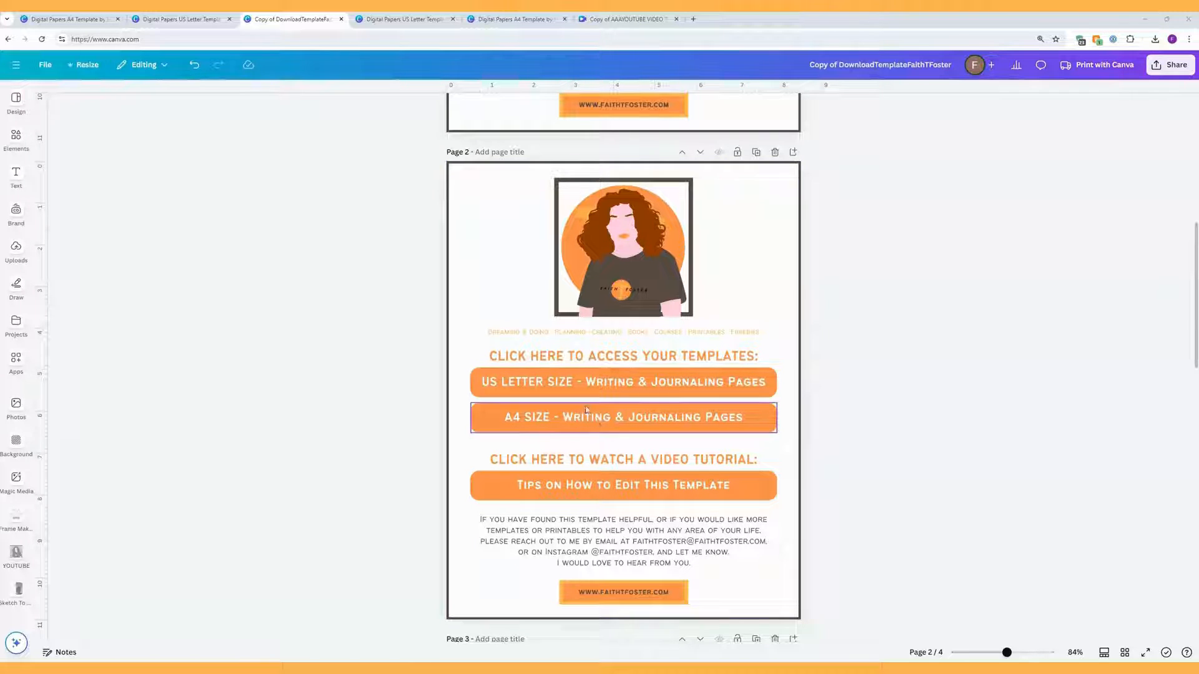
Step: Compare the A4 and US Letter template tabs, then scroll through the A4 template's pages
left_click(415, 22)
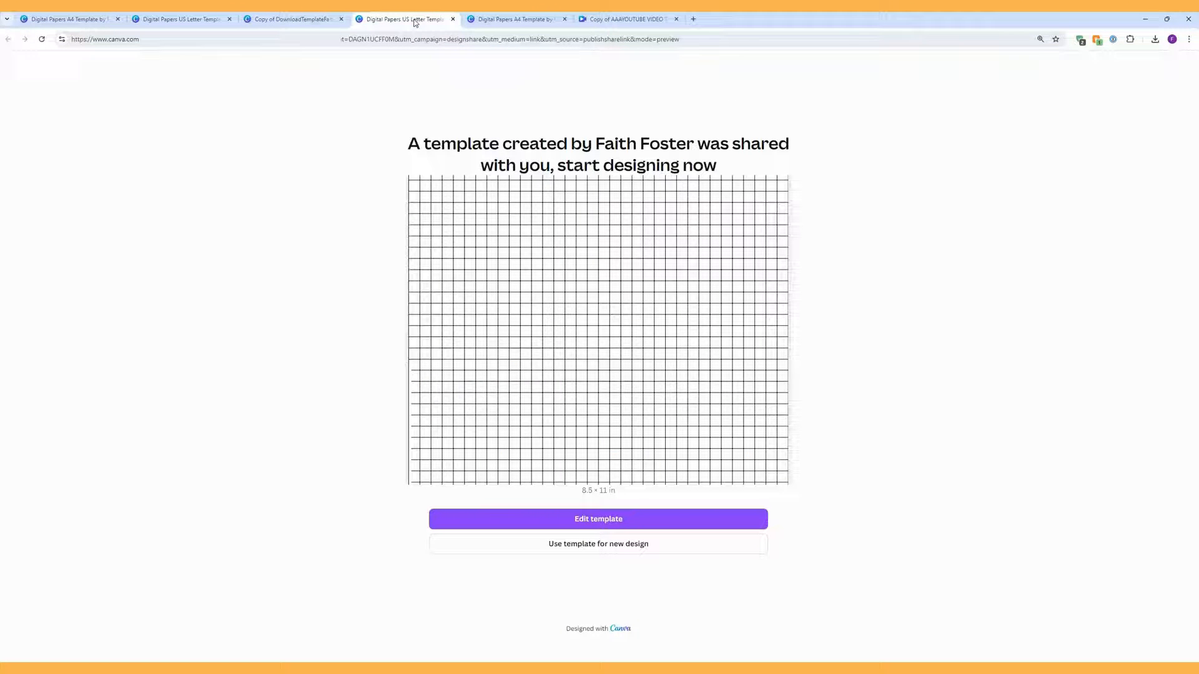
left_click(504, 22)
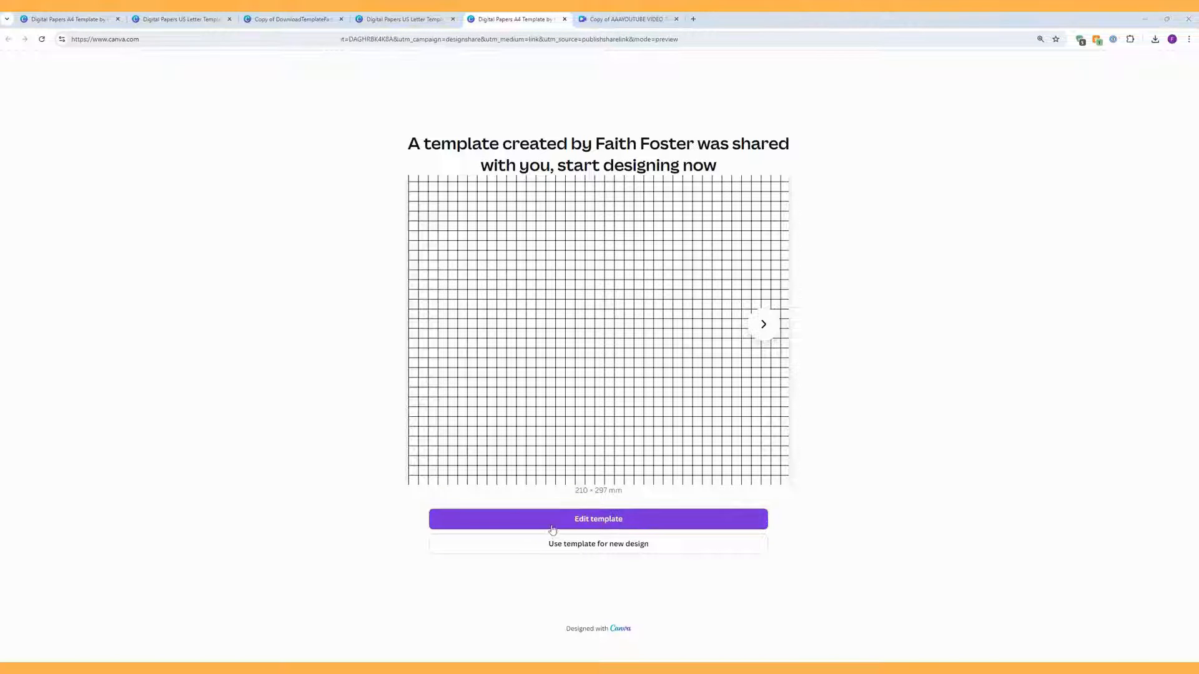
left_click(80, 23)
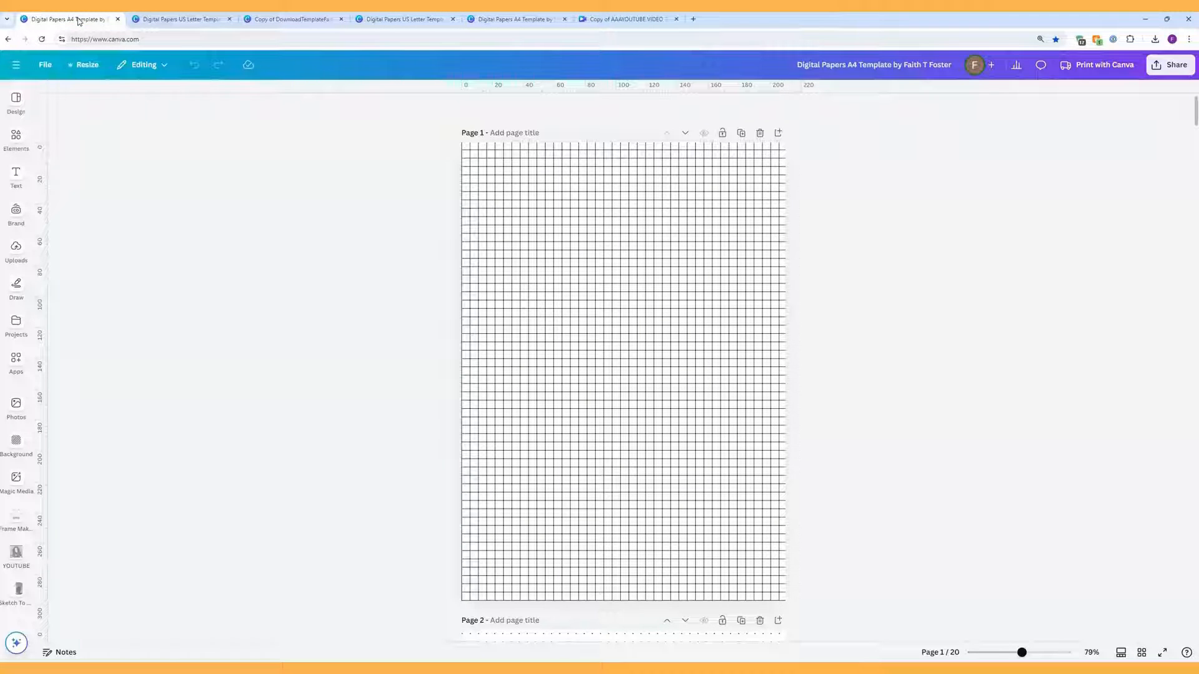
left_click(163, 21)
left_click(75, 19)
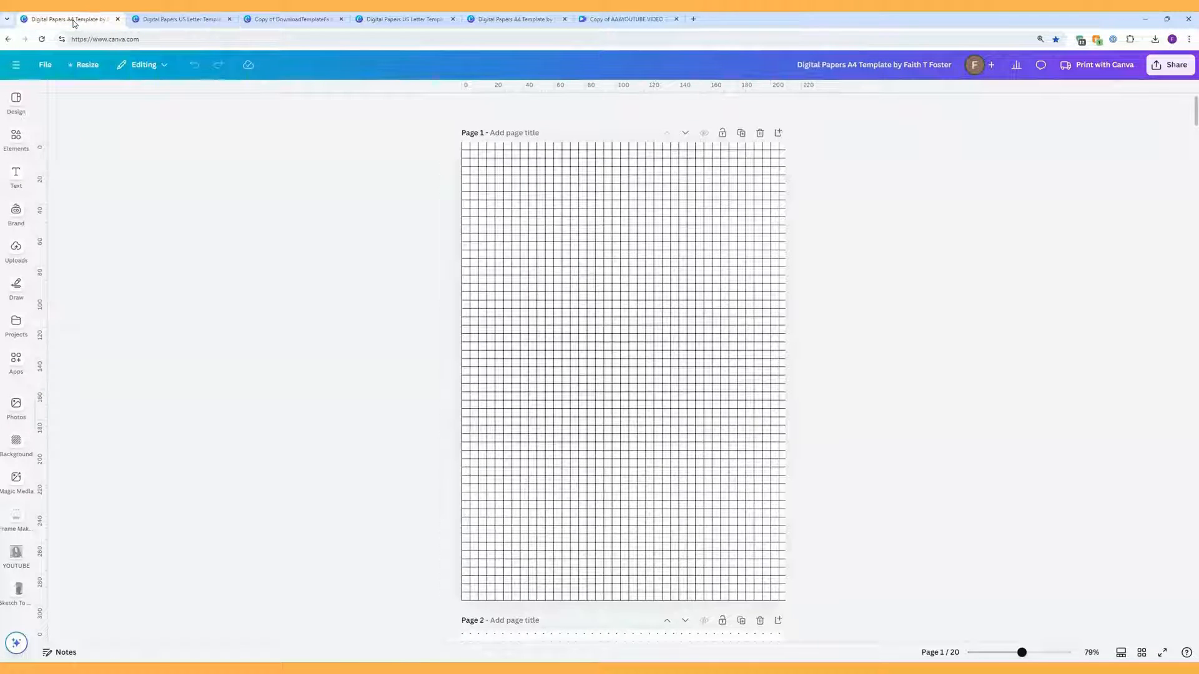
scroll(733, 324, "down", 15)
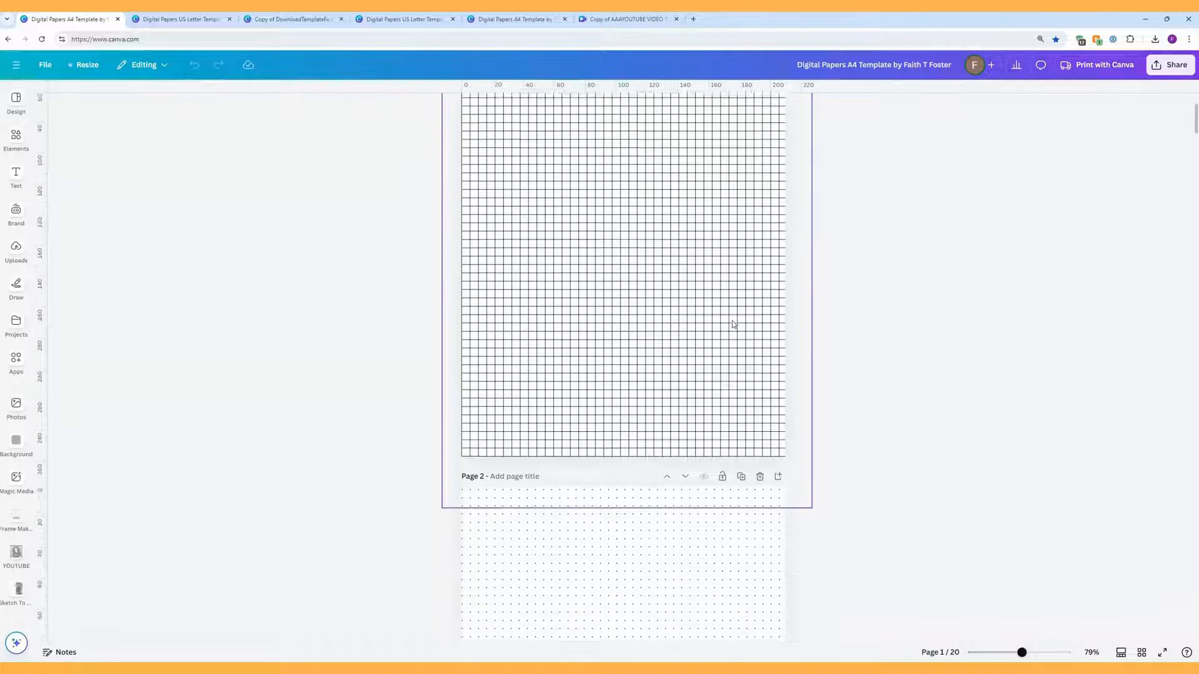
scroll(734, 324, "down", 10)
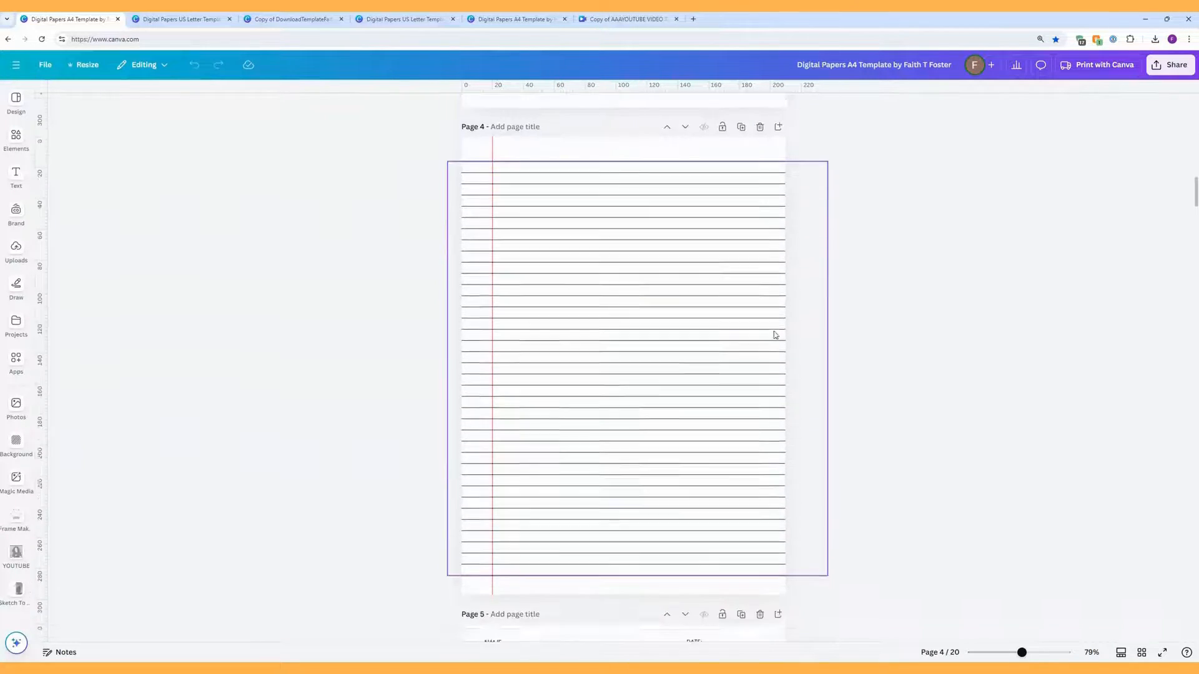
scroll(909, 357, "down", 7)
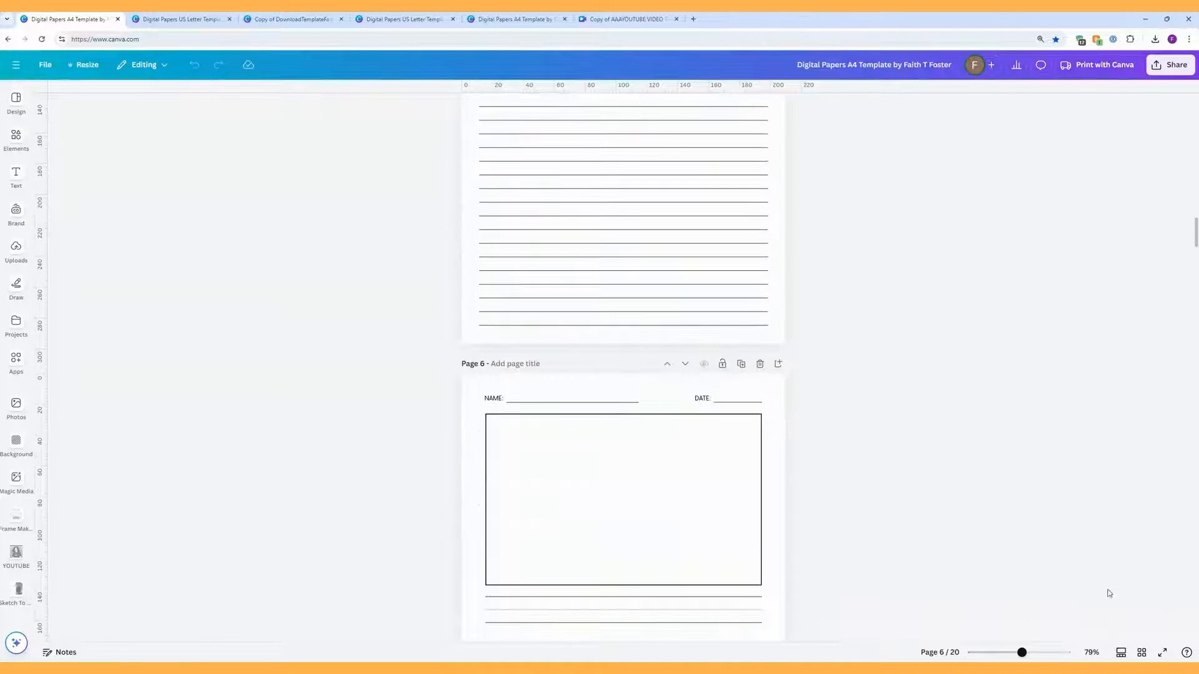
Step: View all 20 pages as thumbnails, check the US Letter version, then reopen A4 Page 1
left_click(1141, 653)
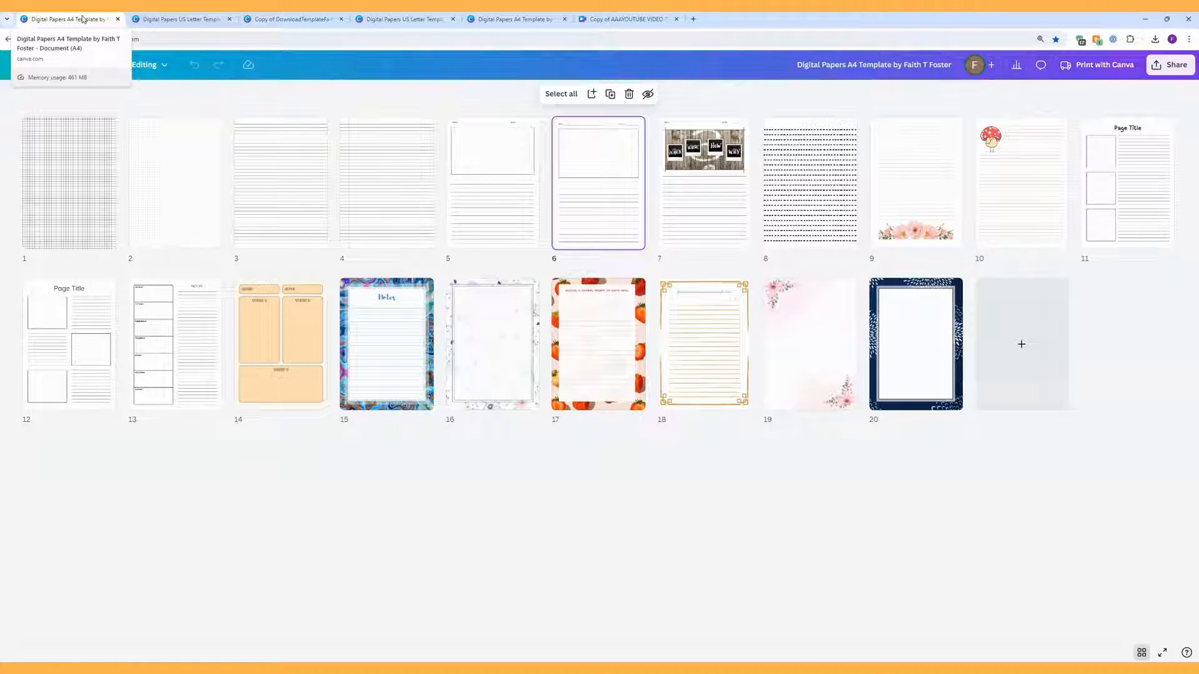
left_click(171, 23)
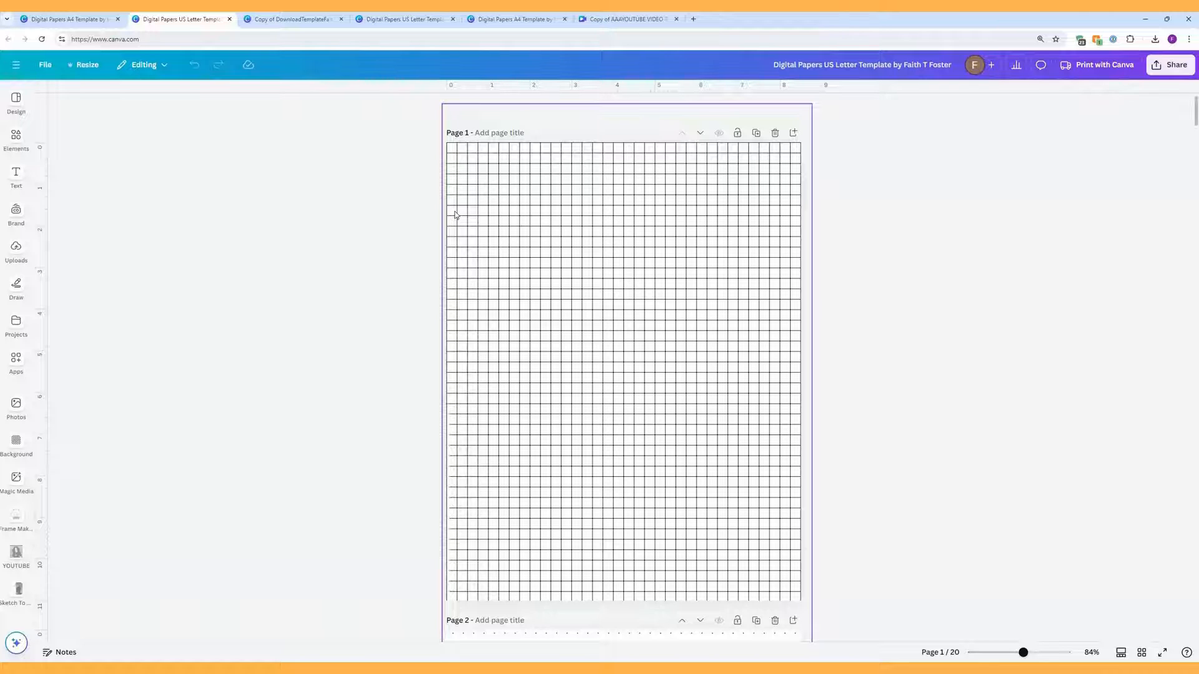
scroll(455, 214, "down", 8)
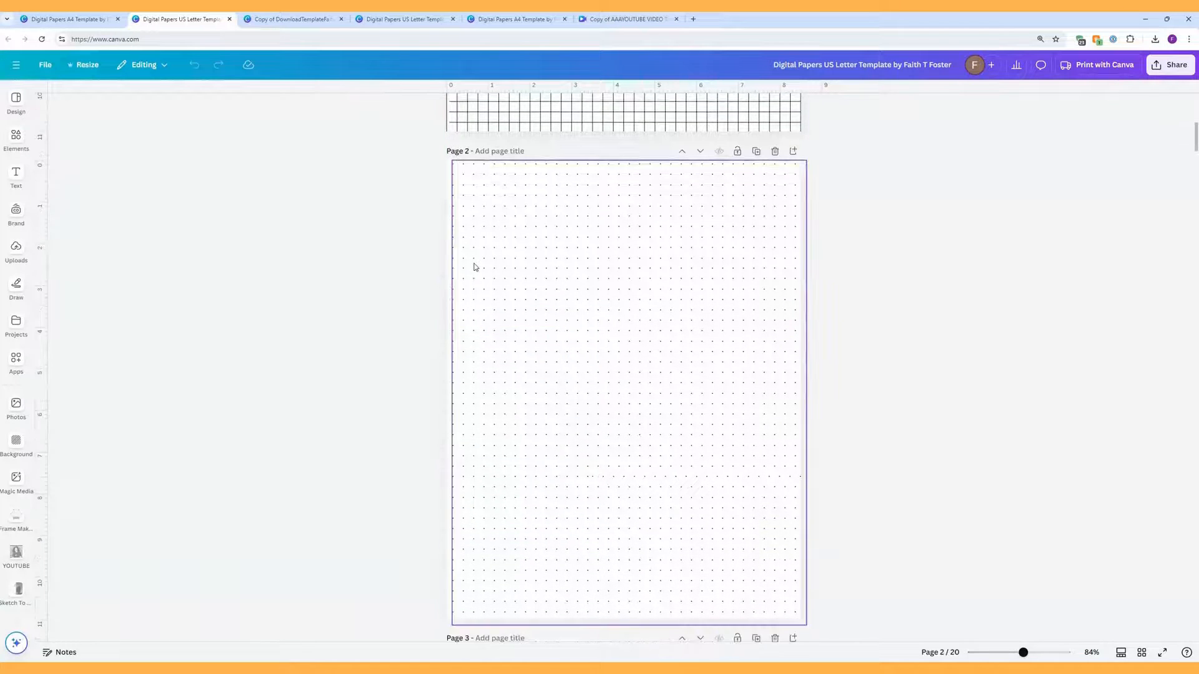
scroll(475, 267, "up", 8)
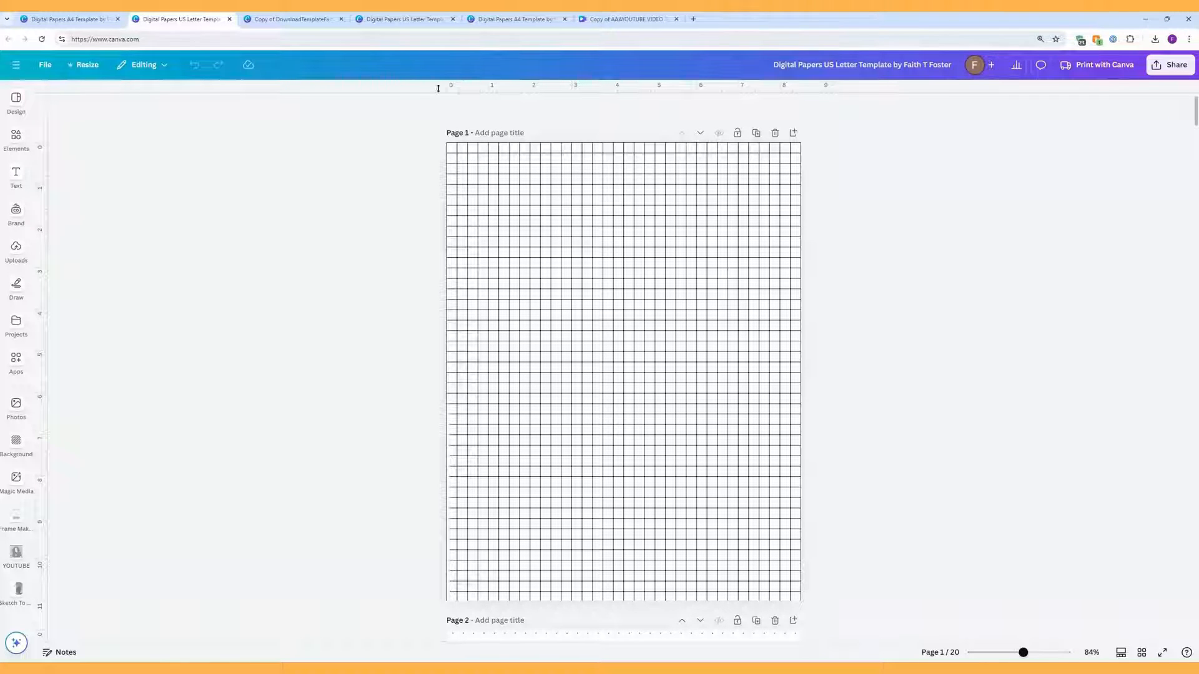
left_click(72, 20)
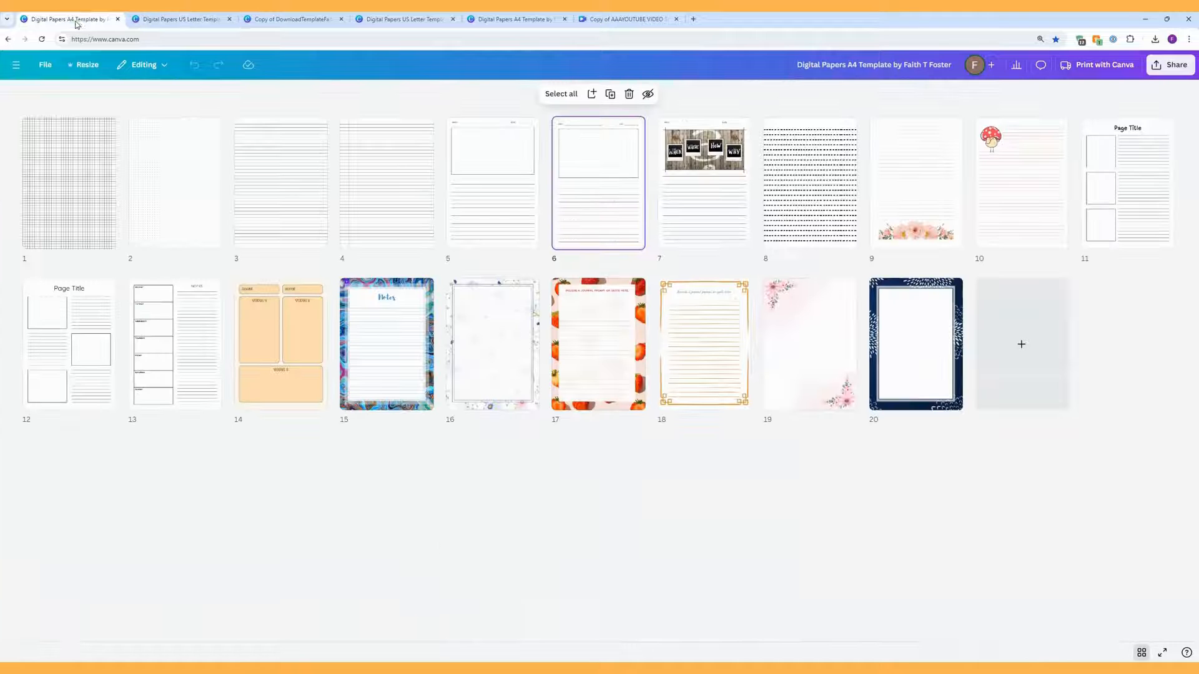
double_click(75, 193)
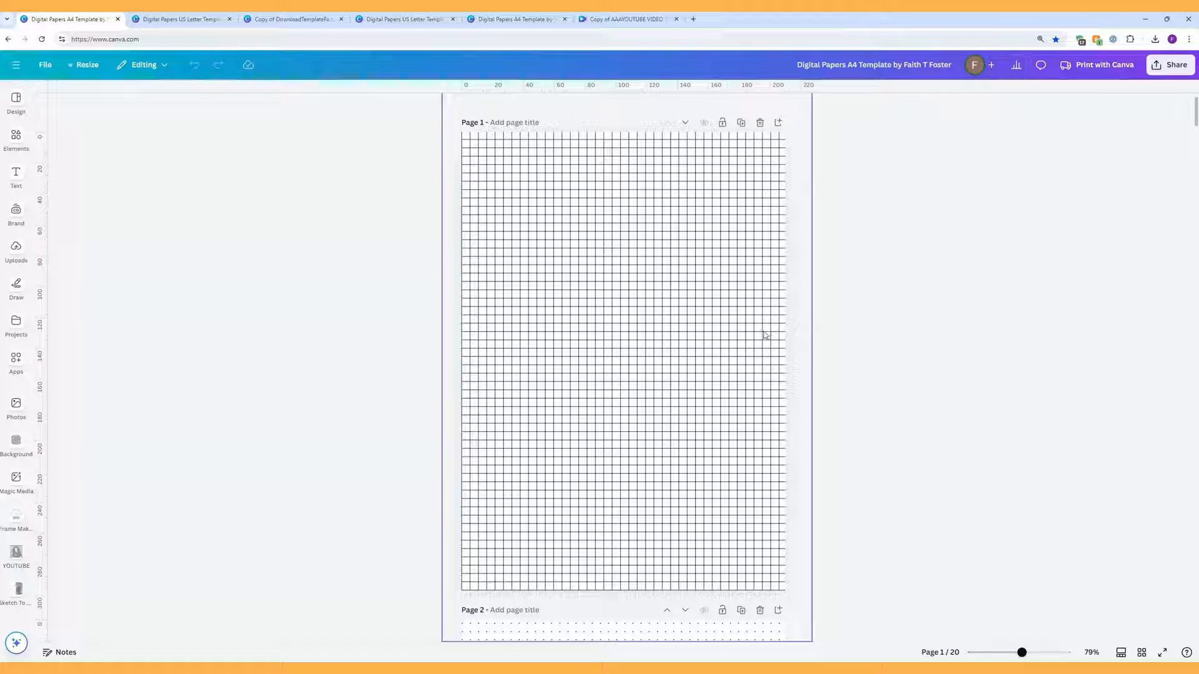
Step: Unlock page 1's square grid and ungroup it into separate line elements
left_click(725, 329)
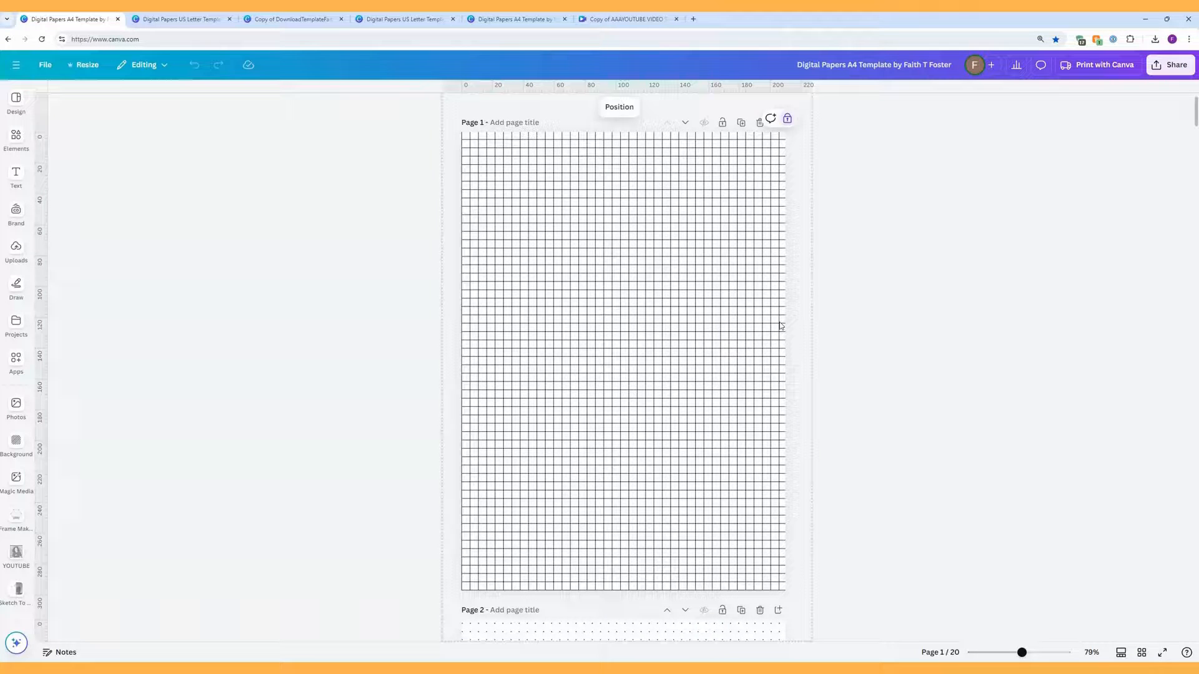
left_click(788, 120)
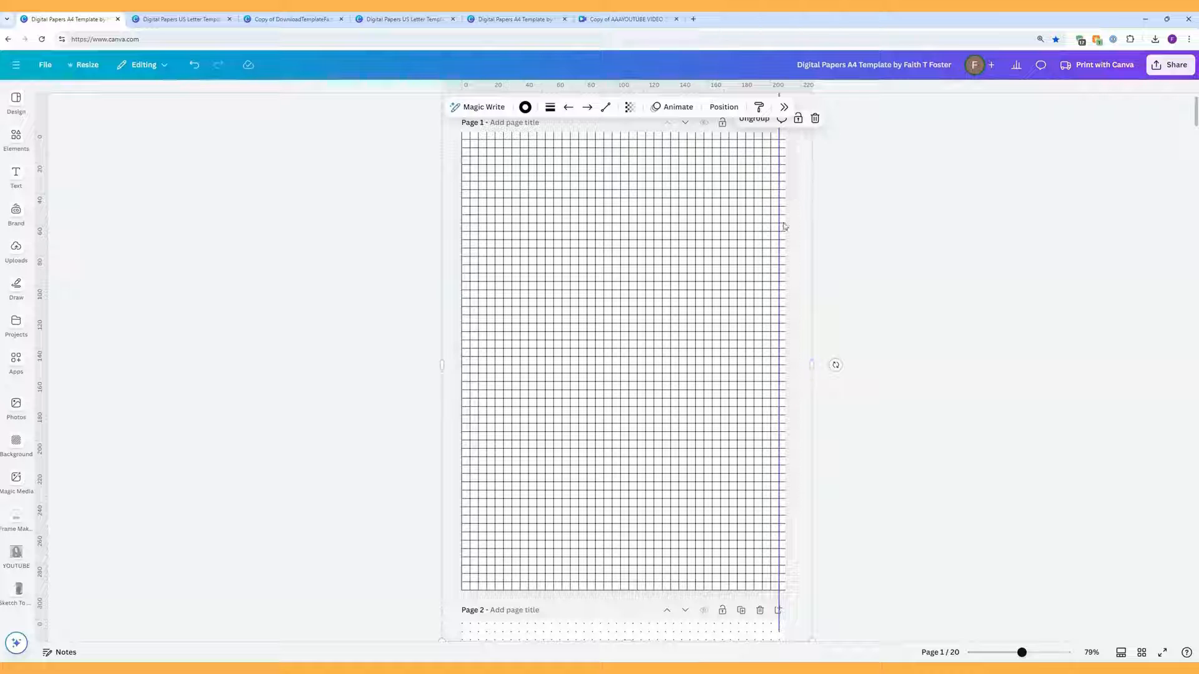
left_click_drag(779, 233, 730, 233)
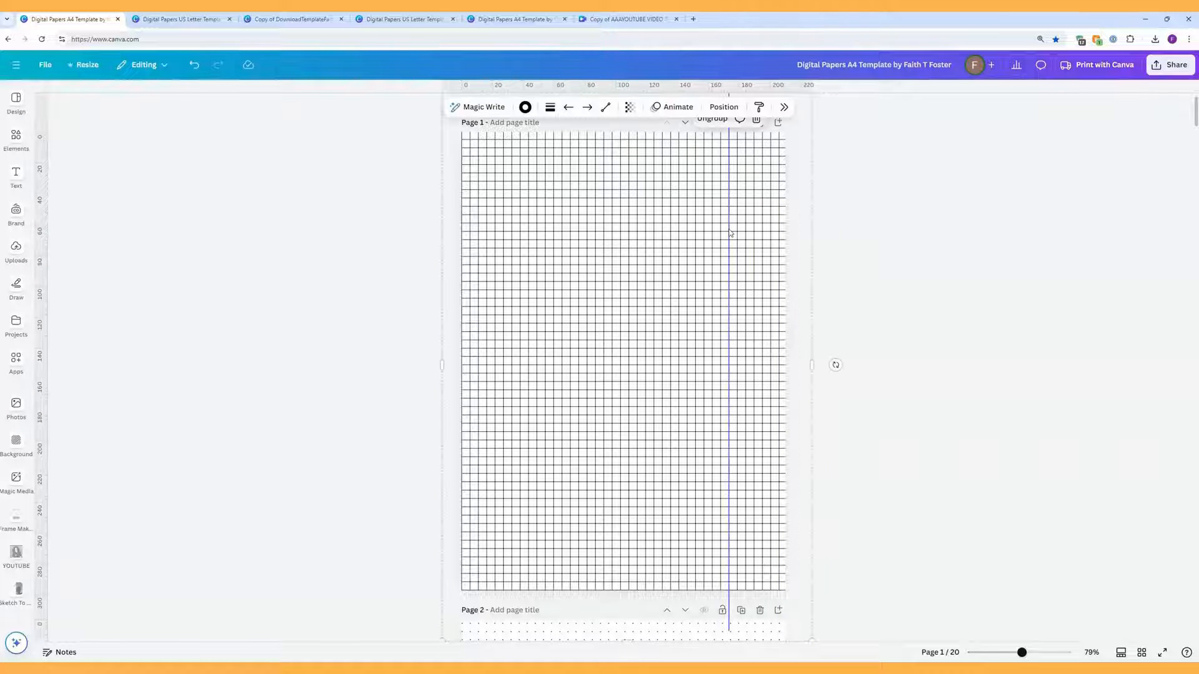
mouse_move(638, 273)
left_mouse_down()
mouse_move(752, 297)
mouse_move(762, 206)
mouse_move(661, 263)
mouse_move(539, 260)
mouse_move(737, 383)
mouse_move(685, 241)
mouse_move(640, 246)
mouse_move(642, 274)
left_mouse_up()
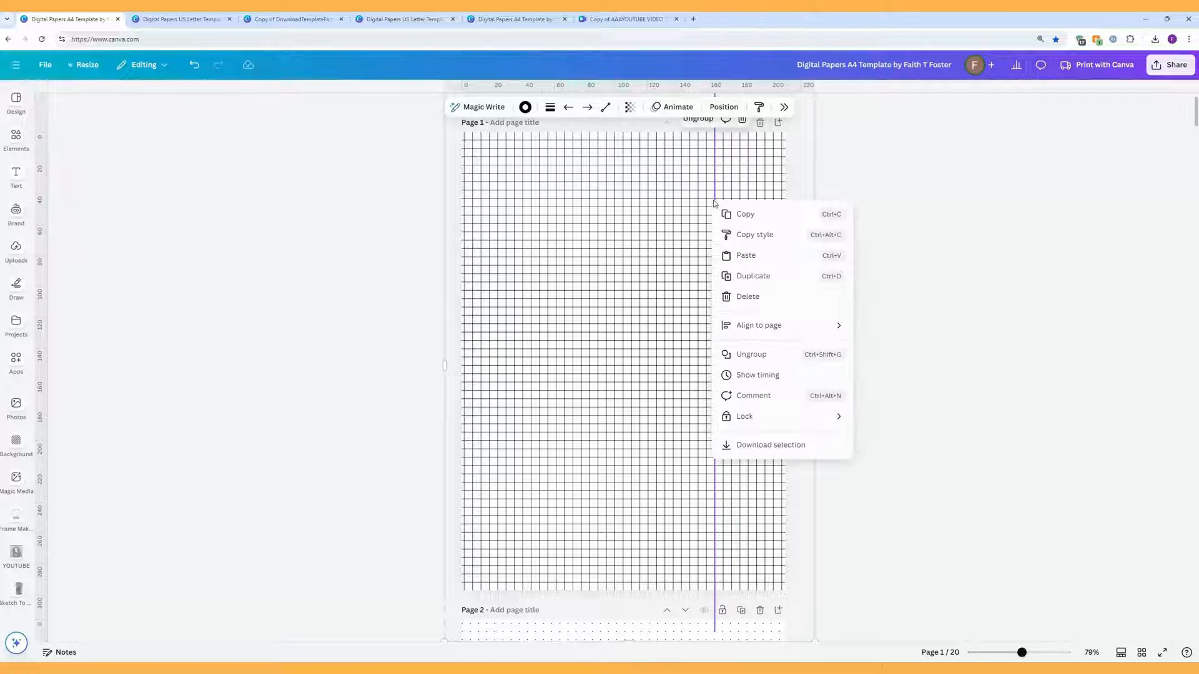
right_click(715, 203)
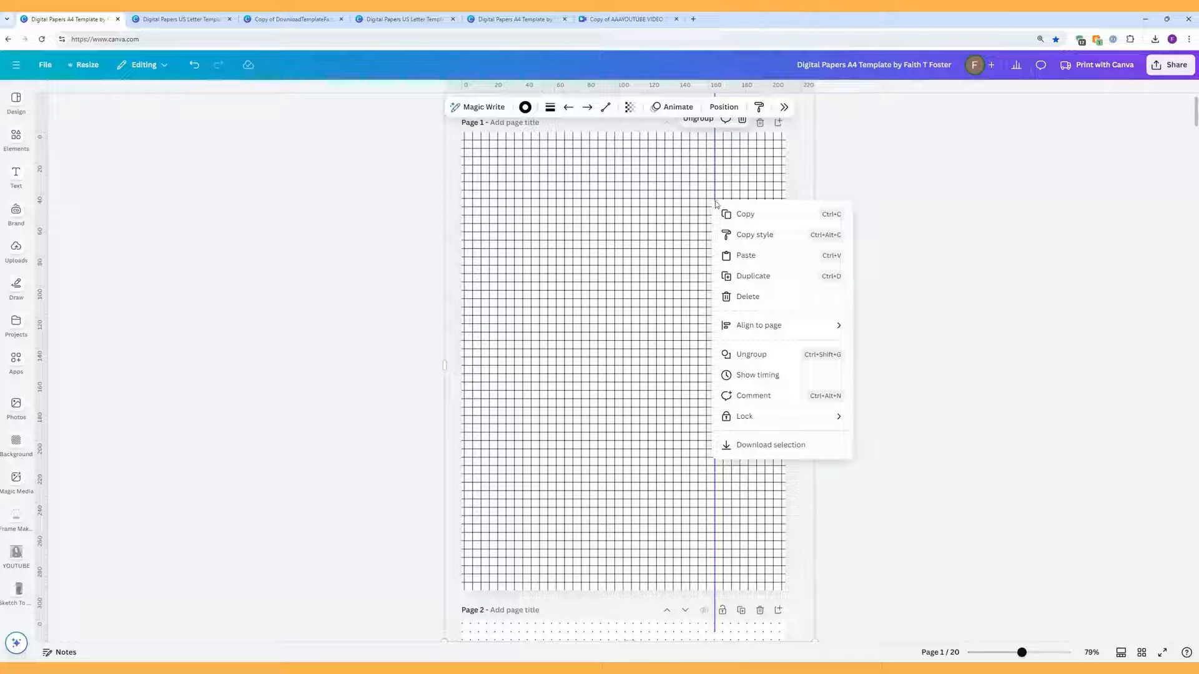
left_click(751, 354)
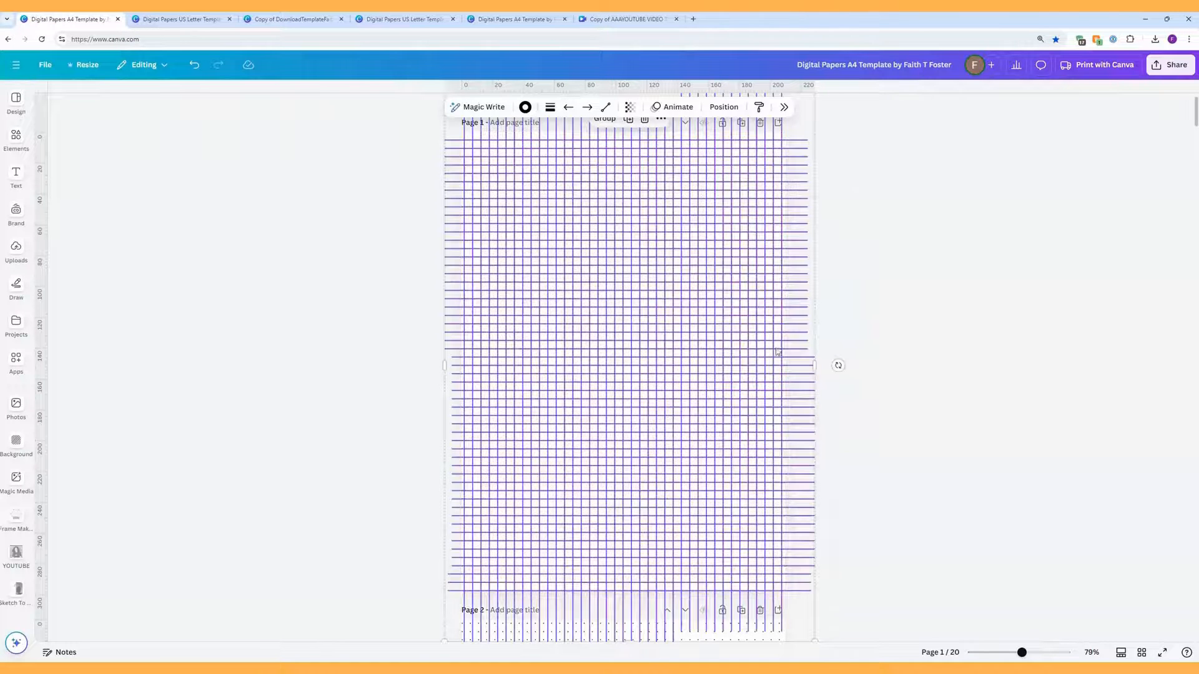
left_click(892, 335)
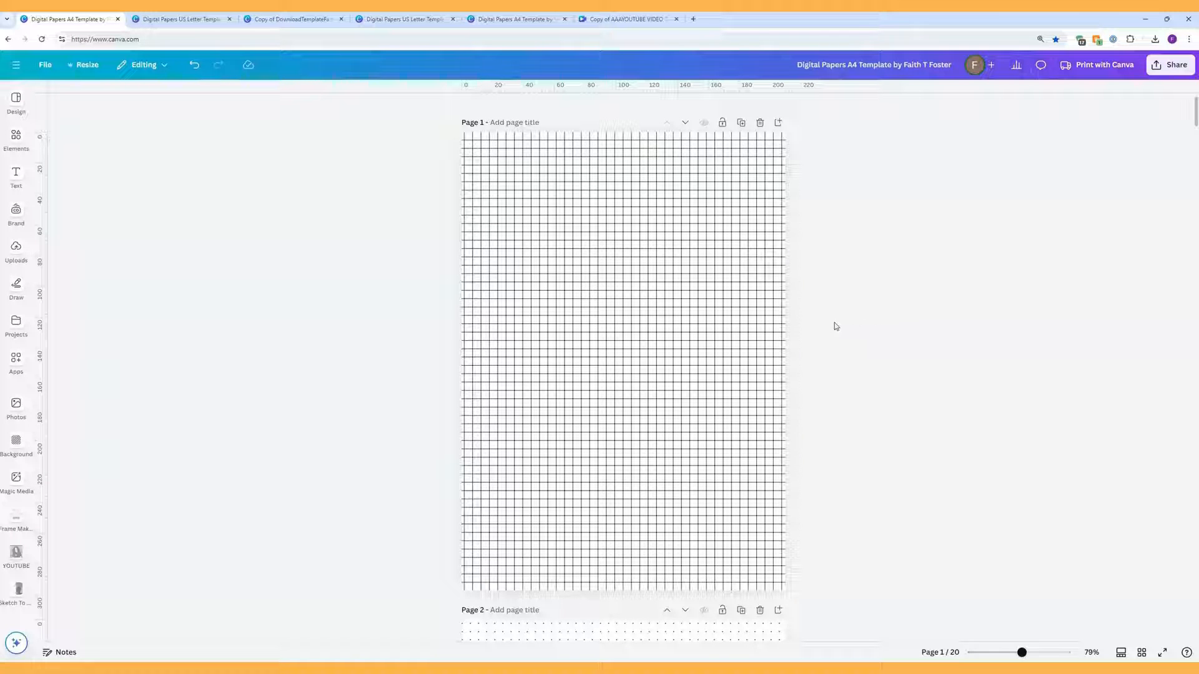
Step: Delete the vertical grid lines on the right side of page 1
left_click_drag(840, 321, 627, 325)
key("Delete")
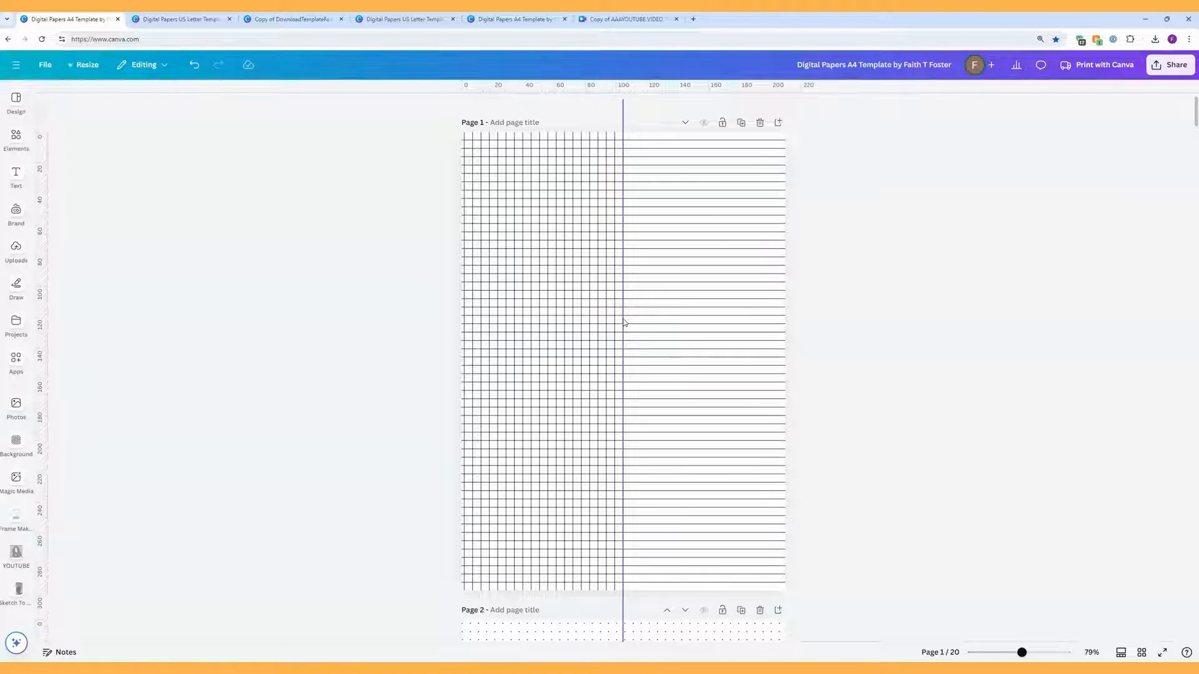
left_click_drag(624, 324, 782, 322)
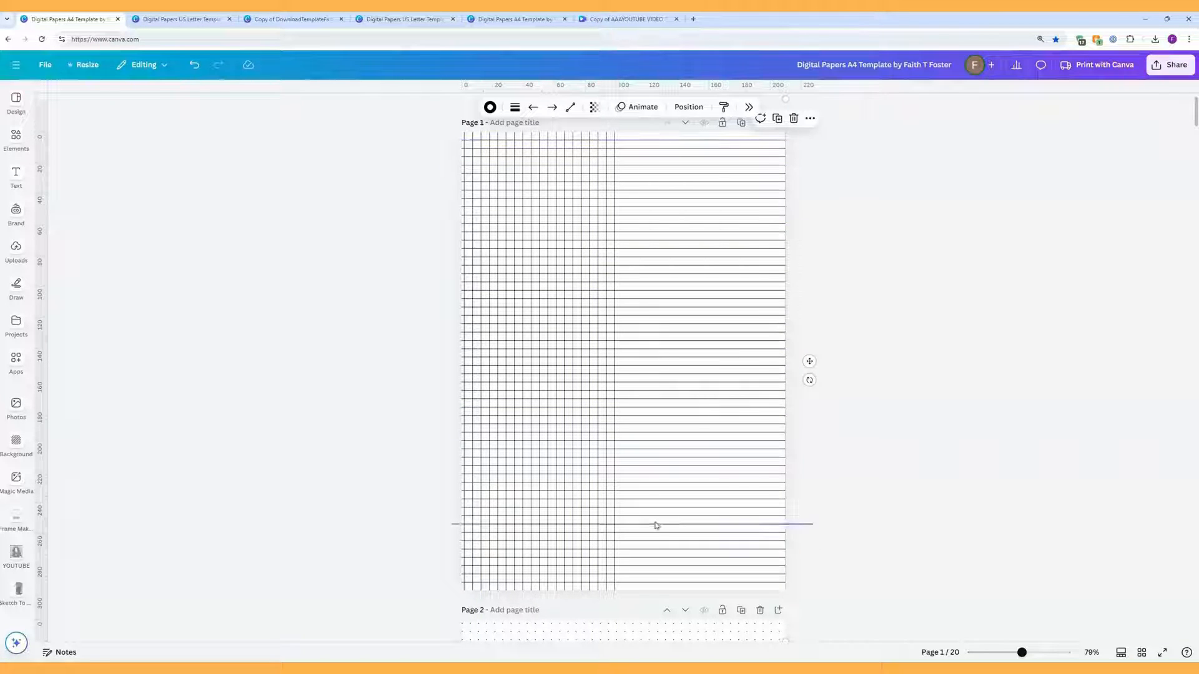
Step: Select all the horizontal ruled lines and lock them in place
left_click_drag(646, 594, 661, 137)
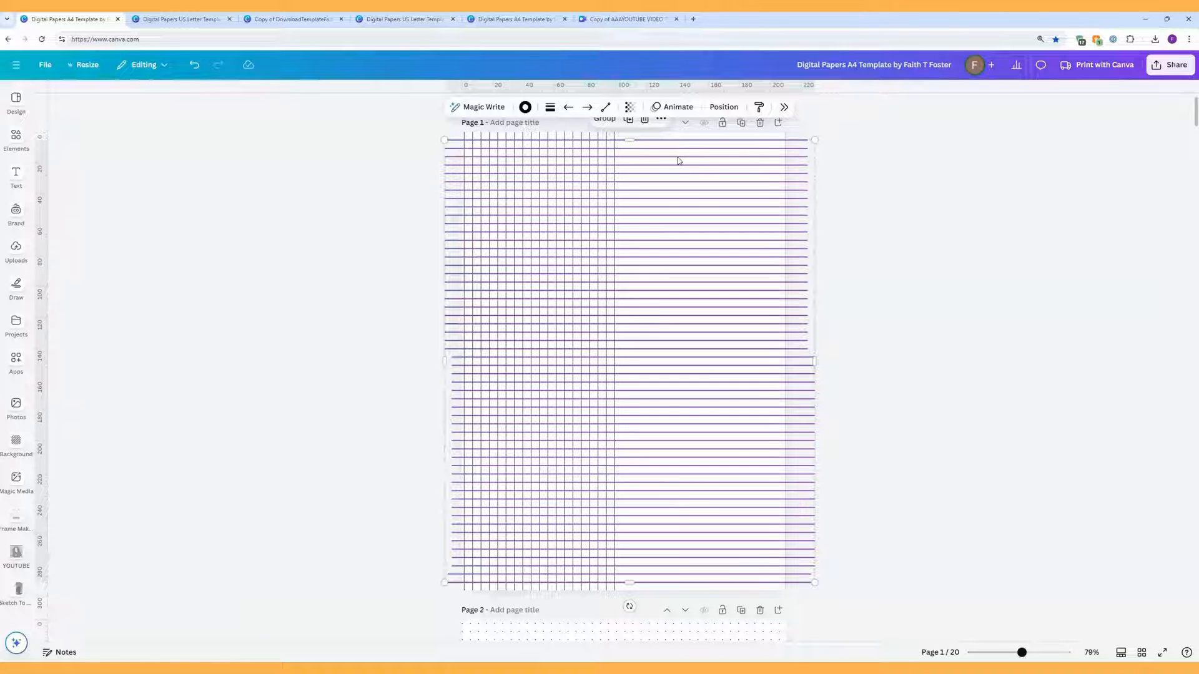
right_click(679, 160)
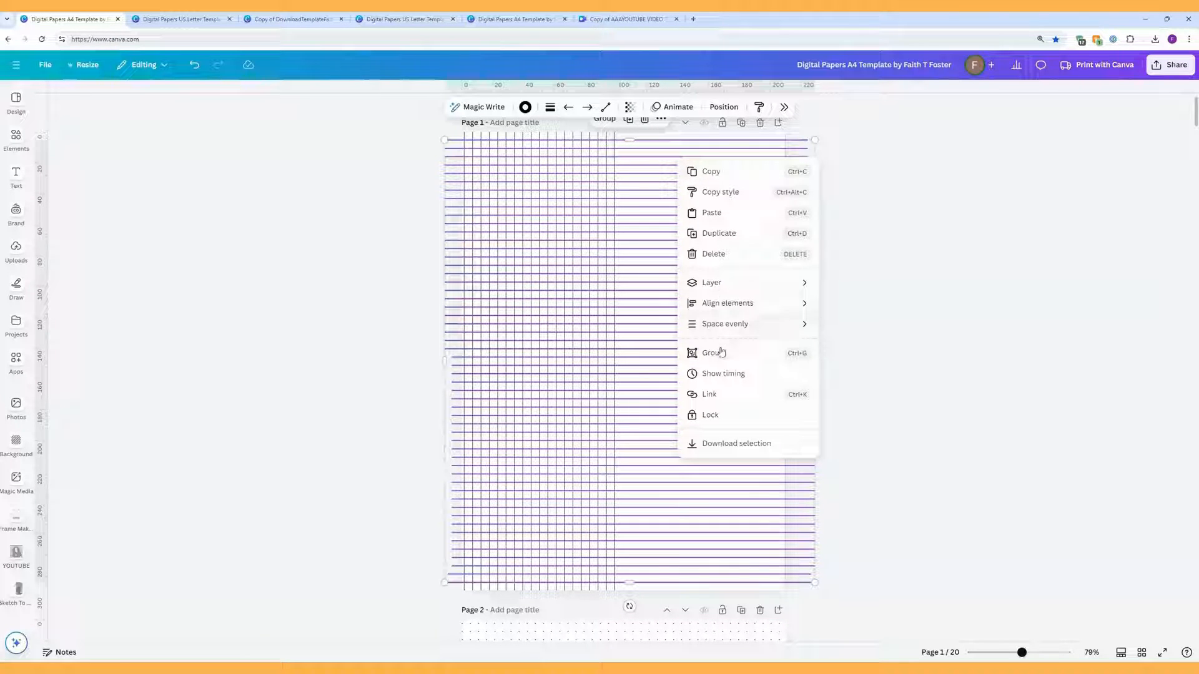
left_click(715, 416)
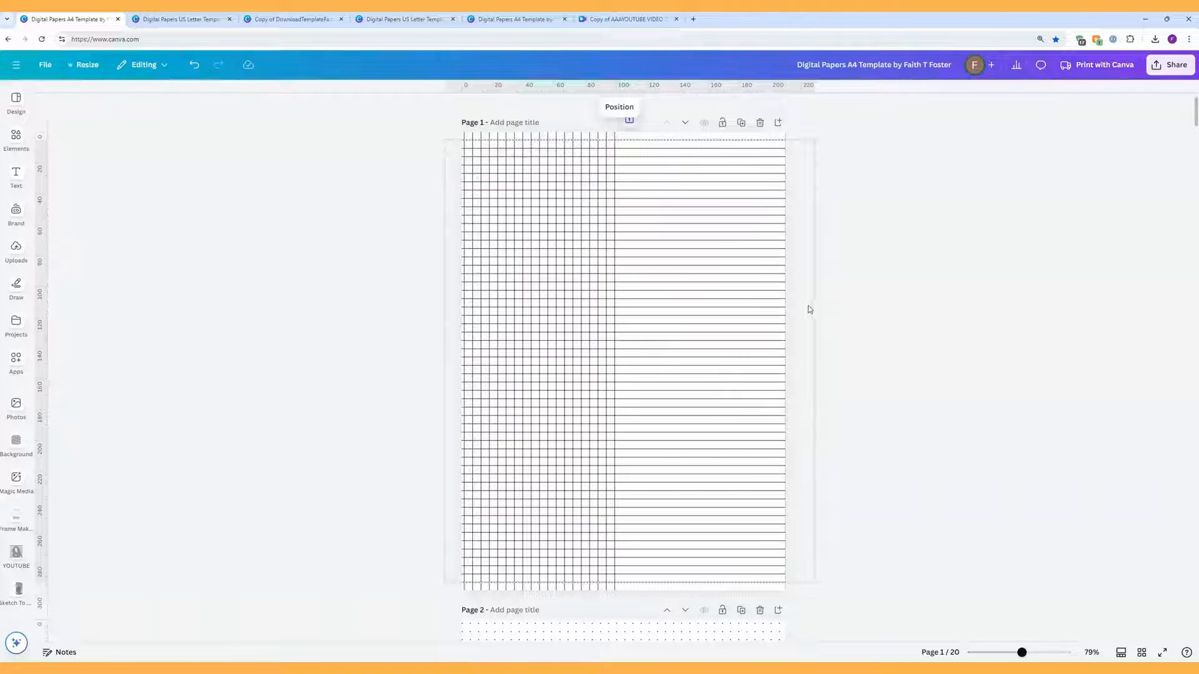
left_click_drag(817, 264, 756, 266)
left_click(599, 259)
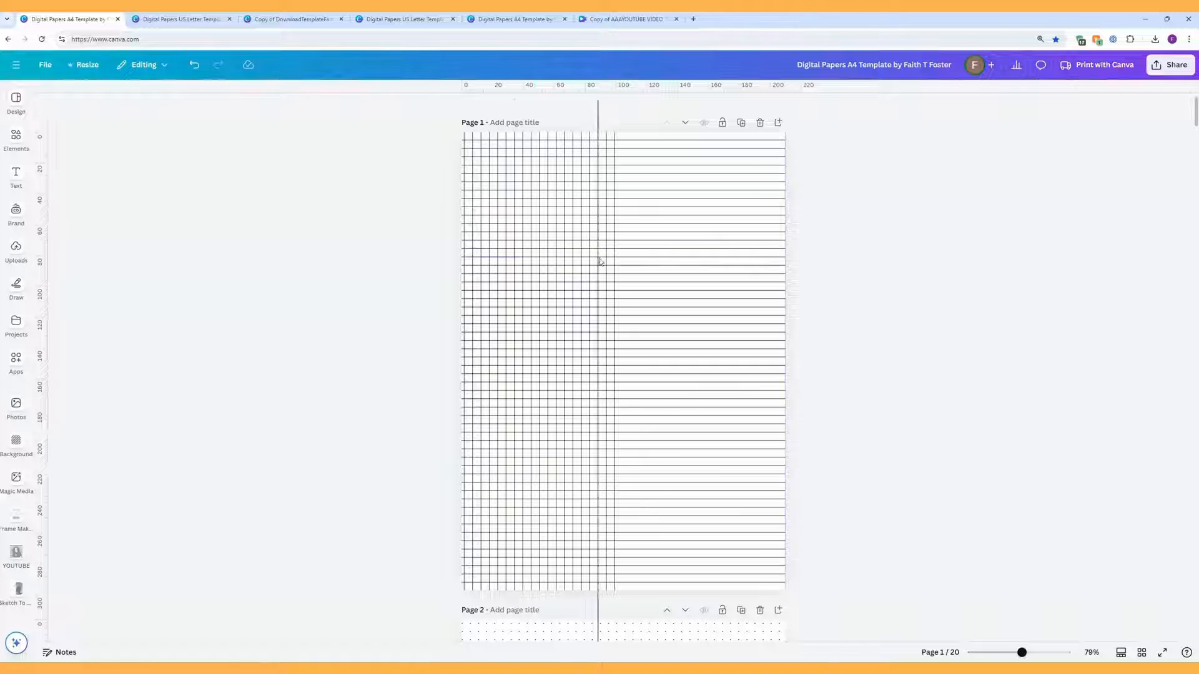
Step: Move a vertical line to the page's left edge and space all vertical lines evenly horizontally
left_click_drag(599, 261, 460, 262)
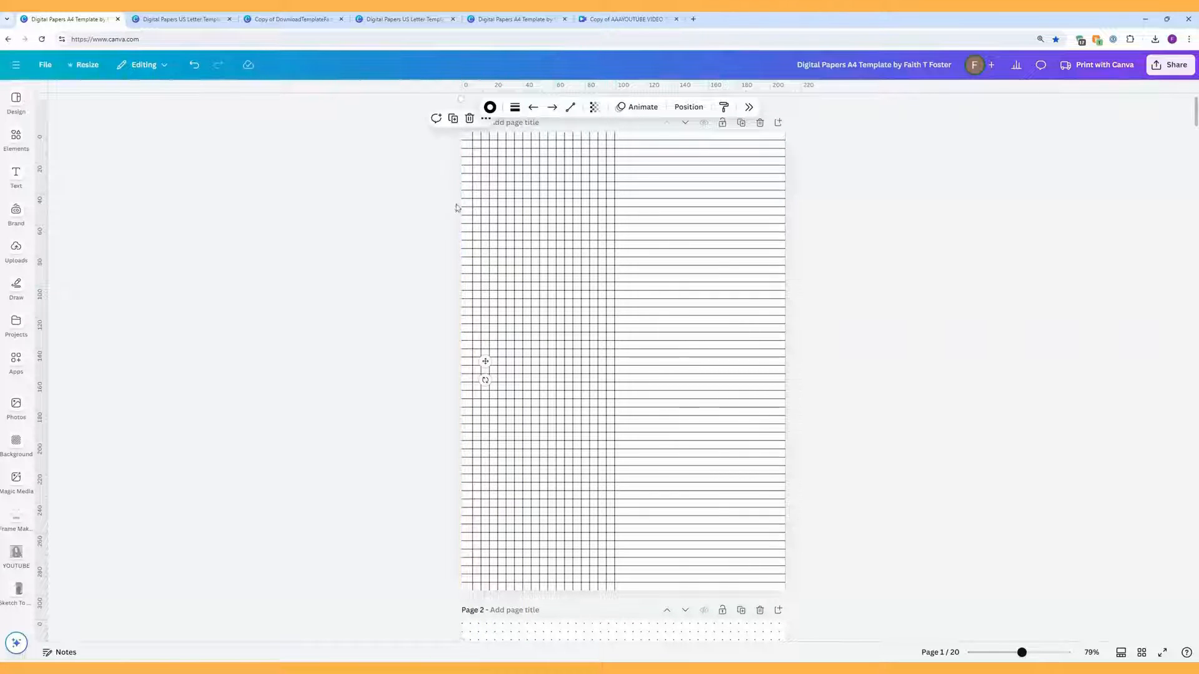
key("Right")
key("Right")
left_click(386, 237)
left_click(463, 254)
mouse_move(457, 256)
left_mouse_down()
mouse_move(466, 252)
mouse_move(457, 255)
left_mouse_up()
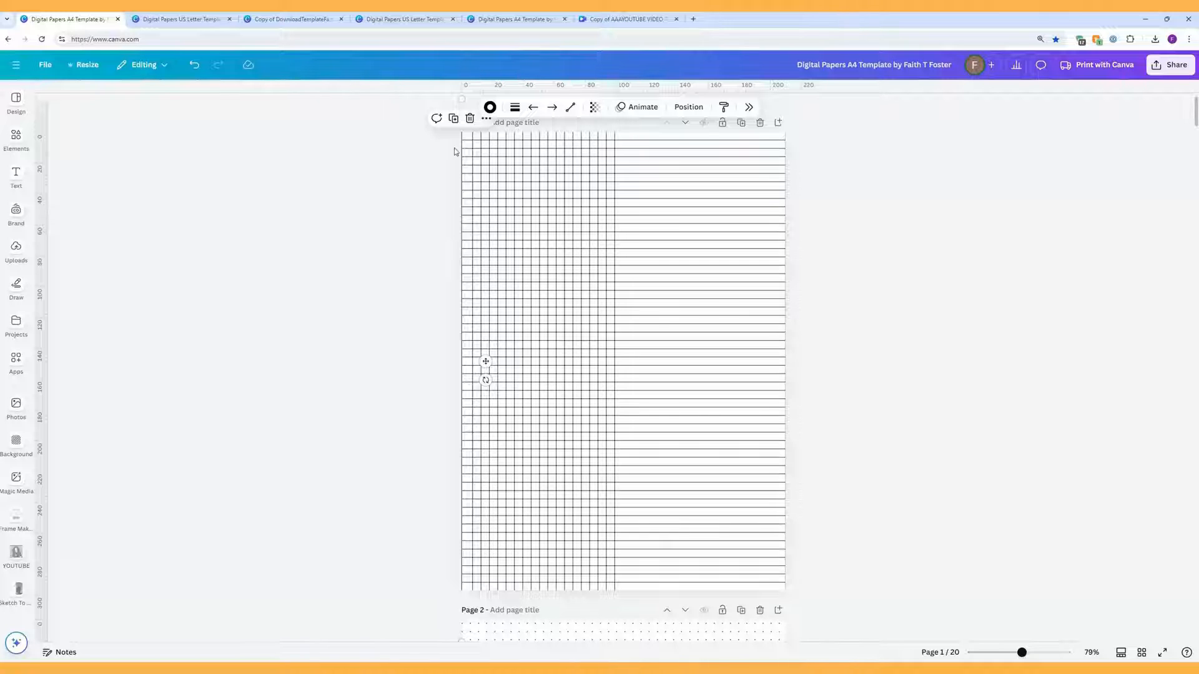
left_click_drag(453, 276, 836, 271)
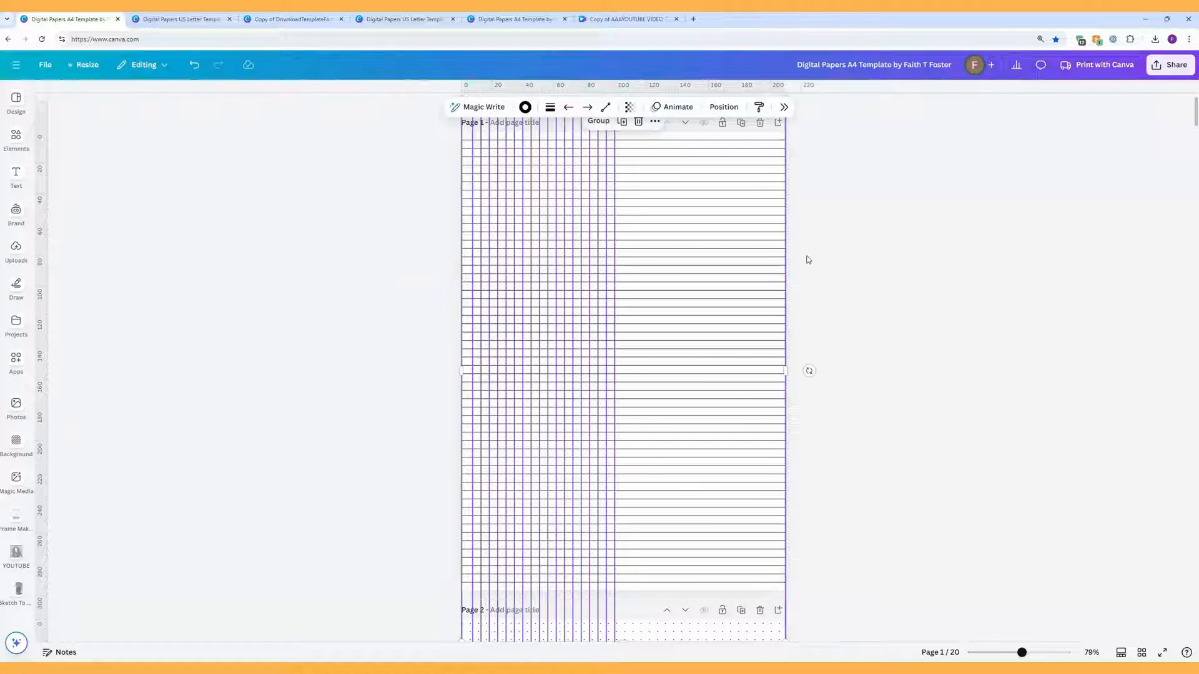
left_click(723, 109)
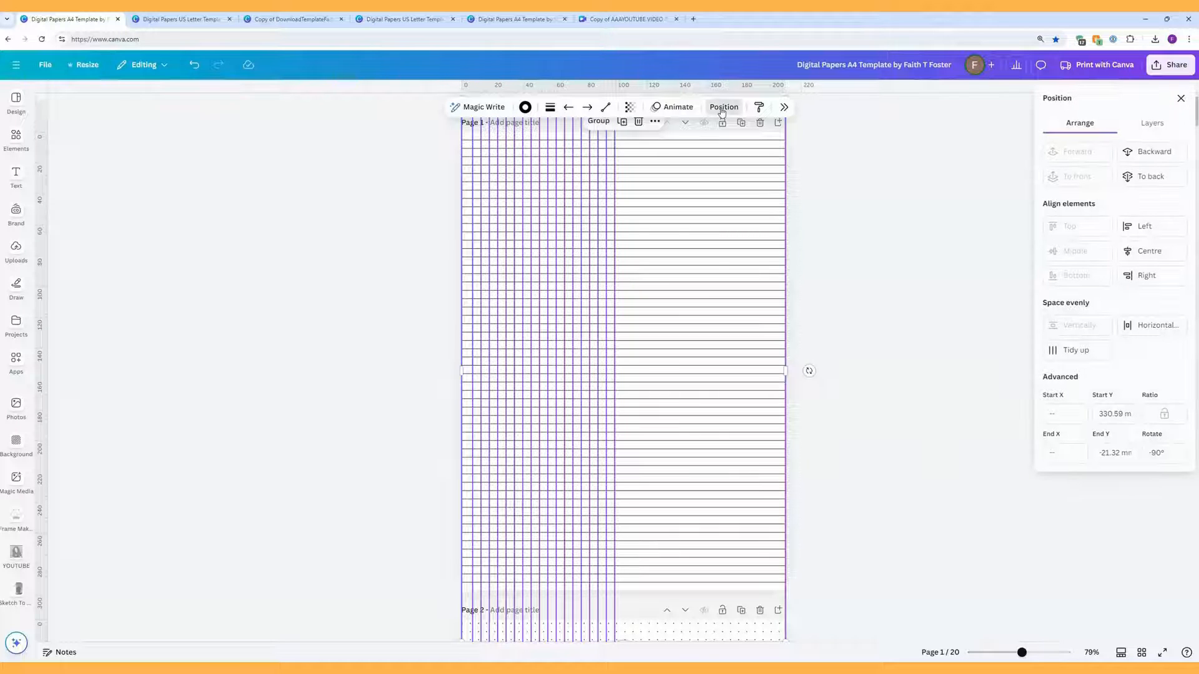
left_click(1131, 333)
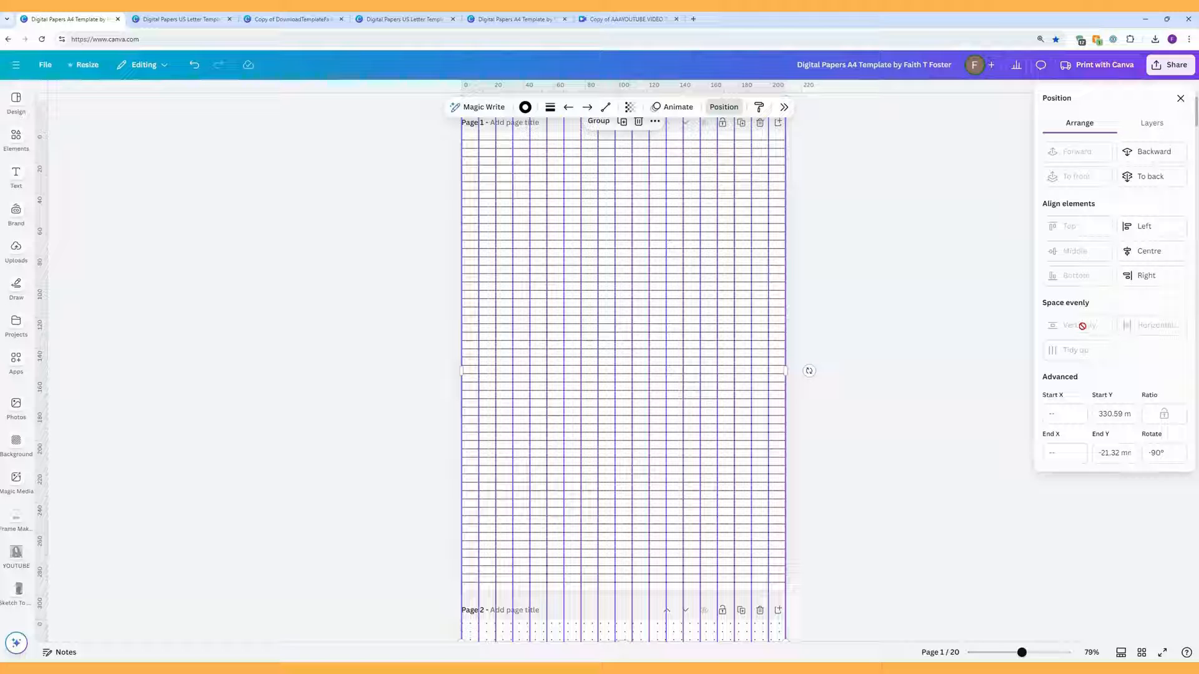
scroll(905, 351, "up", 1)
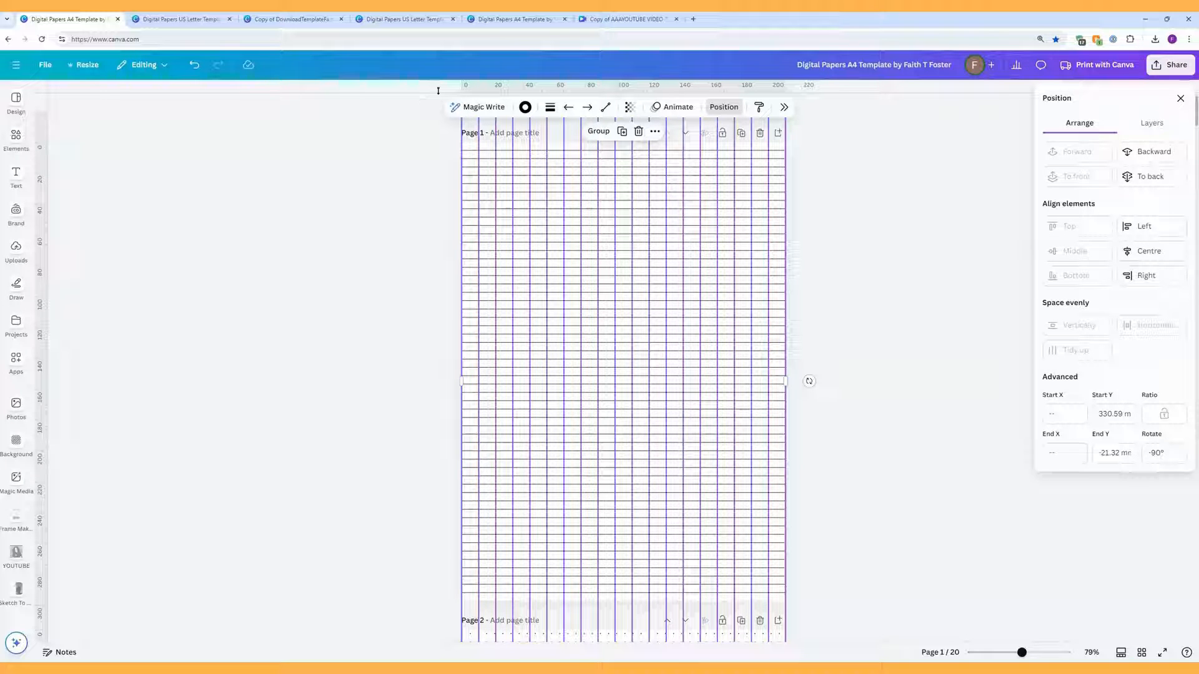
Step: Turn Show rulers and guides off and back on, then deselect the lines
left_click(45, 67)
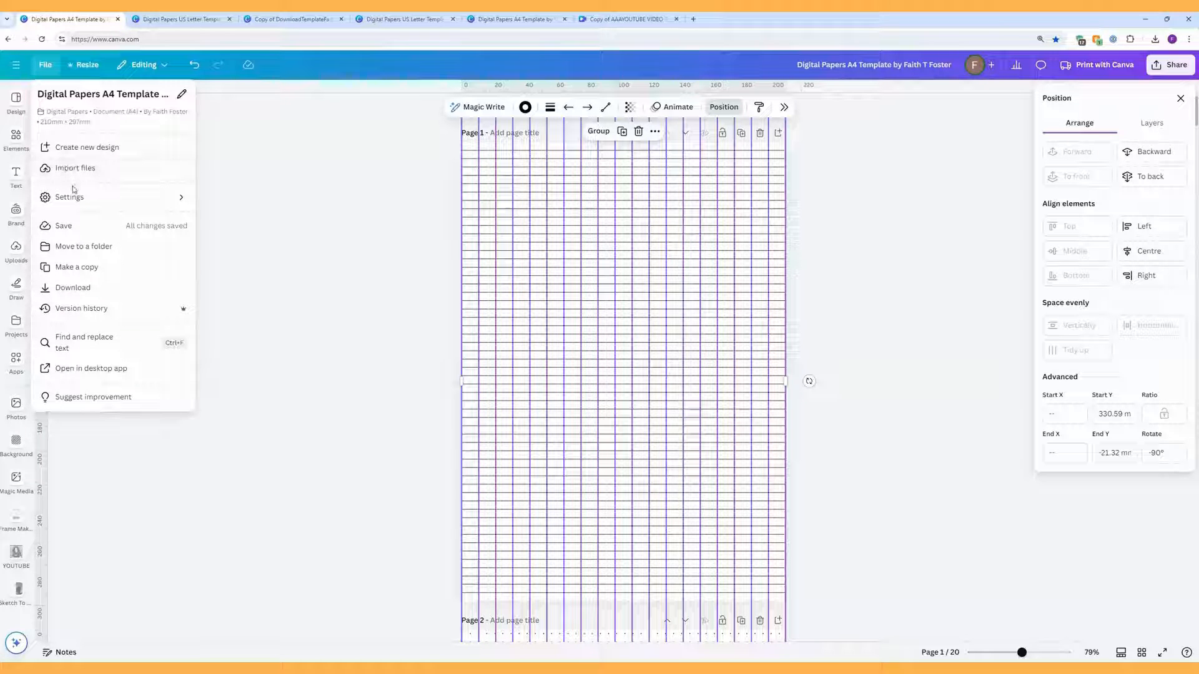
mouse_move(72, 196)
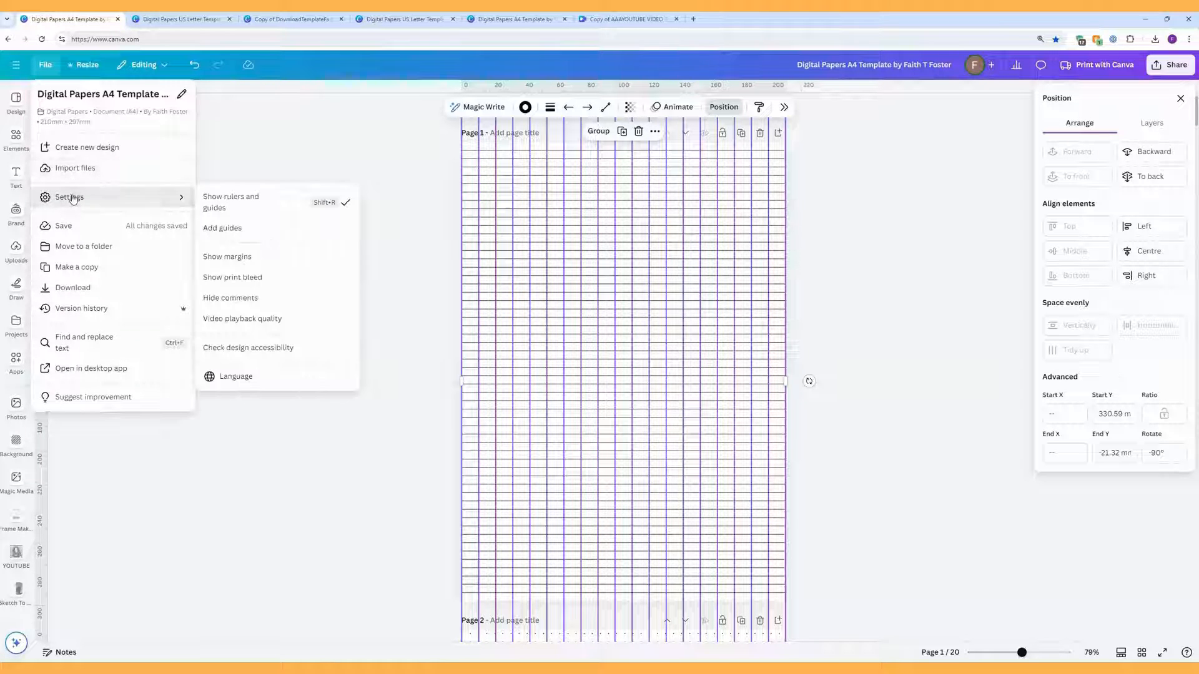
left_click(235, 203)
left_click(44, 65)
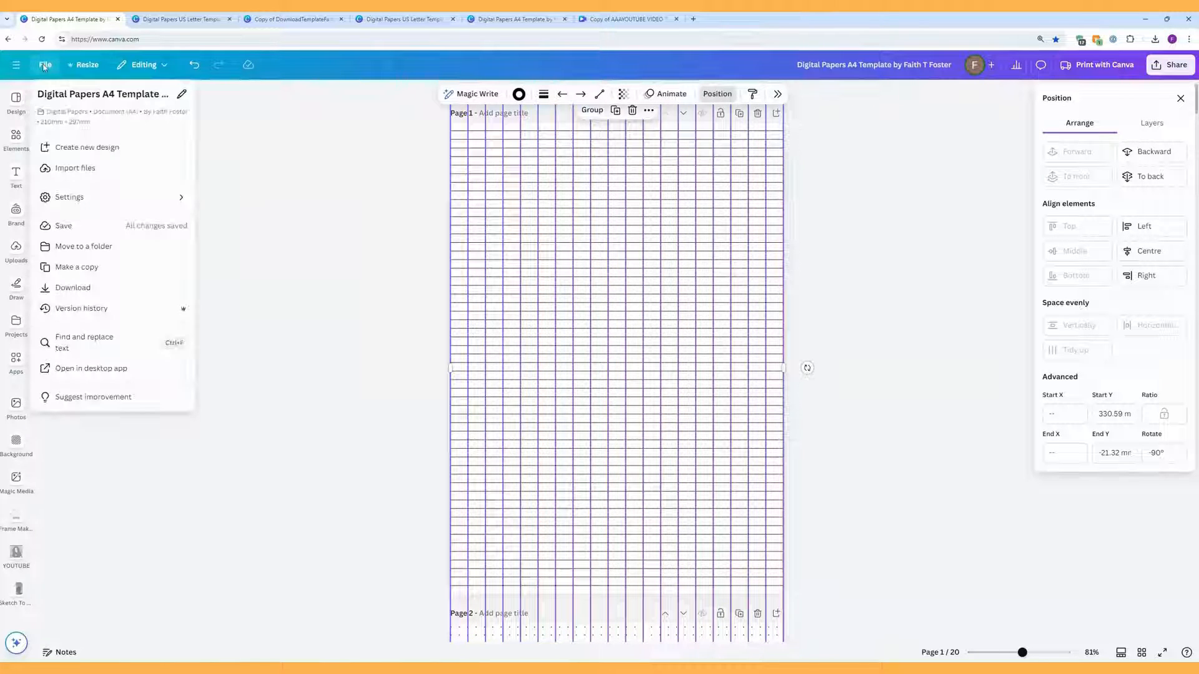
mouse_move(83, 198)
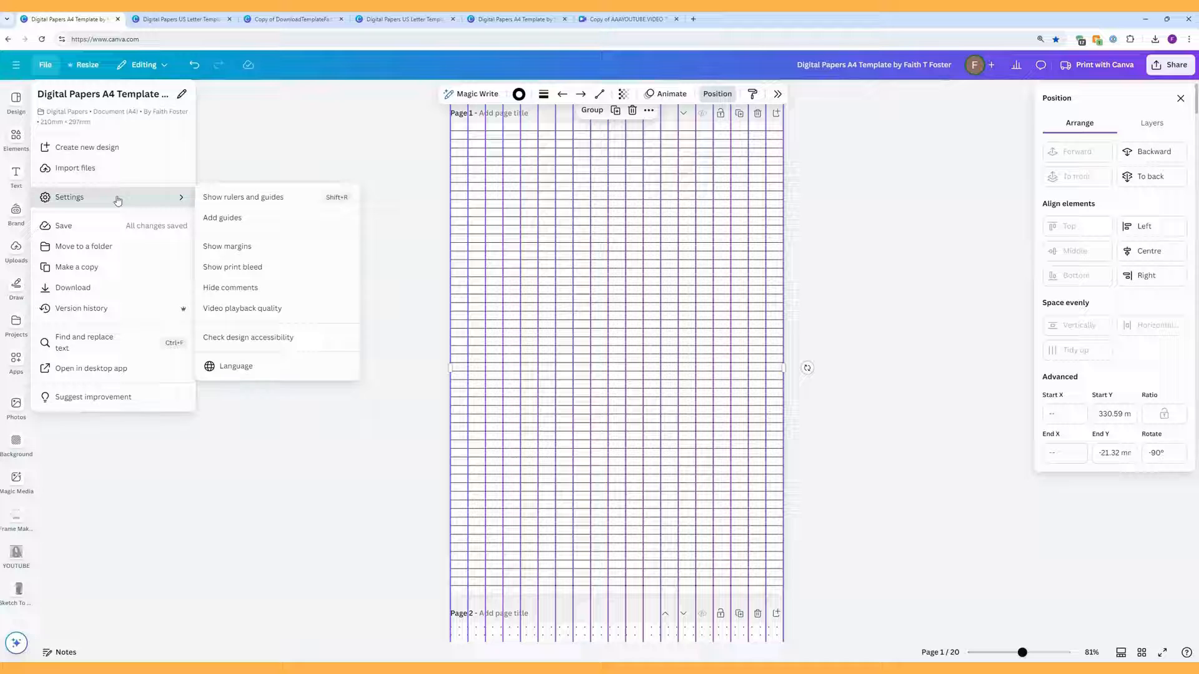
left_click(232, 199)
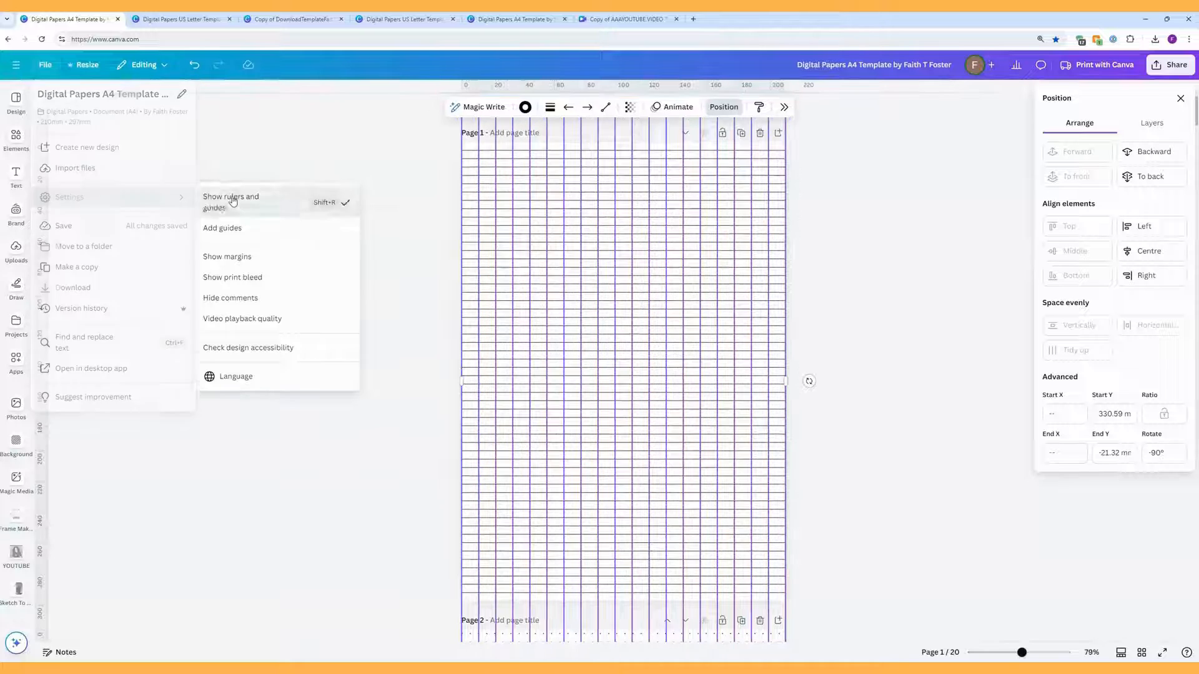
left_click(313, 180)
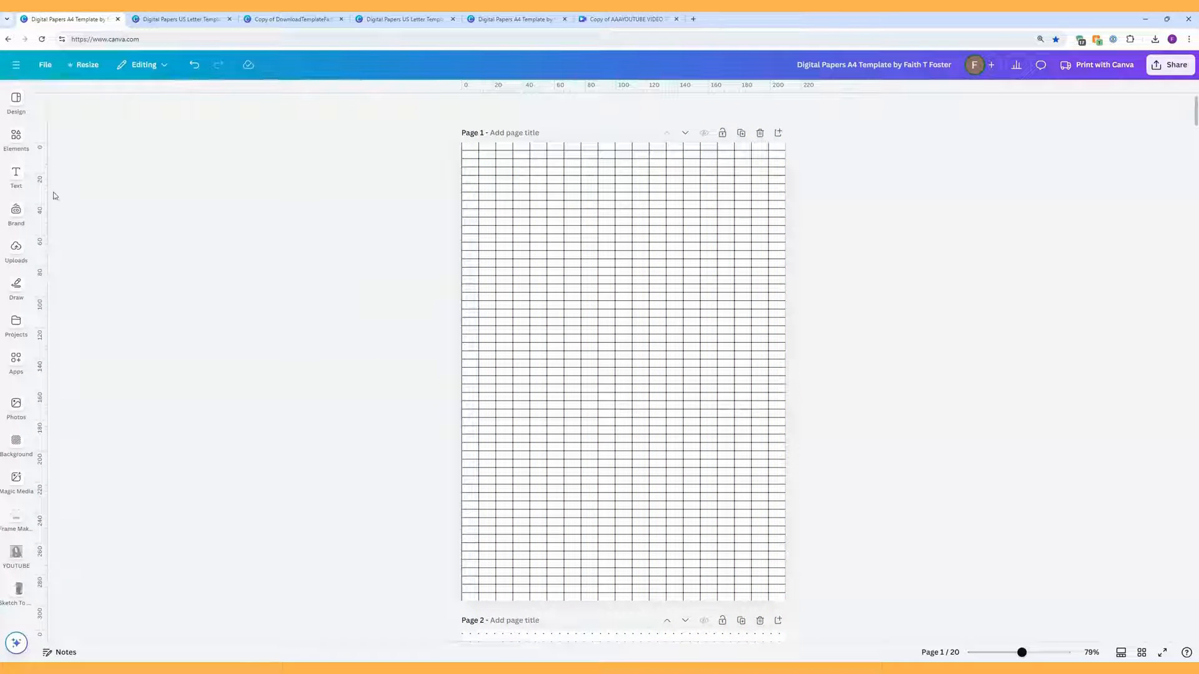
Step: Drag guides from the ruler and duplicate one vertical grid line
left_click_drag(46, 191, 461, 194)
left_click_drag(45, 160, 717, 342)
left_click(717, 329)
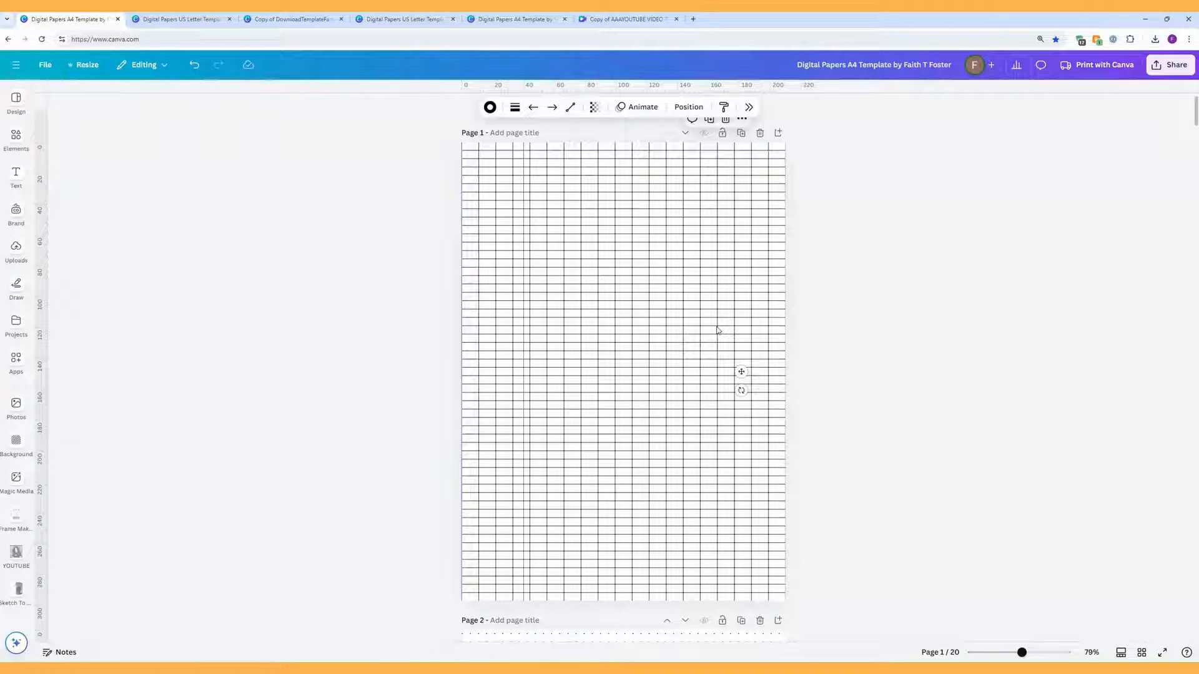
left_click_drag(717, 328, 717, 280)
left_click(710, 123)
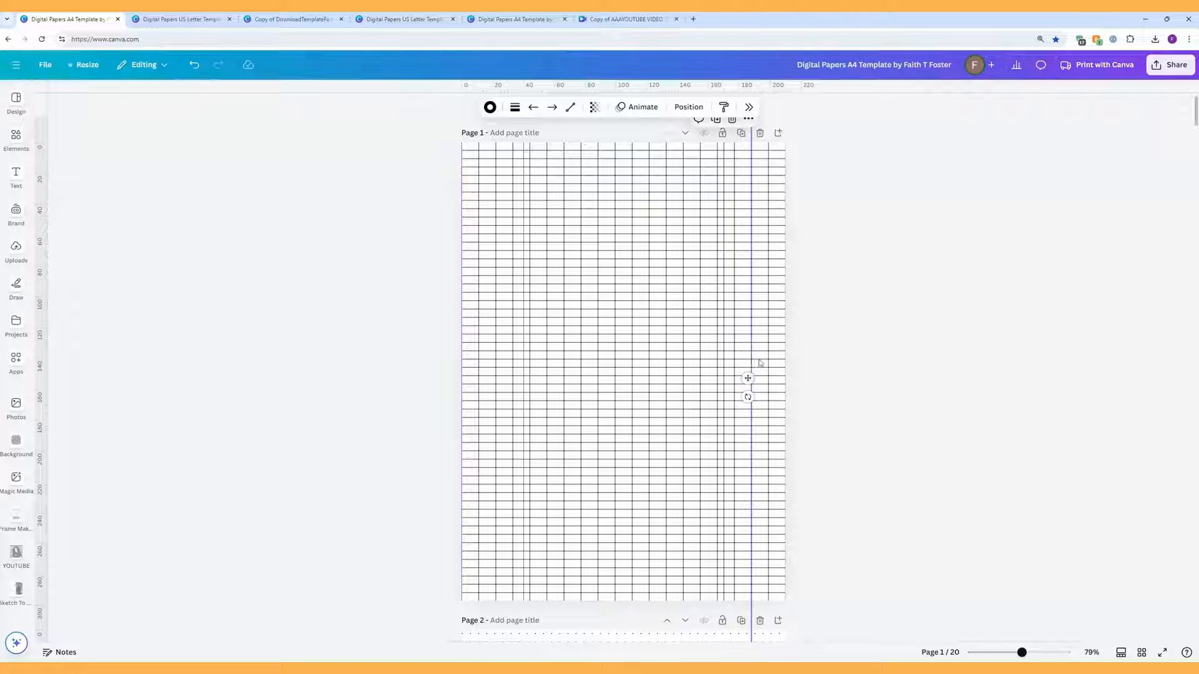
left_click(814, 323)
Step: Space all vertical lines evenly horizontally, then nudge one line slightly right
left_click_drag(845, 321, 431, 301)
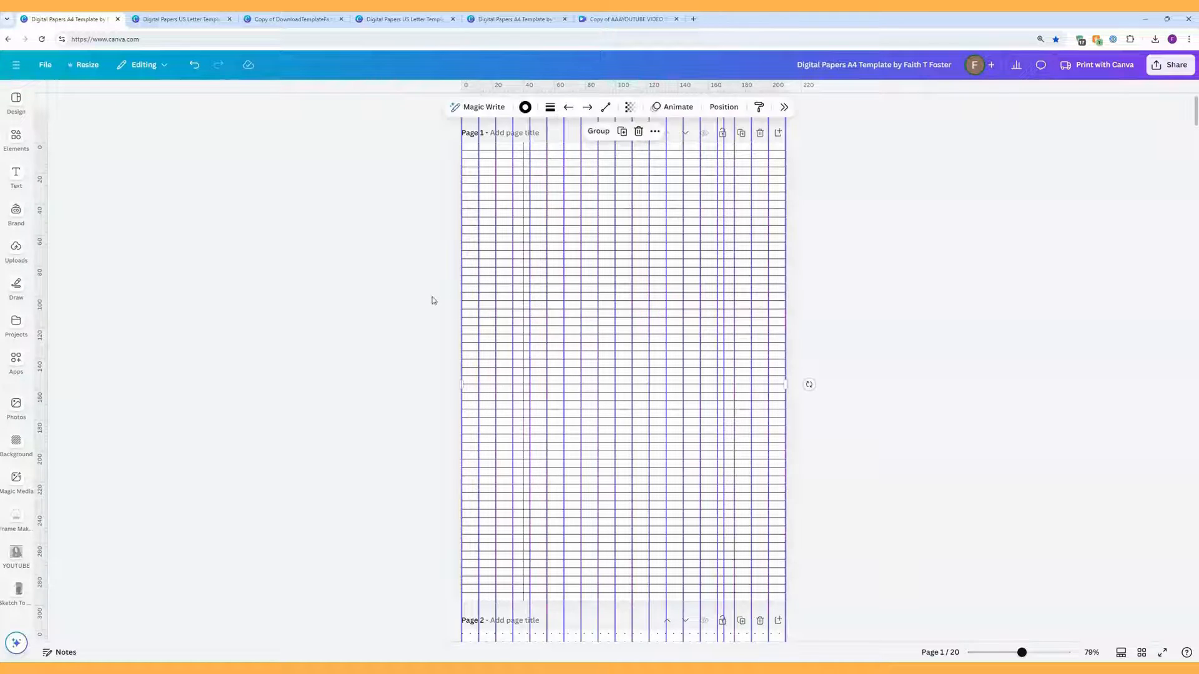
left_click(724, 107)
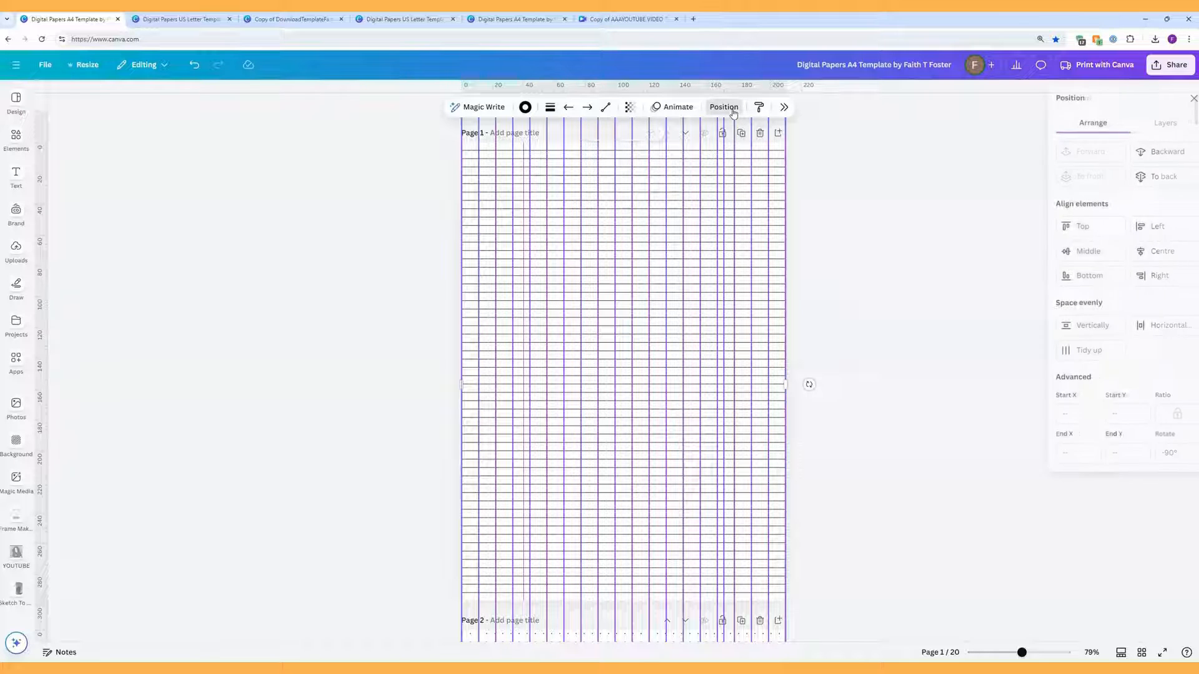
left_click(1143, 325)
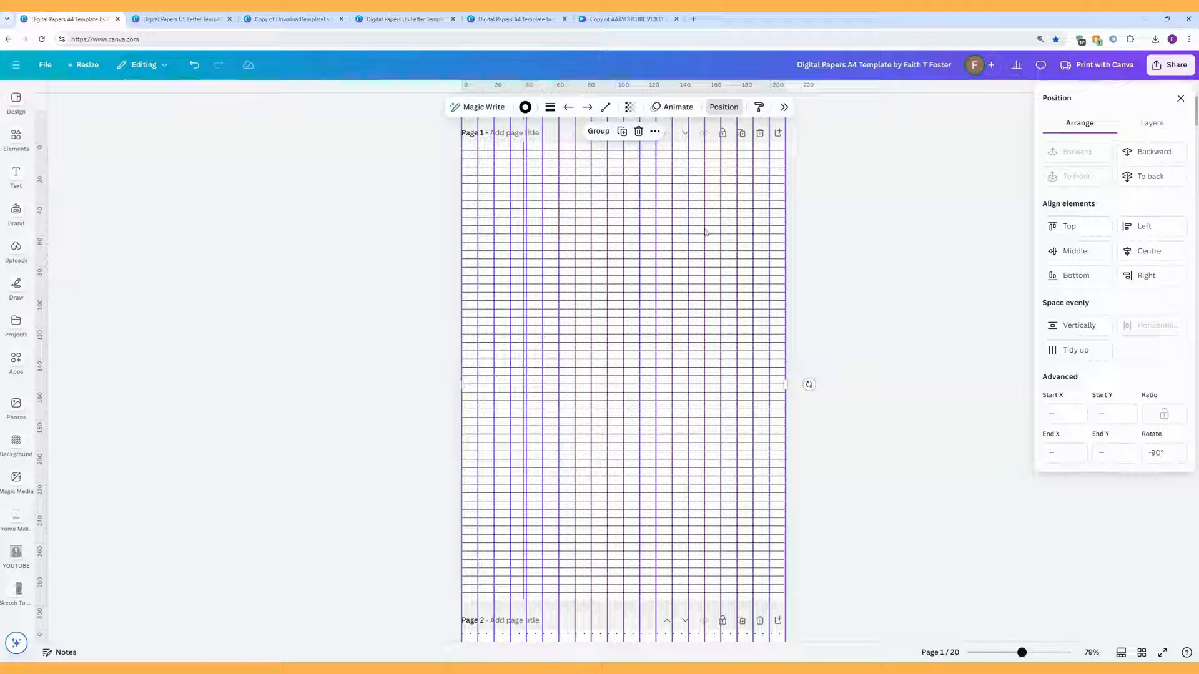
left_click(906, 262)
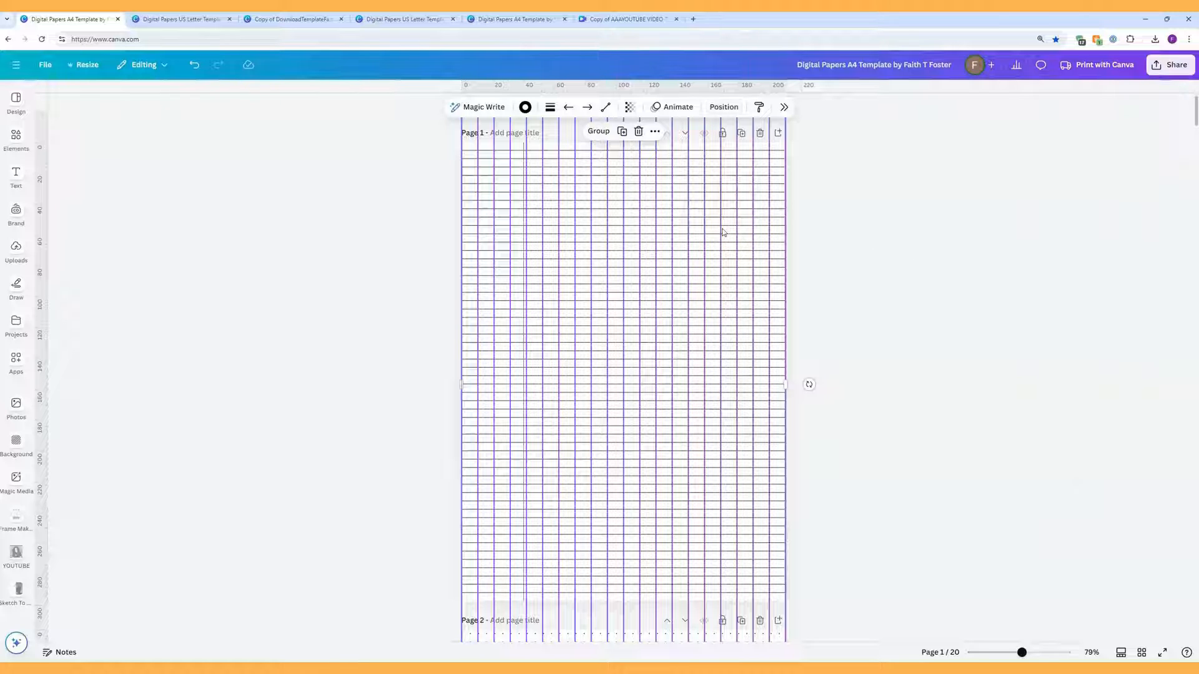
left_click(886, 244)
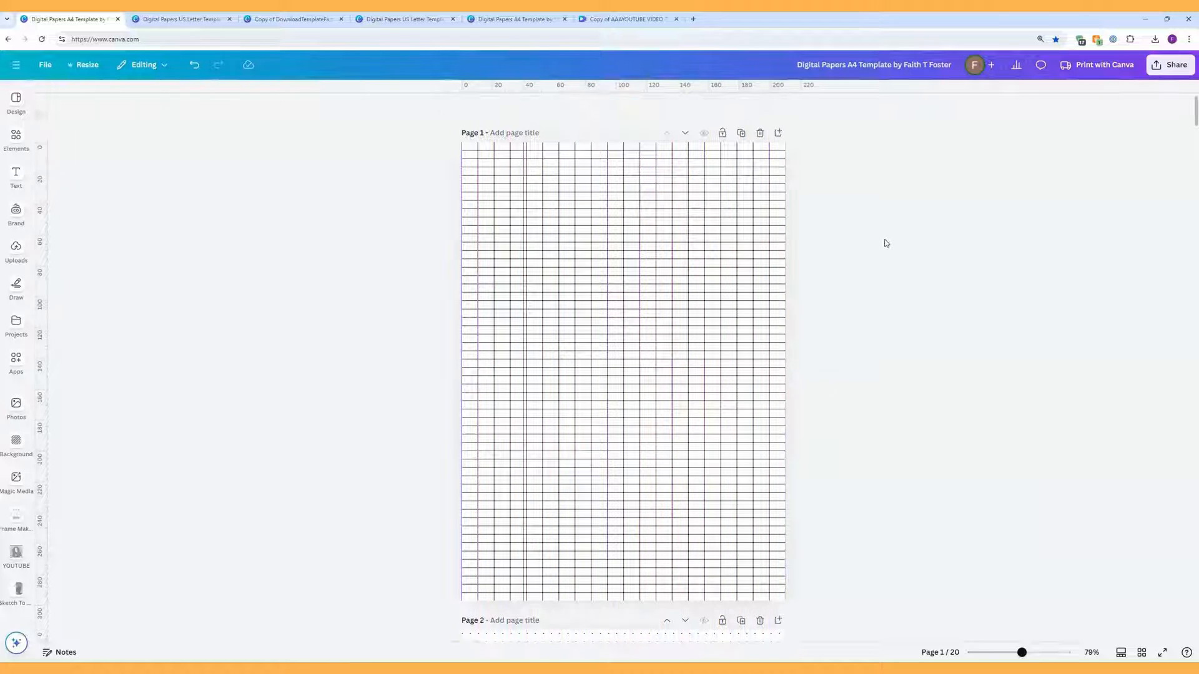
left_click(721, 235)
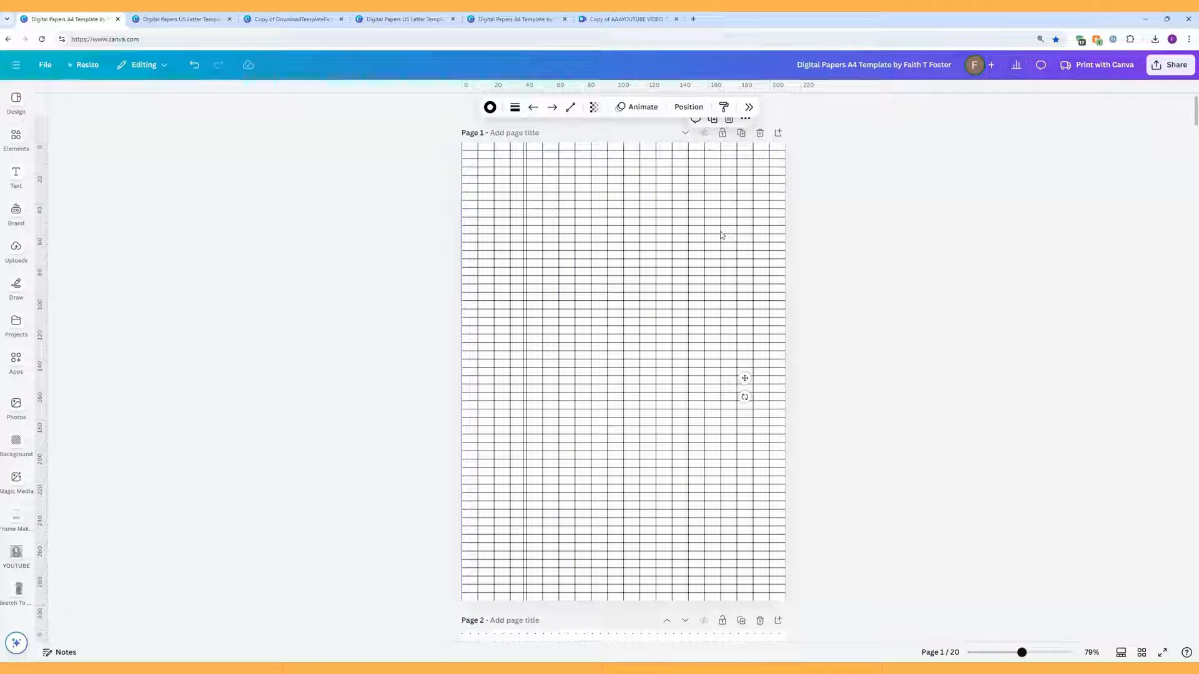
left_click_drag(721, 235, 729, 243)
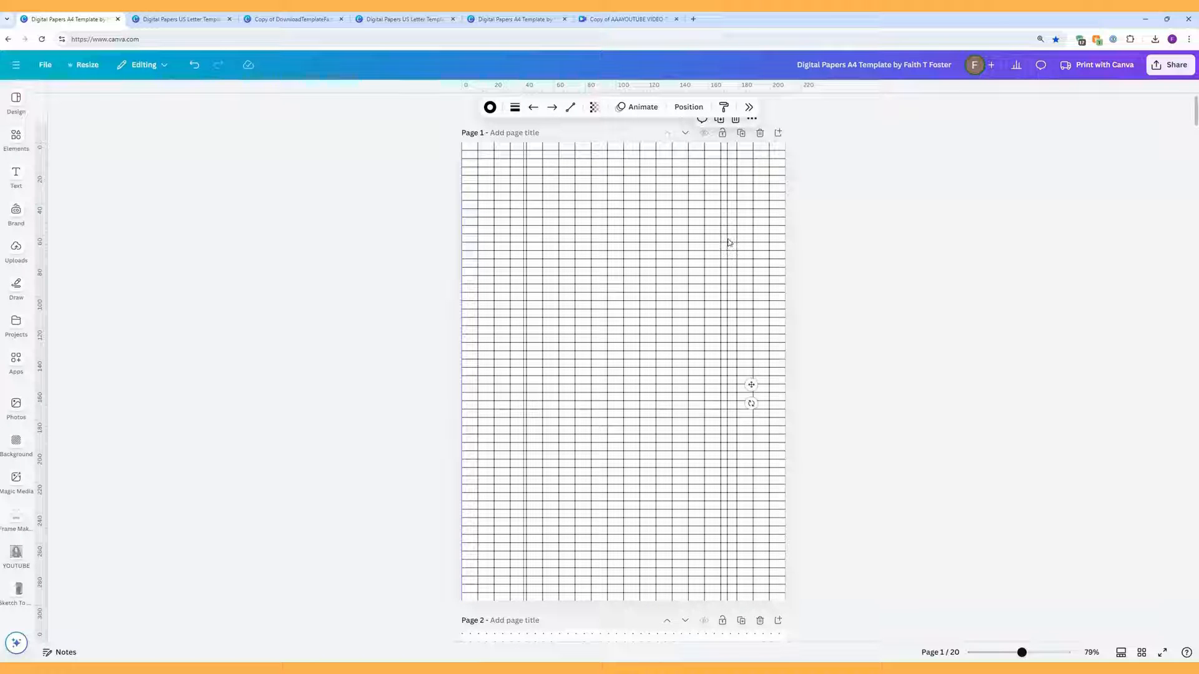
left_click_drag(850, 242, 445, 227)
Step: Space the selected vertical lines evenly horizontally and group them into one element
left_click(724, 107)
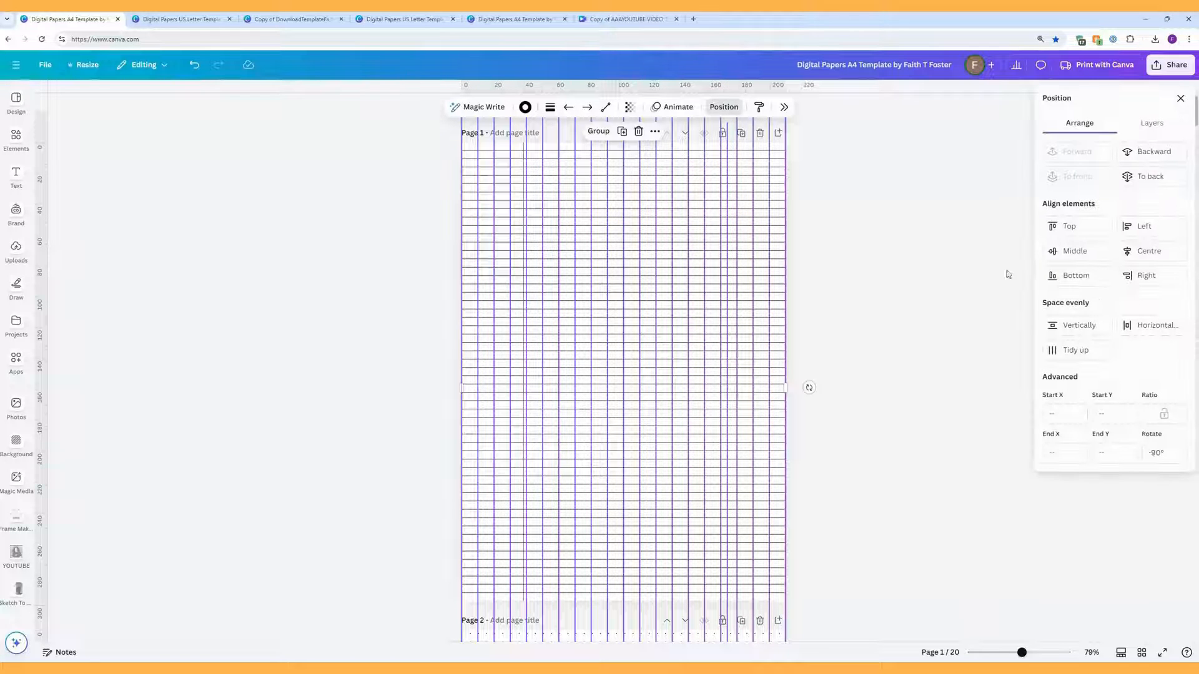
left_click(1149, 328)
left_click(920, 303)
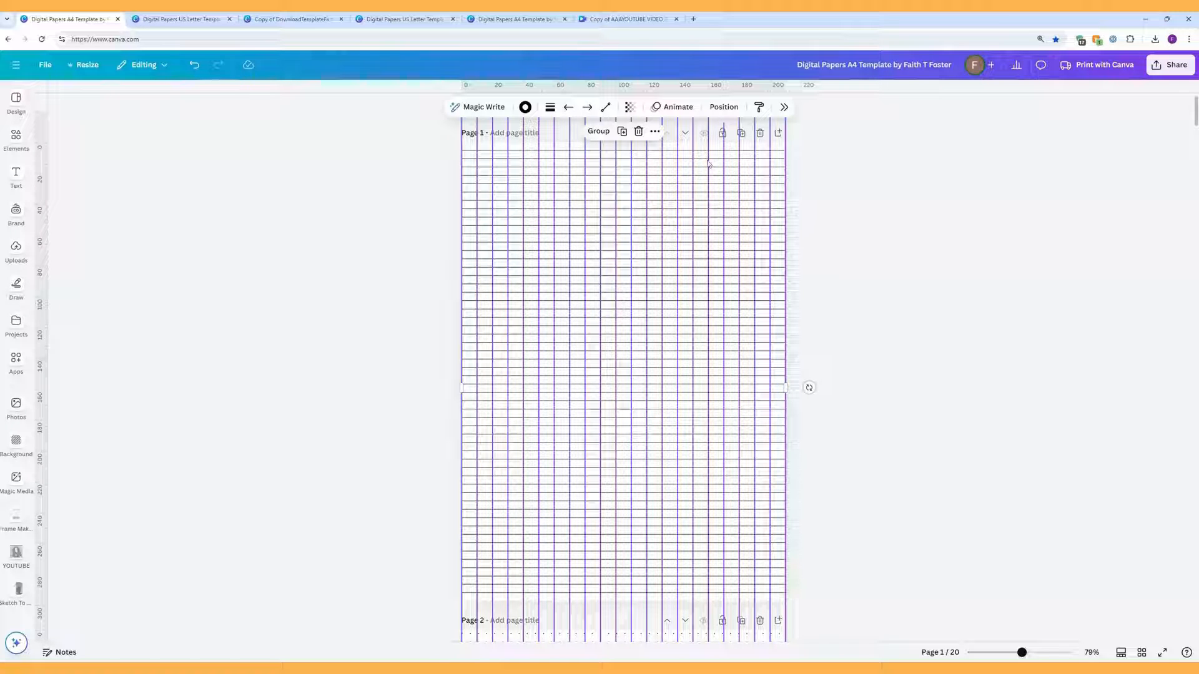
left_click(601, 133)
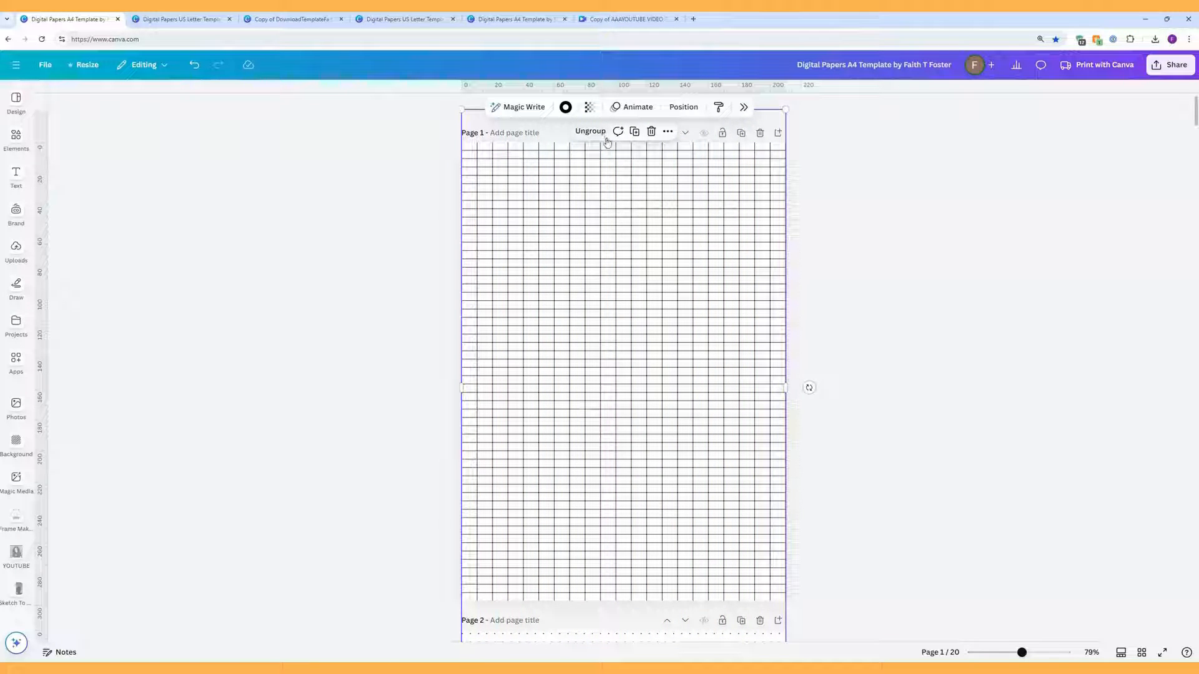
Step: Send the vertical line group to the back, then select a horizontal grid line
right_click(699, 176)
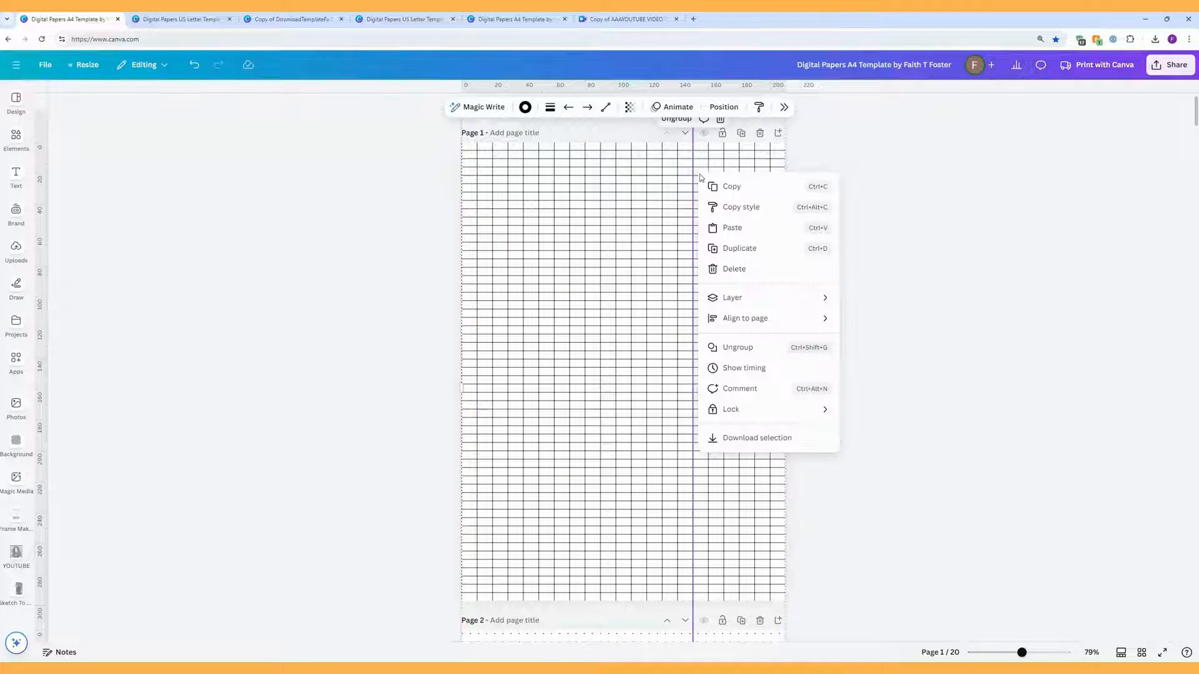
mouse_move(733, 298)
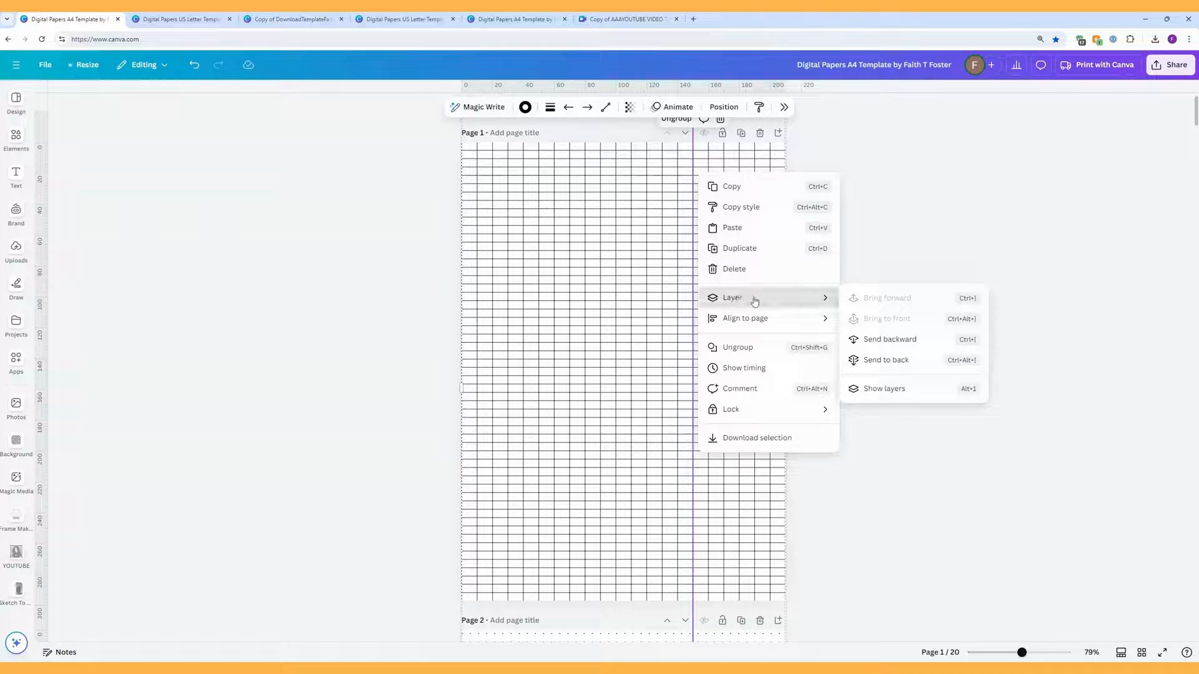
left_click(890, 365)
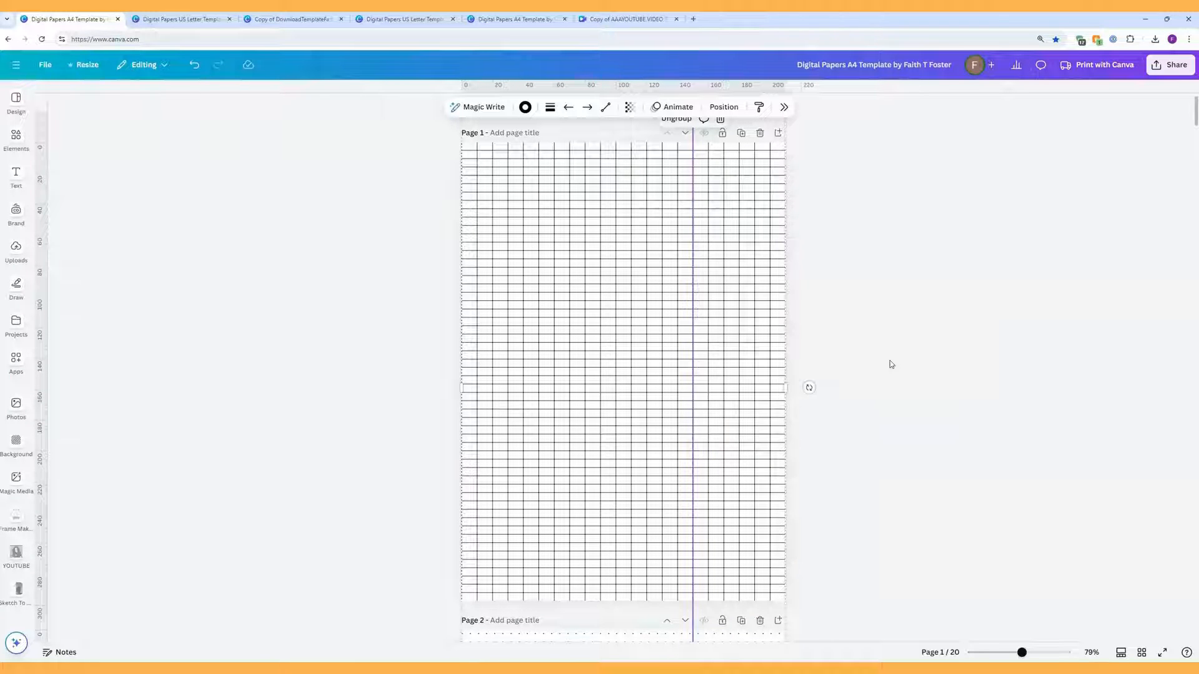
left_click(868, 294)
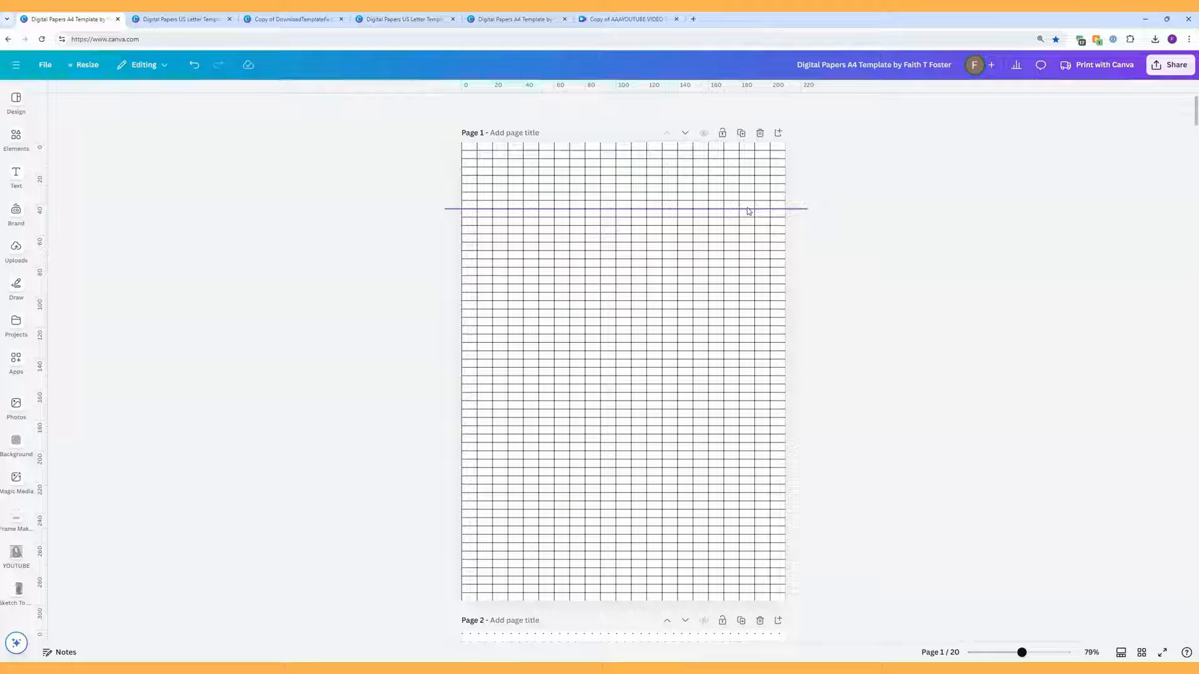
left_click(700, 210)
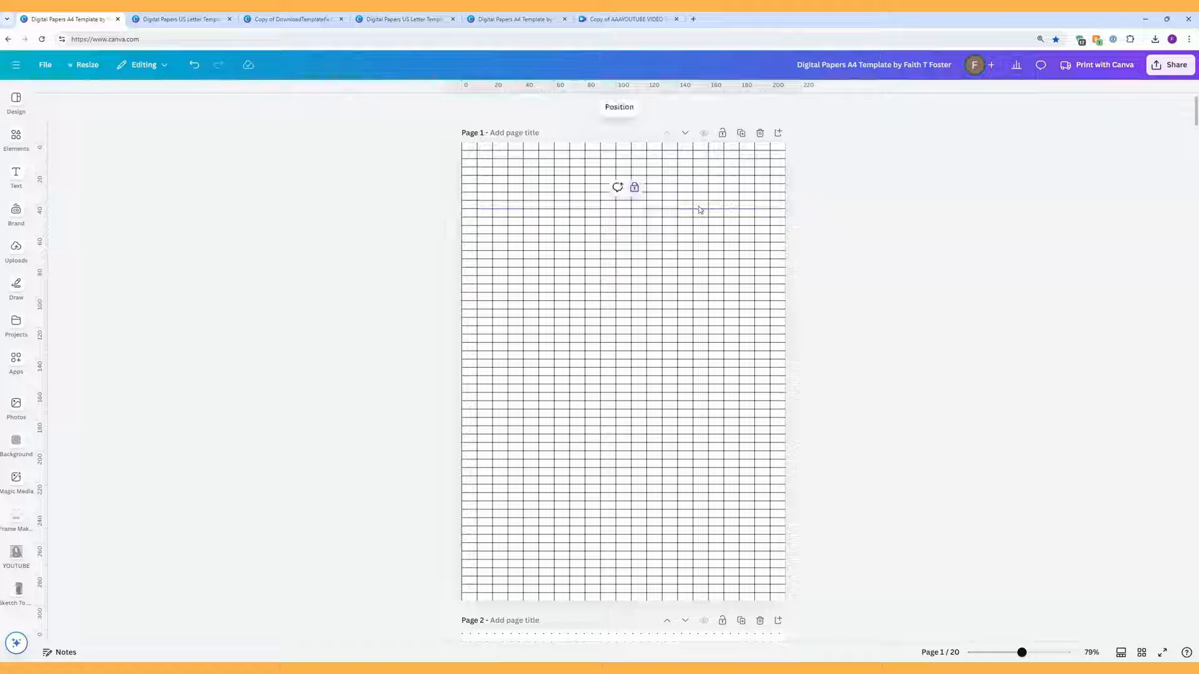
Step: Show page 1's Layers list and select every layer with Ctrl+A
left_click(620, 108)
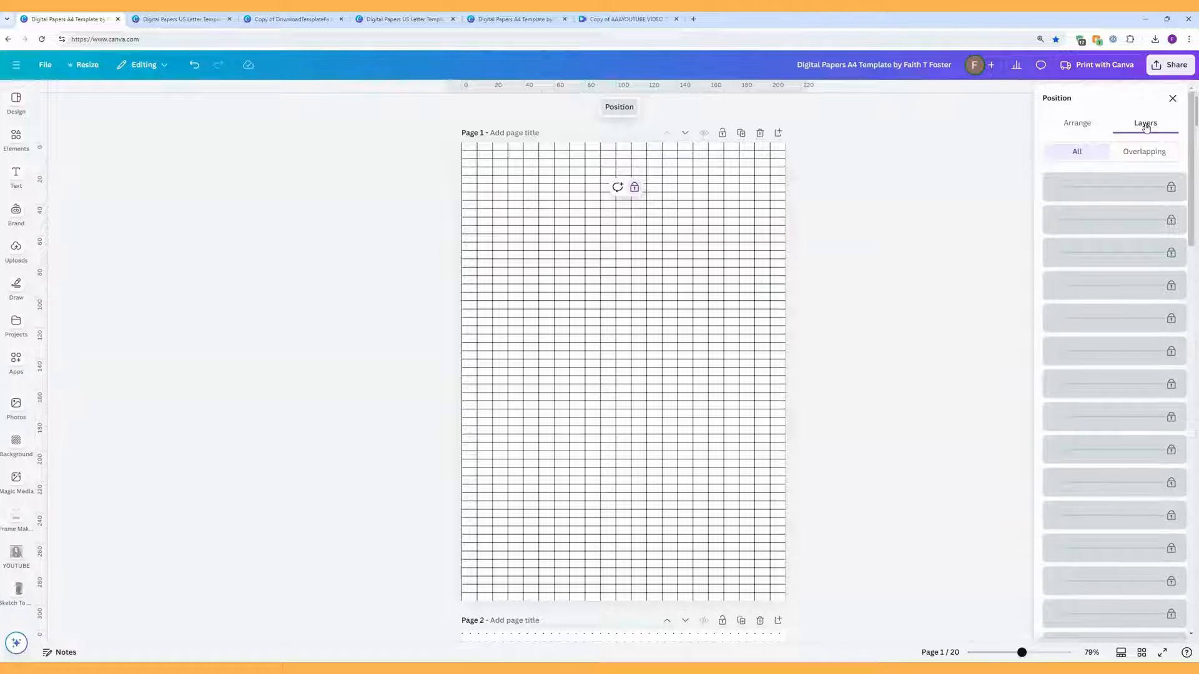
scroll(1185, 291, "down", 10)
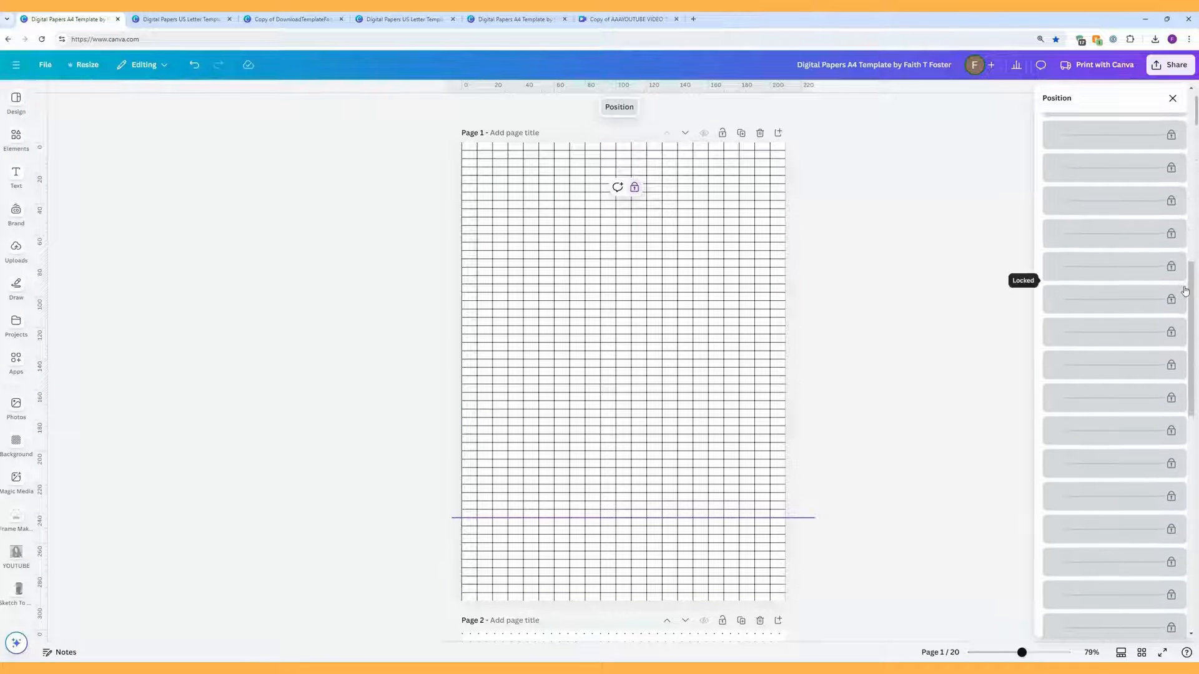
scroll(1185, 291, "down", 5)
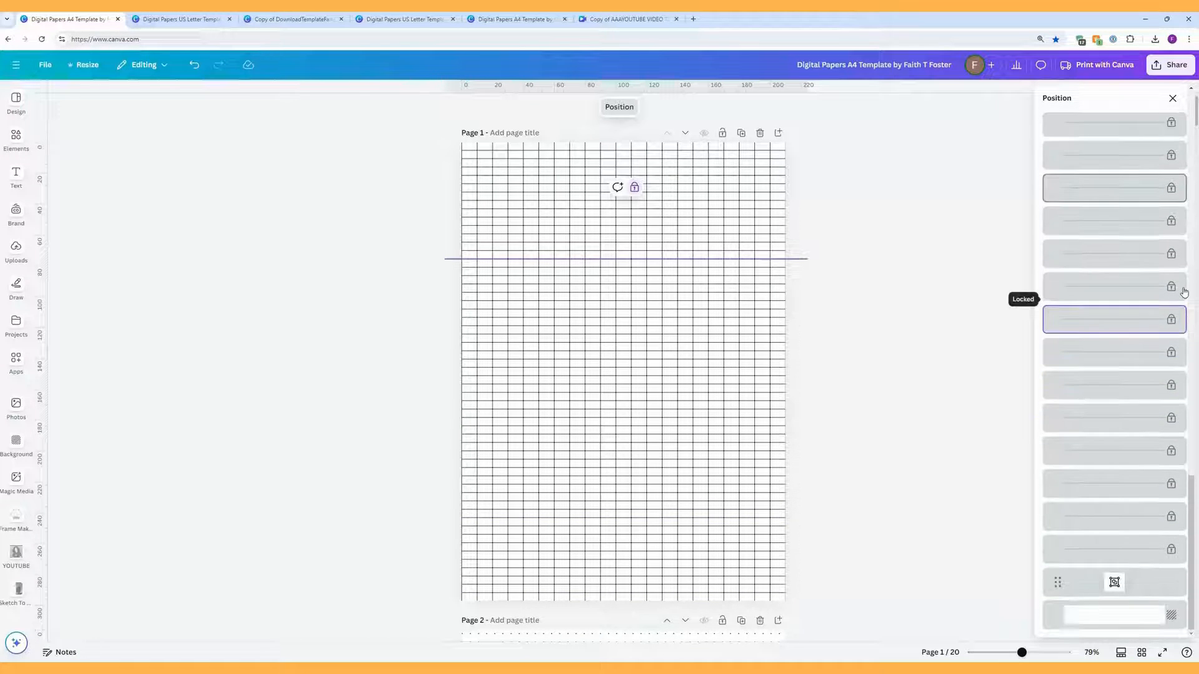
scroll(1184, 292, "up", 10)
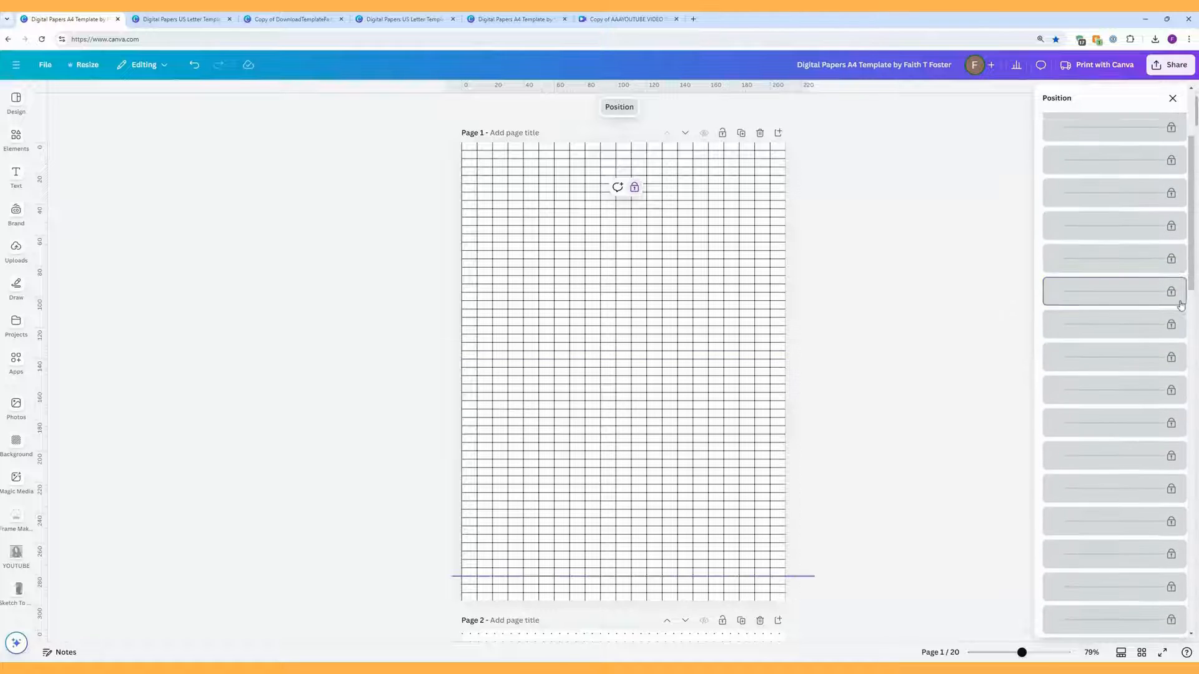
scroll(1182, 296, "up", 5)
scroll(1124, 206, "down", 2)
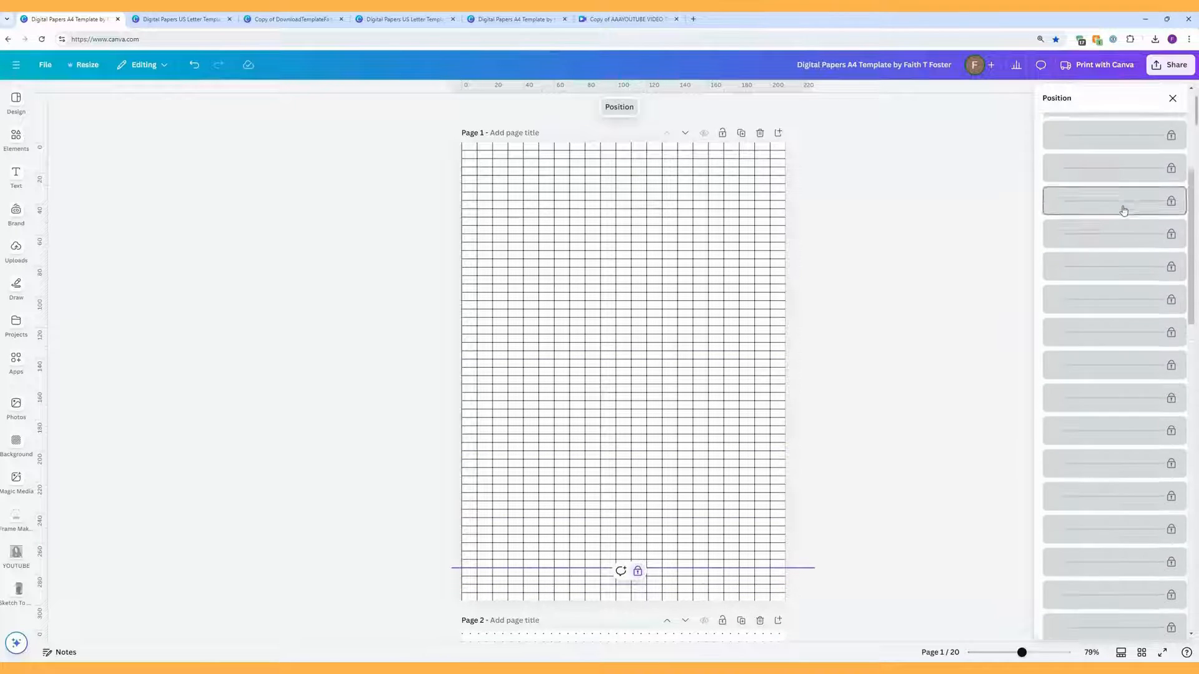
scroll(1124, 210, "down", 4)
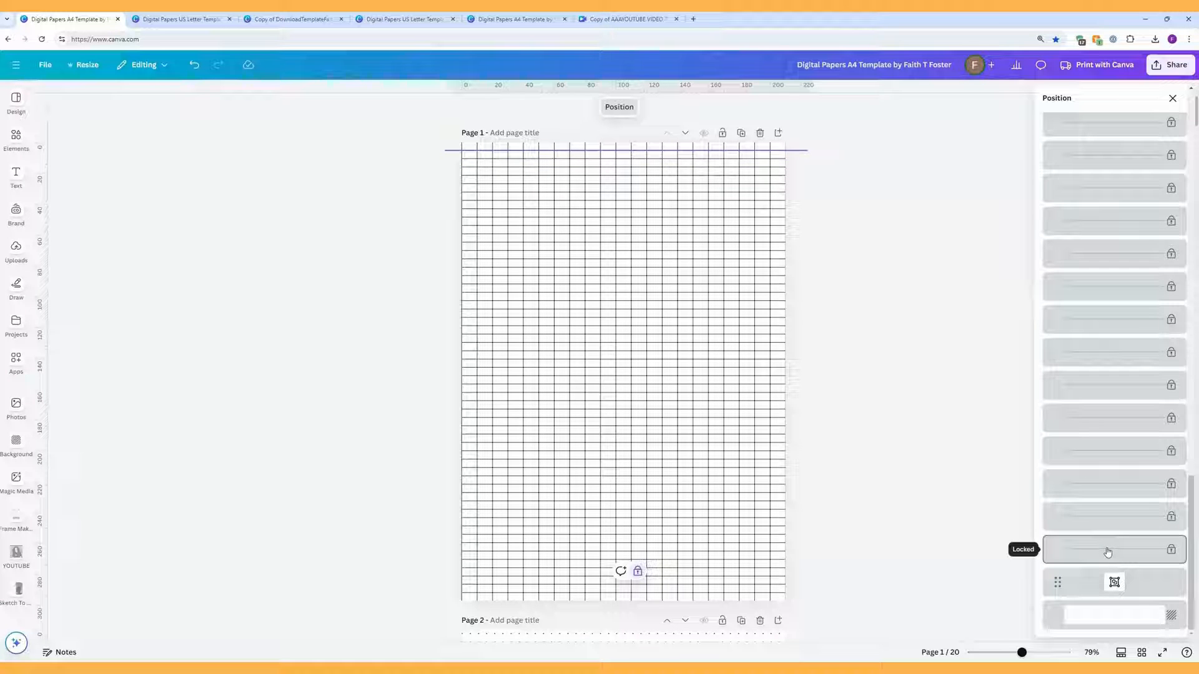
key("ctrl+a")
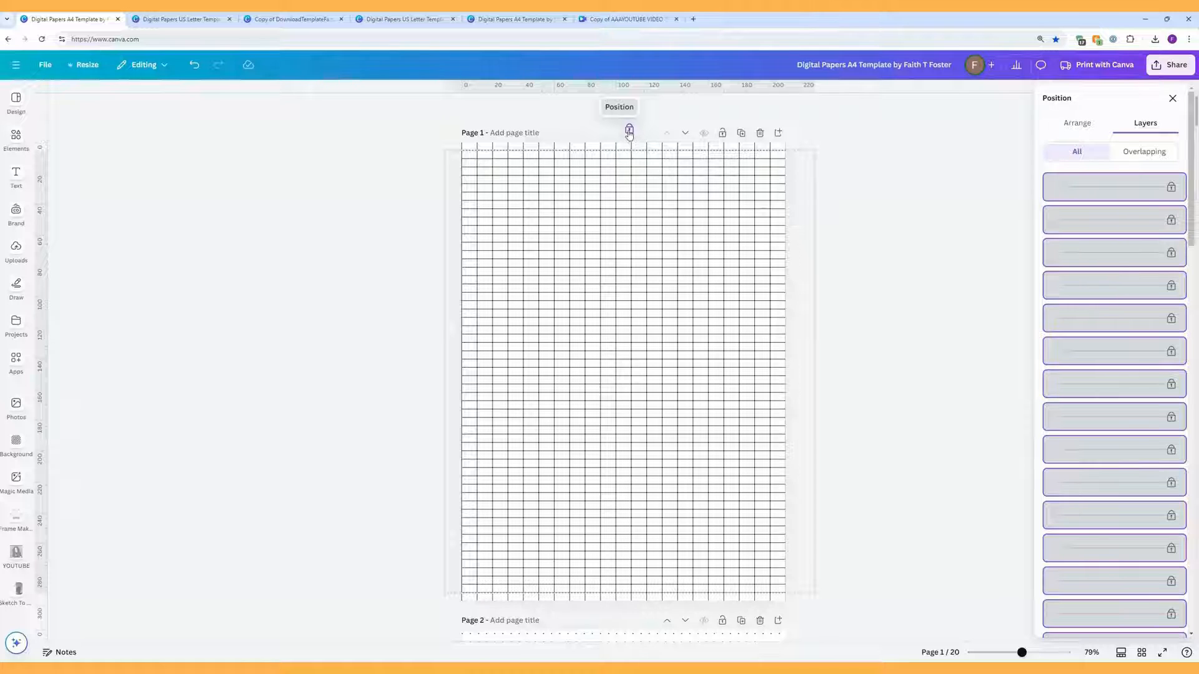
Step: Unlock the grid lines and delete the horizontal lines in the page's lower half
left_click(629, 133)
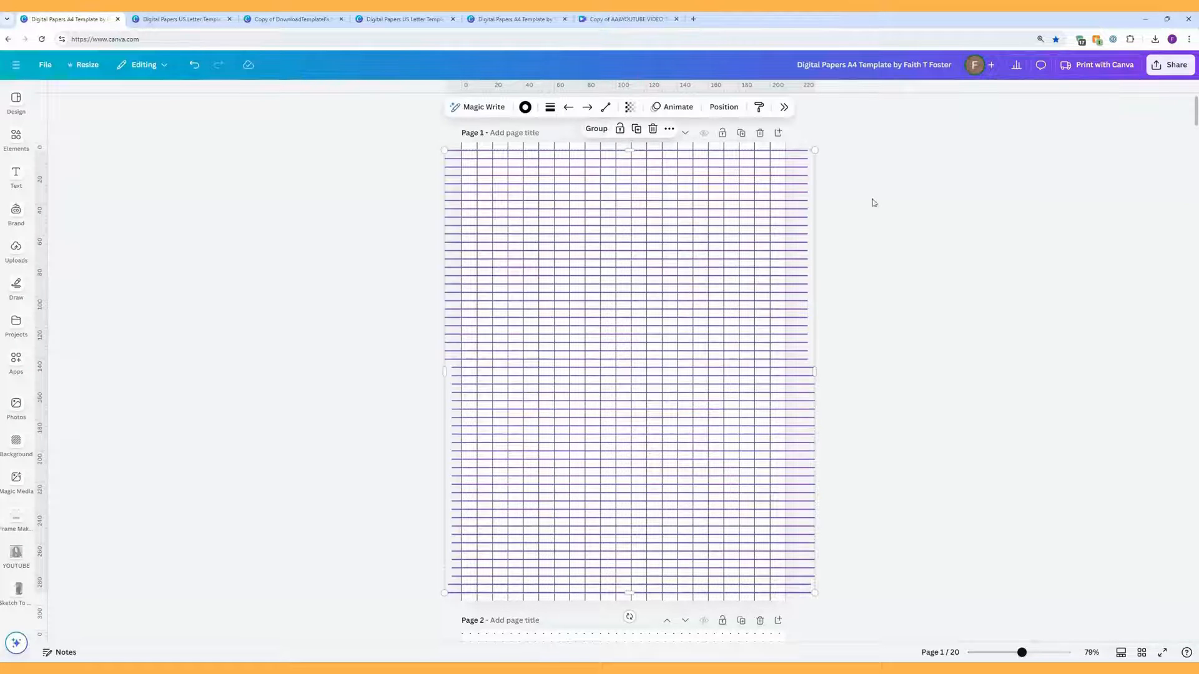
left_click(909, 224)
left_click_drag(829, 618, 780, 383)
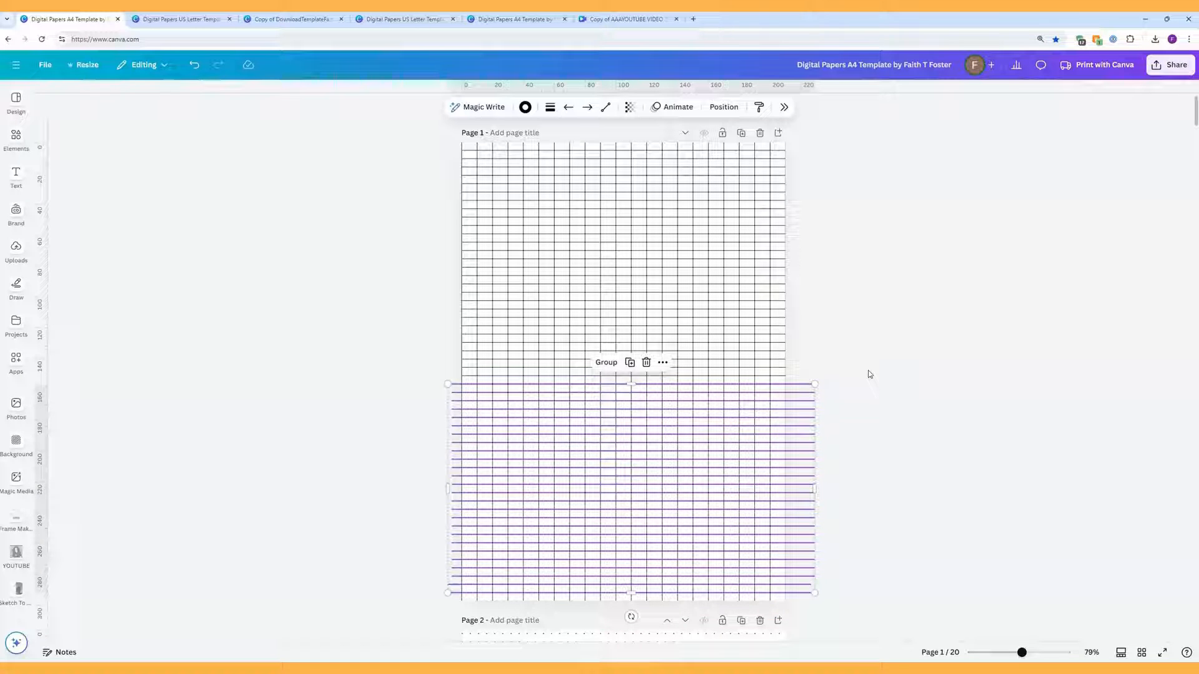
key("Delete")
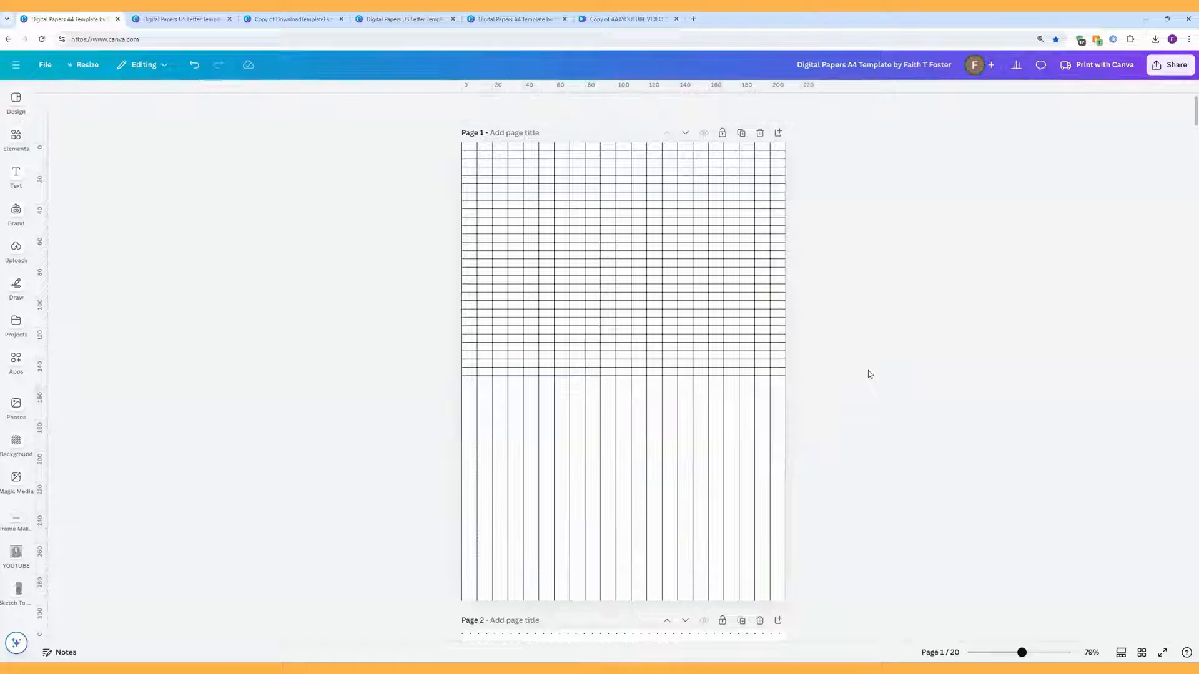
Step: Move one horizontal line to the page's bottom edge and another to the top edge
left_click(752, 376)
left_click_drag(752, 377, 763, 600)
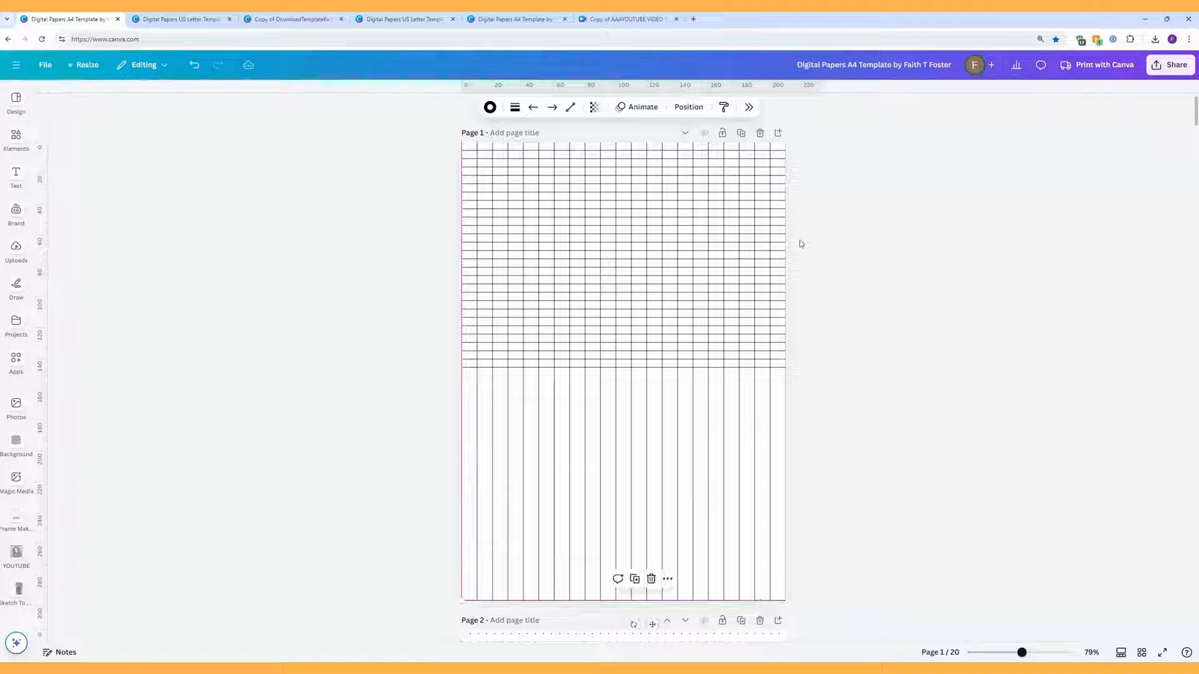
left_click(761, 151)
left_click_drag(761, 151, 759, 147)
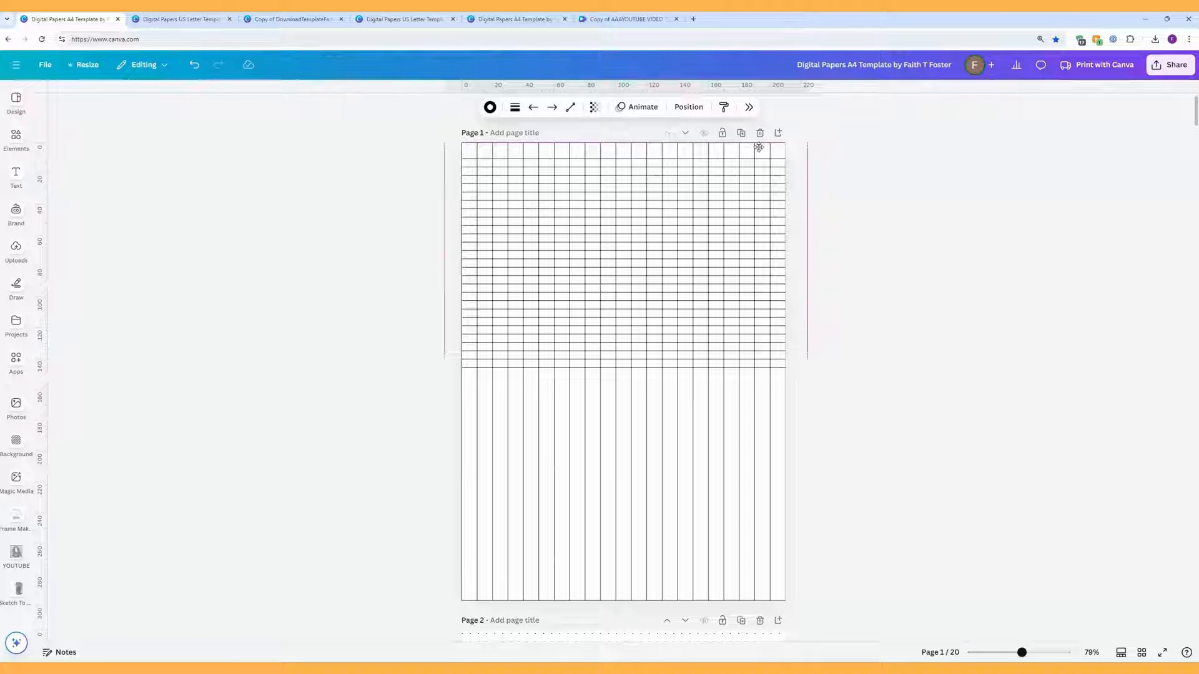
left_click_drag(760, 147, 760, 147)
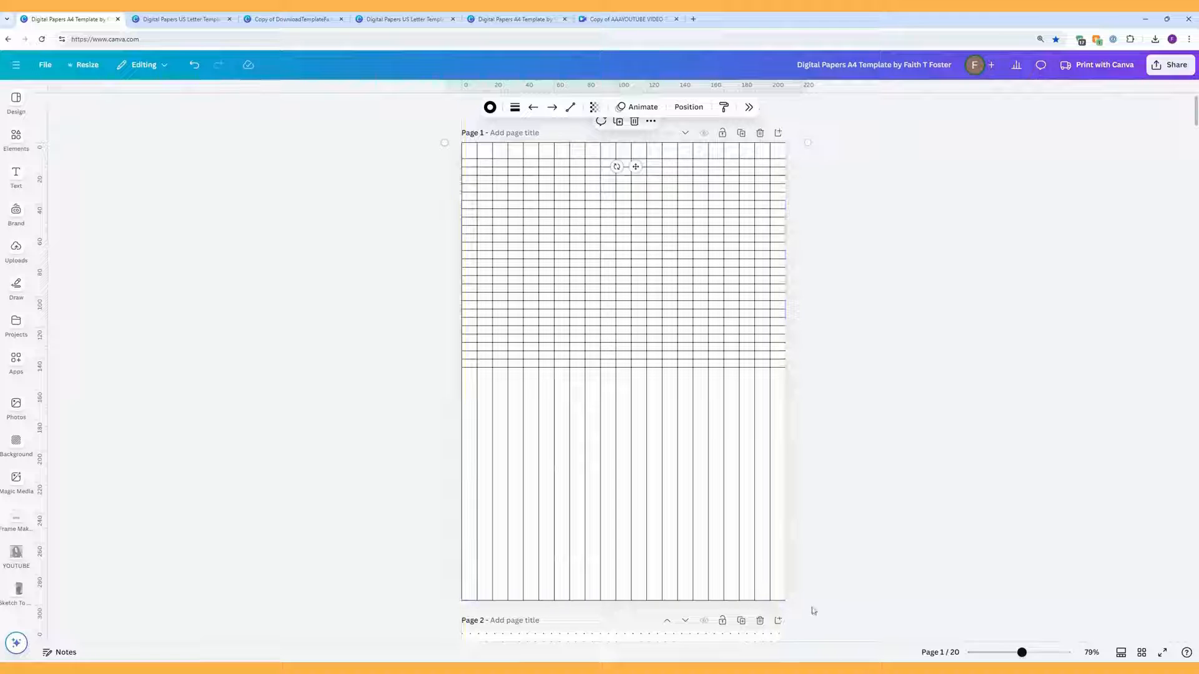
left_click_drag(806, 607, 761, 135)
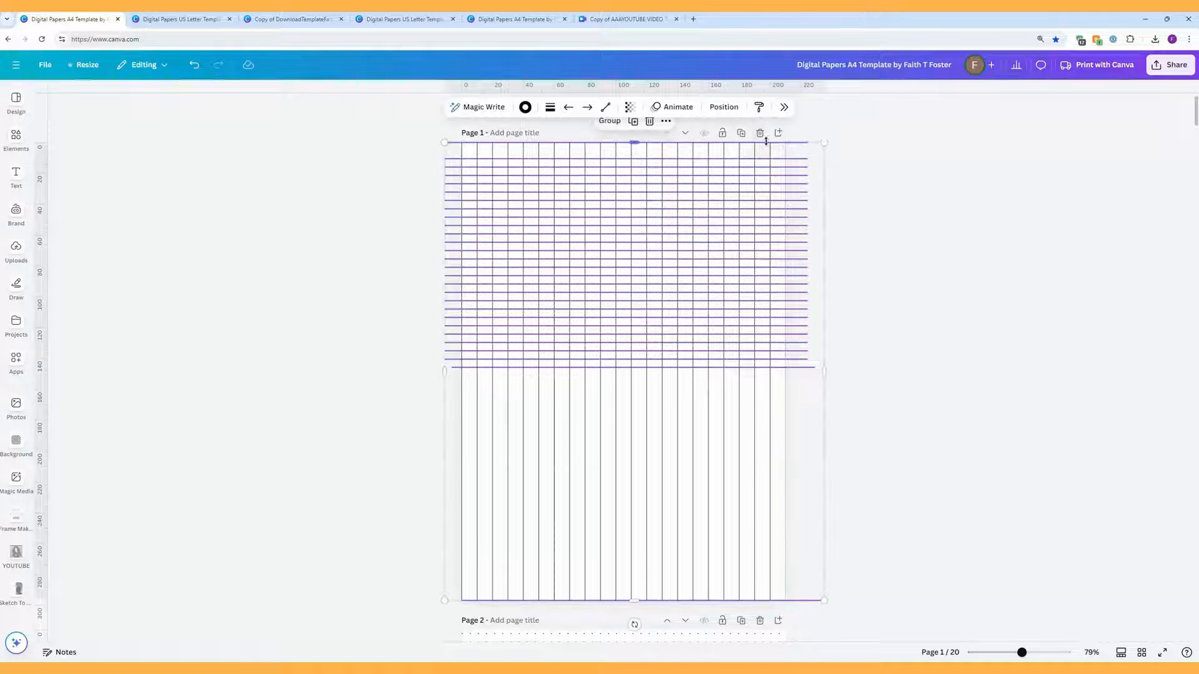
Step: Space page 1's selected horizontal lines evenly down the page
left_click(714, 109)
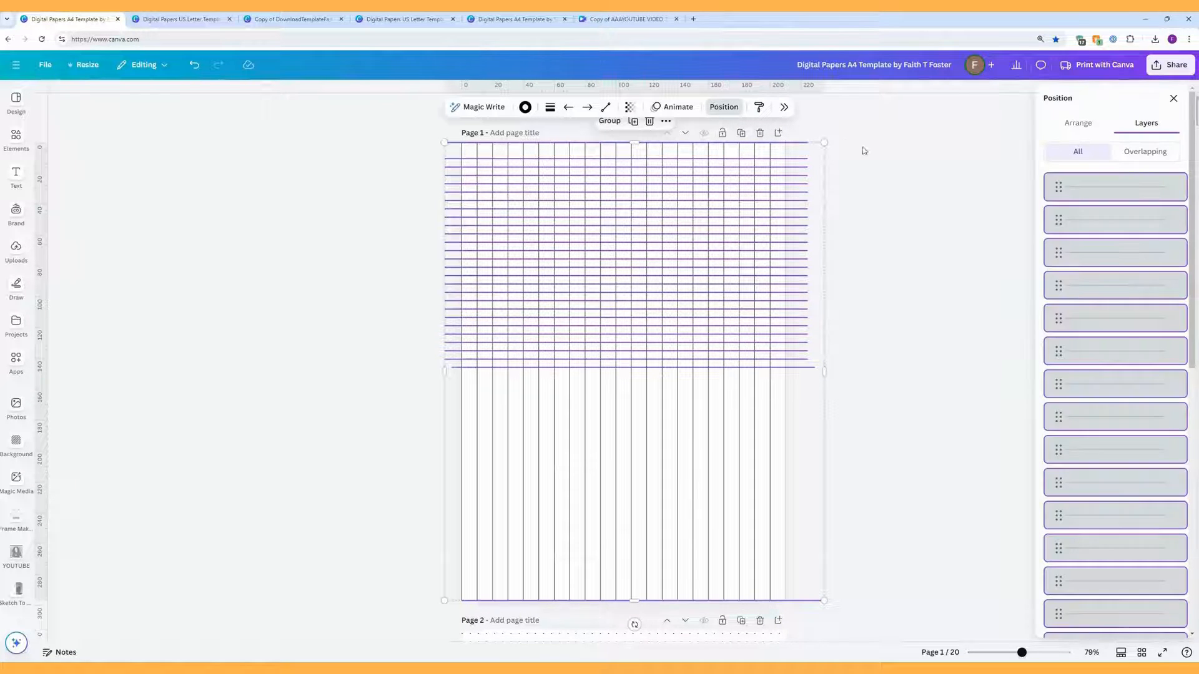
left_click(1076, 127)
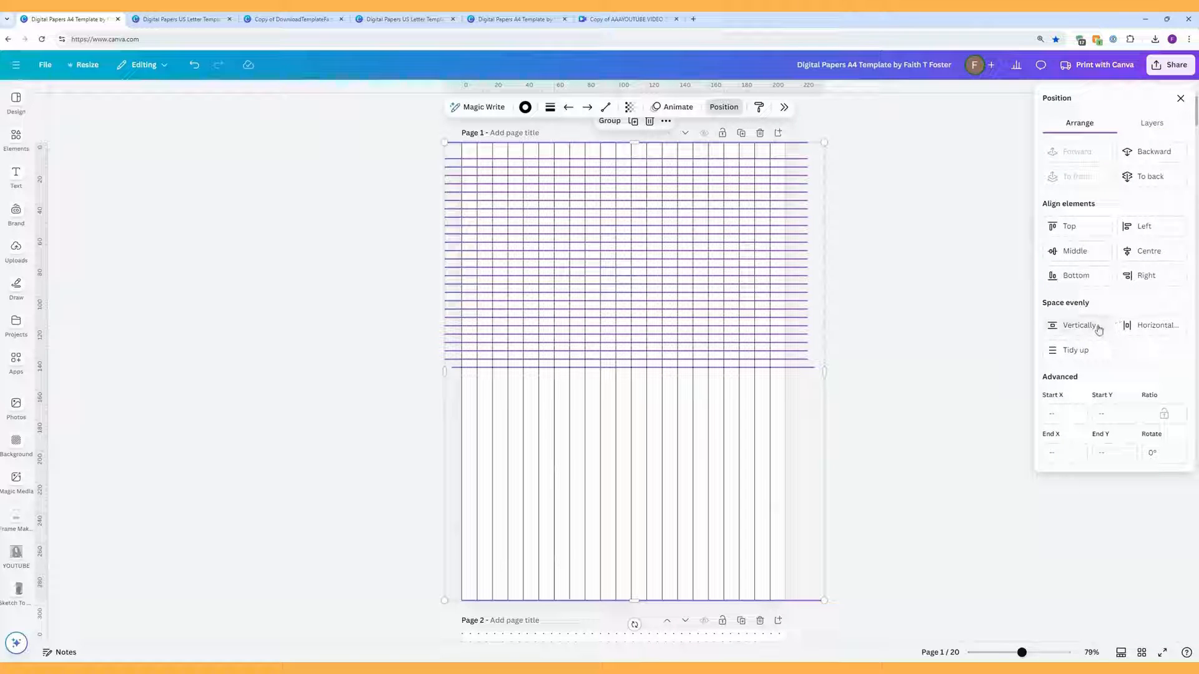
left_click(1074, 331)
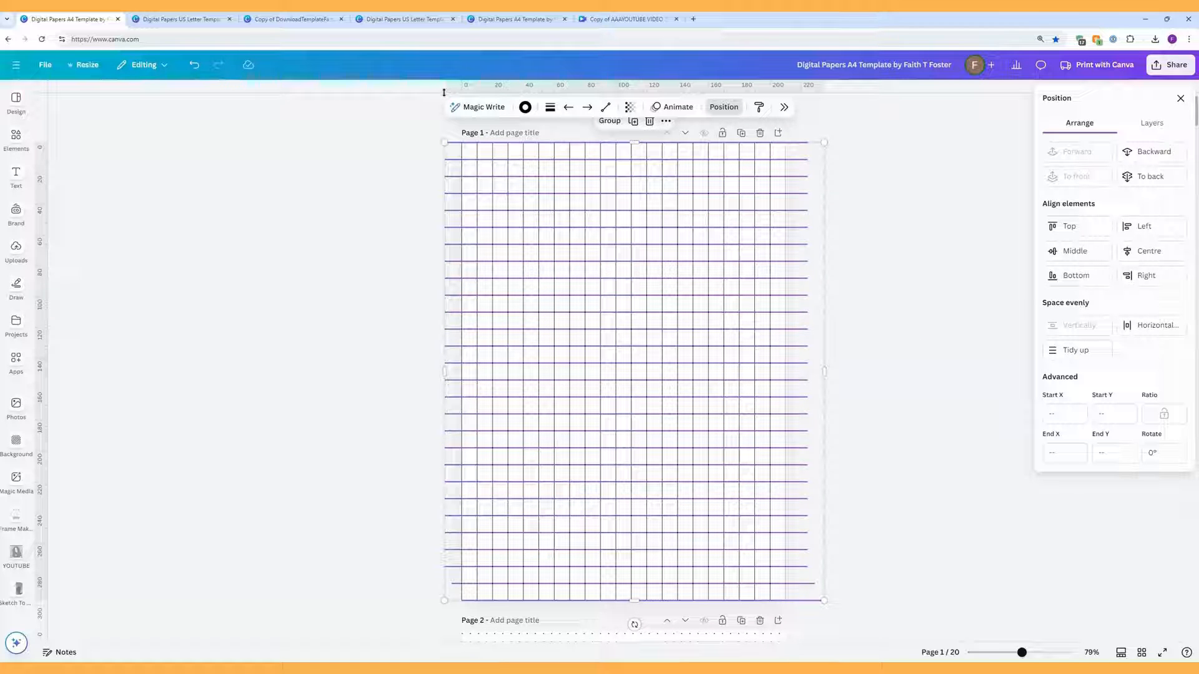
Step: Add two horizontal ruler guides from the top ruler to check the line spacing
left_click_drag(444, 92, 441, 141)
left_click_drag(441, 94, 434, 220)
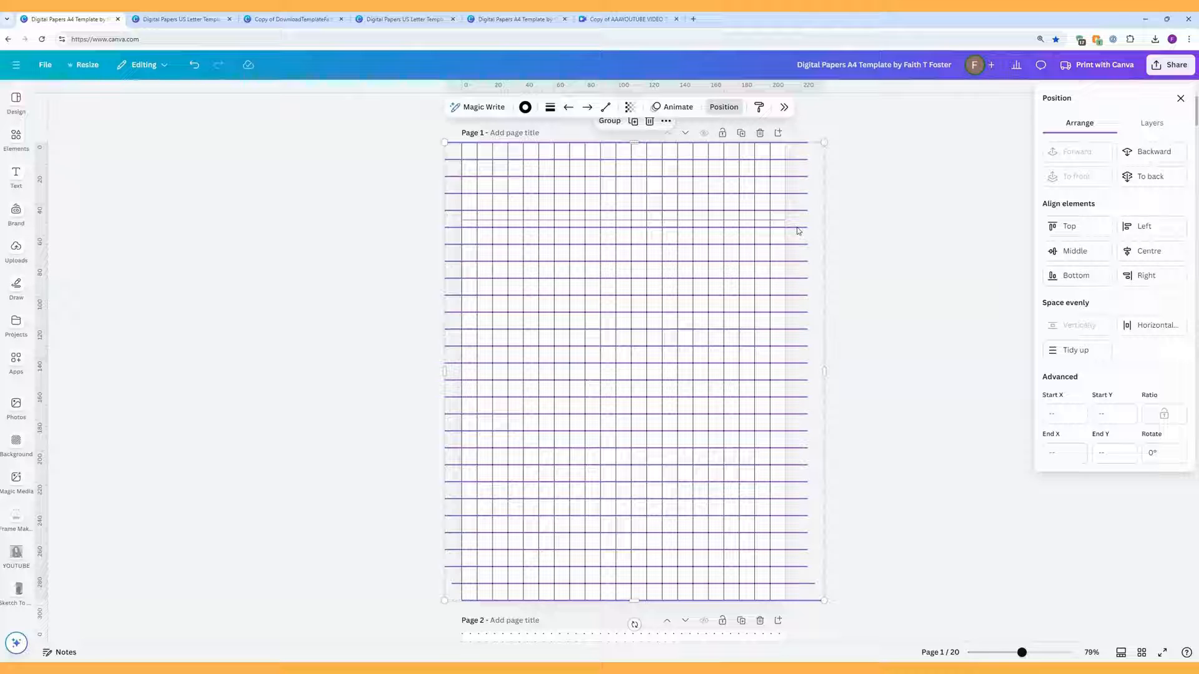
left_click(881, 357)
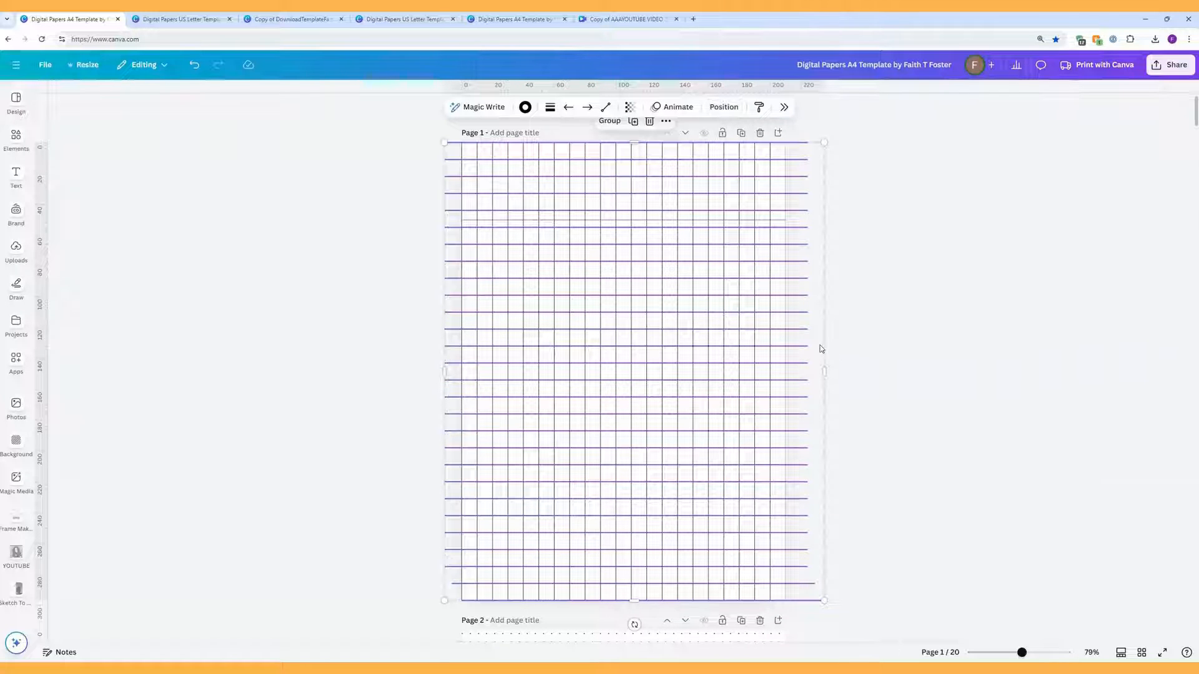
left_click(843, 328)
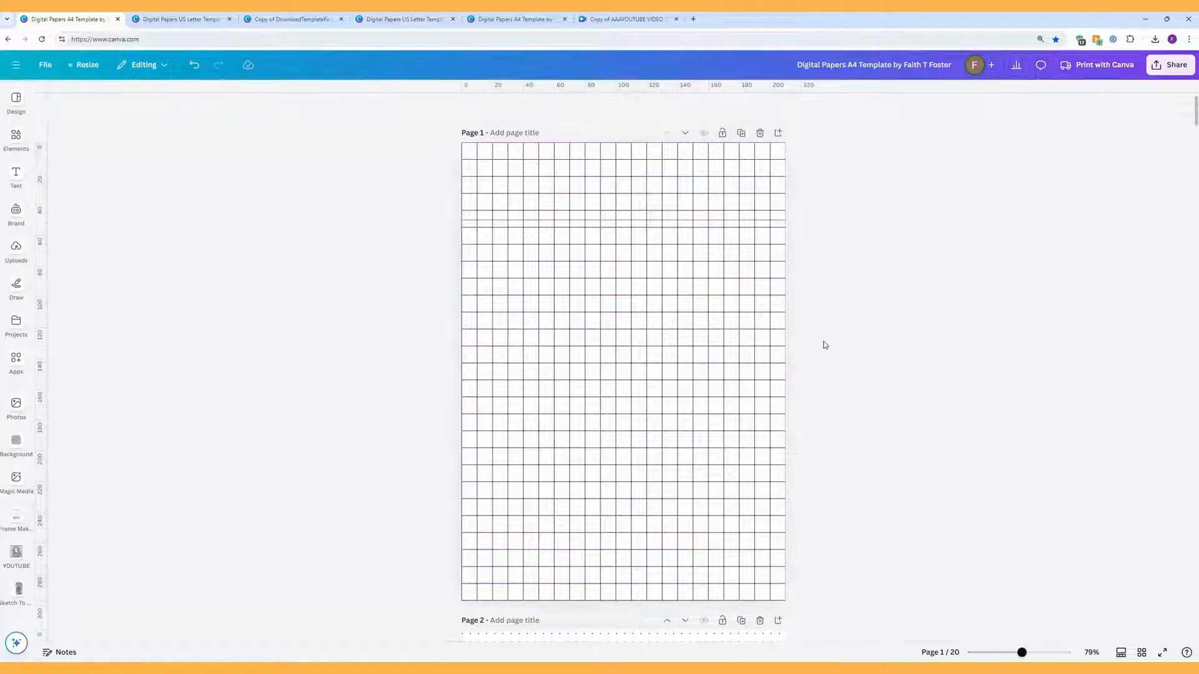
Step: Duplicate a pair of horizontal lines and respace all lines evenly vertically
left_click_drag(790, 354, 779, 326)
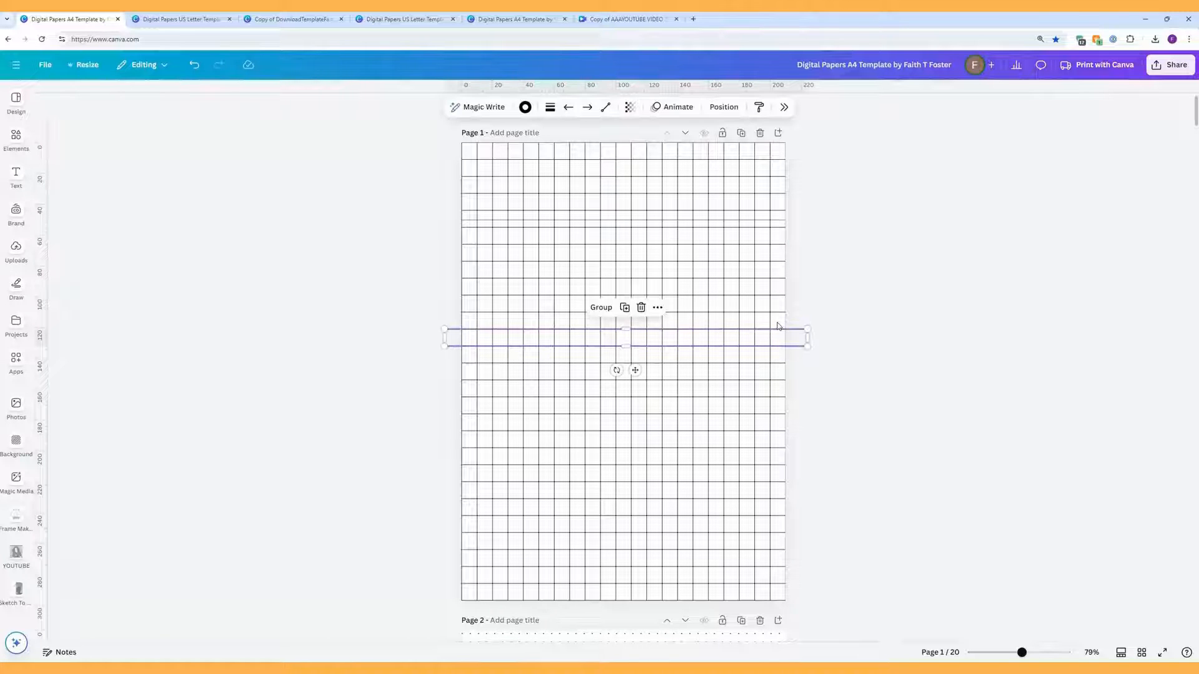
left_click(625, 309)
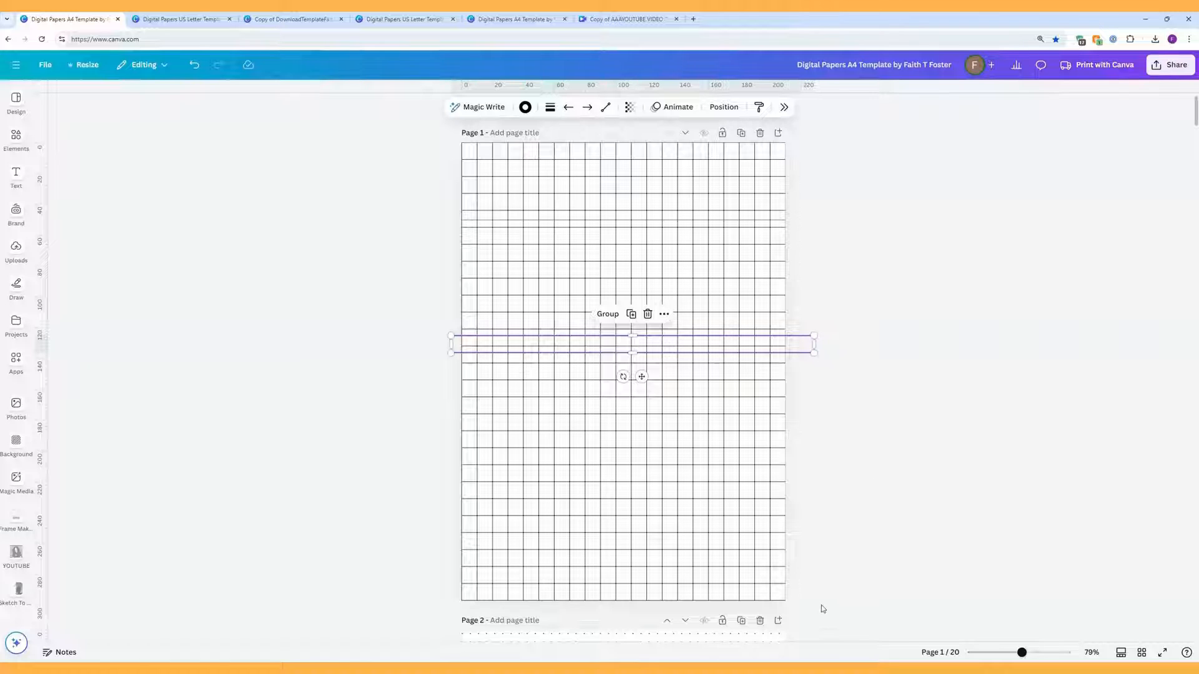
left_click_drag(811, 607, 683, 133)
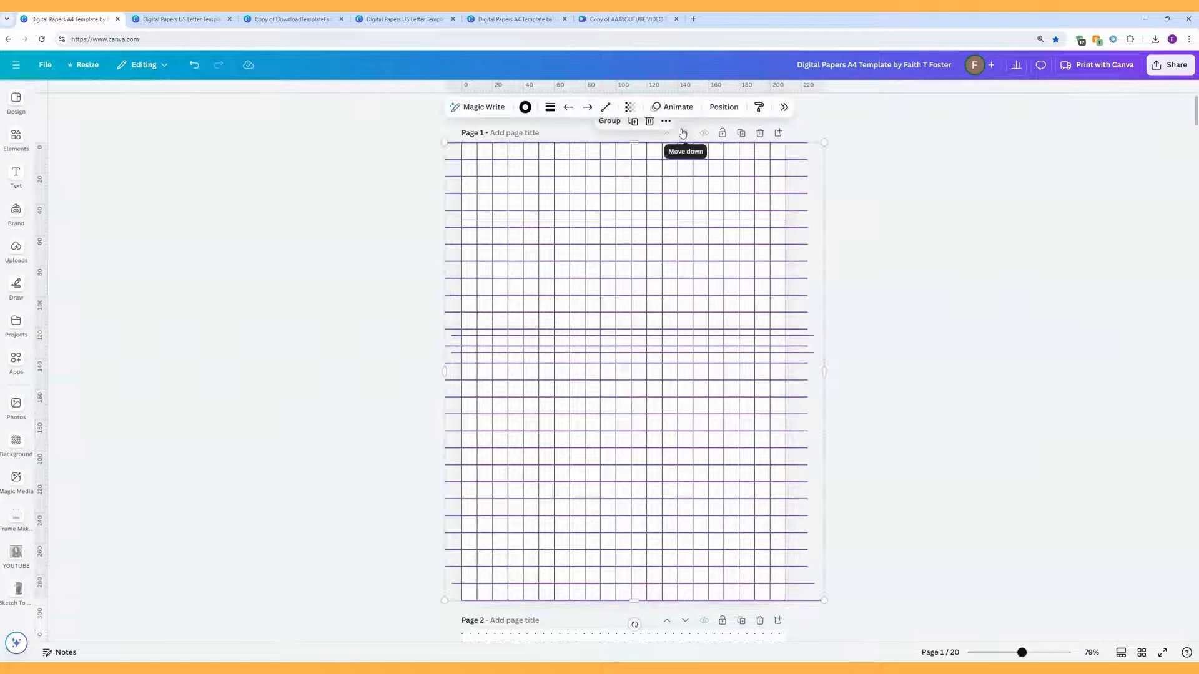
left_click(724, 107)
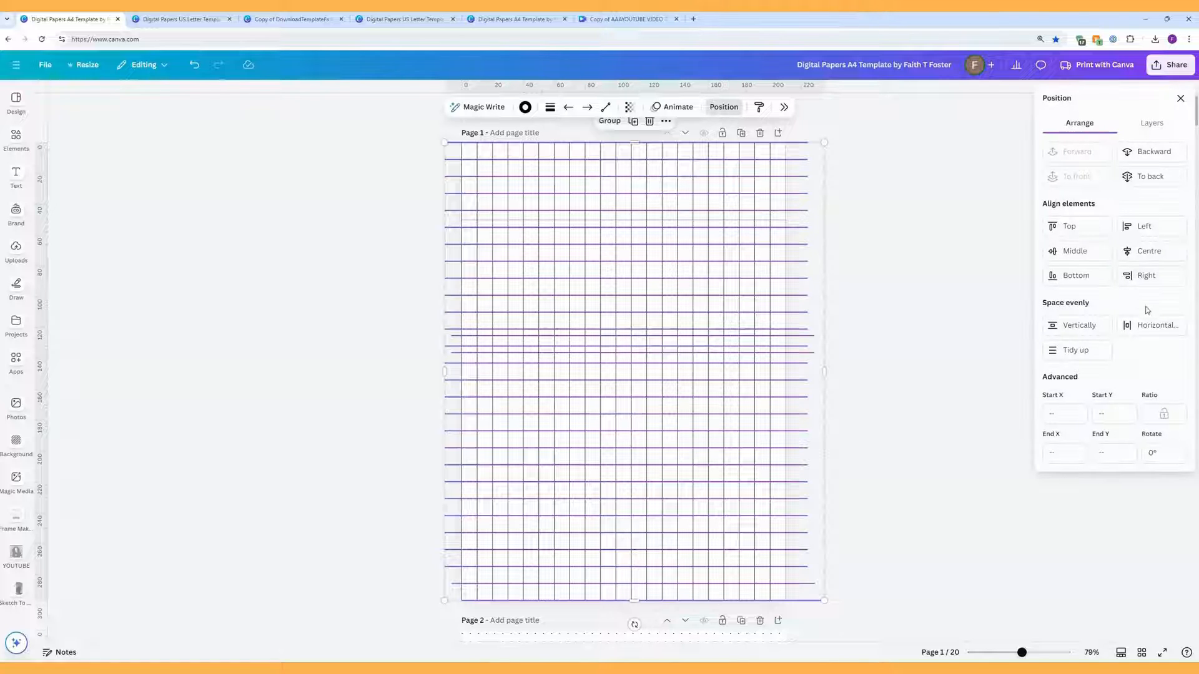
left_click(1072, 327)
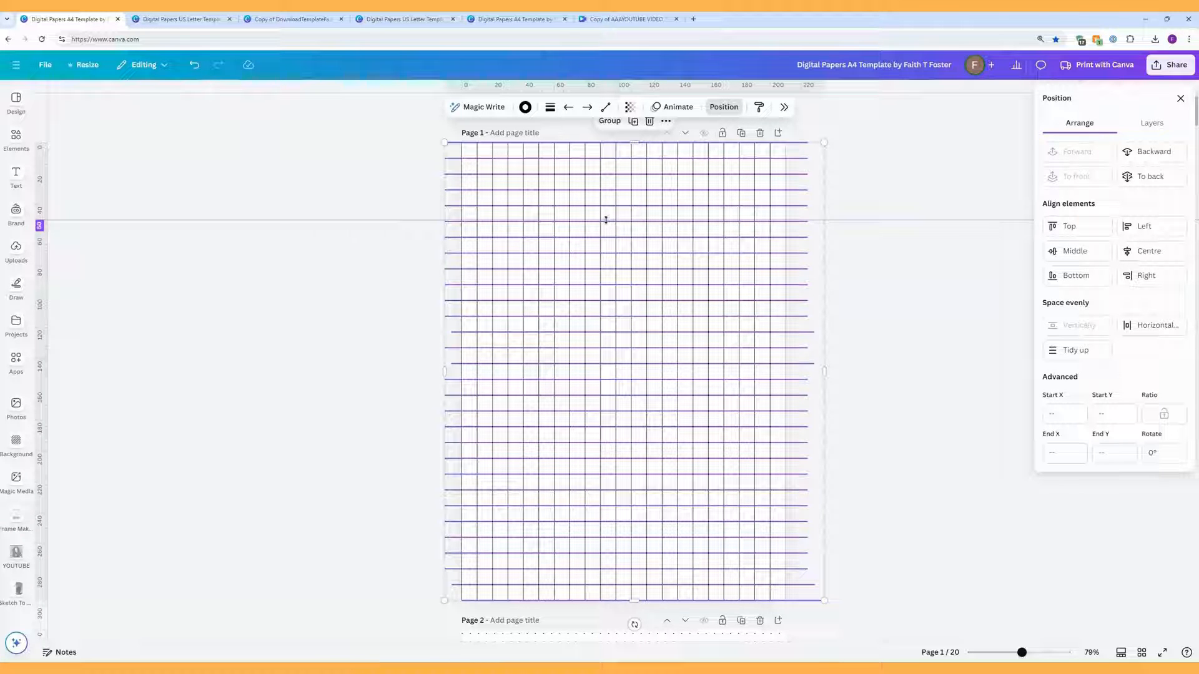
Step: Duplicate one more horizontal line and space all grid lines evenly again
left_click(782, 299)
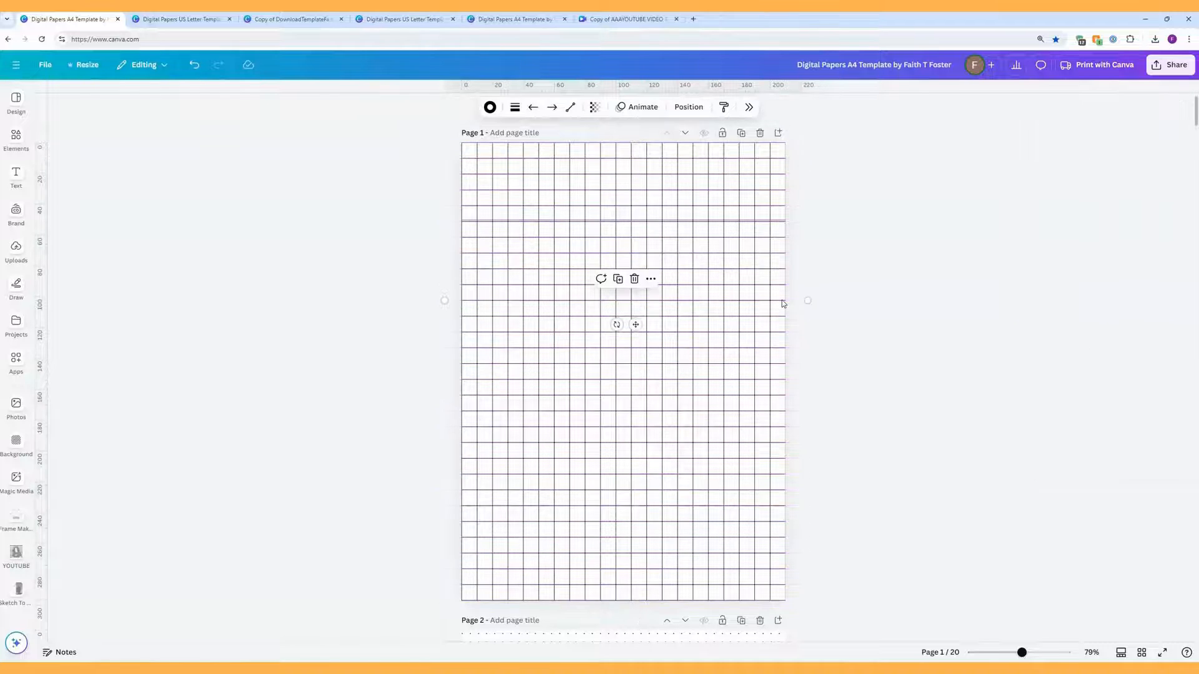
left_click(617, 279)
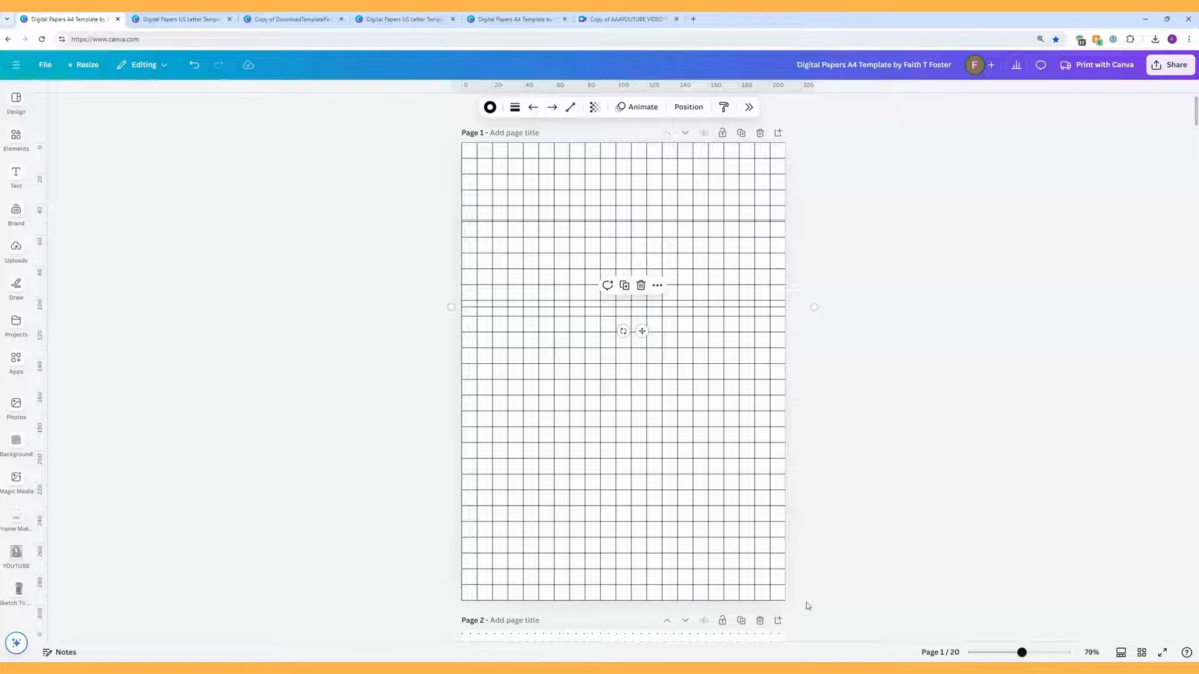
left_click_drag(807, 604, 742, 142)
left_click(724, 106)
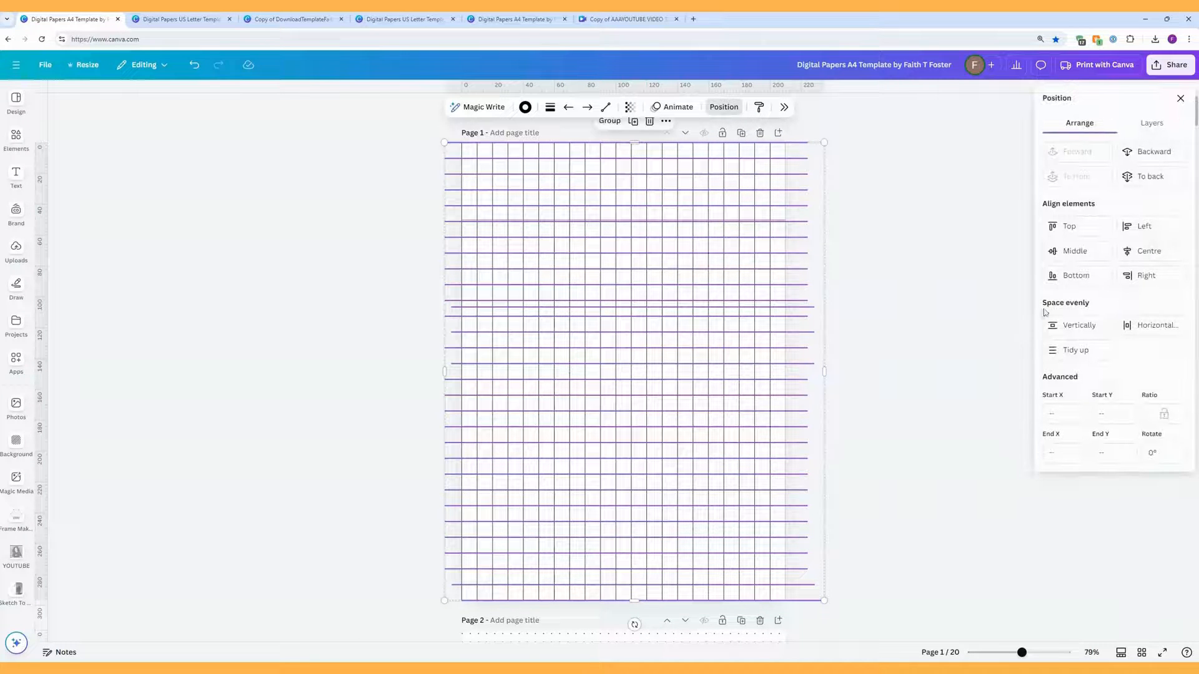
left_click(1053, 325)
left_click(882, 312)
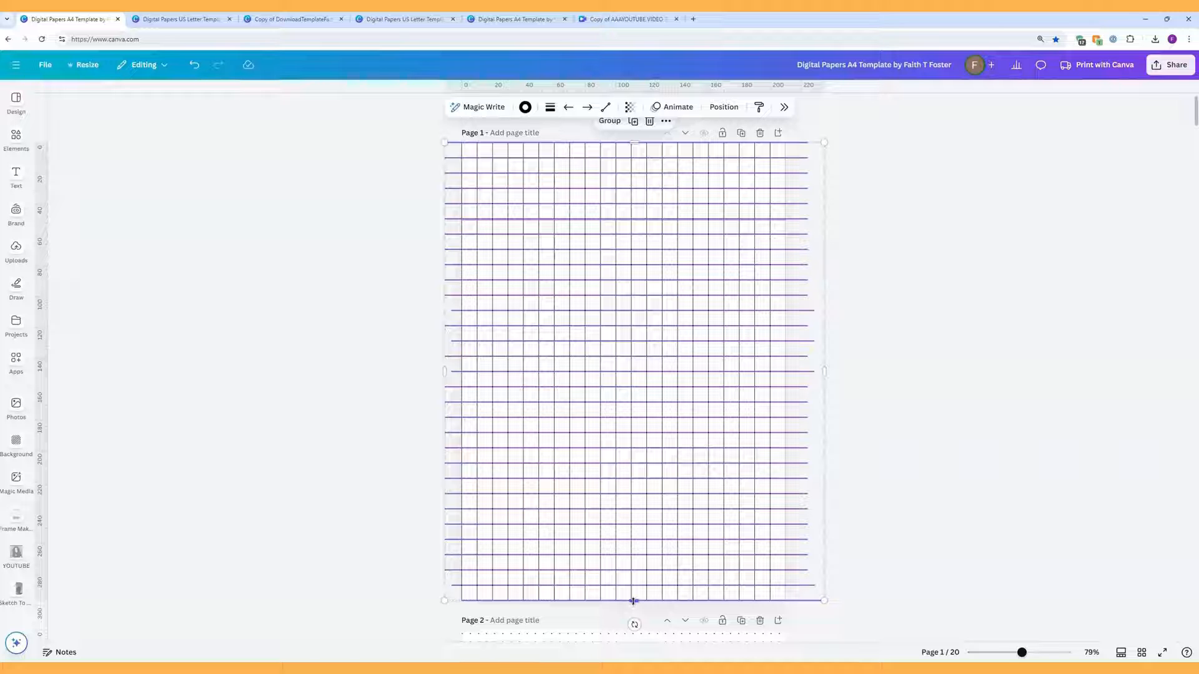
Step: Stretch the grid to height 300 to reach the page bottom, and remove the guide
left_click_drag(633, 601, 633, 604)
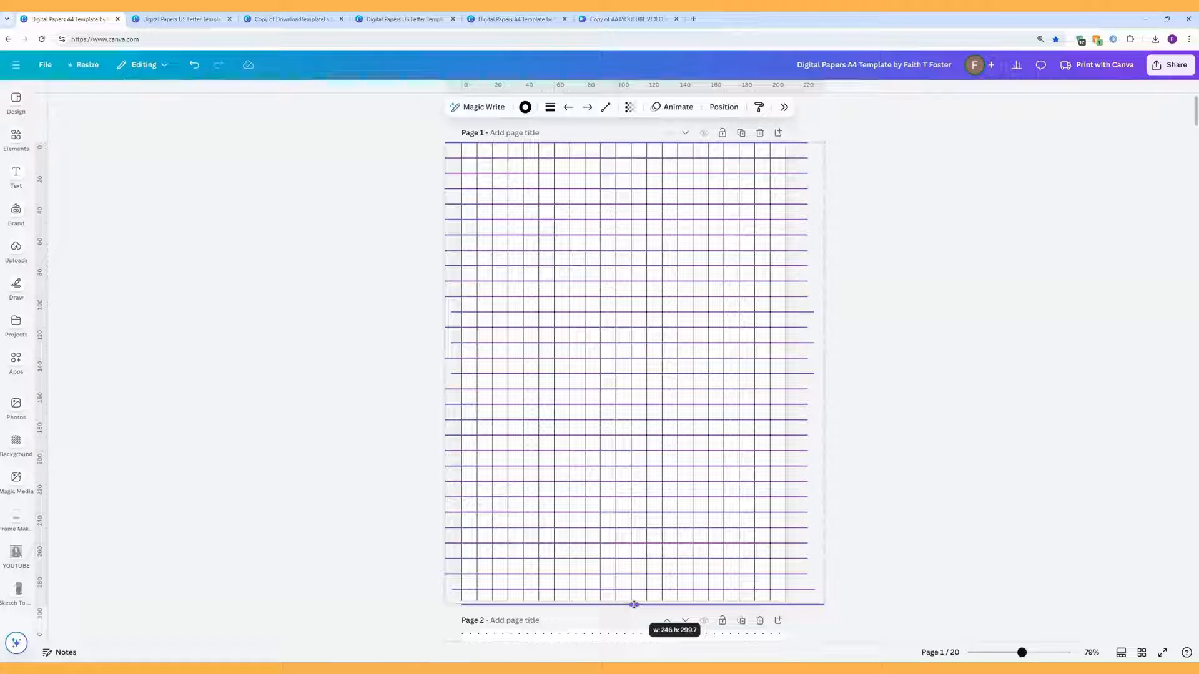
left_click_drag(634, 604, 633, 606)
left_click(913, 517)
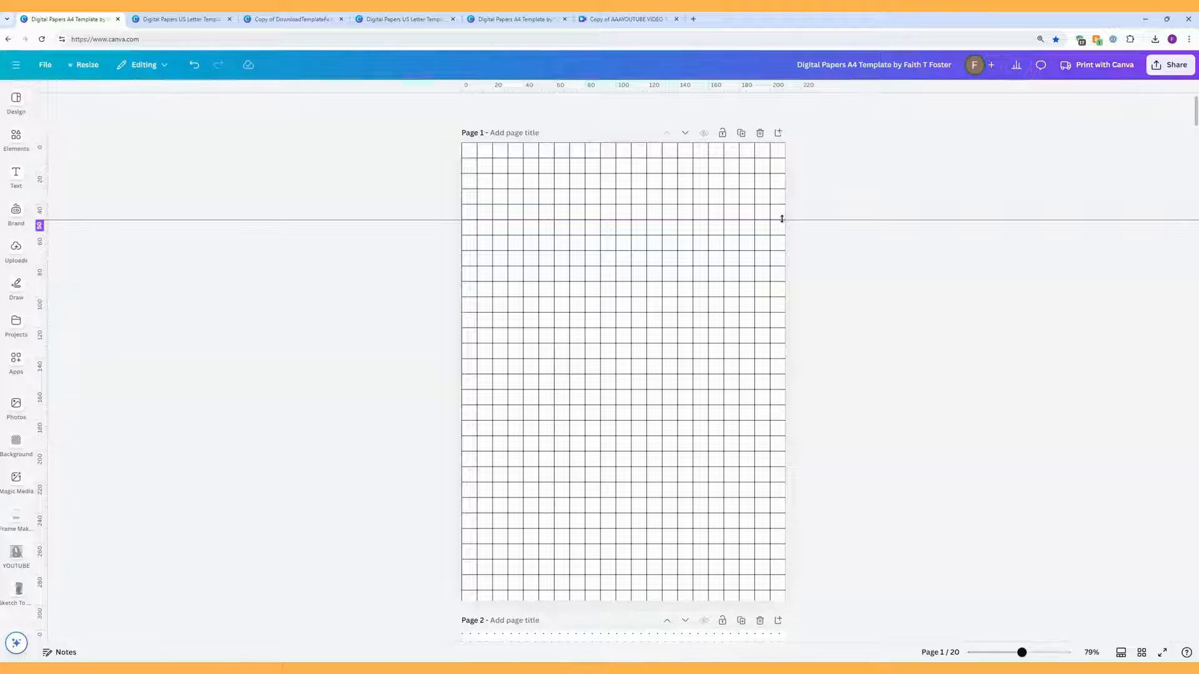
left_click_drag(782, 217, 790, 106)
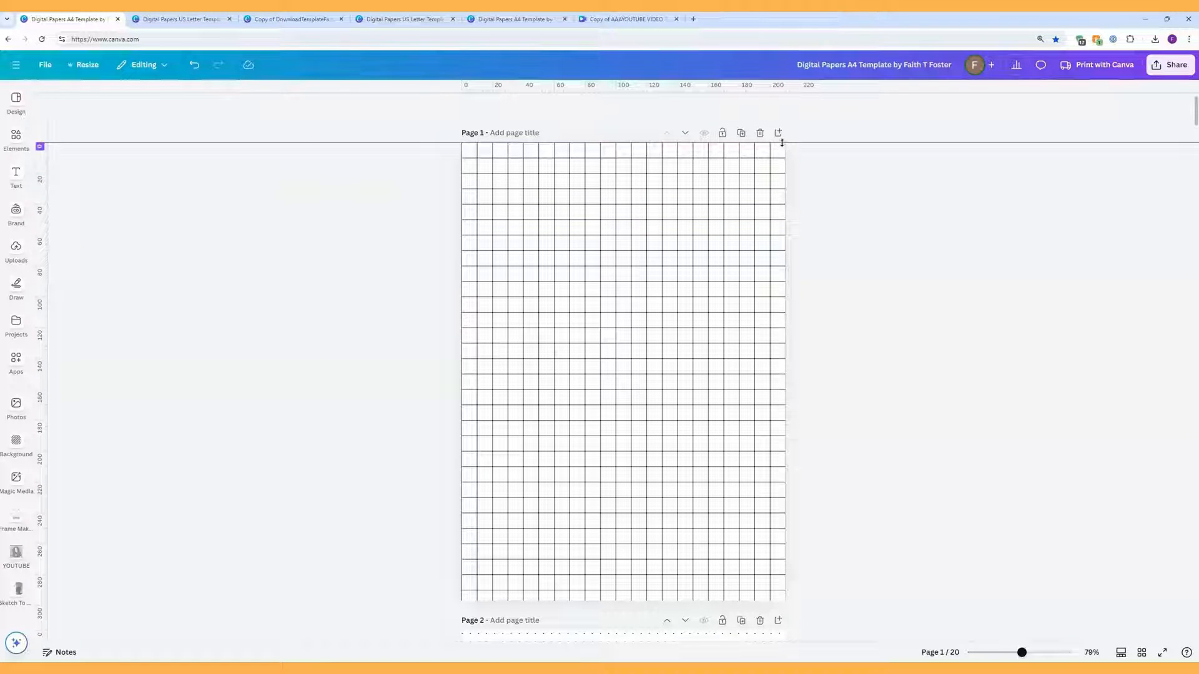
Step: Scroll down through the pages and back up to Page 1
scroll(893, 332, "down", 3)
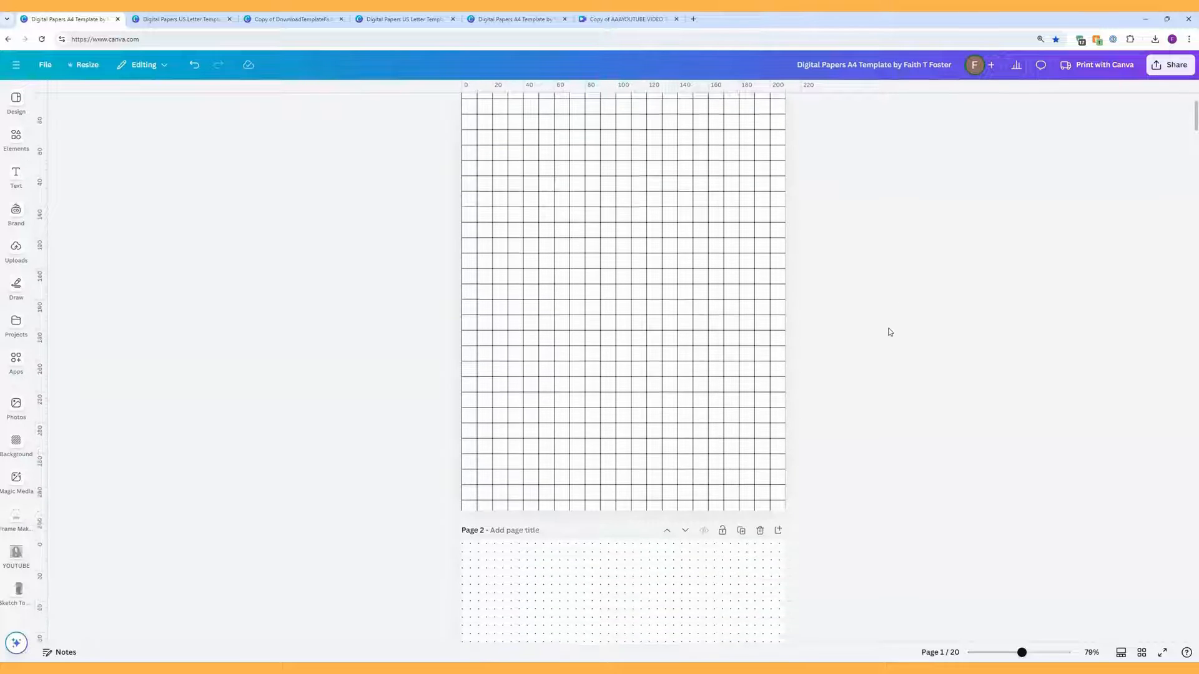
scroll(890, 331, "down", 5)
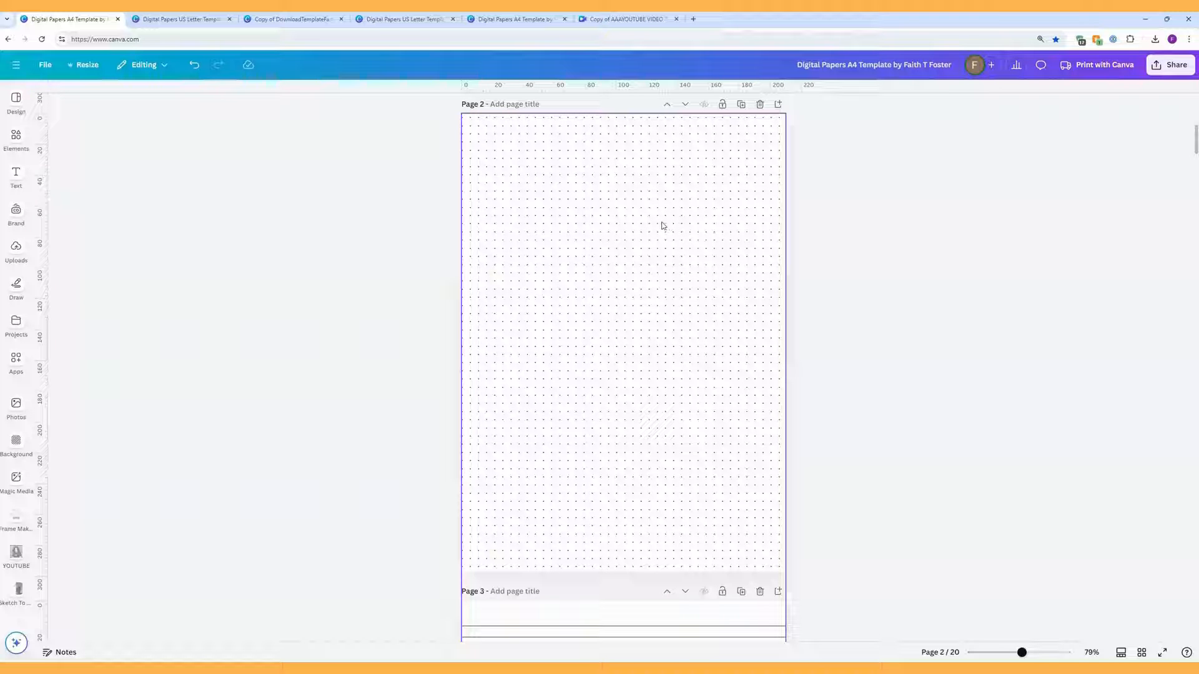
scroll(645, 238, "up", 5)
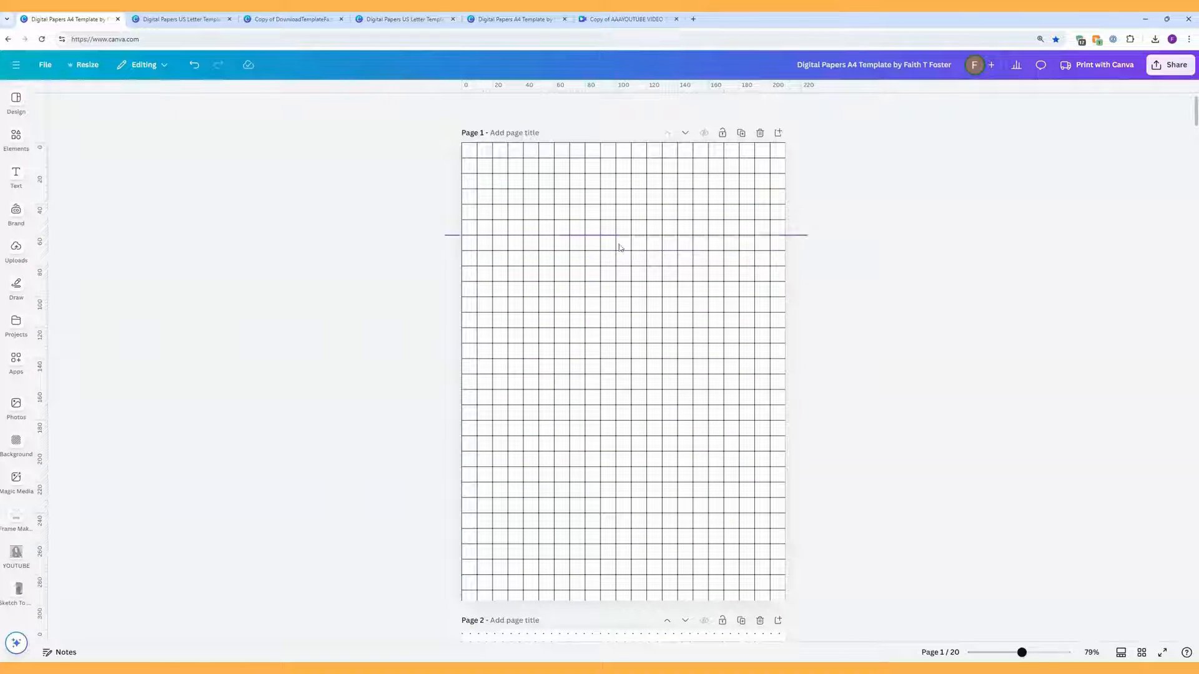
Step: Undo eight edits to restore Page 1's original fine square grid
left_click(193, 65)
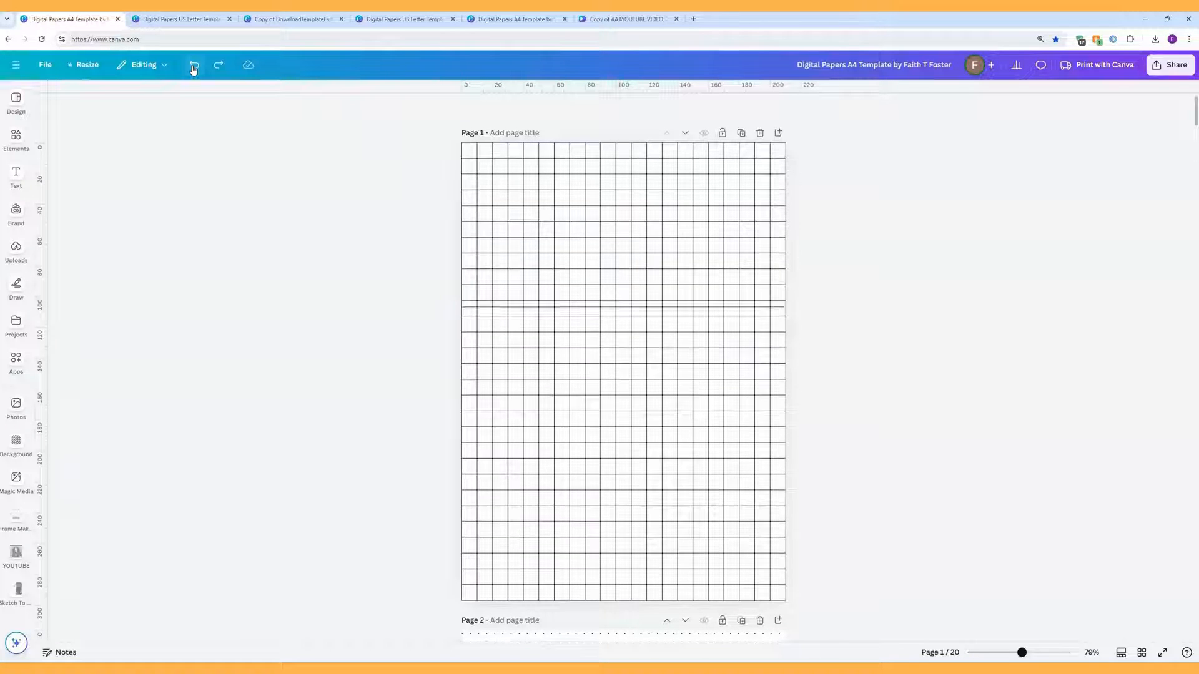
left_click(193, 66)
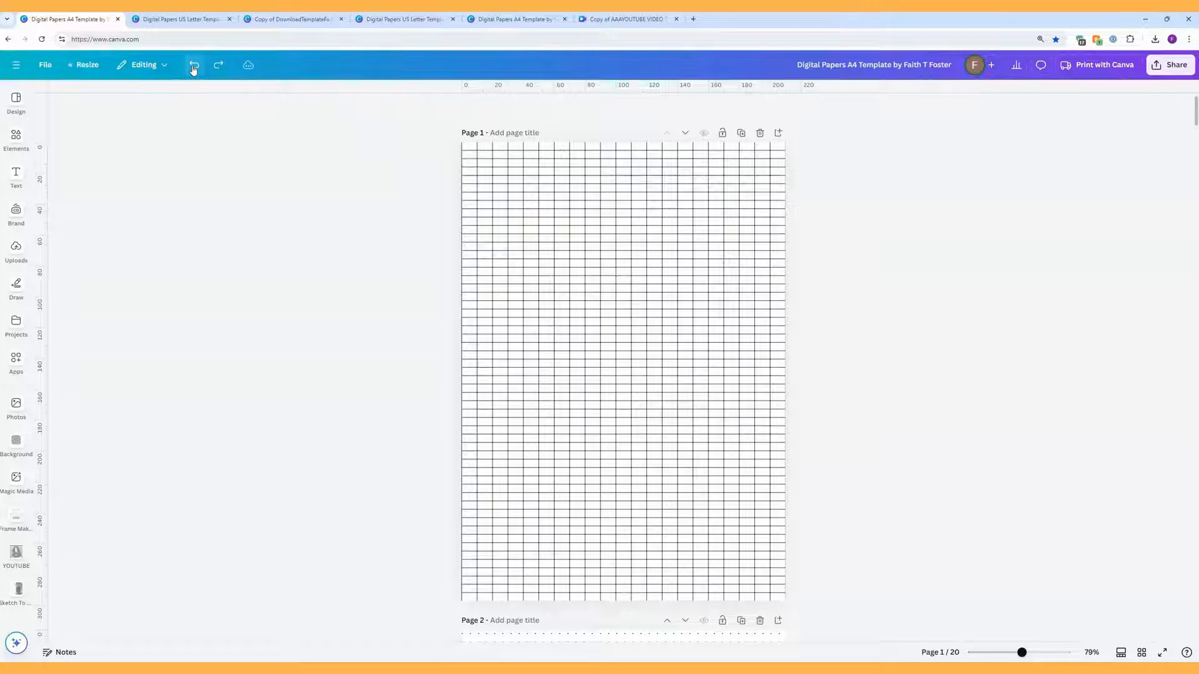
left_click(193, 66)
left_click(194, 67)
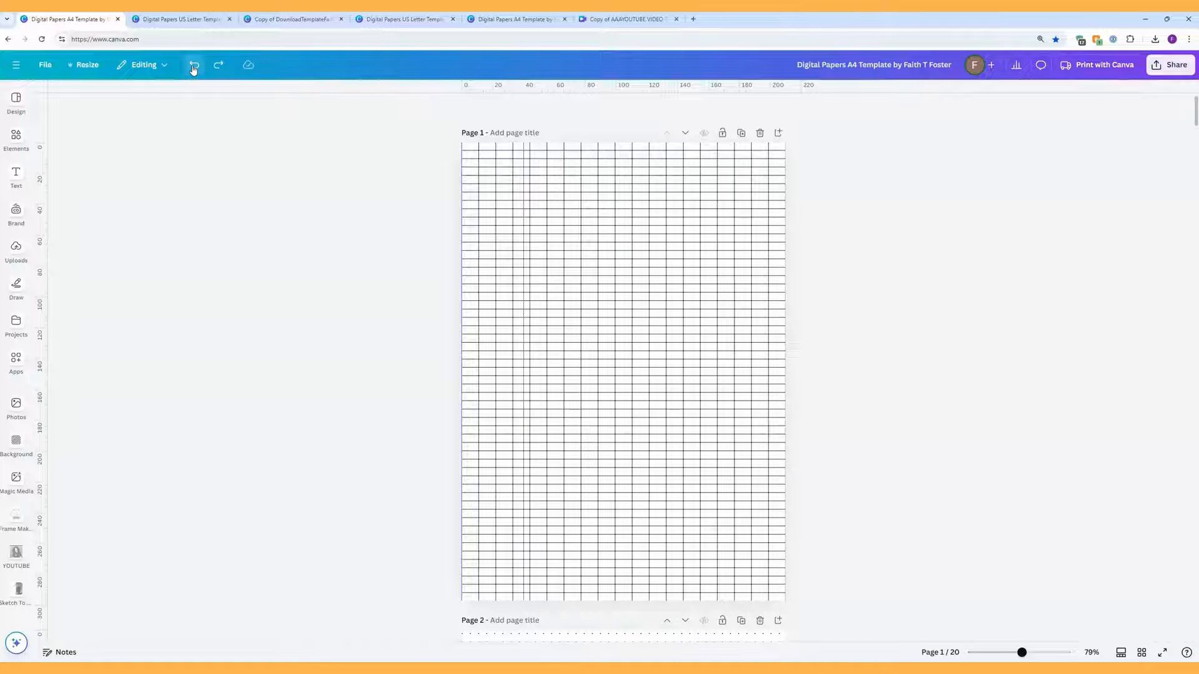
left_click(194, 66)
left_click(194, 67)
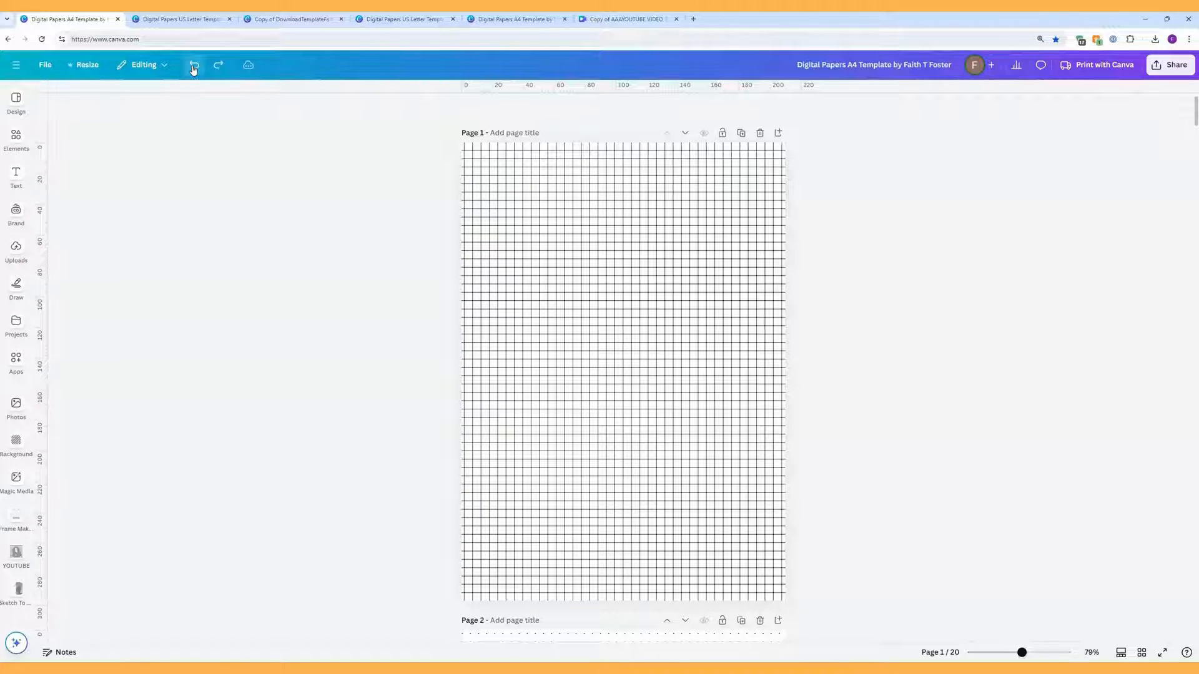
left_click(193, 66)
left_click(193, 67)
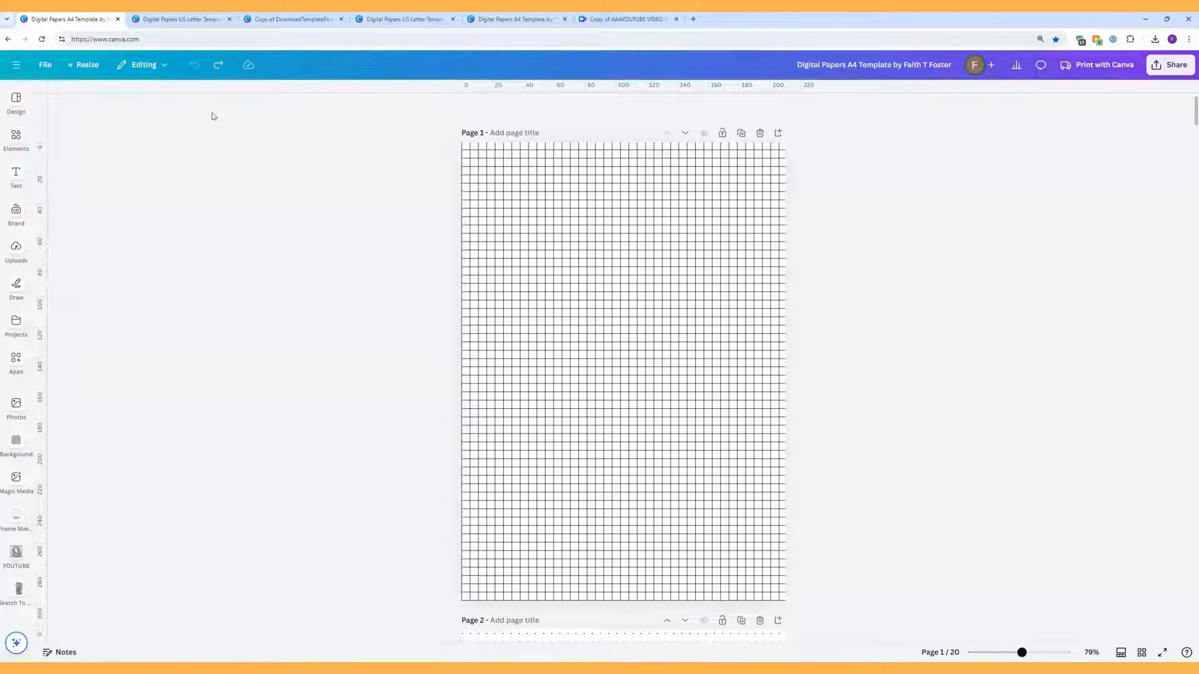
Step: Make a copy of the Digital Papers A4 Template from the File menu
left_click(45, 66)
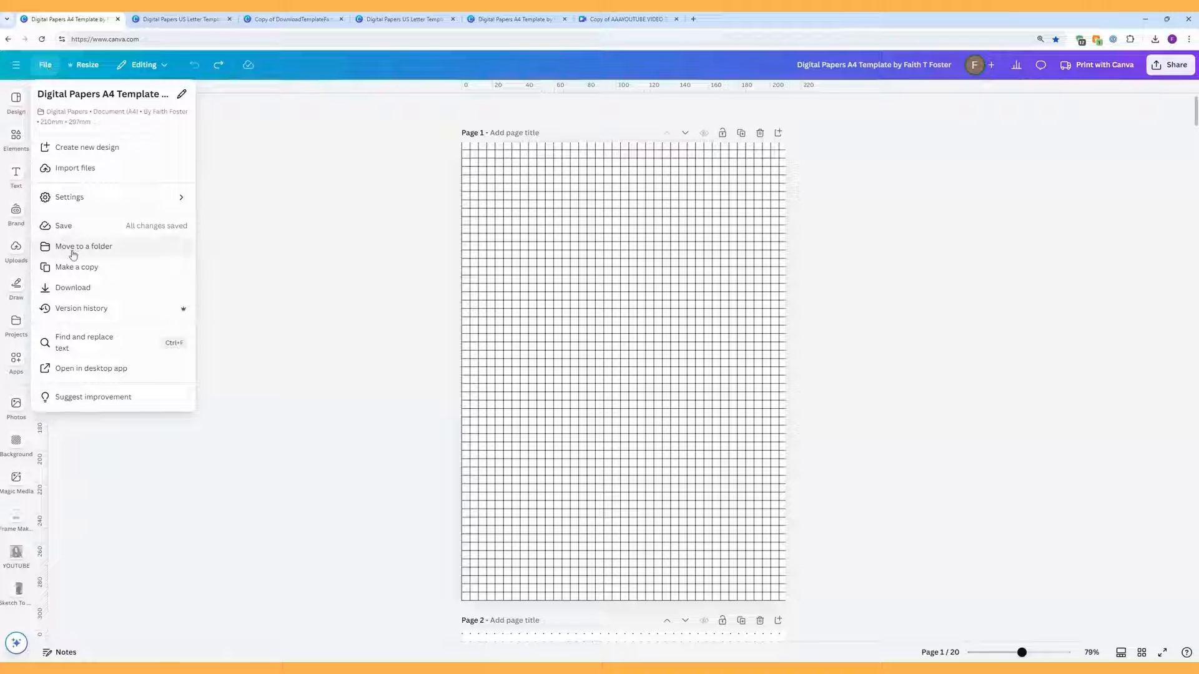
left_click(74, 271)
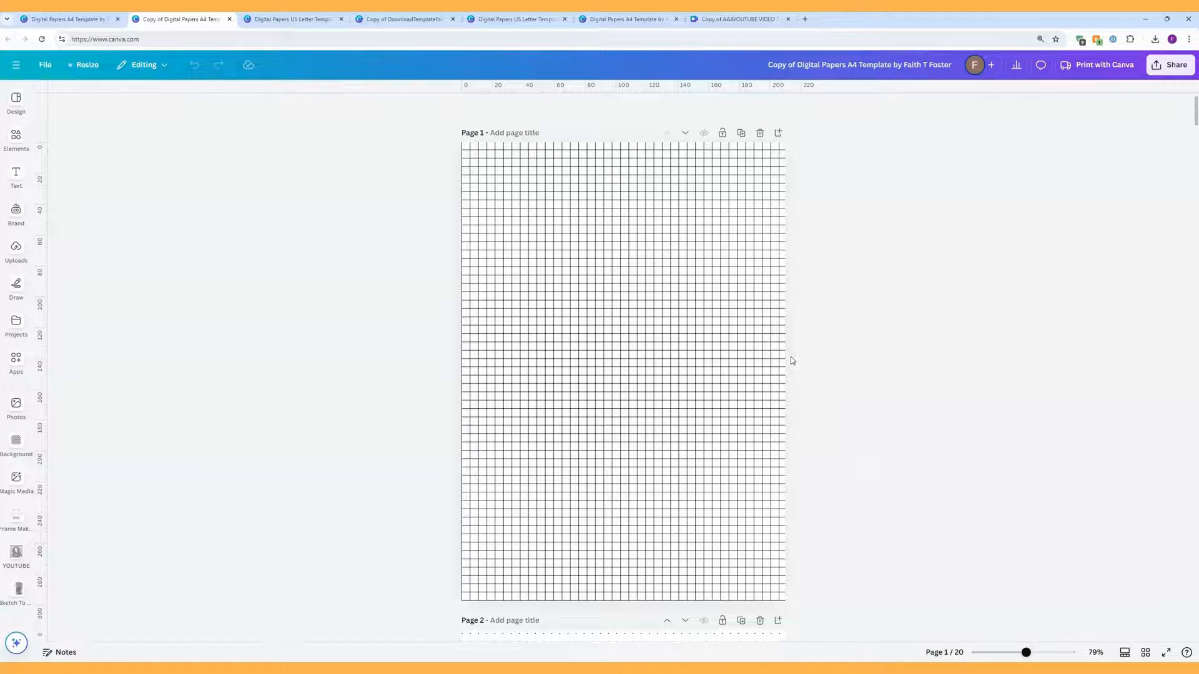
Step: Scroll to Page 2 and bring up the options for its locked dot grid
scroll(790, 359, "down", 7)
scroll(792, 358, "down", 1)
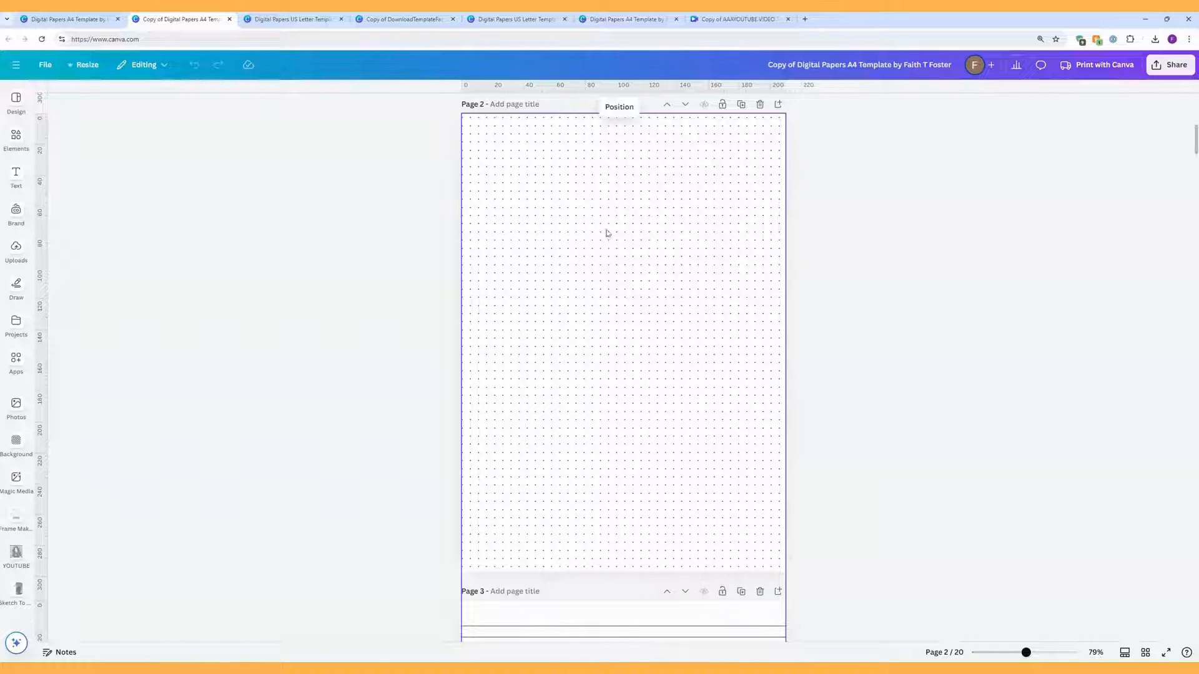
scroll(698, 266, "up", 1)
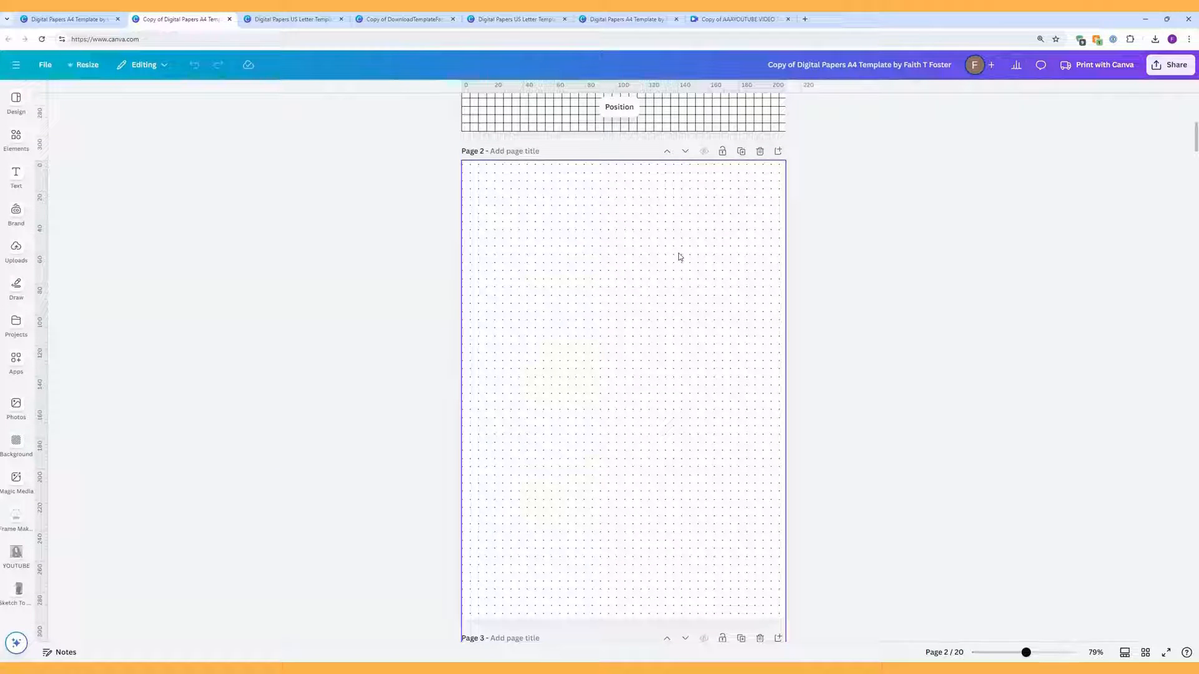
left_click_drag(679, 253, 567, 313)
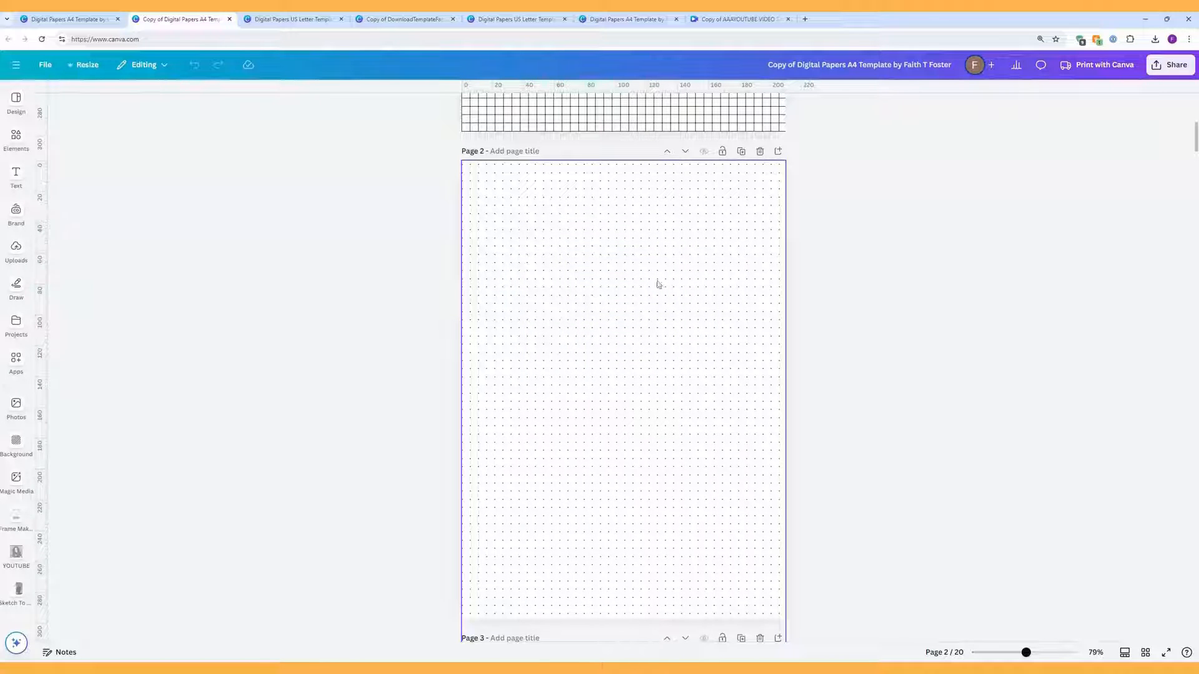
right_click(717, 259)
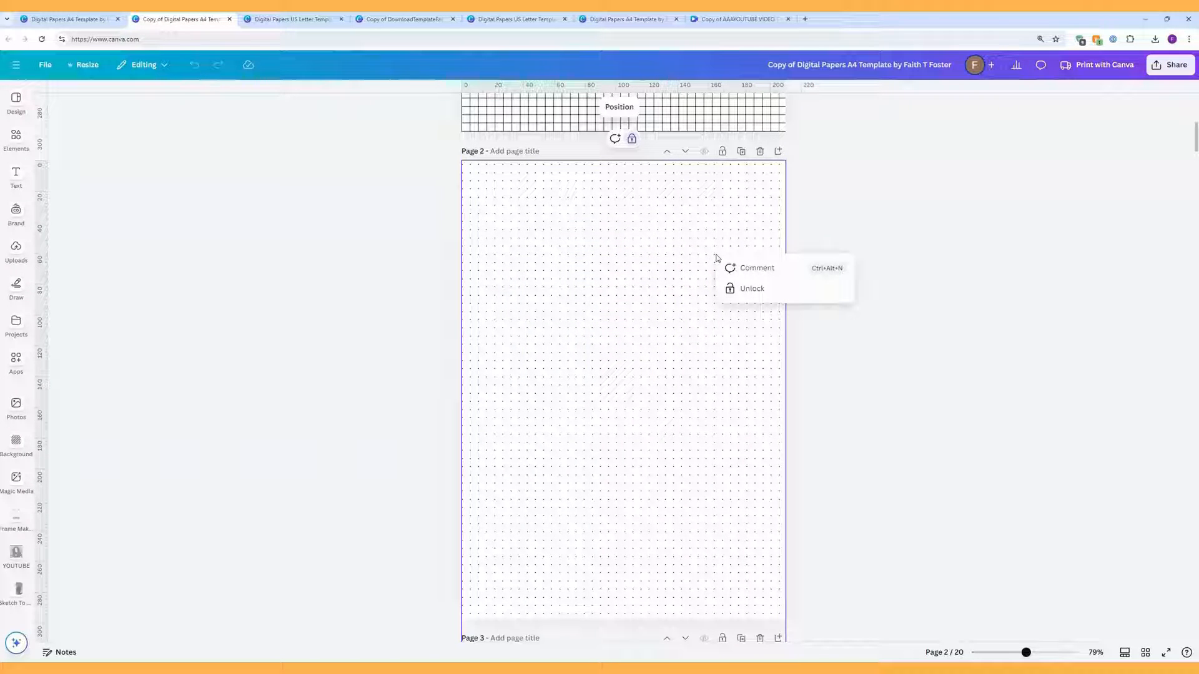
Step: Unlock Page 2's dot grid and leave a single vertical guide at 40 on the ruler
left_click(745, 291)
mouse_move(690, 294)
left_mouse_down()
mouse_move(723, 337)
mouse_move(692, 295)
left_mouse_up()
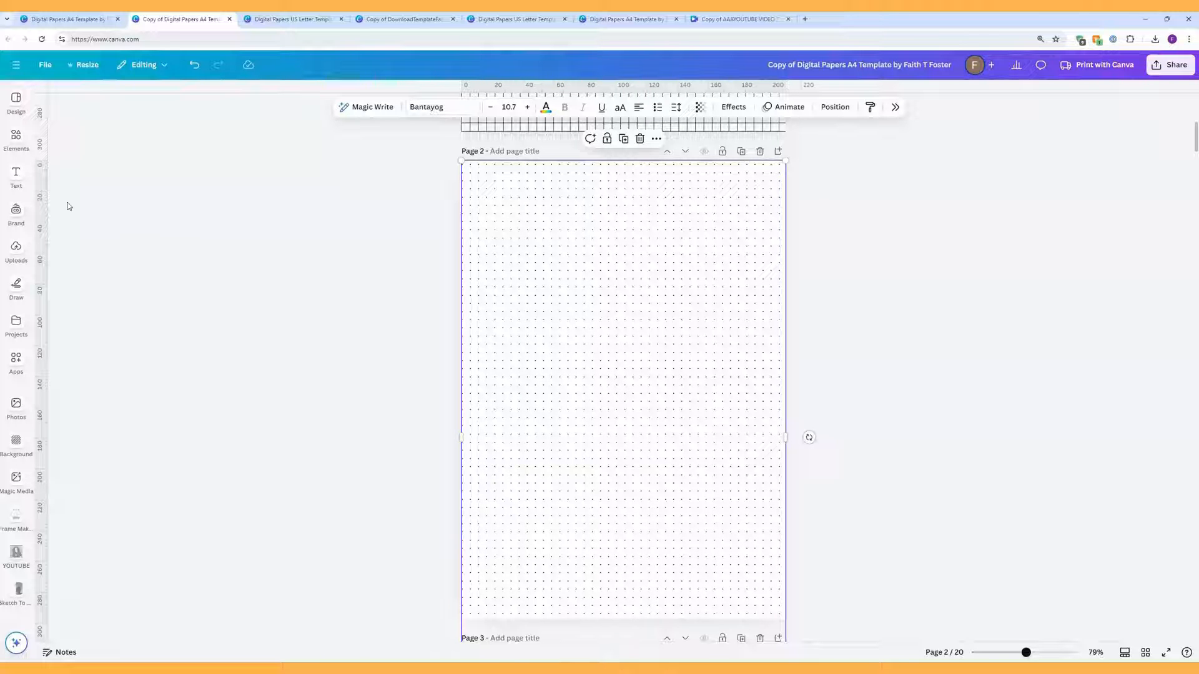
mouse_move(46, 195)
left_mouse_down()
mouse_move(494, 200)
mouse_move(462, 200)
left_mouse_up()
mouse_move(43, 227)
left_mouse_down()
mouse_move(420, 204)
mouse_move(469, 274)
left_mouse_up()
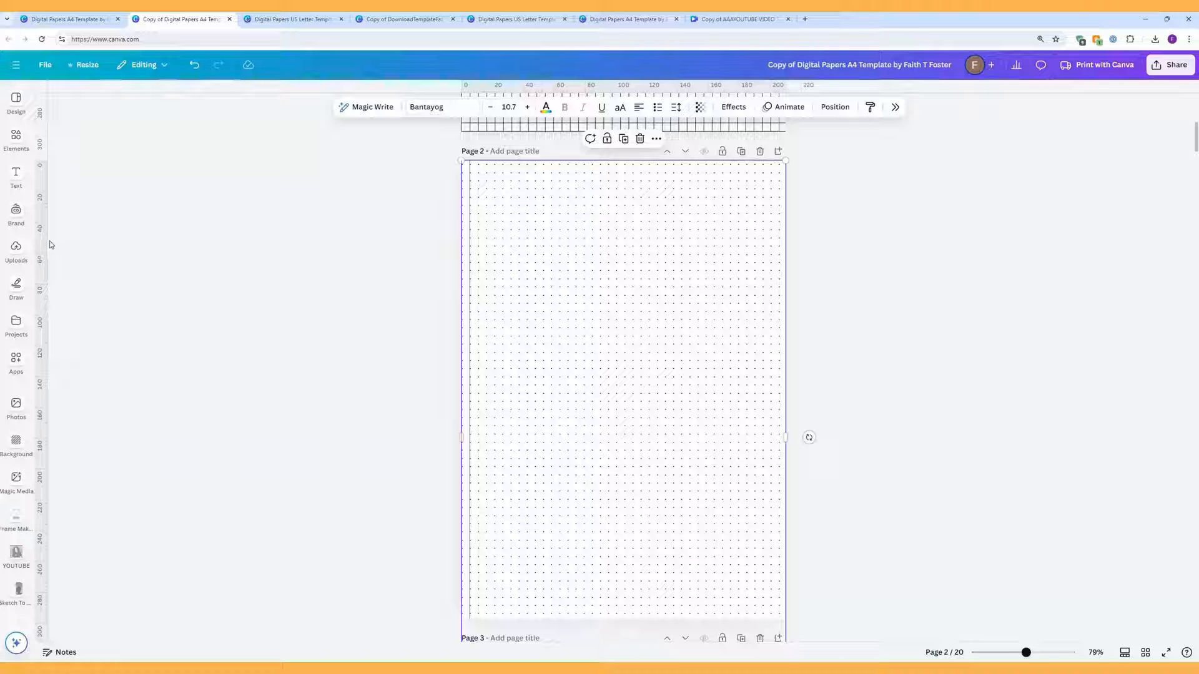
left_click_drag(47, 241, 522, 247)
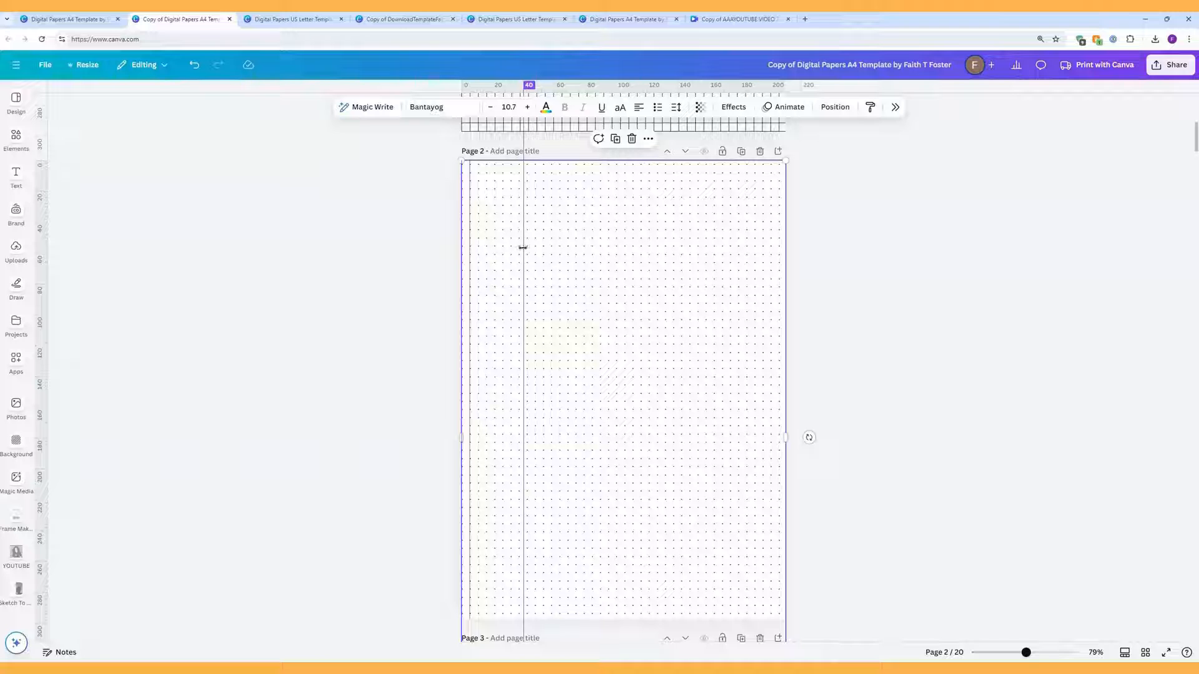
left_click_drag(523, 248, 524, 248)
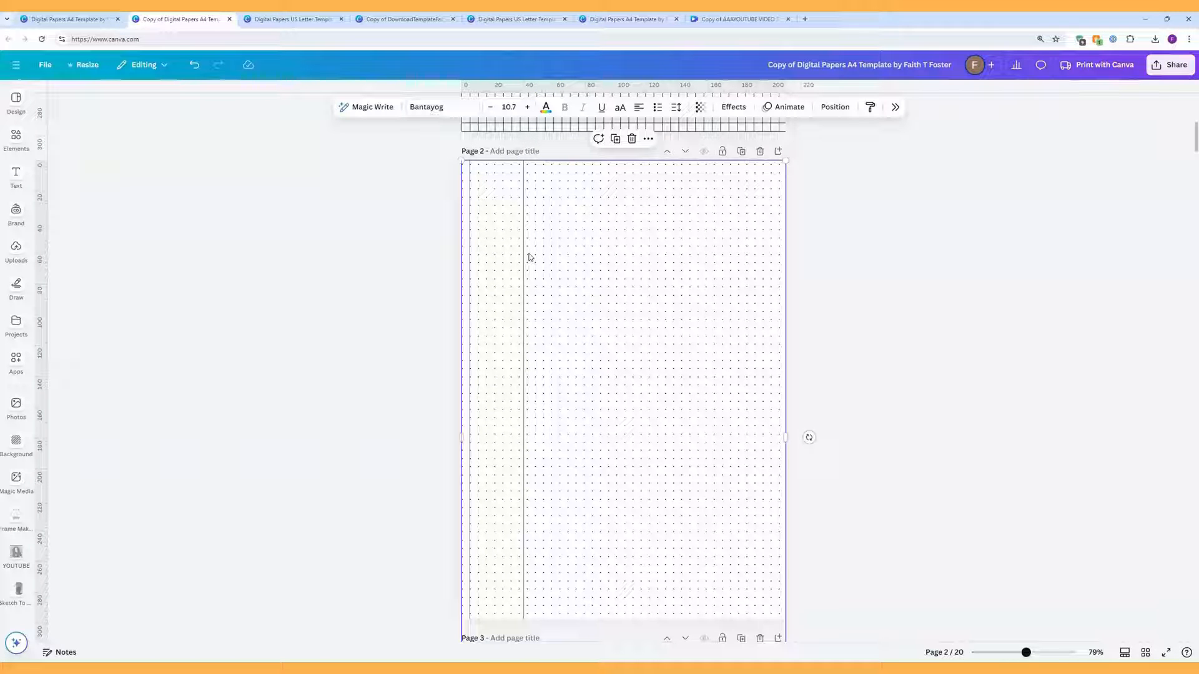
left_click_drag(468, 217, 396, 218)
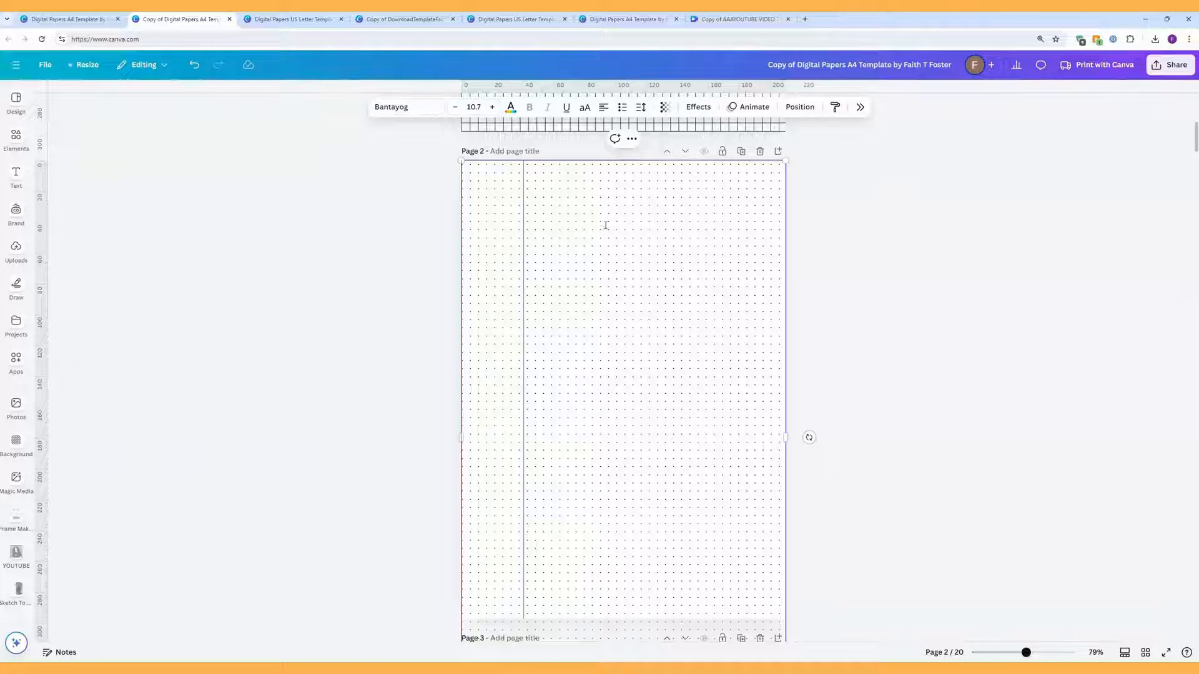
Step: Give the dot text box line spacing 1.4 and letter spacing 800
left_click(850, 236)
left_click(644, 209)
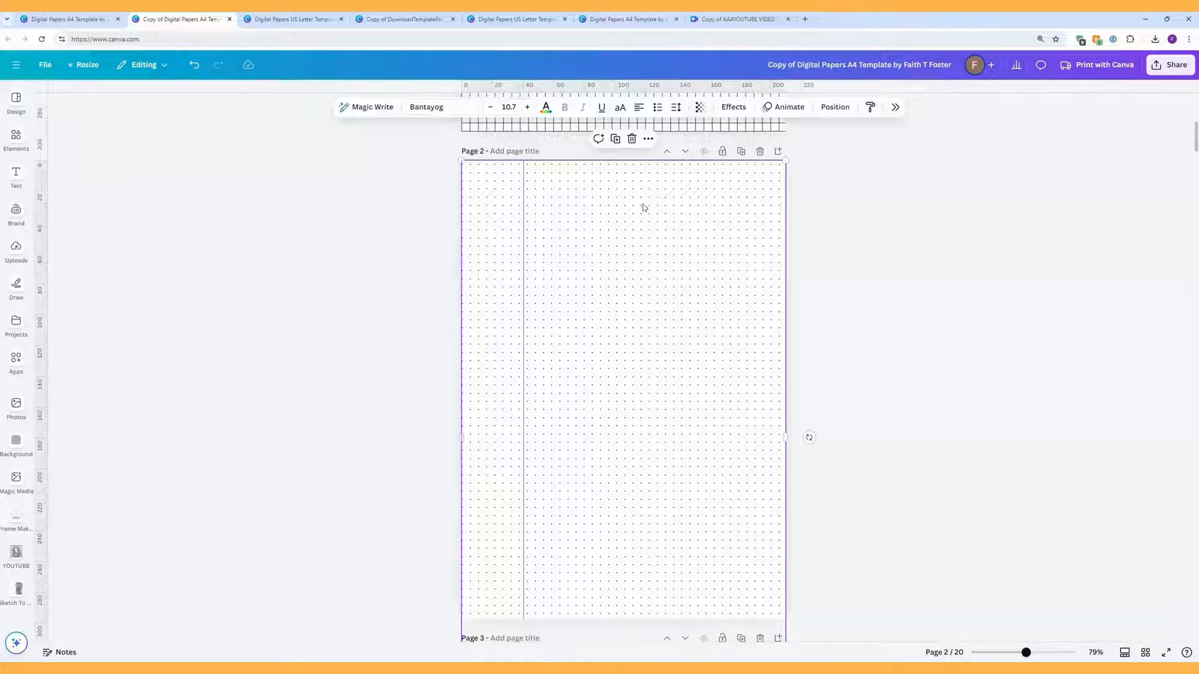
left_click(677, 108)
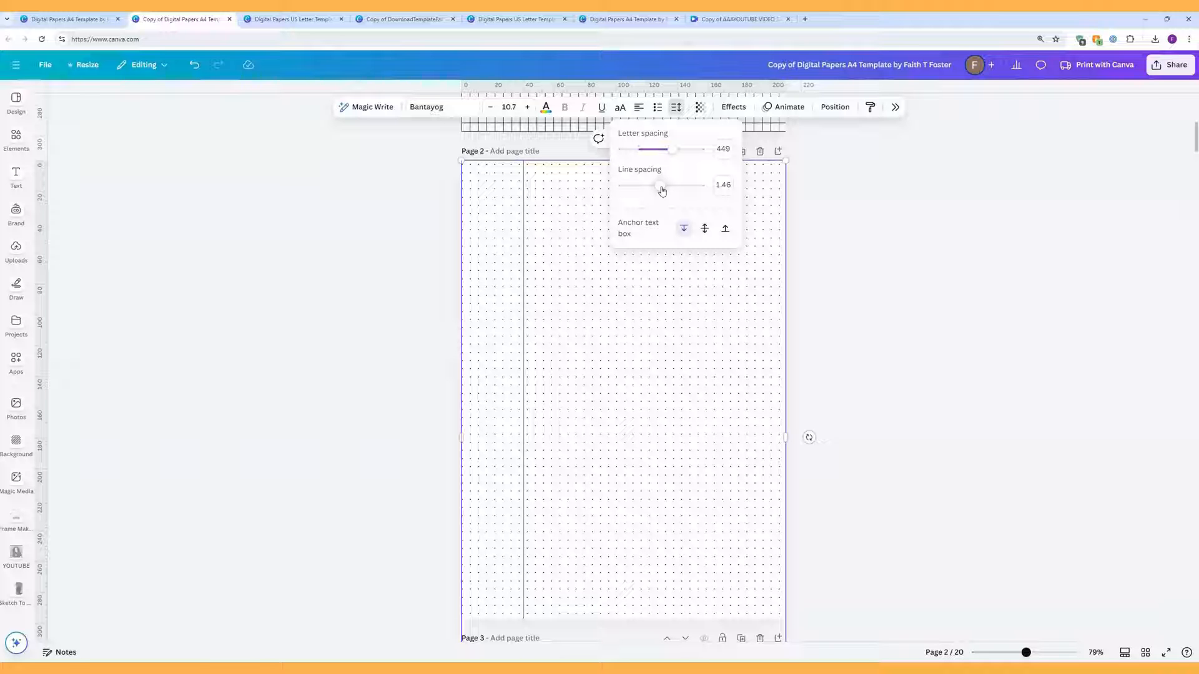
mouse_move(670, 191)
left_mouse_down()
mouse_move(683, 189)
mouse_move(649, 191)
mouse_move(658, 197)
left_mouse_up()
left_click_drag(671, 153, 707, 154)
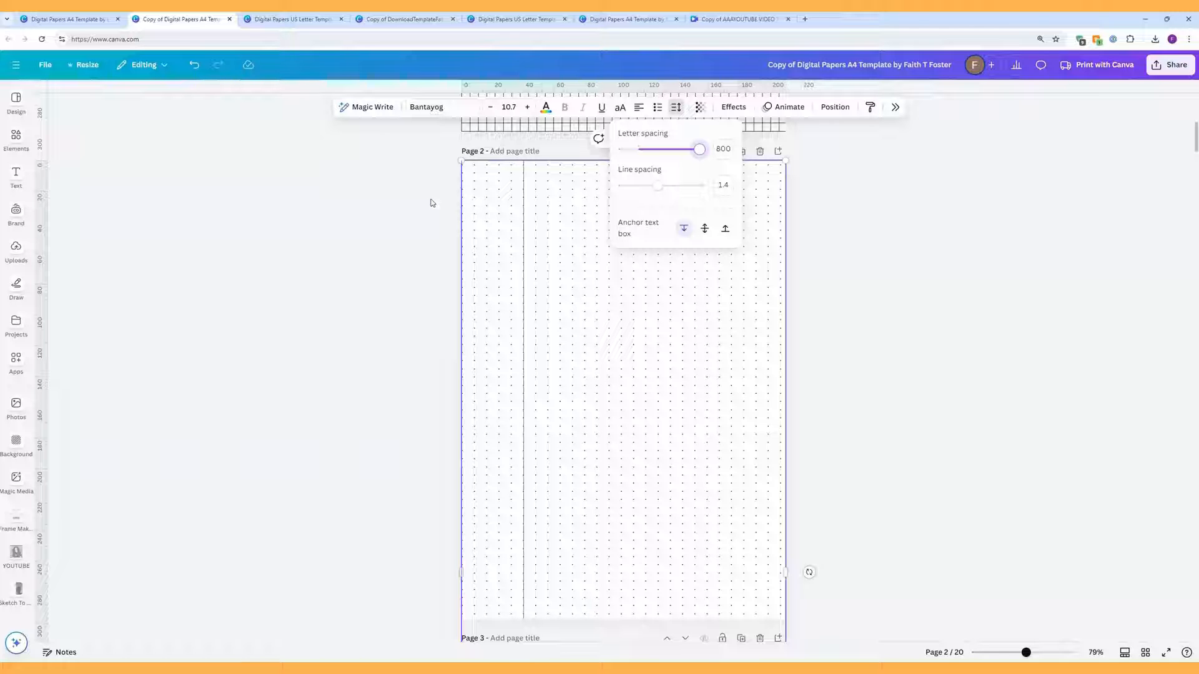
left_click(472, 167)
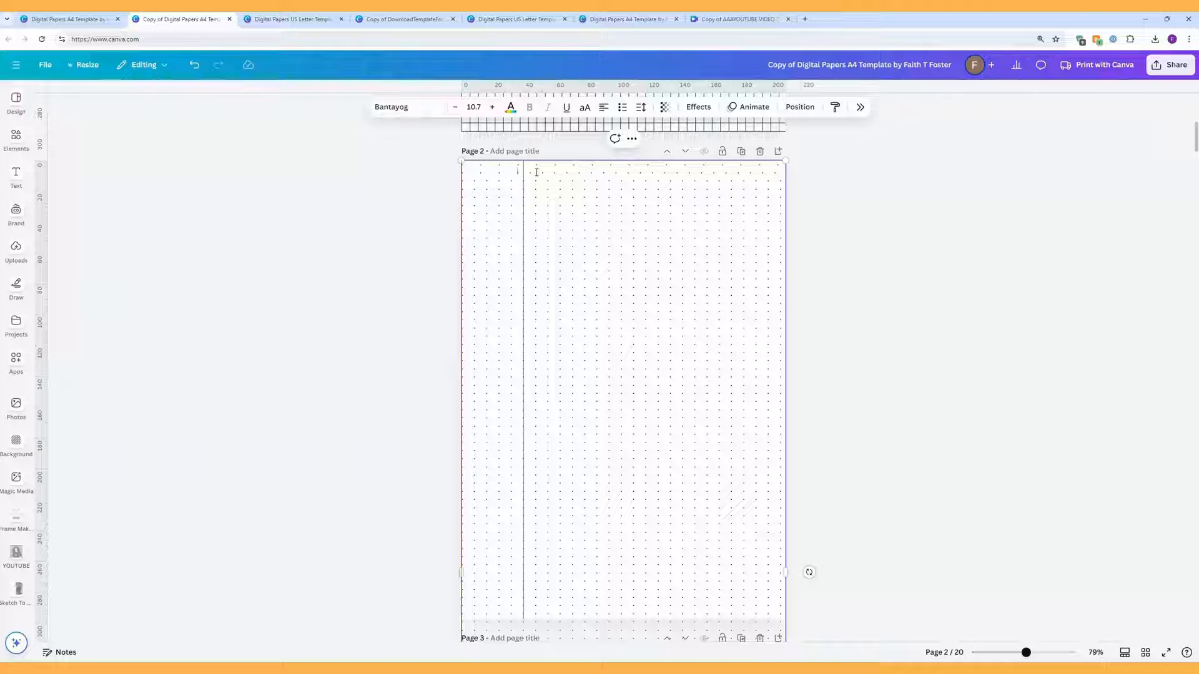
Step: Reduce the dot text box's letter spacing from 800 to 617
left_click(415, 166)
left_click(530, 179)
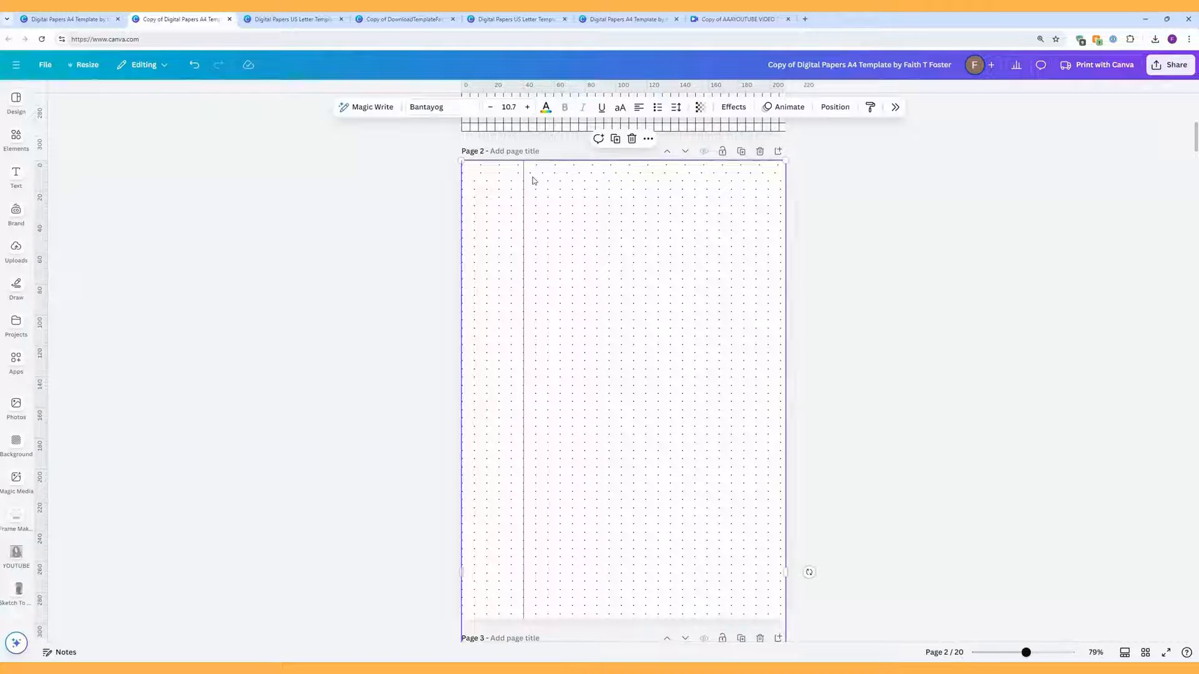
left_click(676, 106)
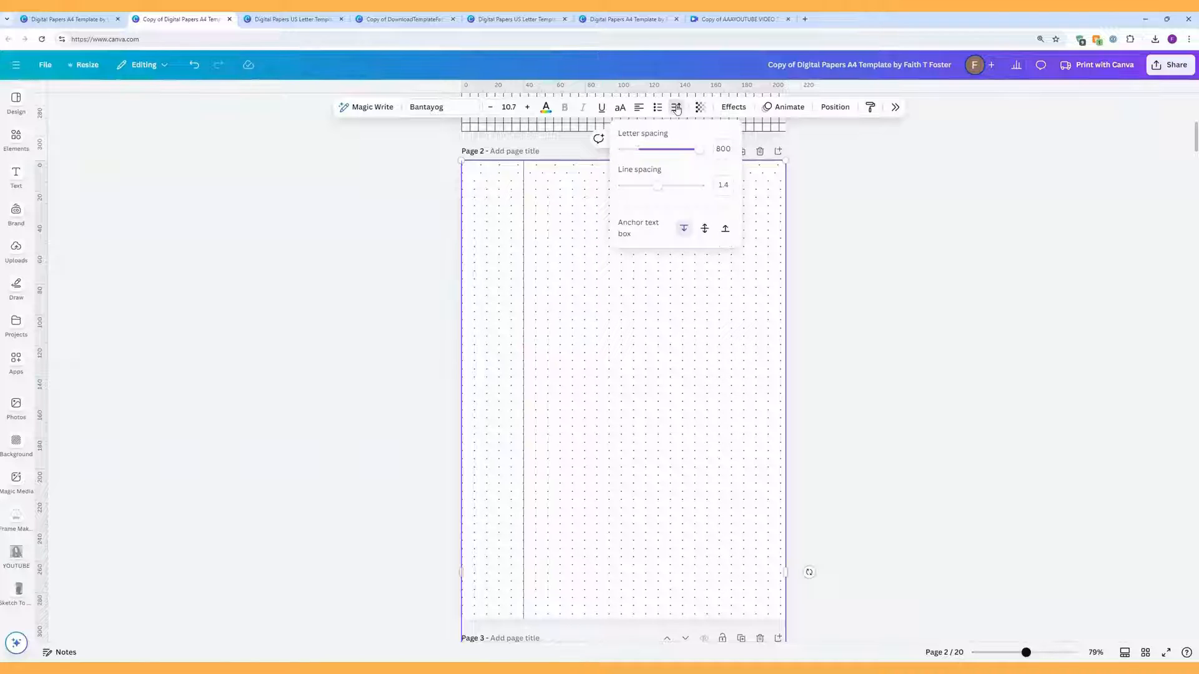
left_click(689, 150)
left_click_drag(690, 152, 687, 152)
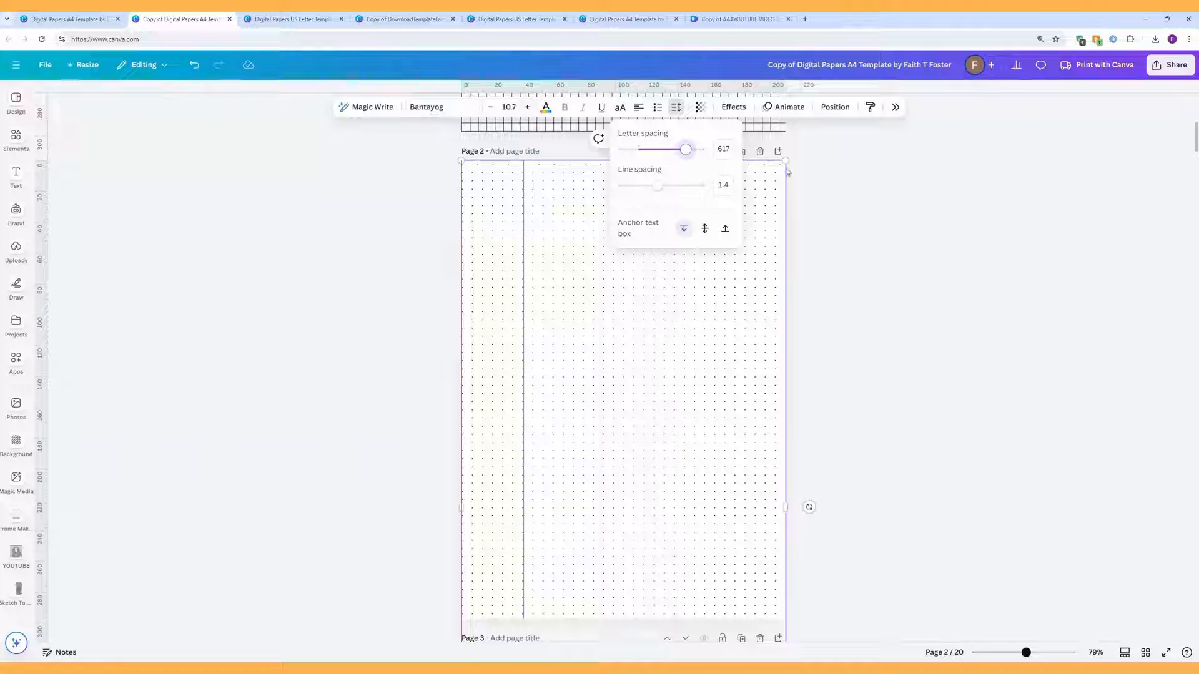
left_click(817, 167)
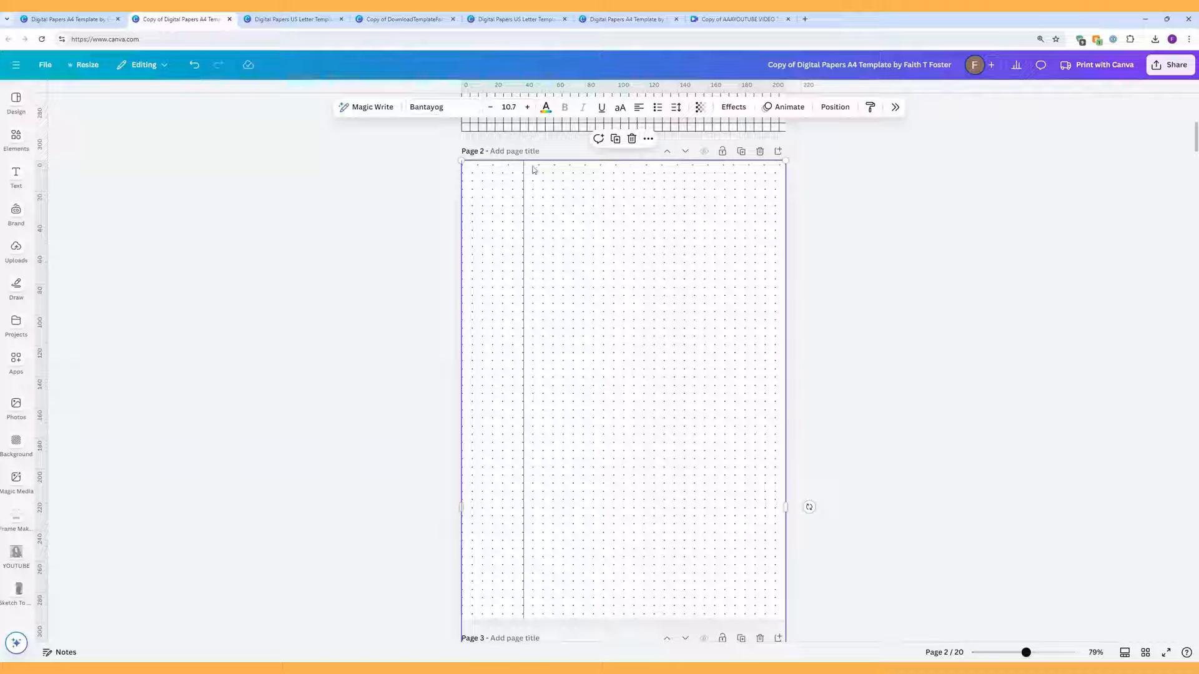
left_click(729, 166)
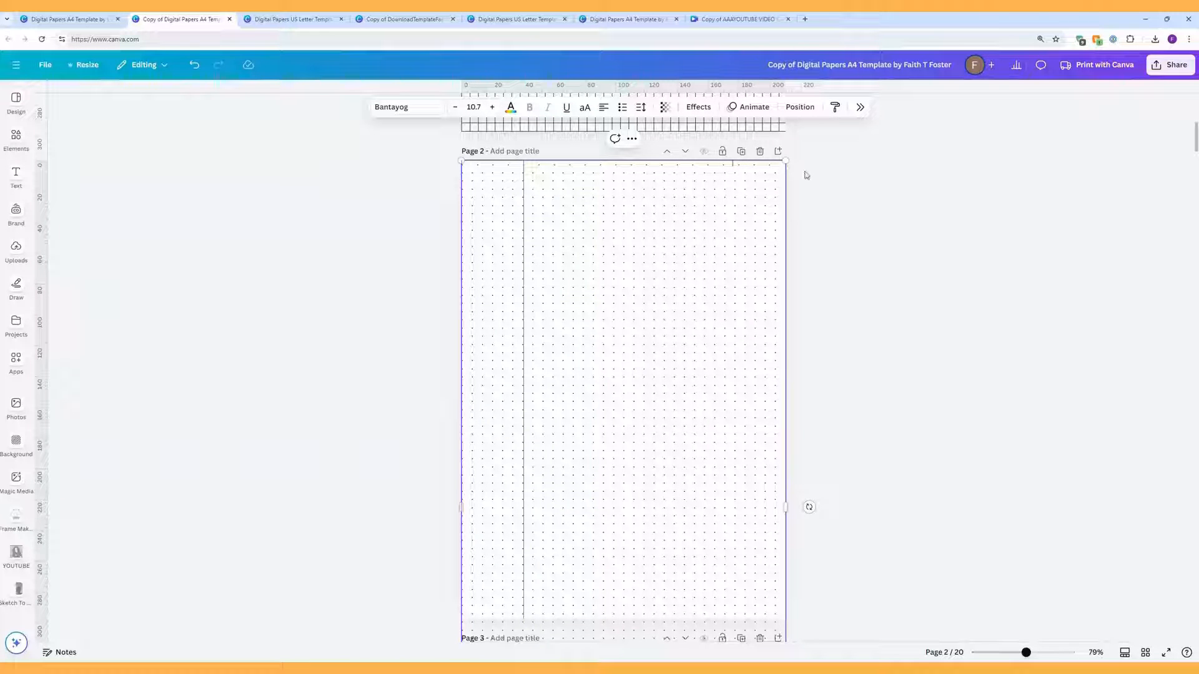
Step: Delete all but one row of dots and copy that remaining row
left_click_drag(471, 173, 772, 614)
key("Delete")
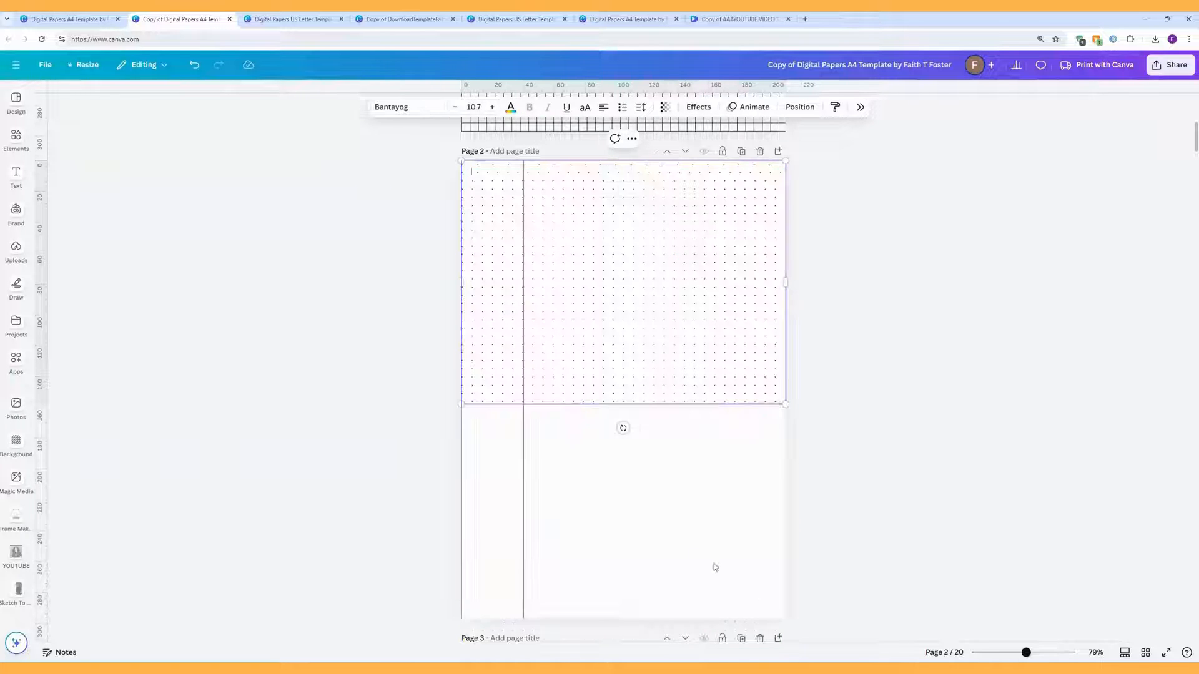
left_click_drag(474, 173, 749, 400)
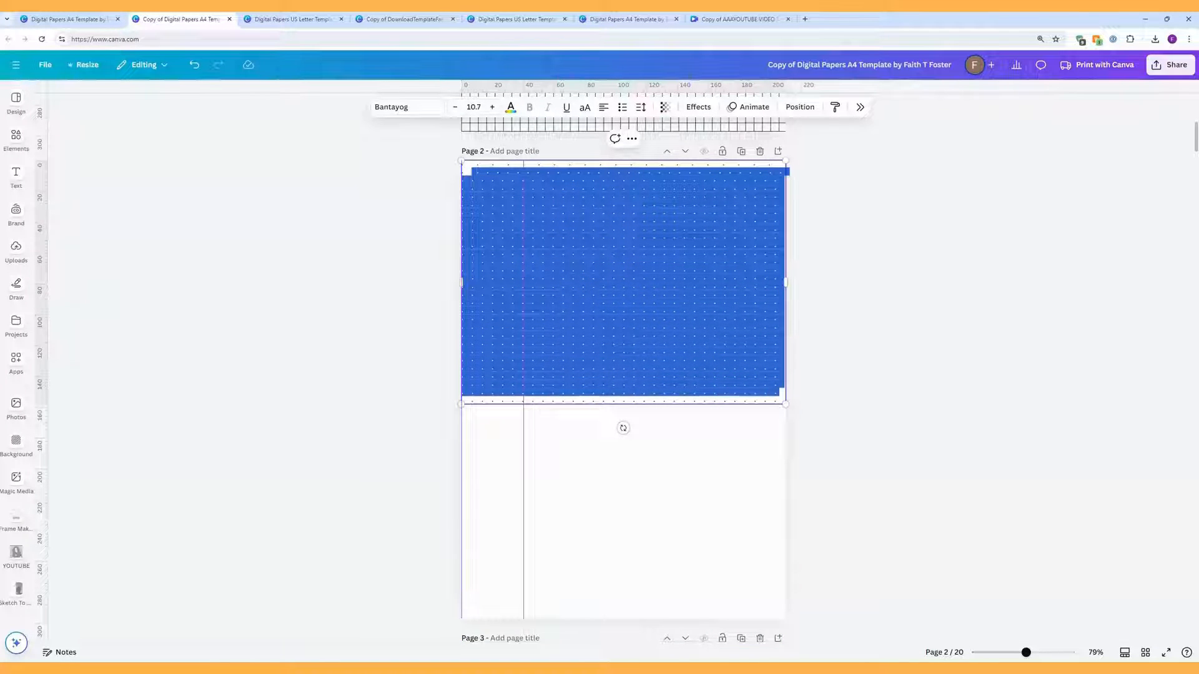
key("Delete")
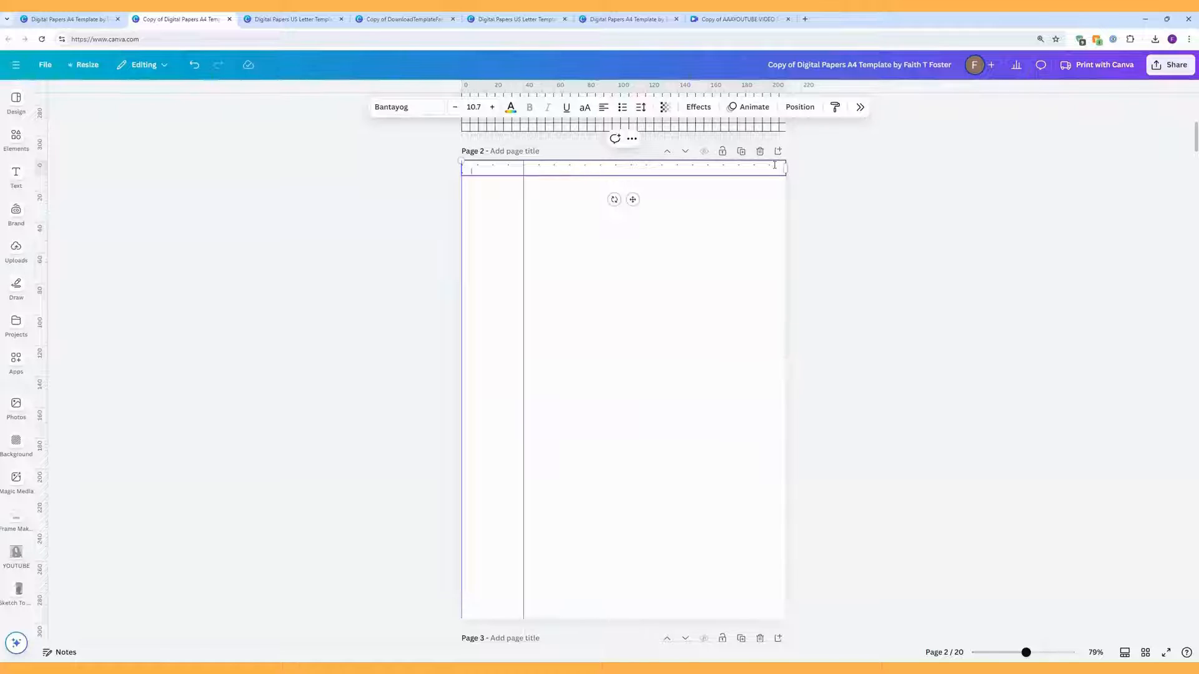
left_click_drag(777, 164, 472, 167)
right_click(473, 168)
left_click(514, 209)
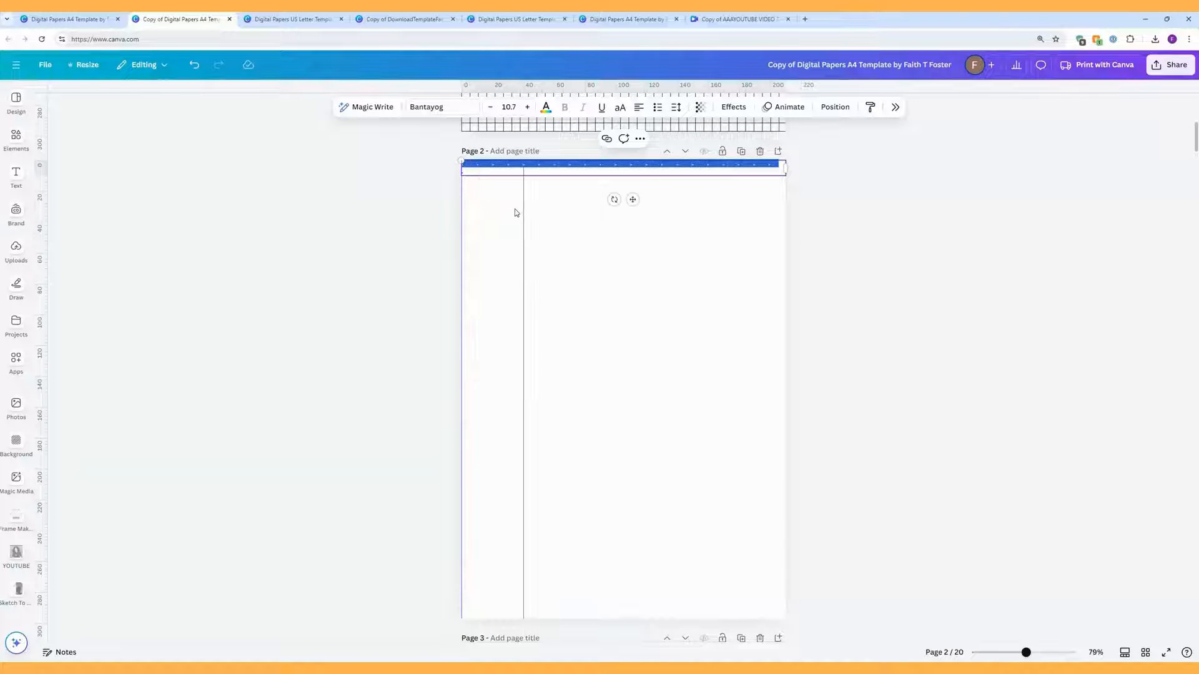
Step: Remove the stray dot and paste the copied row of dots twice
left_click(469, 170)
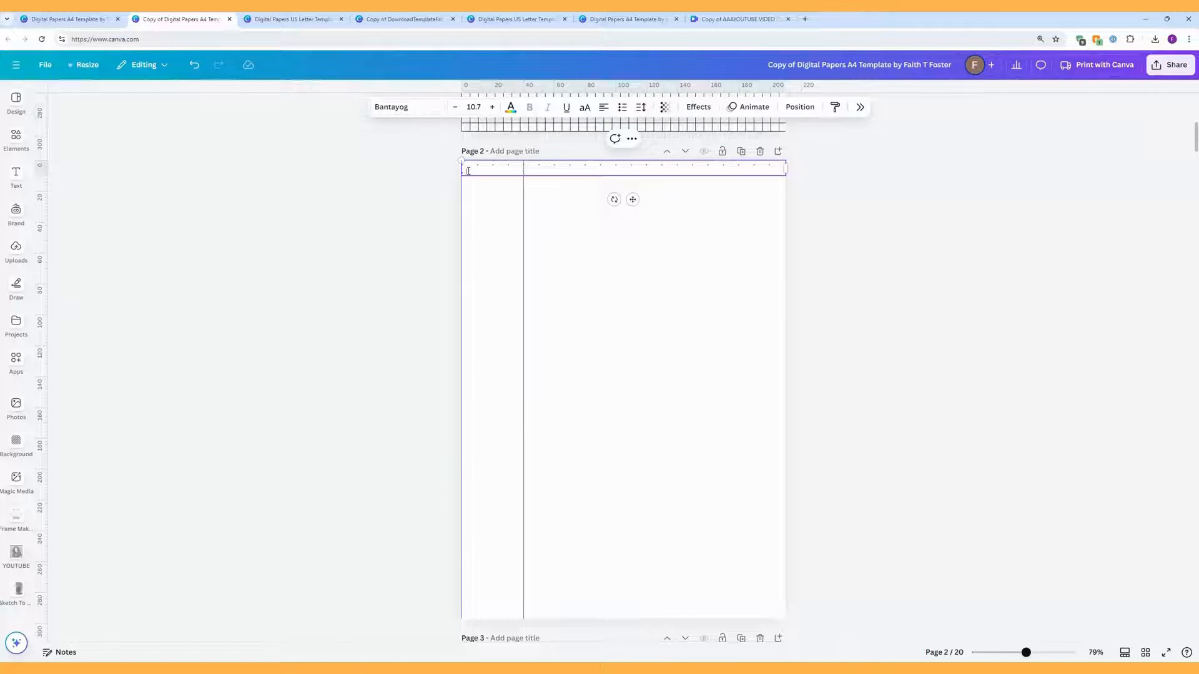
key("BackSpace")
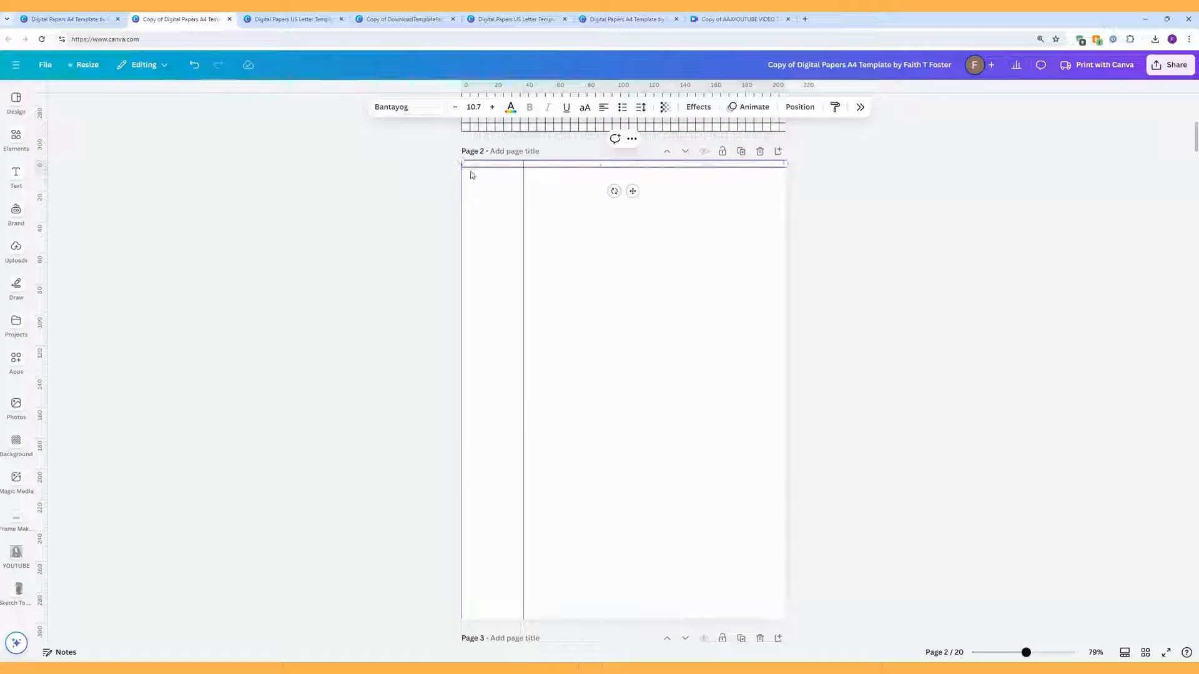
right_click(784, 163)
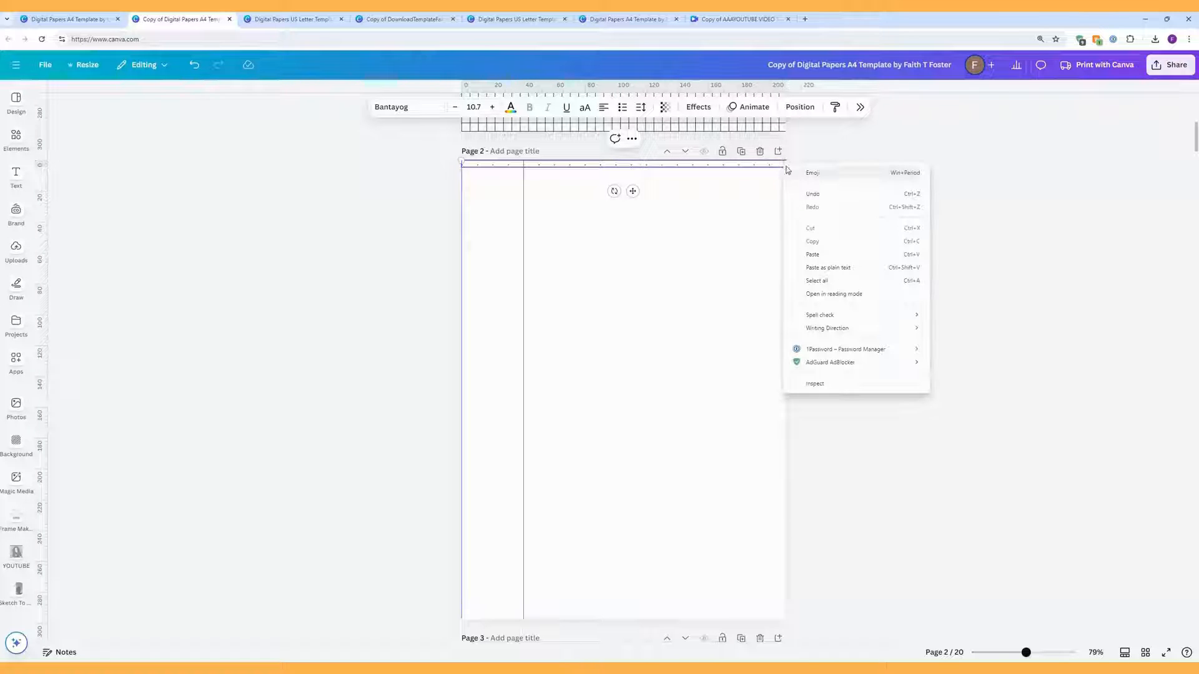
left_click(829, 267)
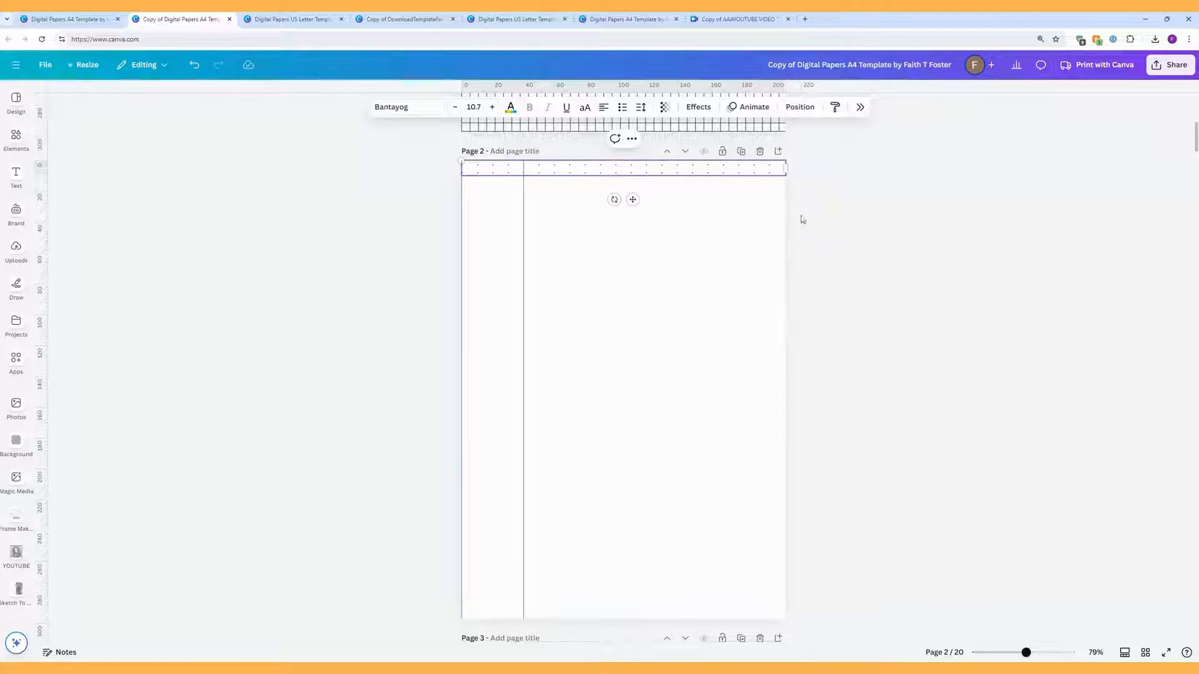
right_click(783, 178)
left_click(819, 277)
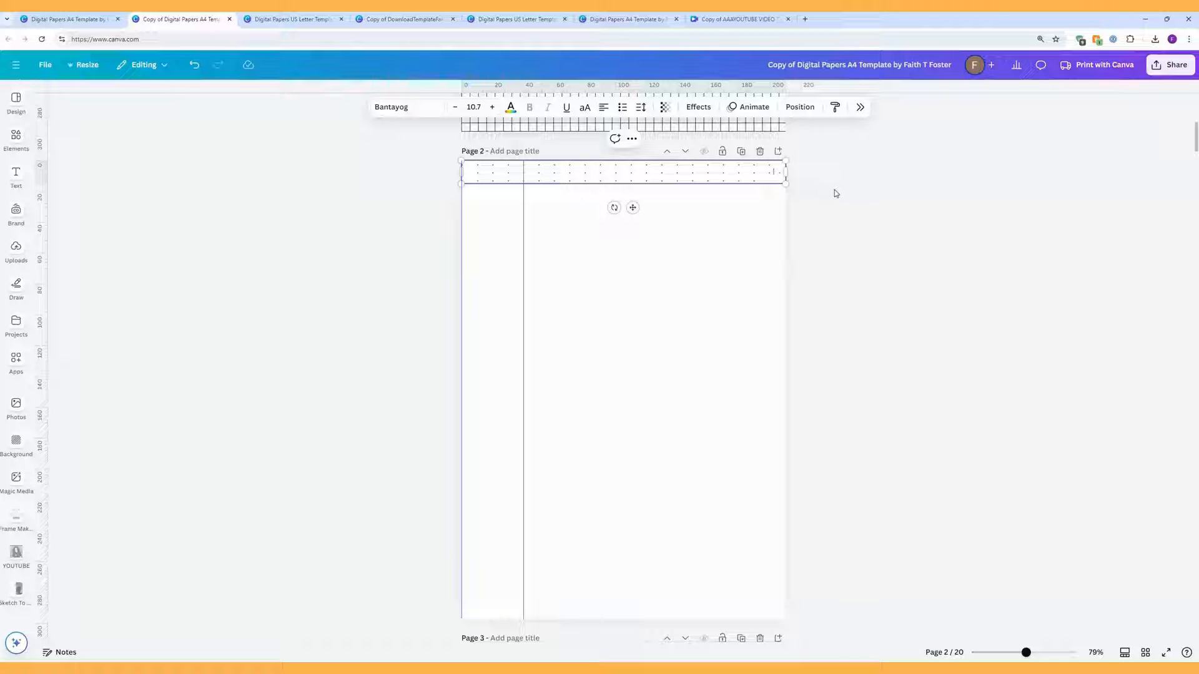
Step: Copy page 2's dot rows and paste them as plain text on a new line below
left_click_drag(775, 180, 462, 165)
right_click(648, 175)
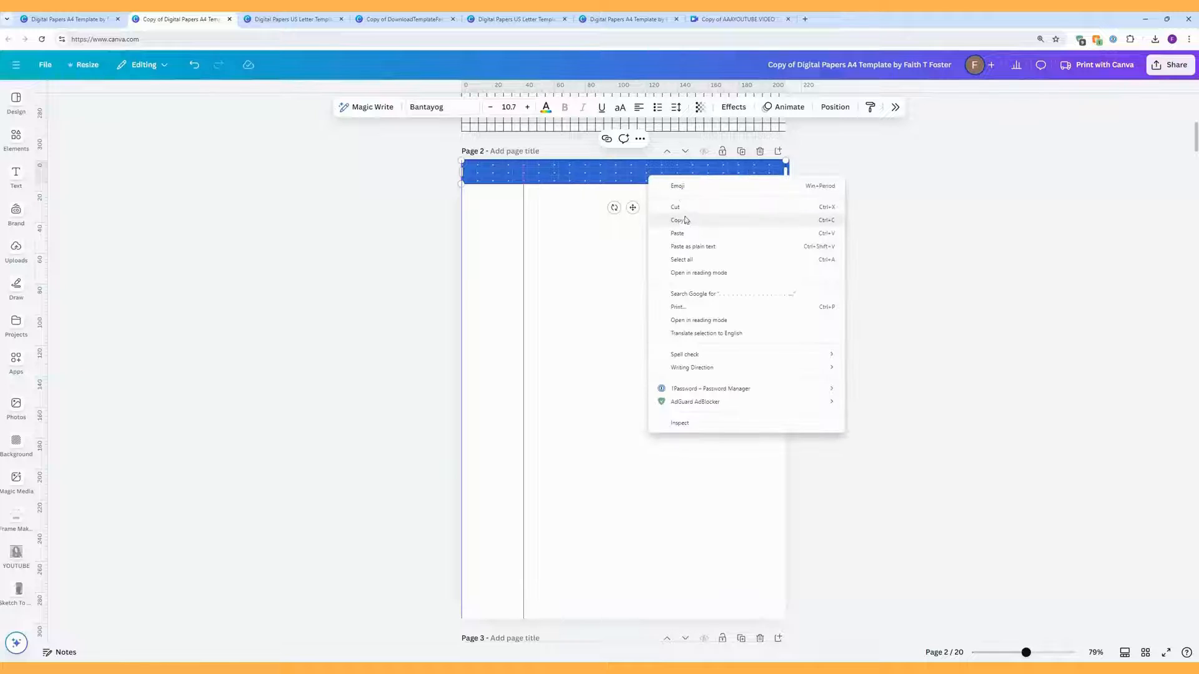
left_click(683, 220)
left_click(778, 180)
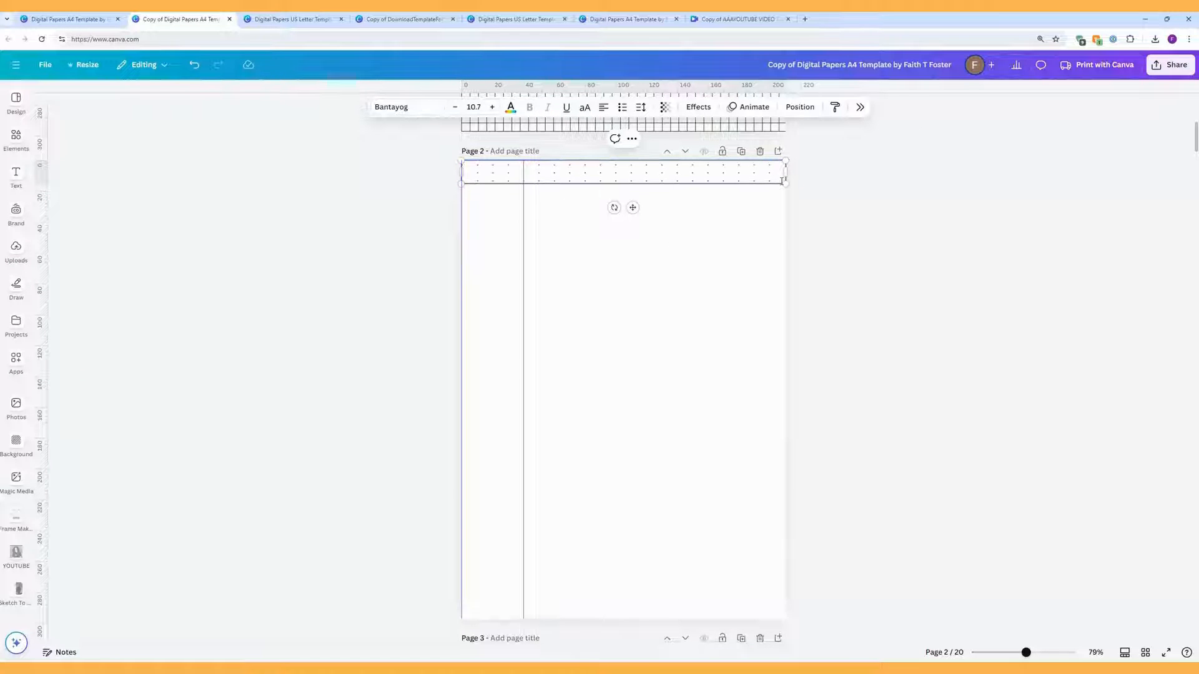
key("Return")
right_click(491, 192)
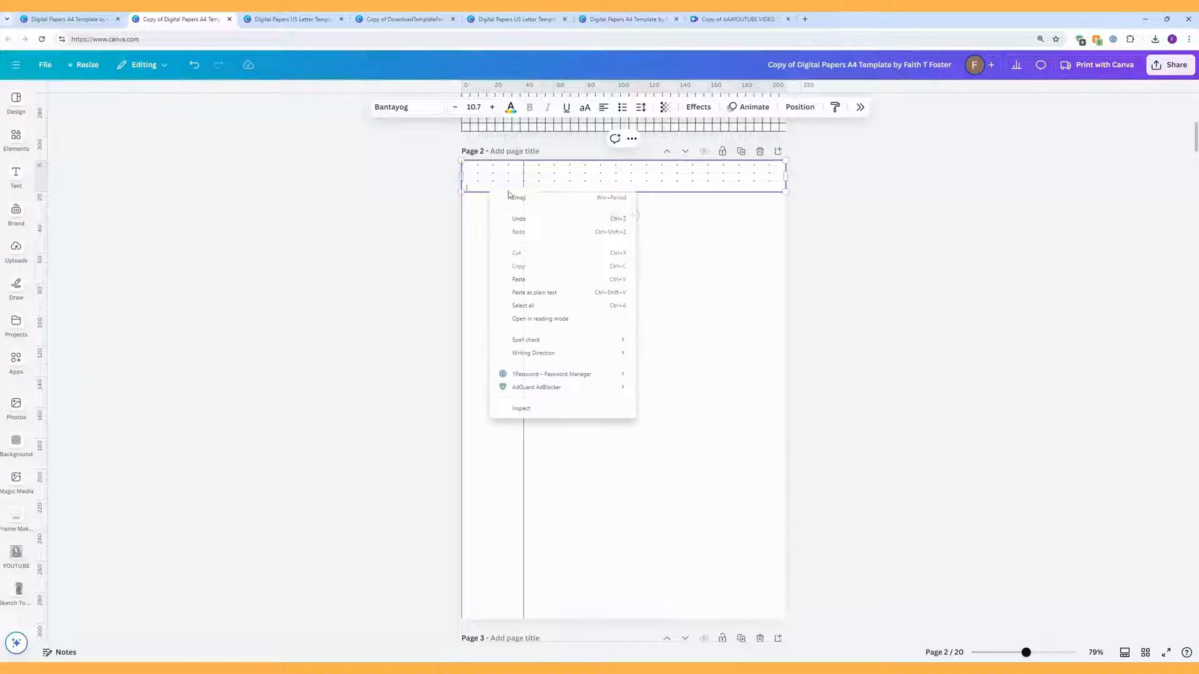
left_click(554, 292)
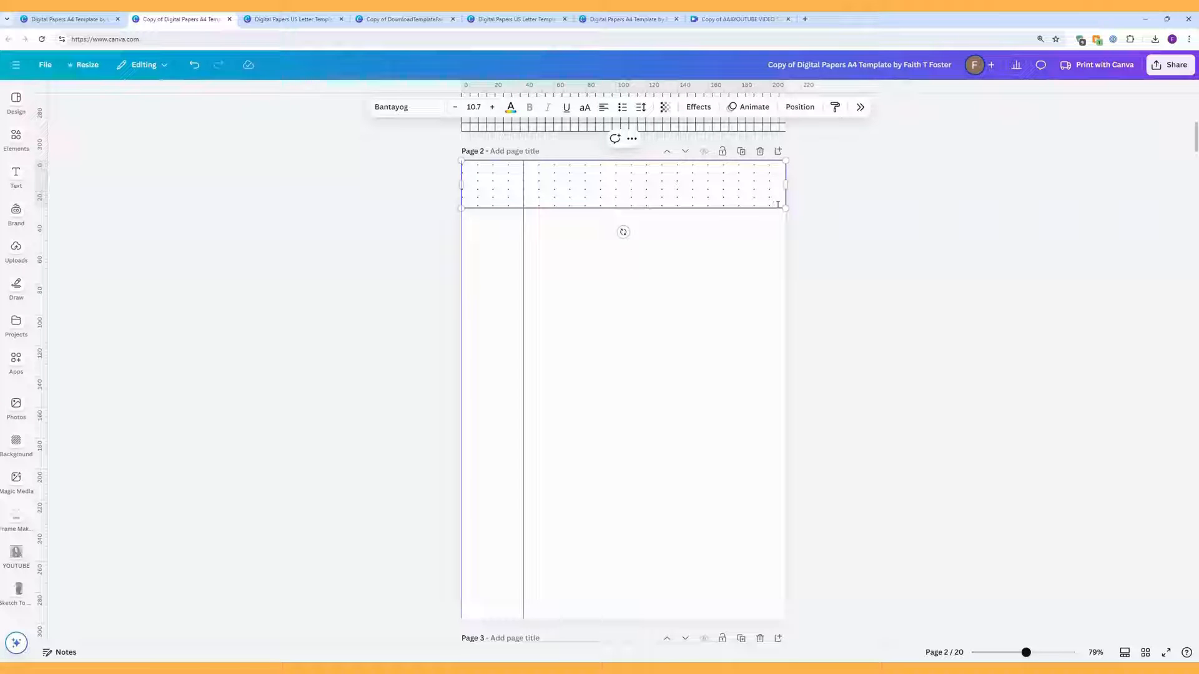
Step: Paste another copy of the dot rows on a fresh line at the bottom
key("Return")
right_click(490, 214)
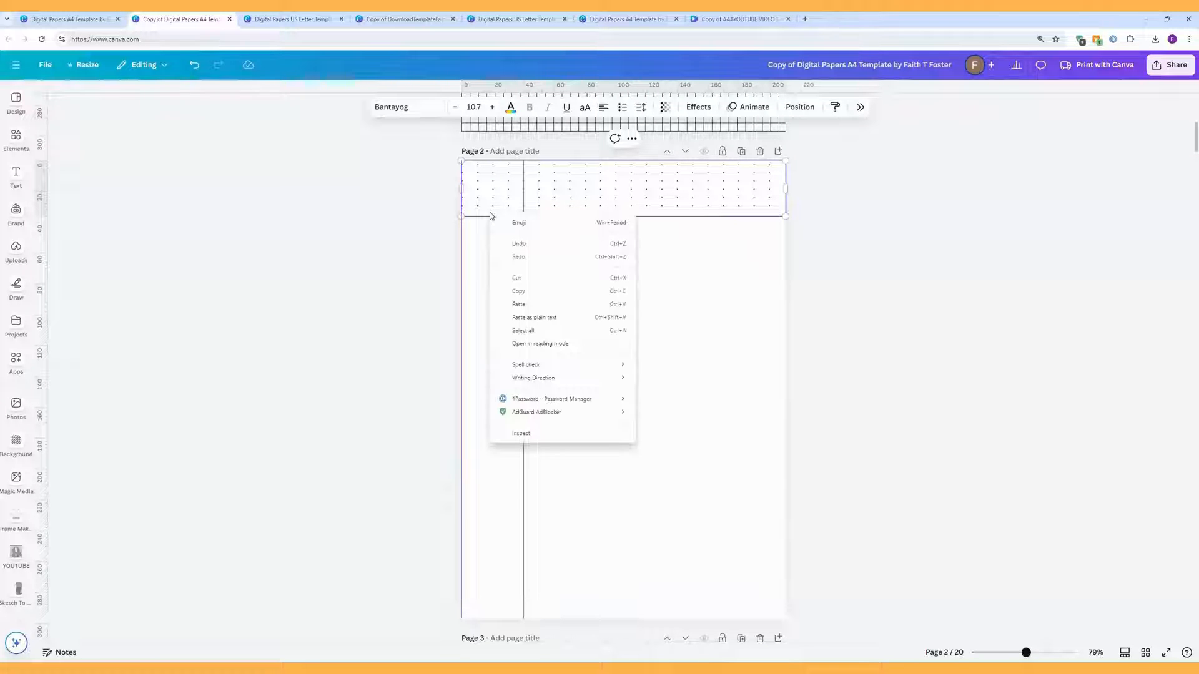
right_click(476, 214)
left_click(473, 213)
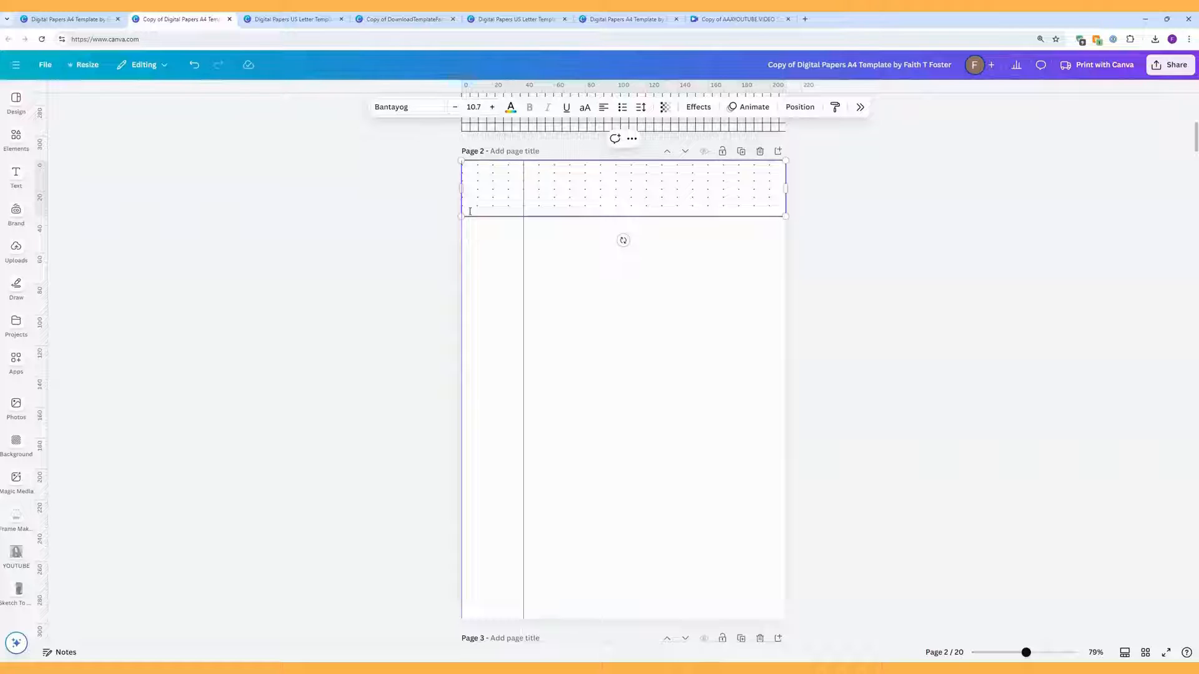
right_click(470, 212)
left_click(532, 314)
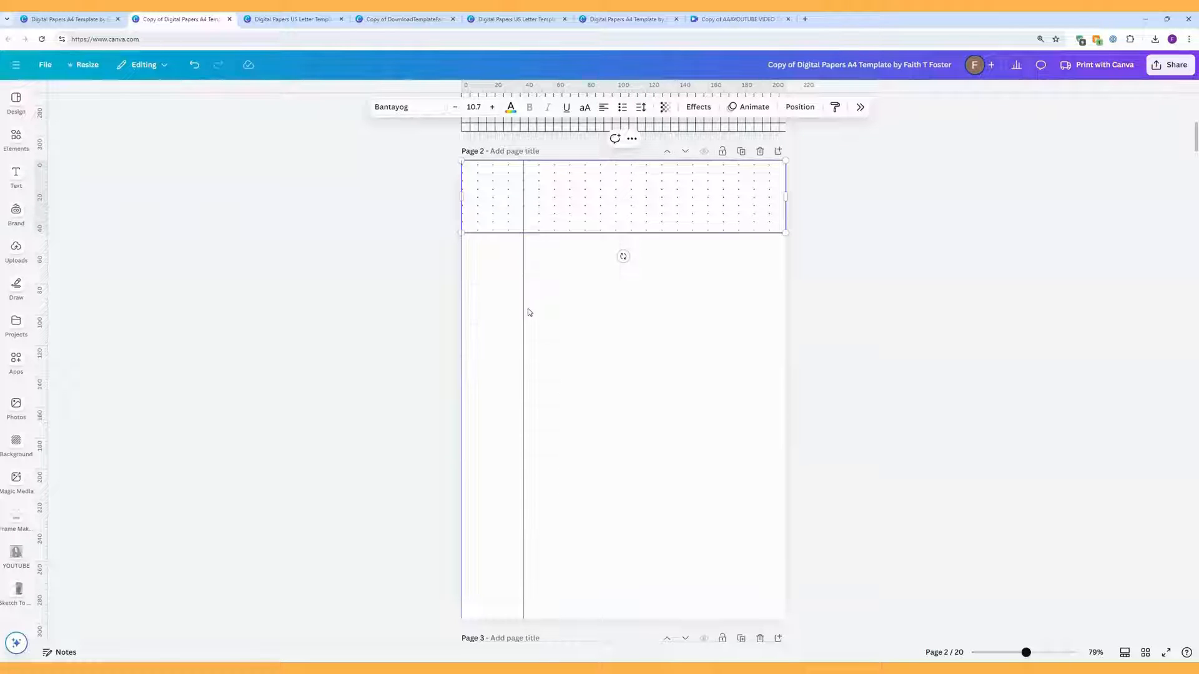
Step: Copy the enlarged block of dot rows, restore an accidental deletion, and paste it below as plain text
left_click_drag(781, 229, 464, 162)
right_click(583, 181)
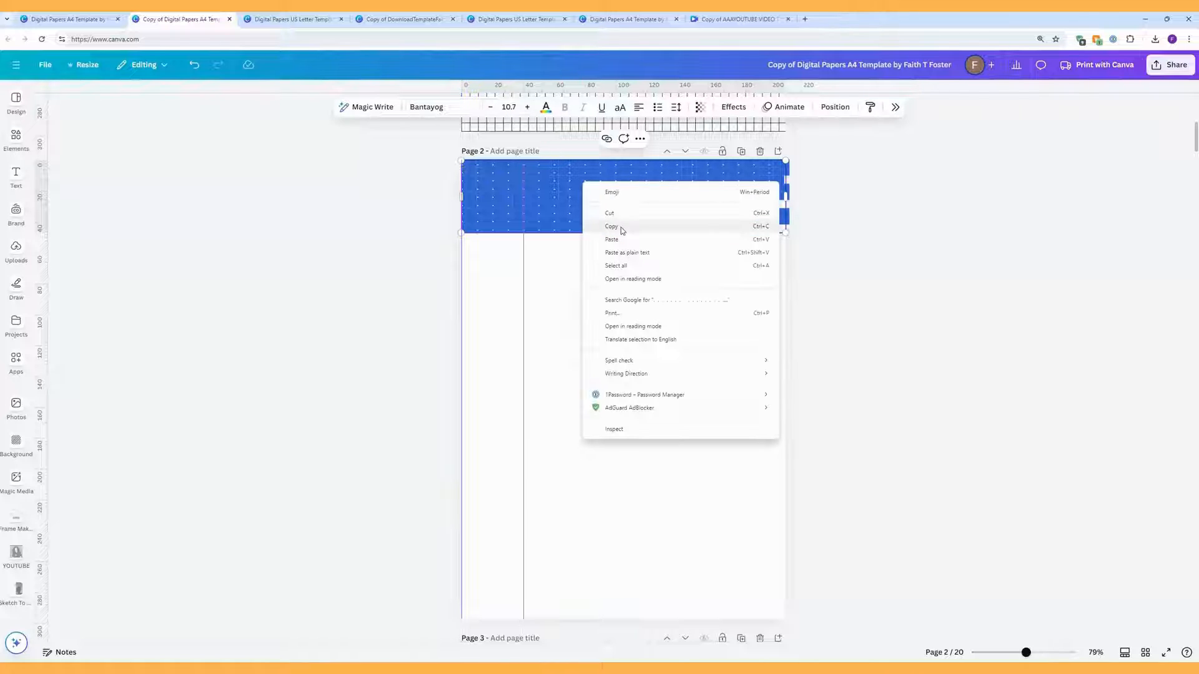
left_click(622, 227)
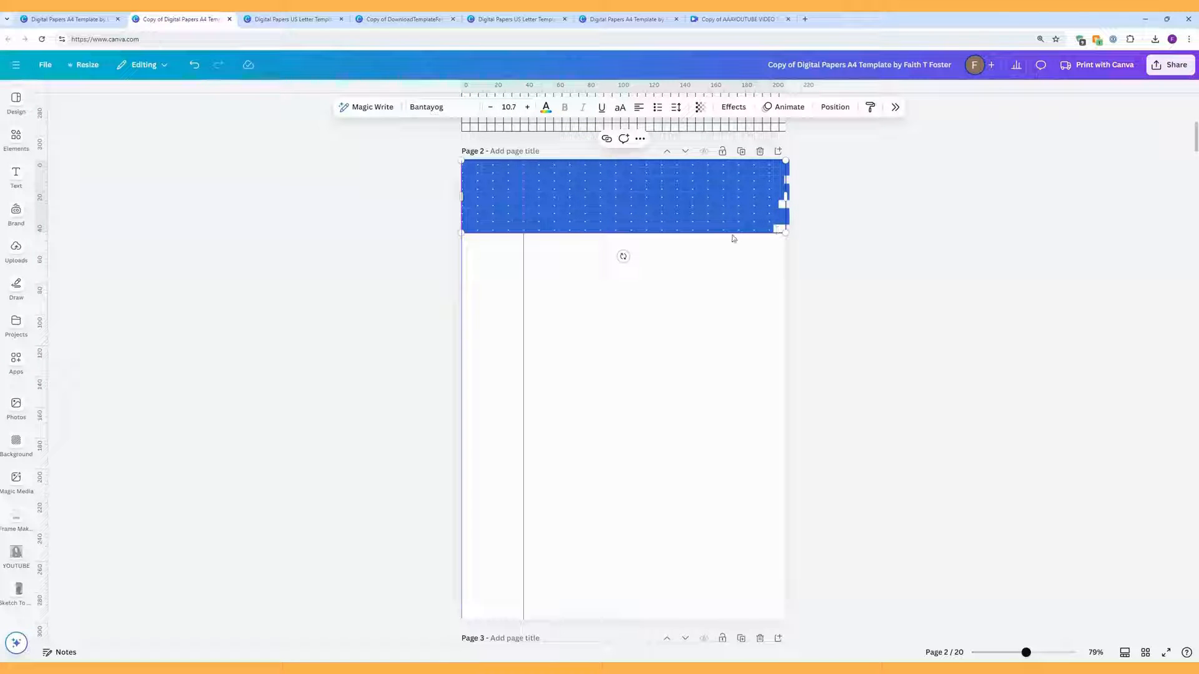
key("Delete")
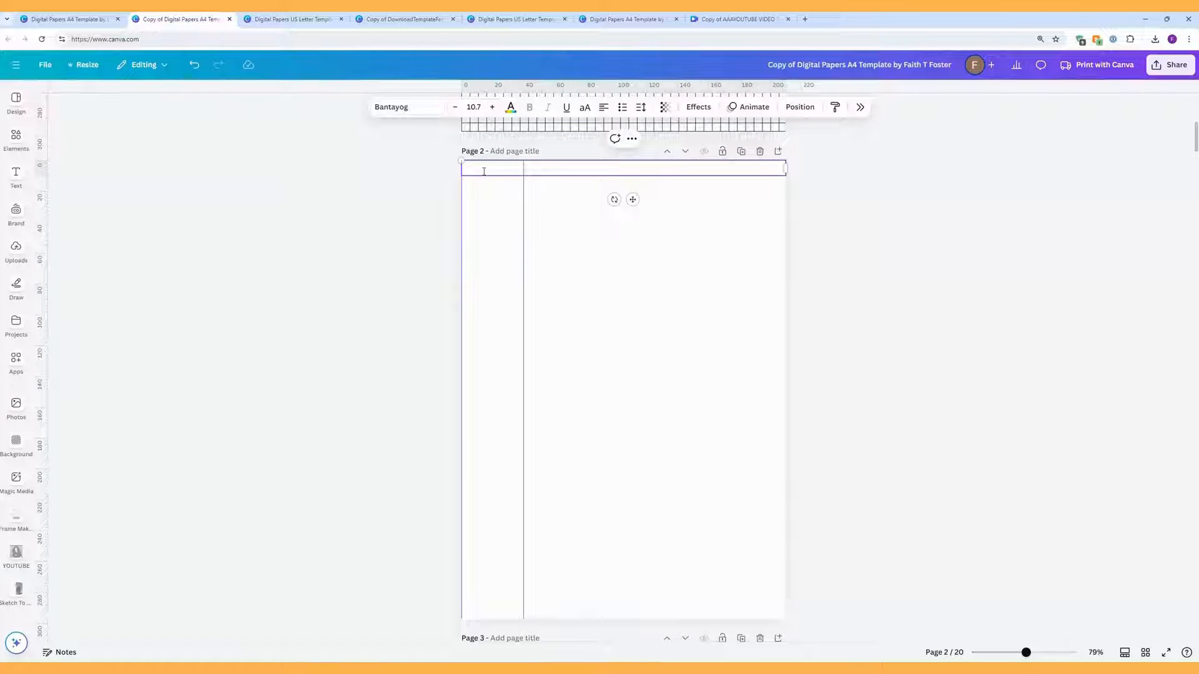
left_click(195, 64)
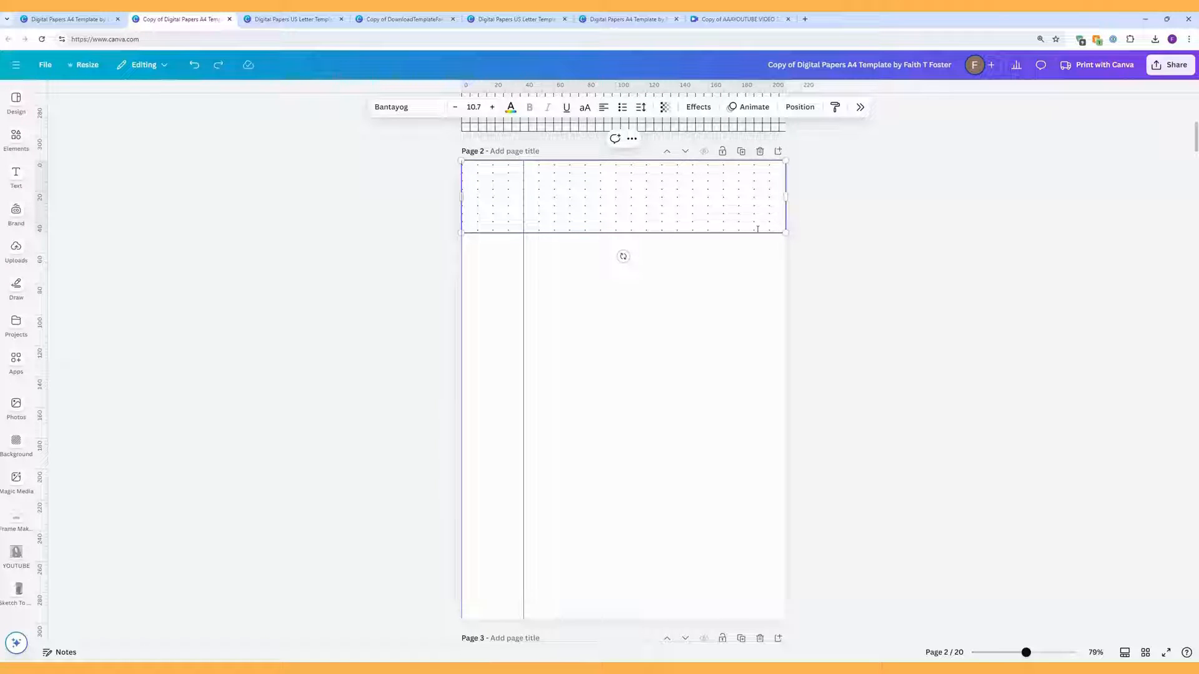
key("Return")
right_click(473, 236)
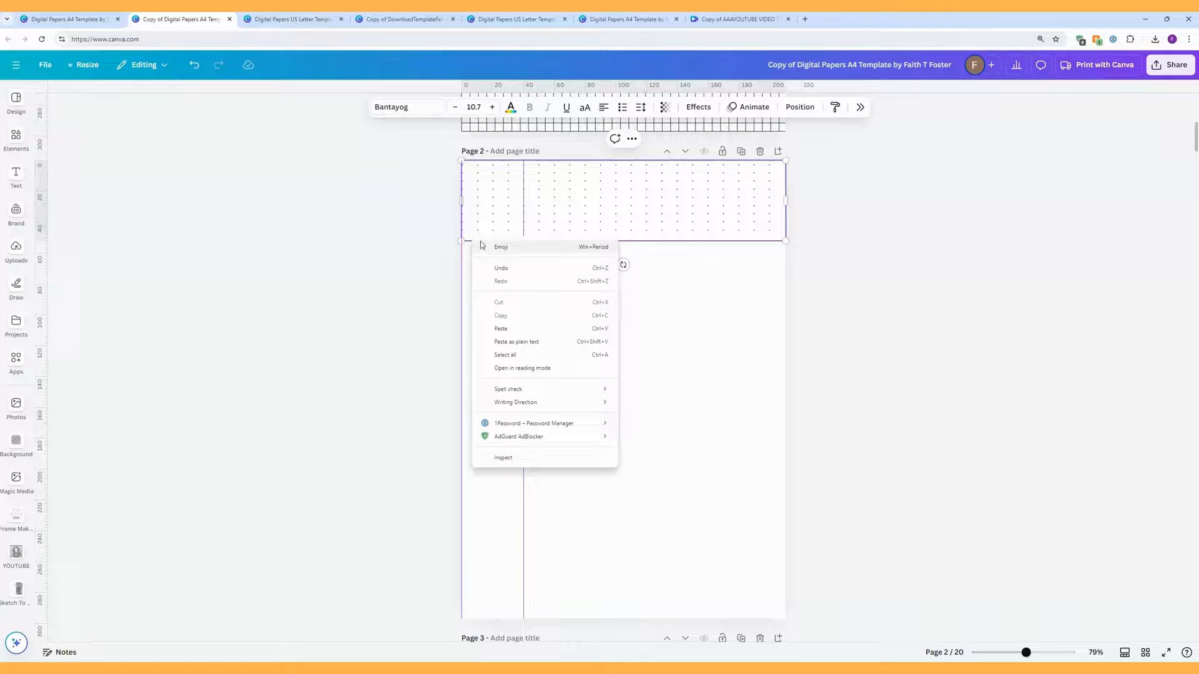
left_click(535, 340)
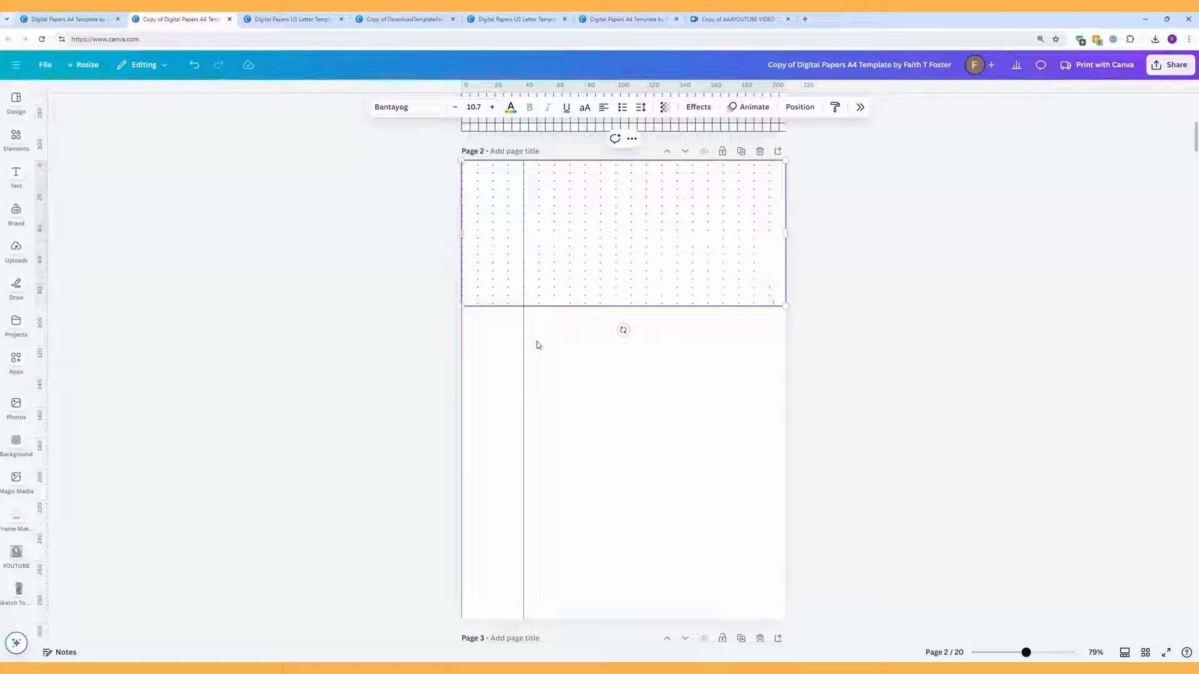
Step: Paste further blocks of dot rows at the box's end, undoing one unwanted paste
right_click(774, 300)
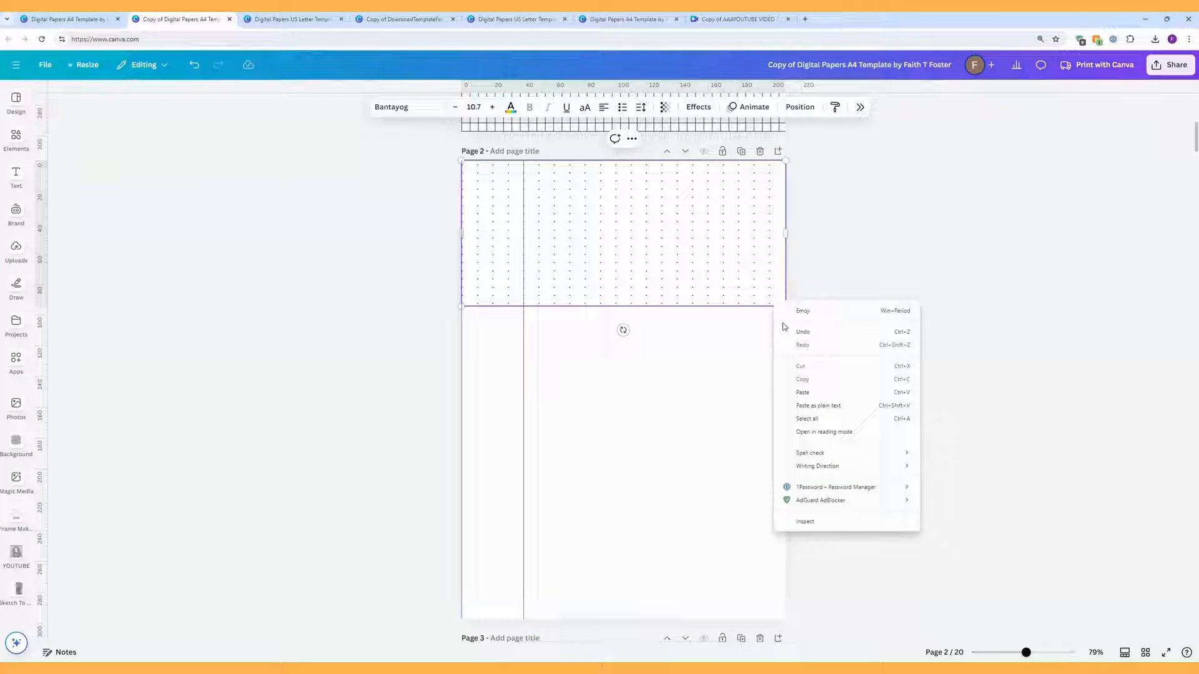
left_click(805, 392)
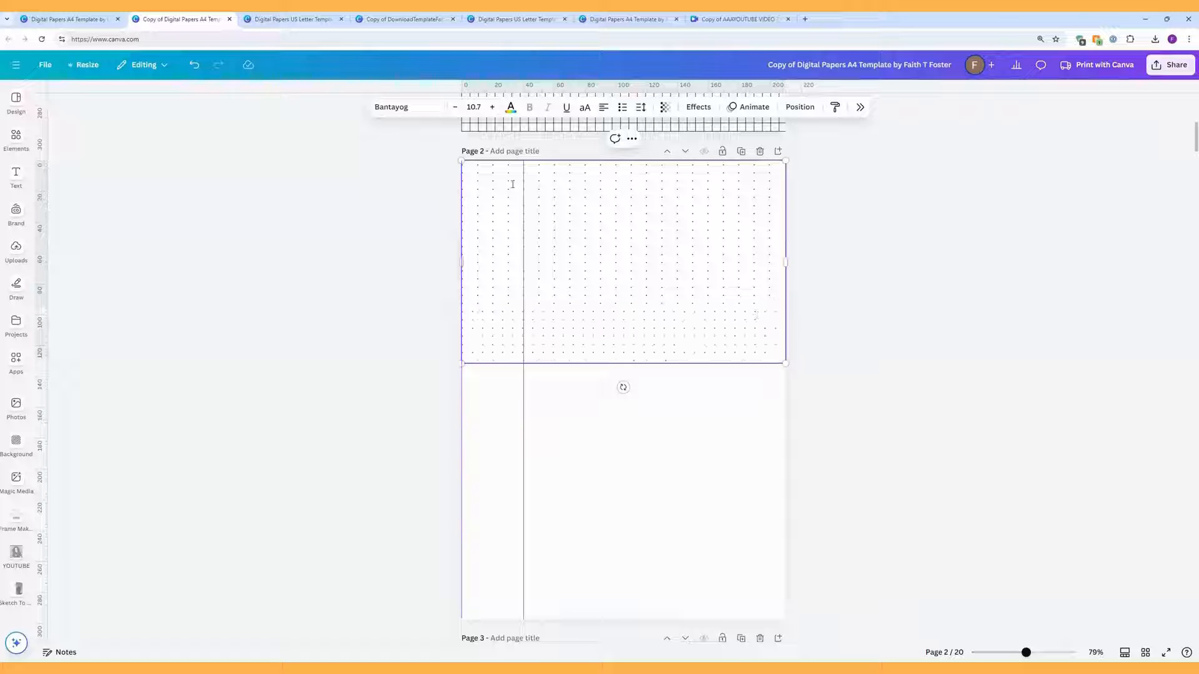
left_click(194, 64)
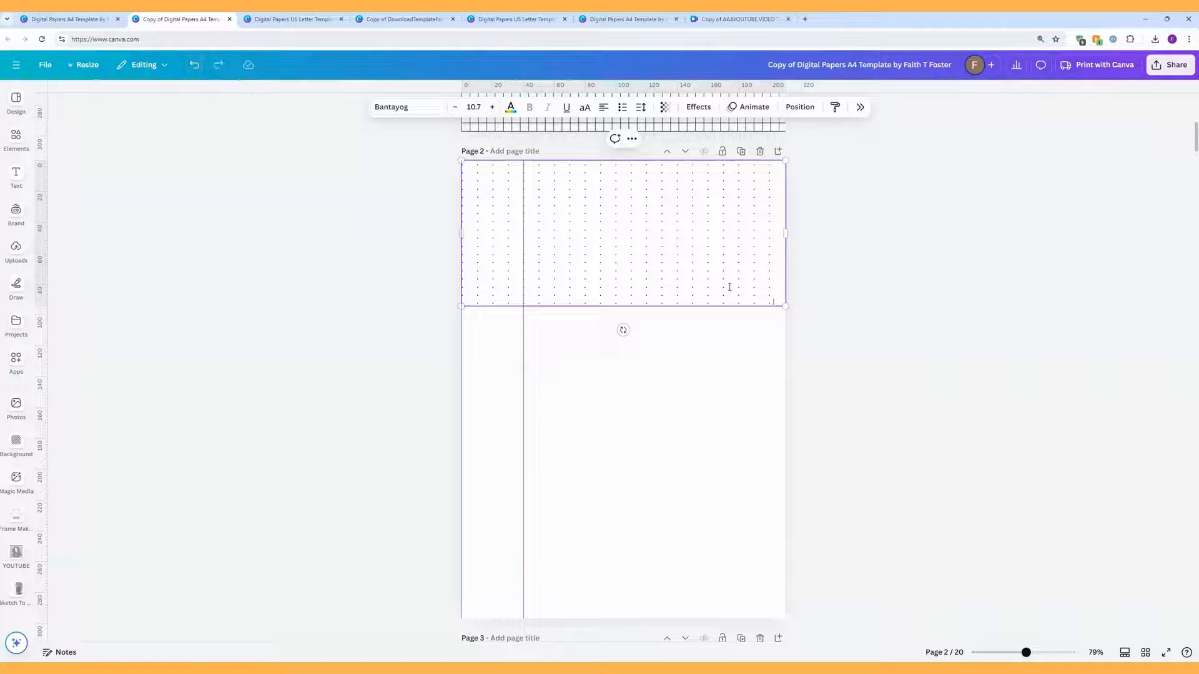
right_click(774, 301)
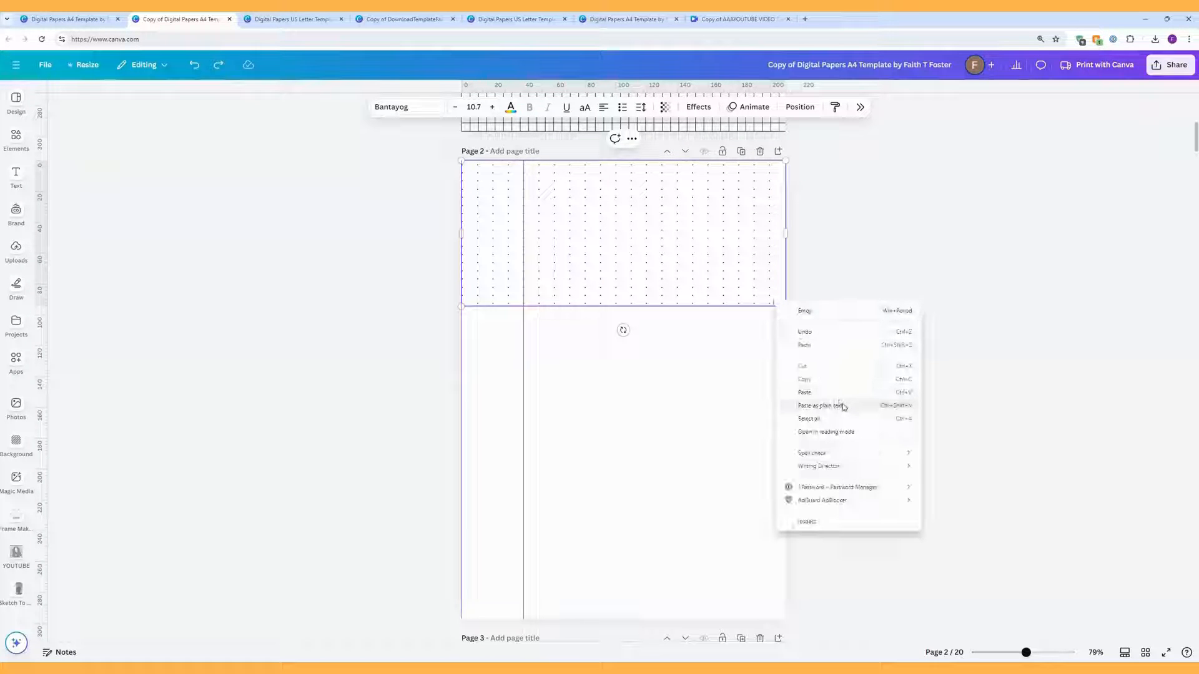
left_click(842, 405)
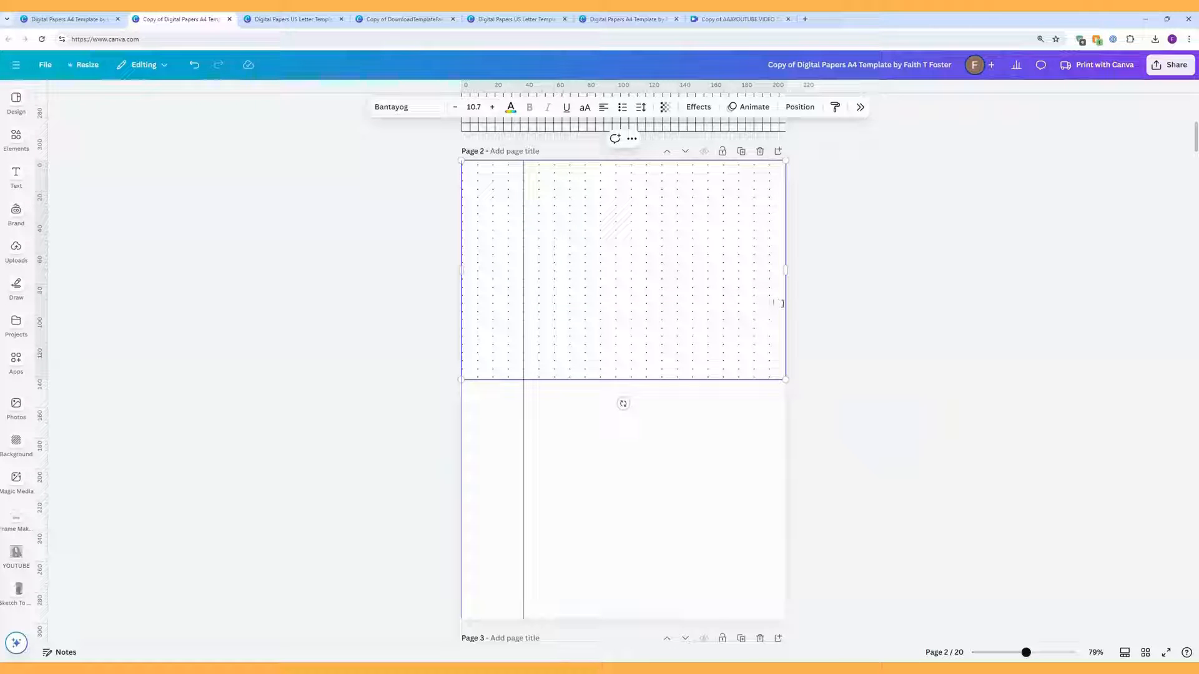
right_click(776, 378)
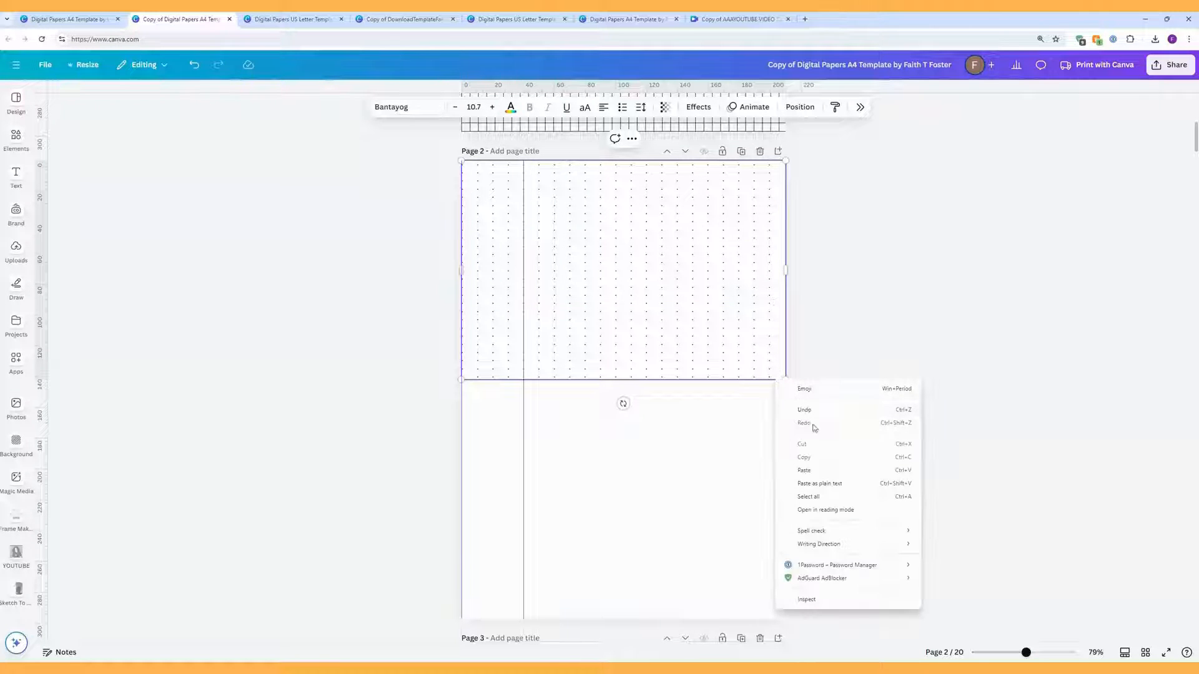
left_click(838, 481)
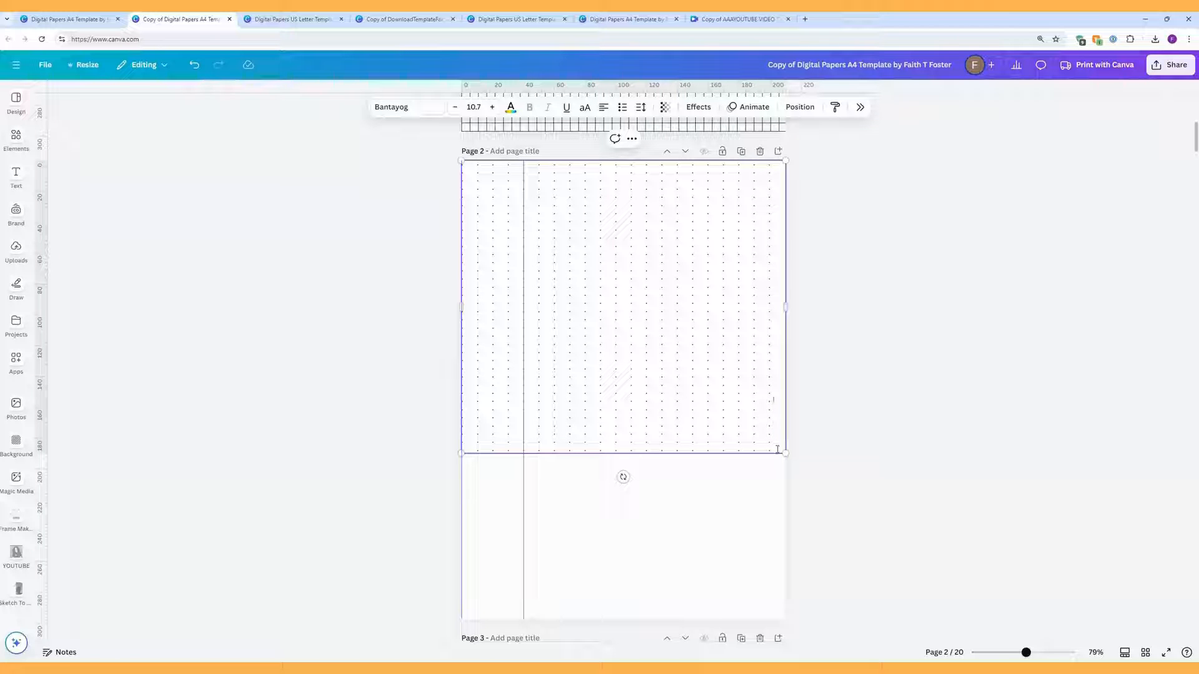
Step: Copy the larger block of dot rows and paste it to fill the lower page
left_click_drag(777, 450, 458, 276)
right_click(570, 289)
left_click(599, 324)
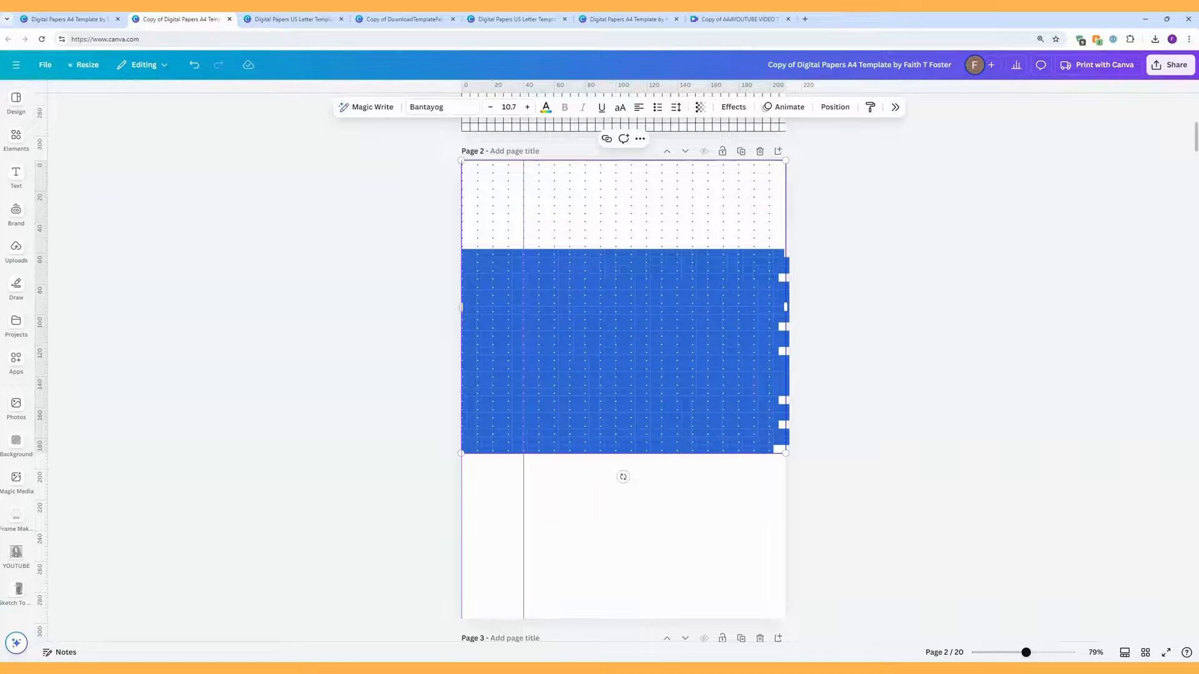
left_click(778, 451)
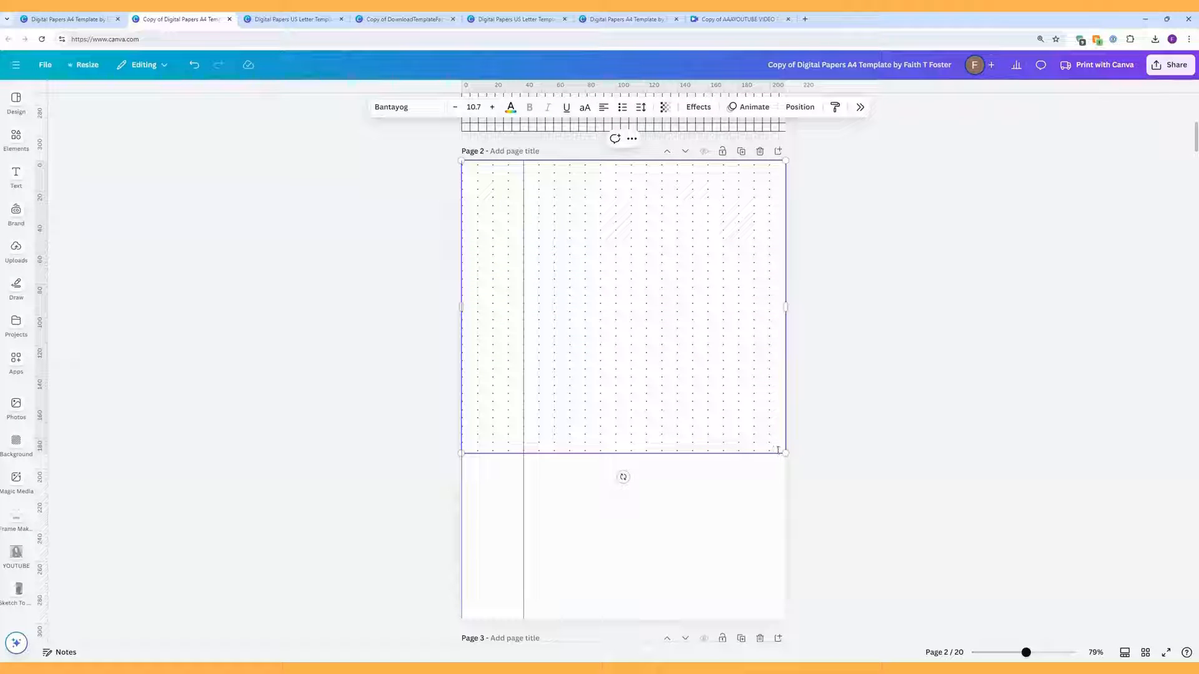
key("Return")
right_click(488, 458)
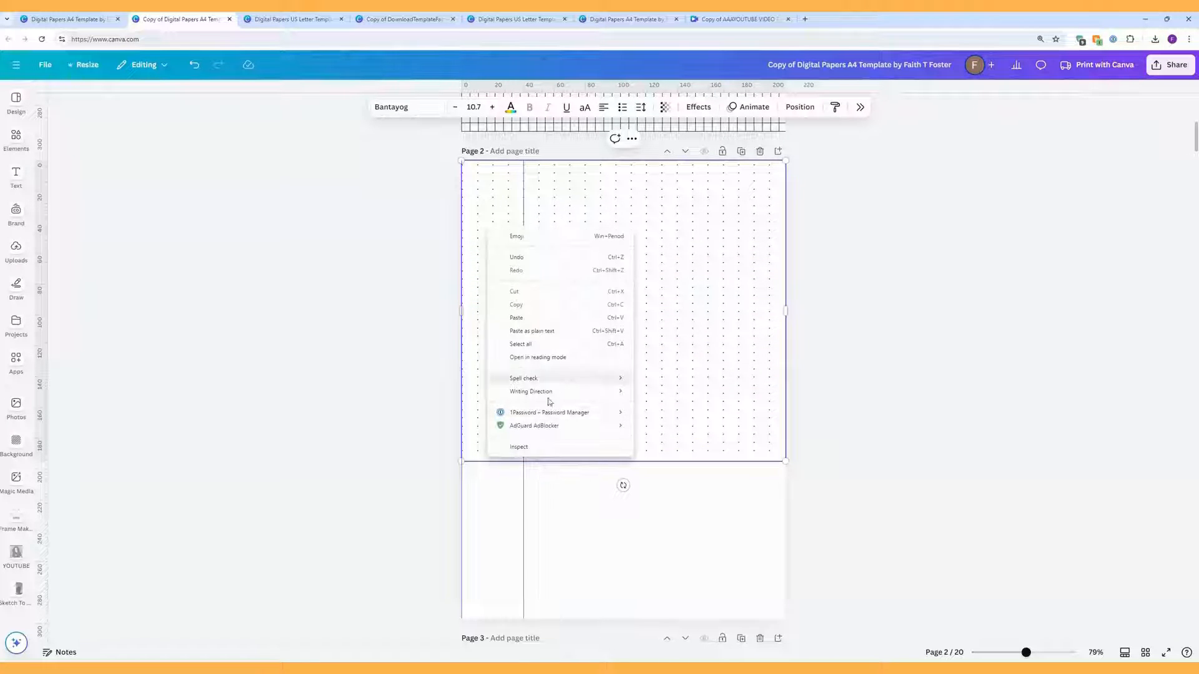
left_click(567, 320)
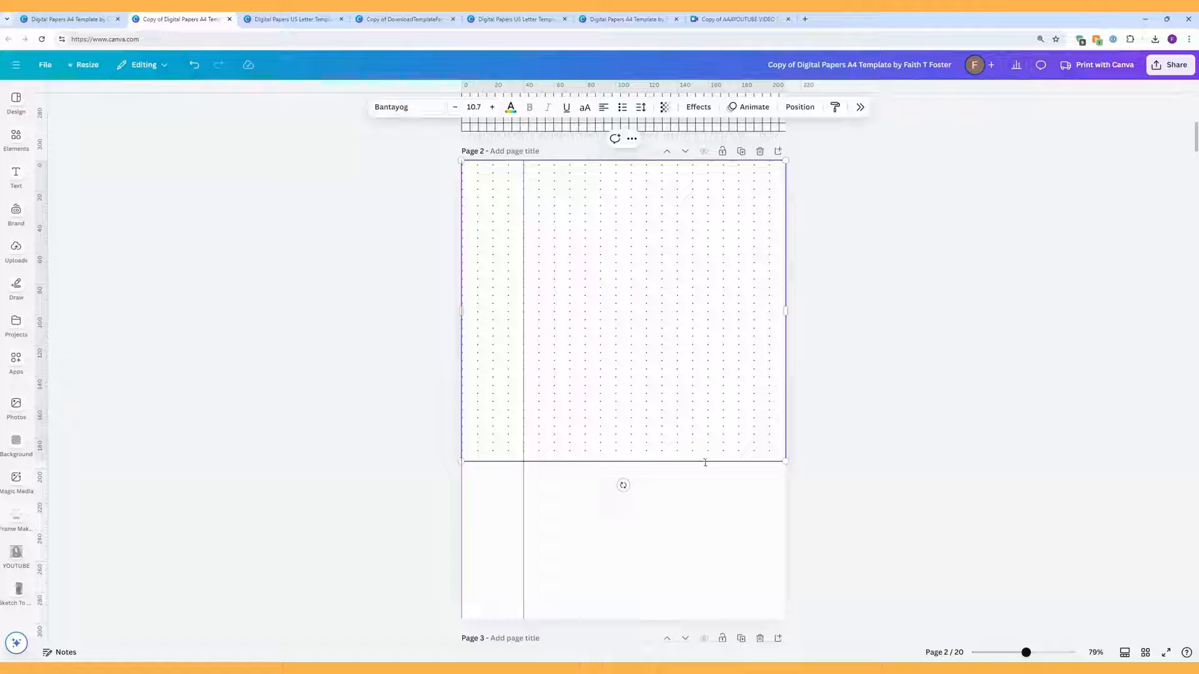
key("ctrl+v")
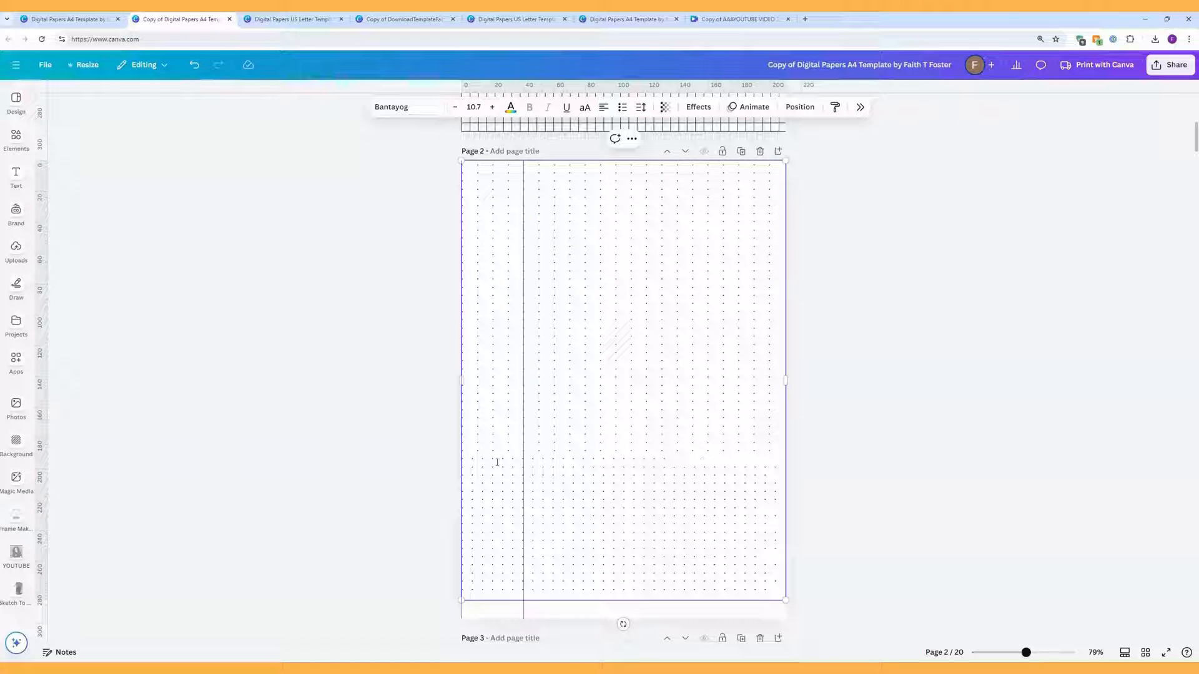
Step: Copy the lower half of the dot rows and paste them again as plain text
left_click_drag(771, 592, 462, 462)
right_click(463, 462)
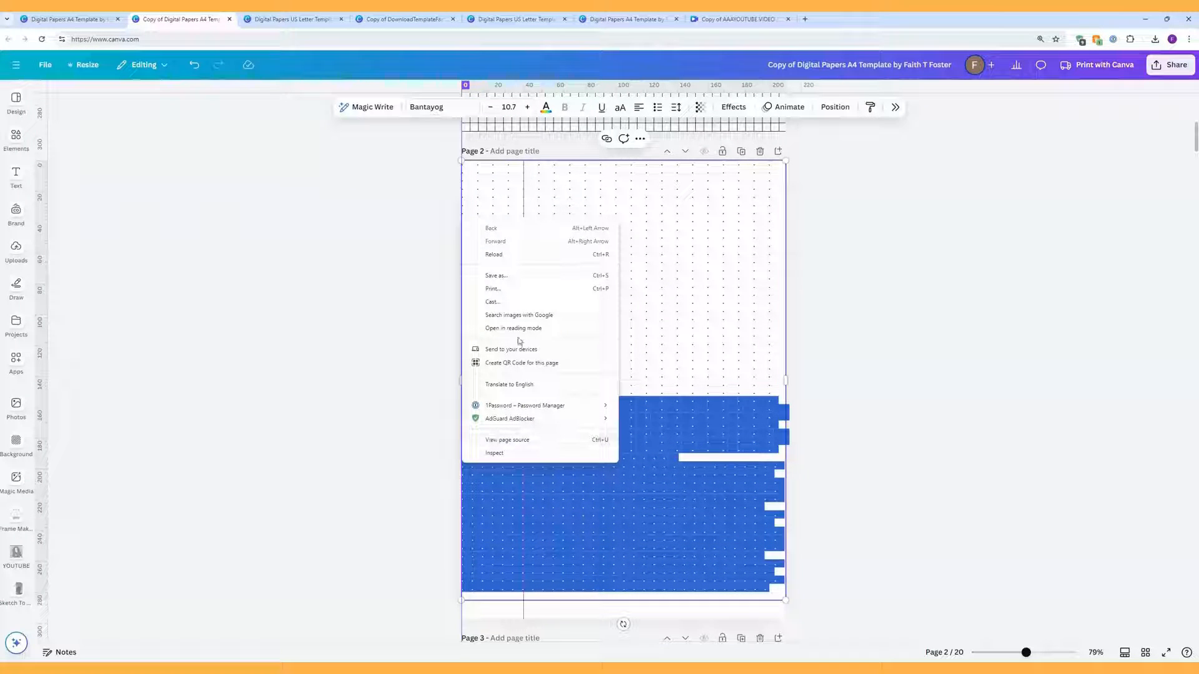
right_click(528, 480)
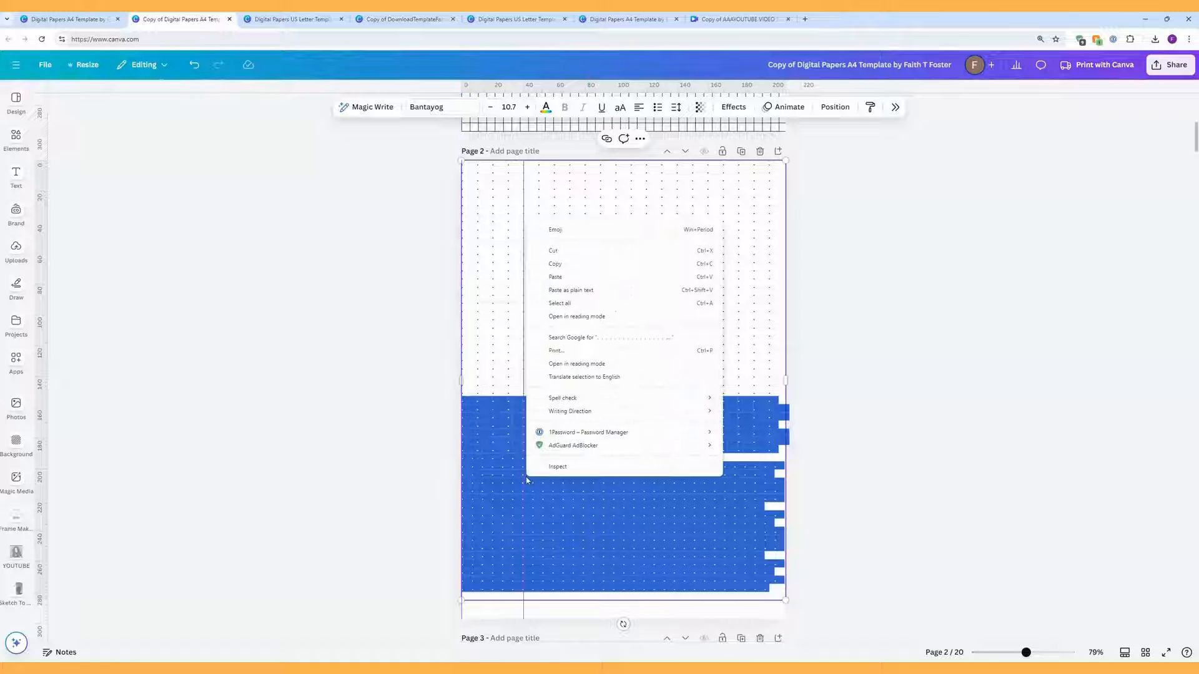
left_click(575, 291)
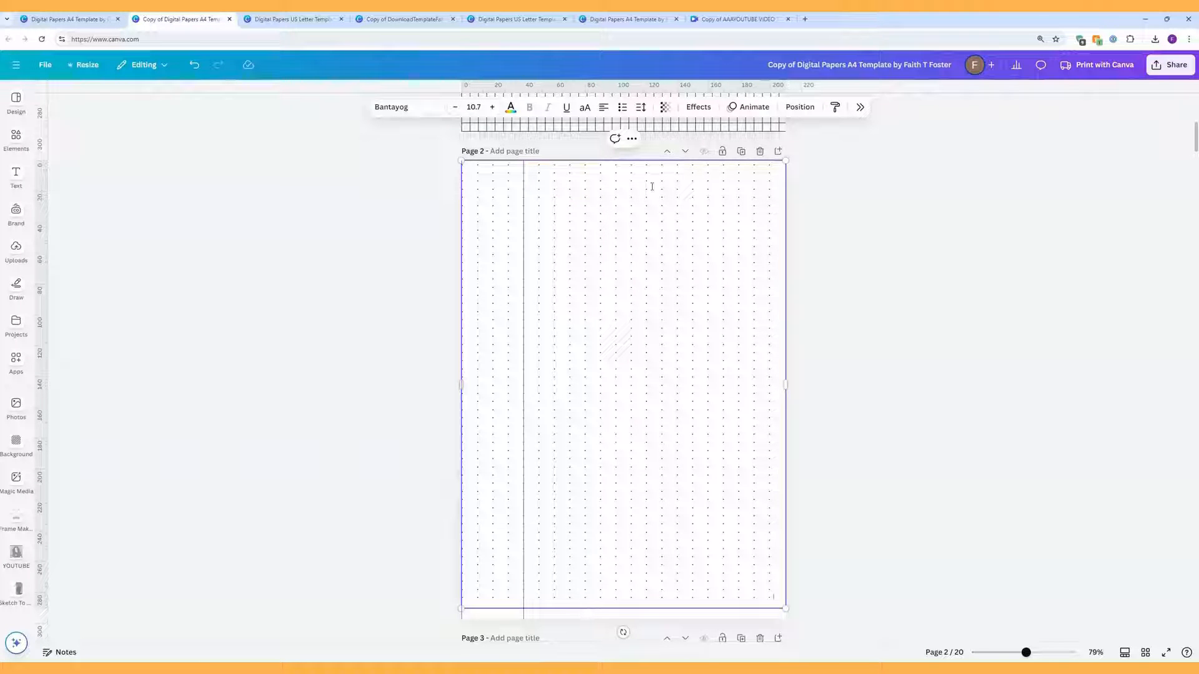
Step: Add a horizontal guide near page 2's top and try the dot grid's line spacing around 2.5
left_click_drag(873, 90, 857, 221)
left_click(640, 107)
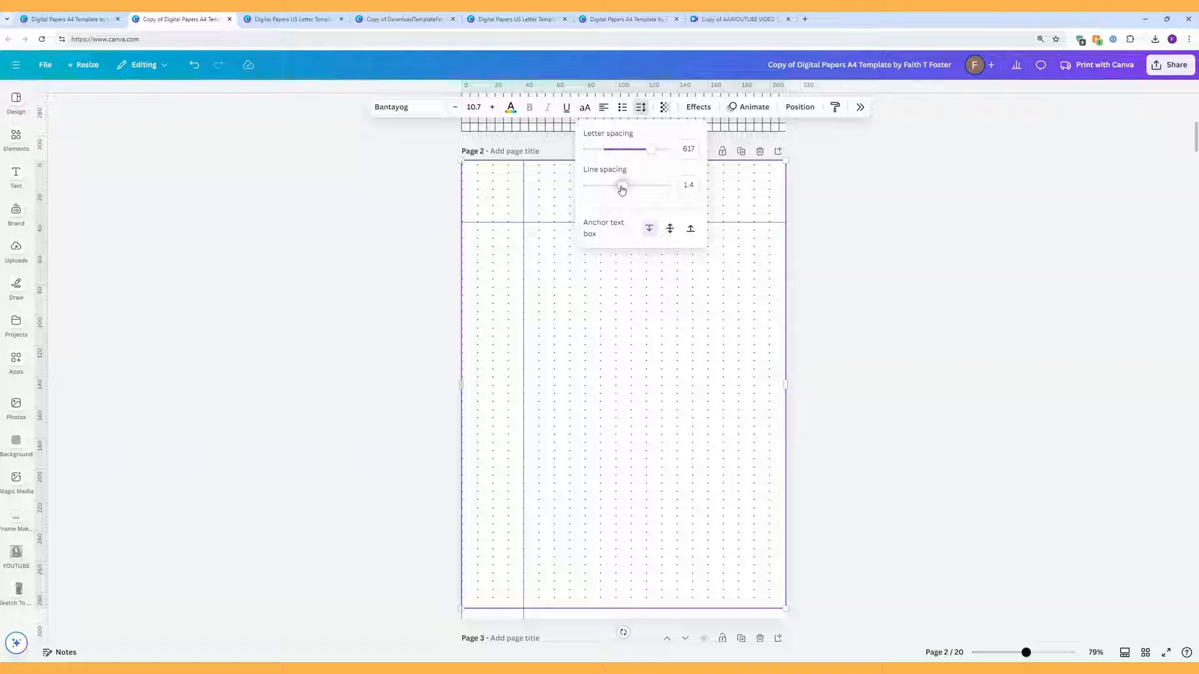
left_click_drag(622, 190, 675, 190)
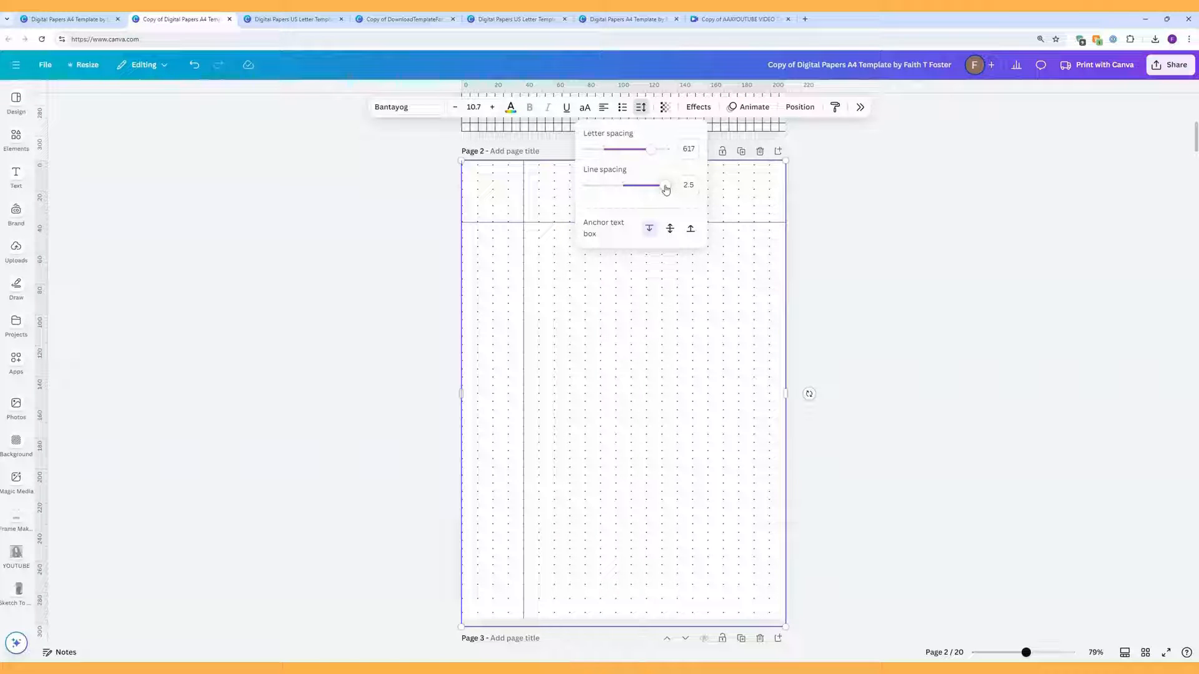
left_click_drag(665, 190, 628, 186)
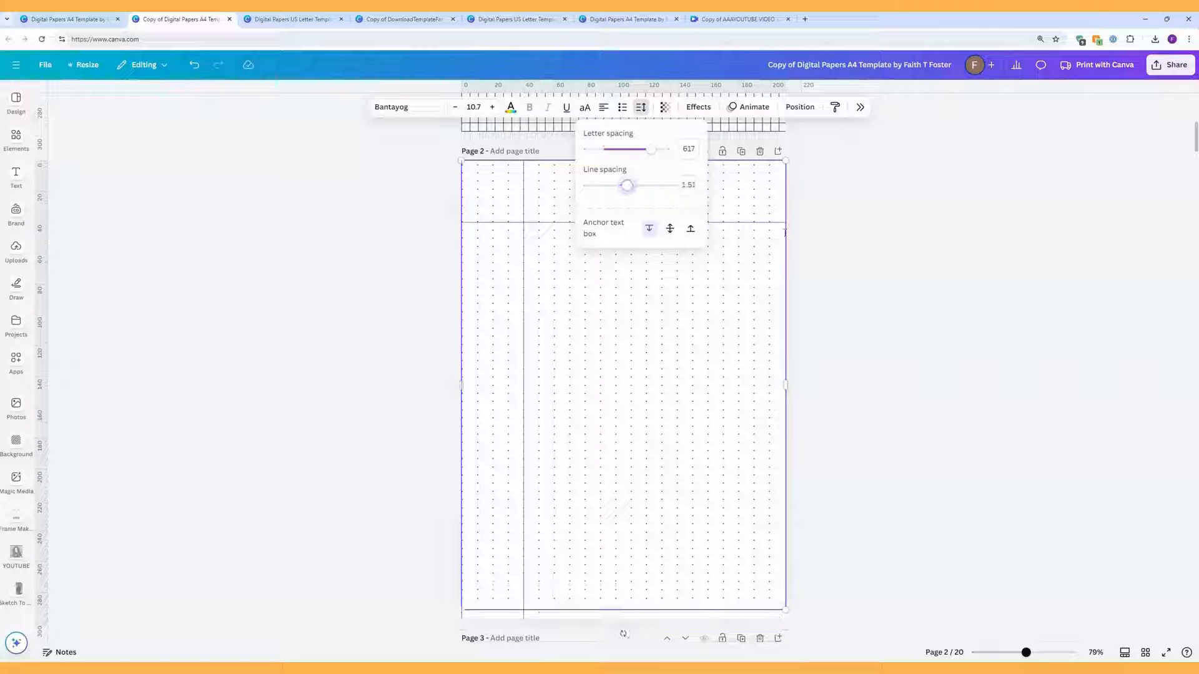
left_click(870, 262)
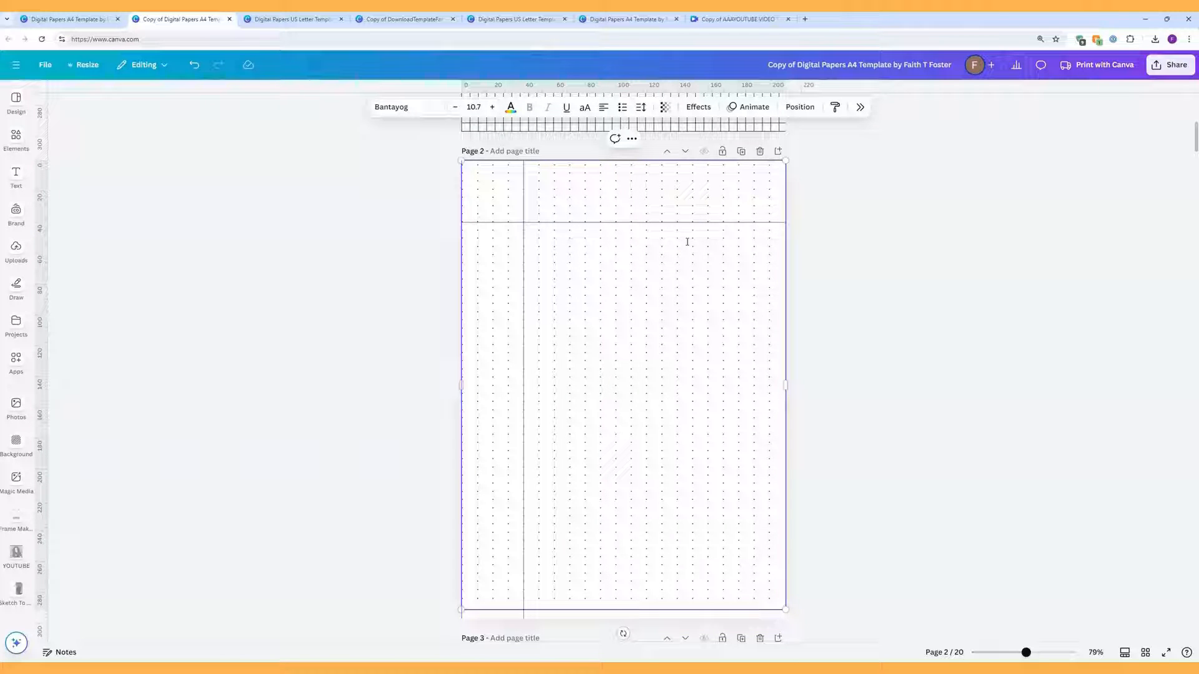
left_click(879, 222)
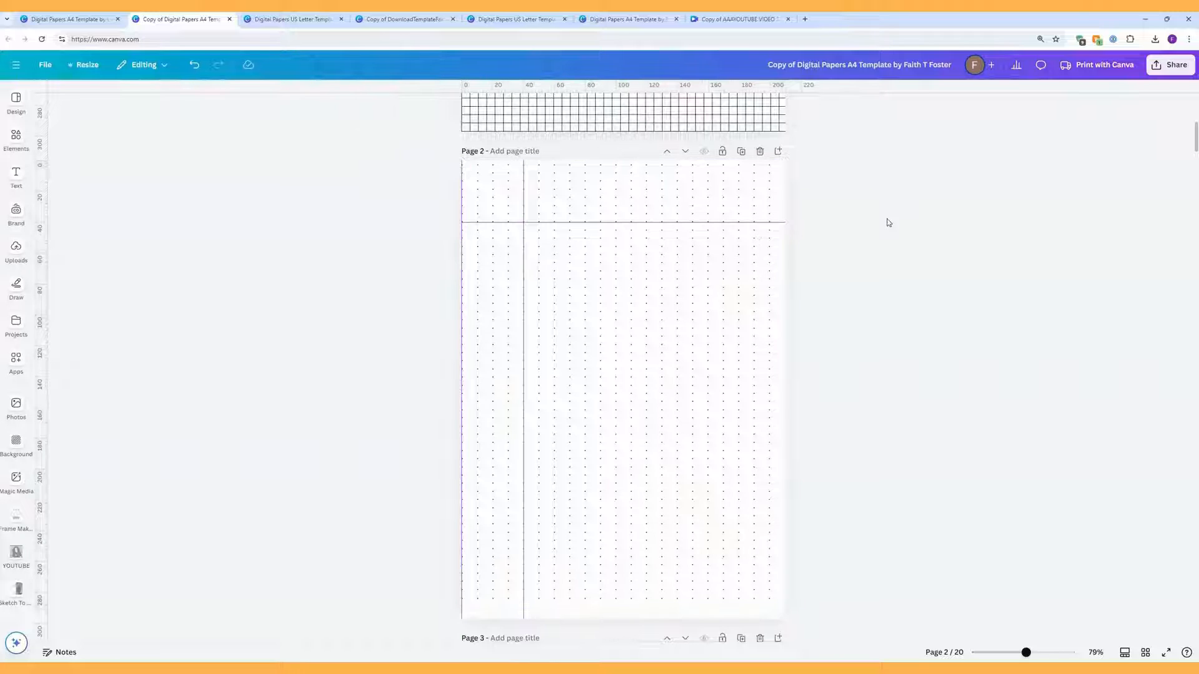
Step: Spread the page-sized dot grid's rows further apart and insert a blank line in its text
left_click(784, 199)
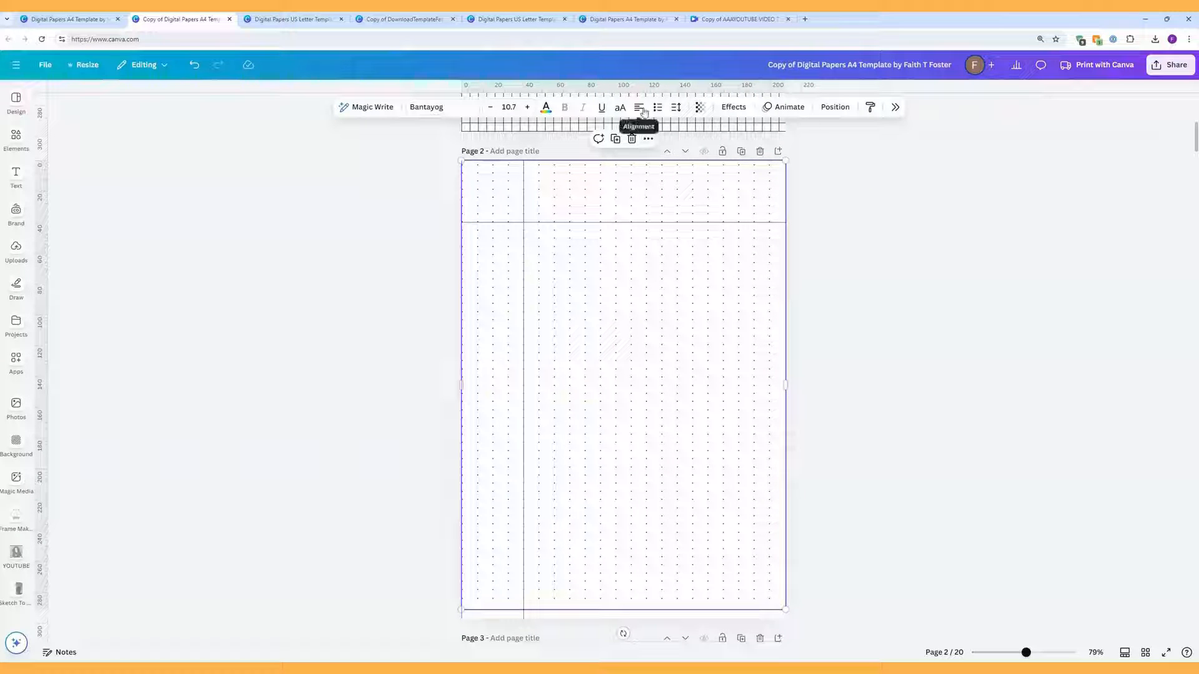
left_click(677, 107)
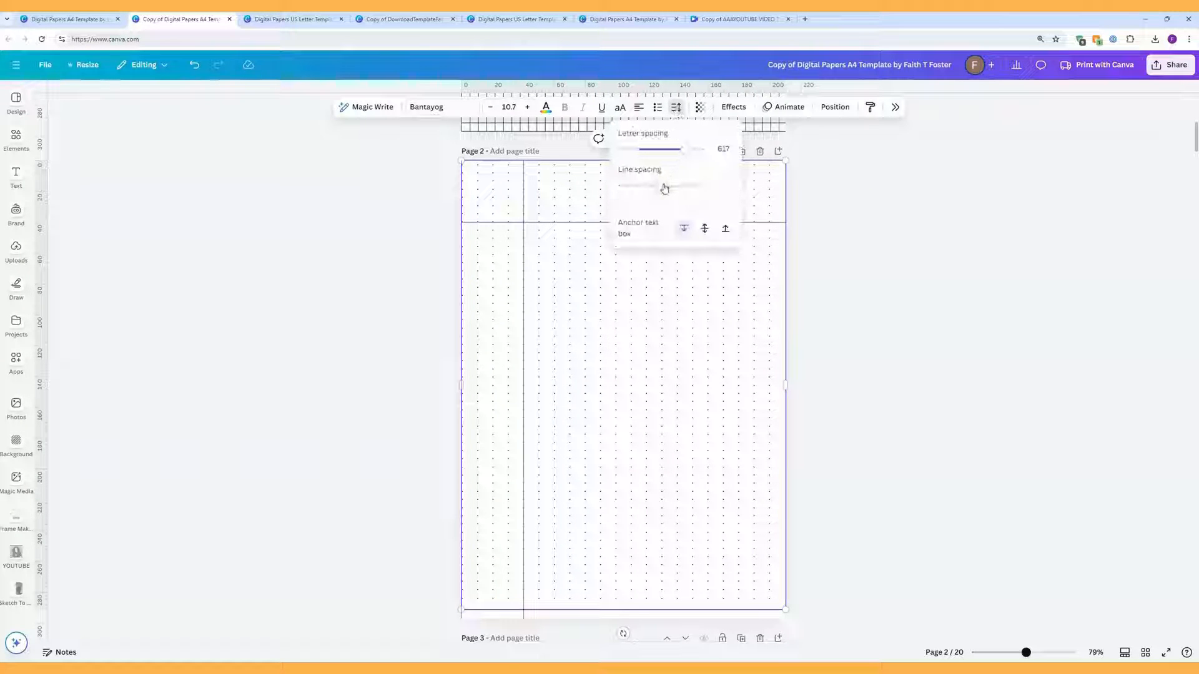
left_click_drag(664, 188, 716, 194)
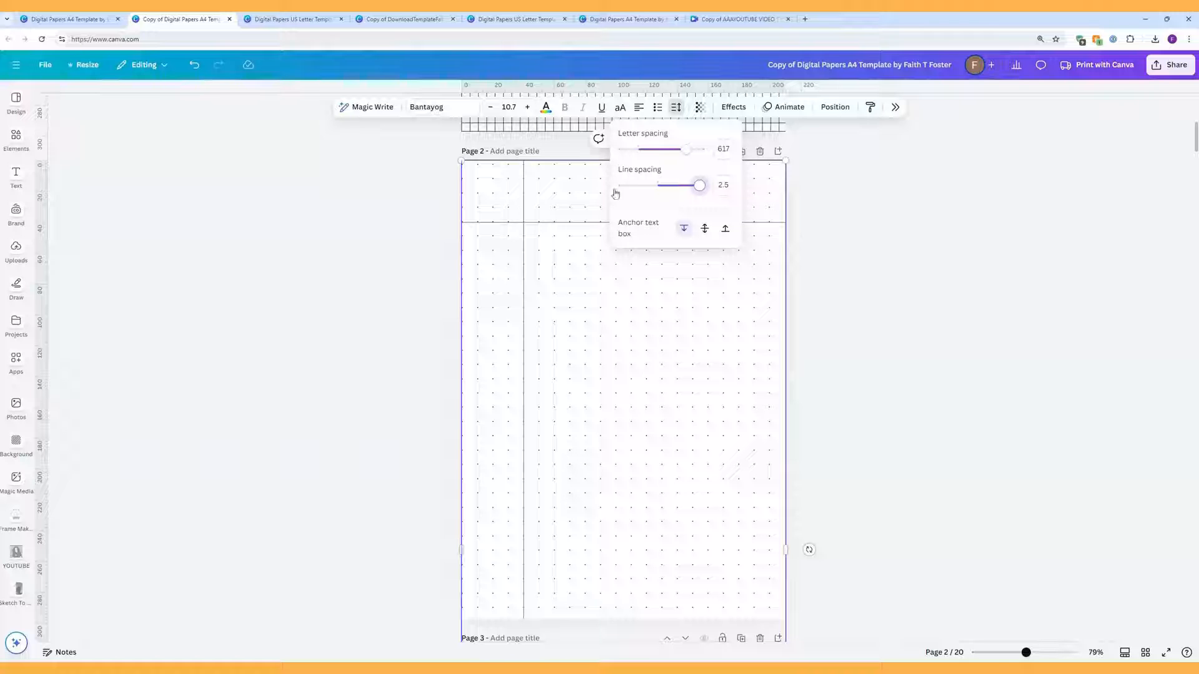
left_click(777, 171)
left_click(773, 166)
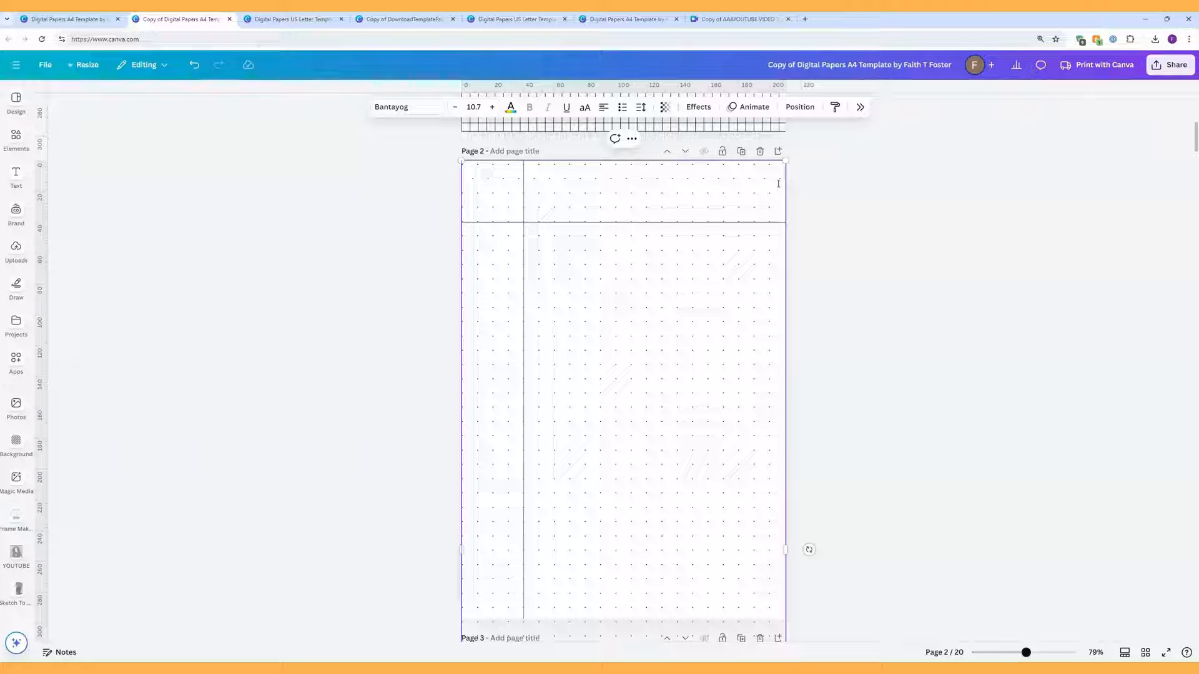
key("Return")
key("BackSpace")
key("Return")
key("Return")
Step: Copy the top three dot rows of page 2's dot-grid text, undoing an accidental narrowing first
left_click_drag(786, 215, 753, 212)
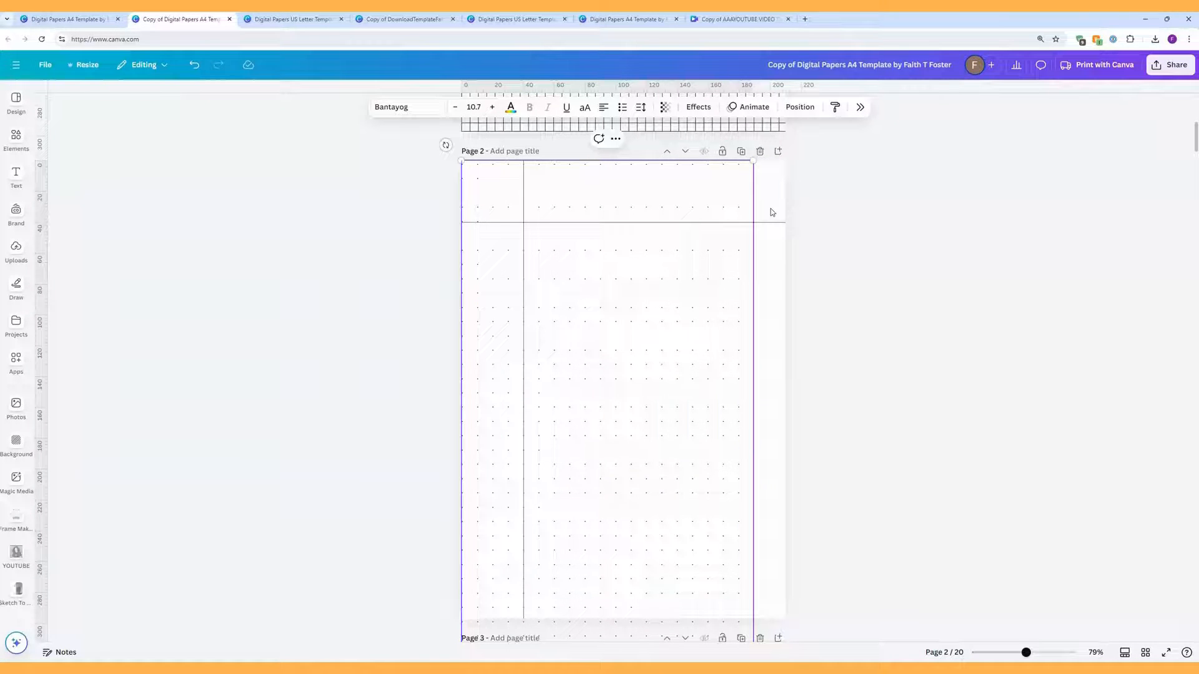
left_click(194, 64)
left_click(843, 216)
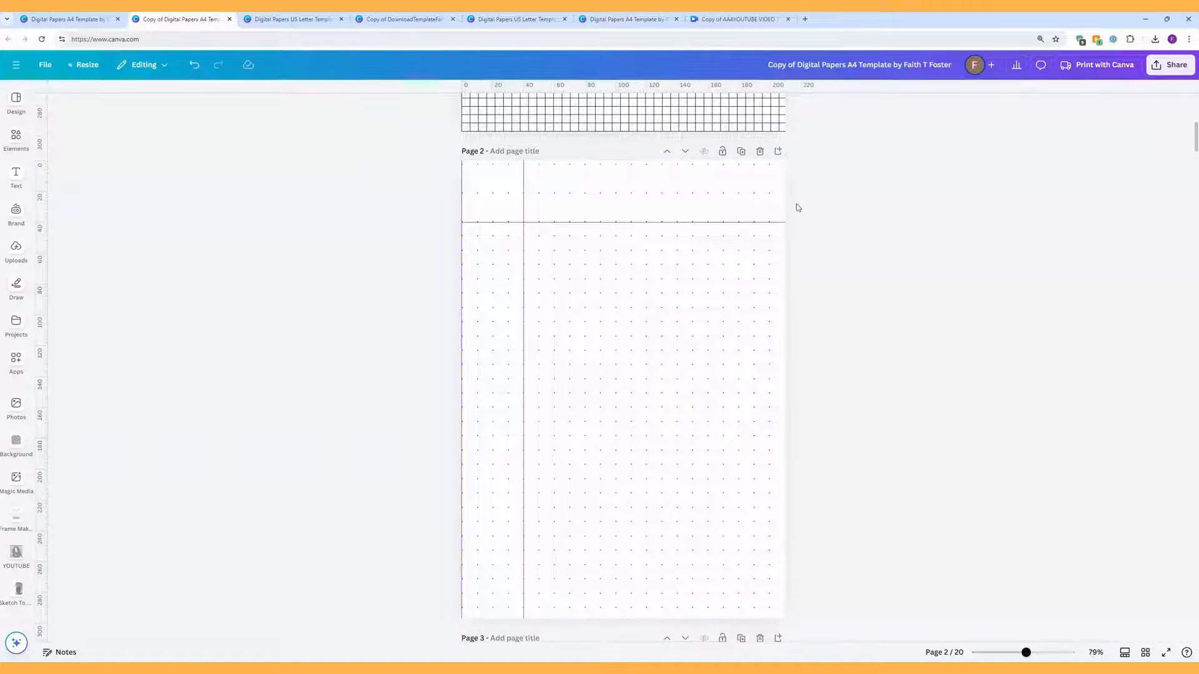
double_click(462, 166)
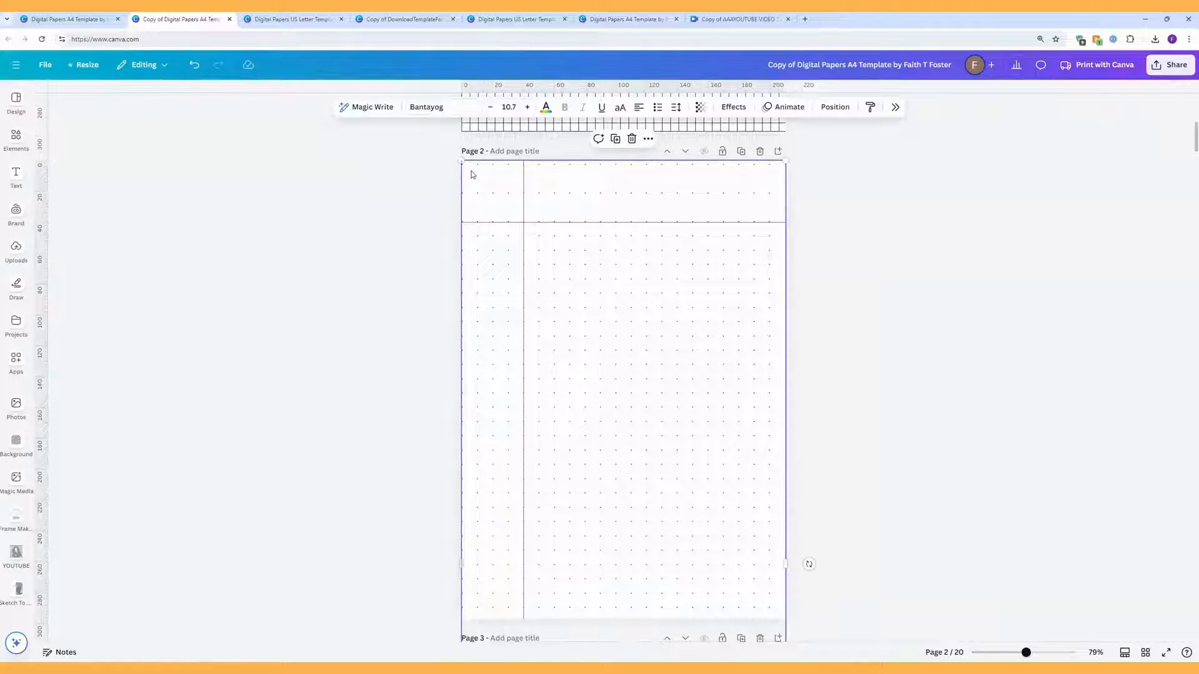
left_click_drag(781, 198, 464, 179)
left_click(778, 214)
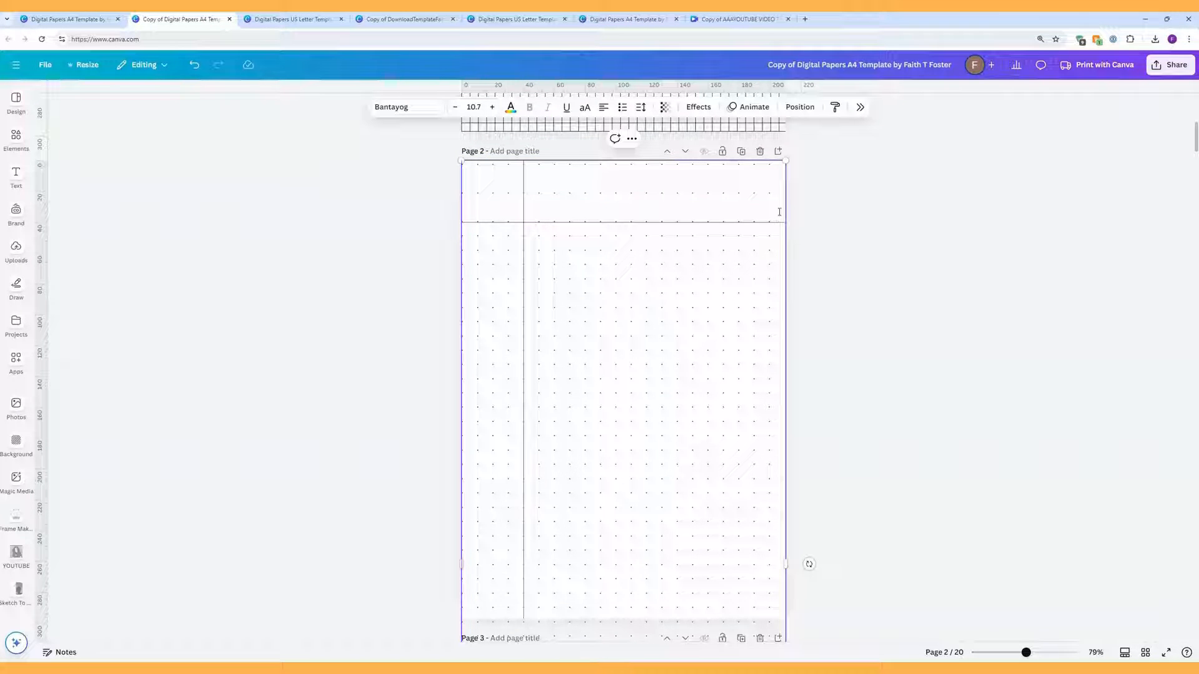
left_click_drag(774, 219, 474, 159)
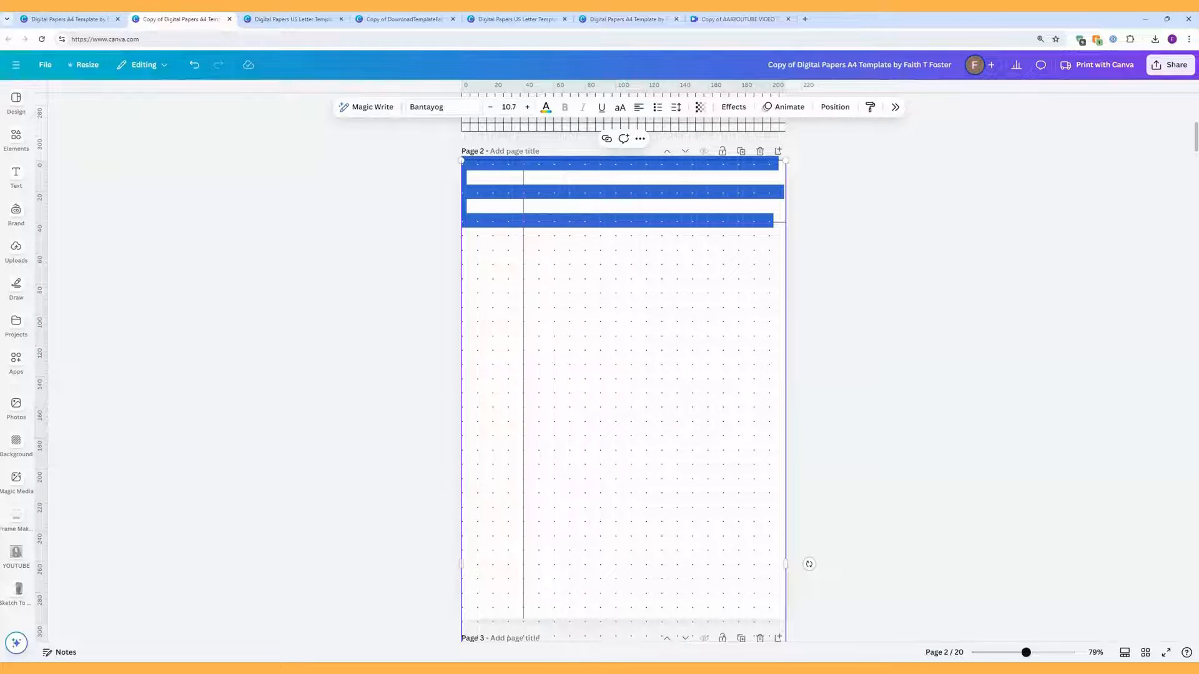
right_click(486, 167)
left_click(517, 211)
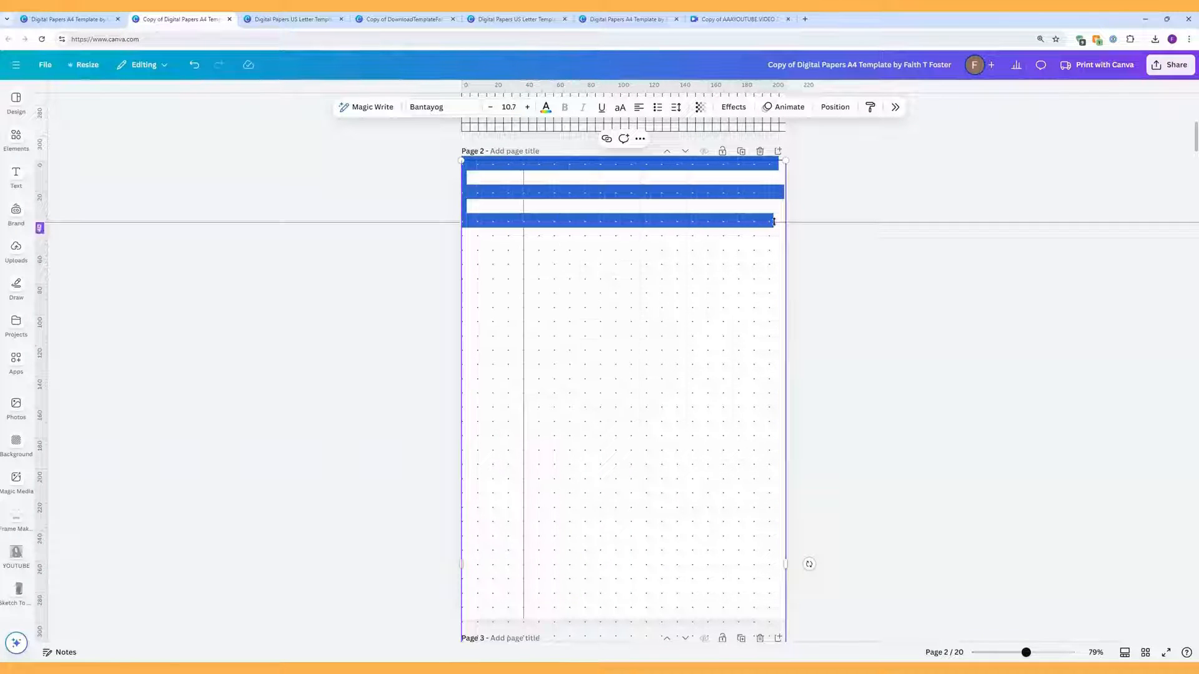
Step: Paste the copied dot rows onto two new blank lines in the grid
left_click(795, 226)
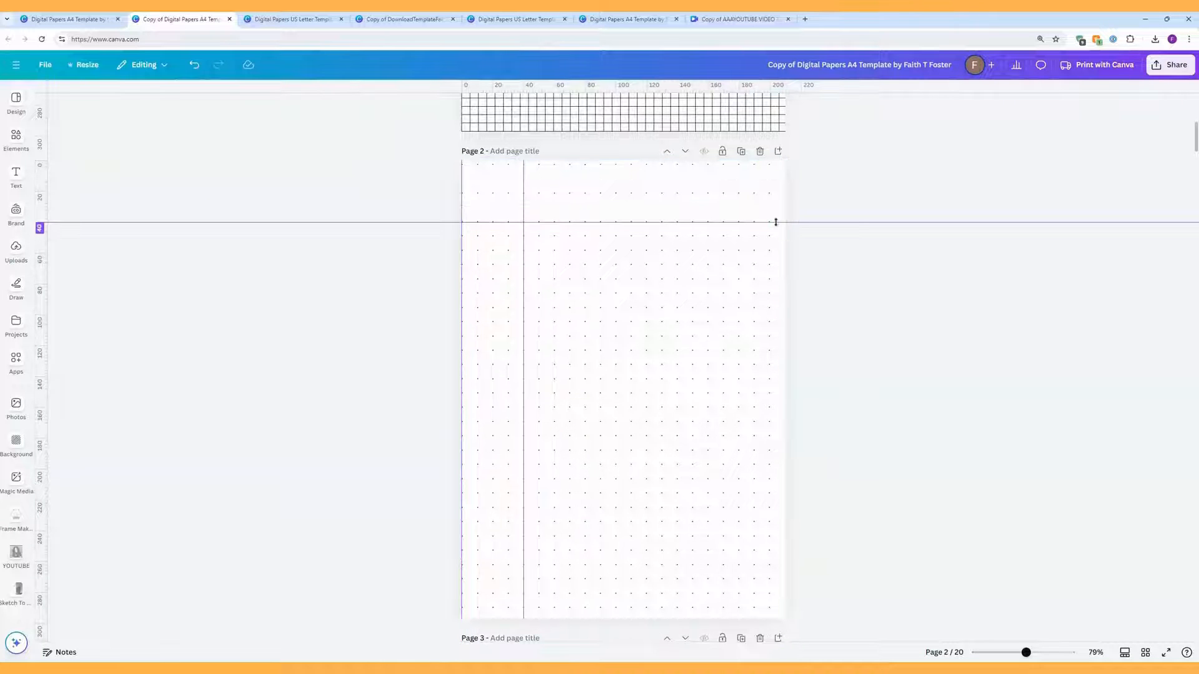
left_click(777, 222)
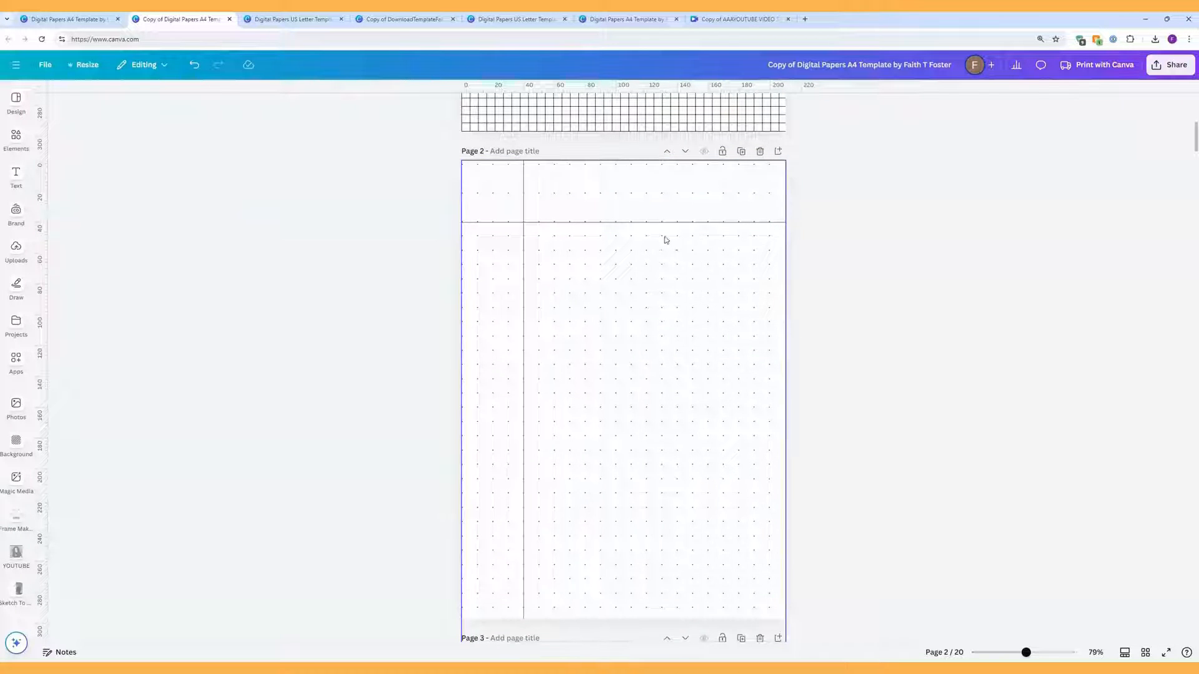
left_click(774, 222)
left_click(775, 217)
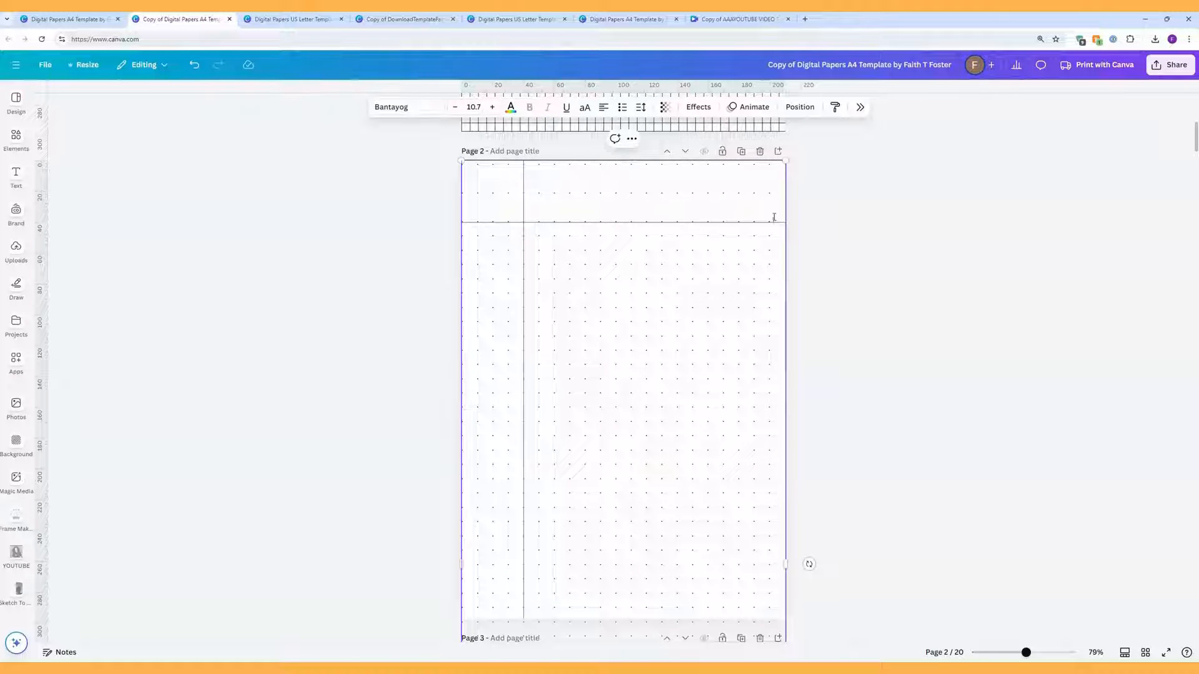
key("Return")
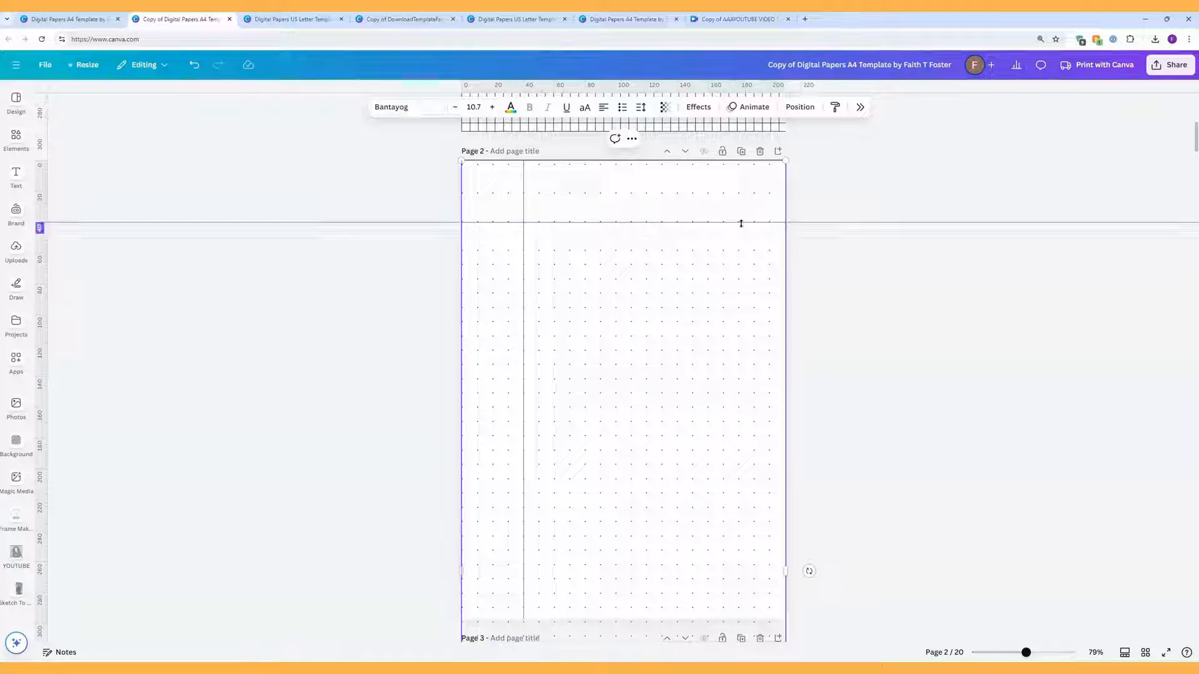
right_click(600, 240)
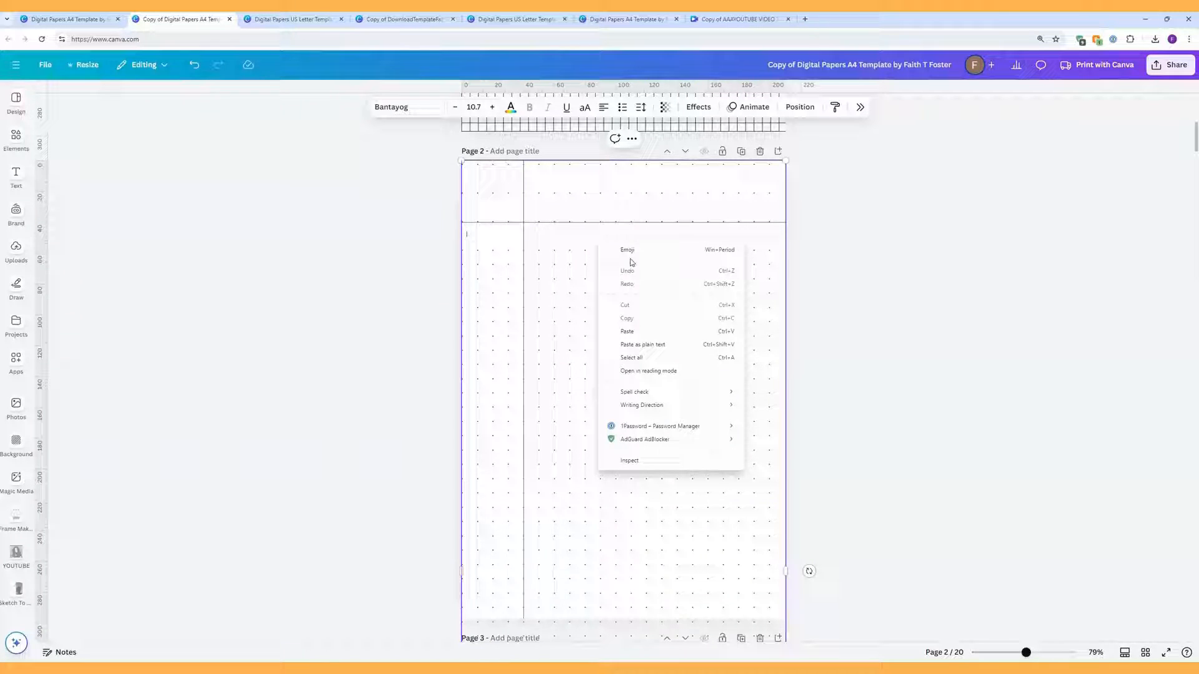
left_click(663, 342)
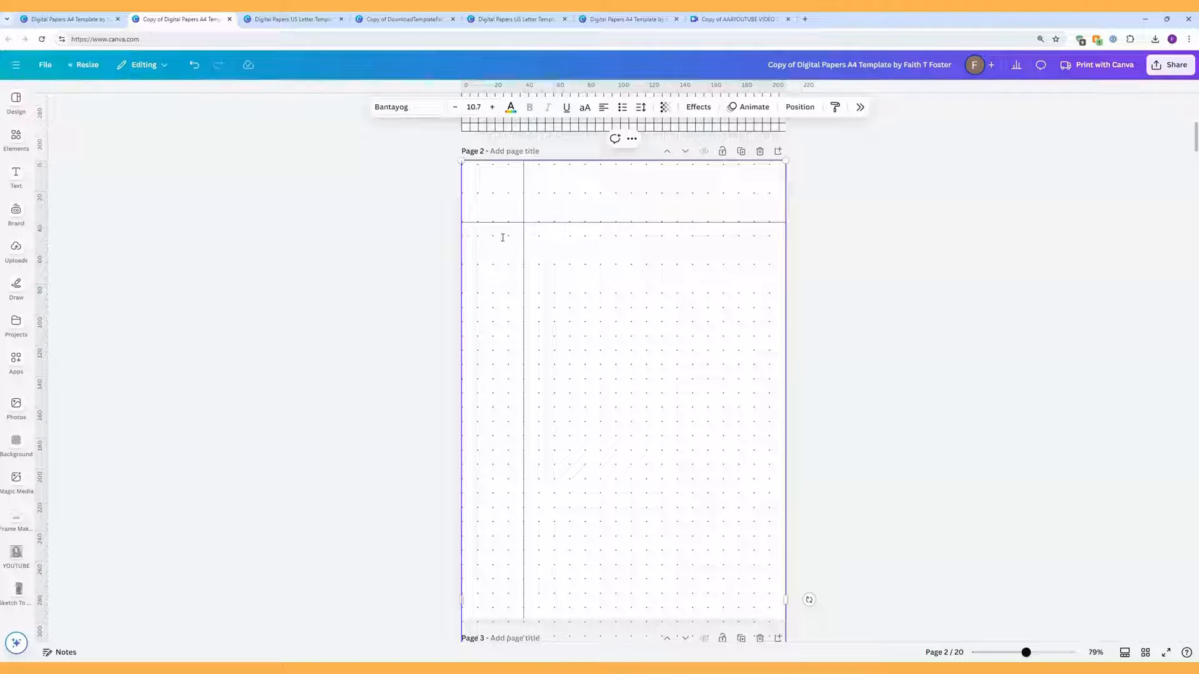
key("Return")
key("Return")
right_click(476, 301)
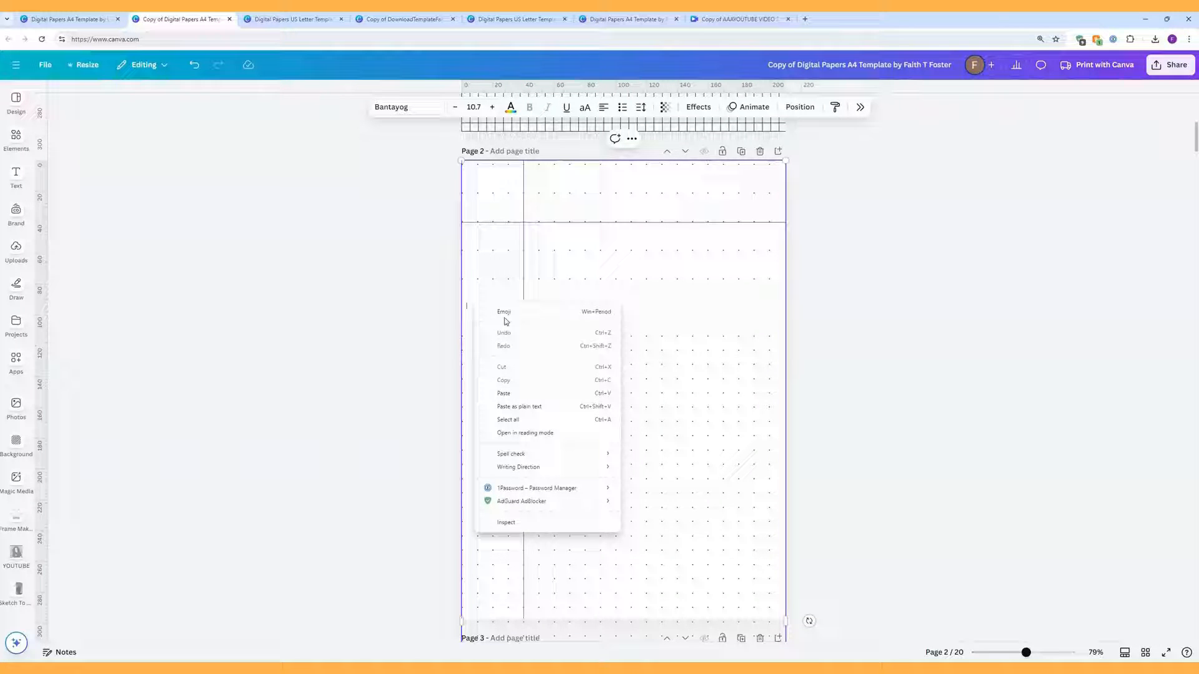
left_click(557, 406)
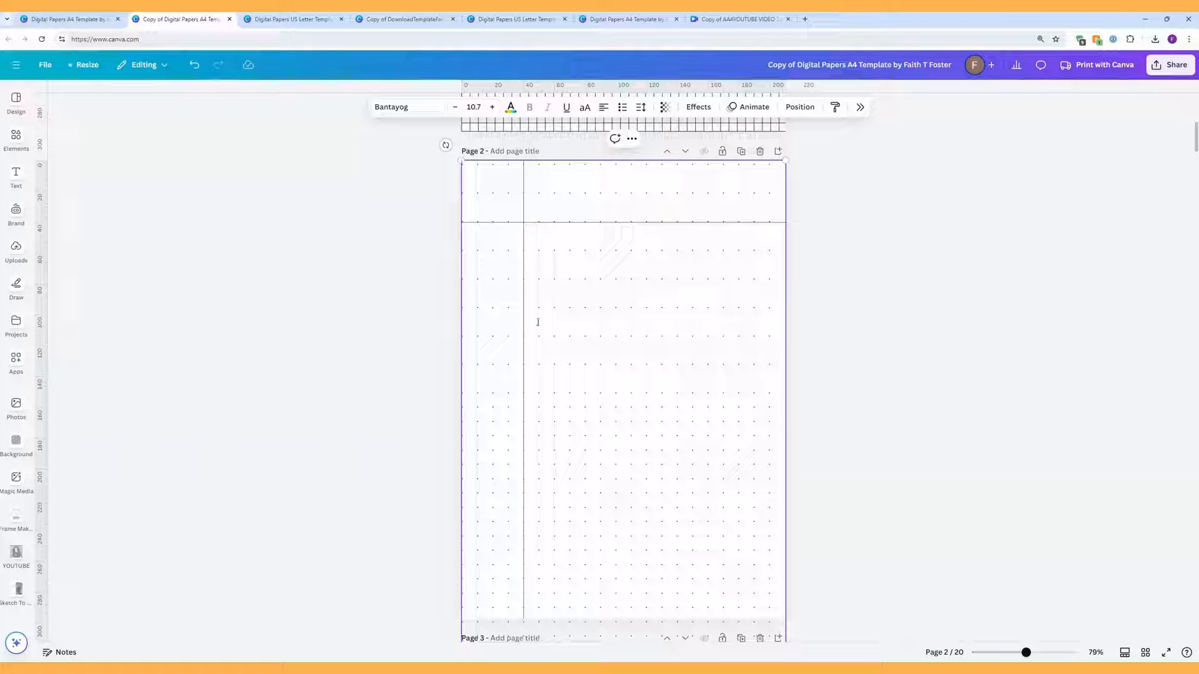
Step: Copy seven dot rows and paste them as plain text further down the page
left_click_drag(771, 372, 473, 165)
right_click(475, 167)
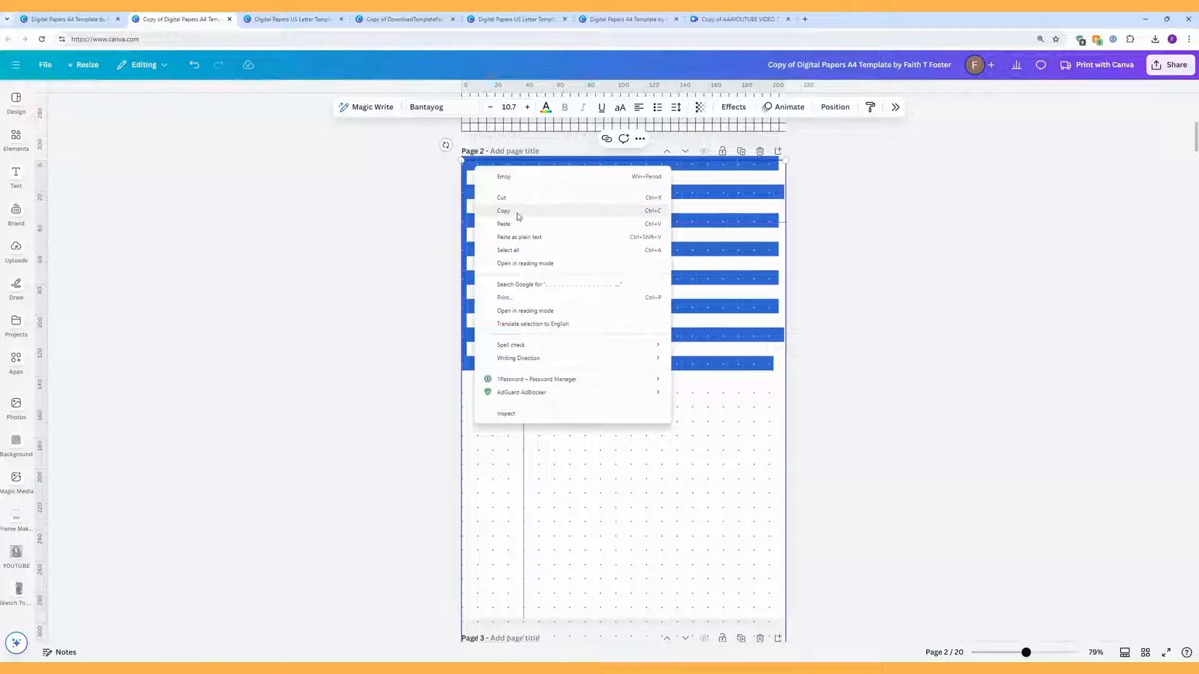
left_click(517, 216)
left_click(485, 380)
right_click(485, 383)
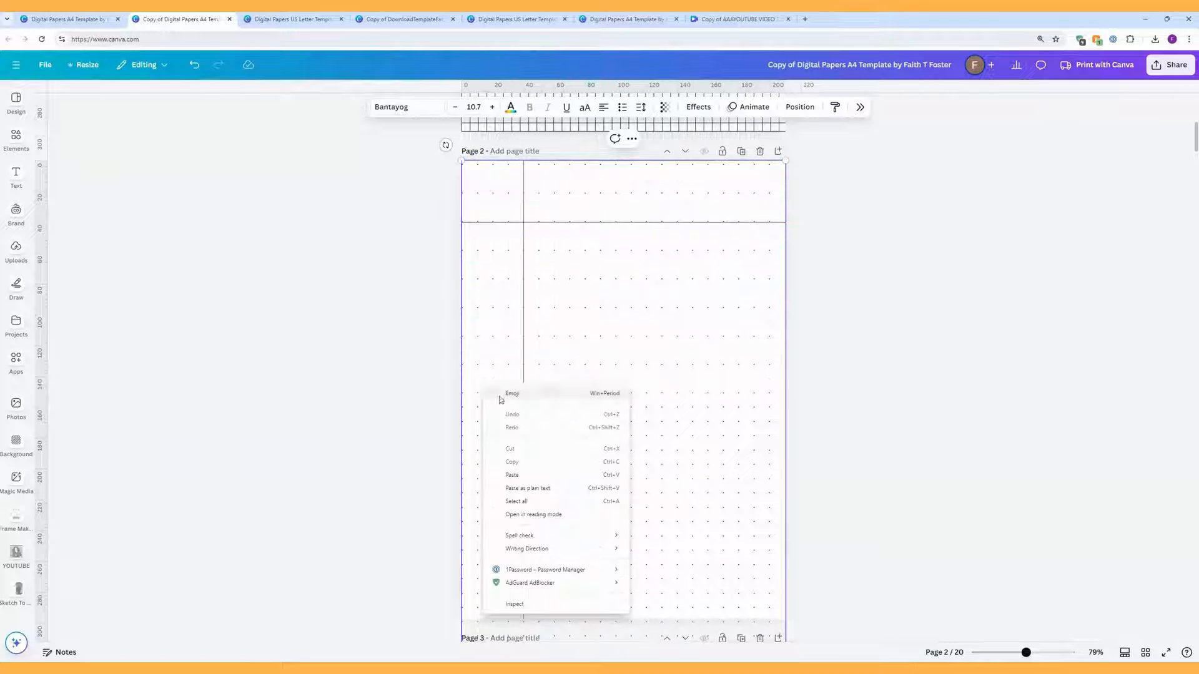
left_click(532, 487)
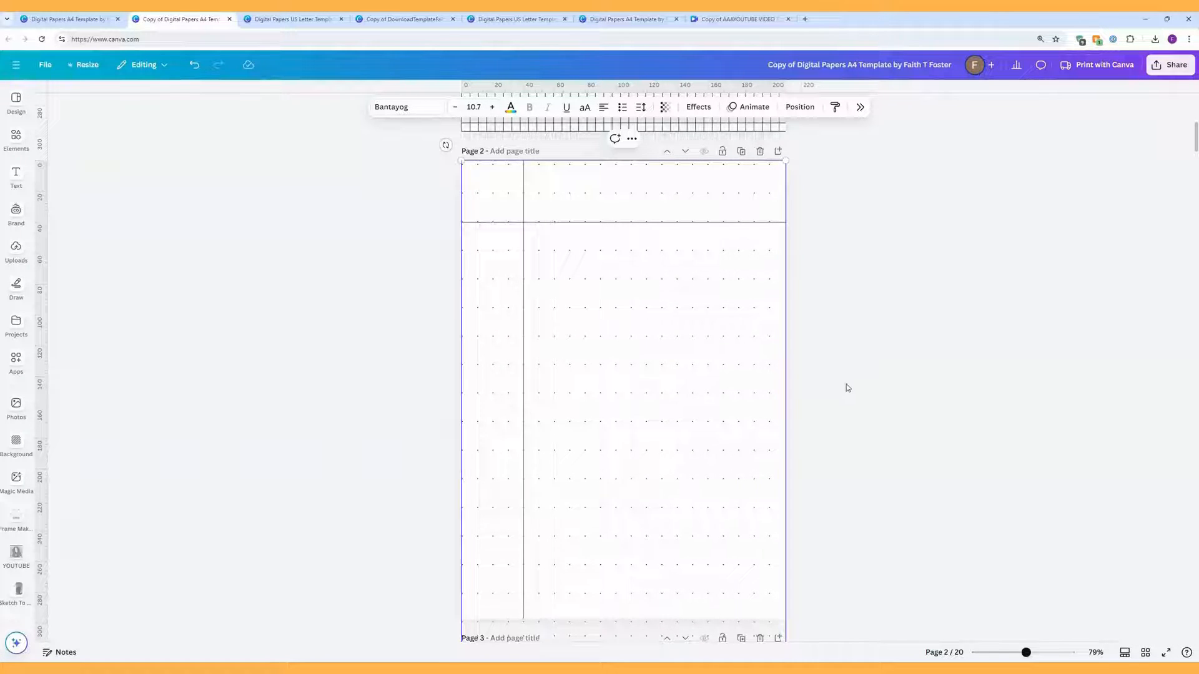
Step: Lower the top dot text's line spacing from 2.5 to about 2.04
scroll(846, 388, "down", 2)
scroll(845, 388, "up", 1)
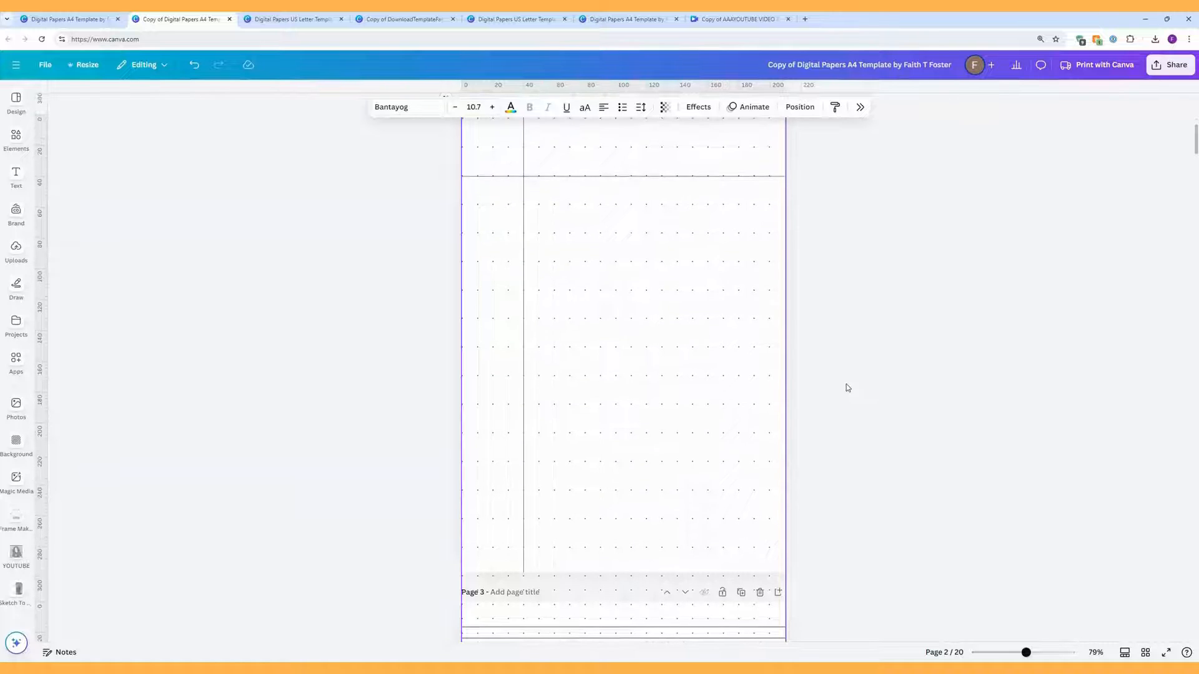
scroll(847, 388, "up", 2)
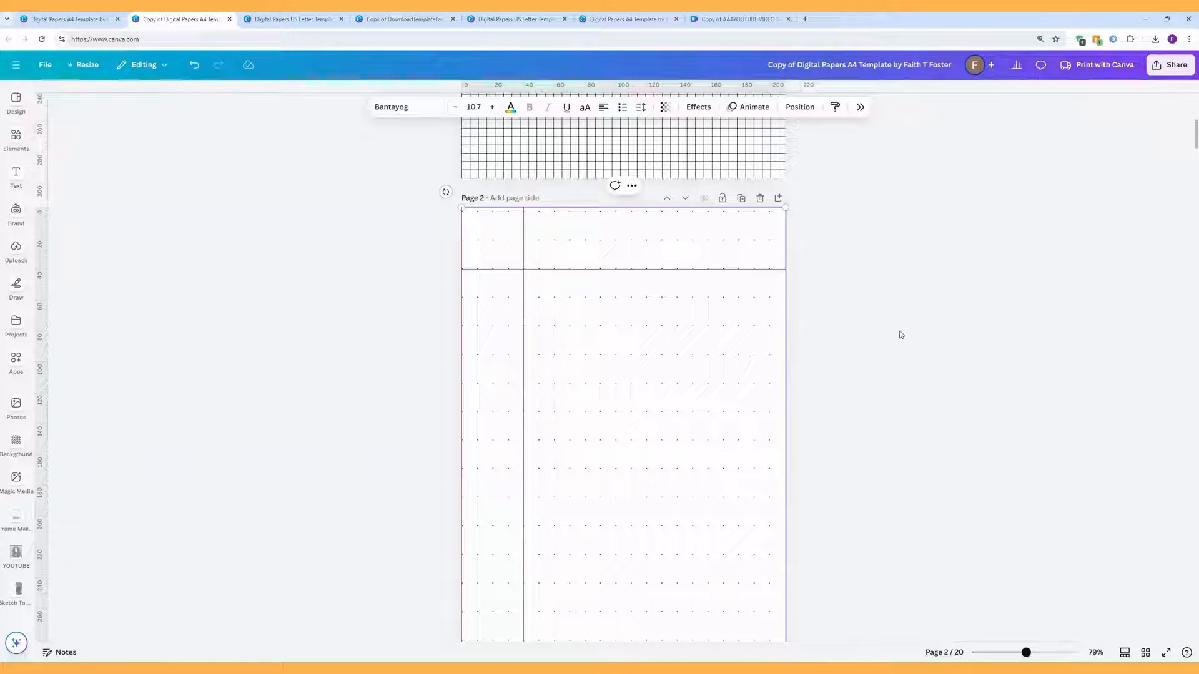
left_click(797, 275)
left_click(738, 244)
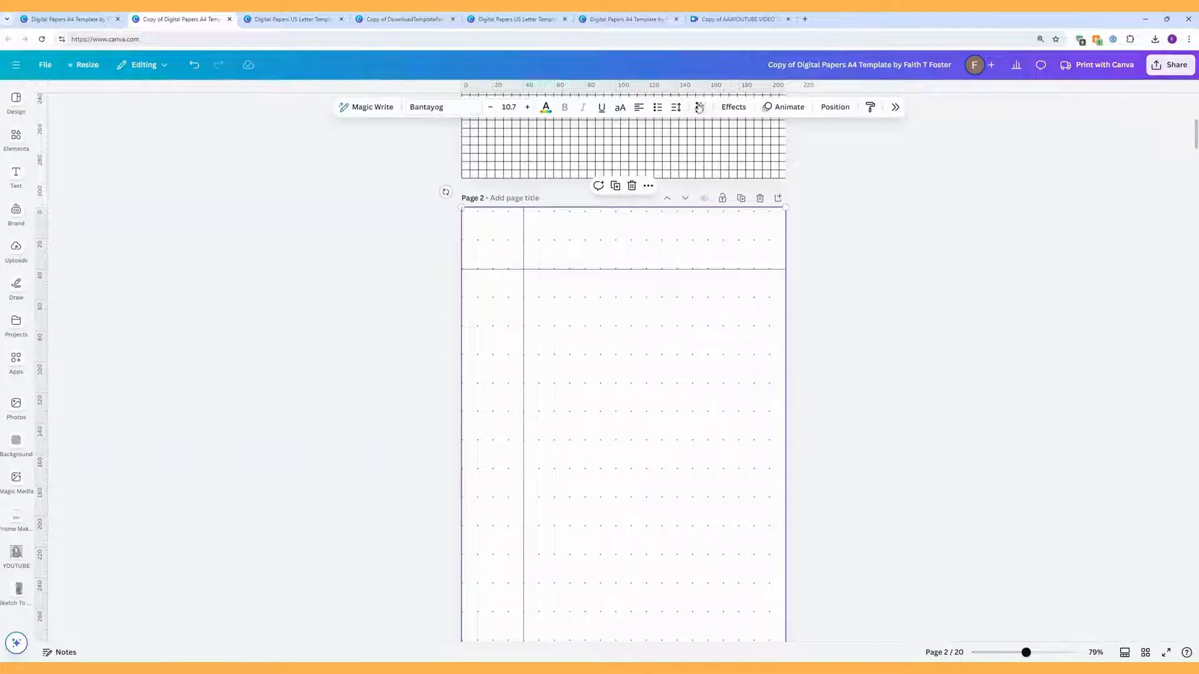
left_click(676, 107)
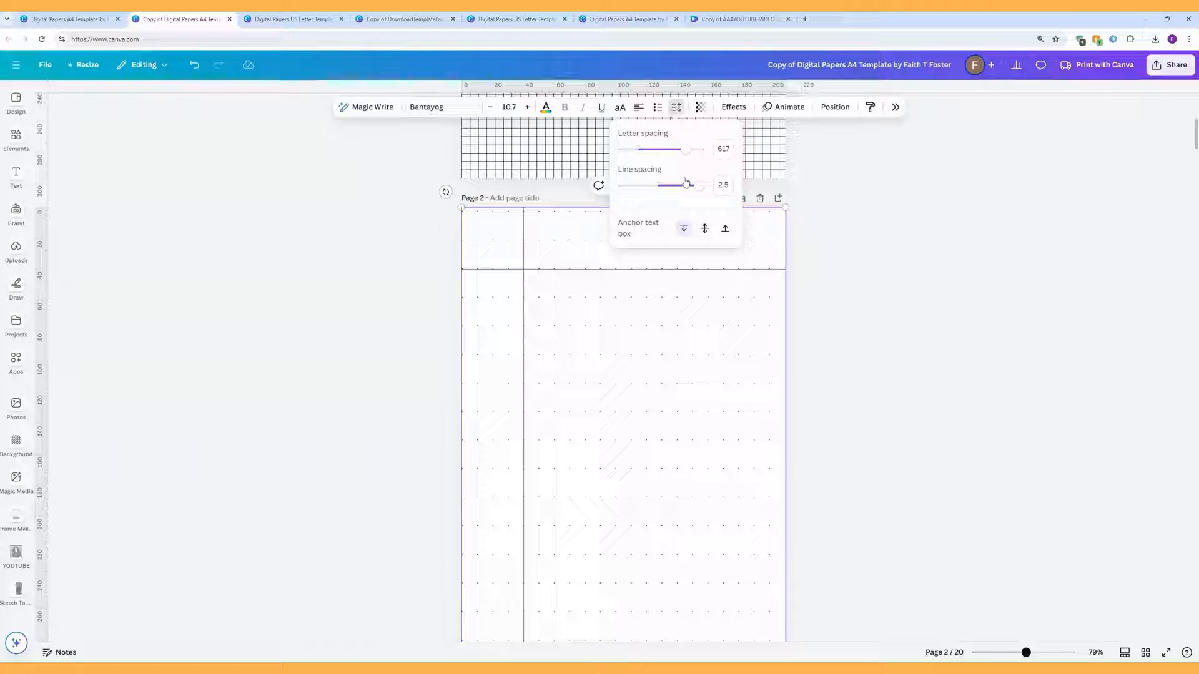
left_click_drag(698, 193, 672, 196)
left_click(838, 342)
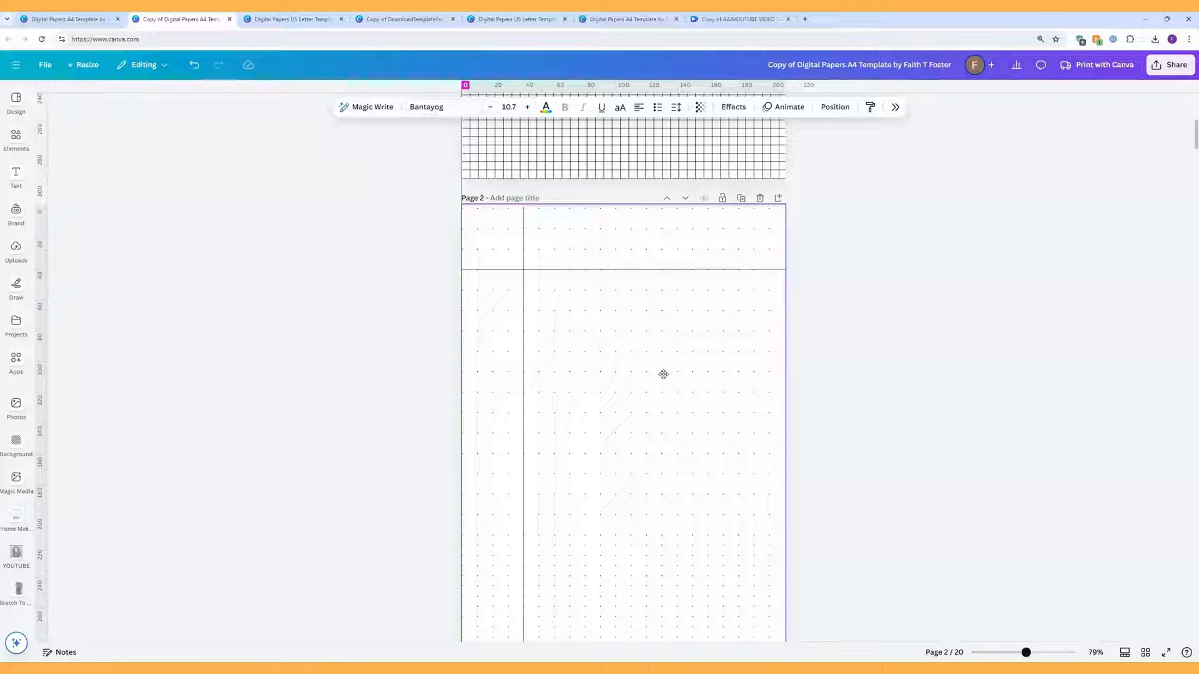
Step: Reduce the full-page dot text's line spacing from 1.75 to about 1.56 and nudge the layer slightly
left_click(663, 374)
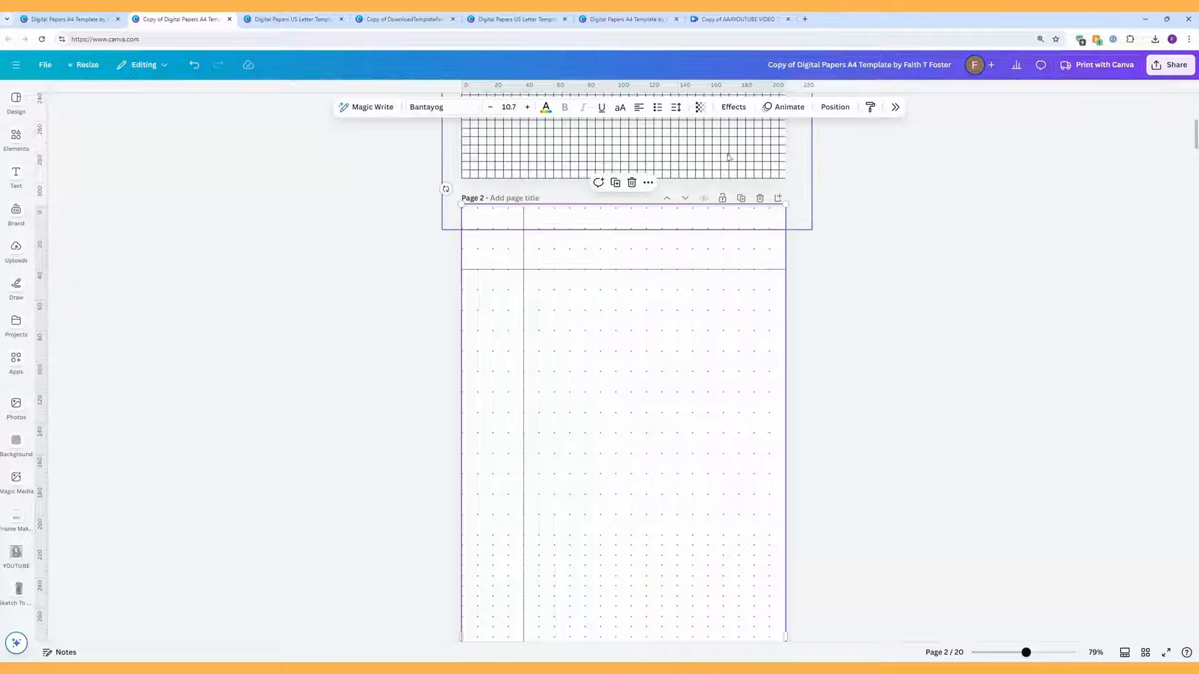
left_click(677, 109)
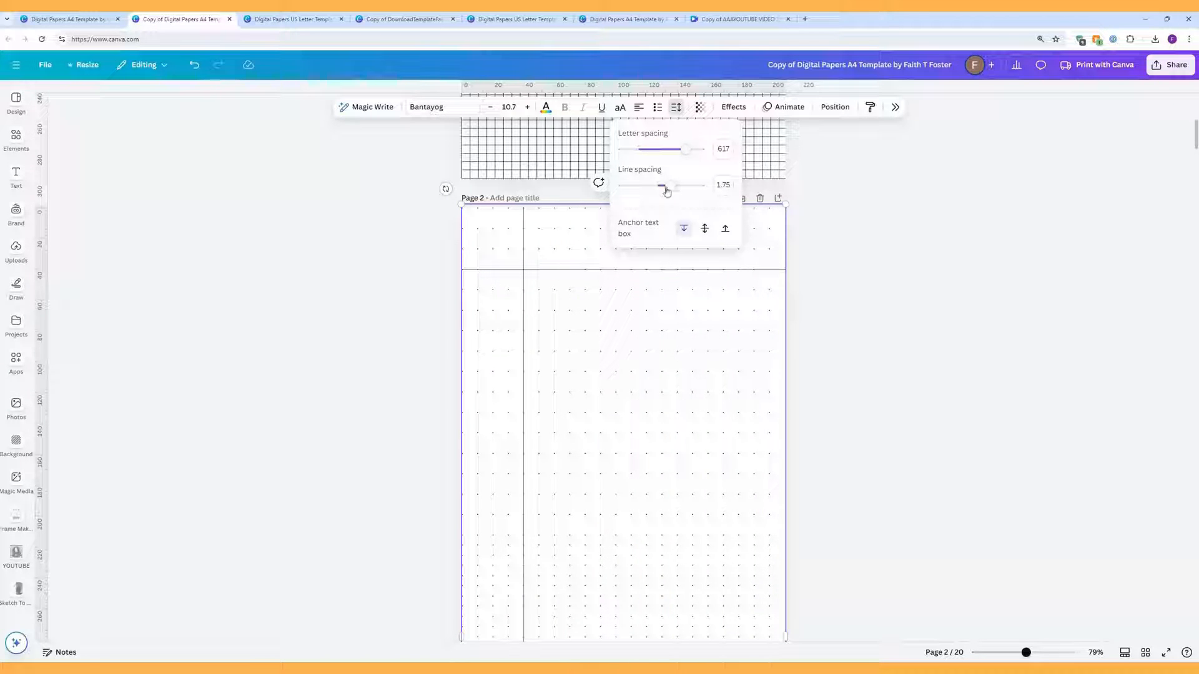
left_click_drag(667, 191, 656, 190)
left_click(883, 288)
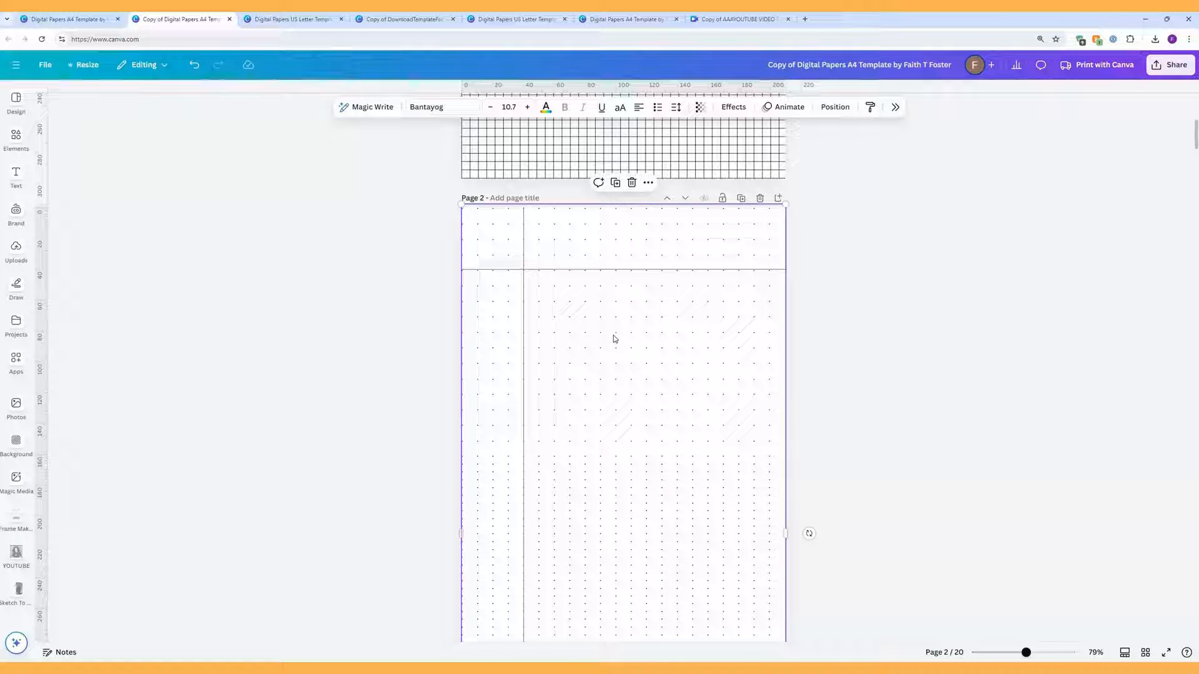
left_click_drag(615, 339, 613, 334)
left_click(853, 314)
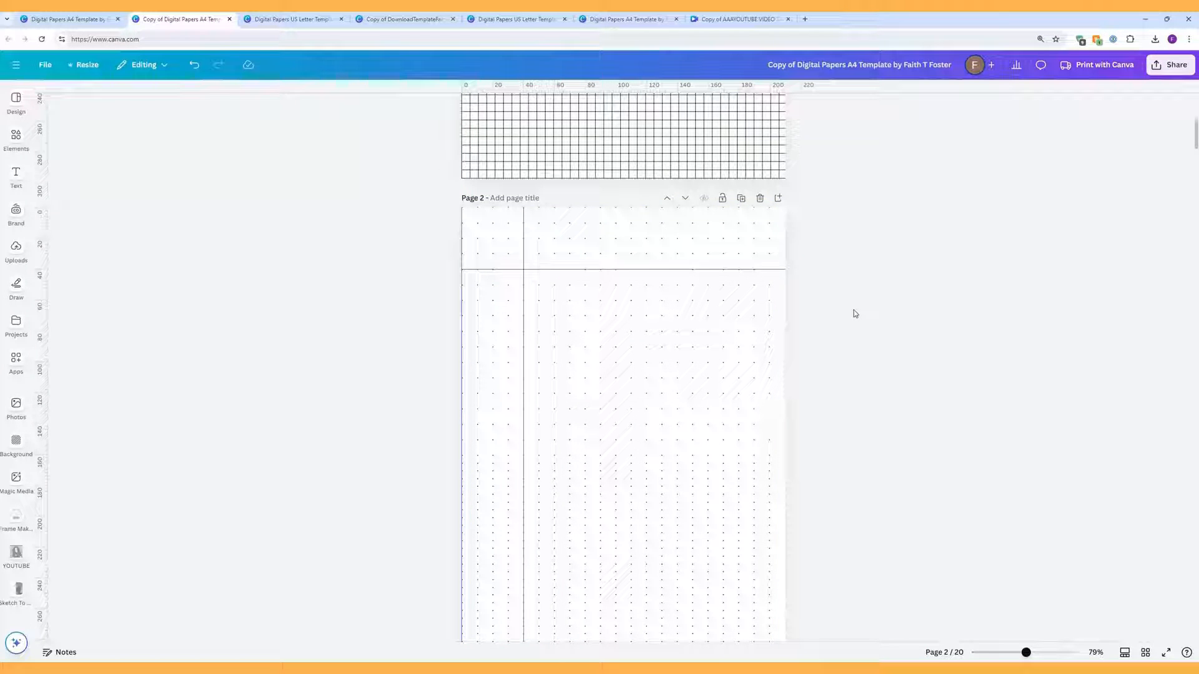
Step: Delete two blocks of overflowing dot rows, then highlight the remaining rows
scroll(853, 312, "down", 3)
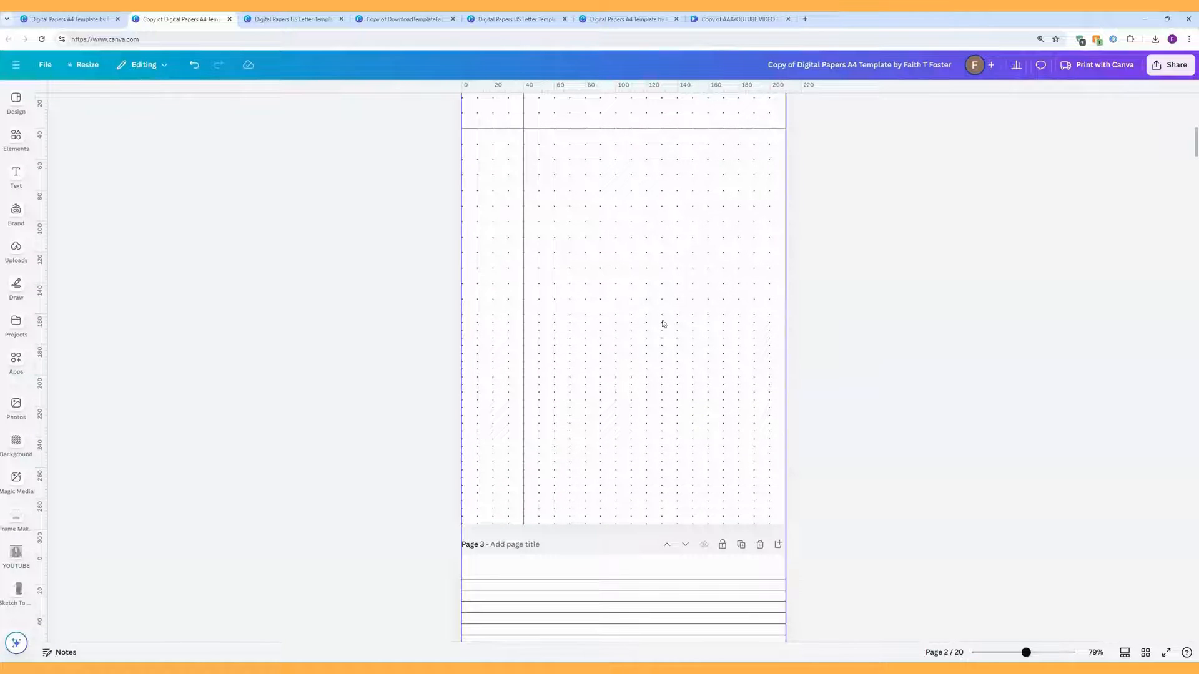
left_click(475, 334)
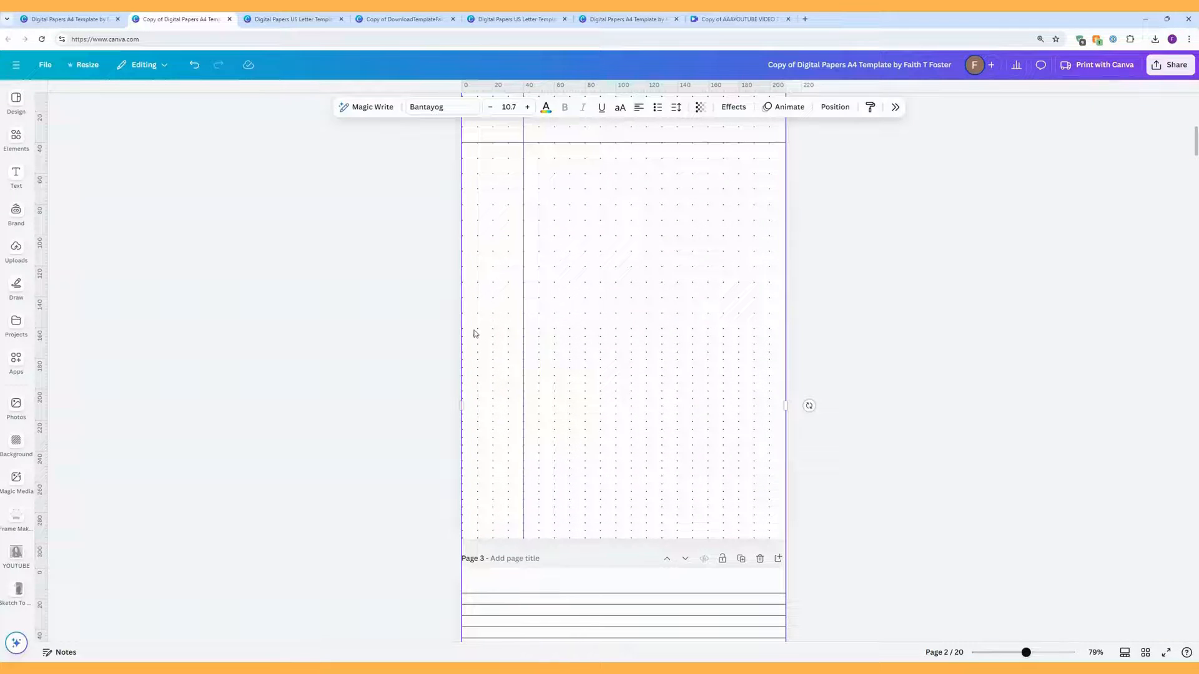
double_click(473, 334)
left_click_drag(474, 331, 771, 573)
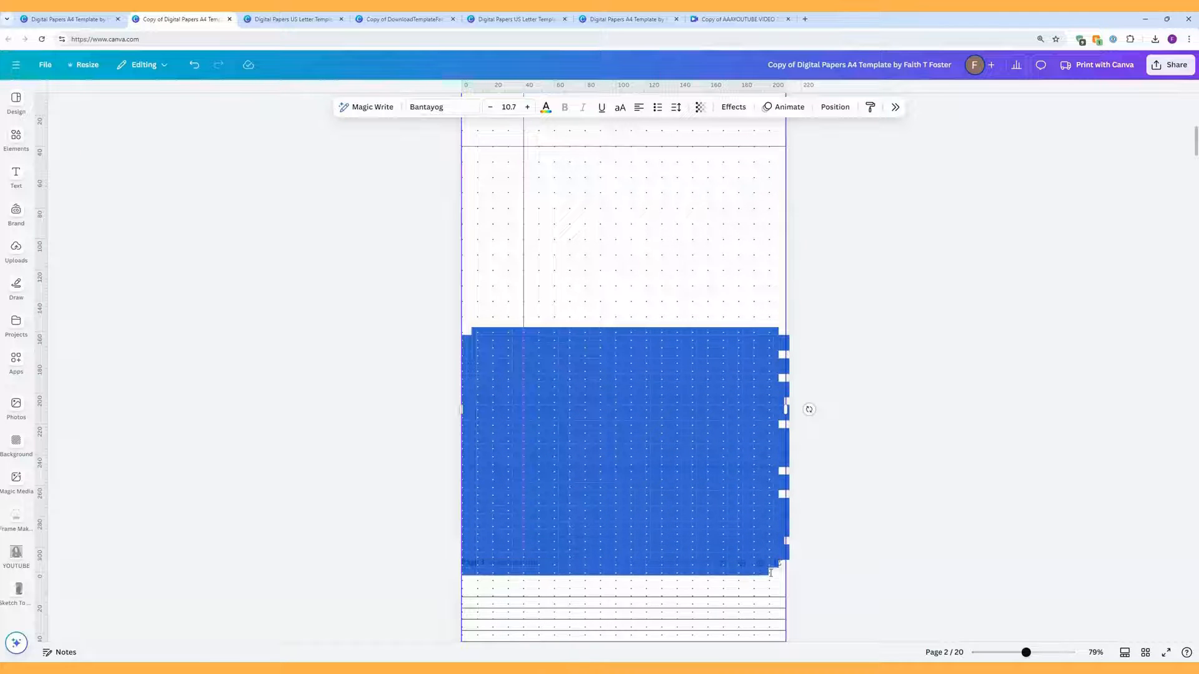
key("Delete")
left_click_drag(469, 332, 764, 475)
key("Delete")
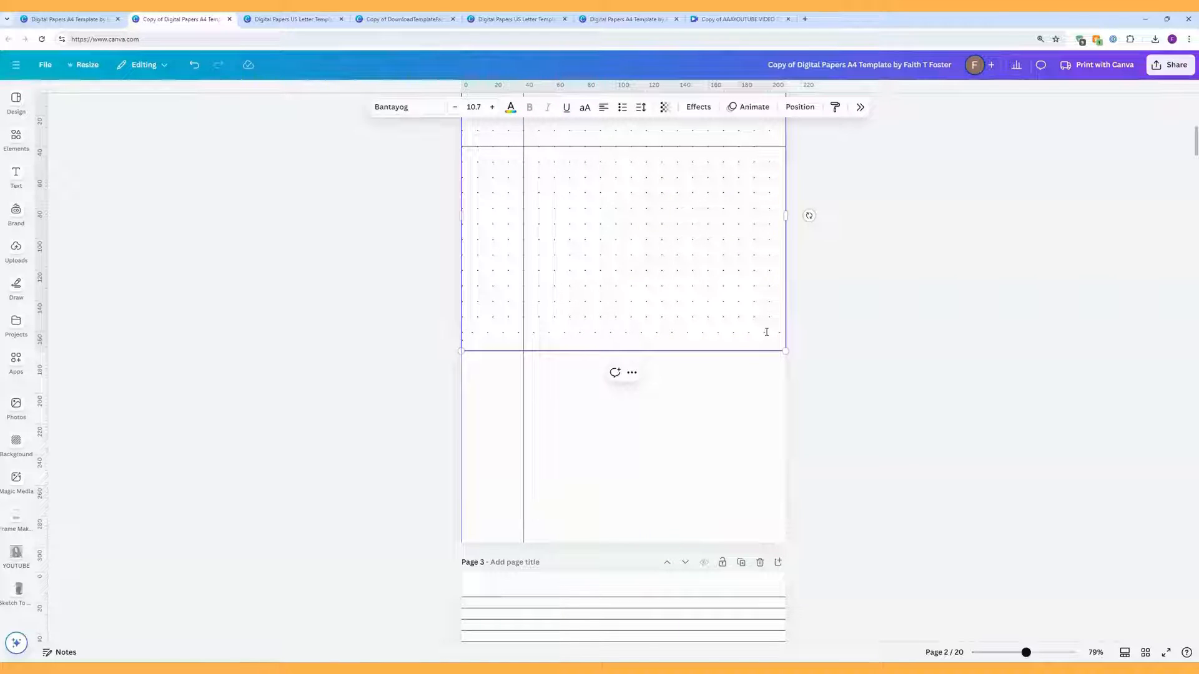
left_click_drag(781, 328, 462, 180)
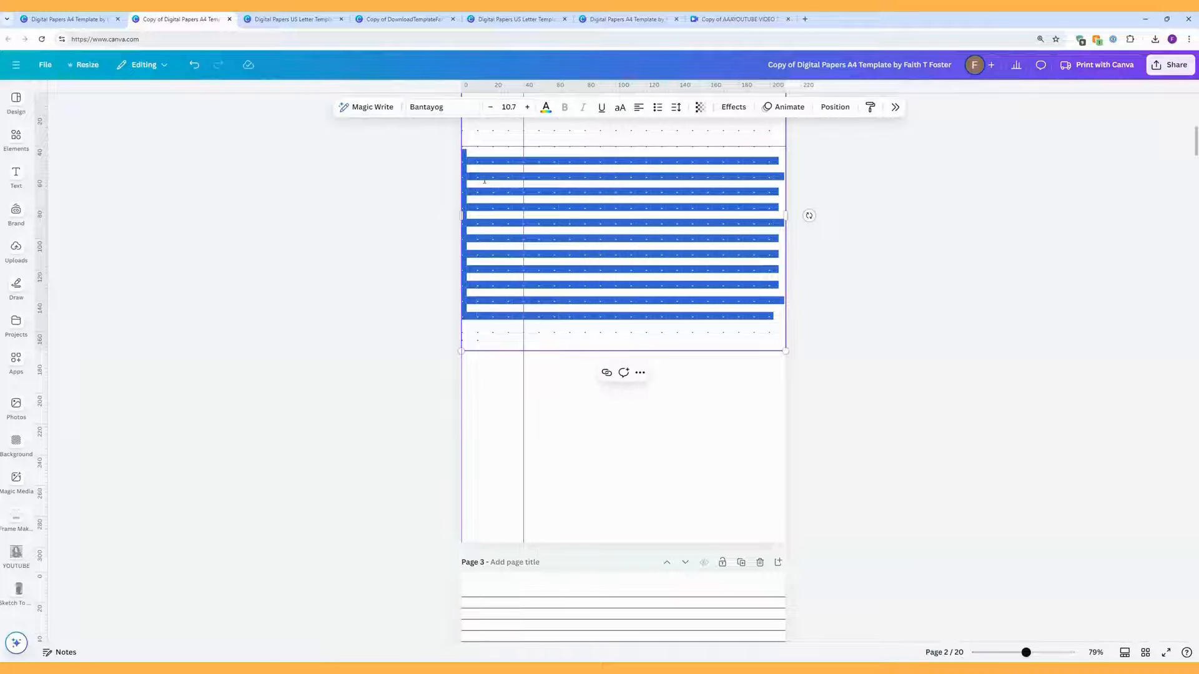
Step: Copy the remaining dot rows and paste them below the last row, trimming extras, until they reach the page bottom
right_click(484, 175)
left_click(528, 225)
left_click(474, 331)
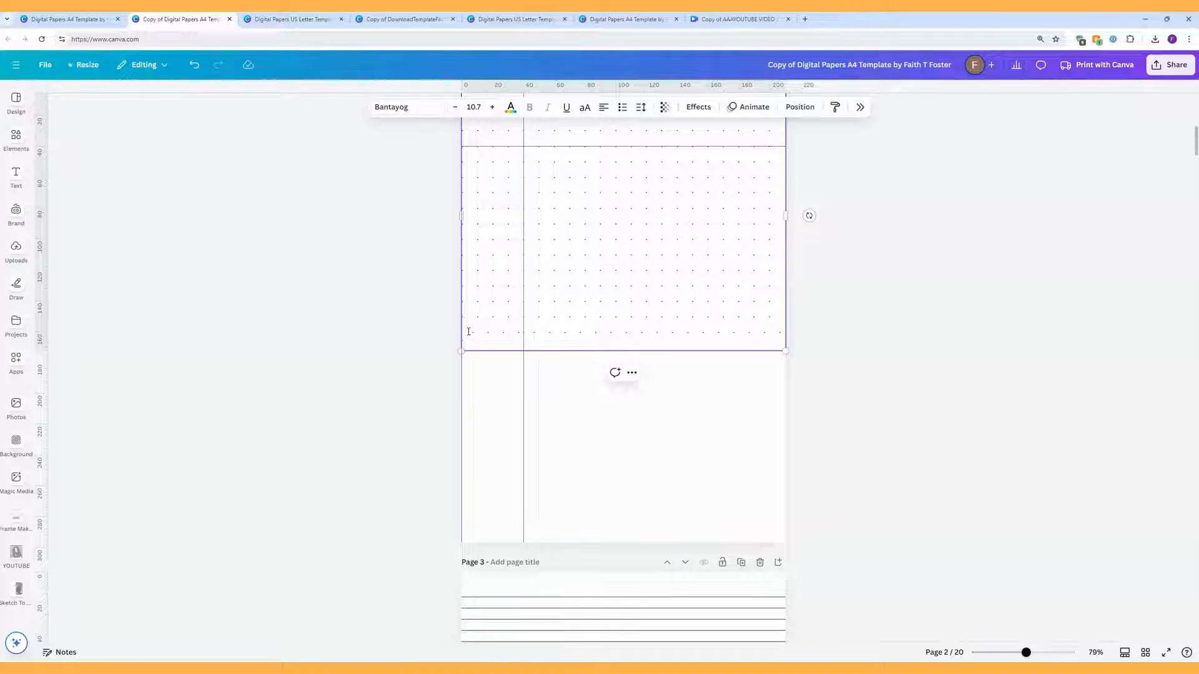
right_click(469, 332)
left_click(500, 425)
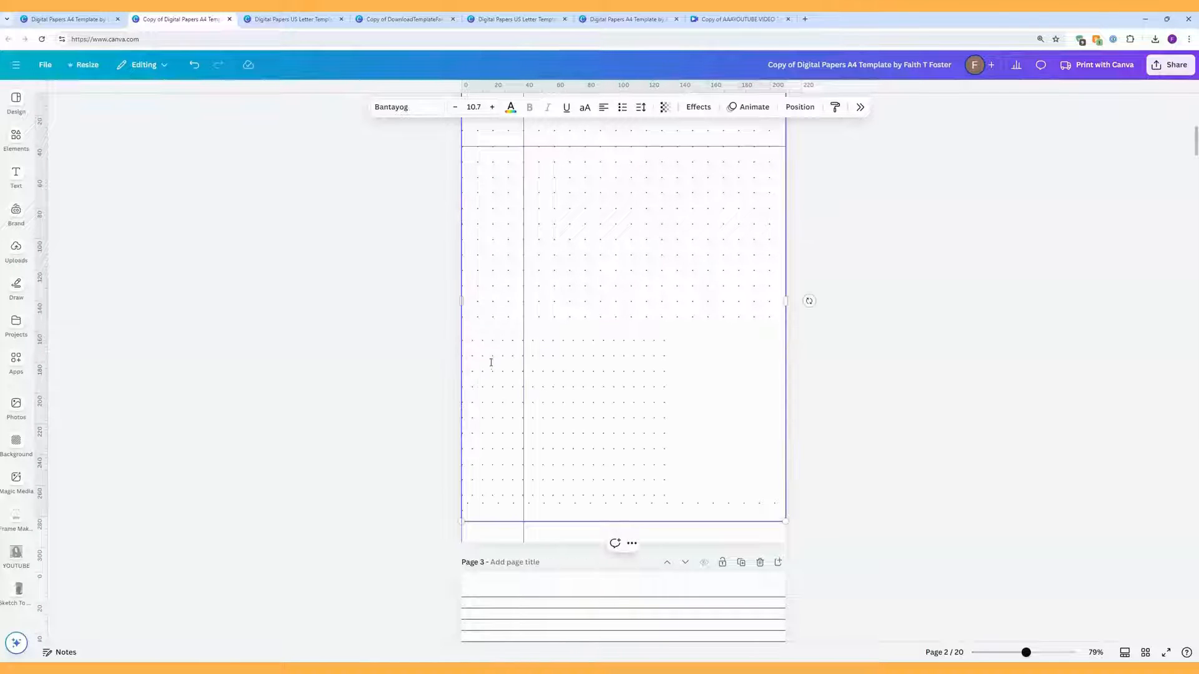
left_click_drag(468, 329, 541, 512)
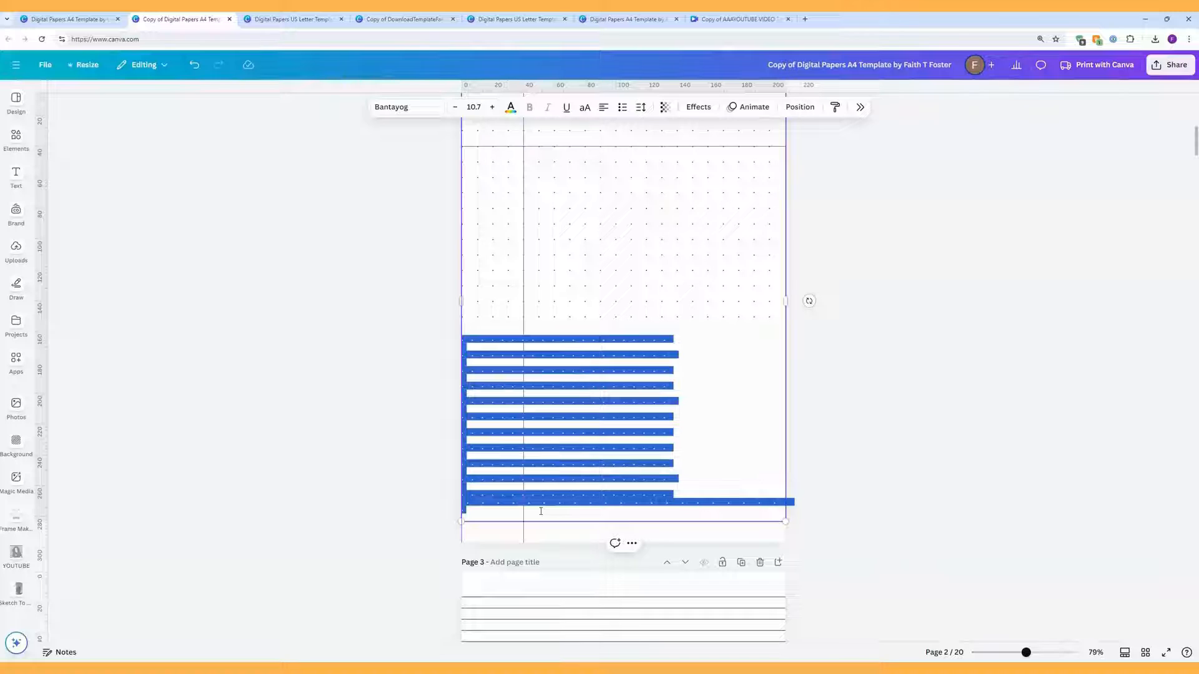
right_click(468, 338)
left_click(500, 409)
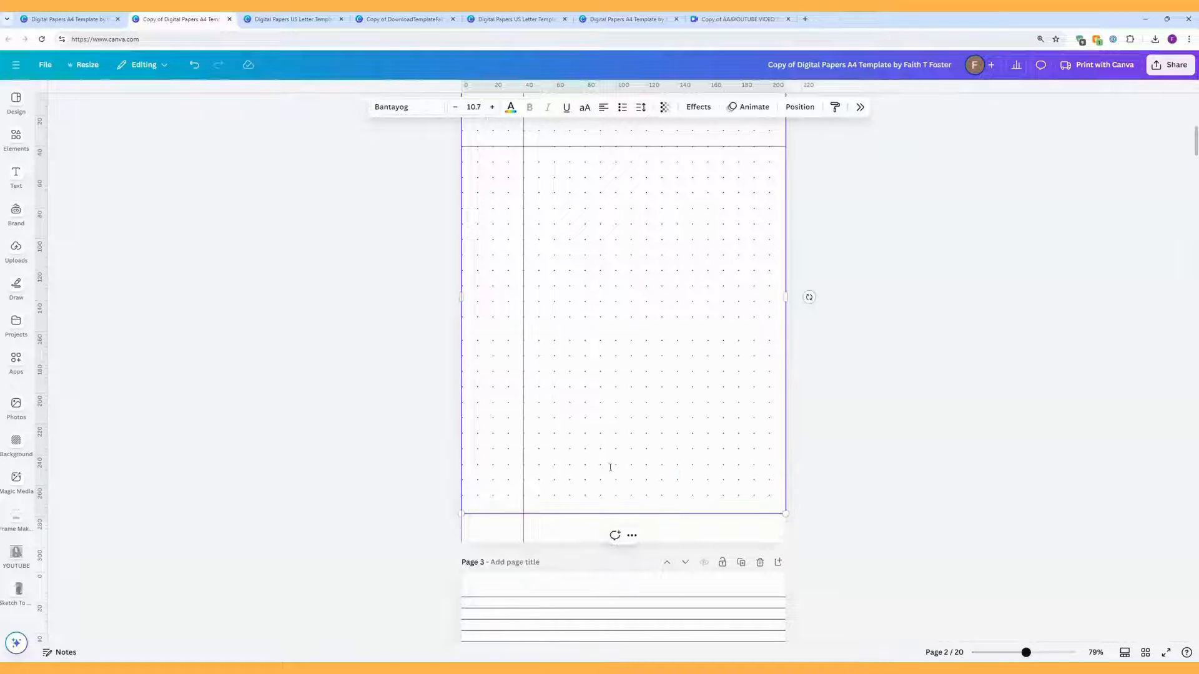
right_click(468, 496)
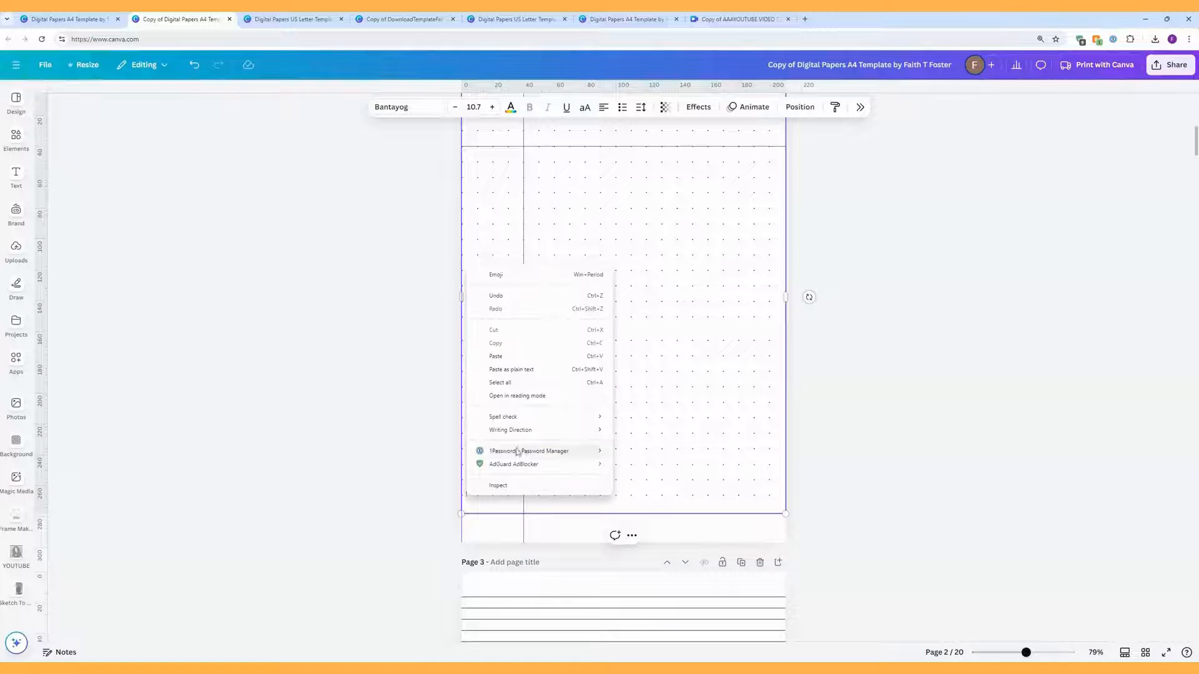
left_click(530, 372)
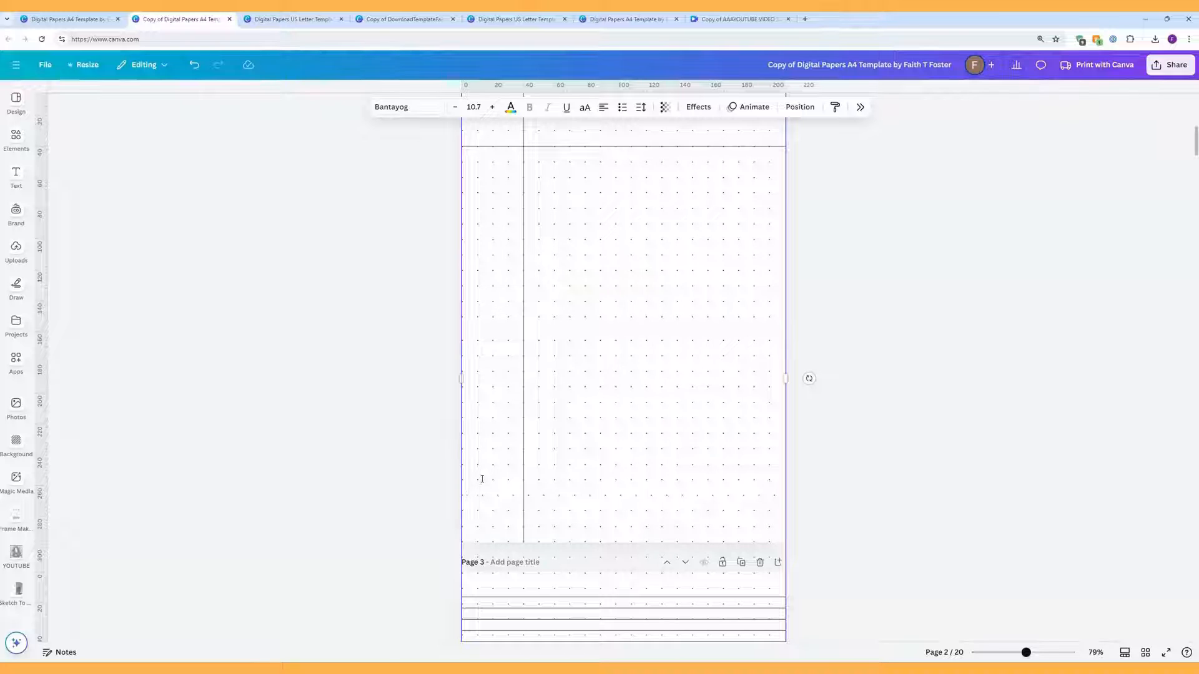
Step: Nudge page 2's dot grid a few pixels right and check it against page 3
scroll(848, 495, "down", 4)
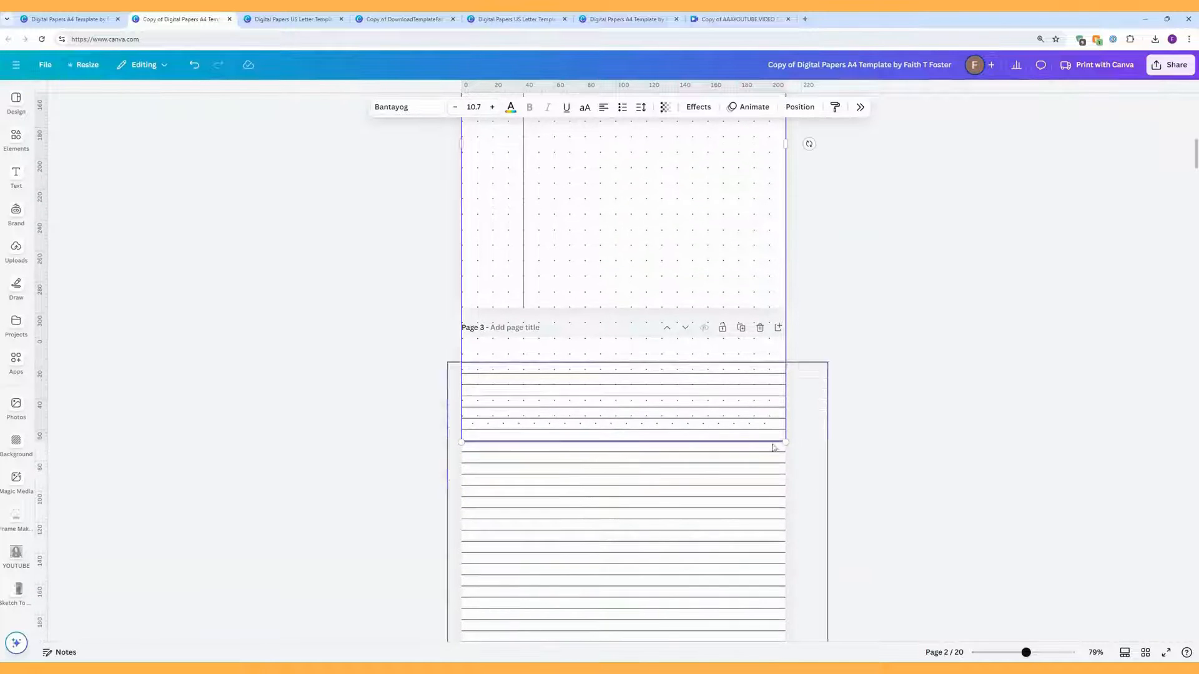
scroll(862, 425, "up", 6)
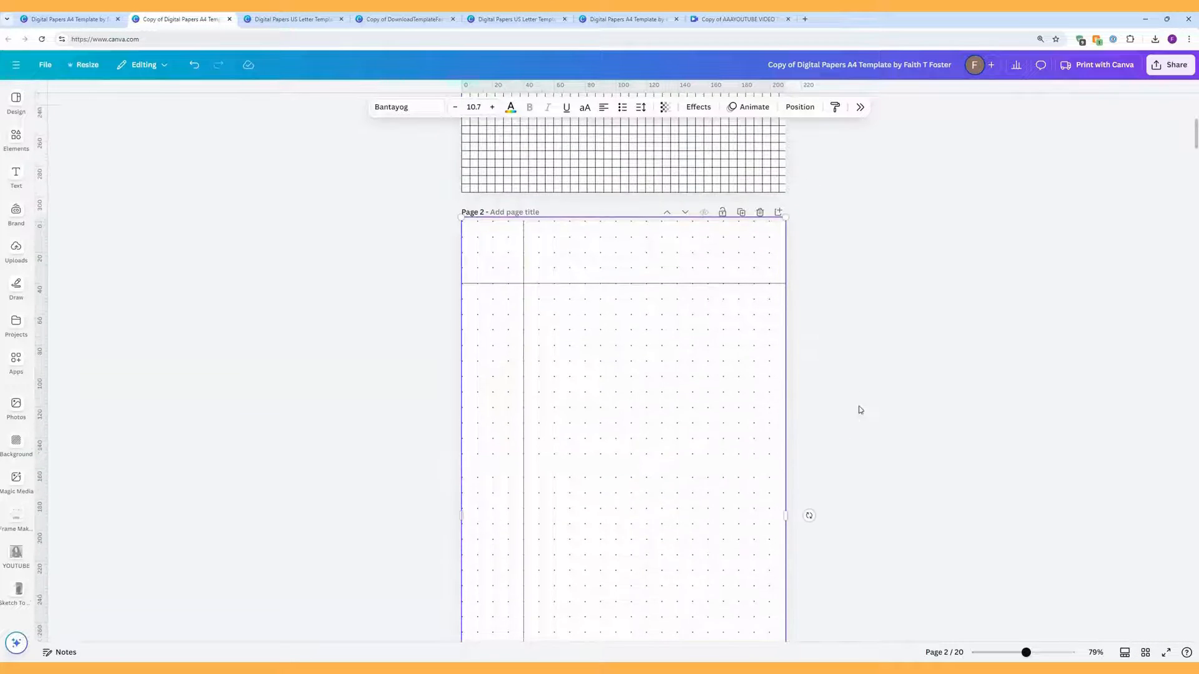
left_click(856, 400)
scroll(856, 401, "down", 2)
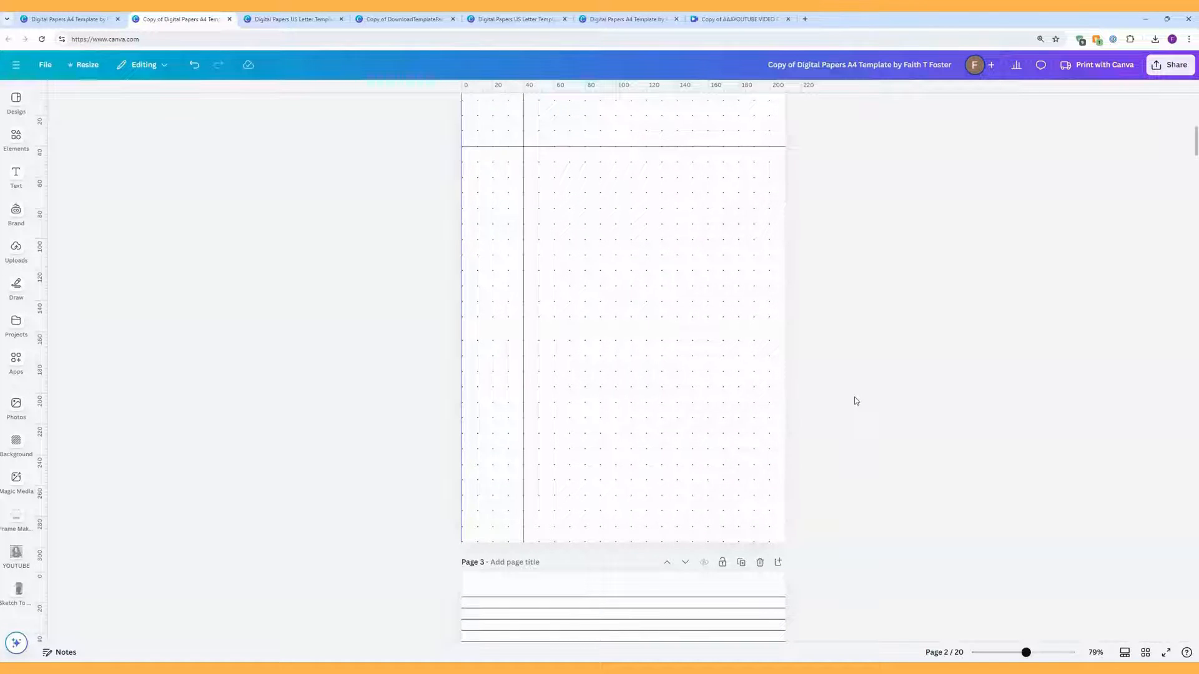
scroll(856, 401, "up", 2)
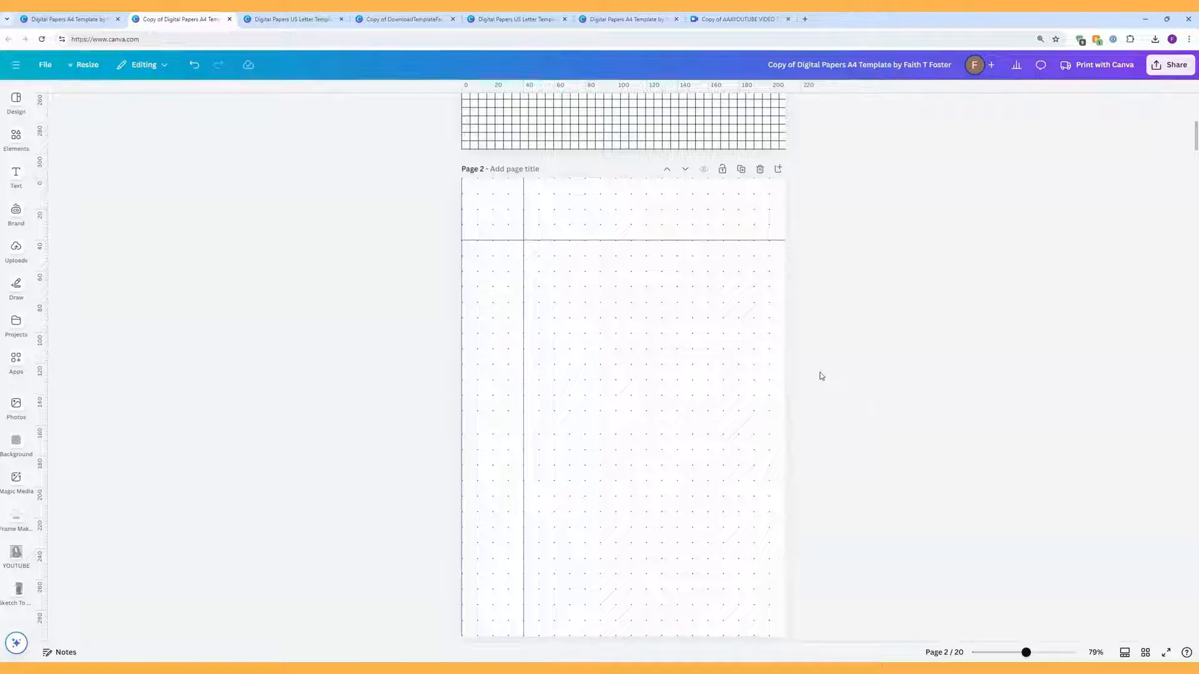
left_click(693, 346)
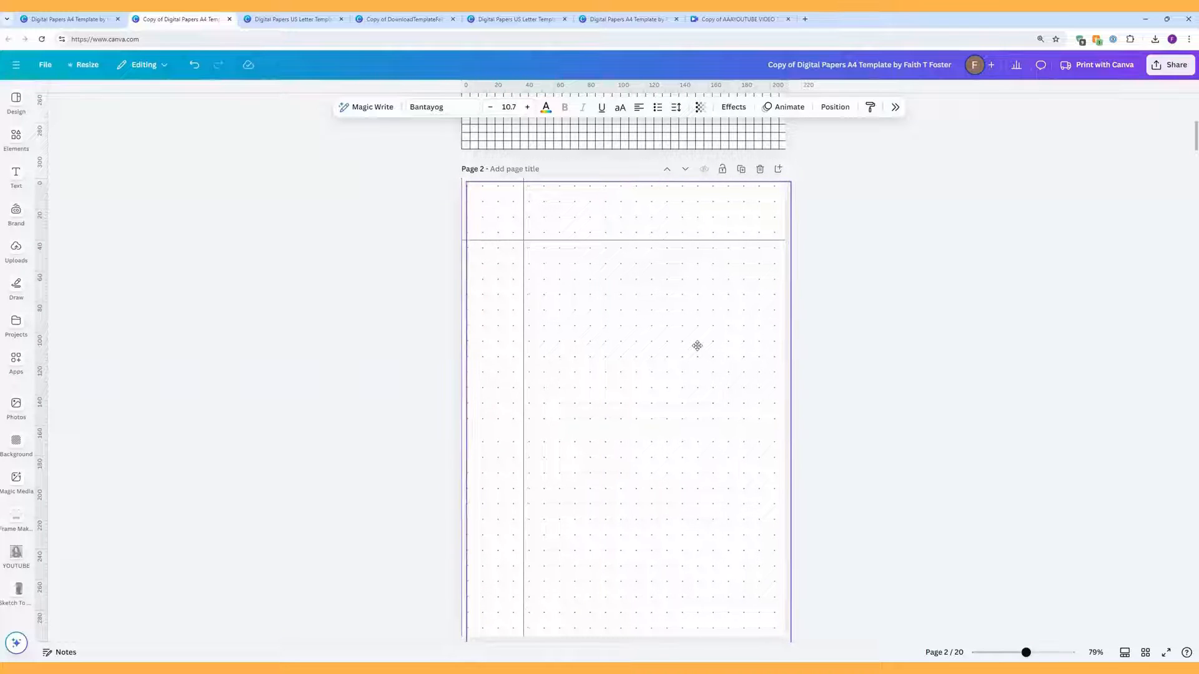
left_click_drag(697, 345, 699, 346)
left_click(858, 366)
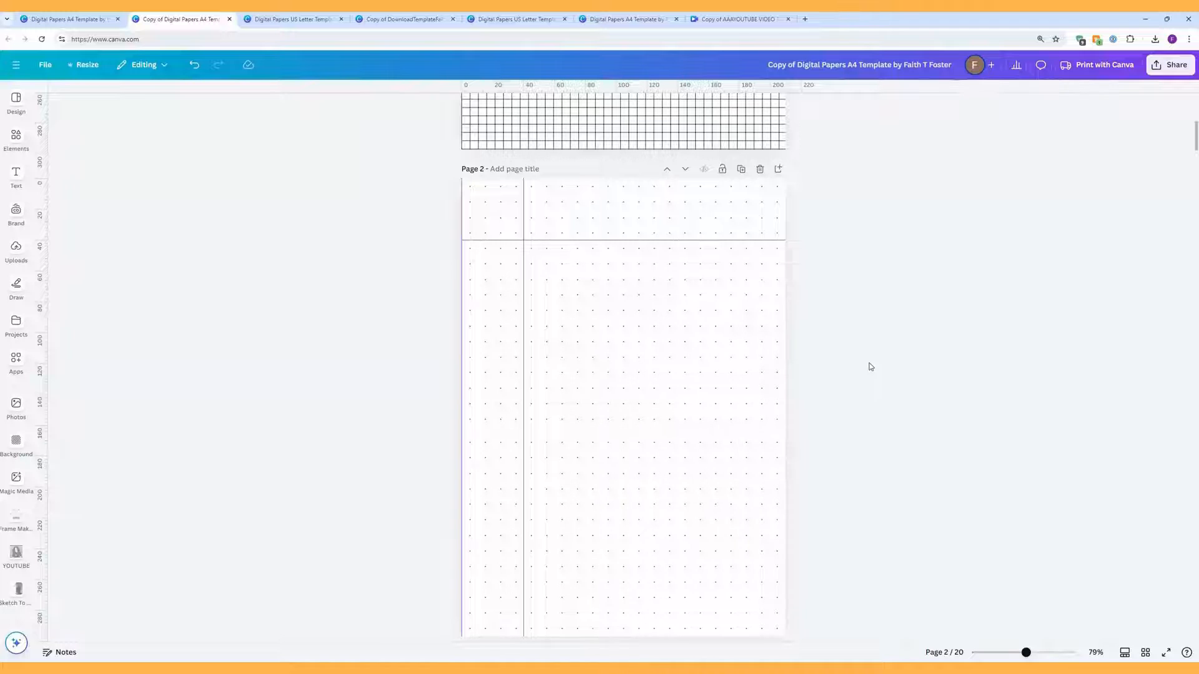
scroll(871, 367, "down", 3)
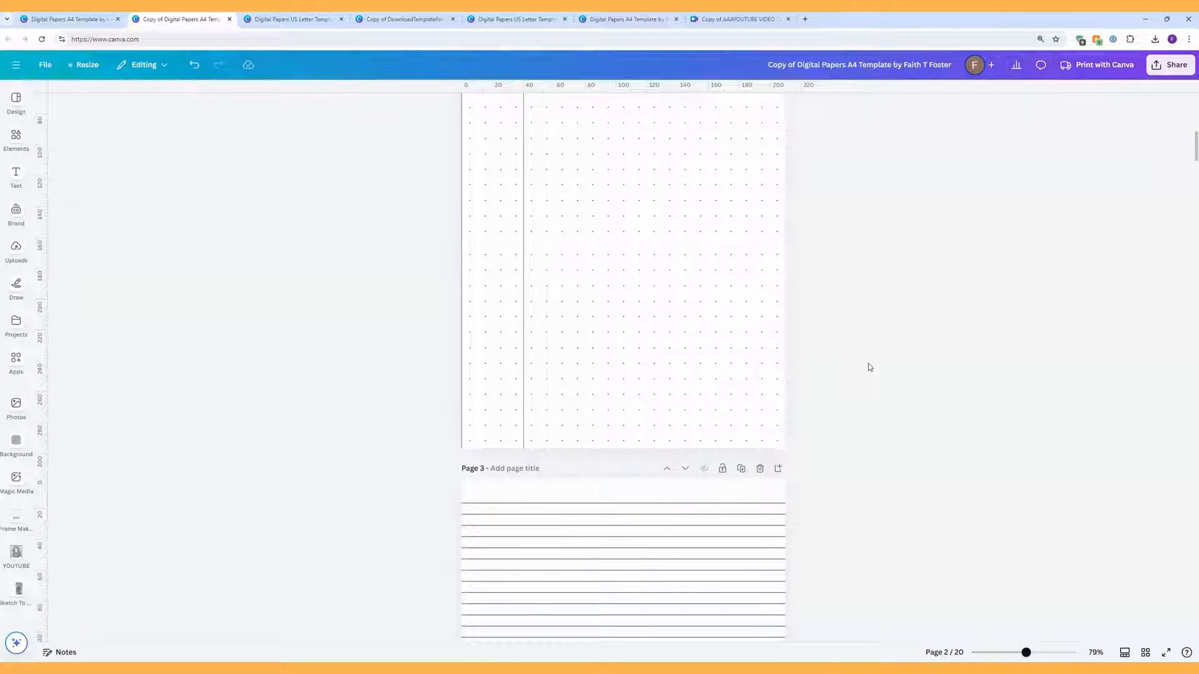
scroll(868, 367, "up", 3)
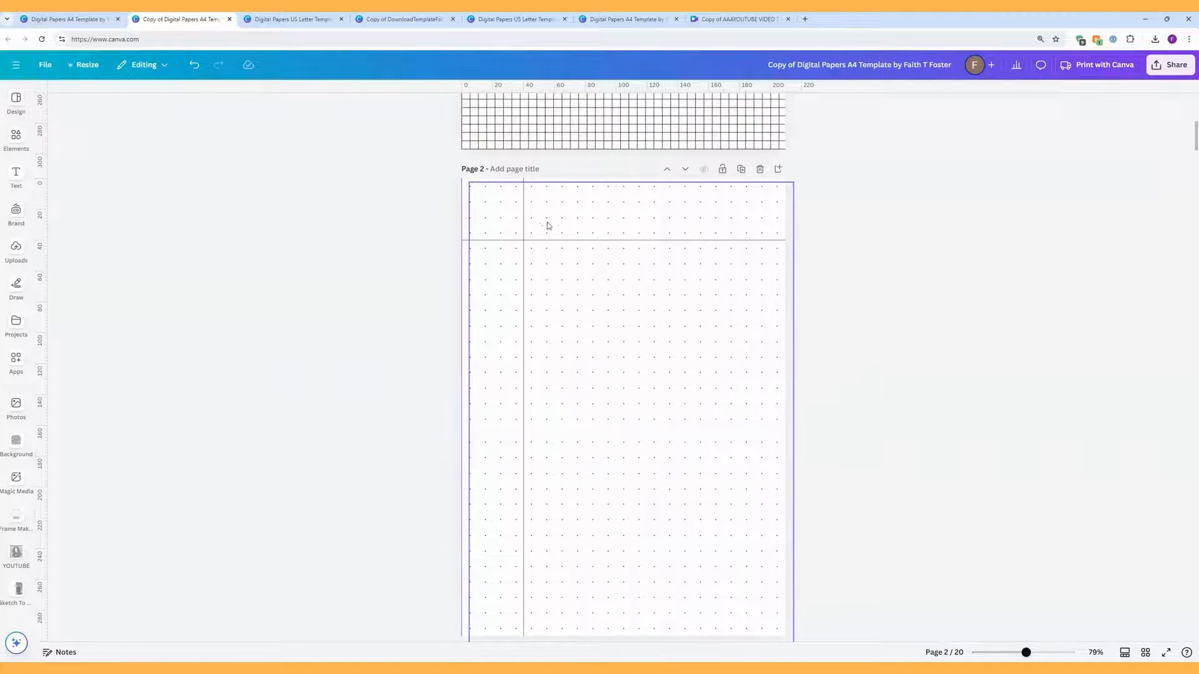
Step: Remove page 2's vertical and horizontal divider lines and delete the blank line in the dot grid
mouse_move(524, 207)
left_mouse_down()
mouse_move(399, 204)
mouse_move(420, 203)
left_mouse_up()
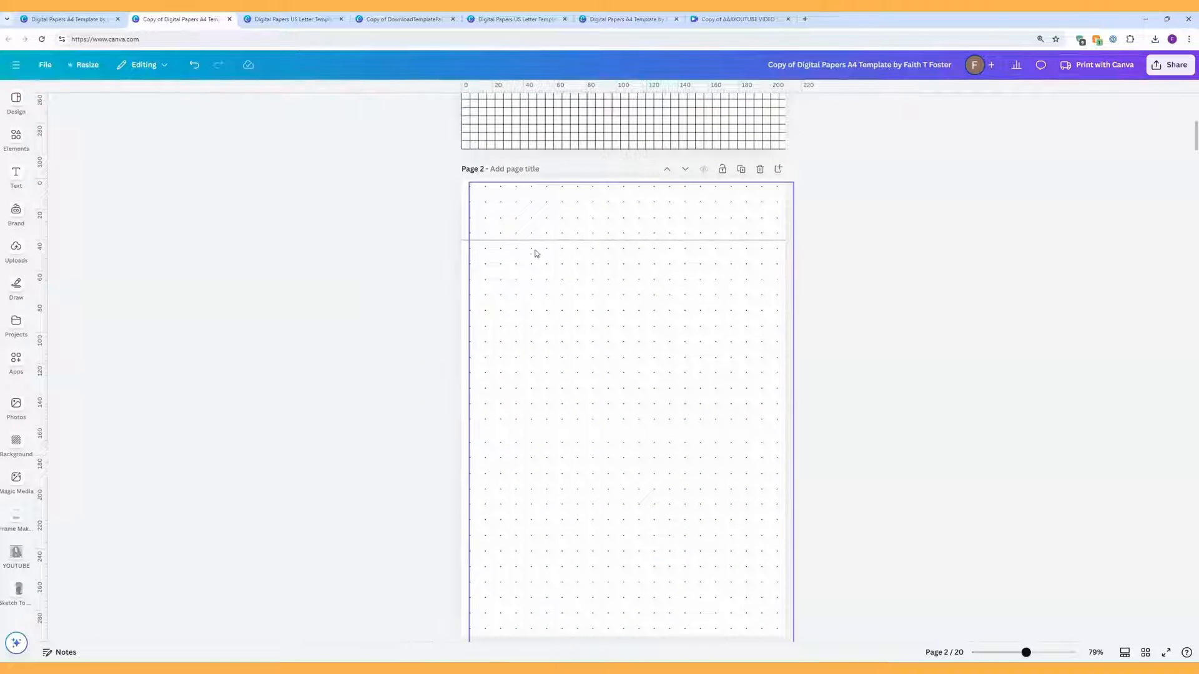
left_click_drag(535, 239, 537, 164)
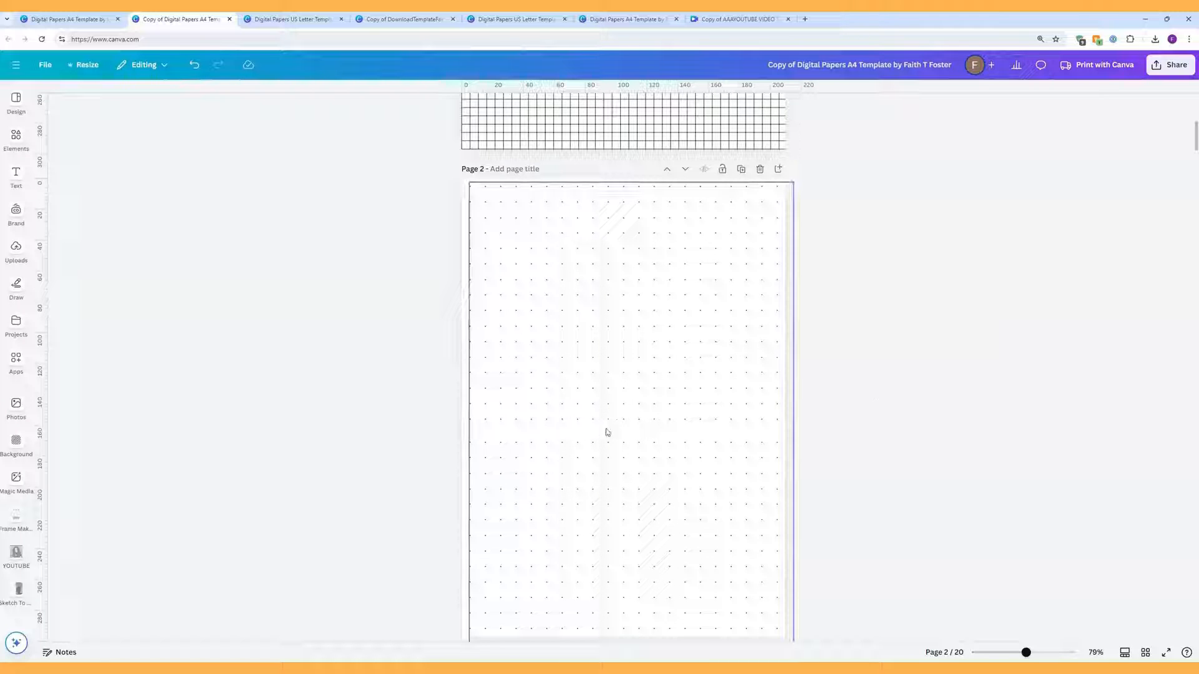
left_click(580, 432)
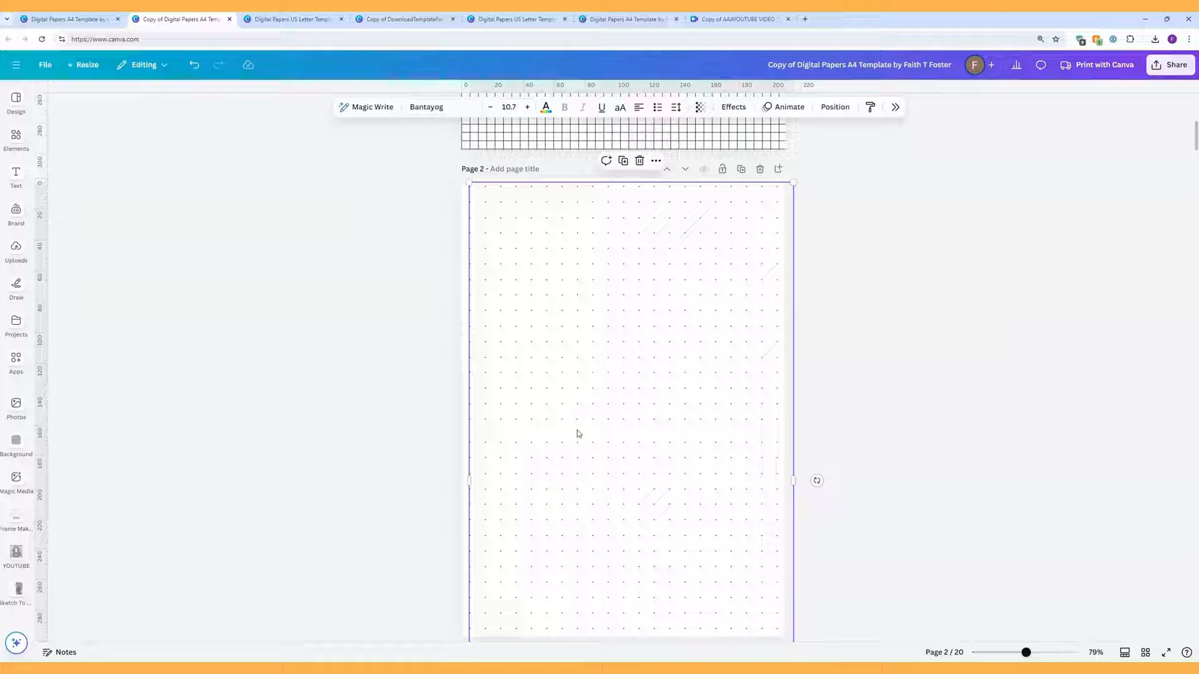
double_click(578, 433)
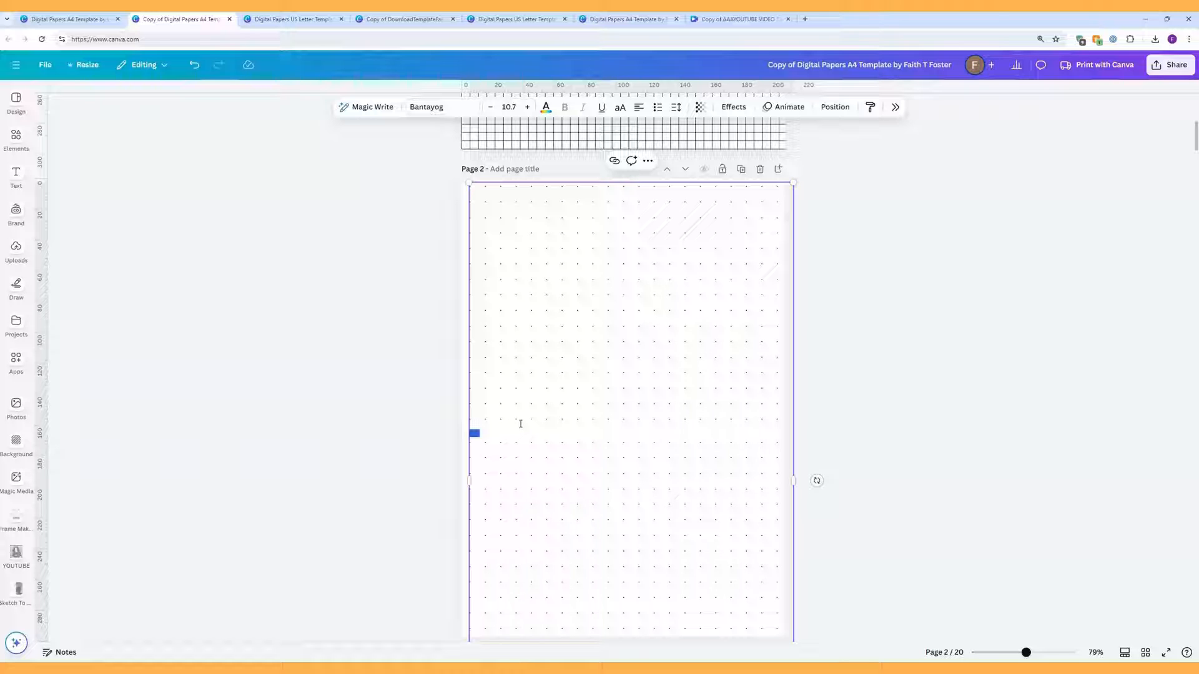
key("BackSpace")
scroll(881, 419, "down", 2)
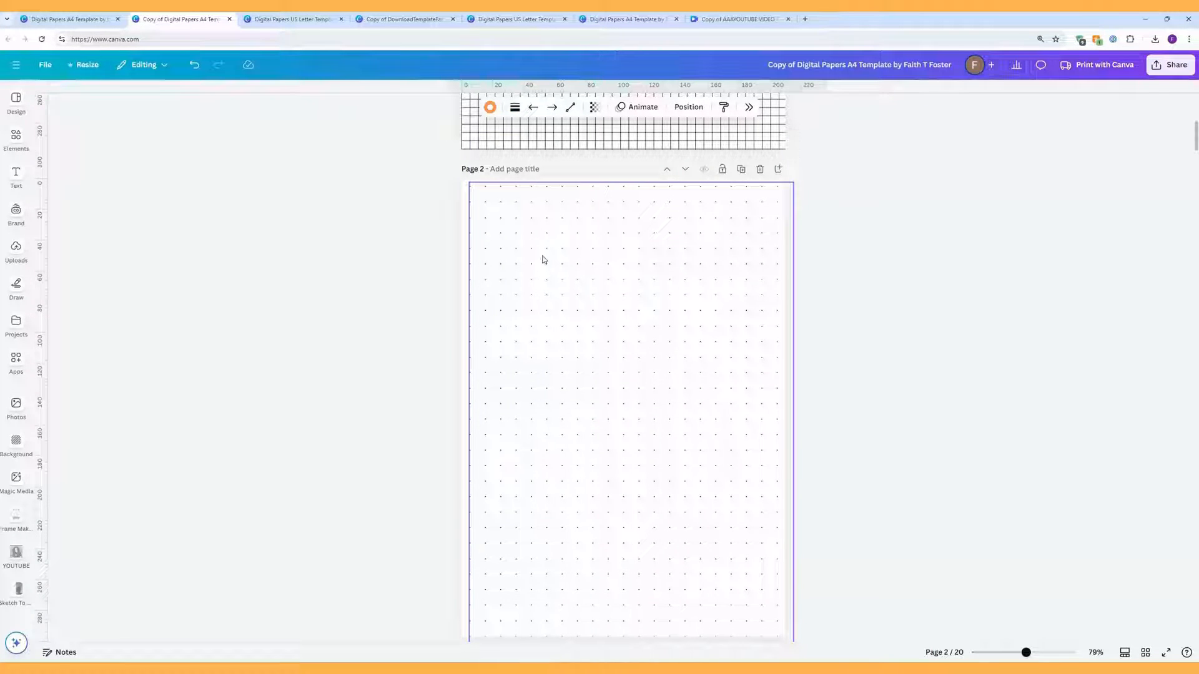
Step: Switch page 2's dot text to Borsok, revert its size from 18 to 10.7, and scroll to page 3
left_click(529, 215)
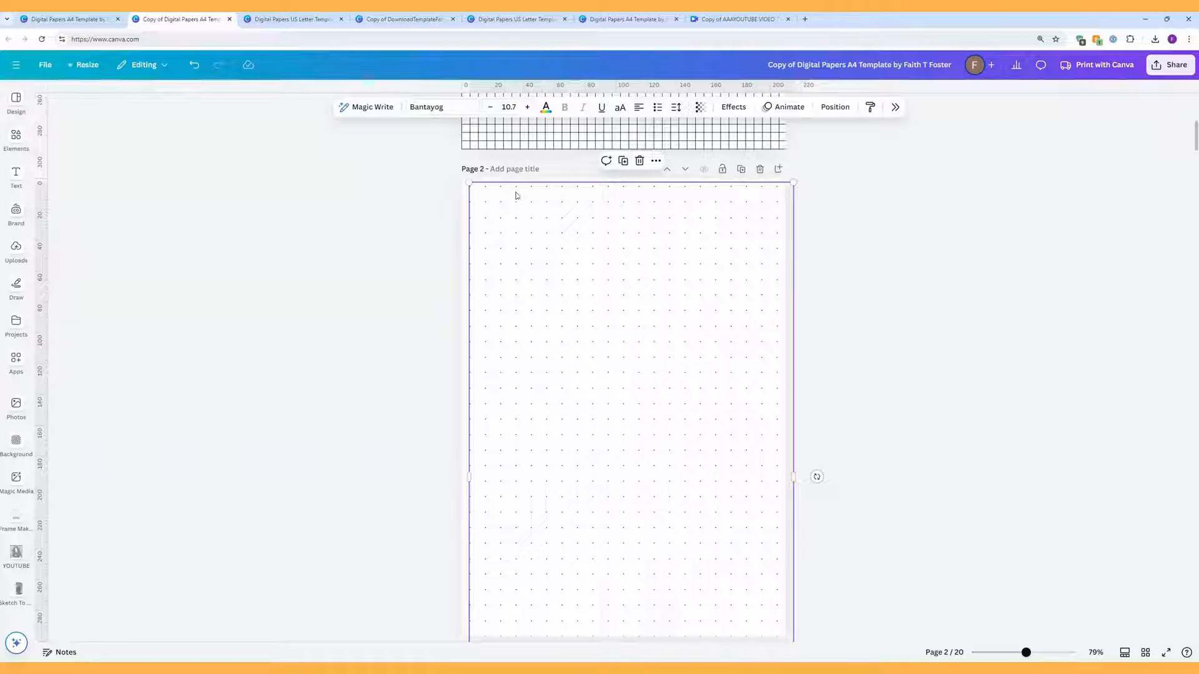
left_click(467, 112)
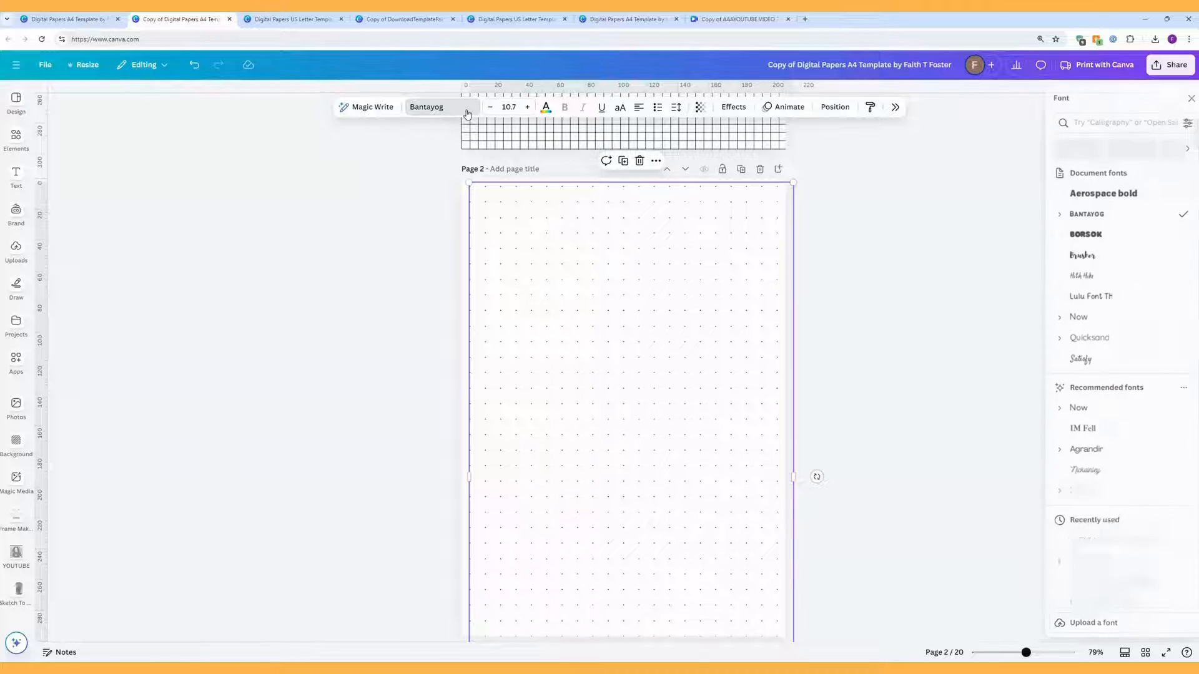
left_click(1081, 236)
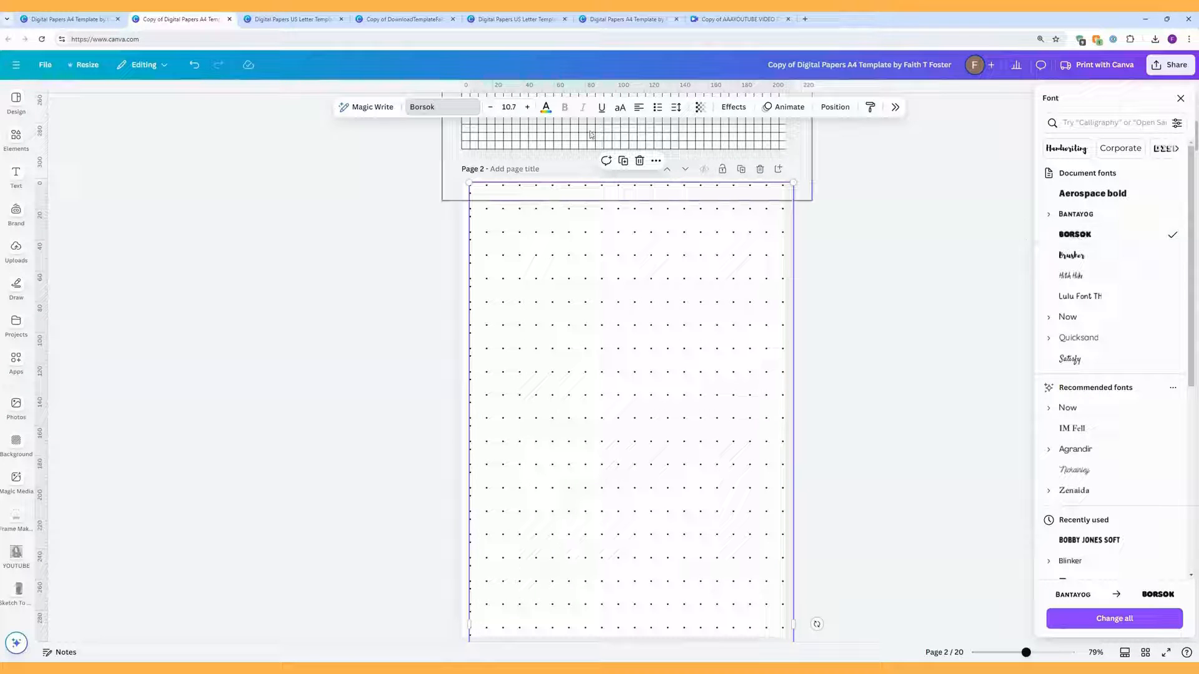
left_click(508, 106)
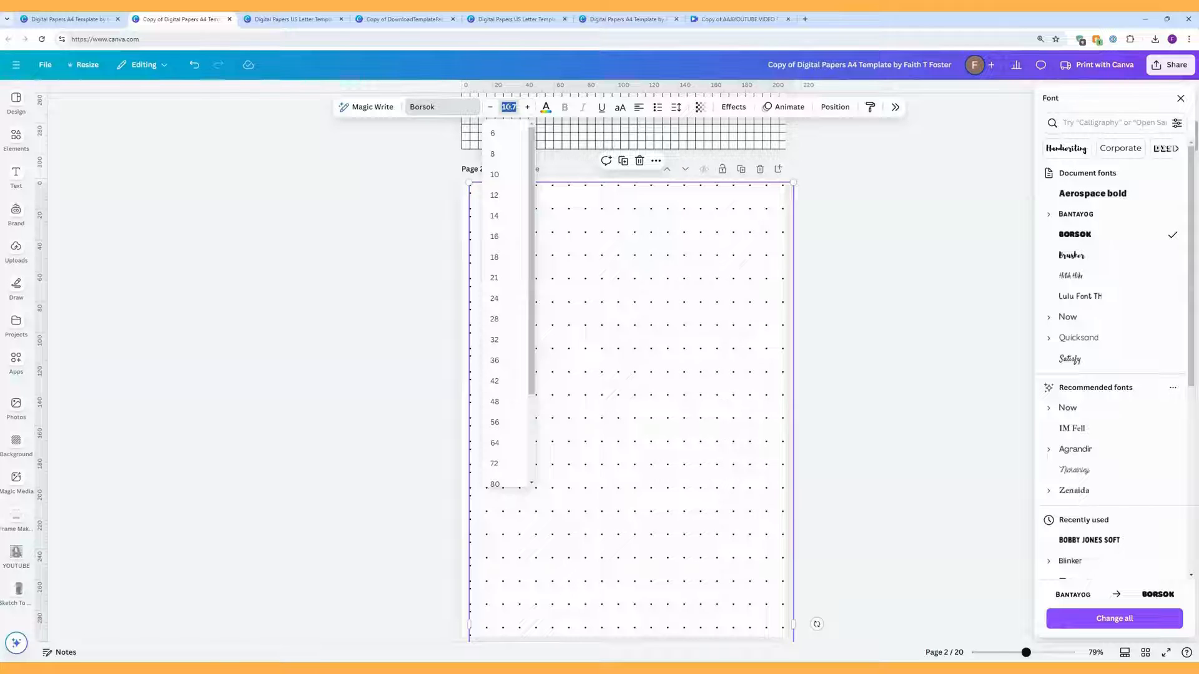
left_click(498, 258)
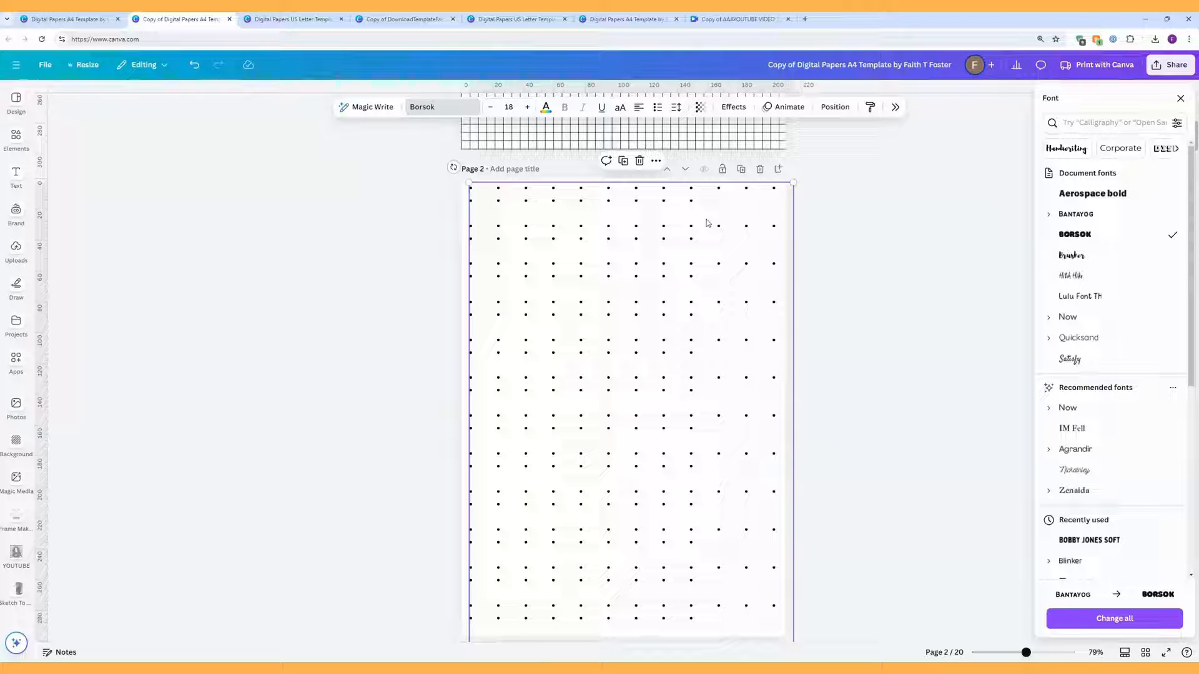
key("ctrl+z")
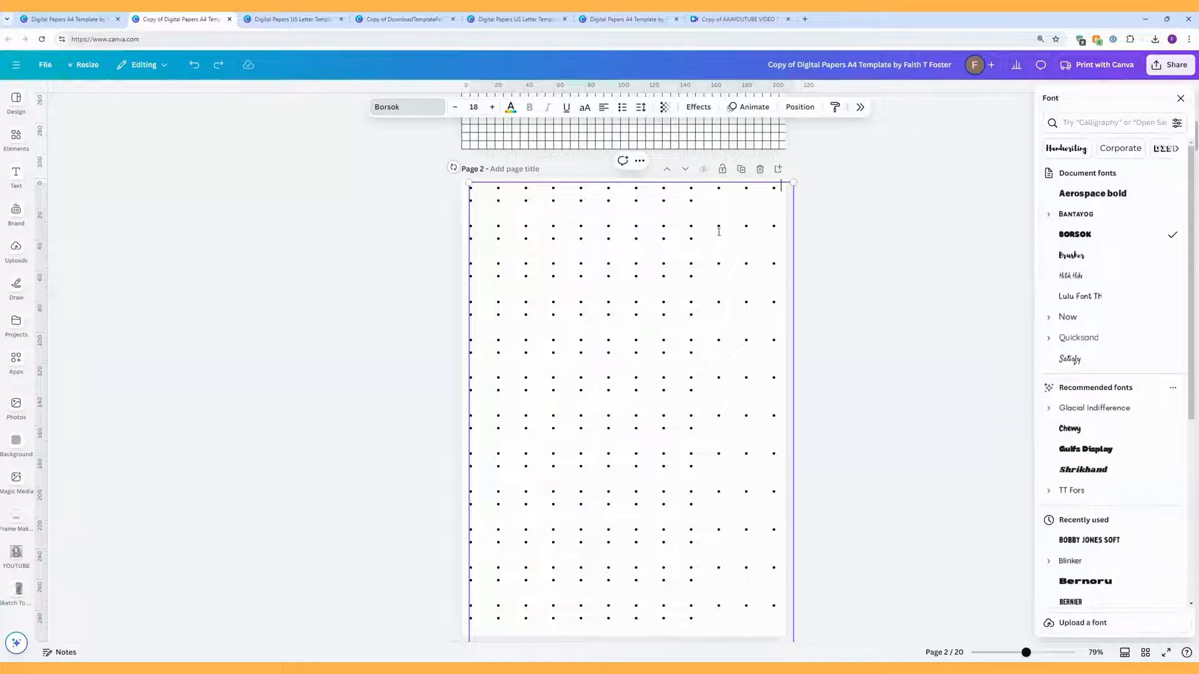
left_click(194, 65)
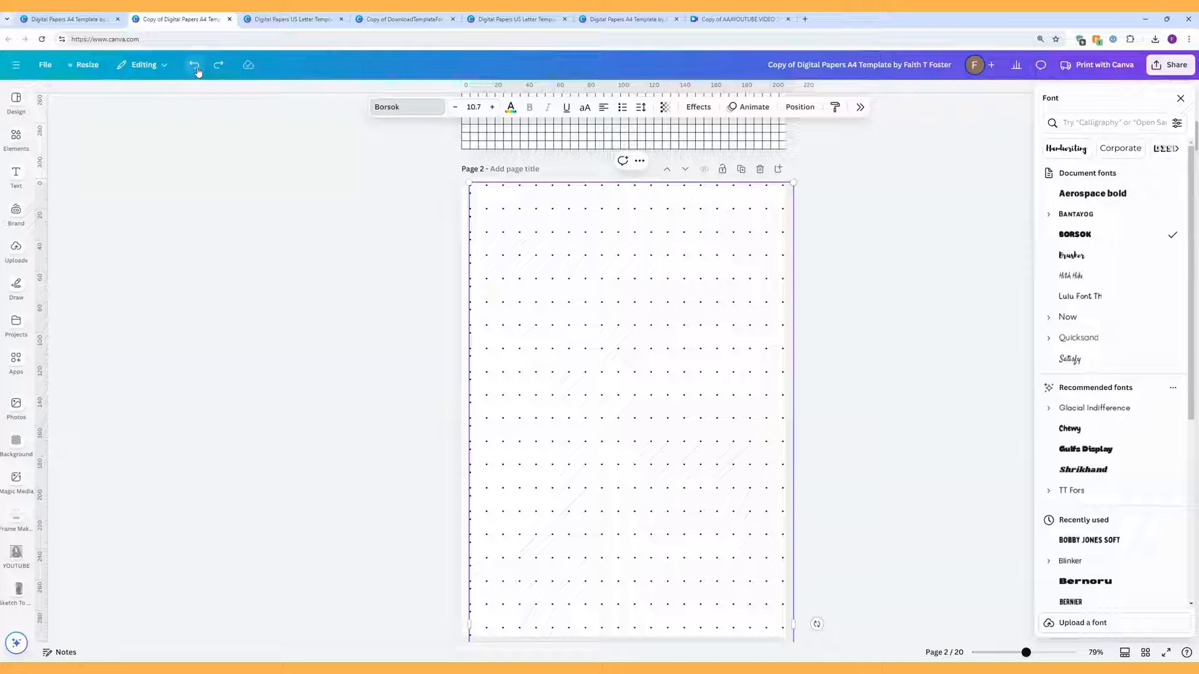
left_click(882, 411)
scroll(881, 412, "down", 6)
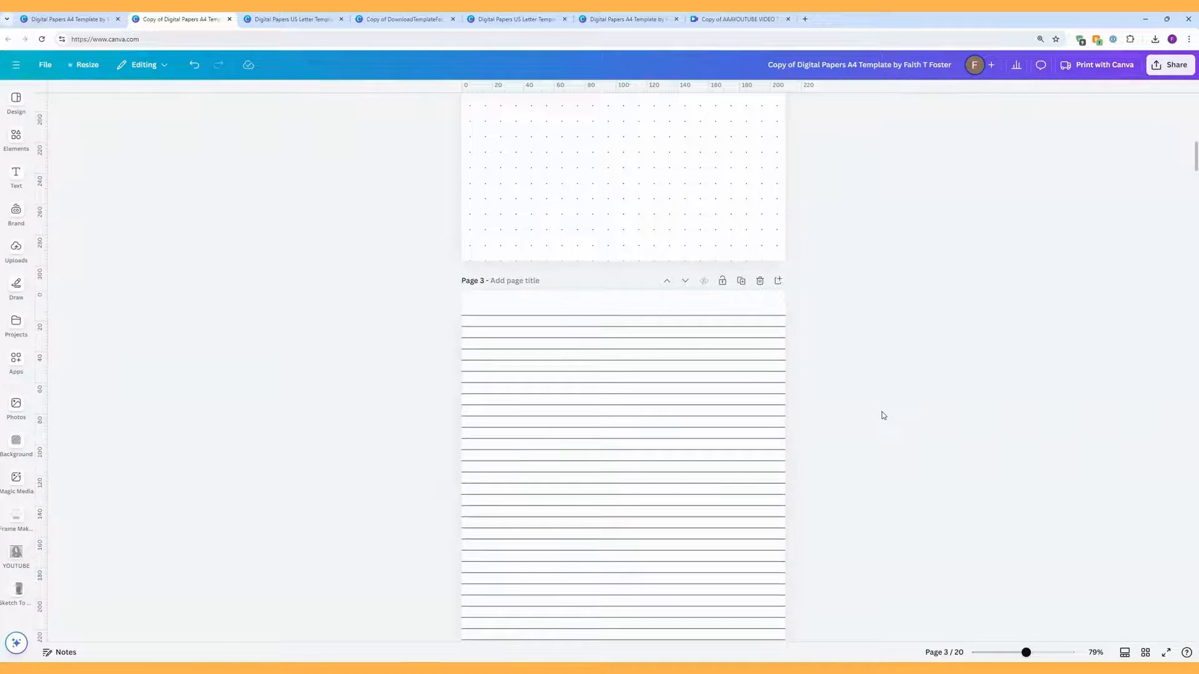
scroll(882, 414, "down", 3)
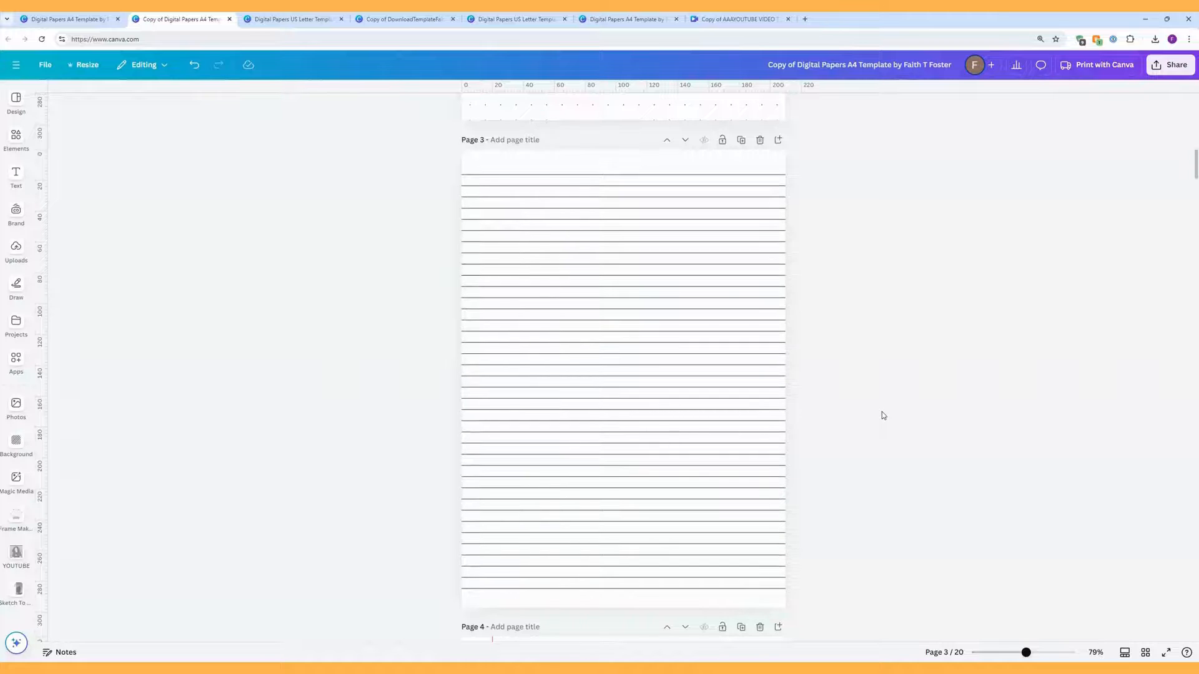
scroll(882, 412, "down", 1)
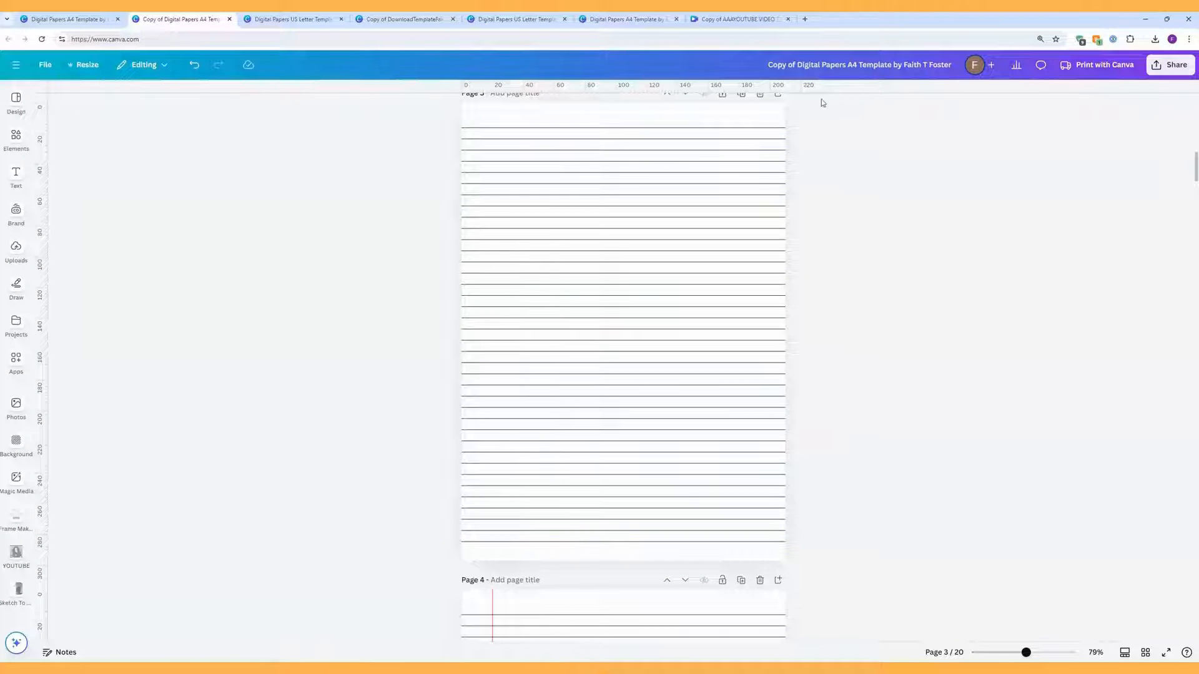
left_click_drag(841, 92, 852, 138)
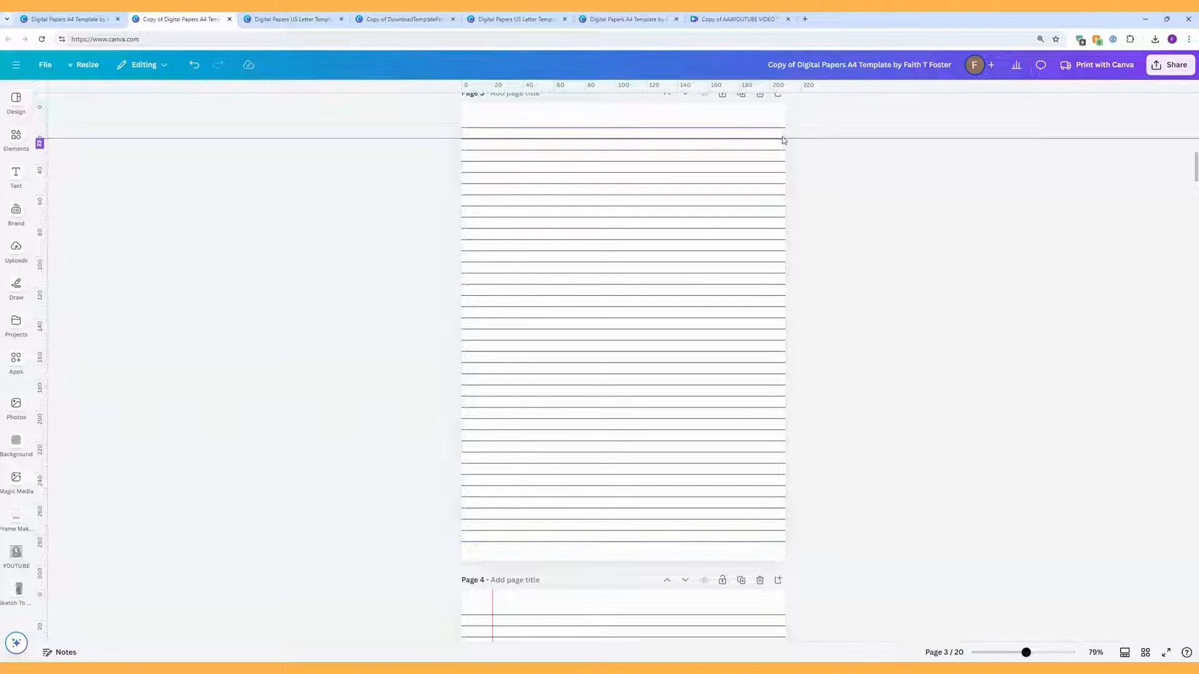
left_click_drag(796, 140, 797, 110)
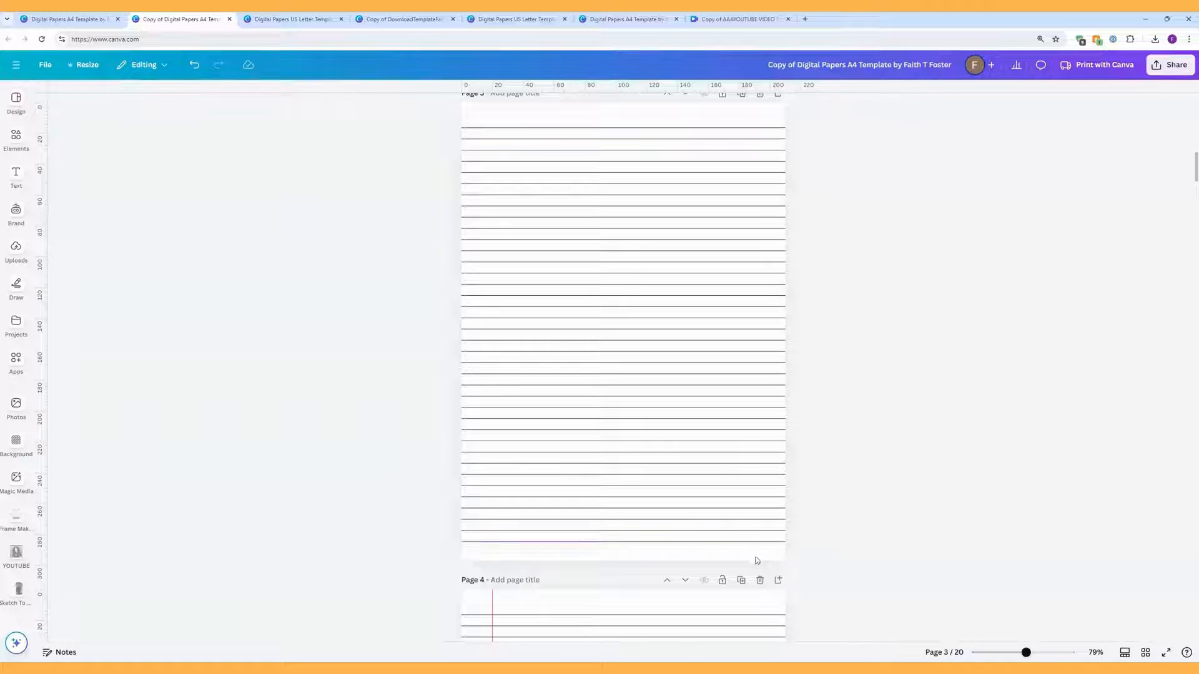
left_click(688, 297)
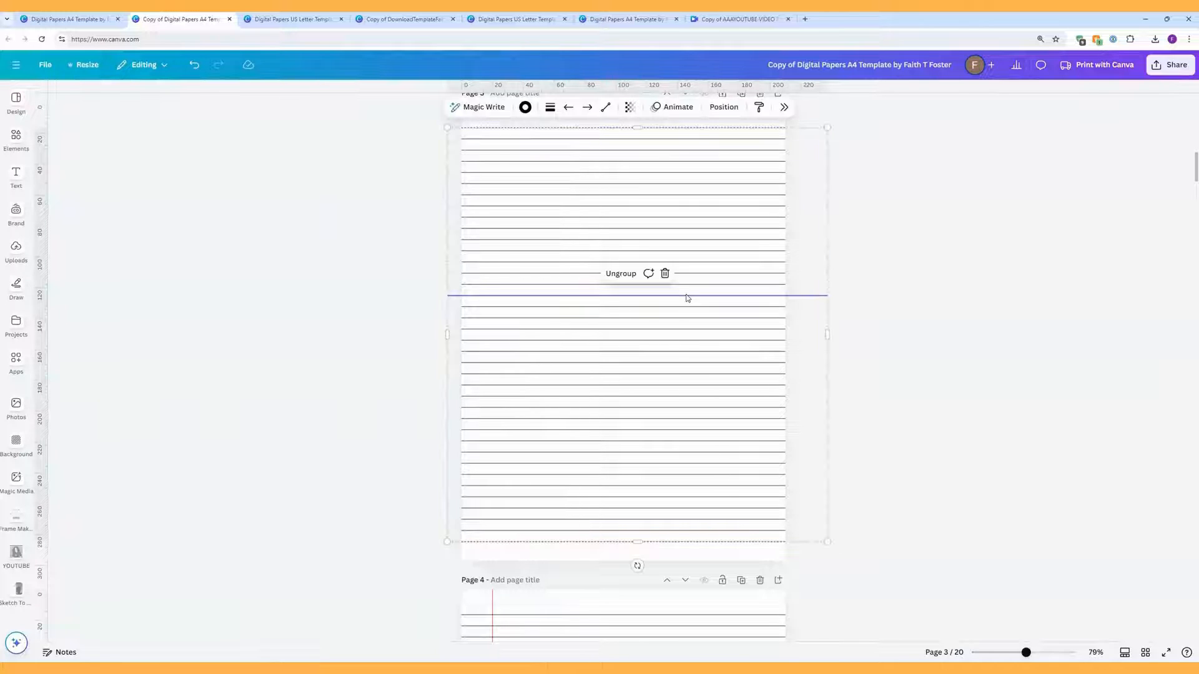
mouse_move(733, 343)
left_mouse_down()
mouse_move(757, 391)
mouse_move(714, 339)
mouse_move(714, 351)
left_mouse_up()
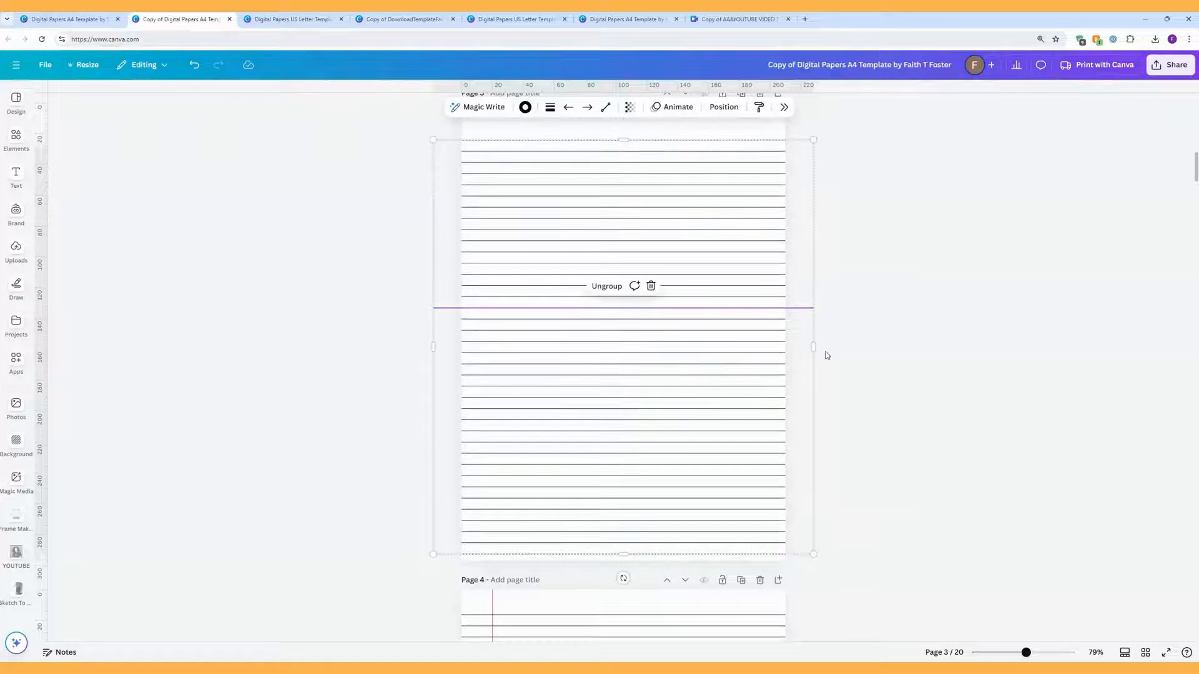
scroll(852, 351, "up", 1)
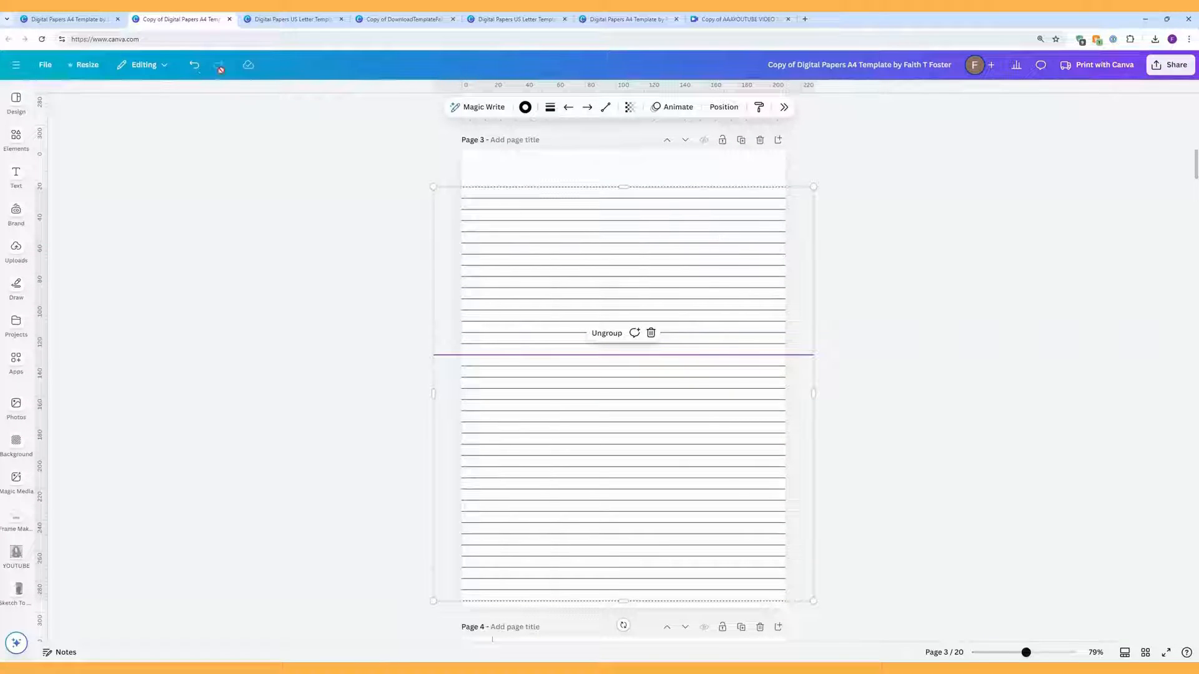
left_click(194, 66)
left_click(868, 342)
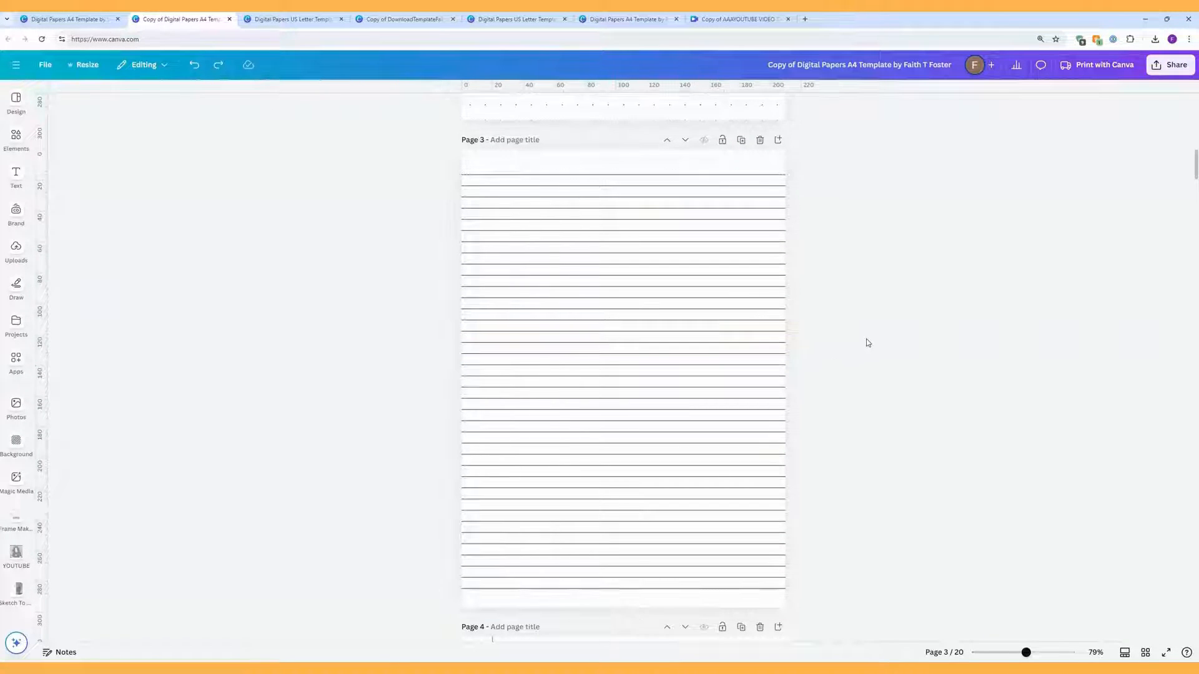
left_click(663, 332)
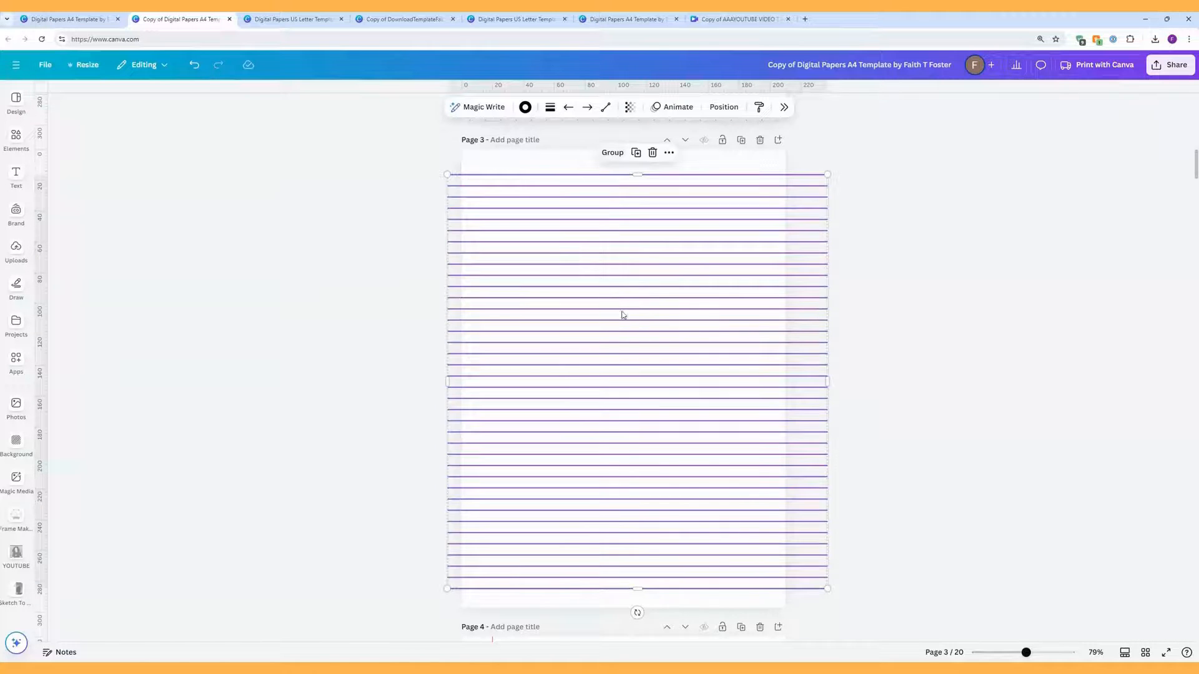
left_click(872, 348)
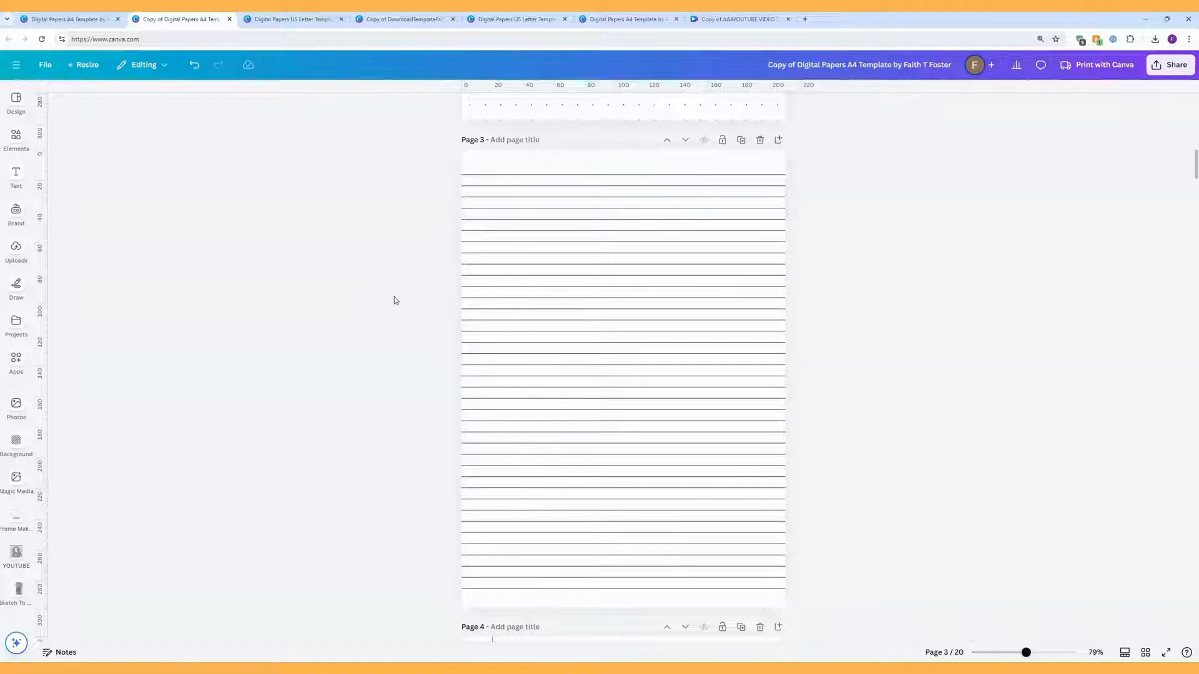
Step: Delete page 3's 13 middle lines and space the remaining lines evenly vertically
left_click_drag(411, 298, 831, 444)
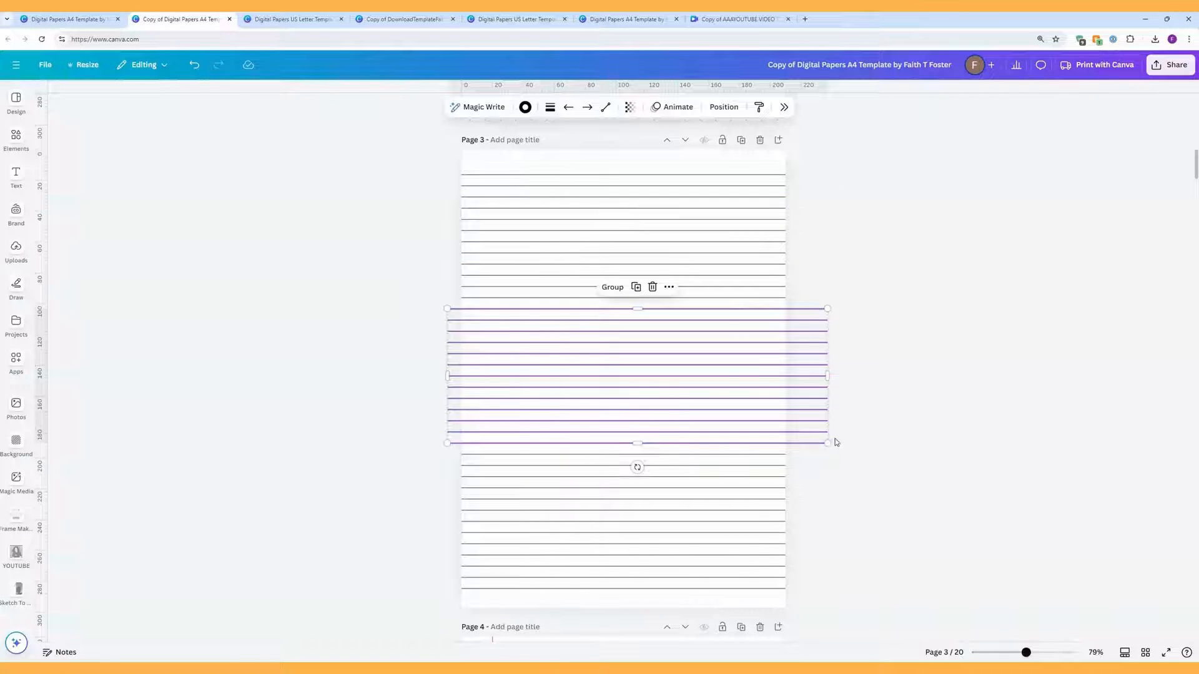
key("Delete")
left_click_drag(818, 599, 654, 170)
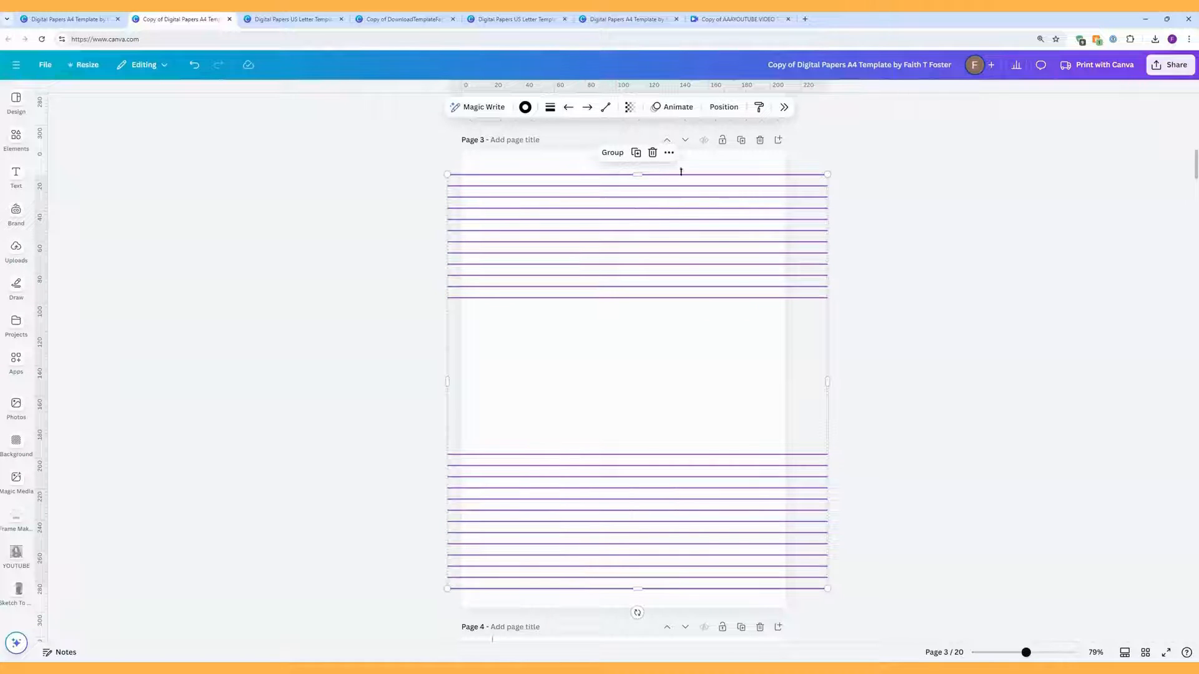
right_click(708, 210)
mouse_move(772, 360)
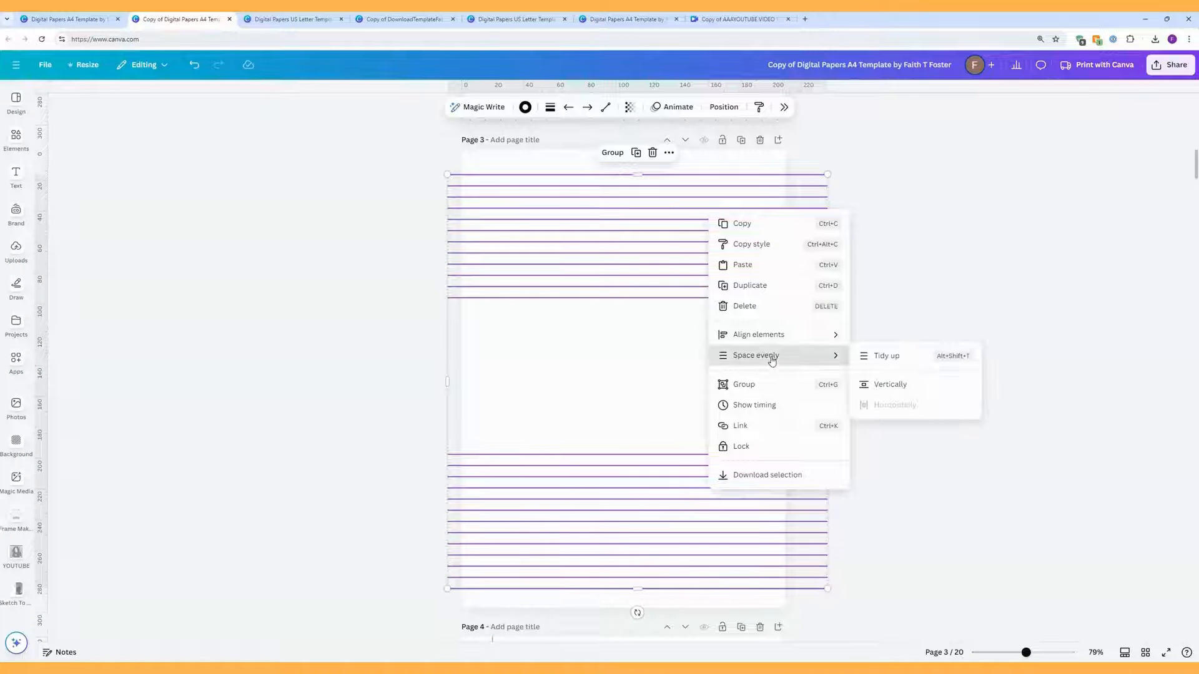
left_click(888, 385)
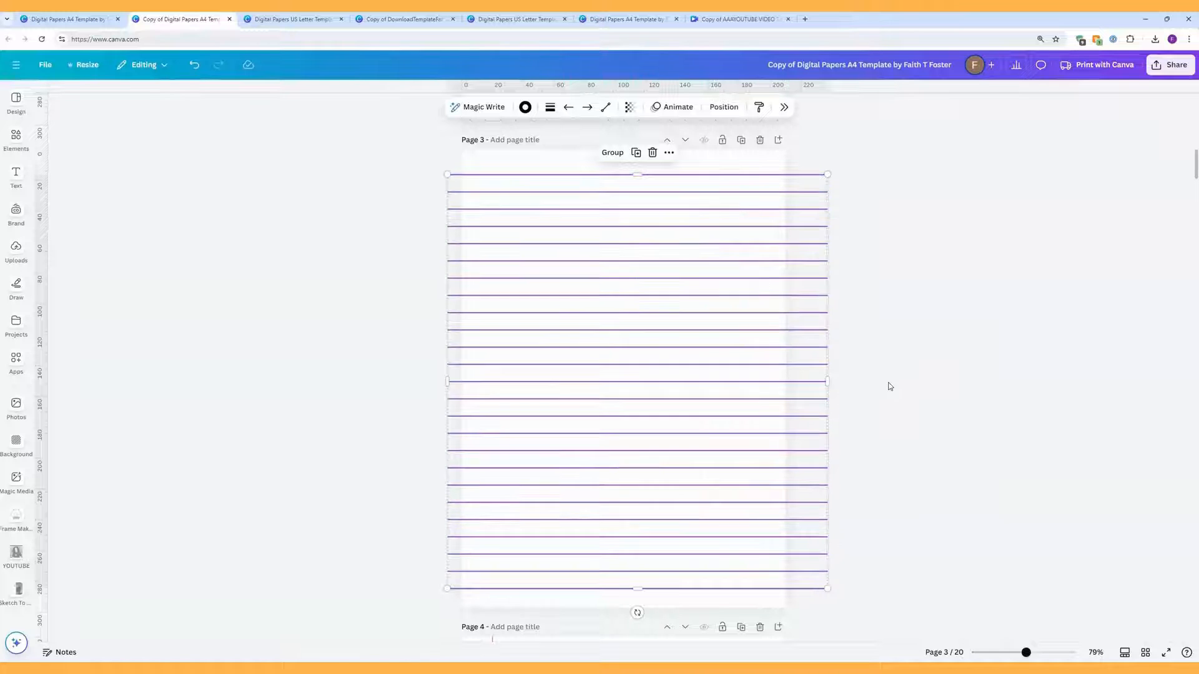
Step: Place two horizontal ruler guides along the first two re-spaced lines
left_click(889, 380)
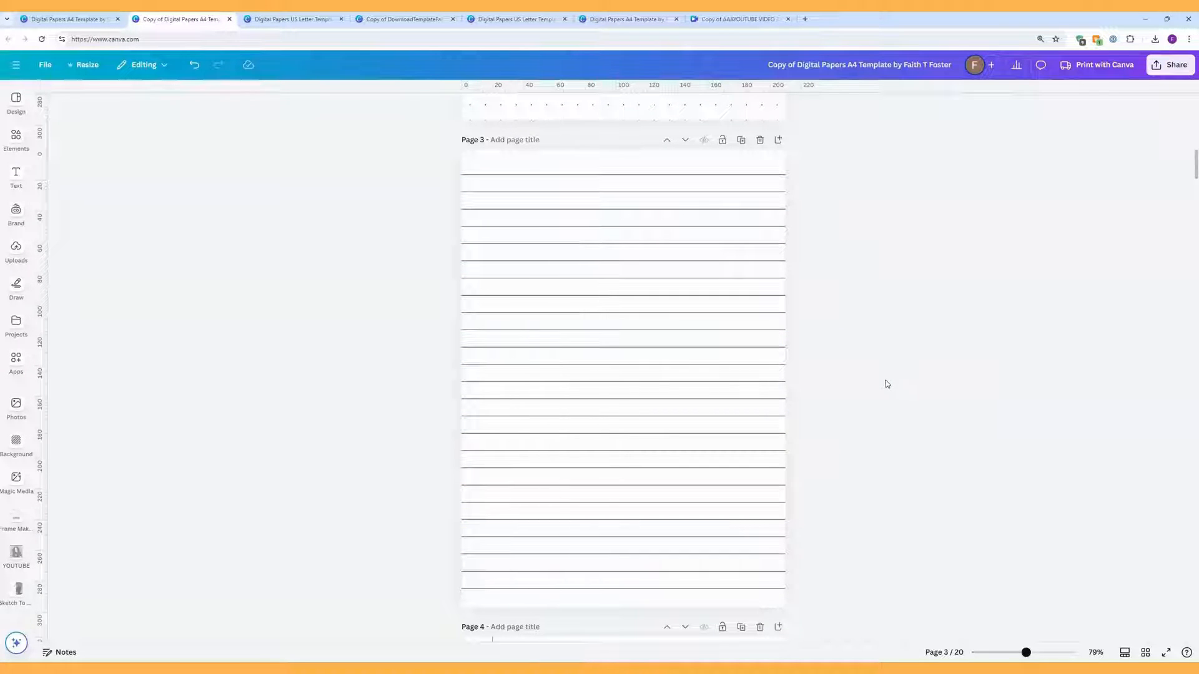
left_click_drag(830, 88, 822, 175)
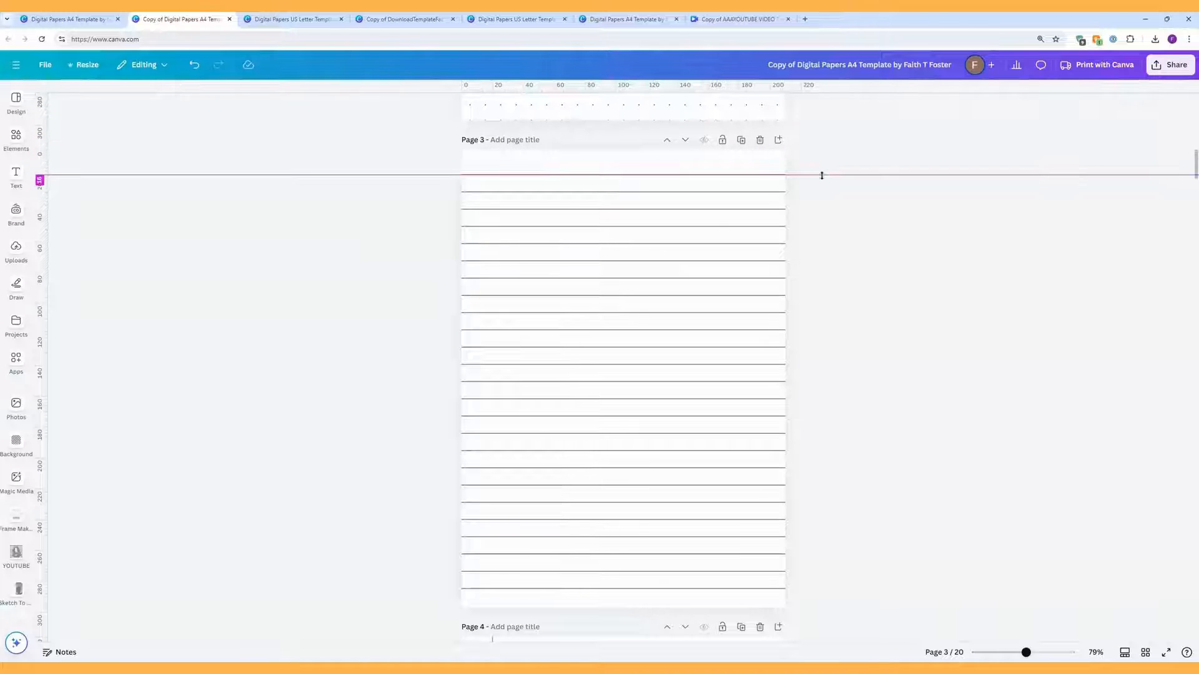
left_click_drag(863, 88, 839, 192)
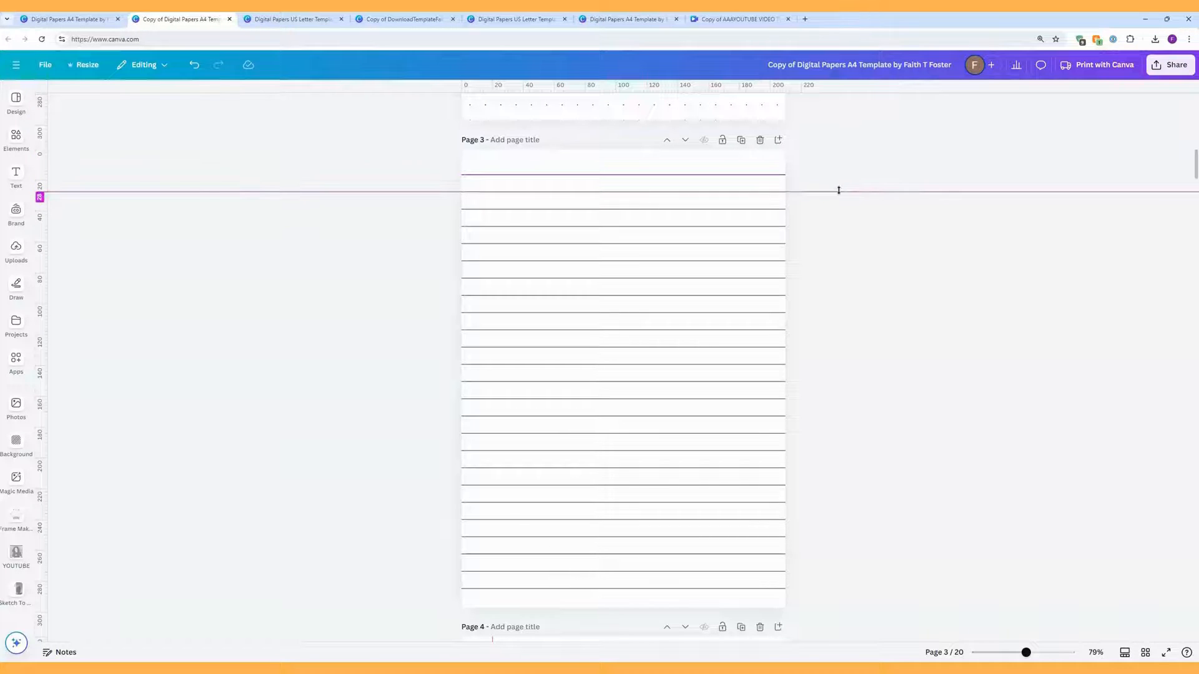
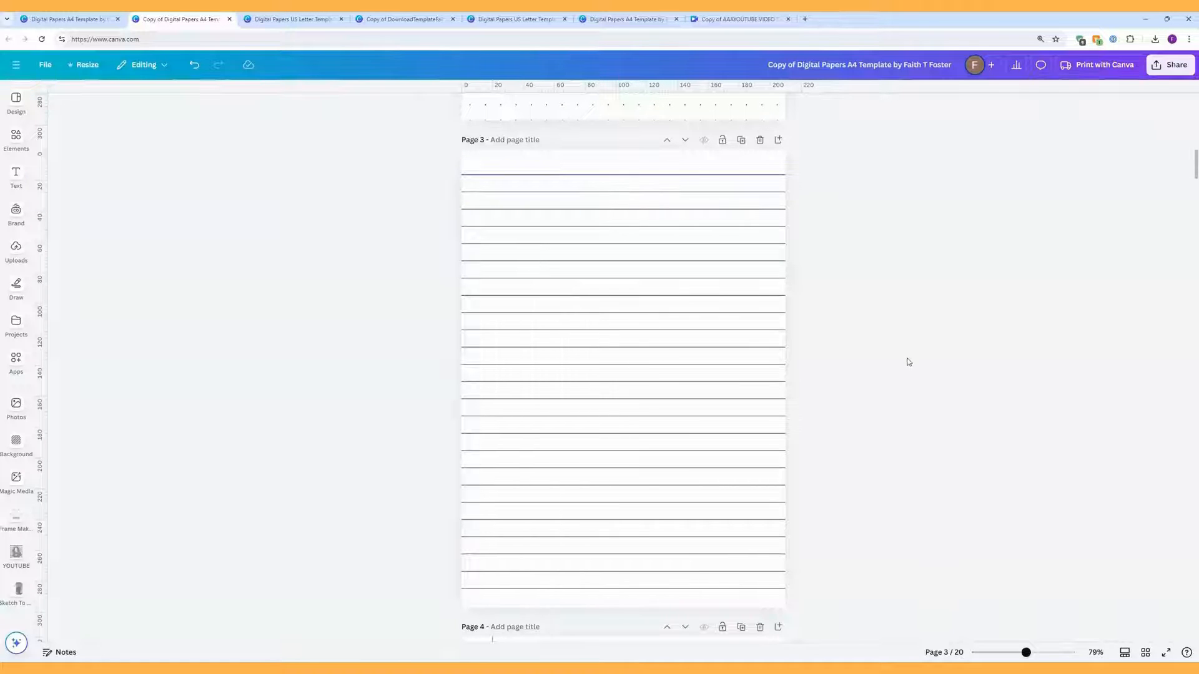
Step: Nudge page 4's red margin line slightly right and recolour it light teal
scroll(890, 367, "down", 7)
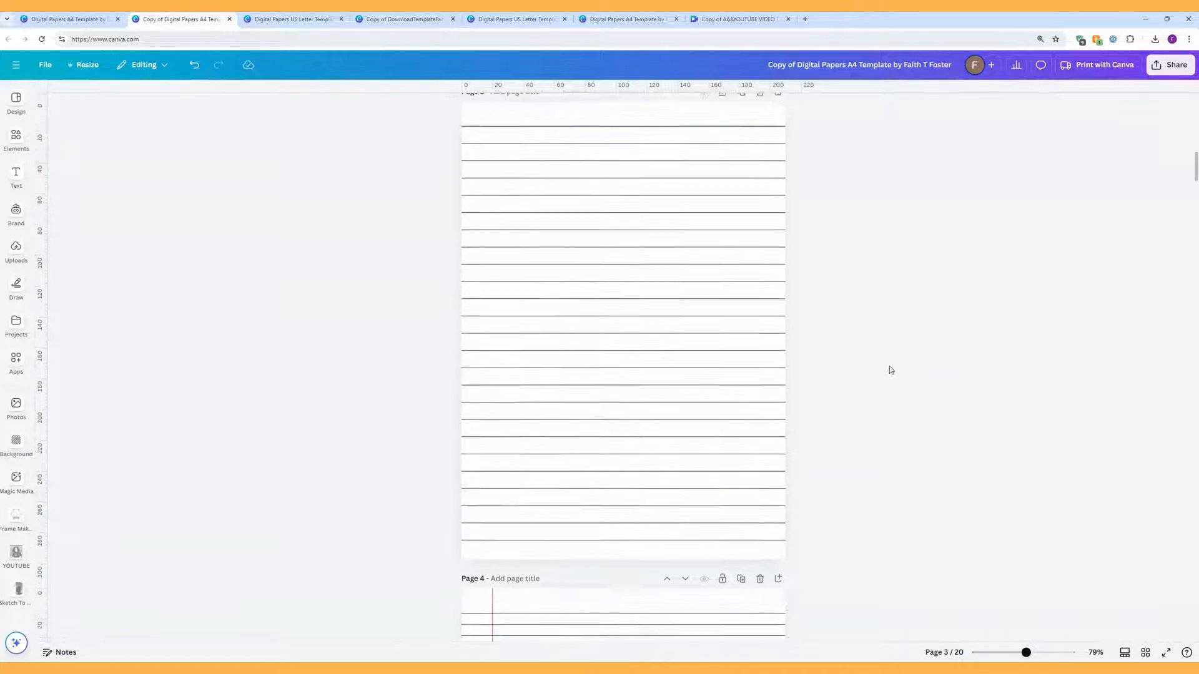
scroll(890, 369, "down", 1)
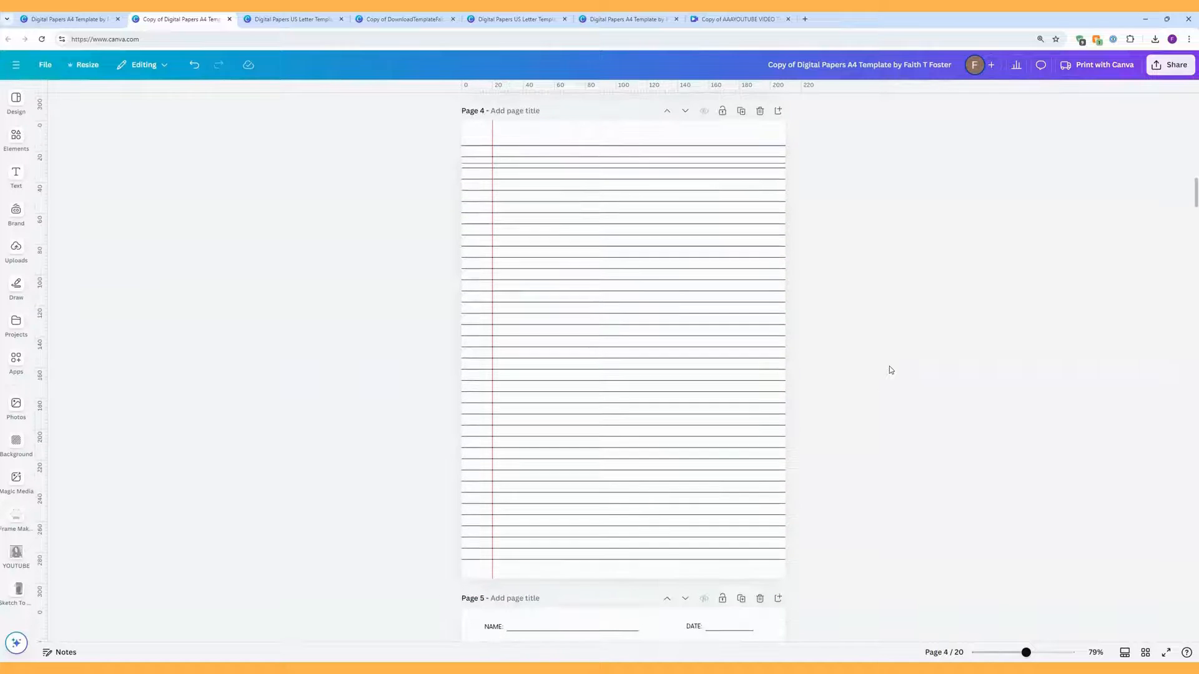
left_click(492, 137)
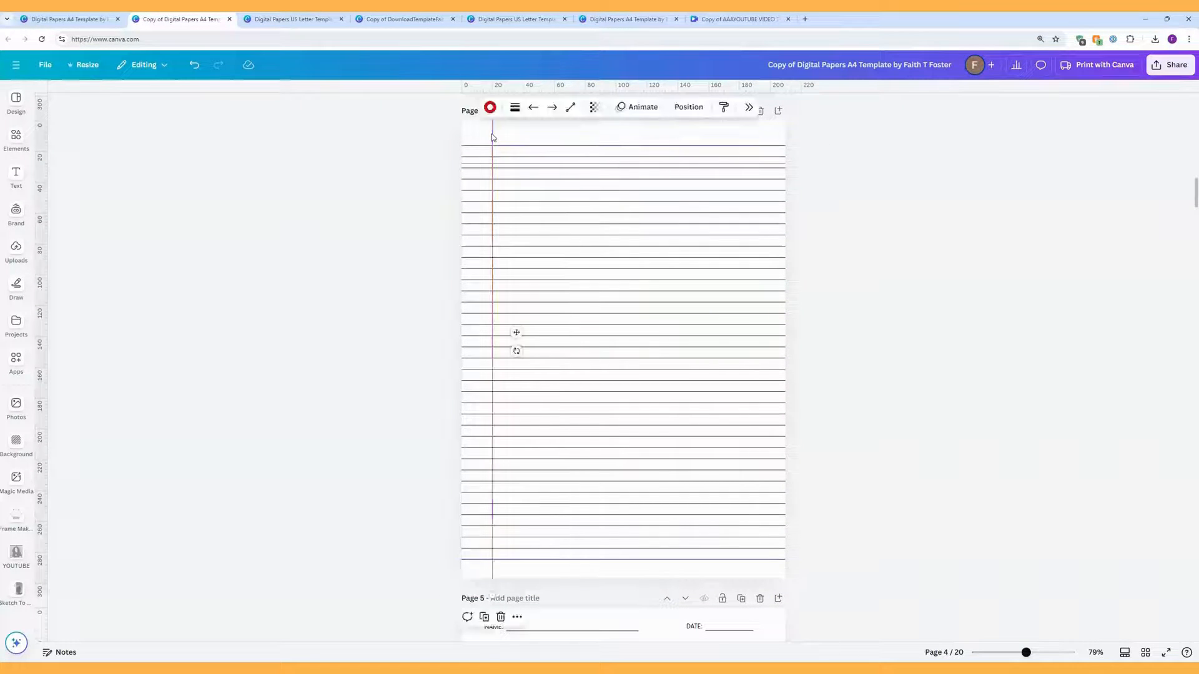
mouse_move(492, 136)
left_mouse_down()
mouse_move(533, 137)
mouse_move(504, 137)
left_mouse_up()
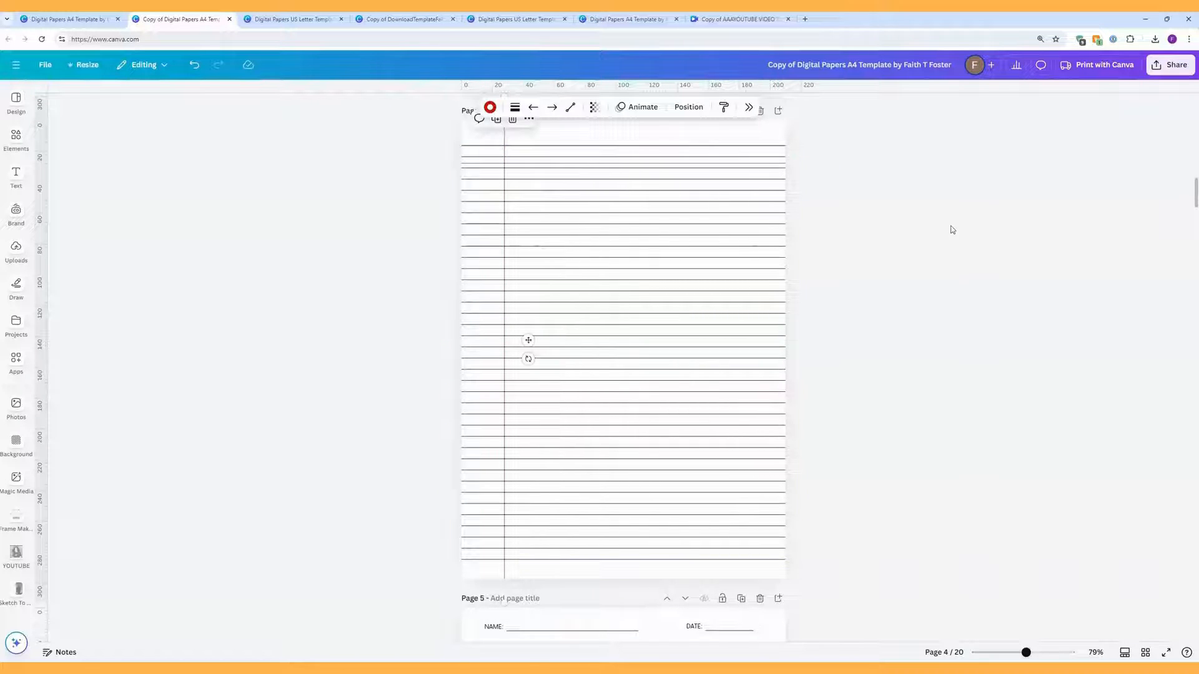
left_click(490, 107)
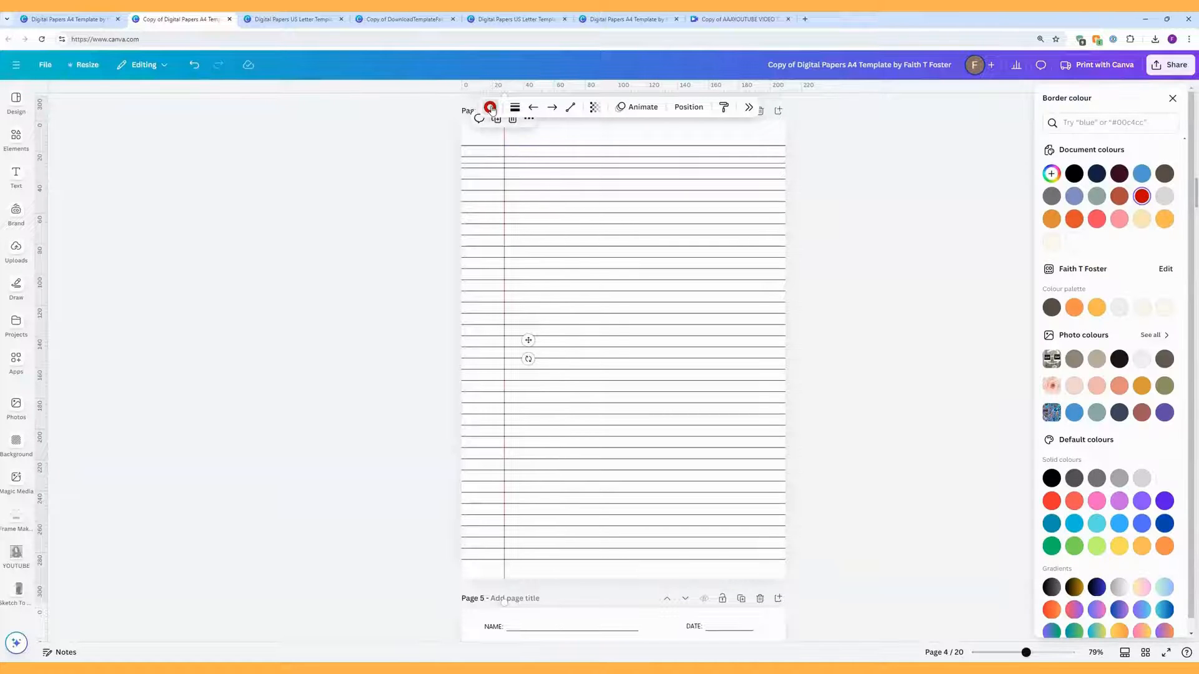
left_click(1074, 173)
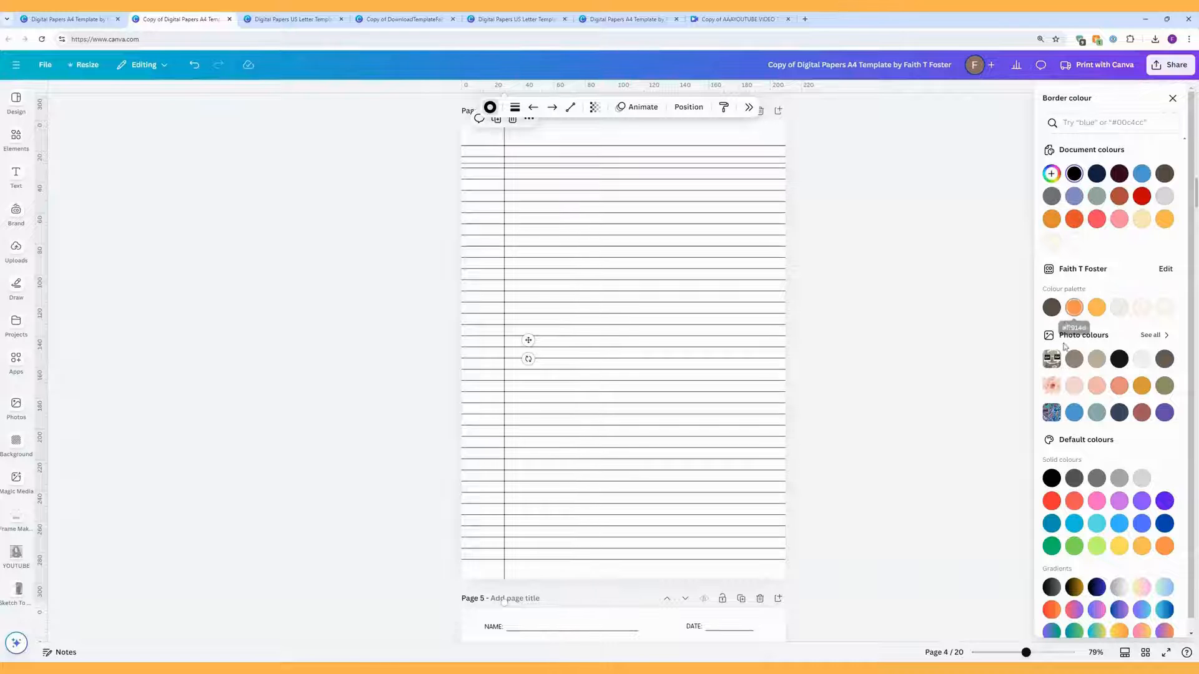
left_click(1095, 525)
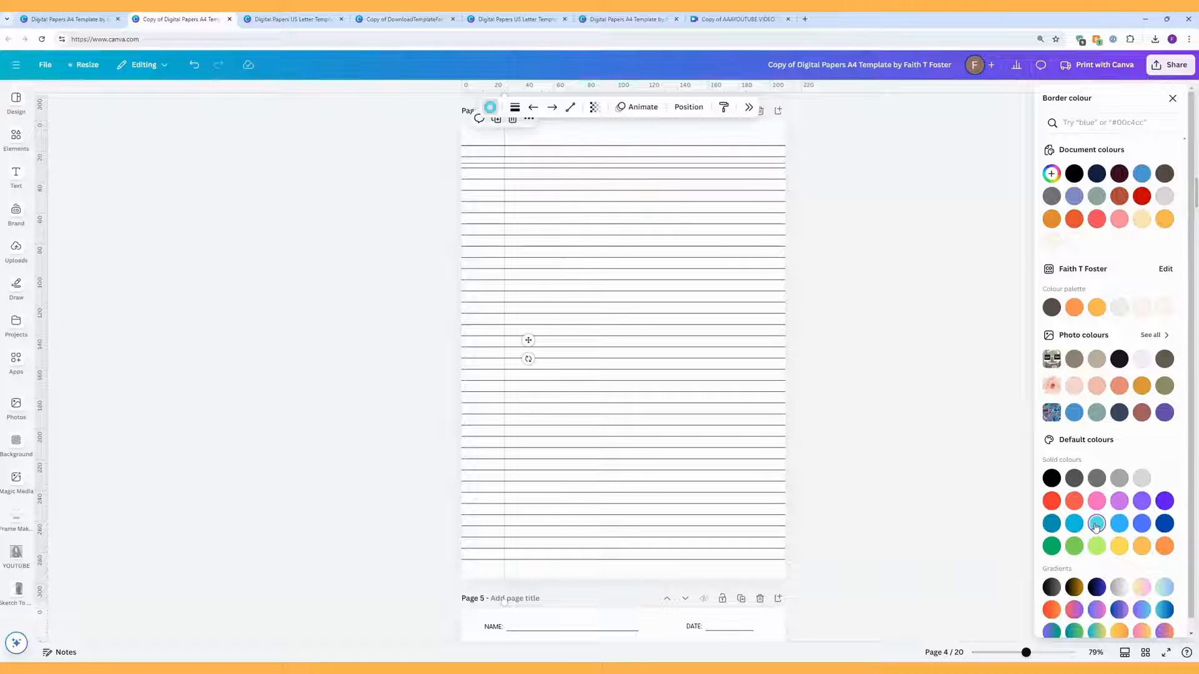
Step: Select the group of ruled lines on page 4
left_click(718, 392)
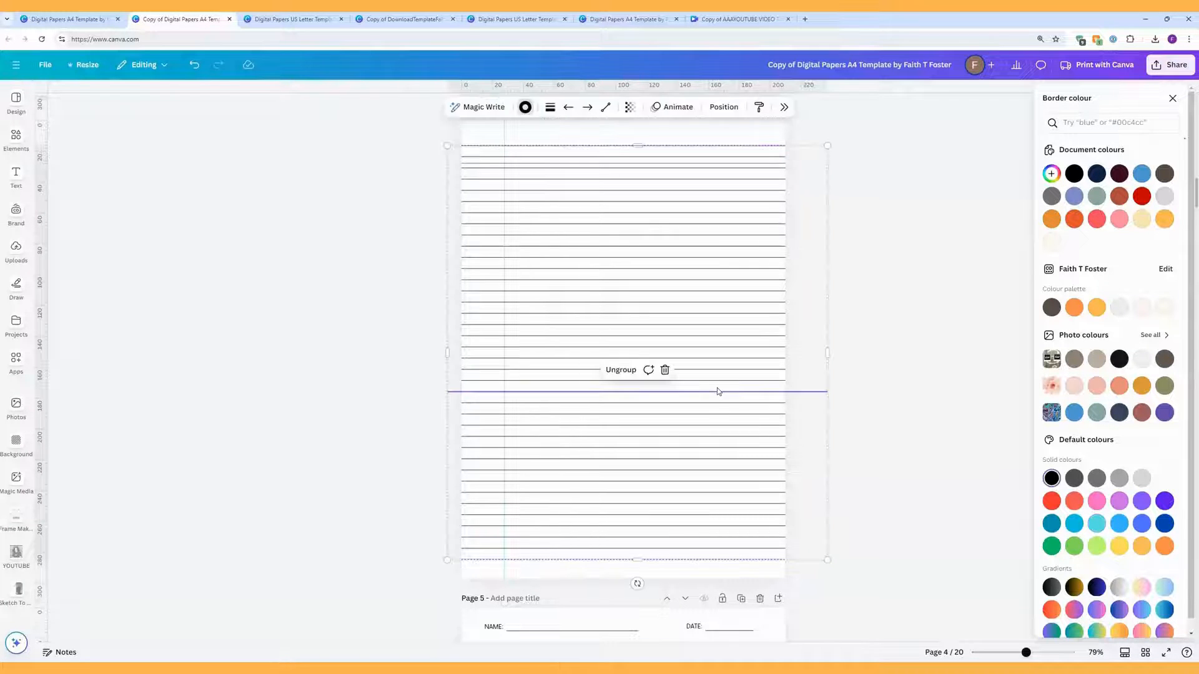
left_click(856, 322)
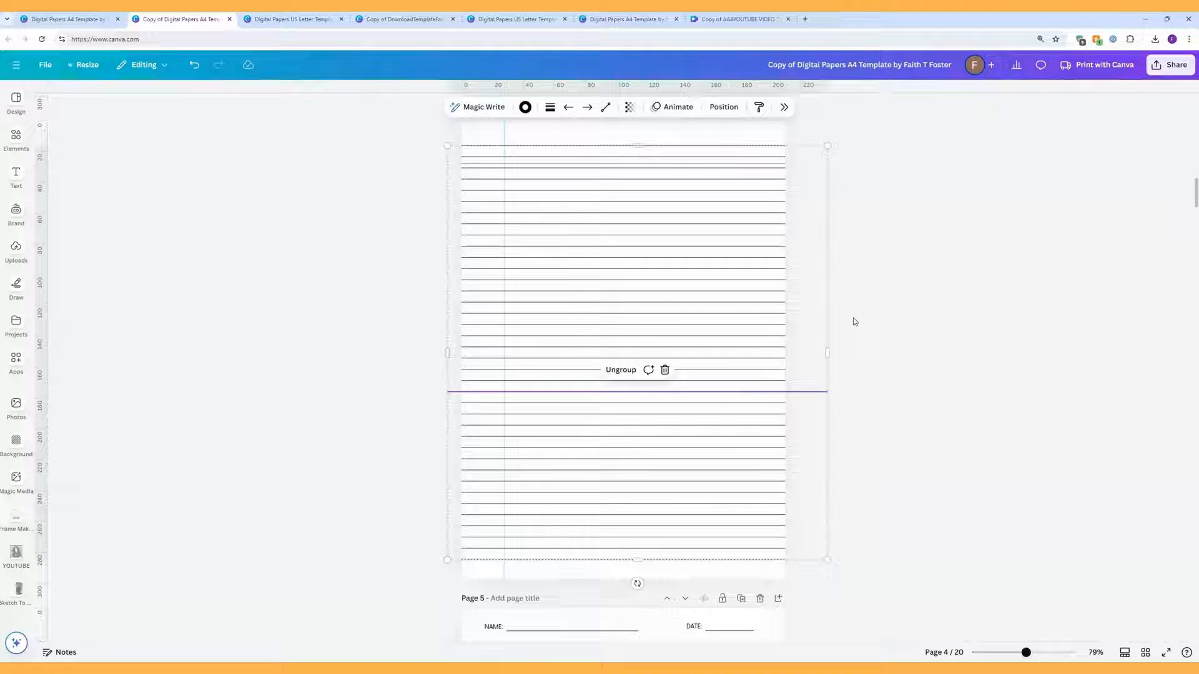
left_click(876, 412)
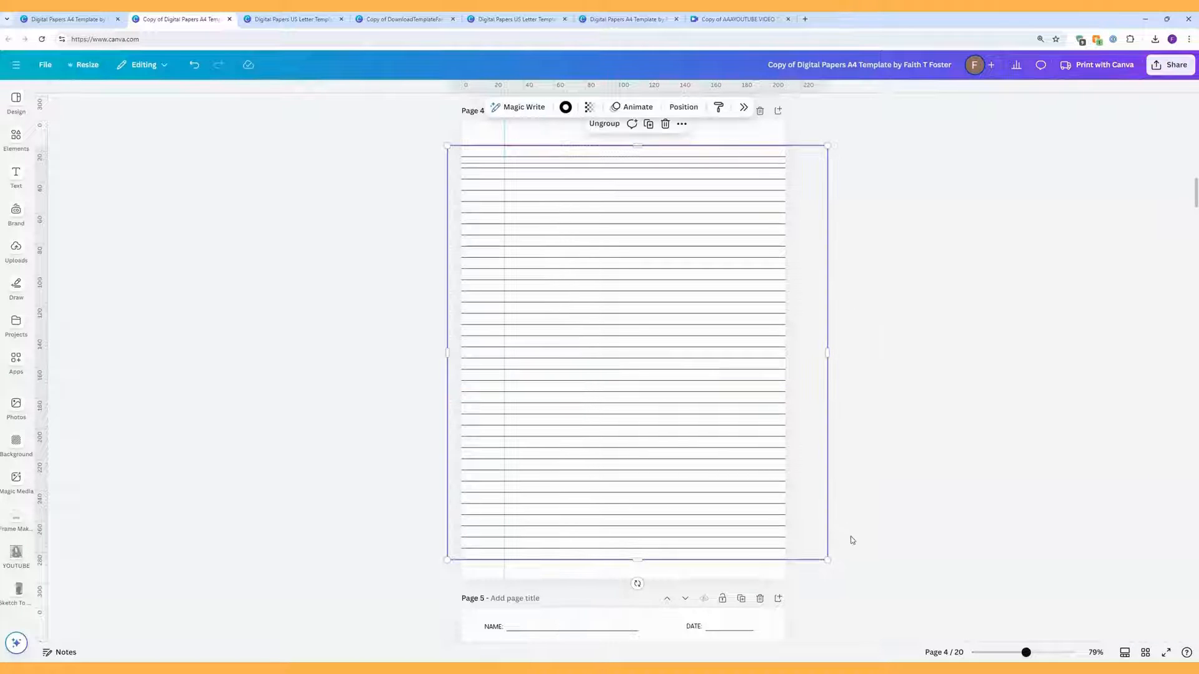
left_click(692, 158)
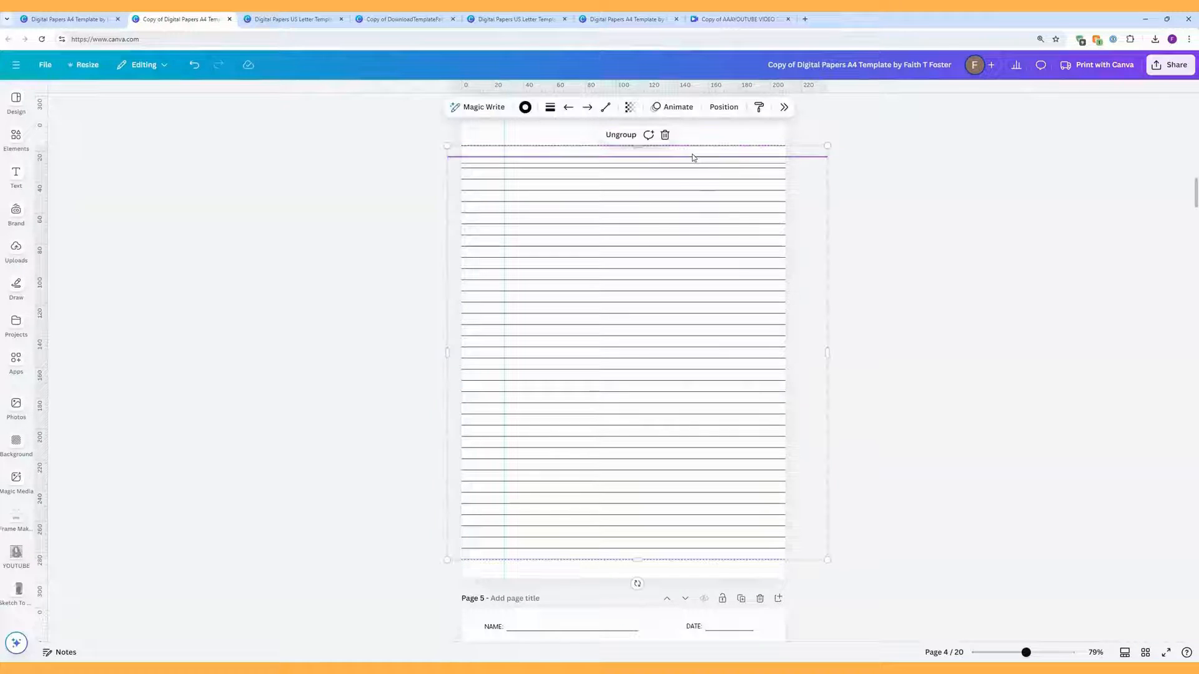
Step: Recolour the ruled-line group cyan and move the horizontal guide up to the first line
left_click(530, 107)
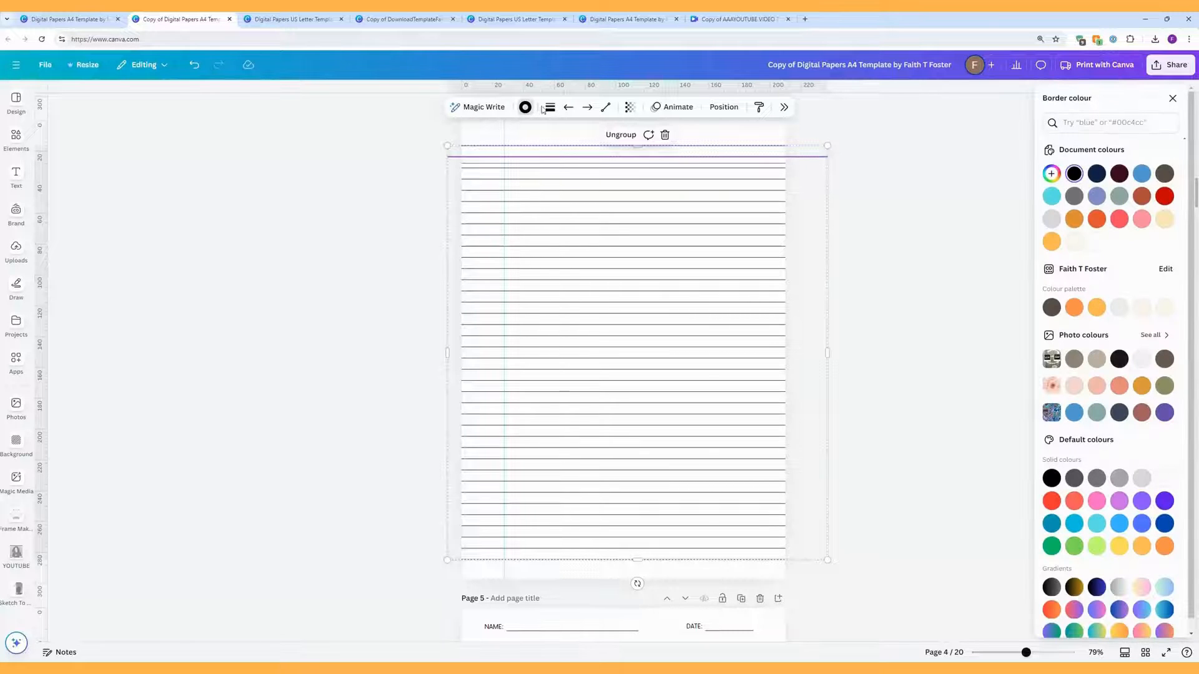
left_click(1051, 196)
key("Escape")
left_click(865, 179)
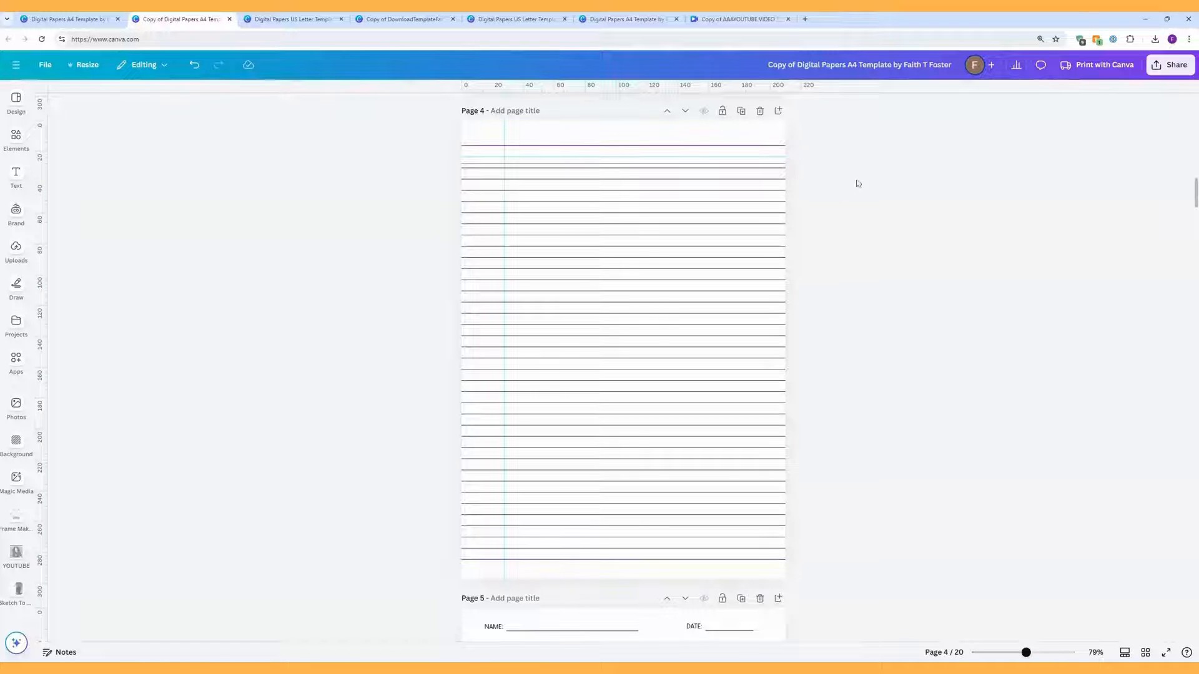
scroll(810, 220, "up", 1)
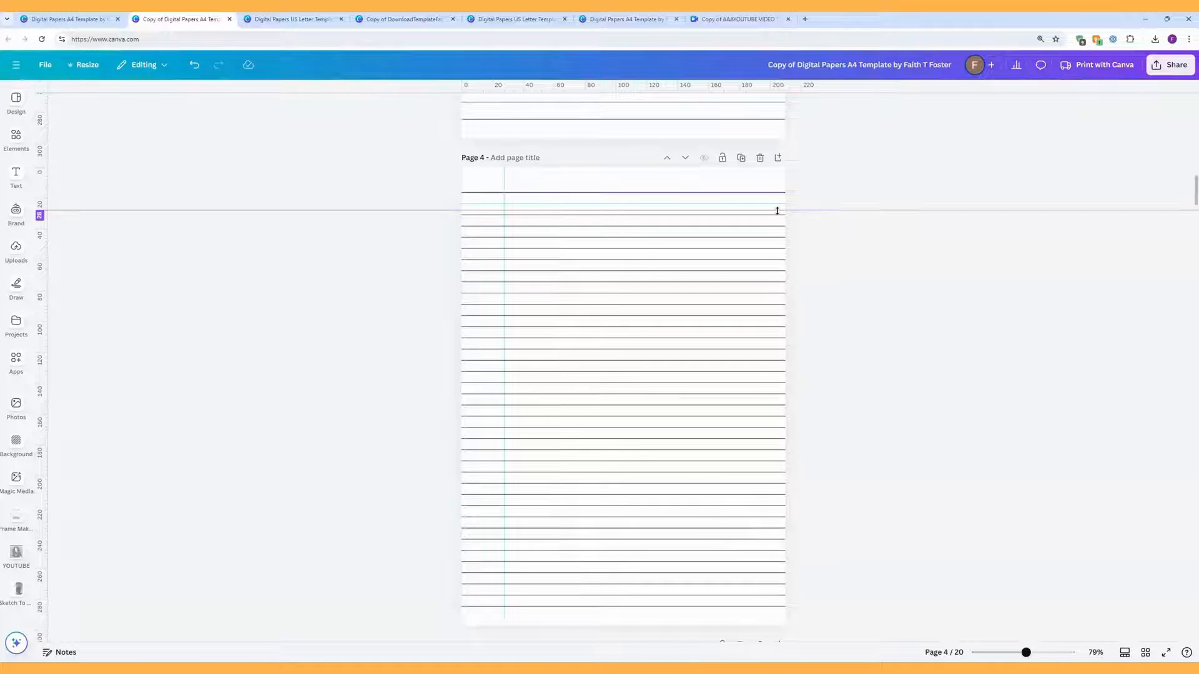
mouse_move(778, 210)
left_mouse_down()
mouse_move(779, 152)
mouse_move(749, 192)
mouse_move(751, 164)
mouse_move(774, 156)
left_mouse_up()
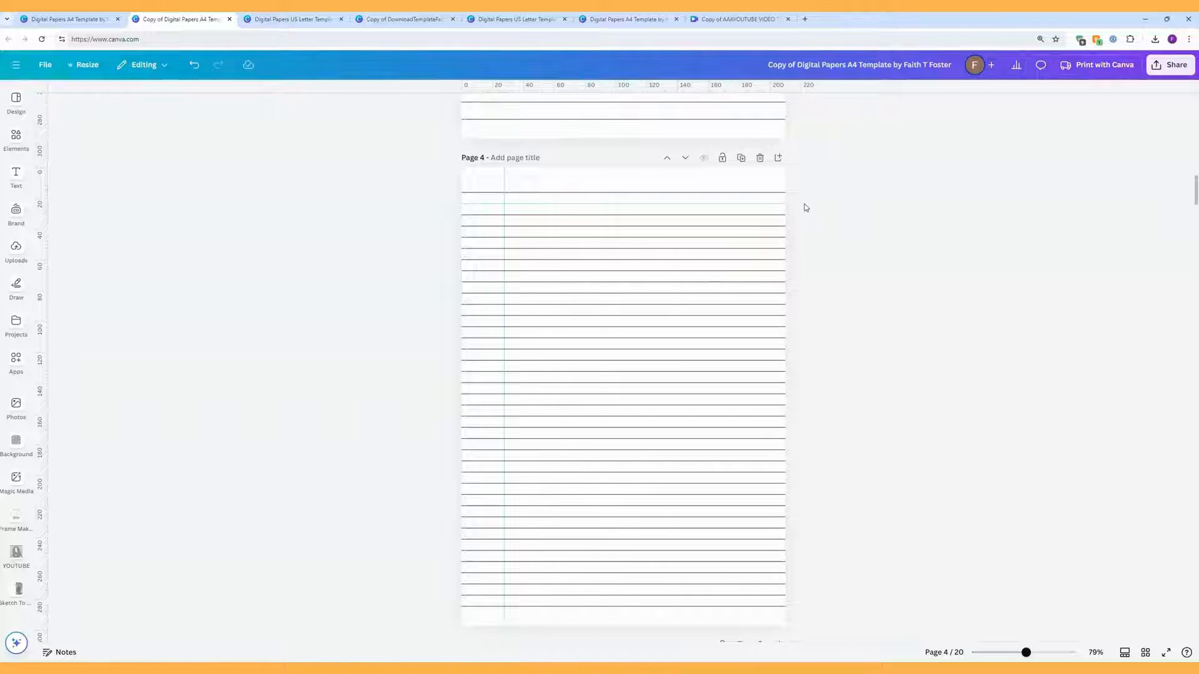
left_click(784, 206)
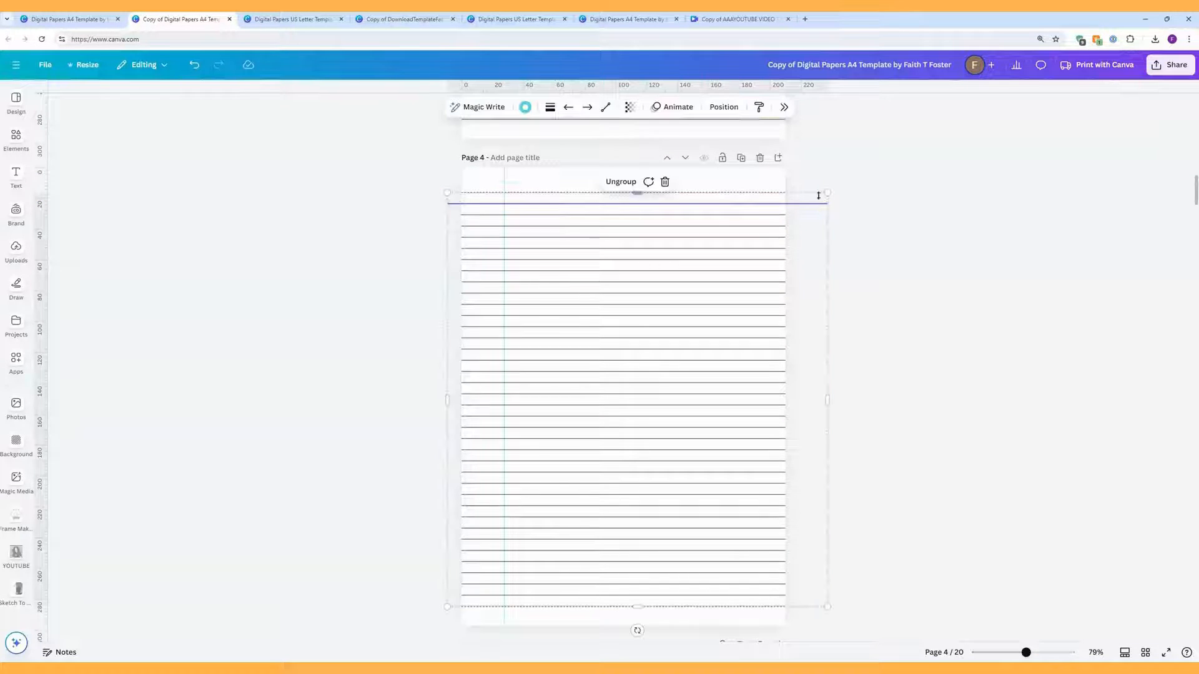
left_click(827, 194)
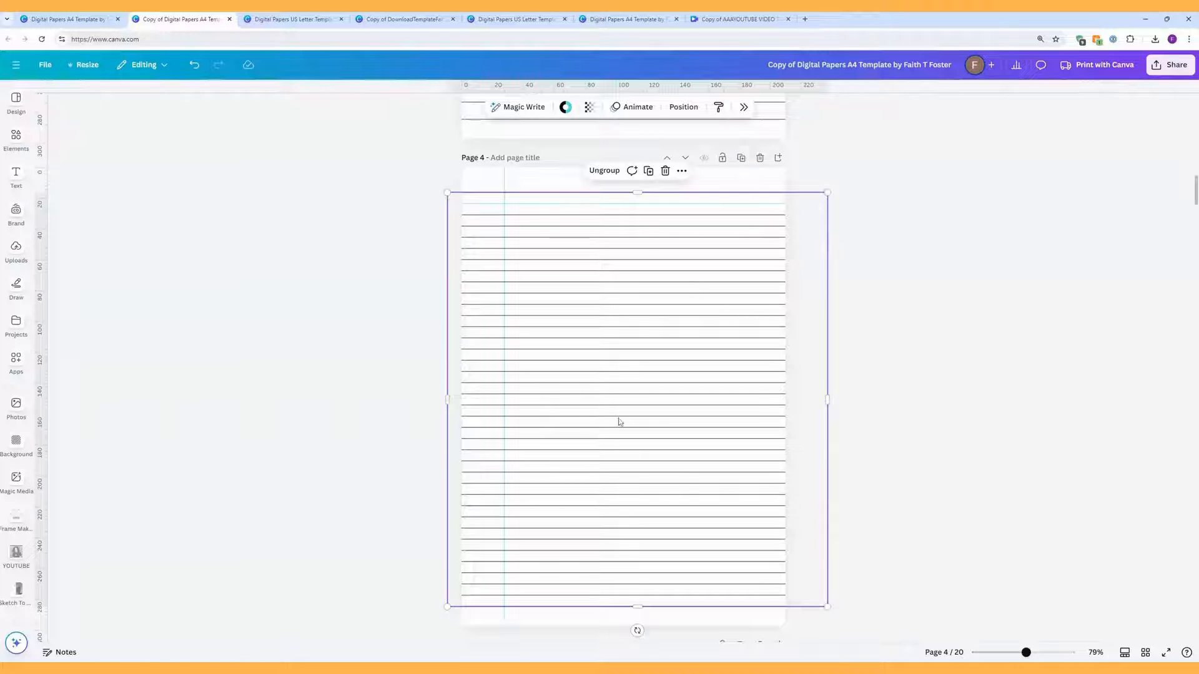
left_click(565, 107)
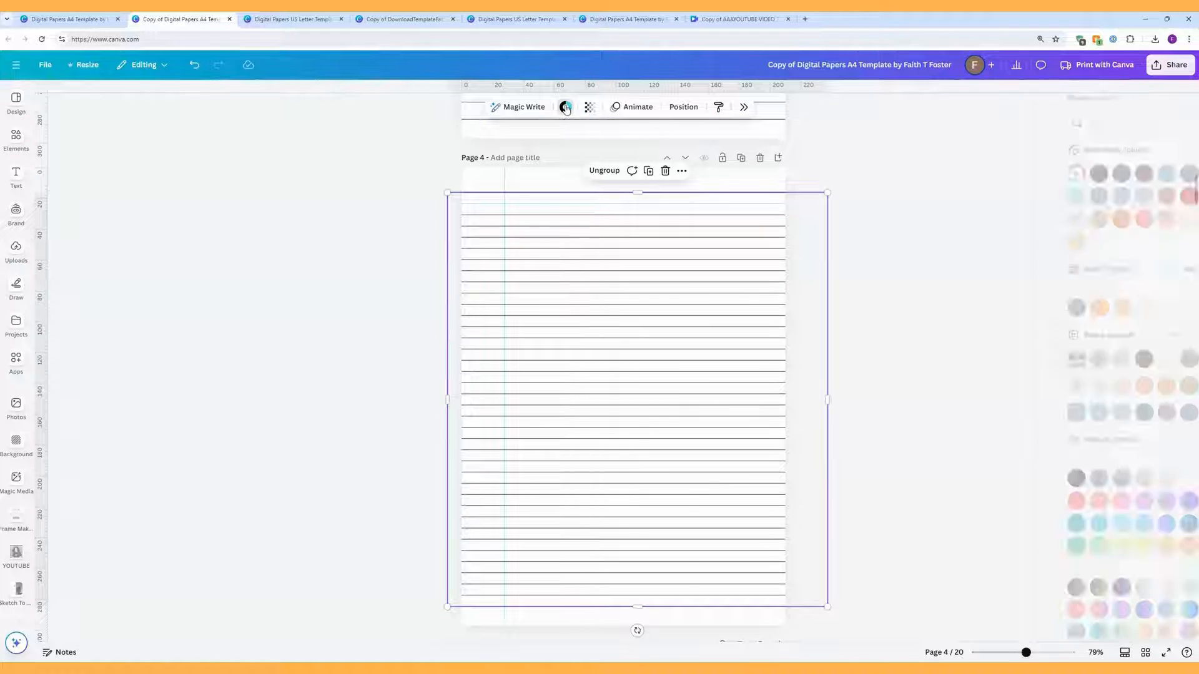
left_click(1052, 196)
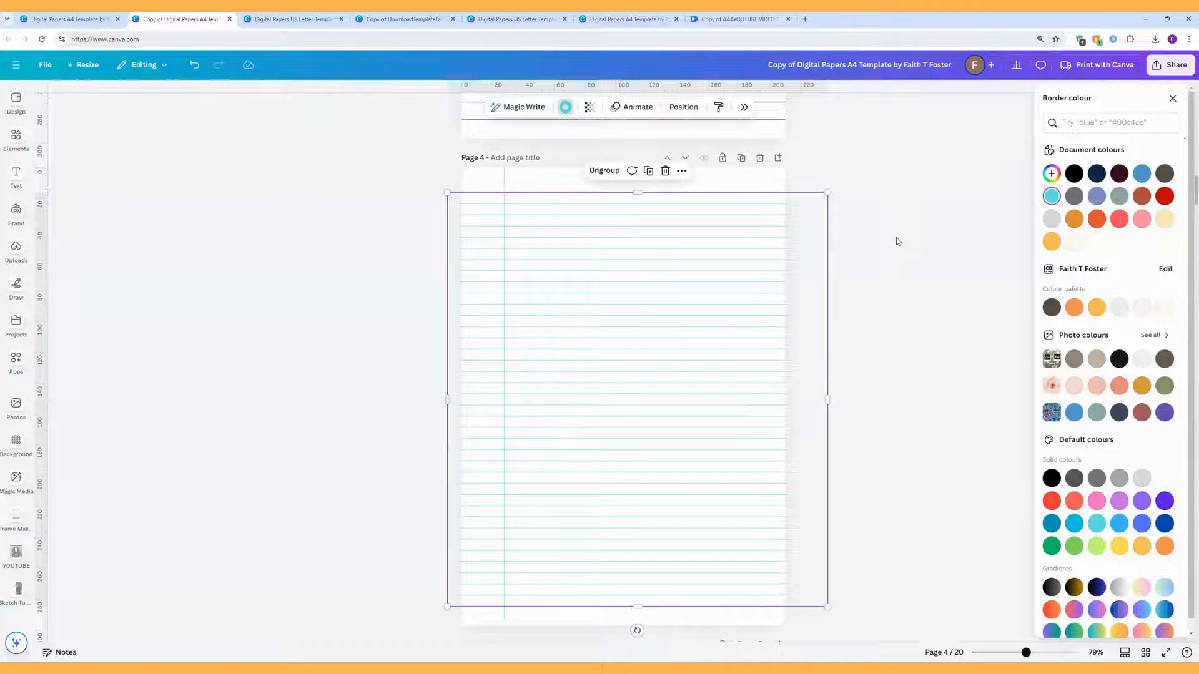
Step: Ungroup the ruled lines, select them all, and turn them orange
left_click(605, 171)
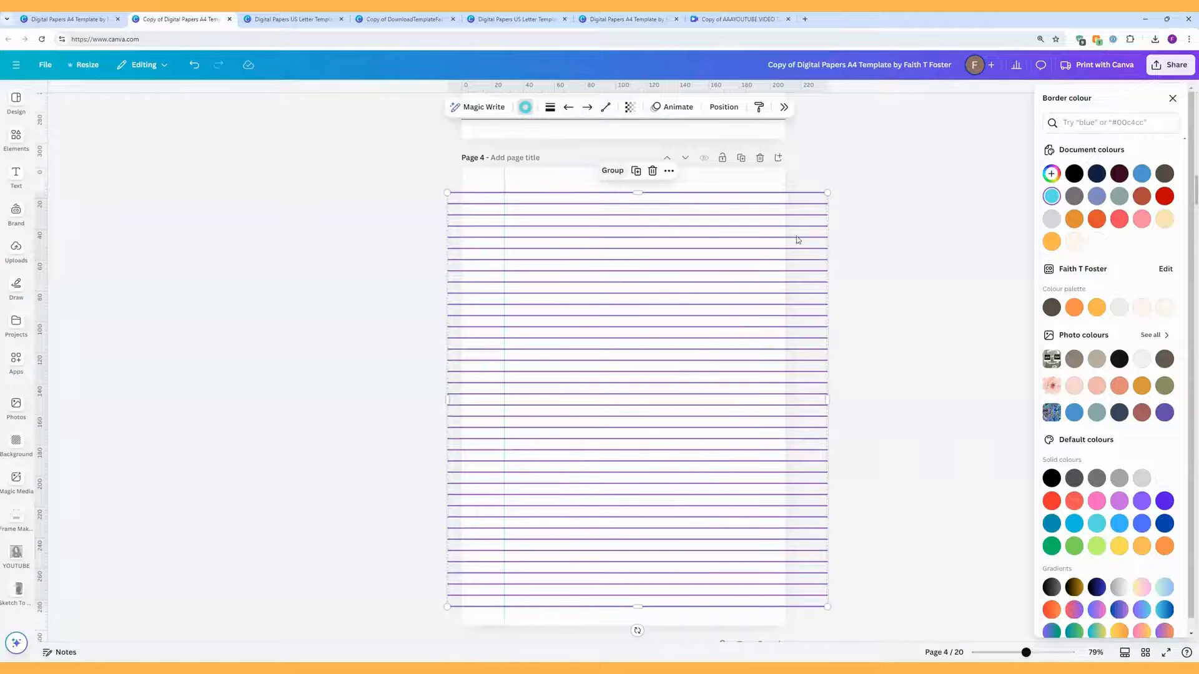
left_click(887, 280)
left_click_drag(839, 628, 827, 377)
left_click_drag(833, 622, 756, 188)
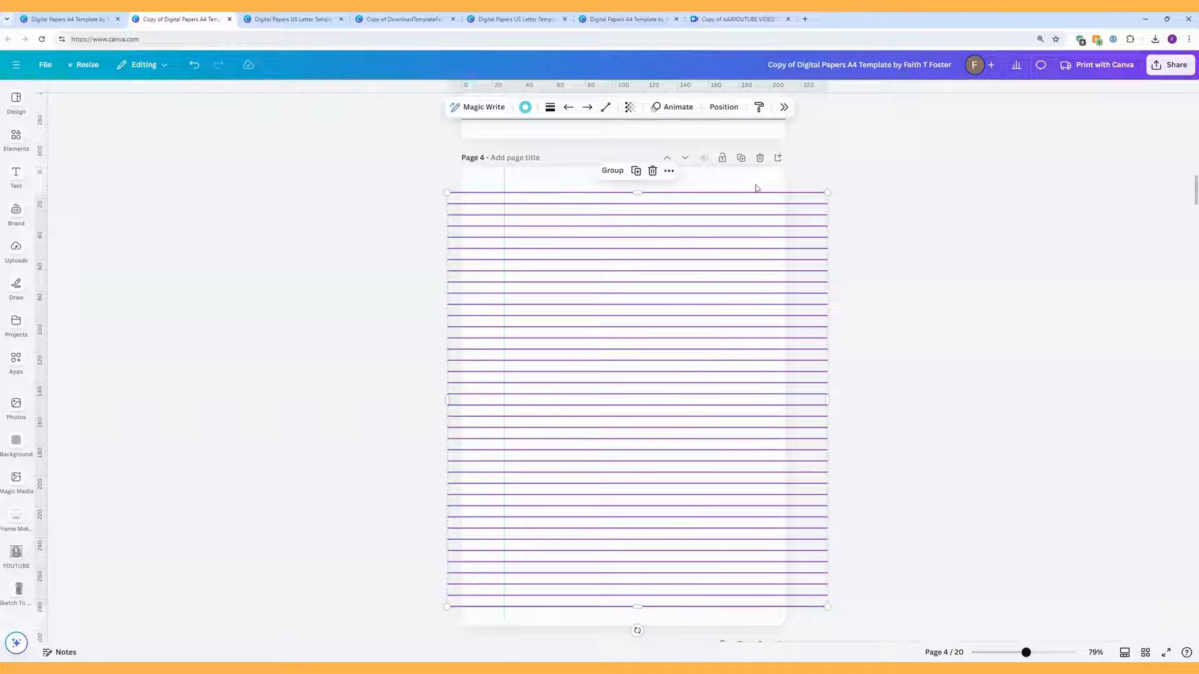
left_click(525, 107)
left_click(1074, 307)
left_click(905, 273)
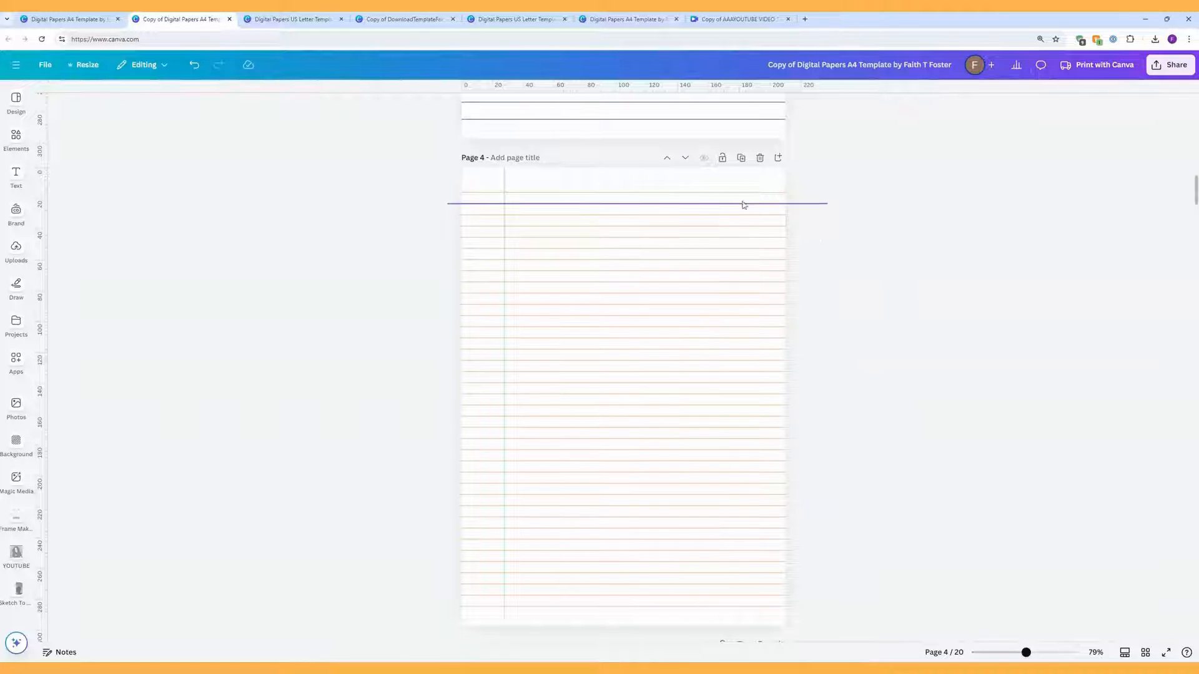
left_click(711, 192)
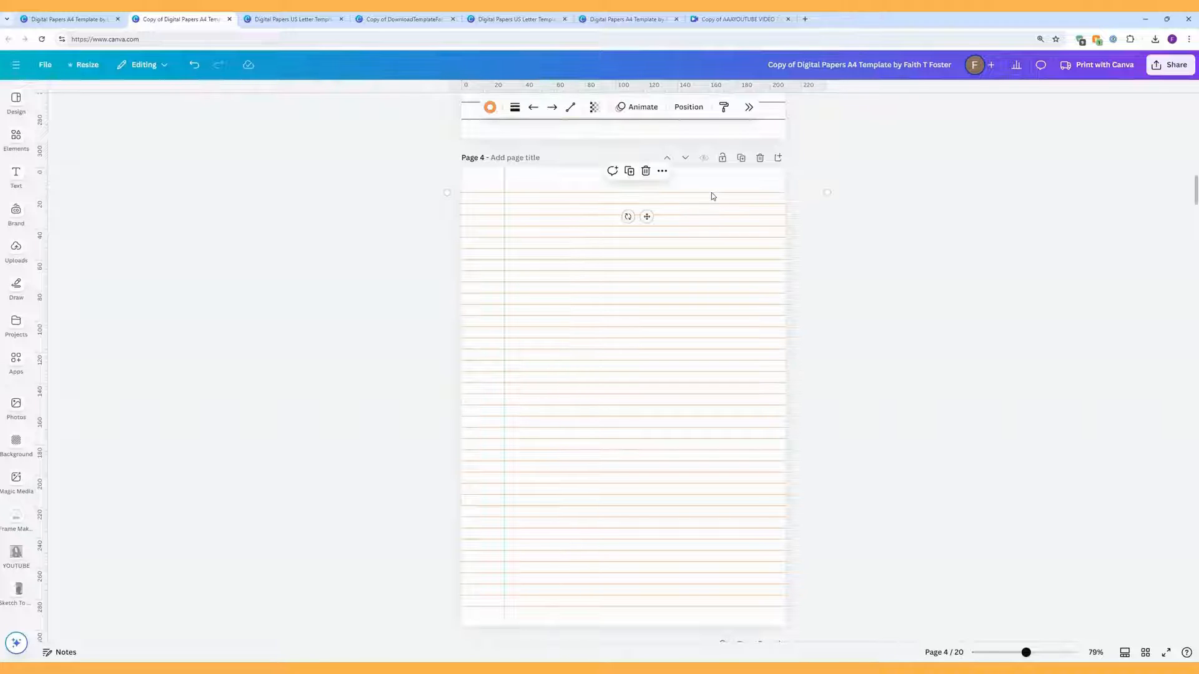
Step: Make page 4's top ruled line solid at line weight 5, after trying dashed styles
left_click(515, 107)
left_click_drag(469, 198, 442, 198)
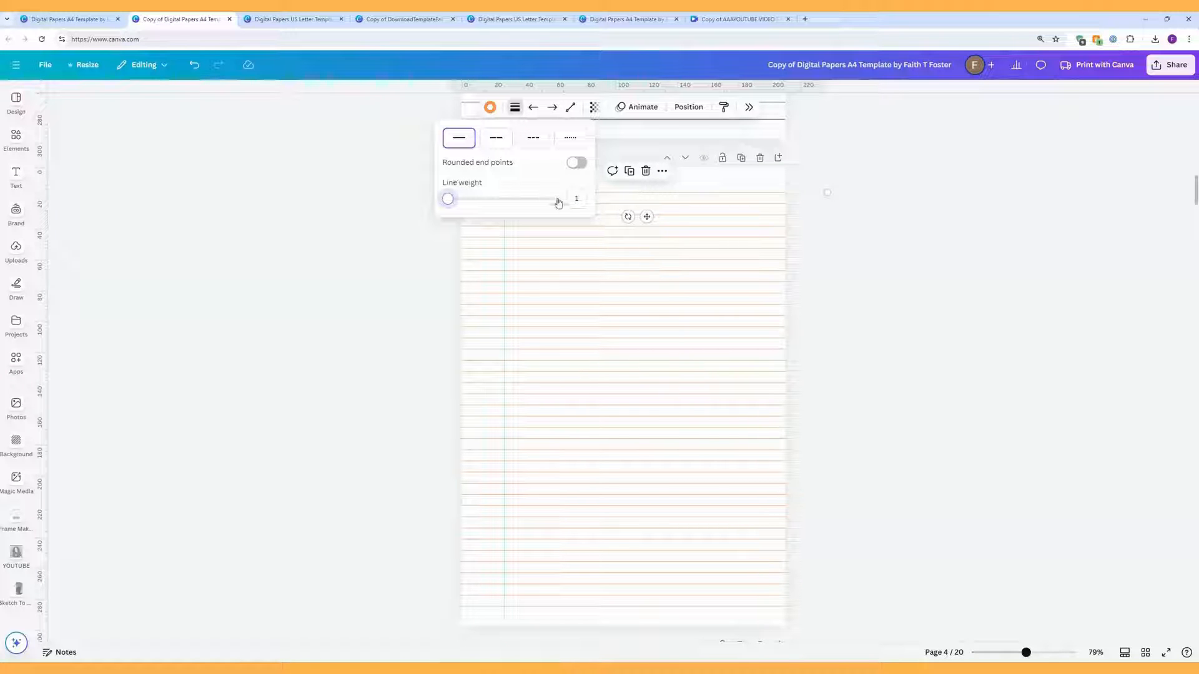
left_click(577, 198)
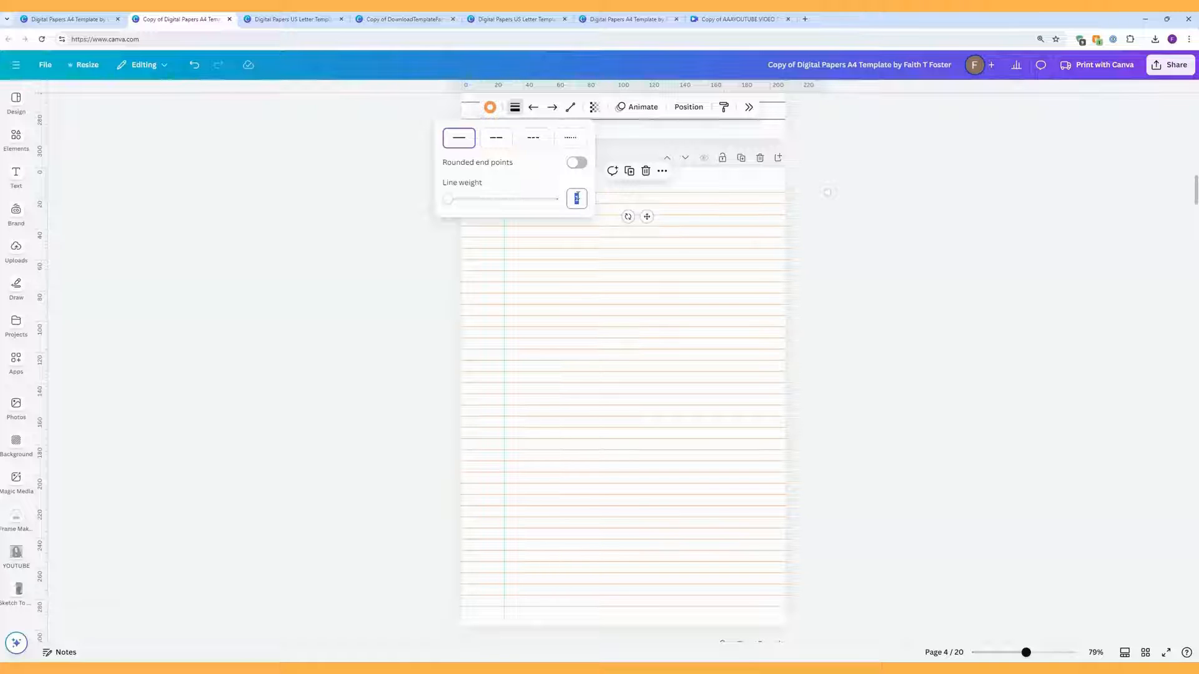
left_click(498, 139)
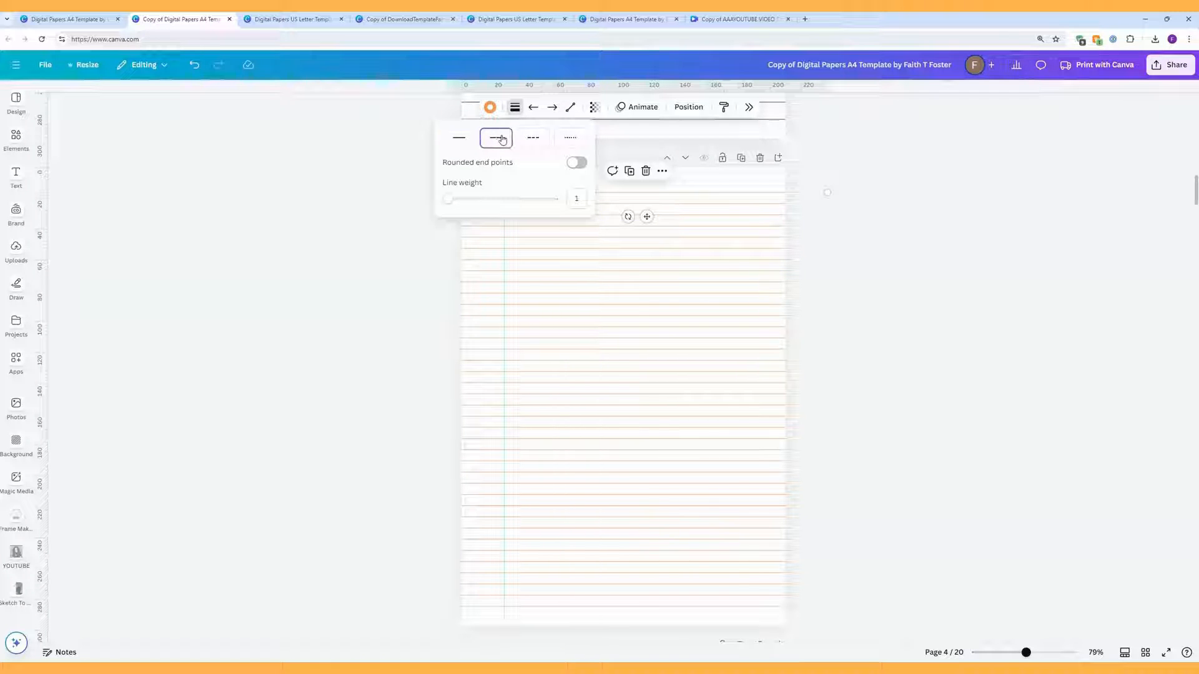
left_click(533, 139)
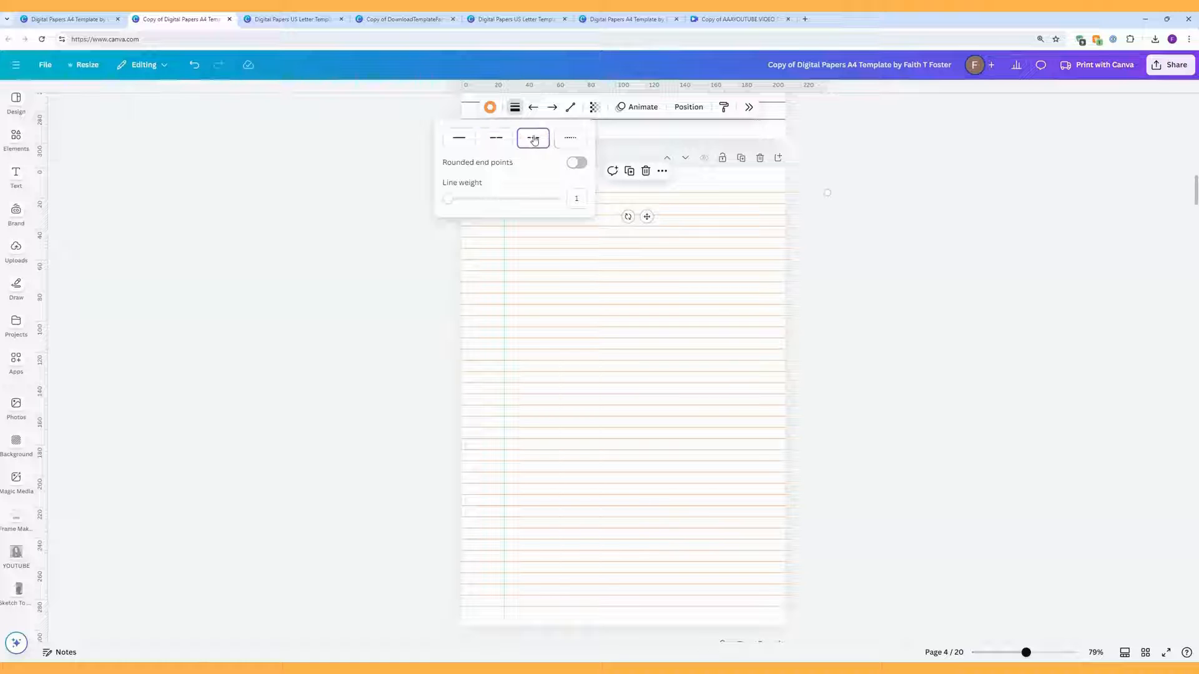
left_click(569, 141)
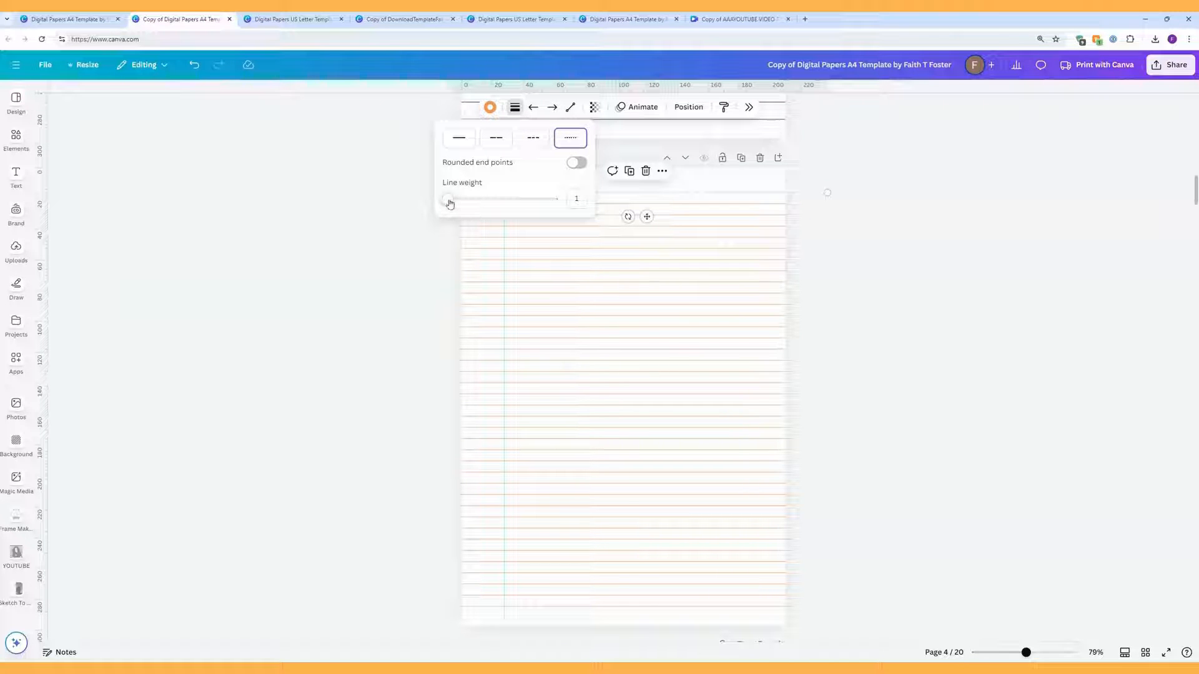
left_click_drag(449, 201, 452, 200)
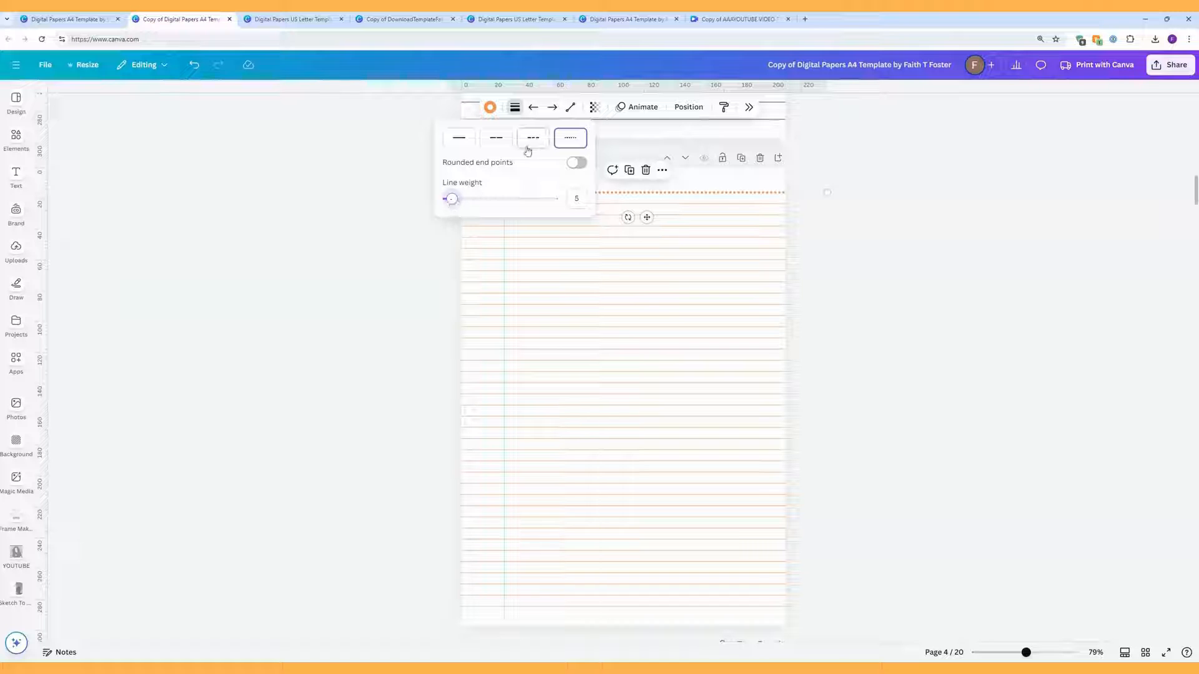
left_click(529, 146)
left_click(502, 144)
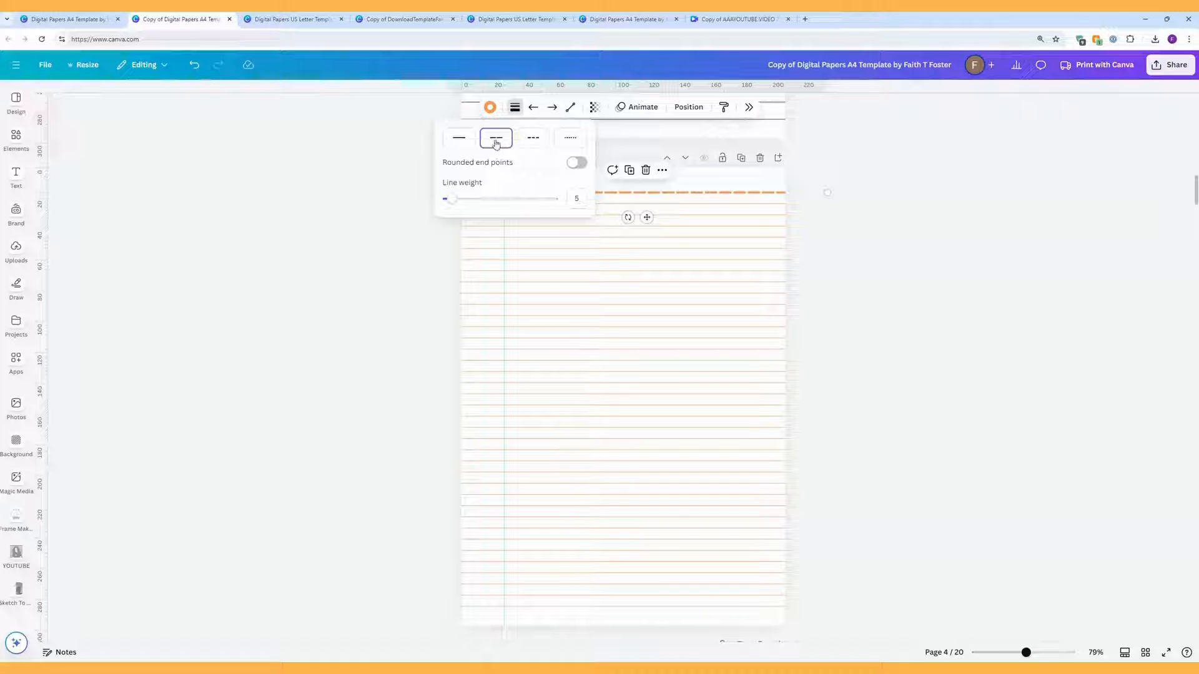
left_click(466, 142)
Step: Delete page 5's NAME and DATE row and stretch the box's top edge up into that space
scroll(891, 392, "down", 5)
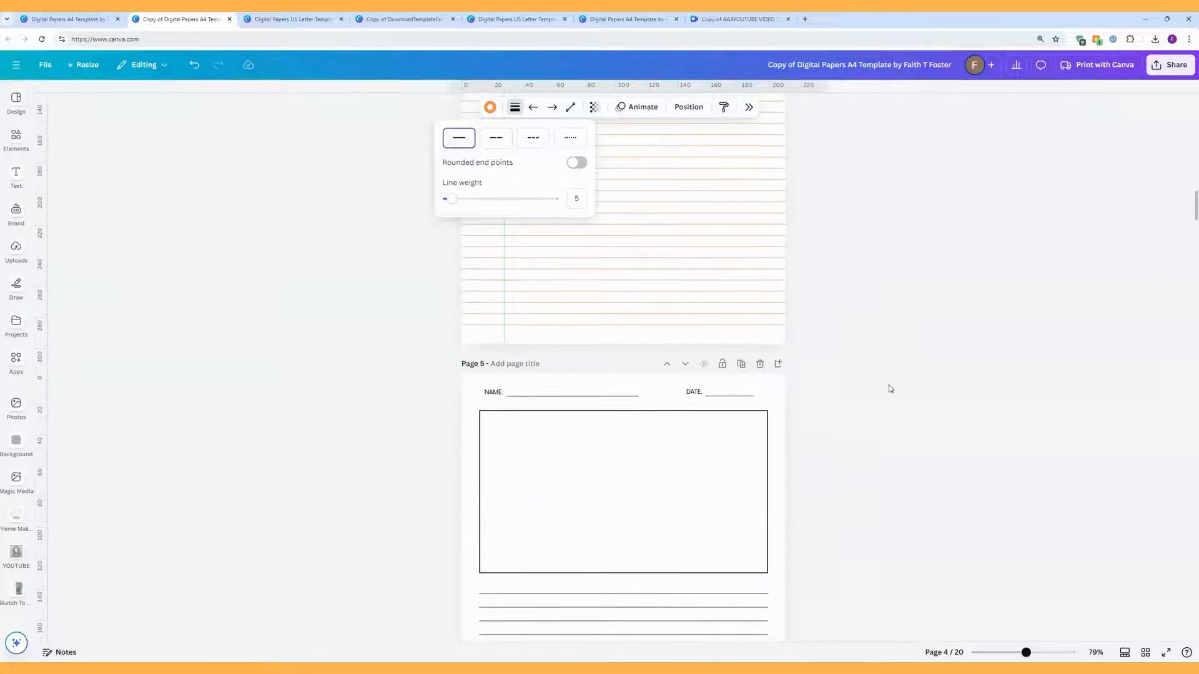
scroll(891, 388, "down", 3)
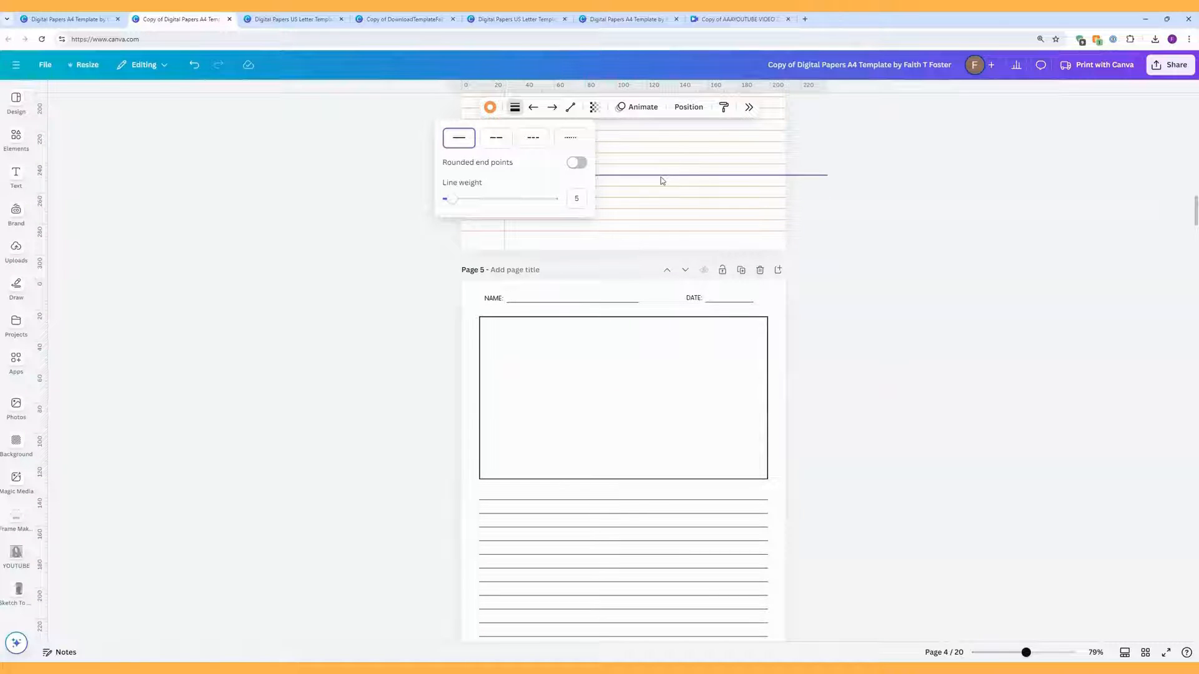
left_click(927, 271)
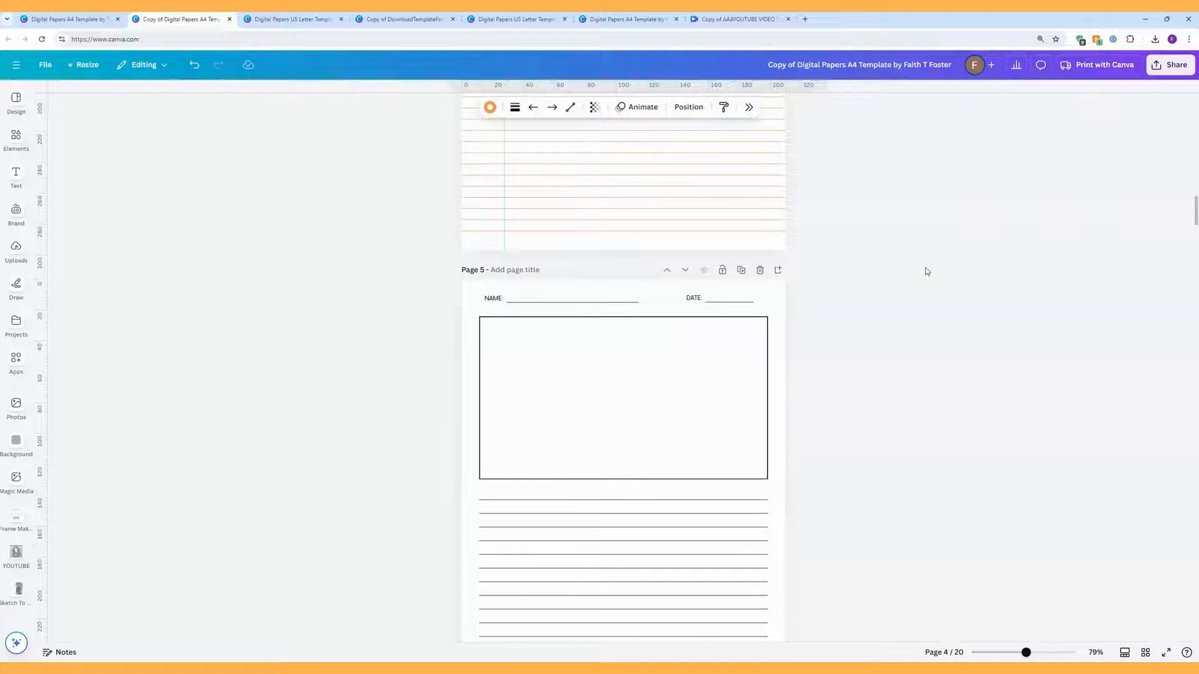
scroll(927, 271, "down", 4)
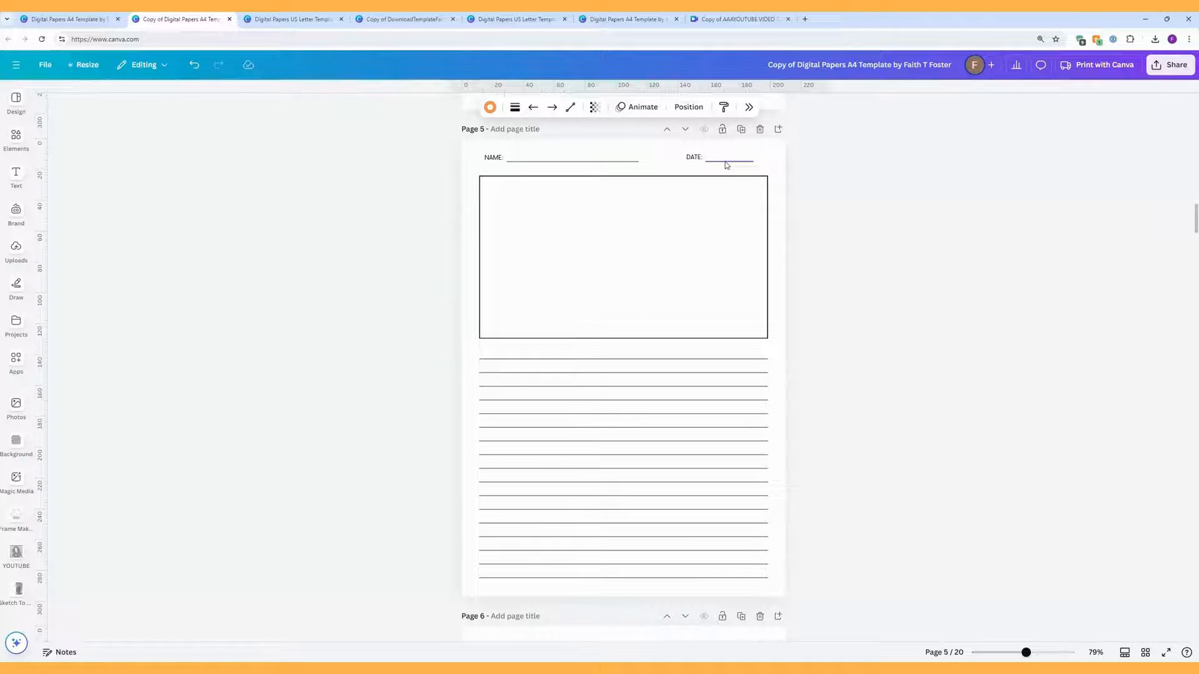
scroll(726, 165, "up", 1)
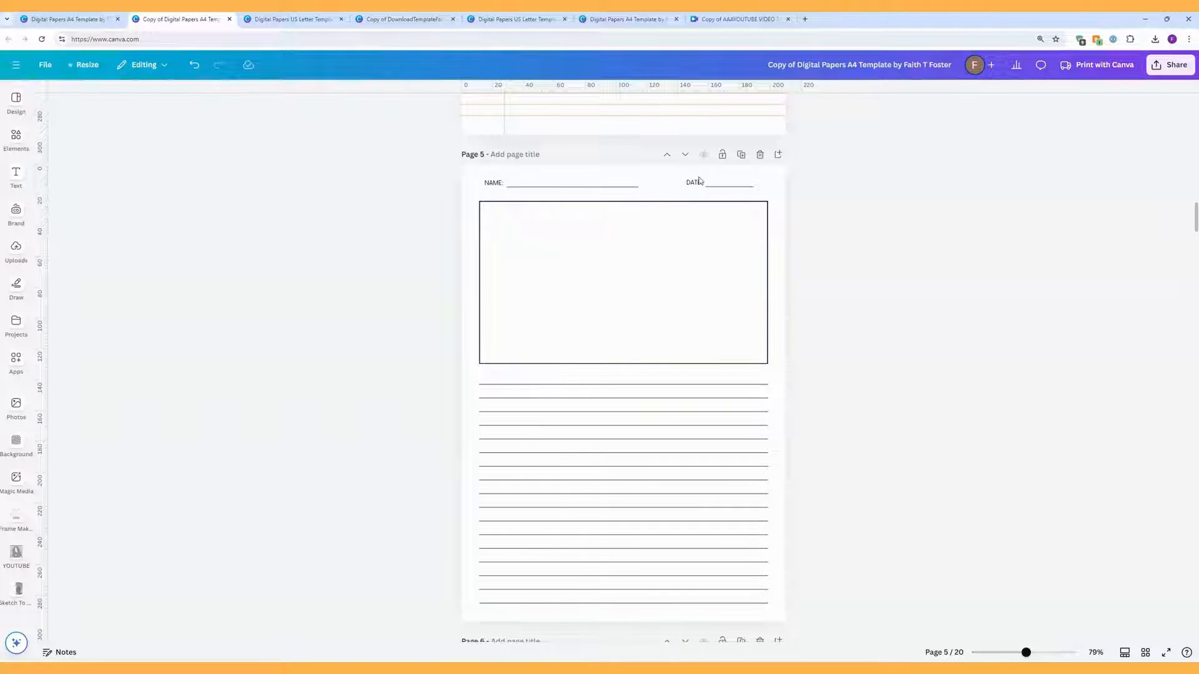
left_click_drag(823, 190, 455, 174)
key("Delete")
left_click(618, 202)
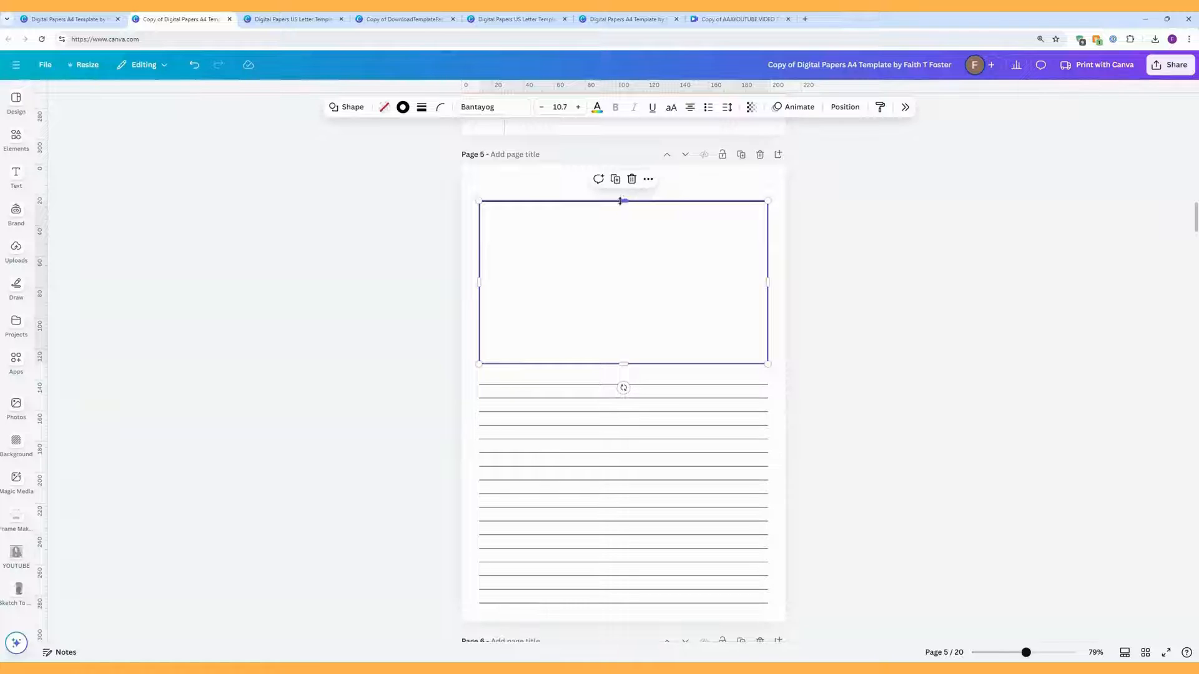
left_click_drag(622, 201, 623, 188)
left_click(839, 245)
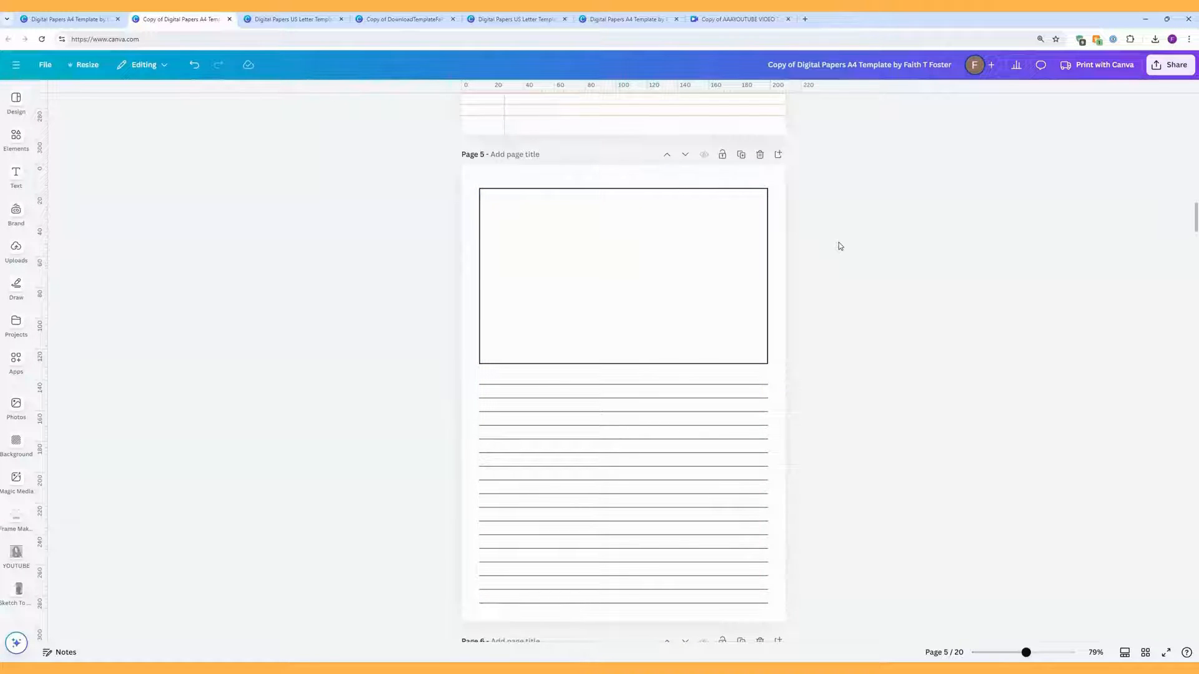
Step: Stretch page 5's box down over the lined area, then shrink it back
scroll(840, 245, "down", 1)
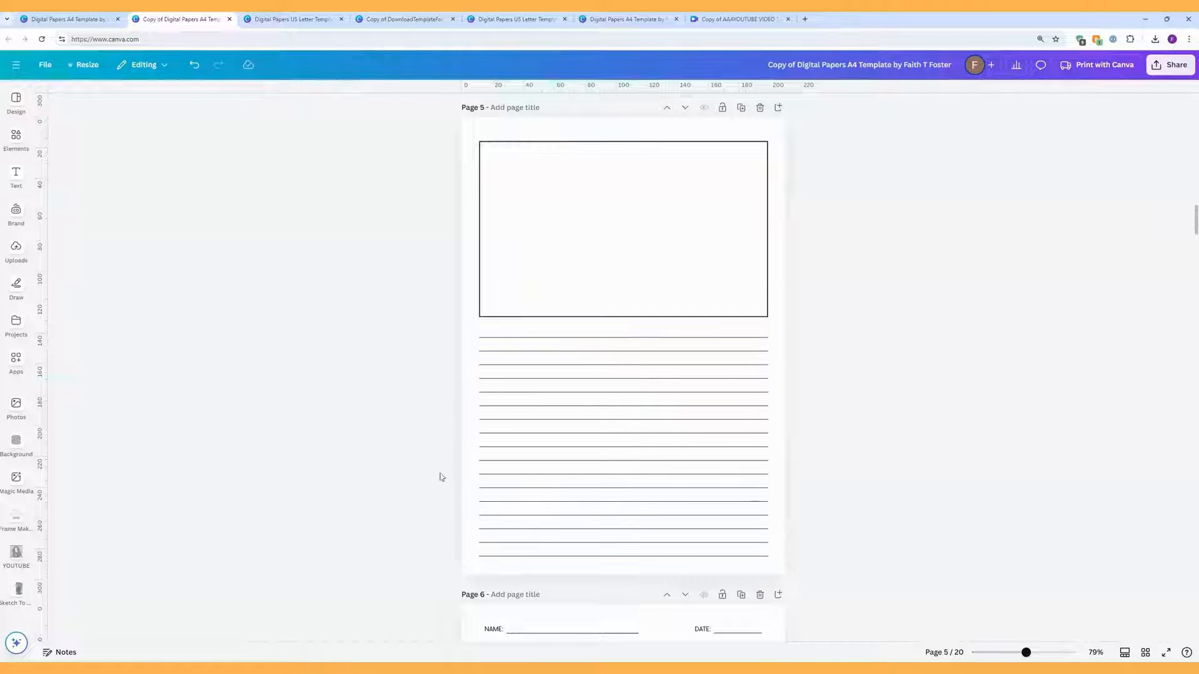
left_click(629, 316)
left_click_drag(625, 316, 637, 554)
left_click(857, 402)
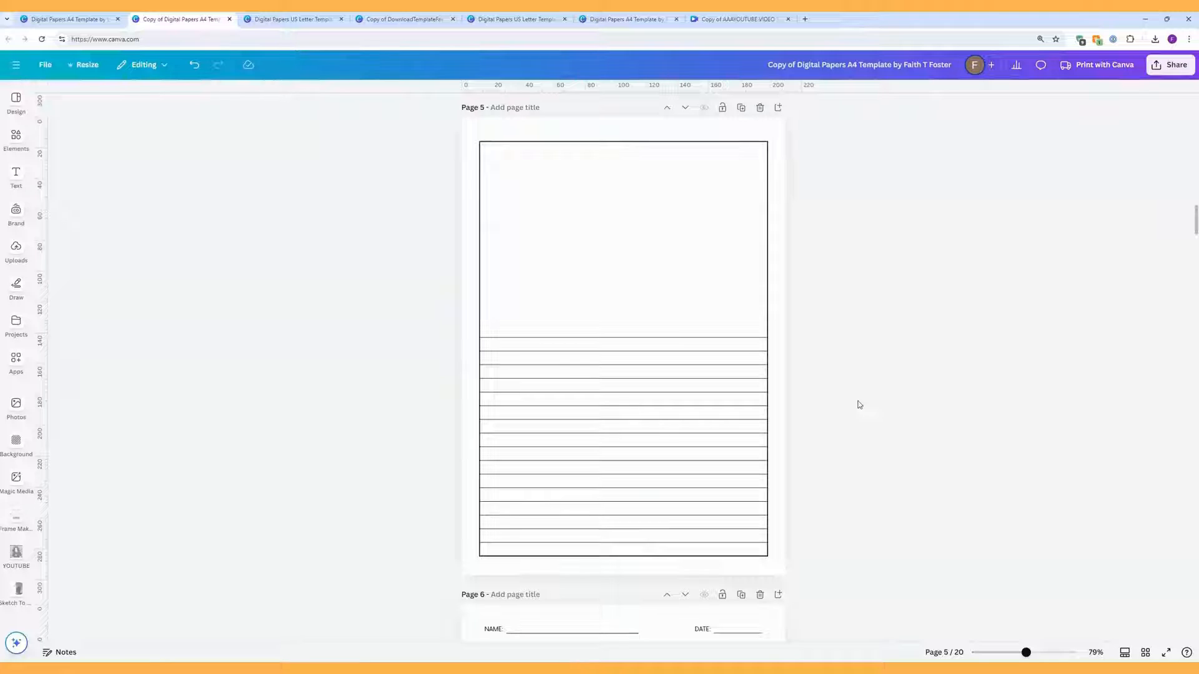
left_click(631, 555)
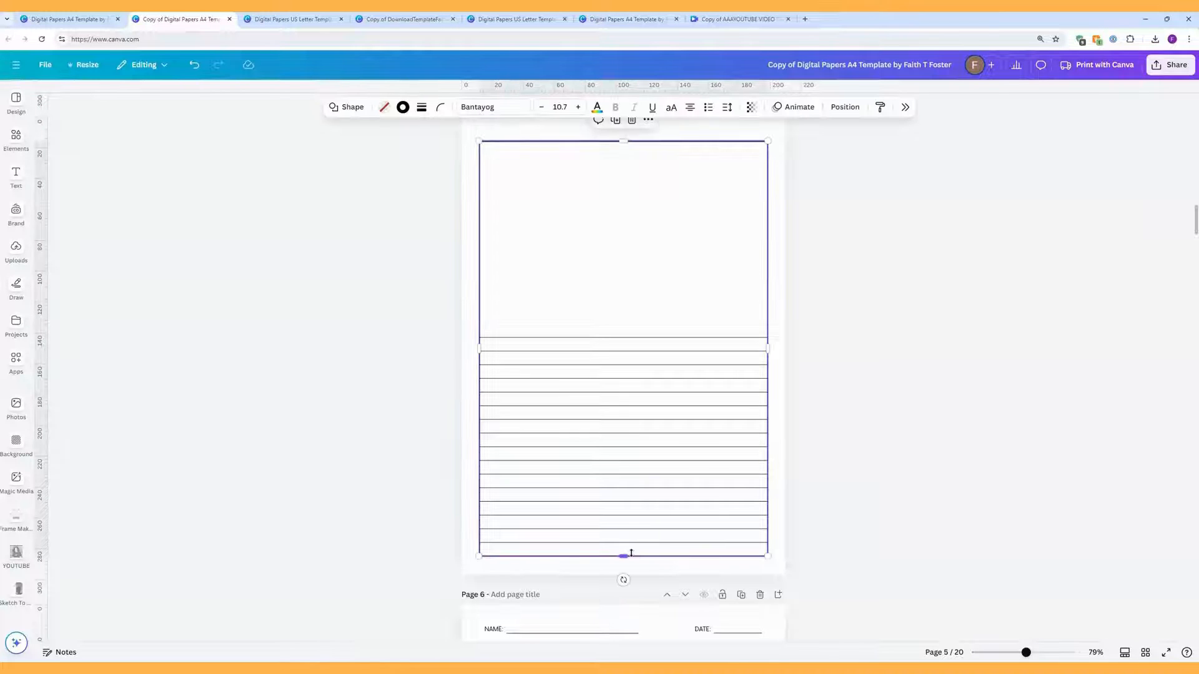
left_click_drag(619, 557, 624, 319)
left_click(892, 346)
scroll(891, 345, "up", 2)
Step: Give the box a solid border at weight 9, after trying dashed and dotted styles
left_click(708, 322)
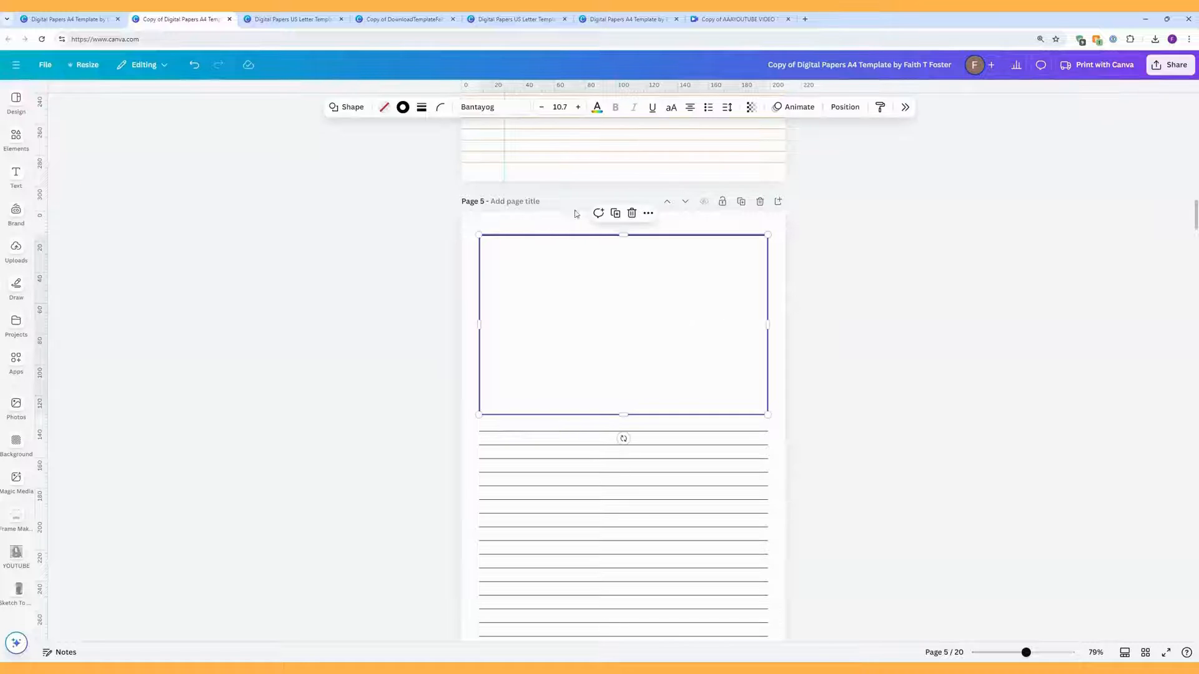
left_click(421, 107)
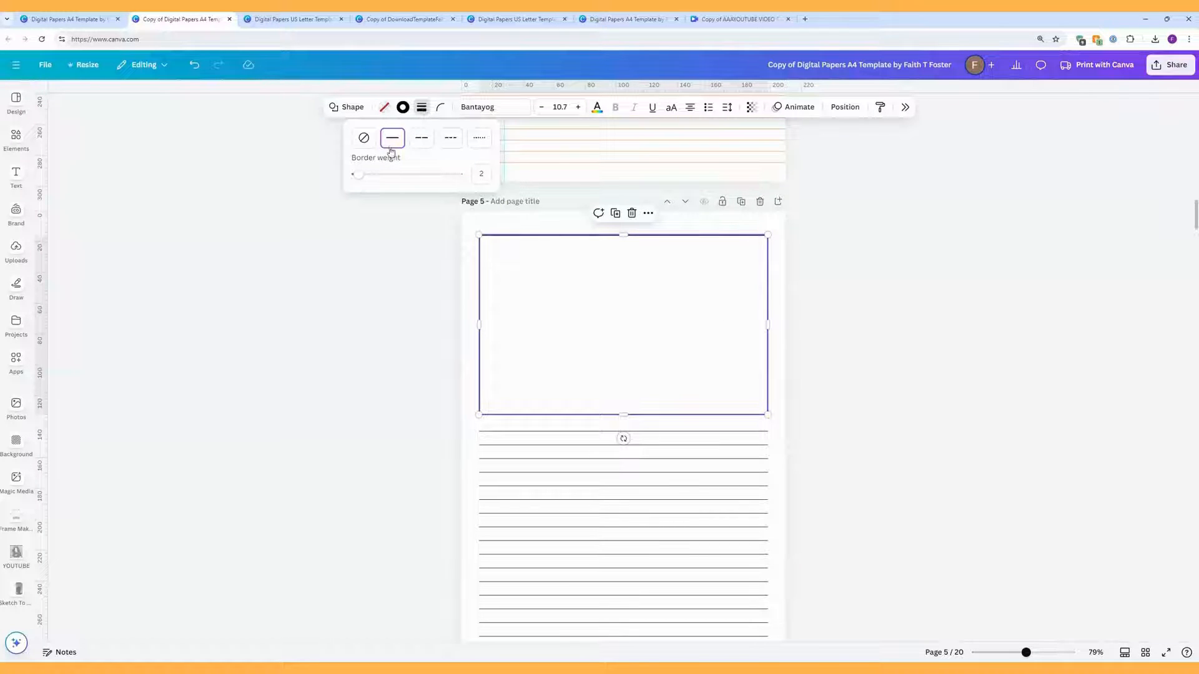
left_click_drag(359, 177, 367, 179)
left_click(422, 138)
left_click(461, 139)
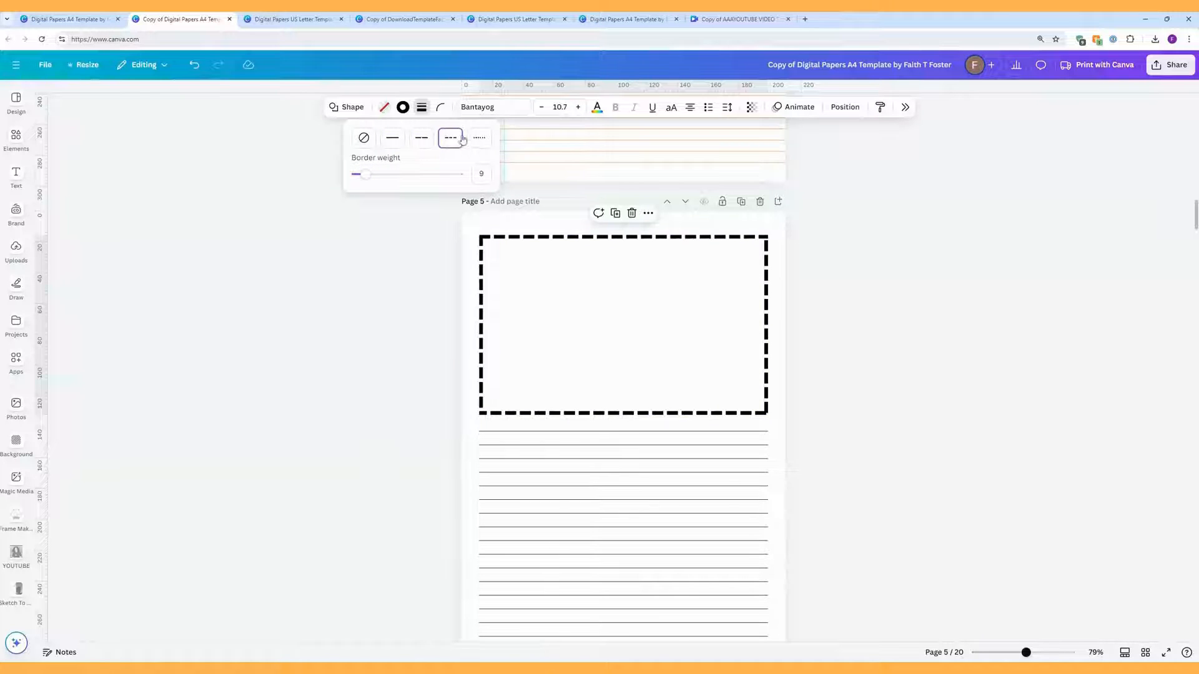
left_click(479, 138)
left_click(395, 140)
left_click(819, 309)
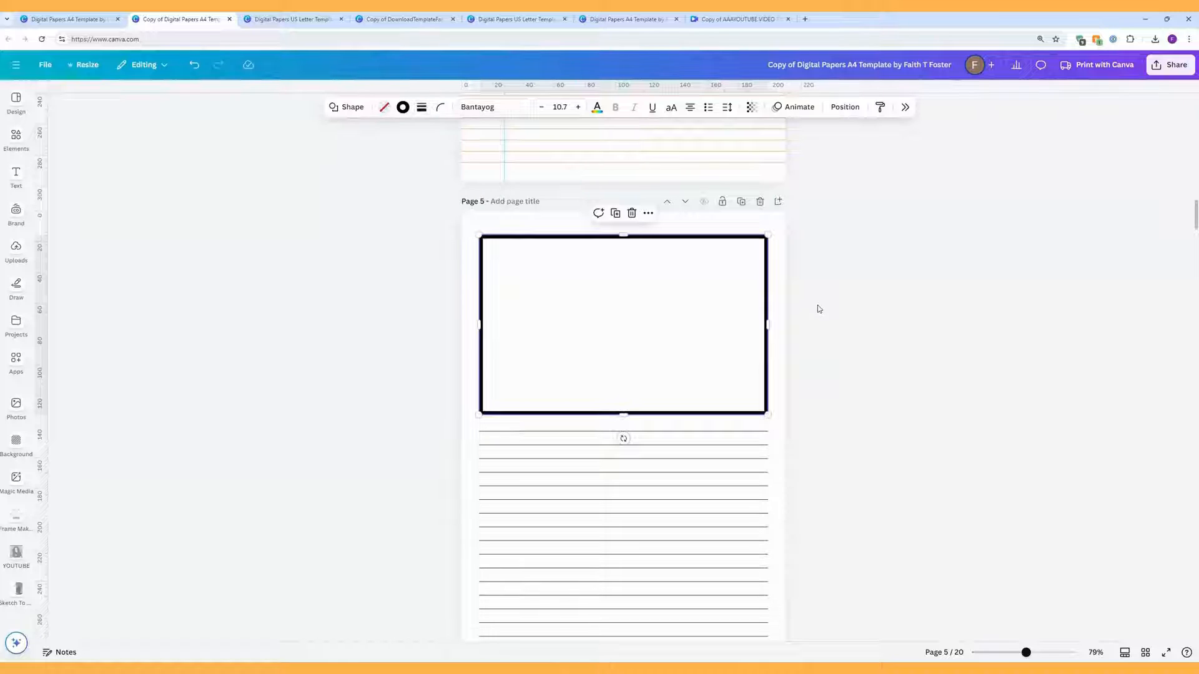
left_click(819, 310)
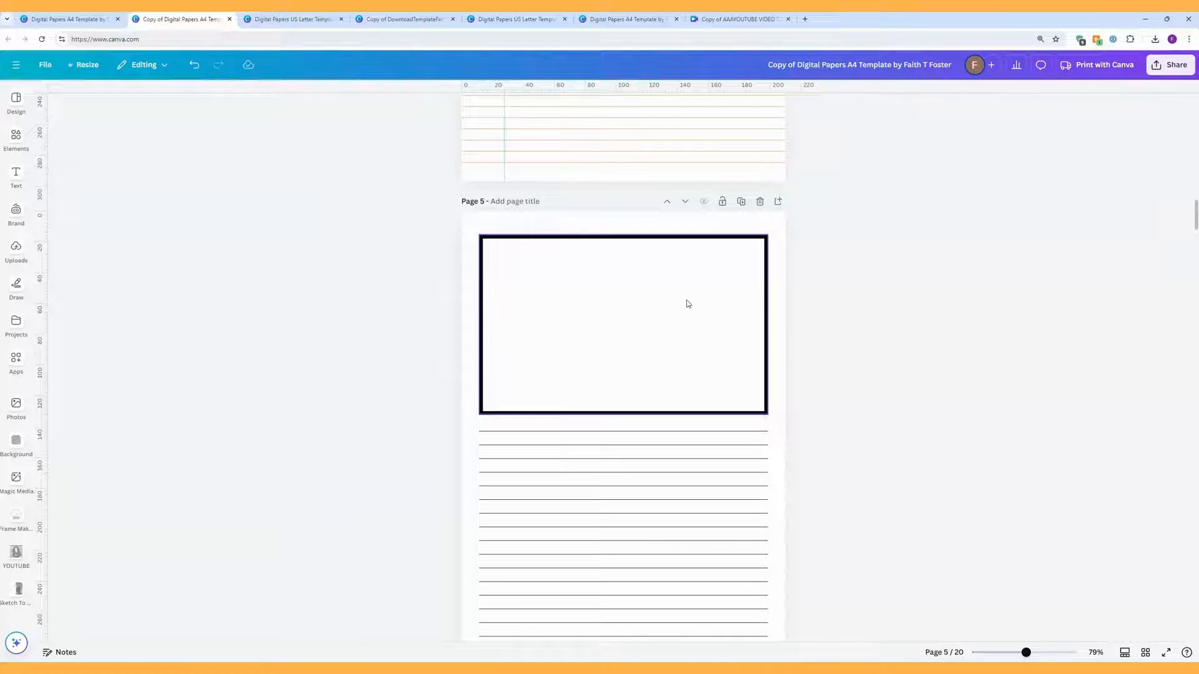
Step: Add a rectangle inside page 5's box with a weight-7 black border and no fill
key("r")
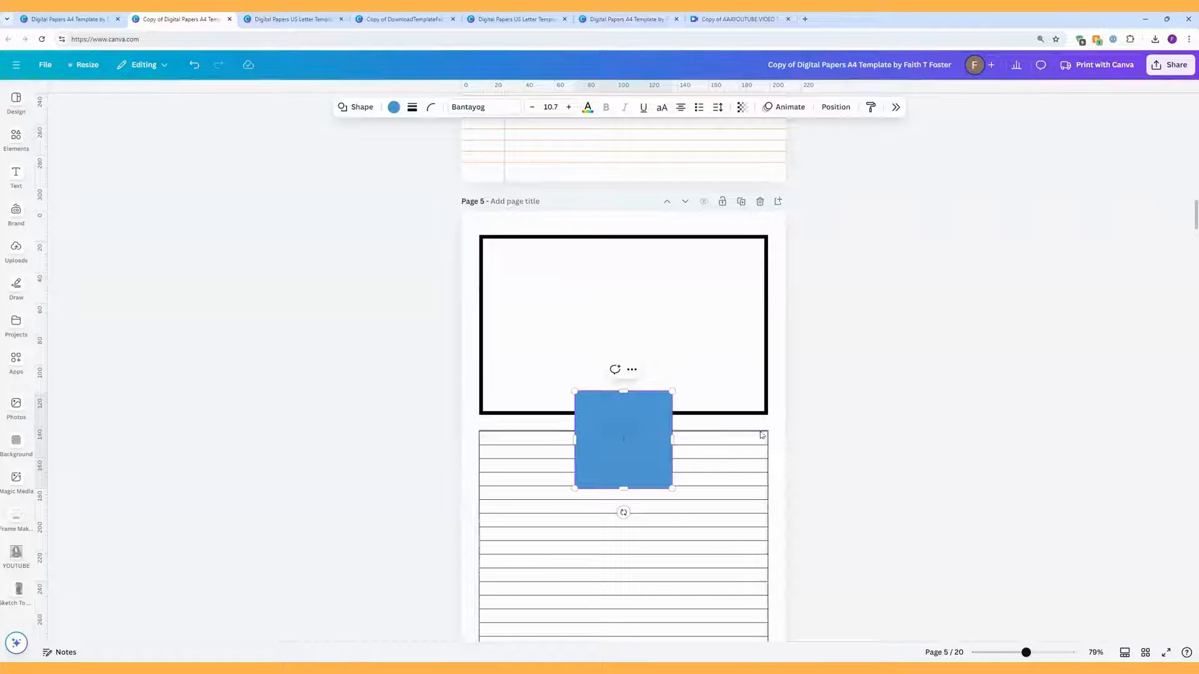
left_click_drag(617, 459, 762, 291)
left_click_drag(623, 341, 616, 406)
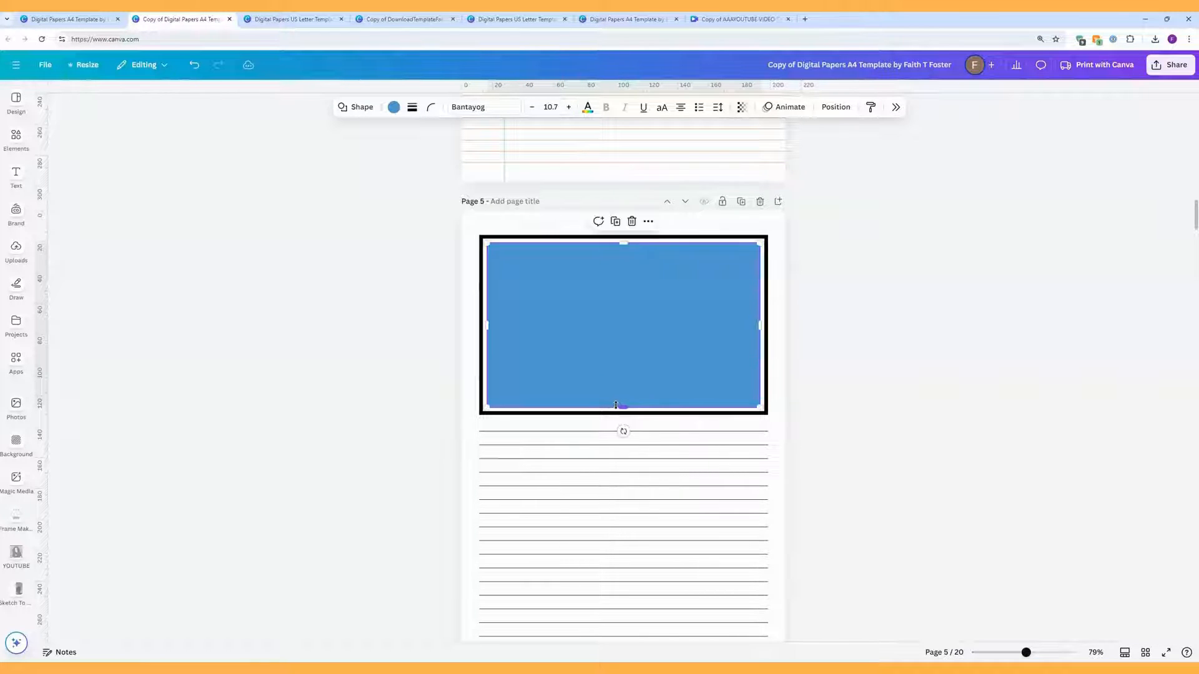
left_click(411, 108)
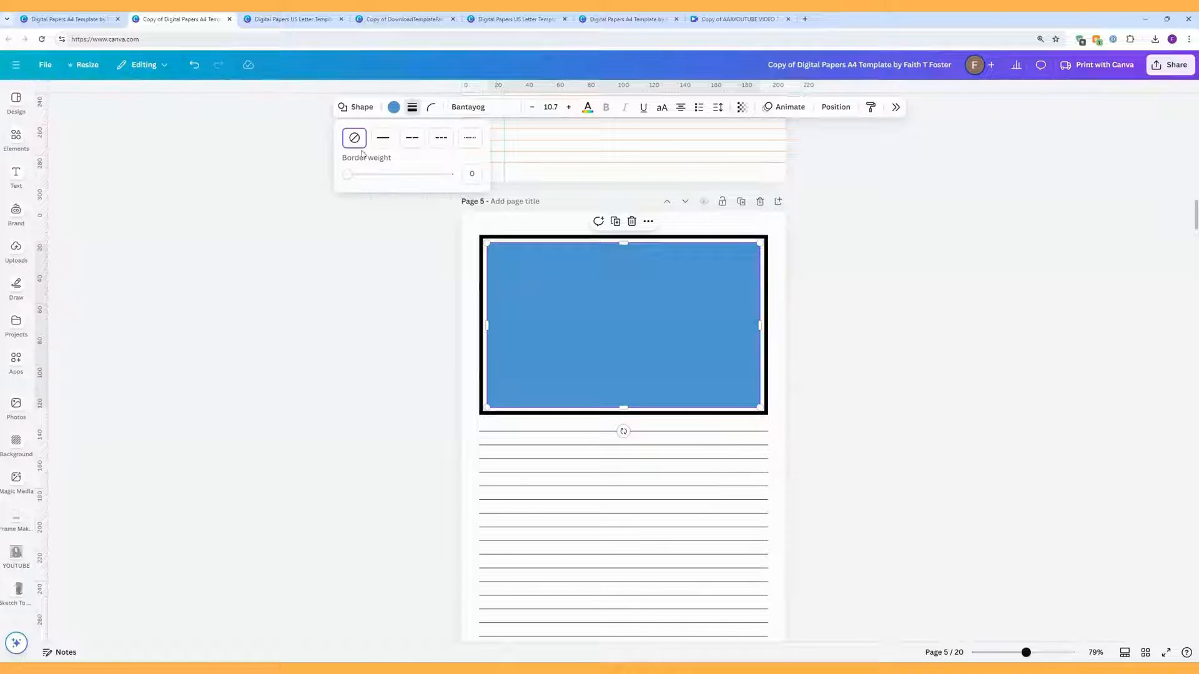
left_click(349, 176)
left_click_drag(353, 180, 355, 180)
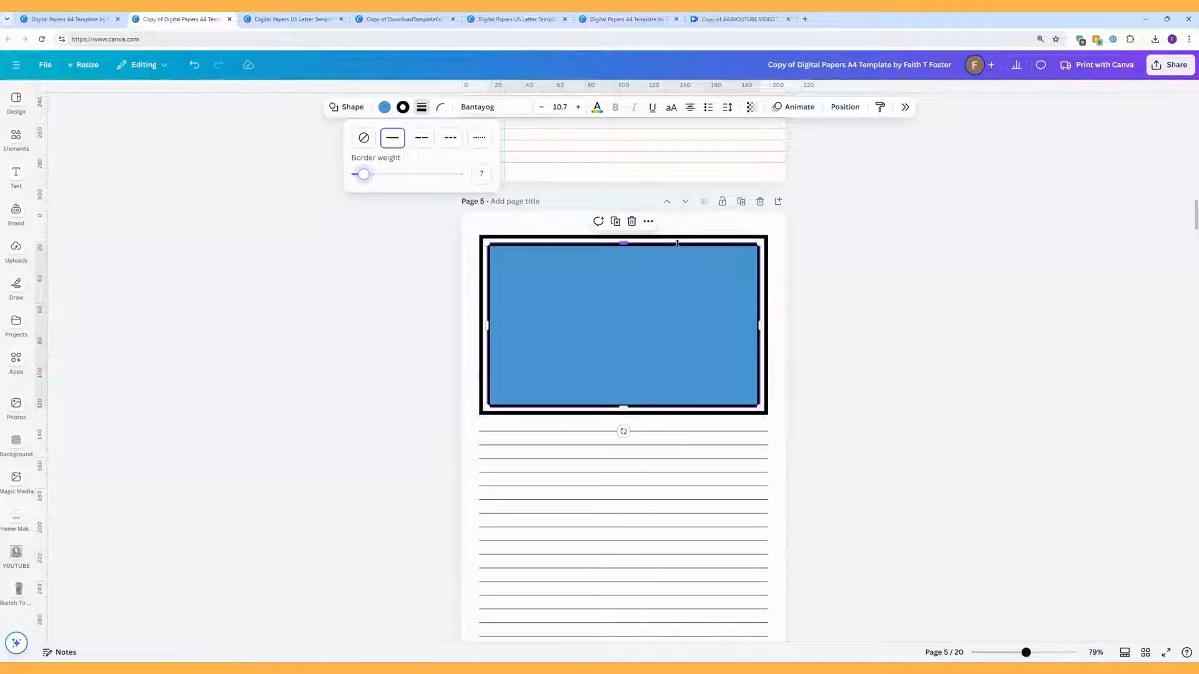
left_click(385, 108)
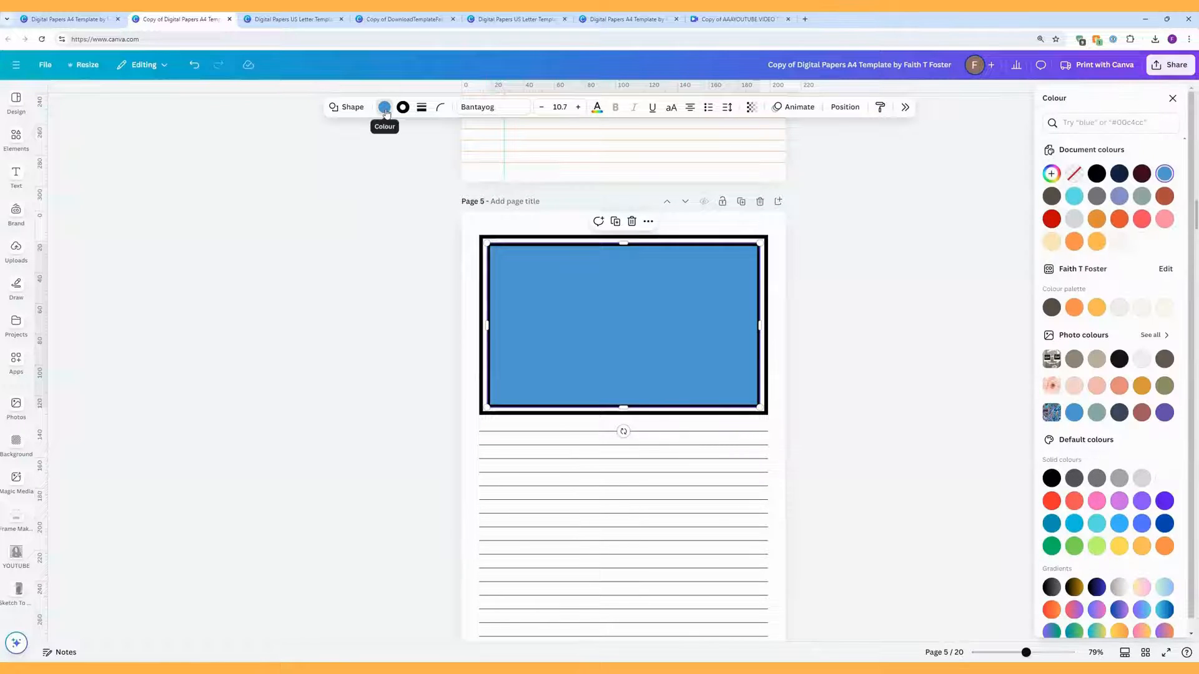
left_click(1074, 175)
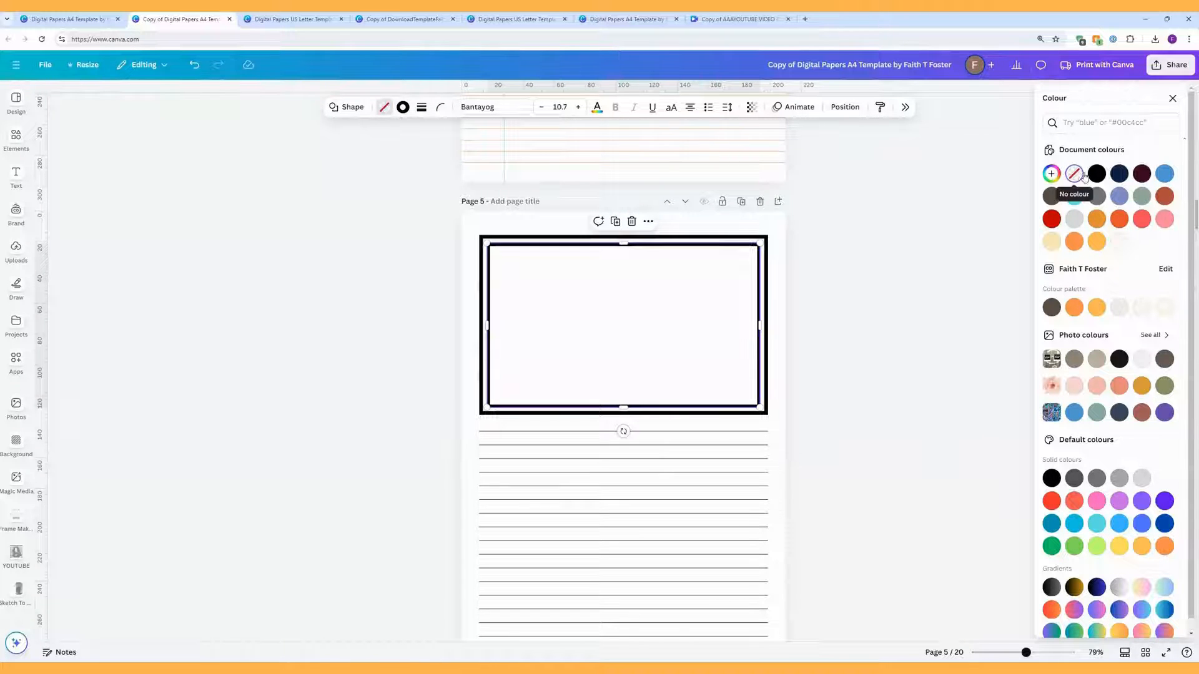
left_click(820, 284)
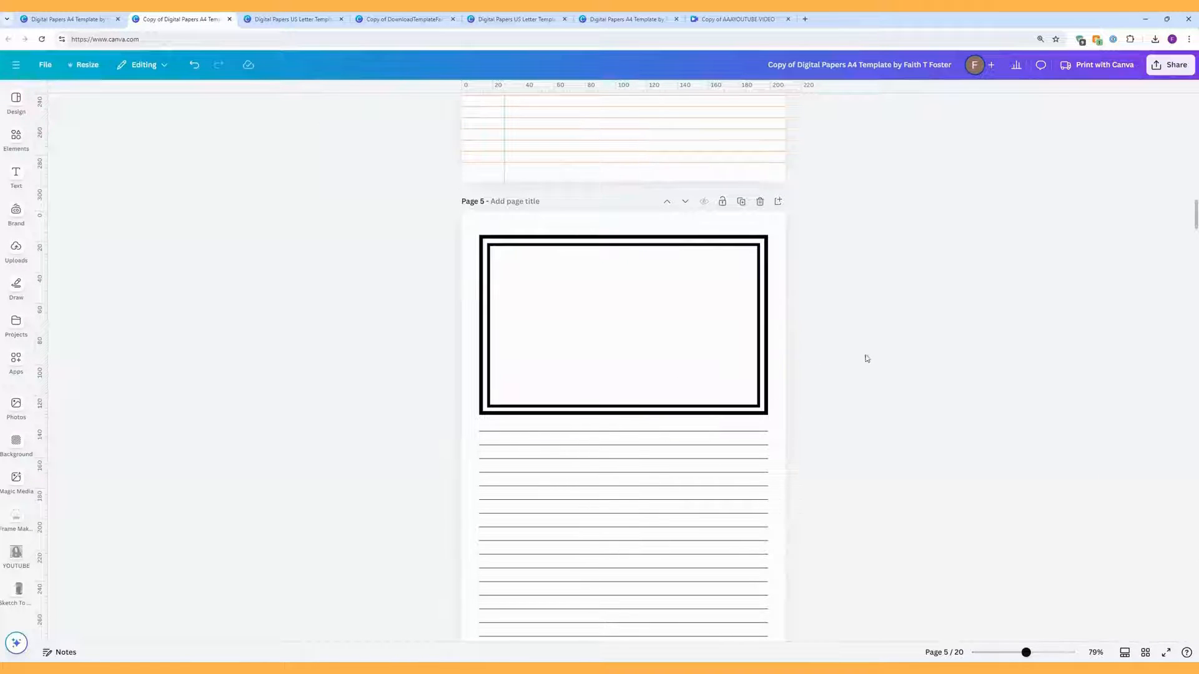
Step: Centre the inner rectangle in the box and shorten the double frame to about 187.1 × 100.5
left_click(698, 312)
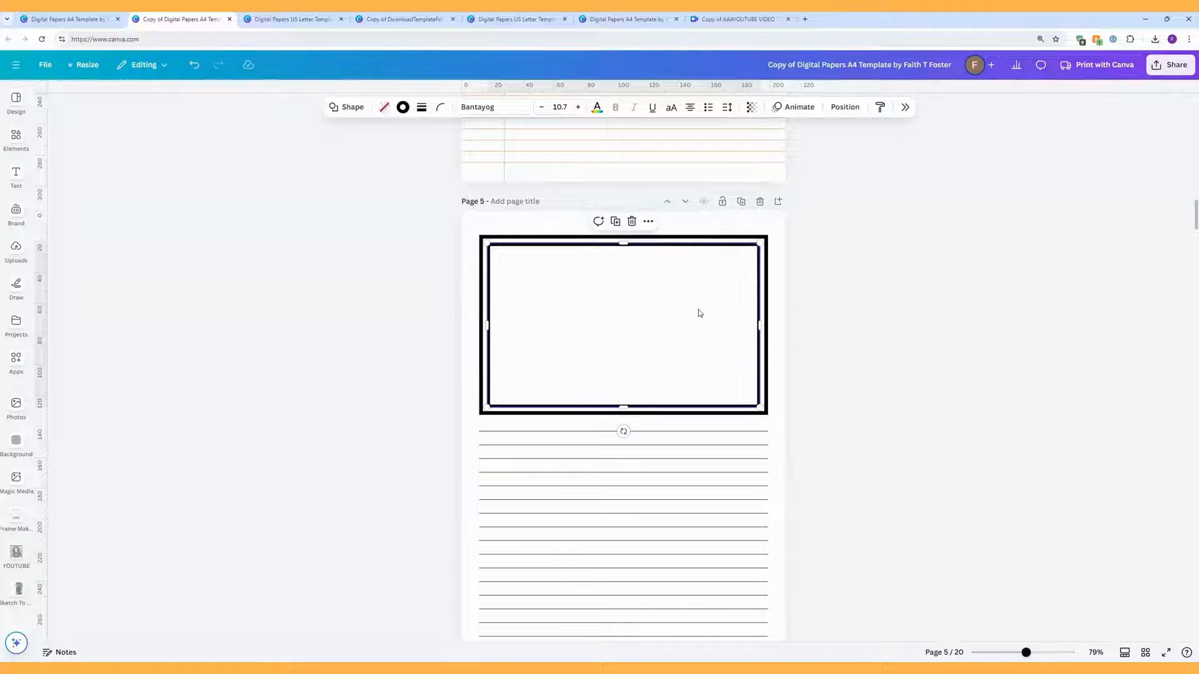
left_click(845, 107)
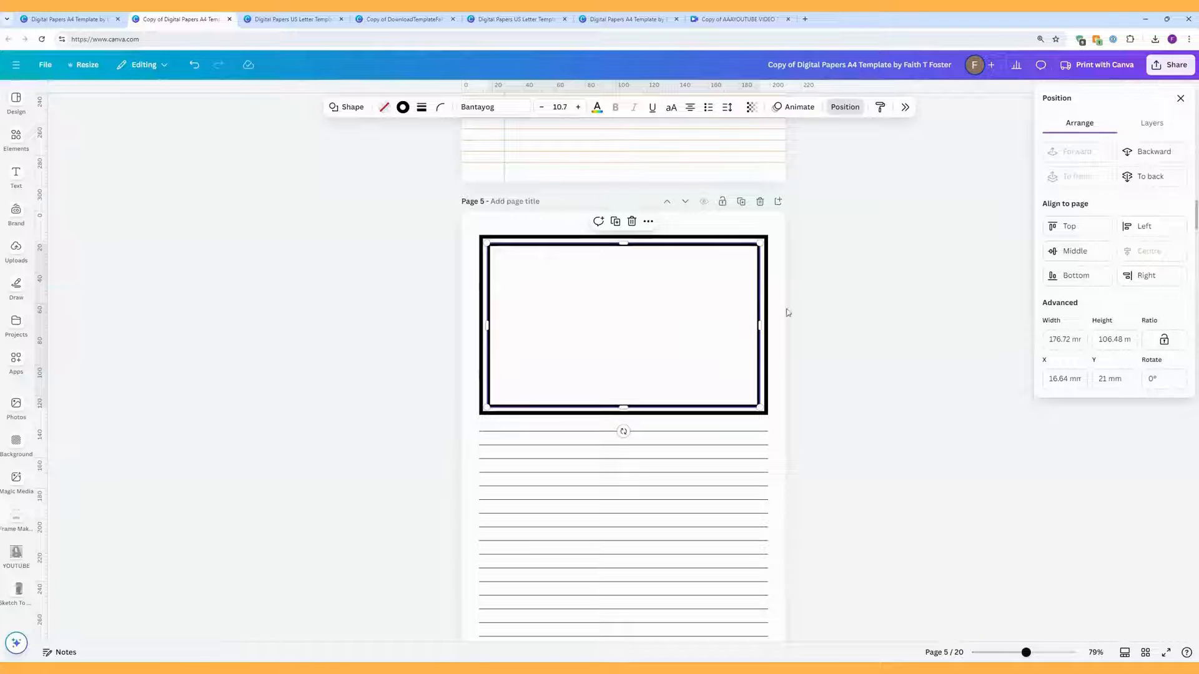
left_click(858, 345)
mouse_move(635, 328)
left_mouse_down()
mouse_move(626, 324)
mouse_move(638, 327)
left_mouse_up()
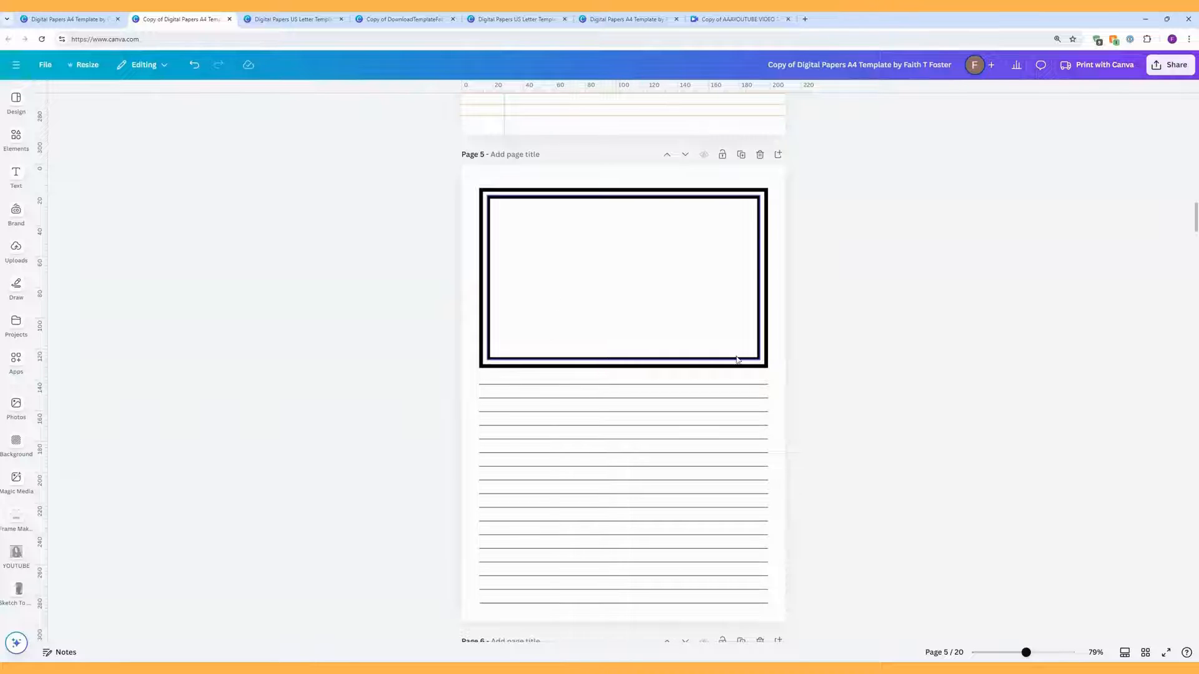
left_click_drag(803, 371, 442, 290)
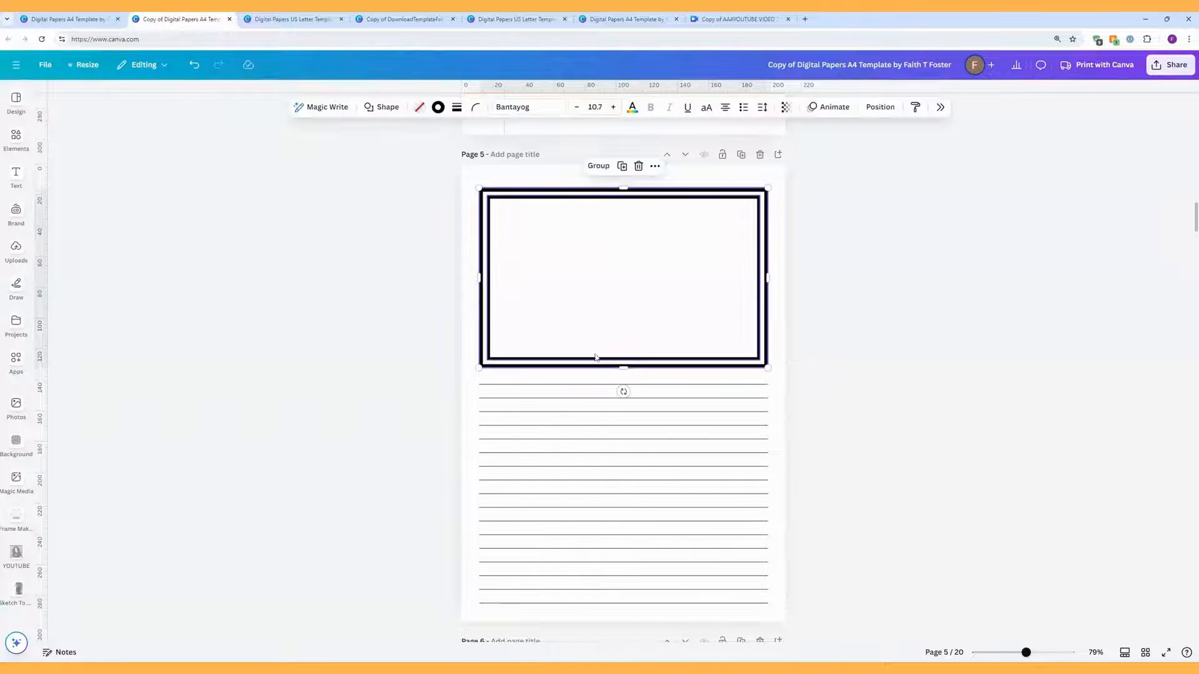
left_click_drag(623, 367, 624, 343)
left_click(775, 361)
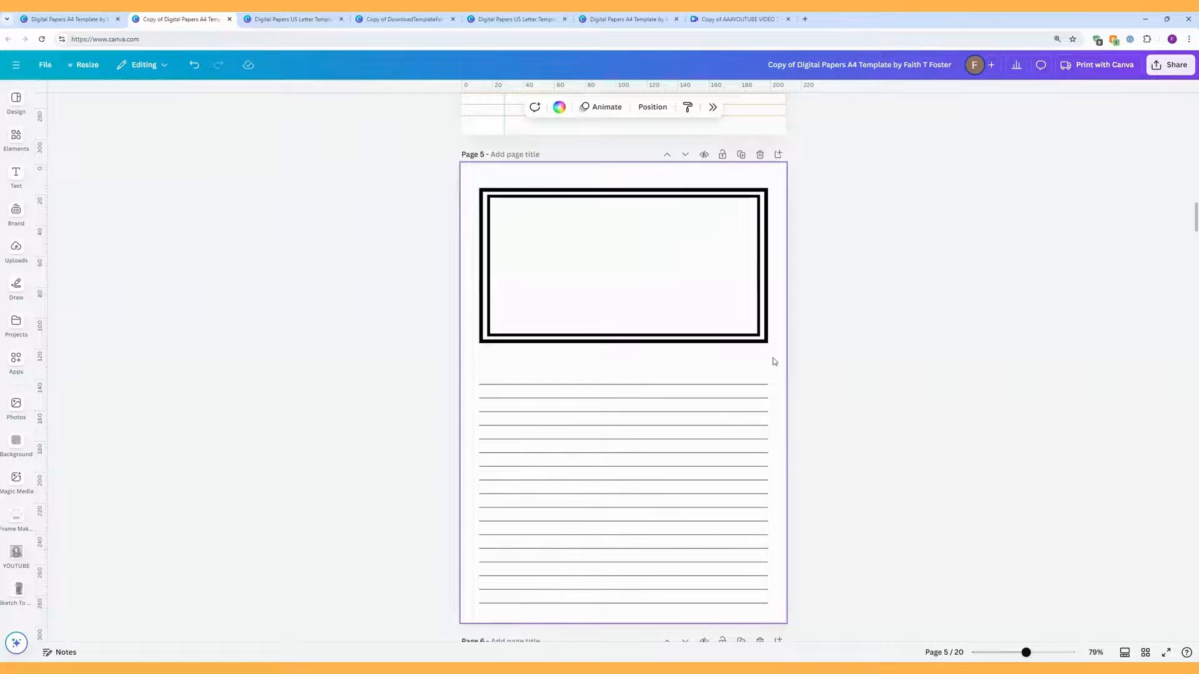
Step: Add a 'Journal Prompt Here' heading at size 42, centred between the frame and the ruled lines
key("t")
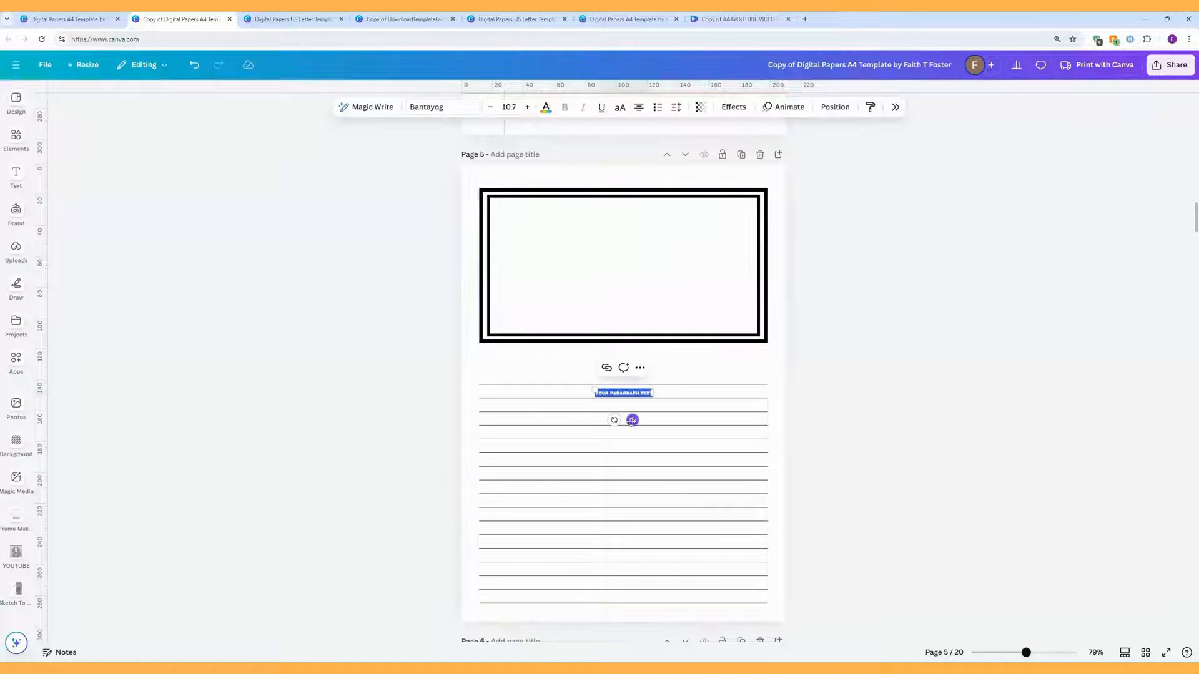
left_click_drag(635, 401, 633, 391)
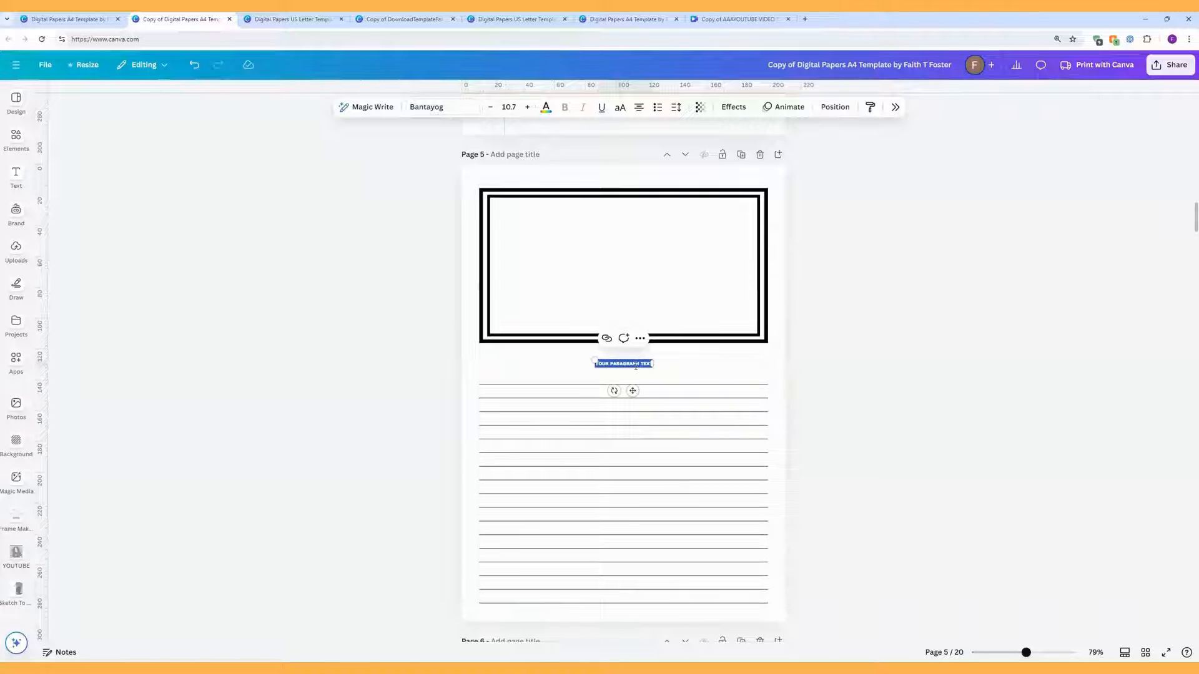
type("JOURN")
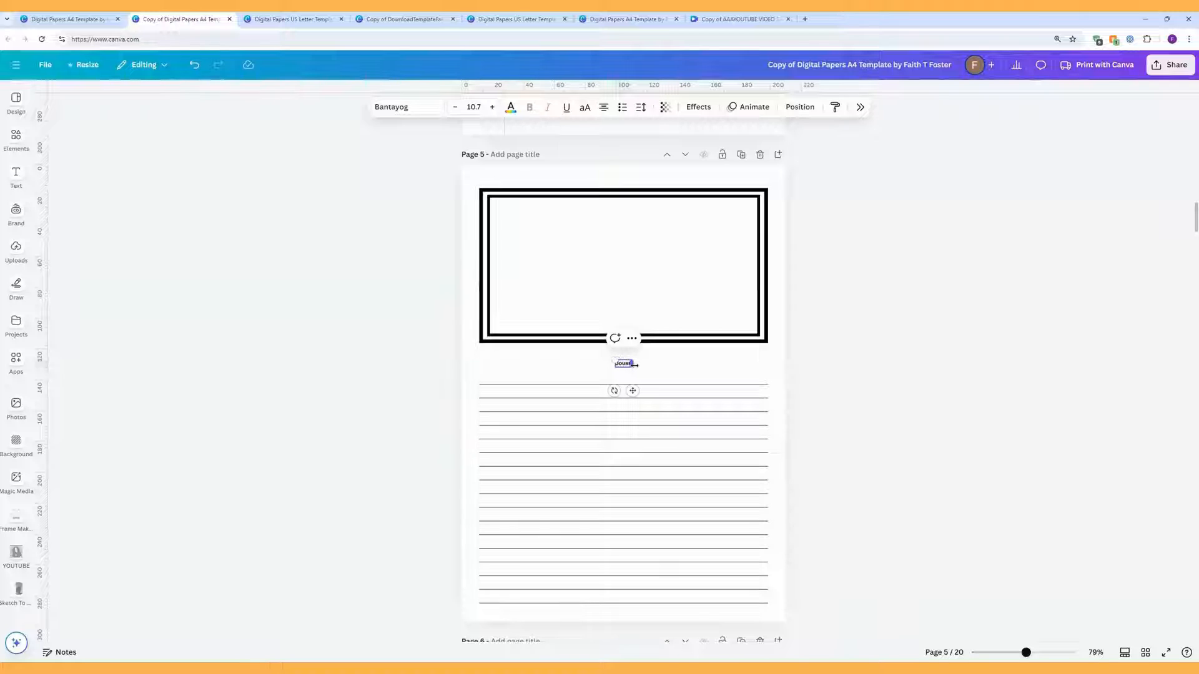
type("AL Prompt Here")
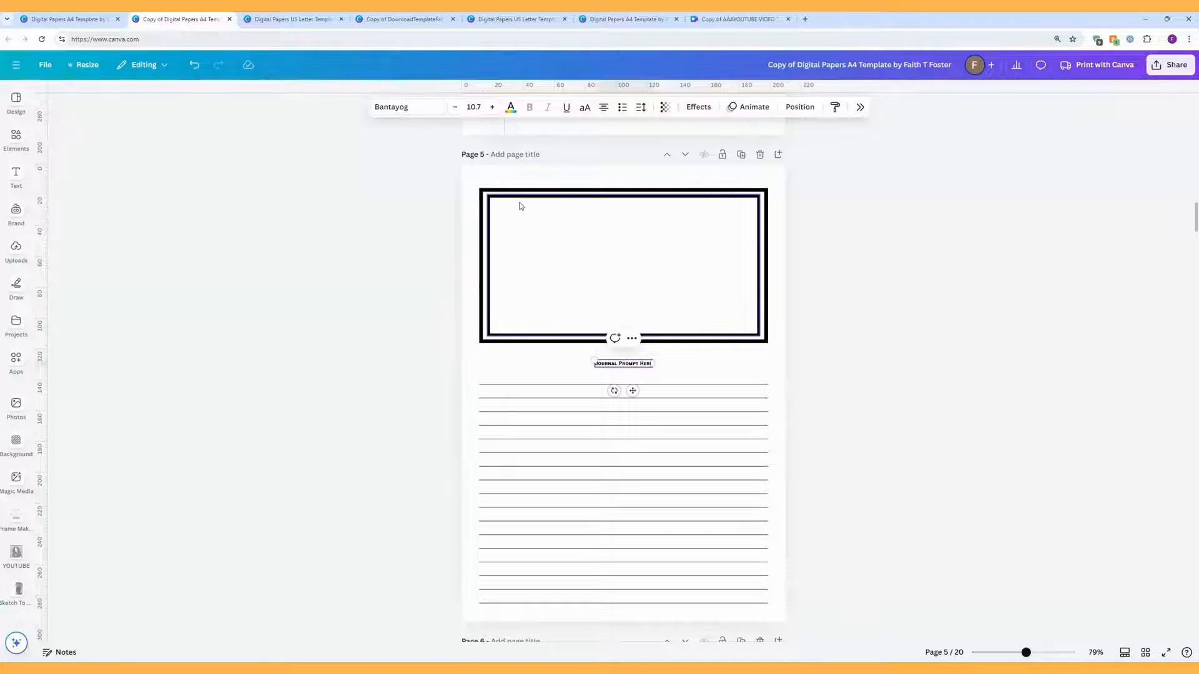
left_click(473, 107)
left_click(474, 385)
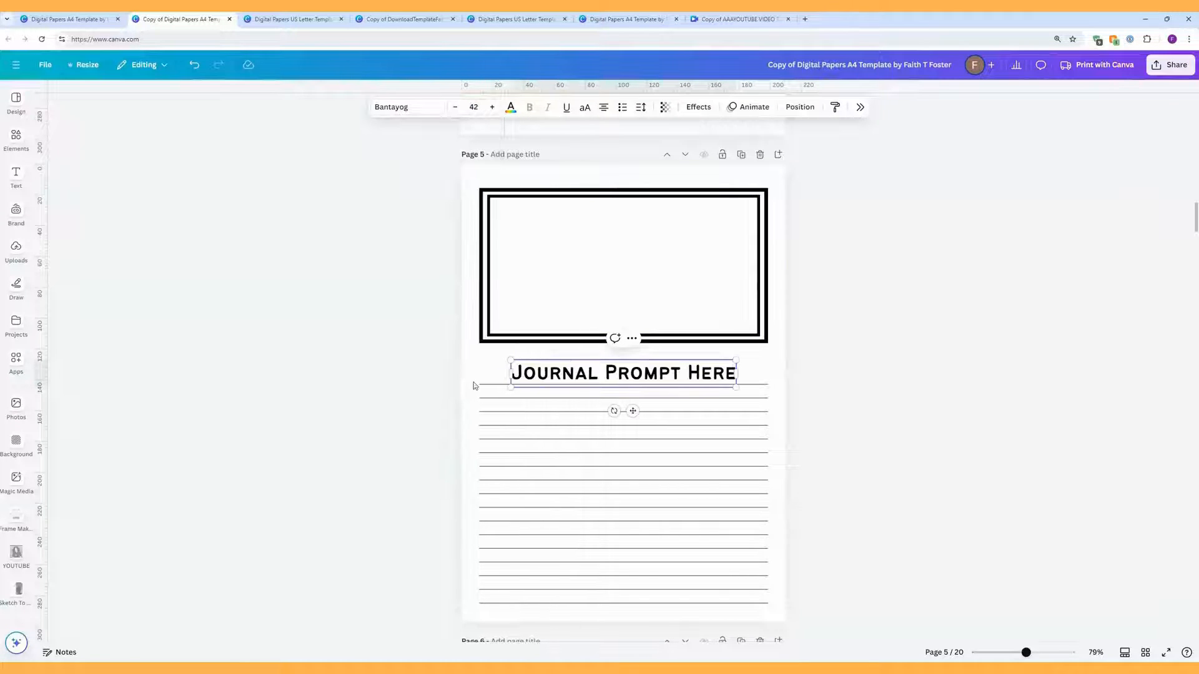
left_click_drag(632, 410, 632, 401)
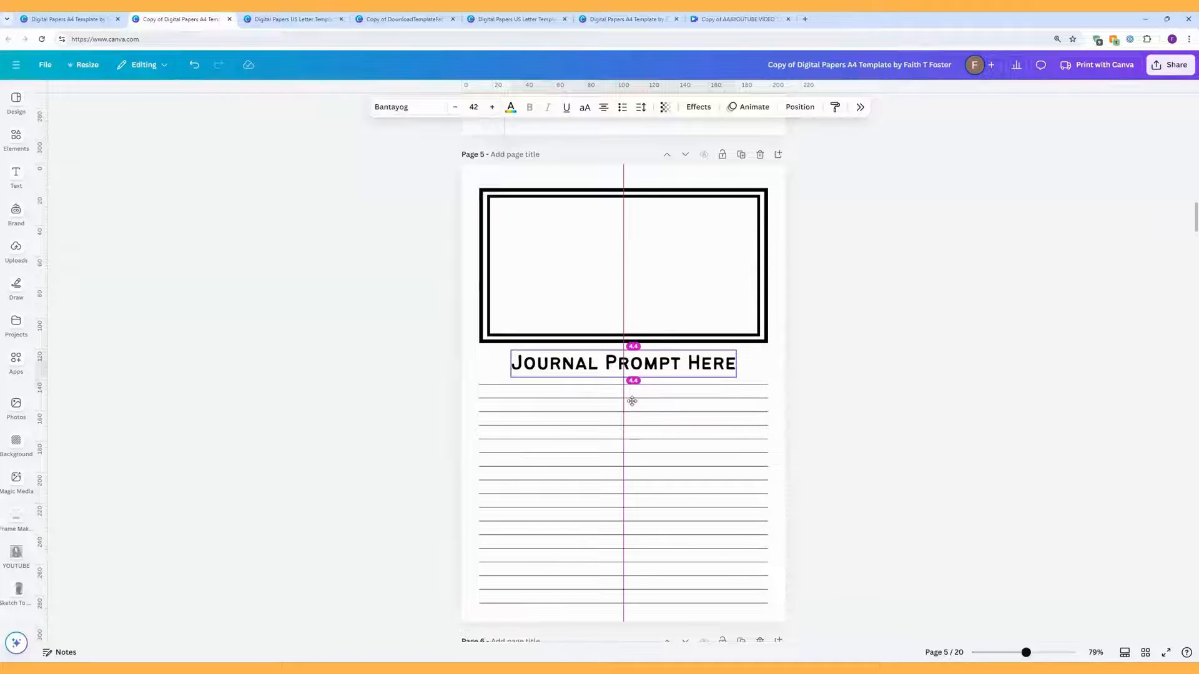
left_click(865, 273)
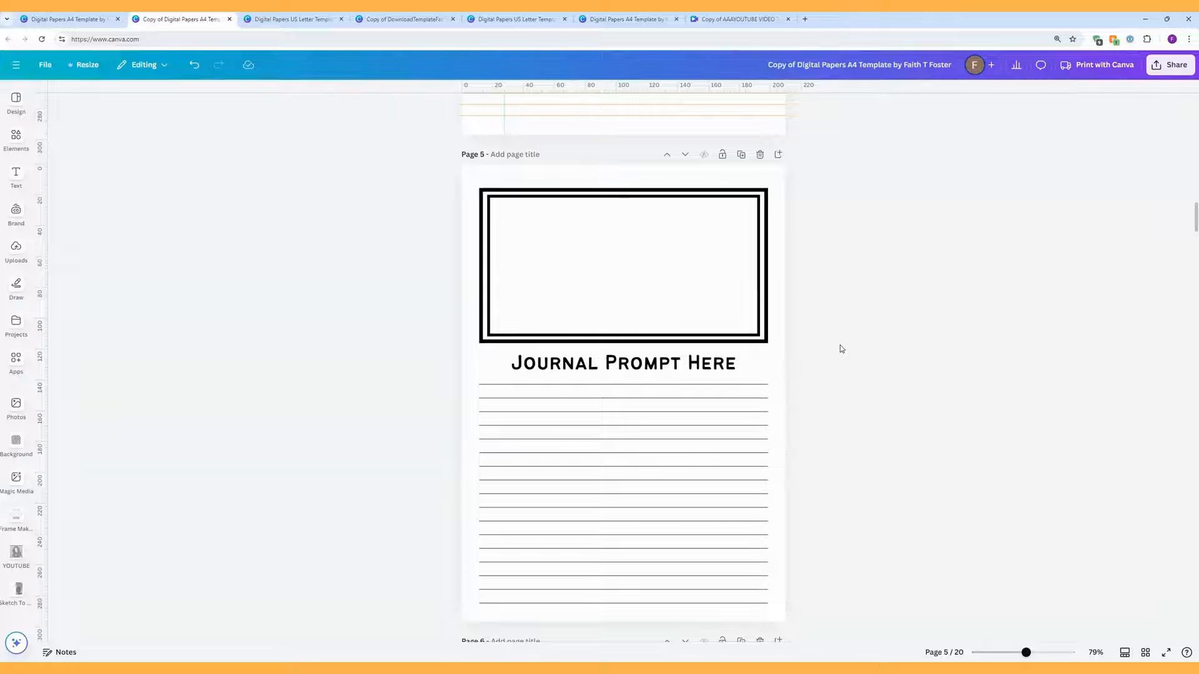
scroll(809, 329, "down", 5)
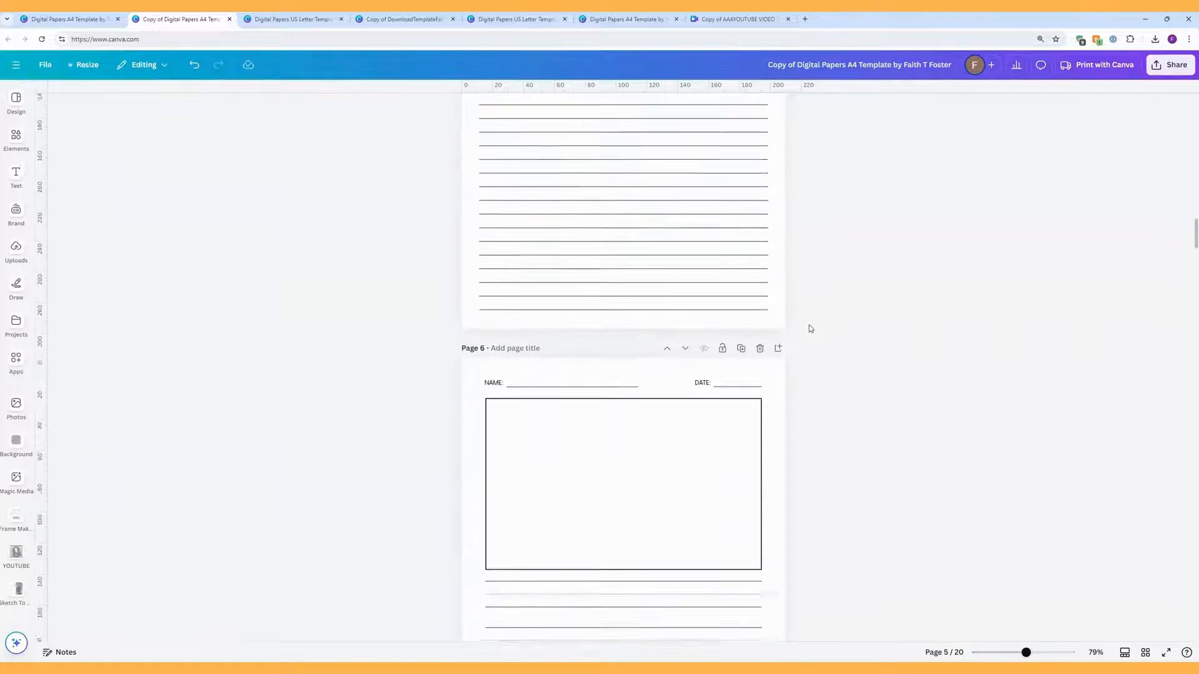
Step: Add an 'Aa' text in Quicksand at size 80 on page 6, then resize it to fit between the lines
scroll(810, 328, "down", 4)
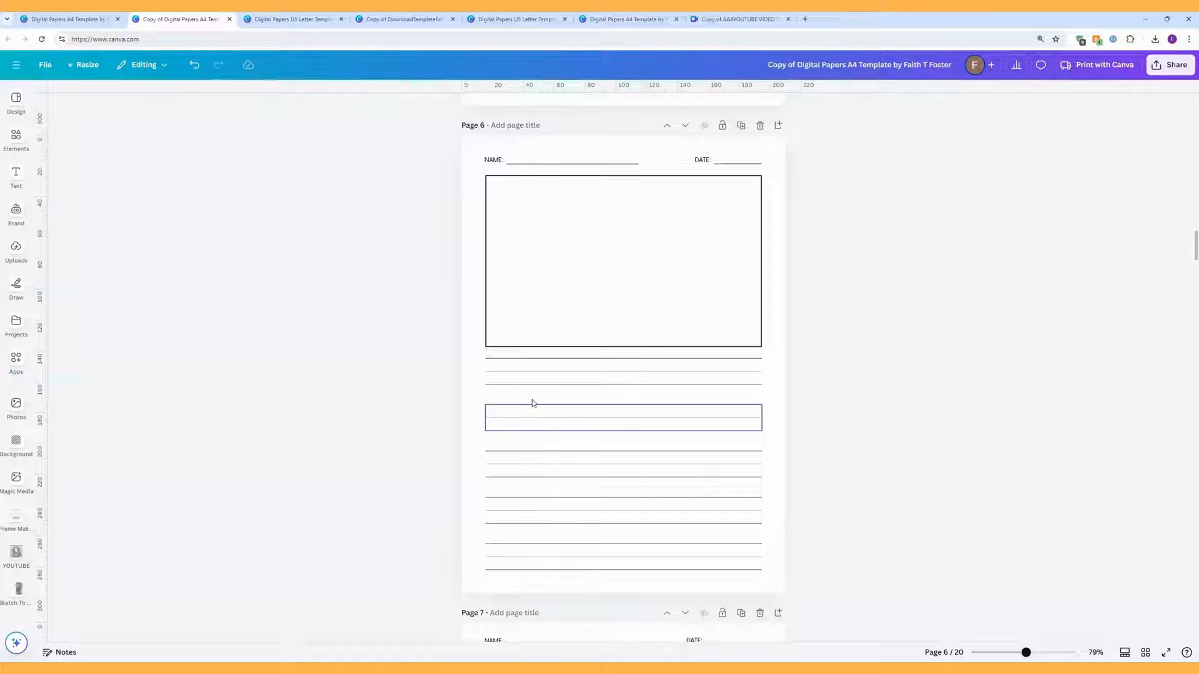
key("t")
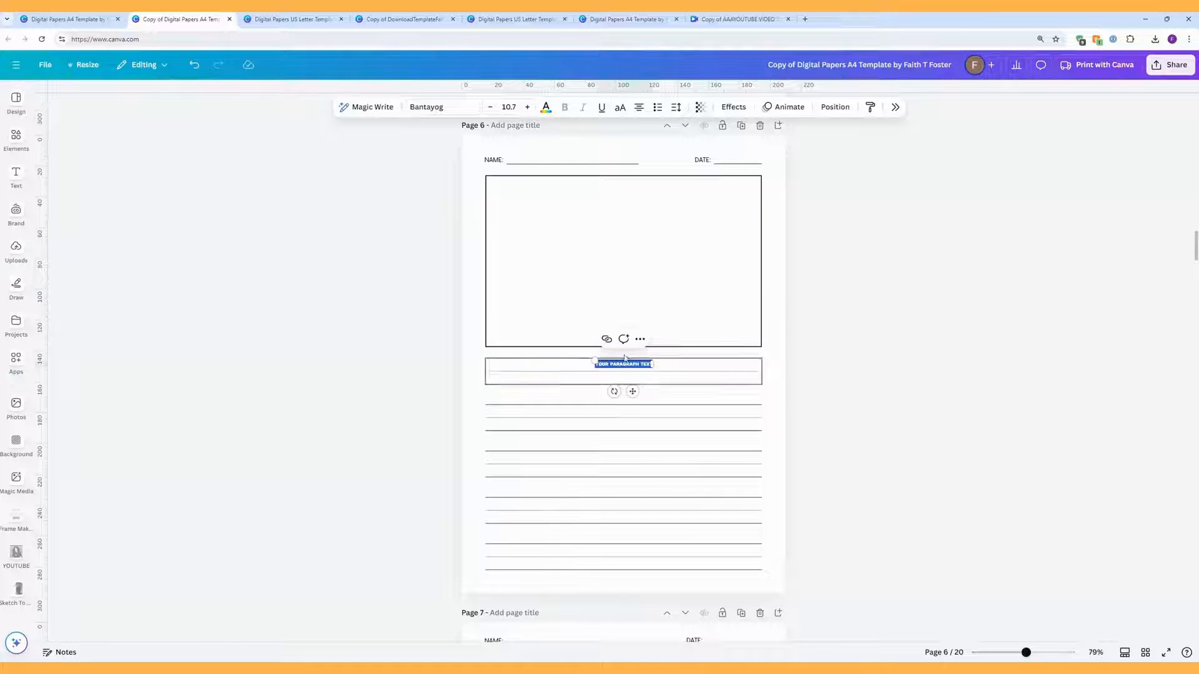
left_click(451, 107)
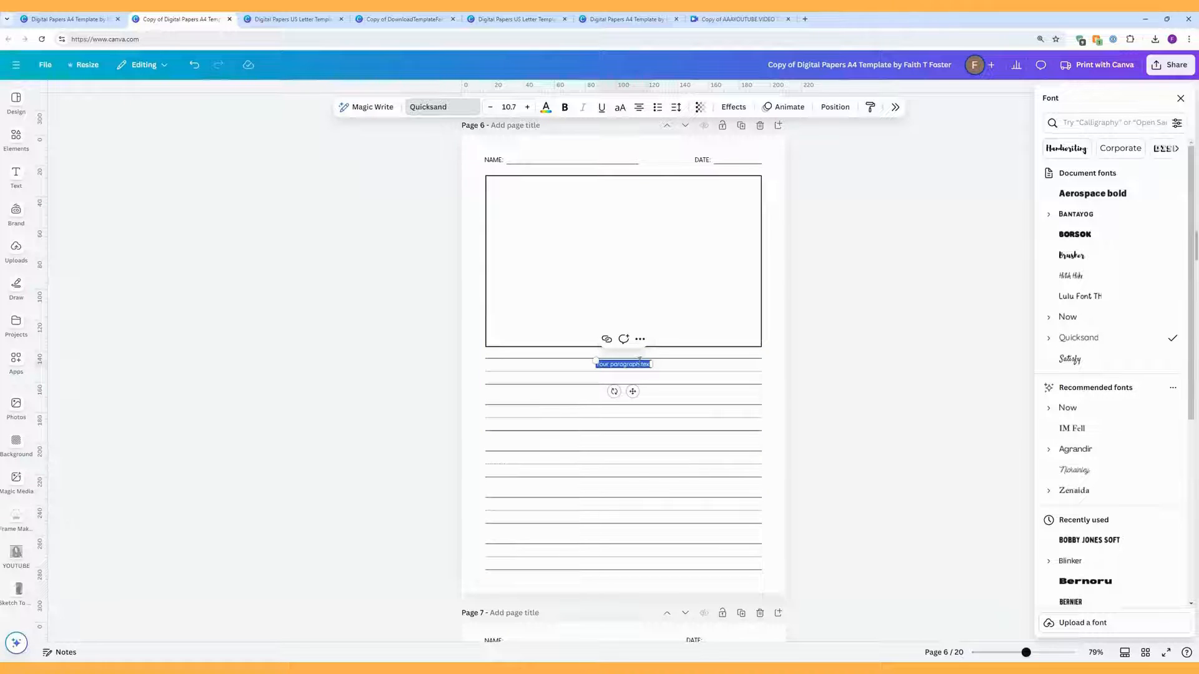
key("BackSpace")
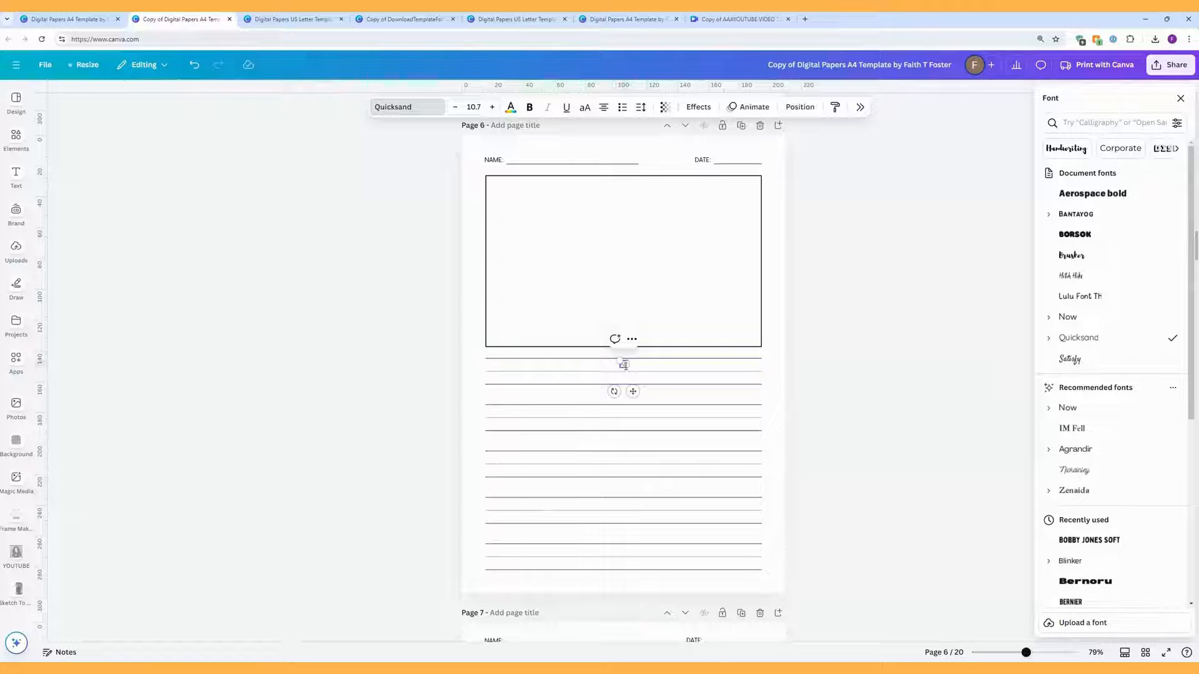
left_click(473, 107)
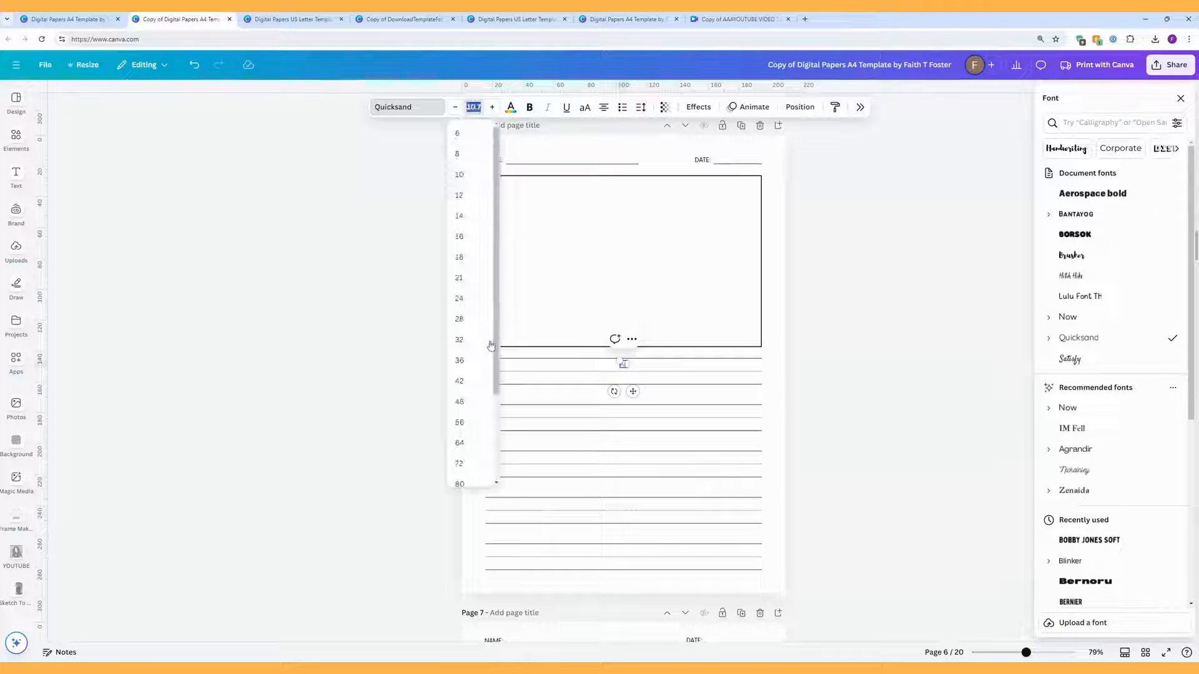
left_click(470, 482)
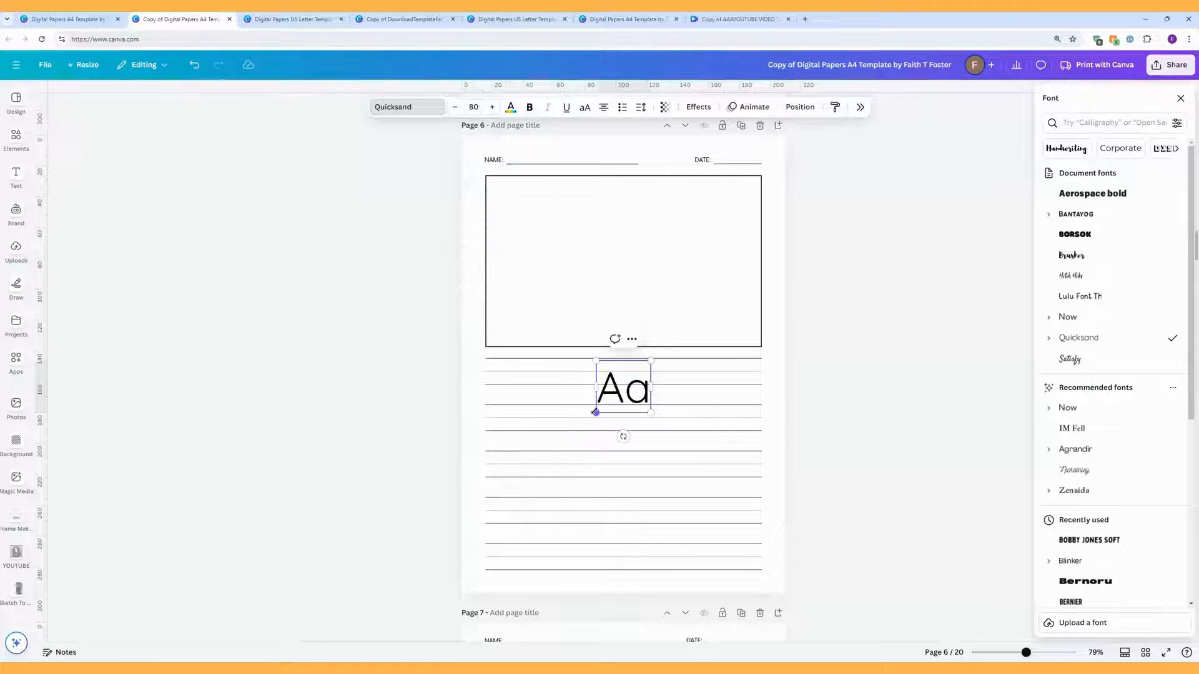
left_click_drag(597, 412, 518, 414)
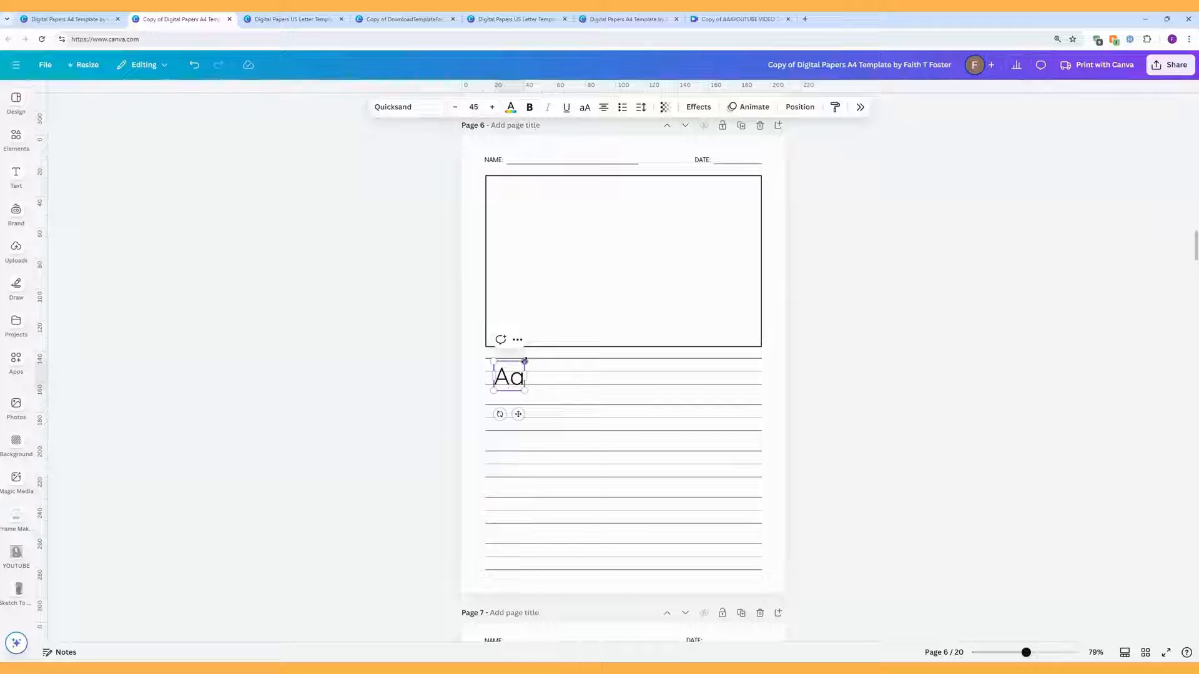
left_click_drag(525, 361, 527, 359)
left_click(878, 379)
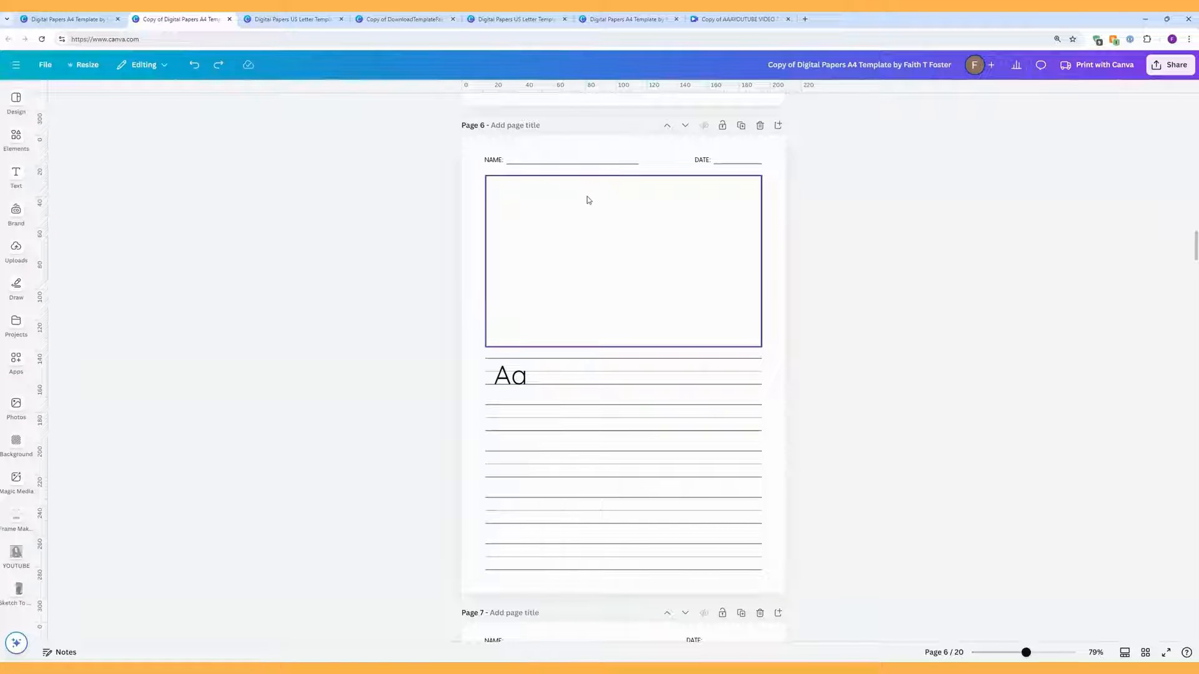
Step: Switch the Aa text to Canva Student Font and nudge it down onto the lines
left_click(510, 375)
left_click(436, 110)
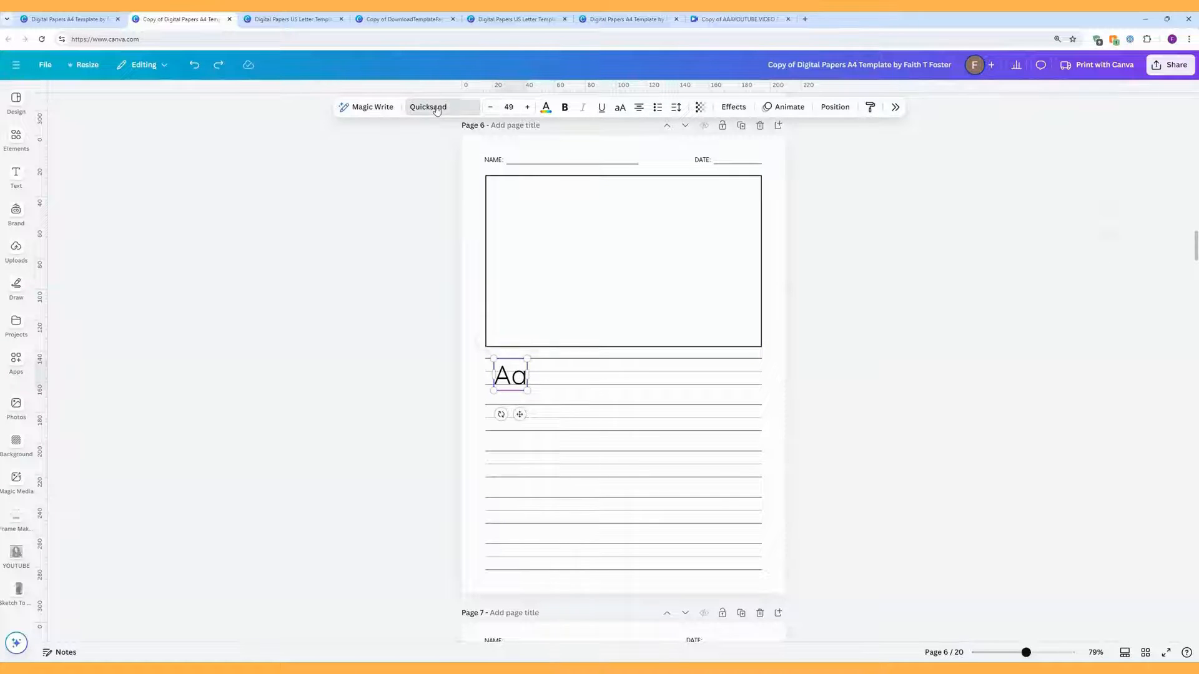
left_click(1076, 124)
type("sdhool")
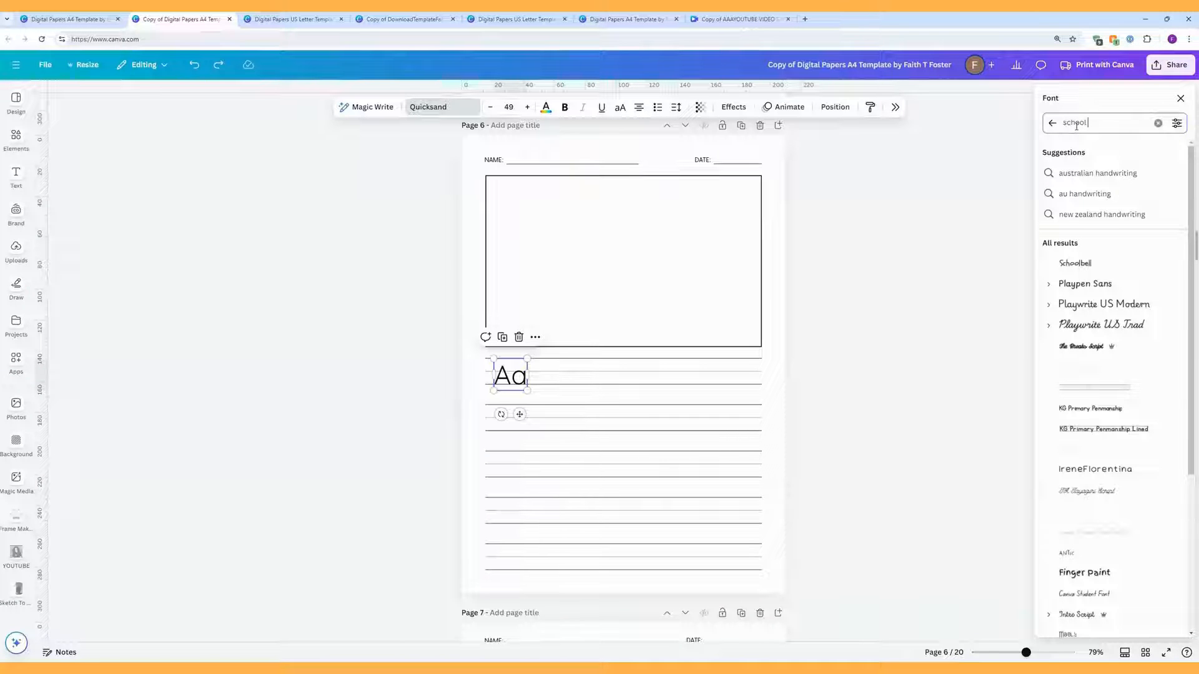
left_click(1102, 173)
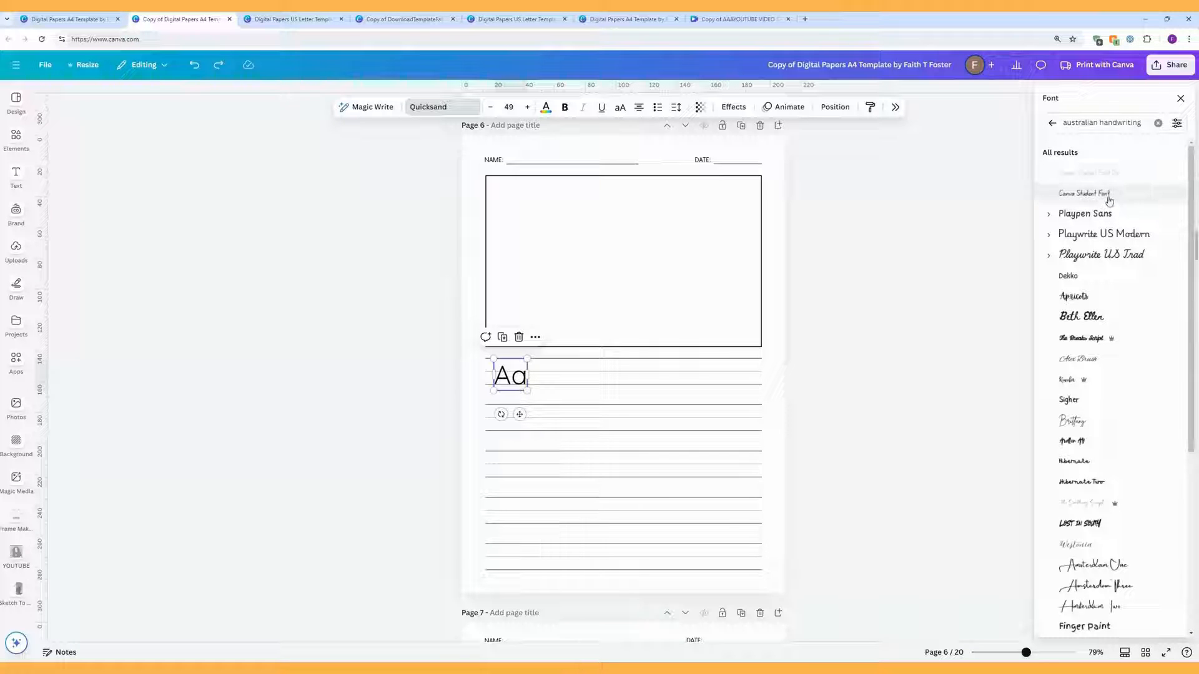
left_click(1109, 200)
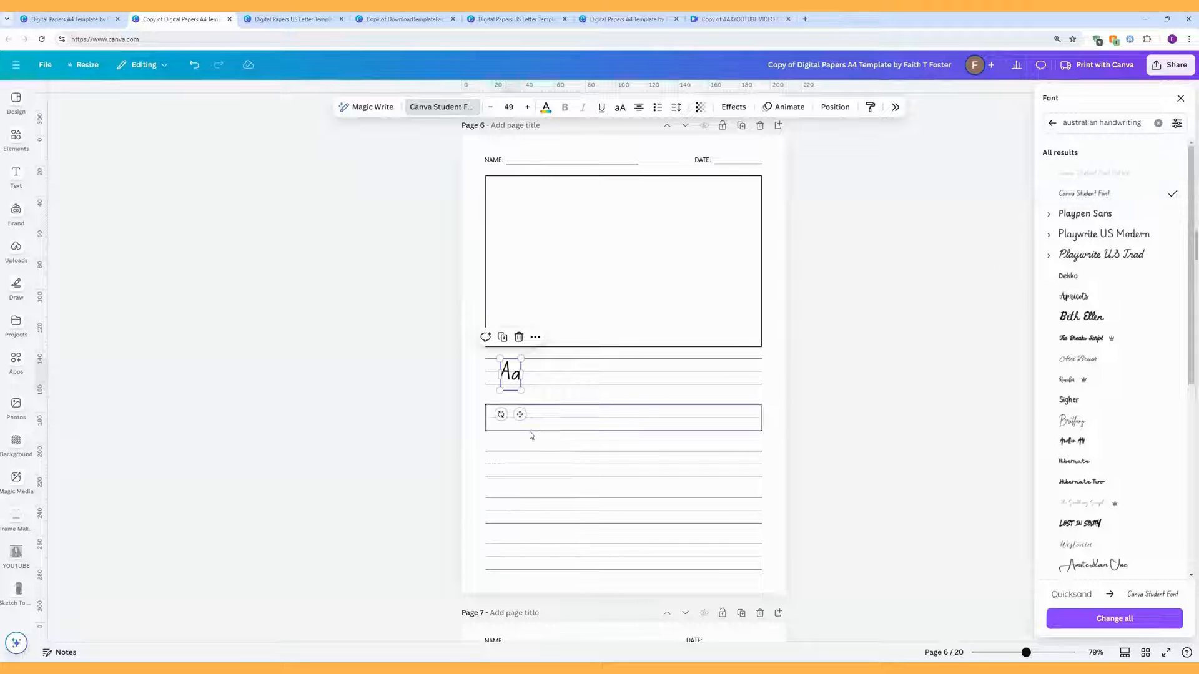
left_click_drag(508, 377, 577, 368)
left_click(464, 391)
Step: Check the Aa sample's placement on page 6's first writing row
left_click(521, 376)
left_click(470, 312)
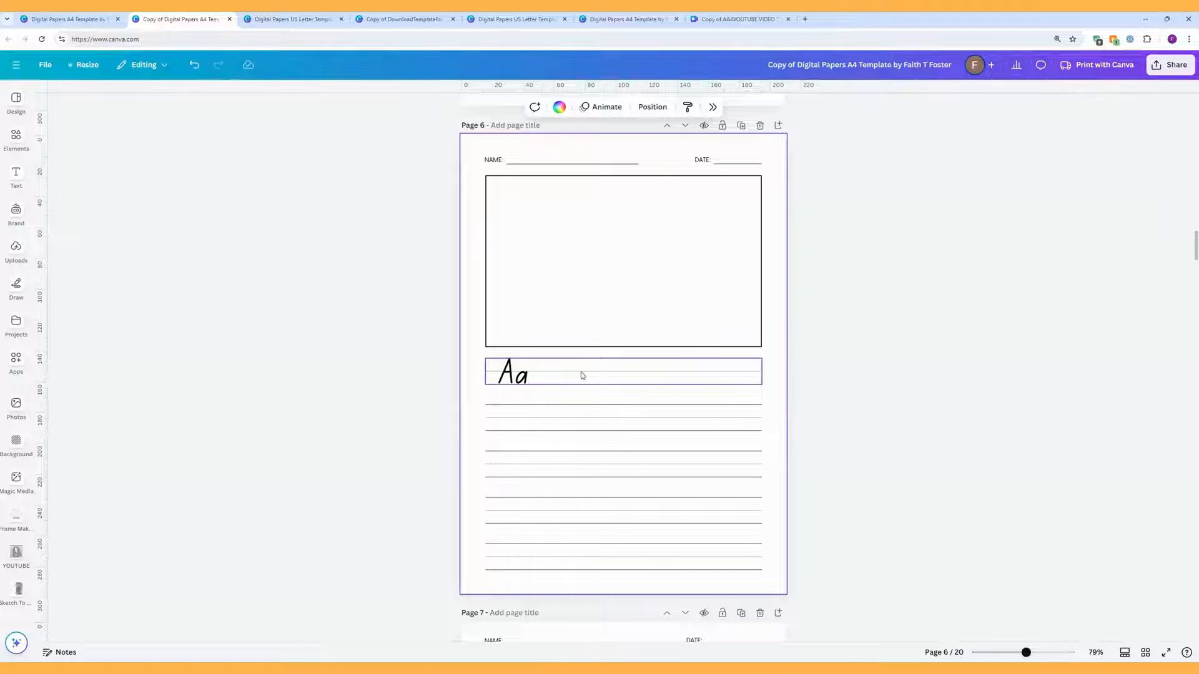
left_click(886, 374)
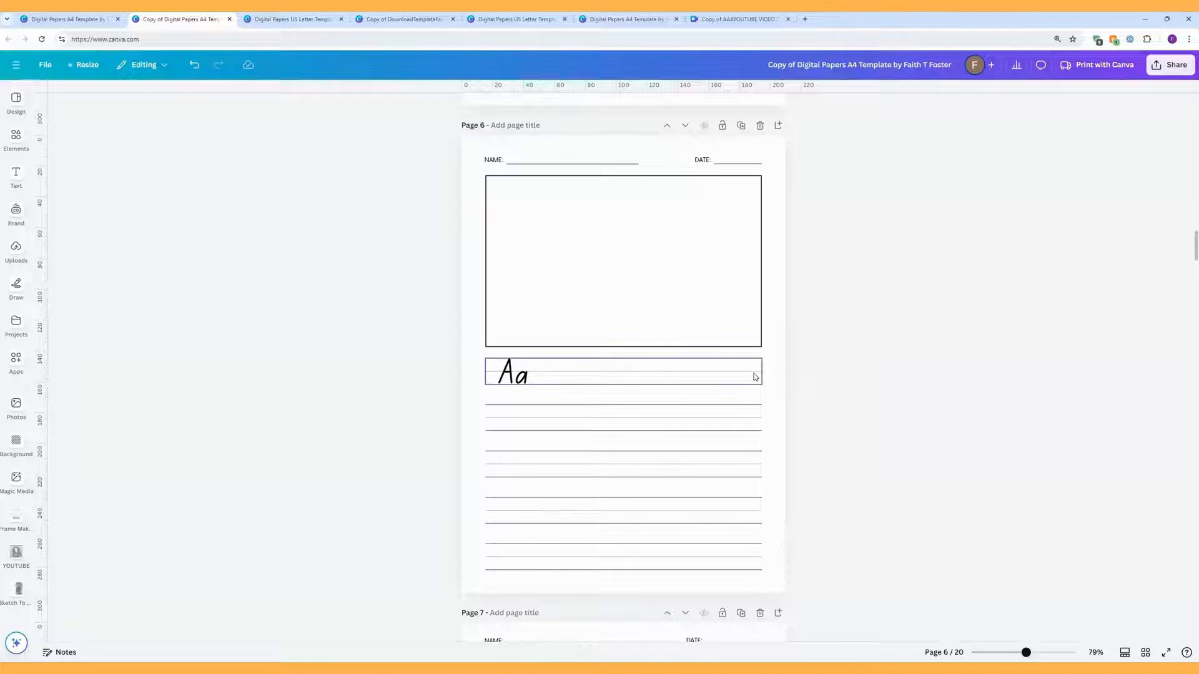
left_click(756, 377)
left_click(879, 372)
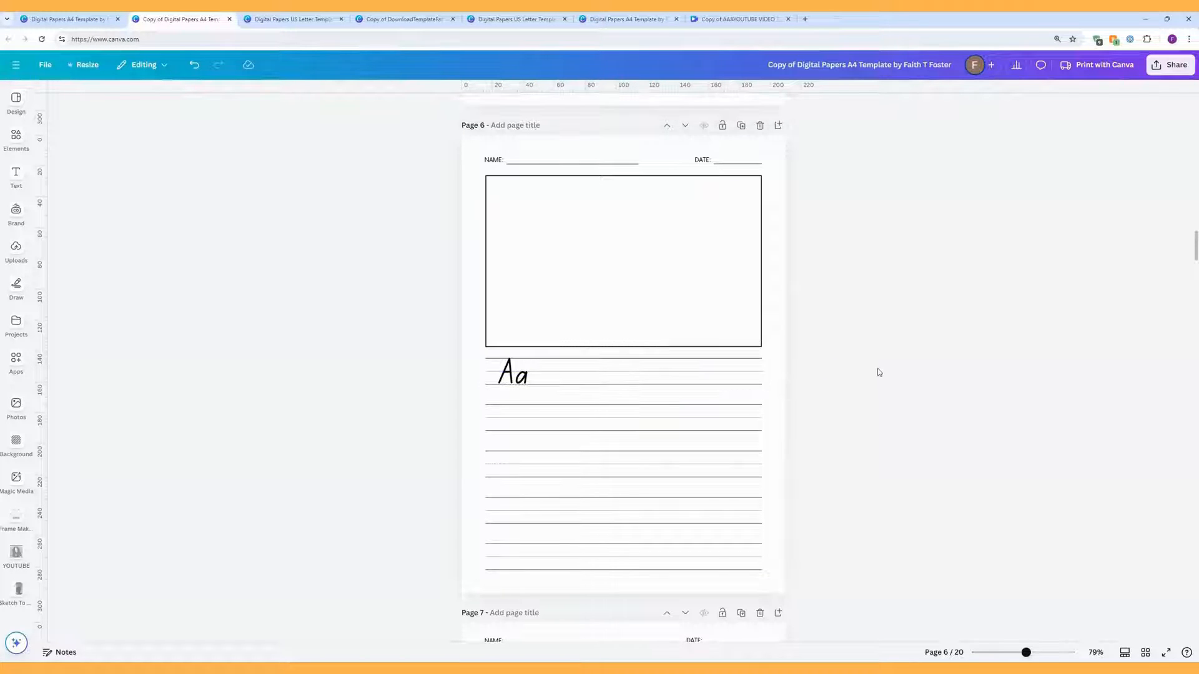
Step: Ungroup the Aa handwriting-lines row into separate lines
left_click(747, 370)
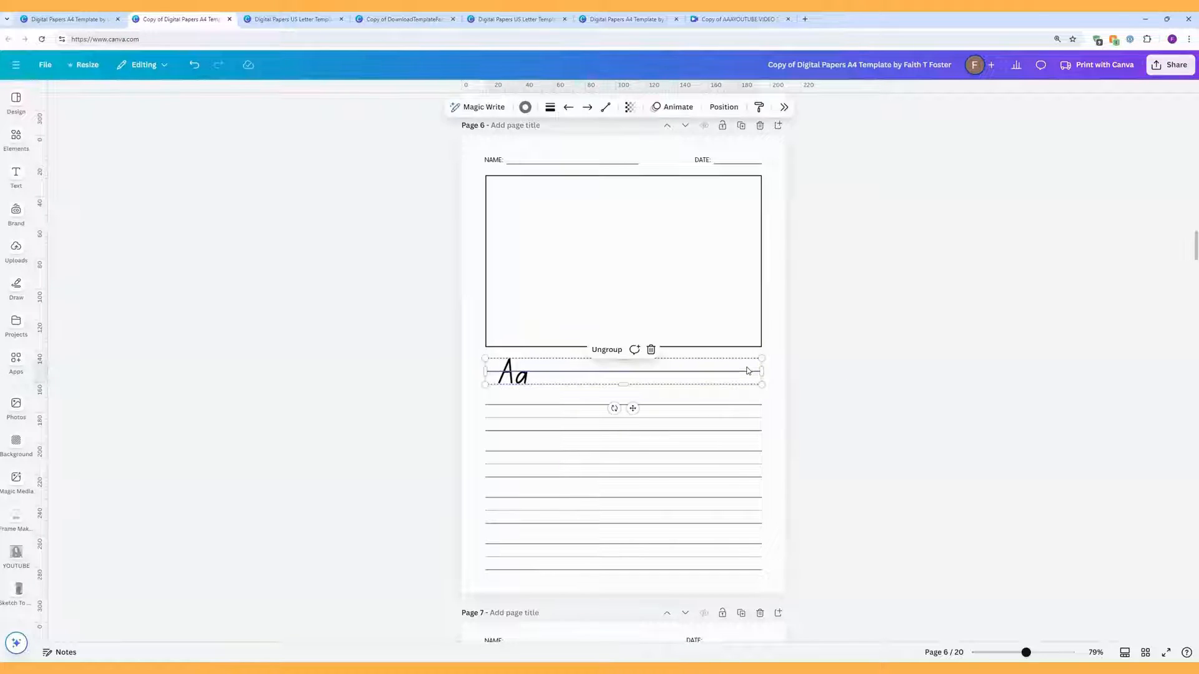
left_click(618, 355)
left_click(823, 377)
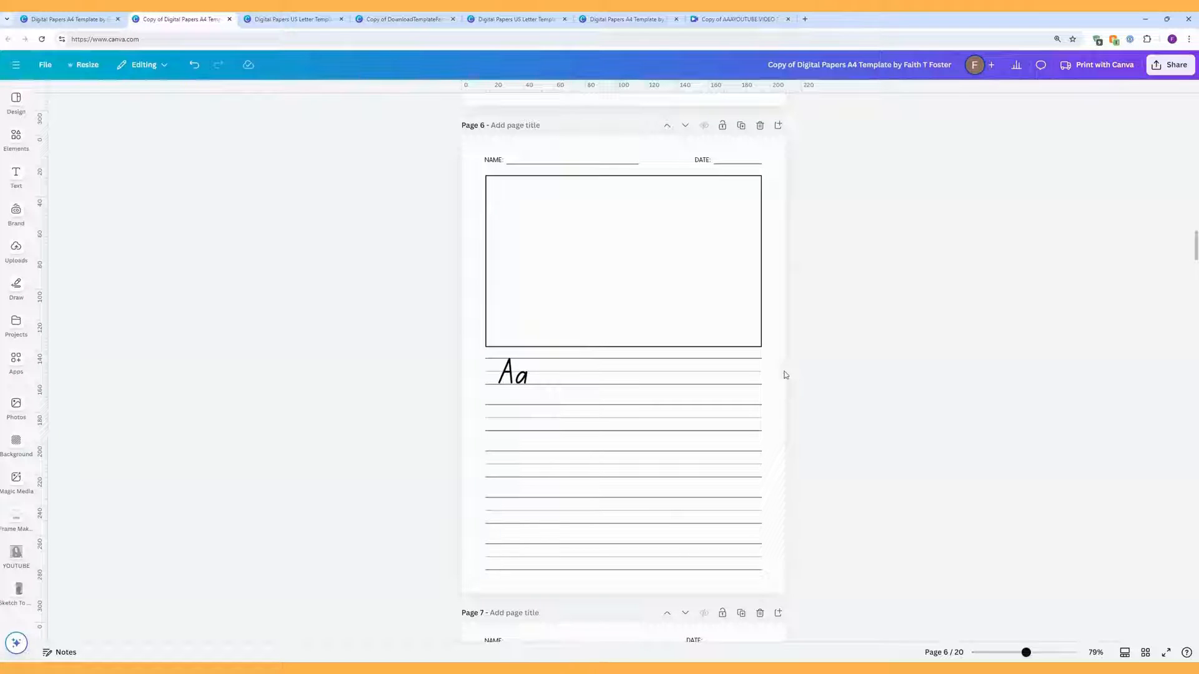
Step: Recolour the Aa row's middle guide line to grey #737373
left_click(746, 372)
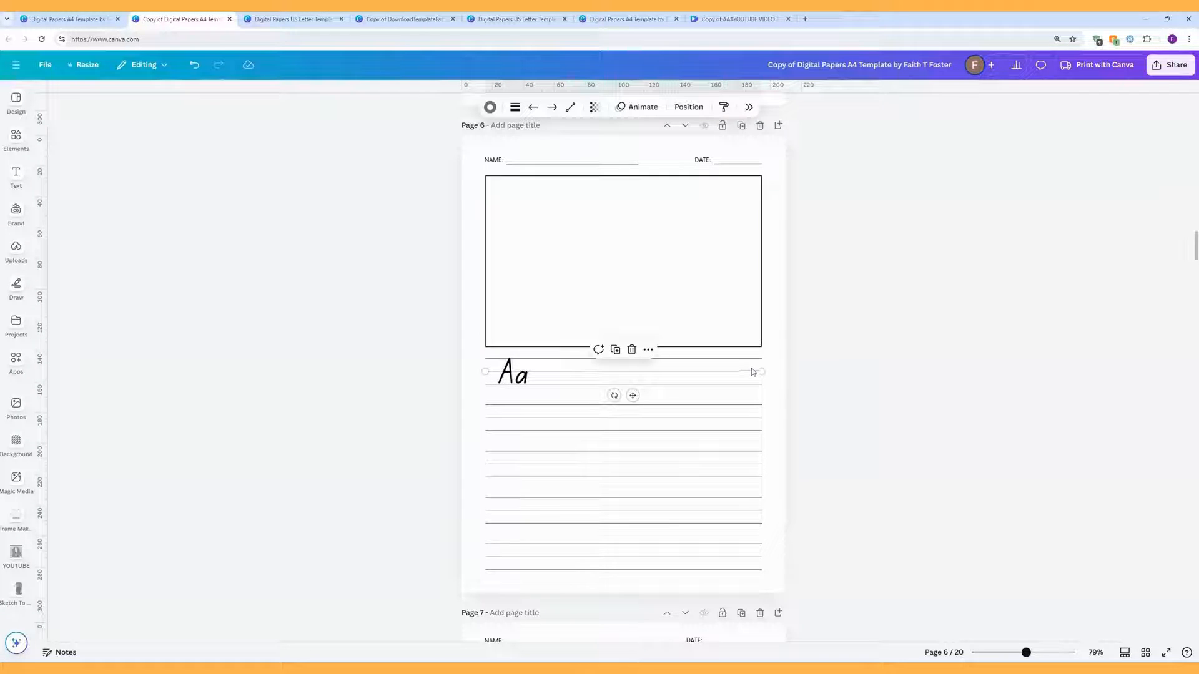
left_click(515, 107)
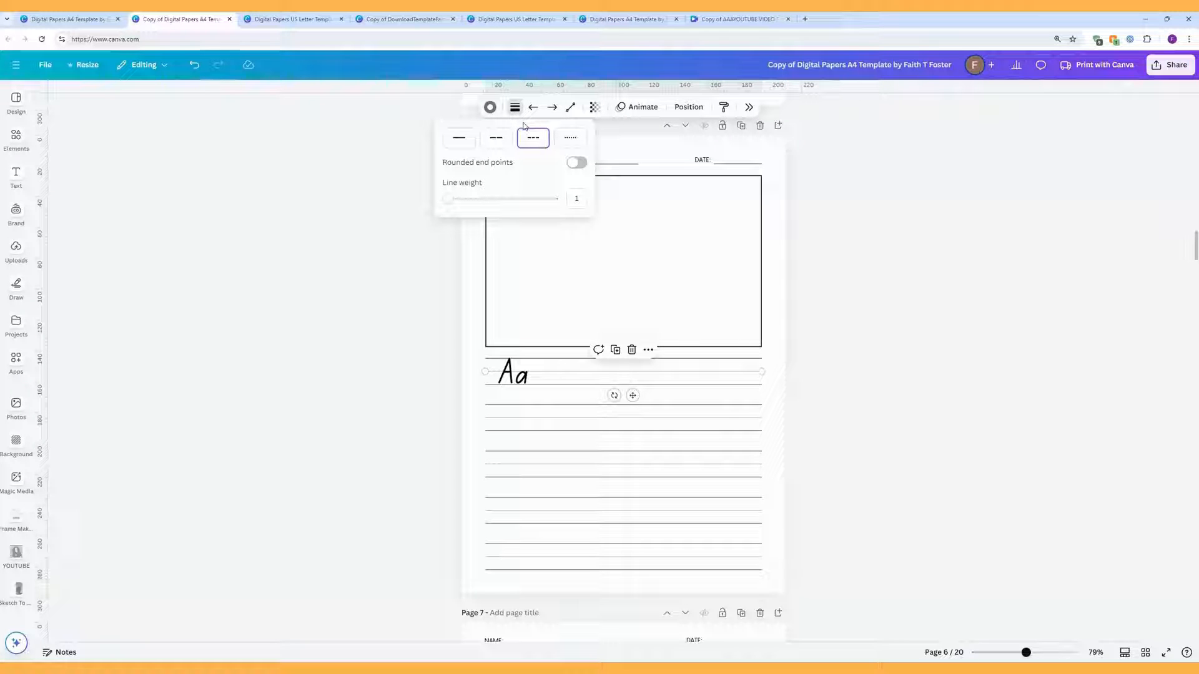
left_click(491, 107)
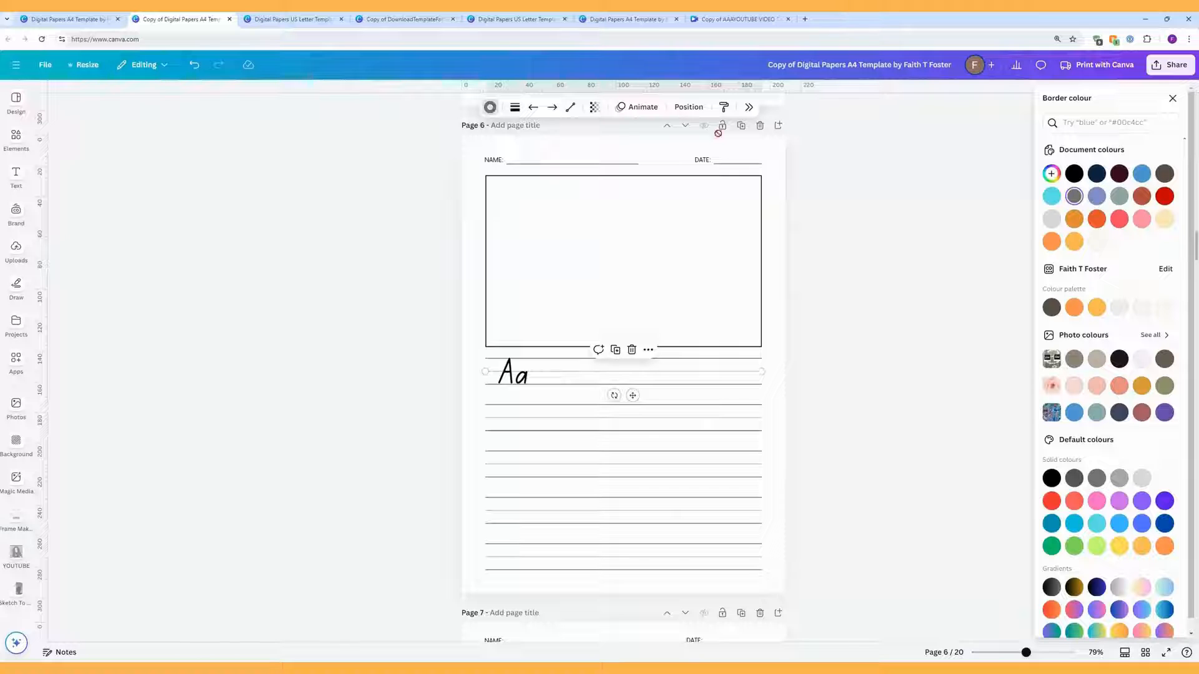
left_click(1165, 197)
left_click(1141, 173)
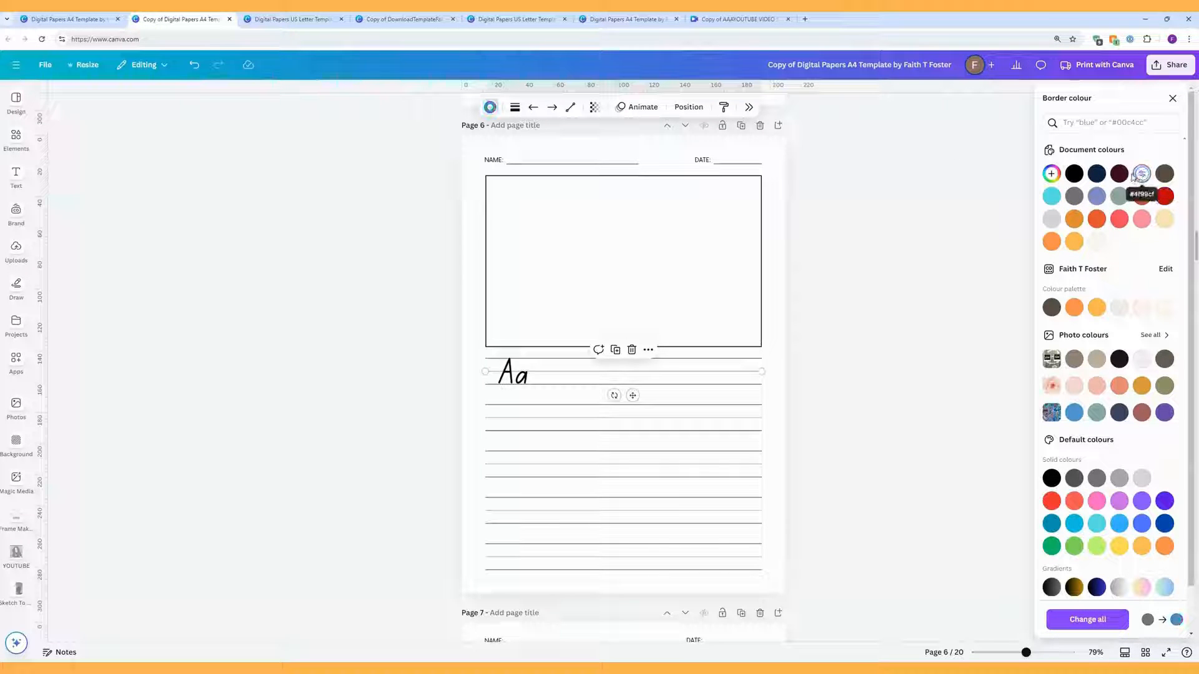
left_click(1074, 173)
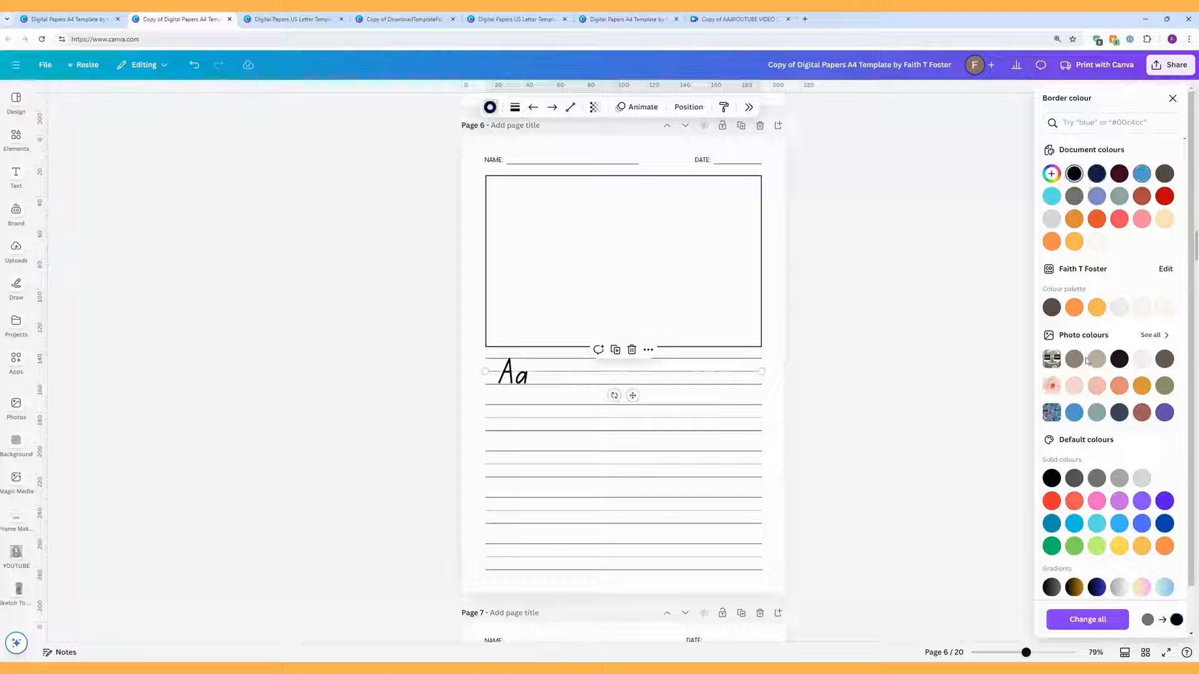
left_click(1119, 478)
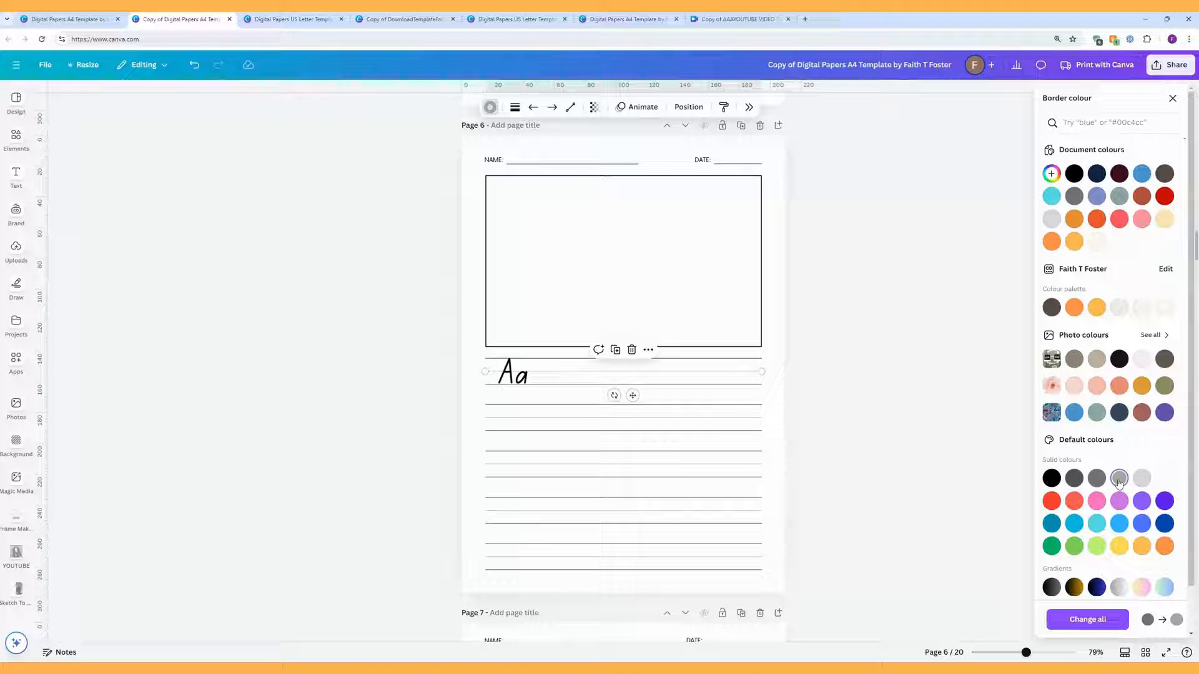
left_click(1099, 478)
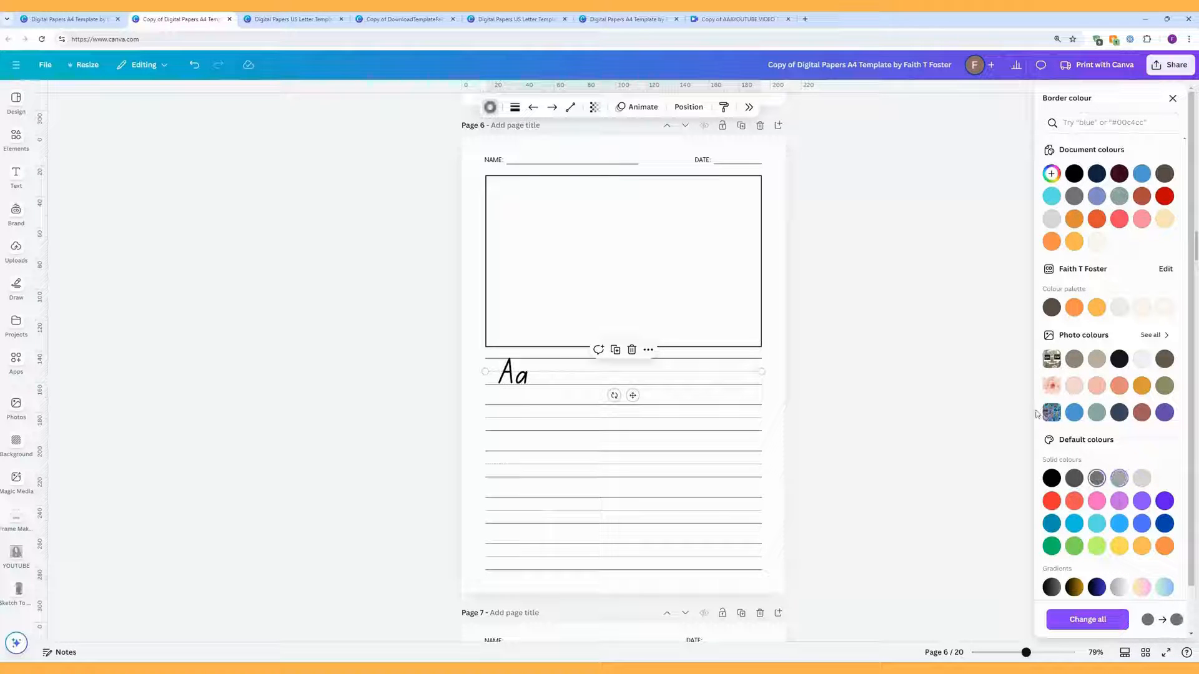
left_click(905, 272)
scroll(840, 342, "down", 3)
Step: Scroll down to bring Page 7's When/Where/How/Why journal page into view
scroll(840, 344, "down", 6)
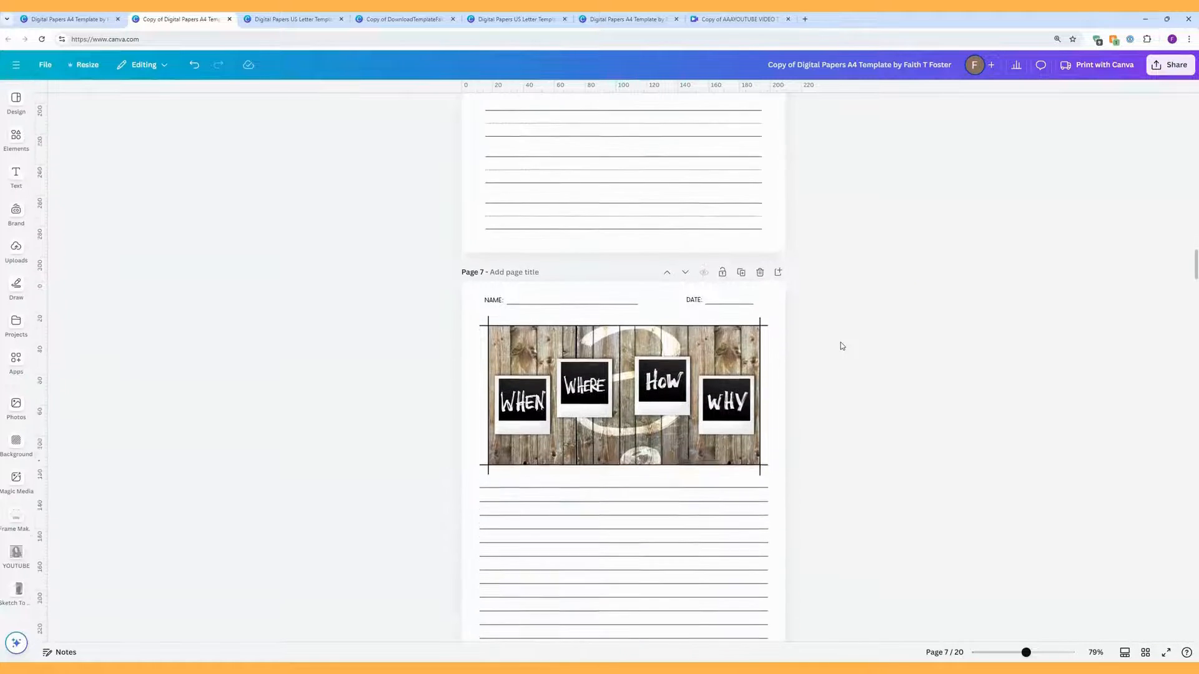
scroll(840, 346, "down", 1)
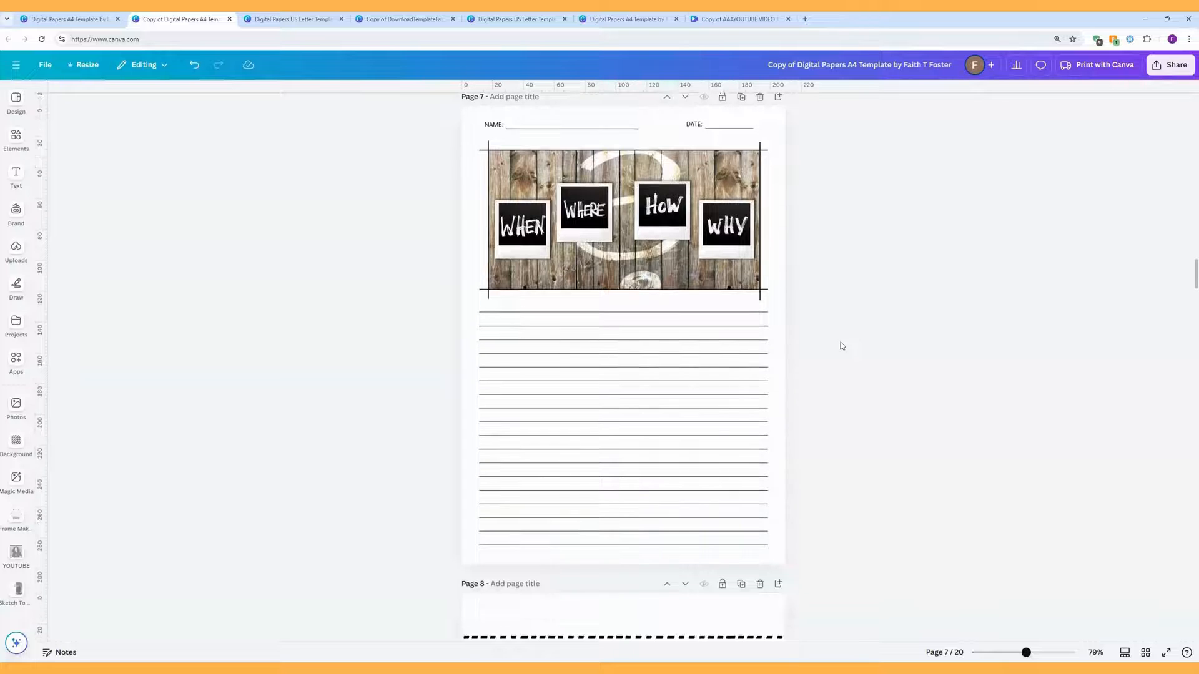
scroll(841, 346, "up", 1)
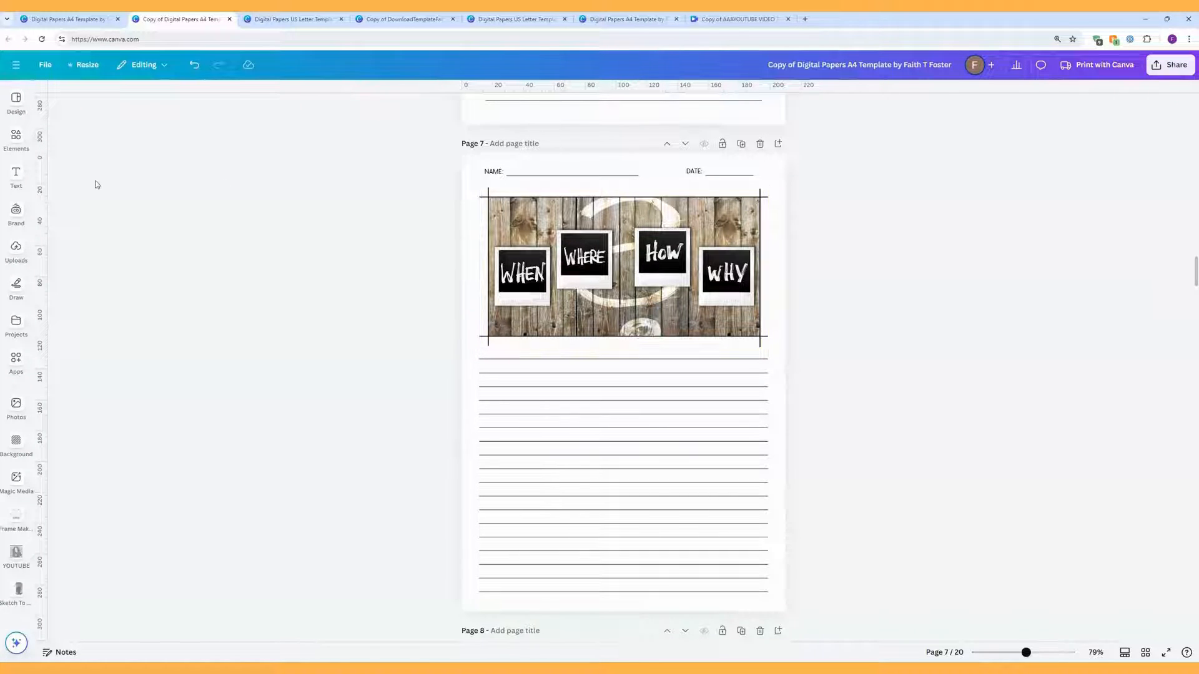
Step: Check the Uploads panel, then switch the side panel to the Elements library
left_click(15, 248)
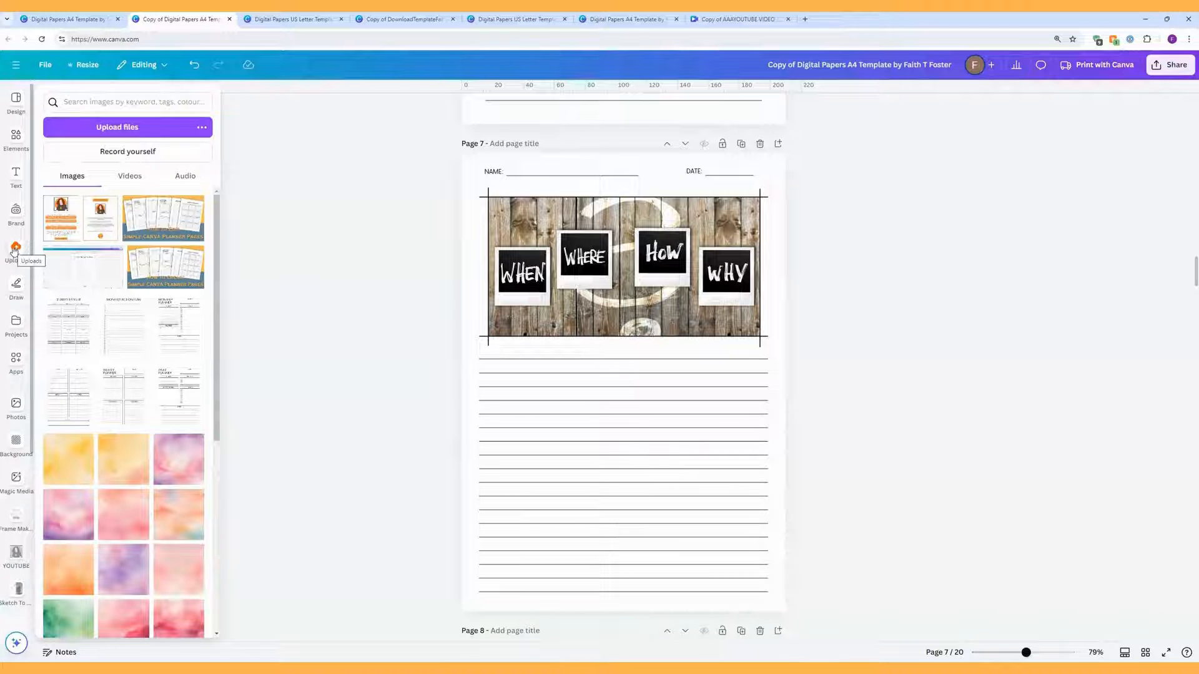
left_click(15, 248)
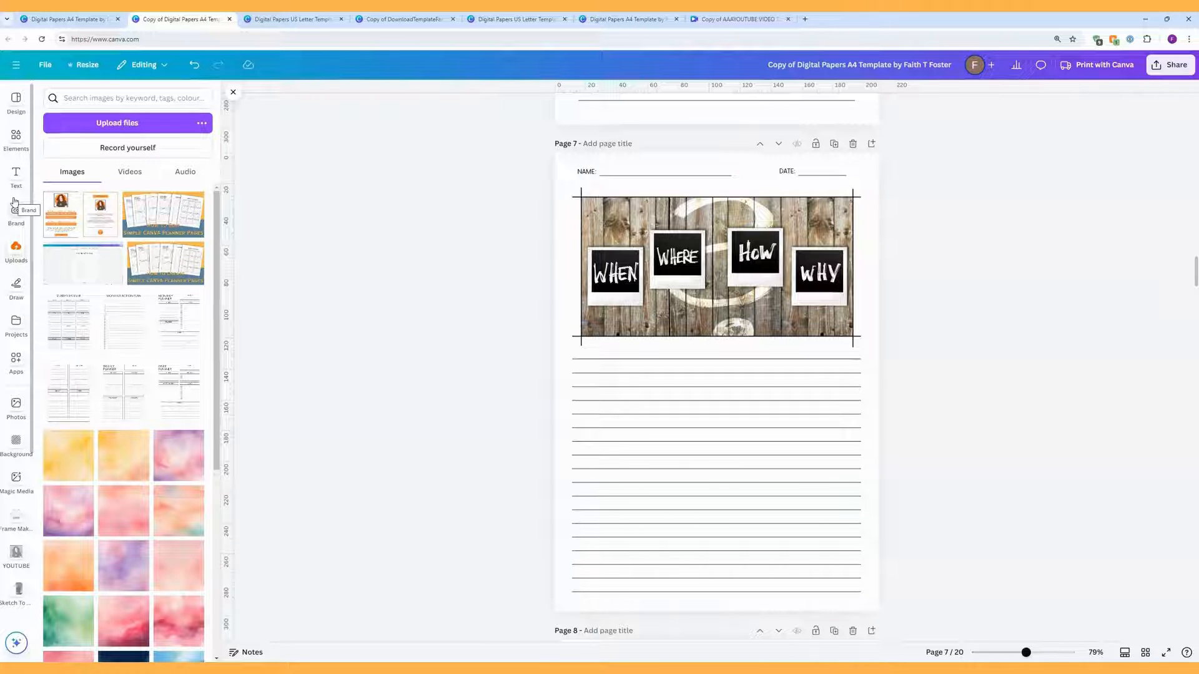
left_click(17, 139)
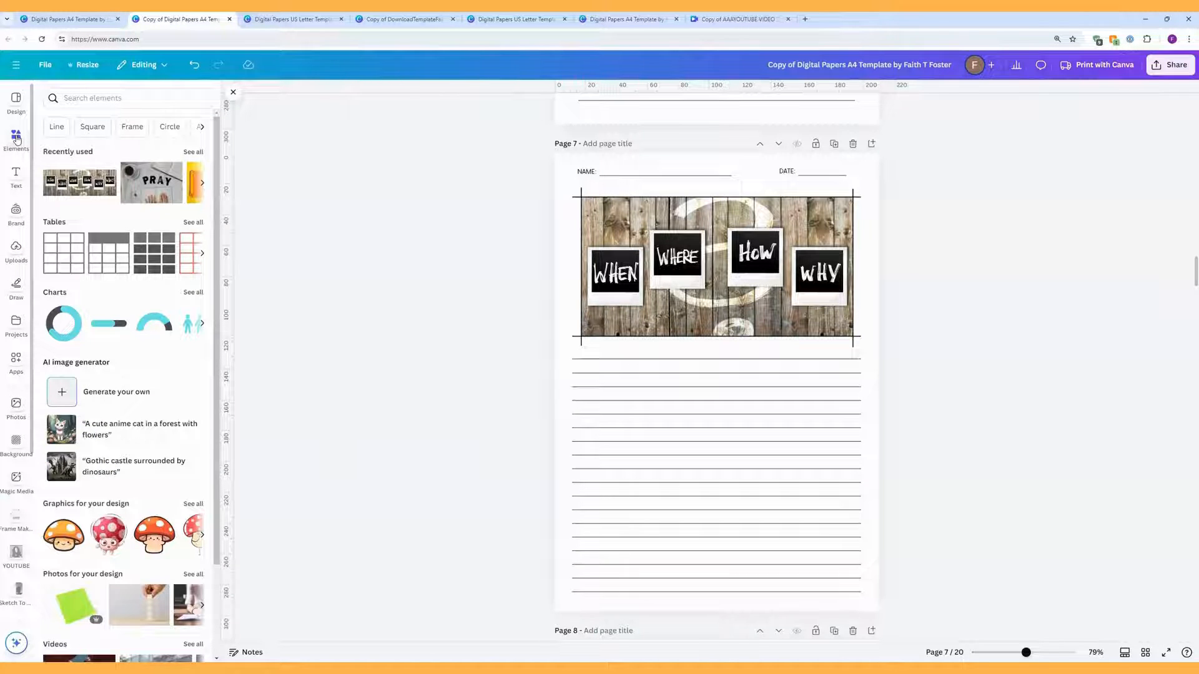
scroll(104, 180, "down", 3)
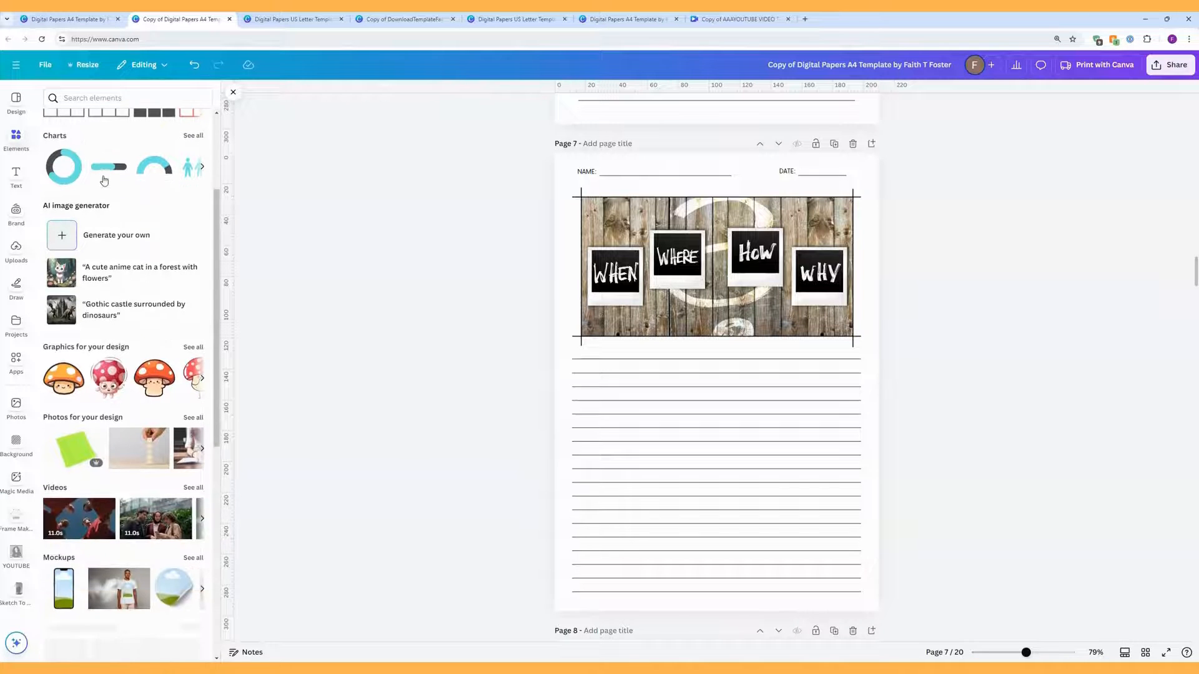
scroll(103, 180, "down", 1)
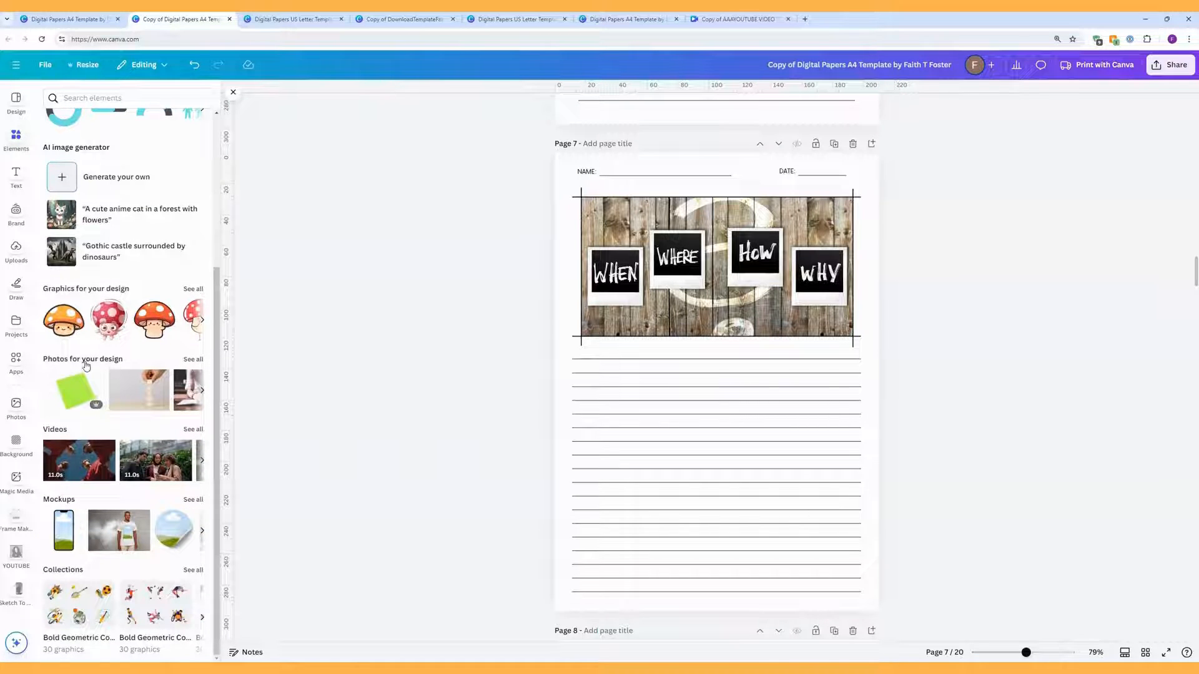
Step: Drop the neon ASK sign photo from Photos into page 7's banner frame
left_click(86, 365)
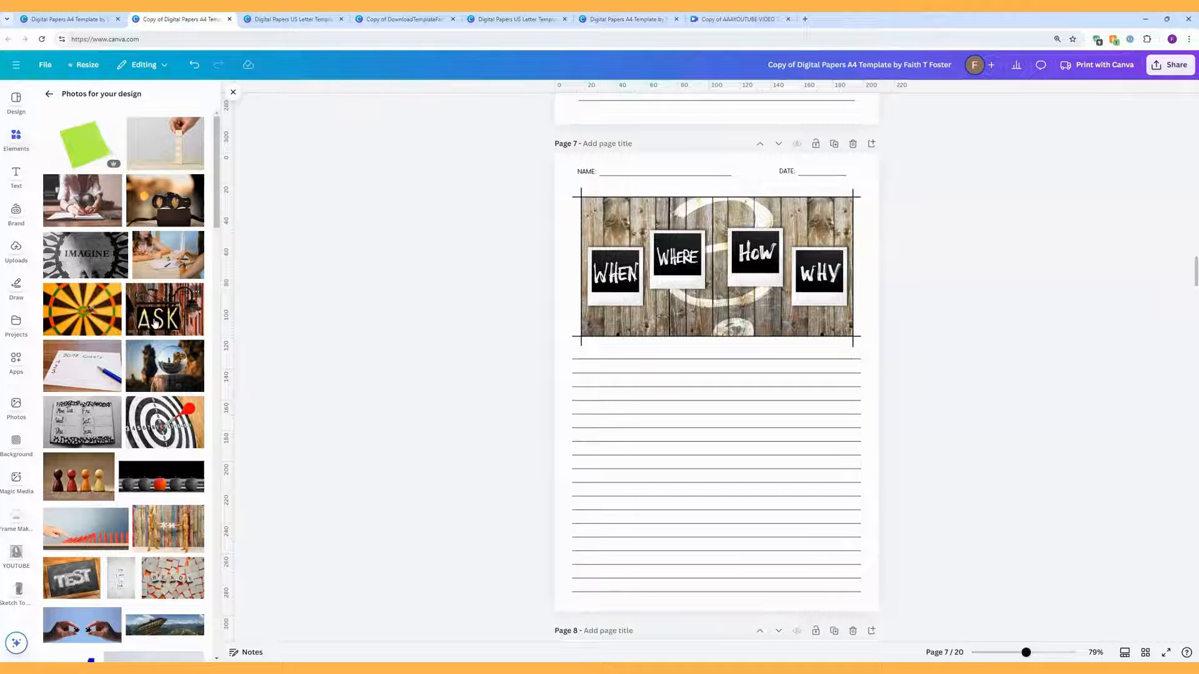
left_click_drag(155, 323, 886, 285)
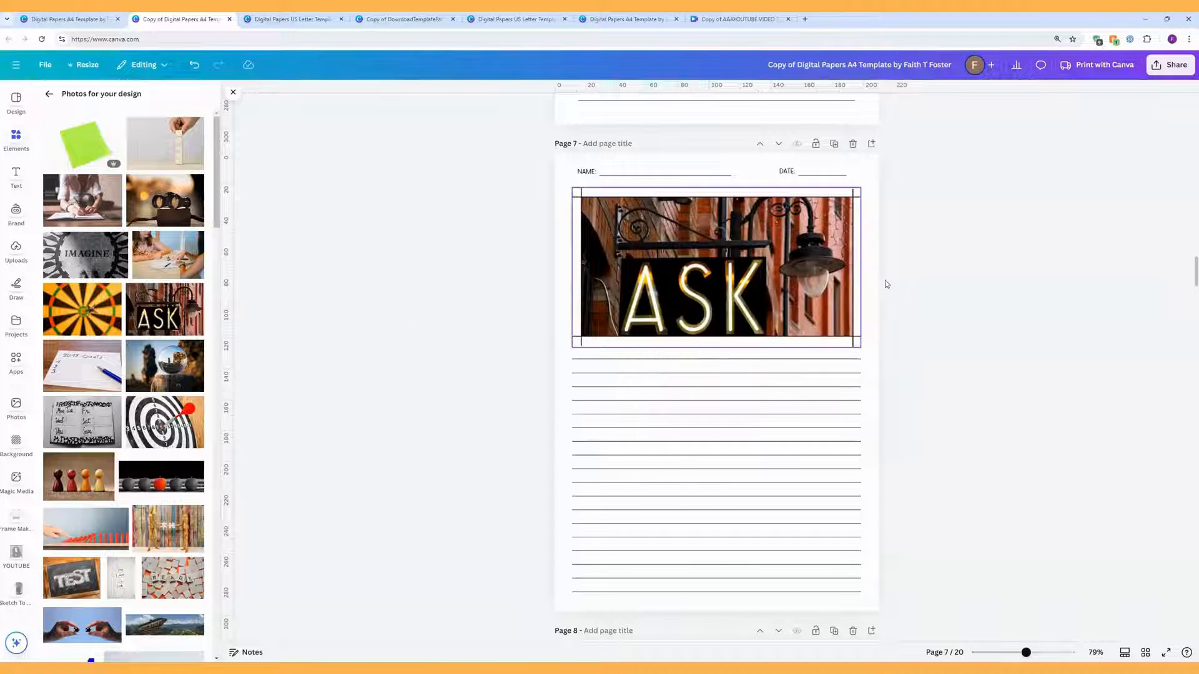
left_click(780, 284)
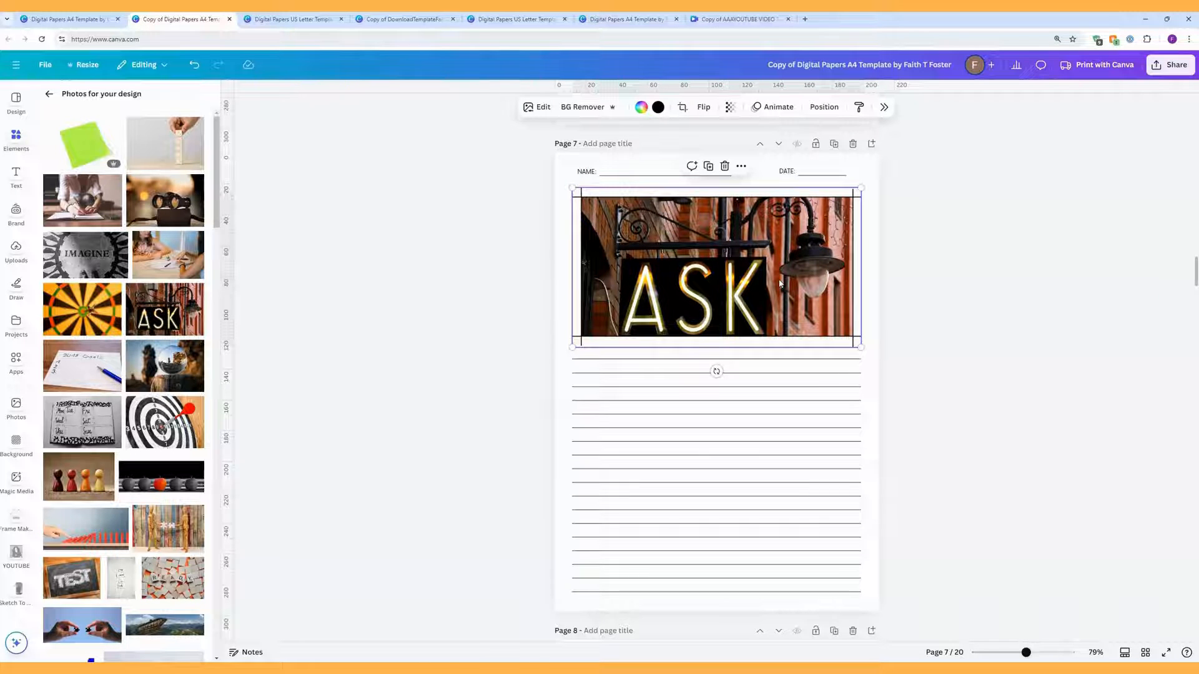
Step: Crop the ASK photo, shifting it up and enlarging it to fill the frame
left_click(682, 107)
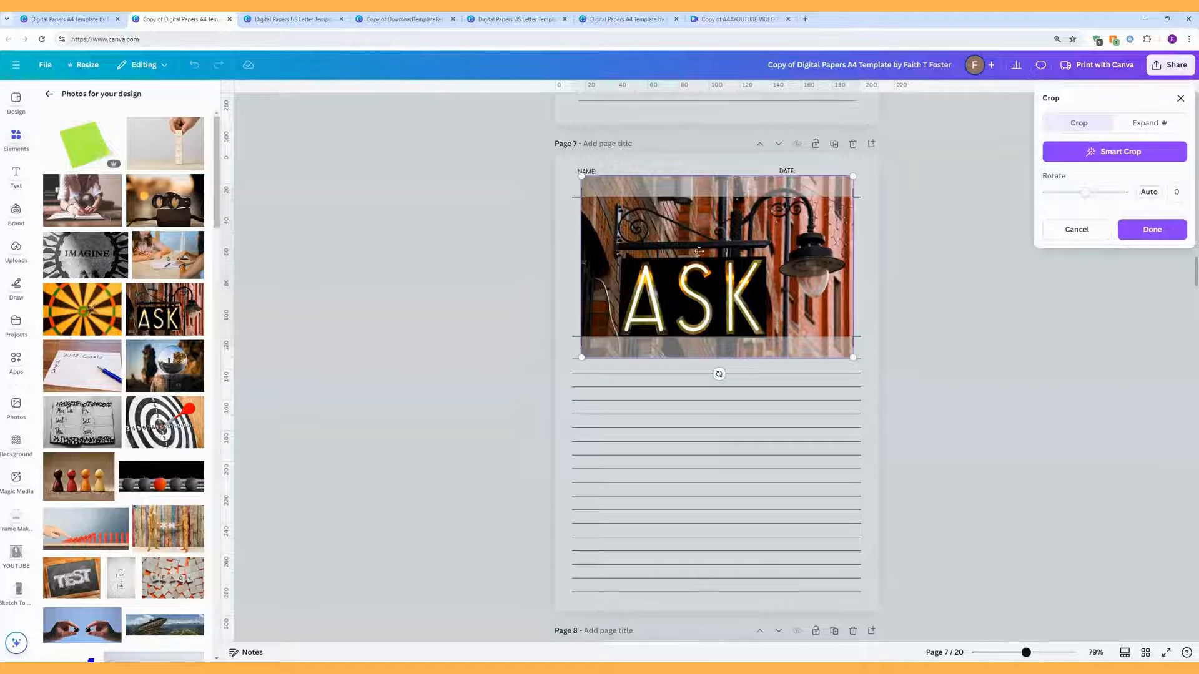
left_click_drag(699, 251, 706, 232)
left_click(929, 271)
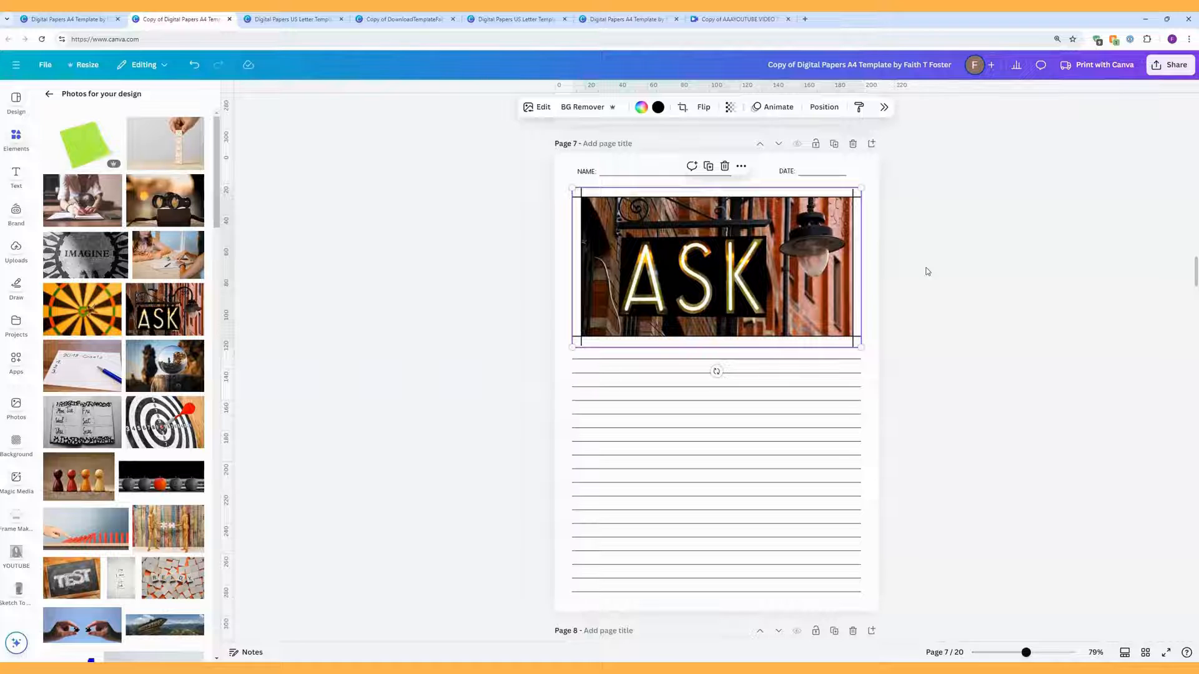
double_click(741, 257)
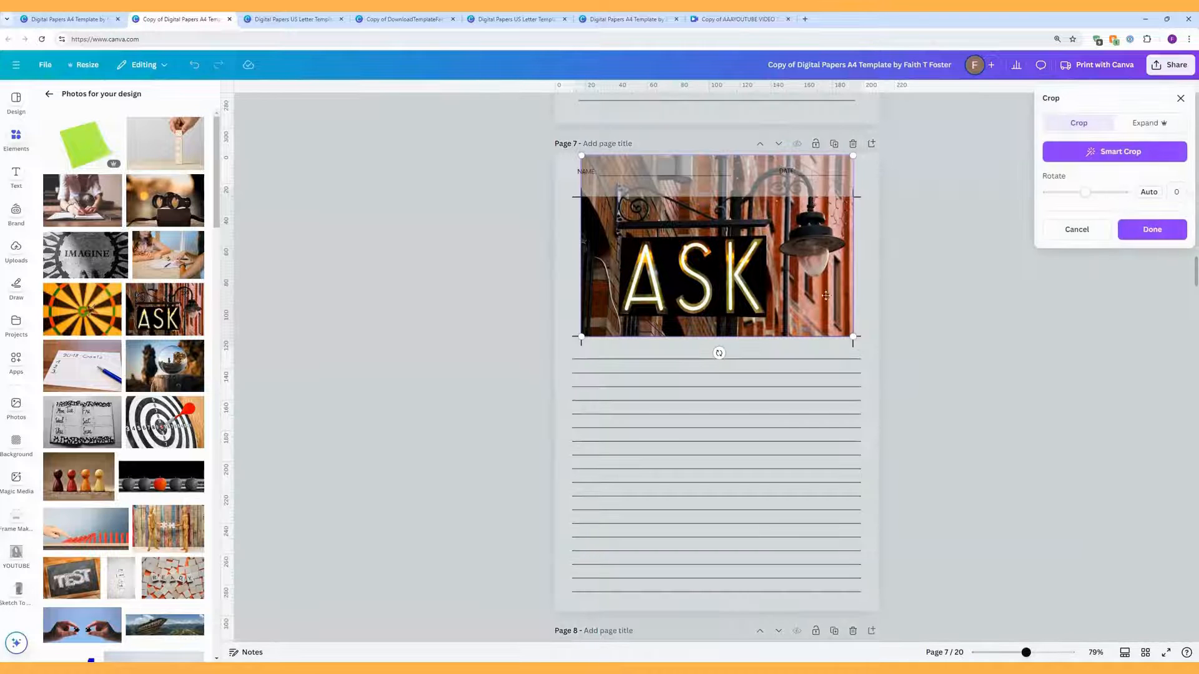
left_click_drag(854, 337, 875, 294)
left_click(948, 308)
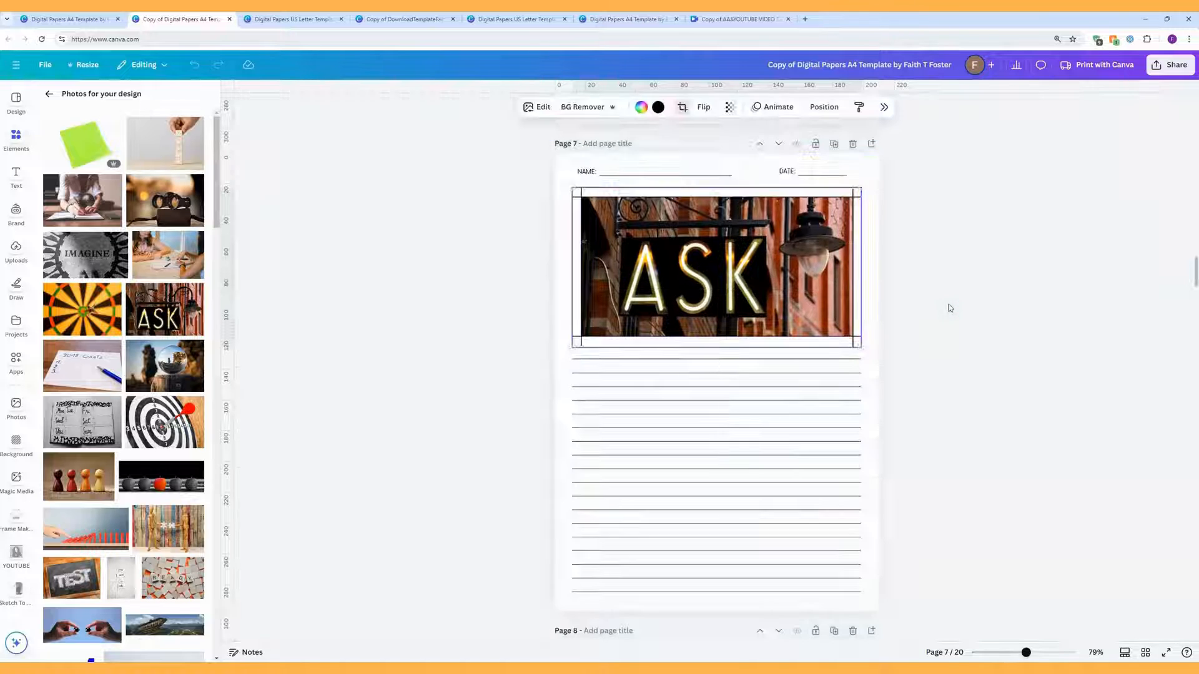
left_click(950, 306)
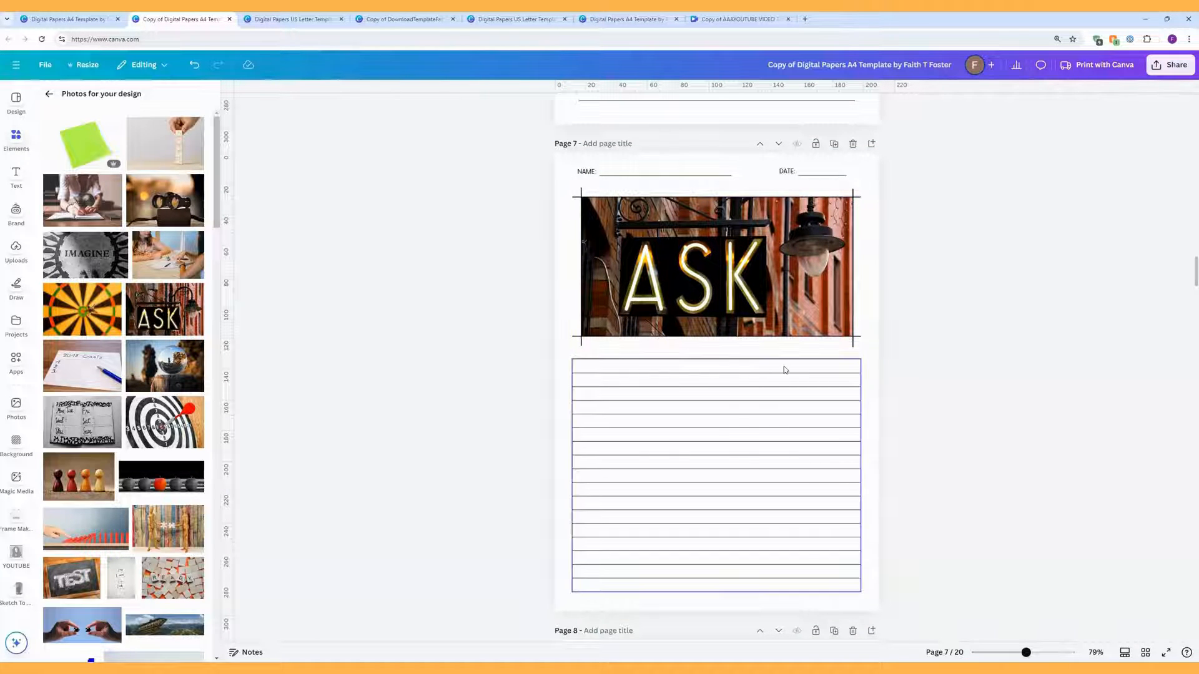
scroll(956, 346, "down", 3)
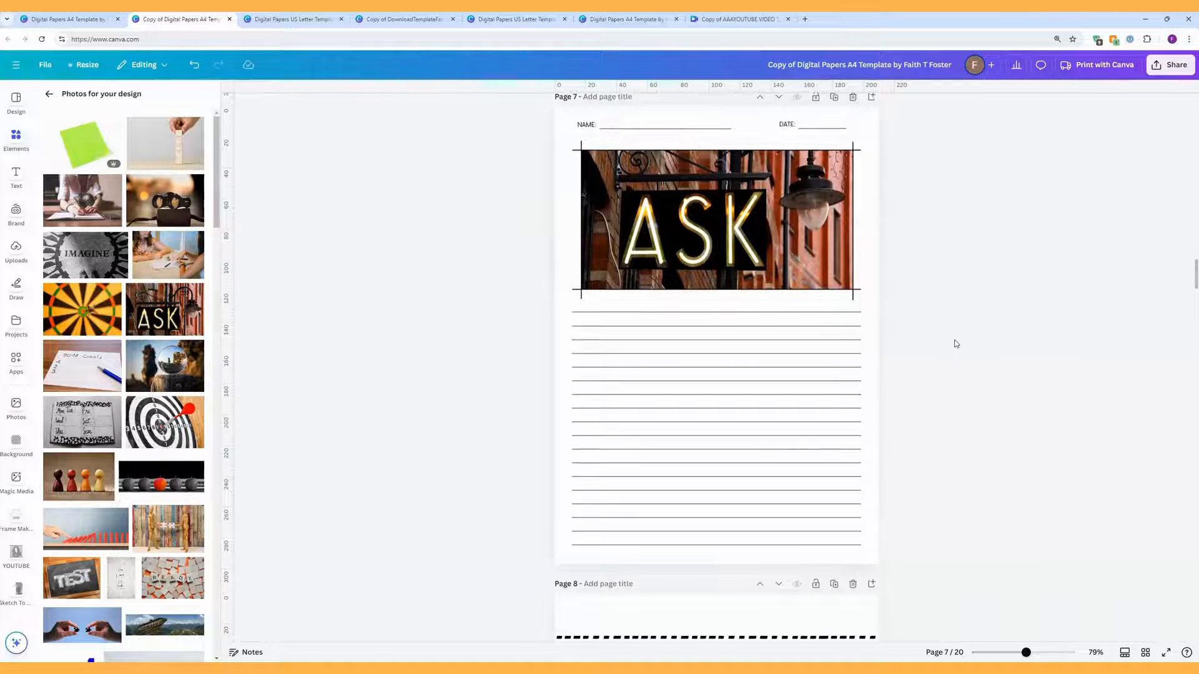
Step: Ungroup page 8's dashed-line group into separate lines
scroll(955, 343, "down", 5)
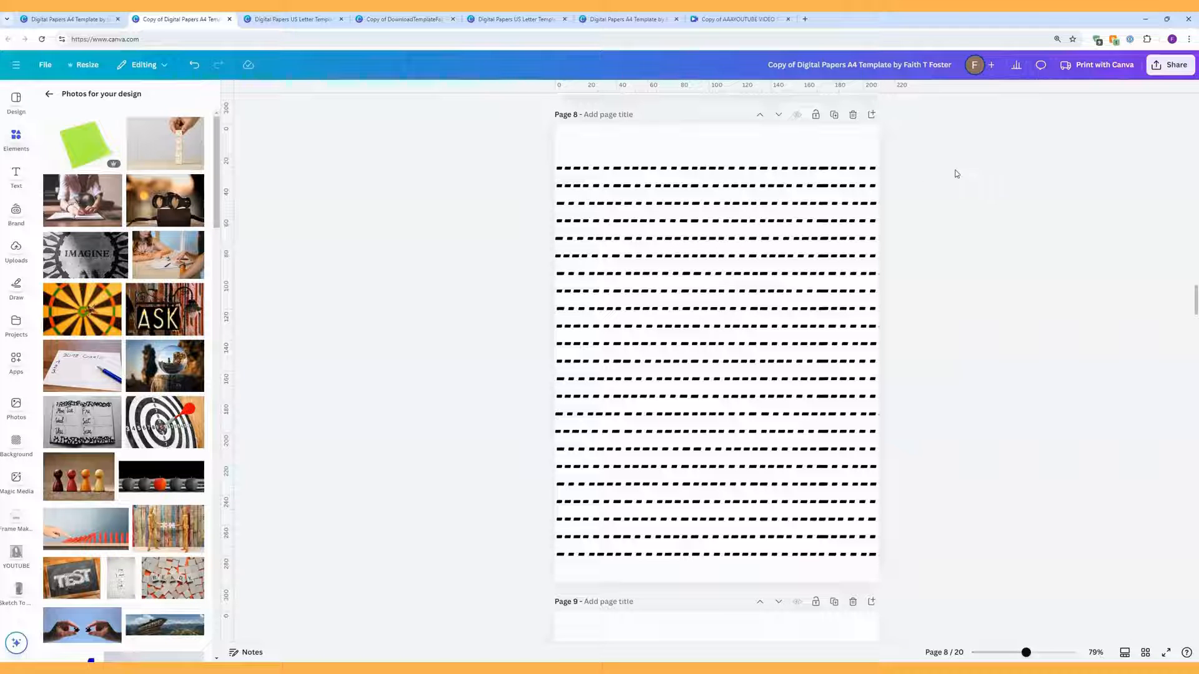
left_click(866, 178)
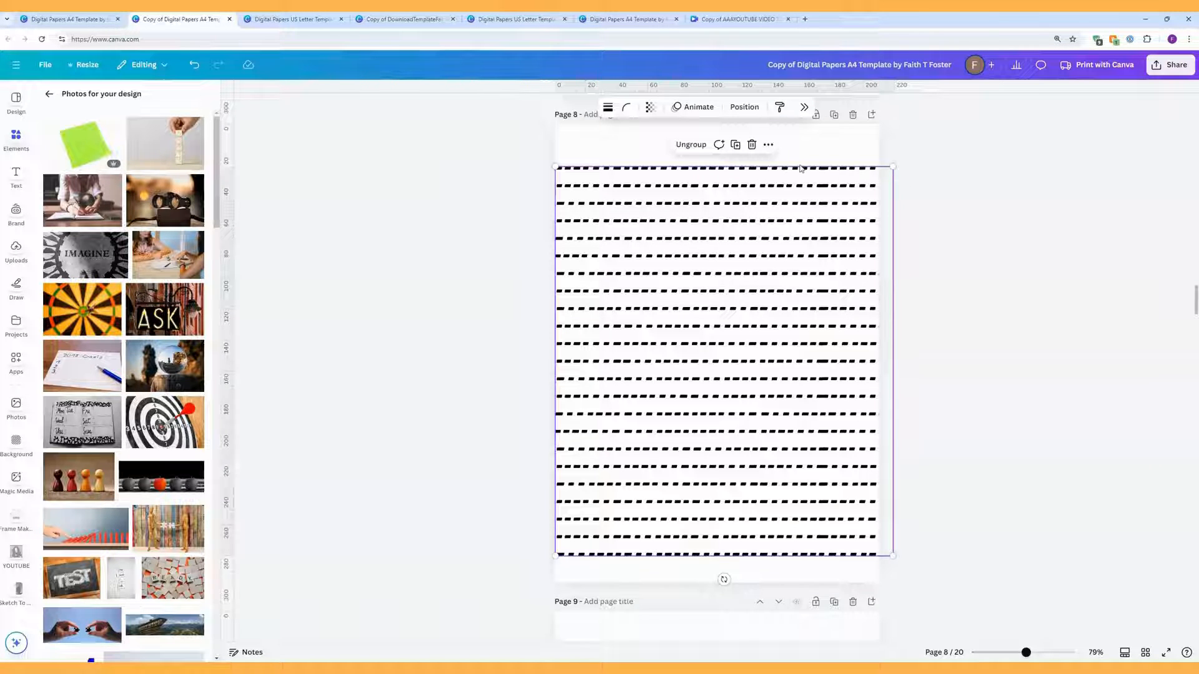
left_click(692, 145)
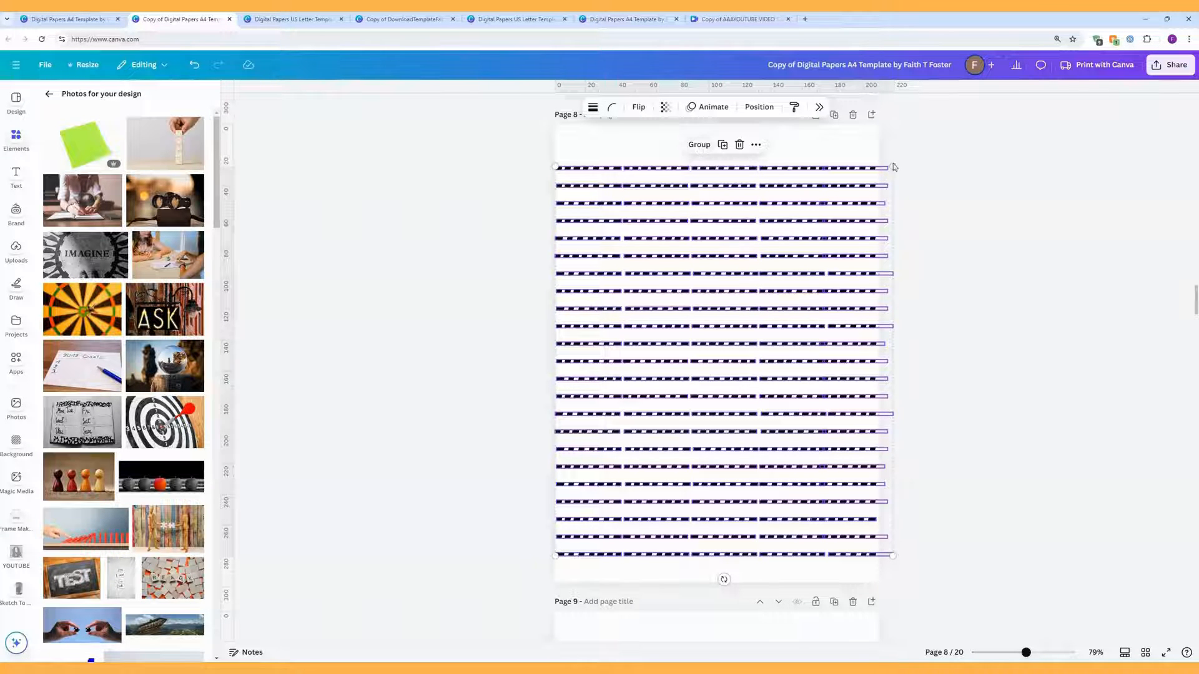
left_click(949, 171)
left_click(853, 169)
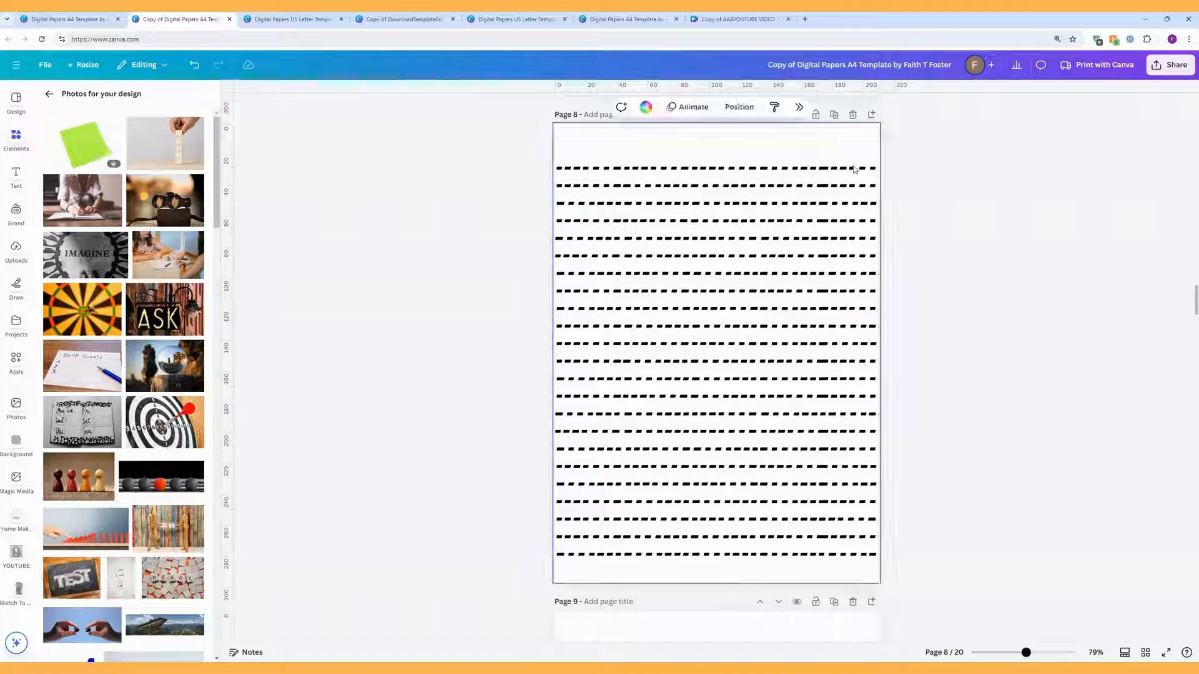
Step: Recolour each segment of page 8's top dashed line red
left_click_drag(927, 187, 775, 162)
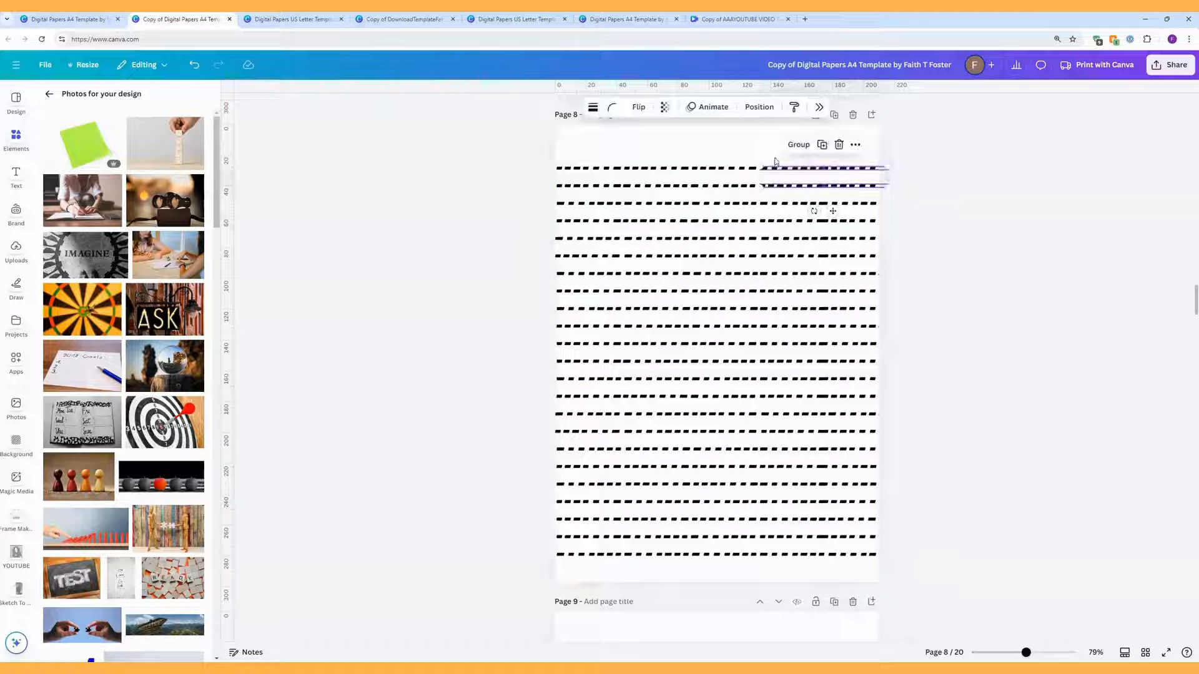
left_click(943, 181)
left_click(852, 169)
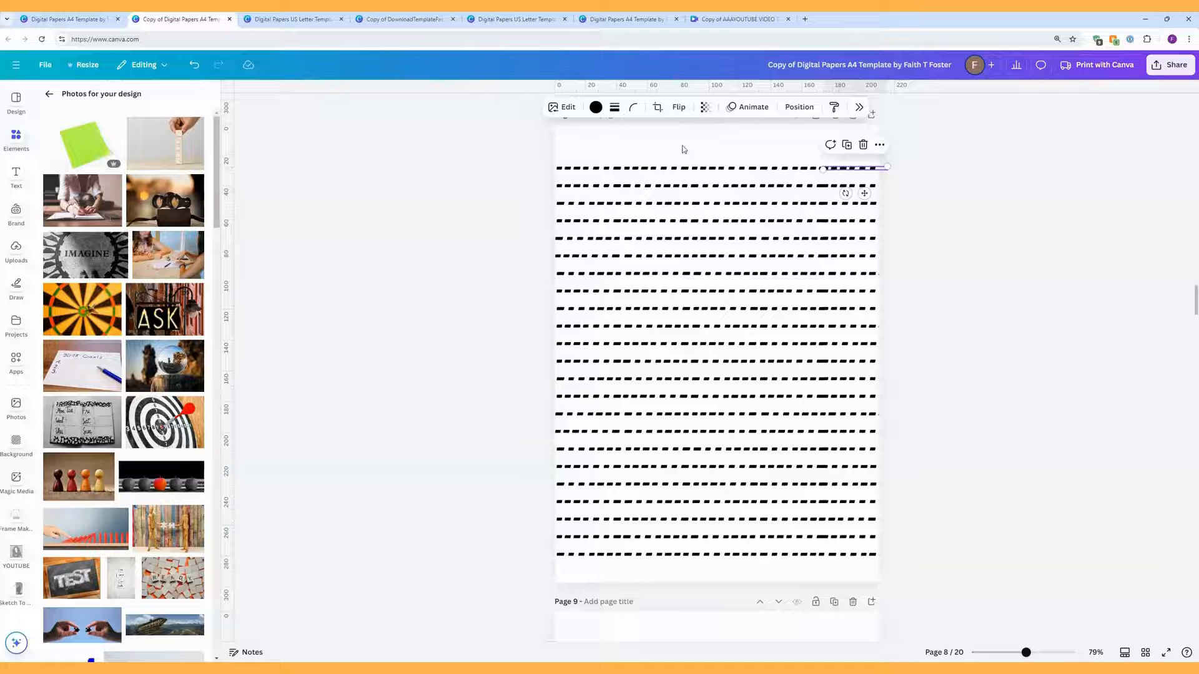
left_click(596, 107)
left_click(1124, 223)
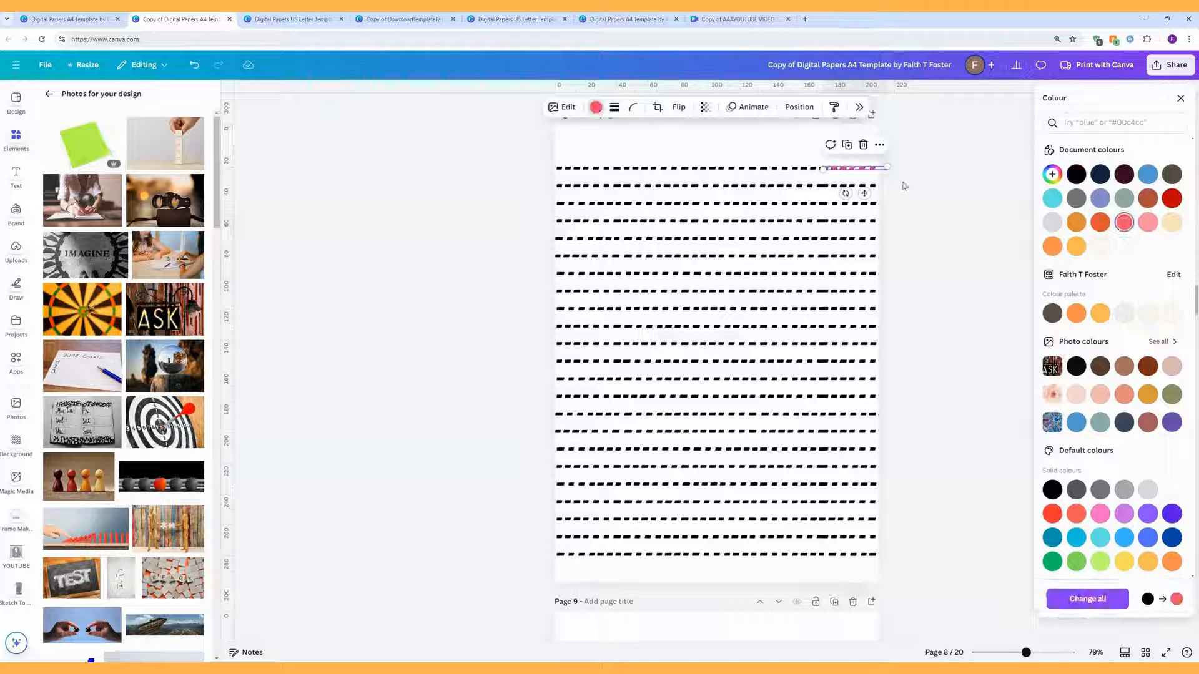
left_click(807, 169)
left_click(1124, 223)
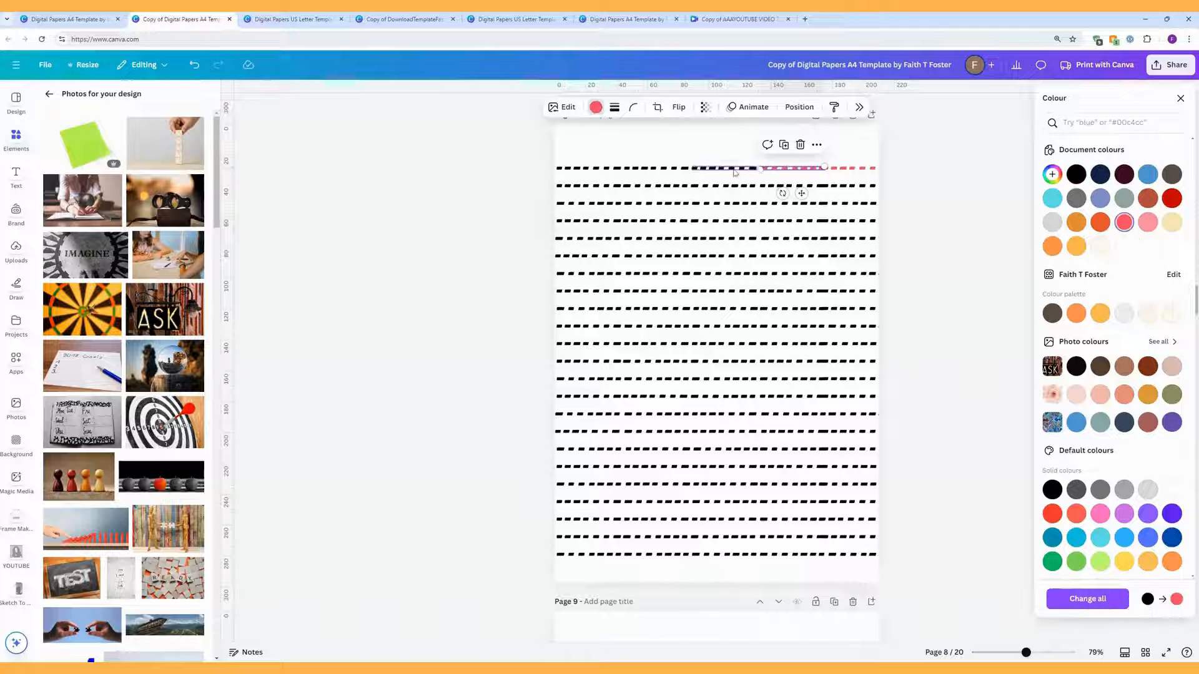
left_click(734, 169)
left_click(1125, 223)
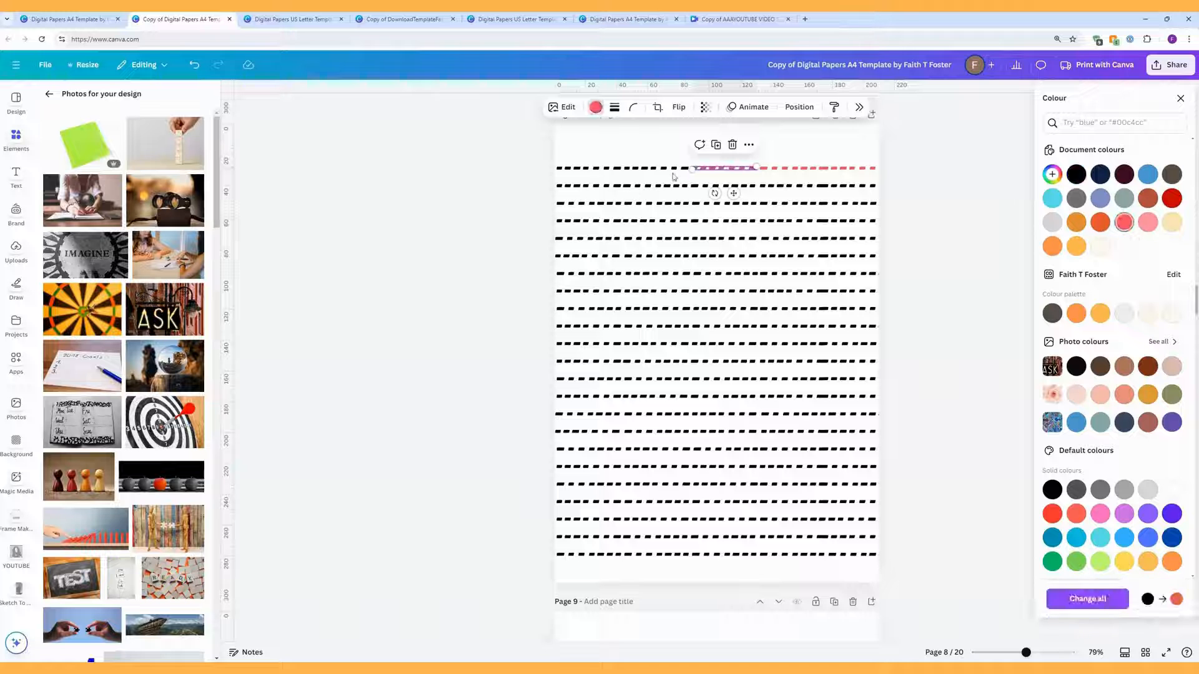
left_click(672, 169)
left_click(1124, 223)
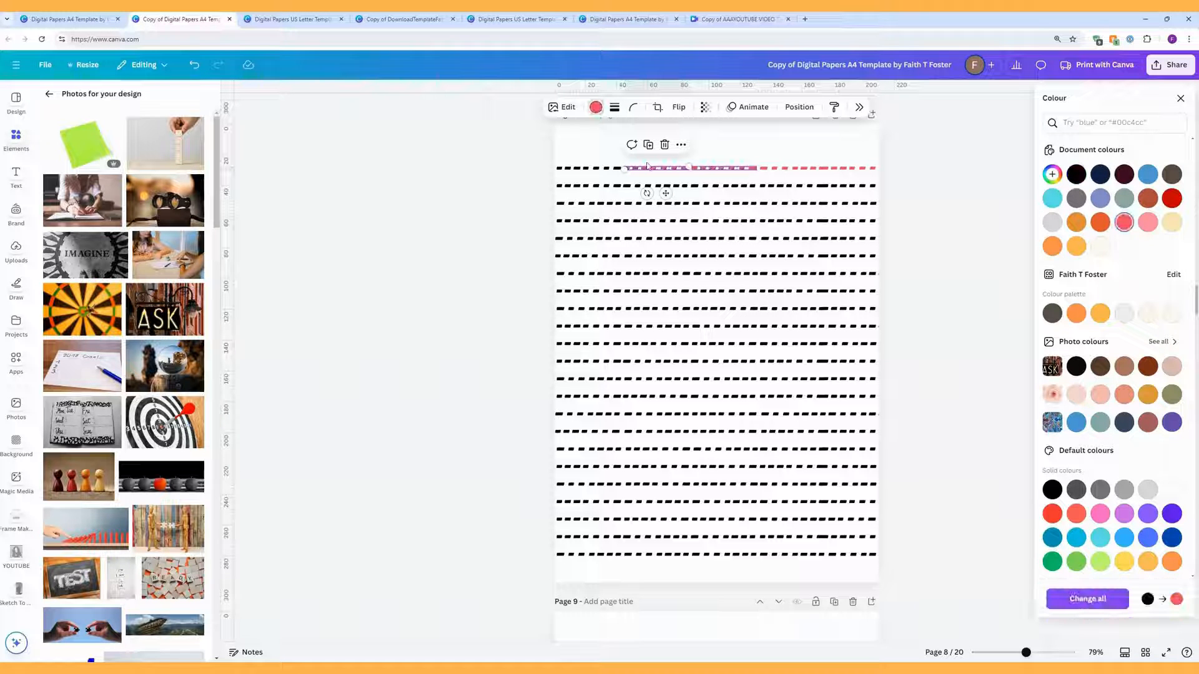
left_click(589, 168)
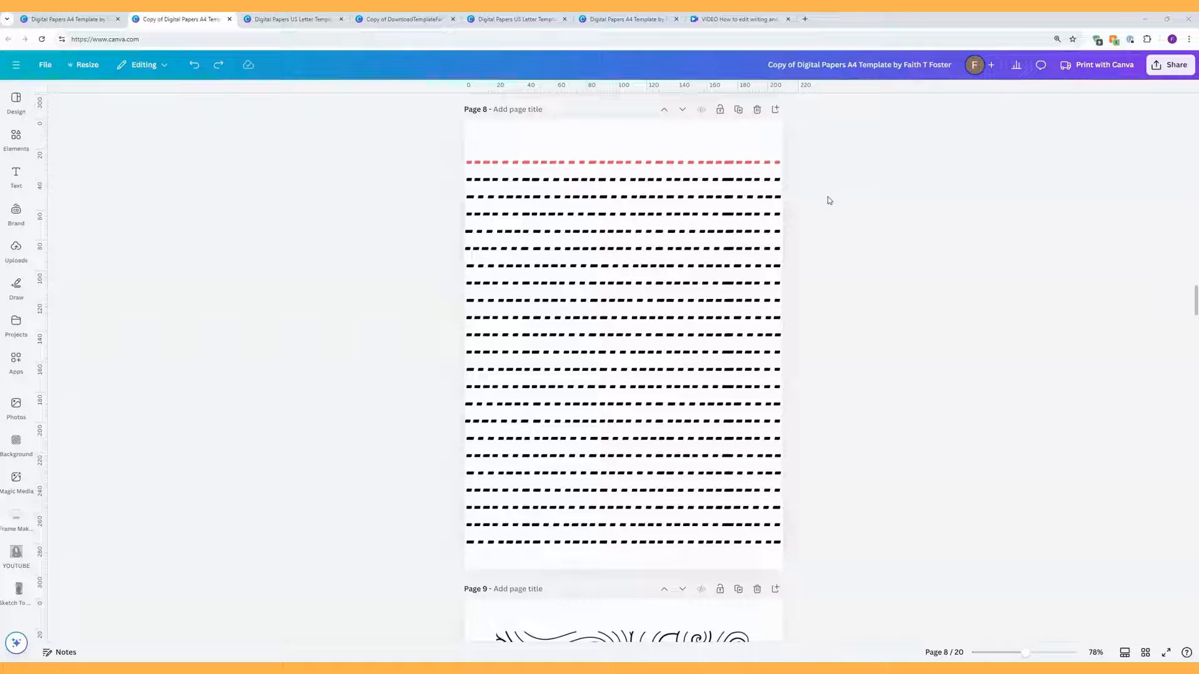
Step: Copy the red segment's style and paint it onto all remaining black dashed lines
left_click(740, 164)
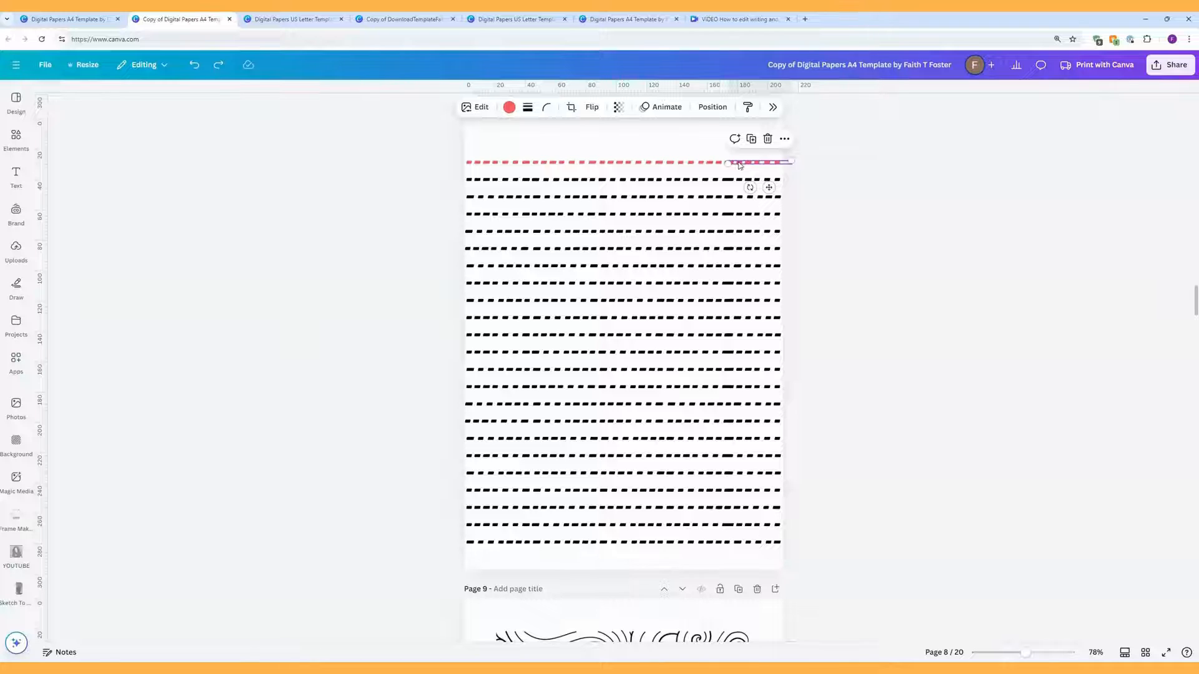
right_click(739, 165)
left_click(775, 194)
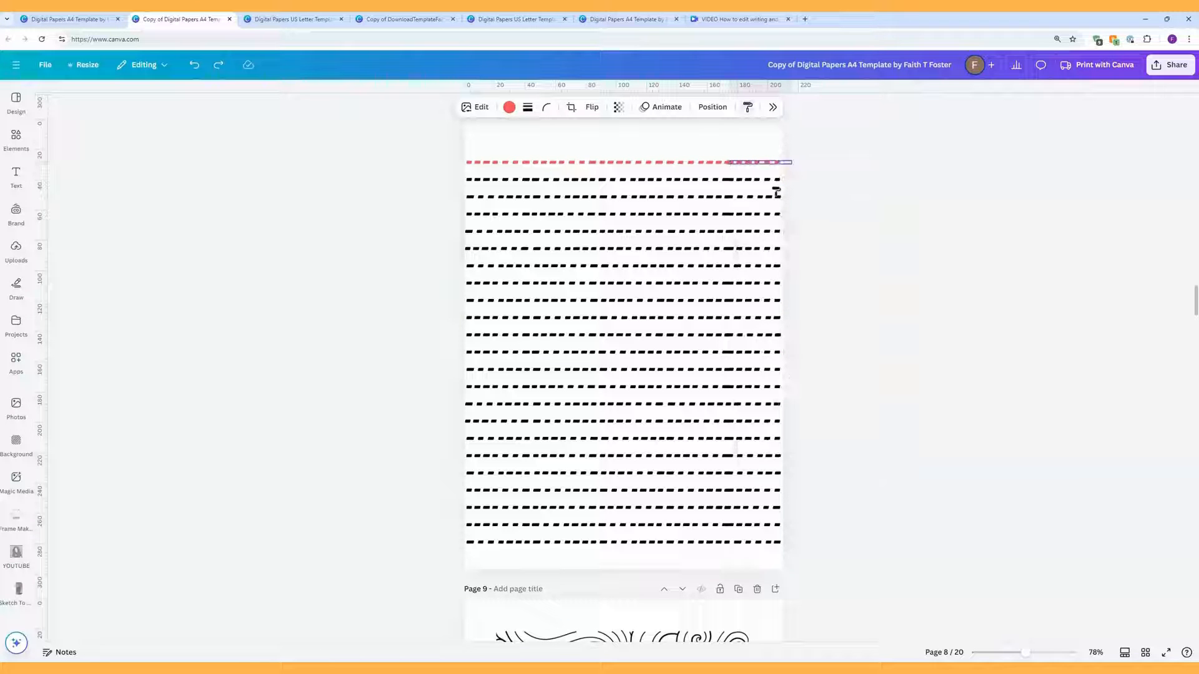
mouse_move(441, 175)
left_mouse_down()
mouse_move(556, 189)
mouse_move(759, 243)
mouse_move(796, 344)
mouse_move(794, 481)
mouse_move(811, 549)
left_mouse_up()
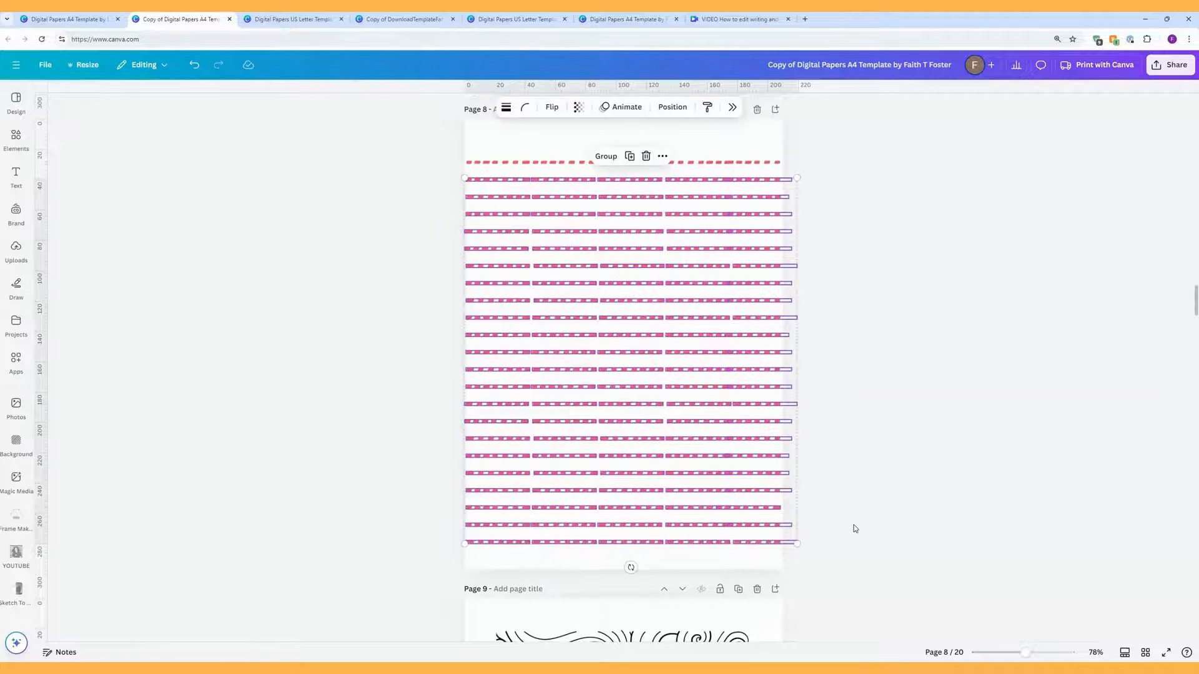
left_click(857, 522)
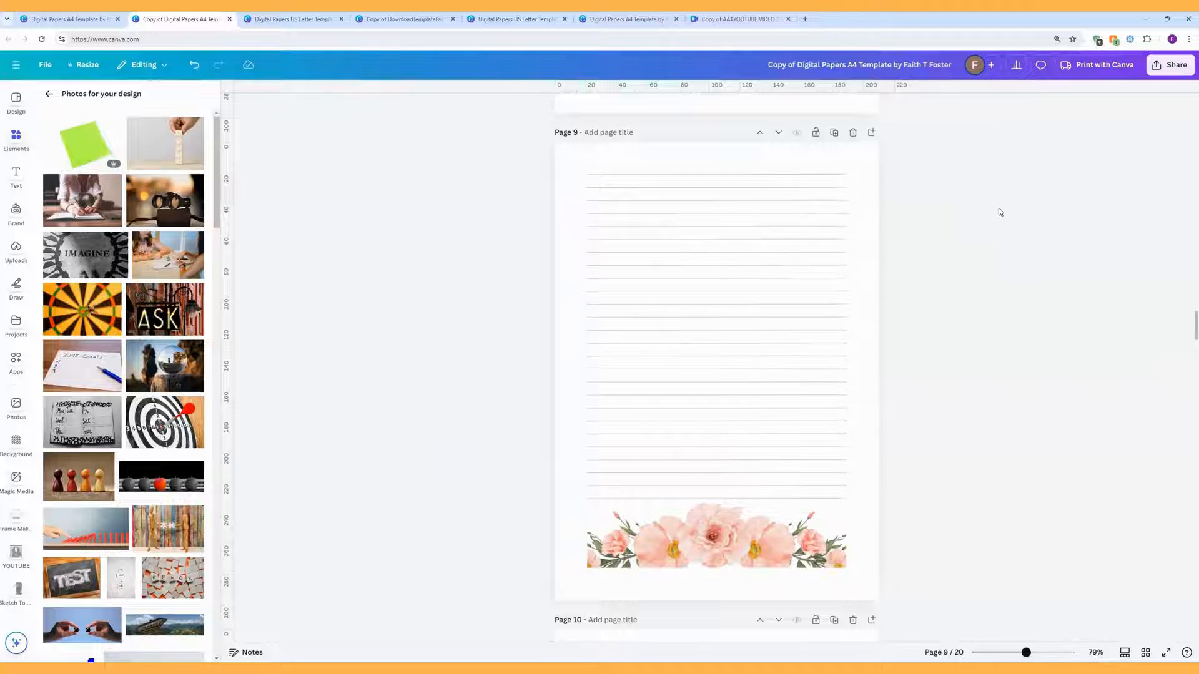
Step: Bring page 9's grey ruled lines and peach floral border into view, back on the Elements overview
scroll(1000, 212, "down", 1)
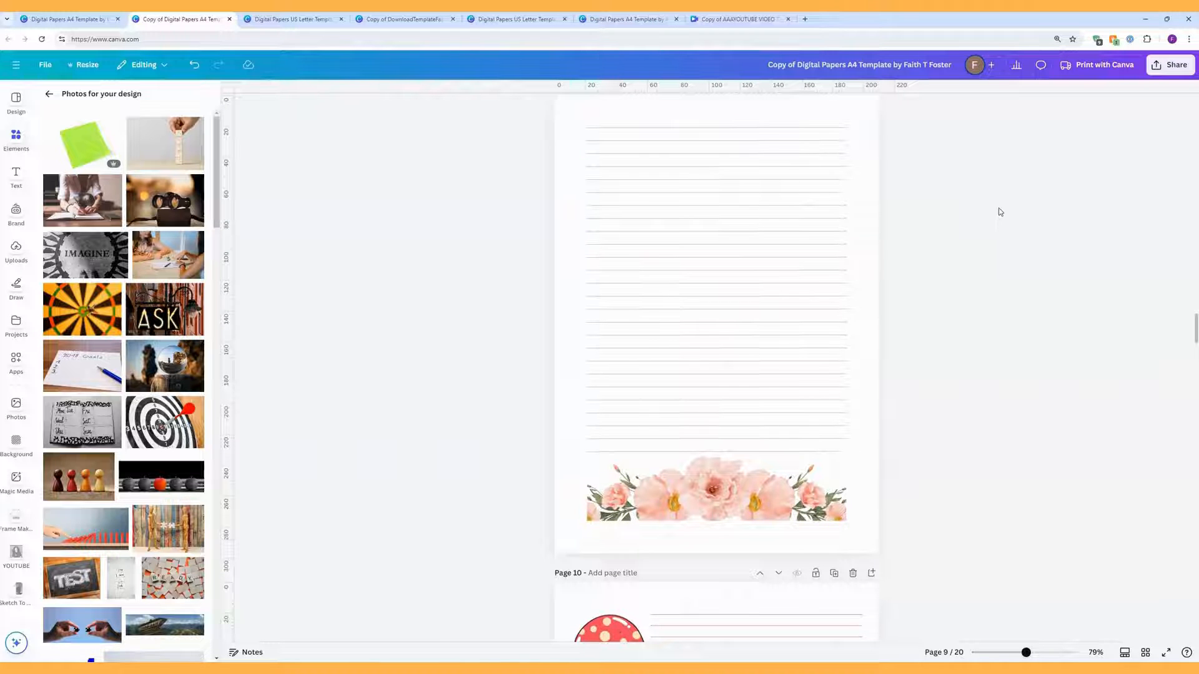
scroll(999, 212, "up", 1)
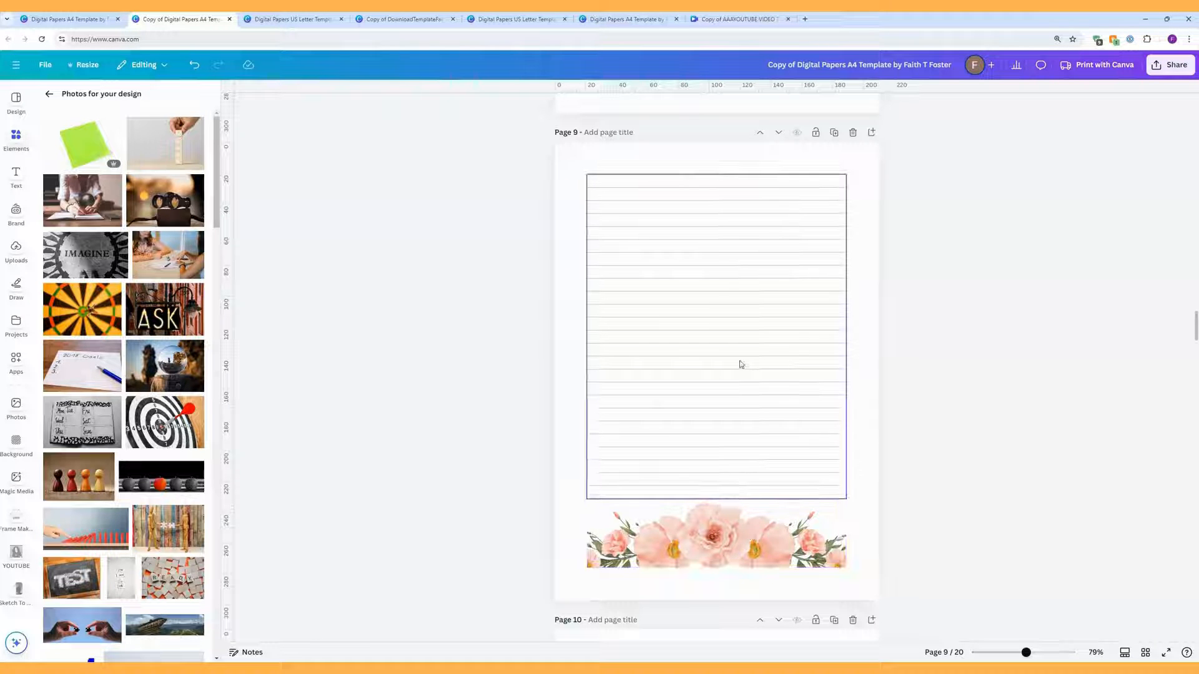
left_click(740, 288)
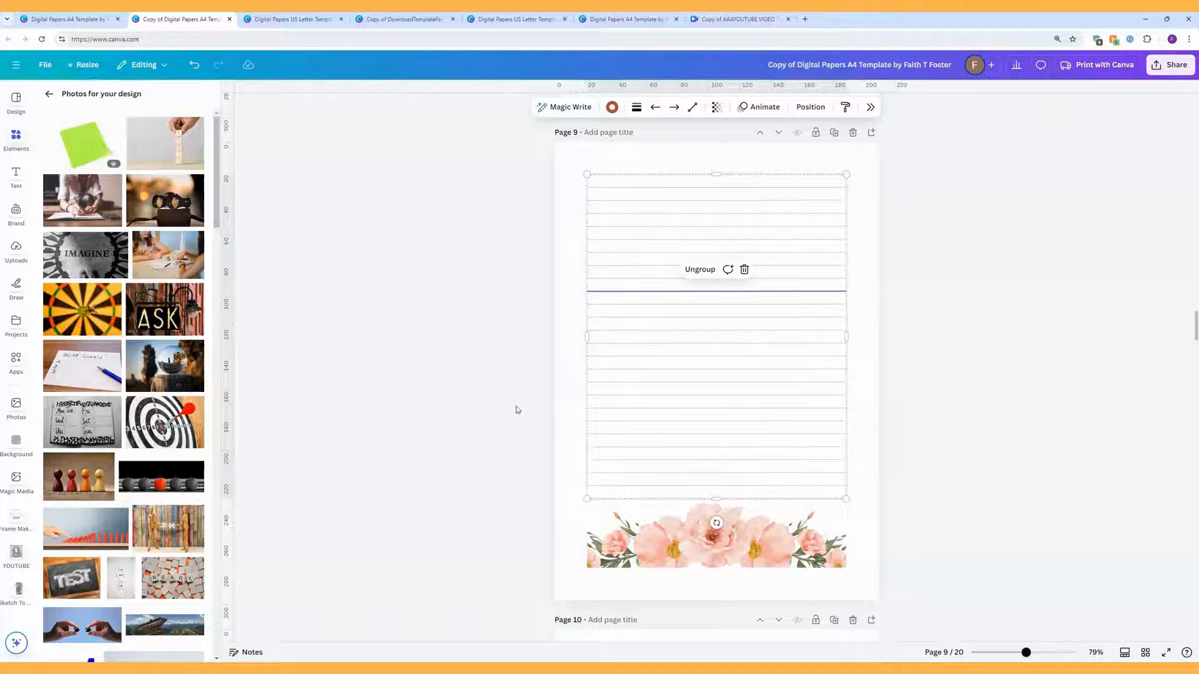
left_click(576, 364)
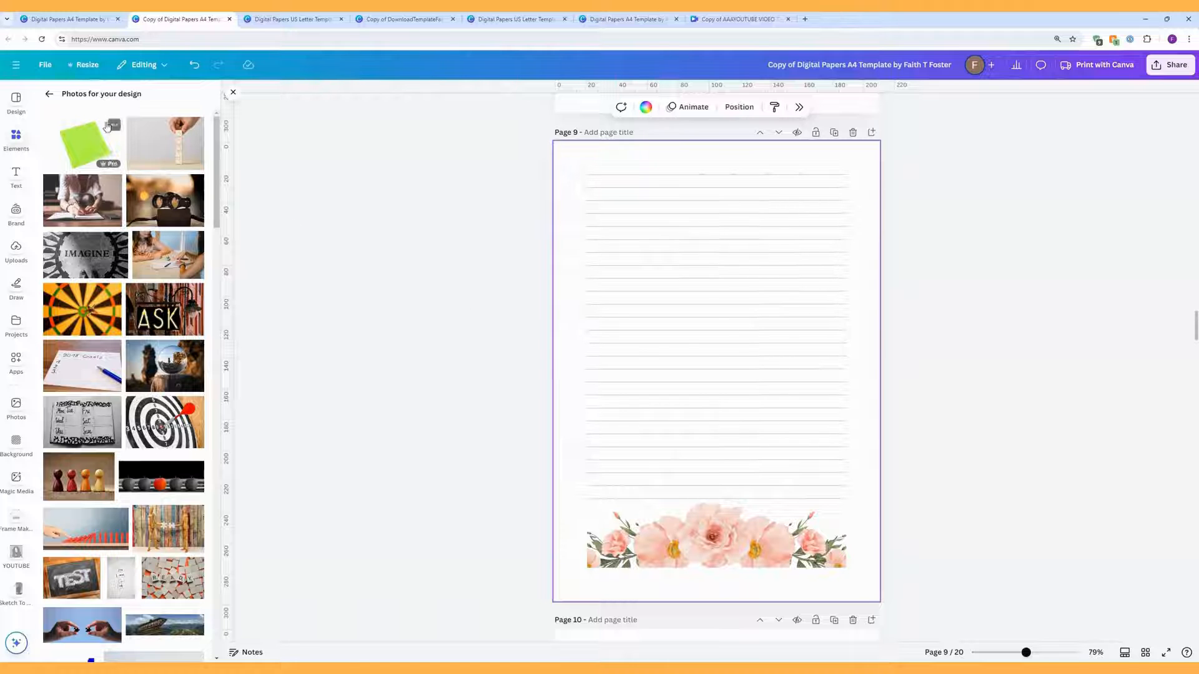
left_click(50, 93)
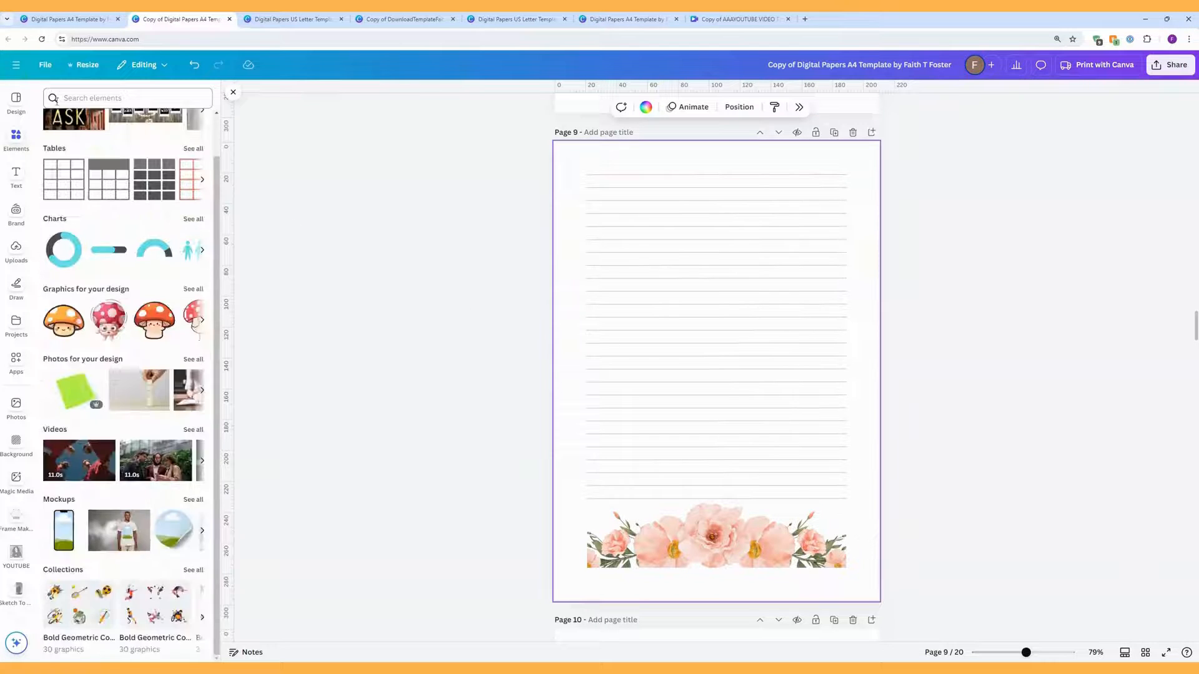
Step: Search Elements for 'bottom border' and add the swirling wave border graphic to page 9
left_click(17, 139)
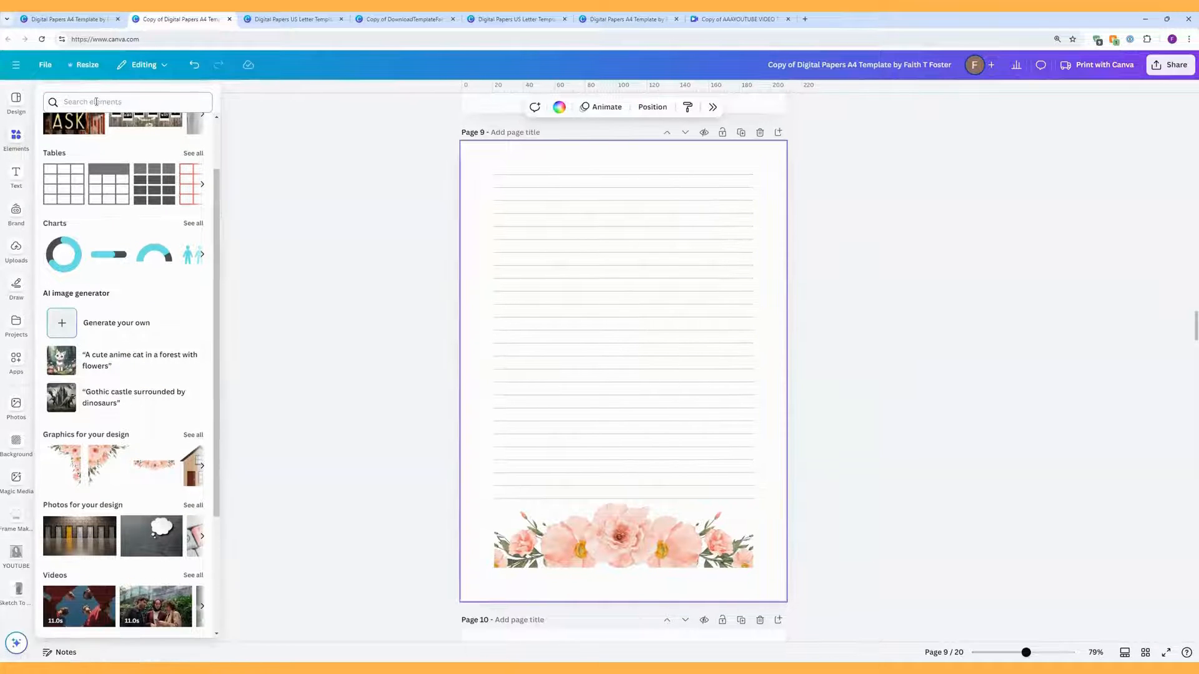
left_click(96, 101)
type("b")
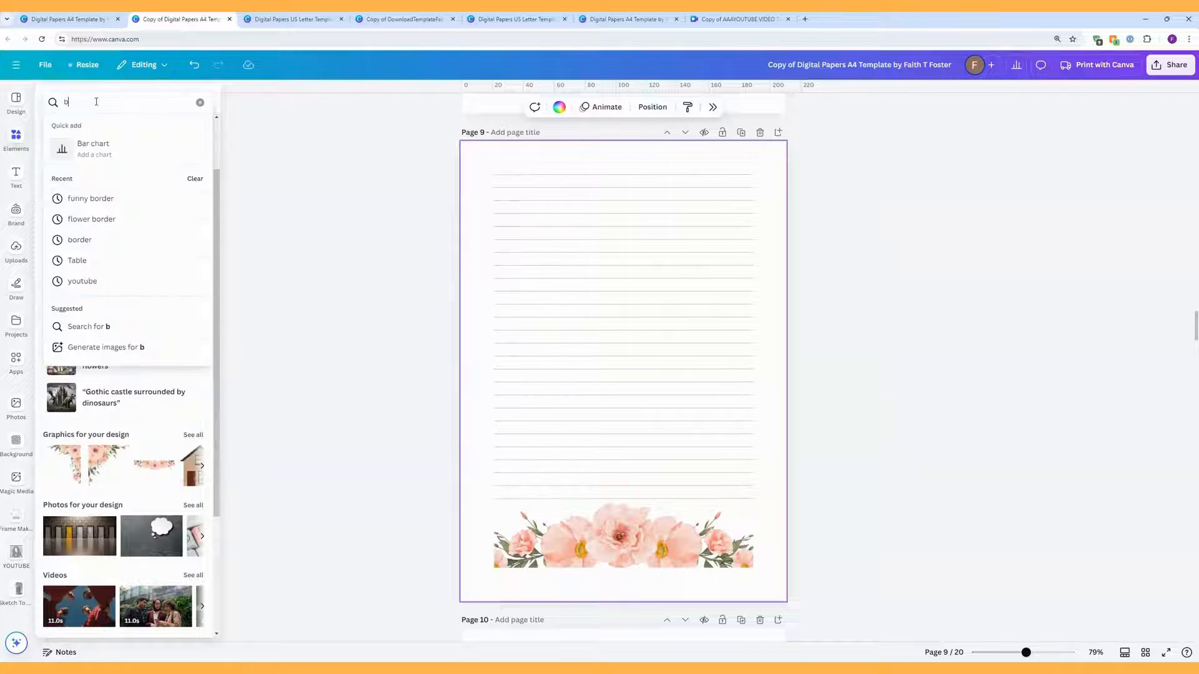
type("ottom bo")
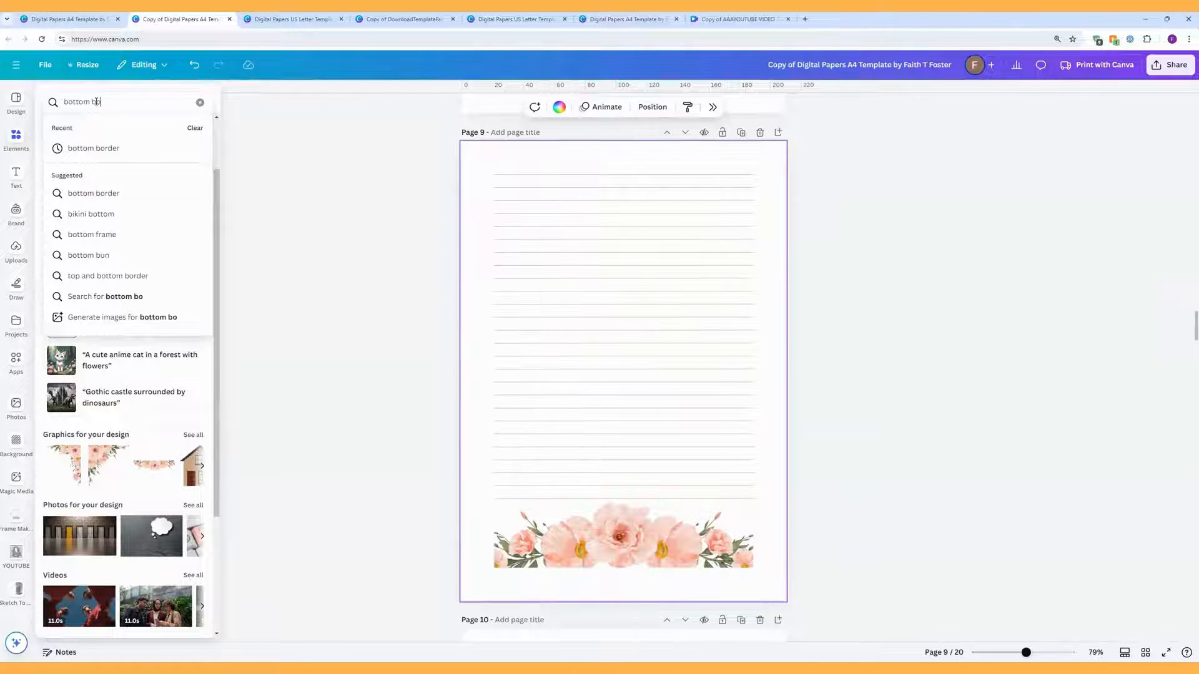
type("rder")
key("Return")
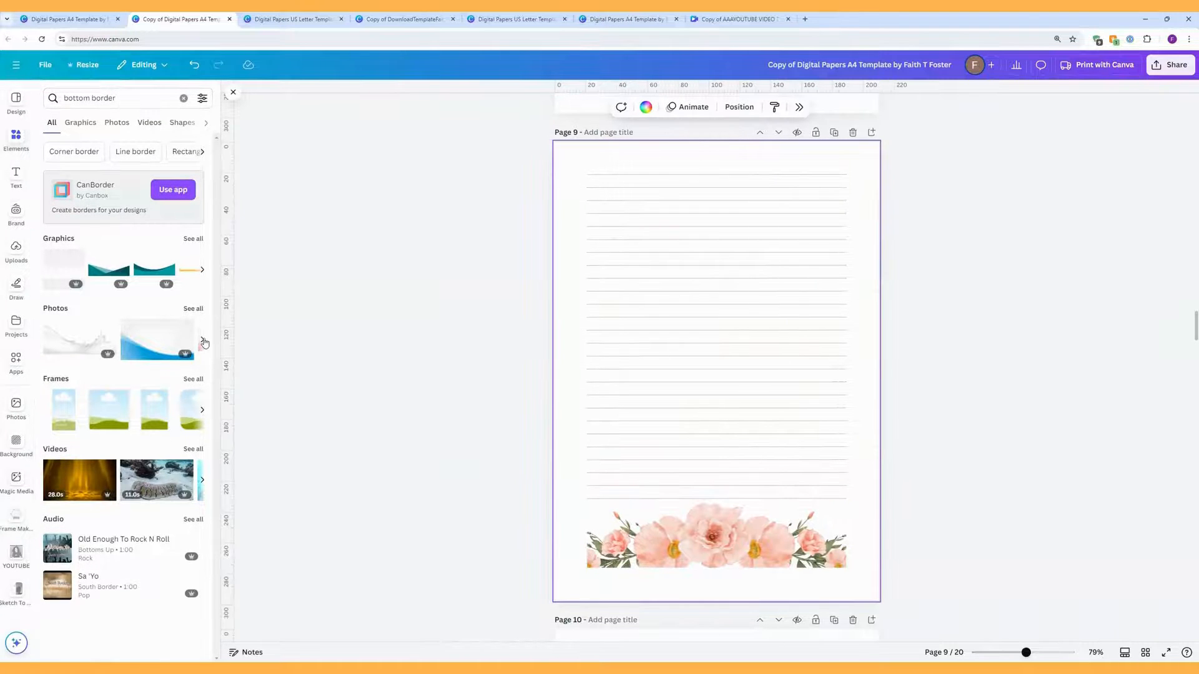
left_click(202, 343)
left_click(203, 342)
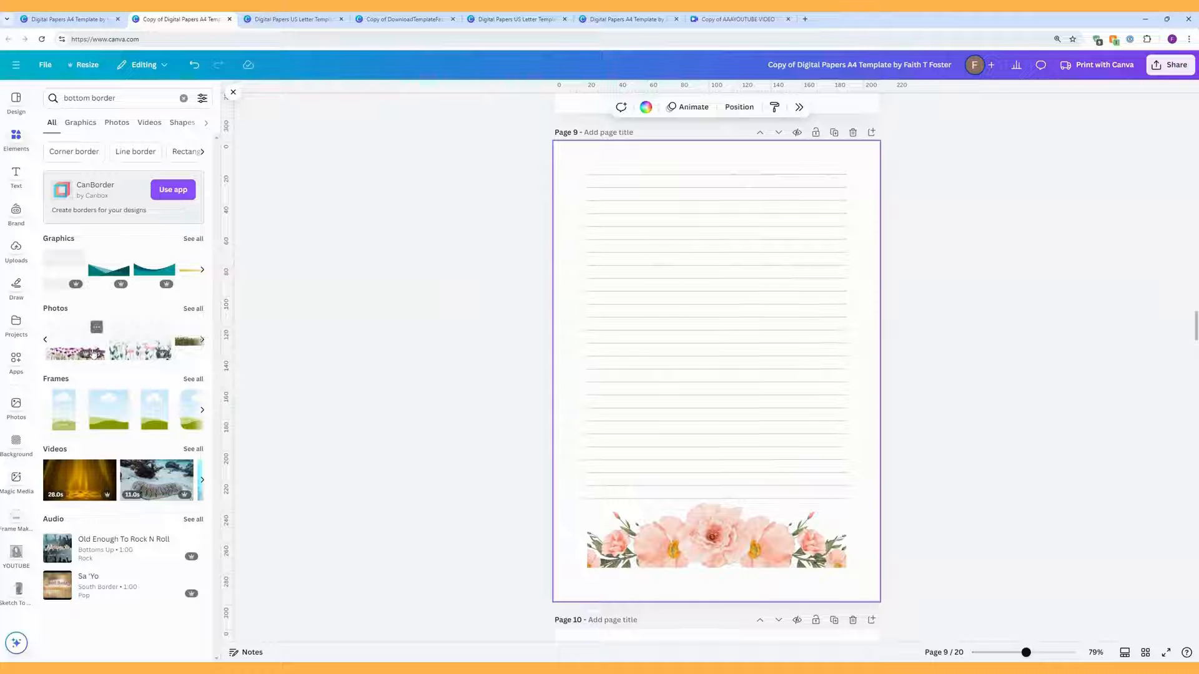
left_click(199, 239)
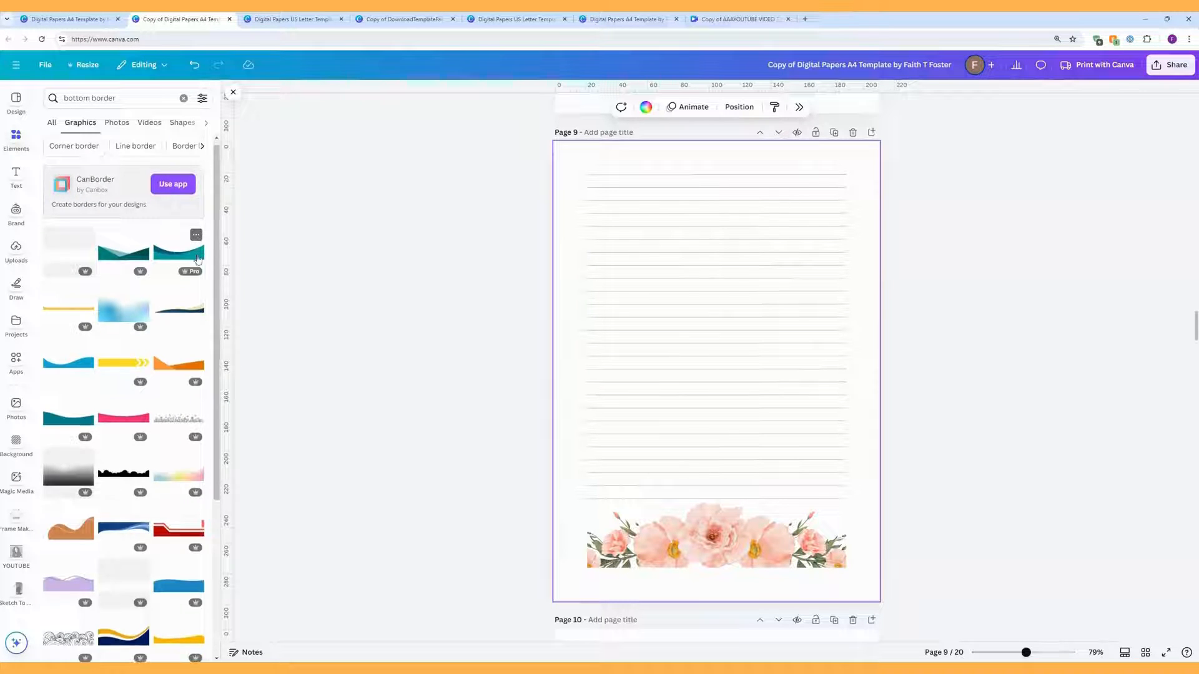
scroll(125, 375, "down", 4)
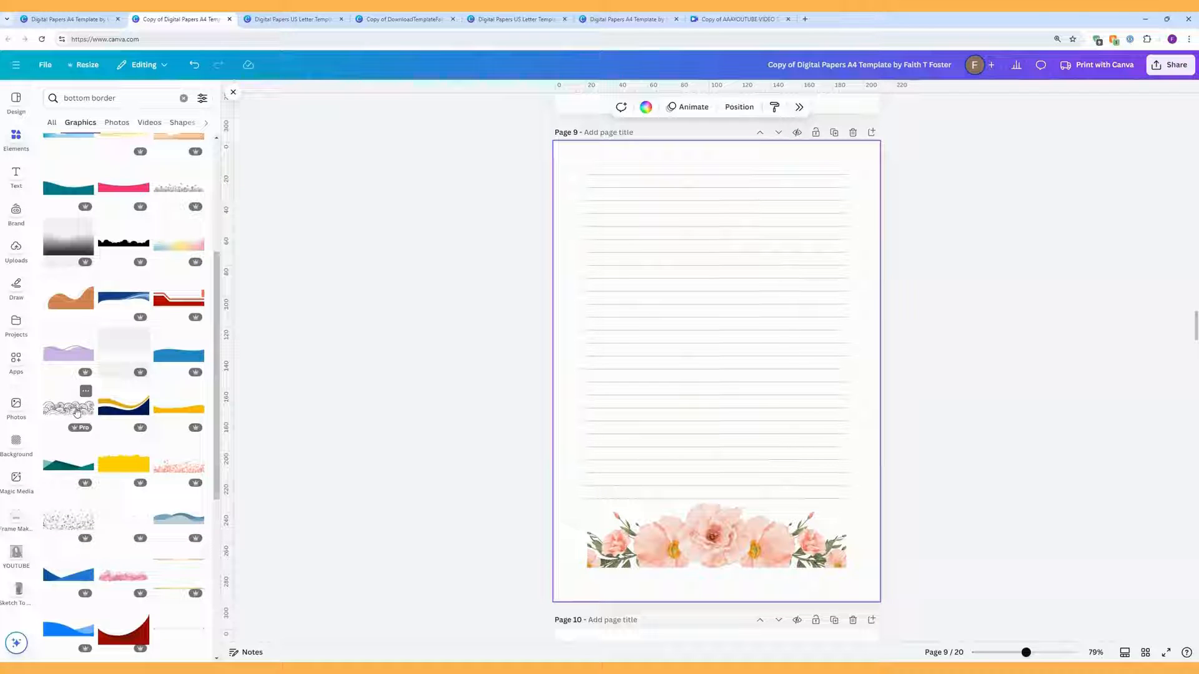
left_click(77, 412)
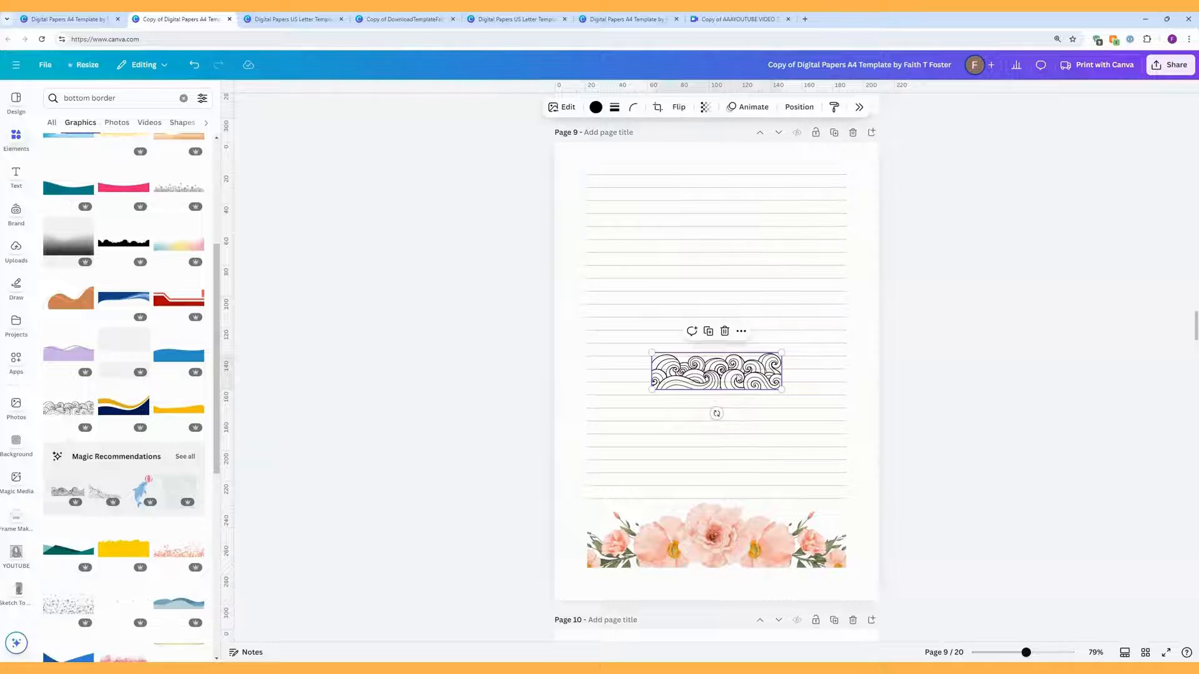
Step: Place the wave border over the flowers, send it backward, and delete the flower border
left_click_drag(778, 358, 857, 507)
right_click(815, 542)
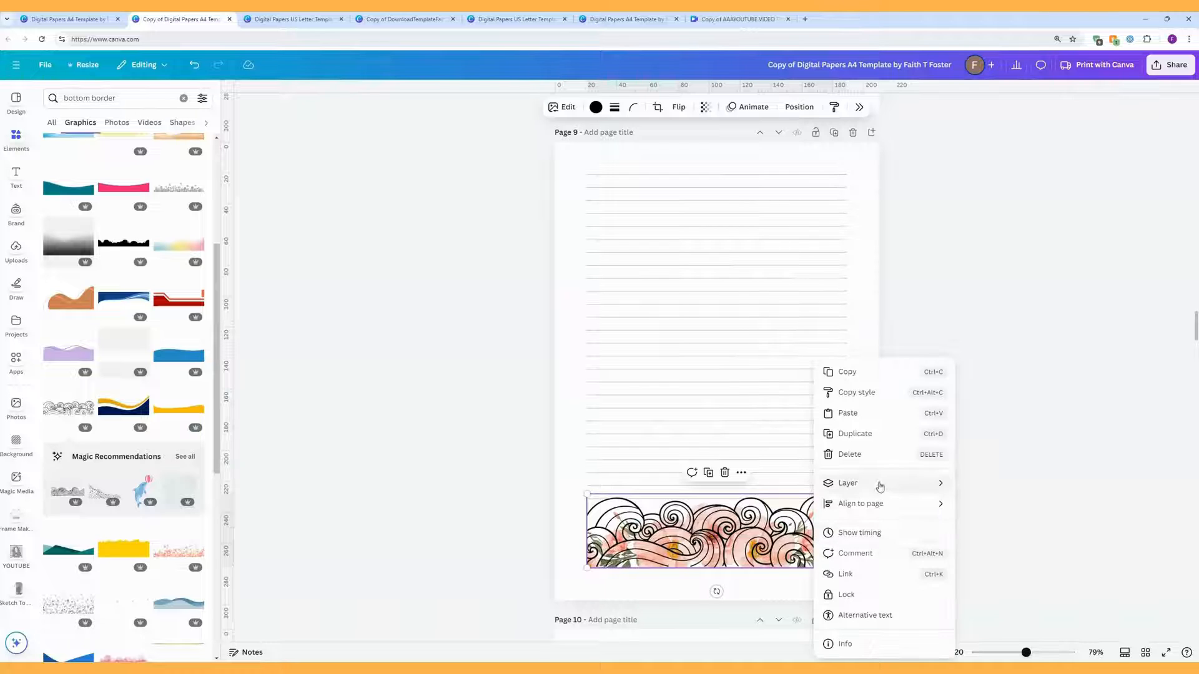
mouse_move(880, 487)
left_click(1005, 555)
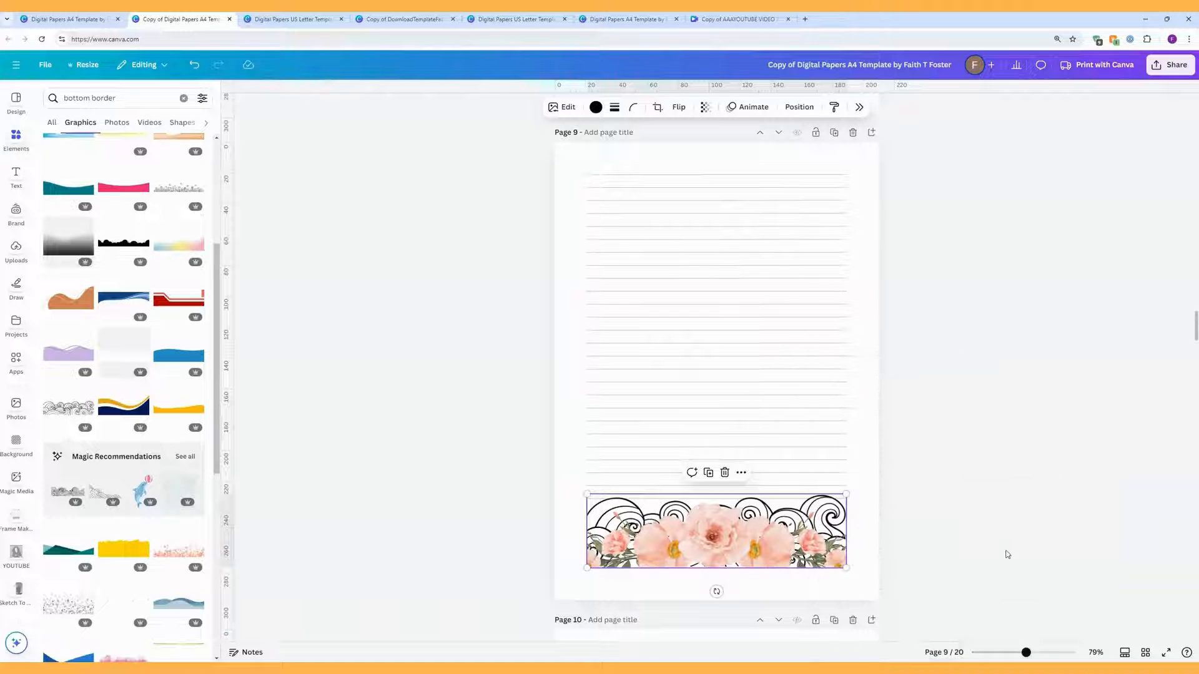
left_click(745, 541)
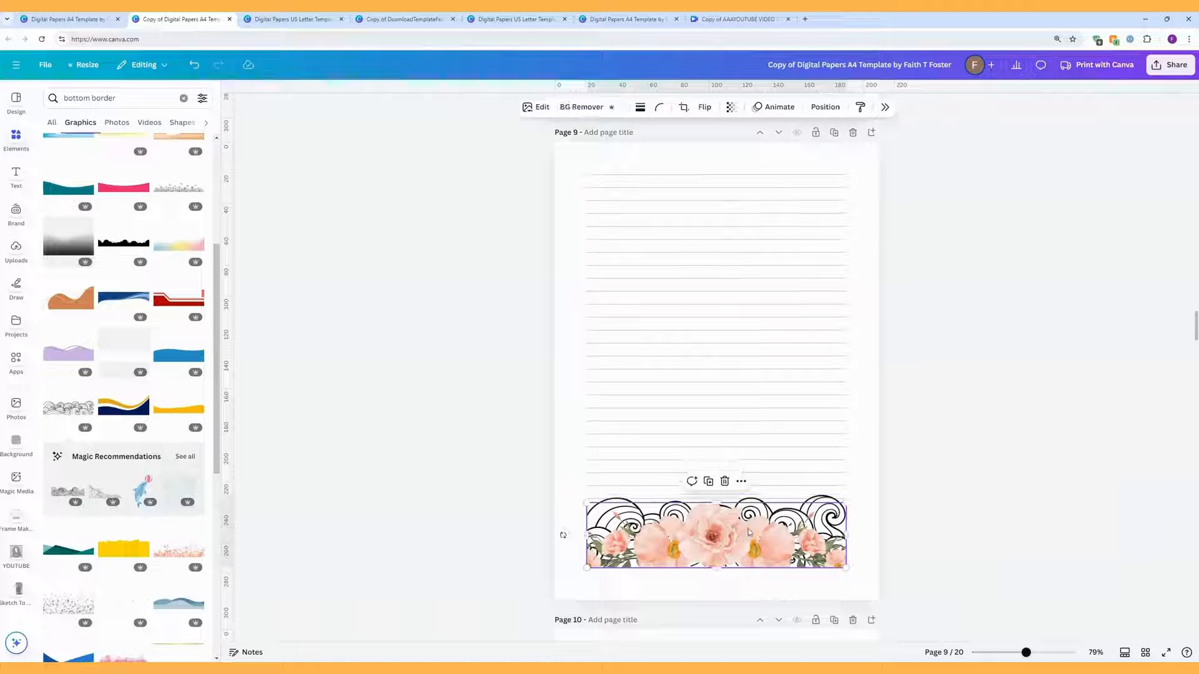
key("Delete")
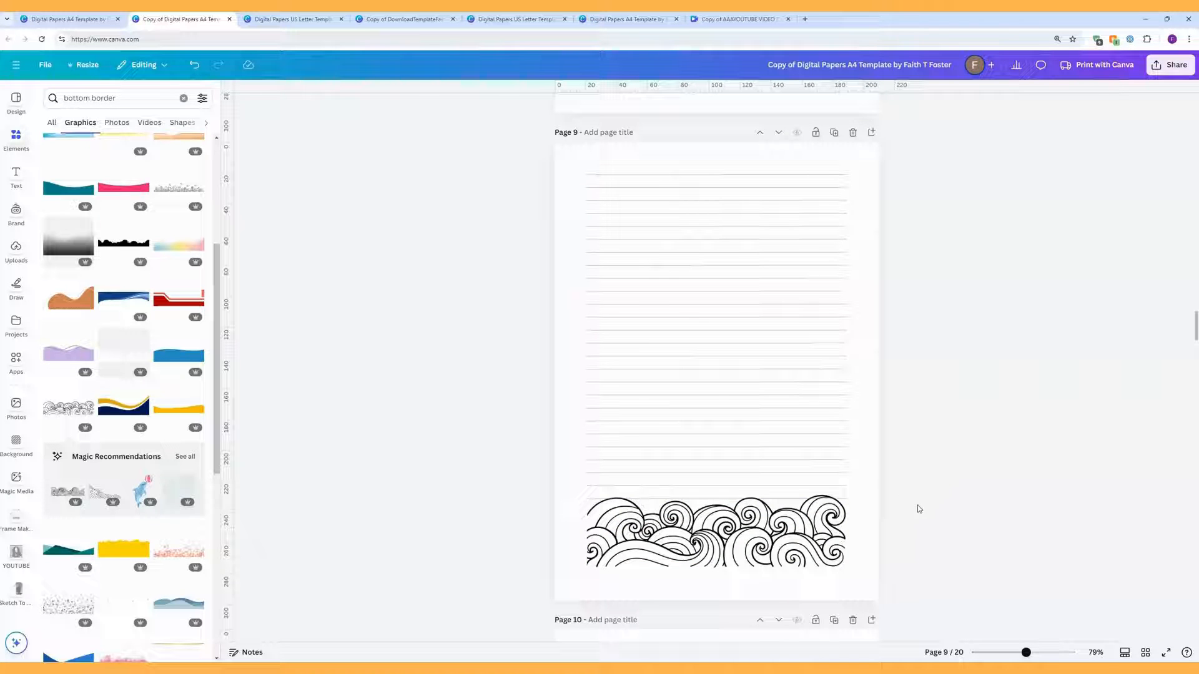
Step: Make page 9's ruled-lines group black
left_click_drag(883, 511, 887, 396)
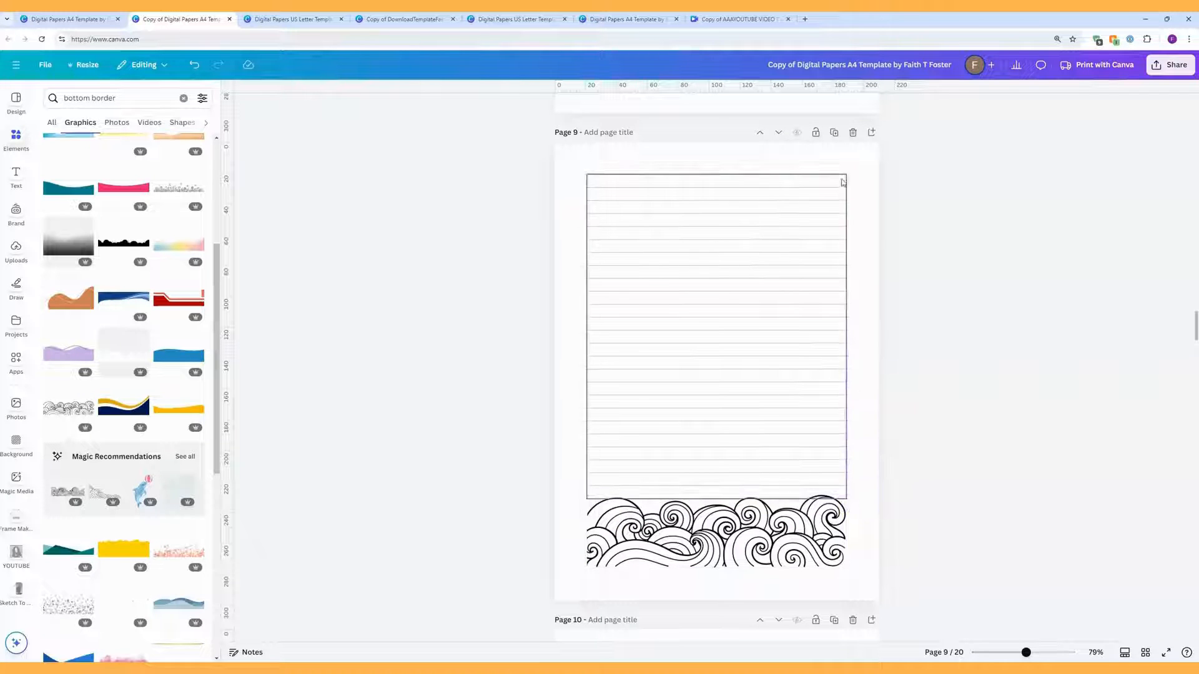
left_click_drag(806, 150, 753, 449)
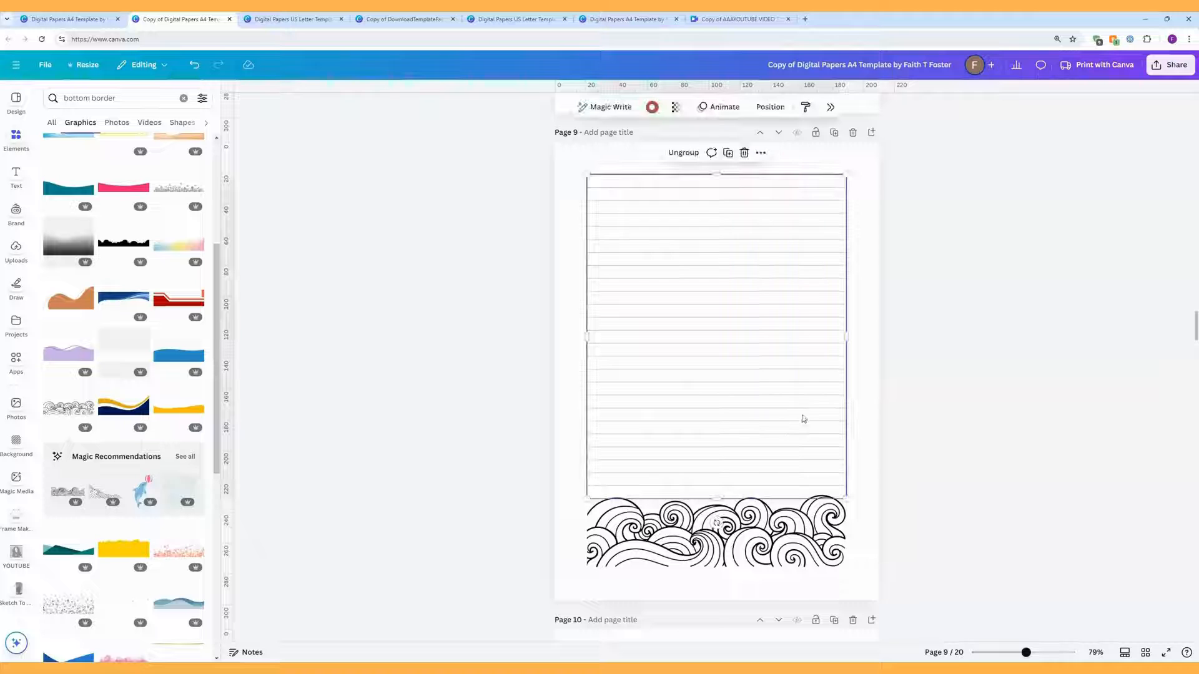
left_click(651, 107)
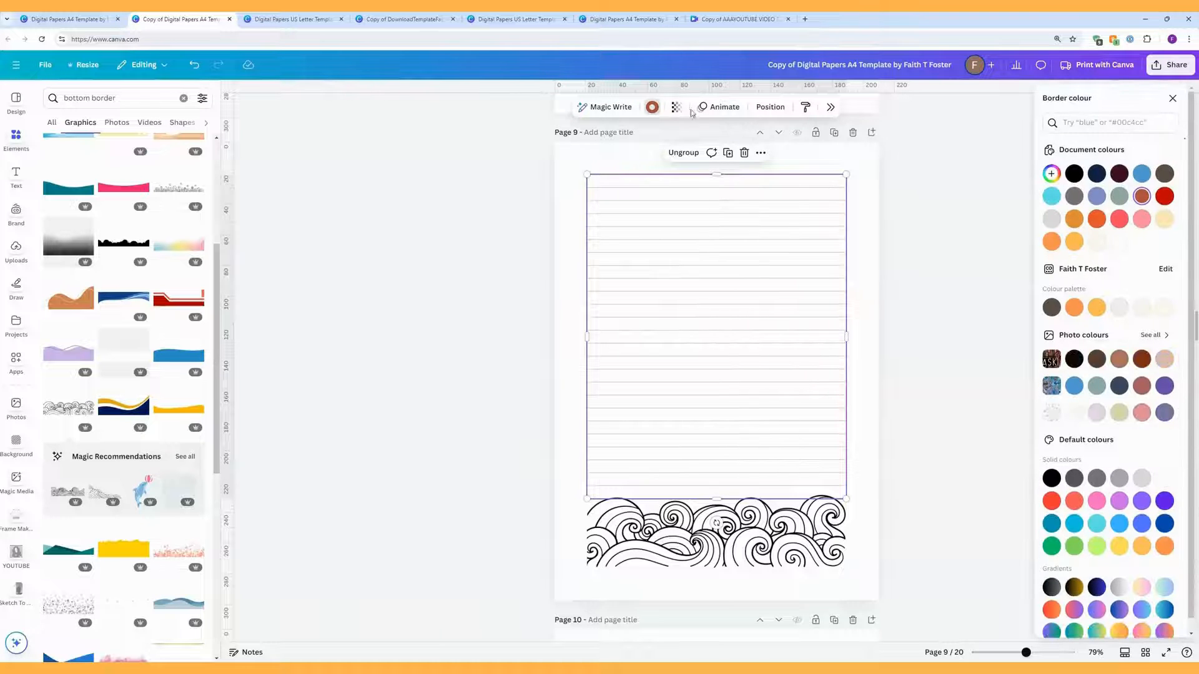
left_click(1074, 174)
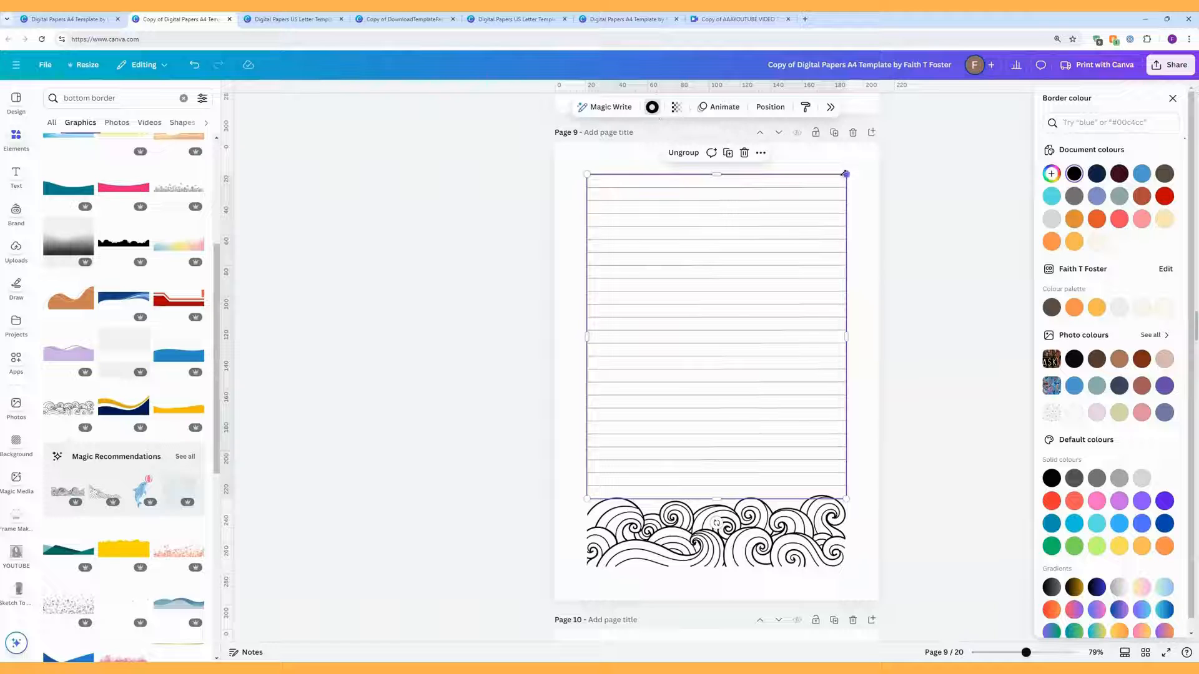
left_click(882, 196)
double_click(844, 239)
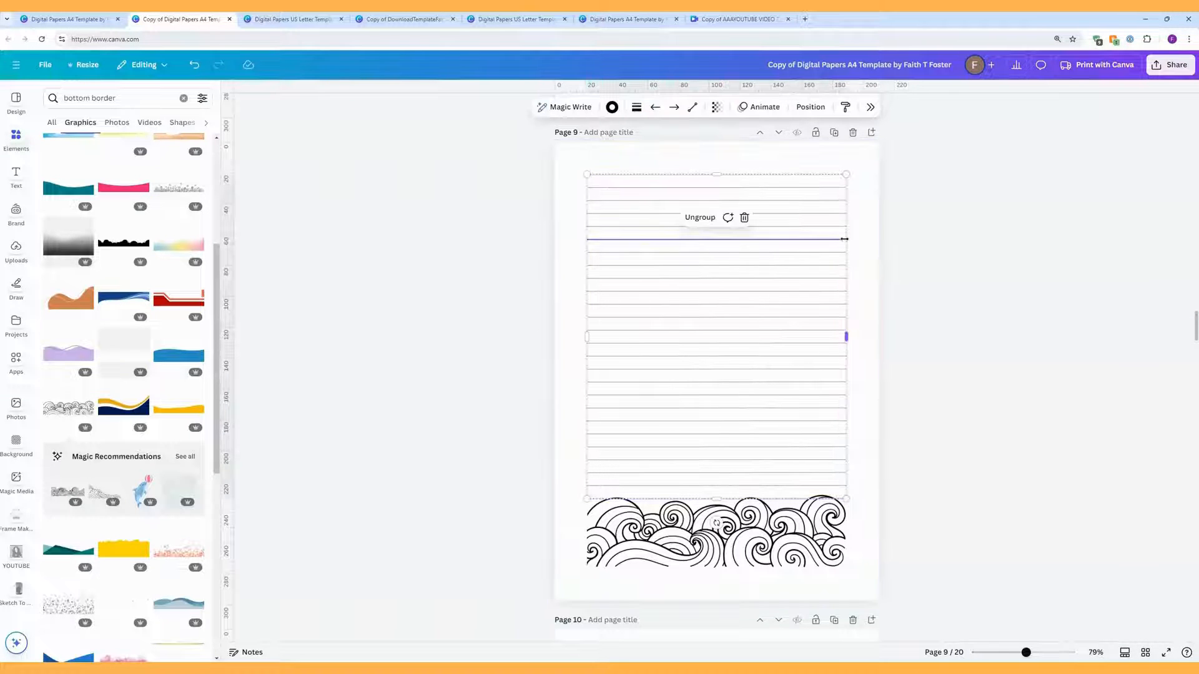
left_click(846, 174)
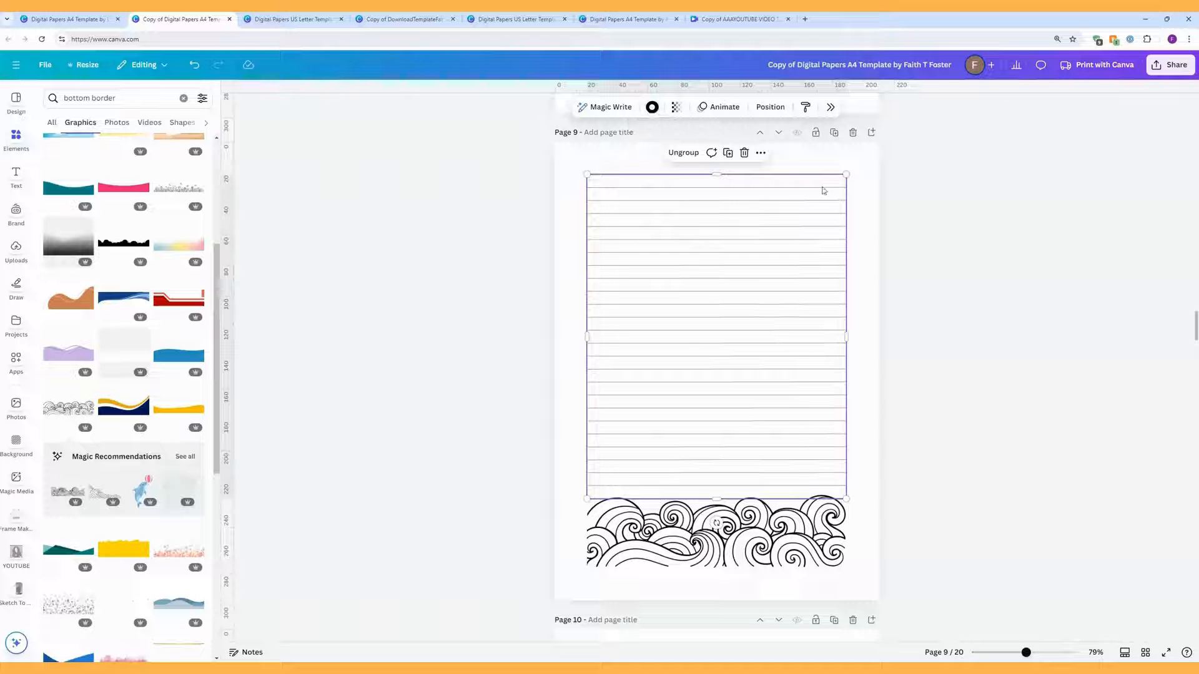
left_click(863, 215)
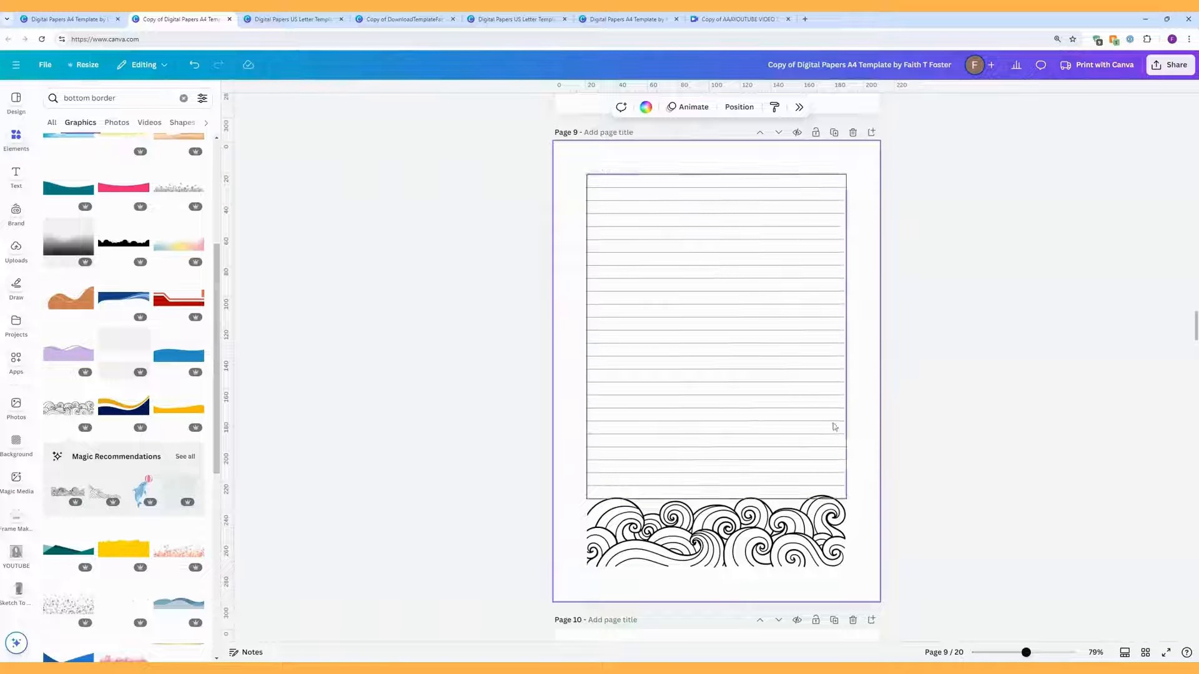
Step: Ungroup the ruled lines and raise all their line weight to 2
left_click(767, 338)
left_click(700, 360)
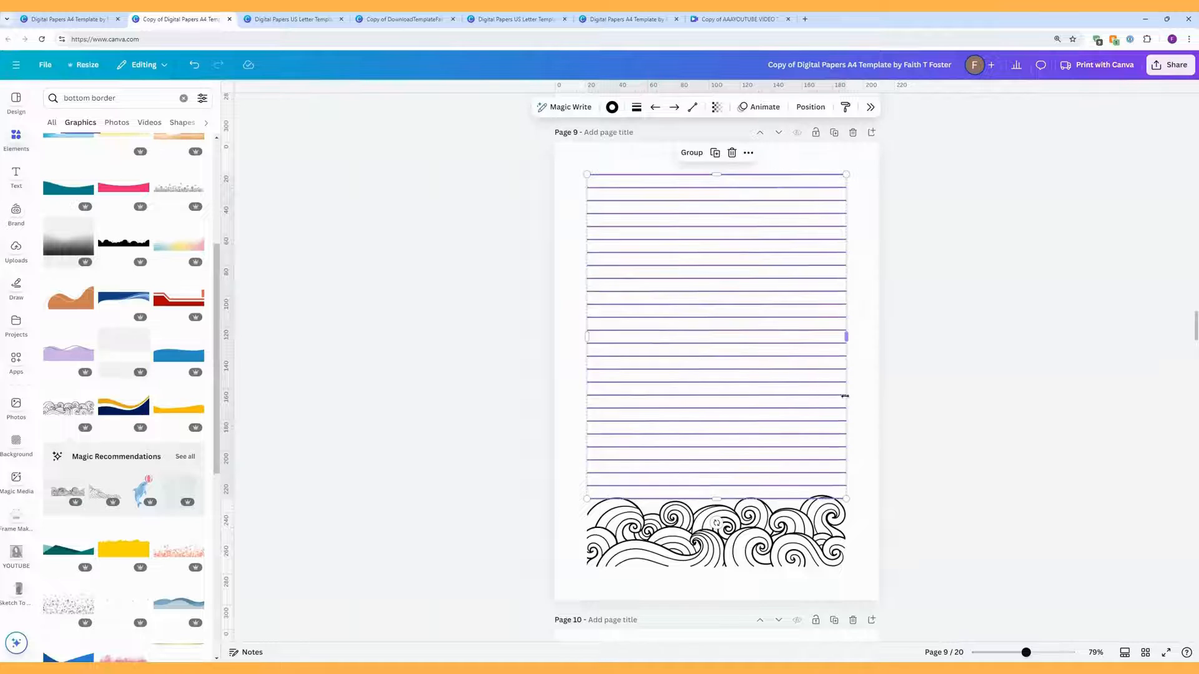
left_click(858, 400)
left_click_drag(847, 161, 757, 485)
left_click(636, 107)
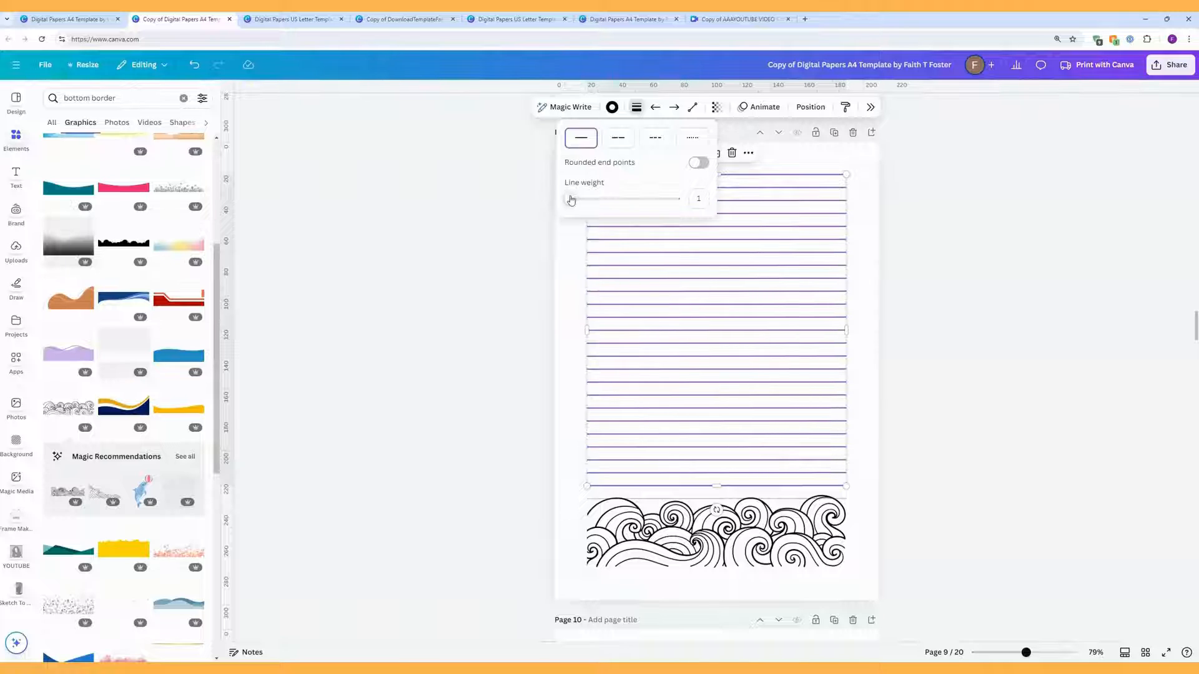
left_click_drag(569, 199, 571, 199)
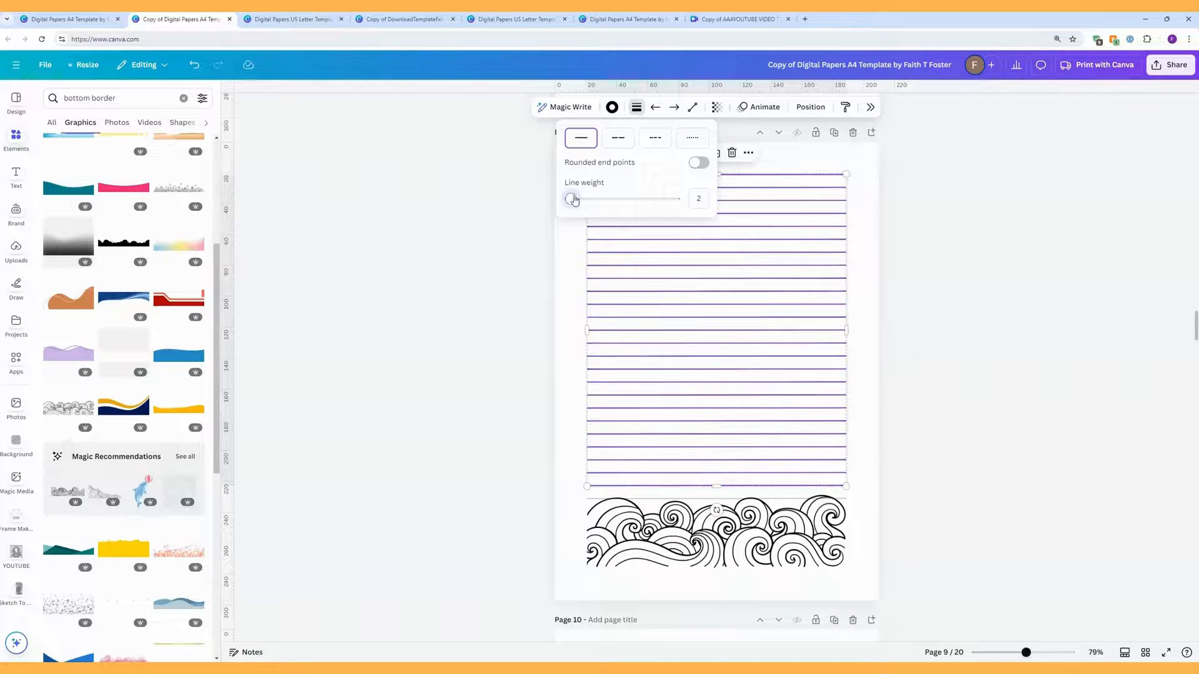
left_click(870, 354)
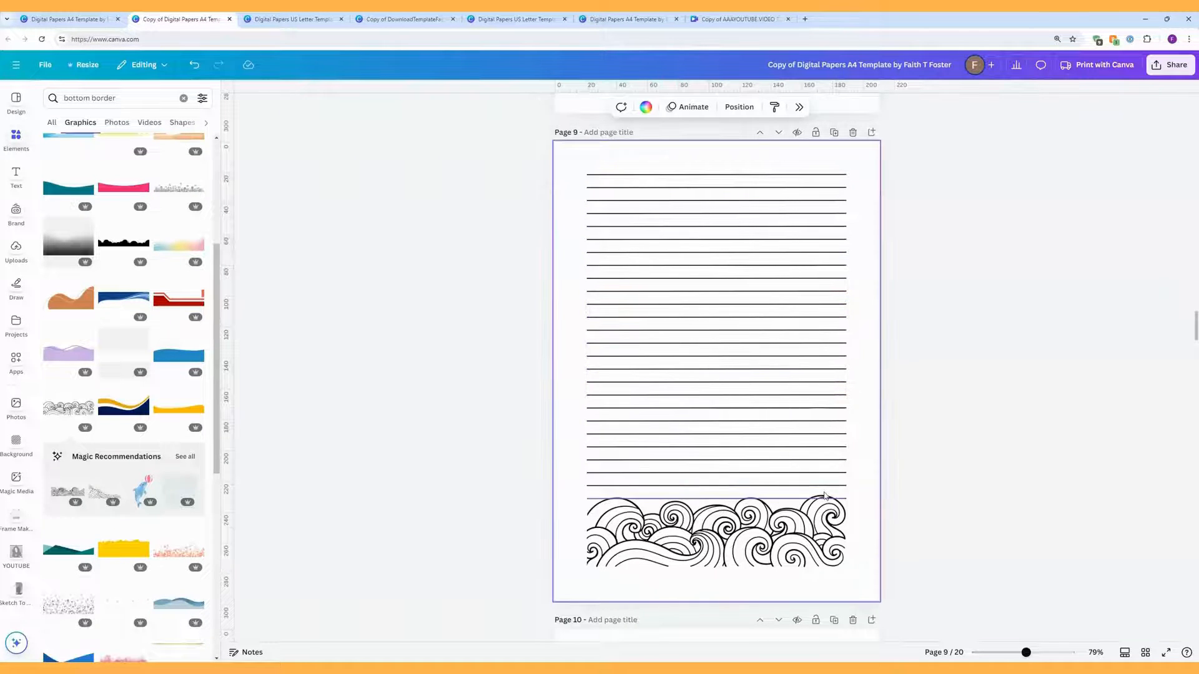
left_click(795, 499)
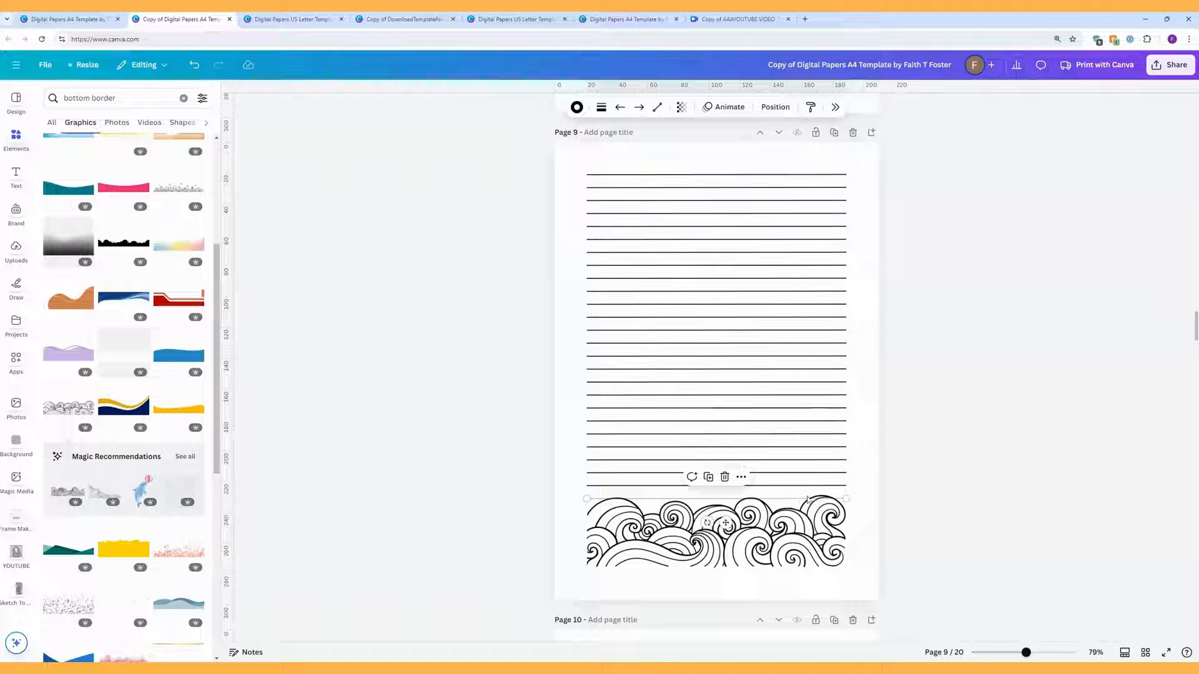
left_click(886, 475)
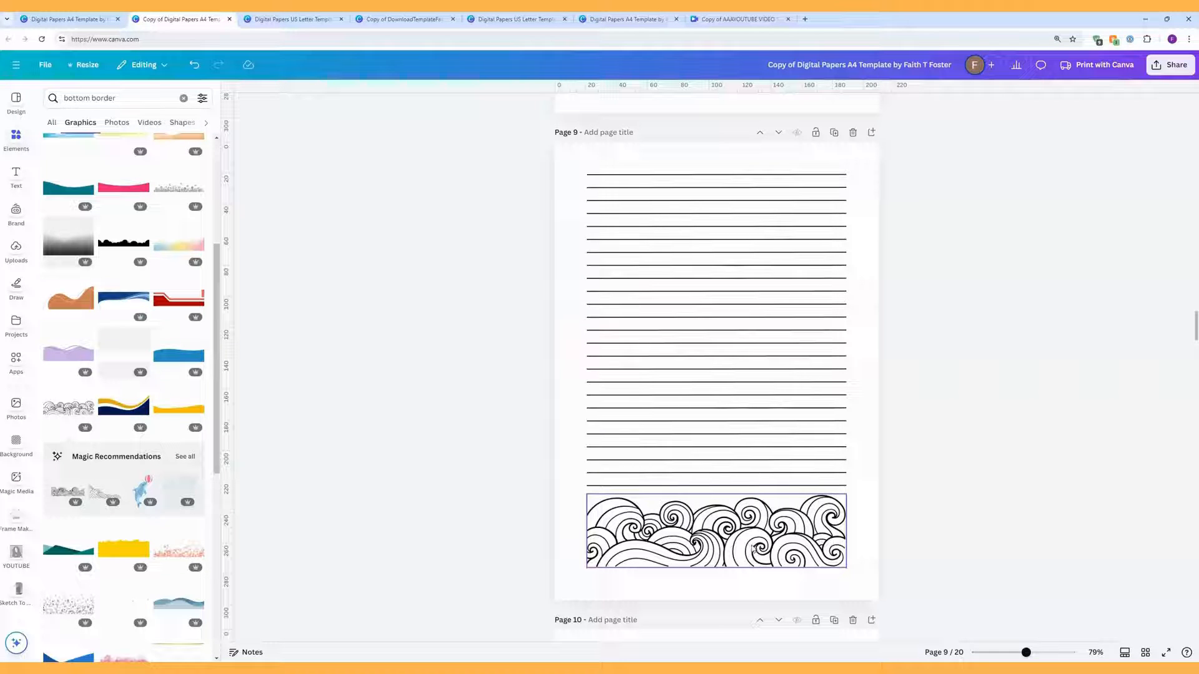
Step: Group the ruled lines, move the wave border to the top, flip it vertically, and set the lines beneath
left_click_drag(862, 493, 771, 166)
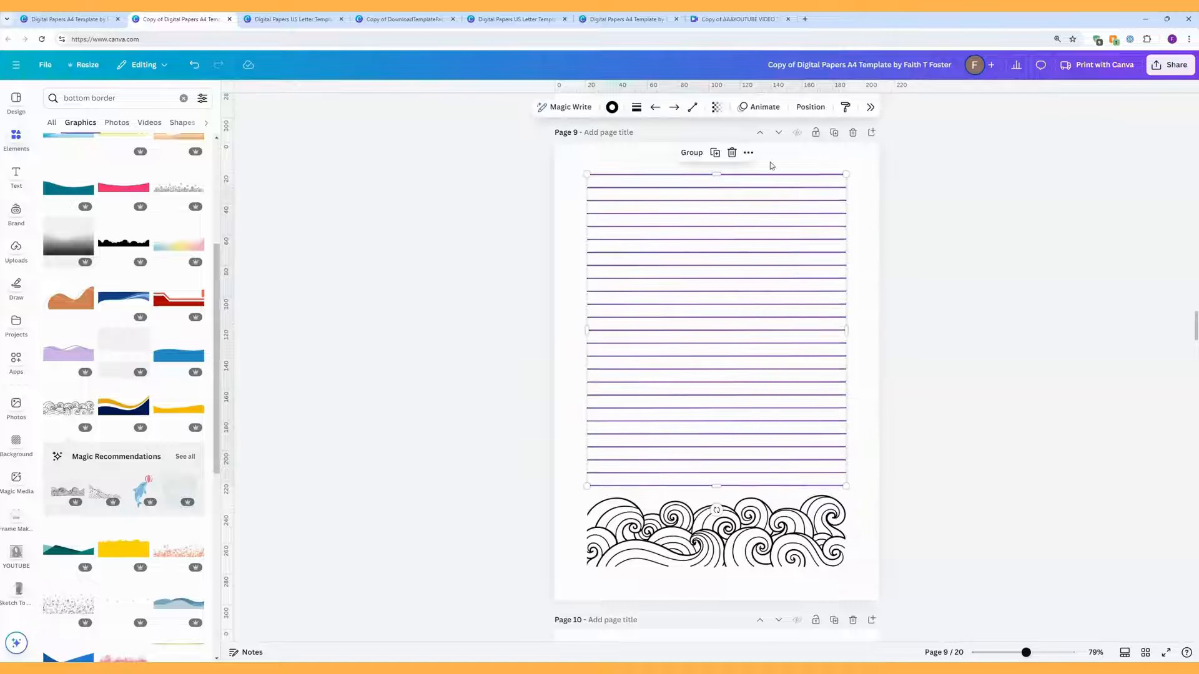
left_click(710, 157)
left_click_drag(747, 312, 931, 308)
left_click_drag(750, 529, 741, 212)
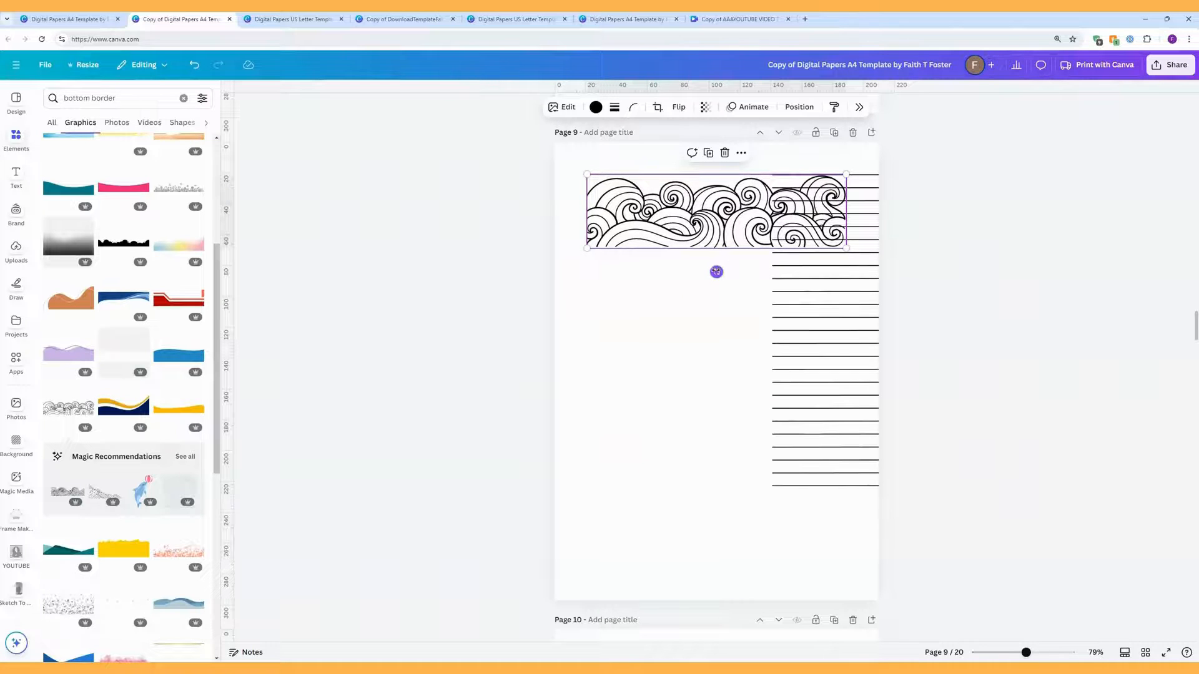
left_click_drag(714, 270, 715, 305)
left_click(678, 107)
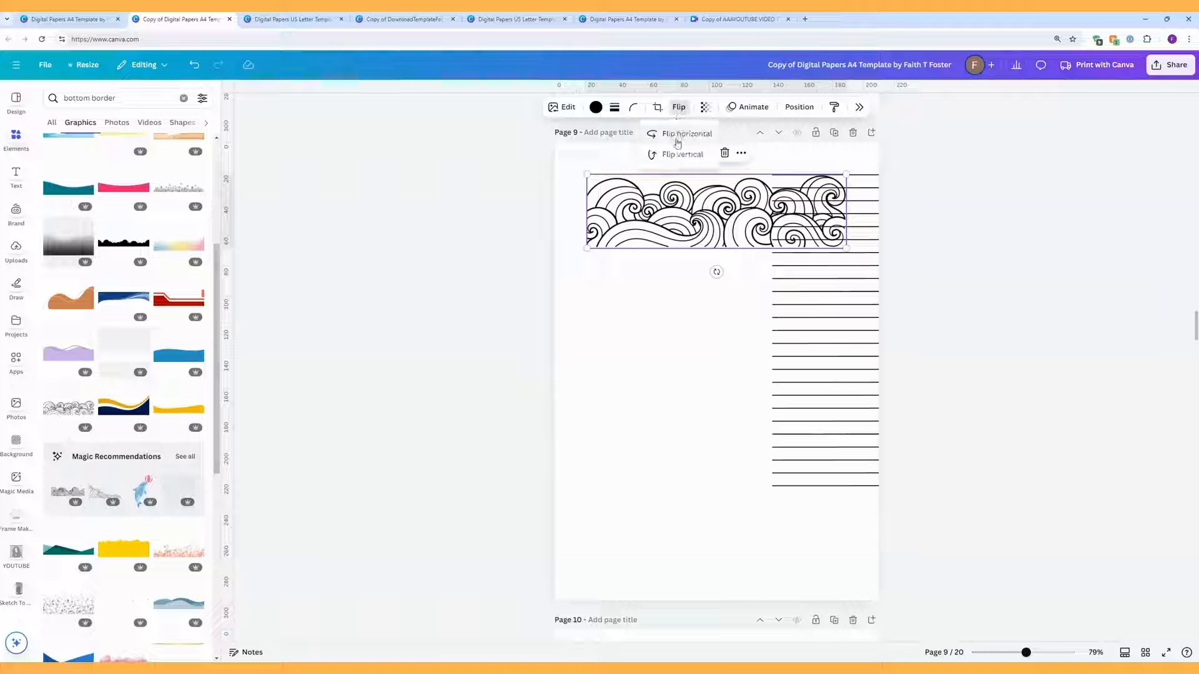
left_click(680, 153)
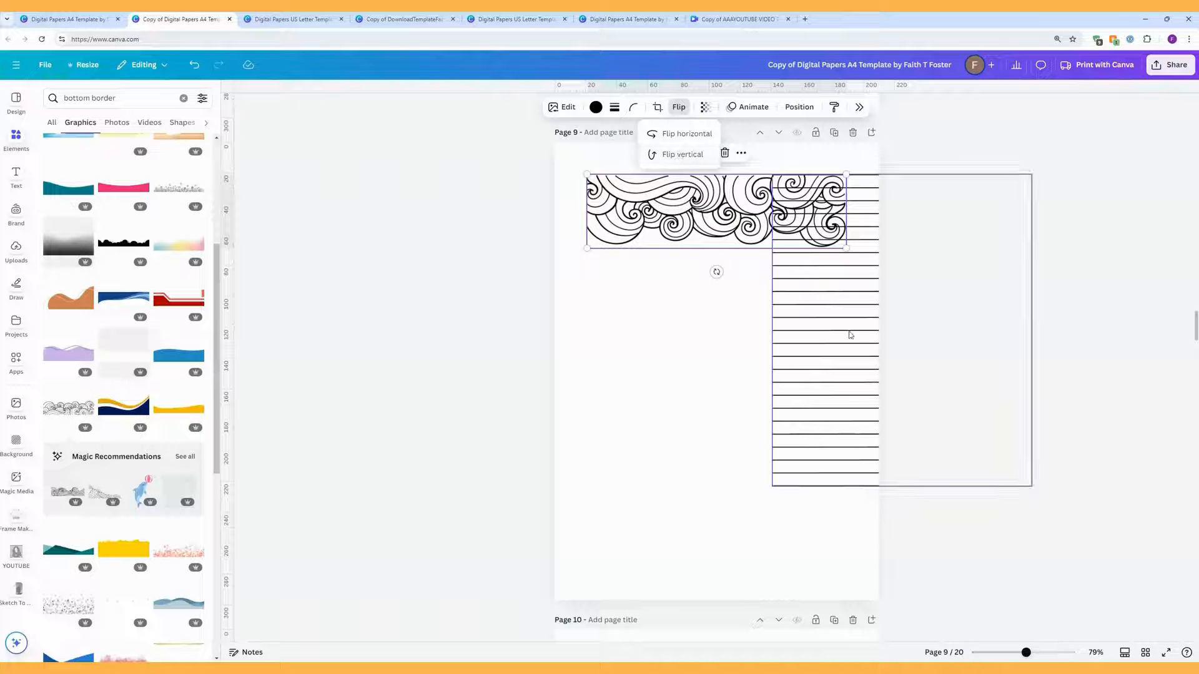
left_click_drag(849, 335, 669, 407)
left_click(970, 379)
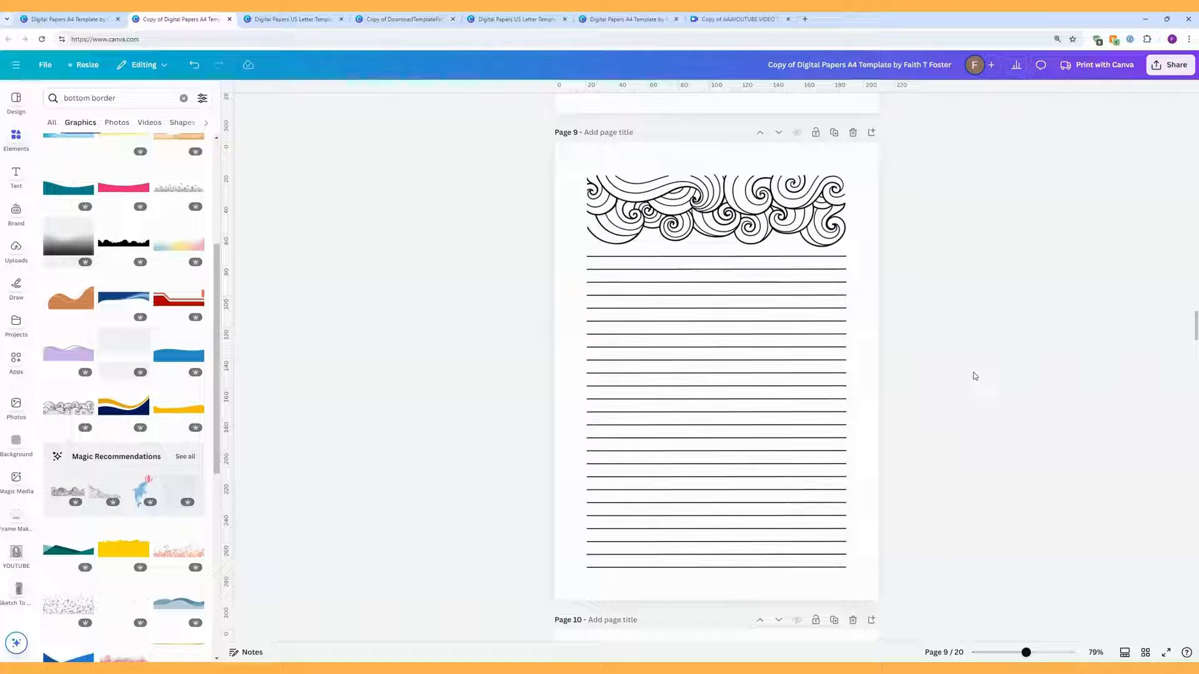
Step: Ungroup page 10's lines and shorten the top ruled lines from the left, clearing the mushroom
scroll(912, 379, "down", 6)
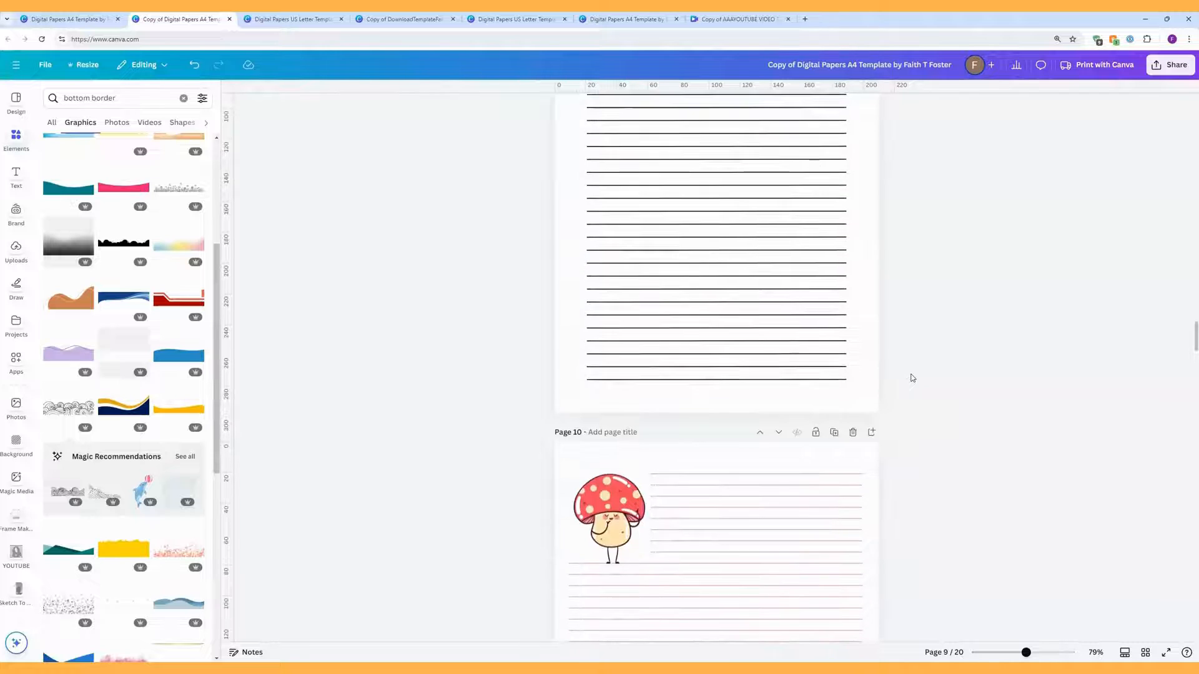
scroll(913, 375, "down", 1)
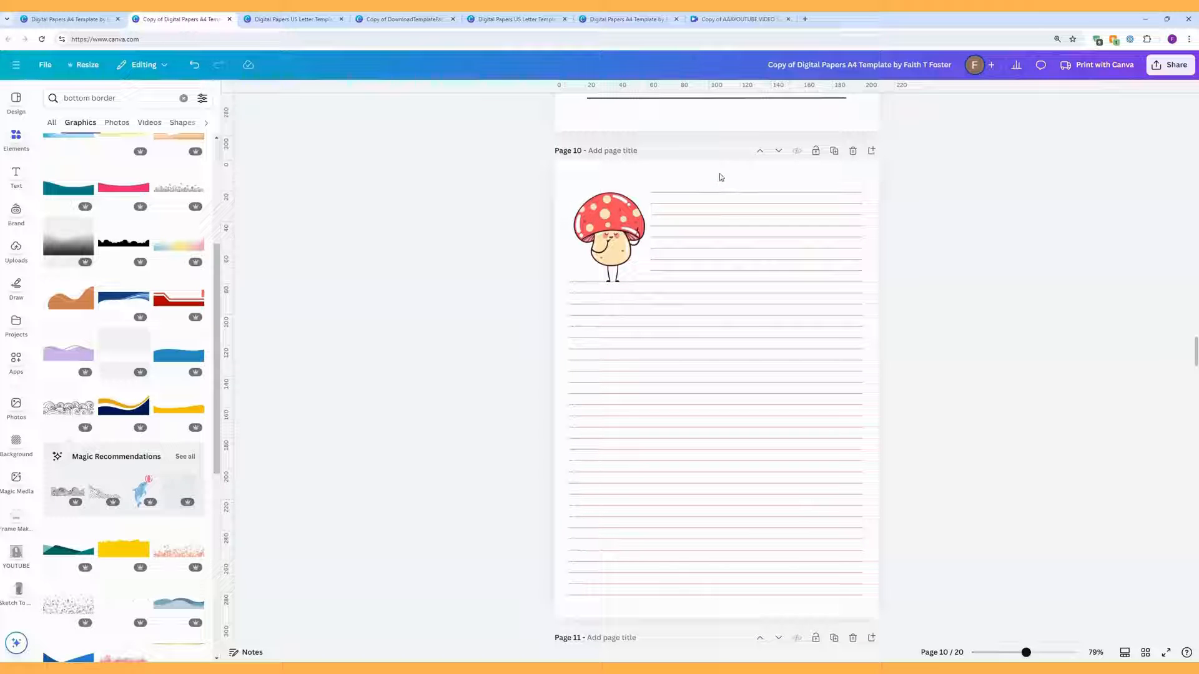
left_click_drag(722, 178, 718, 282)
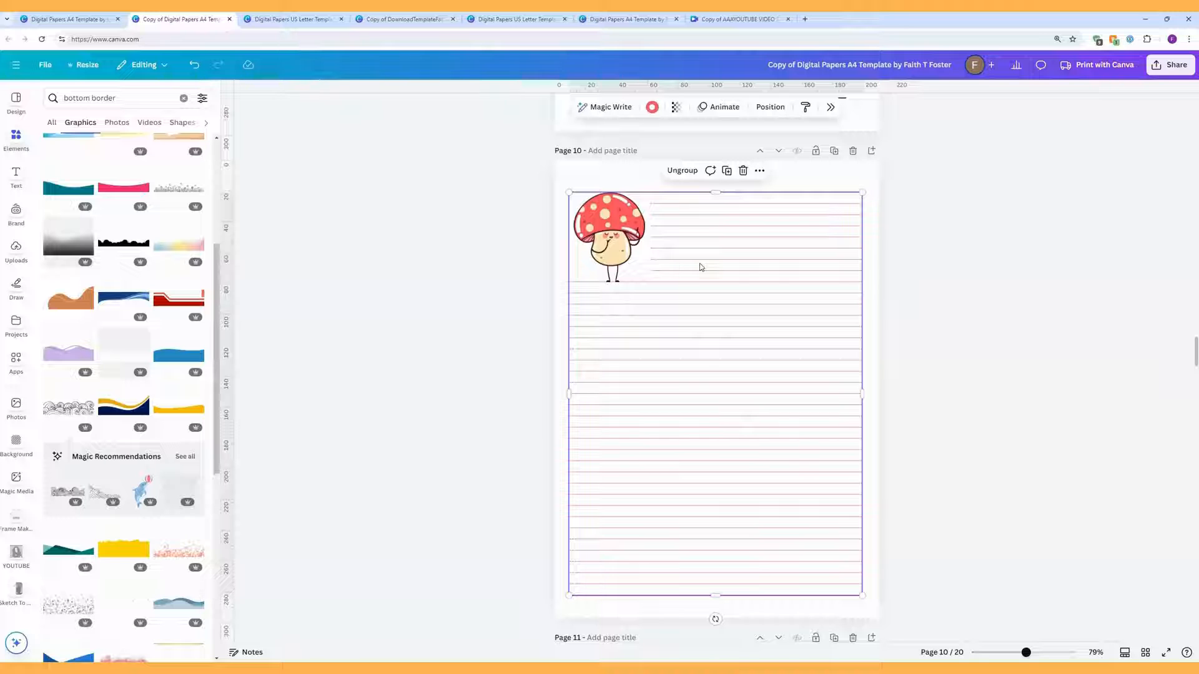
left_click(682, 171)
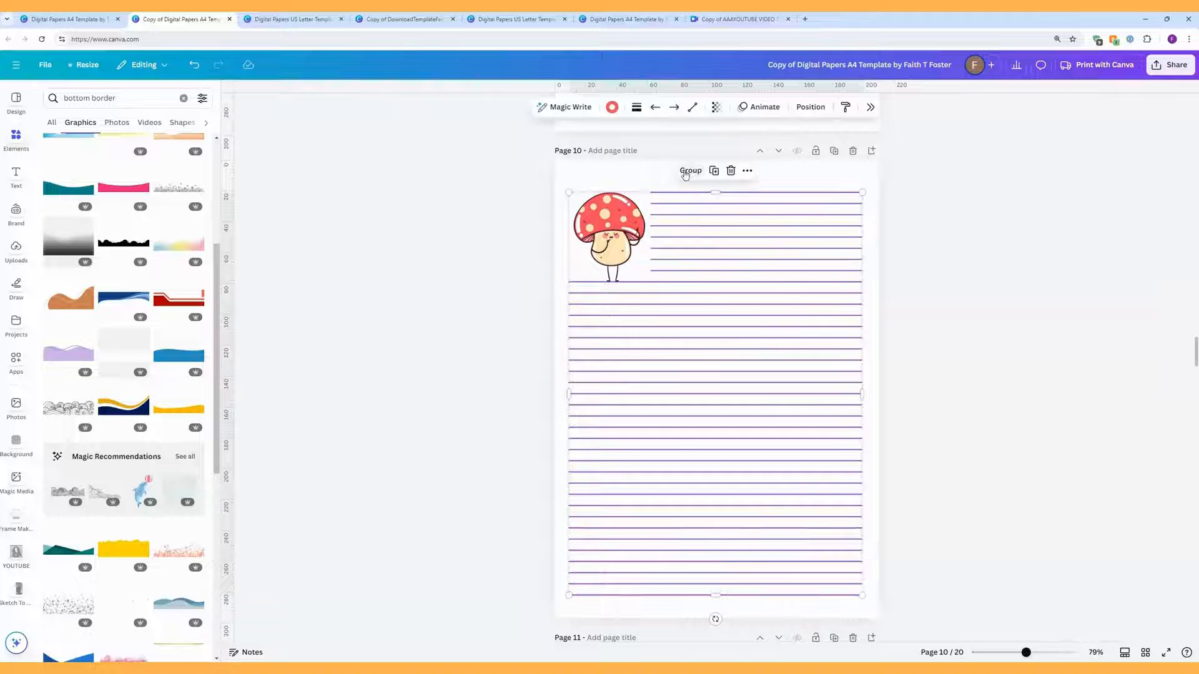
left_click(903, 228)
left_click_drag(773, 180, 761, 280)
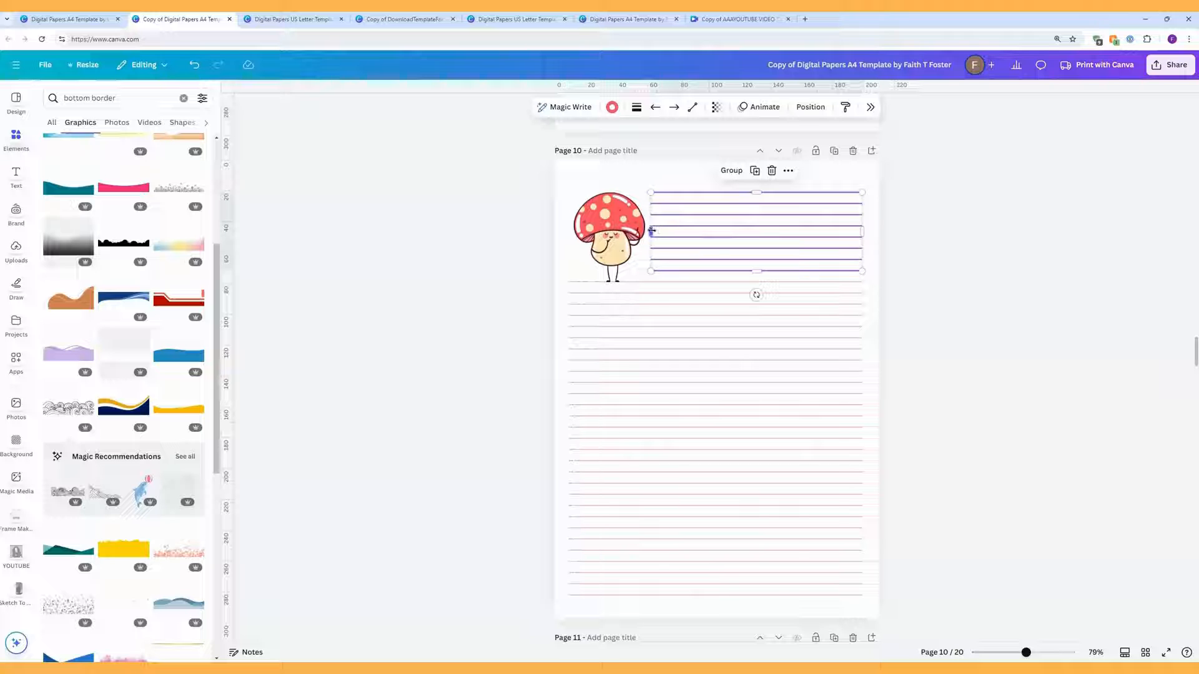
left_click_drag(652, 231, 693, 231)
left_click(624, 225)
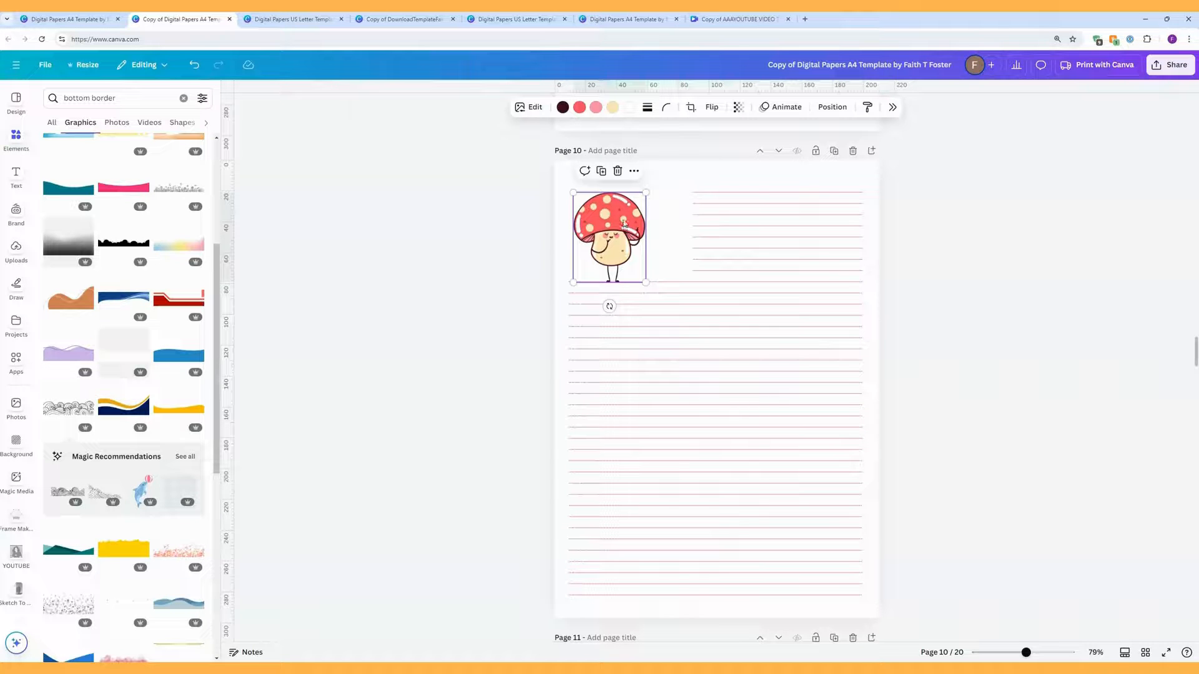
Step: Replace the mushroom with a top-left text box reading 'WRITE A REALLY COOL QUOTE HERE'
key("Delete")
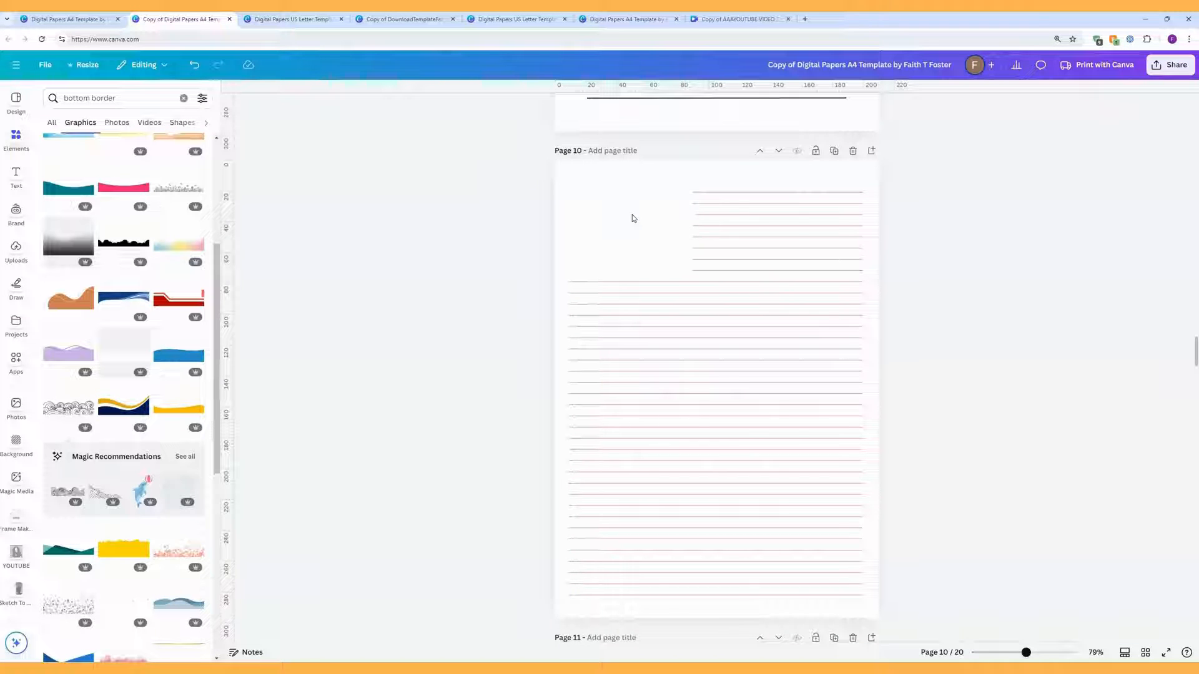
key("t")
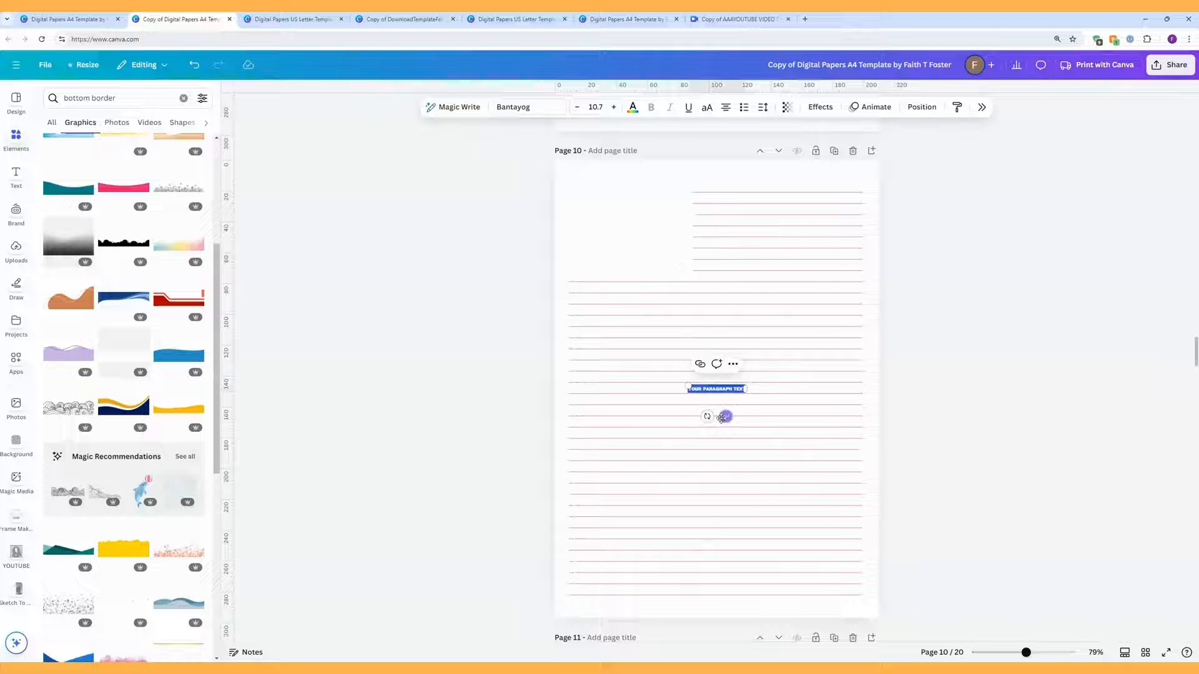
left_click_drag(724, 417, 611, 195)
type("WRI")
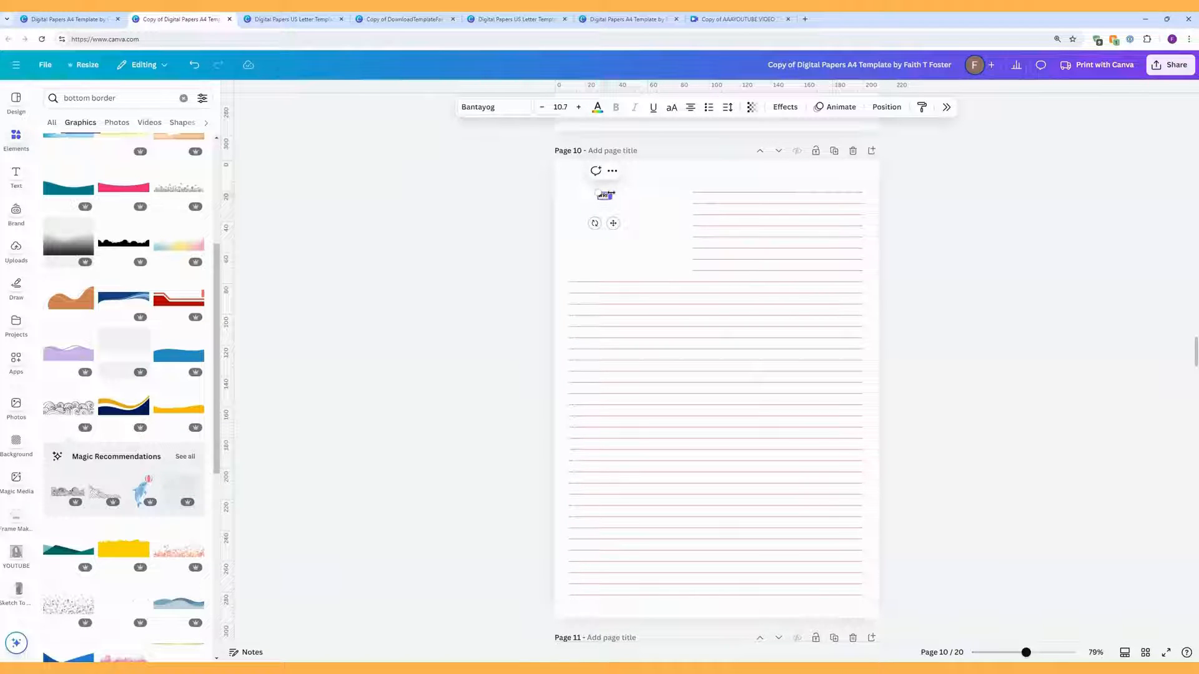
type("TE A REA")
type("LI")
key("BackSpace")
type("Y COOL")
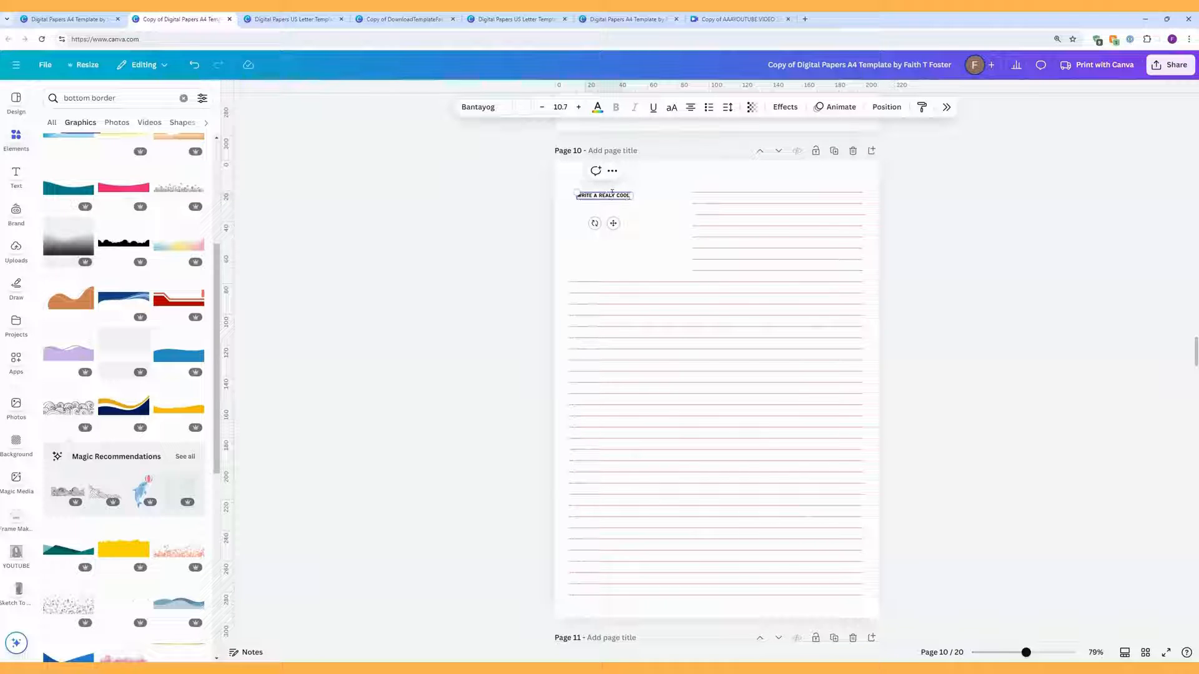
type(" QUOTE")
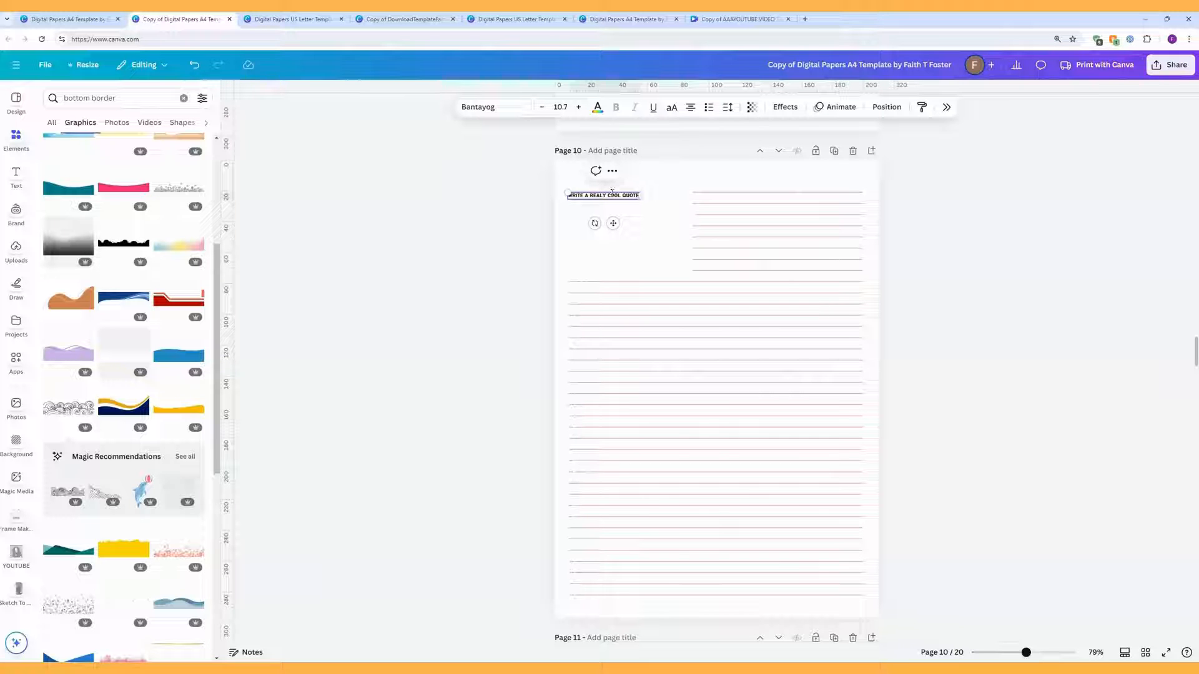
type(" HERE")
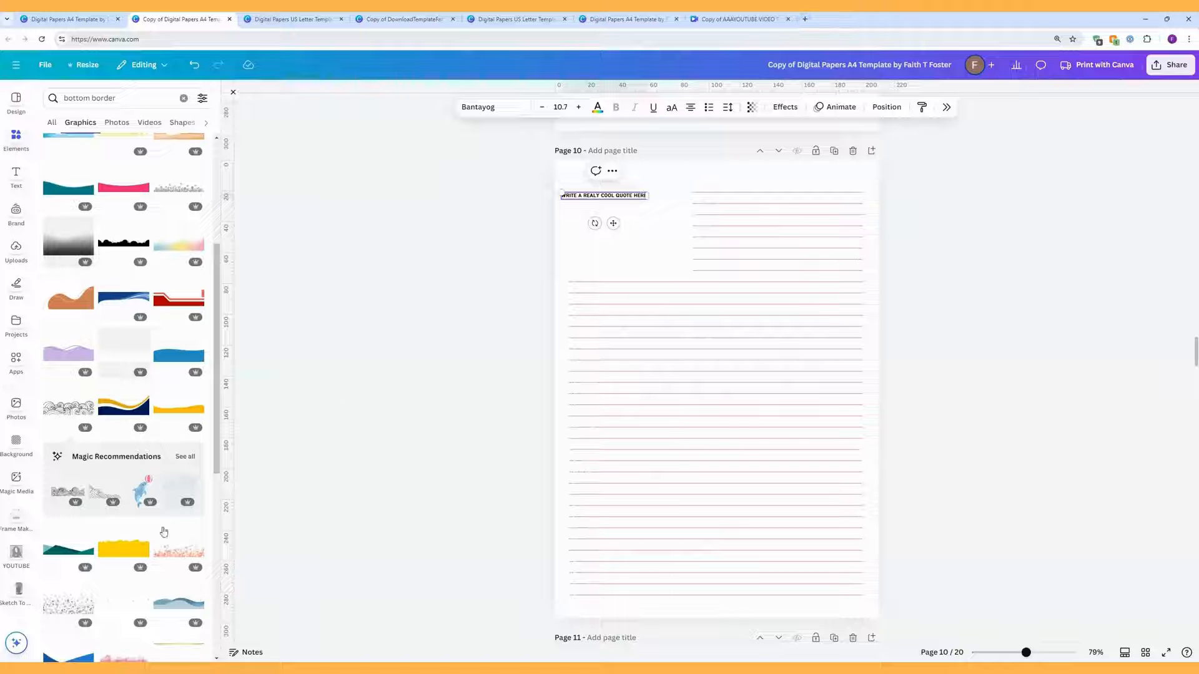
left_click(584, 198)
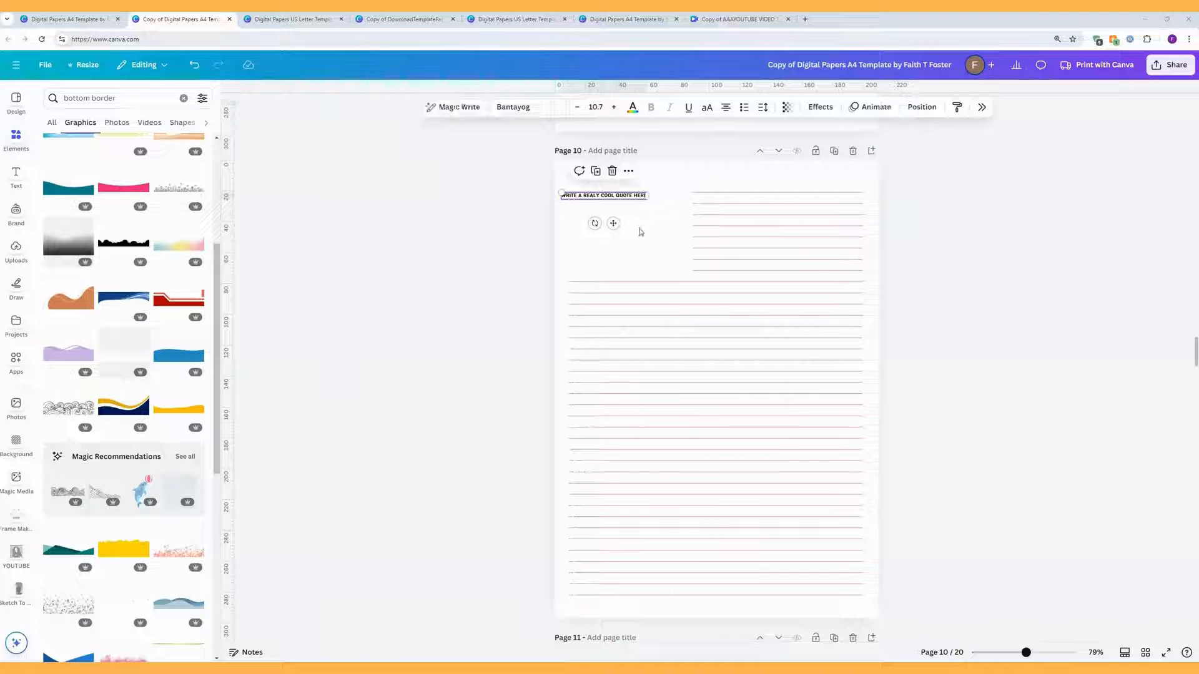
double_click(597, 196)
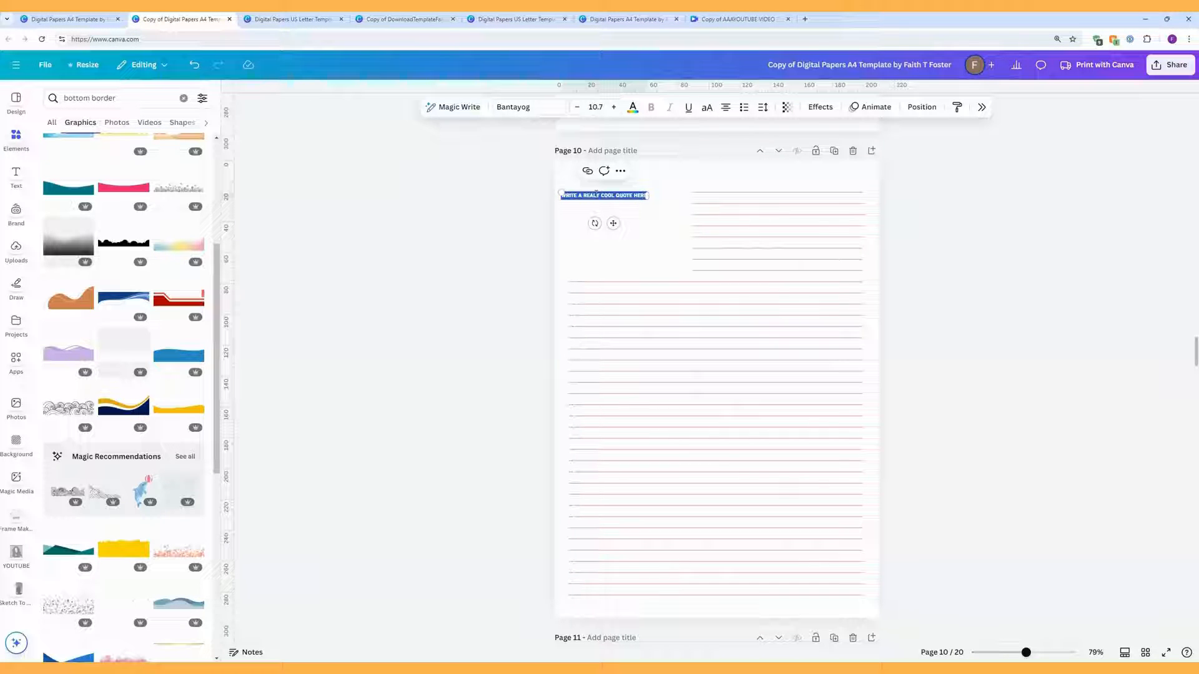
left_click(596, 197)
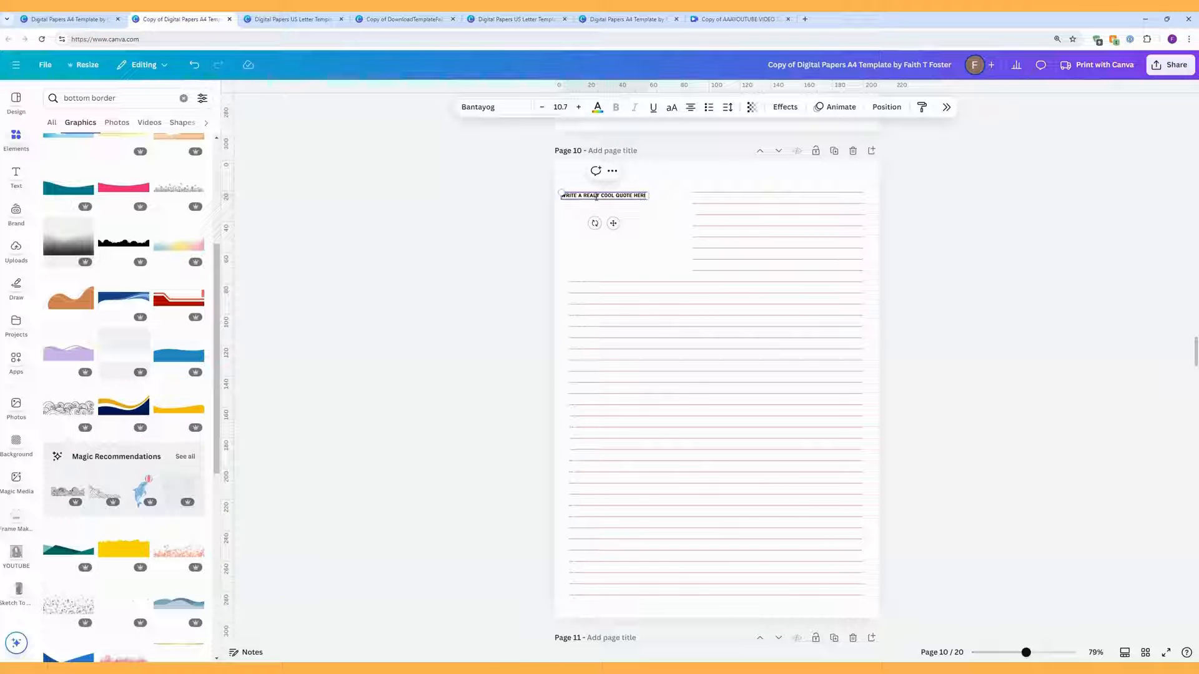
type("L")
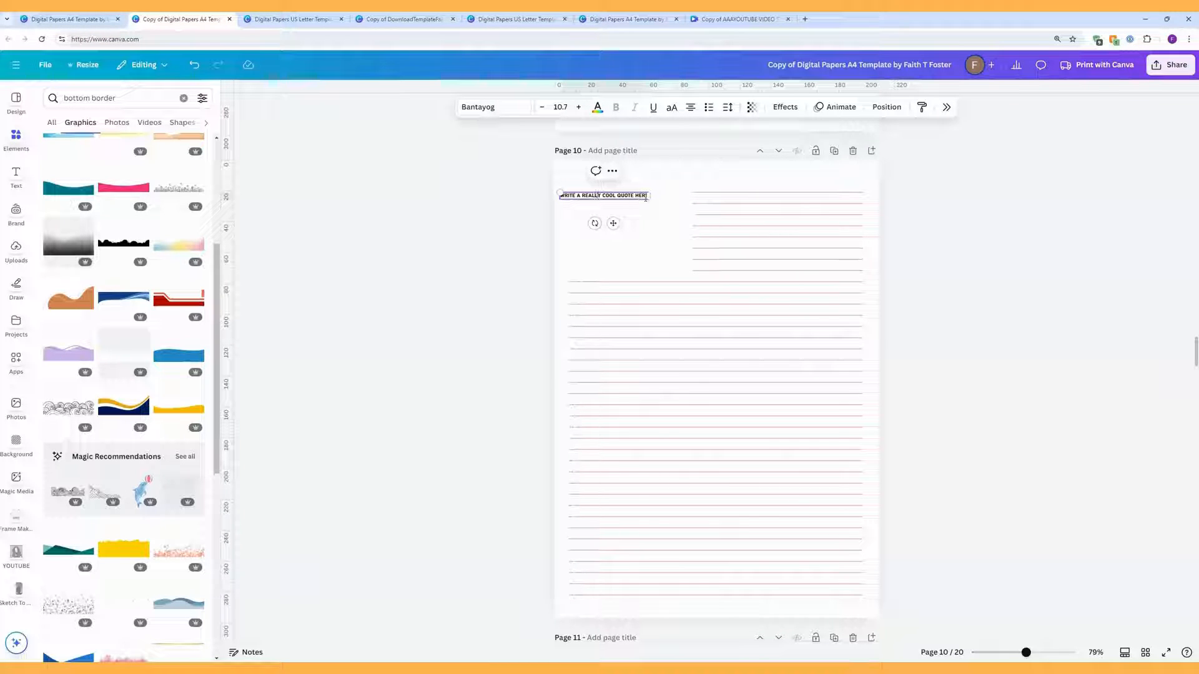
Step: Size the quote at 48, adjust its box width, then settle the font size at 38
left_click(560, 107)
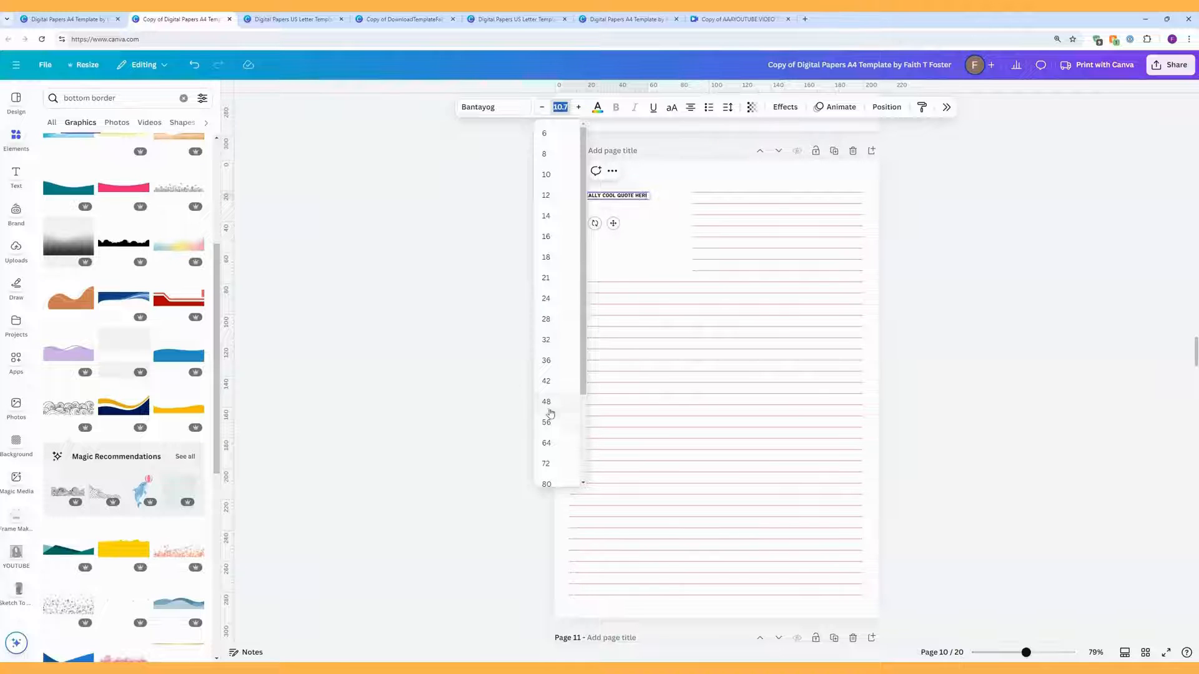
left_click(547, 403)
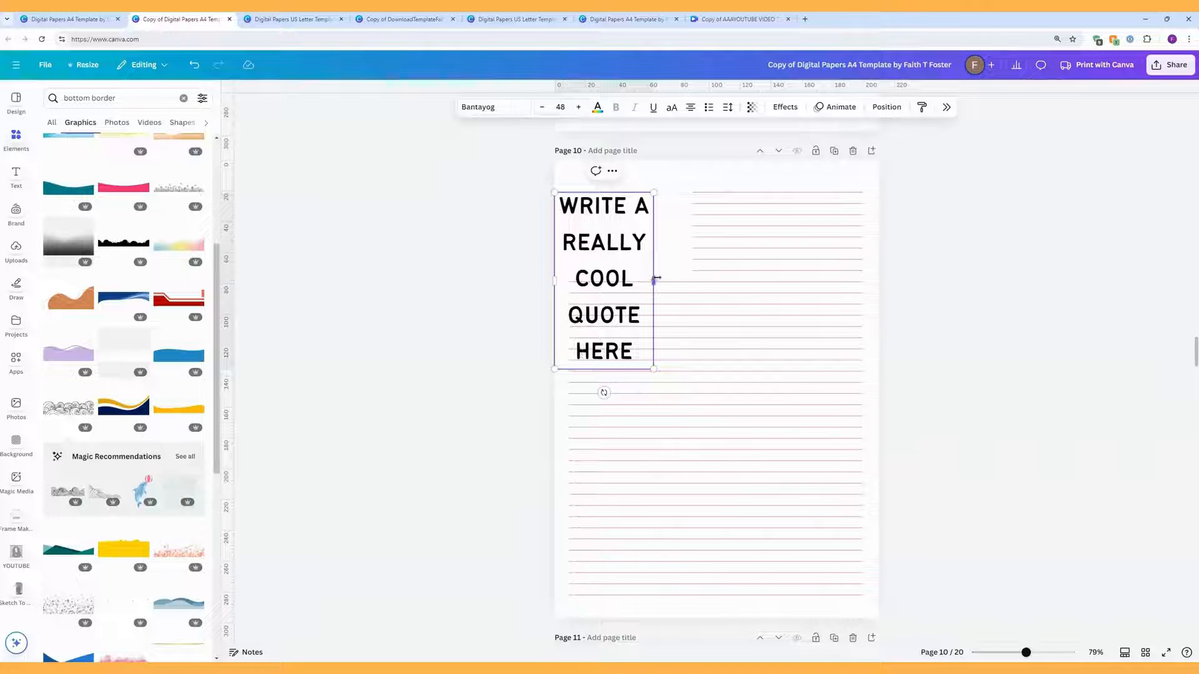
left_click_drag(657, 278, 694, 280)
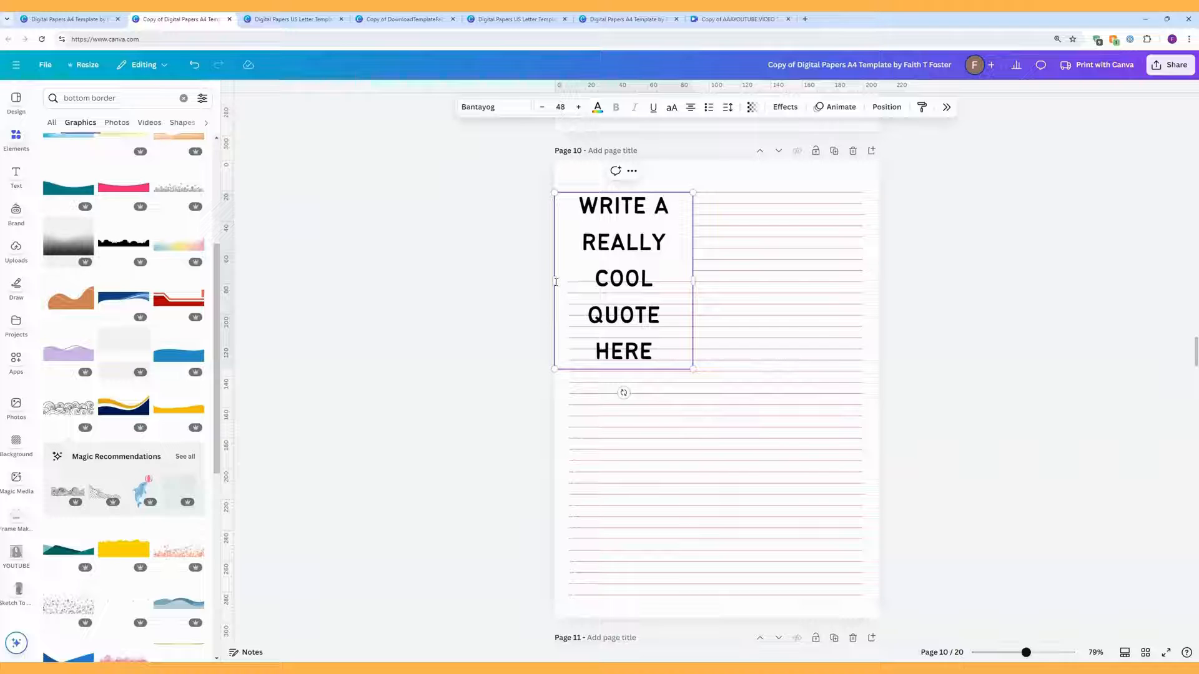
left_click_drag(556, 281, 570, 280)
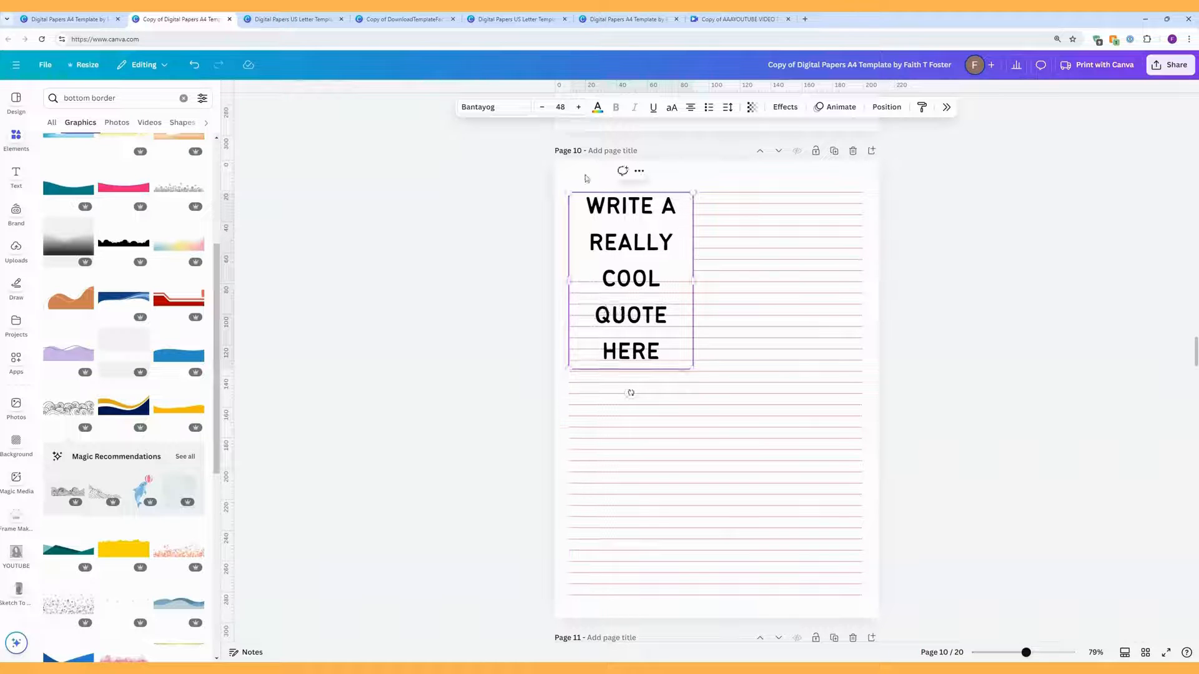
left_click(542, 108)
left_click(542, 108)
left_click(542, 108)
left_click(542, 107)
left_click(542, 107)
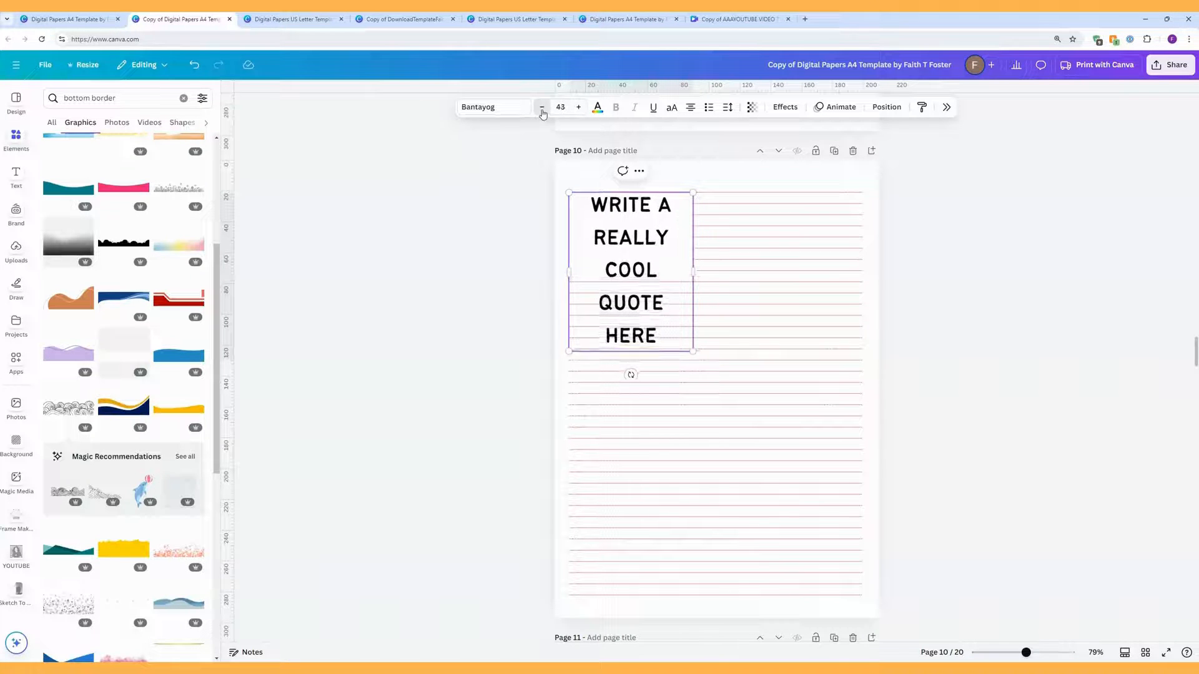
left_click(542, 108)
left_click(542, 107)
left_click(542, 108)
left_click(542, 108)
left_click(542, 107)
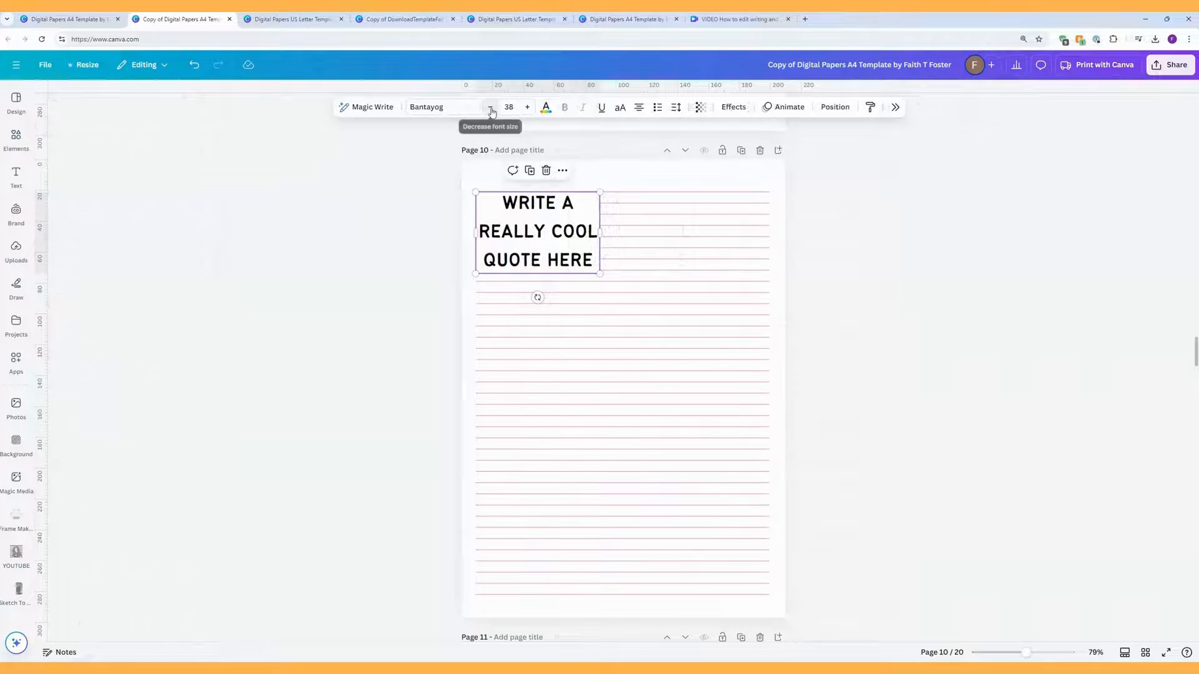
left_click(492, 108)
left_click(492, 109)
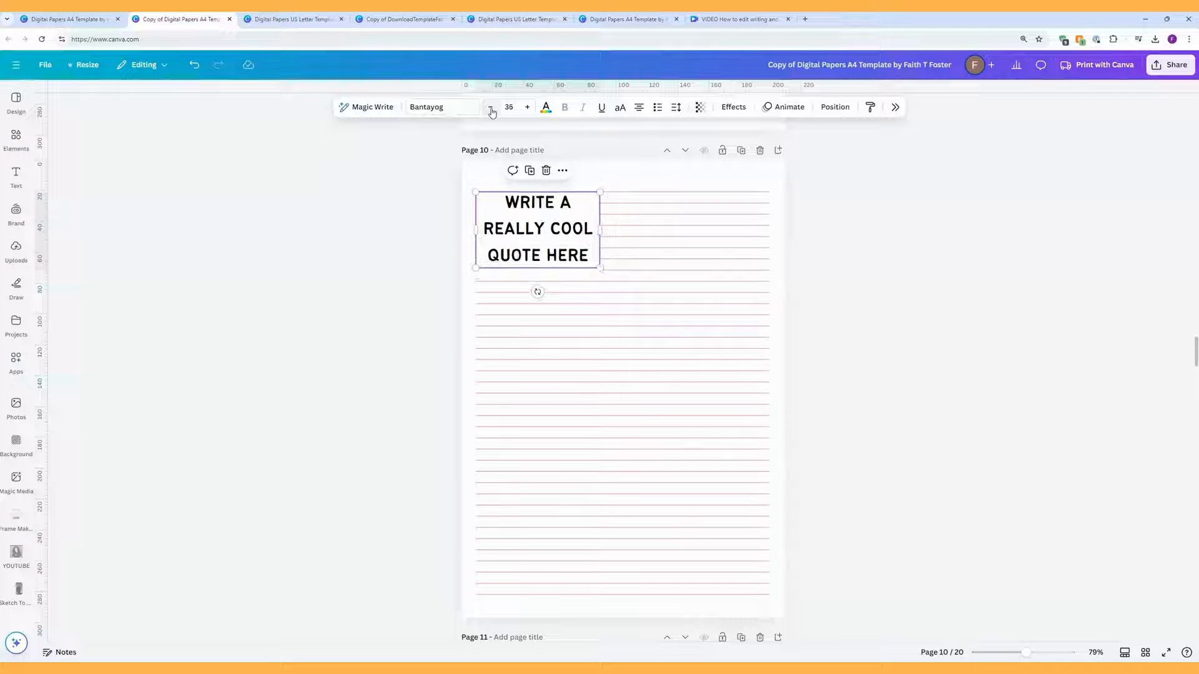
left_click(527, 107)
left_click(528, 107)
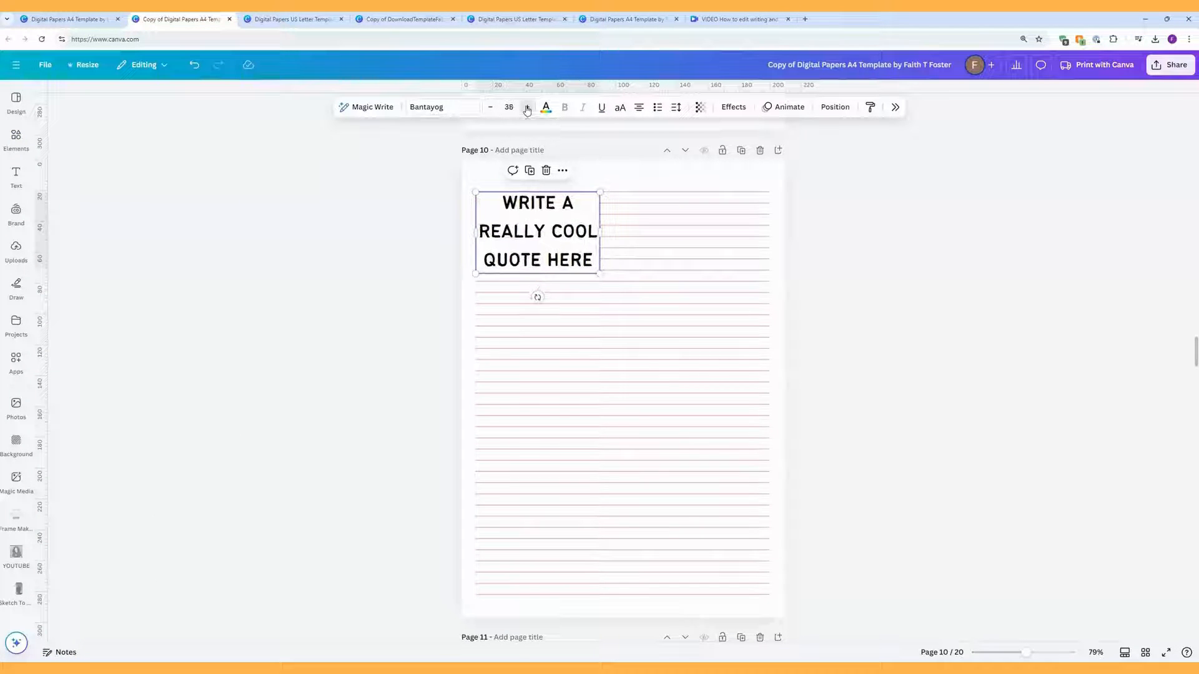
left_click(643, 179)
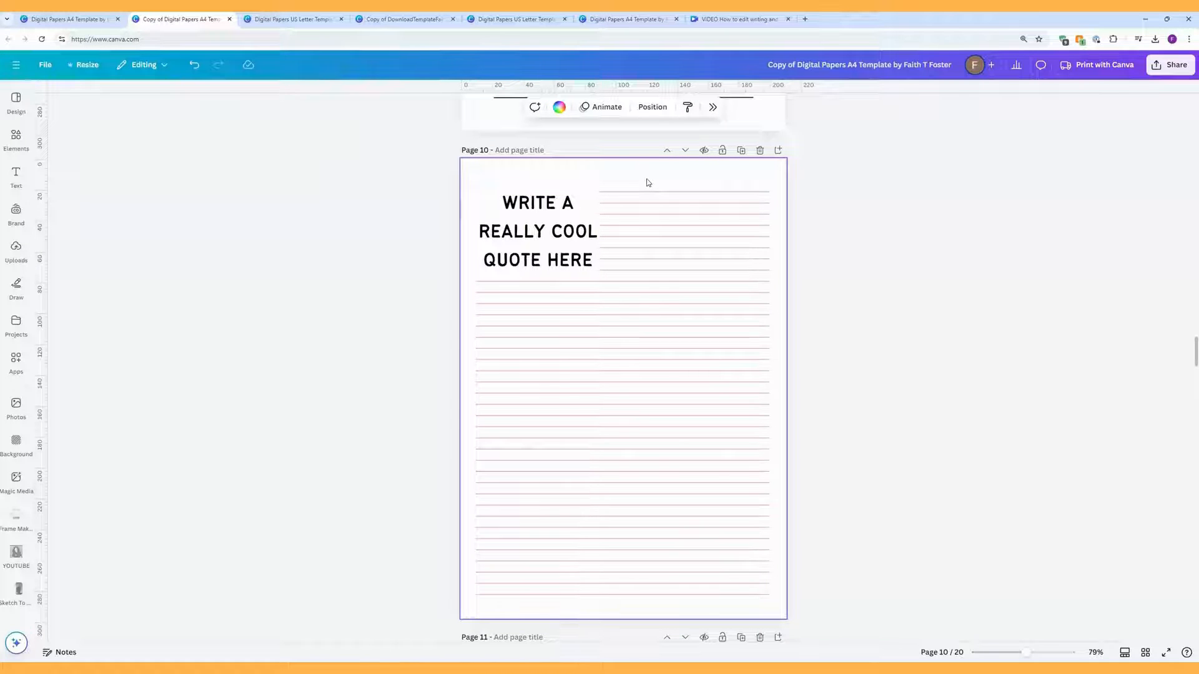
Step: Make page 10's top ruled lines solid, weight 6 and red, and delete the quote text
left_click_drag(648, 182, 647, 236)
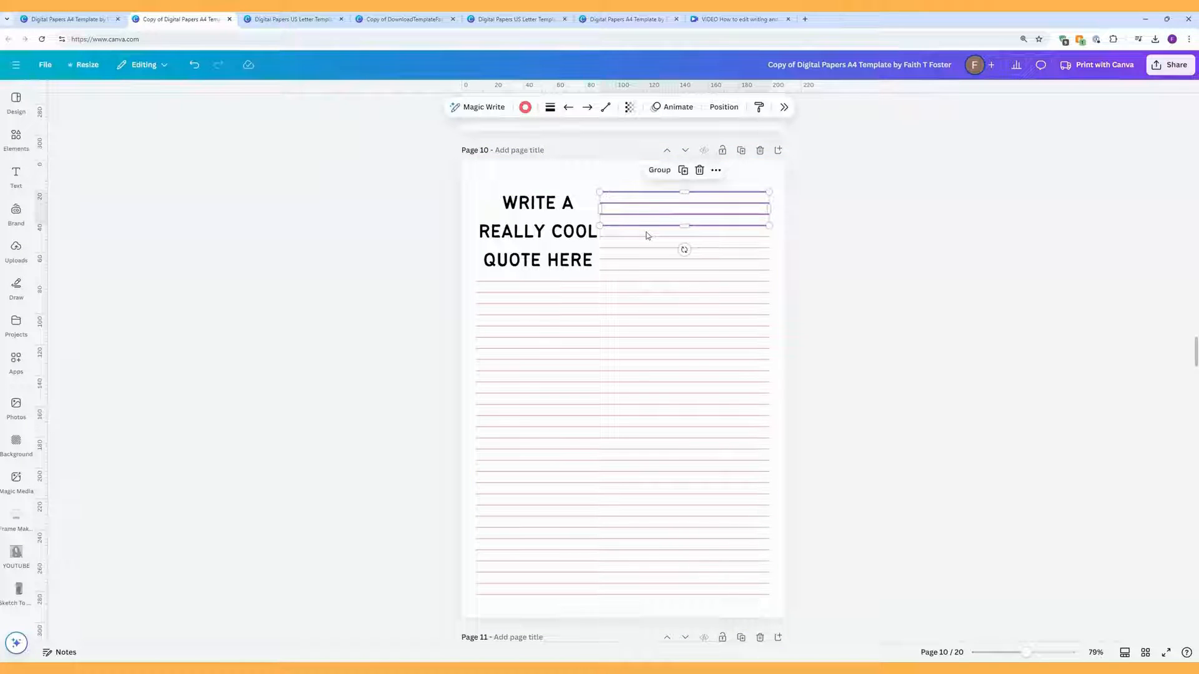
left_click(550, 106)
left_click(601, 143)
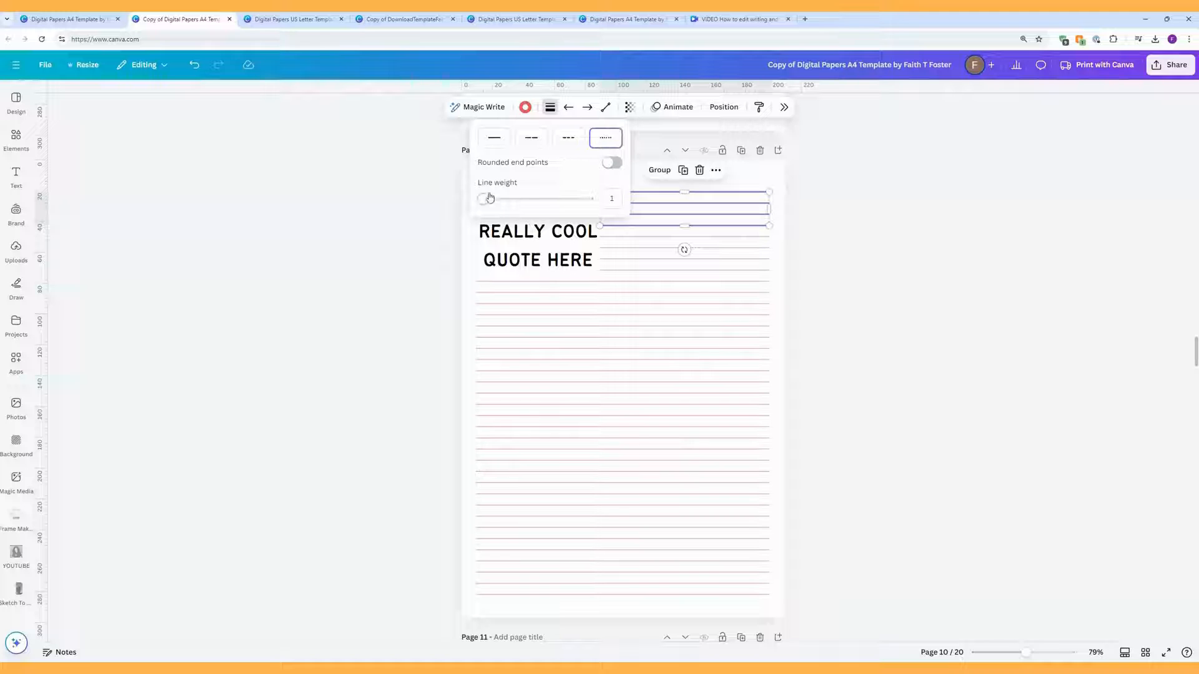
mouse_move(484, 199)
left_mouse_down()
mouse_move(503, 198)
mouse_move(487, 200)
left_mouse_up()
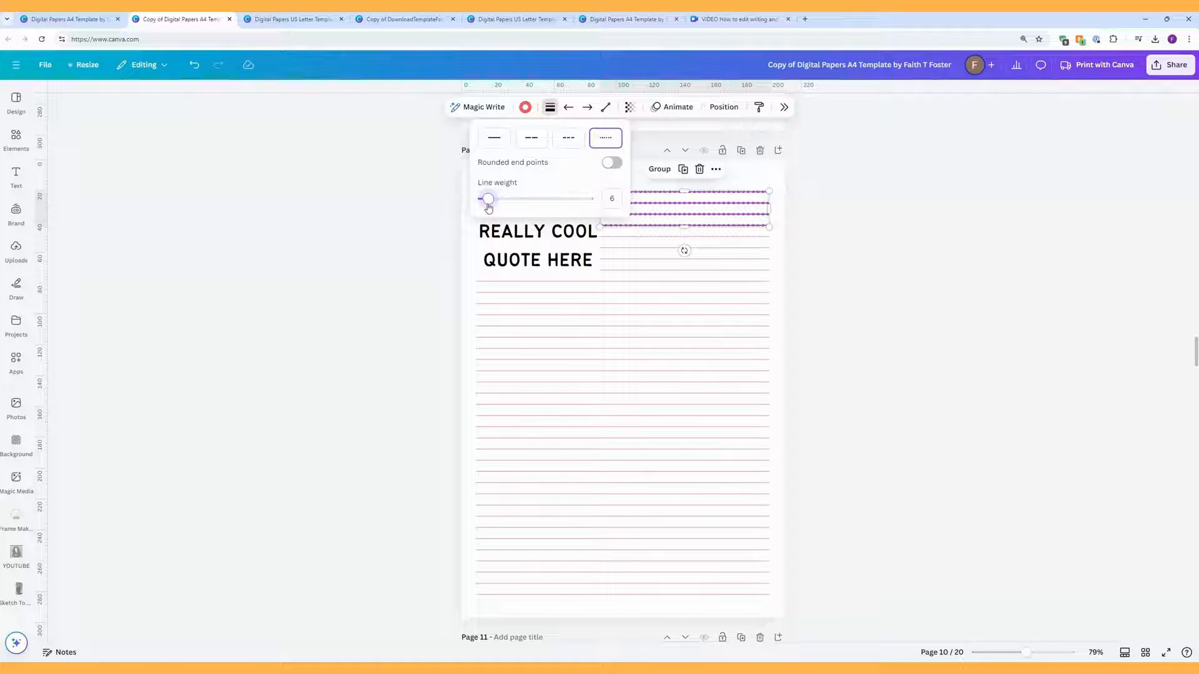
left_click(494, 138)
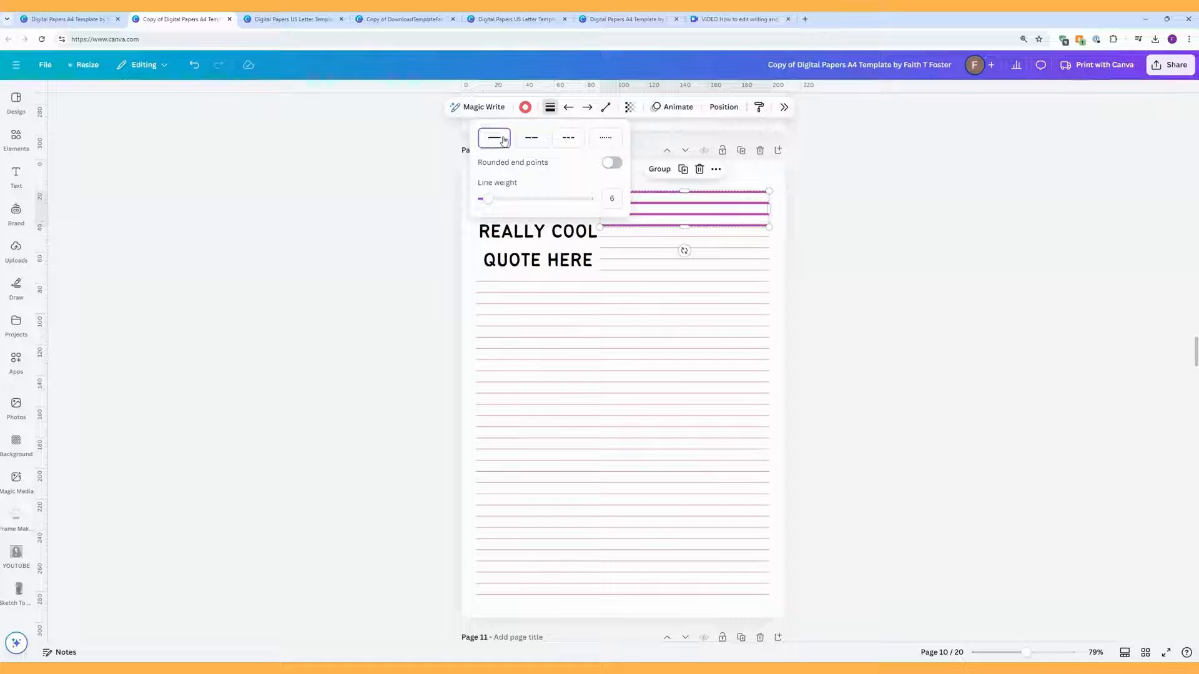
left_click(524, 108)
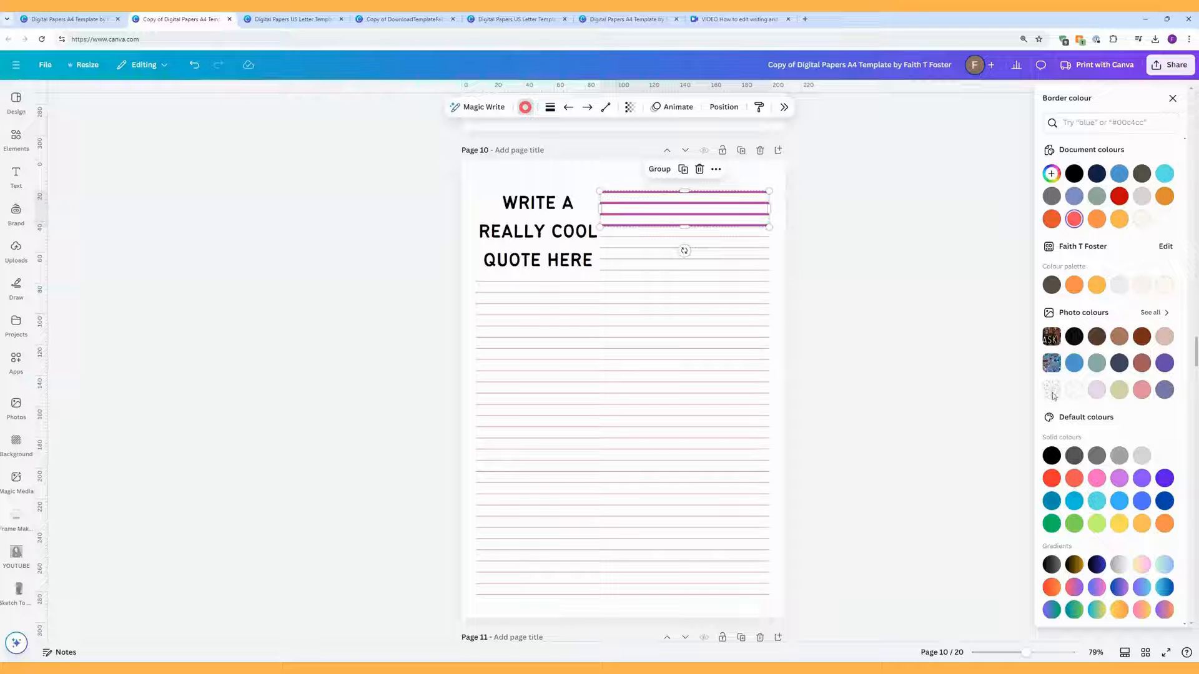
left_click(572, 235)
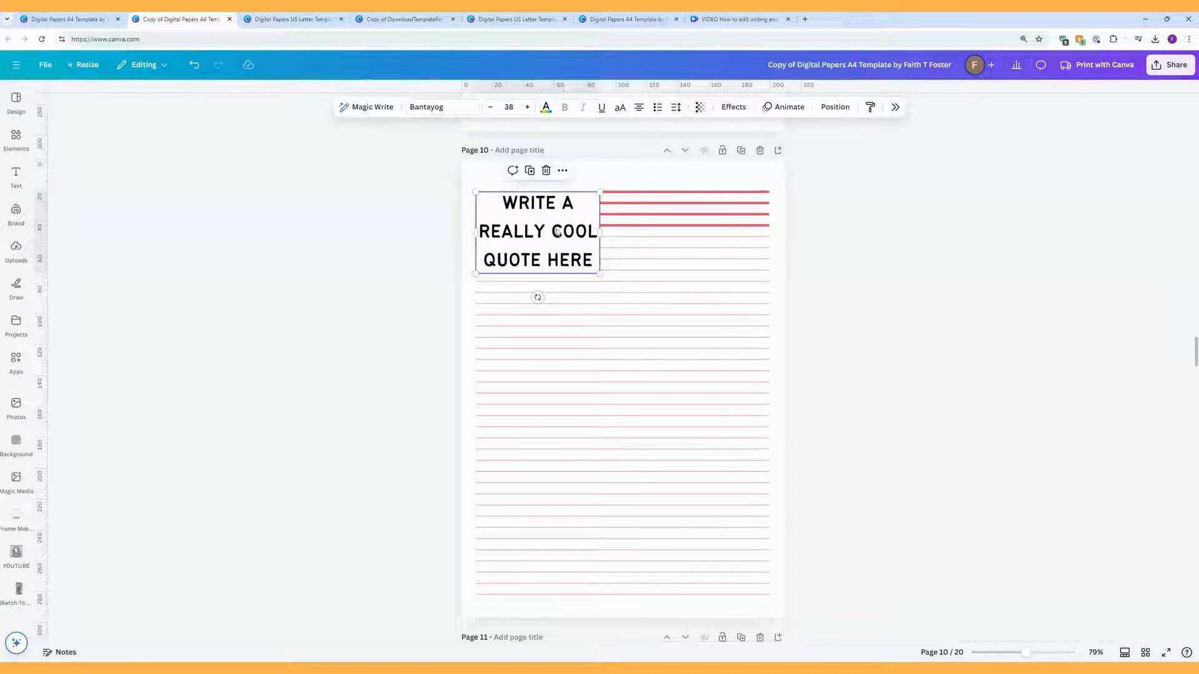
key("Delete")
Step: Add the watercolour gift box graphic and resize it into page 10's top-left corner
left_click(15, 138)
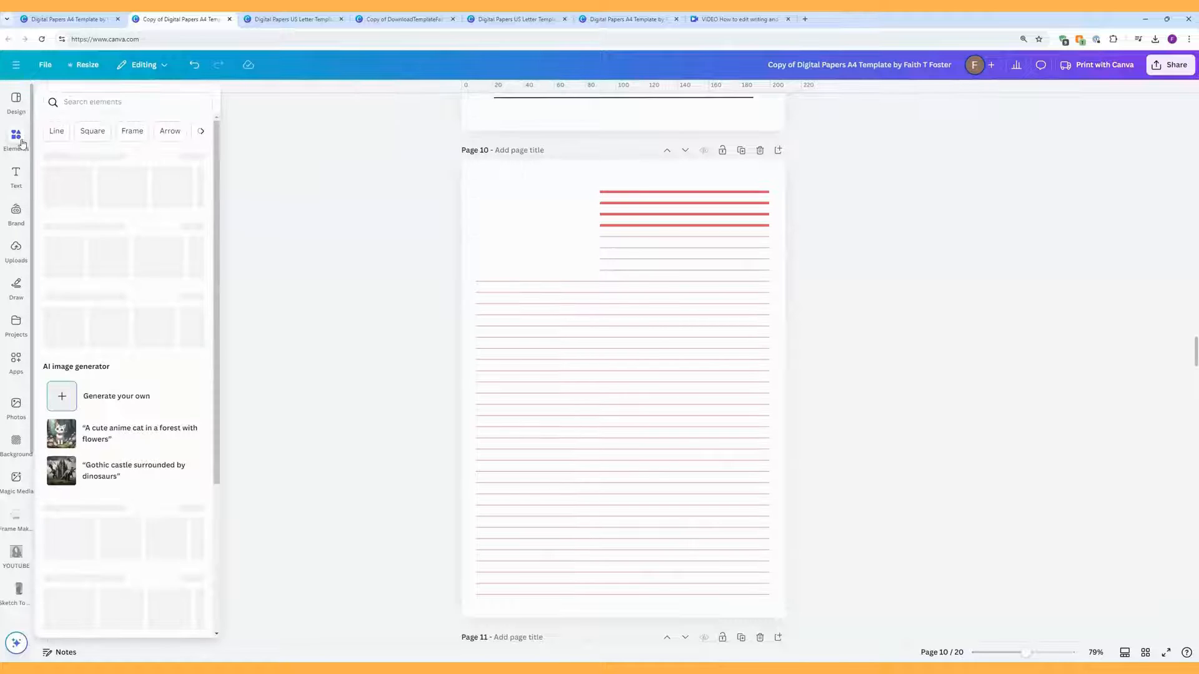
left_click(61, 187)
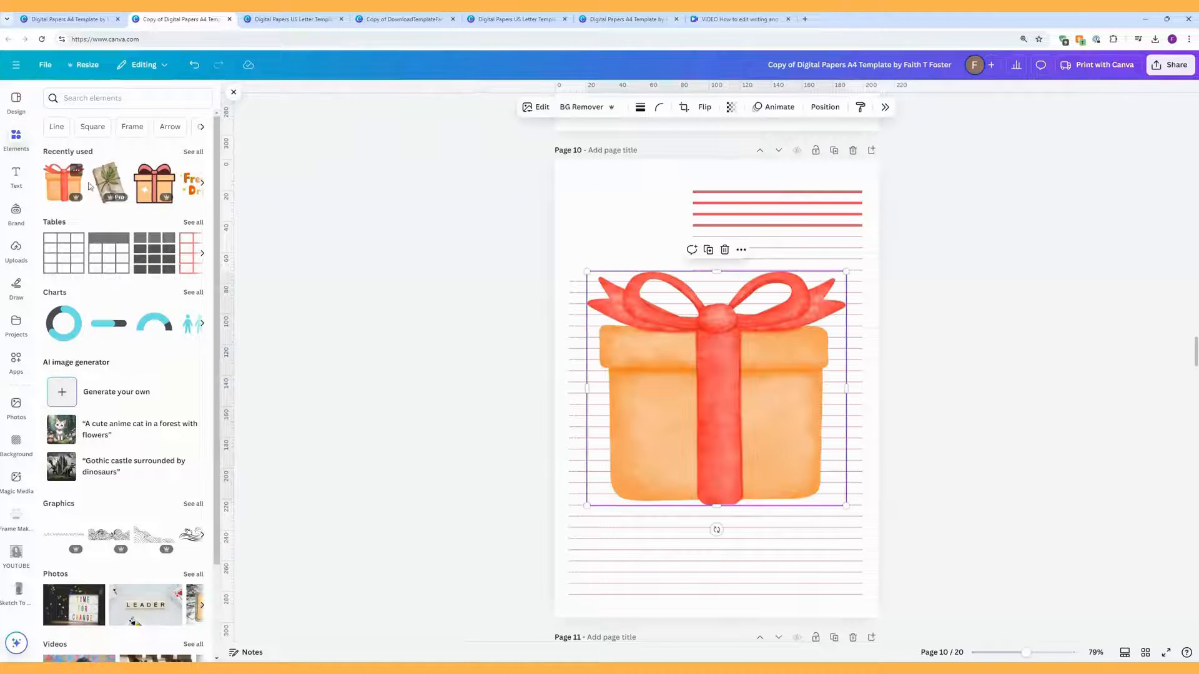
left_click_drag(674, 364, 617, 247)
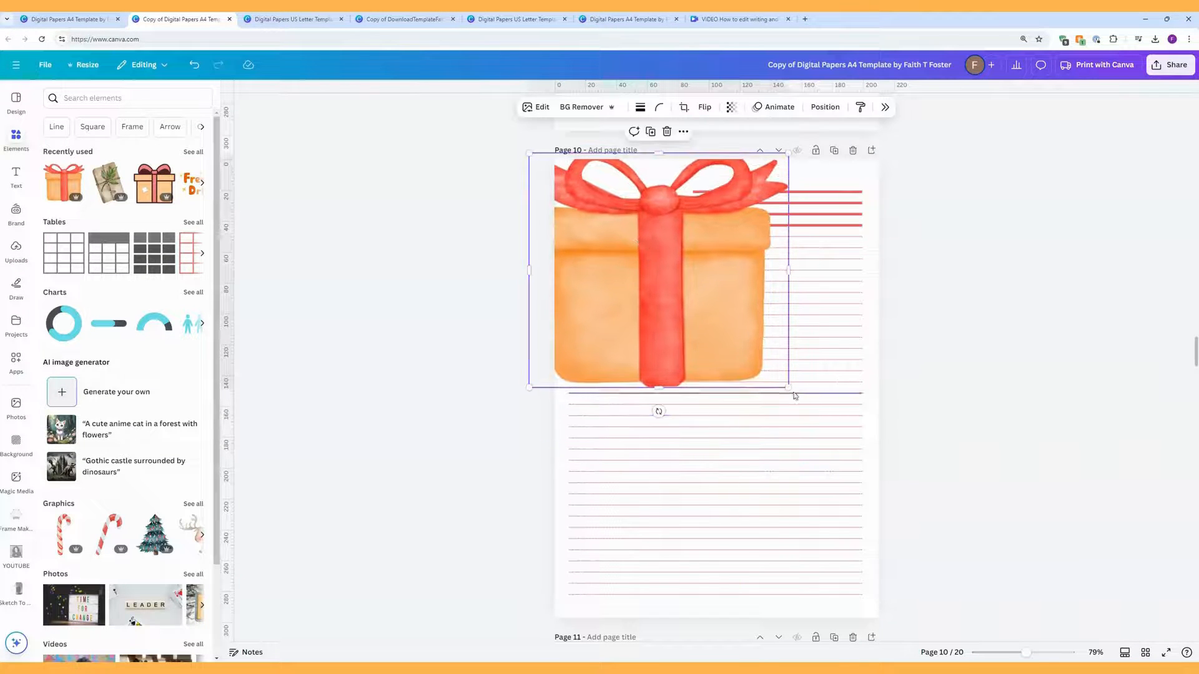
left_click_drag(794, 395, 646, 237)
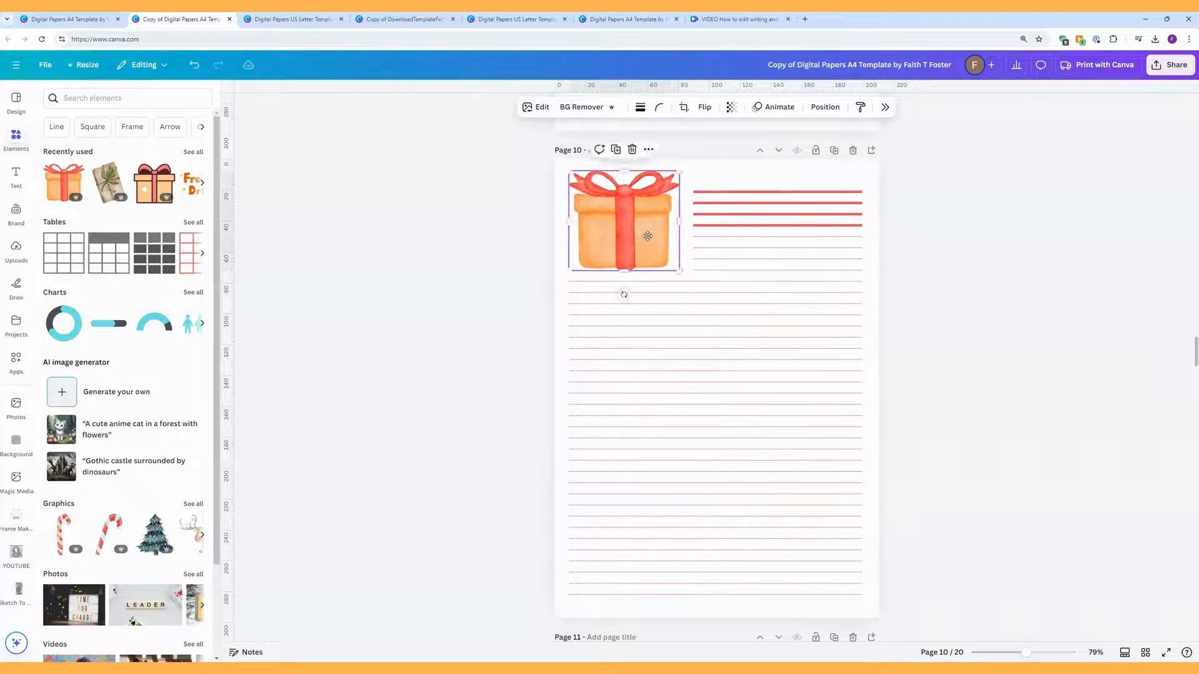
Step: Select all the ruled lines on page 10
left_click(723, 192)
left_click(944, 372)
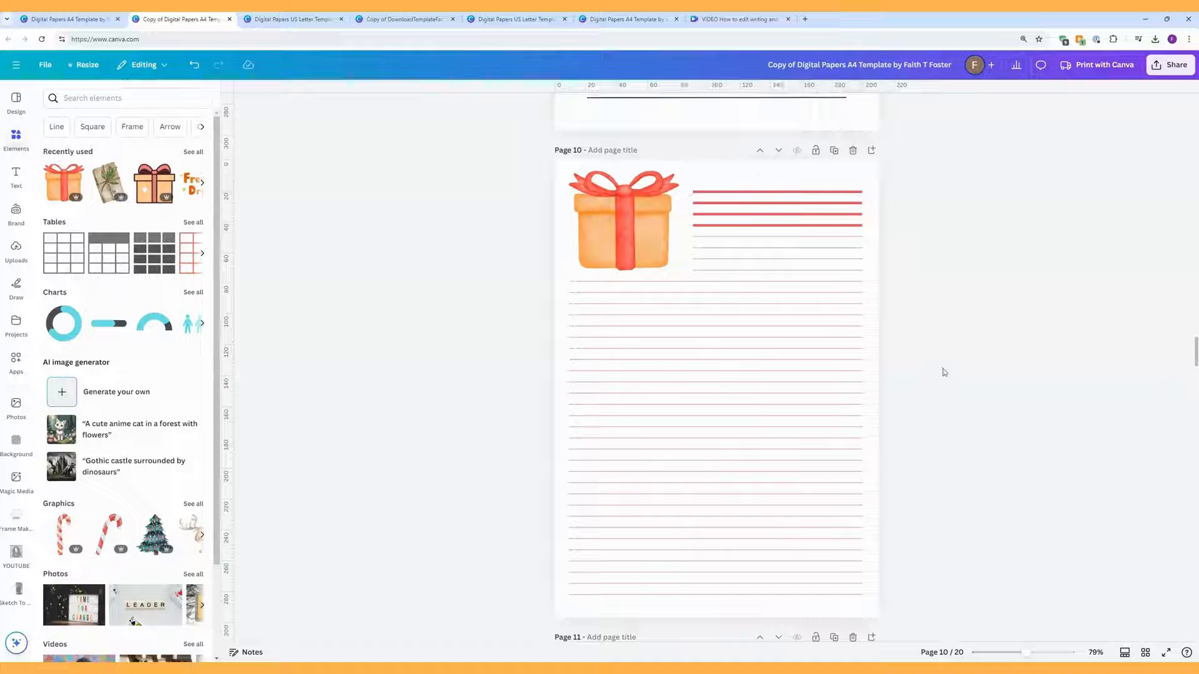
left_click_drag(887, 611, 753, 180)
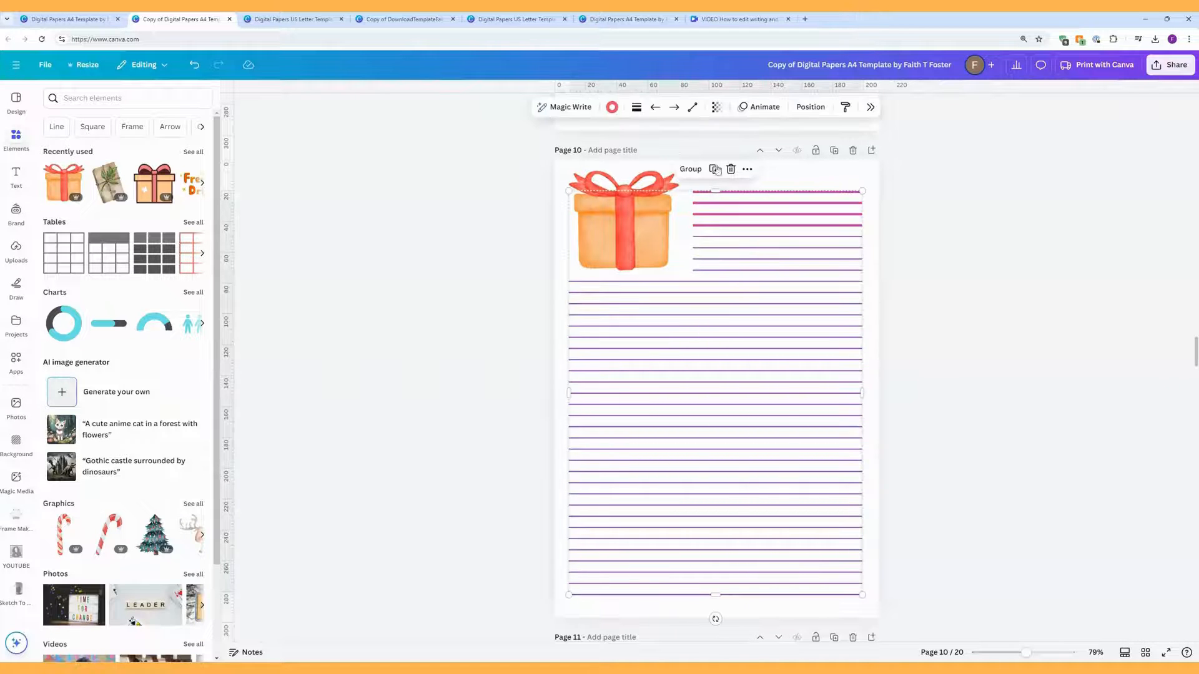
Step: Change the selected ruled lines from red and purple to the gift box's orange
left_click(613, 108)
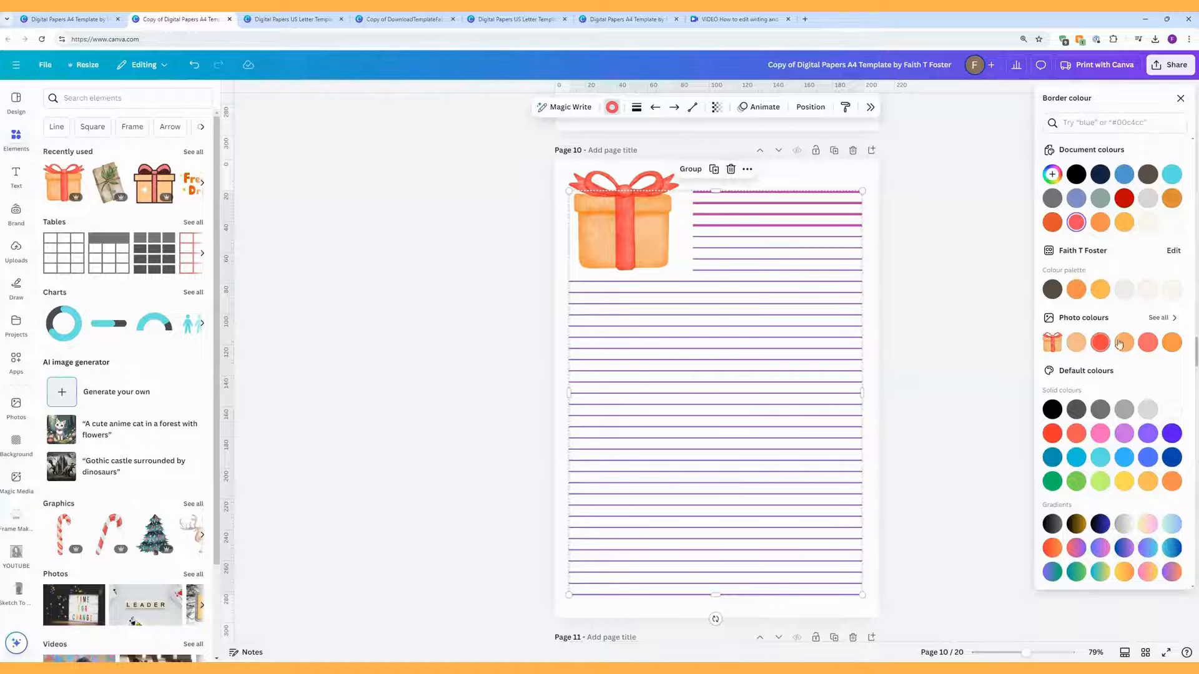
left_click(1173, 342)
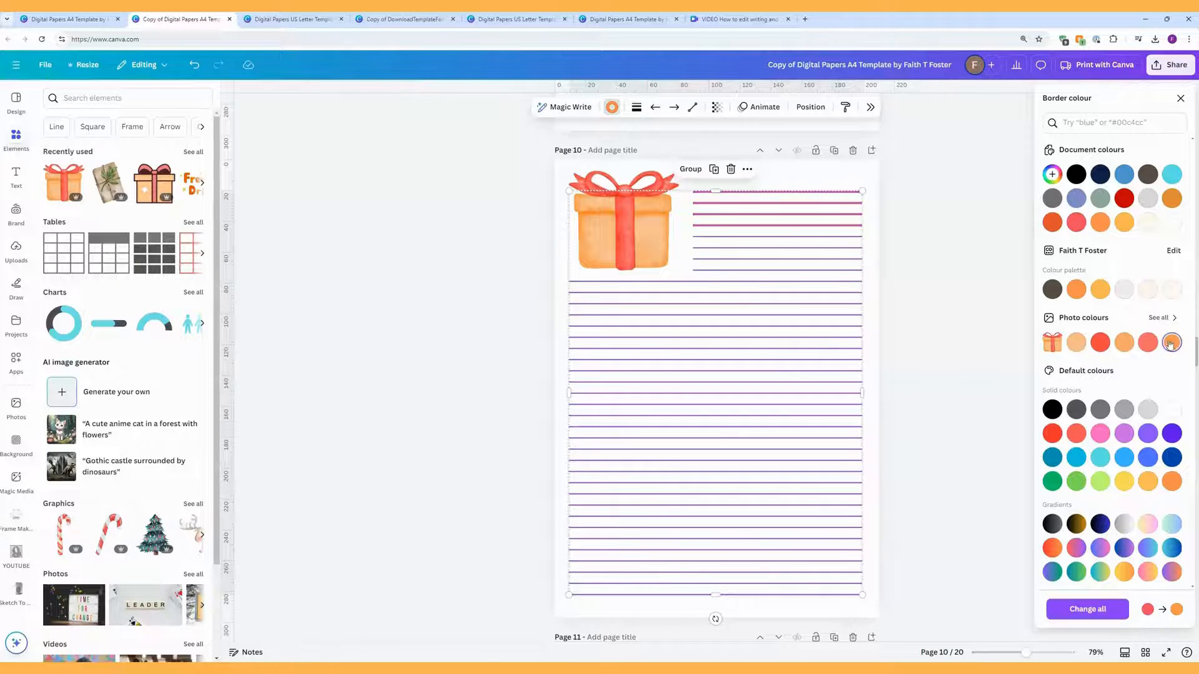
left_click(875, 281)
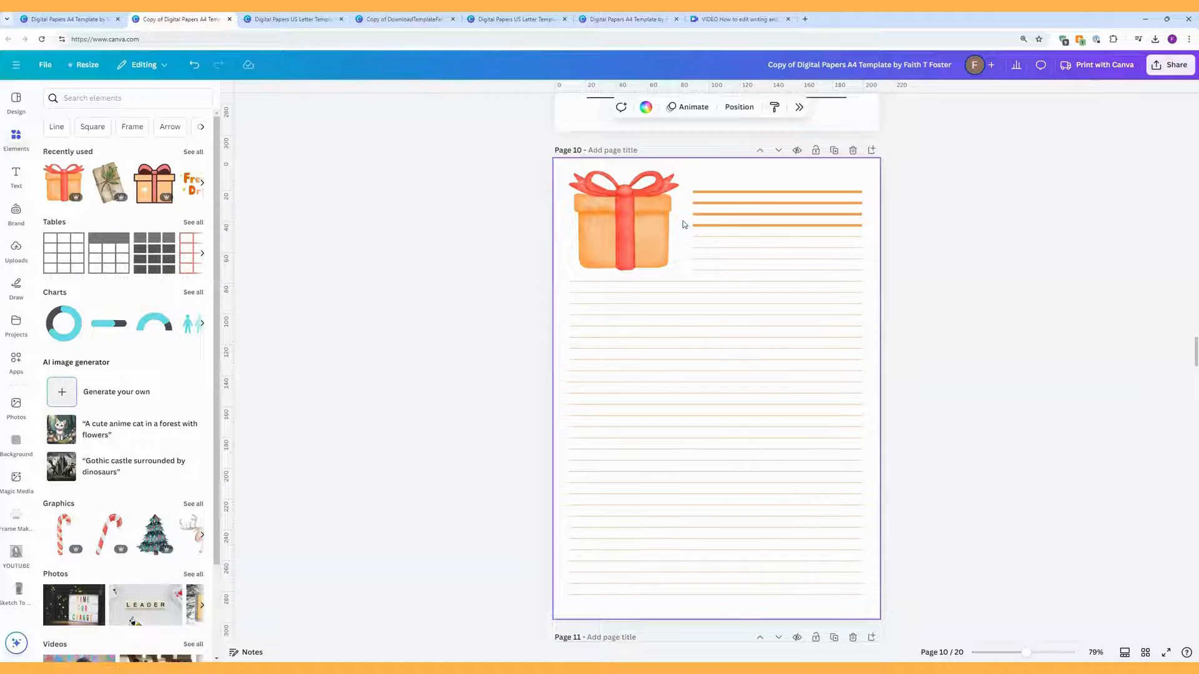
Step: Add a text box inside page 11's first box and type the prompt placeholder text
scroll(684, 225, "down", 7)
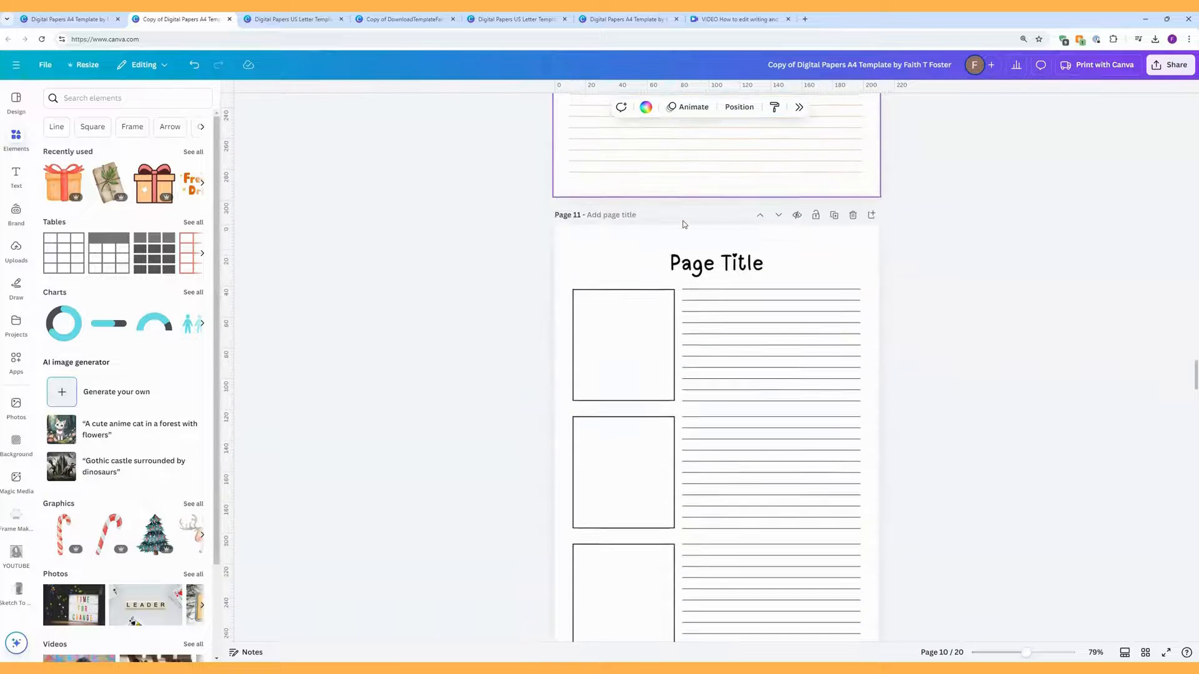
scroll(683, 220, "down", 2)
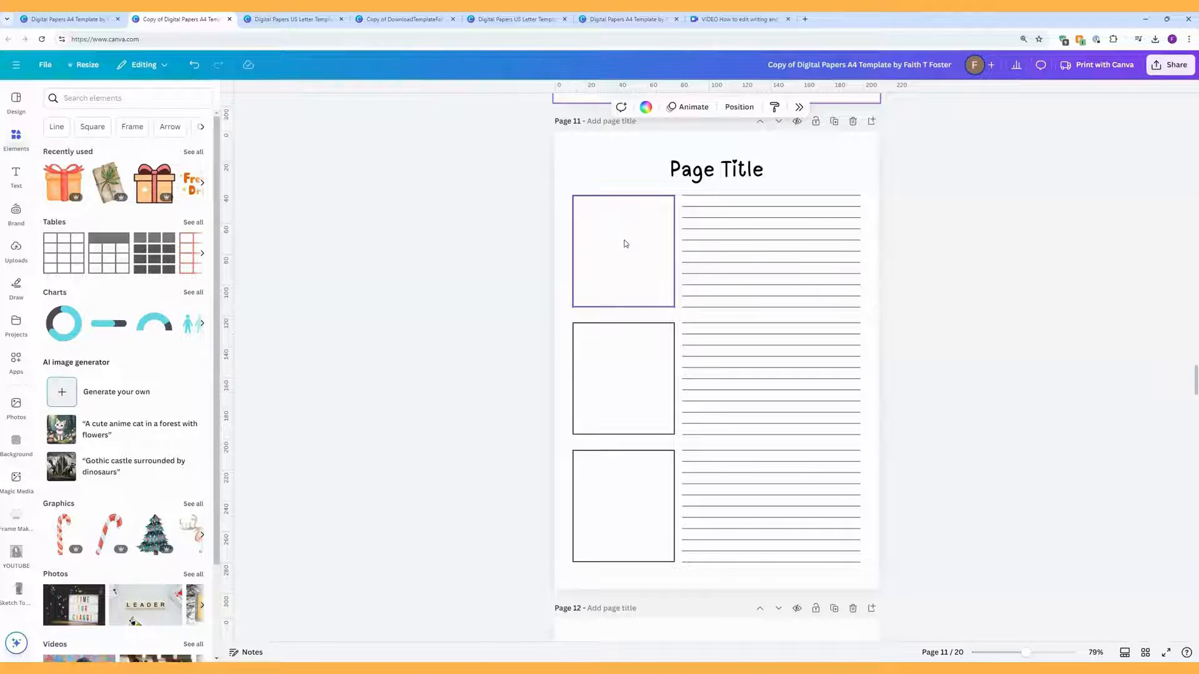
key("t")
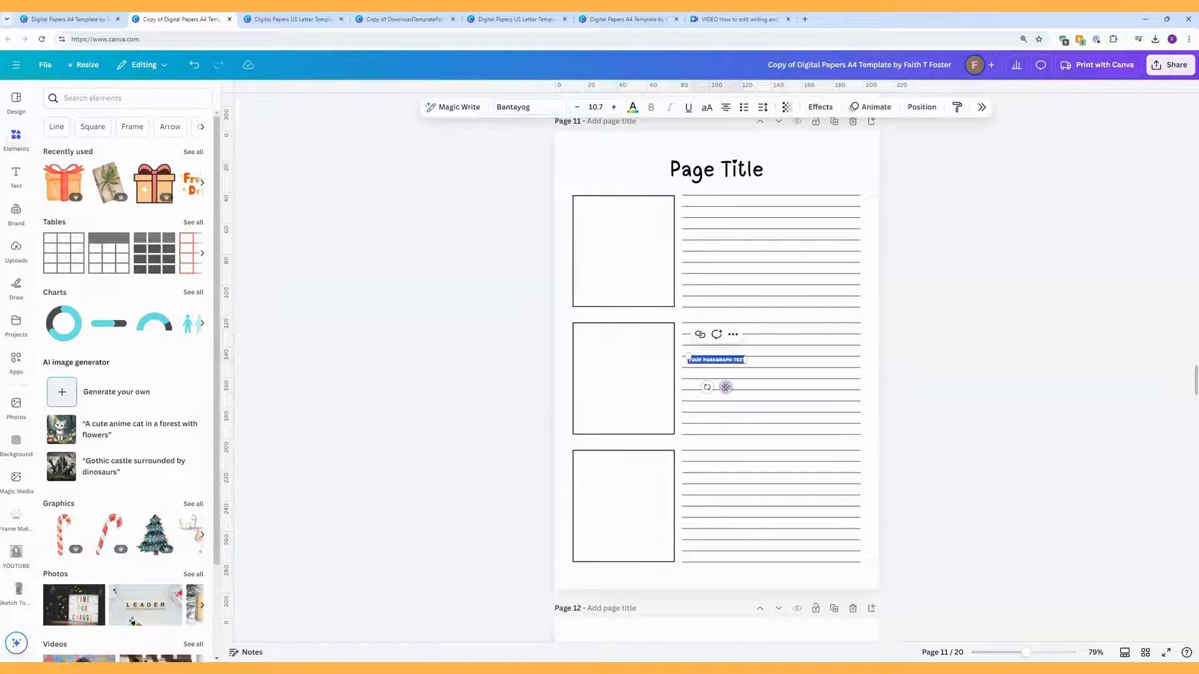
left_click_drag(728, 388, 633, 258)
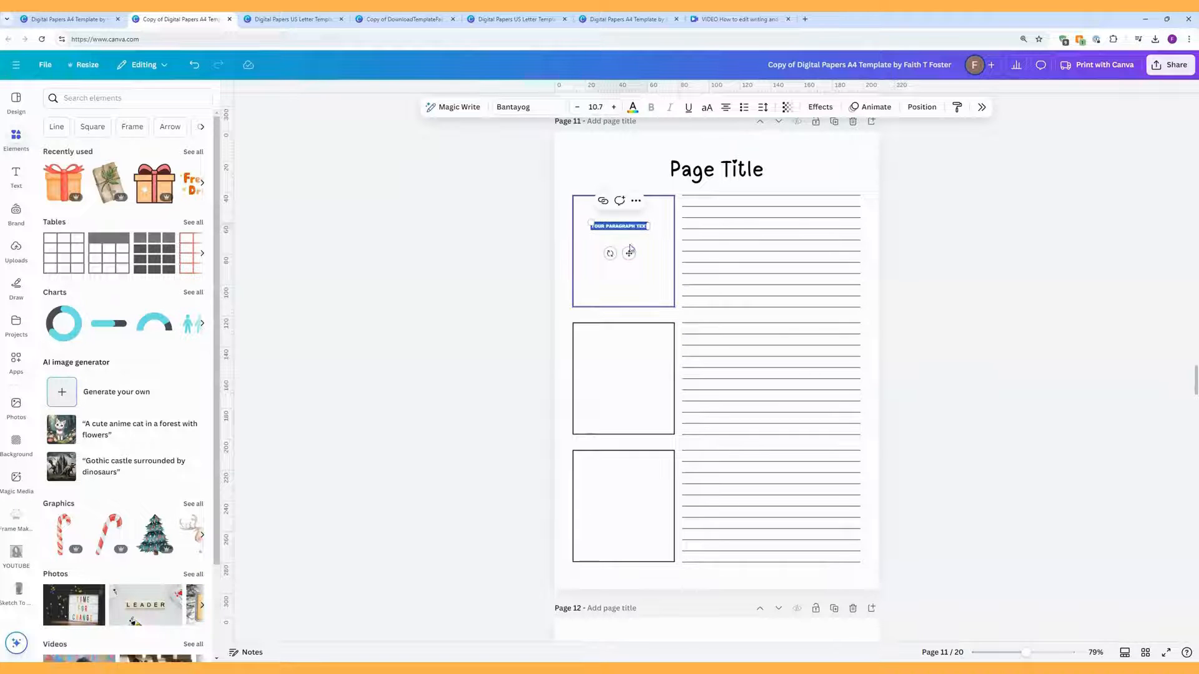
double_click(623, 227)
type("PR")
type("ASDF ASDASDFADF")
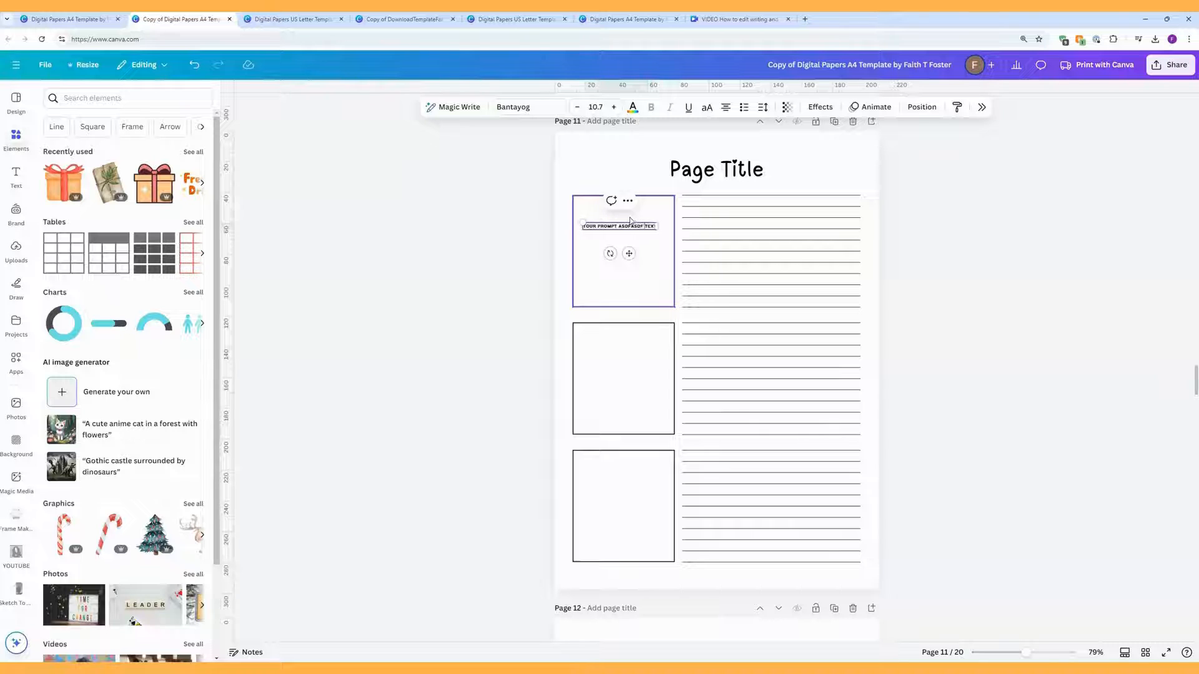
key("Return")
key("Return")
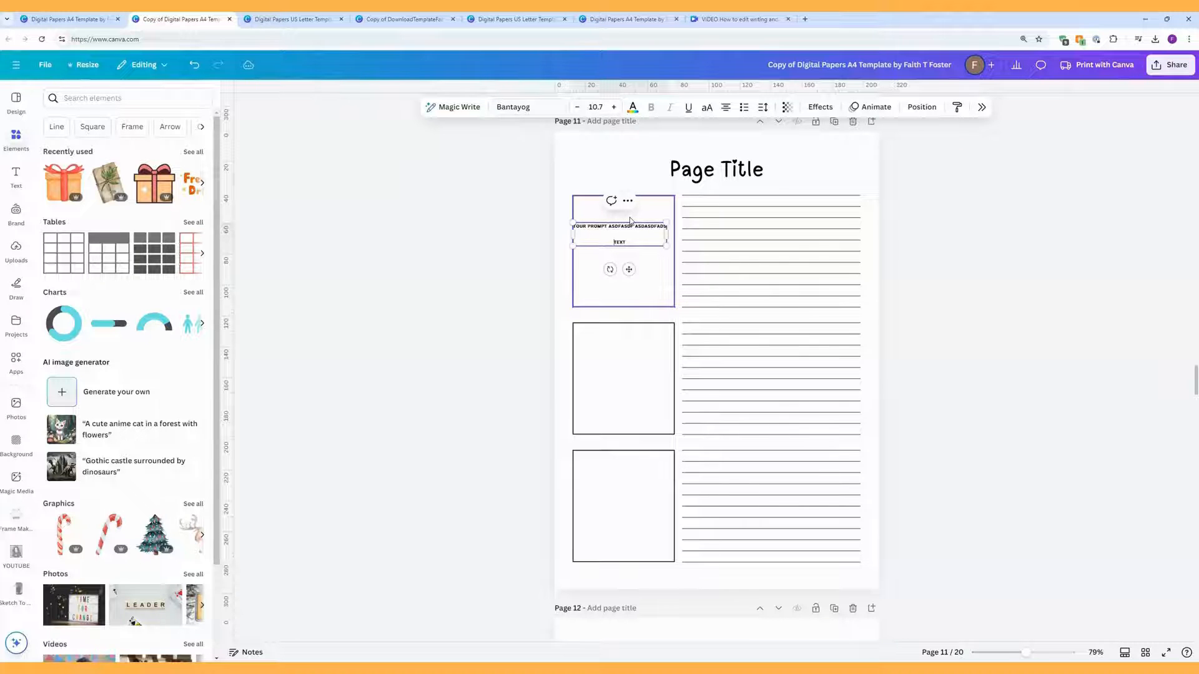
Step: Set the prompt text to size 18 and narrow its box to fit the frame
left_click(638, 242)
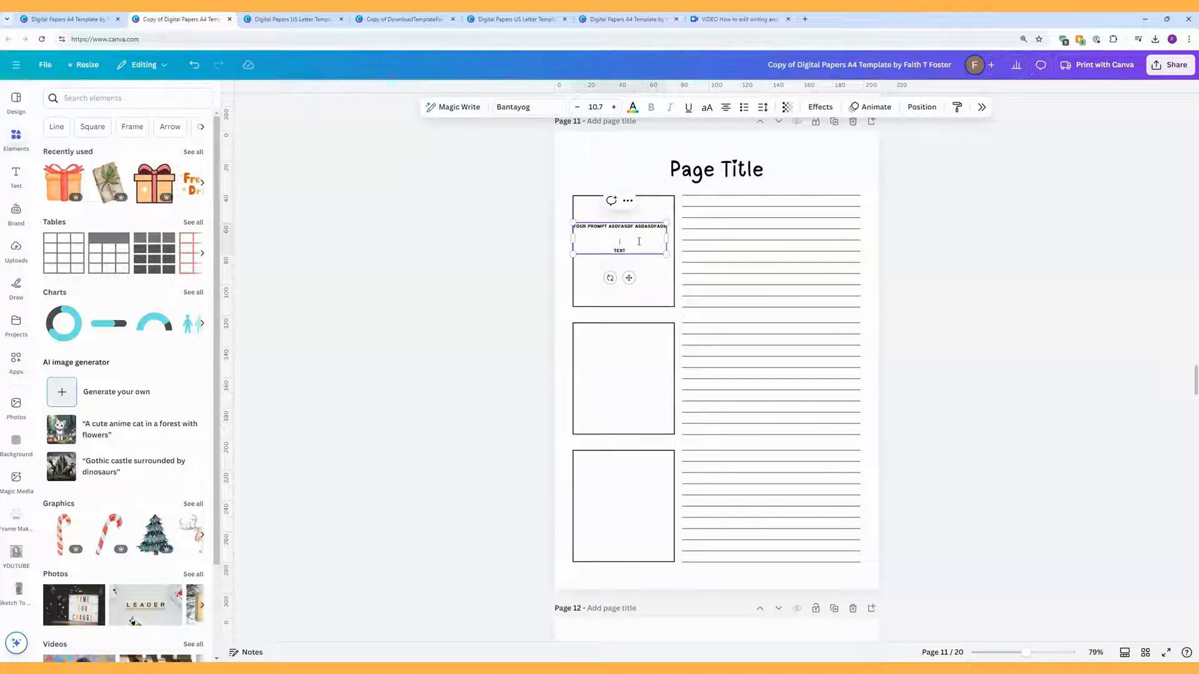
key("ctrl+a")
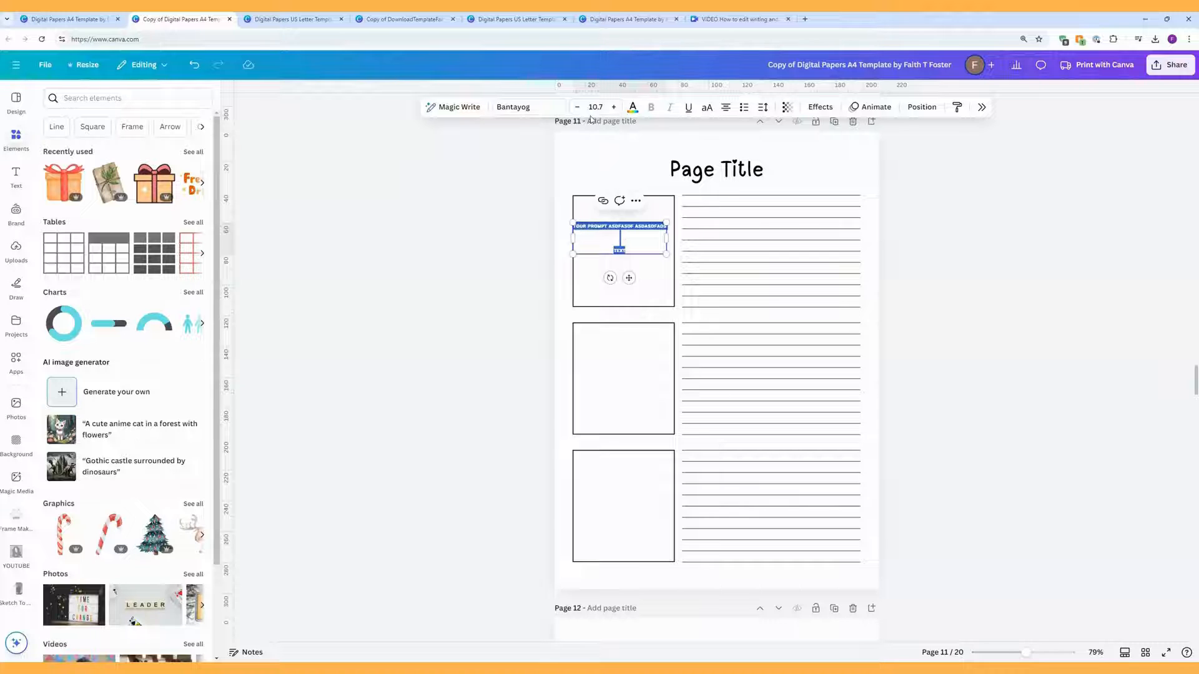
left_click(593, 108)
left_click(595, 260)
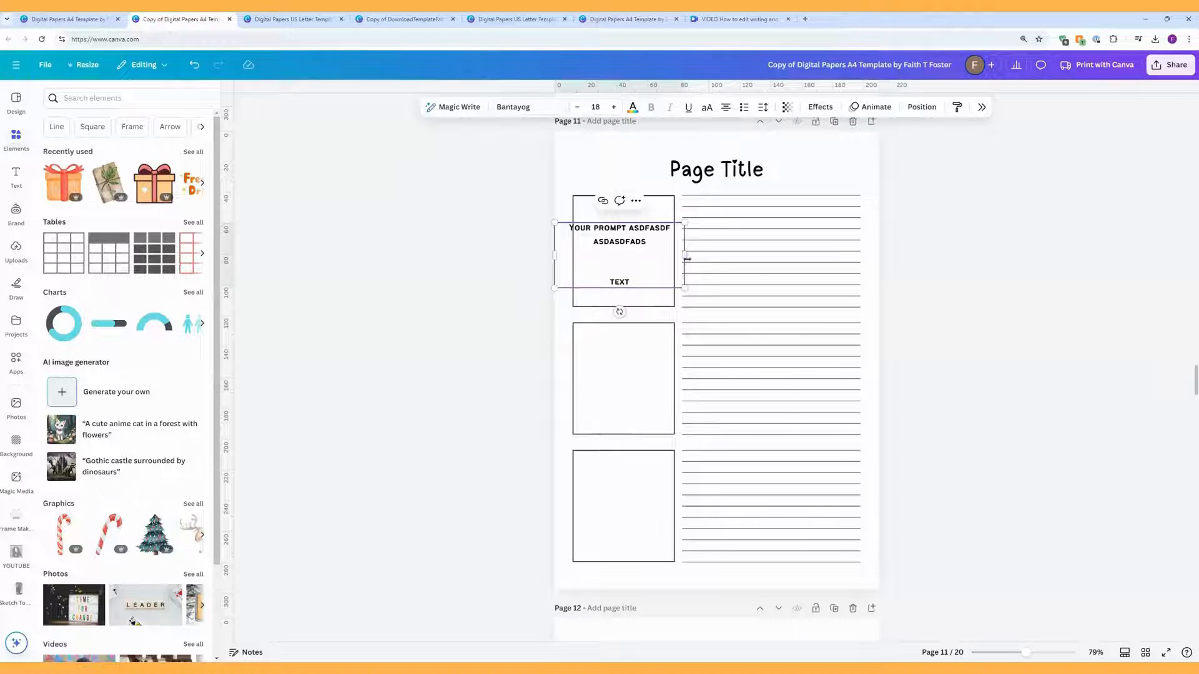
left_click_drag(685, 254, 660, 255)
left_click_drag(557, 256, 624, 253)
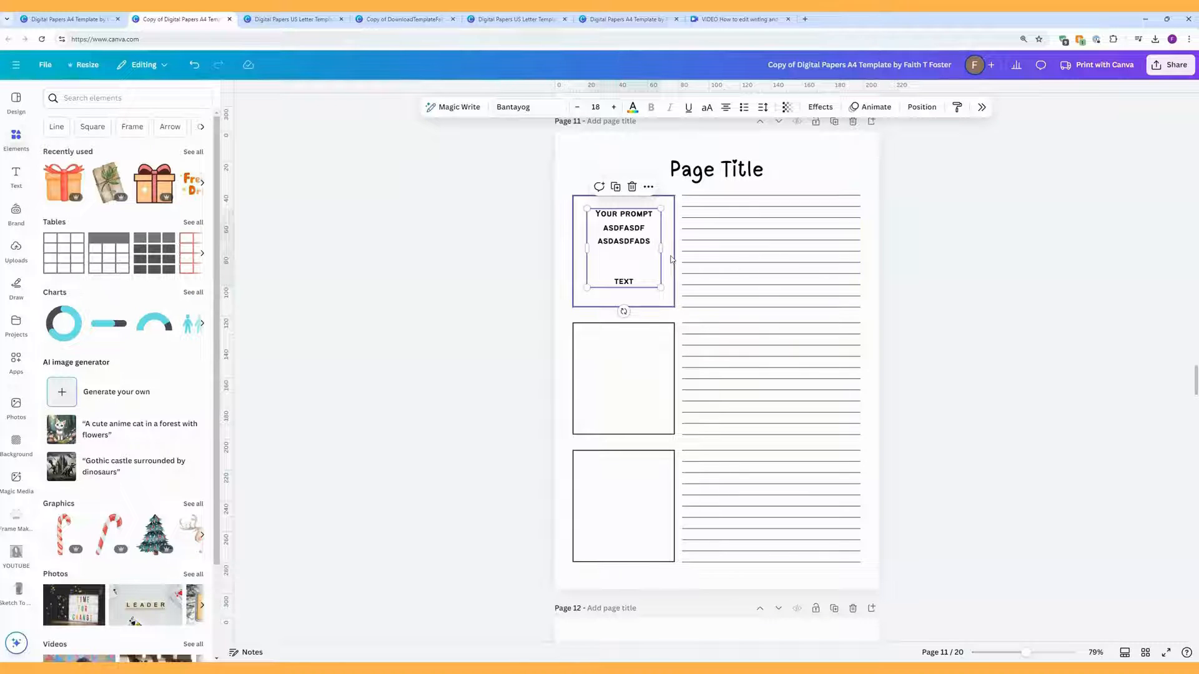
left_click(615, 166)
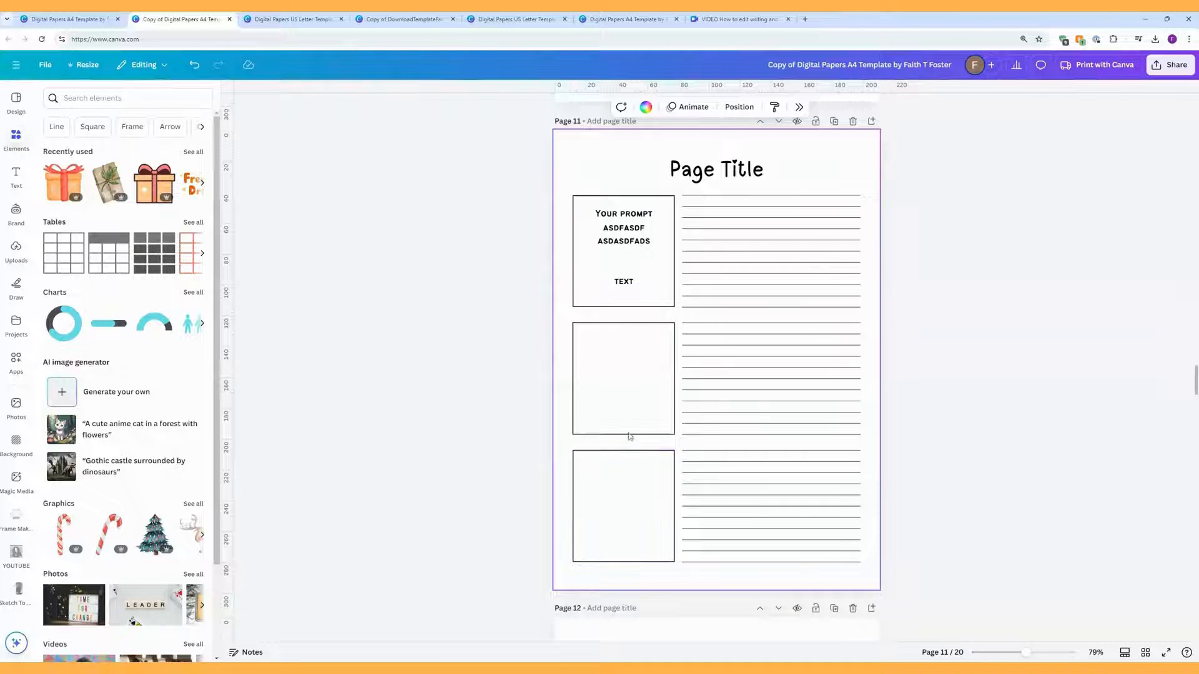
Step: Duplicate the prompt text into page 11's second and third boxes
left_click(609, 261)
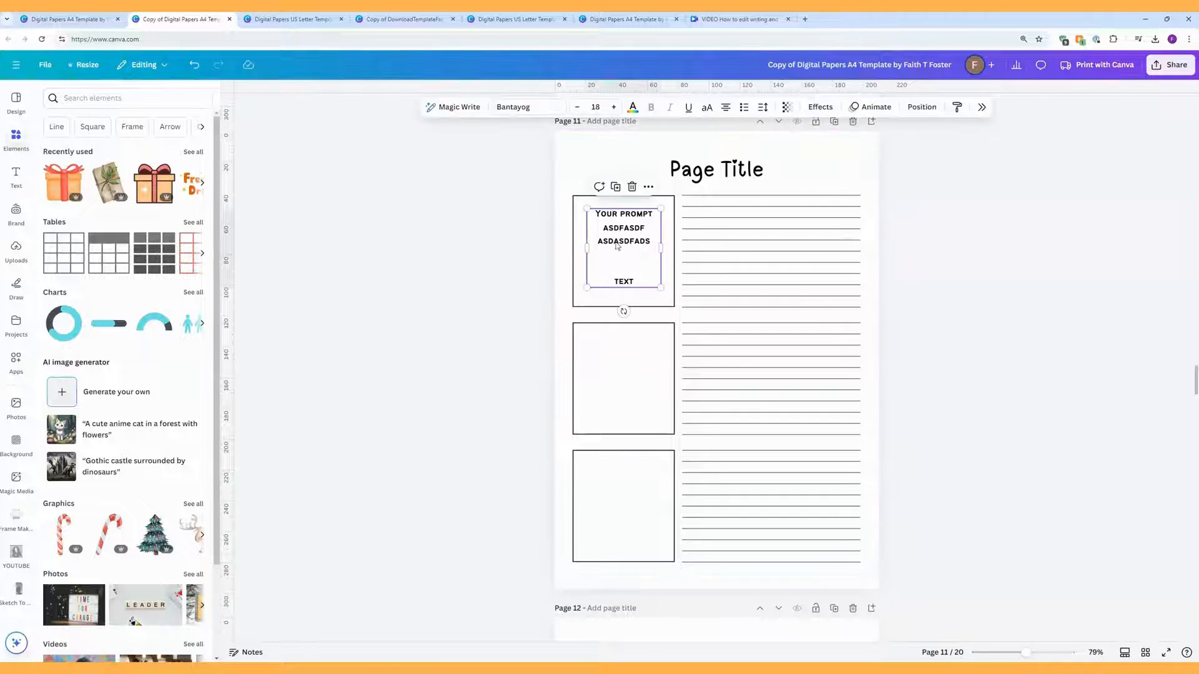
left_click(615, 188)
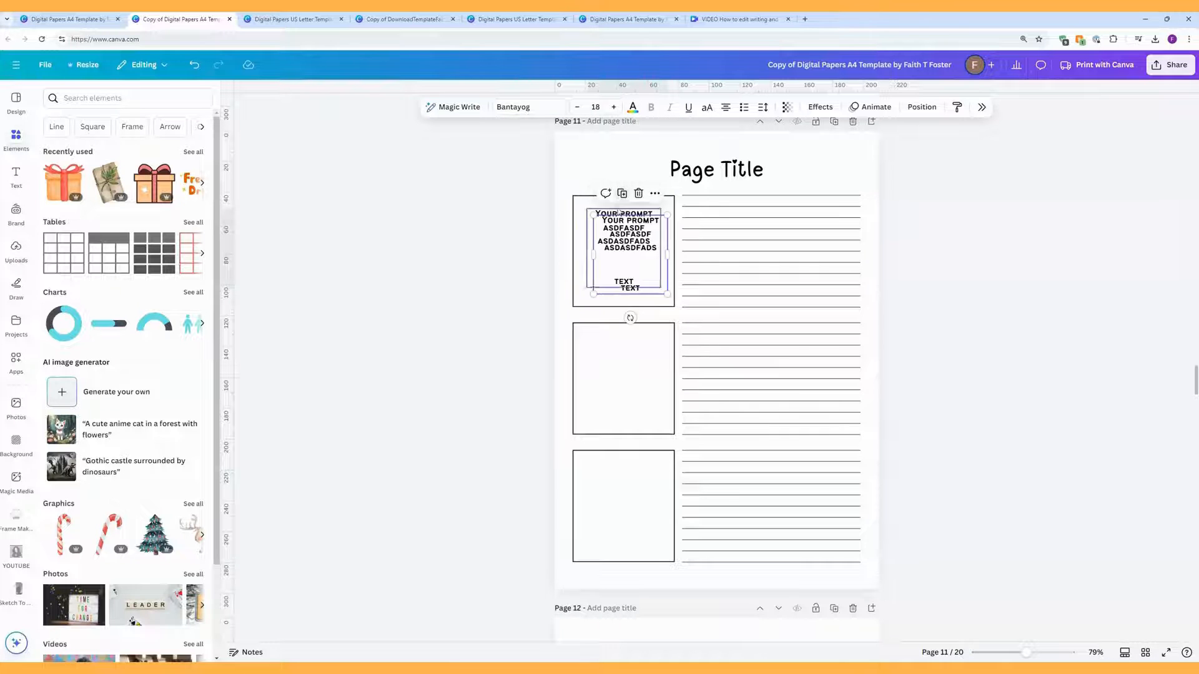
left_click_drag(615, 230, 614, 369)
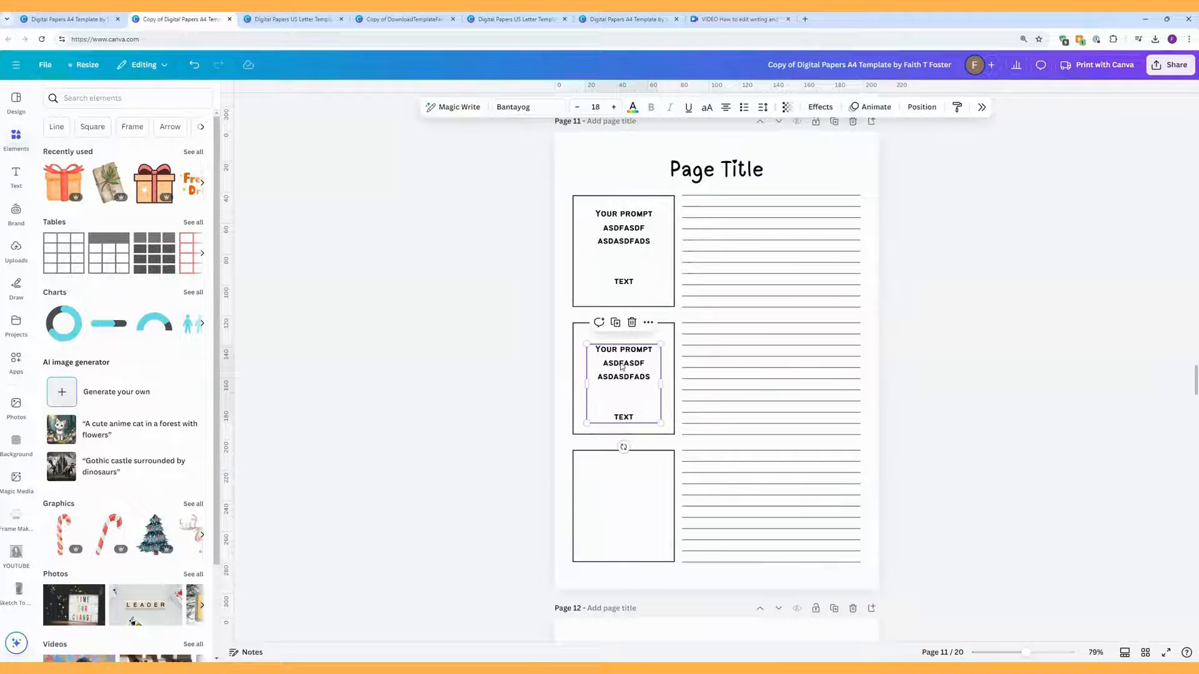
double_click(622, 363)
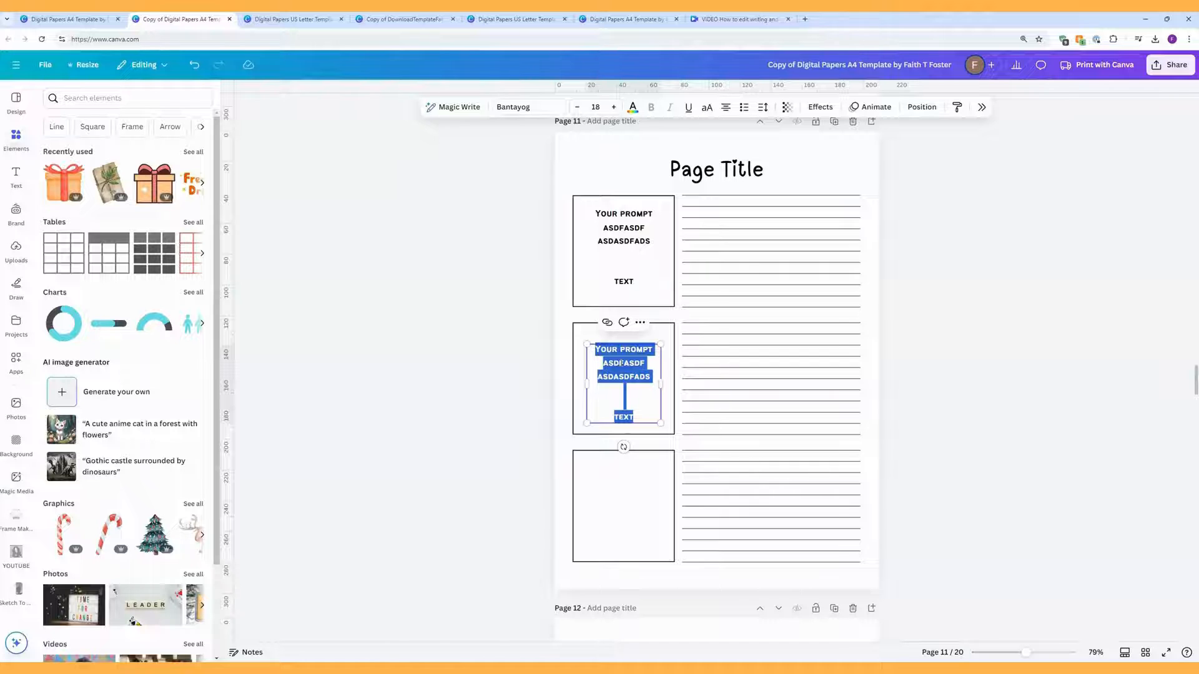
left_click(640, 323)
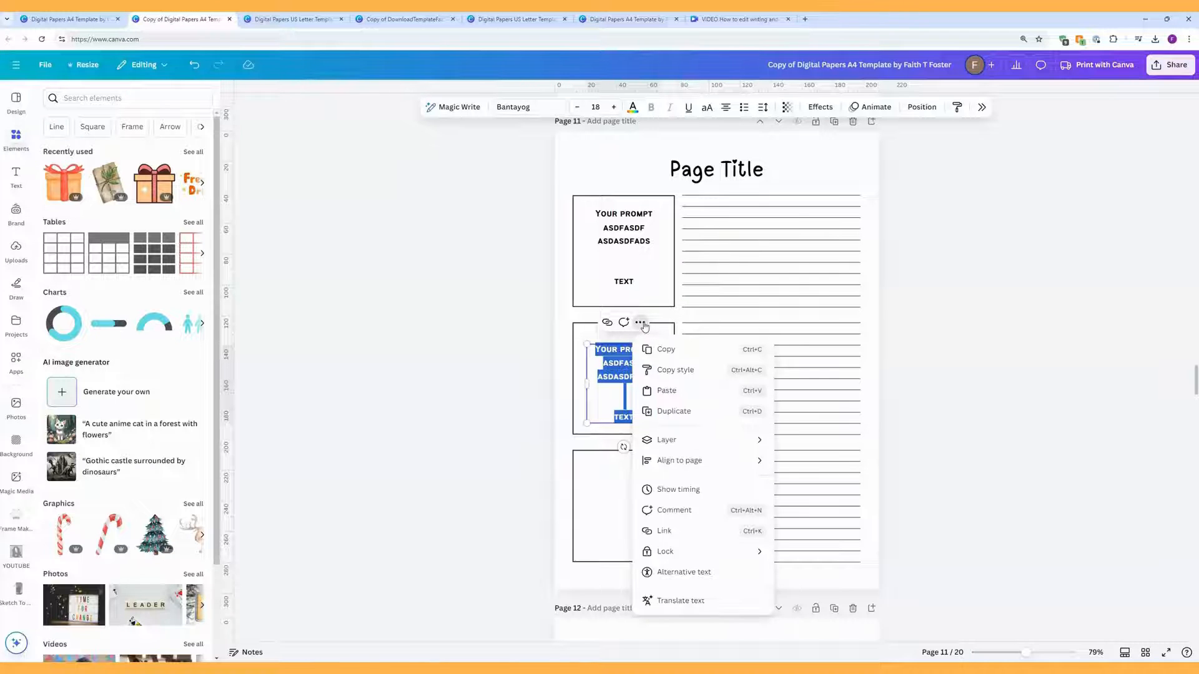
left_click(669, 422)
left_click_drag(636, 506, 629, 509)
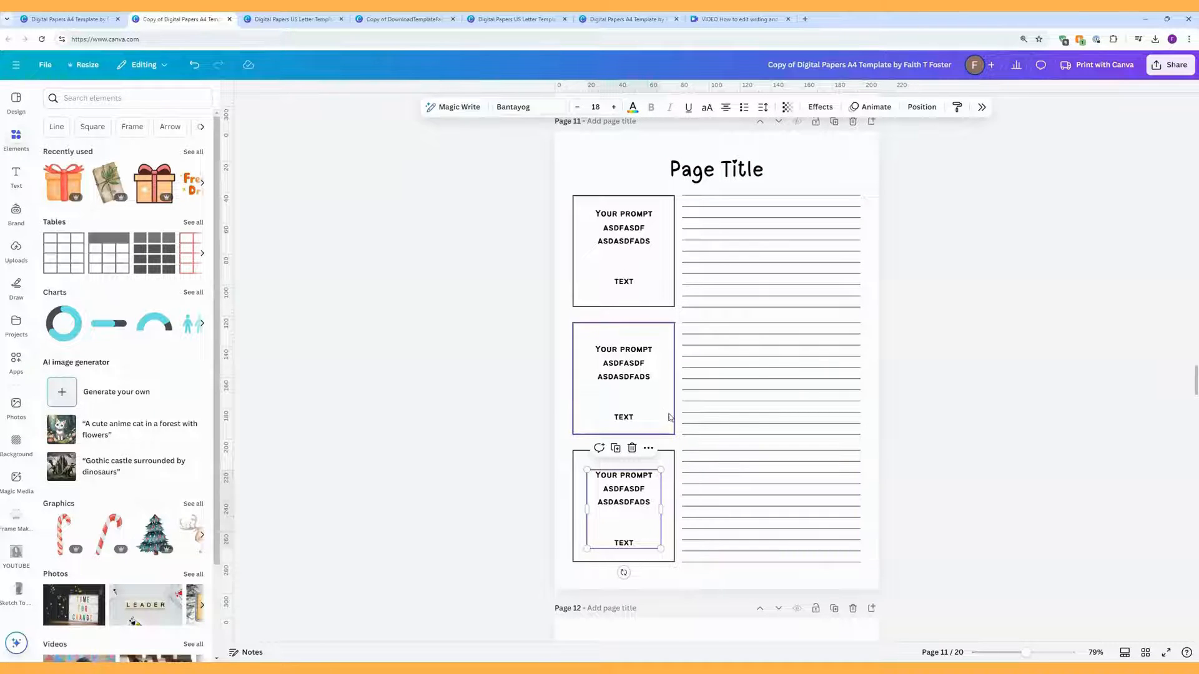
Step: Undo the accidental move of the second box's prompt text
left_click(646, 384)
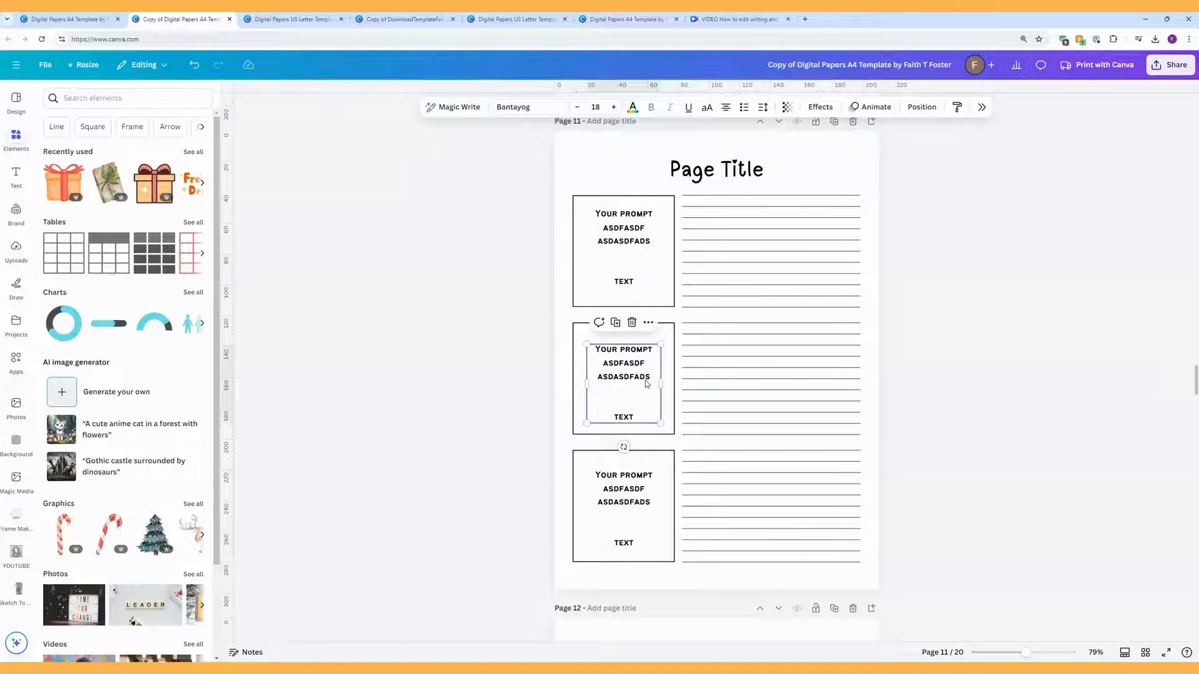
left_click_drag(646, 386, 683, 425)
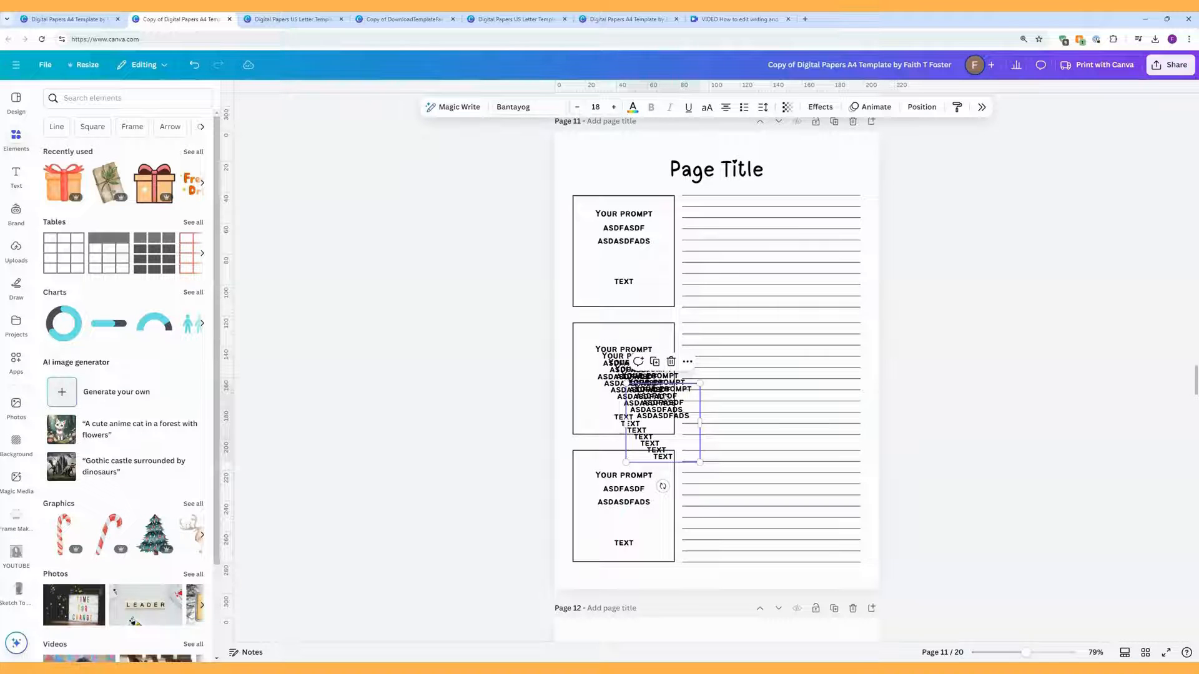
left_click(195, 65)
left_click(194, 65)
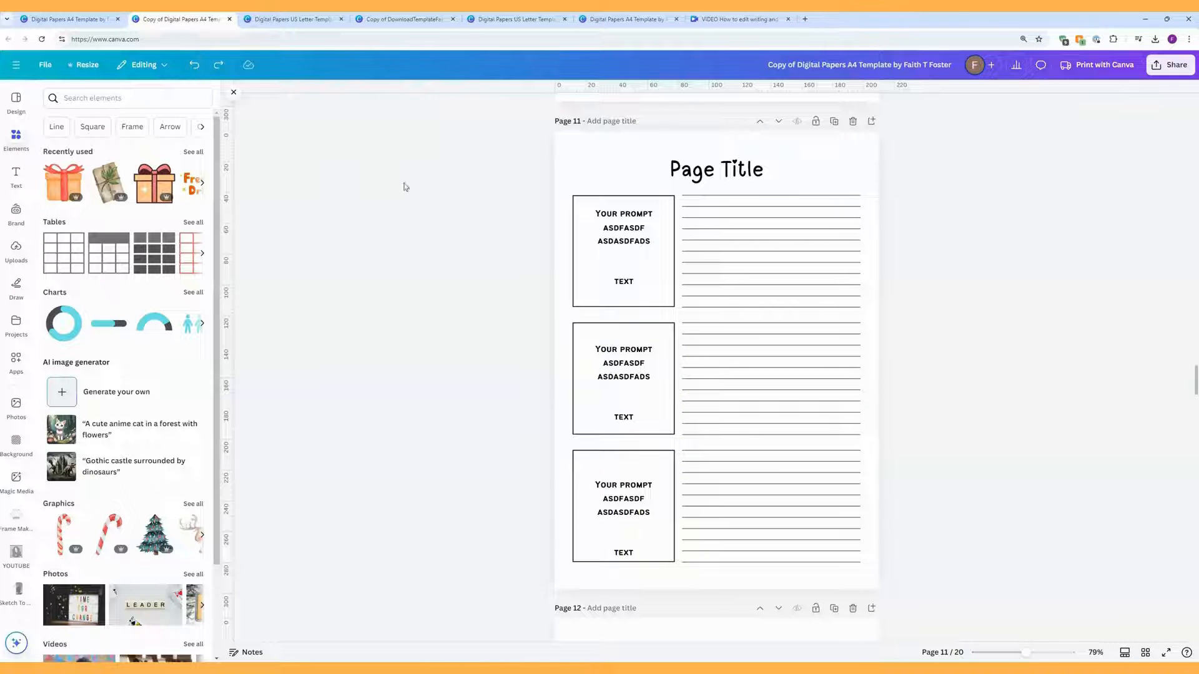
Step: Switch page 11's 'Page Title' heading to the Satisfy font and scroll to page 12
left_click(727, 174)
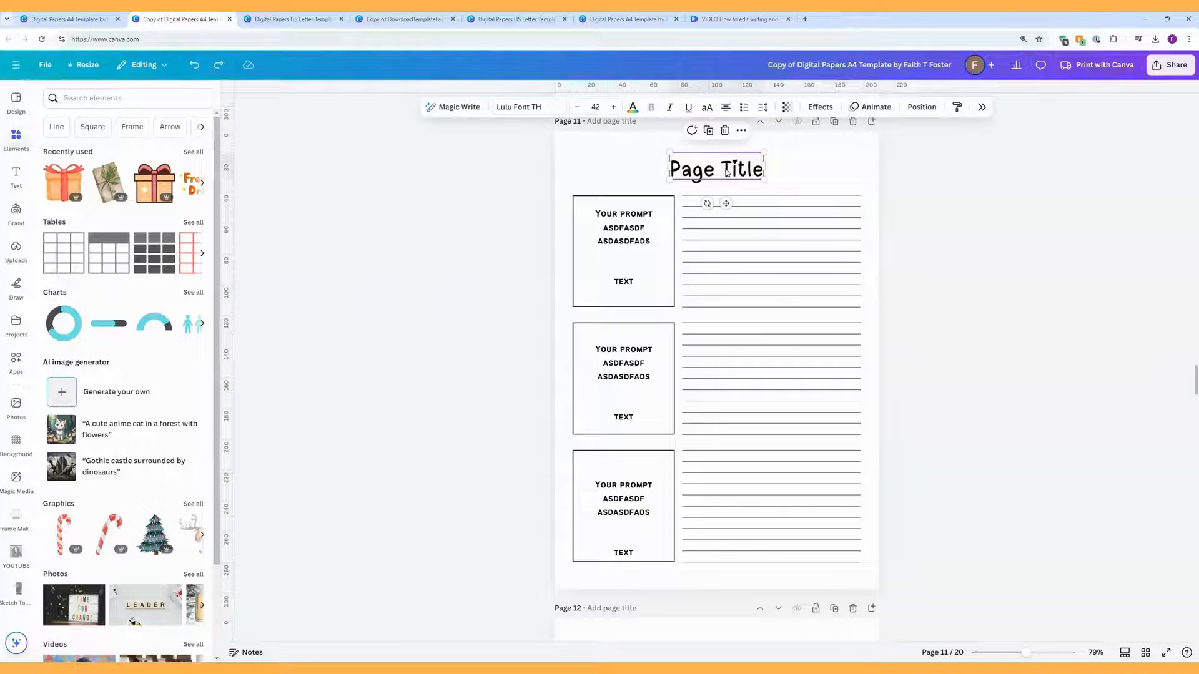
left_click(530, 110)
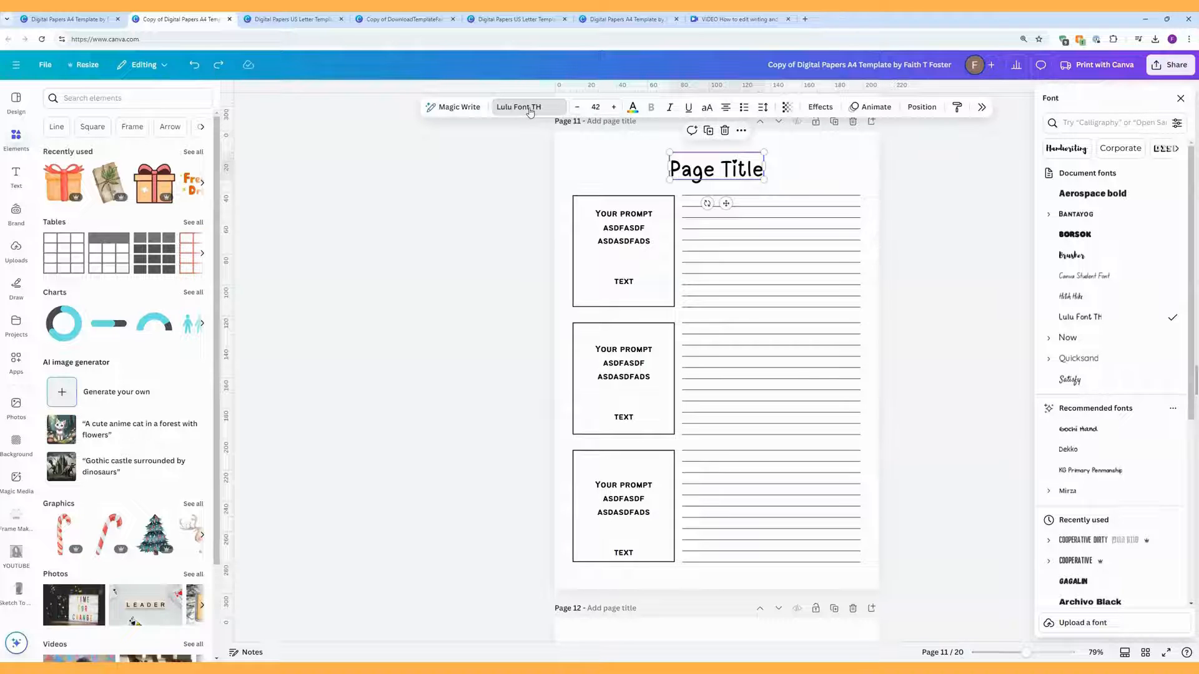
left_click(1099, 380)
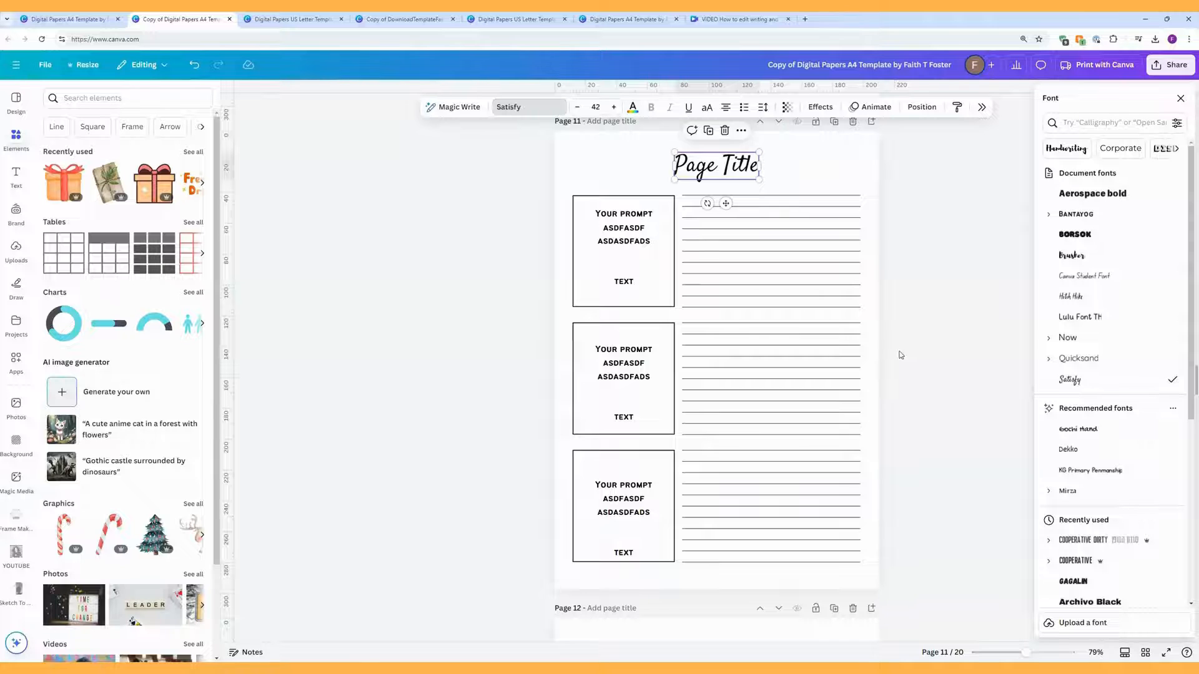
scroll(901, 354, "down", 7)
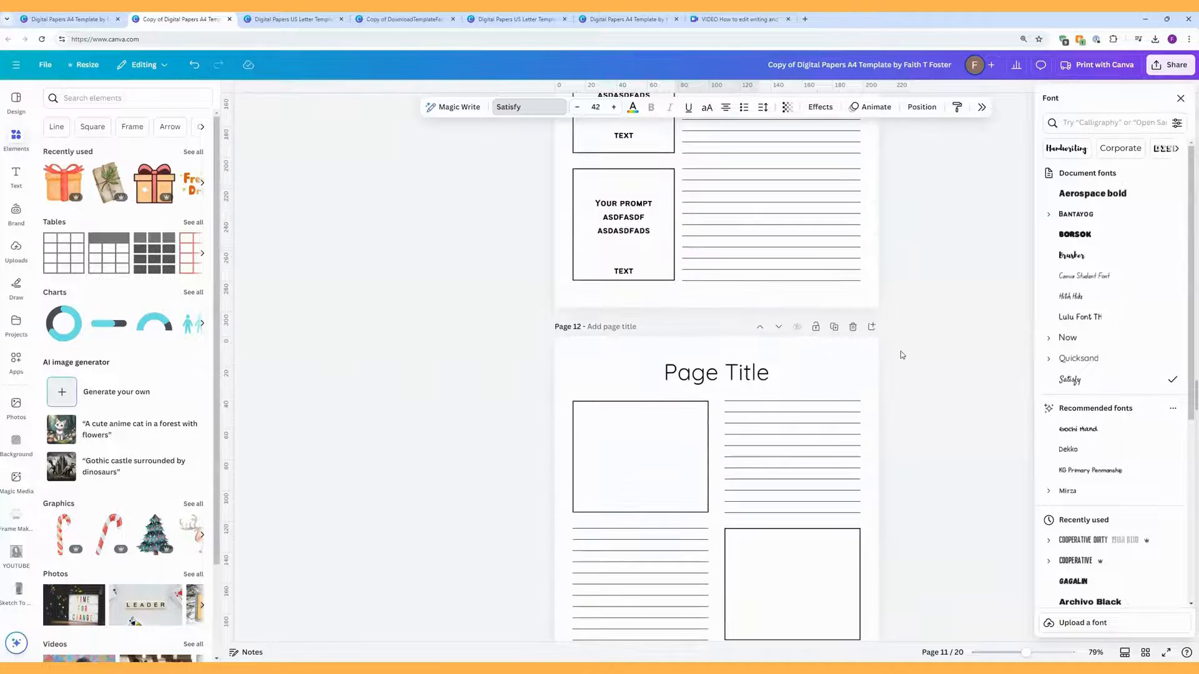
scroll(900, 354, "down", 2)
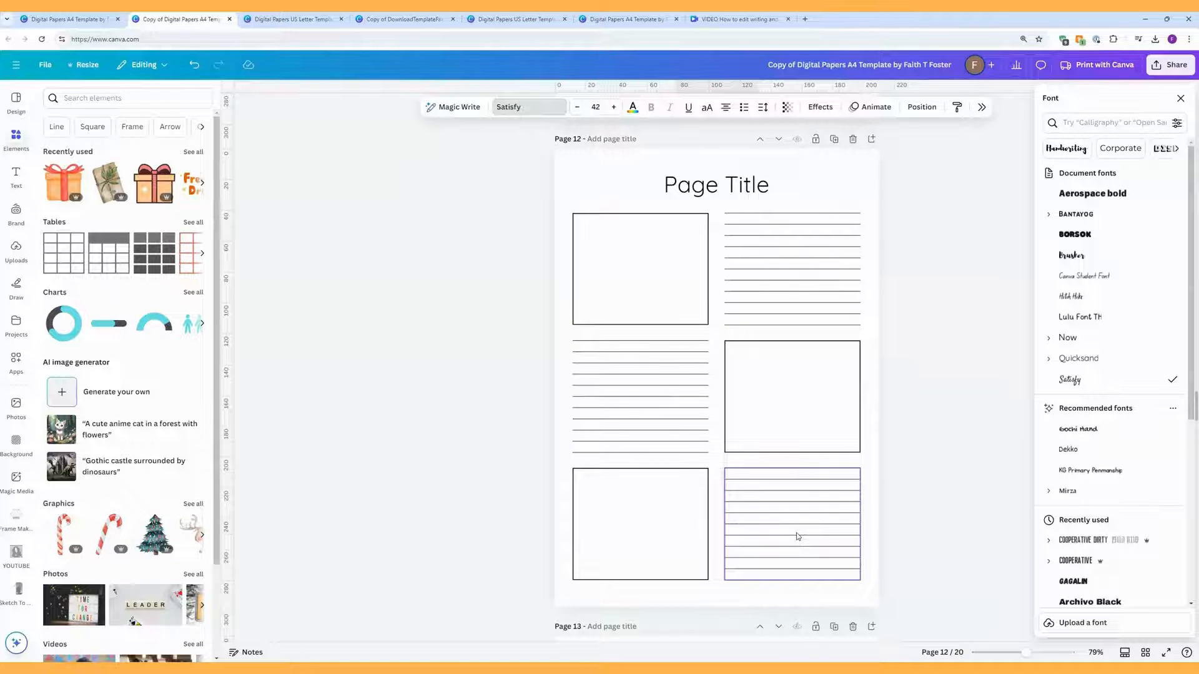
Step: Give page 12's top-left box a solid weight-10 border with corners rounded to 30
left_click(670, 287)
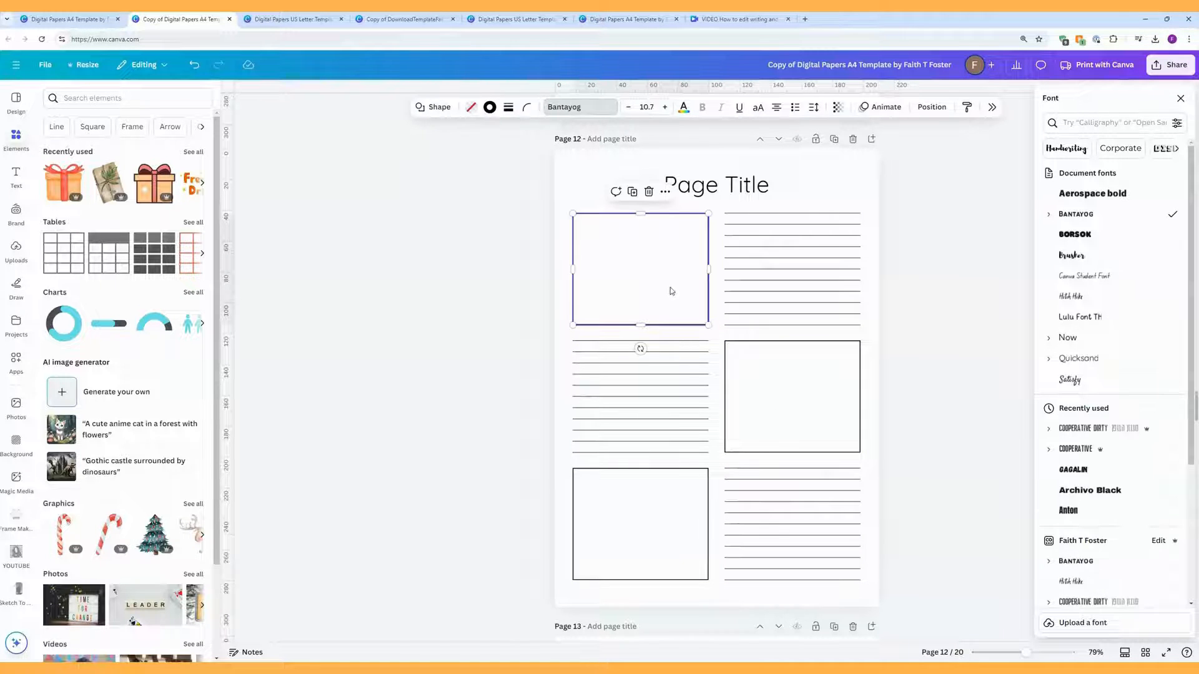
left_click(509, 109)
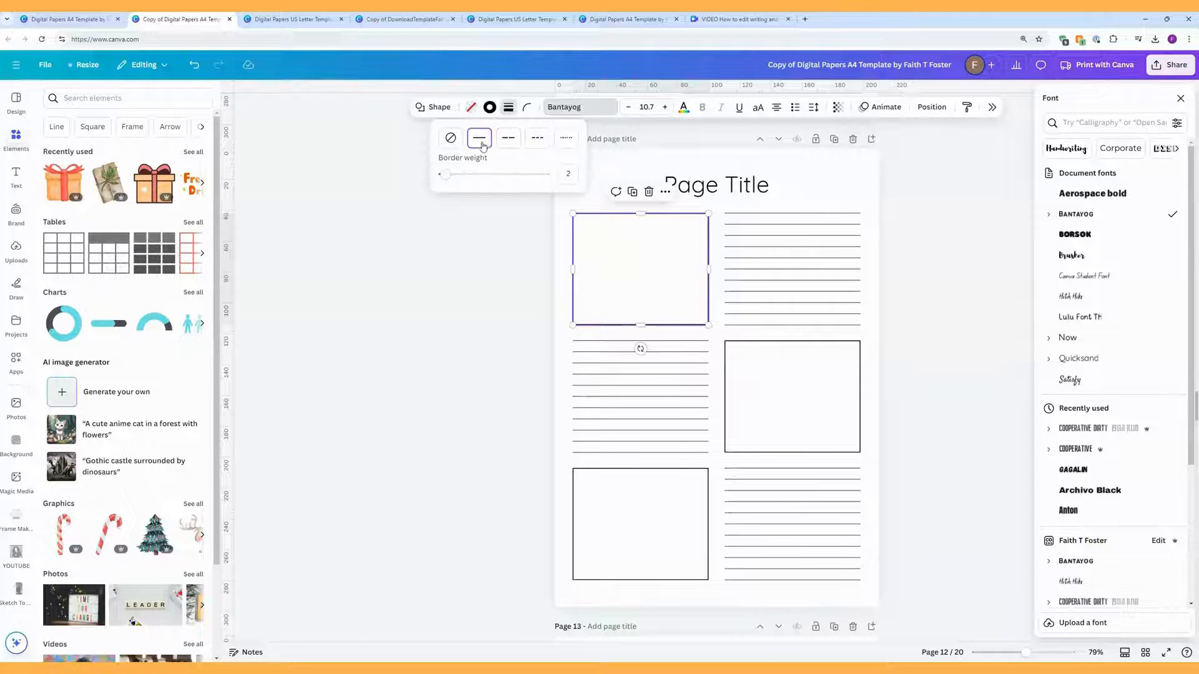
mouse_move(445, 175)
left_mouse_down()
mouse_move(465, 176)
mouse_move(444, 181)
mouse_move(454, 175)
left_mouse_up()
left_click(515, 142)
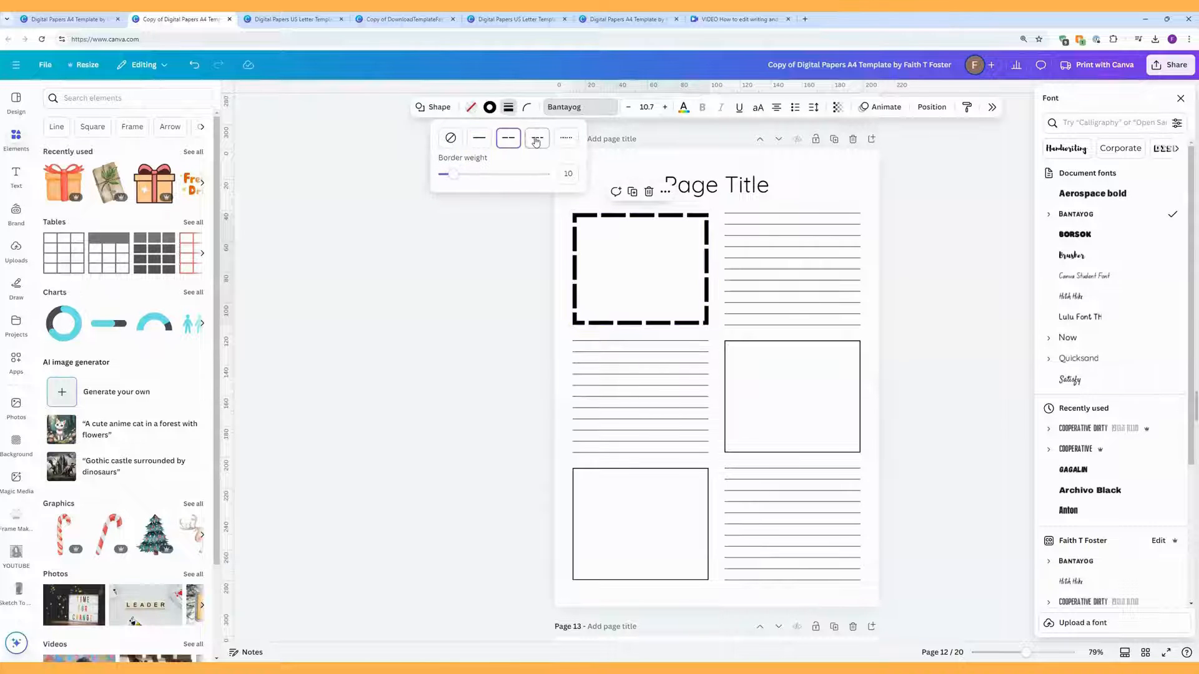
left_click(563, 139)
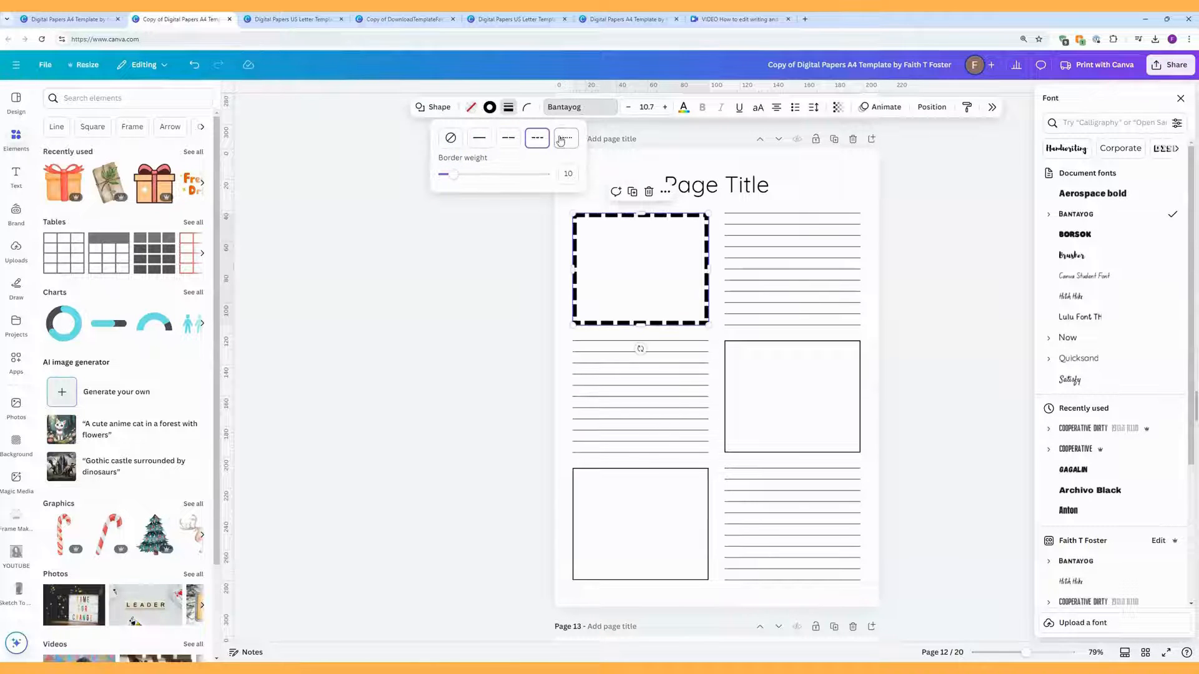
left_click(480, 140)
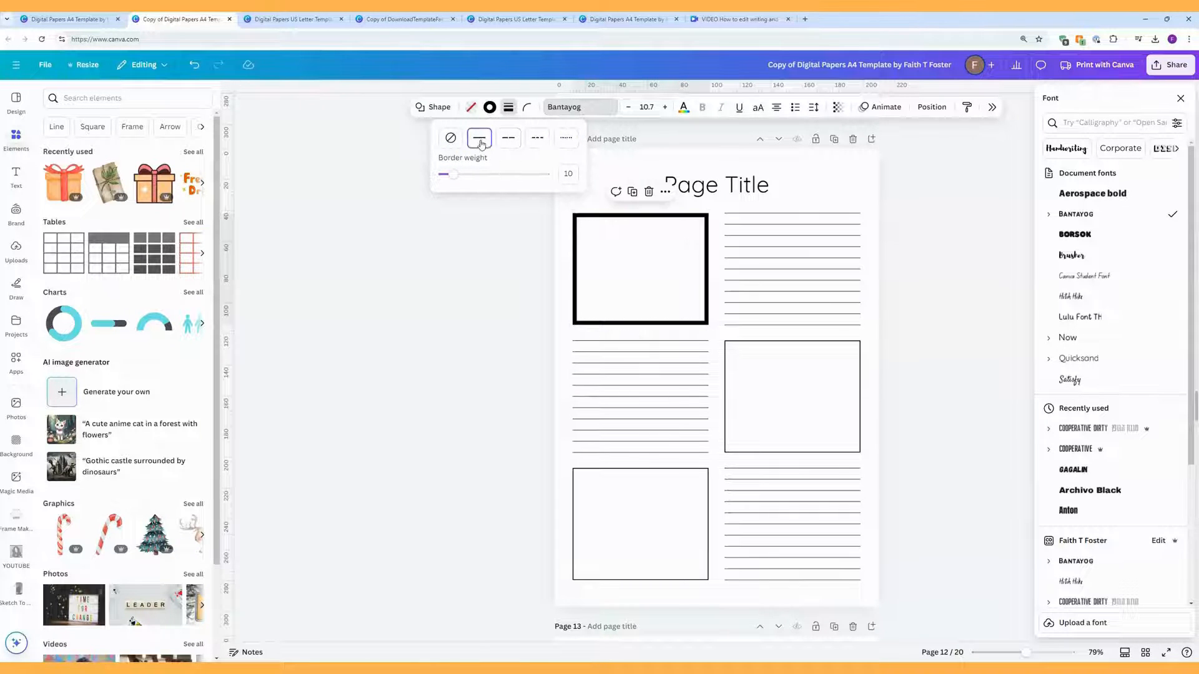
left_click(528, 112)
mouse_move(476, 149)
left_mouse_down()
mouse_move(554, 155)
mouse_move(474, 158)
mouse_move(493, 150)
left_mouse_up()
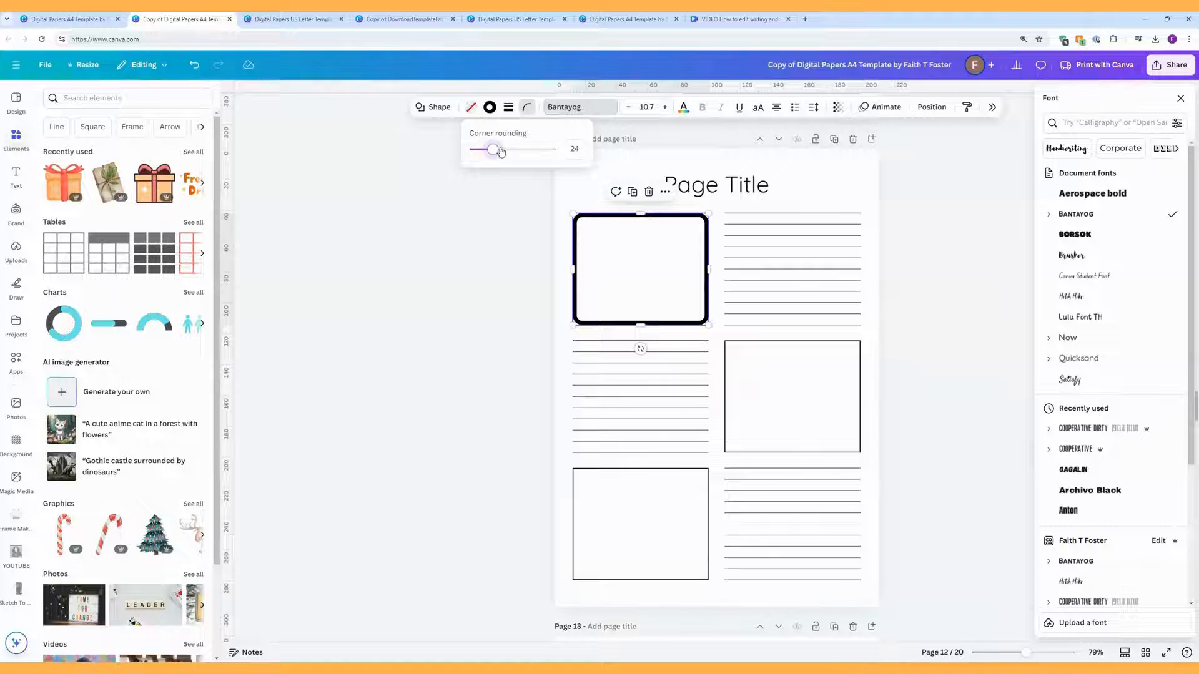
left_click_drag(497, 154, 498, 154)
Step: Fill the top-left, right-middle and bottom-left boxes with the yellow-pink linear gradient
left_click(472, 110)
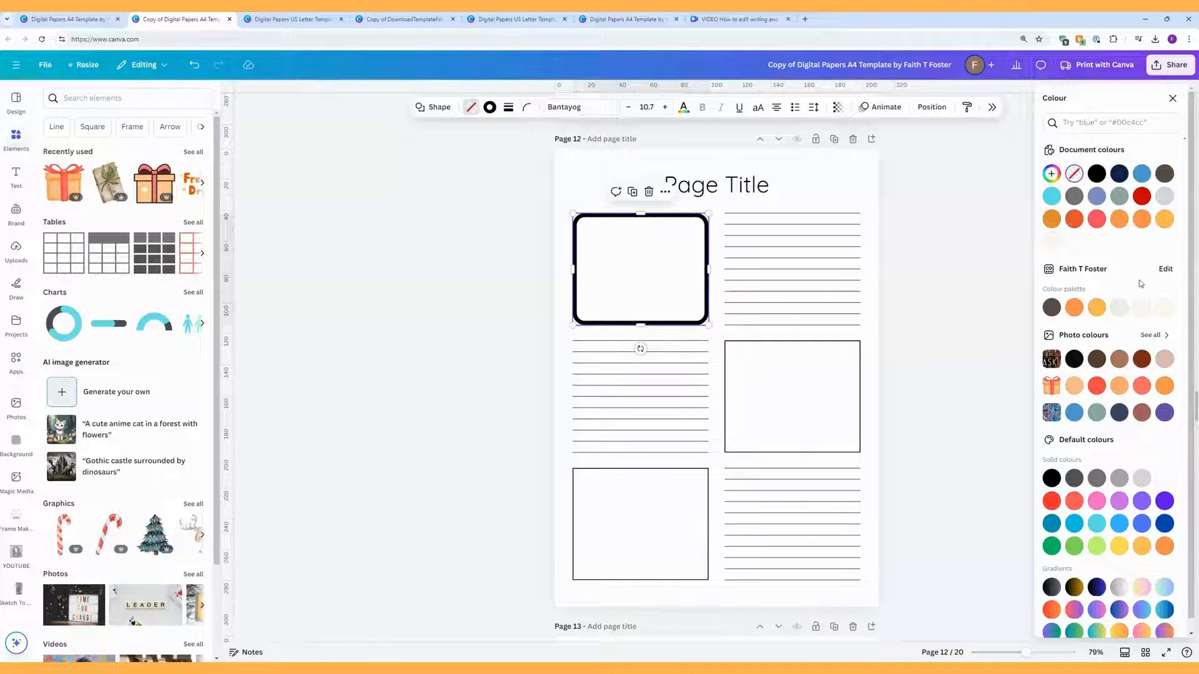
left_click(1143, 308)
scroll(1143, 574, "down", 1)
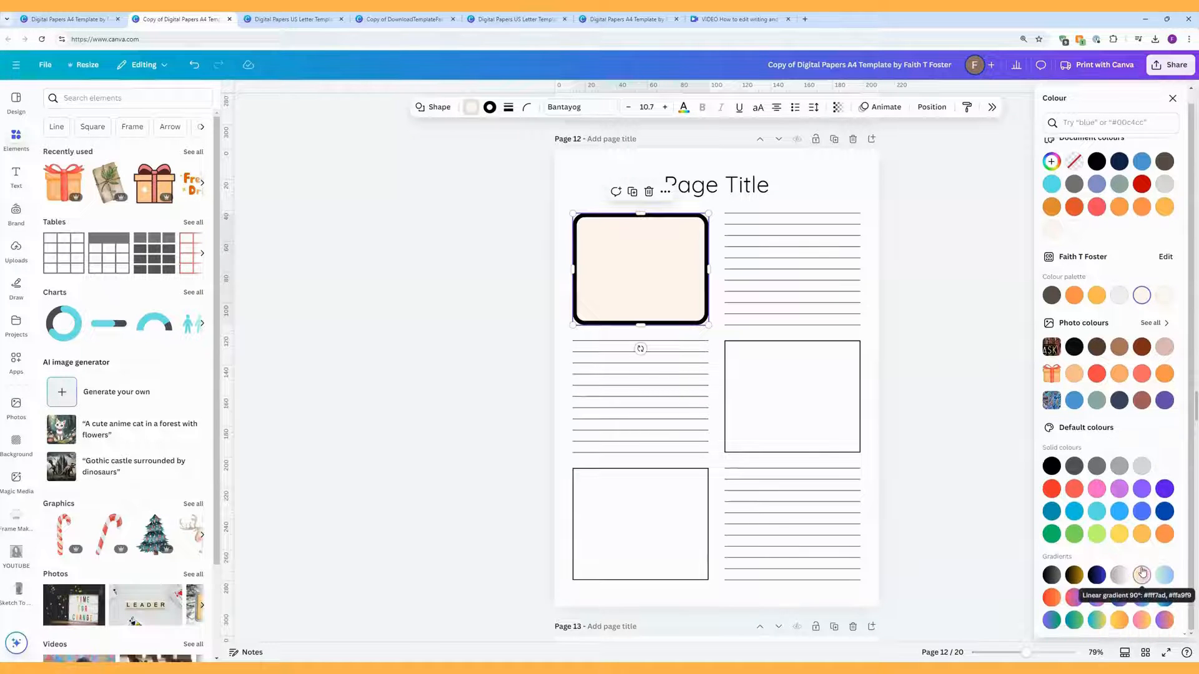
left_click(1142, 573)
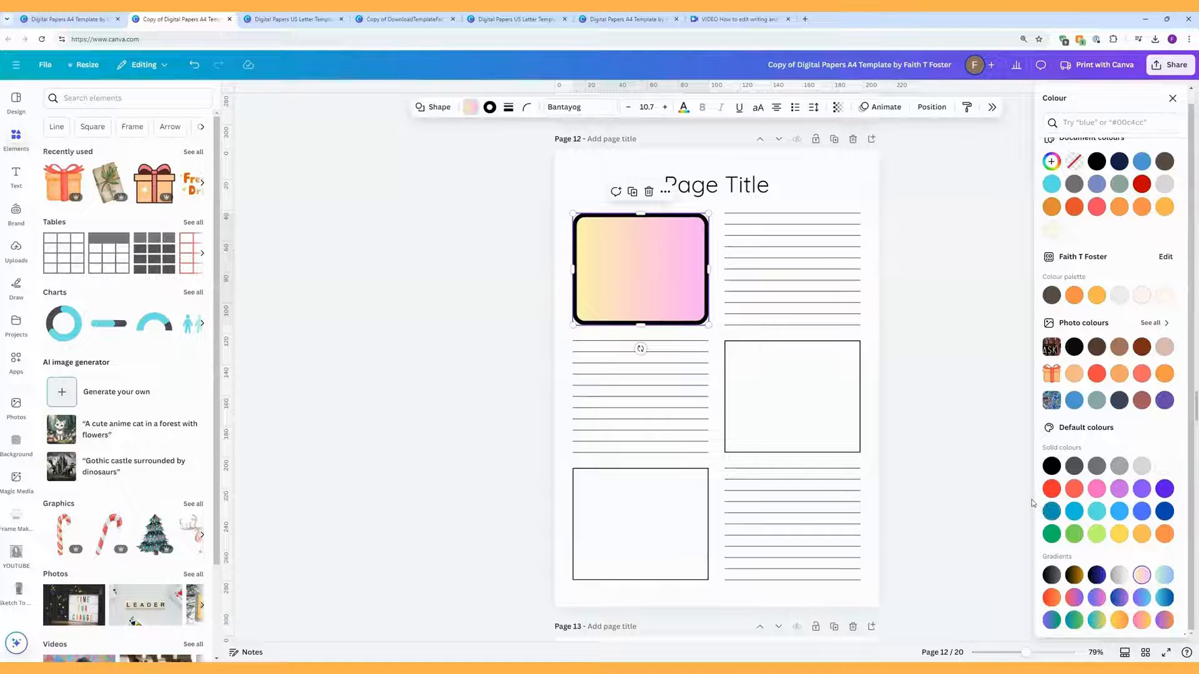
left_click(827, 392)
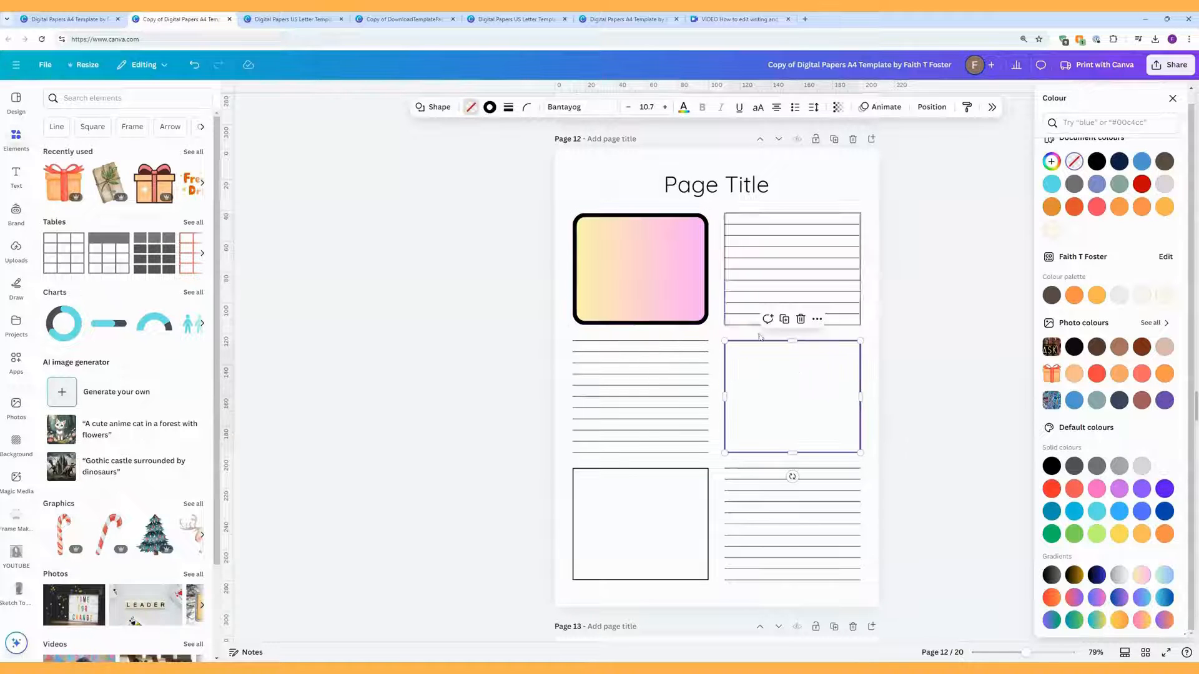
left_click(471, 106)
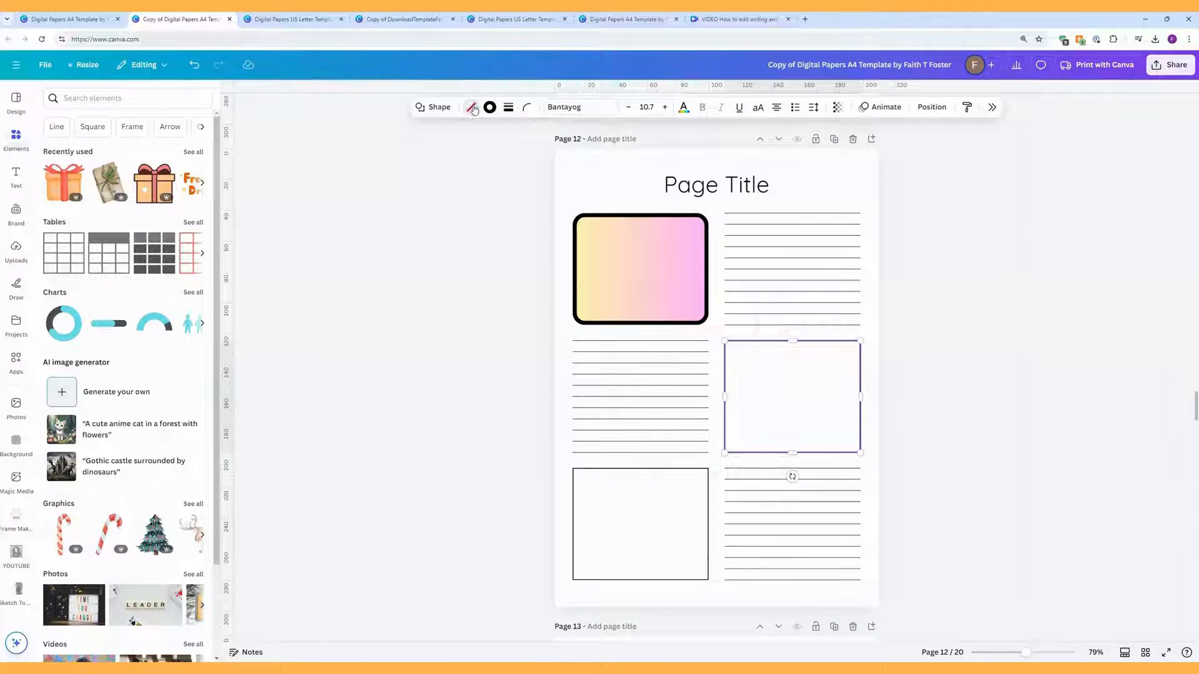
left_click(471, 106)
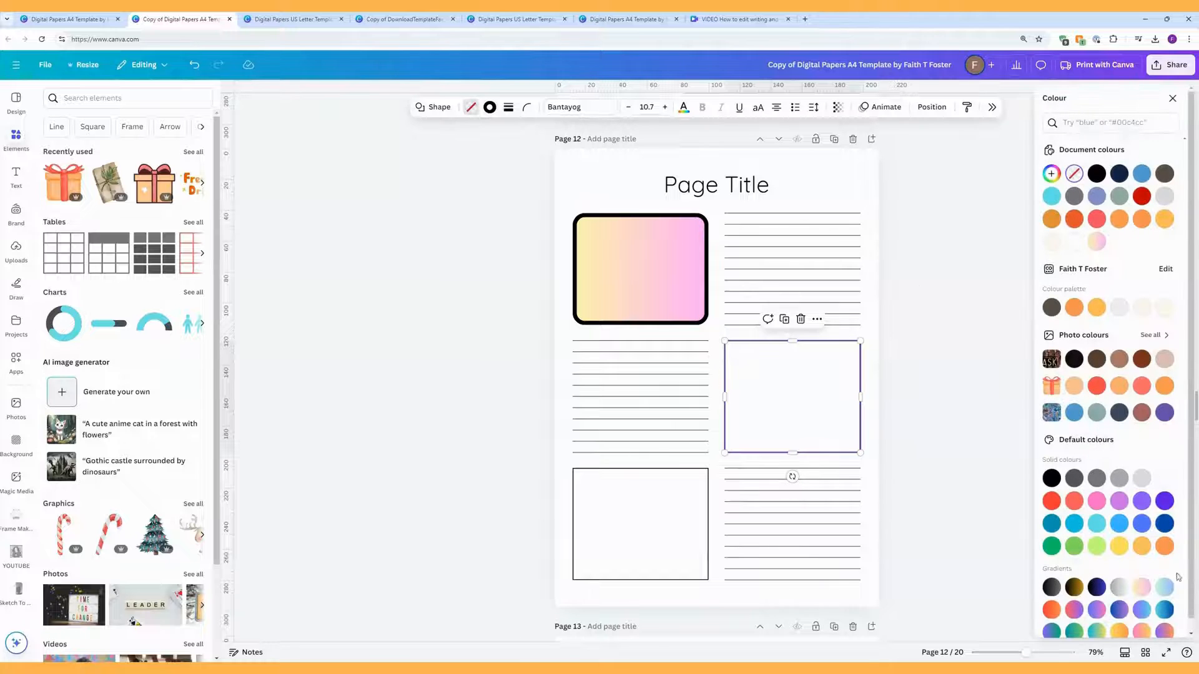
left_click(1143, 590)
left_click(651, 507)
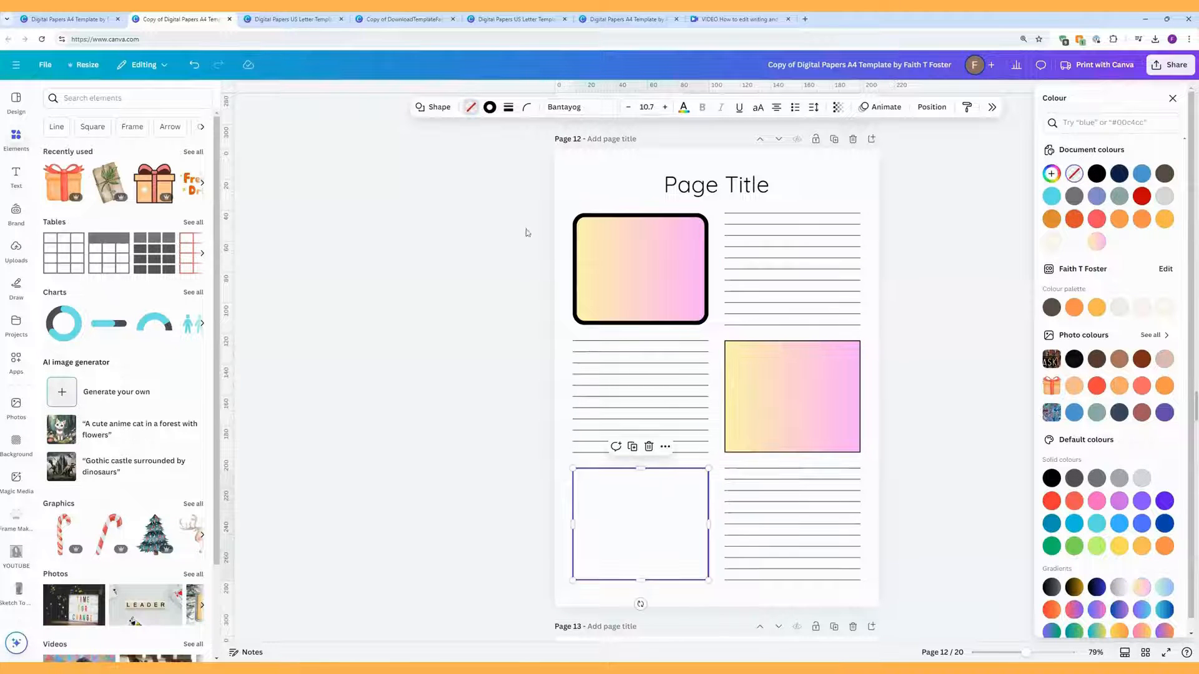
left_click(472, 109)
left_click(472, 109)
left_click(1141, 586)
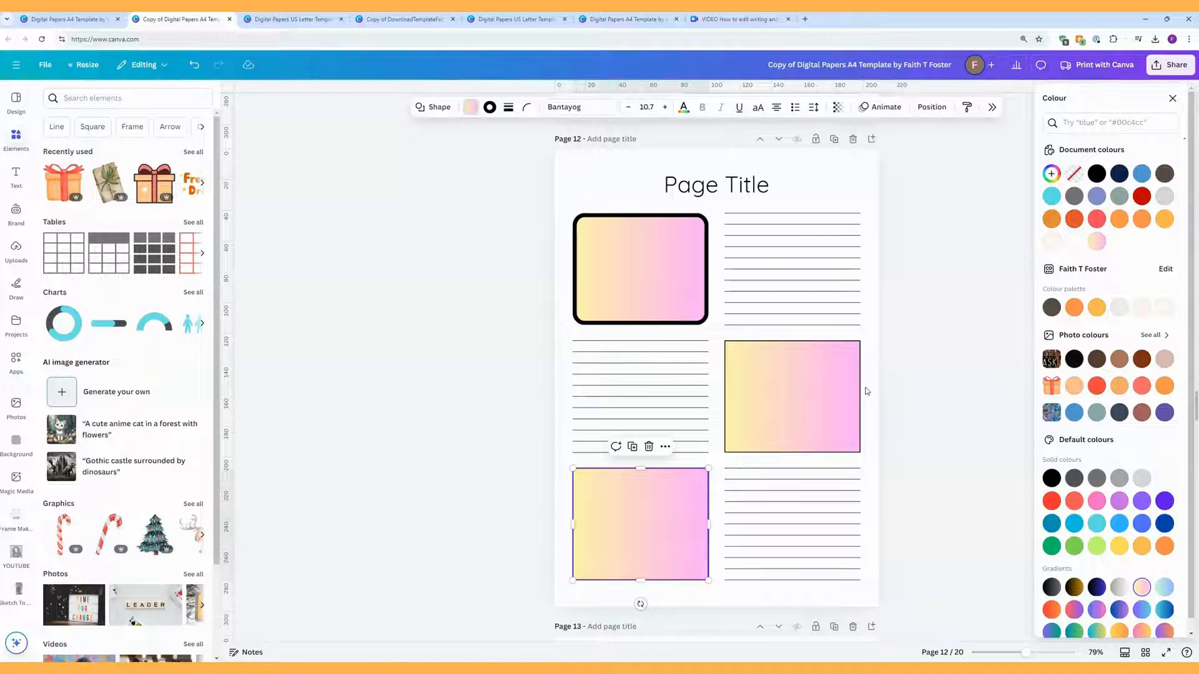
Step: Give the right-middle box a weight-10 black border and corners rounded to 31
left_click(602, 228)
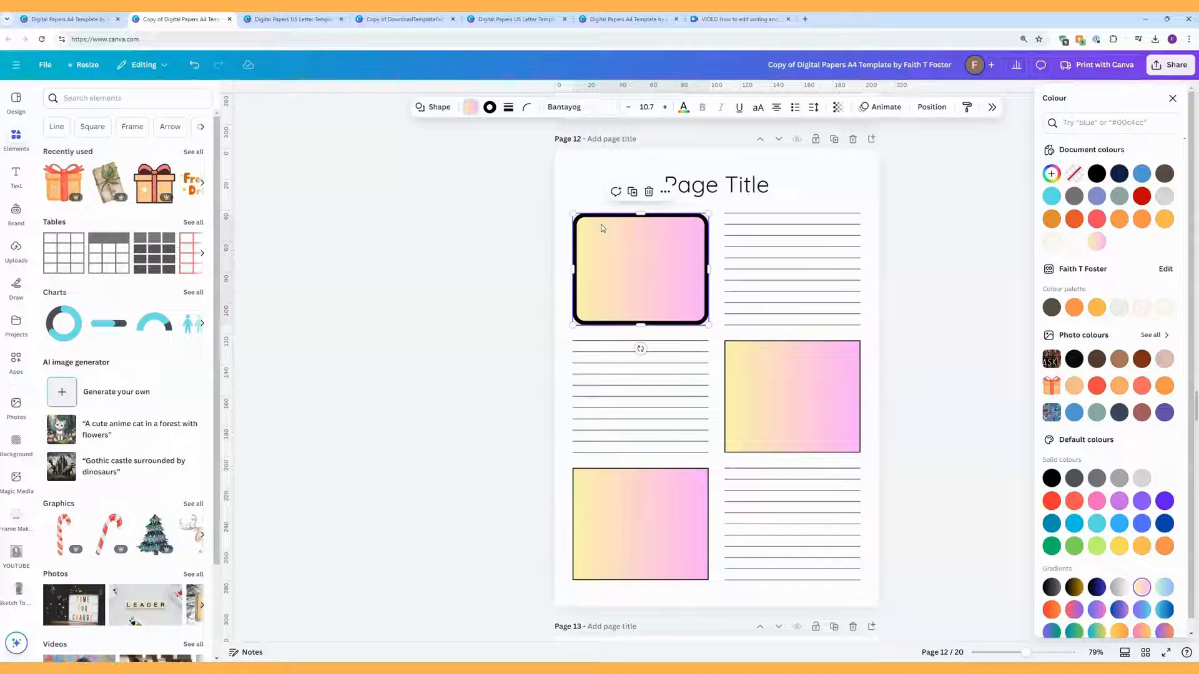
left_click(508, 108)
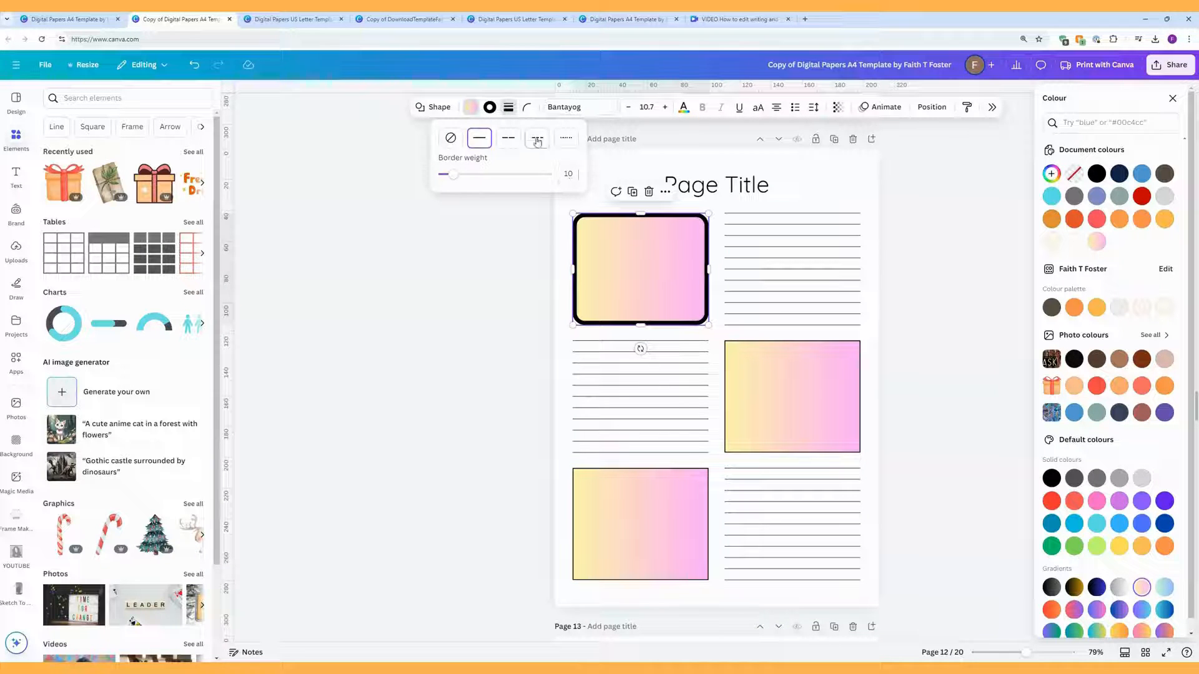
left_click(526, 108)
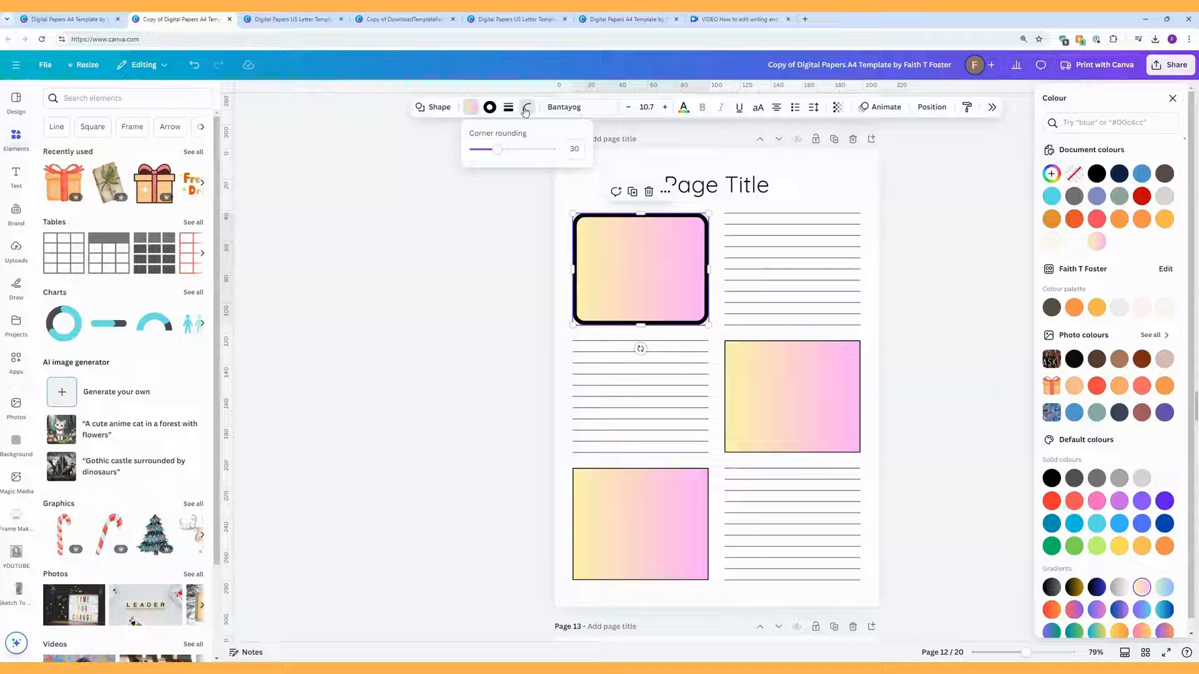
left_click(782, 357)
left_click(491, 106)
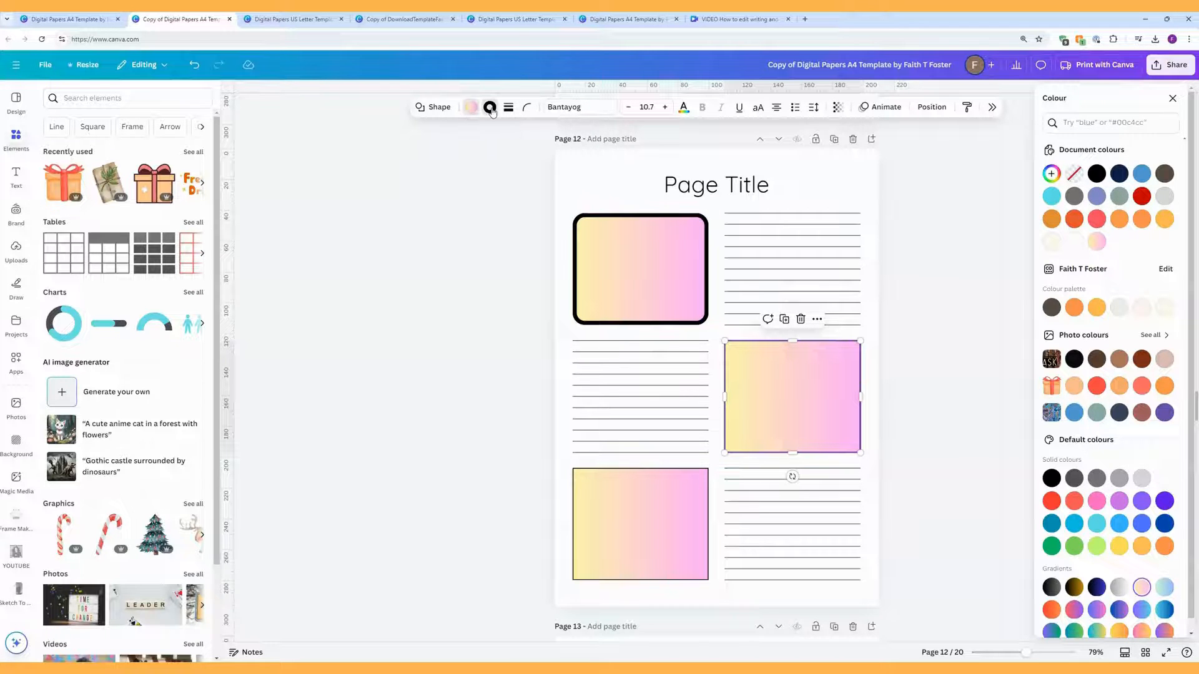
left_click(508, 107)
left_click_drag(445, 175, 497, 156)
left_click(527, 106)
left_click(672, 505)
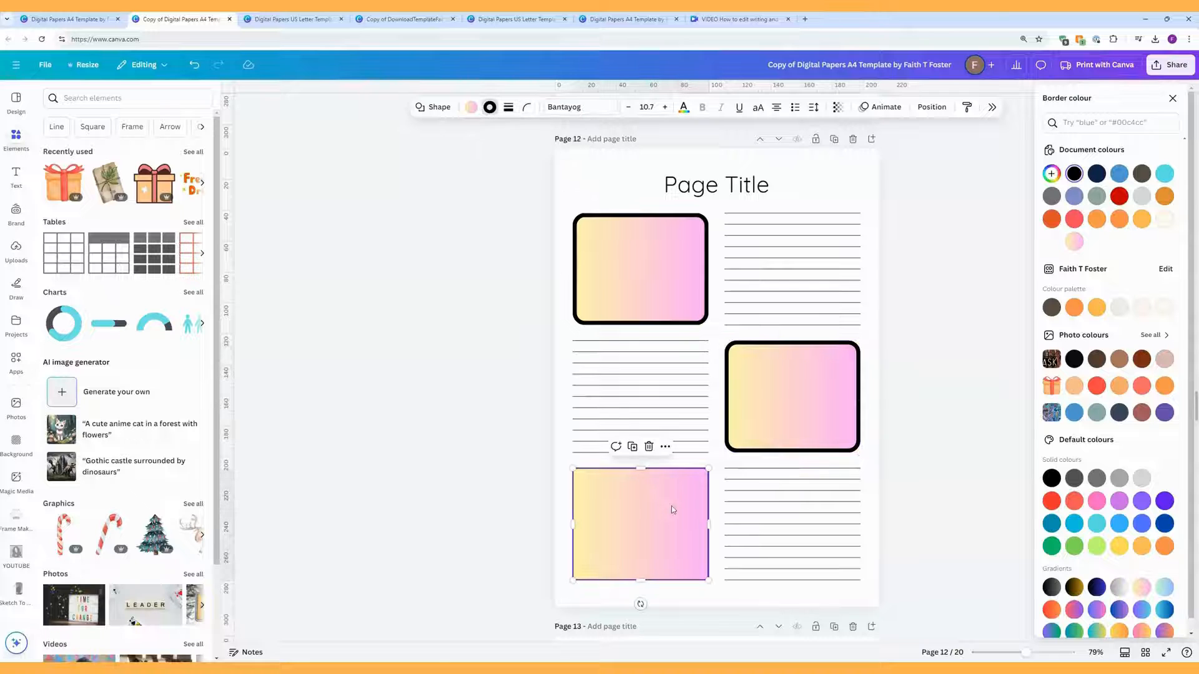
Step: Set the bottom-left box's border weight to 10 and corner rounding to 30
left_click(508, 112)
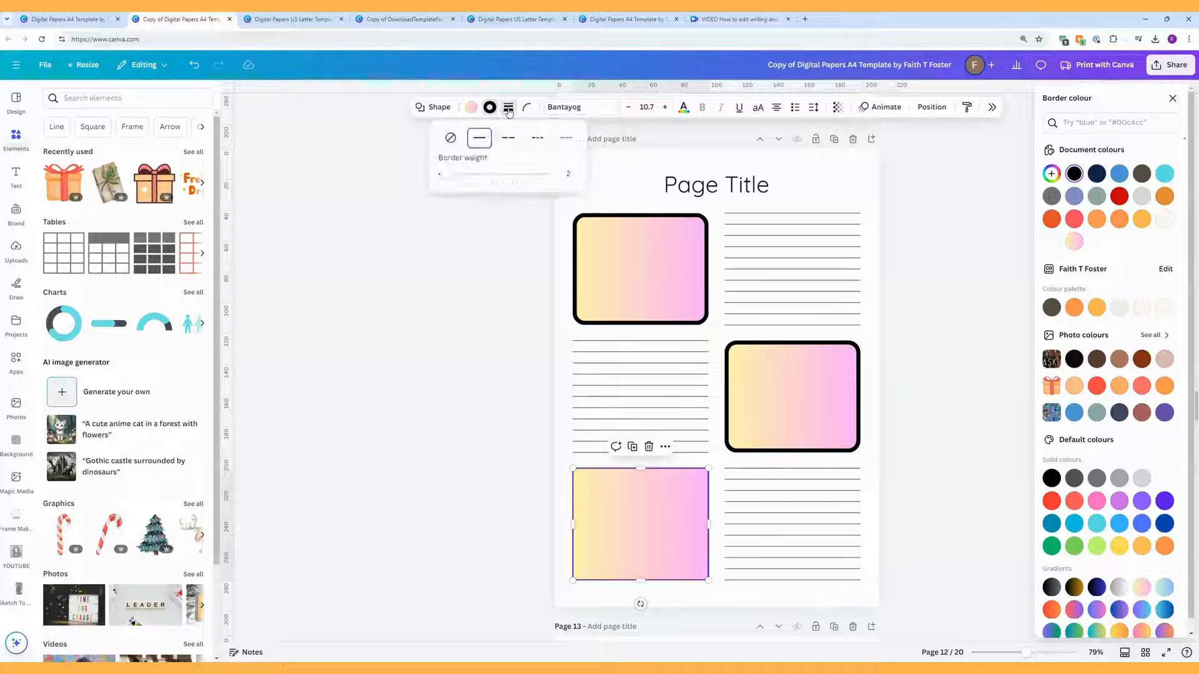
left_click(574, 175)
key("Return")
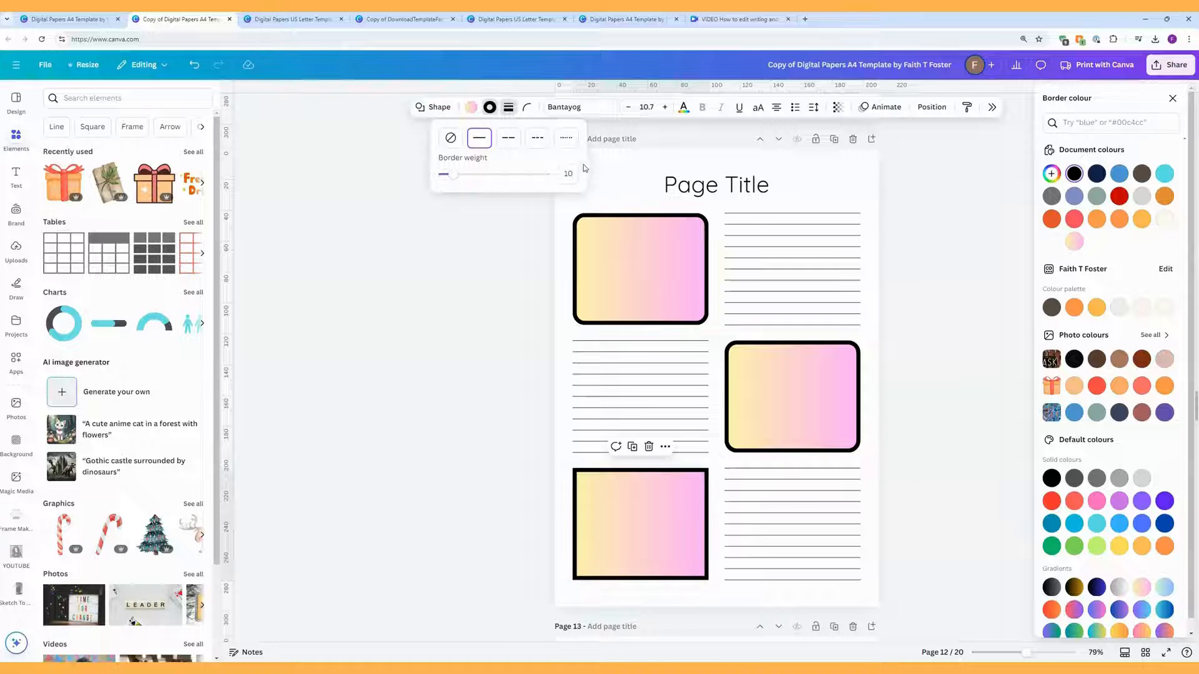
left_click(527, 107)
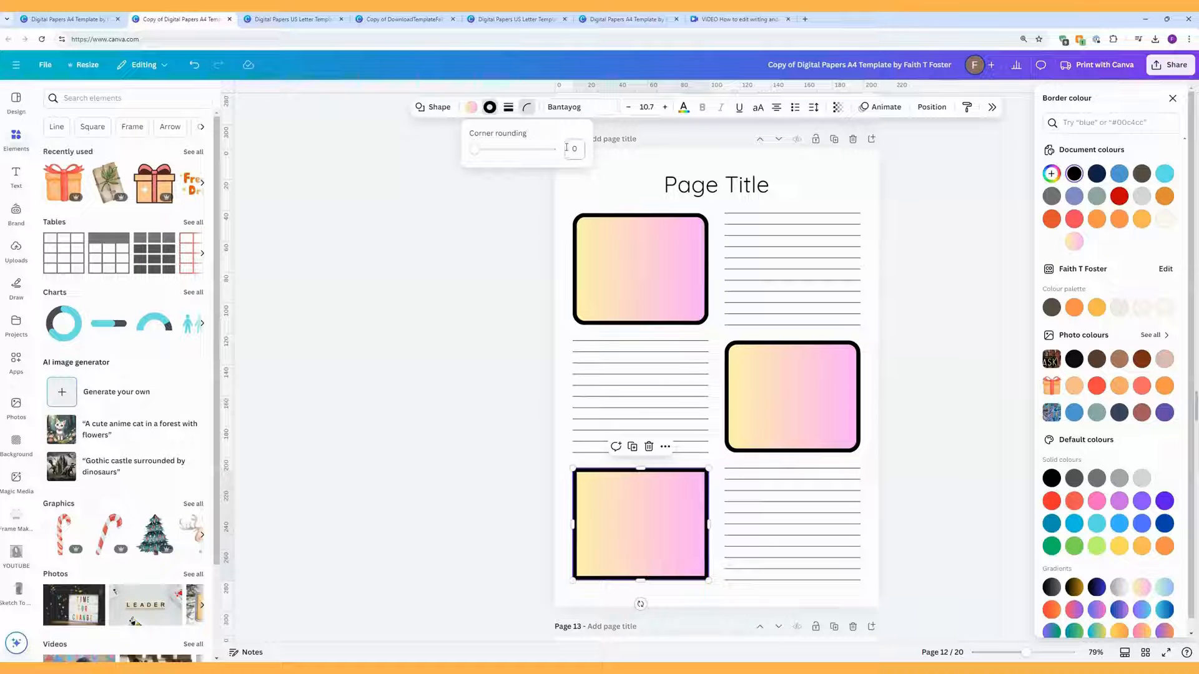
key("Return")
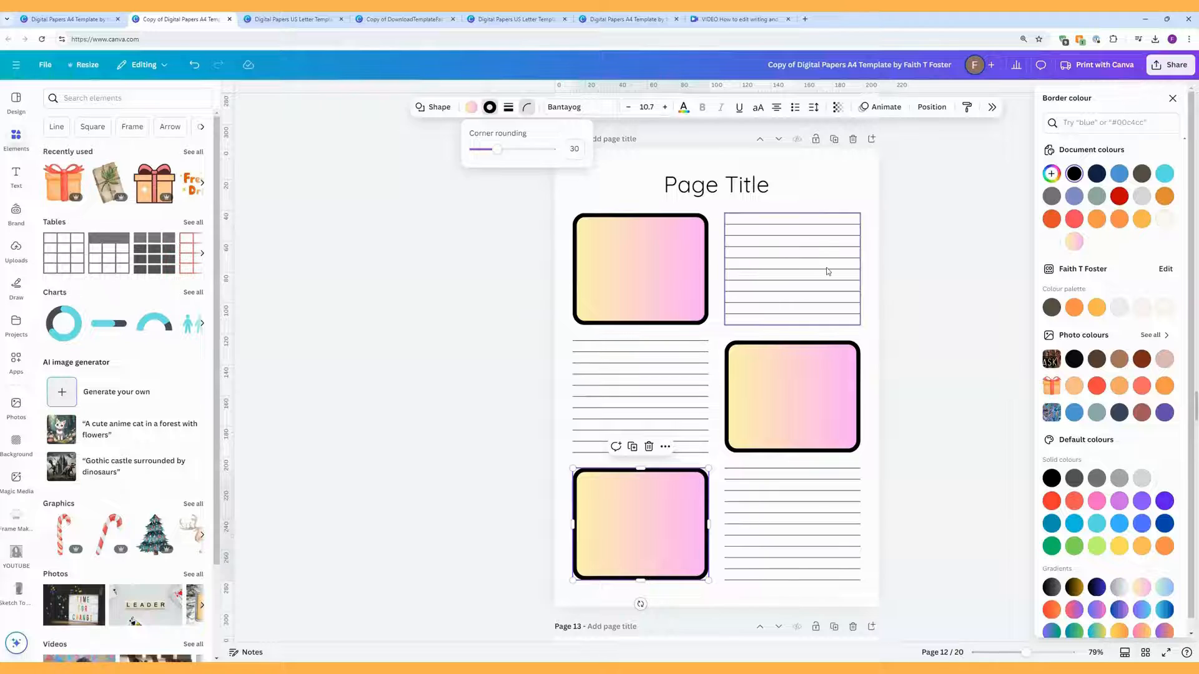
left_click(785, 256)
Step: Thicken all the upper-right ruled lines on page 12 to weight 5
left_click(637, 106)
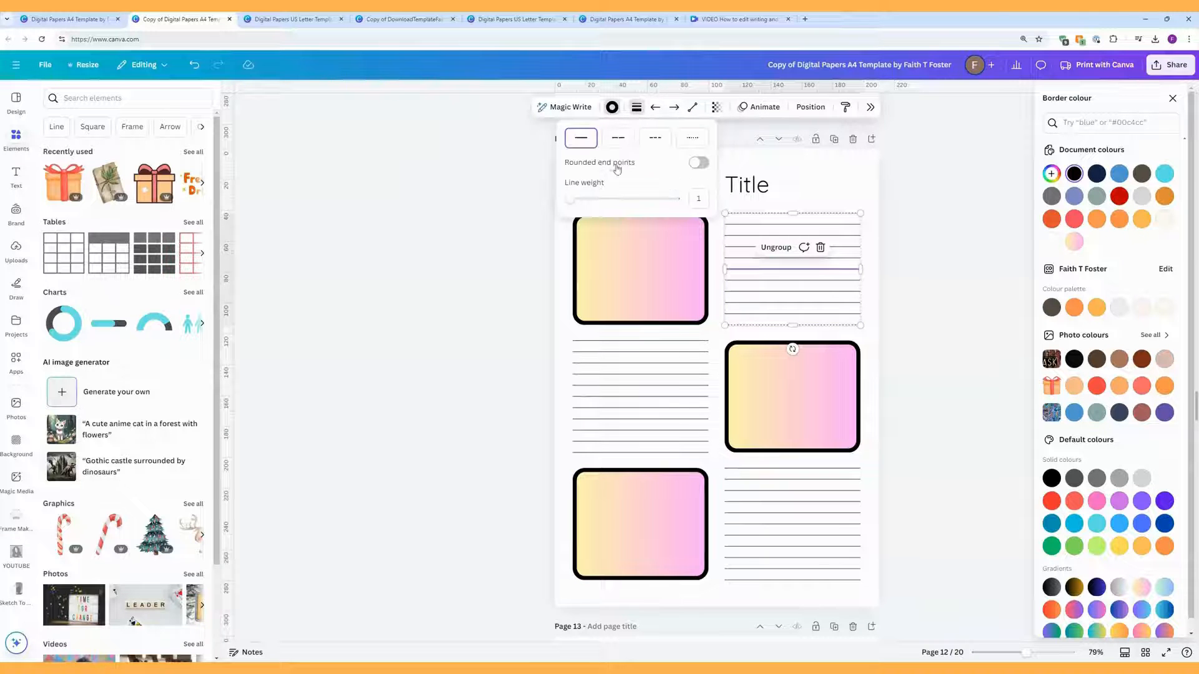
left_click_drag(575, 206, 565, 202)
left_click(921, 291)
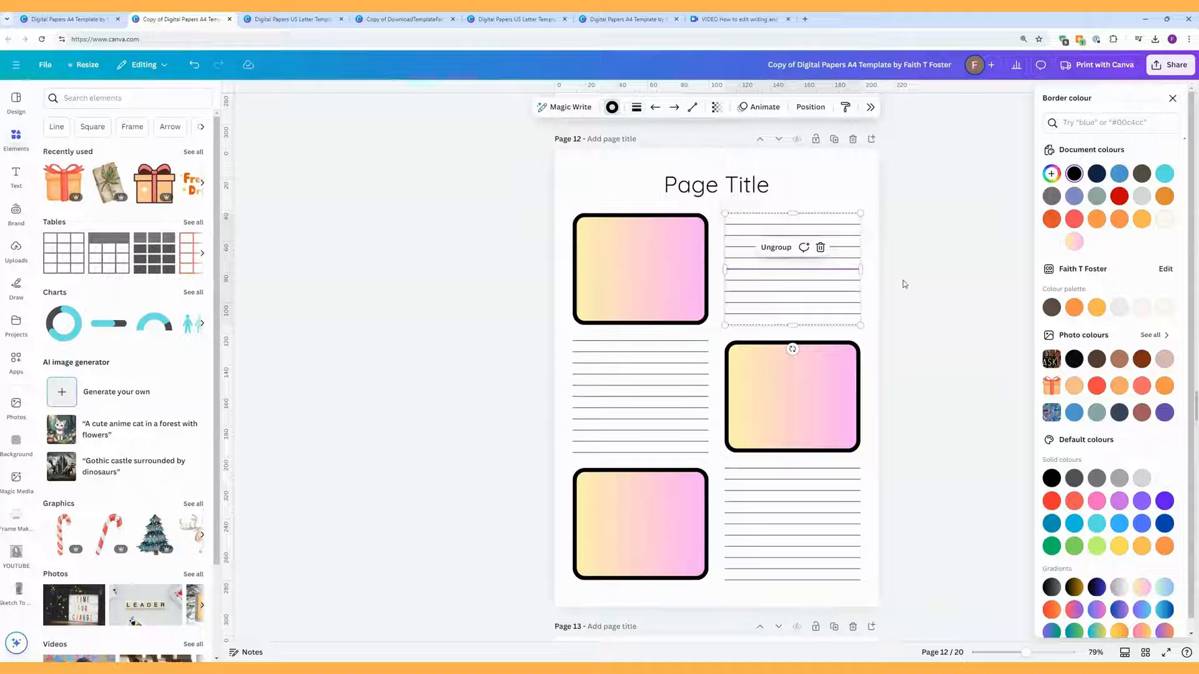
left_click(897, 283)
left_click(896, 275)
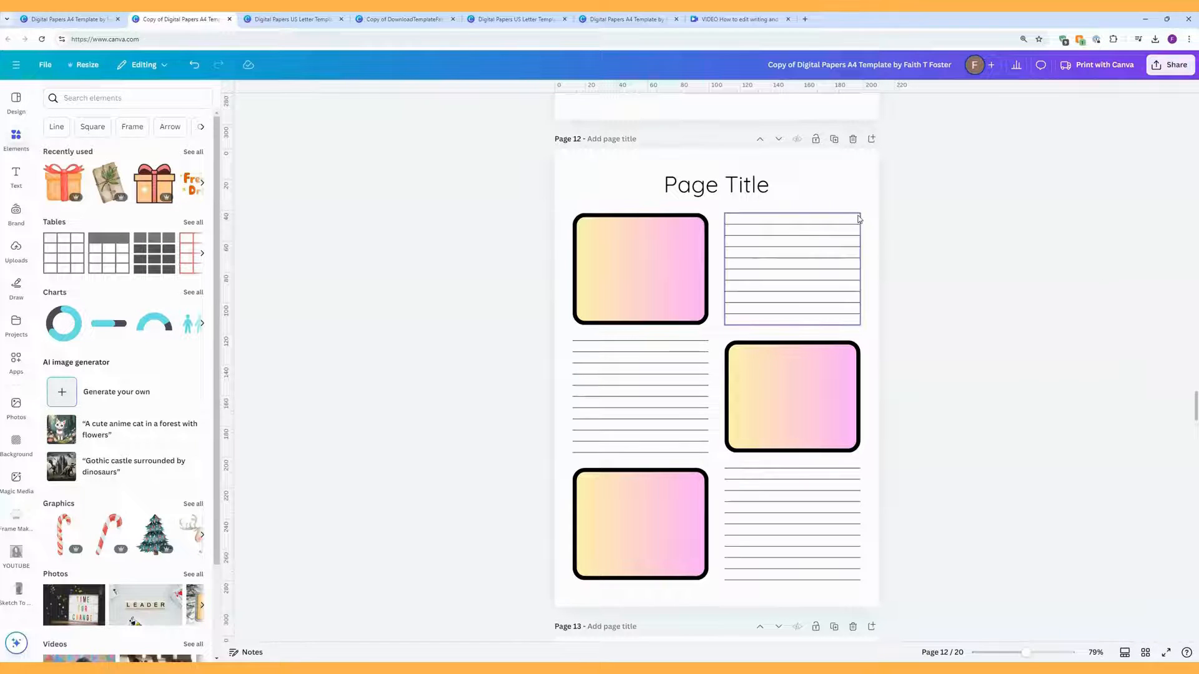
left_click(858, 215)
left_click(868, 211)
left_click(853, 226)
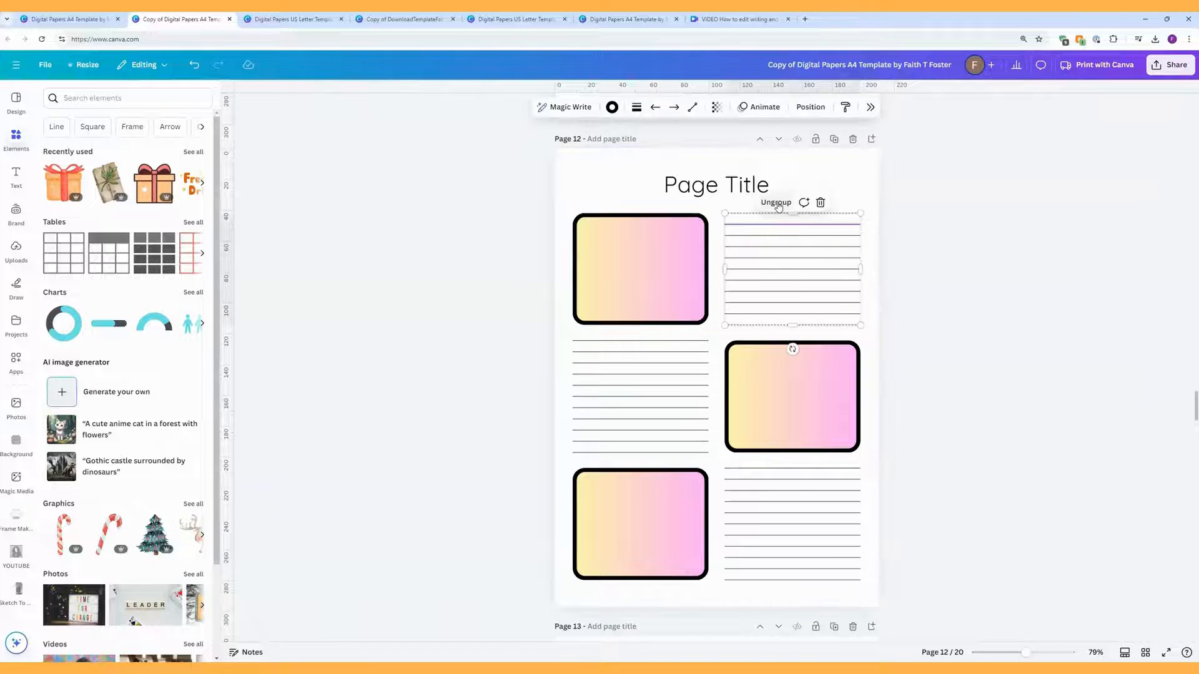
left_click(858, 201)
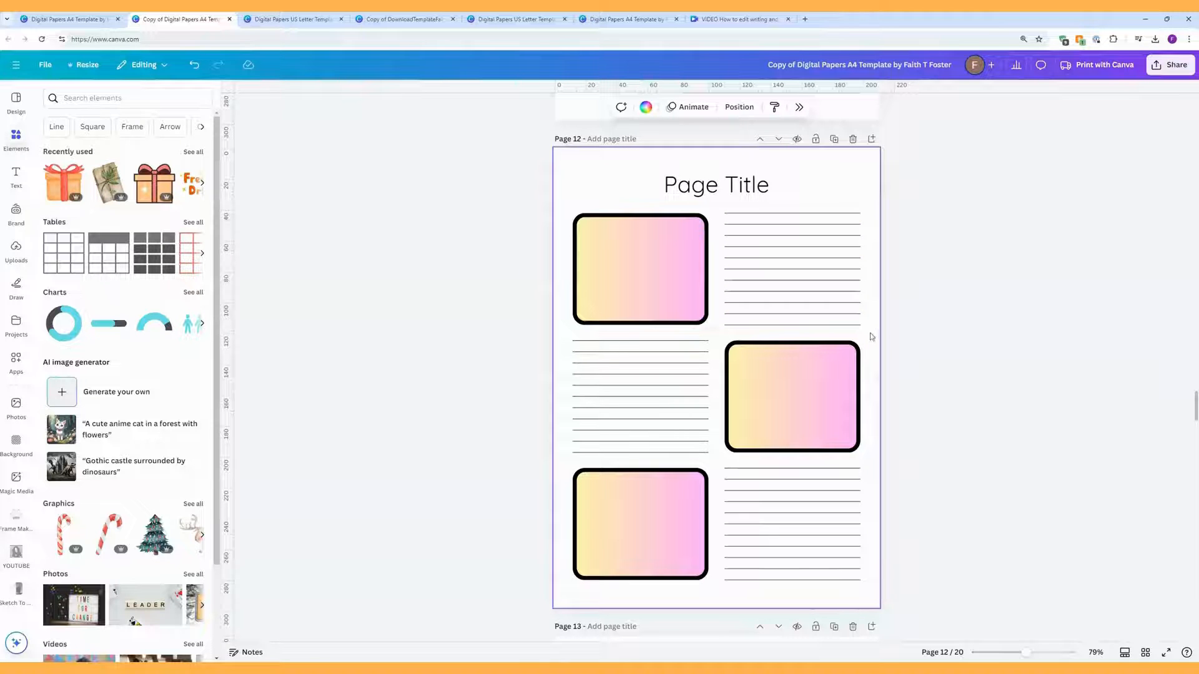
left_click_drag(872, 337, 776, 197)
left_click(637, 108)
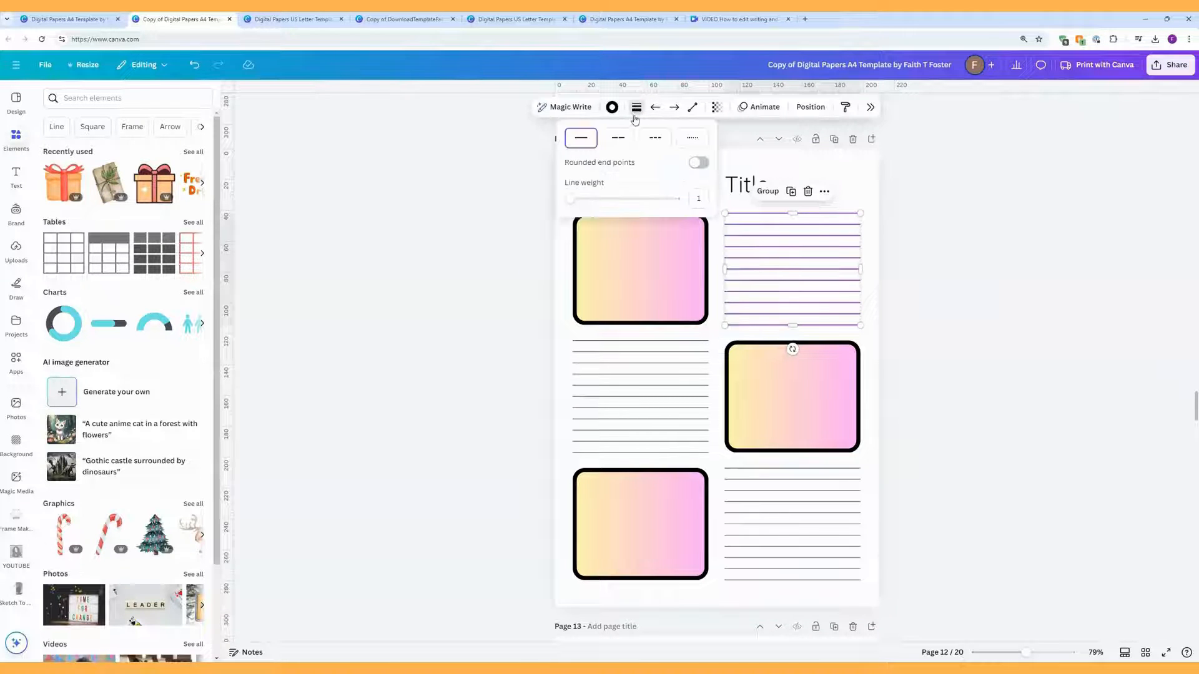
left_click_drag(569, 200, 570, 200)
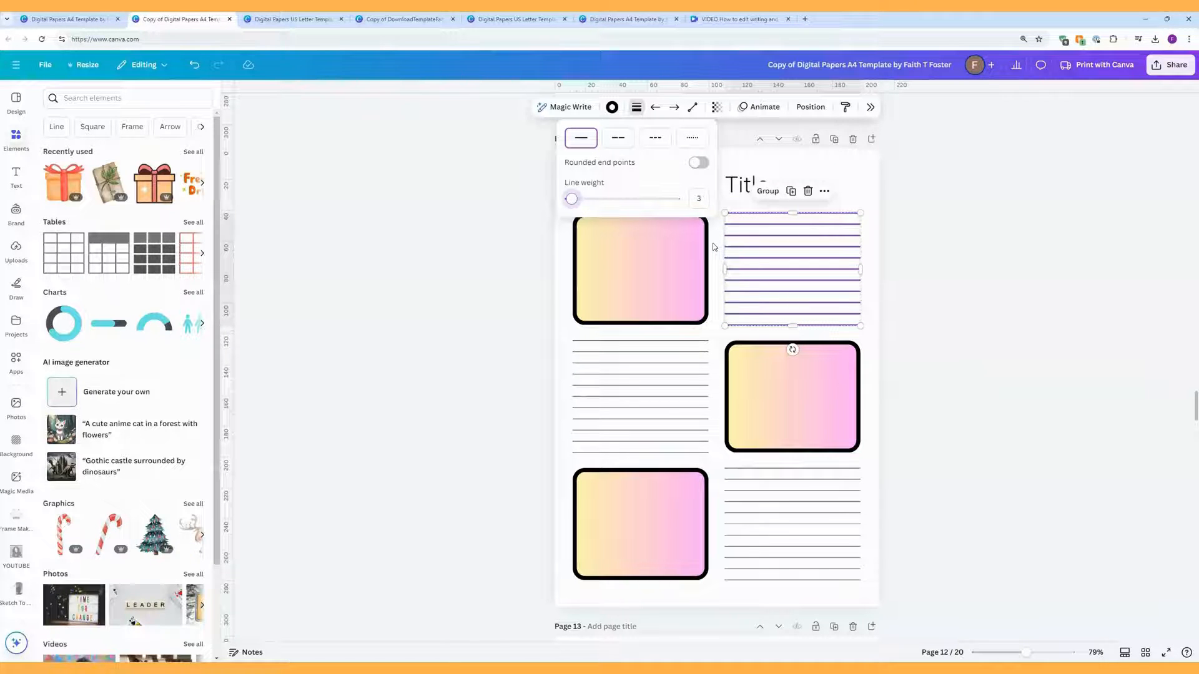
Step: Copy the thick line style onto the left-middle and bottom-right line columns
right_click(765, 273)
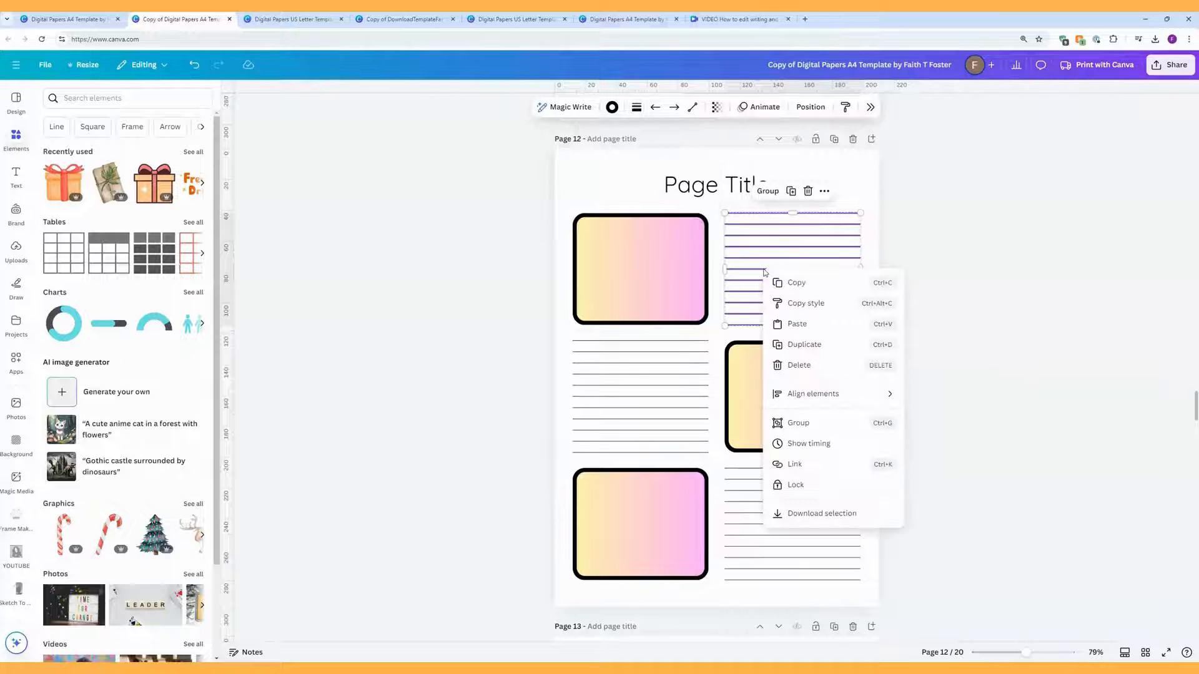
left_click(806, 303)
left_click(671, 363)
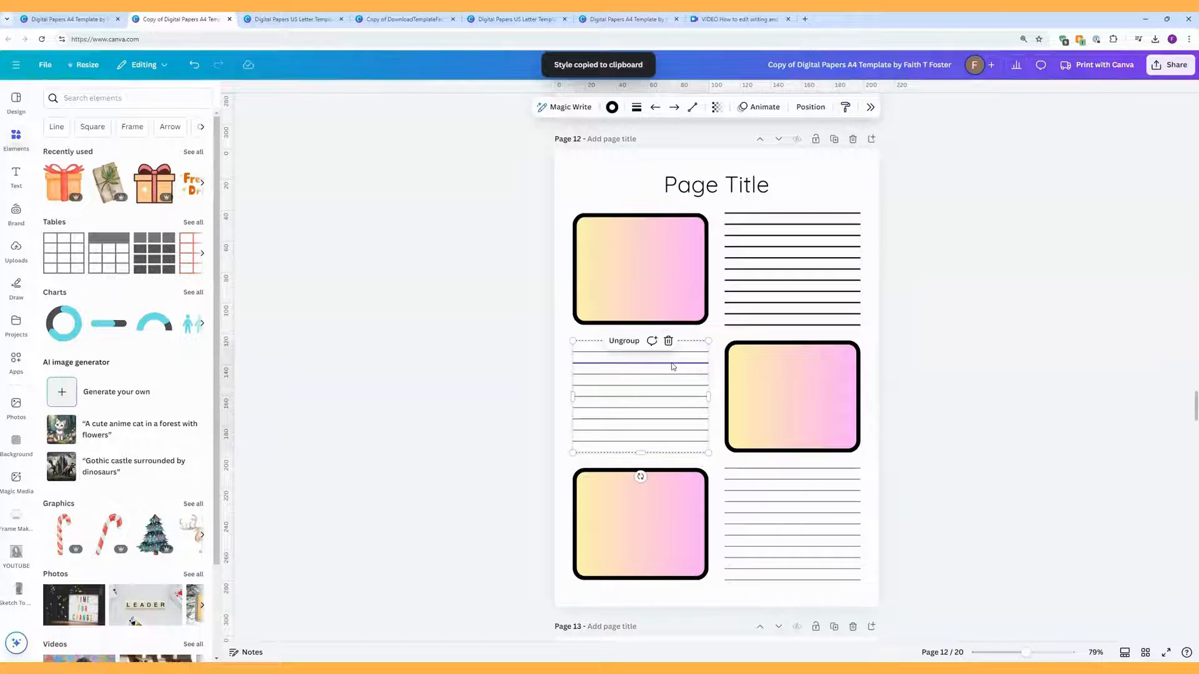
left_click(625, 341)
left_click(745, 477)
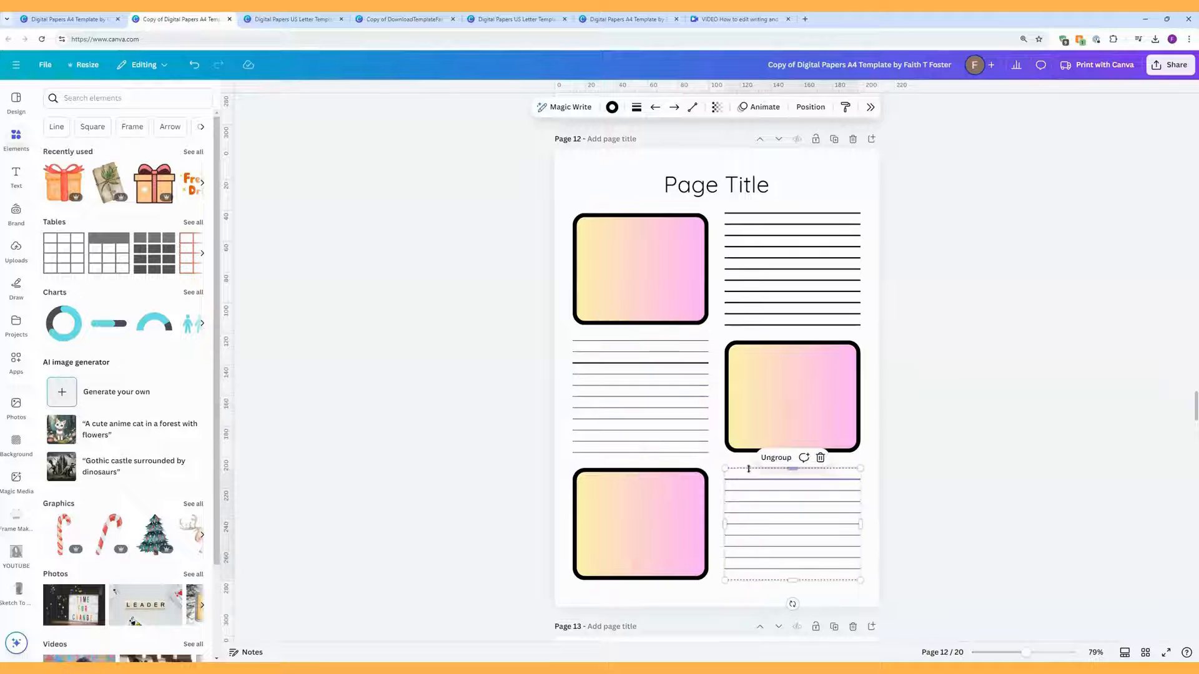
left_click(774, 461)
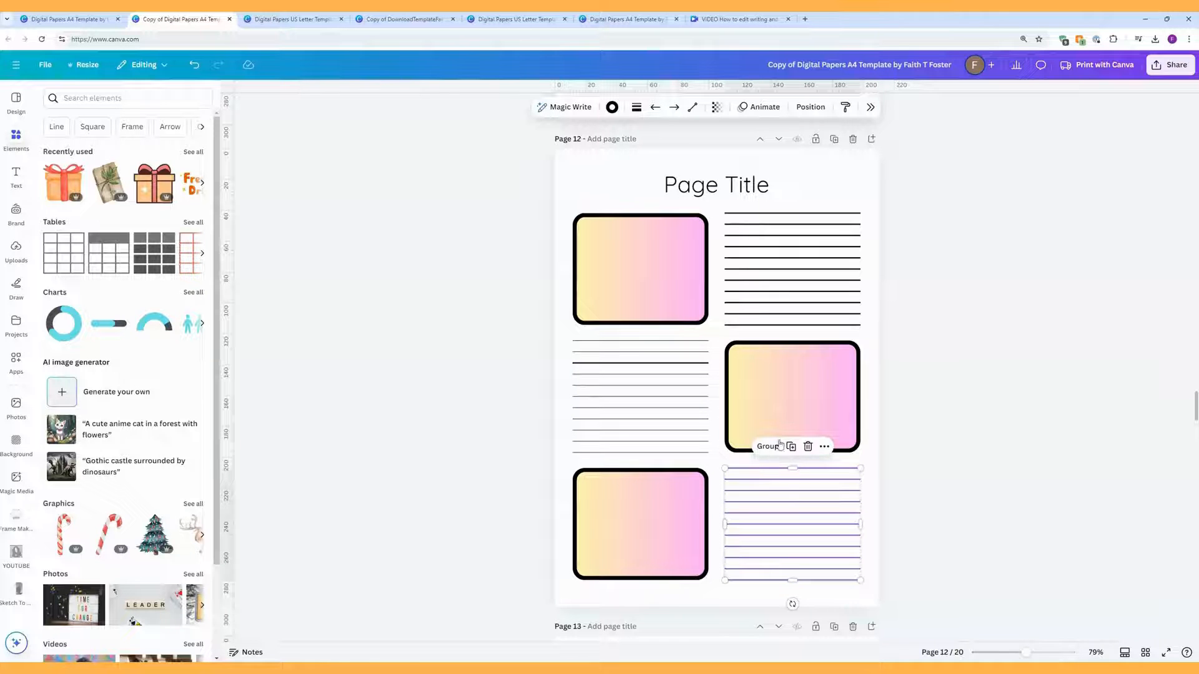
left_click(854, 304)
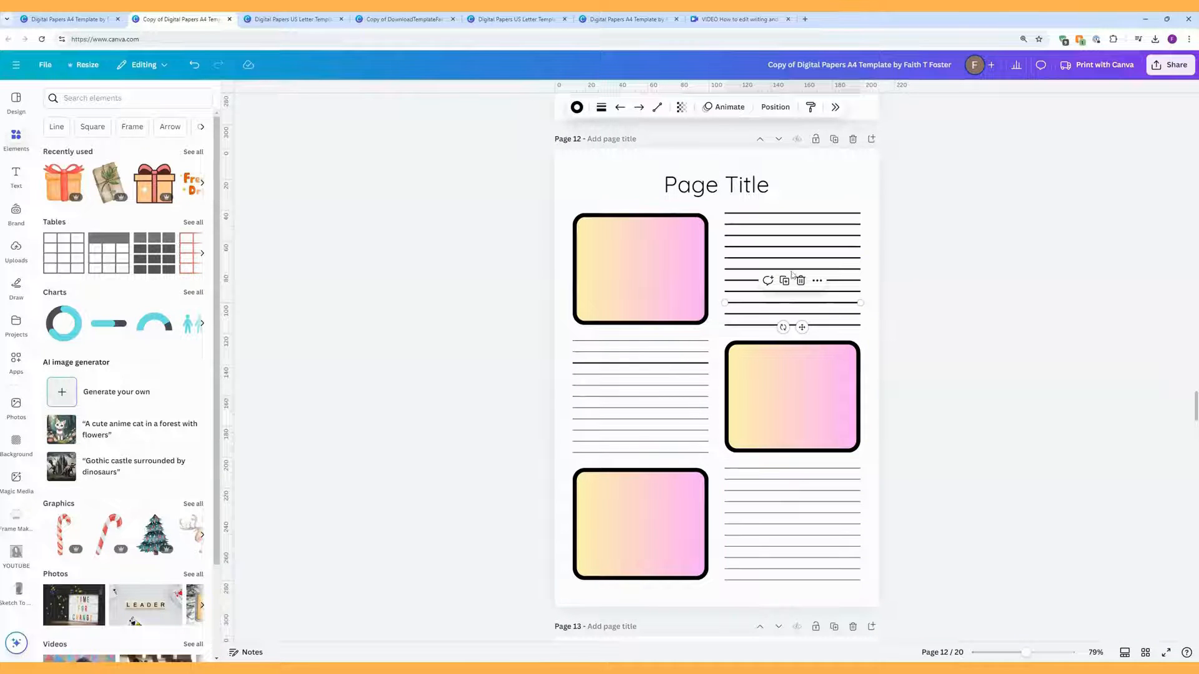
right_click(846, 304)
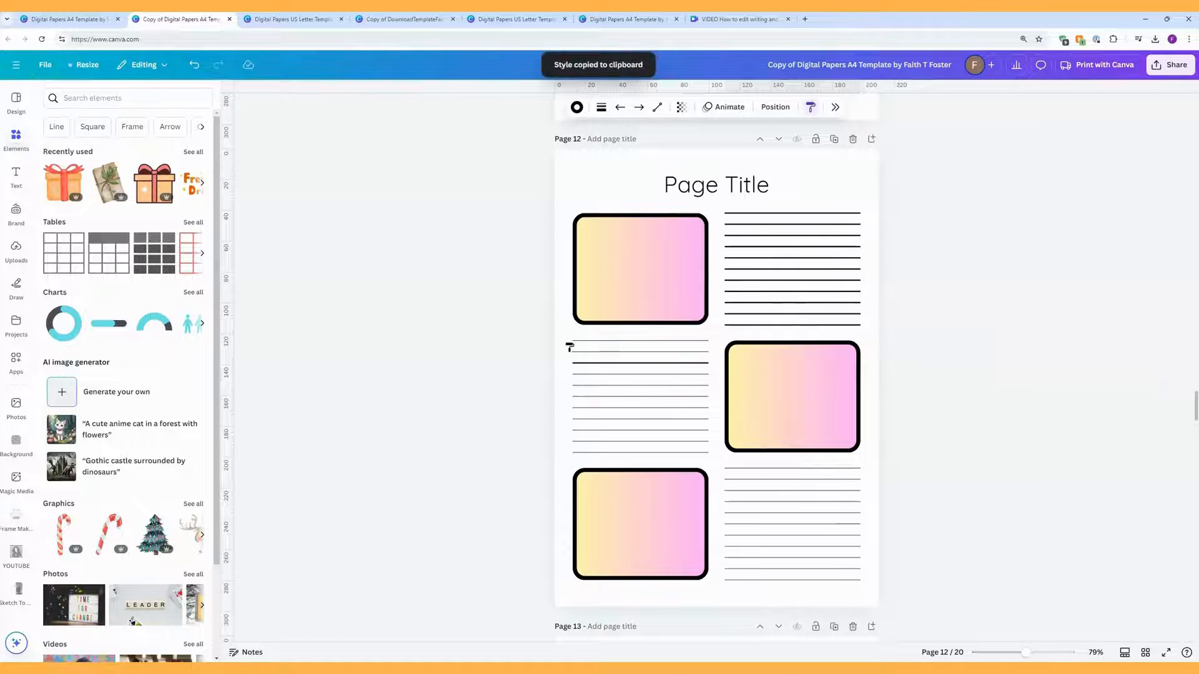
left_click_drag(570, 340, 613, 463)
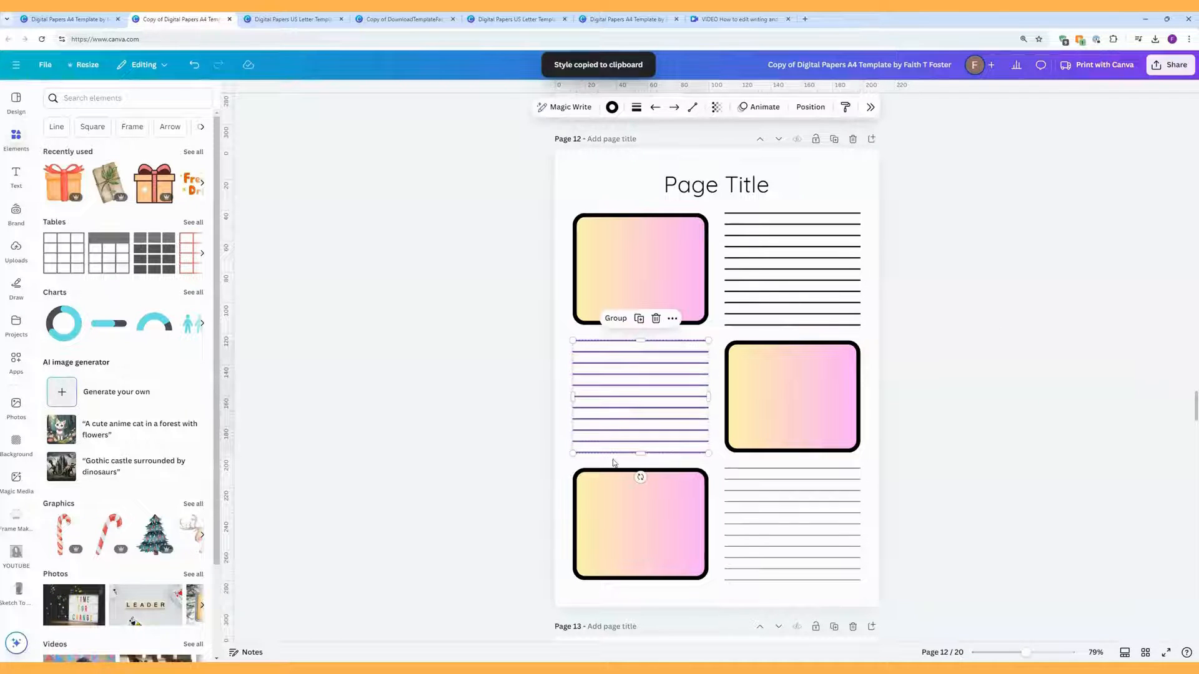
right_click(654, 405)
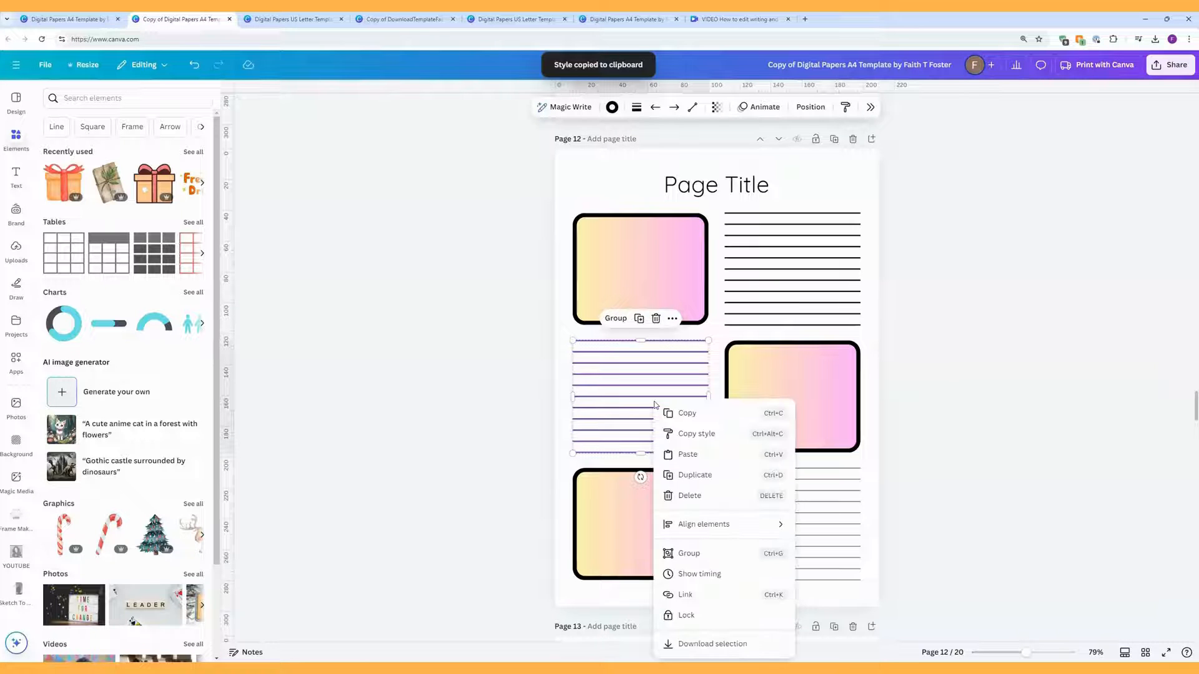
left_click(694, 437)
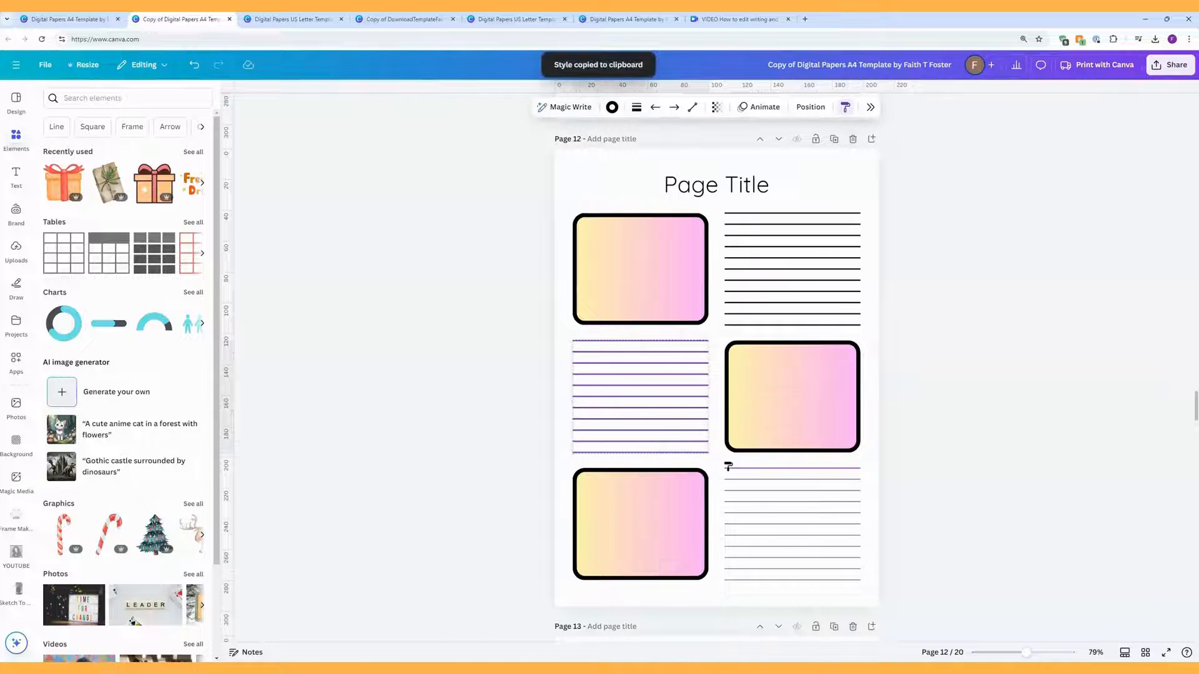
left_click_drag(724, 461, 796, 591)
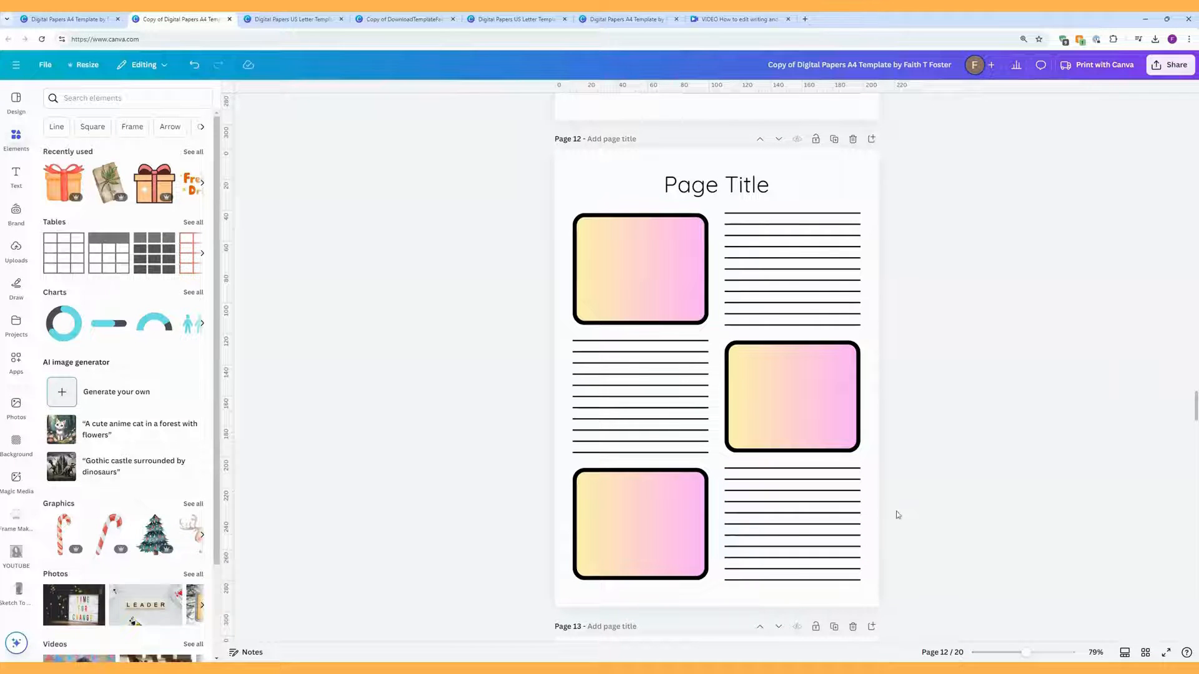
Step: Bold the Page Title heading on page 12, then scroll down to page 13's weekly planner
left_click(717, 186)
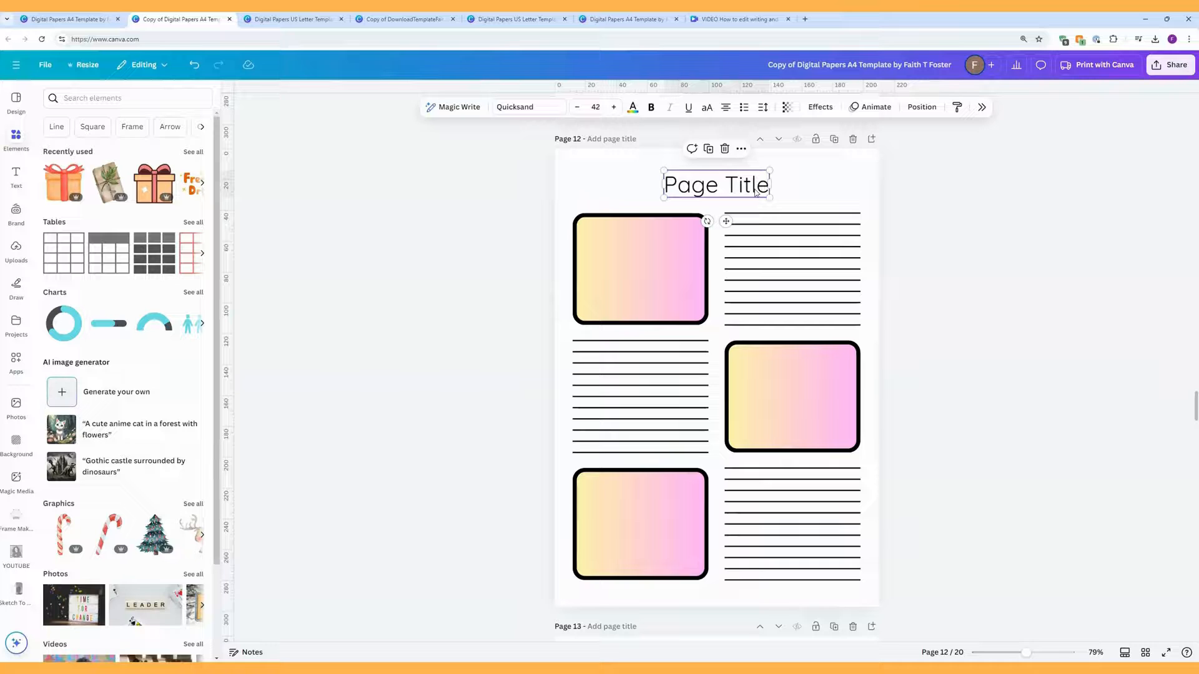
left_click(652, 108)
left_click(816, 180)
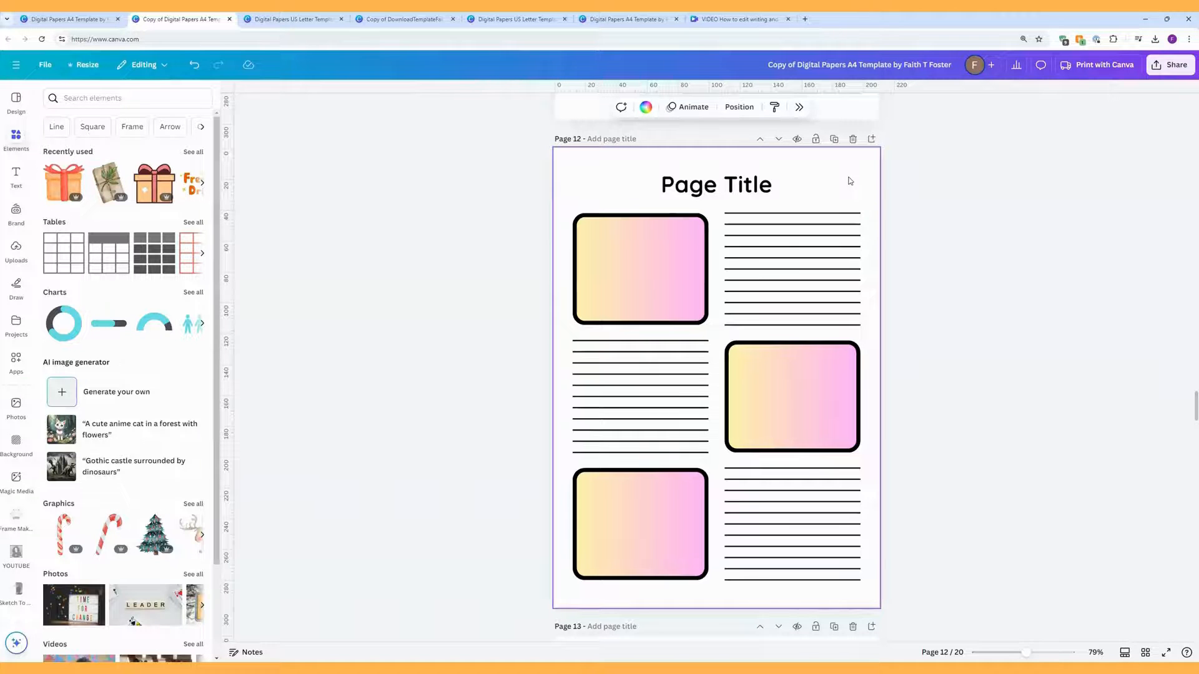
scroll(850, 181, "down", 8)
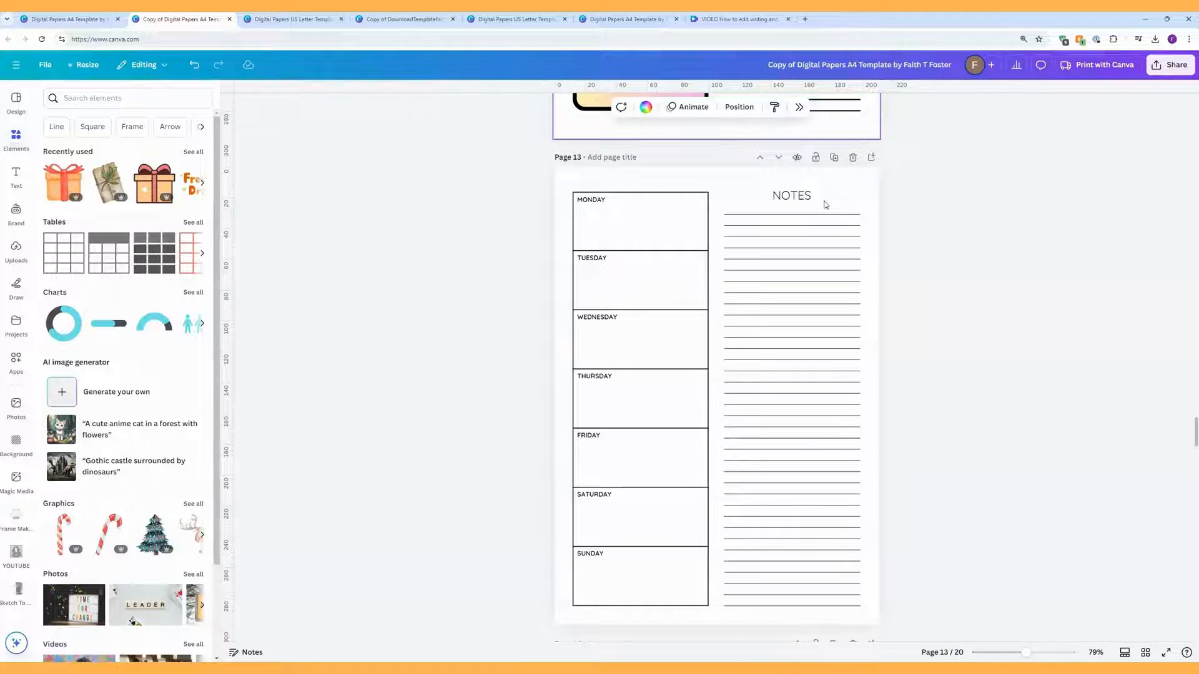
Step: Ungroup the day-box column on page 13 into separate elements
left_click(674, 220)
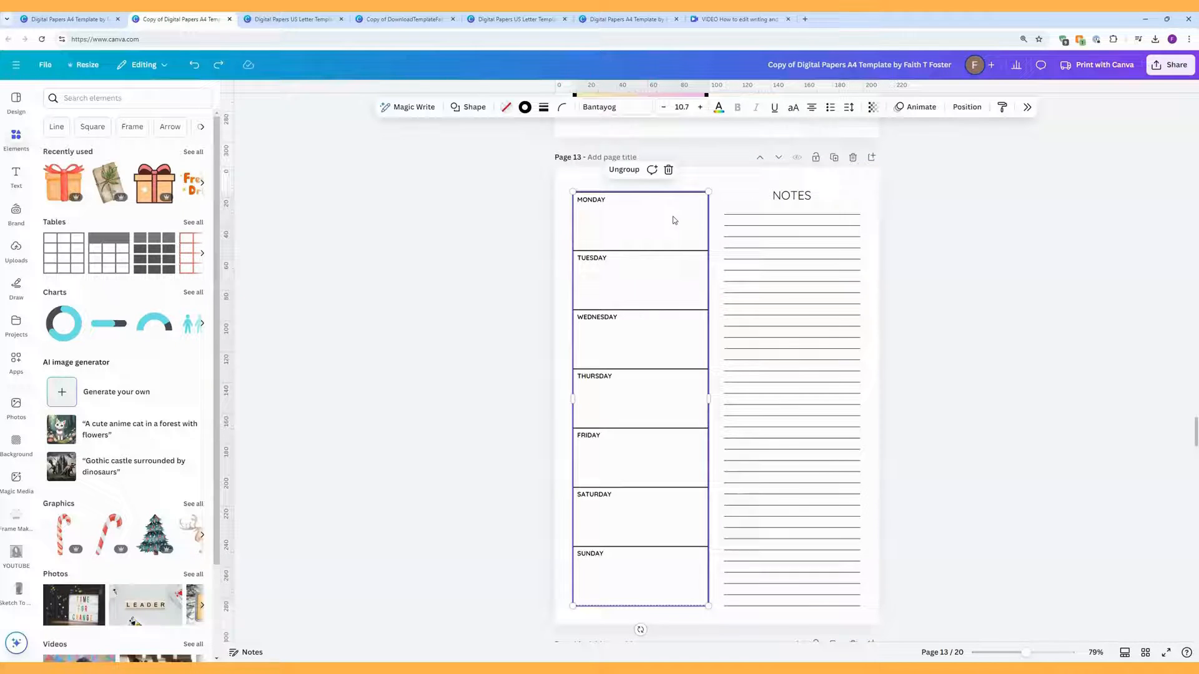
left_click(673, 251)
left_click(672, 311)
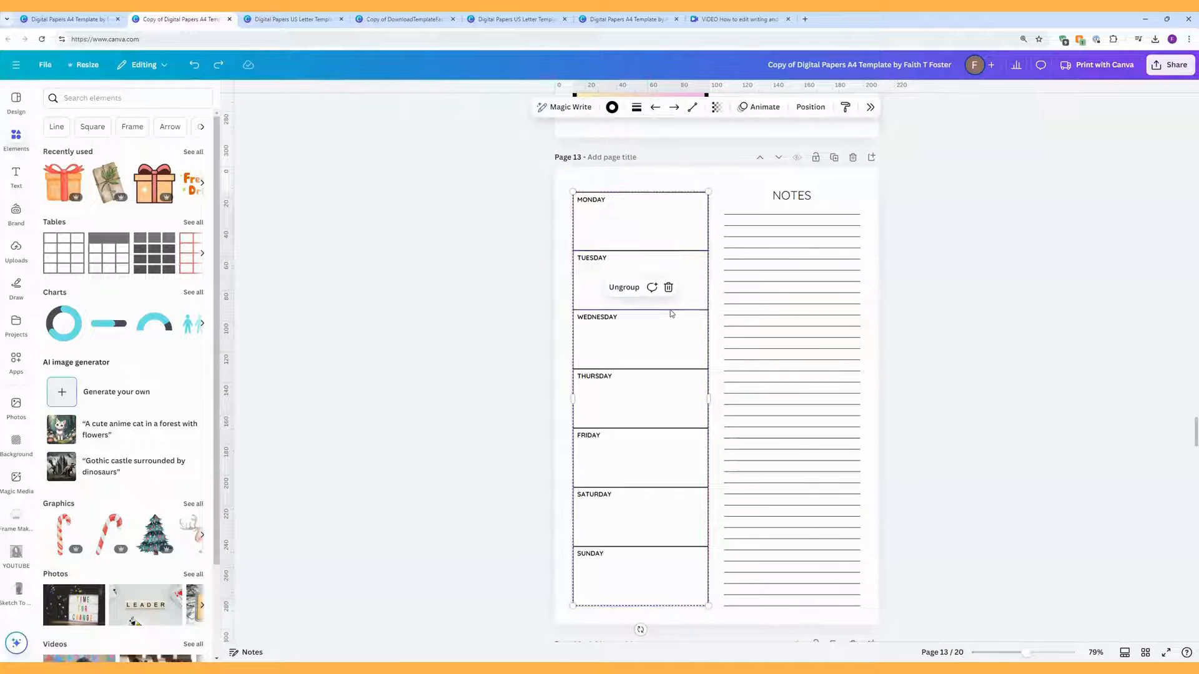
left_click(672, 370)
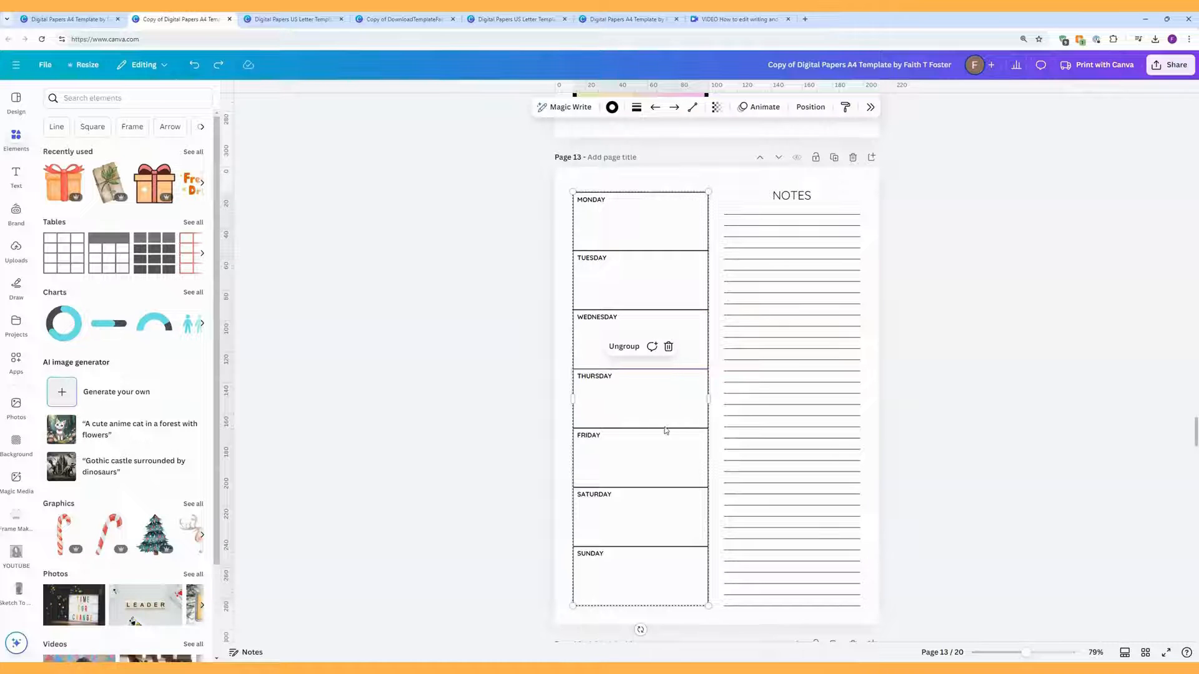
mouse_move(654, 412)
left_mouse_down()
mouse_move(635, 402)
mouse_move(651, 410)
left_mouse_up()
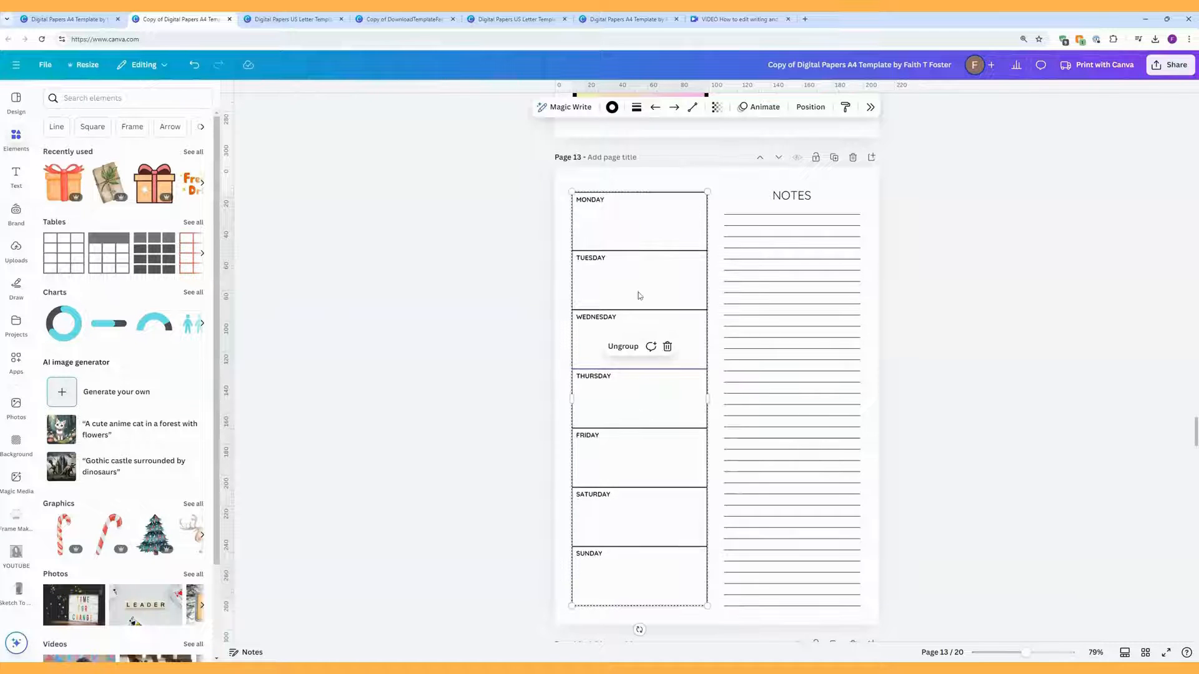
left_click(622, 347)
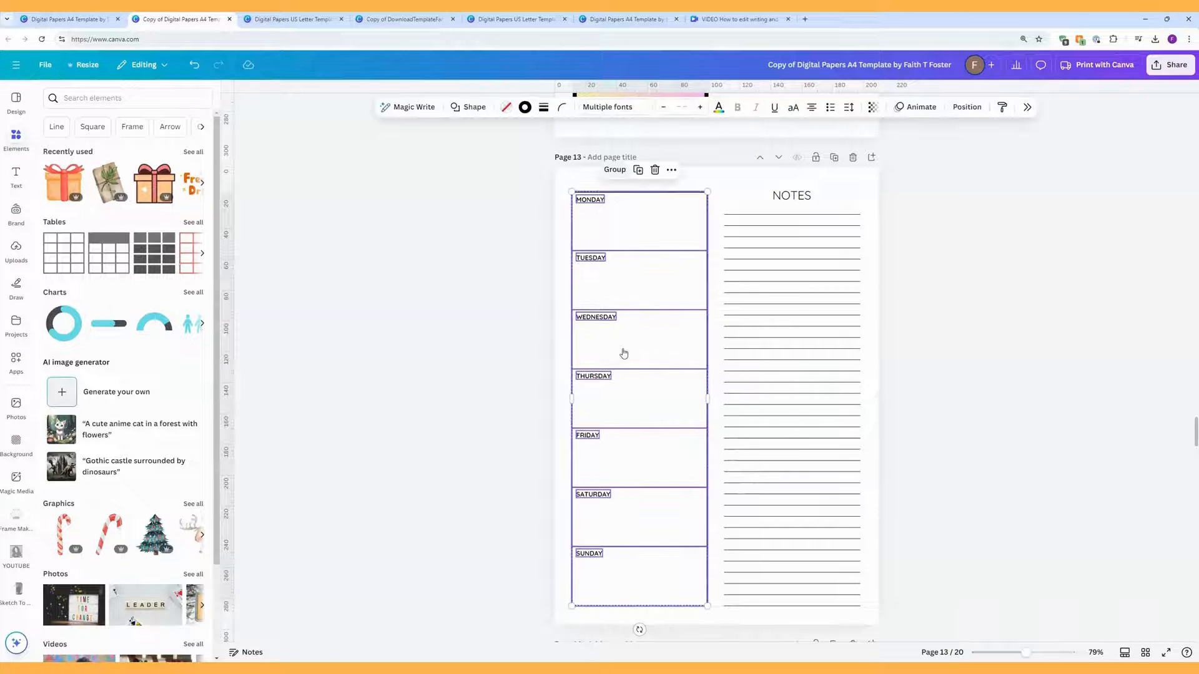
left_click(732, 188)
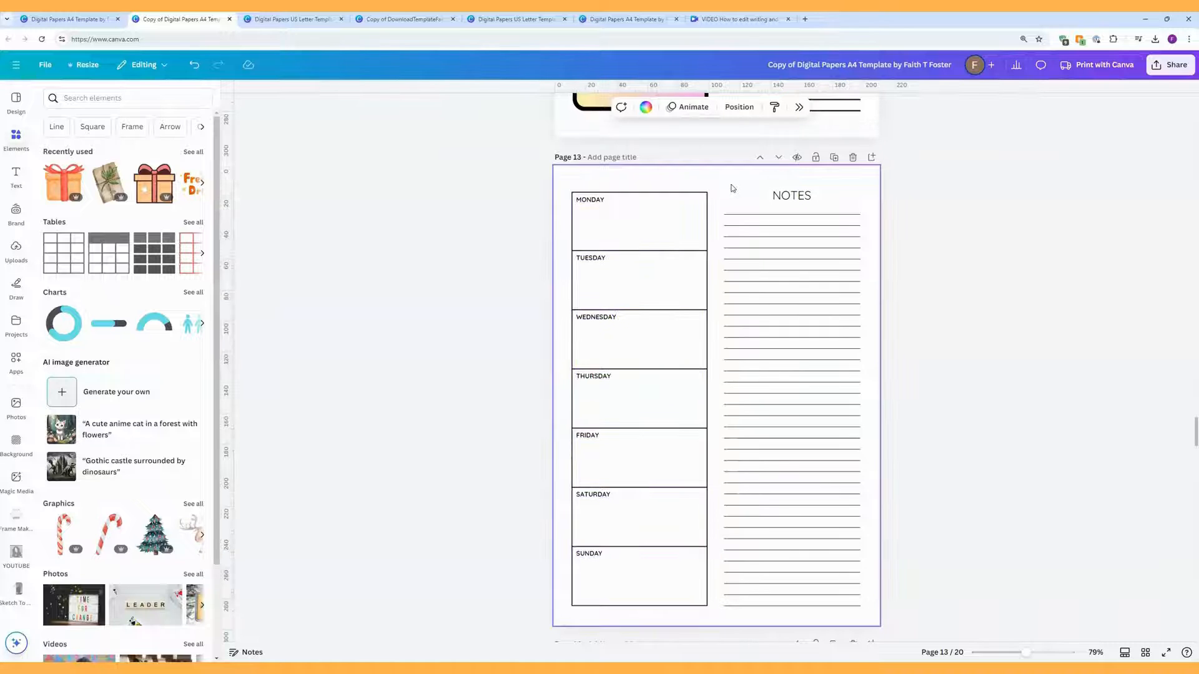
Step: Nudge the Monday/Tuesday divider lower and drag the Saturday/Sunday divider off the page
left_click(666, 251)
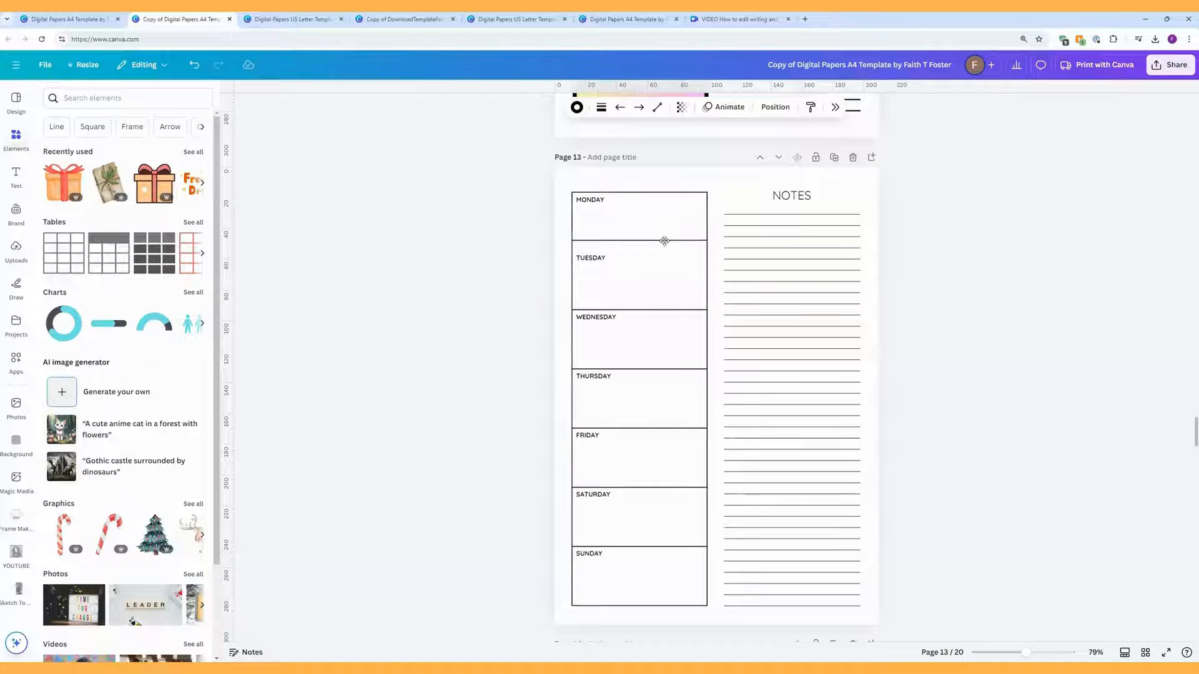
mouse_move(666, 252)
left_mouse_down()
mouse_move(662, 236)
mouse_move(463, 212)
mouse_move(662, 242)
mouse_move(660, 276)
mouse_move(659, 238)
mouse_move(657, 253)
left_mouse_up()
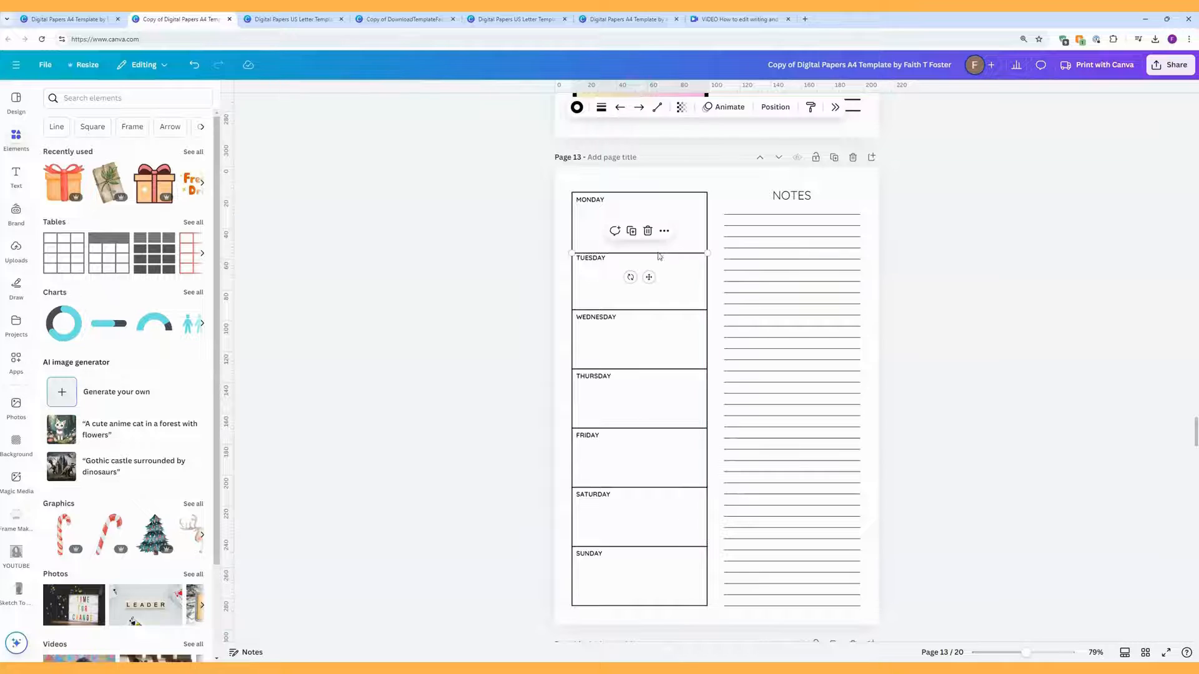
left_click(650, 547)
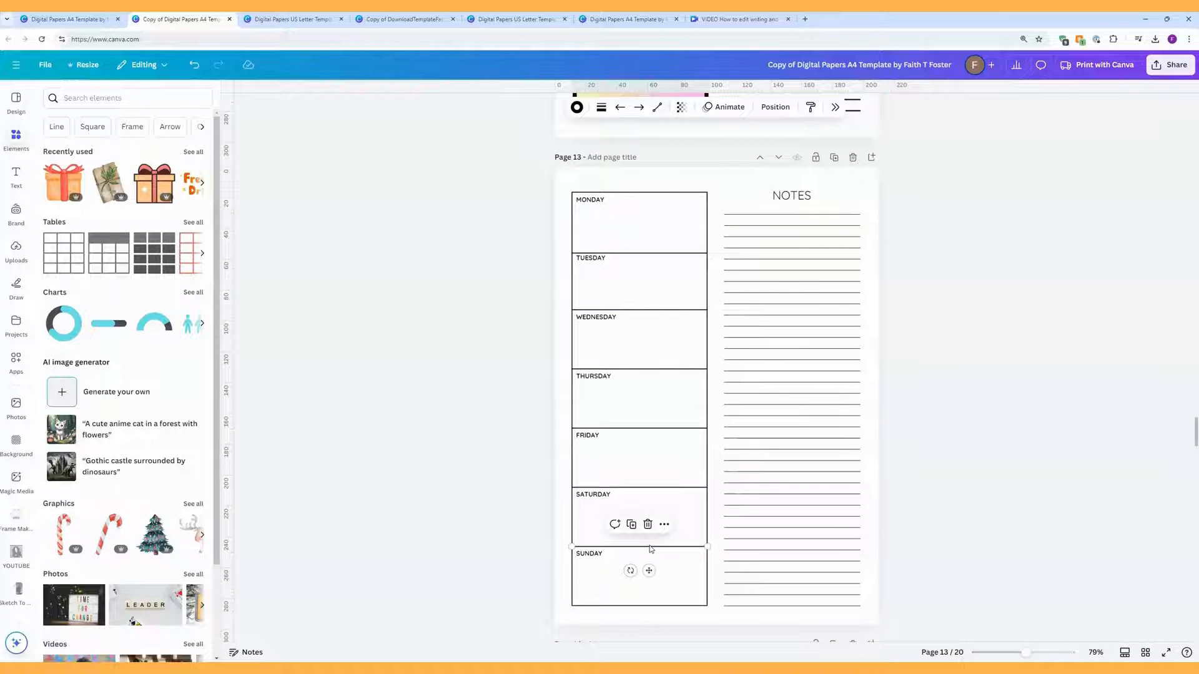
left_click_drag(648, 571, 460, 535)
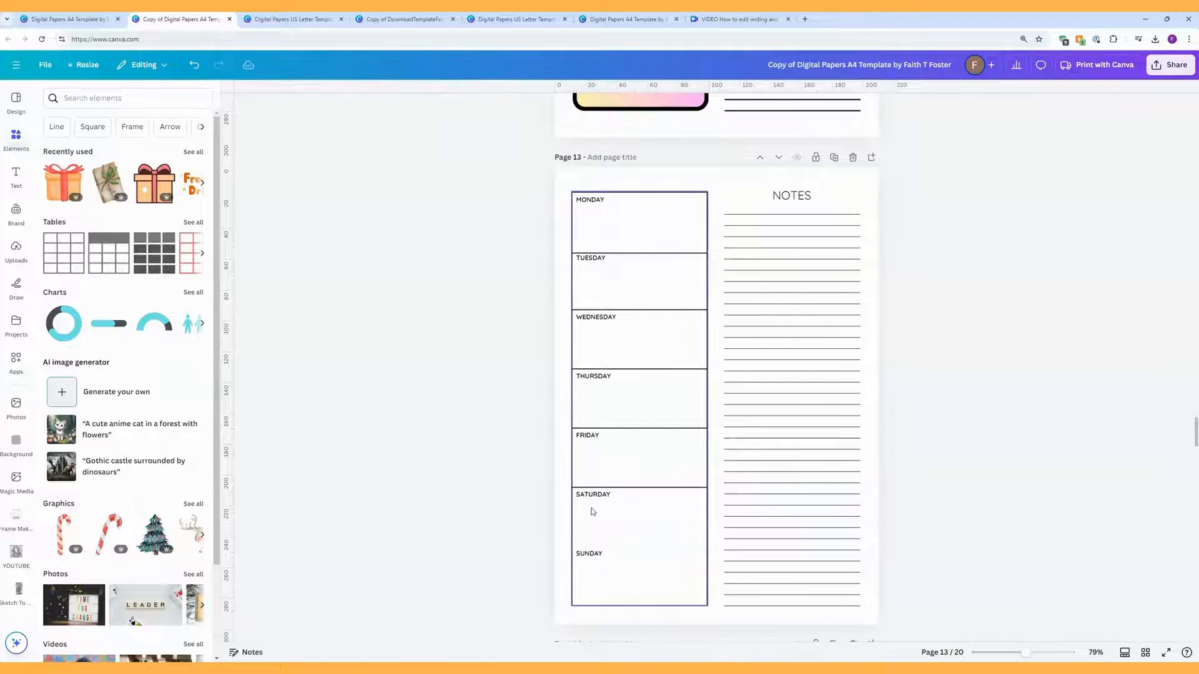
Step: Change the SATURDAY label to 'SATURDAY & SUNDAY' on one line and delete the SUNDAY label
left_click(602, 494)
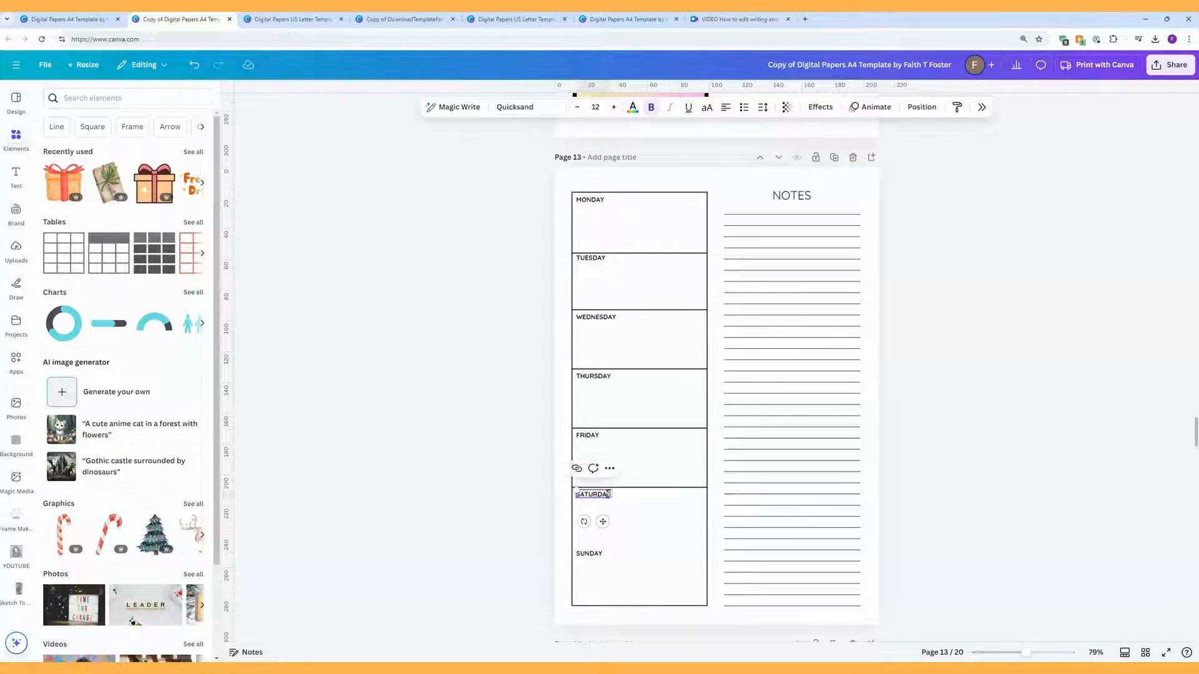
key("Return")
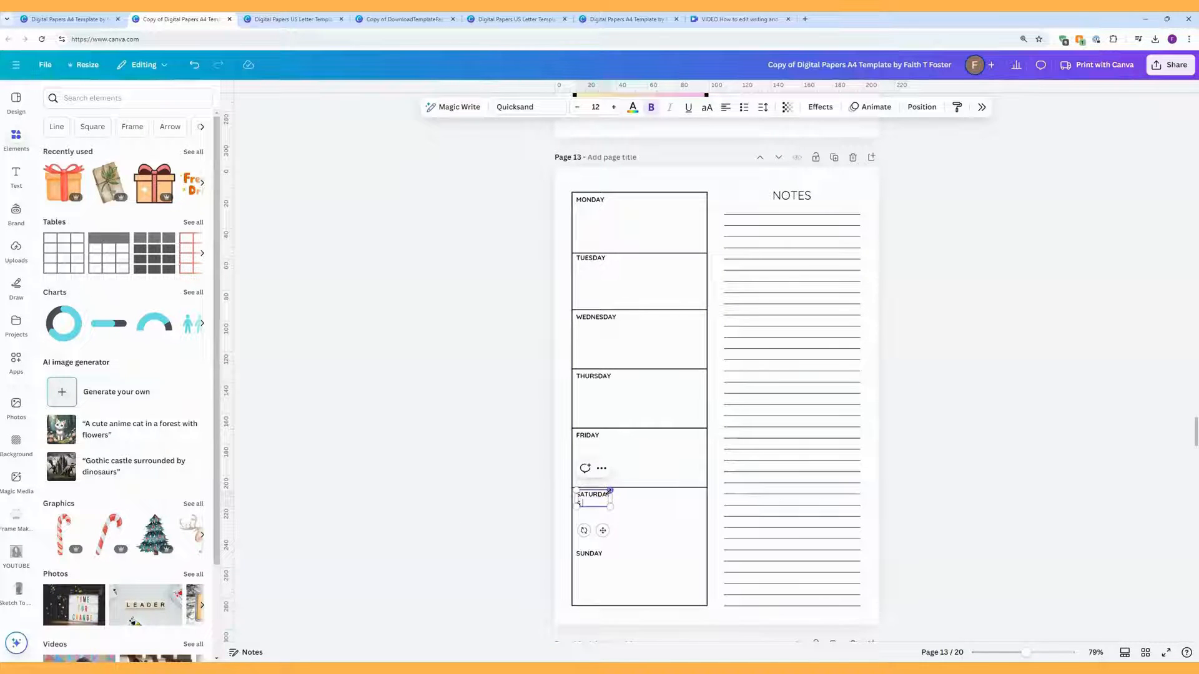
type("SUNDAY")
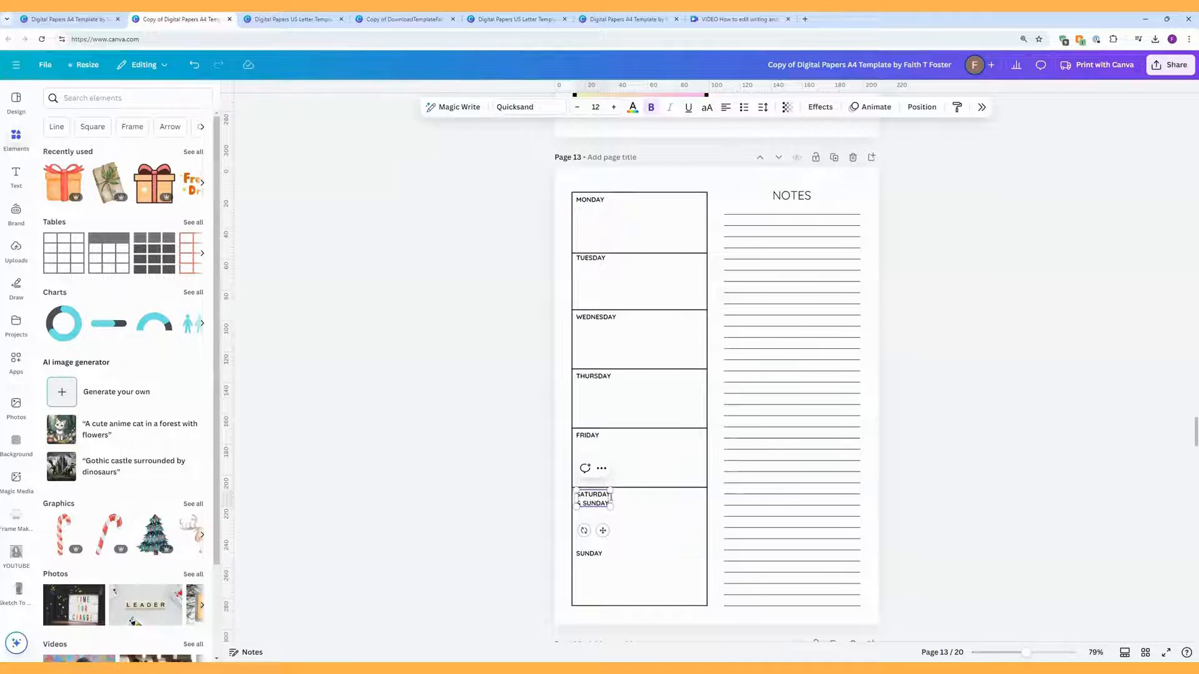
left_click_drag(611, 498, 652, 495)
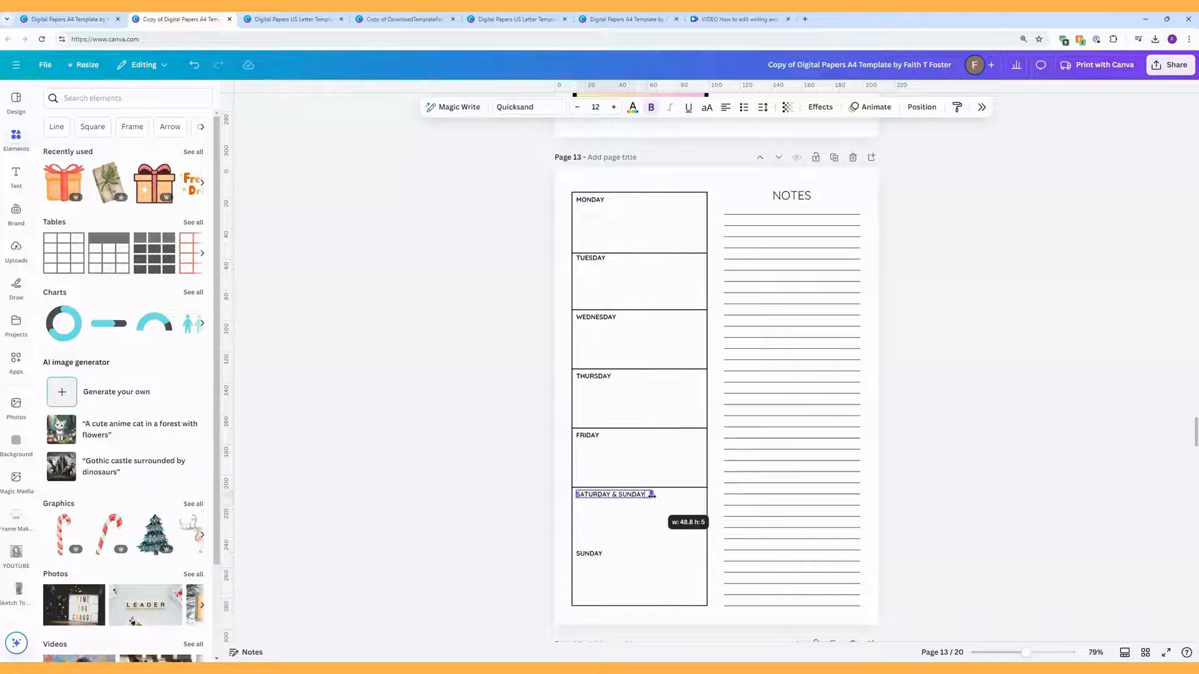
left_click(590, 554)
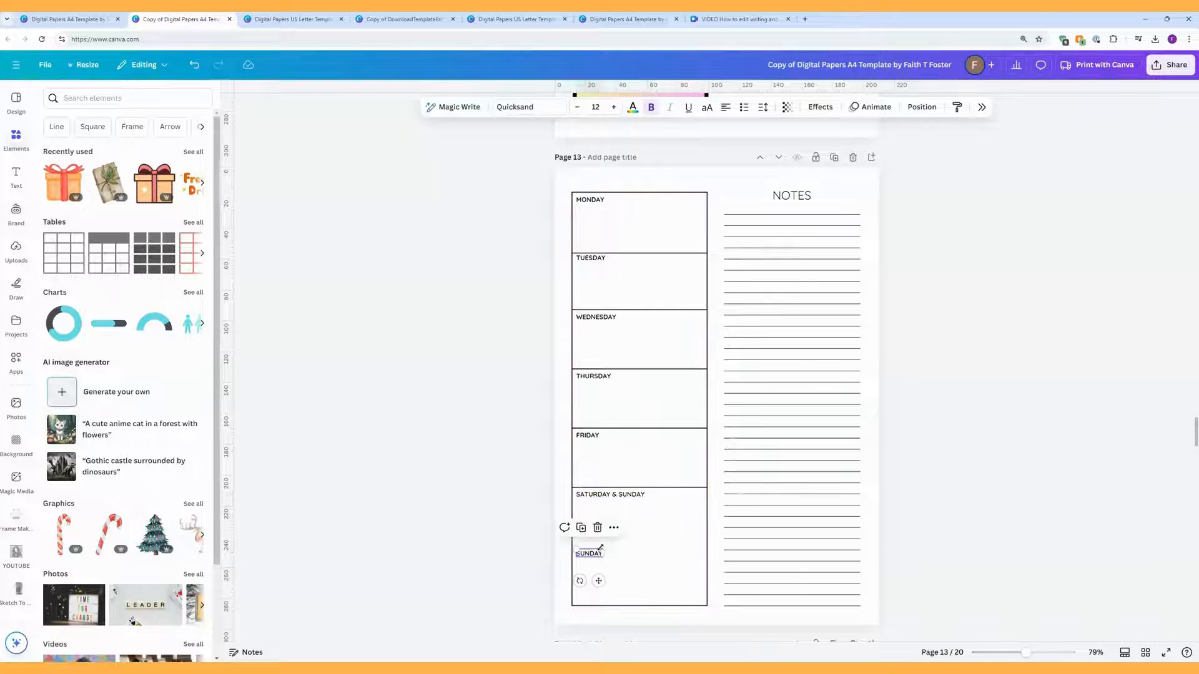
key("Delete")
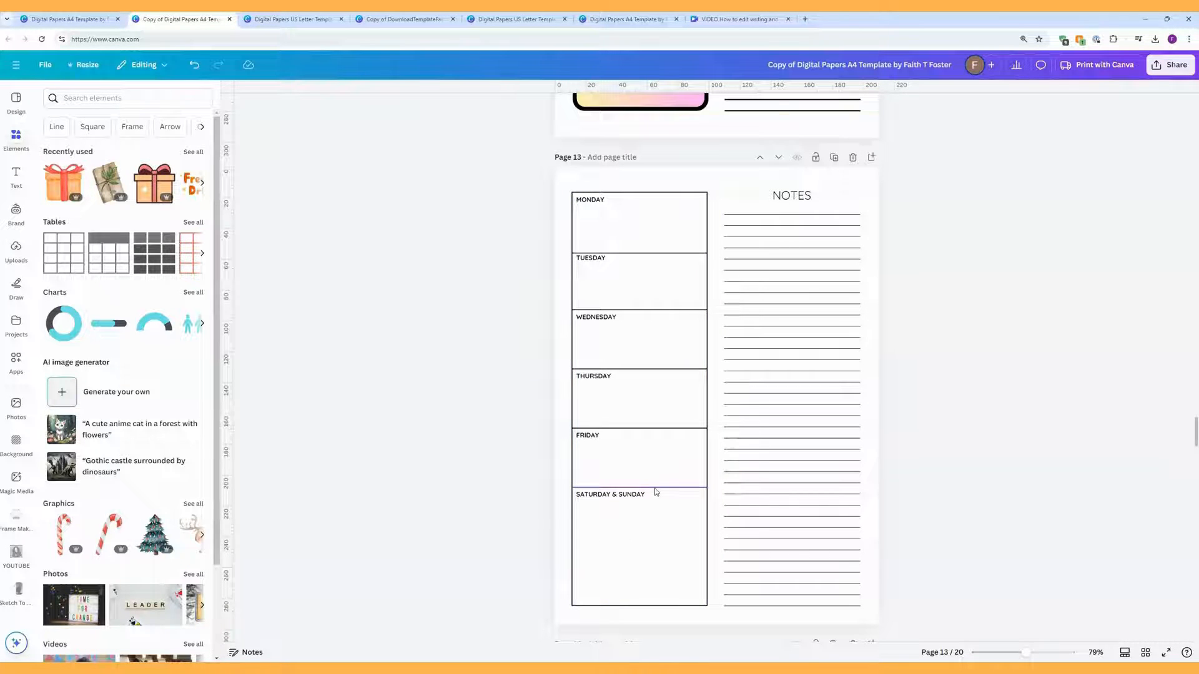
Step: Lower the Friday/Saturday line to enlarge Friday and place the weekend label in the bottom box
left_click_drag(655, 489, 651, 537)
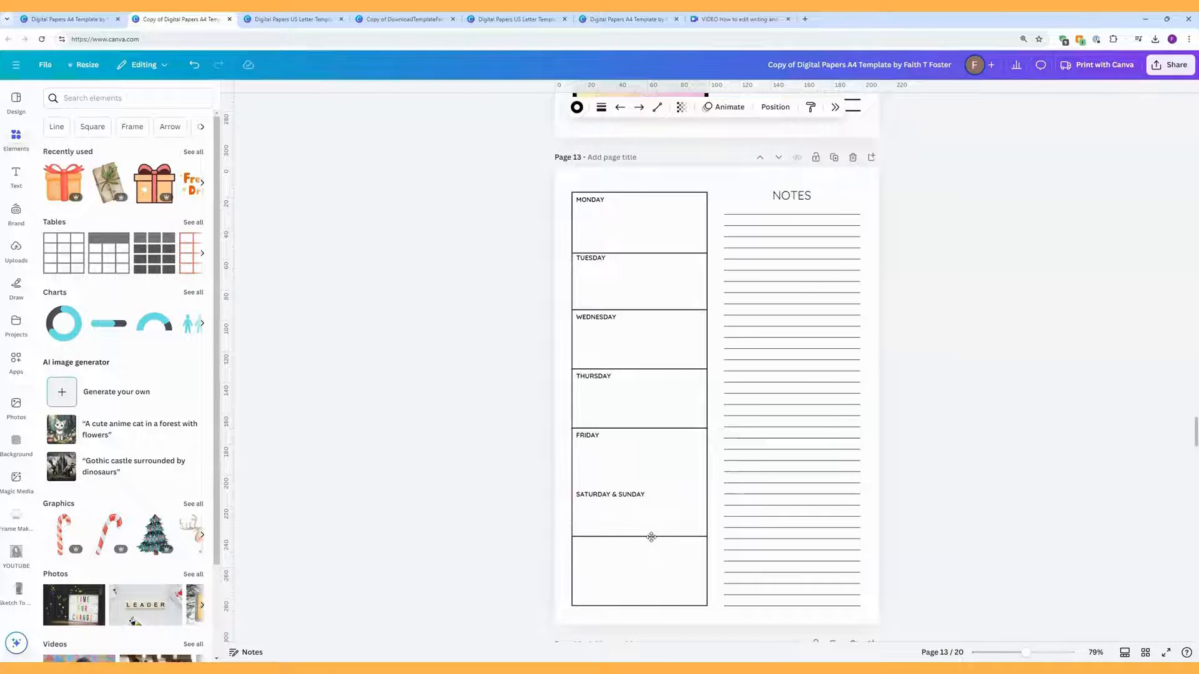
left_click_drag(623, 496, 619, 547)
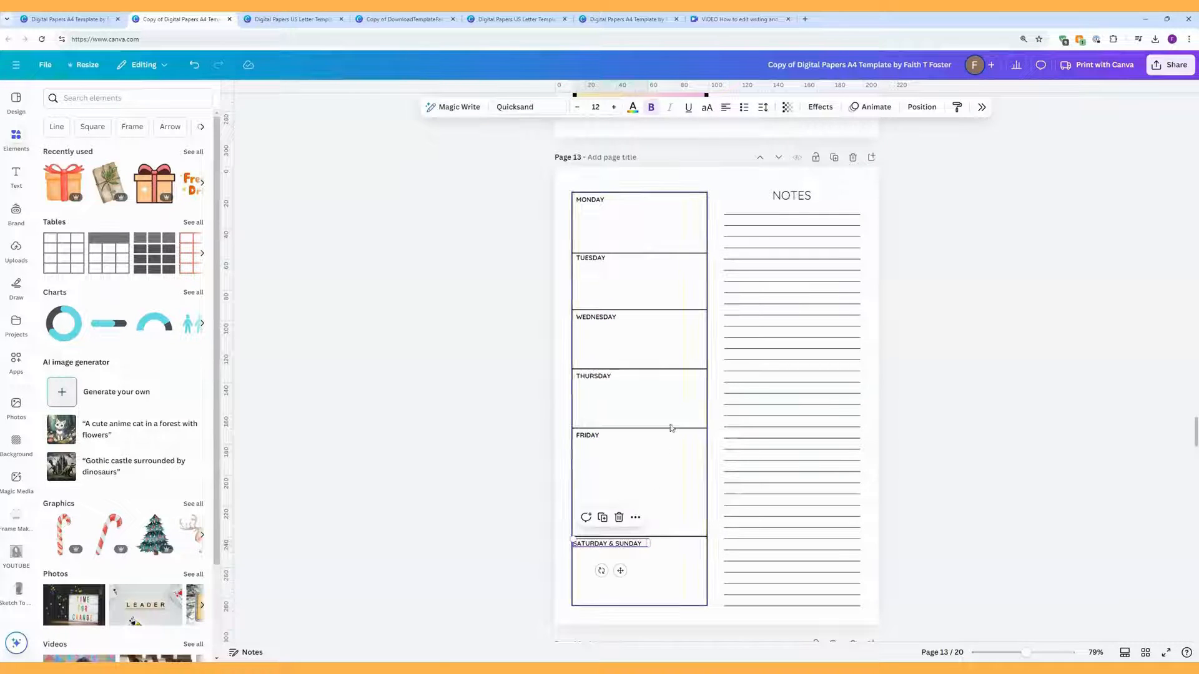
left_click(665, 359)
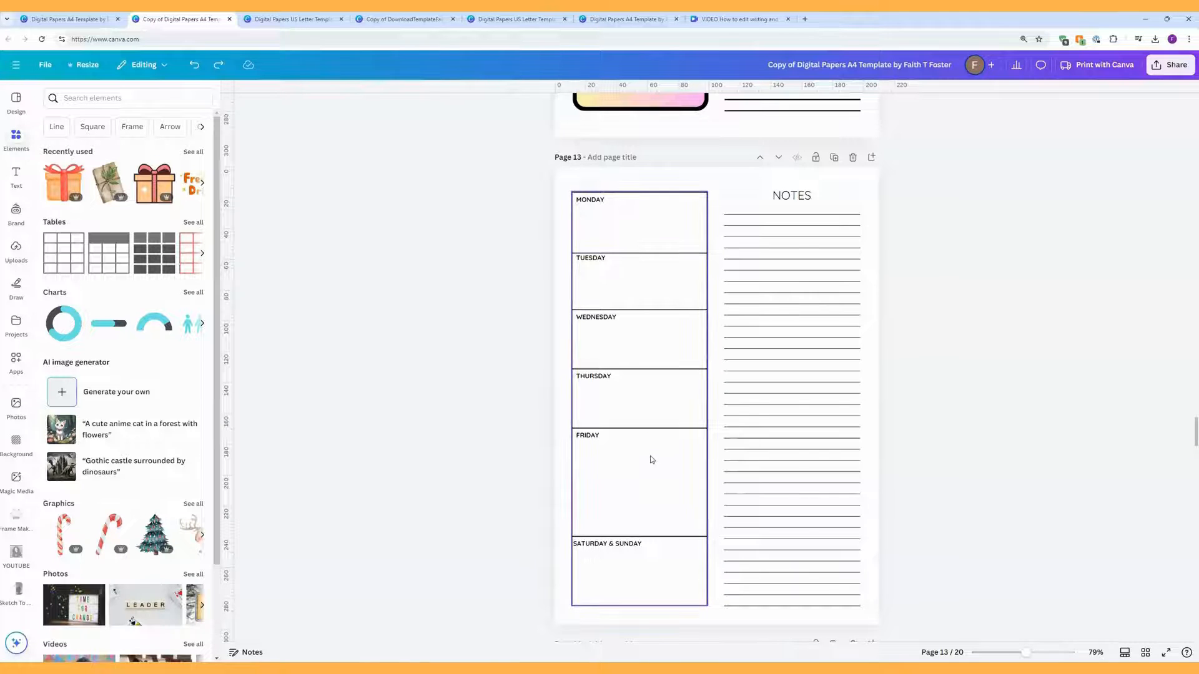
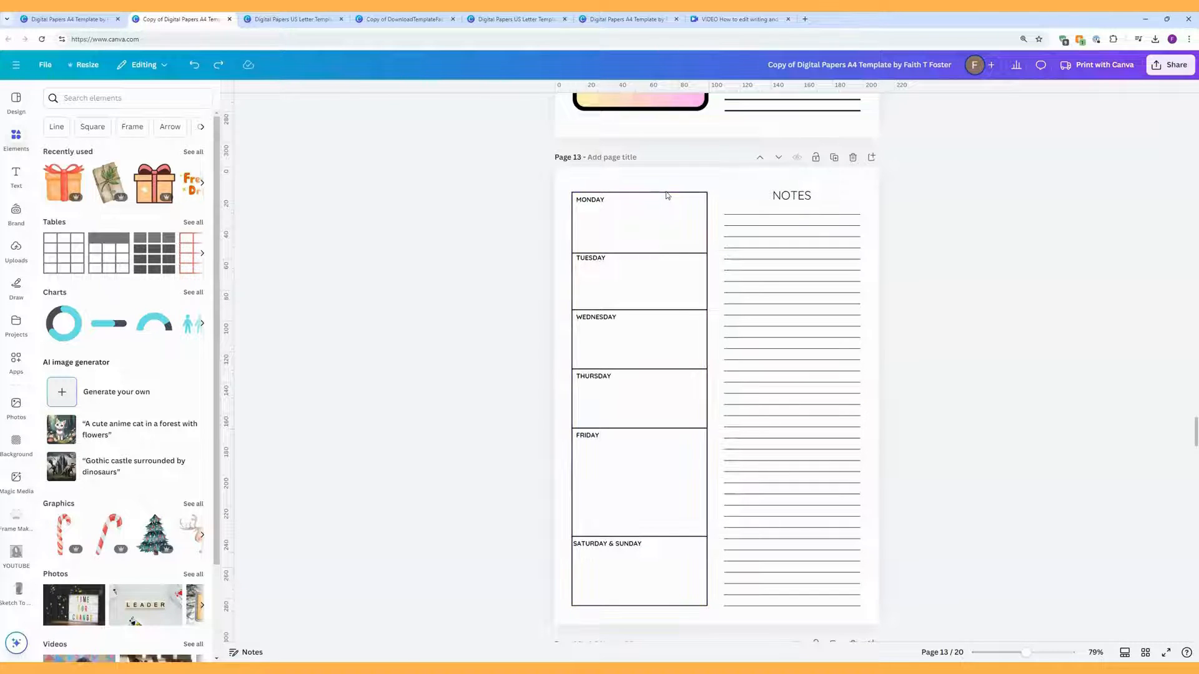
Step: Nudge the Tuesday divider lower, then space all five day divider lines evenly vertically
left_click(661, 256)
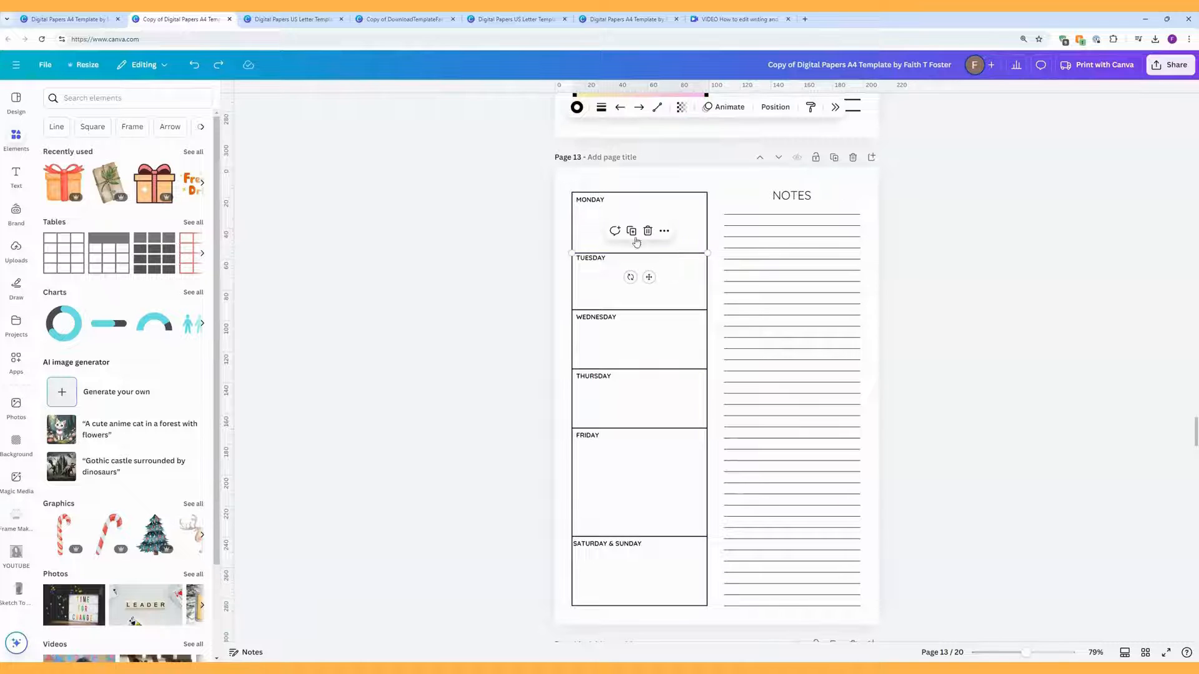
left_click_drag(626, 253, 647, 216)
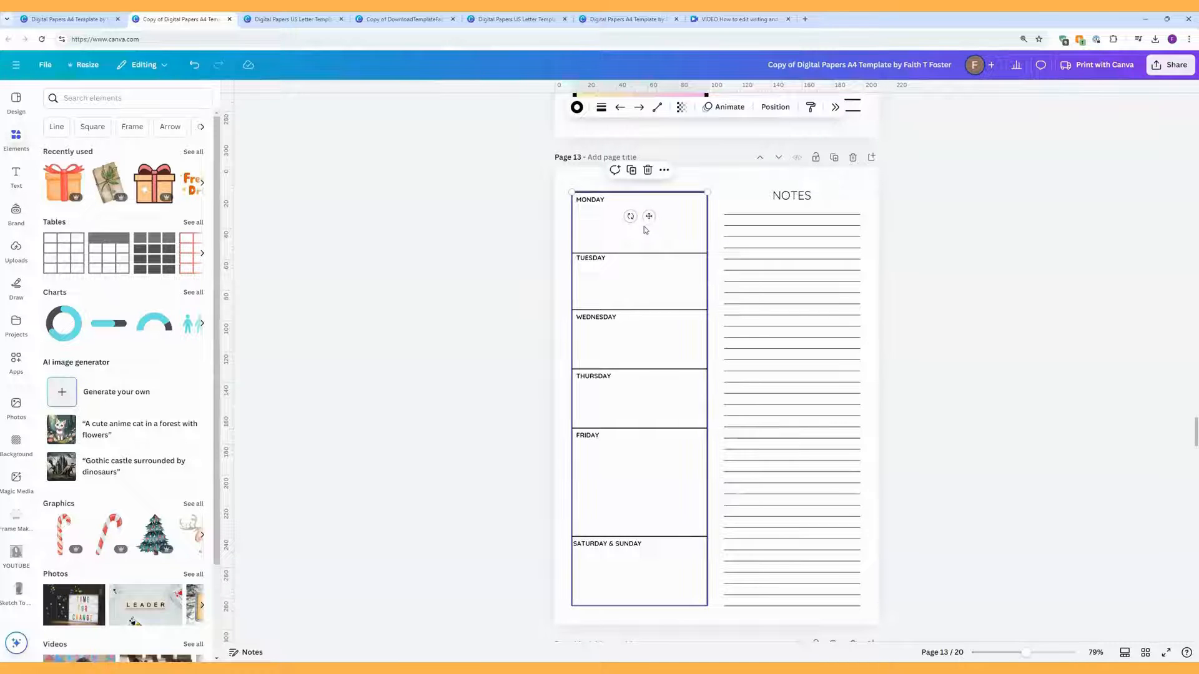
left_click(648, 253, "shift")
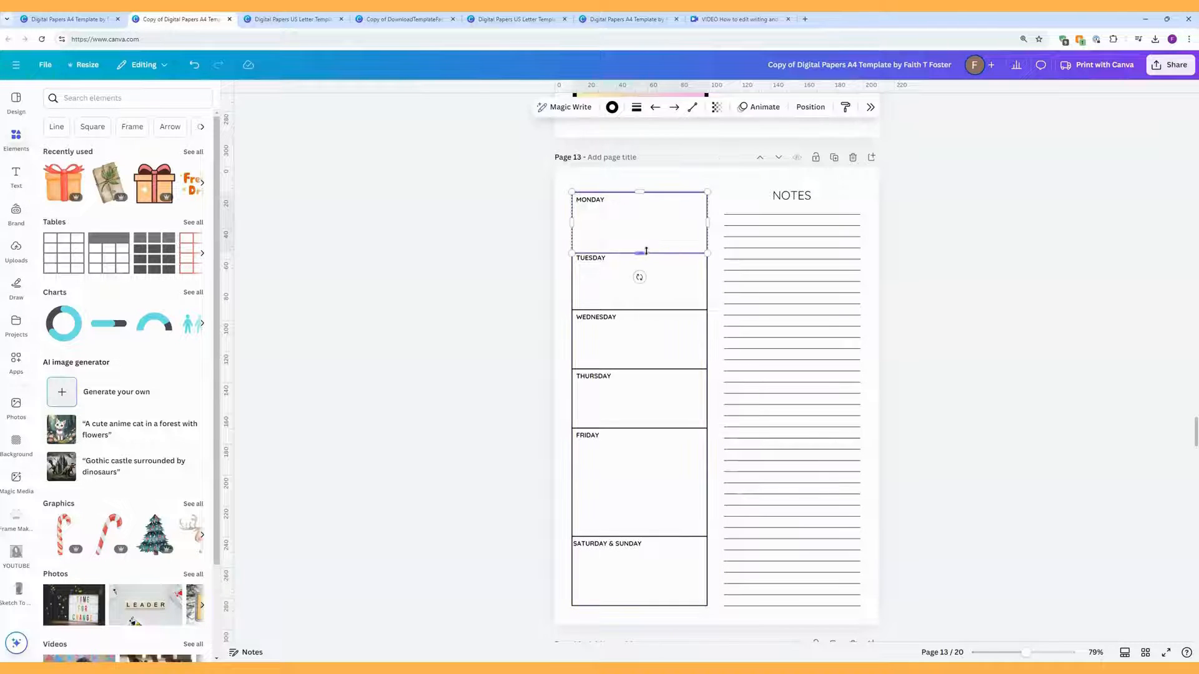
left_click(652, 310, "shift")
left_click(650, 369, "shift")
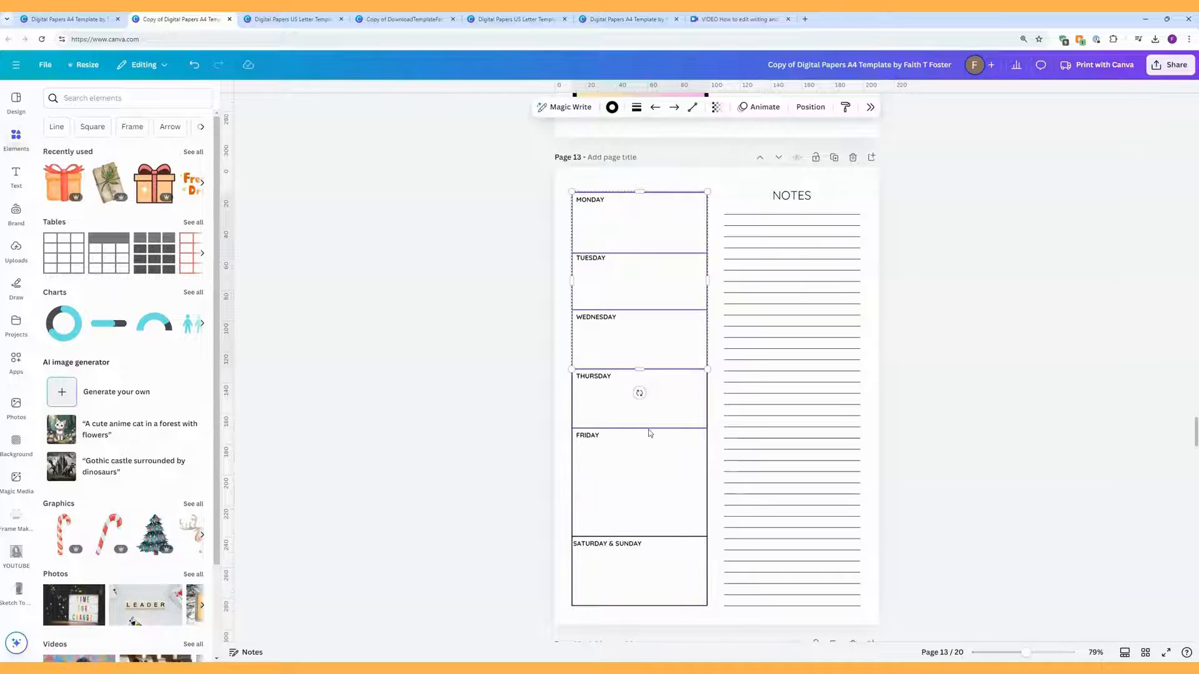
left_click(648, 429, "shift")
left_click(649, 537, "shift")
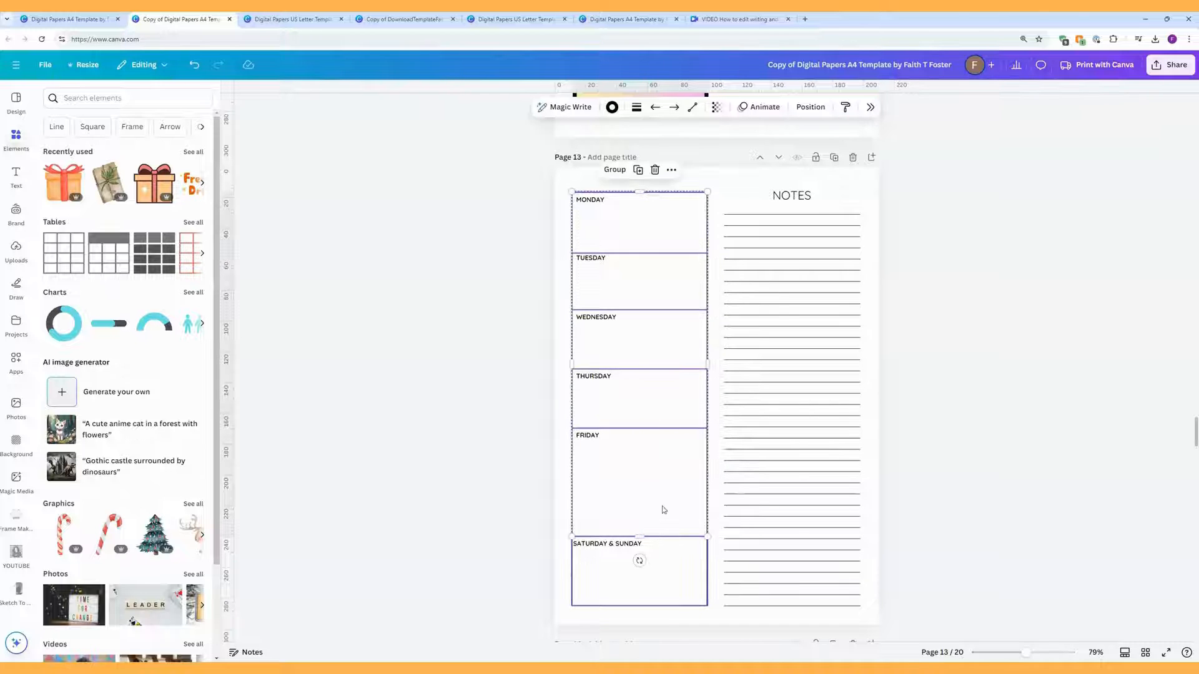
left_click(811, 107)
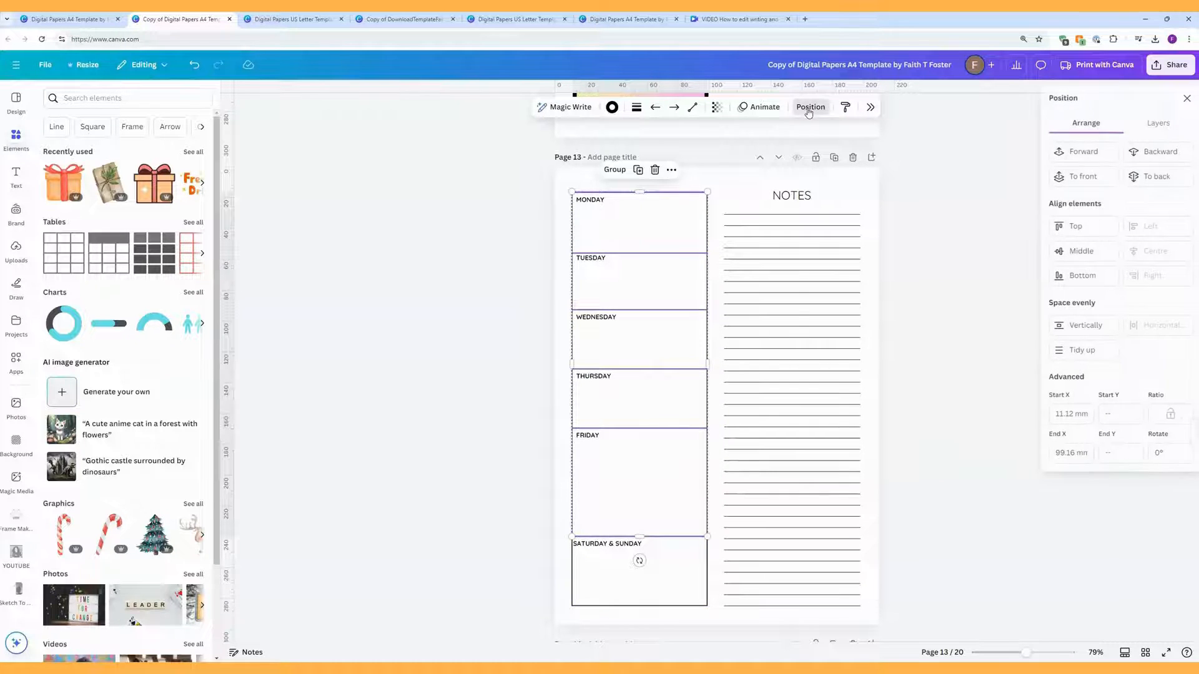
left_click(1076, 327)
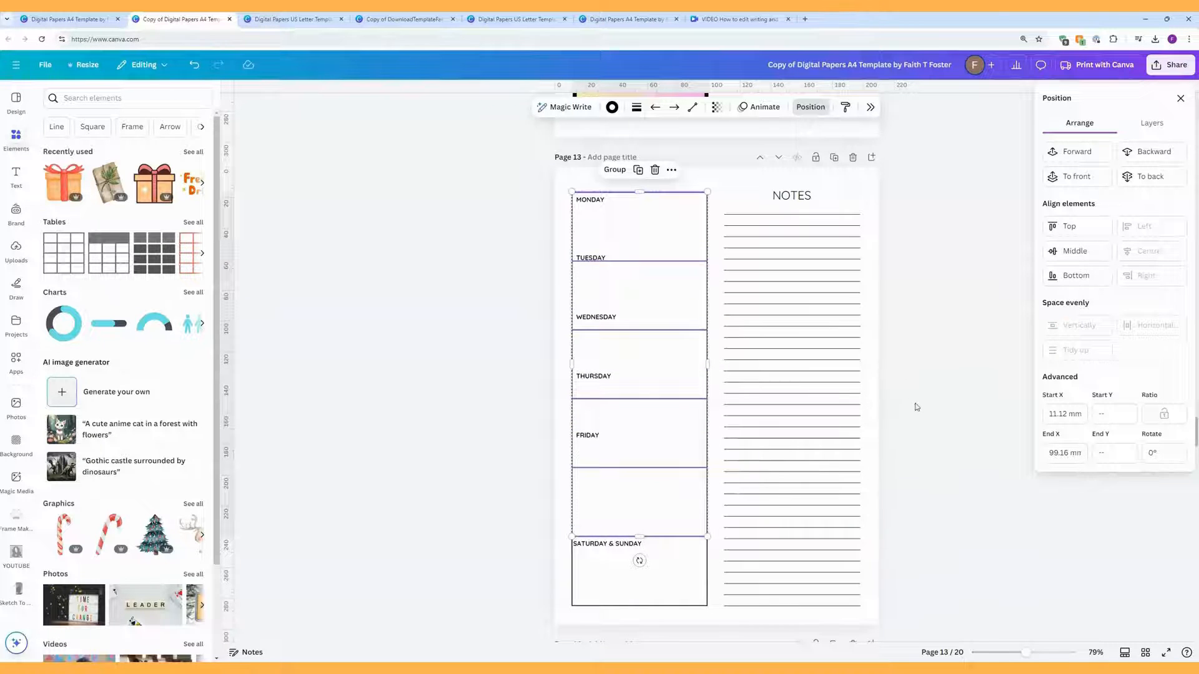
left_click(898, 413)
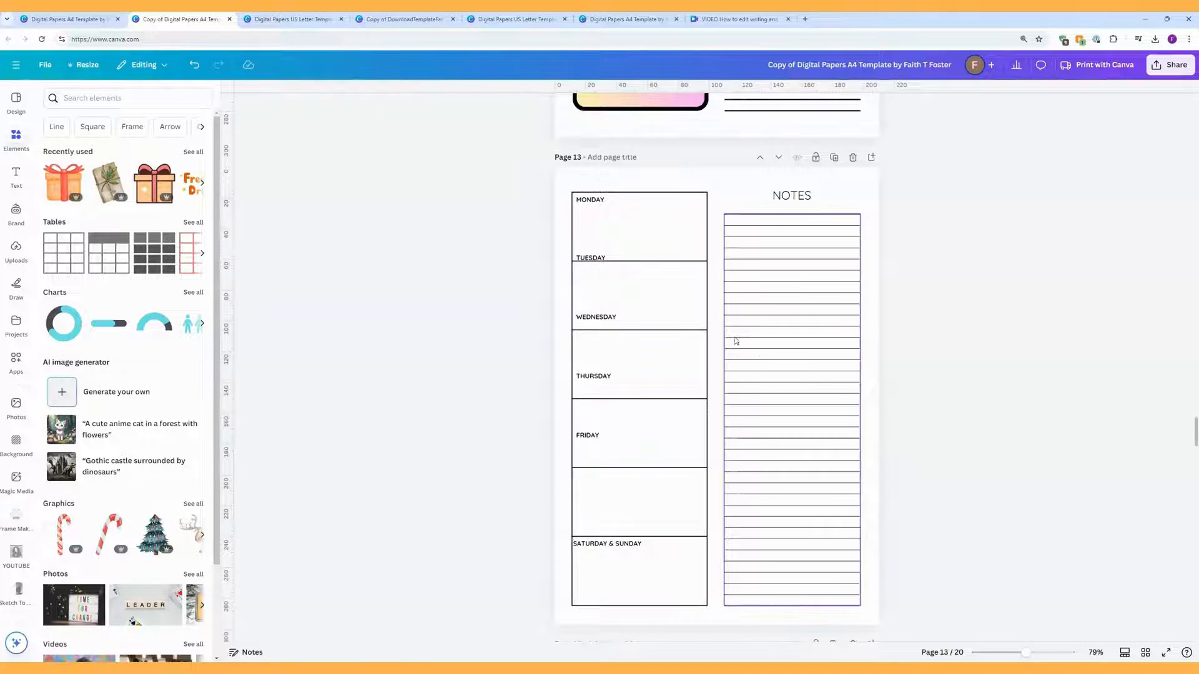
Step: Move the TUESDAY, WEDNESDAY, THURSDAY and FRIDAY labels down to the tops of their boxes
left_click(602, 259)
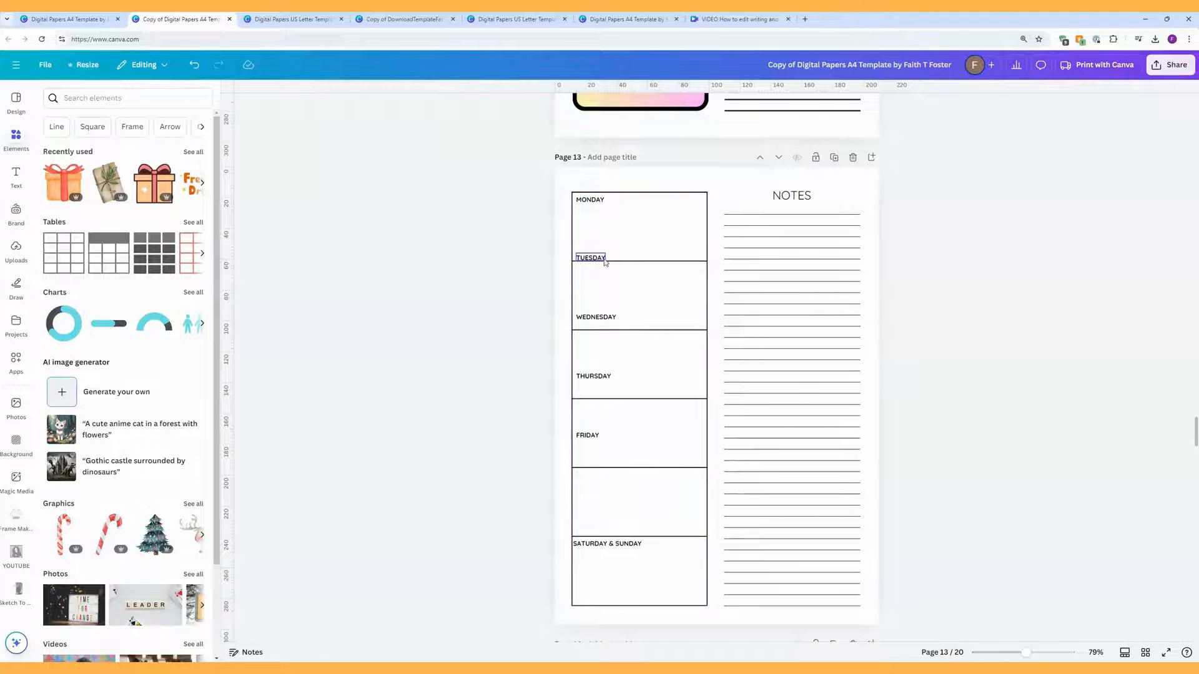
left_click_drag(602, 261, 603, 271)
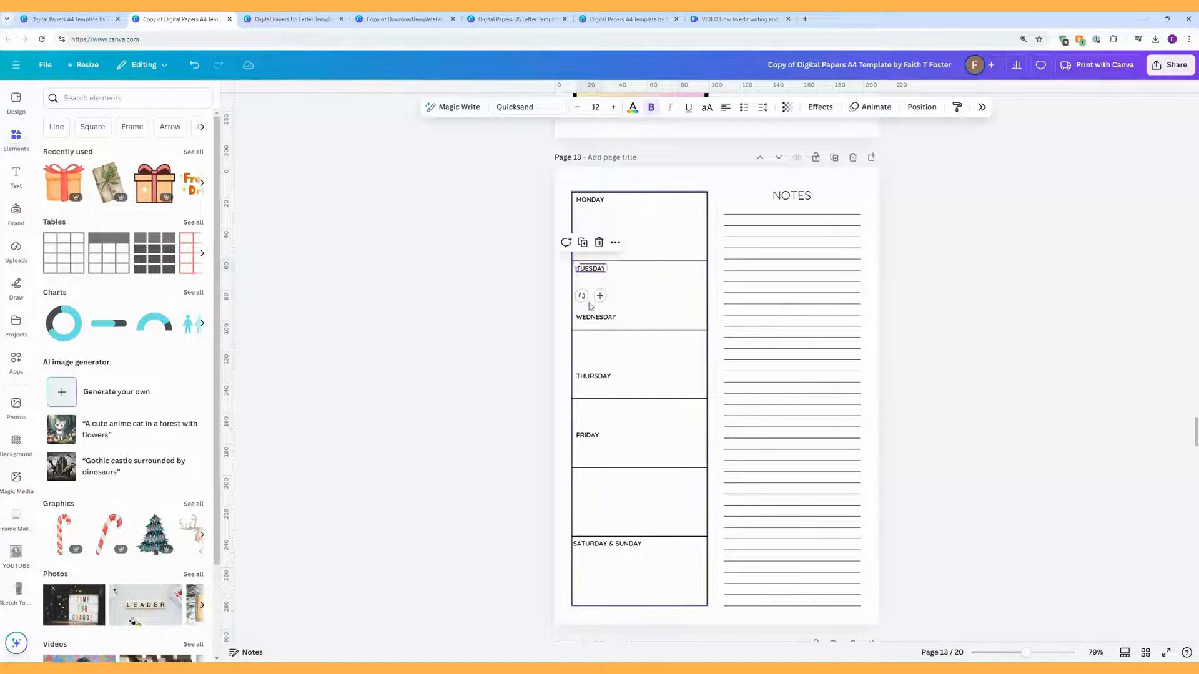
left_click_drag(591, 315, 591, 475)
left_click(590, 375)
left_click(588, 436)
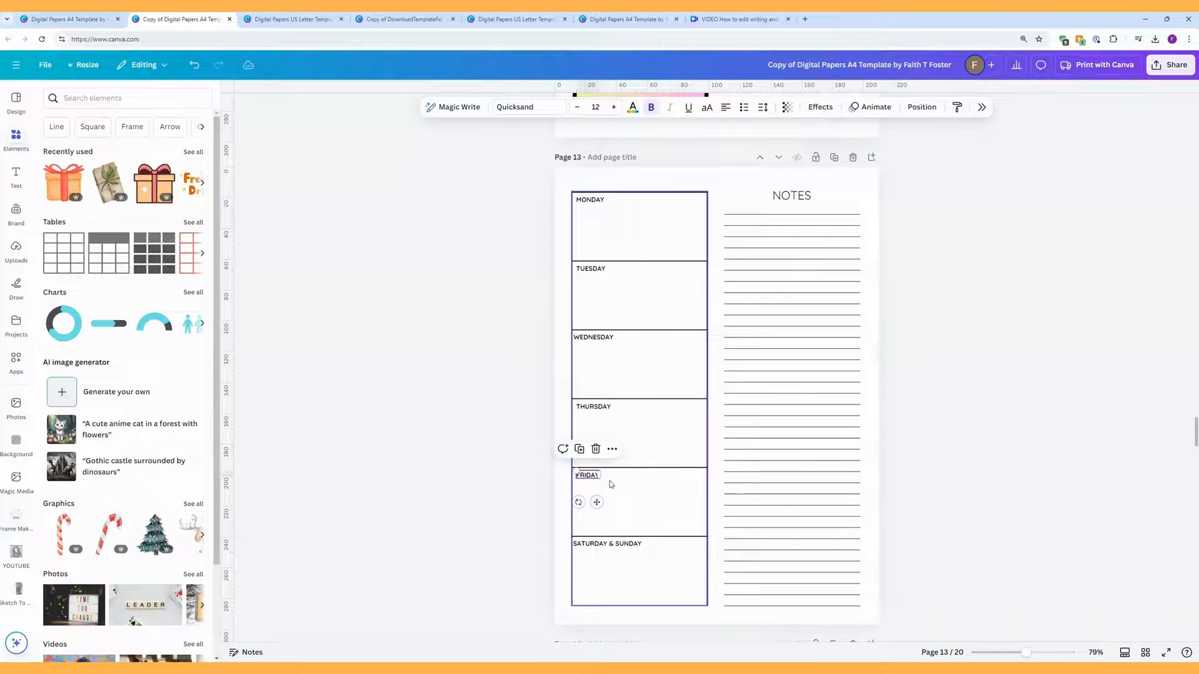
left_click(944, 451)
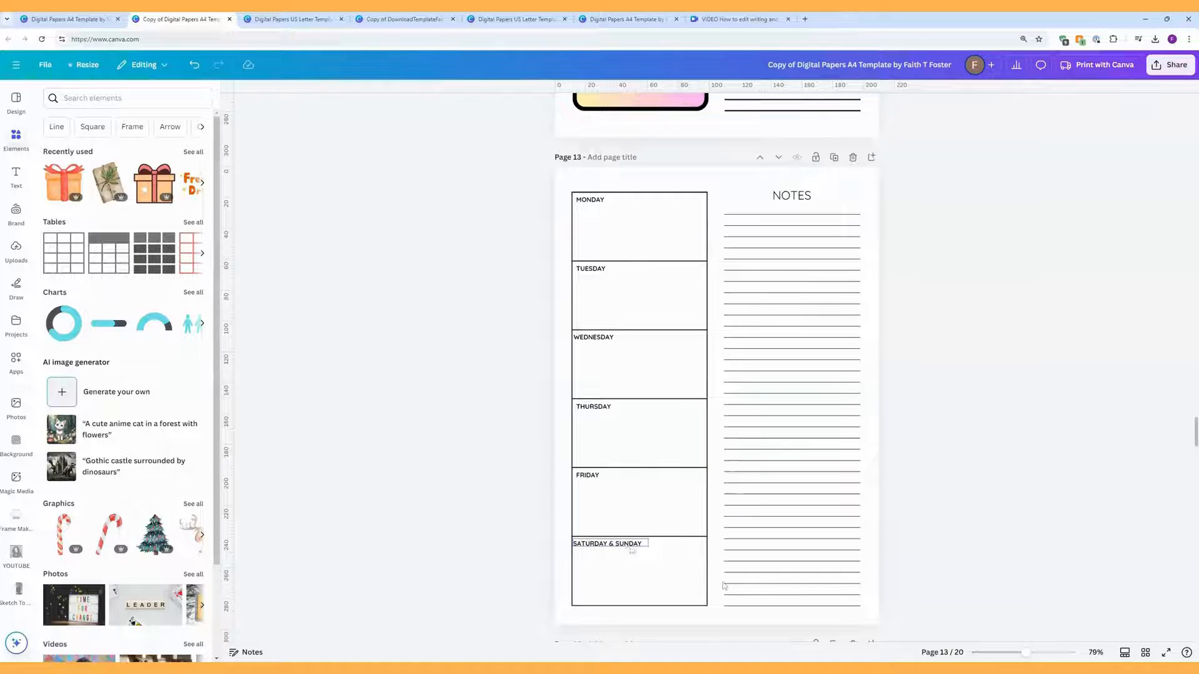
Step: Select all six day labels, MONDAY through SATURDAY & SUNDAY, and centre-align their text
left_click(593, 201)
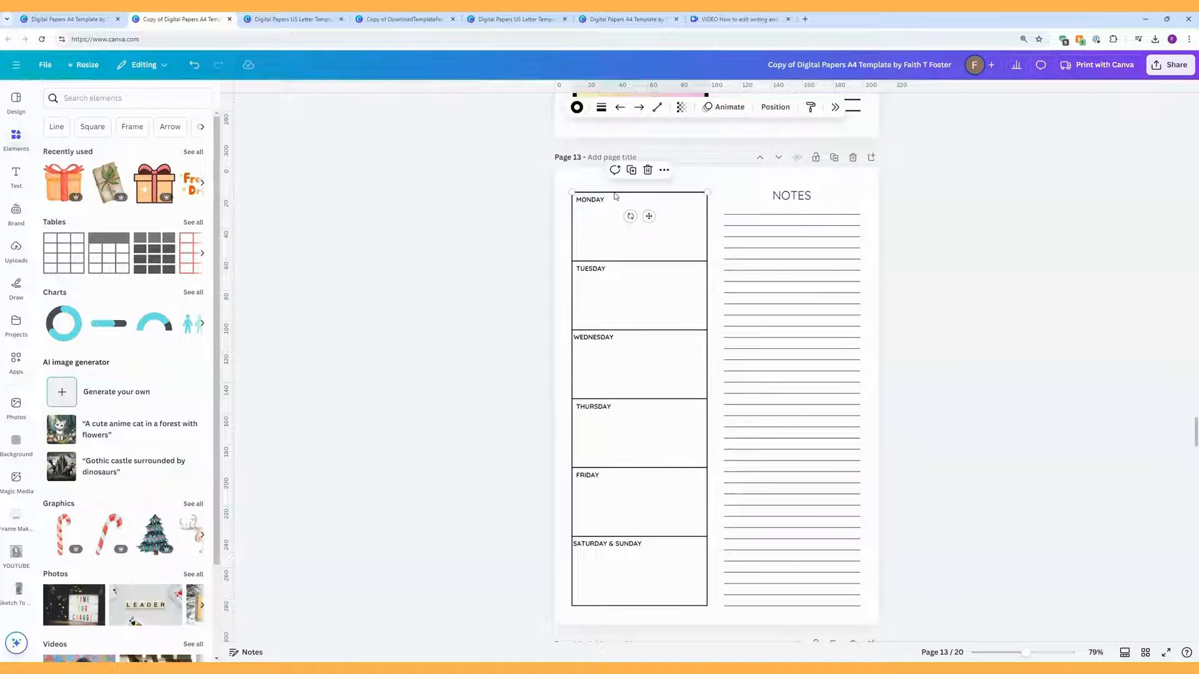
left_click(603, 200)
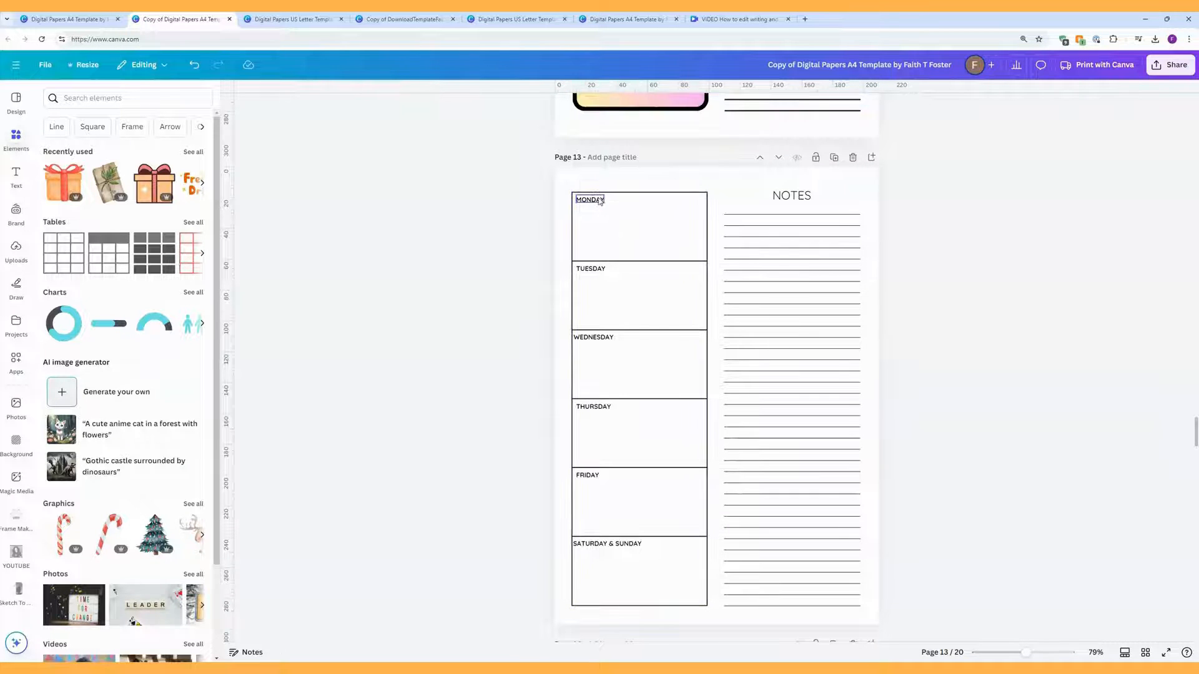
left_click(590, 269, "shift")
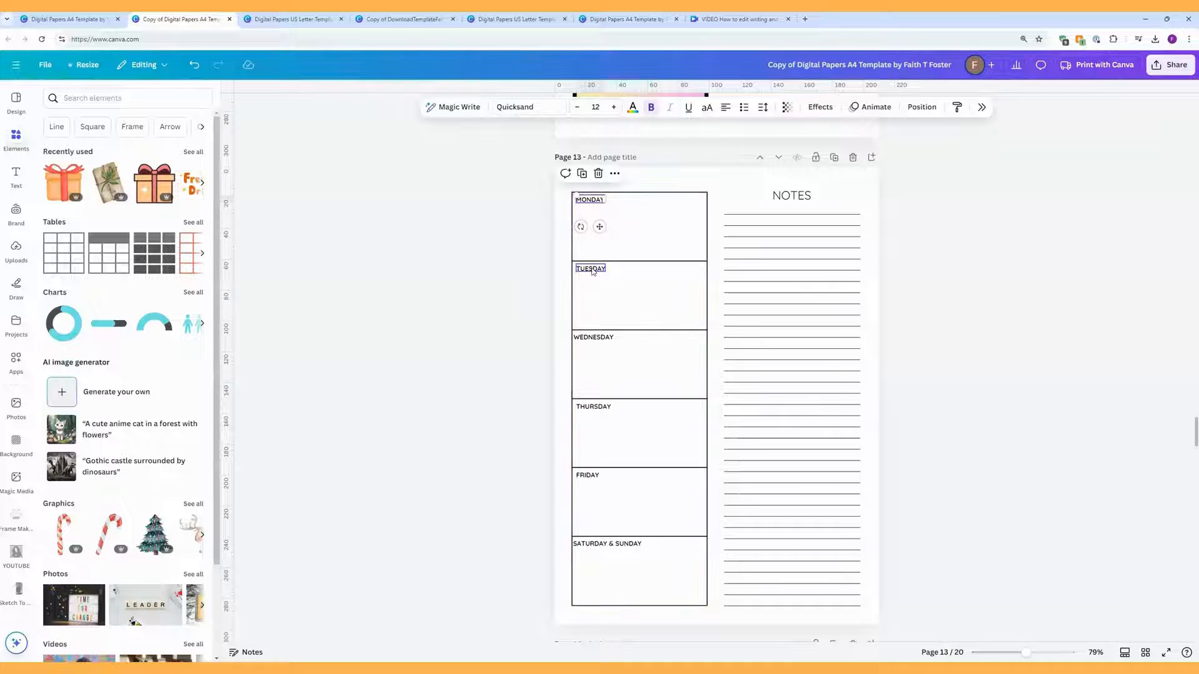
left_click(595, 336, "shift")
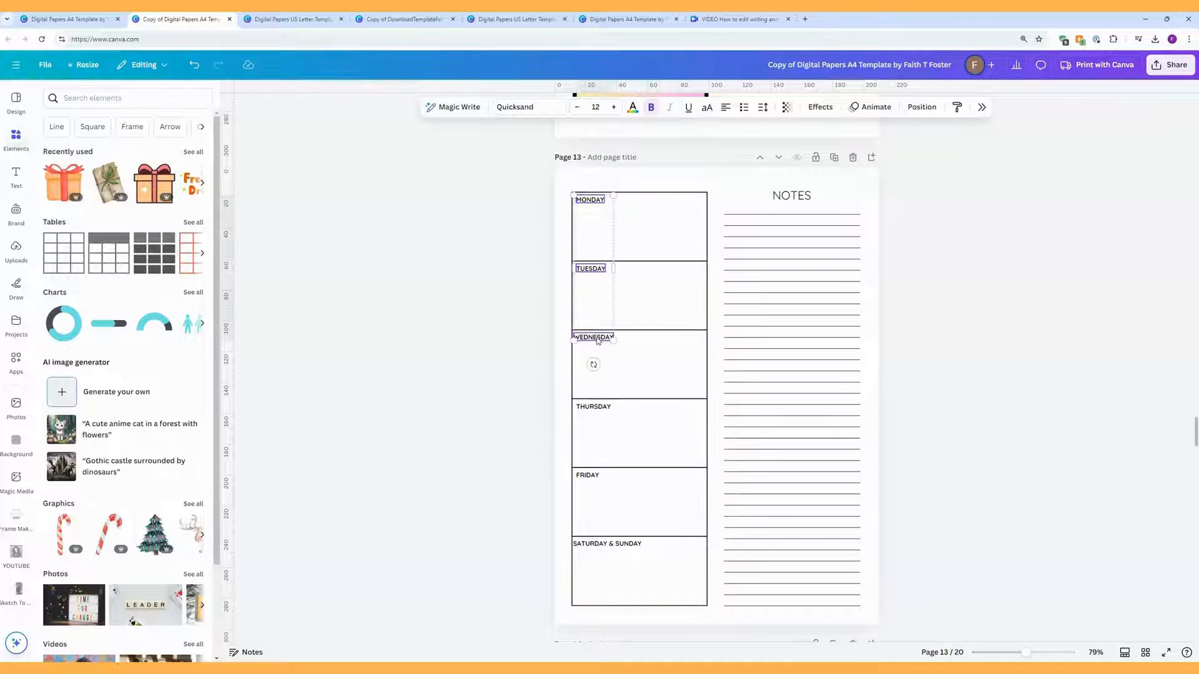
left_click(593, 407, "shift")
left_click(591, 477, "shift")
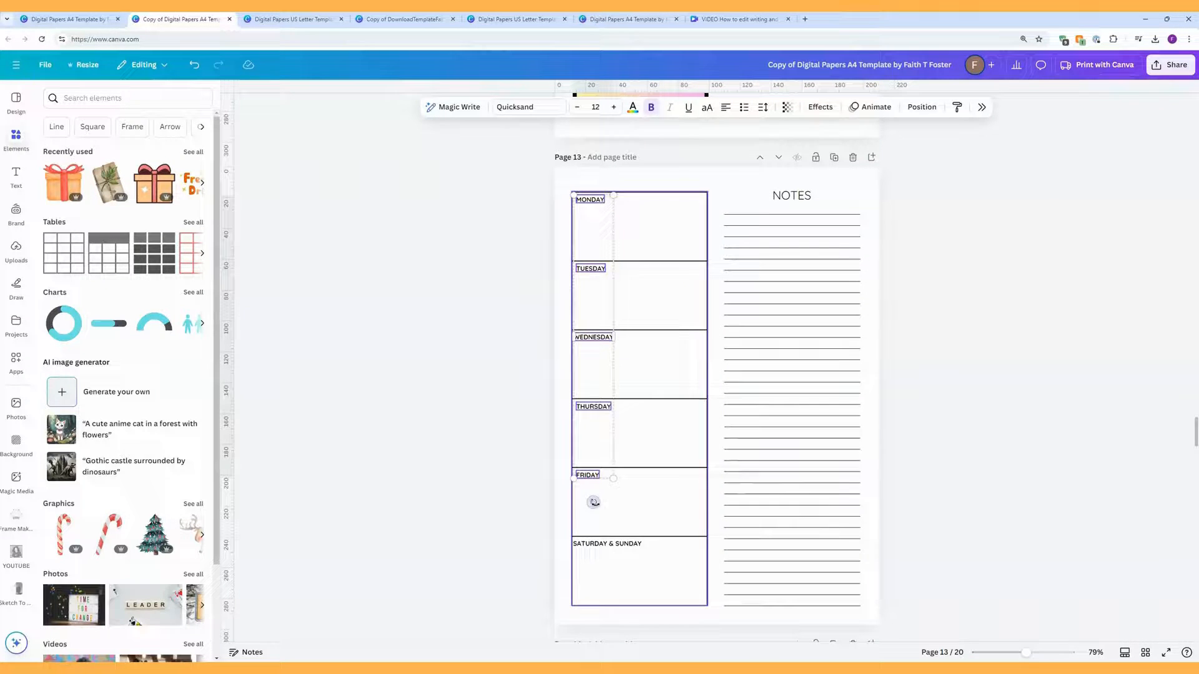
left_click(601, 545, "shift")
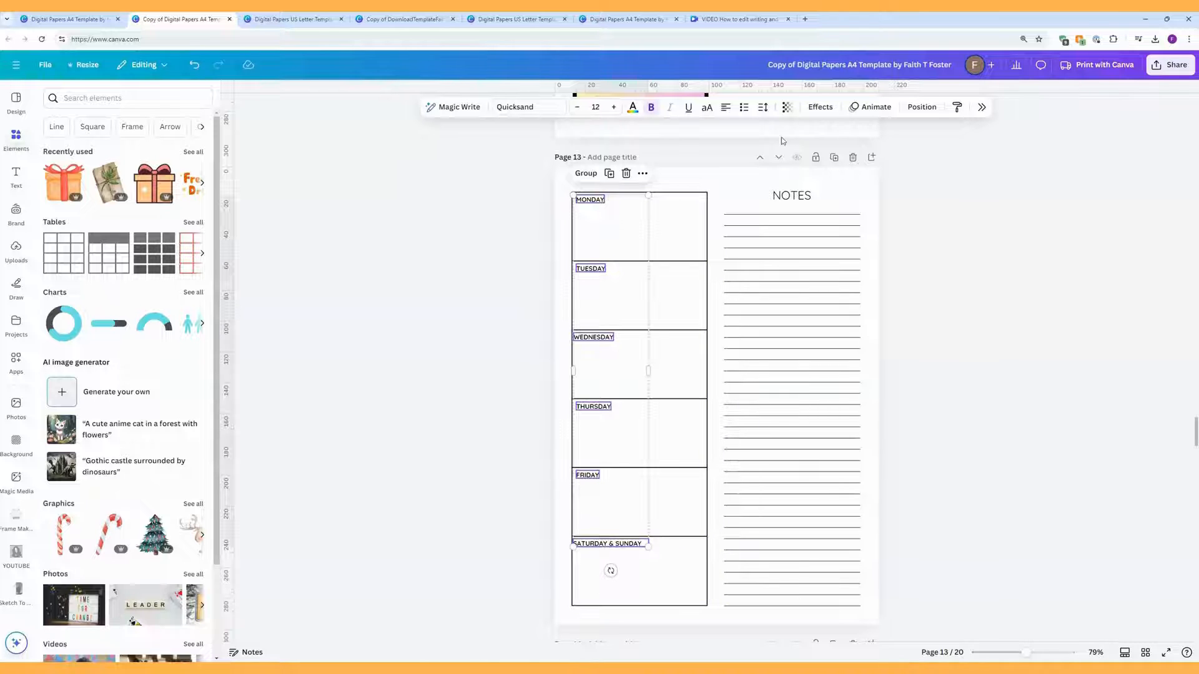
left_click(726, 111)
Step: Align the day labels on a common centre and position them mid-box at the top
left_click(922, 107)
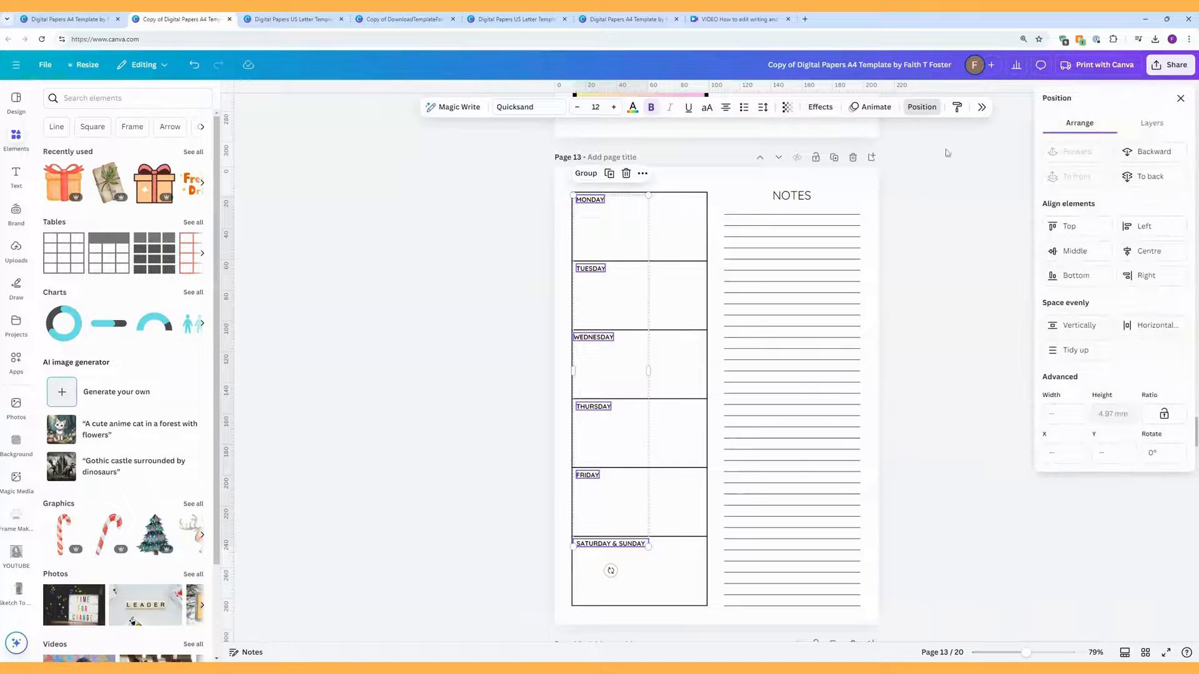
left_click(1136, 251)
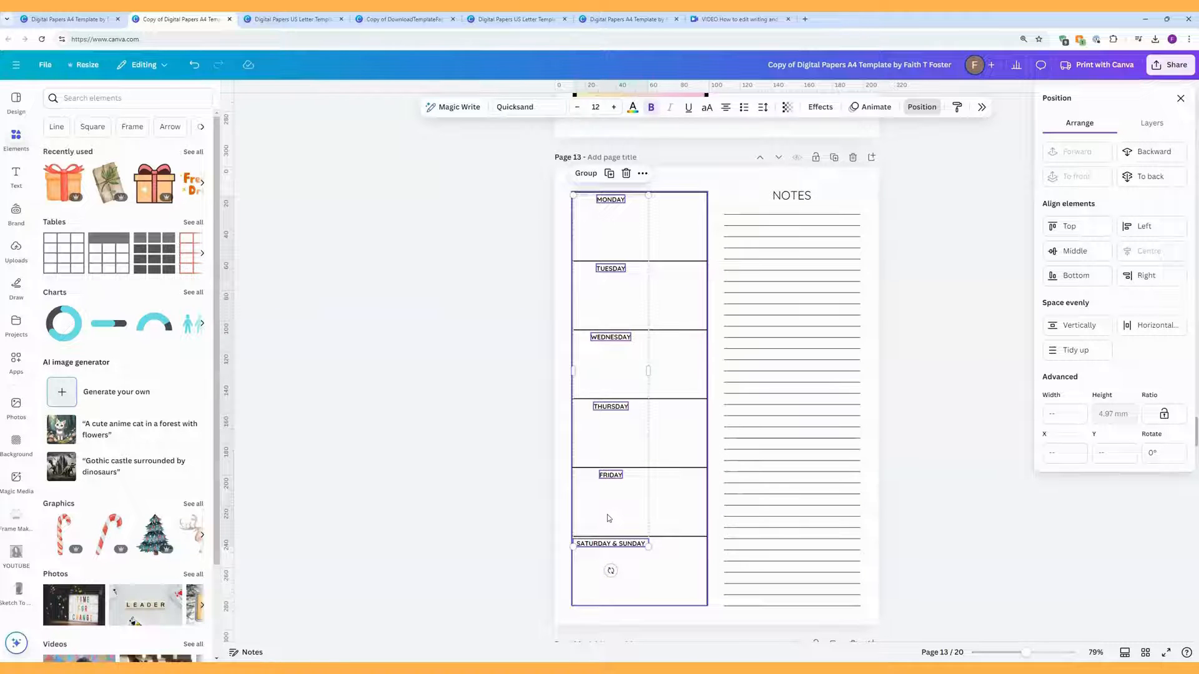
left_click_drag(609, 519, 634, 518)
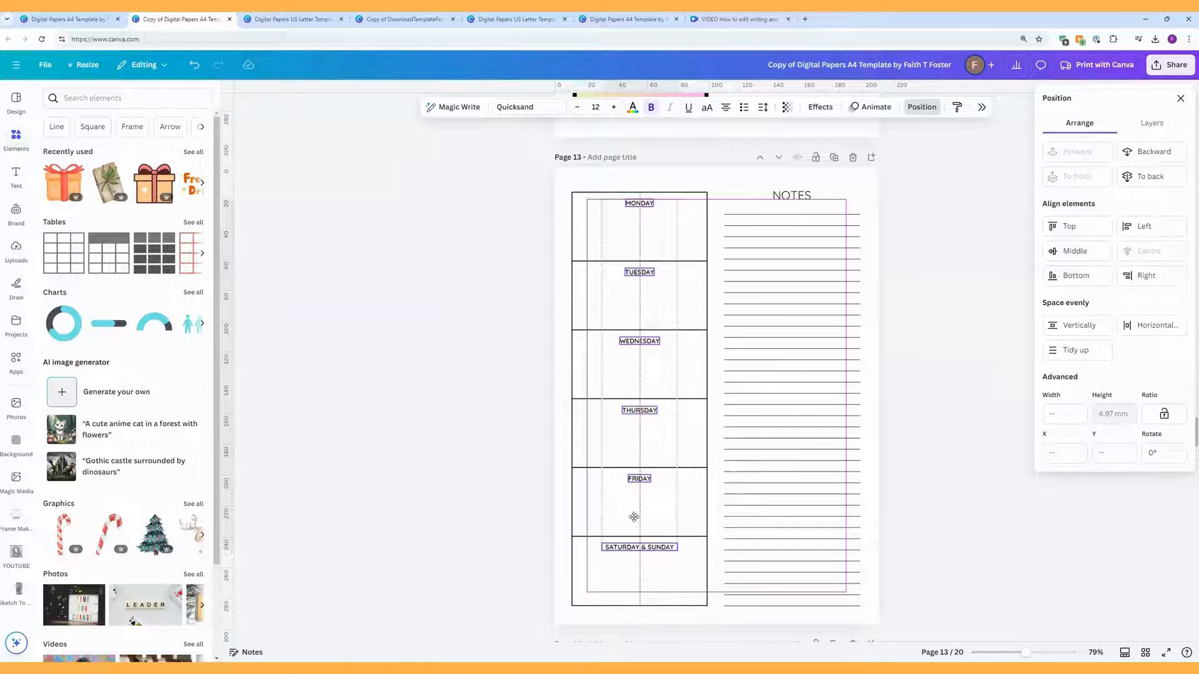
left_click_drag(634, 517, 634, 515)
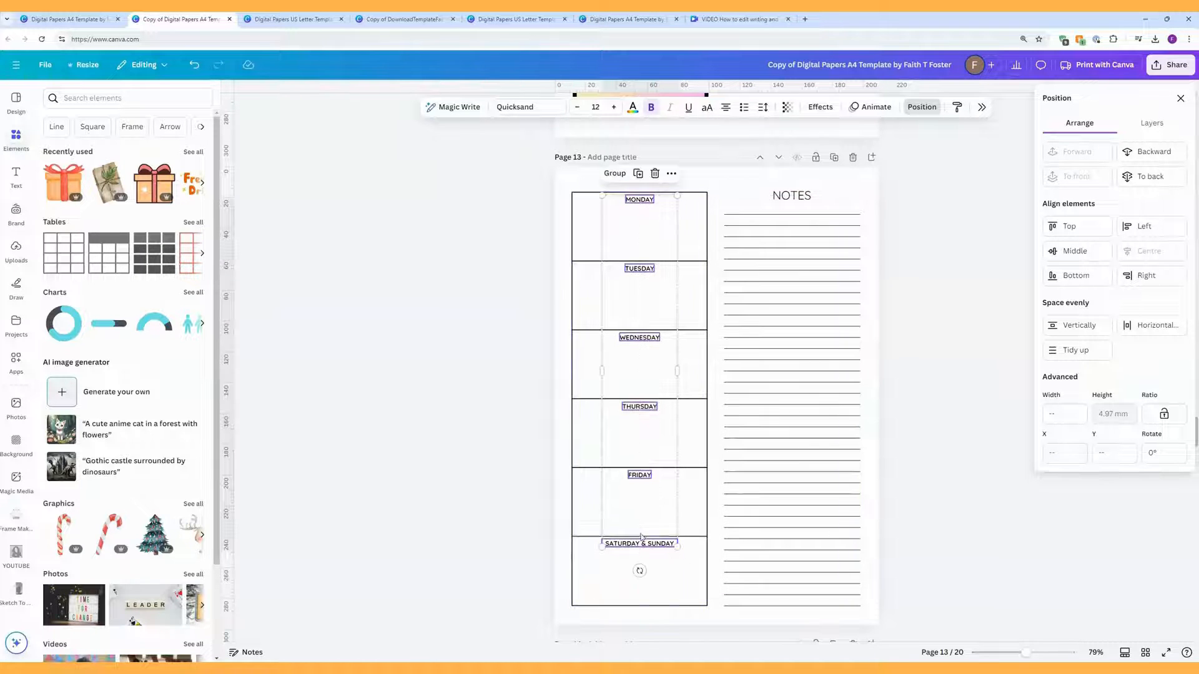
left_click(718, 621)
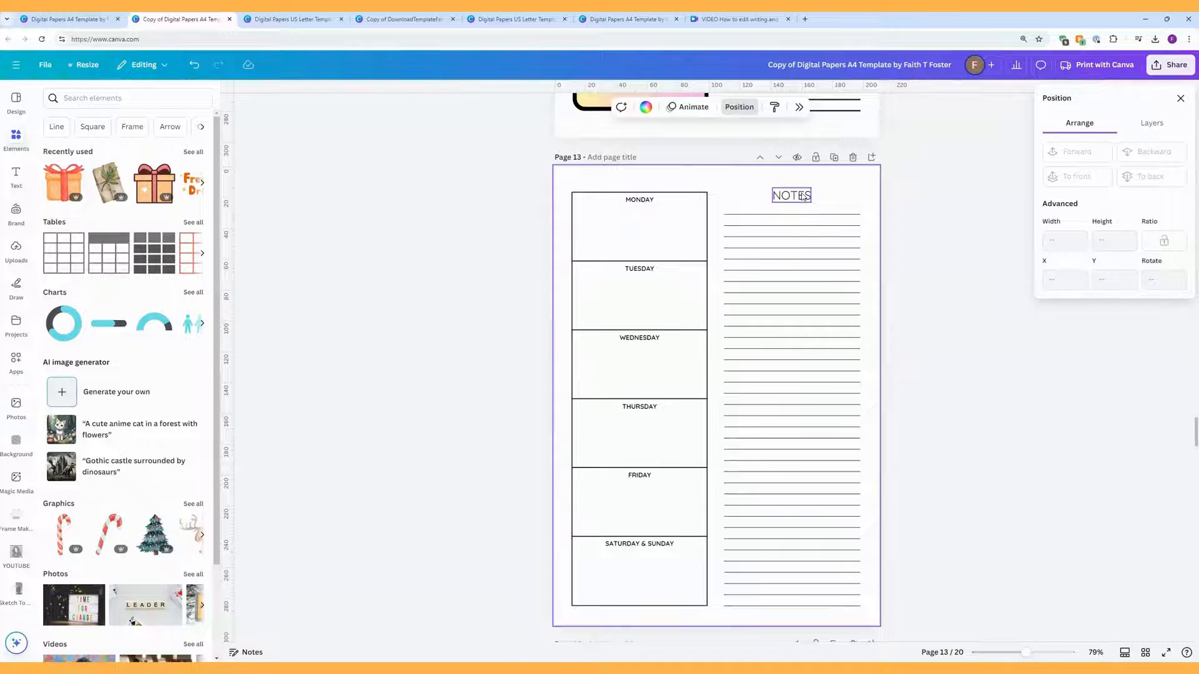
Step: Make the NOTES heading bold
left_click(804, 197)
left_click(650, 108)
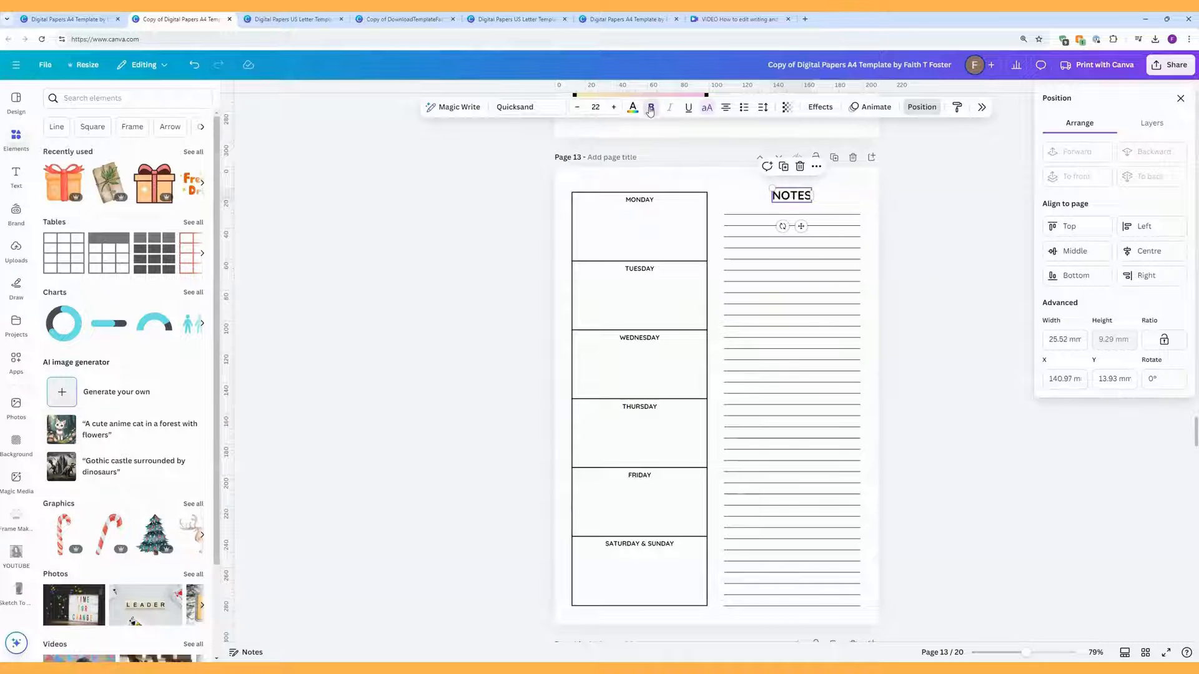
left_click(646, 203)
left_click(647, 204)
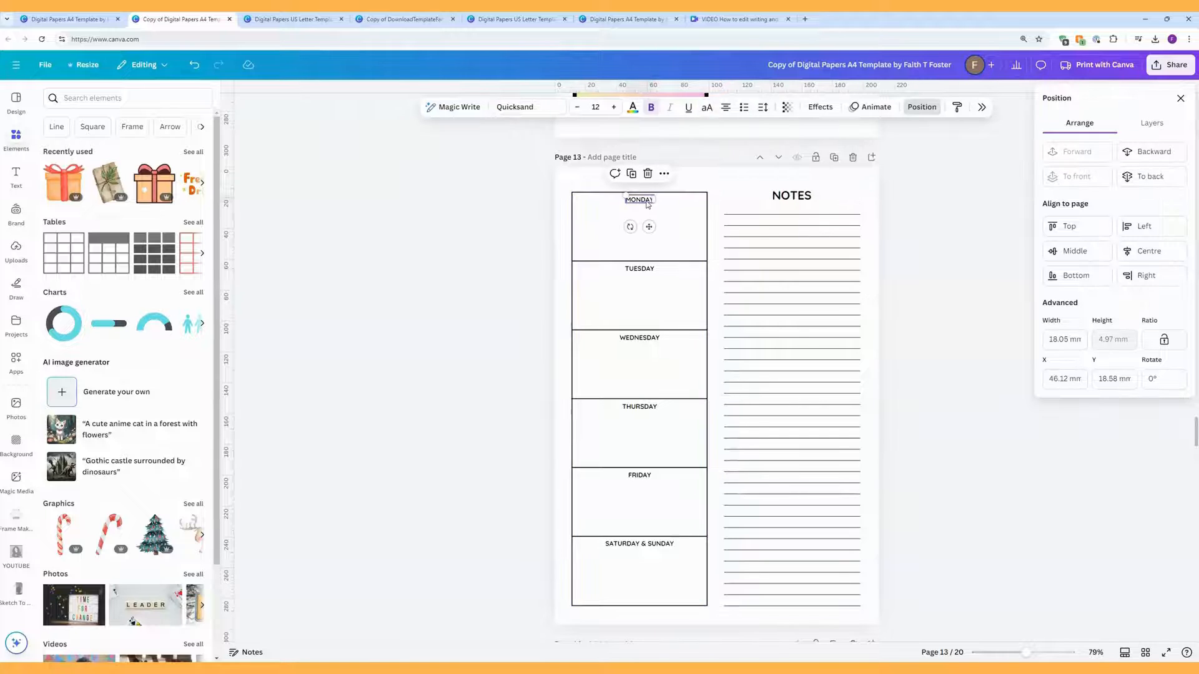
left_click(837, 200)
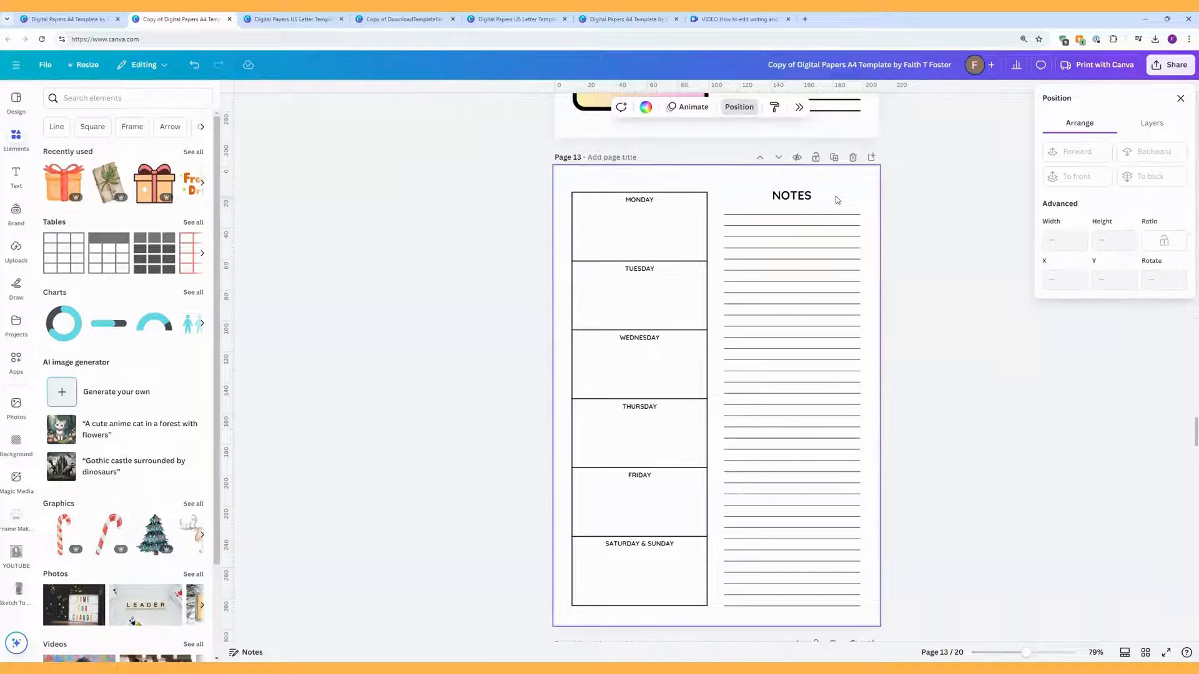
Step: Thicken the NOTES ruled lines to a line weight of 2
left_click_drag(847, 211, 819, 606)
left_click(860, 220)
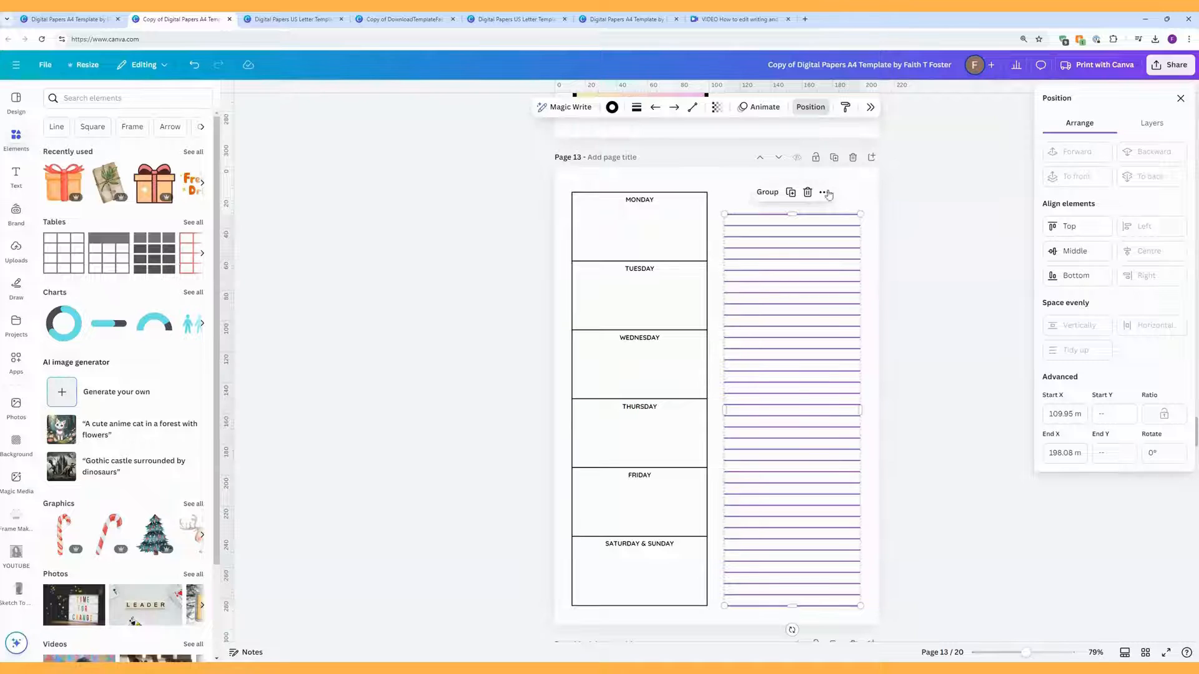
left_click(636, 106)
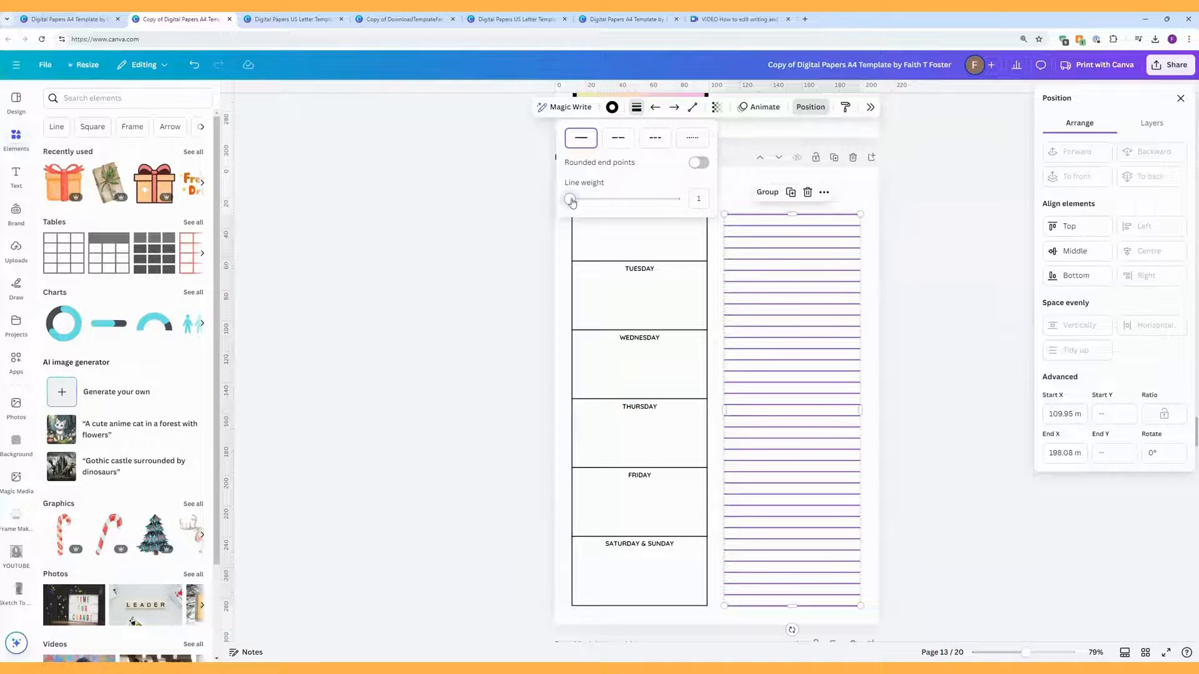
left_click_drag(570, 199, 570, 203)
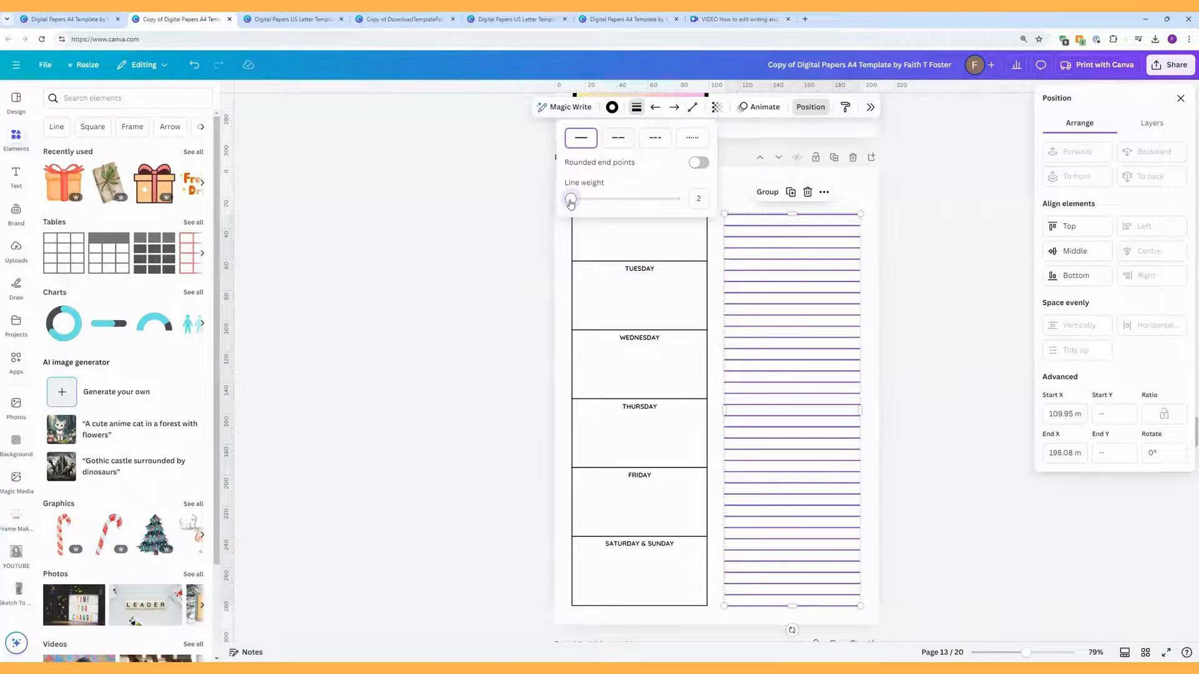
left_click(864, 199)
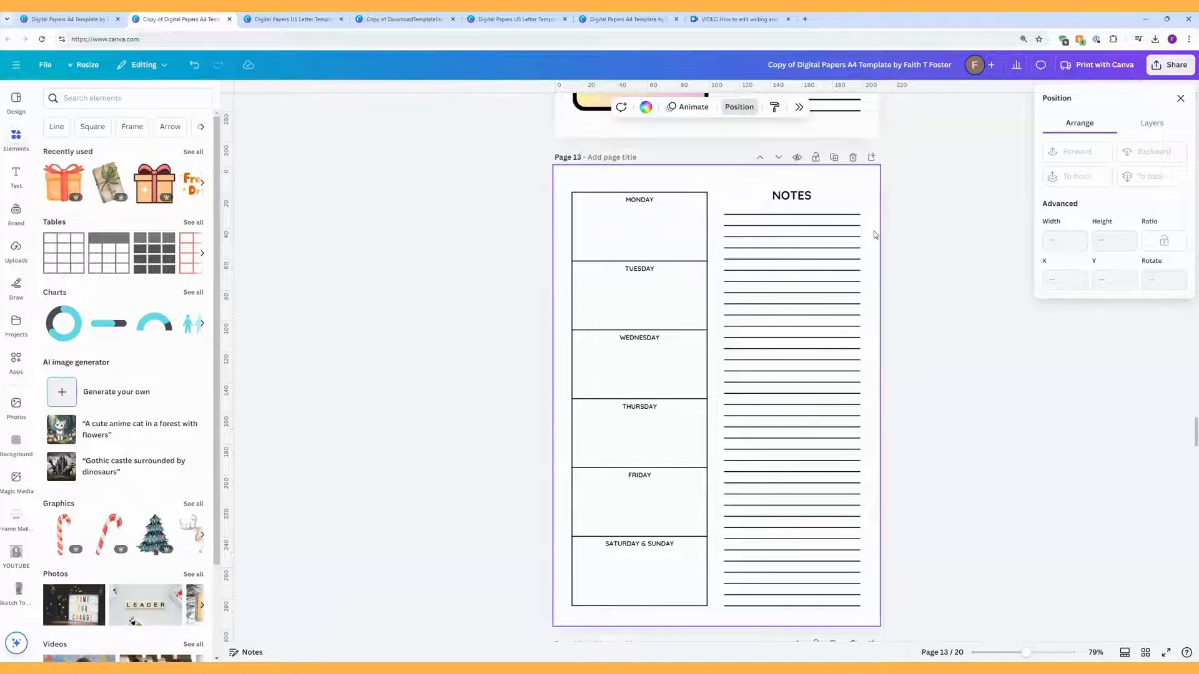
scroll(805, 312, "down", 5)
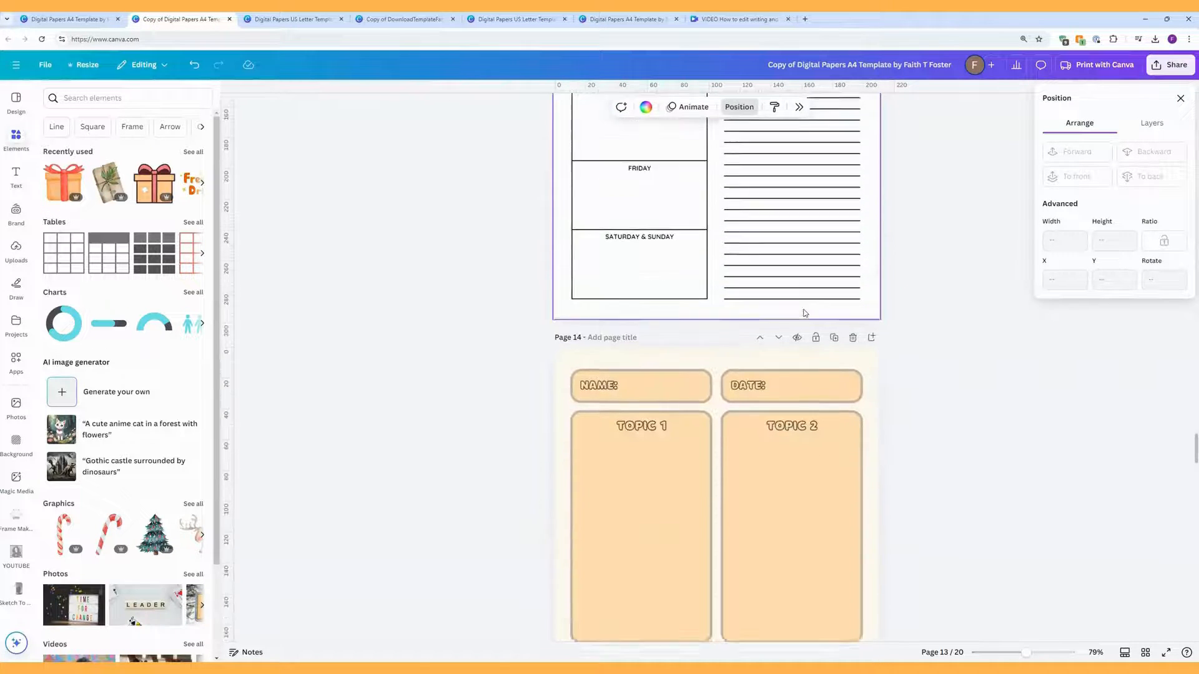
Step: Scroll down the pages and open page 14, the NAME/DATE/TOPIC notes sheet
scroll(805, 313, "down", 3)
scroll(805, 311, "down", 1)
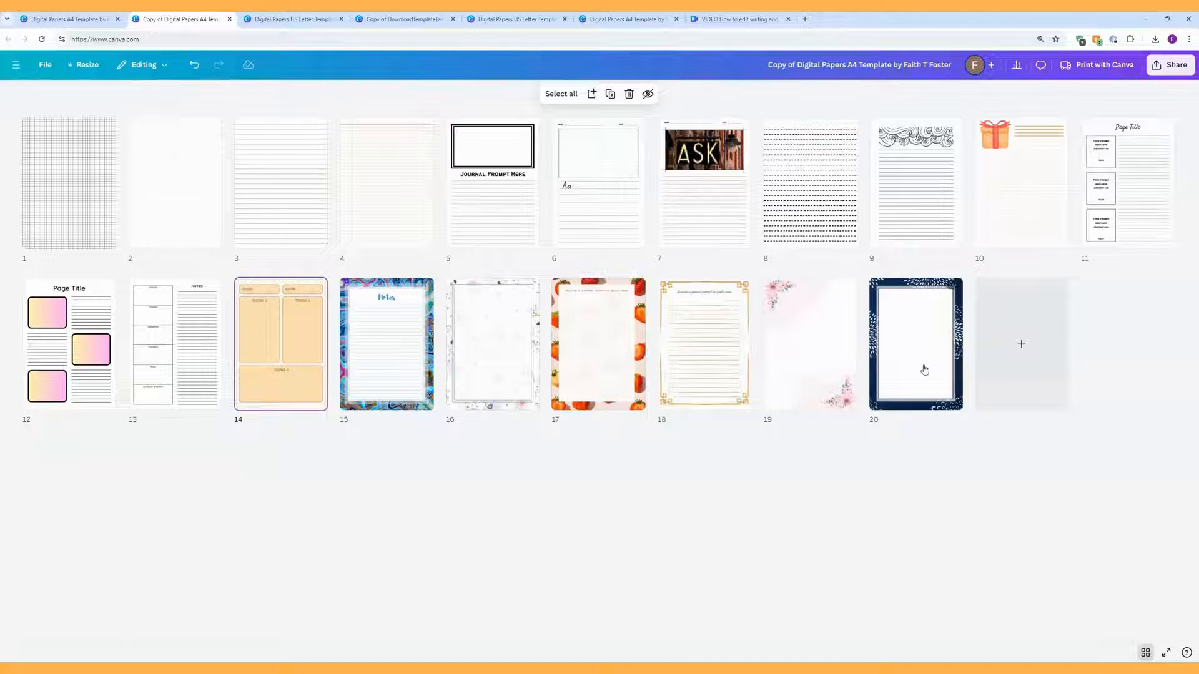
double_click(288, 348)
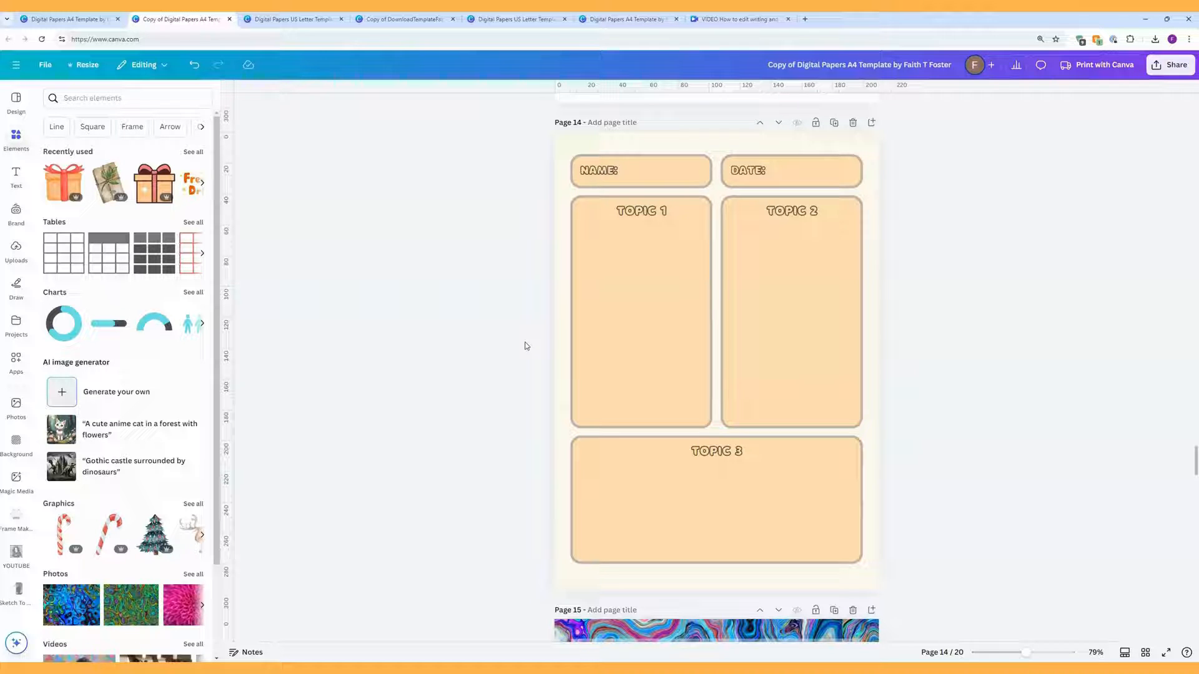
Step: Set the Topic 1 box fill to white, briefly trying no colour first
left_click(627, 338)
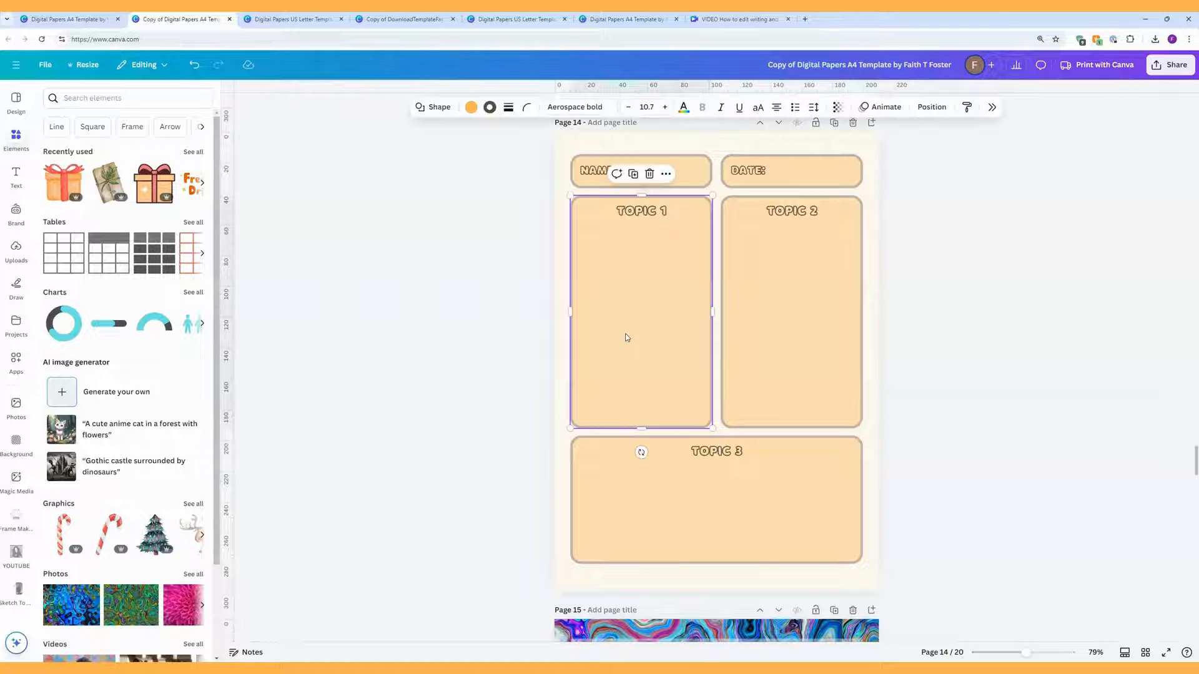
left_click(470, 108)
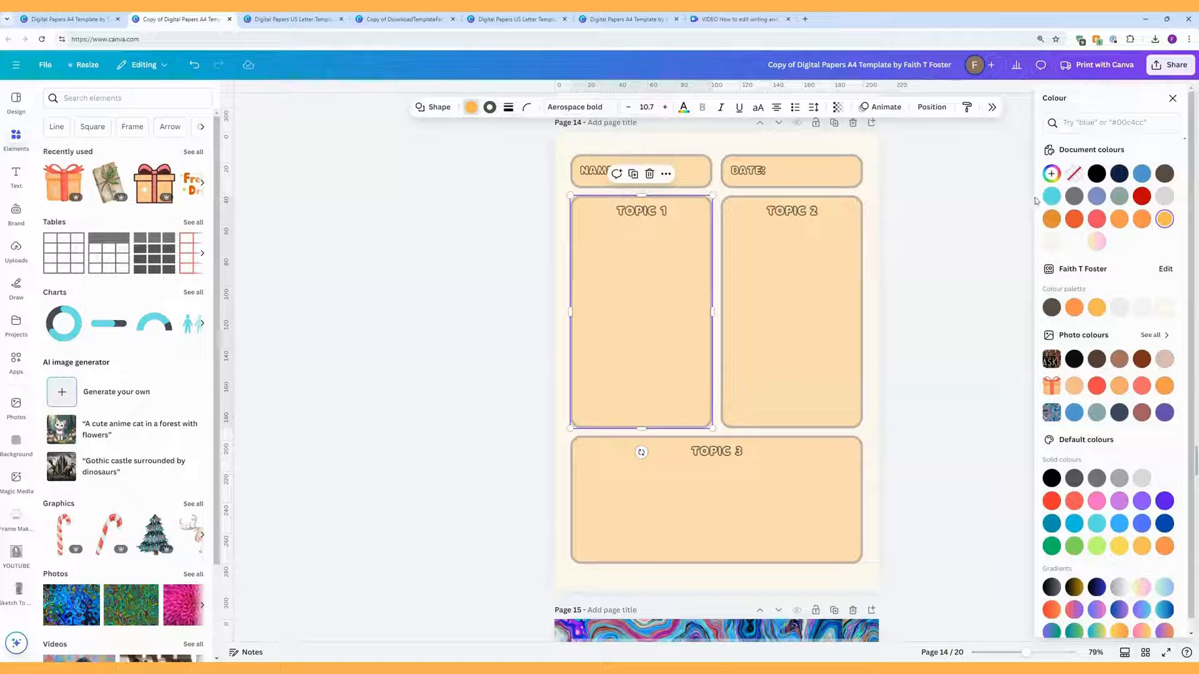
left_click(1074, 242)
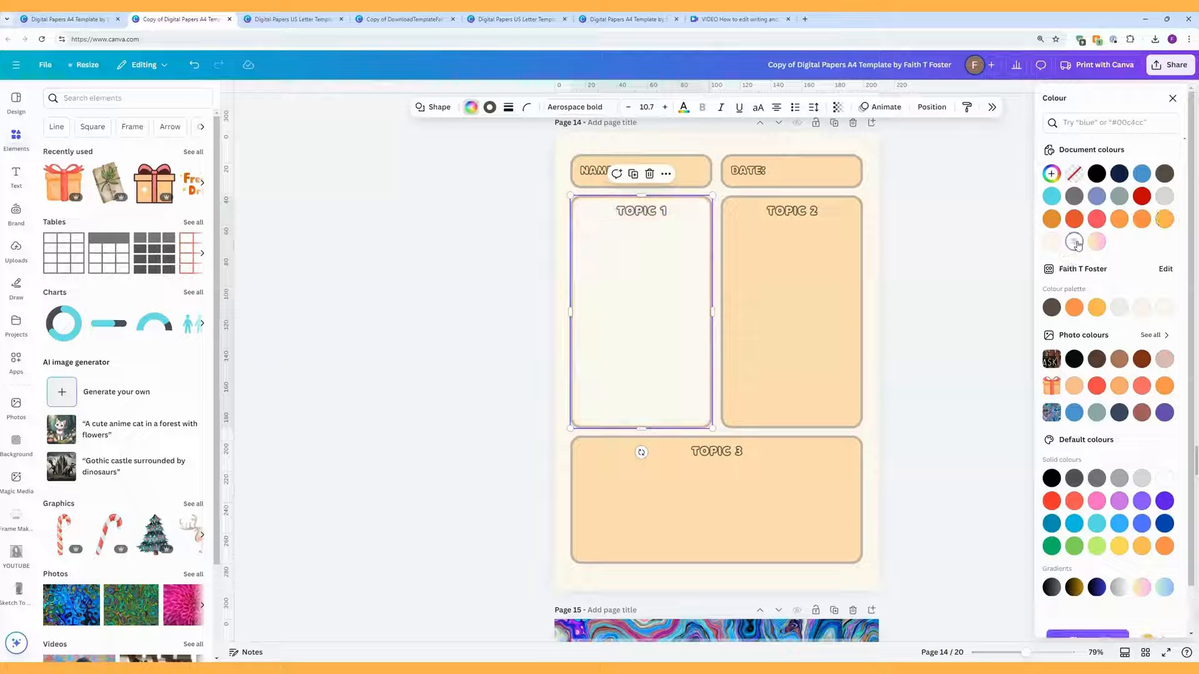
left_click(1074, 175)
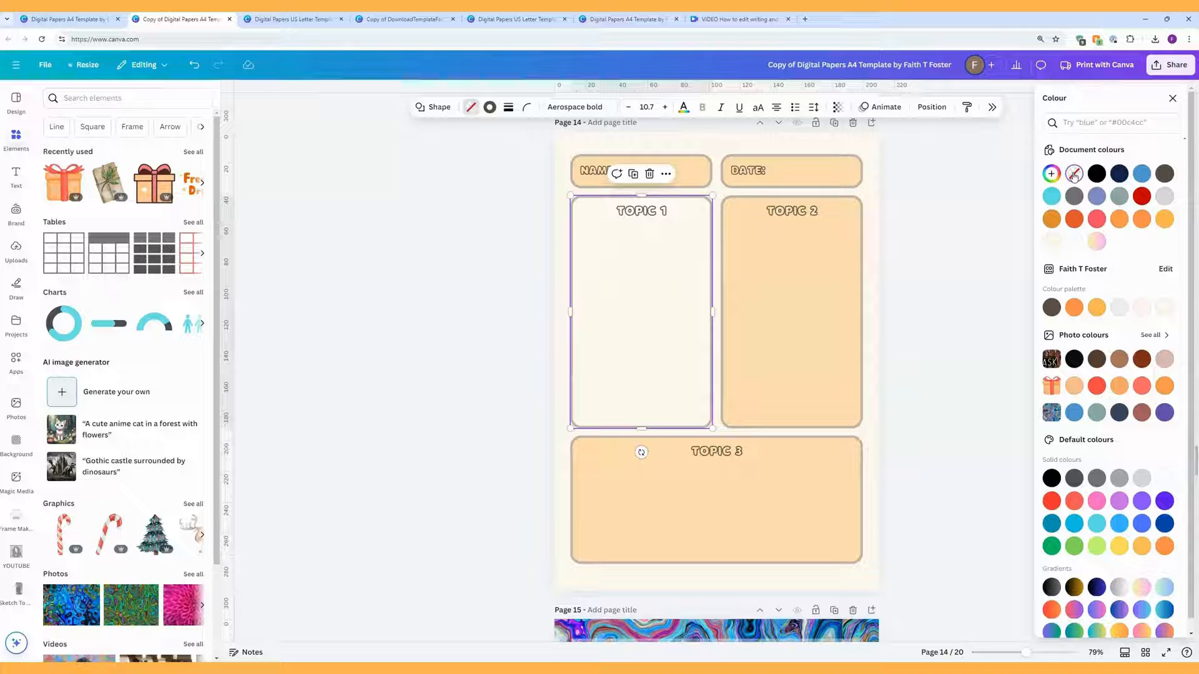
left_click(1073, 242)
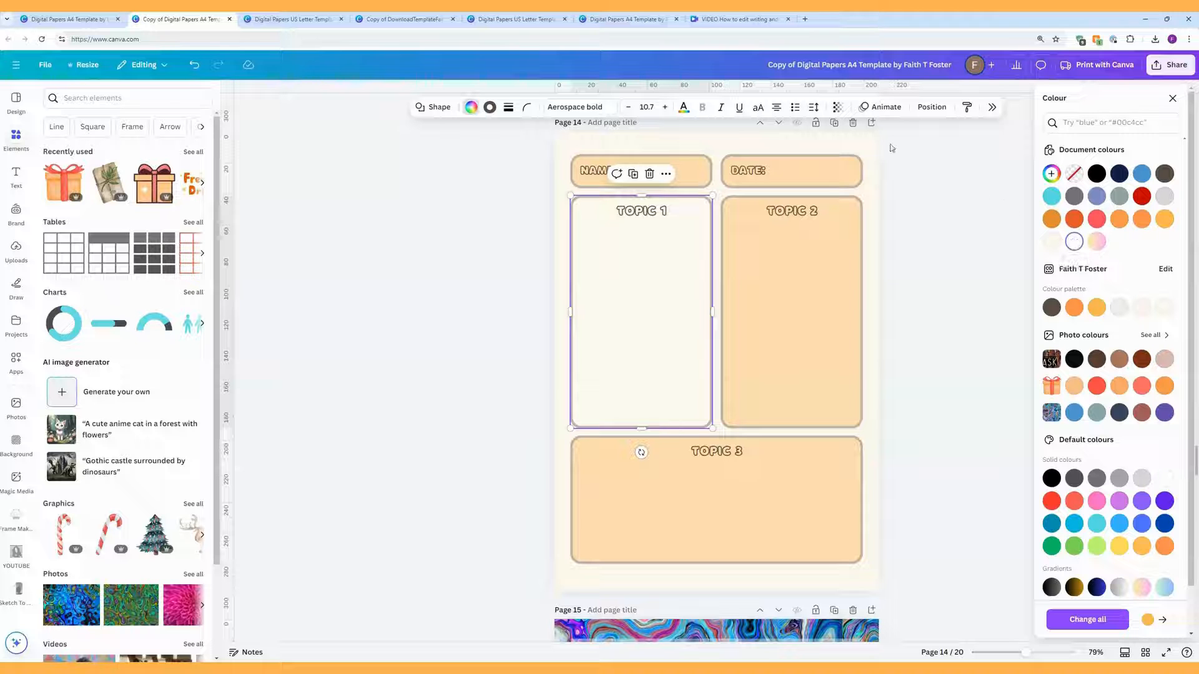
Step: Browse background colour swatches for page 14, leaving the page plain white
left_click(560, 156)
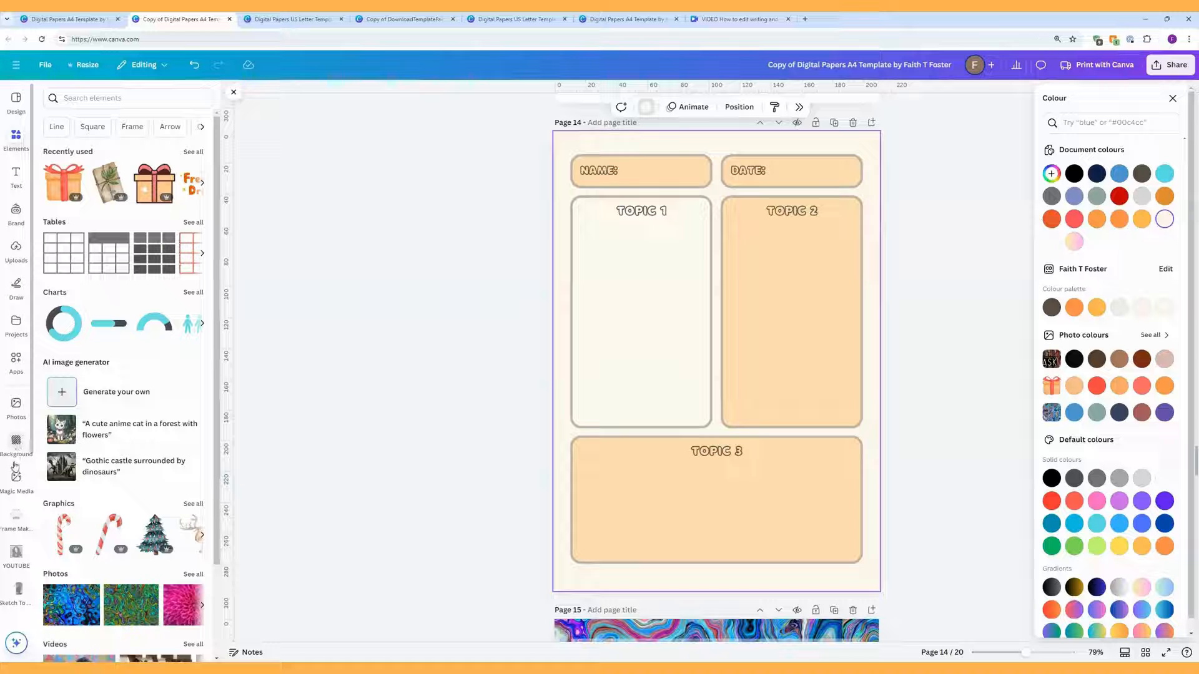
left_click(16, 443)
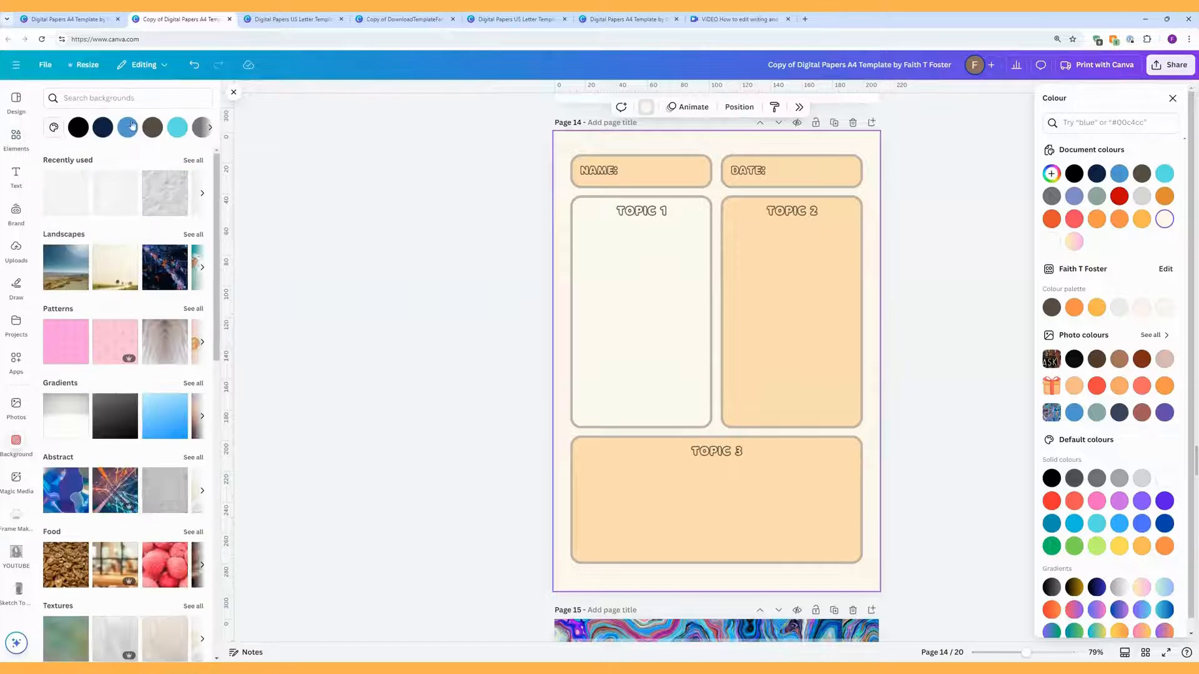
left_click(211, 128)
left_click(210, 128)
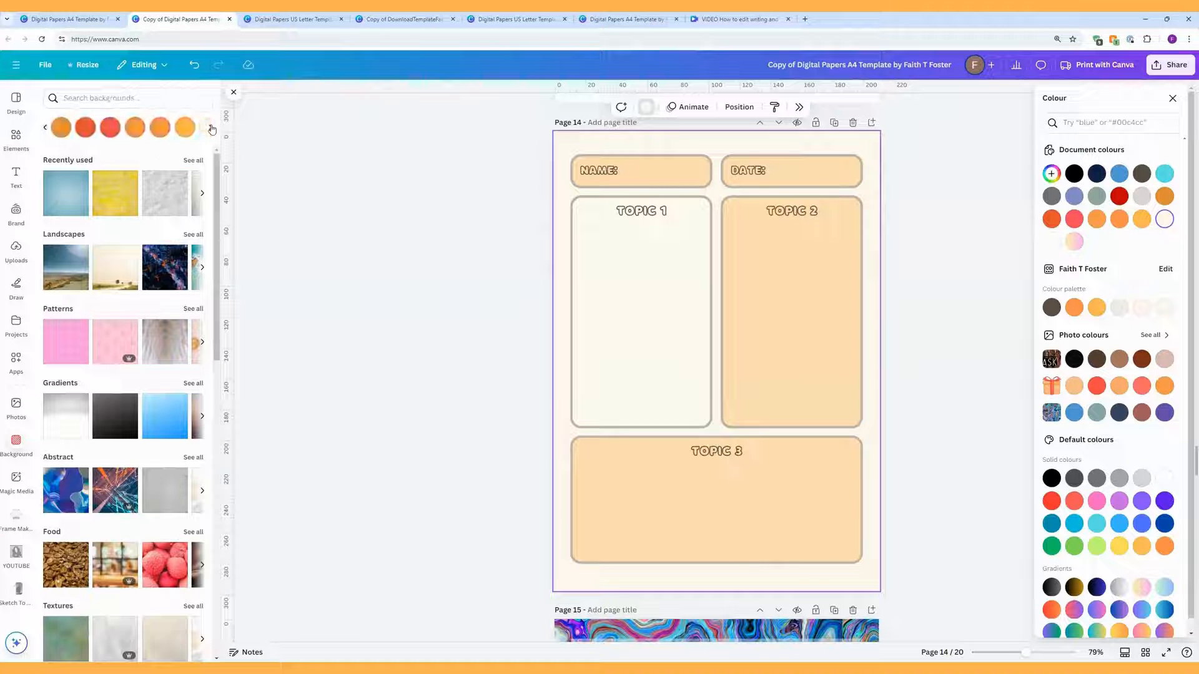
left_click(209, 129)
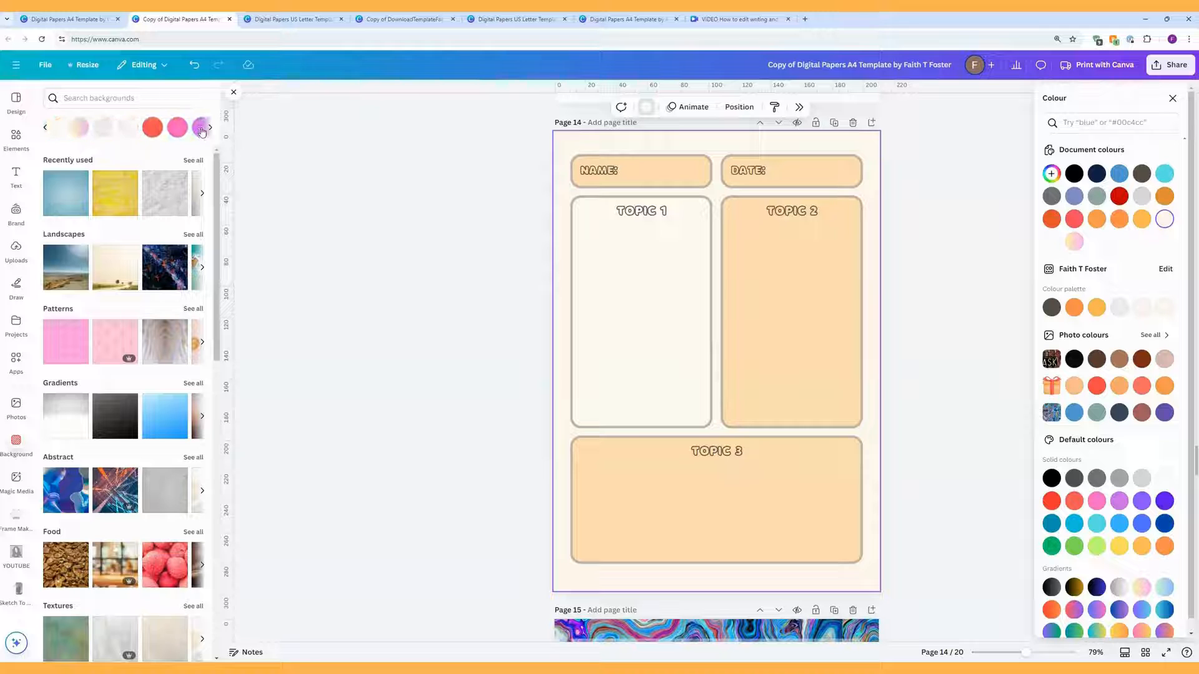
left_click(705, 219)
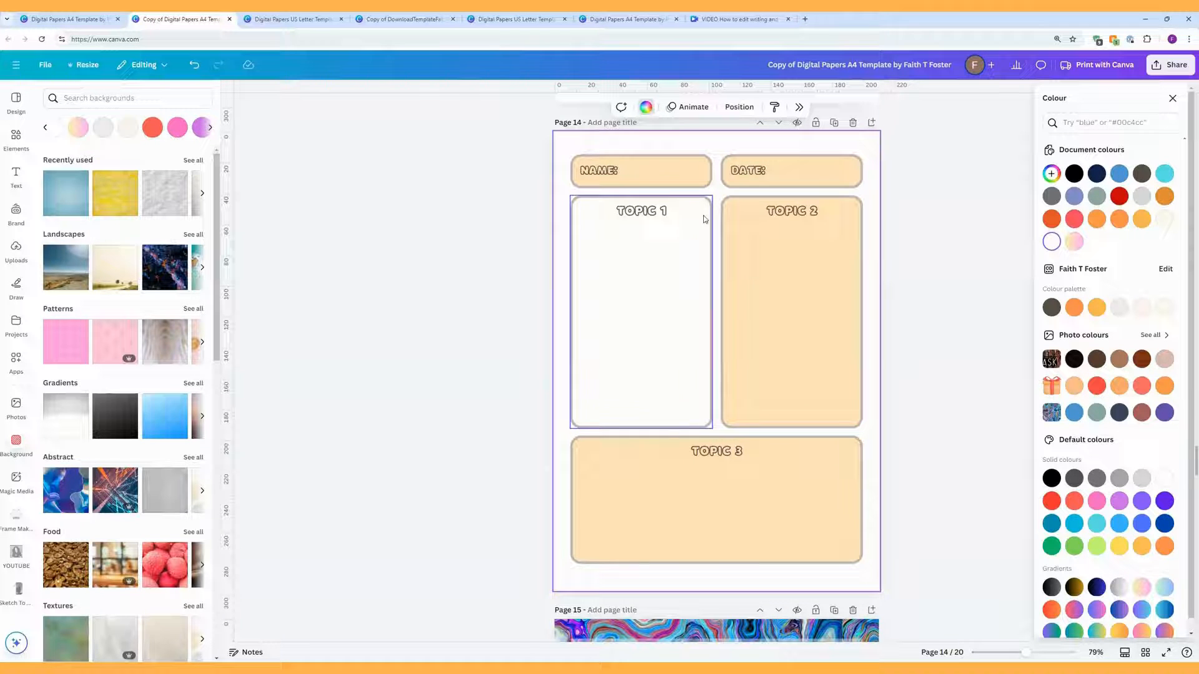
Step: Try Hollow at 50 and a thicker Outline text effect on the TOPIC 1 heading
left_click(654, 215)
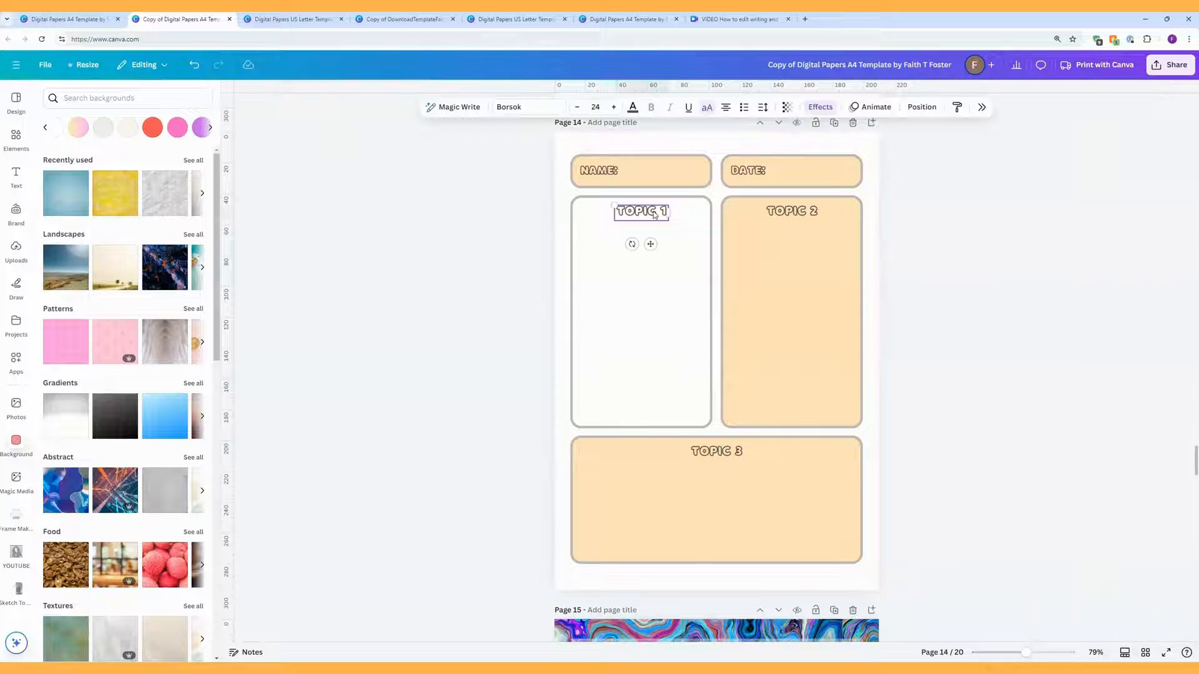
left_click(822, 108)
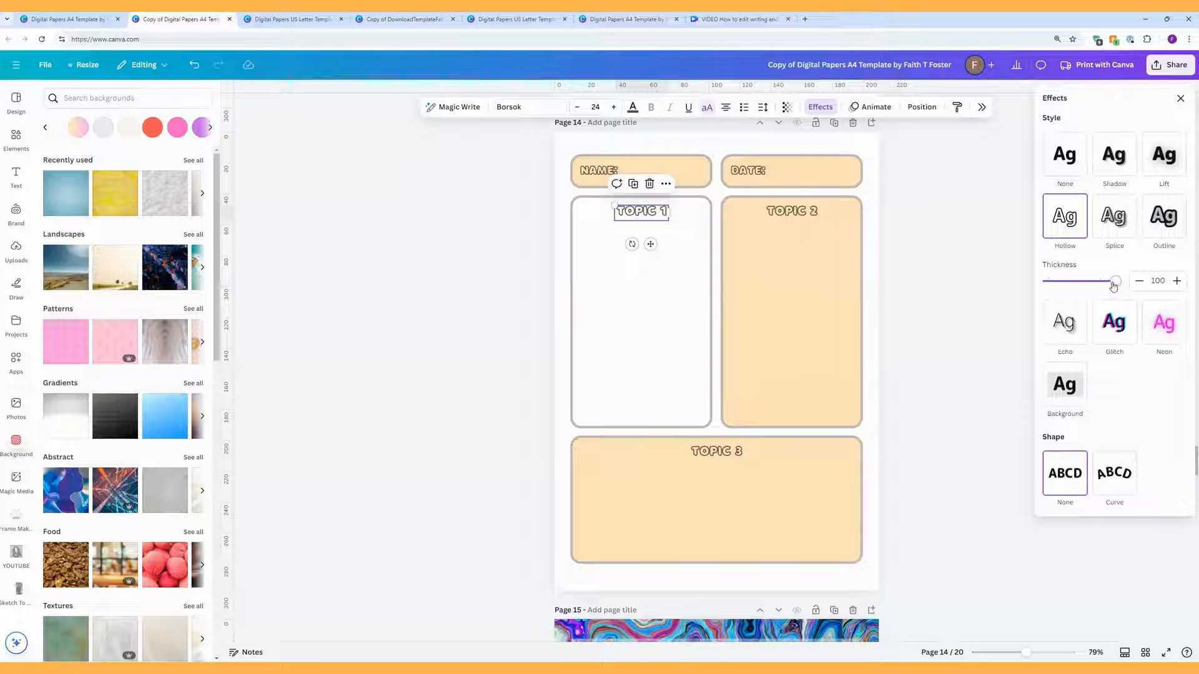
mouse_move(1113, 285)
left_mouse_down()
mouse_move(1050, 282)
mouse_move(1129, 275)
left_mouse_up()
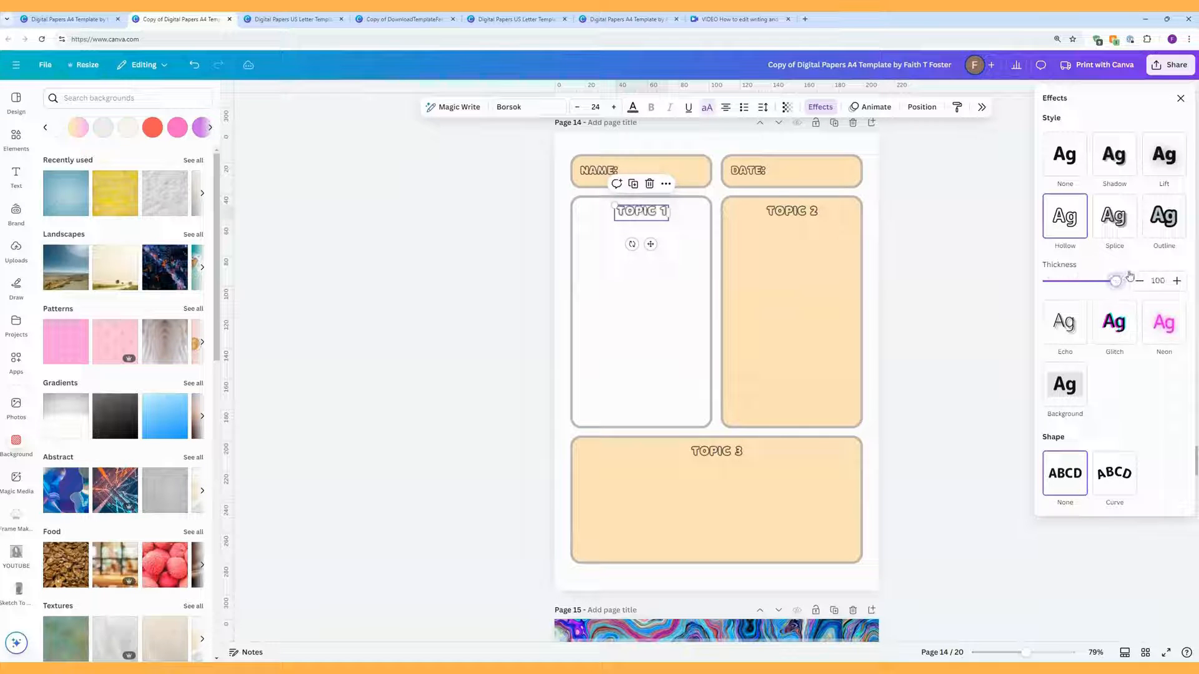
left_click(1170, 218)
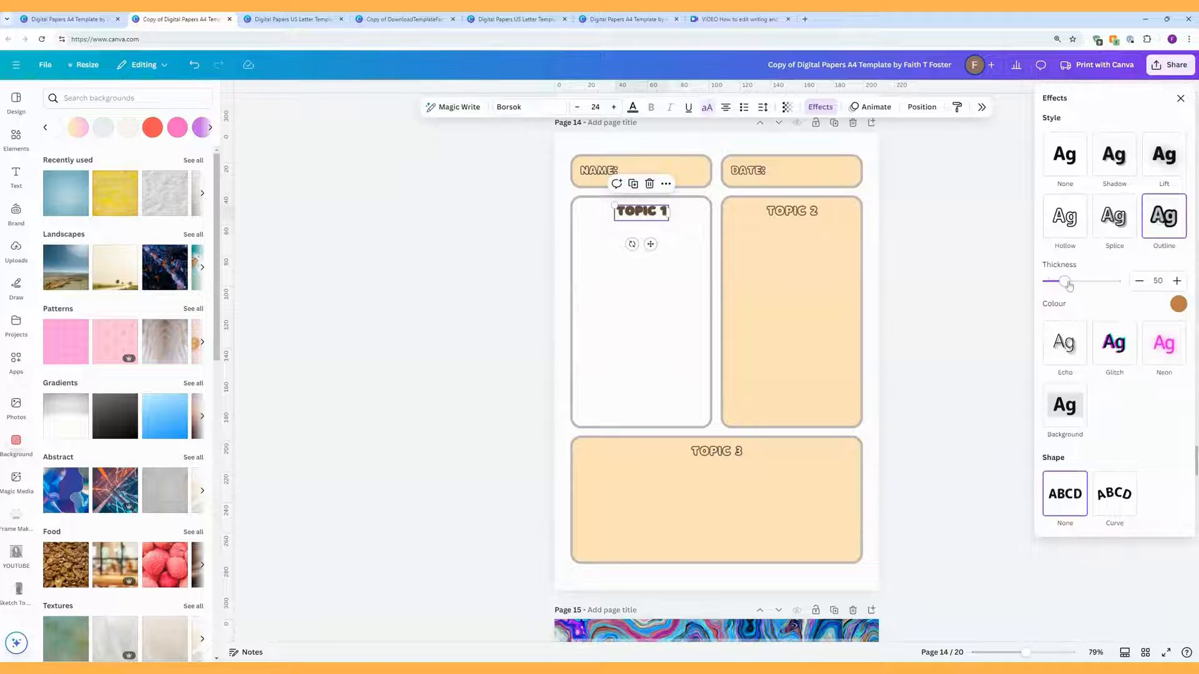
mouse_move(1065, 281)
left_mouse_down()
mouse_move(1110, 281)
mouse_move(1048, 281)
left_mouse_up()
Step: Preview Shadow, Lift, Echo, Glitch and Neon, then apply the Background effect to TOPIC 1
left_click(1115, 170)
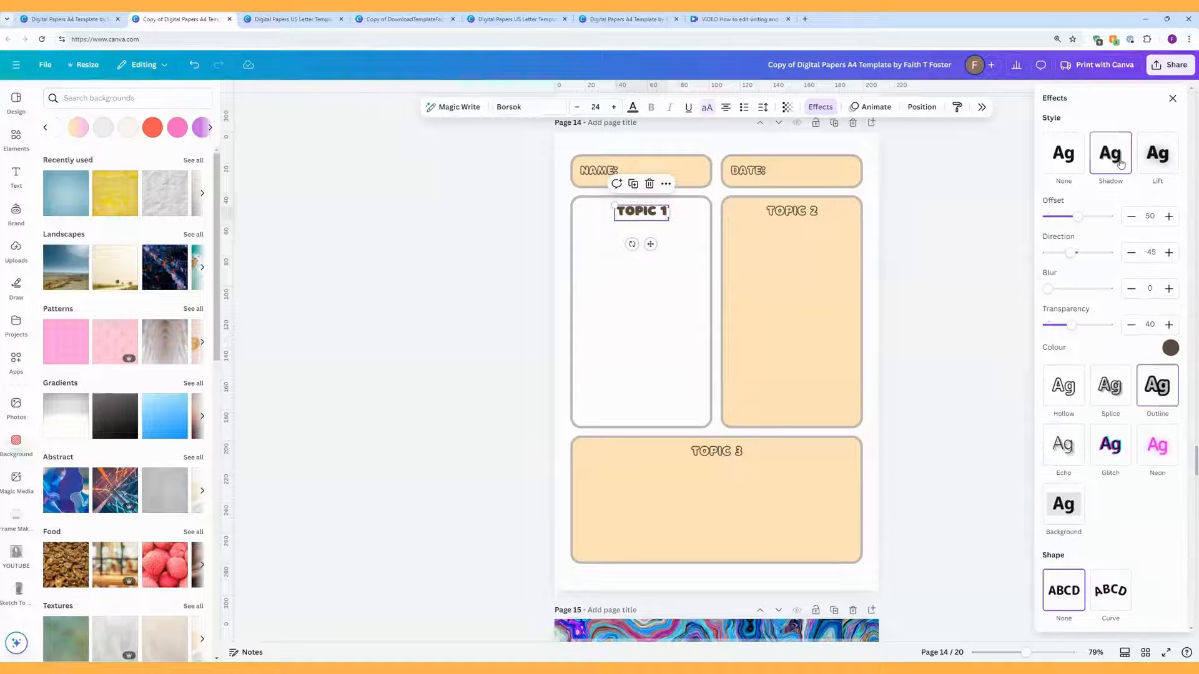
left_click(1160, 158)
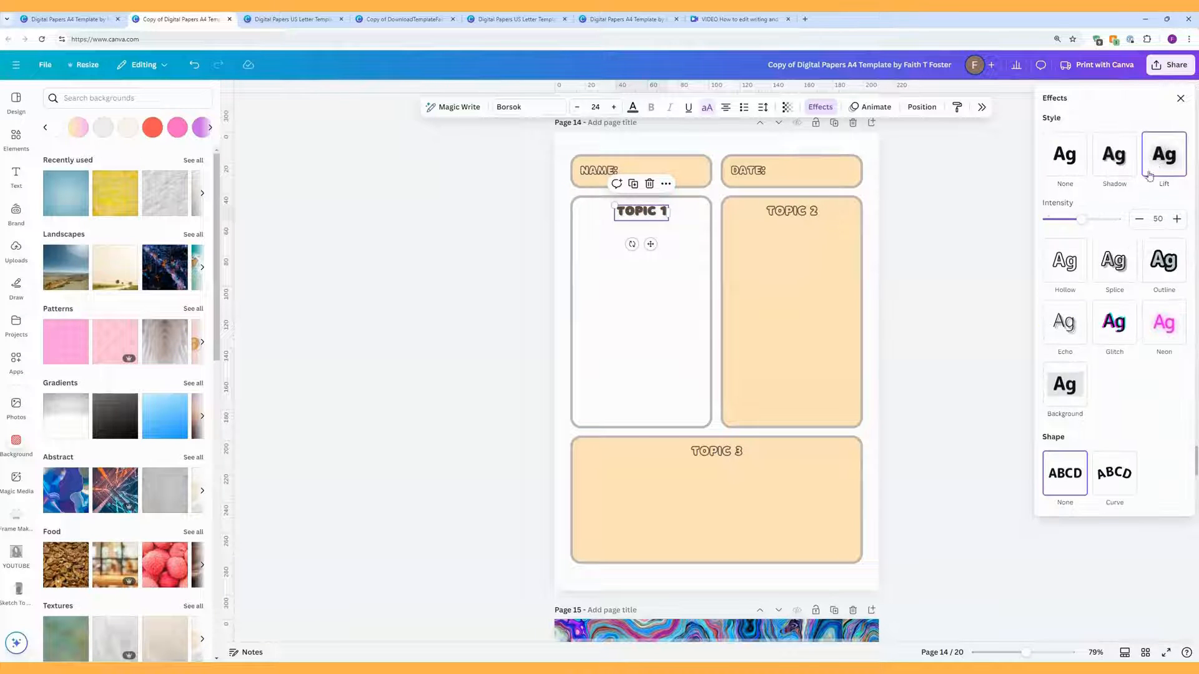
left_click(1075, 327)
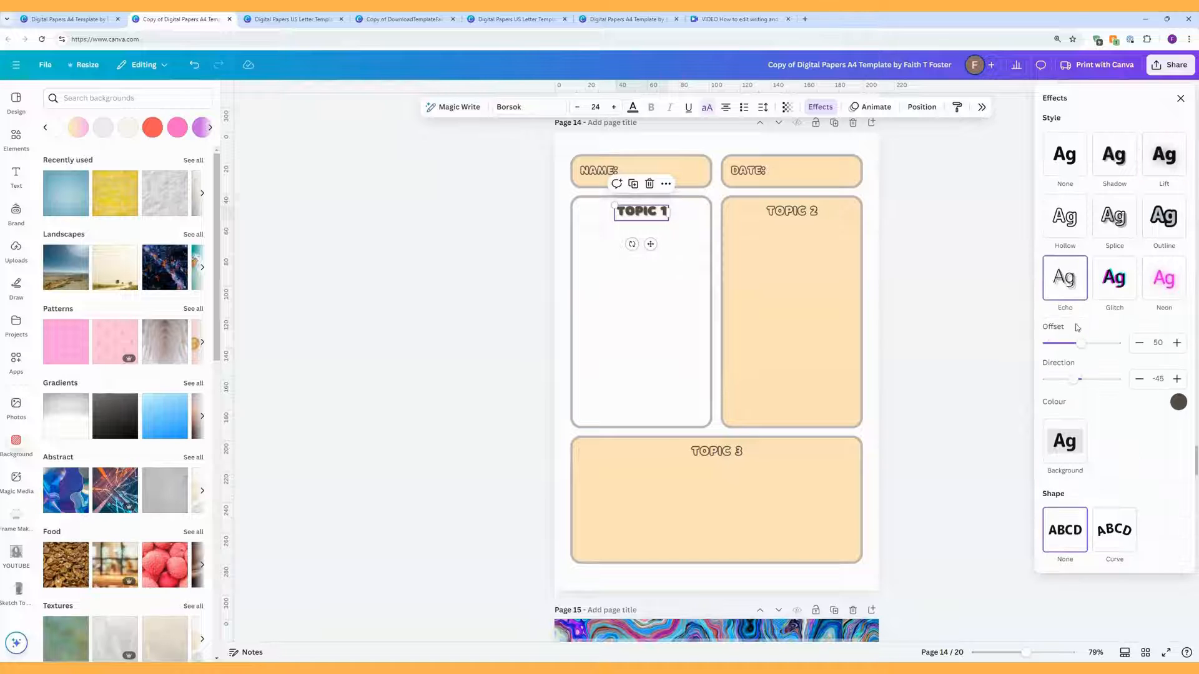
left_click(1118, 284)
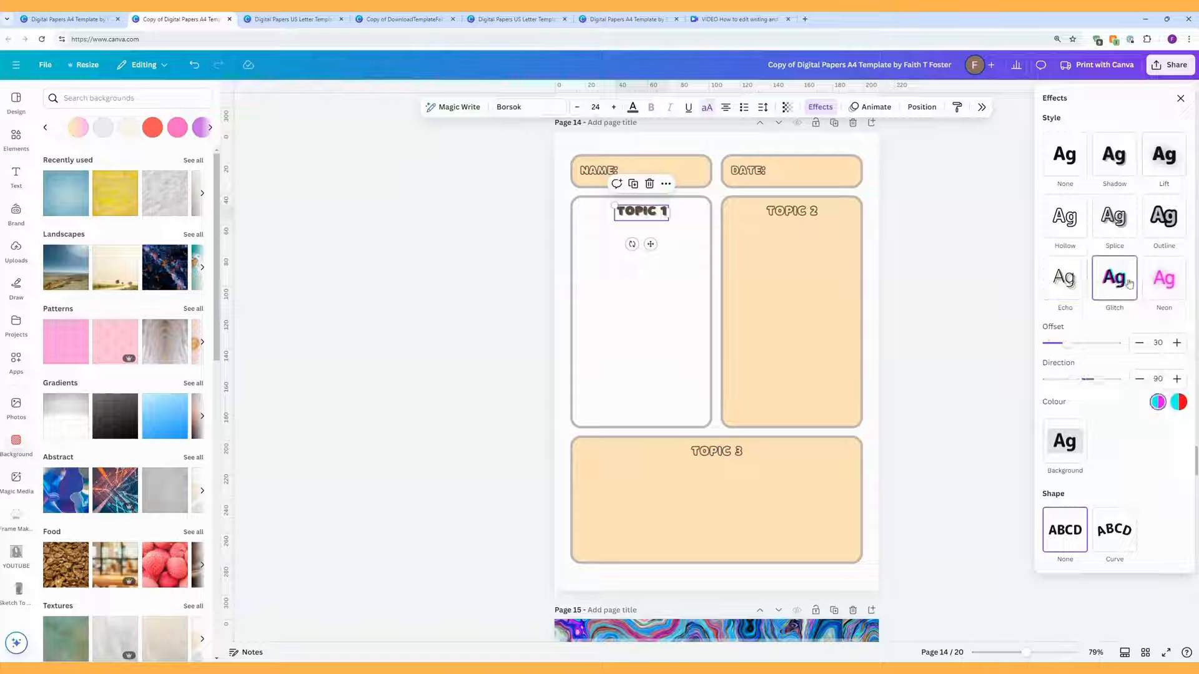
left_click(1173, 278)
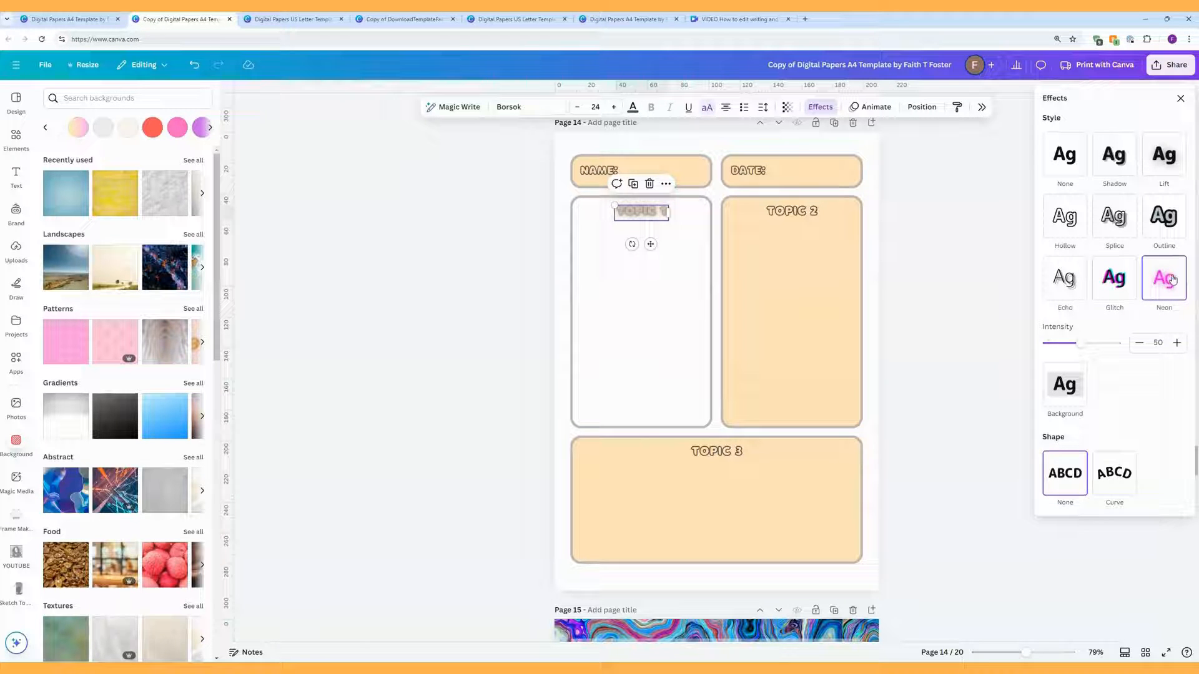
left_click(1070, 386)
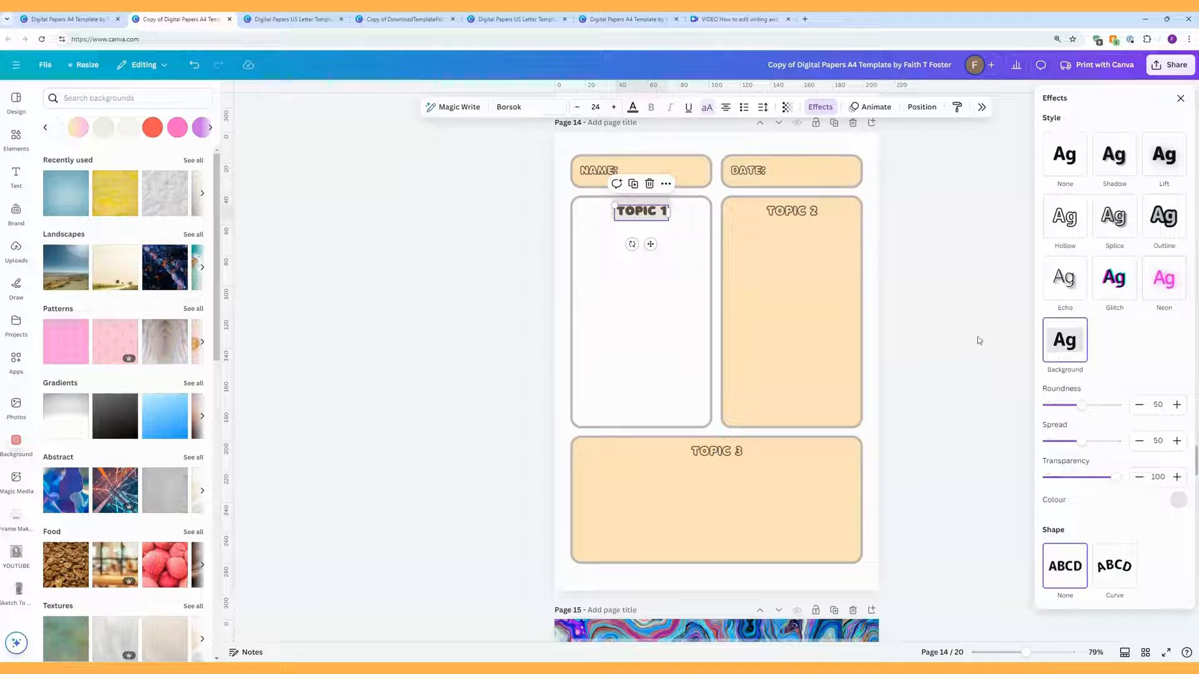
left_click(1179, 499)
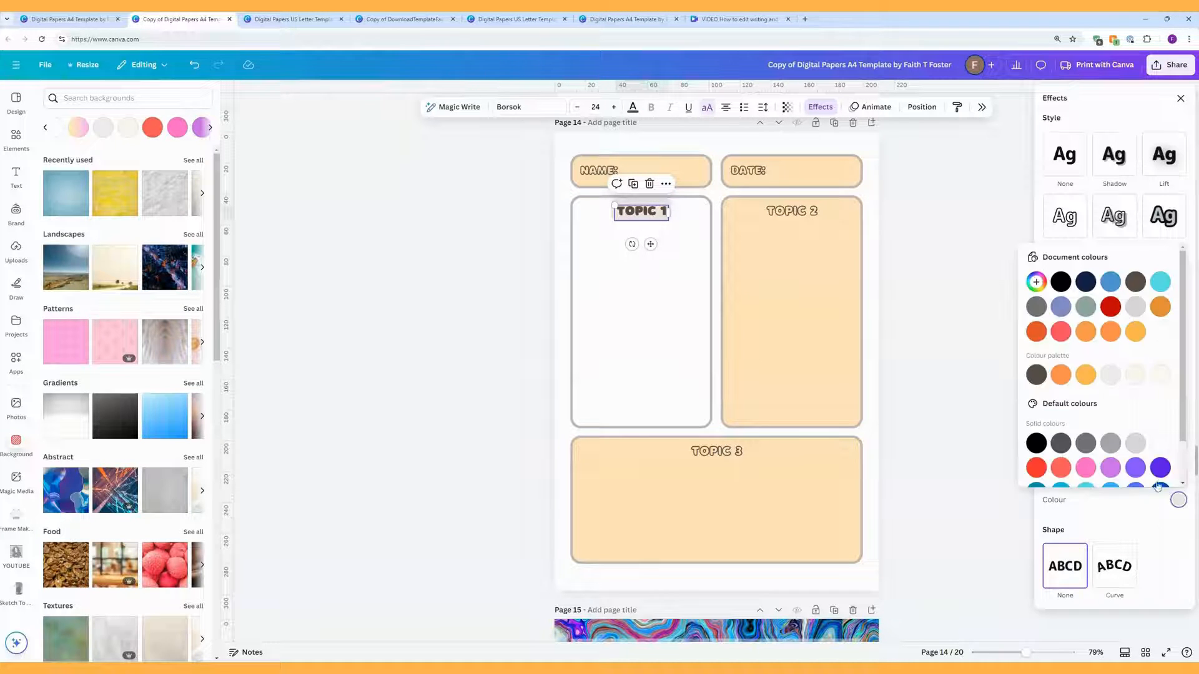
Step: Give TOPIC 1 a purple background highlight, white text and font size 23
left_click(1112, 468)
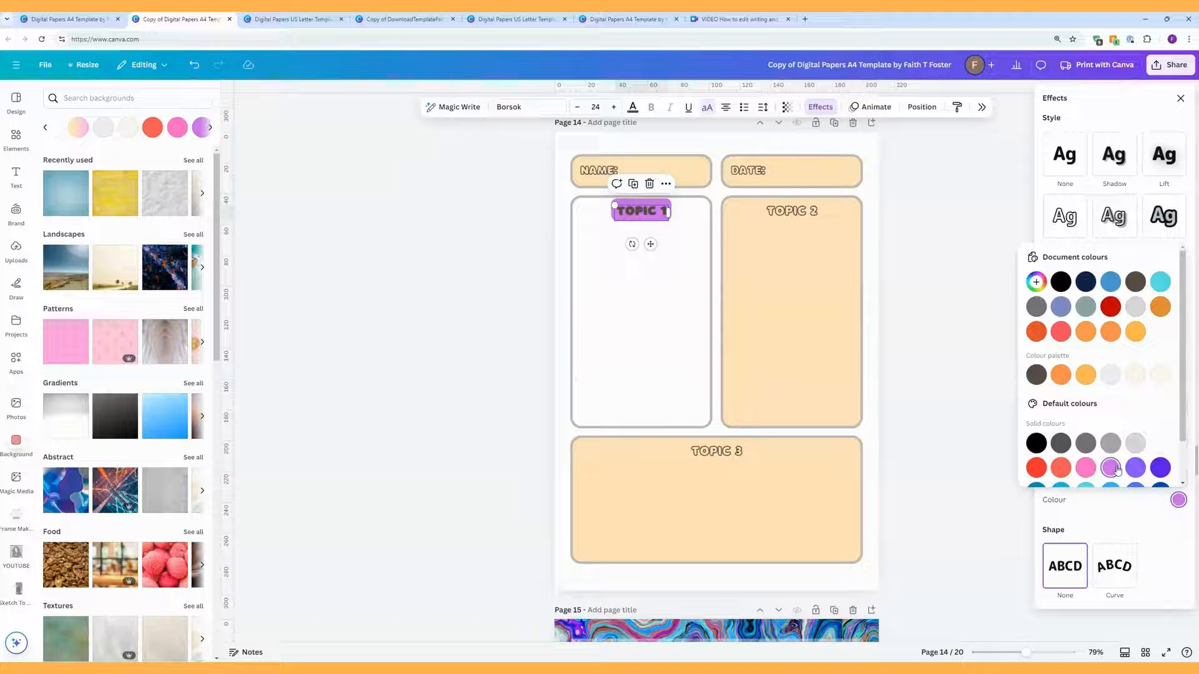
left_click(552, 113)
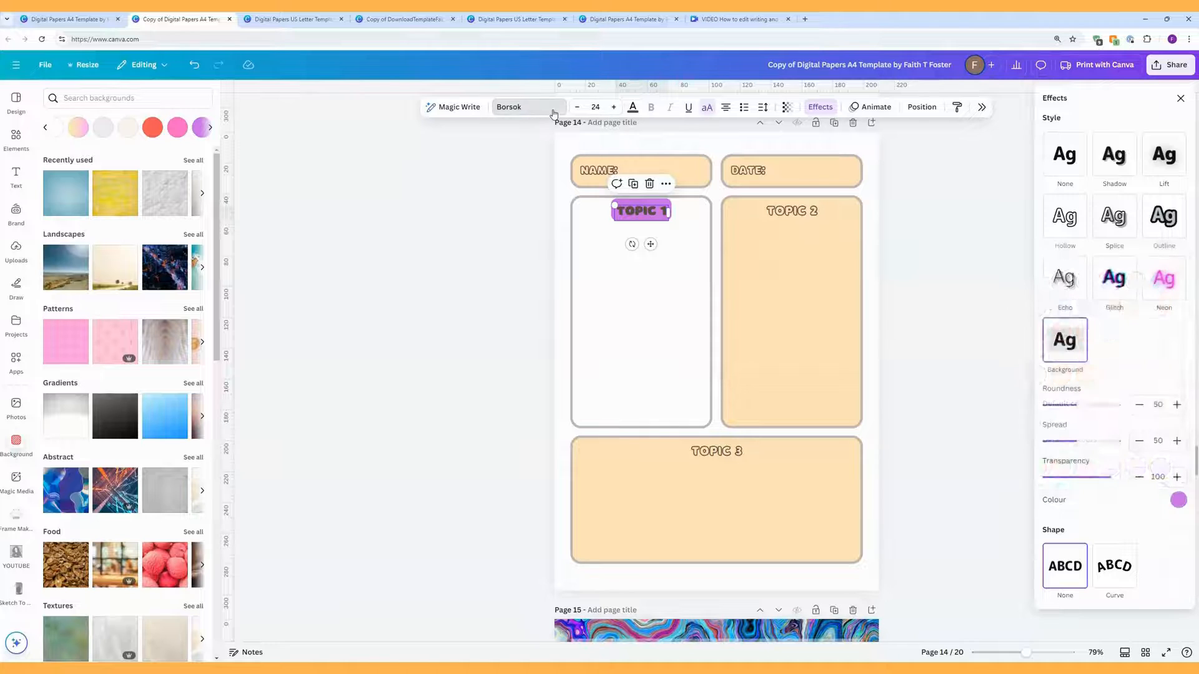
left_click(578, 108)
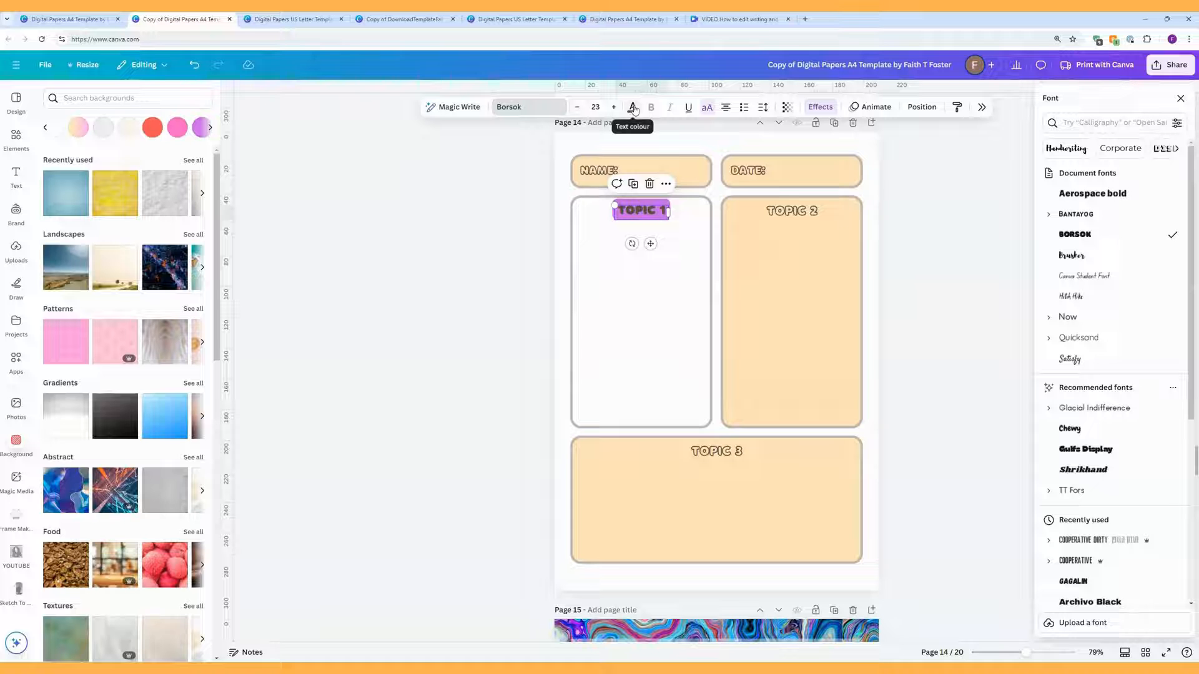
left_click(633, 110)
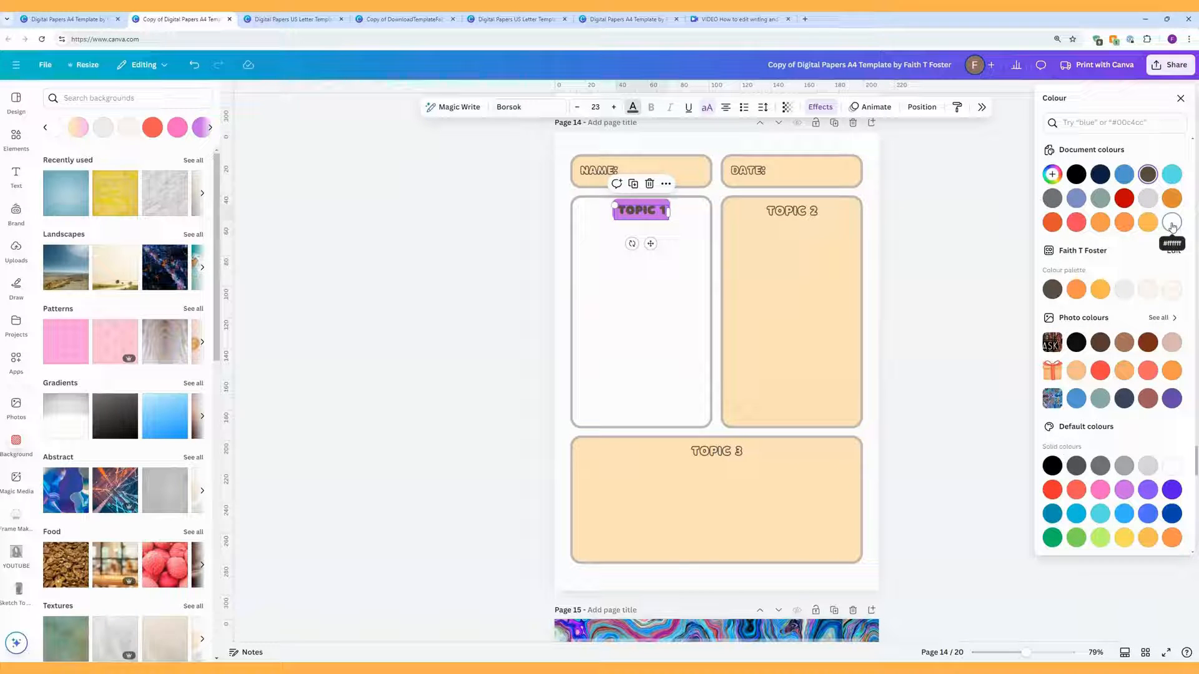
left_click(1172, 223)
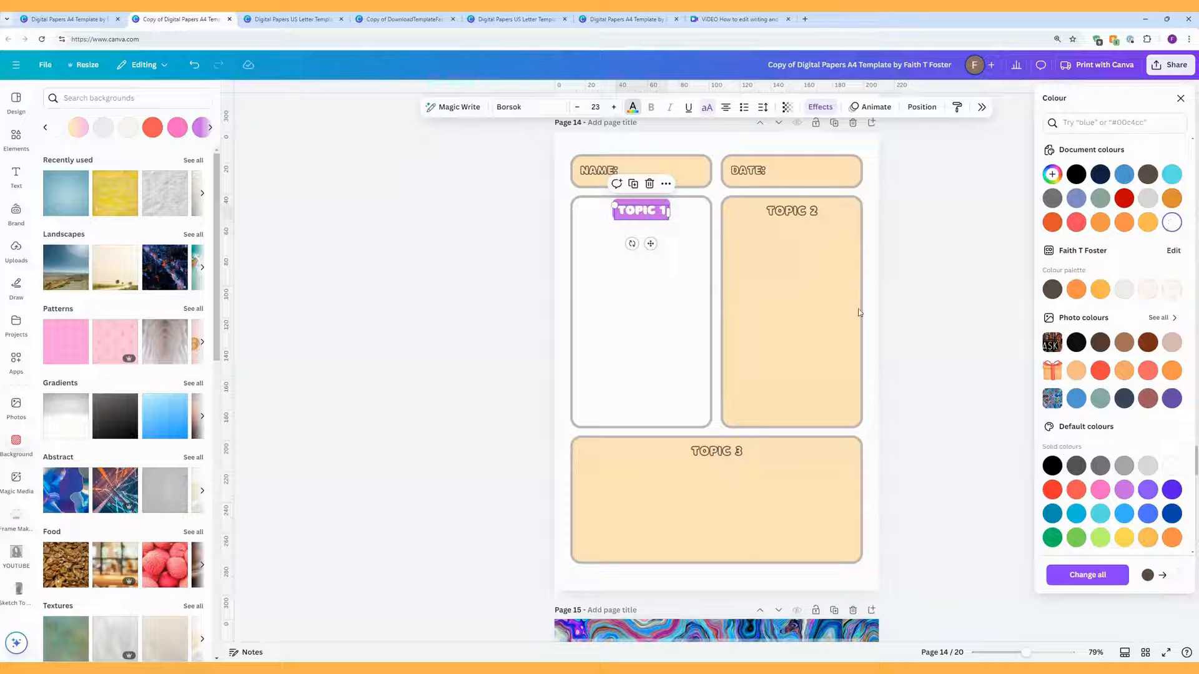
Step: Recolour the TOPIC 1 background highlight to magenta #cb6ce6
left_click(662, 281)
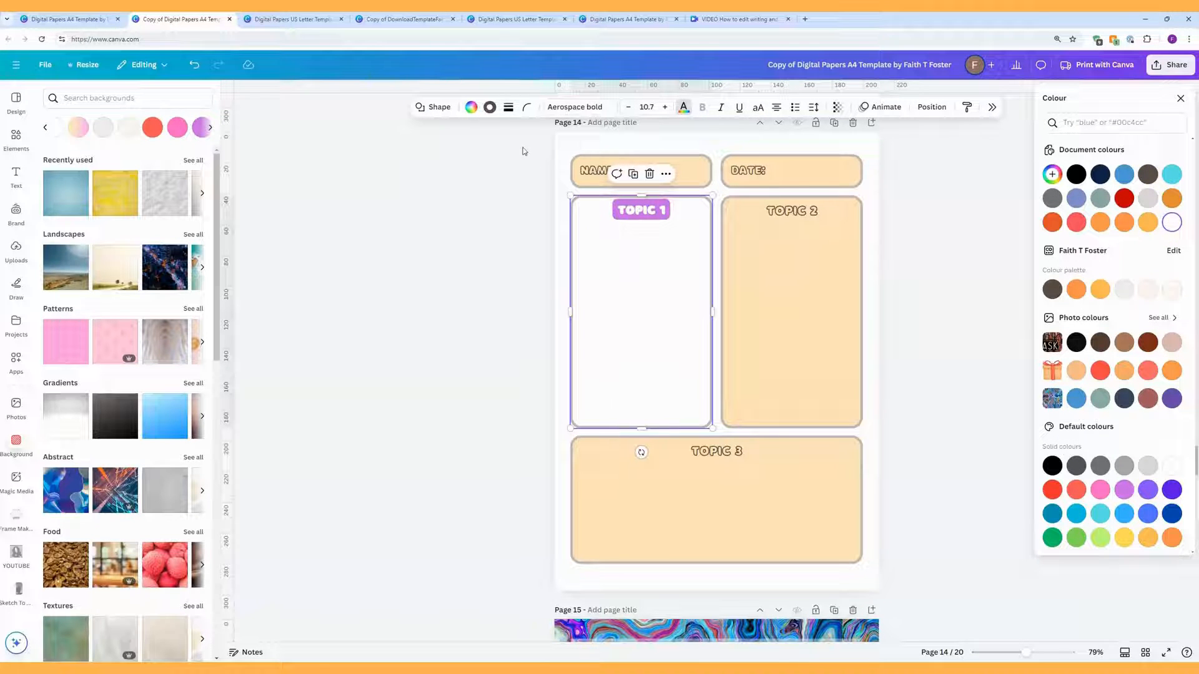
left_click(490, 108)
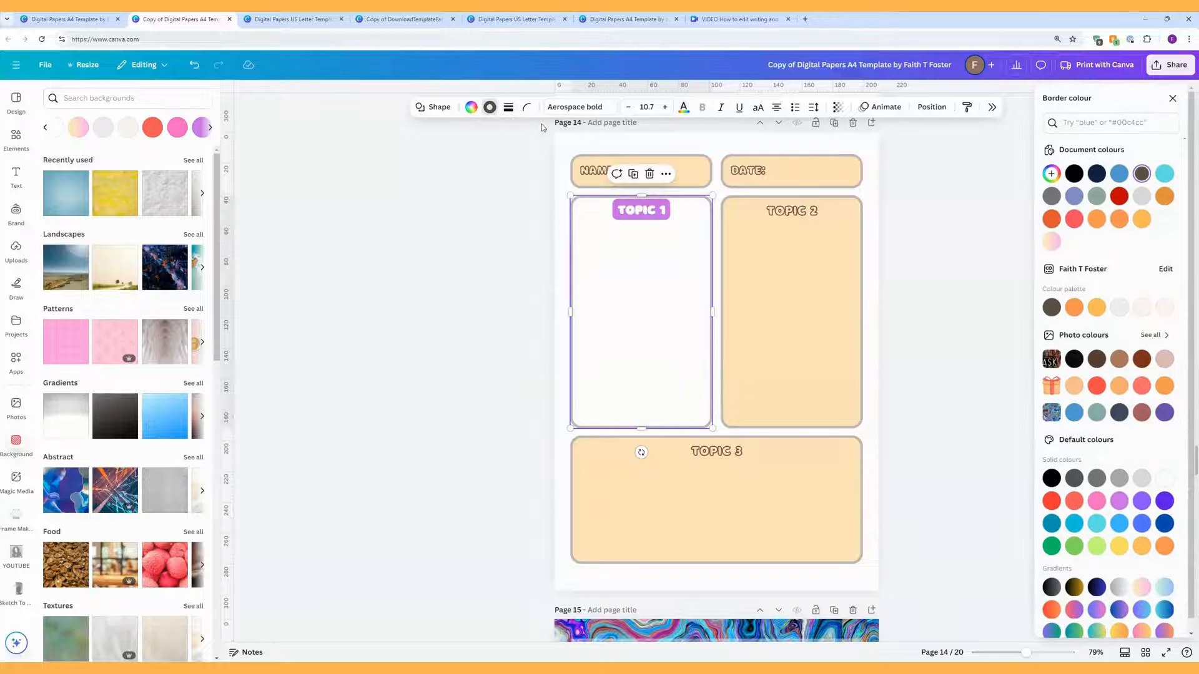
left_click(666, 203)
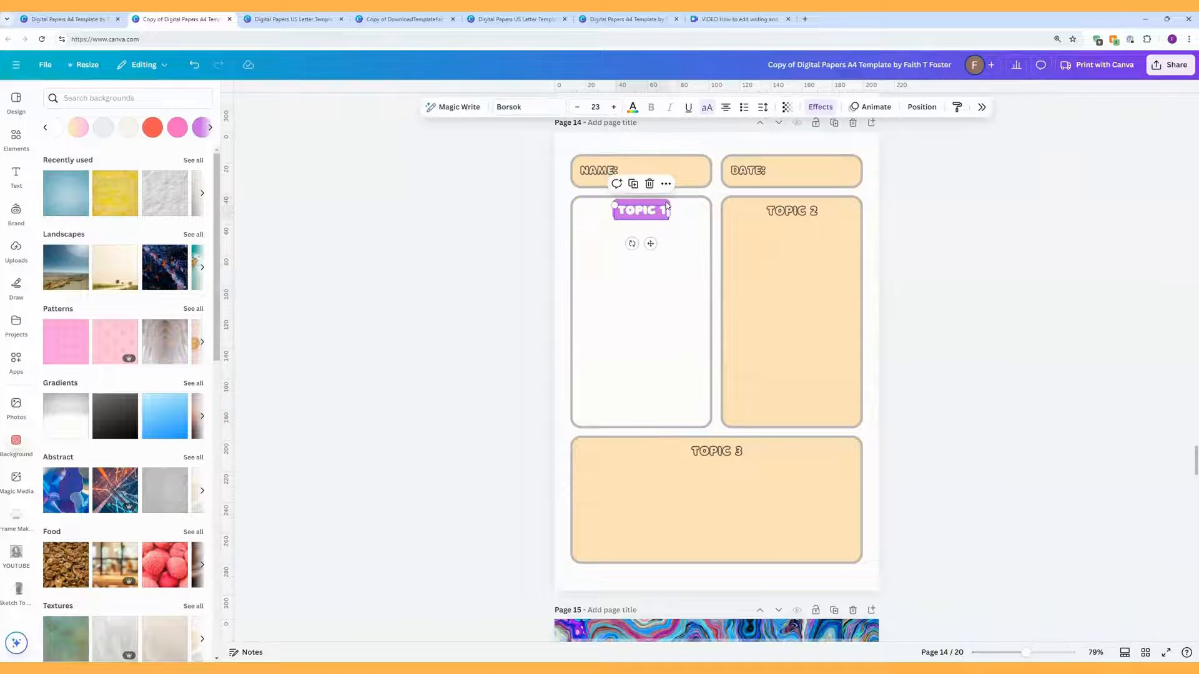
left_click(823, 107)
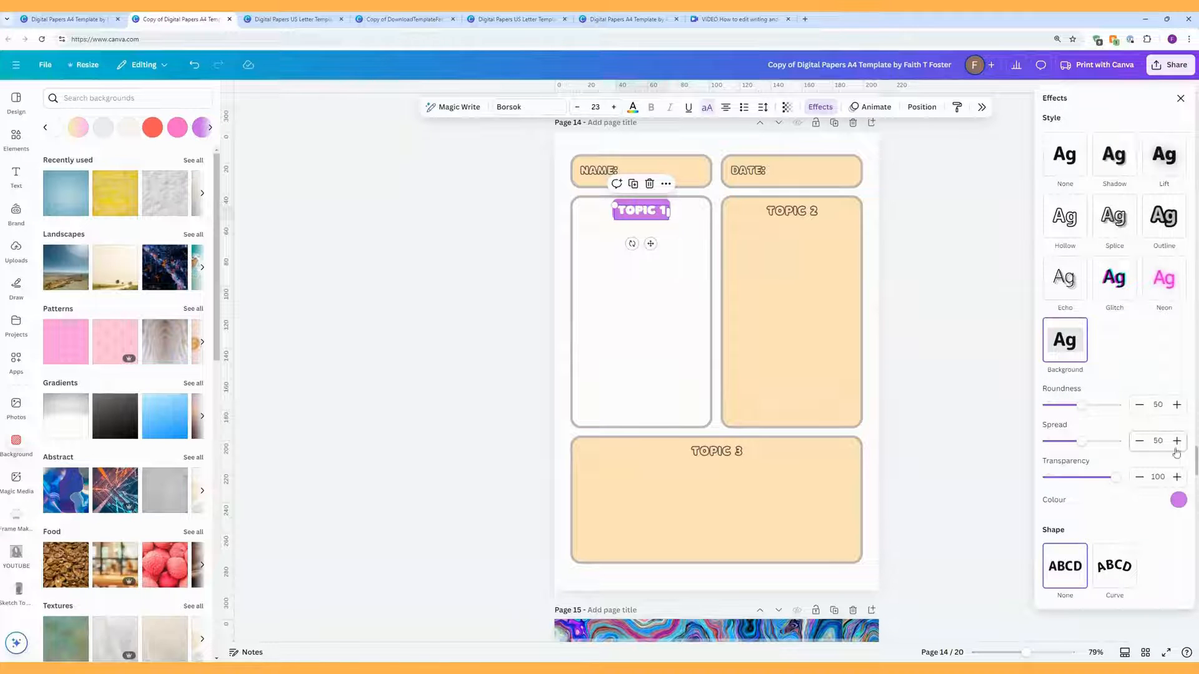
left_click(1180, 501)
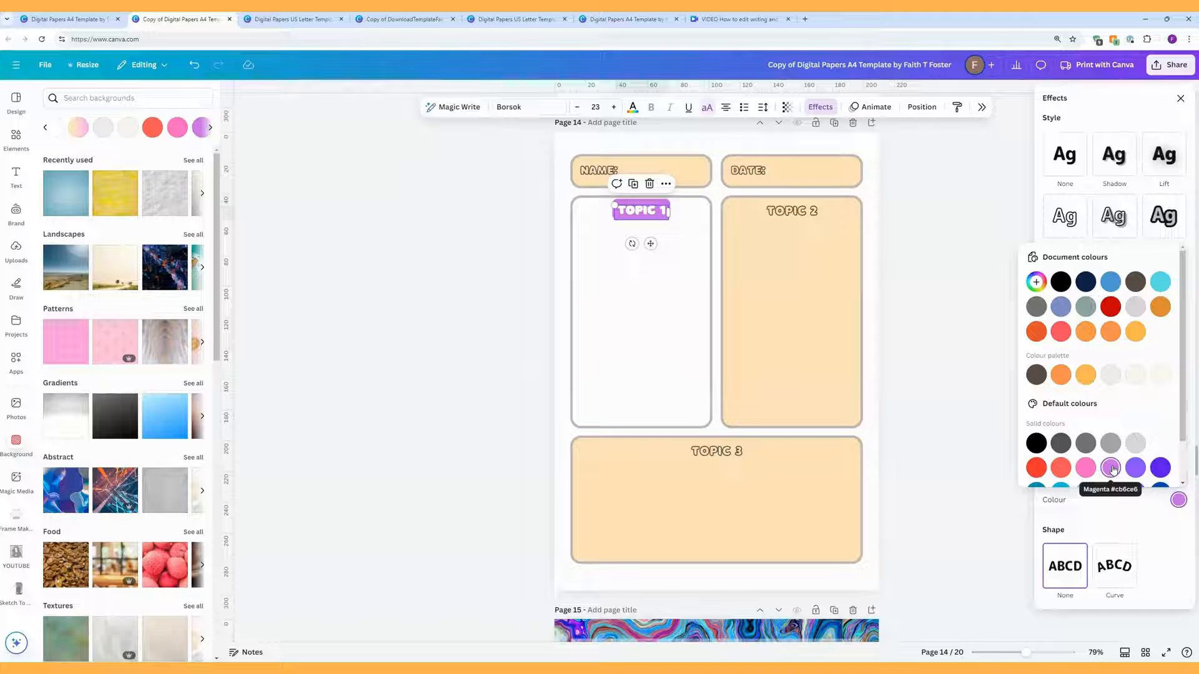
left_click(705, 216)
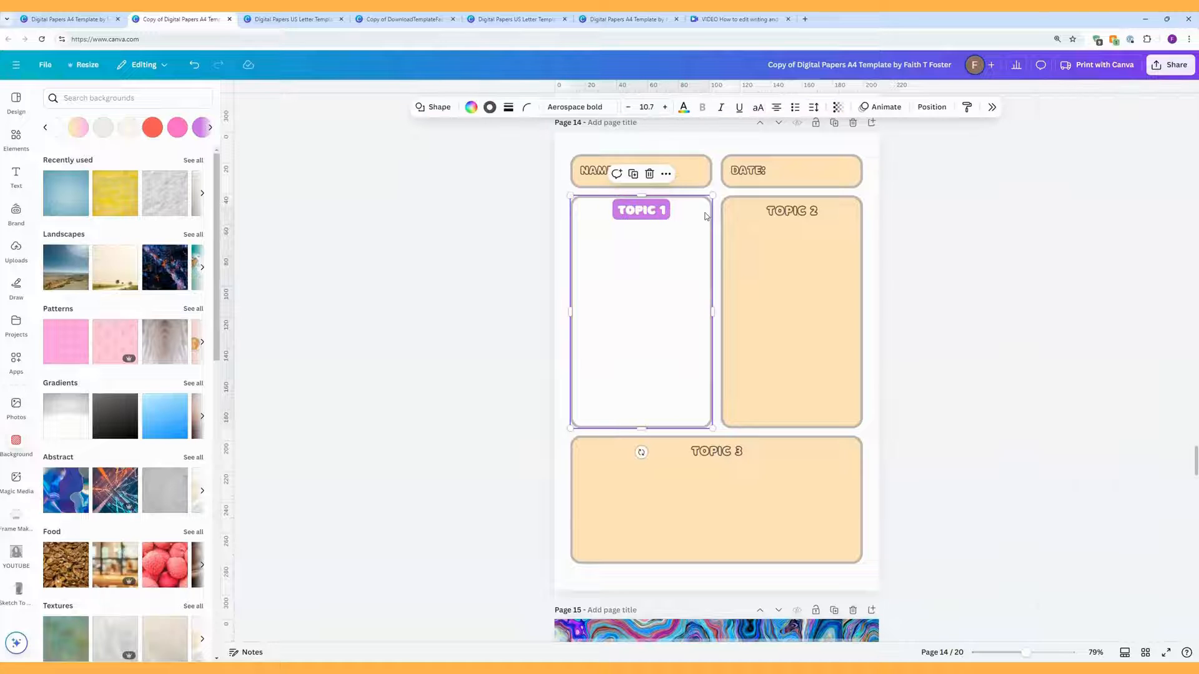
Step: Change the box border colour to magenta and apply it on all pages
left_click(489, 107)
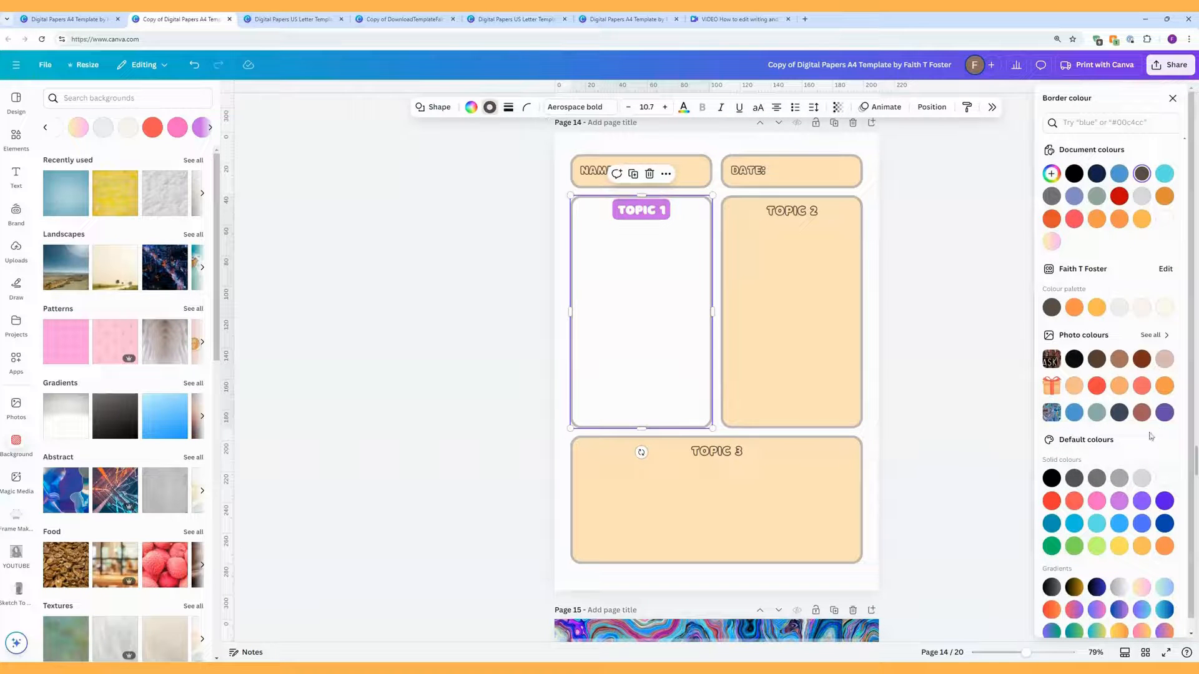
left_click(1120, 502)
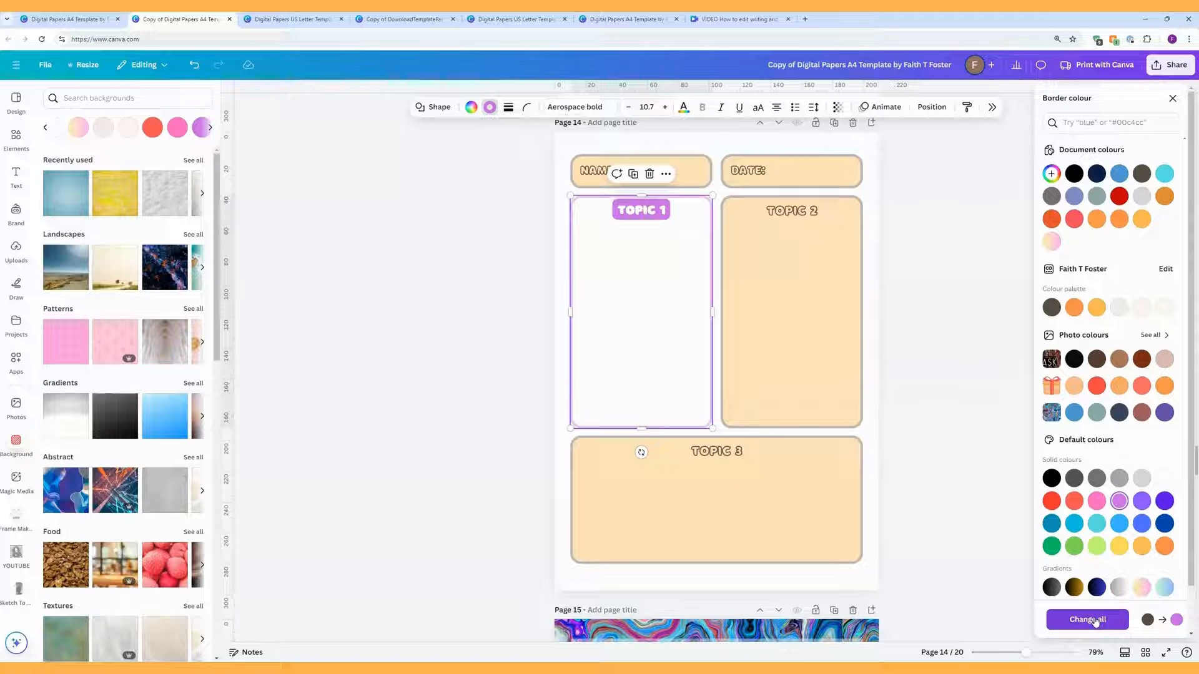
left_click(1087, 620)
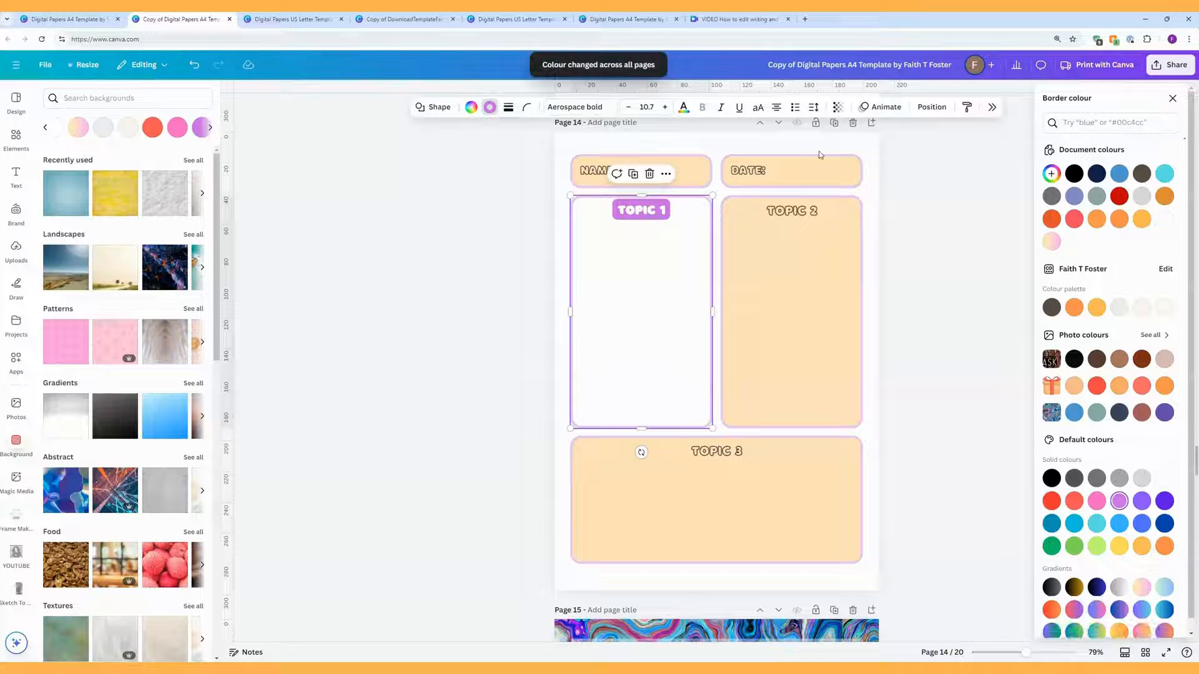
left_click(871, 433)
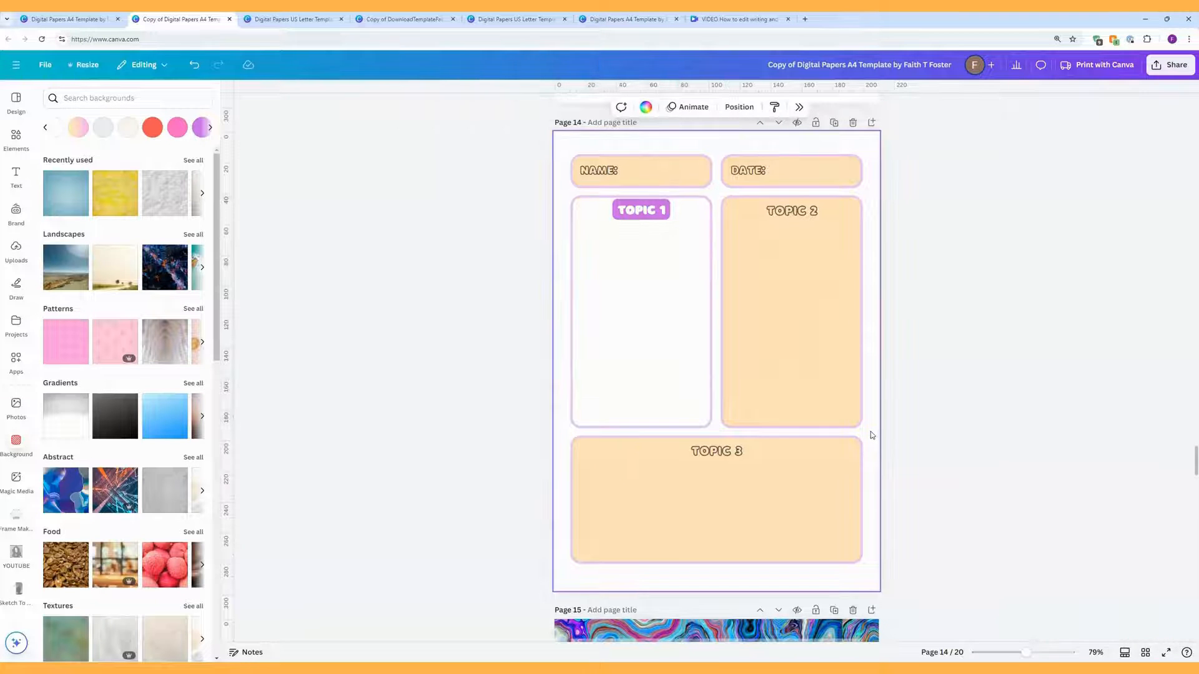
Step: Copy the TOPIC 1 box style onto the TOPIC 2 and TOPIC 3 boxes
left_click(655, 280)
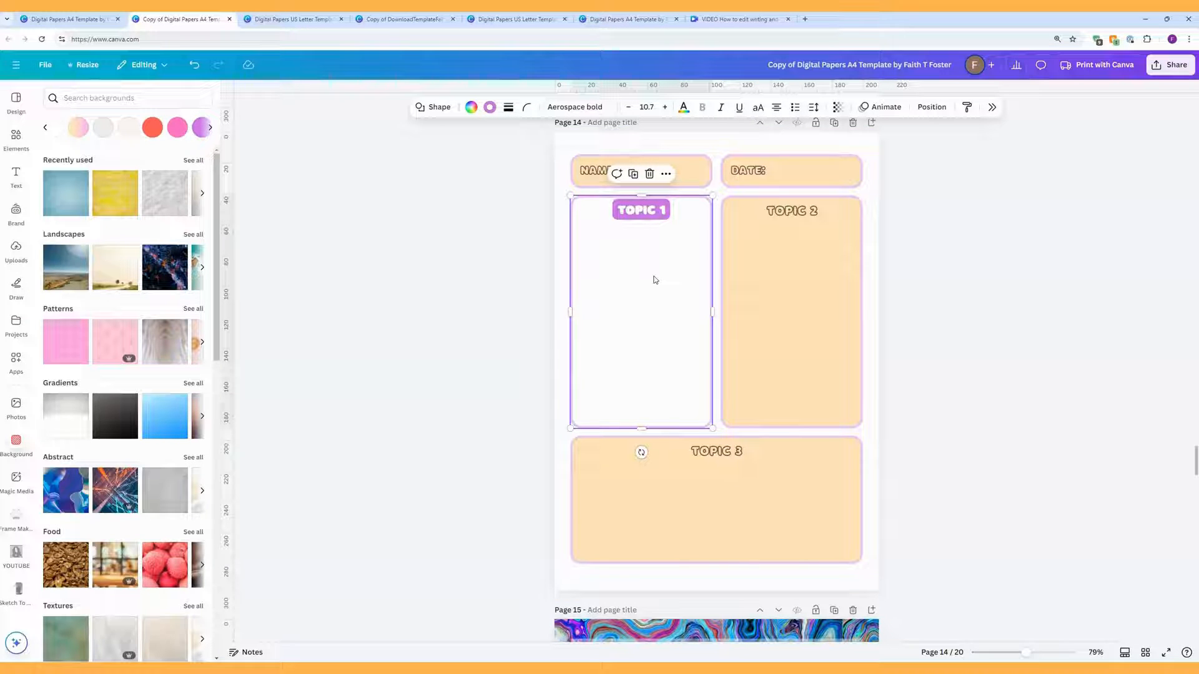
right_click(654, 280)
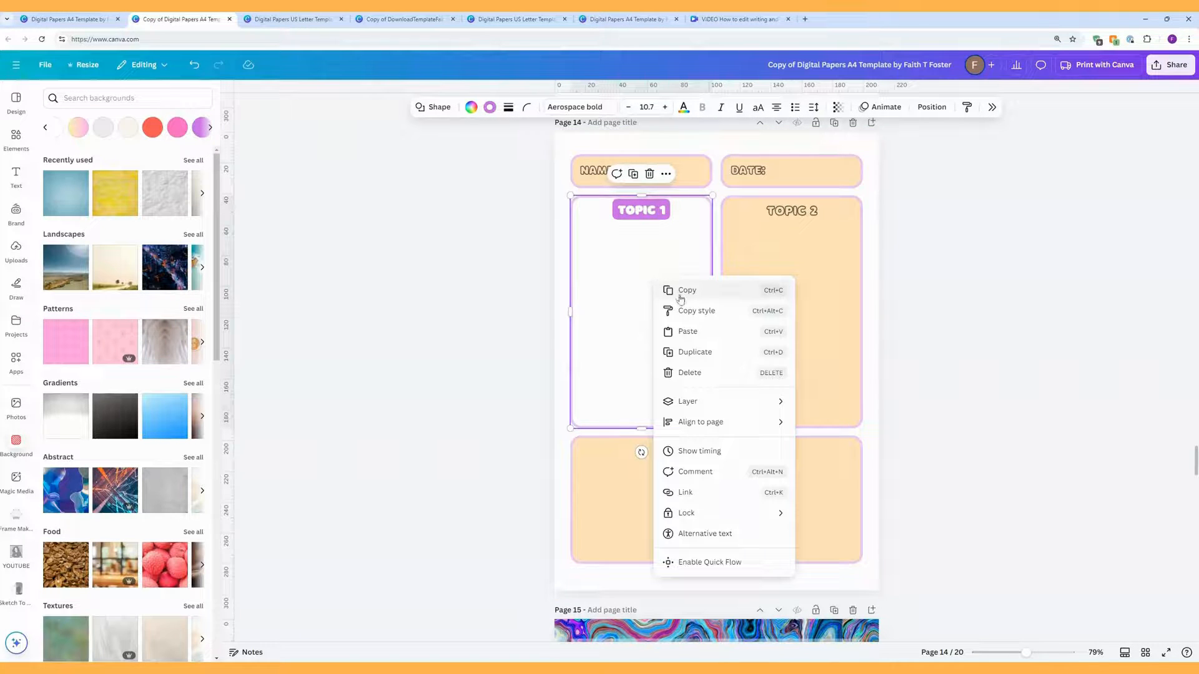
left_click(694, 310)
left_click(788, 298)
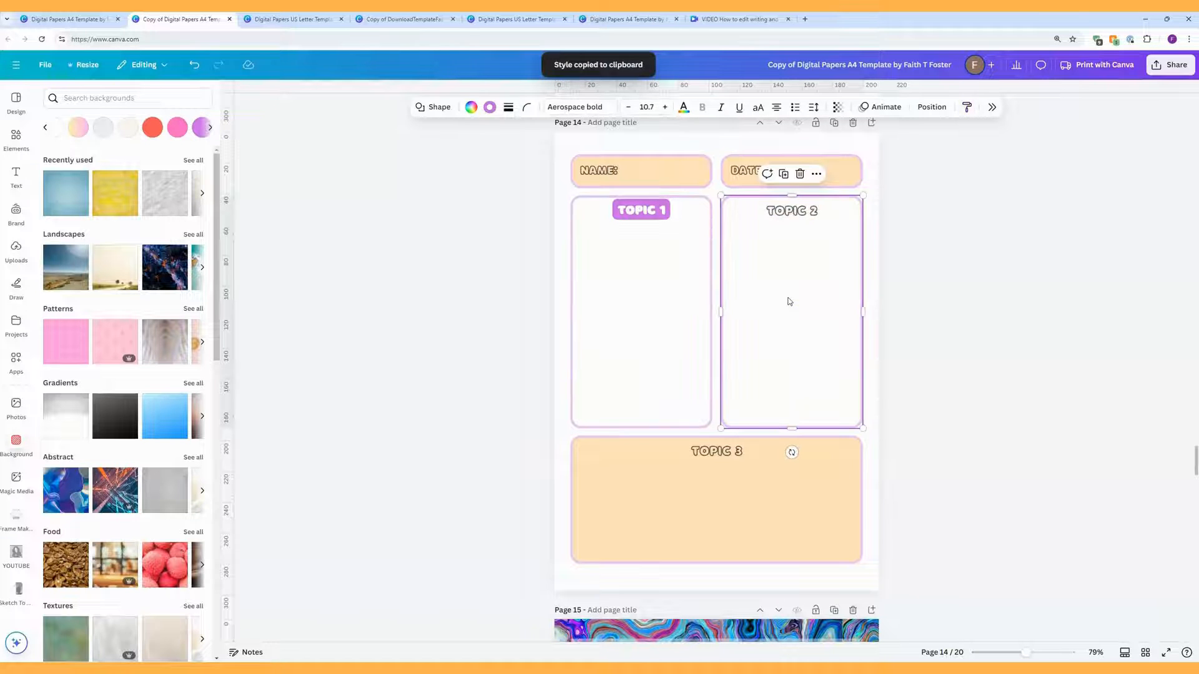
right_click(788, 301)
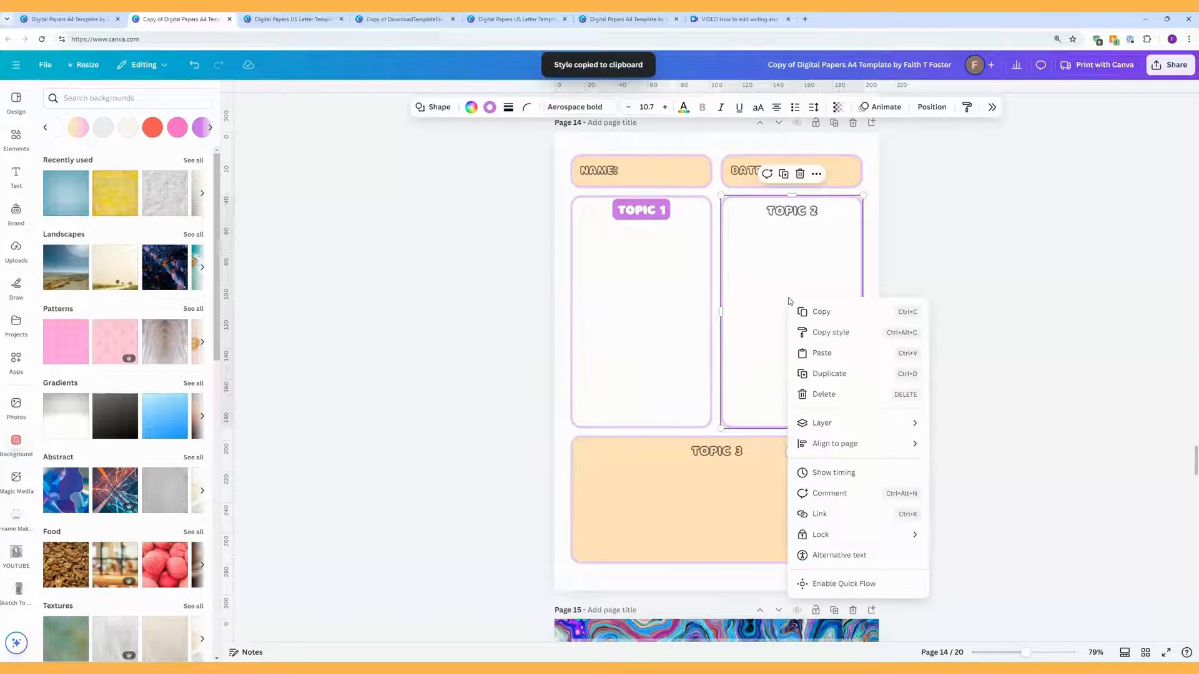
left_click(815, 333)
left_click(789, 484)
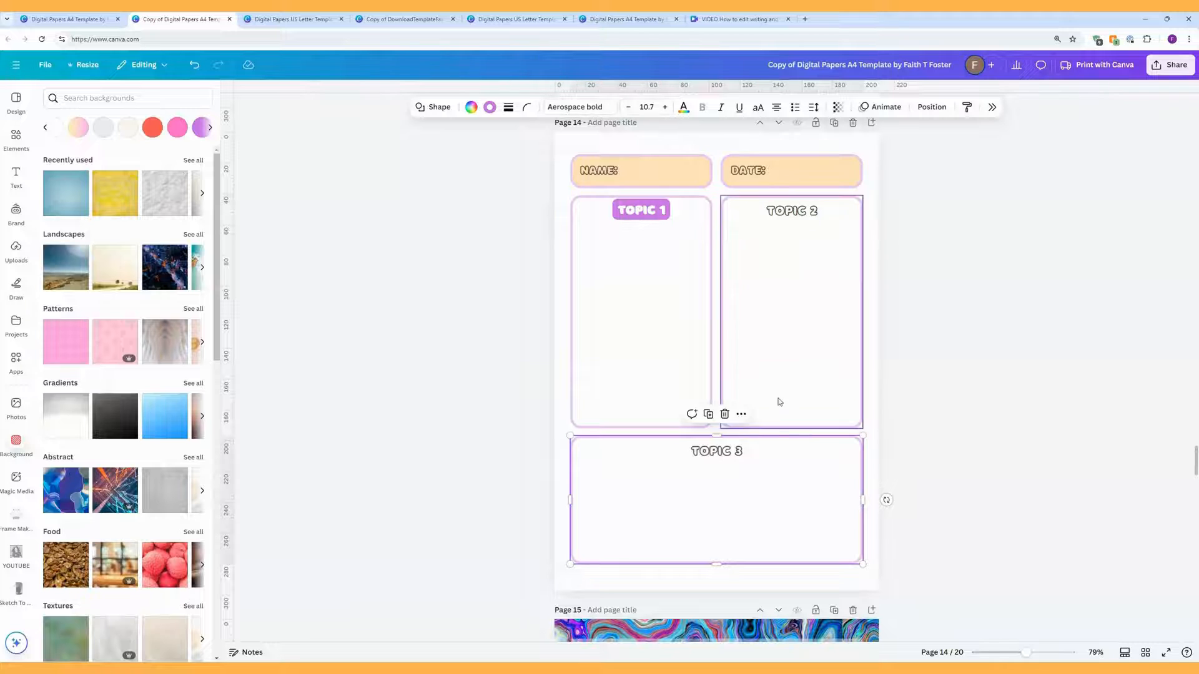
Step: Paste the same white, purple-bordered box style onto the DATE and NAME boxes
right_click(778, 473)
left_click(820, 392)
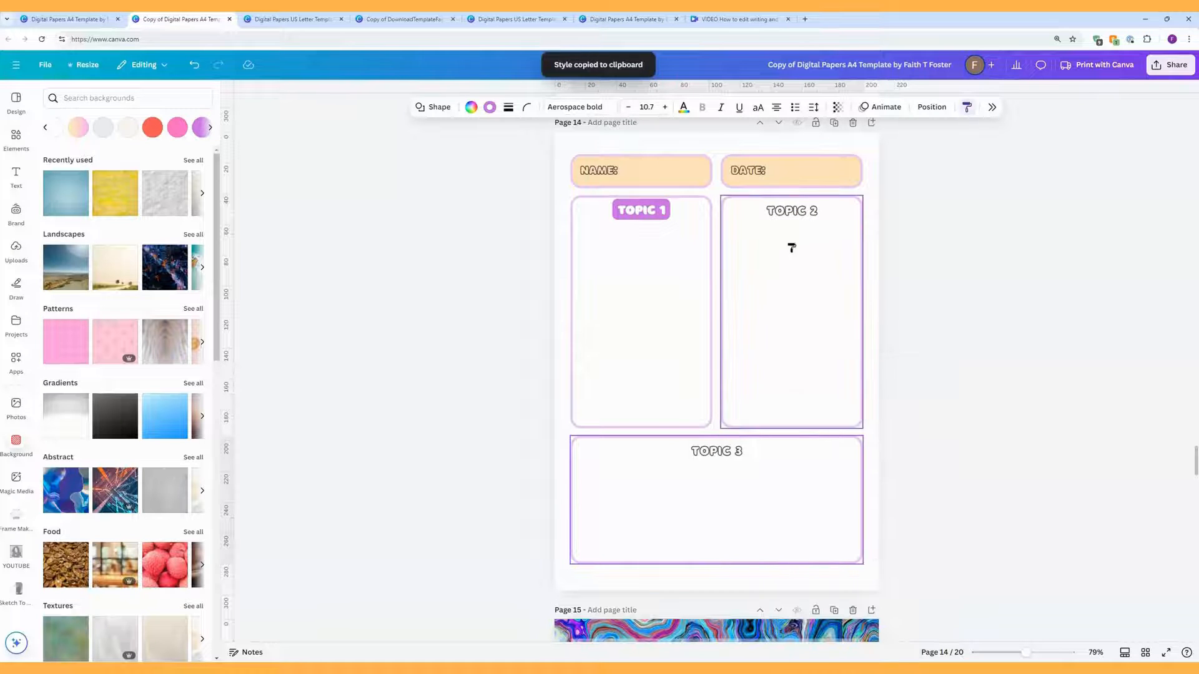
left_click(801, 178)
right_click(803, 178)
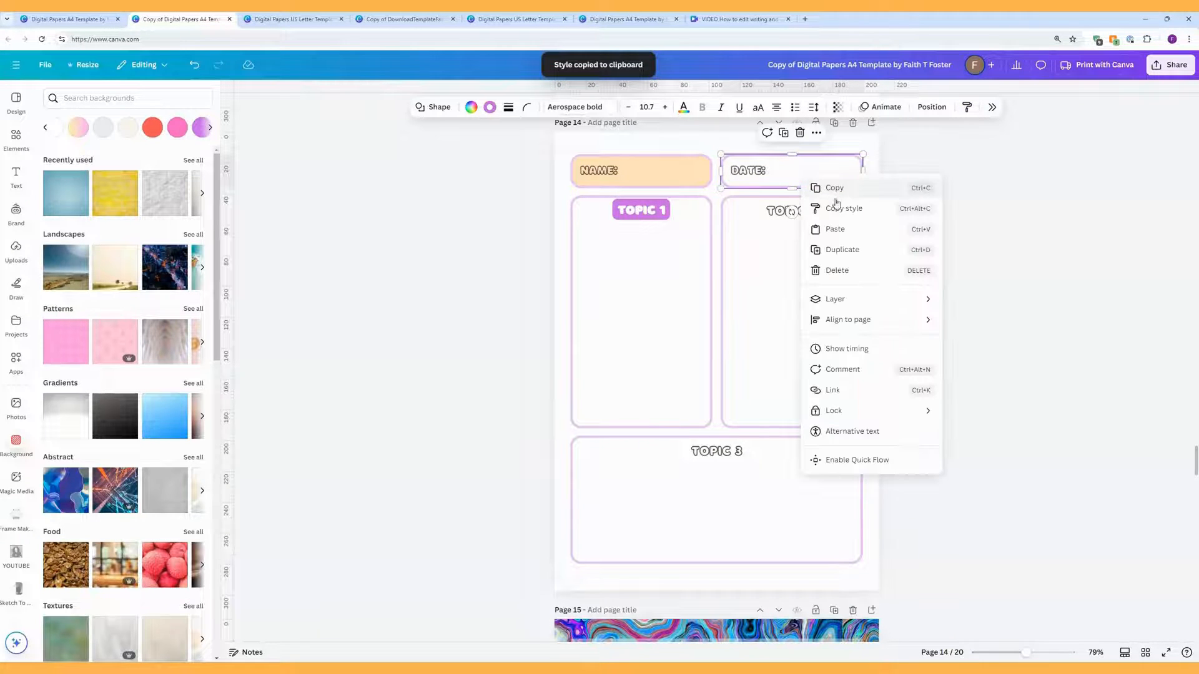
left_click(824, 208)
left_click(655, 172)
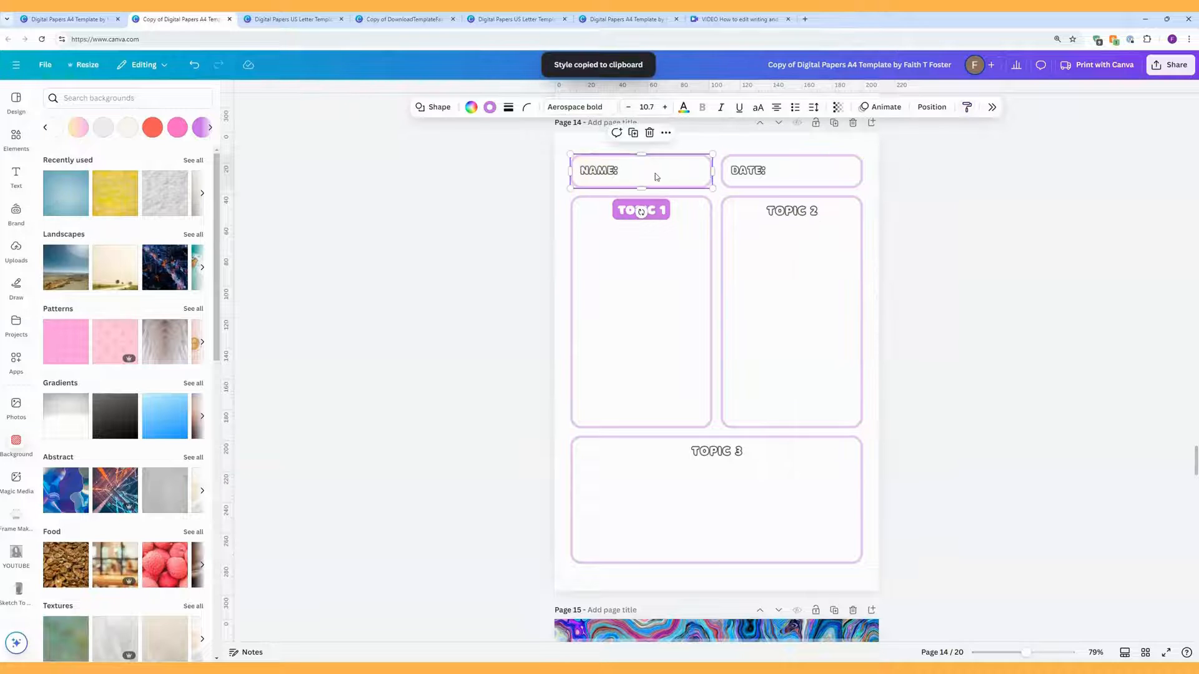
left_click(662, 212)
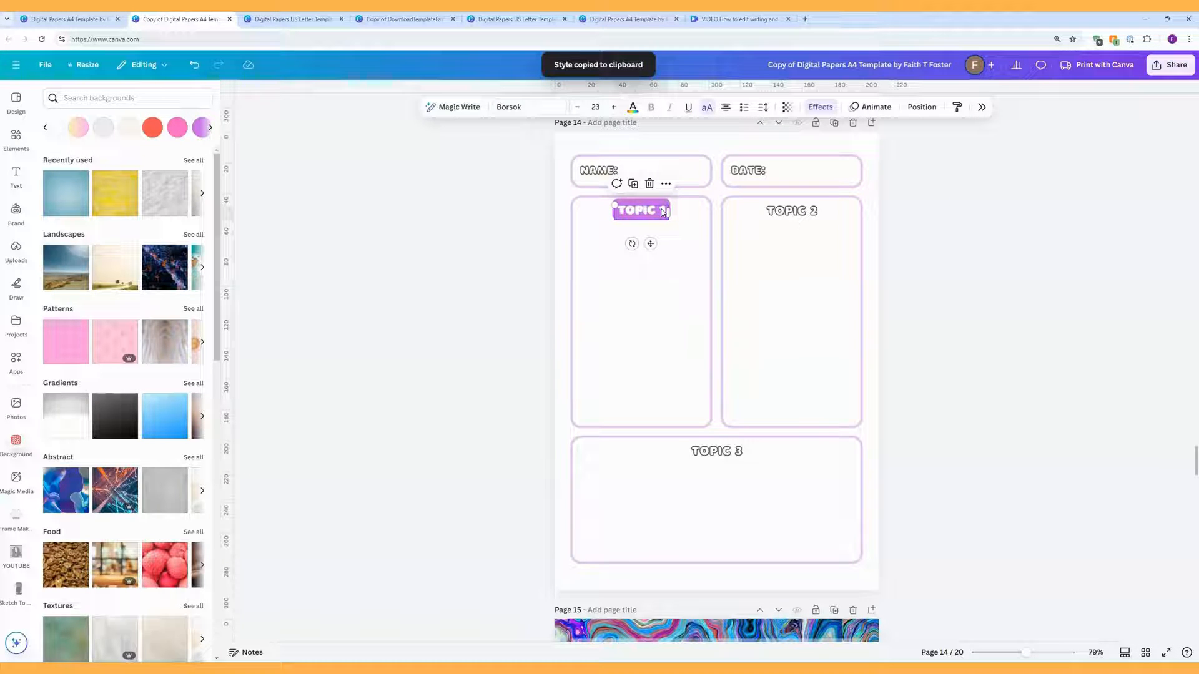
Step: Copy TOPIC 1's purple highlight style onto TOPIC 2, DATE and NAME
right_click(663, 212)
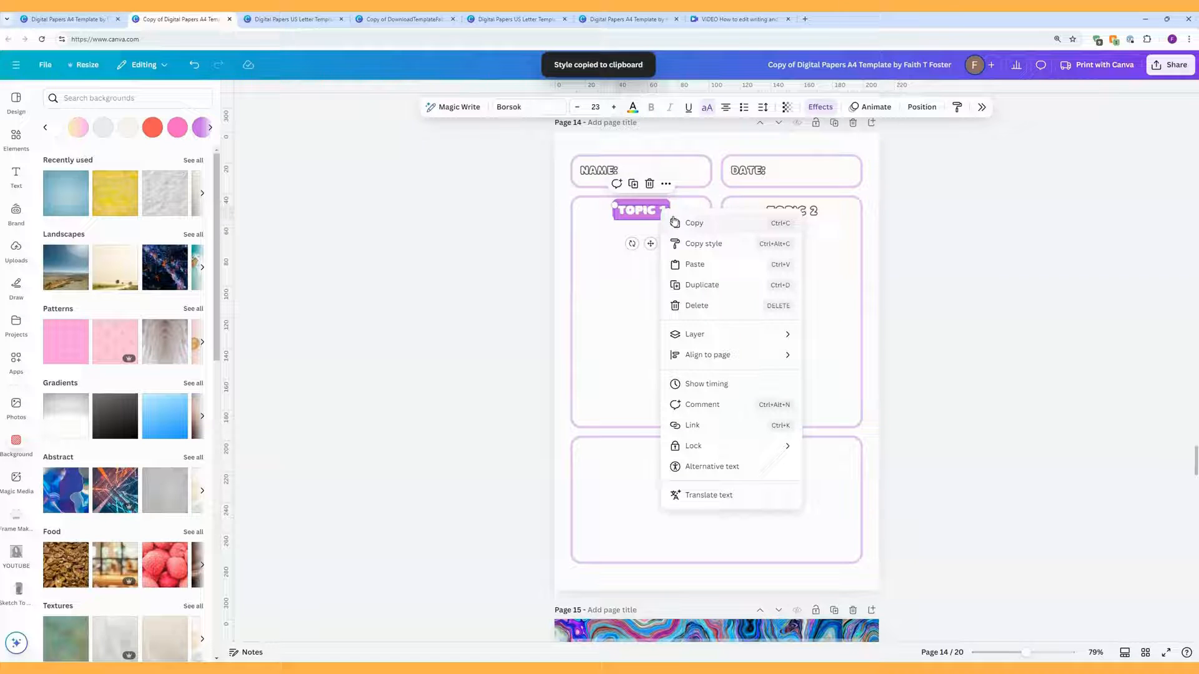
left_click(705, 245)
left_click(784, 212)
right_click(786, 217)
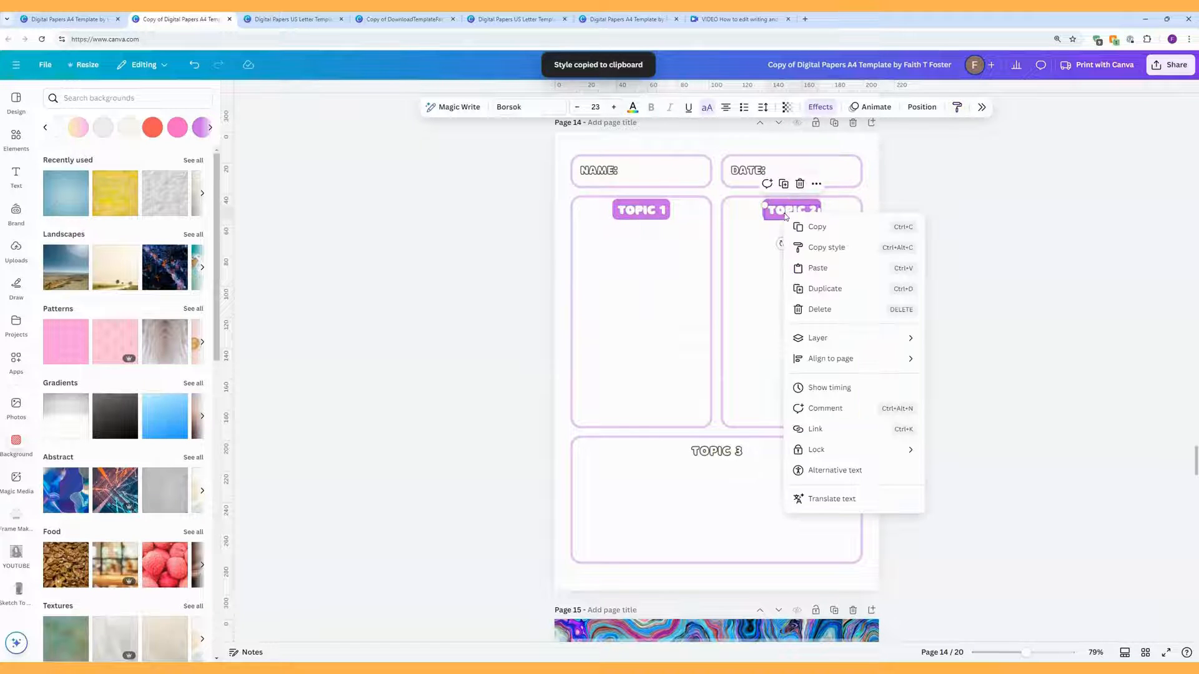
left_click(818, 247)
left_click(743, 172)
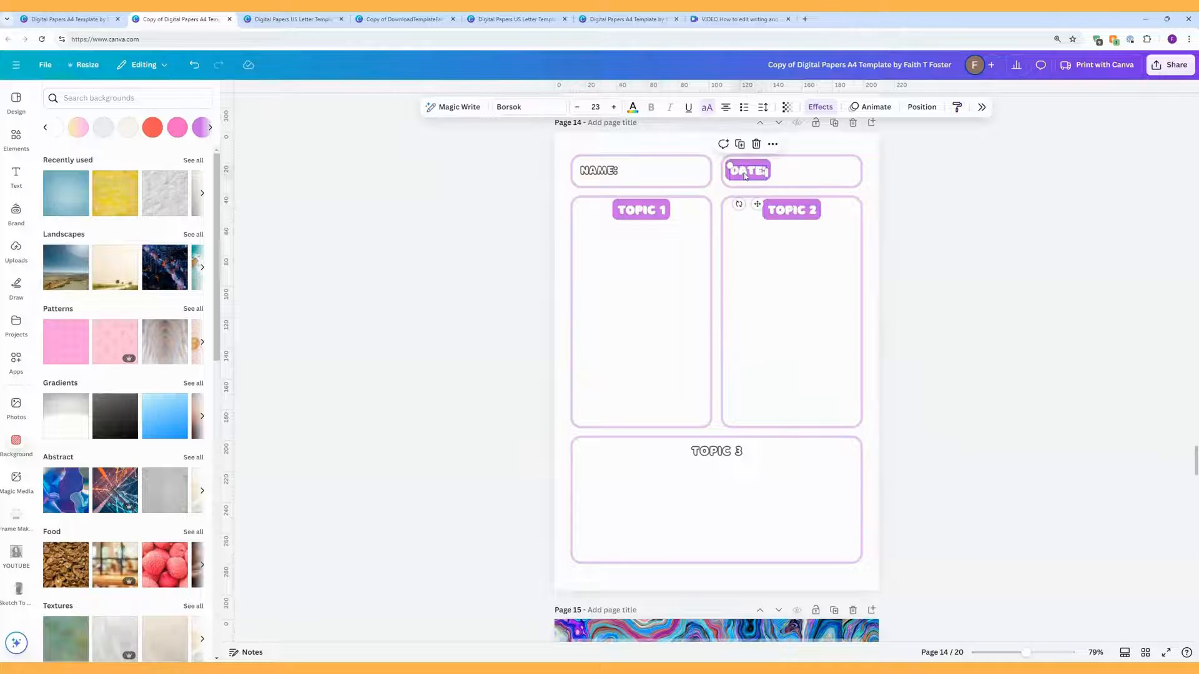
right_click(749, 171)
left_click(784, 206)
left_click(599, 173)
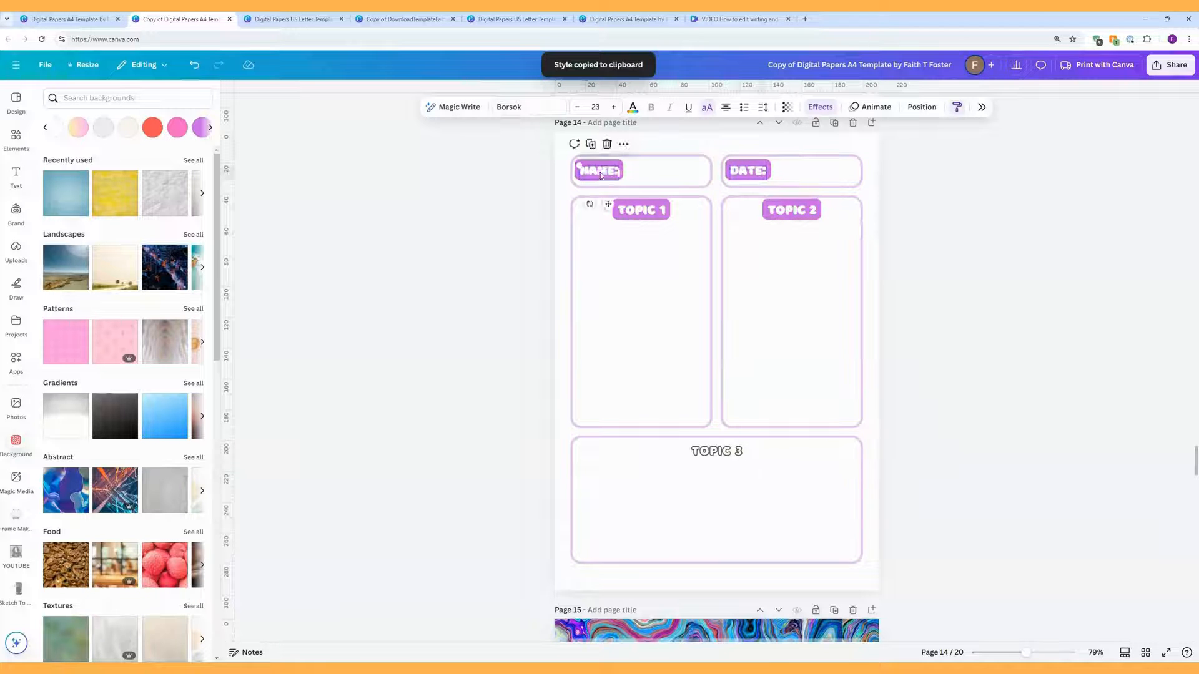
Step: Apply the purple highlight heading style to the TOPIC 3 heading
left_click(717, 454)
right_click(716, 453)
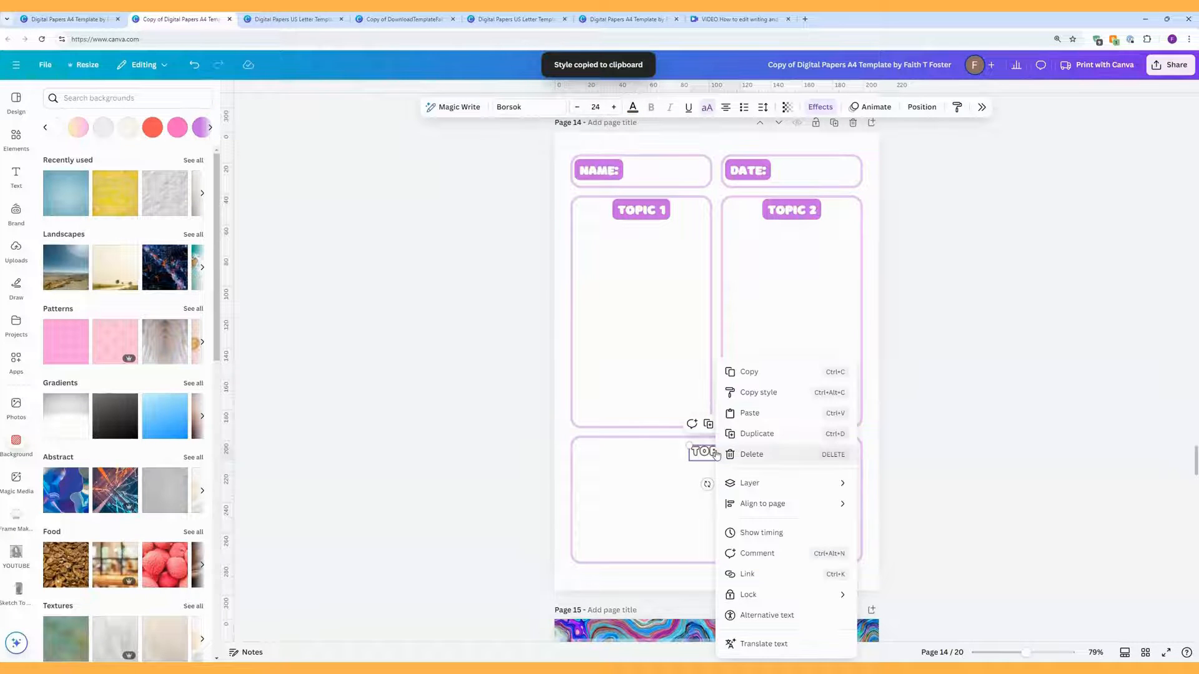
right_click(604, 168)
left_click(632, 196)
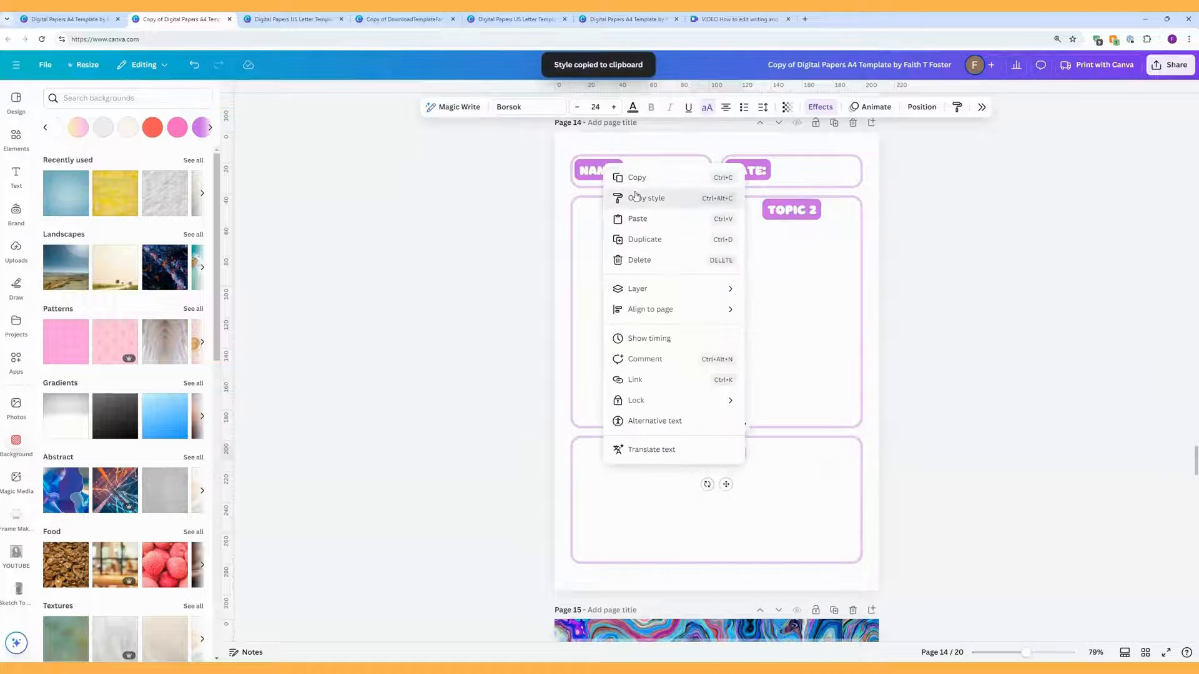
left_click(710, 454)
left_click(941, 463)
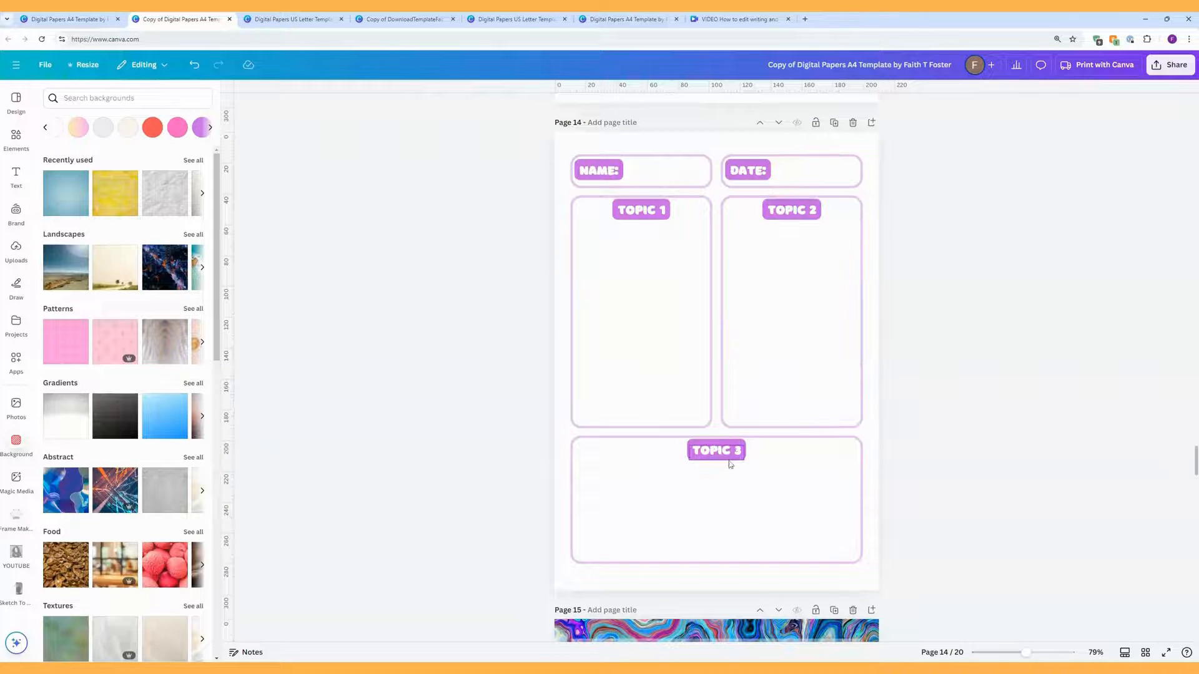
Step: Make NAME plain magenta text with no effect, and copy that style onto DATE
left_click(601, 172)
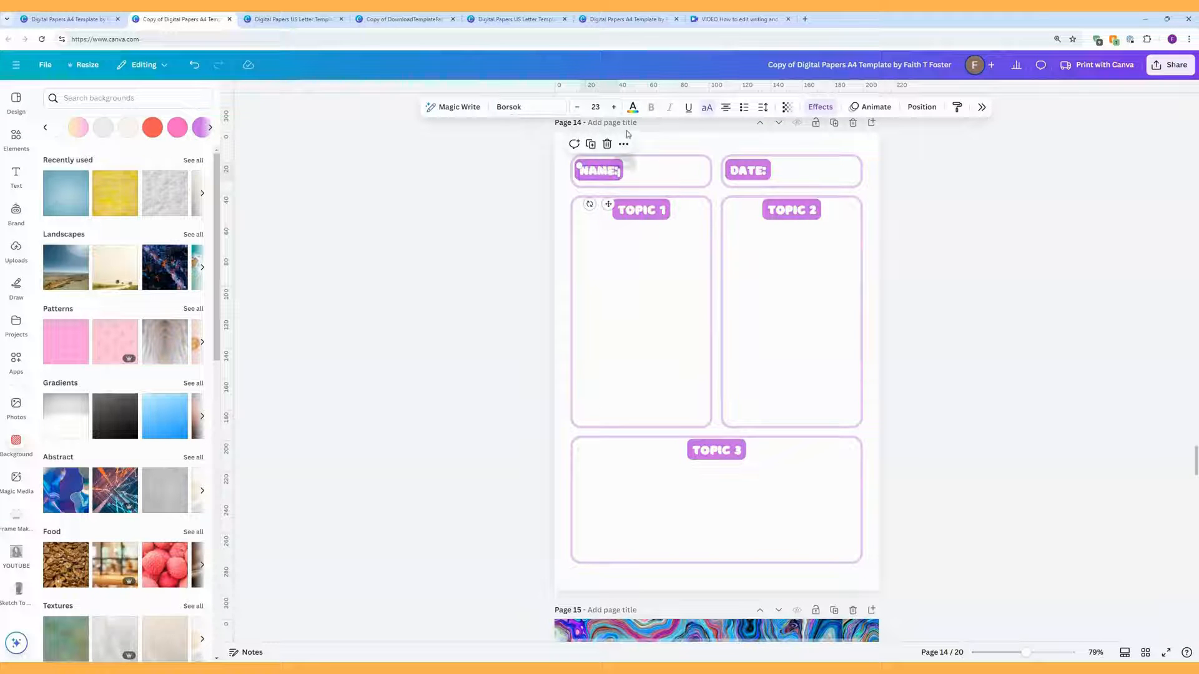
left_click(635, 110)
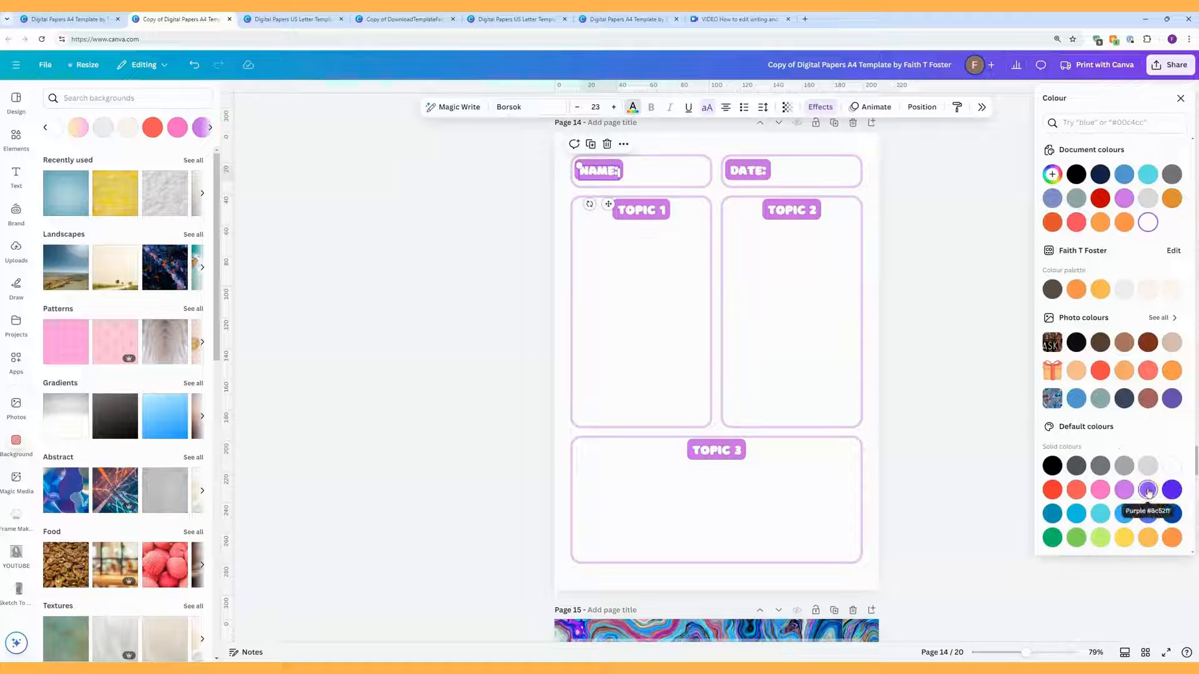
left_click(1124, 491)
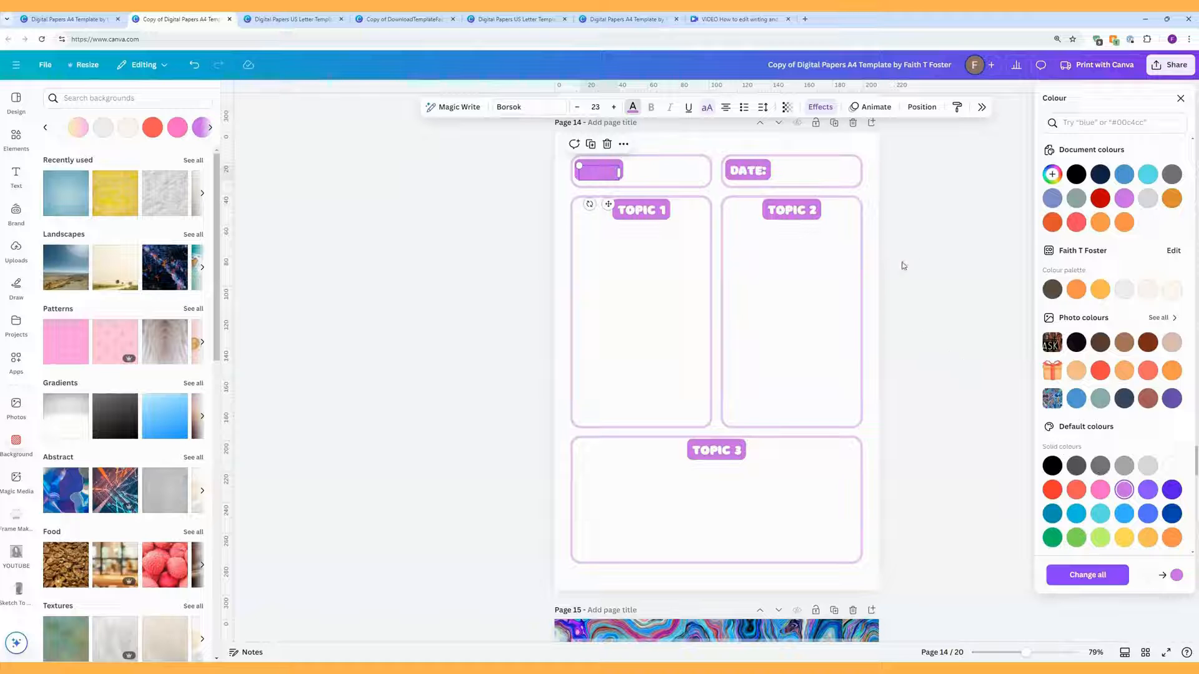
left_click(820, 107)
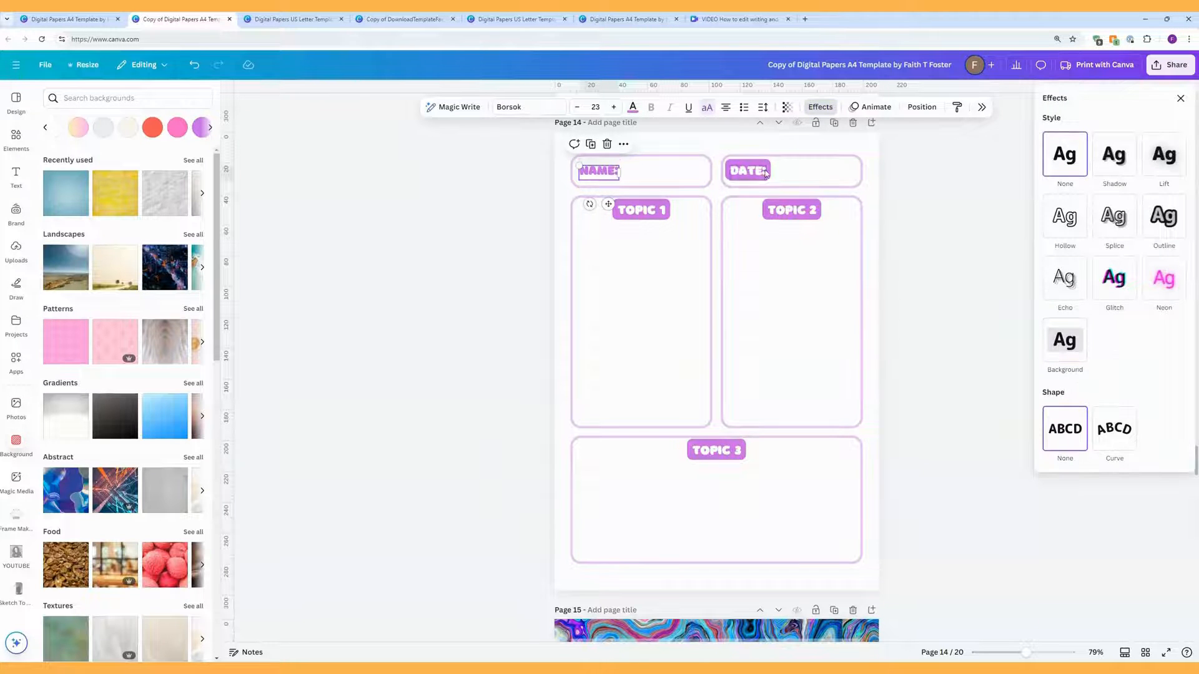
right_click(609, 172)
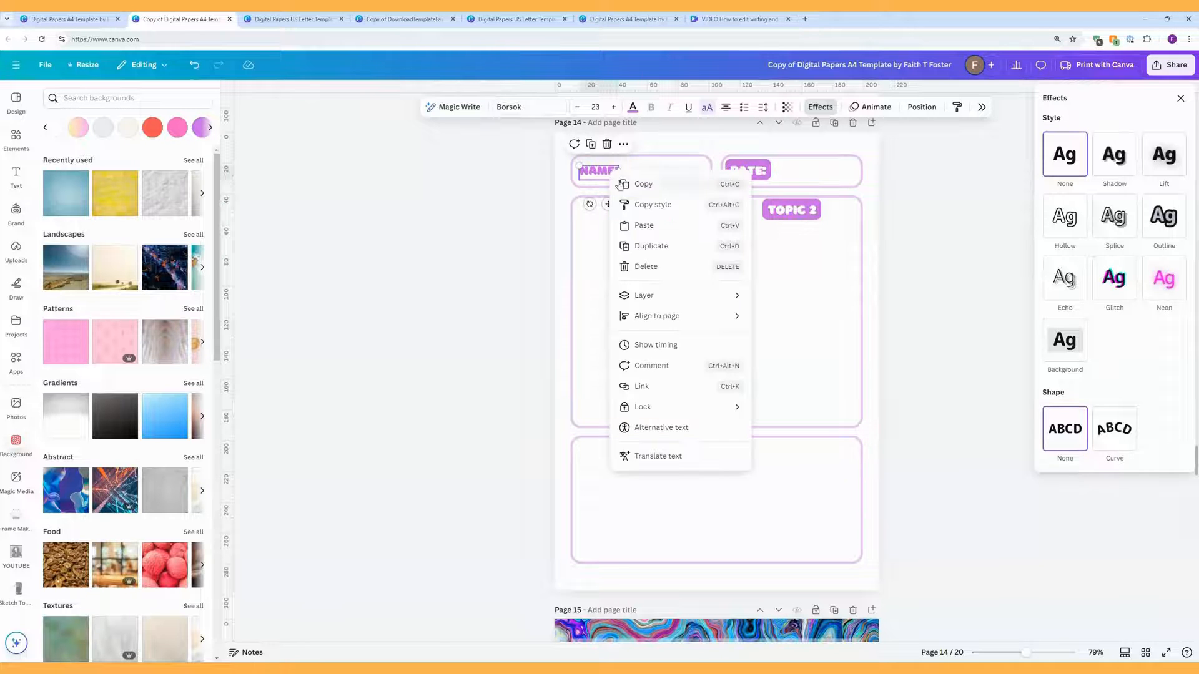
left_click(638, 201)
left_click(760, 171)
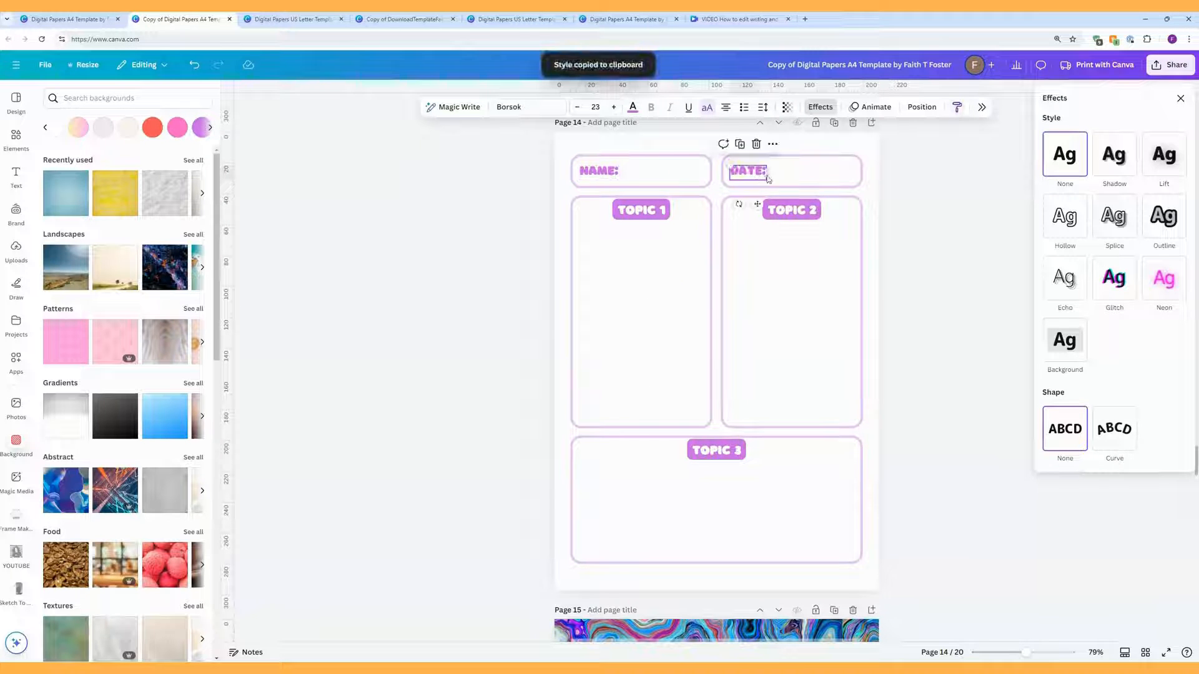
left_click(910, 222)
scroll(966, 237, "up", 1)
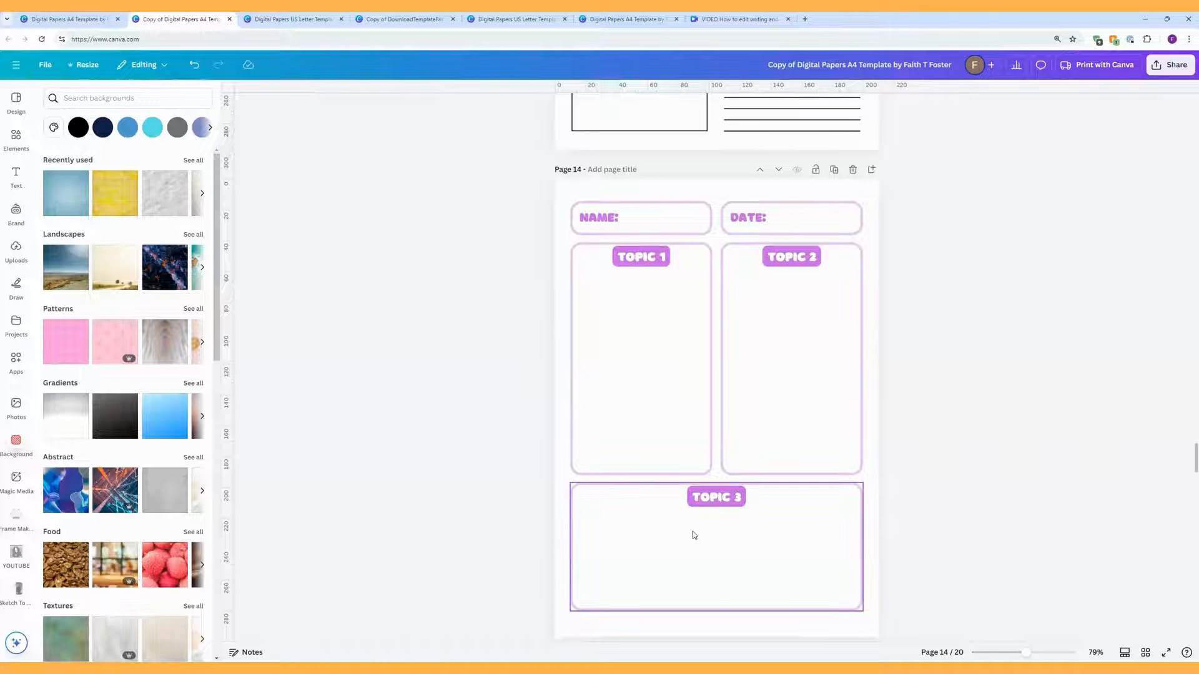
Step: Paste a horizontal line under TOPIC 1, extend its left end to the box edge and centre it
key("l")
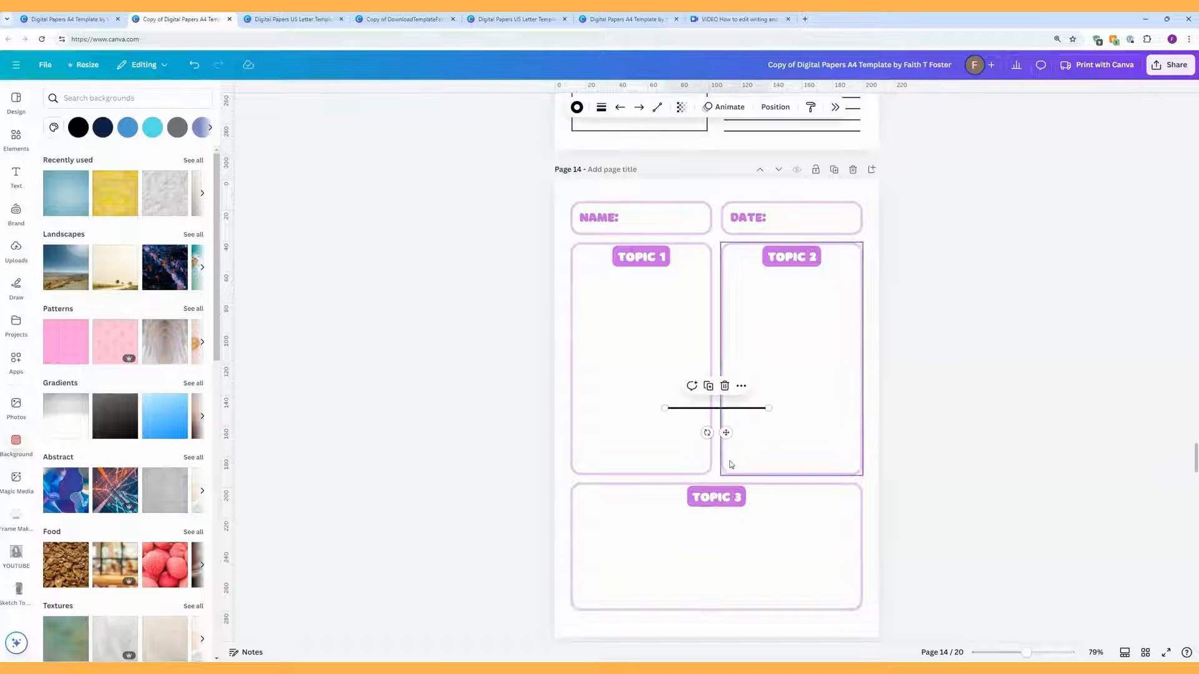
left_click_drag(724, 429, 651, 318)
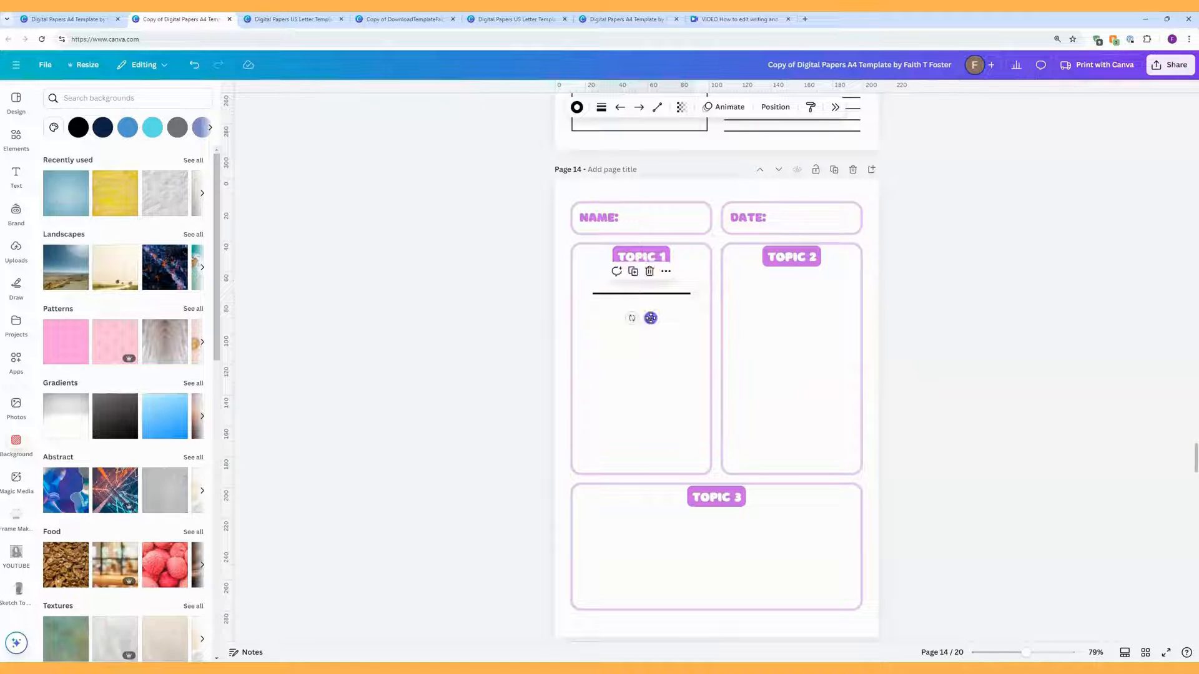
left_click_drag(589, 293, 579, 293)
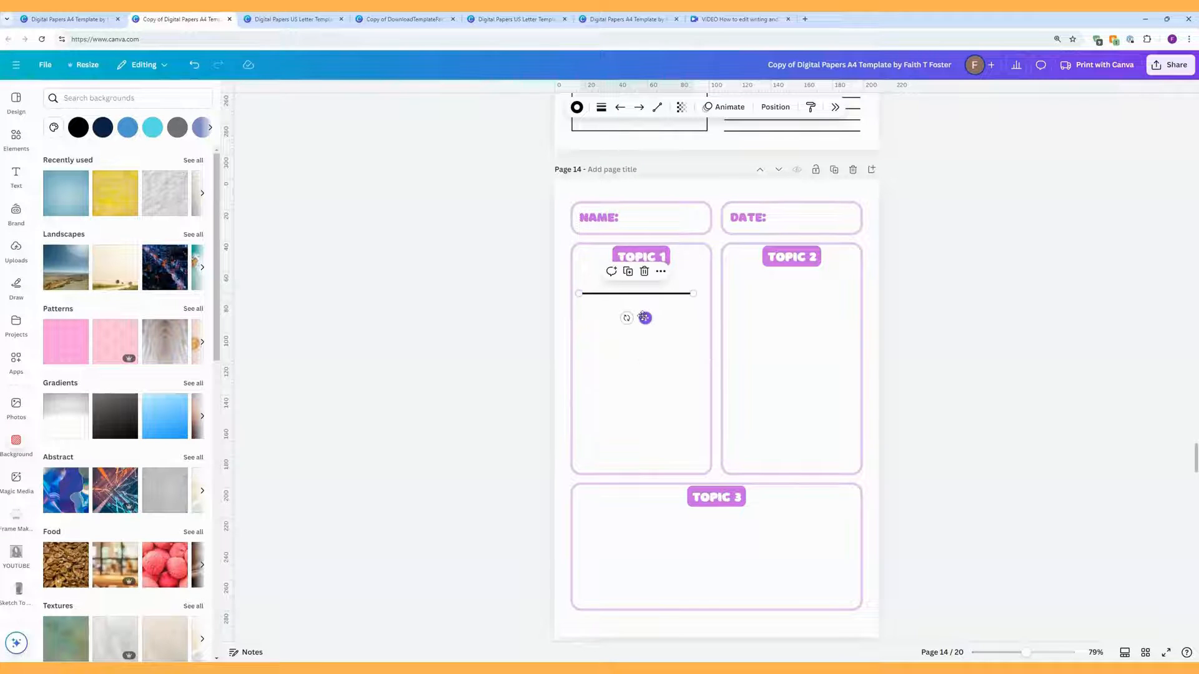
left_click_drag(643, 316, 648, 316)
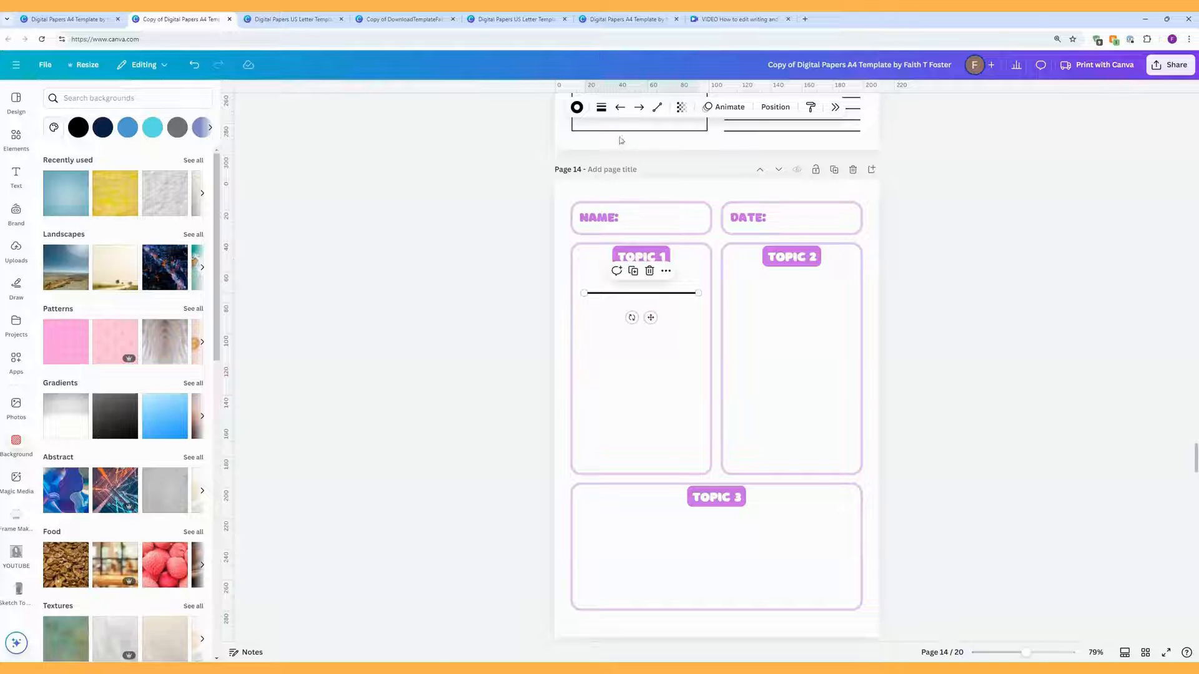
Step: Adjust the line weight in the line style options, then reselect the line and open its colour choices
left_click(601, 110)
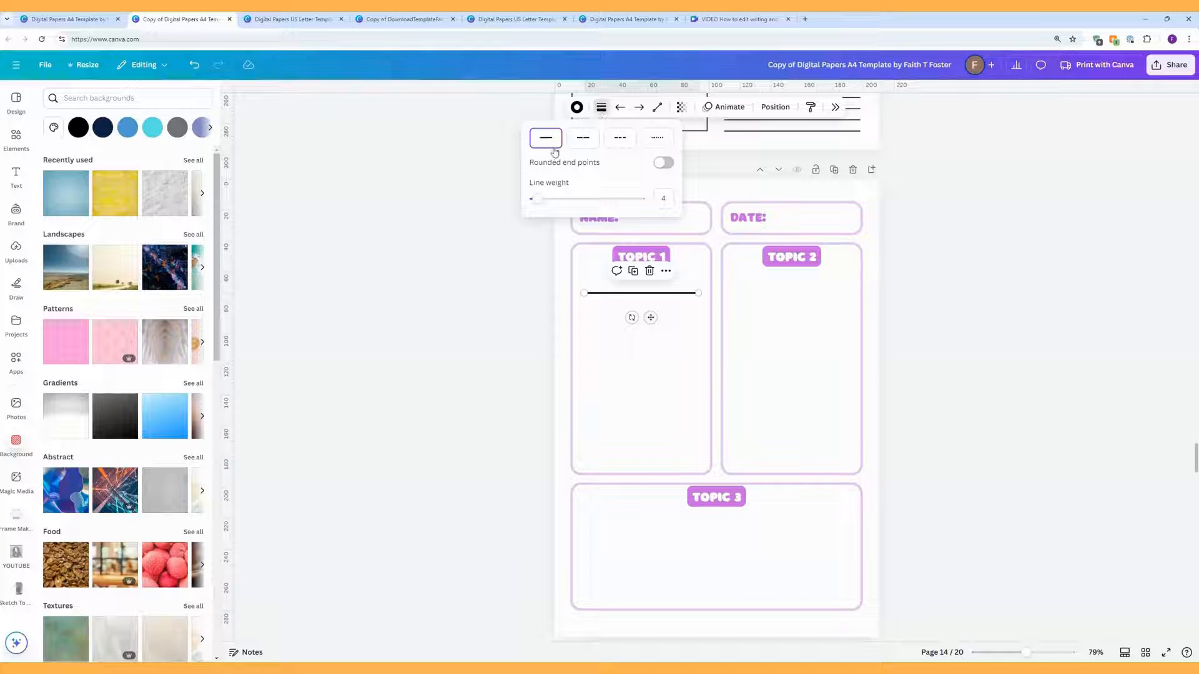
left_click_drag(536, 199, 535, 199)
left_click(662, 356)
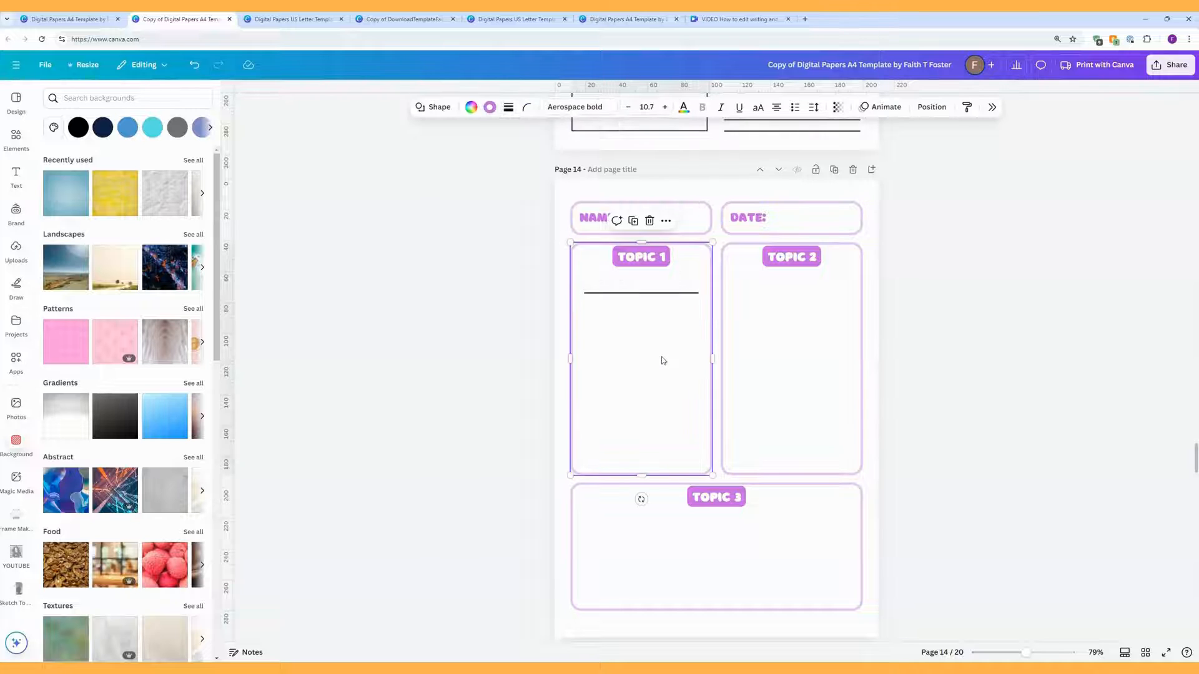
left_click(646, 294)
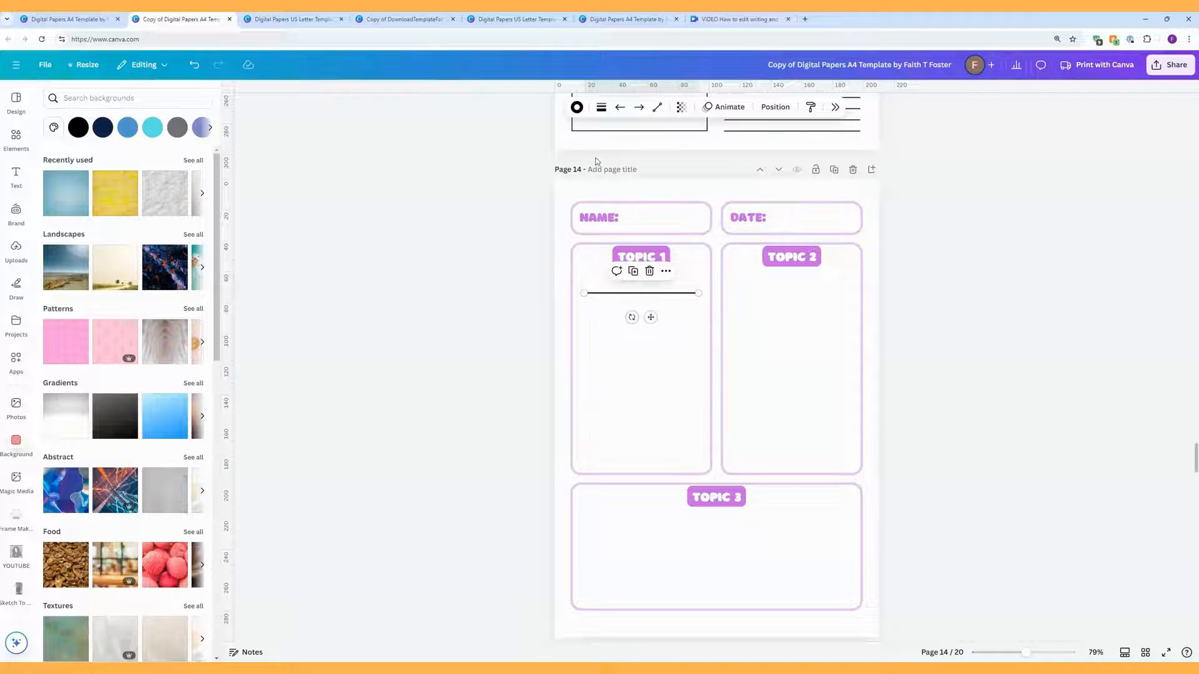
left_click(577, 106)
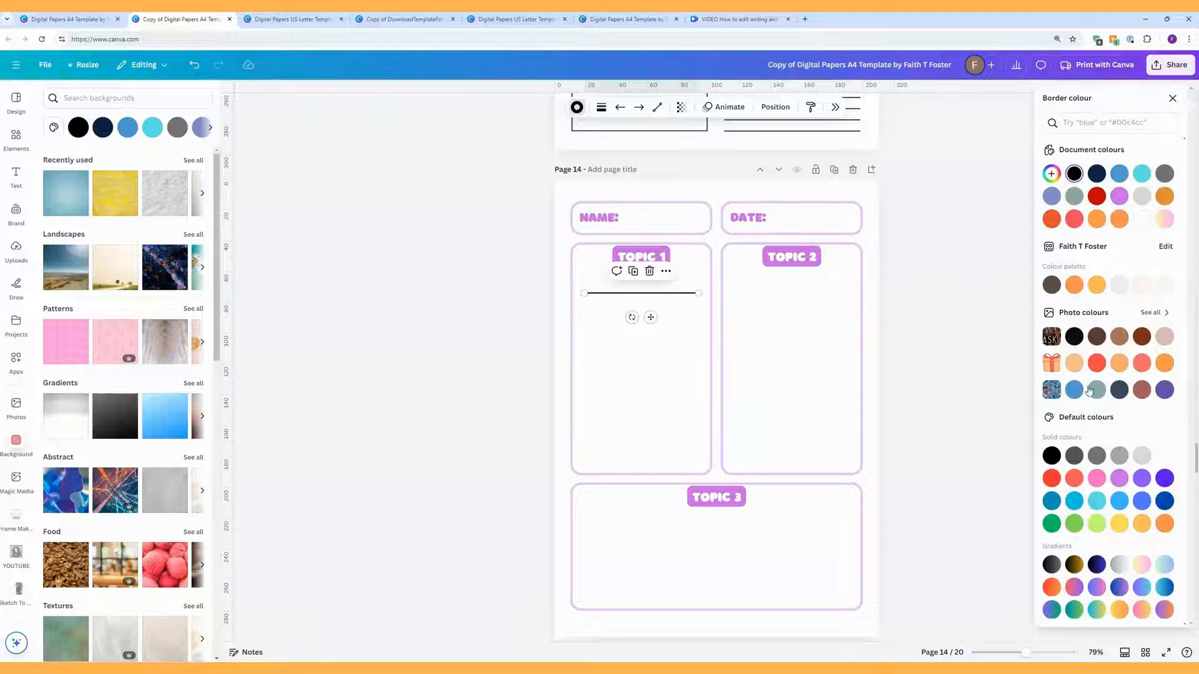
Step: Colour the line lilac and set both Line start and Line end to small circle caps
left_click(1119, 478)
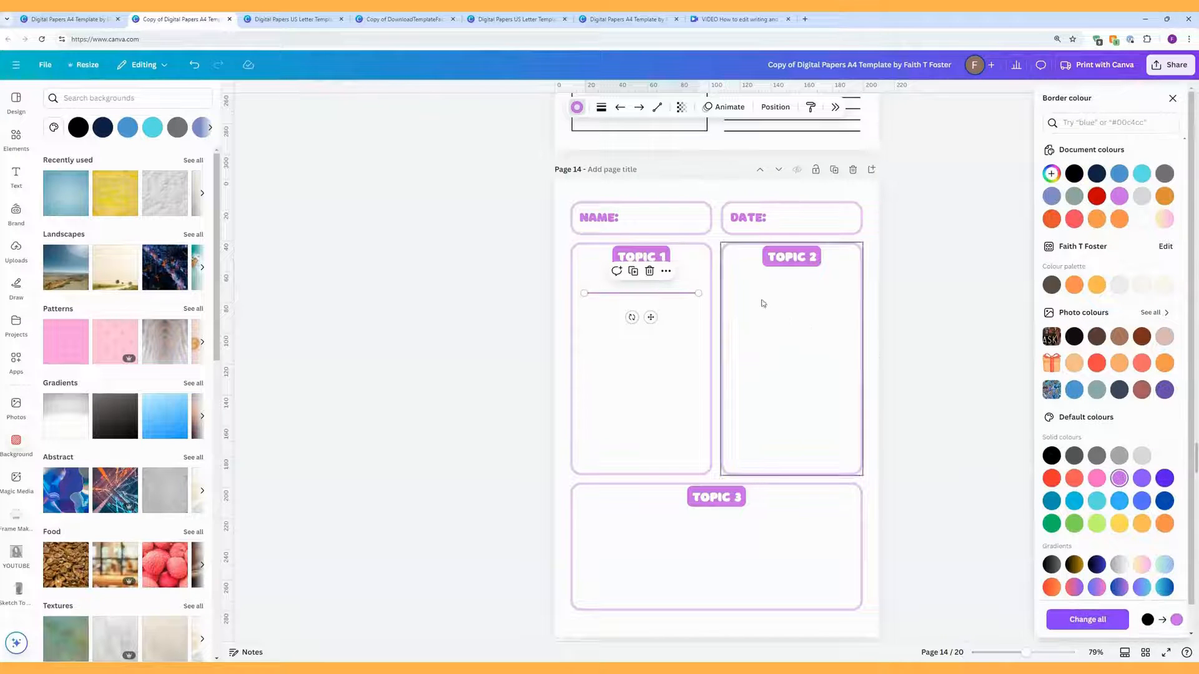
left_click(655, 108)
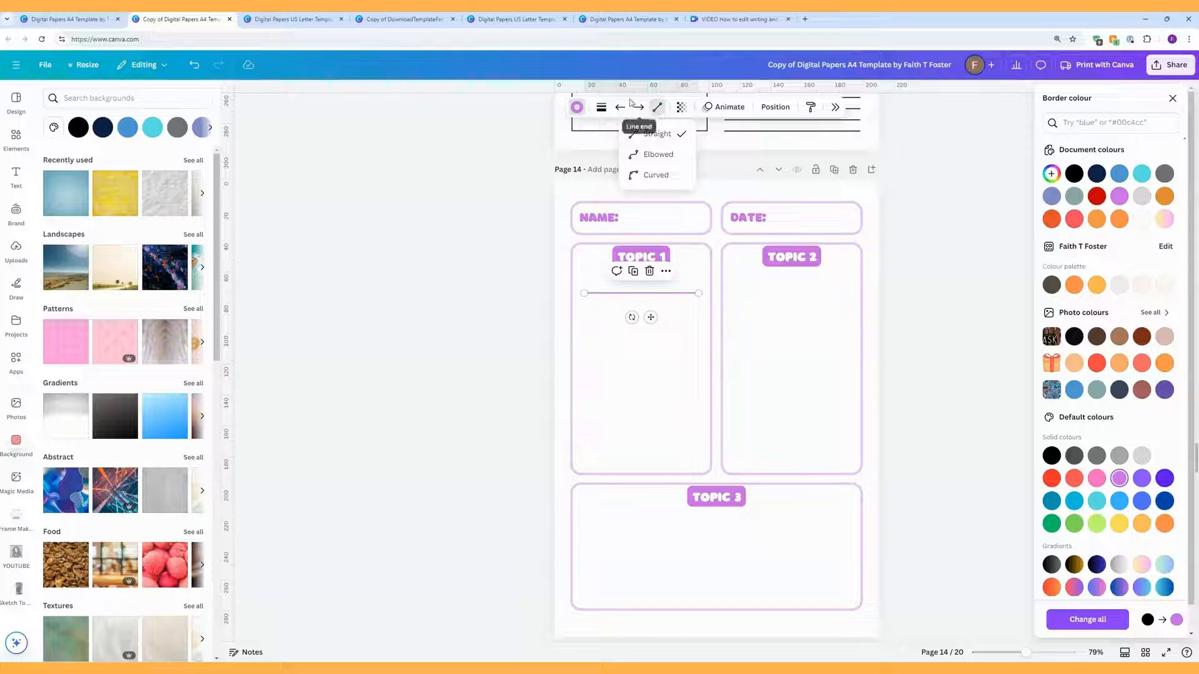
left_click(625, 110)
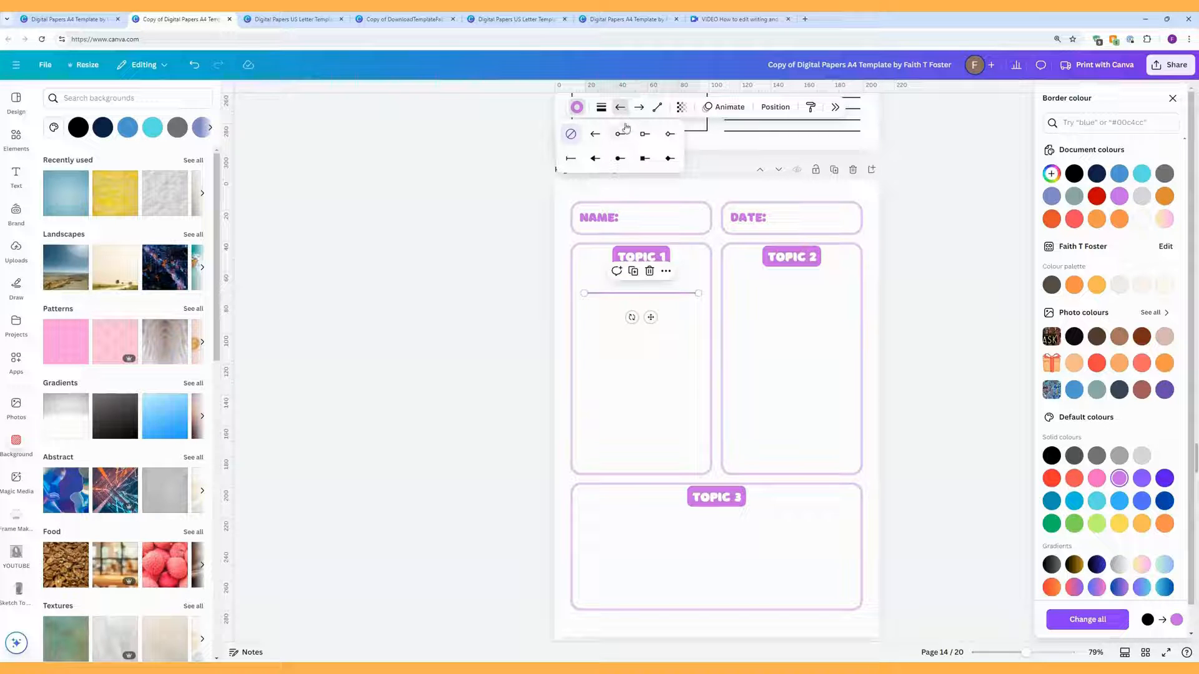
left_click(621, 136)
left_click(638, 107)
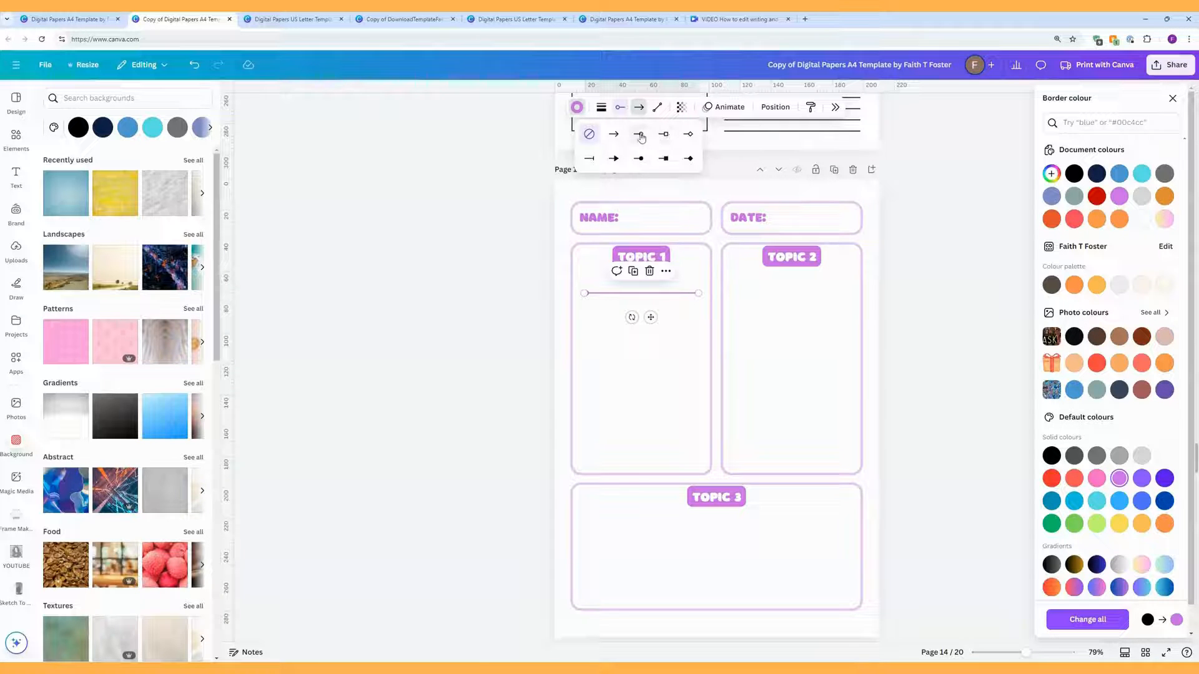
left_click(639, 133)
left_click(676, 321)
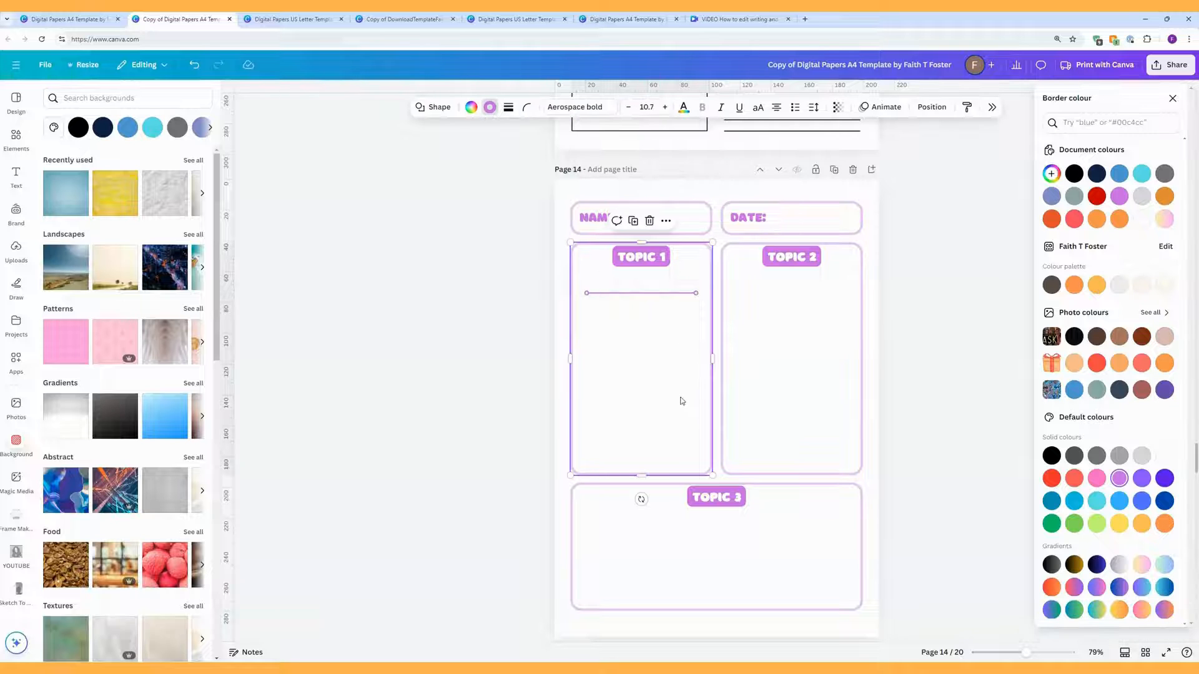
left_click(677, 294)
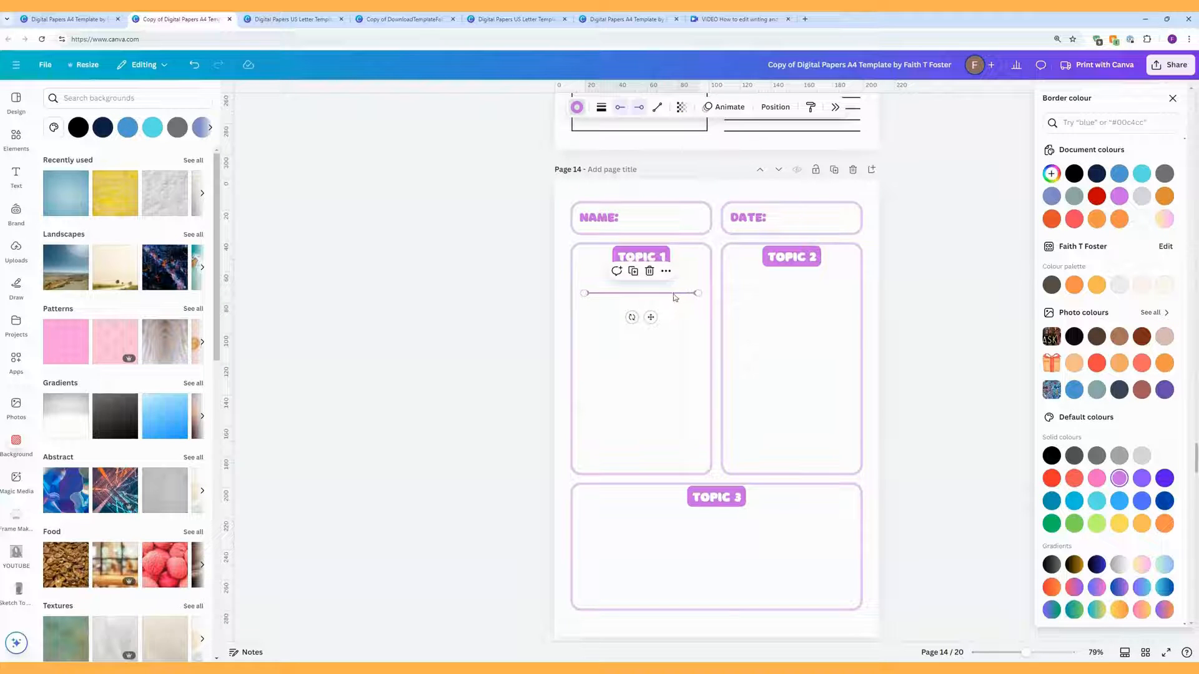
Step: Duplicate the lilac line with Ctrl+D until TOPIC 1 holds 14 lines
left_click(633, 272)
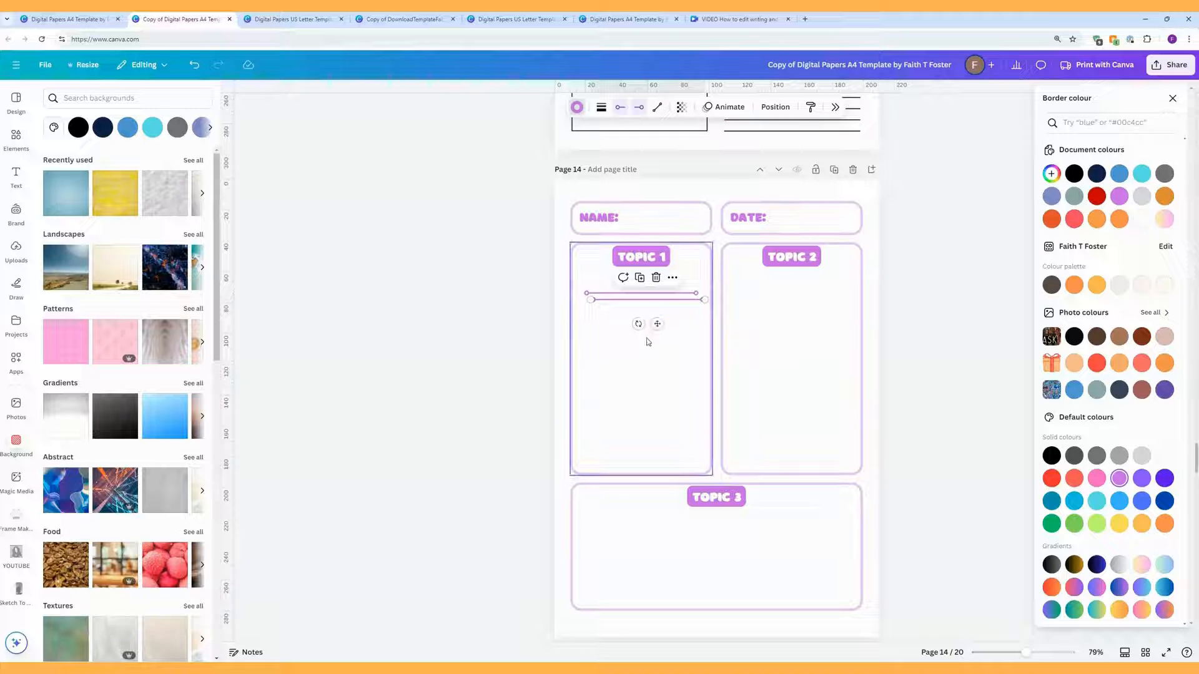
key("ctrl+d")
key("ctrl+d")
key("ctrl+d")
key("ctrl+d")
key("ctrl+d")
key("ctrl+d")
key("ctrl+d")
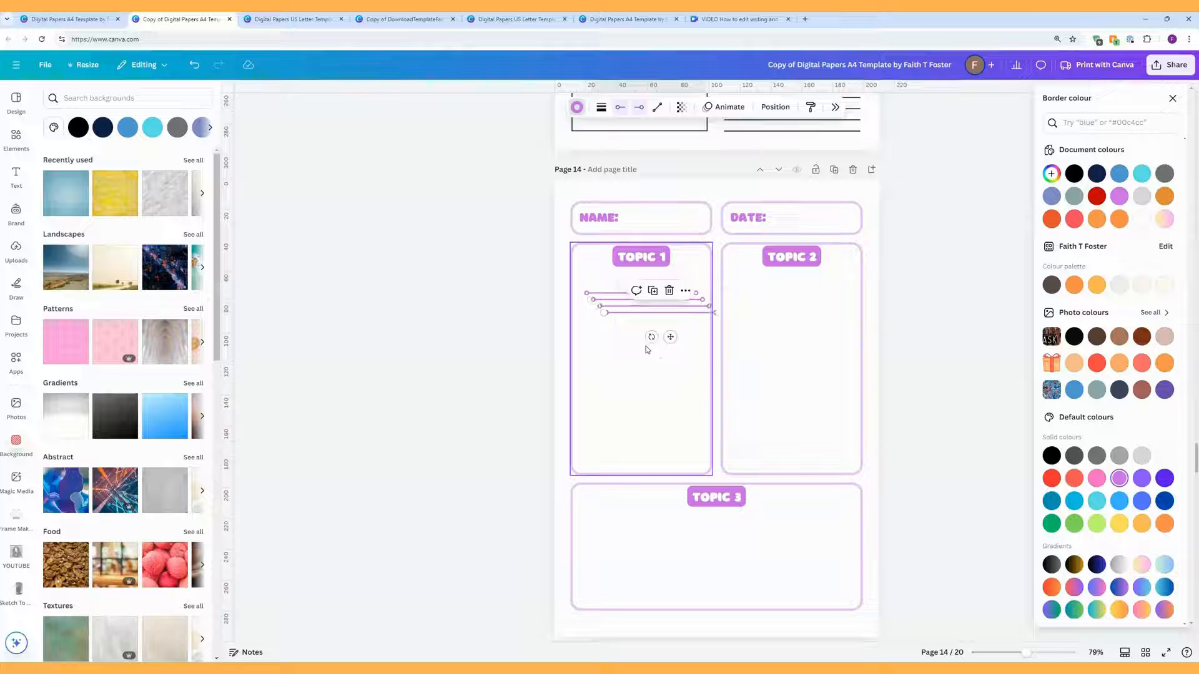
key("ctrl+d")
key("ctrl+d")
key("ctrl+d")
key("ctrl+d")
key("ctrl+d")
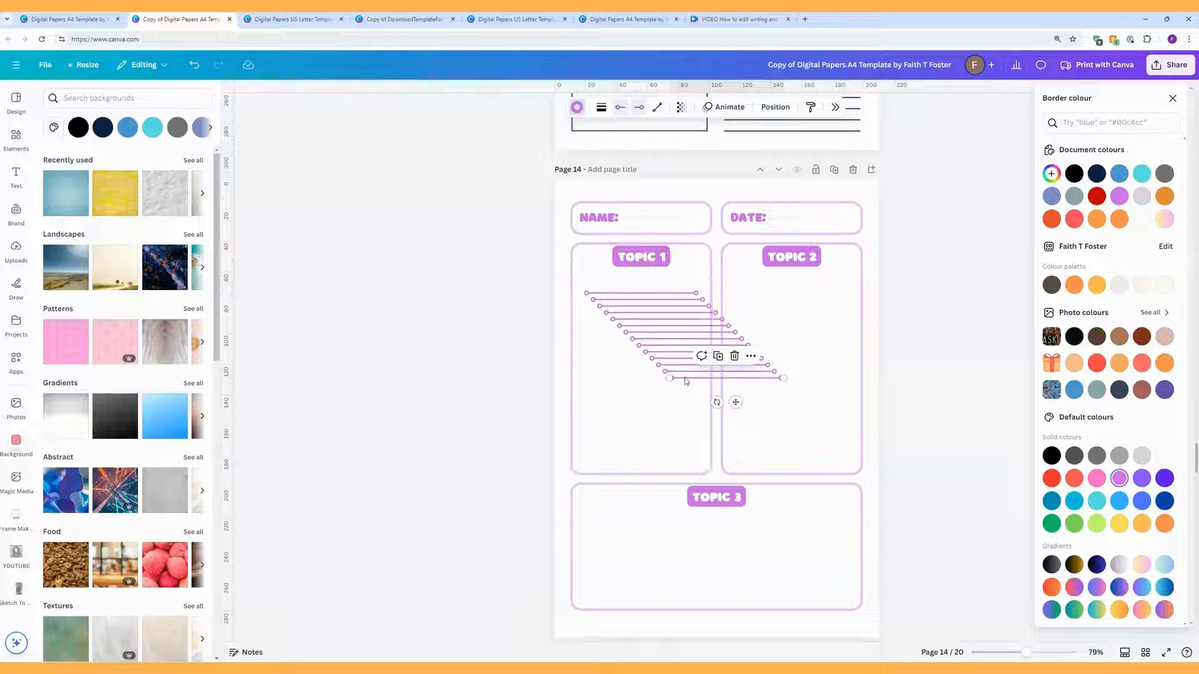
Step: Lock the TOPIC 1 box in place
left_click(686, 391)
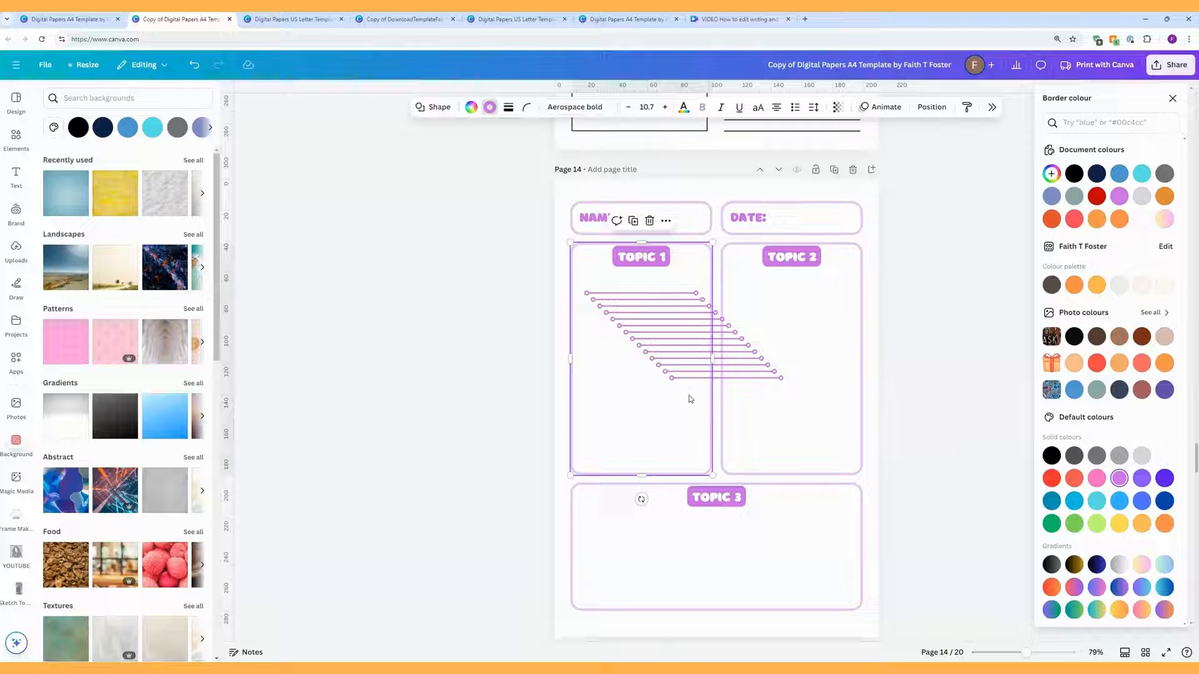
left_click_drag(688, 395, 680, 366)
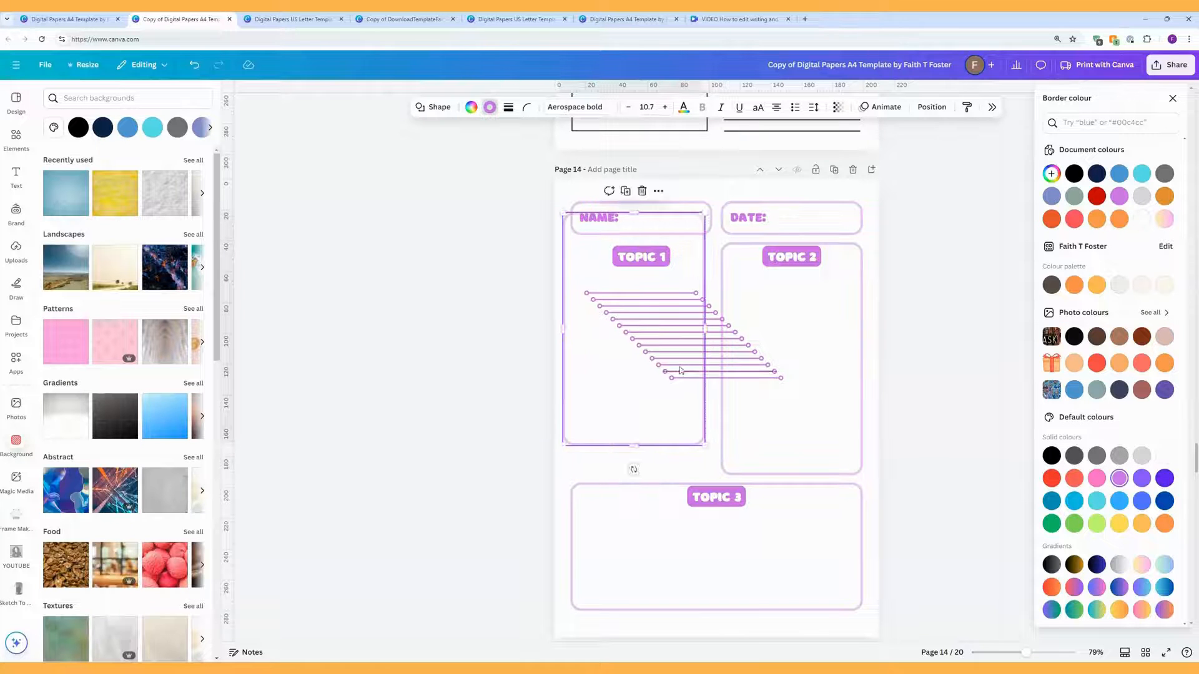
left_click(192, 65)
right_click(617, 370)
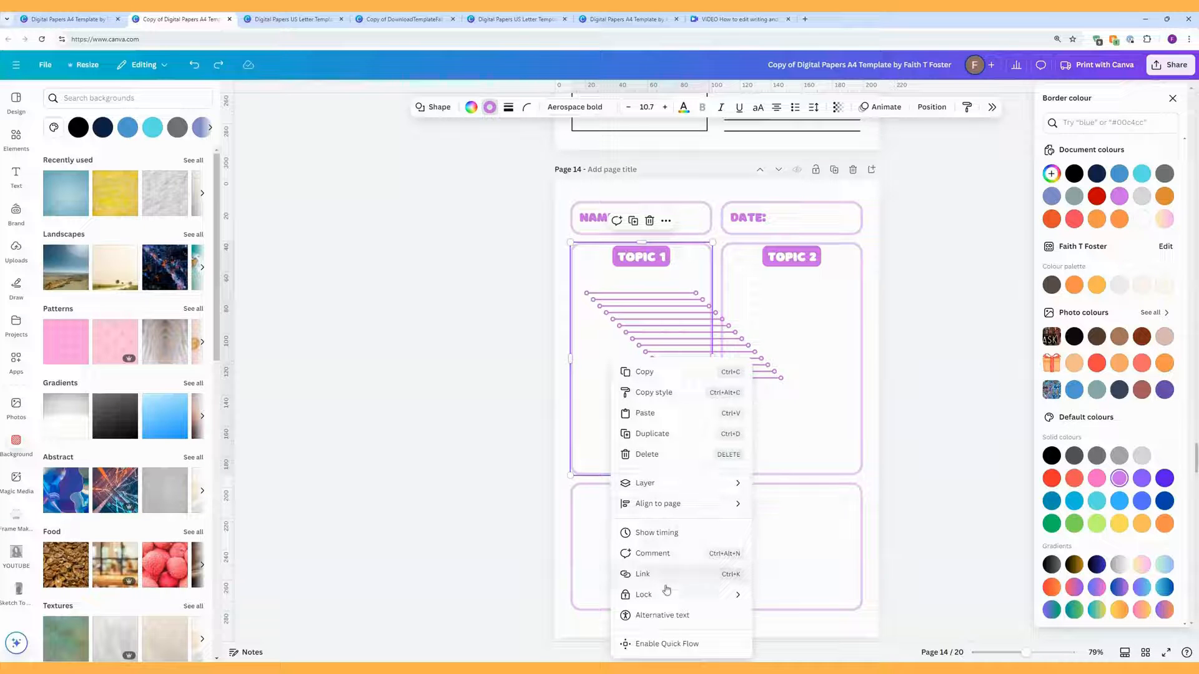
mouse_move(667, 594)
left_click(781, 595)
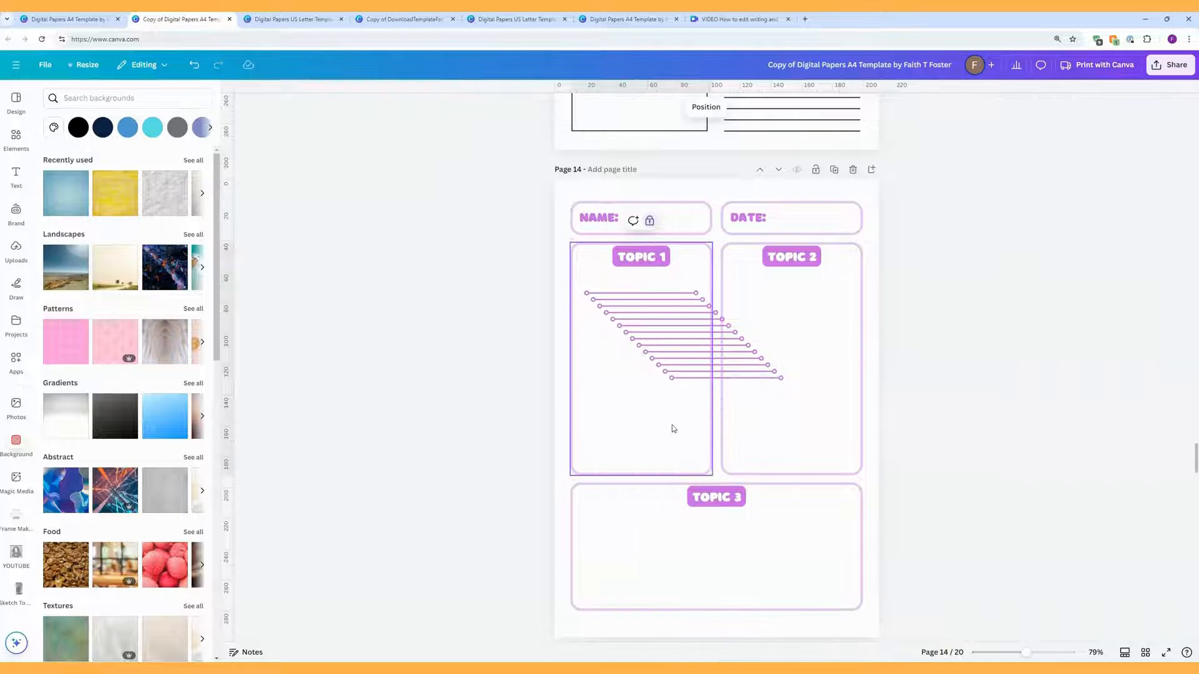
Step: Select all the copied lines and tidy them into one evenly spaced column
left_click_drag(674, 429, 659, 286)
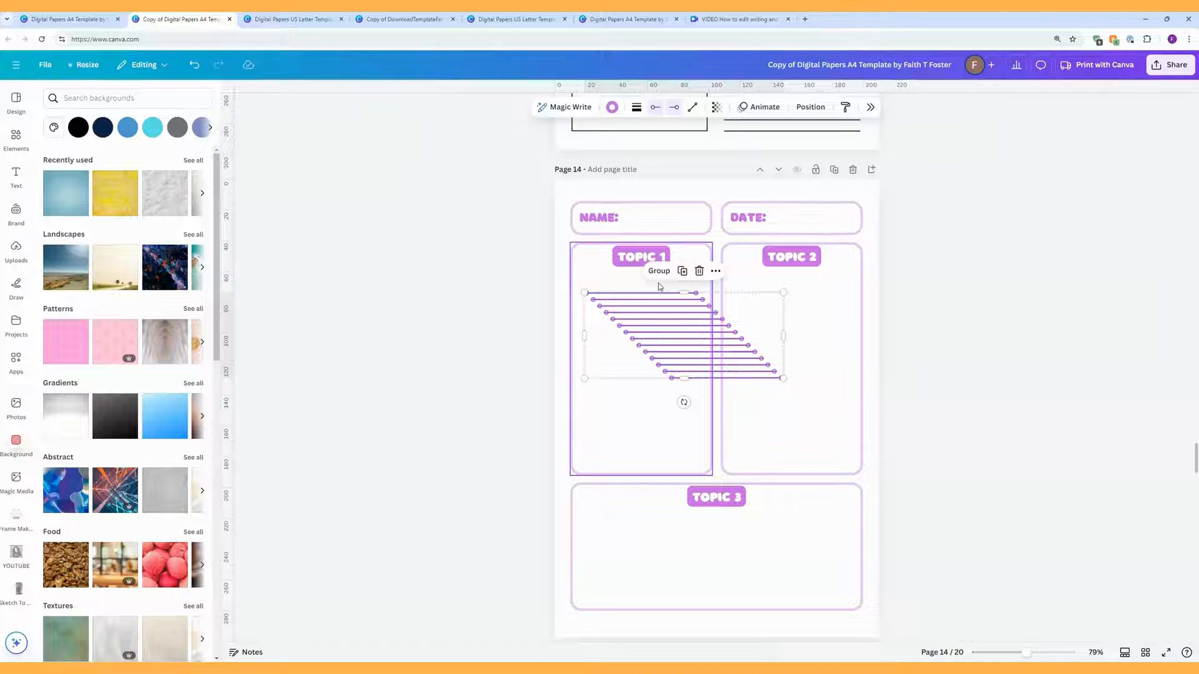
left_click(810, 110)
left_click(1071, 349)
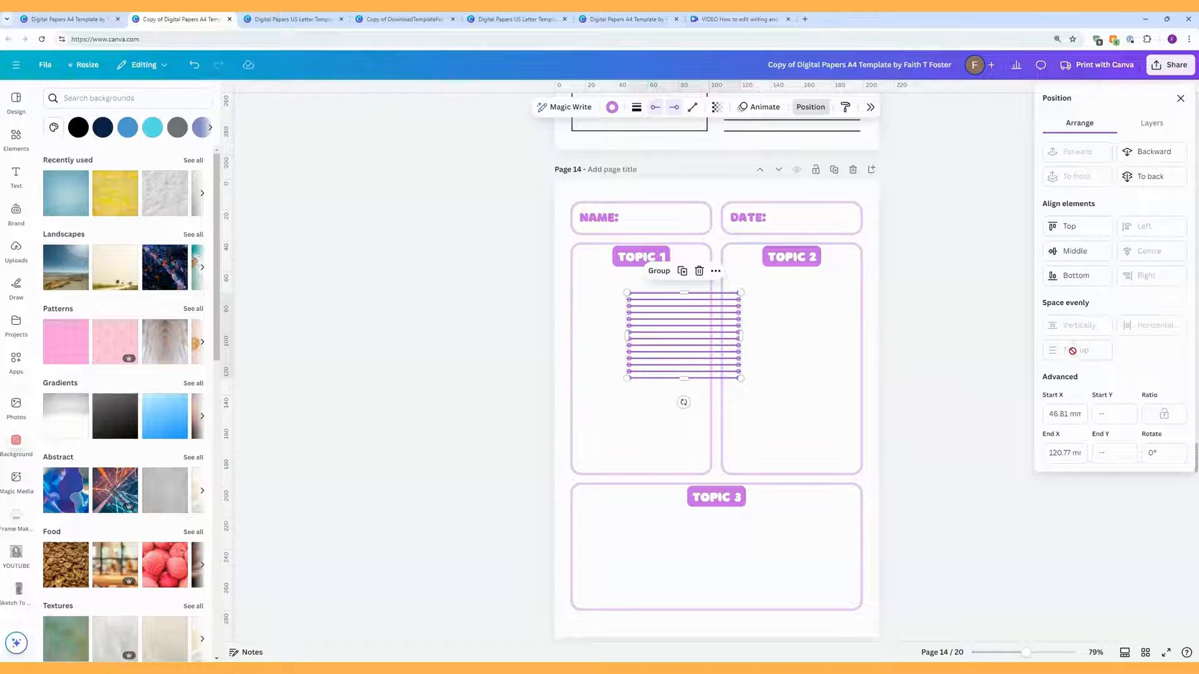
Step: Spread the line stack to fill TOPIC 1 and copy it into the TOPIC 2 box
left_click_drag(685, 325, 650, 311)
left_click_drag(645, 371, 785, 334)
left_click(639, 262)
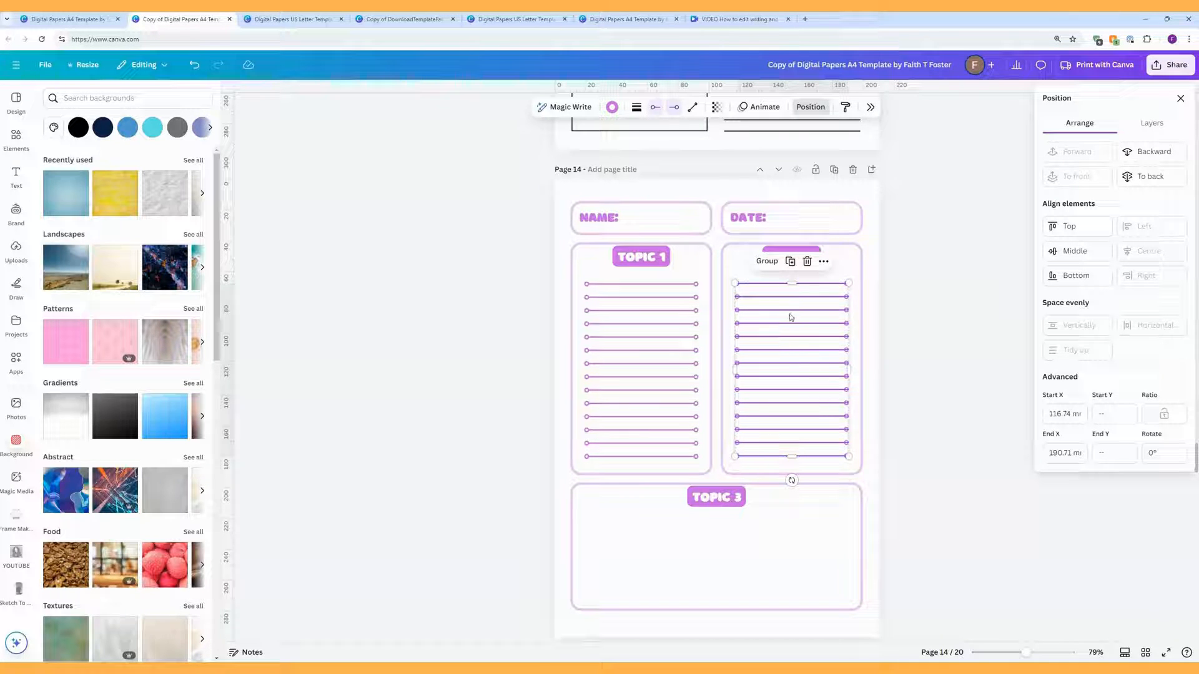
Step: Copy the line group into TOPIC 3 and delete the two lines overflowing the box
left_click(790, 265)
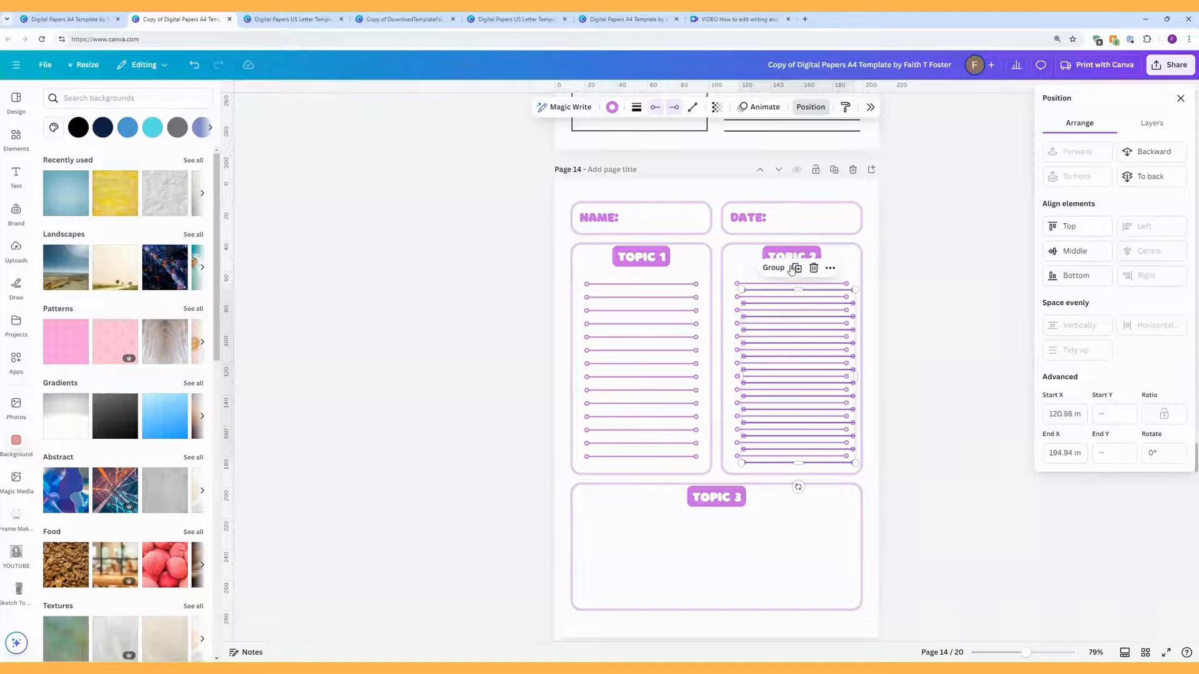
left_click_drag(802, 337, 643, 578)
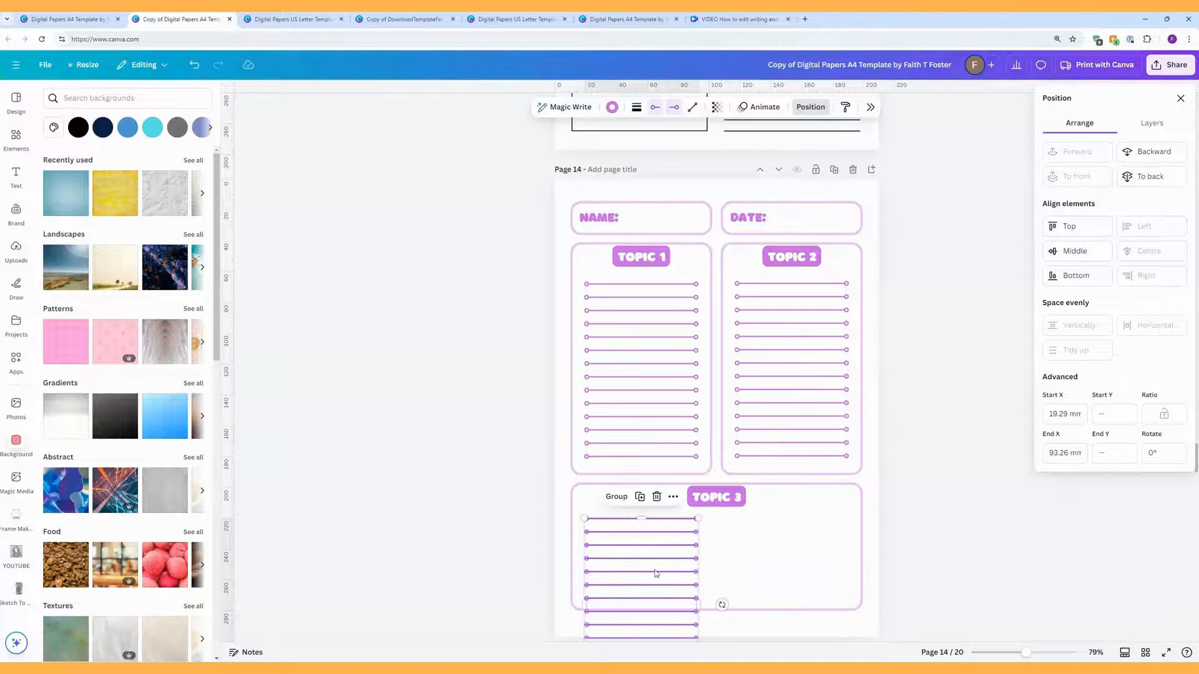
scroll(676, 483, "down", 3)
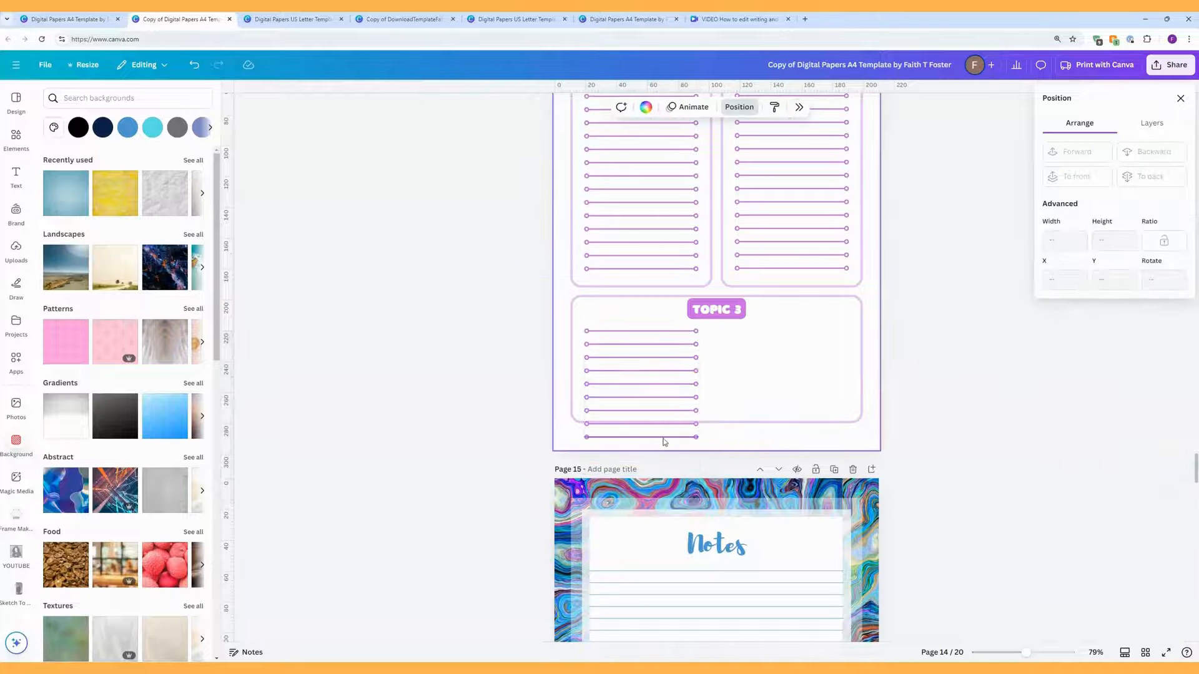
left_click(663, 439)
key("Delete")
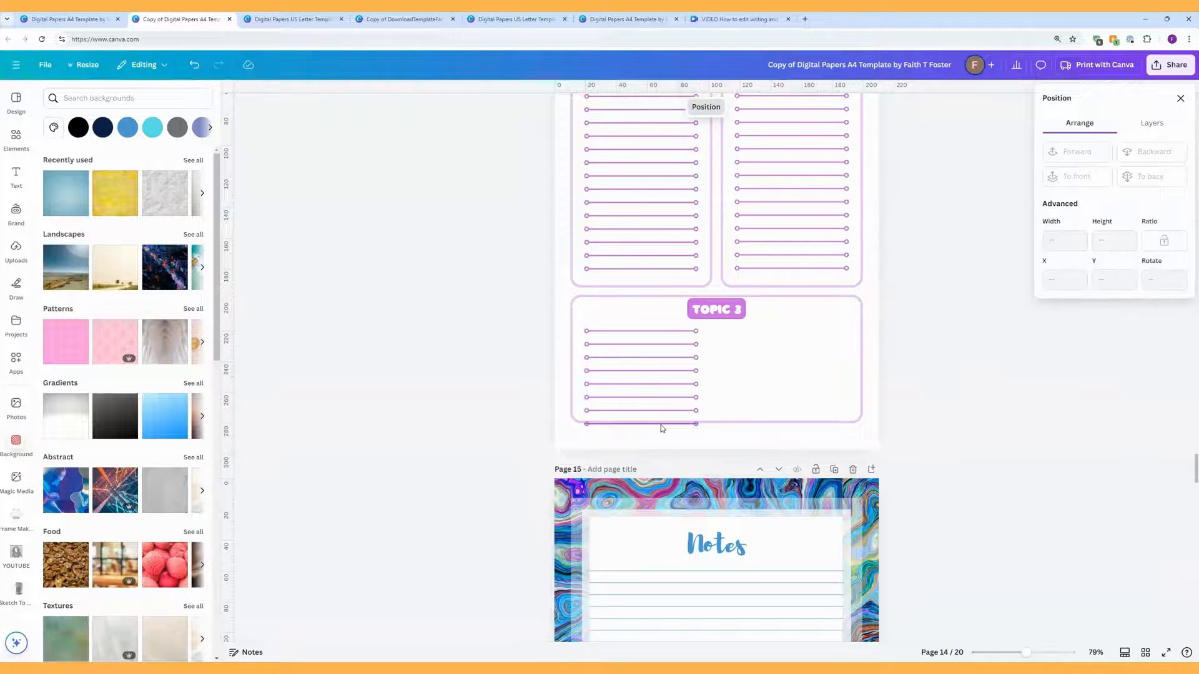
left_click(661, 425)
key("Delete")
Step: Lock the TOPIC 3 box and stretch its seven lines across the full box width
left_click(757, 358)
right_click(756, 359)
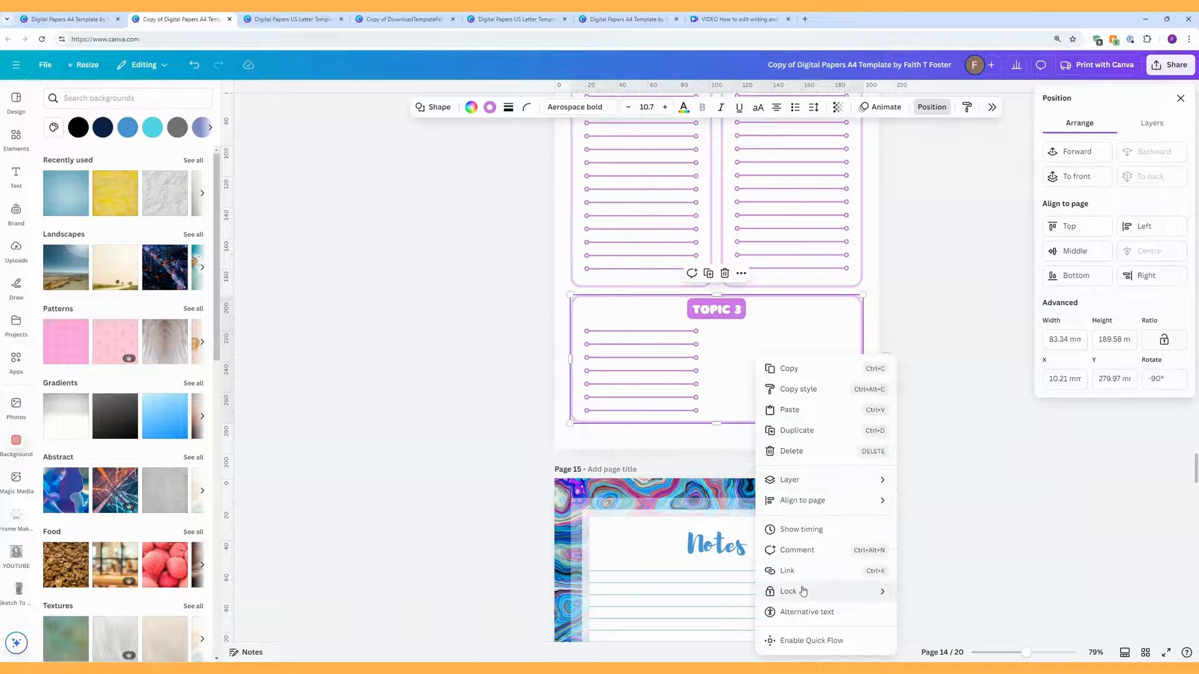
mouse_move(805, 592)
left_click(930, 592)
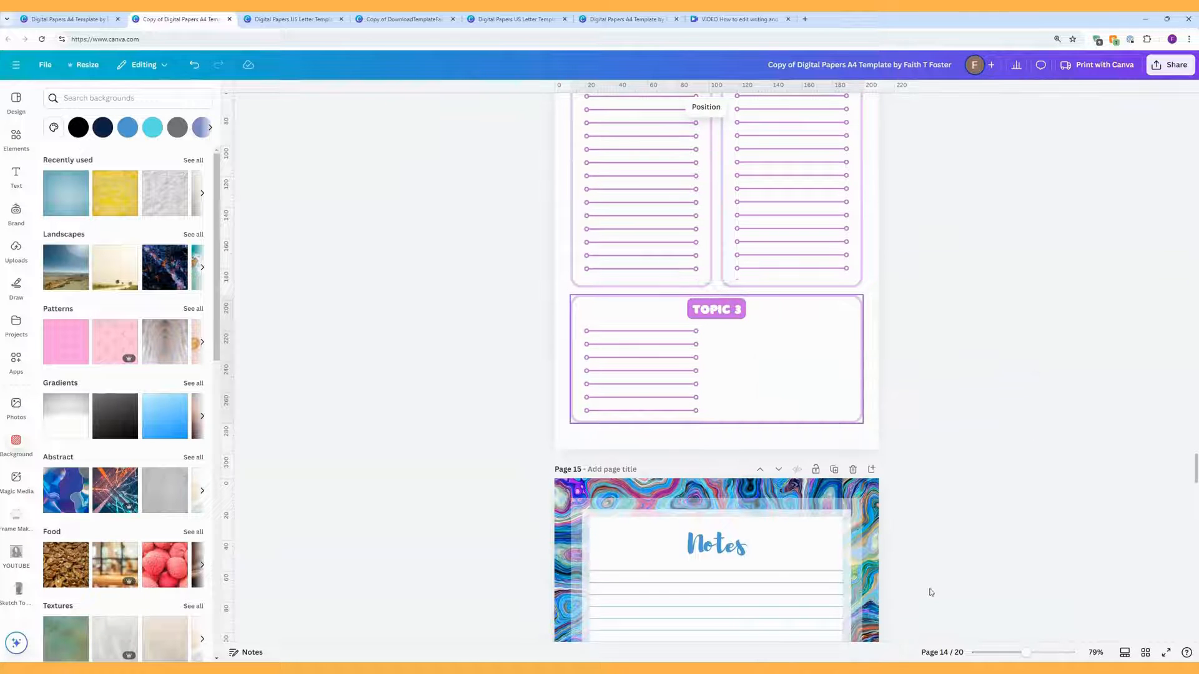
left_click_drag(714, 417, 663, 326)
left_click_drag(698, 371, 849, 371)
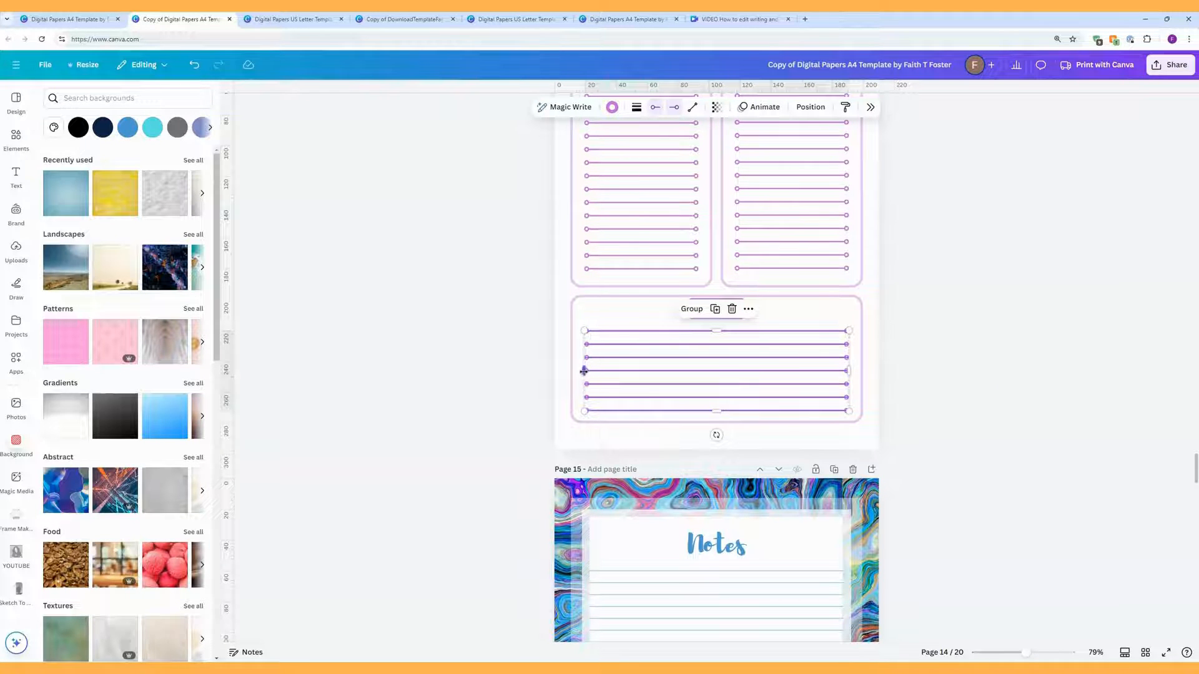
left_click_drag(584, 371, 583, 370)
Step: Select one of the ruled lines on Notes page 15 to pick up its line group
left_click(910, 332)
scroll(910, 332, "down", 6)
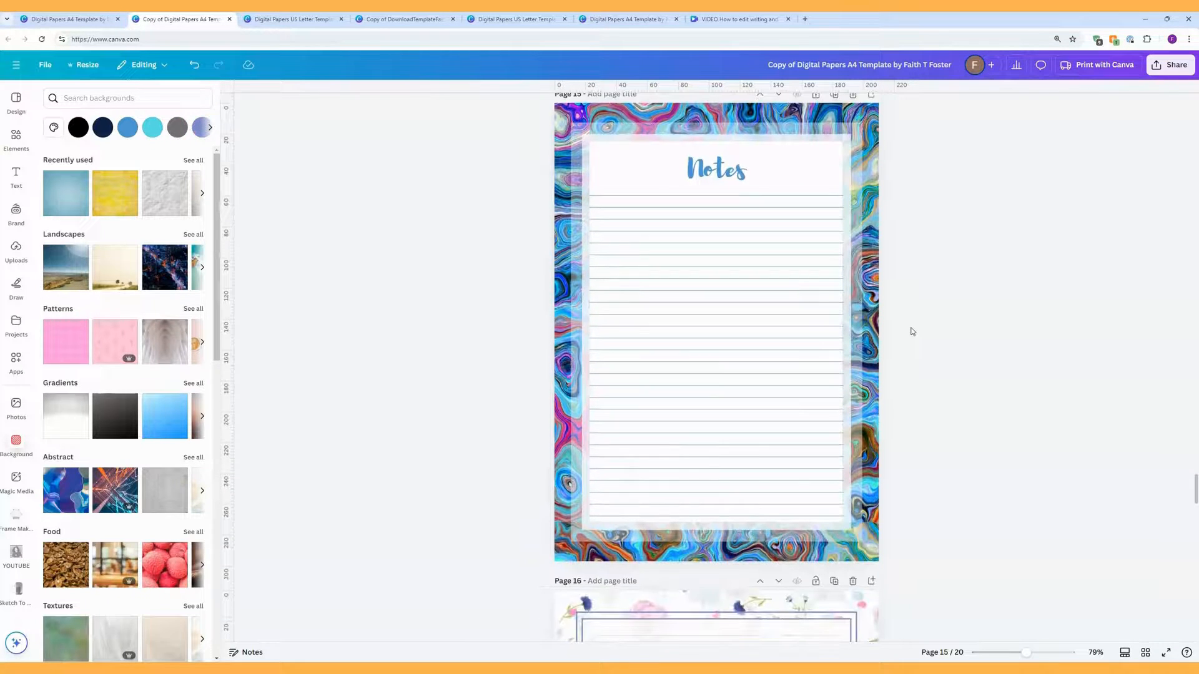
scroll(912, 331, "up", 1)
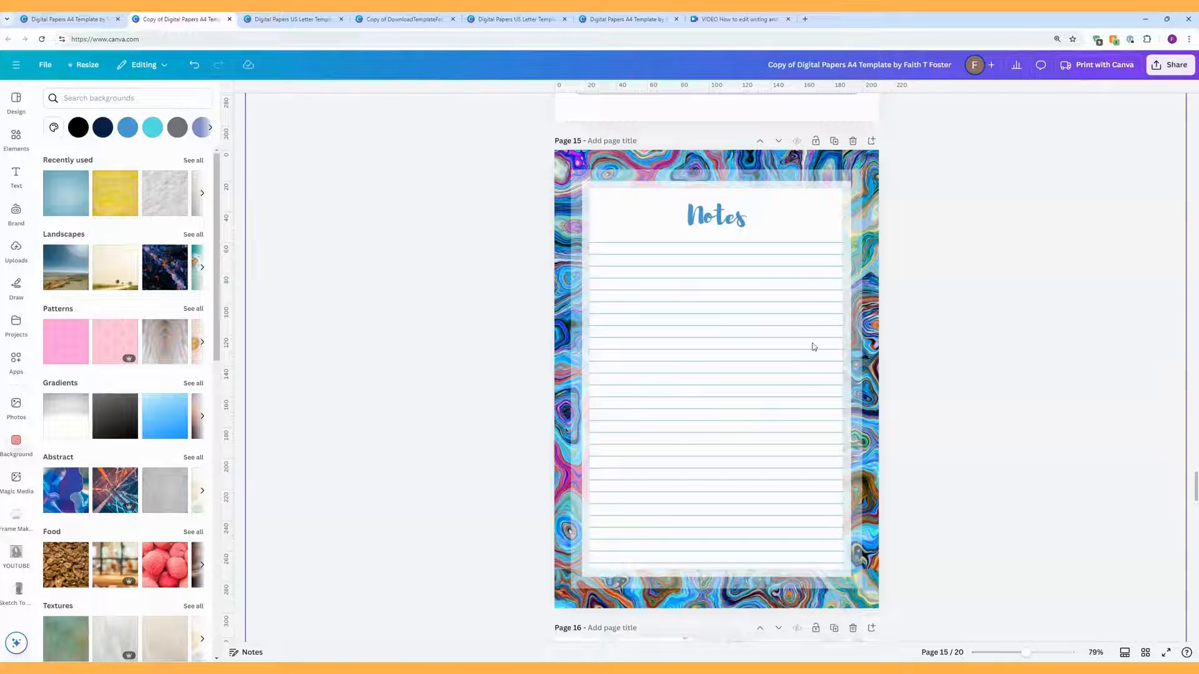
left_click(795, 255)
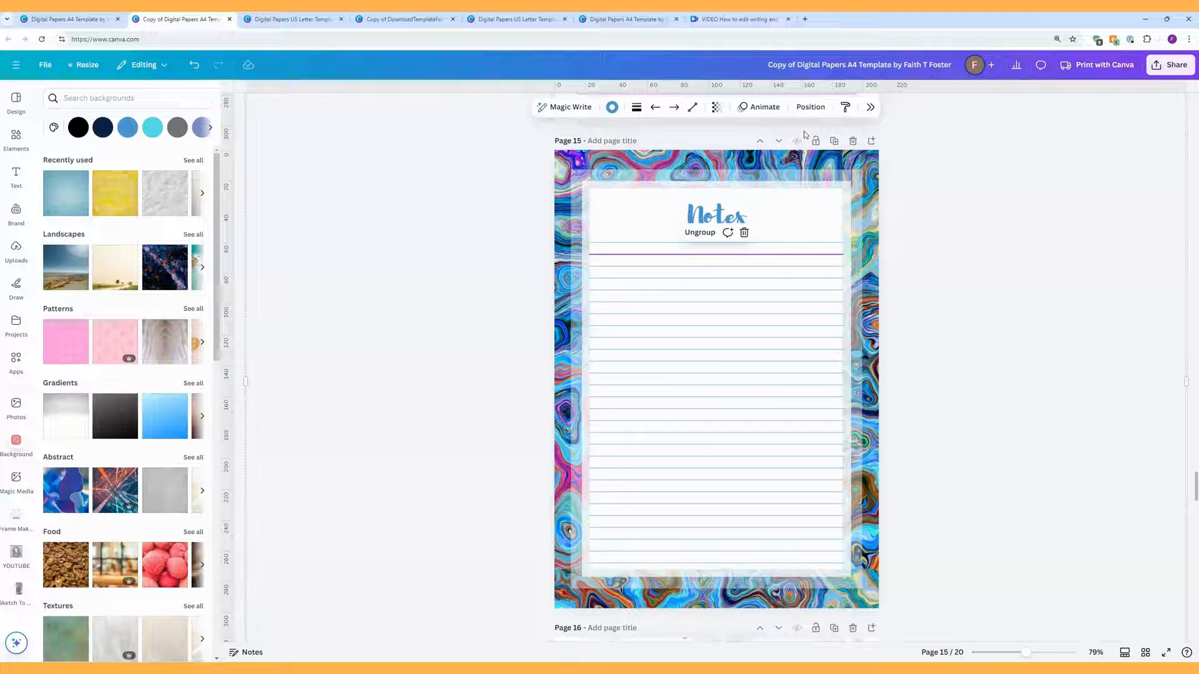
Step: Ungroup the Notes heading and ruled lines using the Layers list
left_click(810, 107)
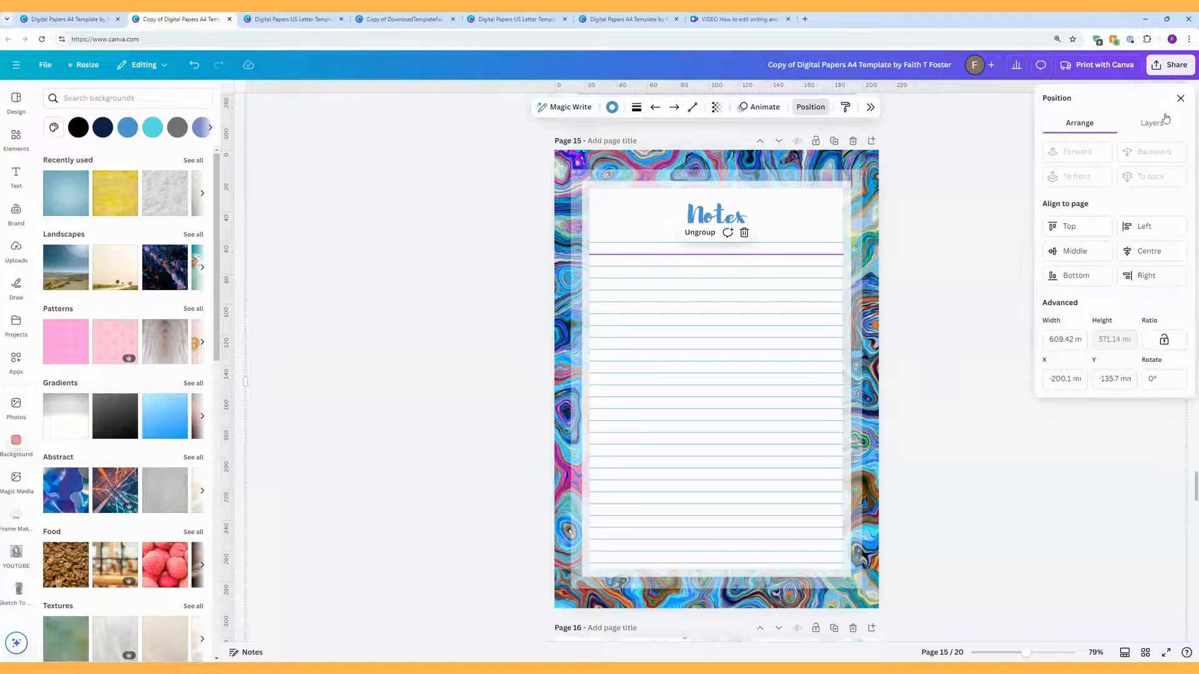
left_click(1163, 121)
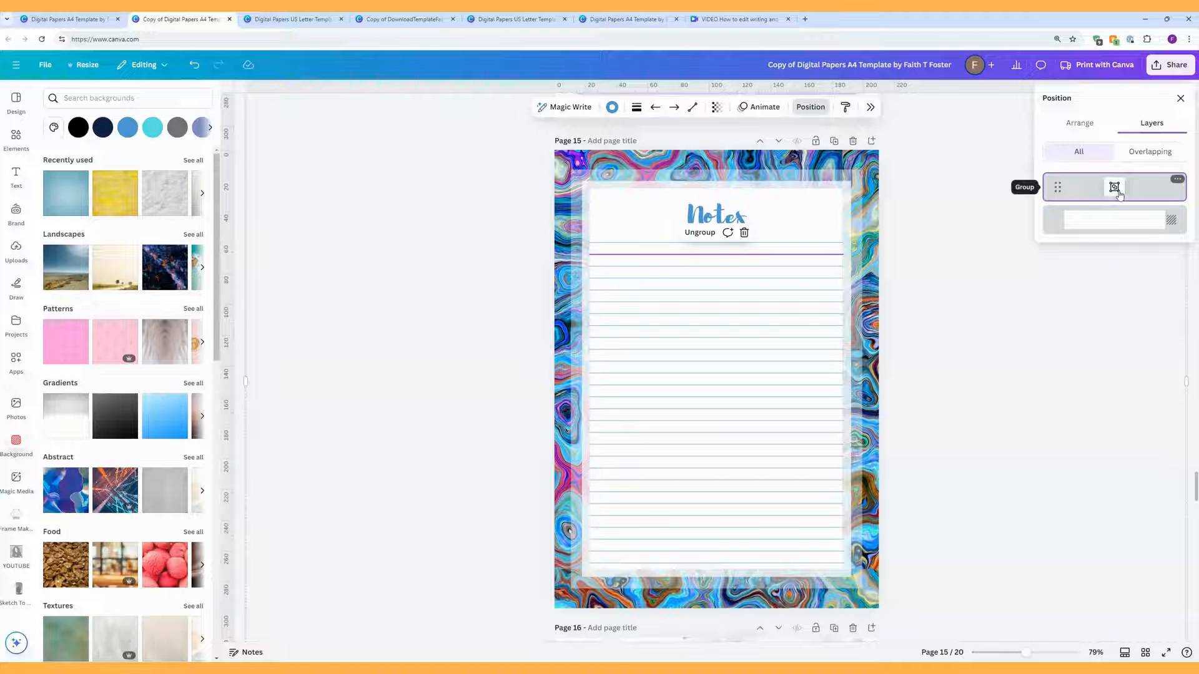
left_click(1179, 181)
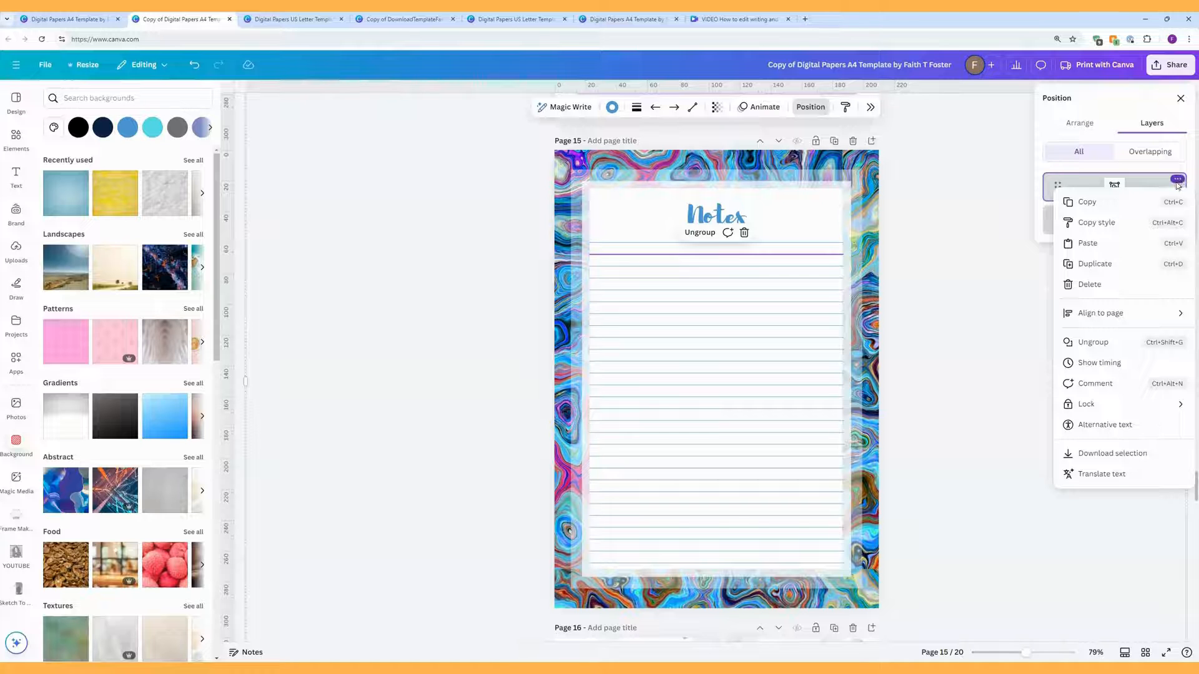
left_click(1100, 343)
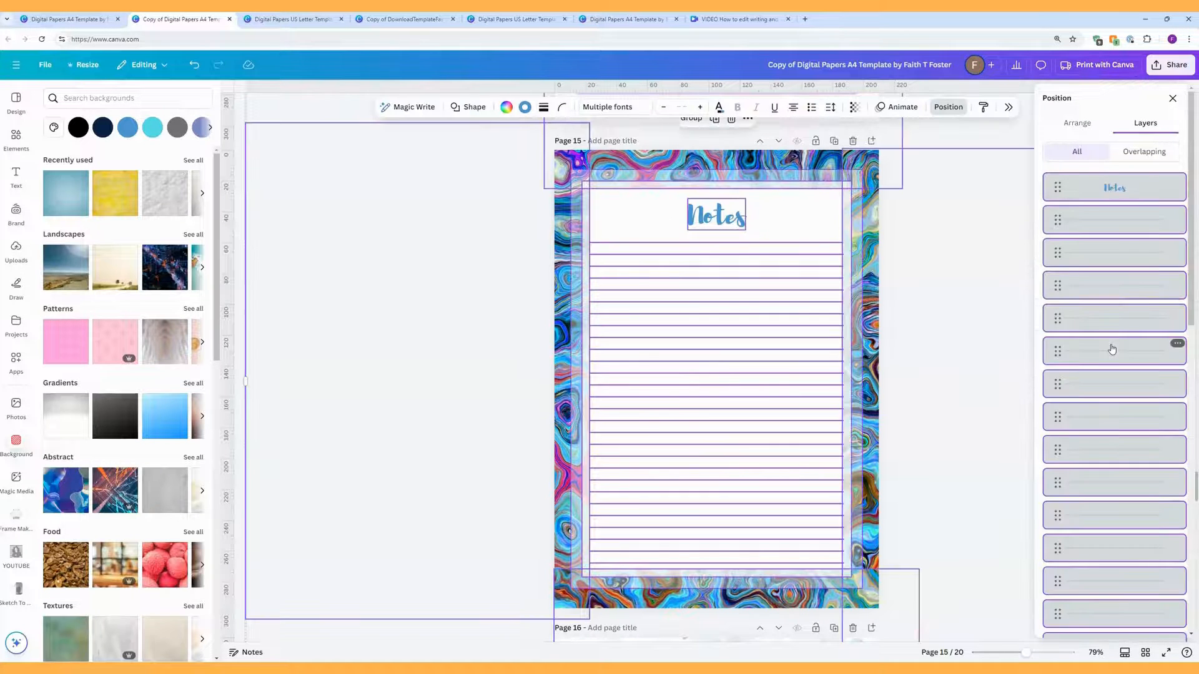
left_click(981, 295)
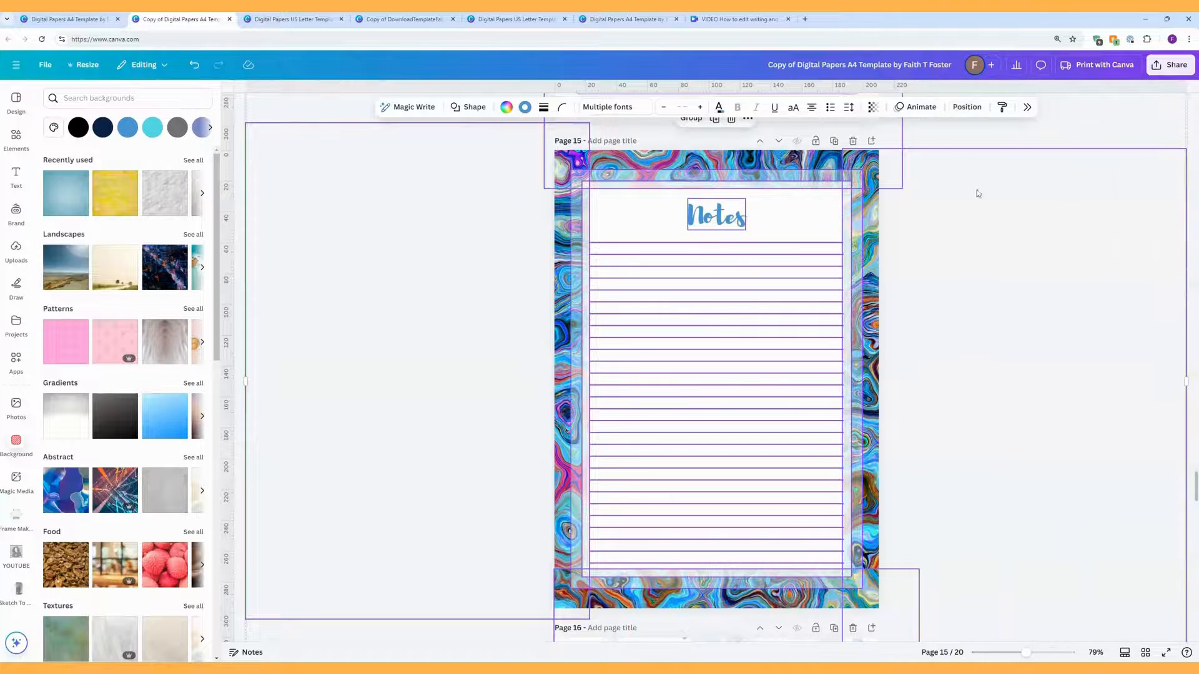
left_click(967, 107)
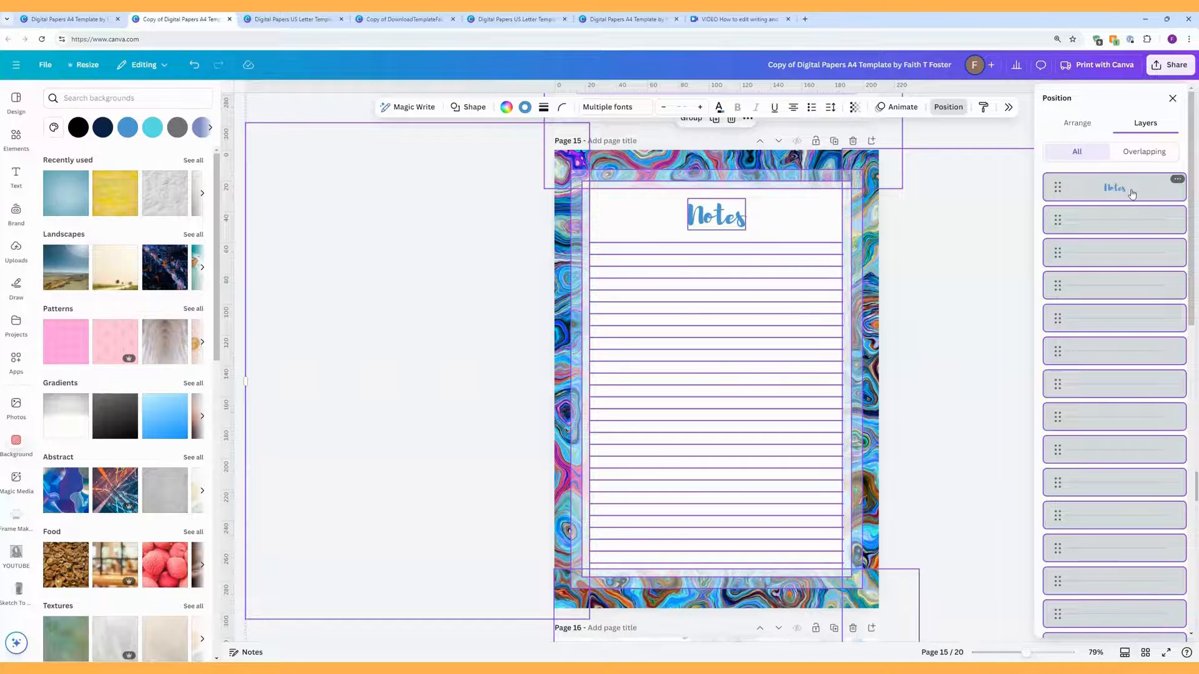
Step: Go through the lined-paper, frame and marbled image layers, undoing an accidental border-strip move
scroll(1142, 272, "down", 5)
scroll(1142, 275, "down", 5)
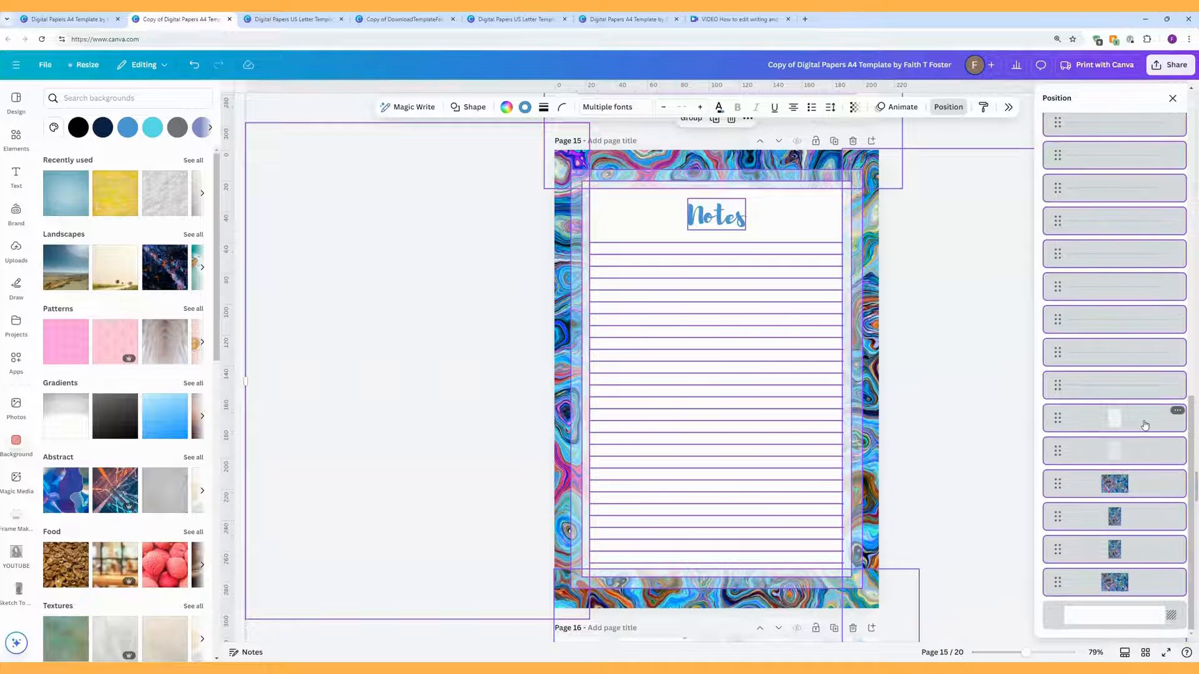
left_click(1145, 425)
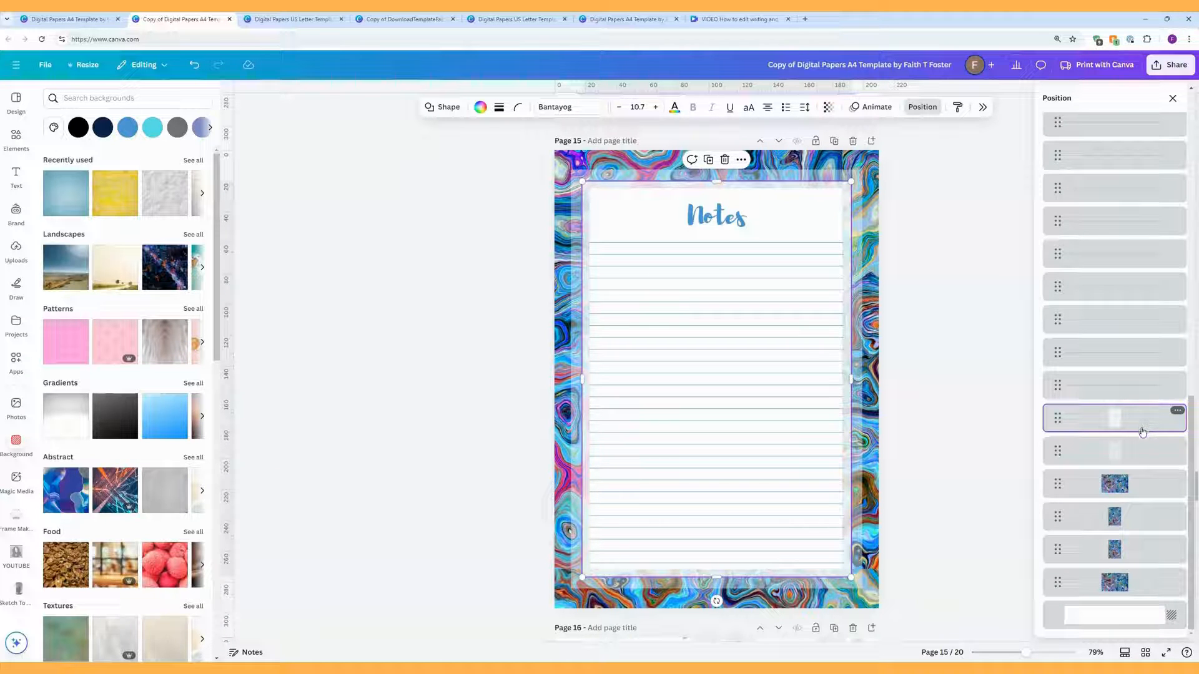
left_click(1141, 449)
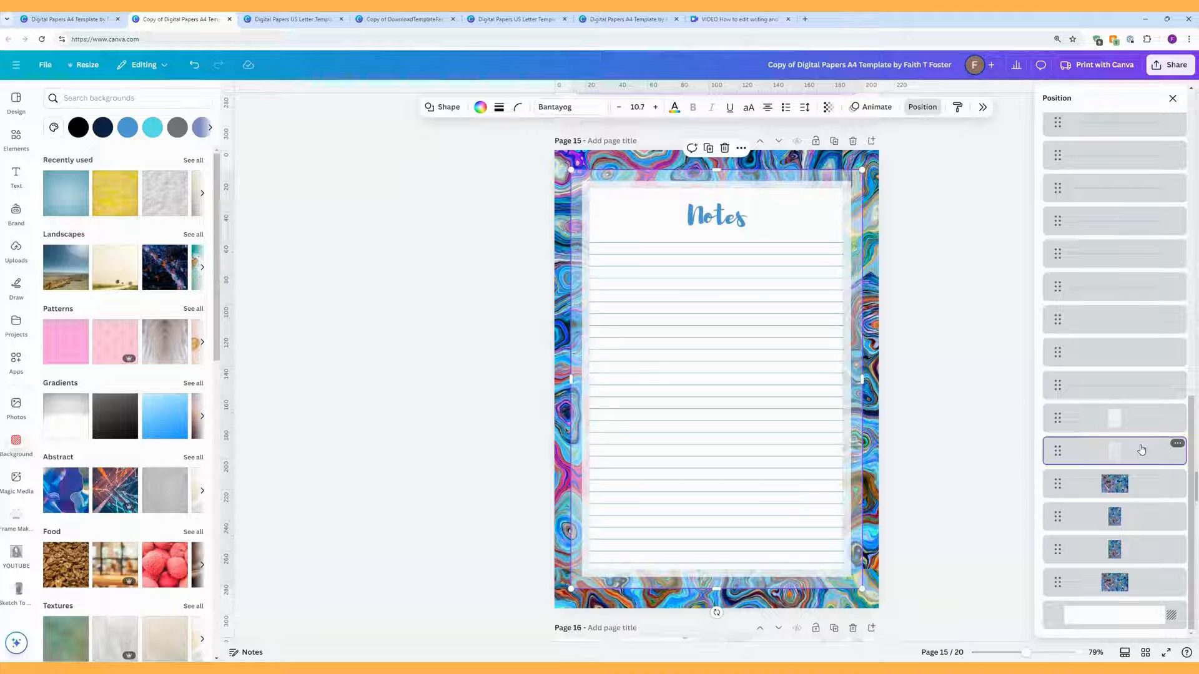
left_click(1142, 503)
left_click(1142, 544)
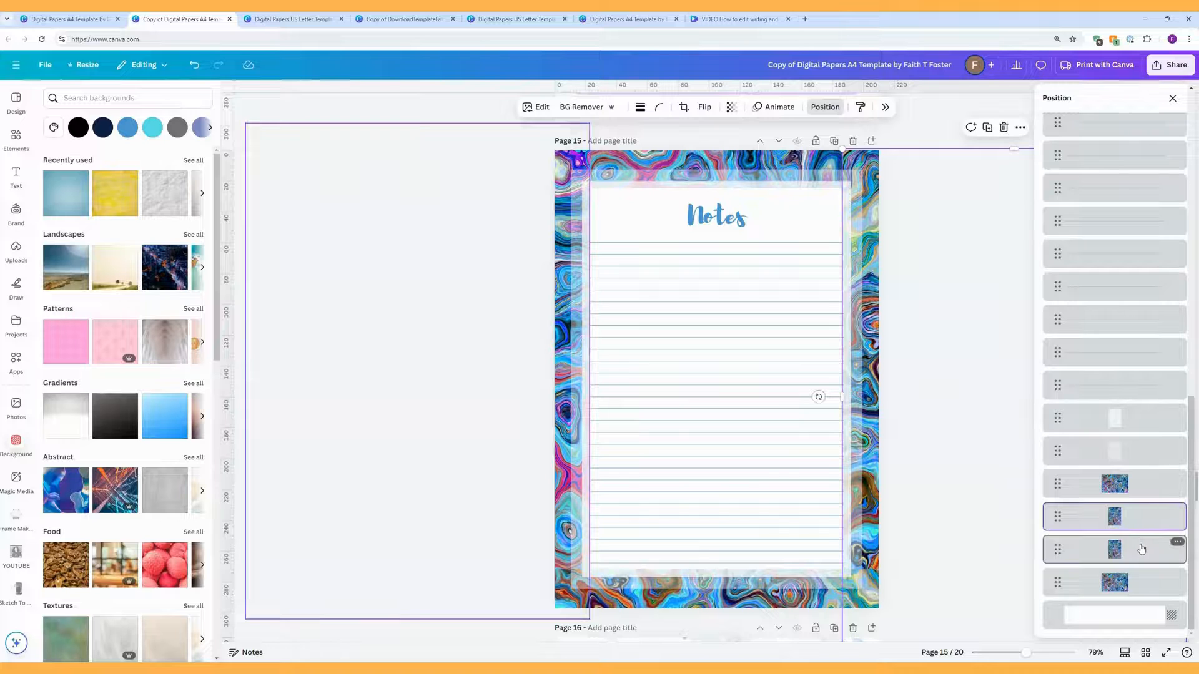
left_click(1141, 581)
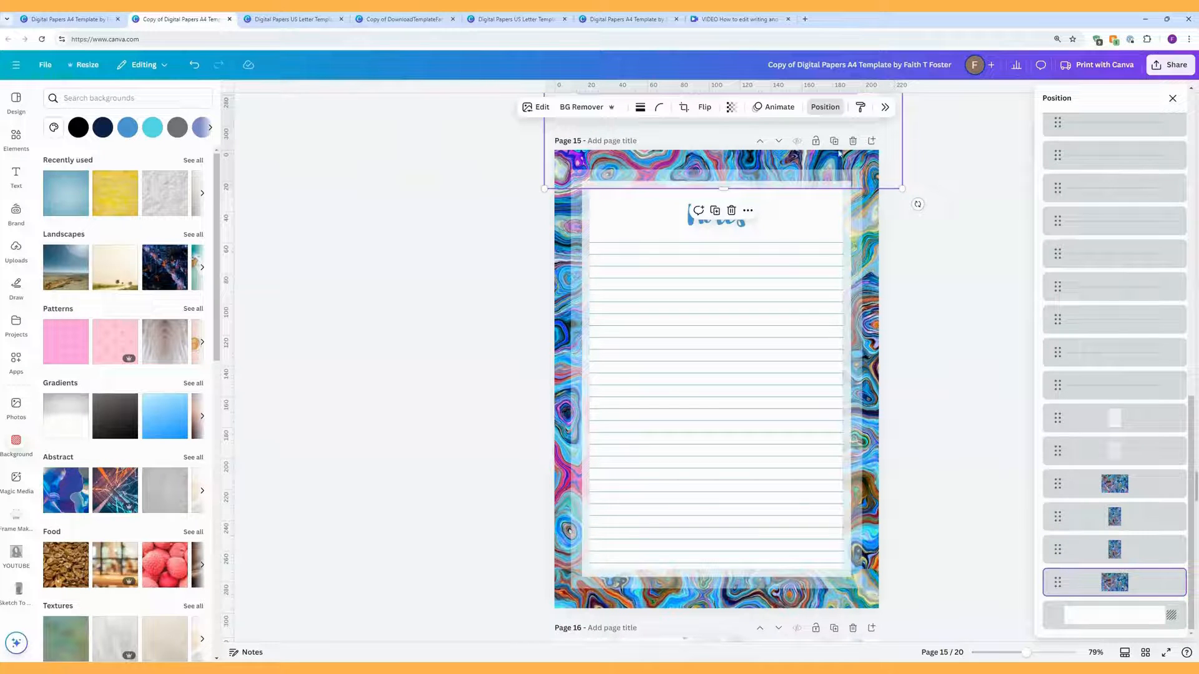
mouse_move(734, 156)
left_mouse_down()
mouse_move(712, 88)
mouse_move(729, 151)
left_mouse_up()
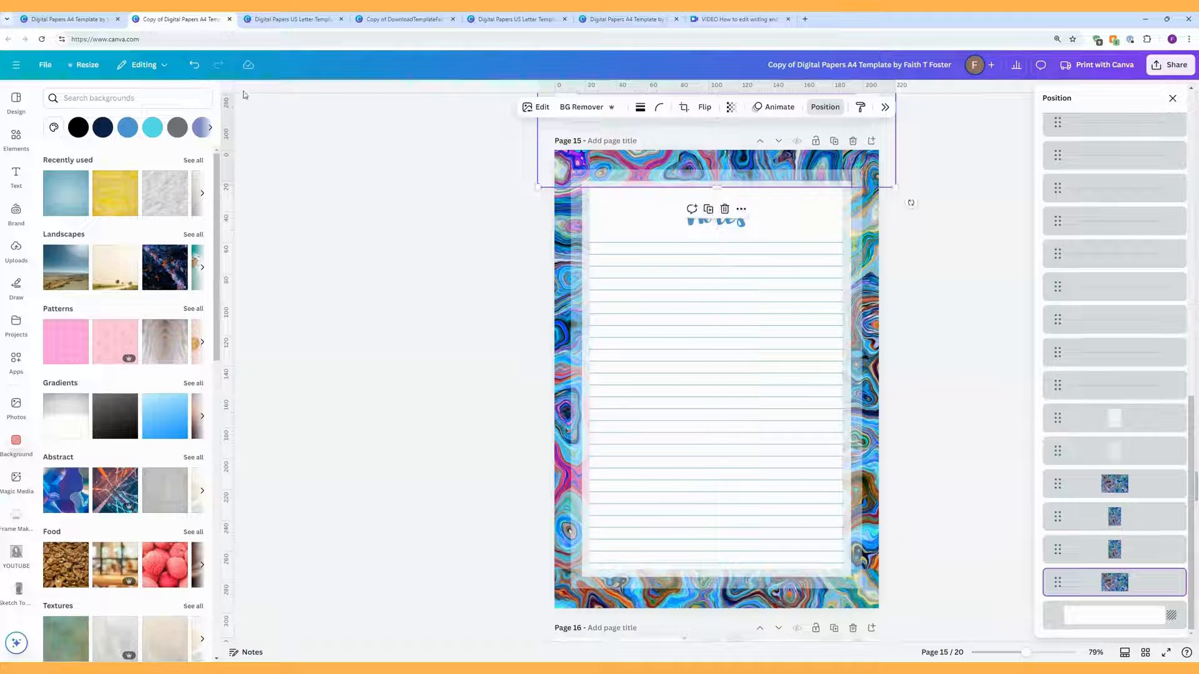
left_click(193, 65)
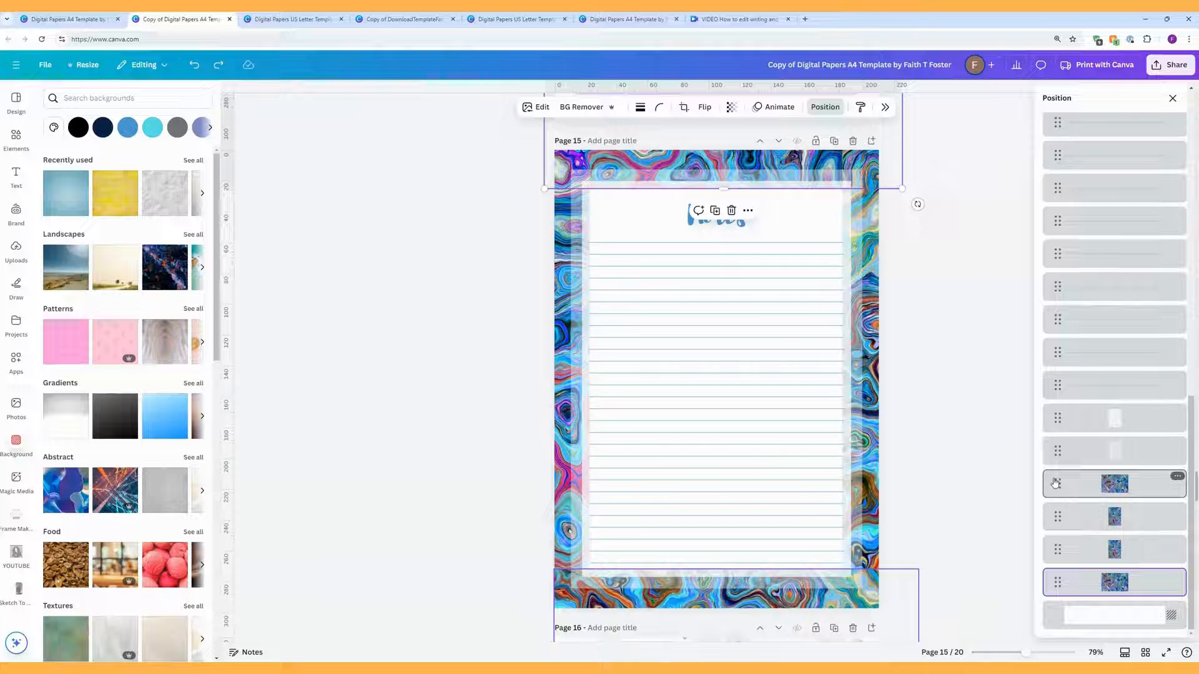
Step: Select all four marbled border images and lock them
left_click(1060, 590, "shift")
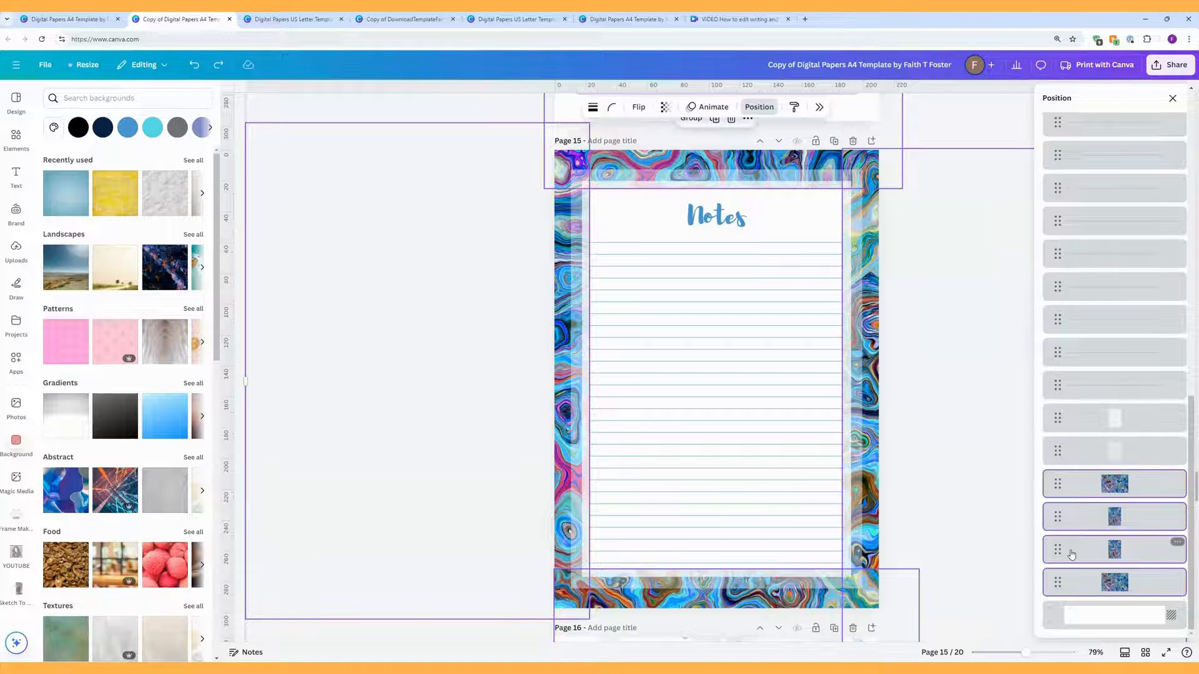
left_click(1177, 542)
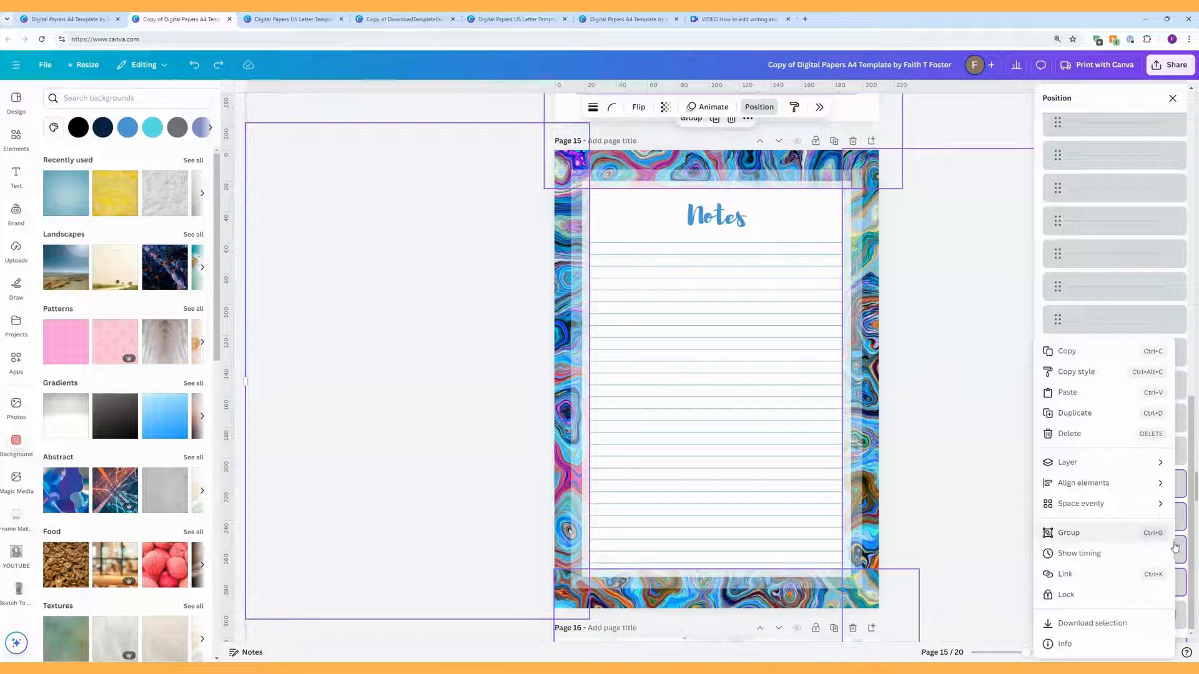
left_click(1108, 603)
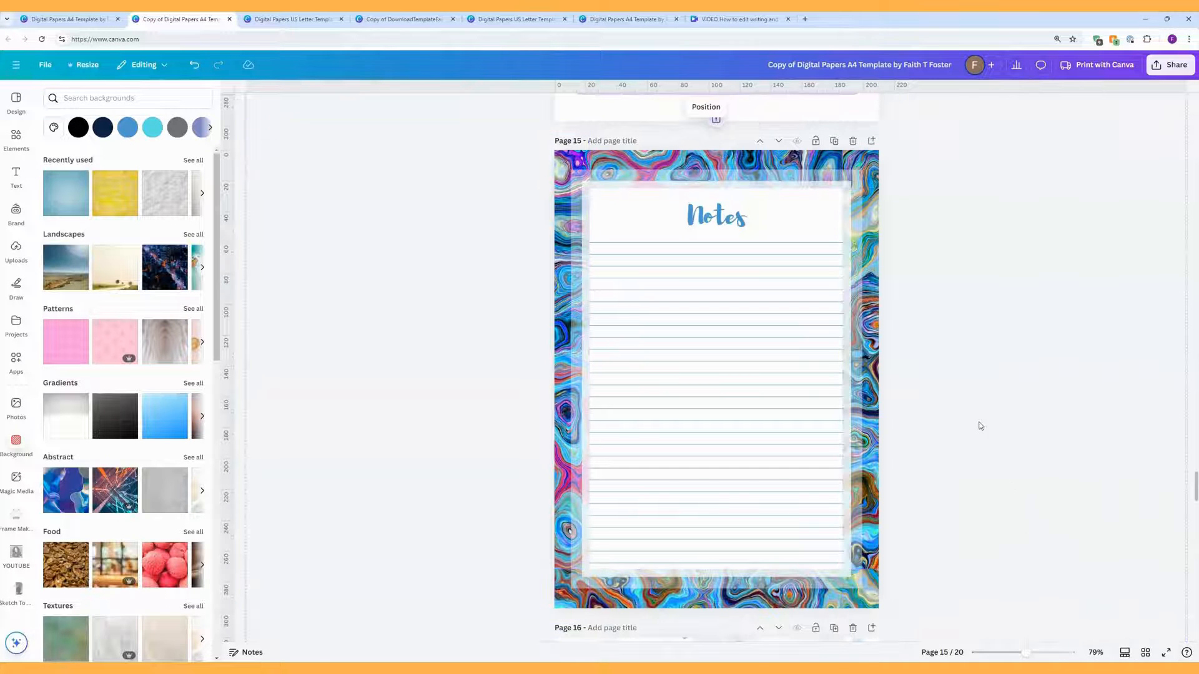
left_click(718, 108)
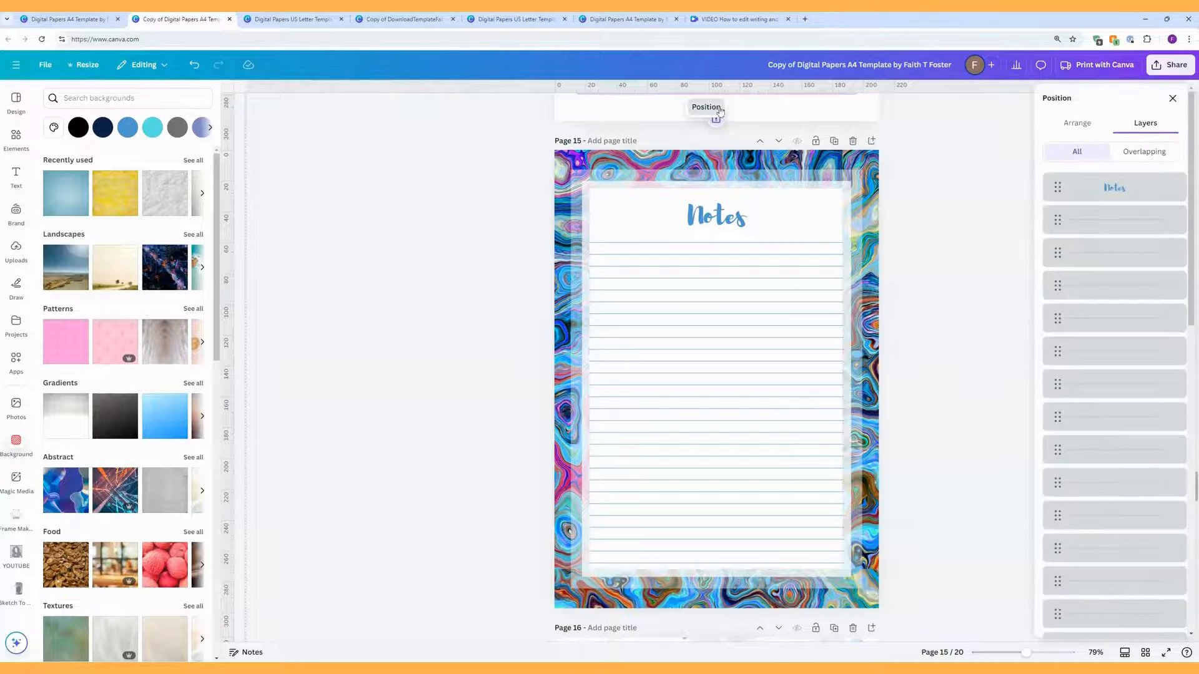
Step: Select all the ruled line layers and group them into one group
left_click(1054, 219)
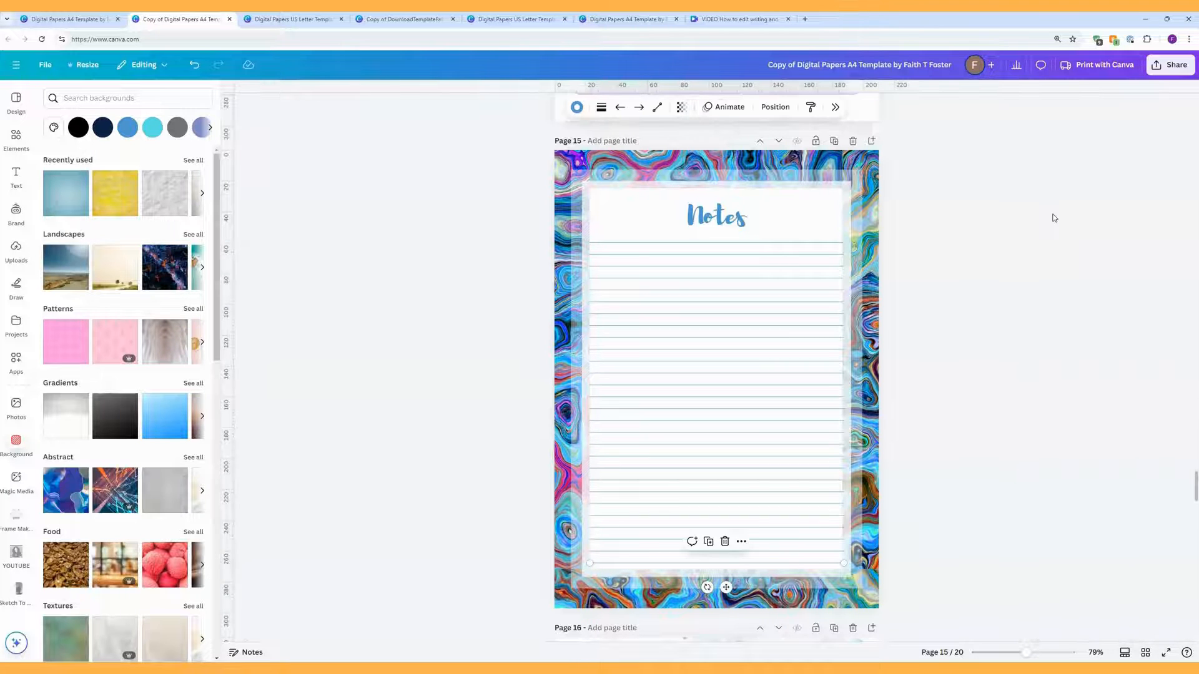
left_click(790, 109)
mouse_move(1111, 227)
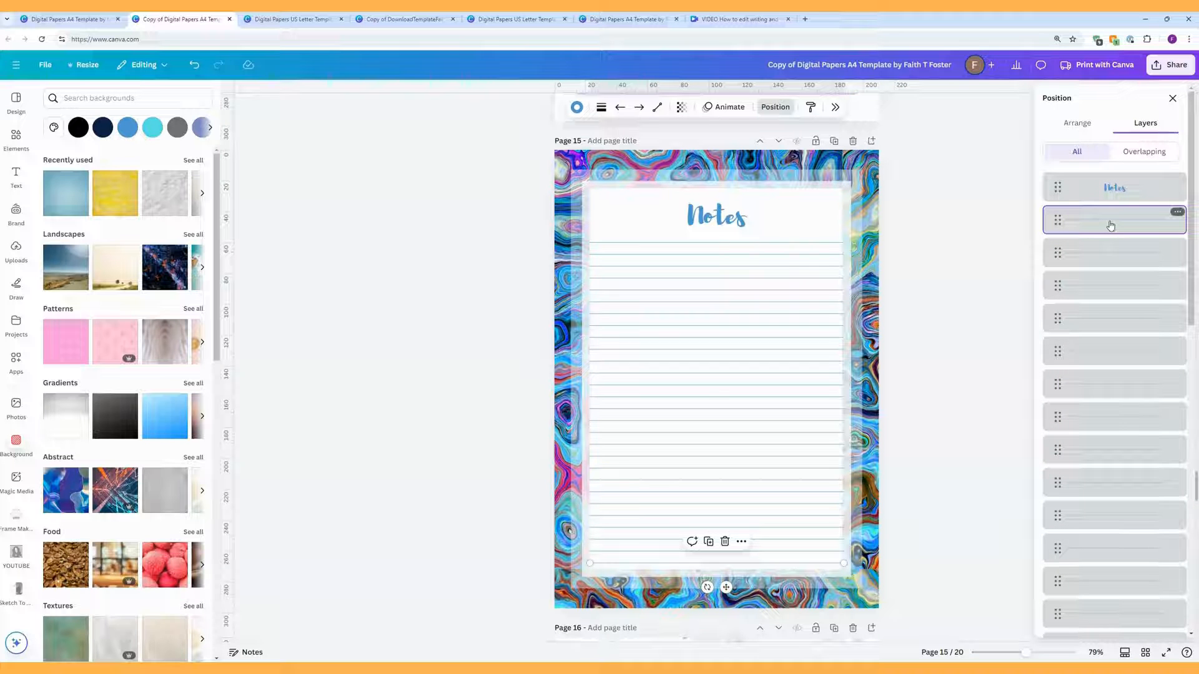
scroll(1111, 225, "down", 5)
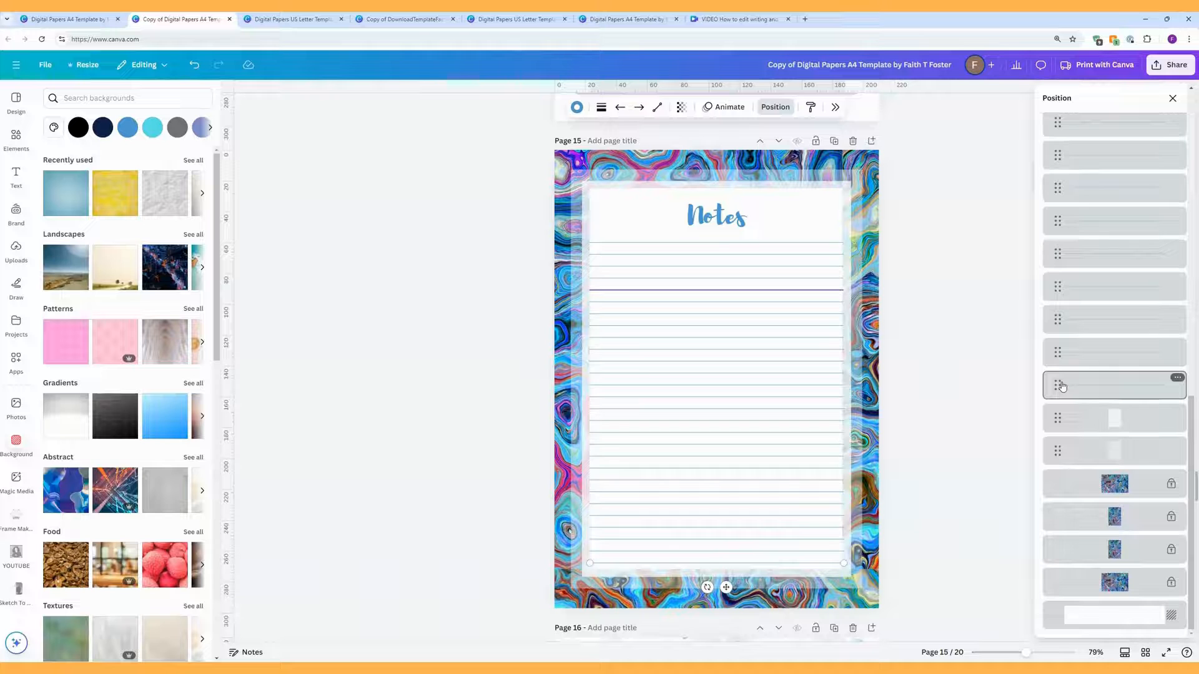
left_click(1062, 386, "shift")
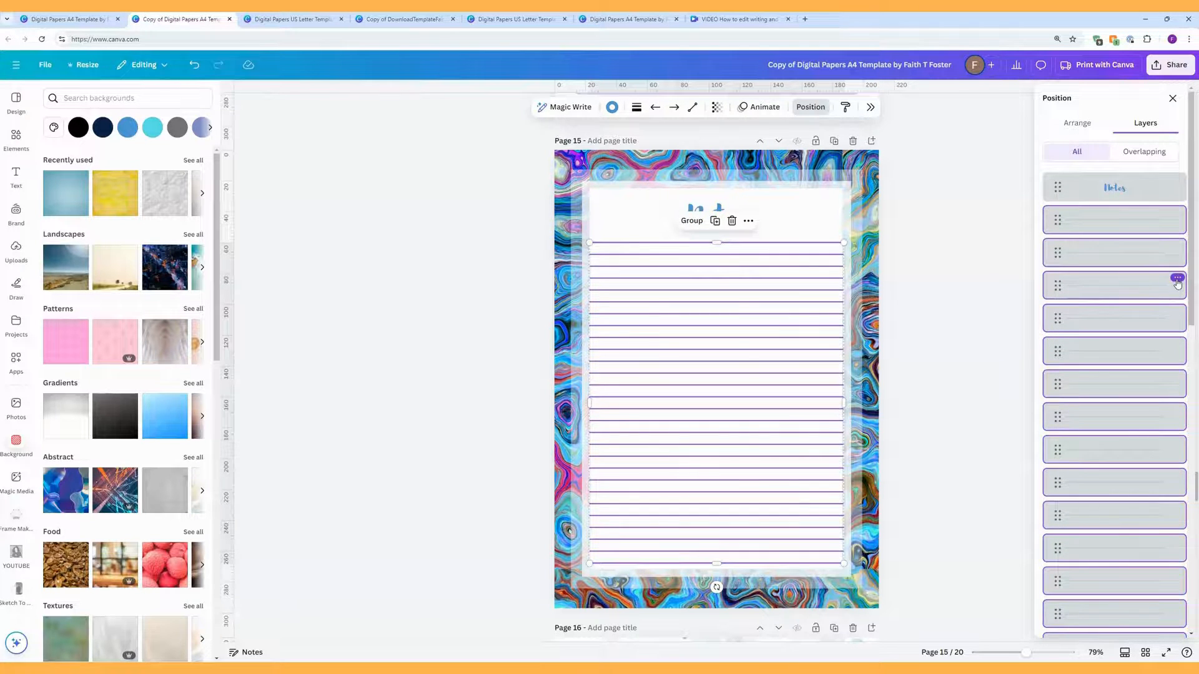
left_click(1177, 279)
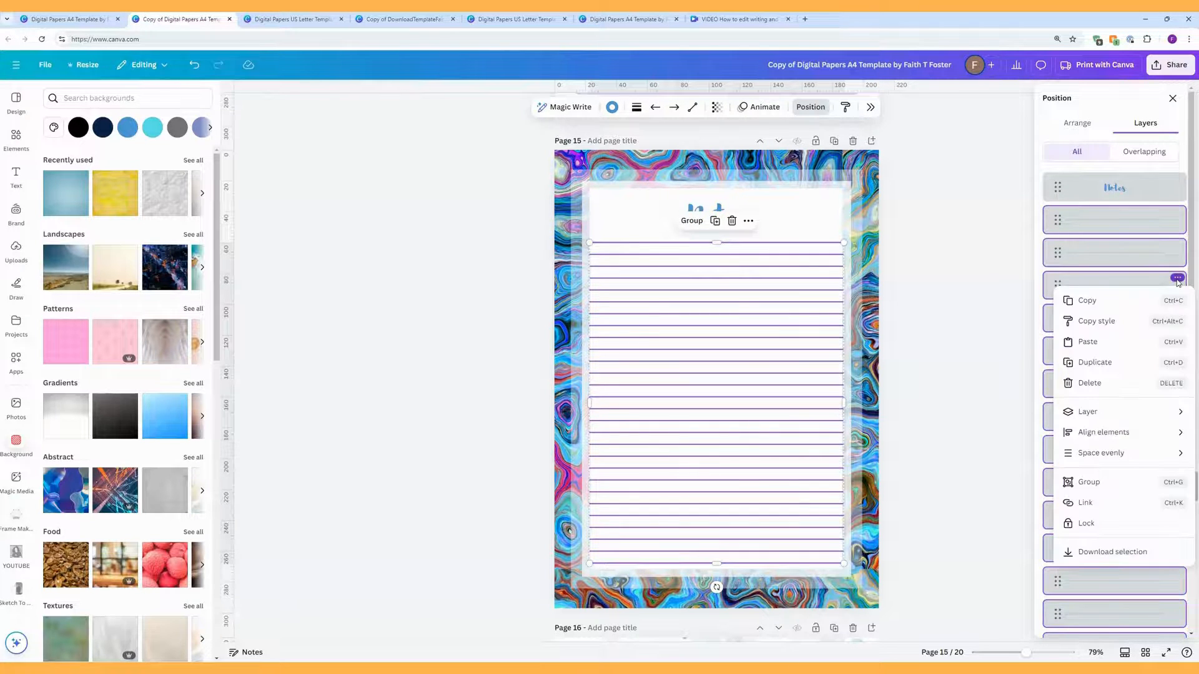
left_click(1102, 484)
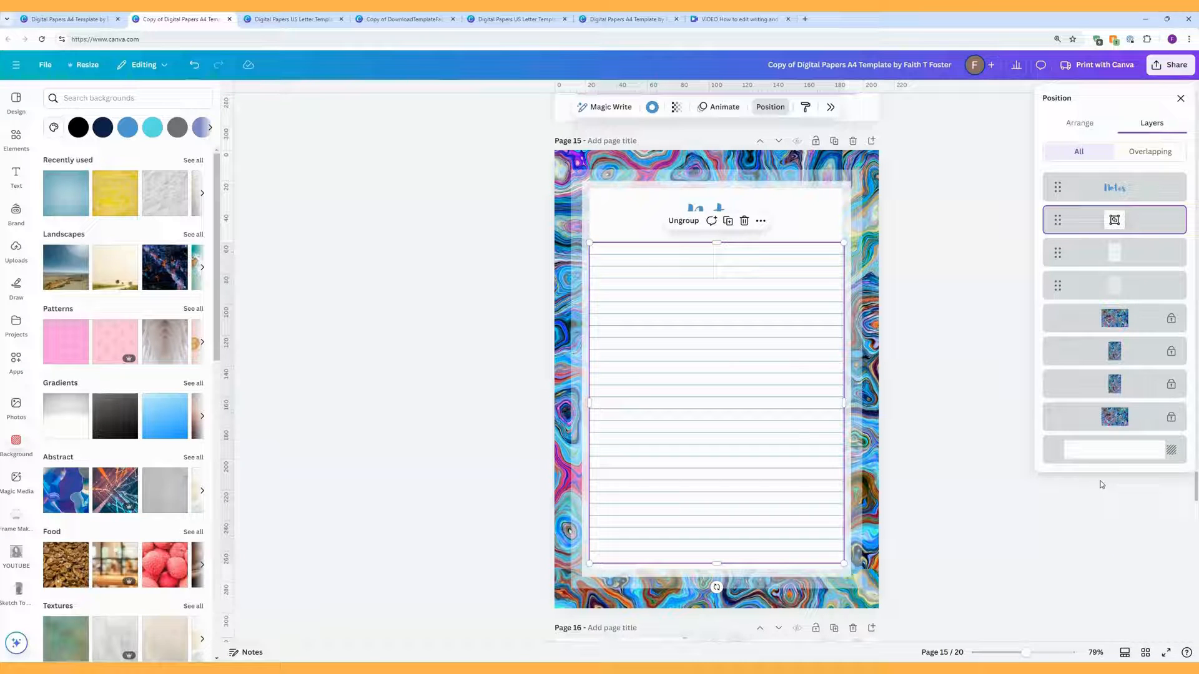
left_click(978, 267)
Step: Restore the Notes heading and ruled-line group on page 15 after moving and deleting them
left_click(715, 216)
left_click_drag(715, 211, 727, 206)
left_click_drag(729, 257, 1070, 269)
left_click_drag(726, 211, 1019, 214)
key("Delete")
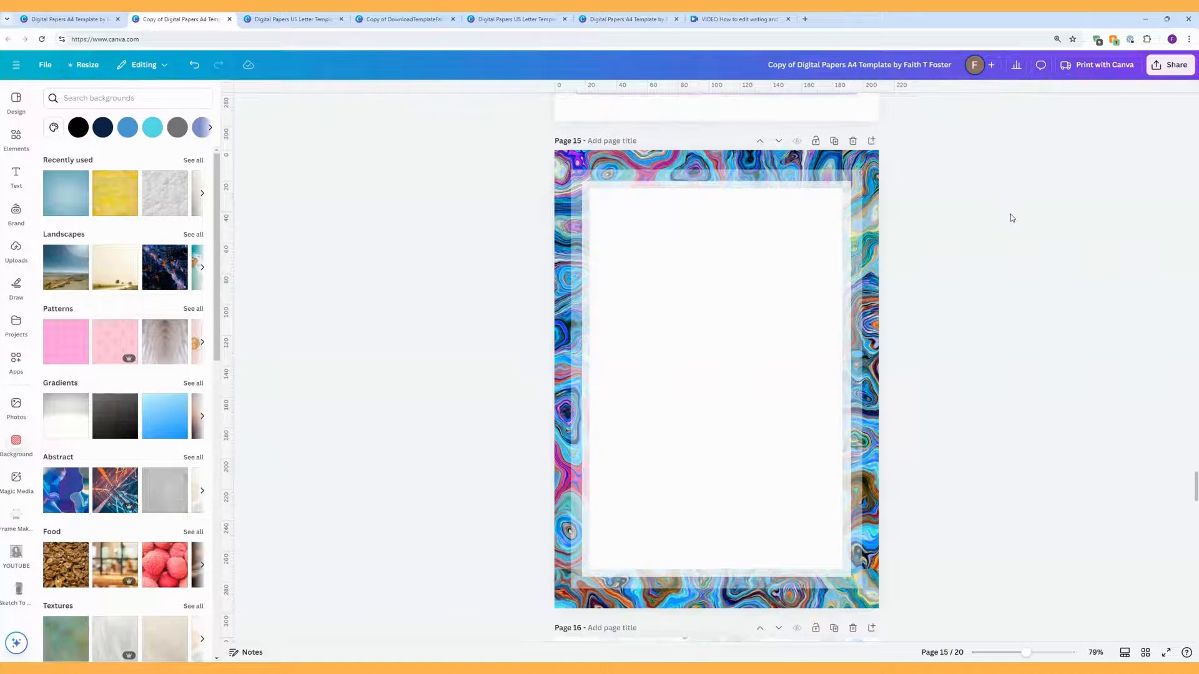
left_click(195, 65)
left_click(194, 67)
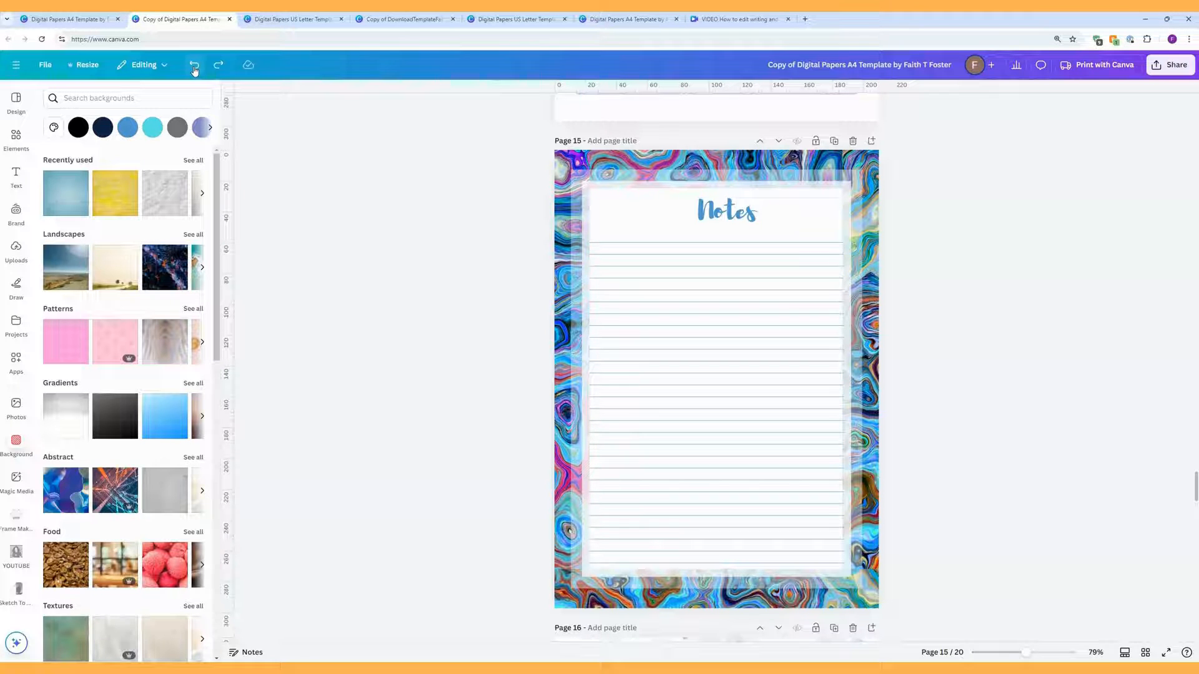
Step: Select the inner frame shape, set its transparency to 75, and open its colour choices
left_click(858, 182)
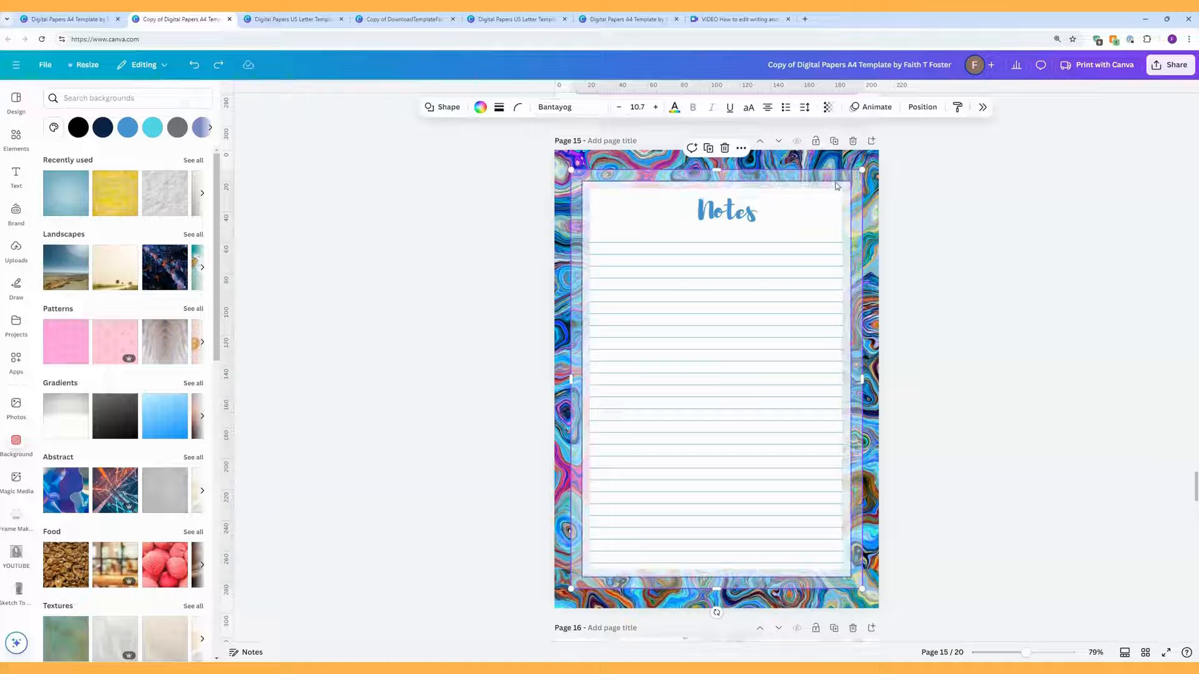
left_click(857, 189)
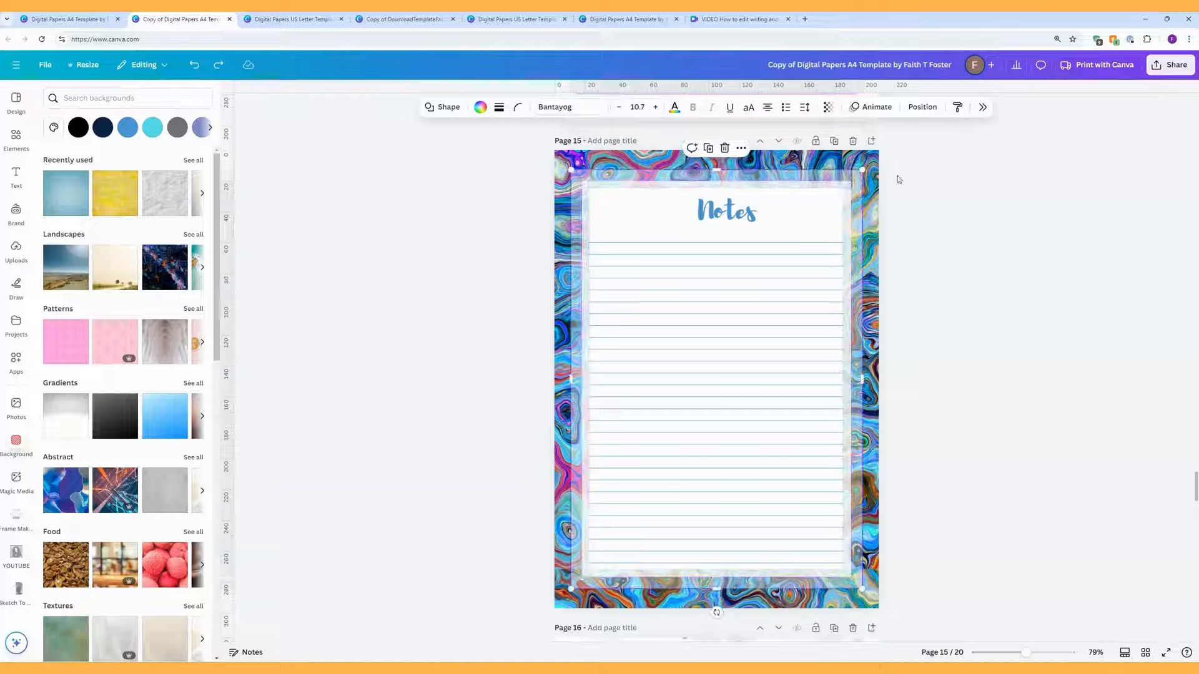
left_click(854, 213)
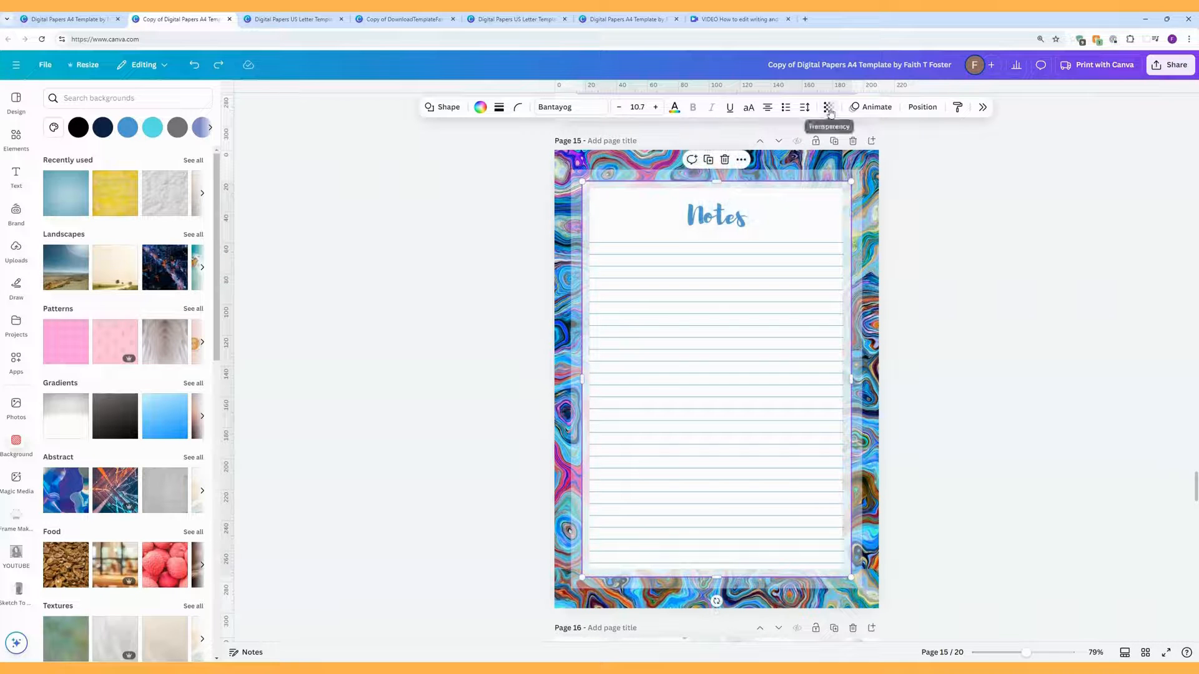
left_click(829, 109)
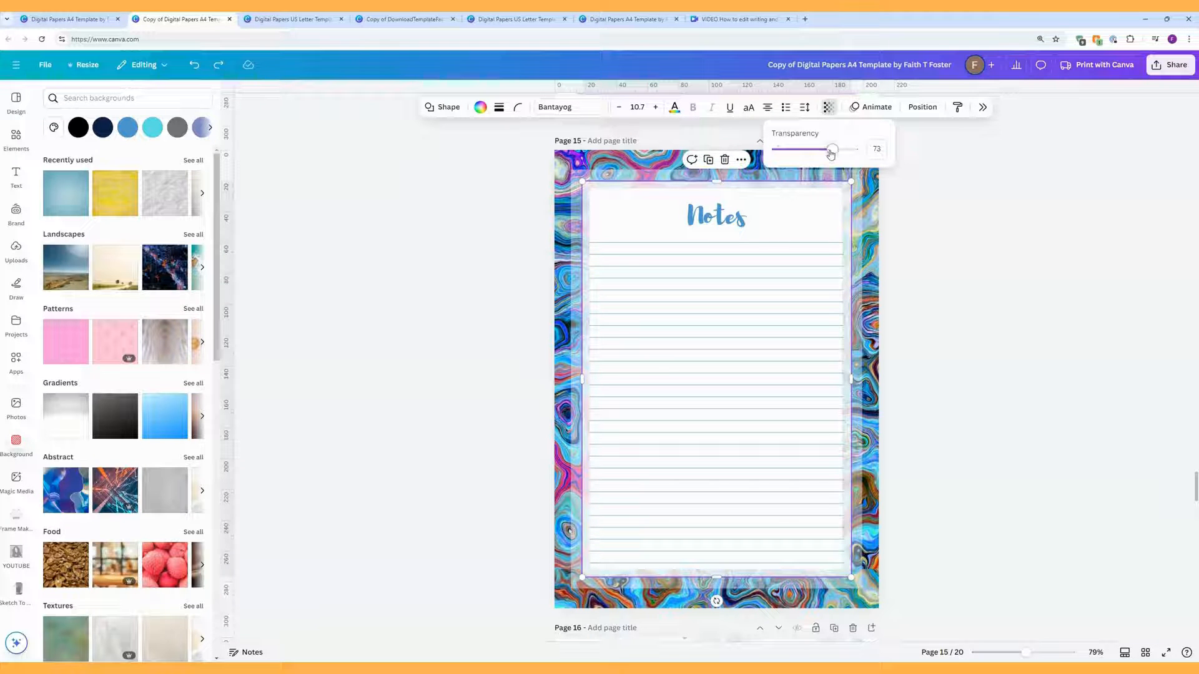
mouse_move(831, 153)
left_mouse_down()
mouse_move(790, 156)
mouse_move(846, 161)
mouse_move(793, 161)
mouse_move(829, 164)
left_mouse_up()
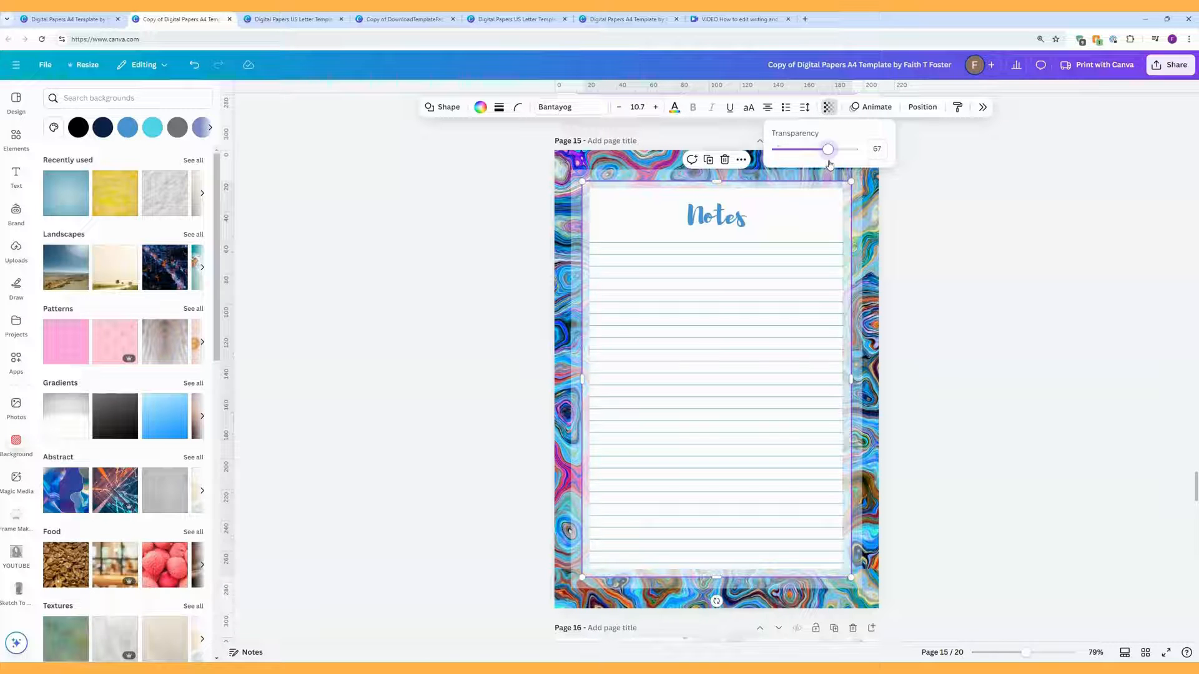
left_click_drag(831, 165, 837, 164)
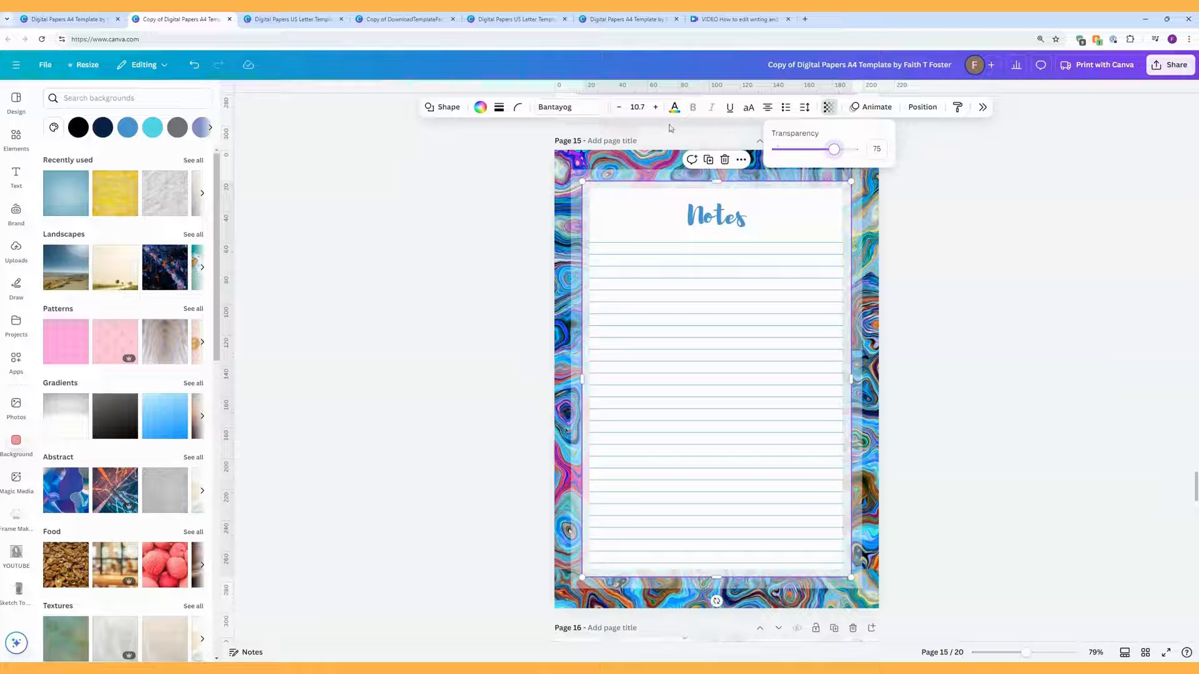
left_click(479, 108)
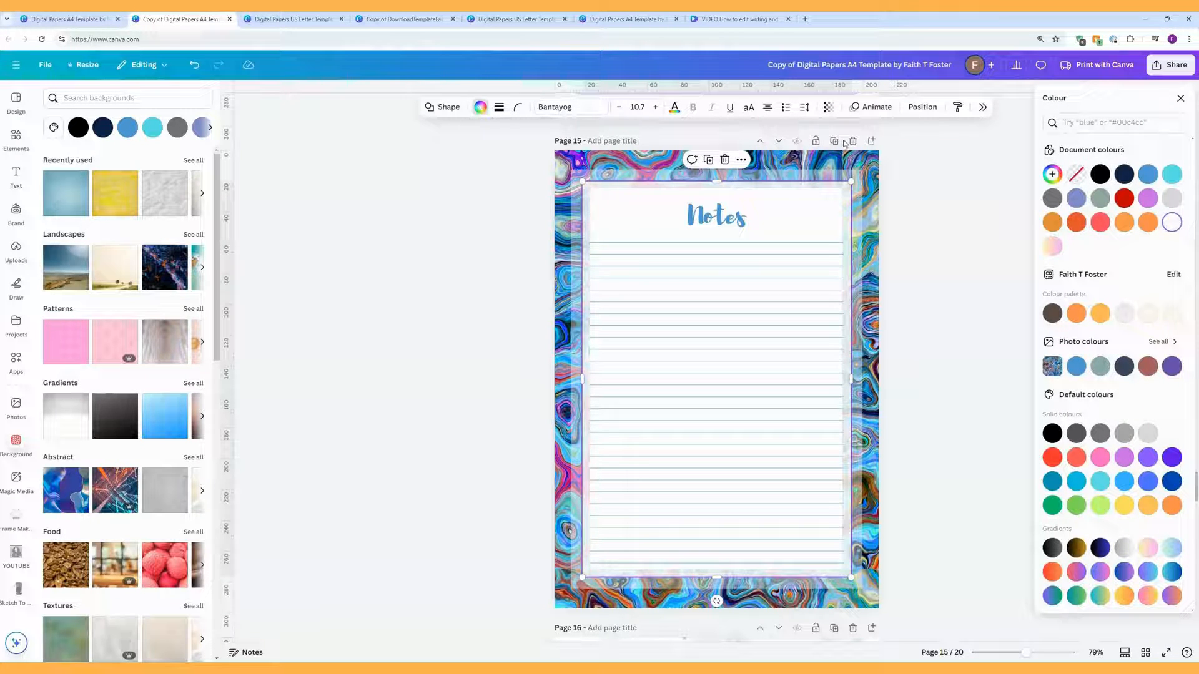
Step: Fill the inner panel with the blue Photo colours swatch, then close the panel and deselect
left_click(1074, 367)
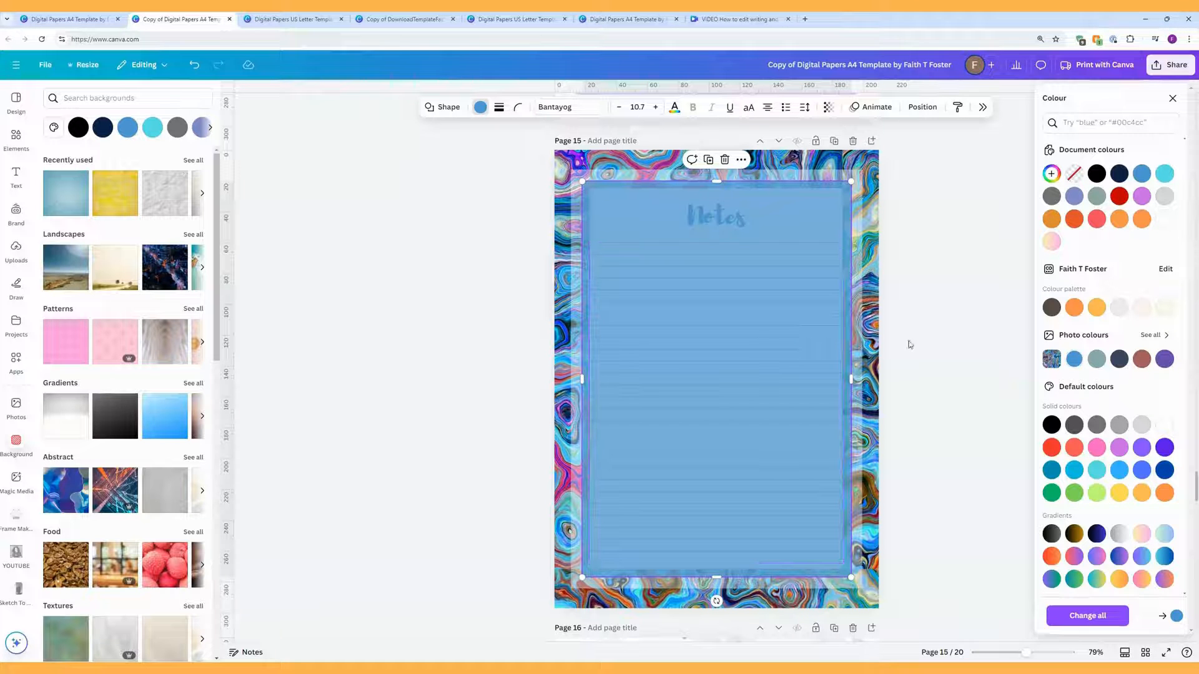
left_click(933, 334)
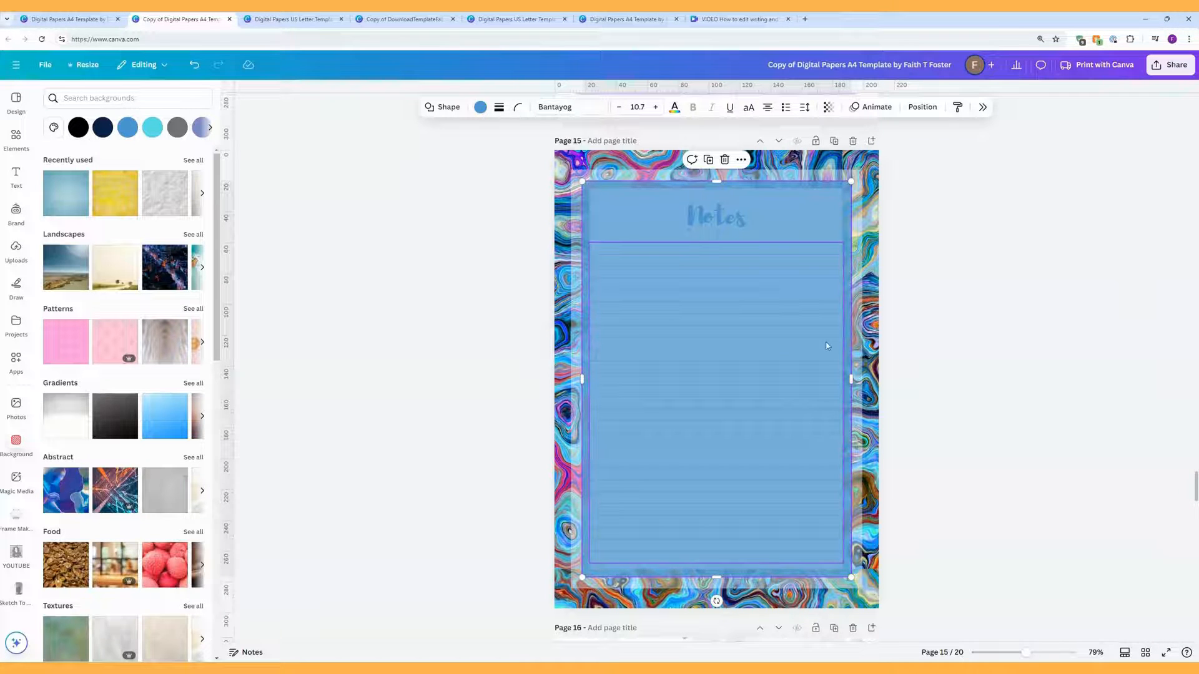
left_click(920, 340)
Step: Add a rectangle with R and stretch it over page 15's writing area
key("r")
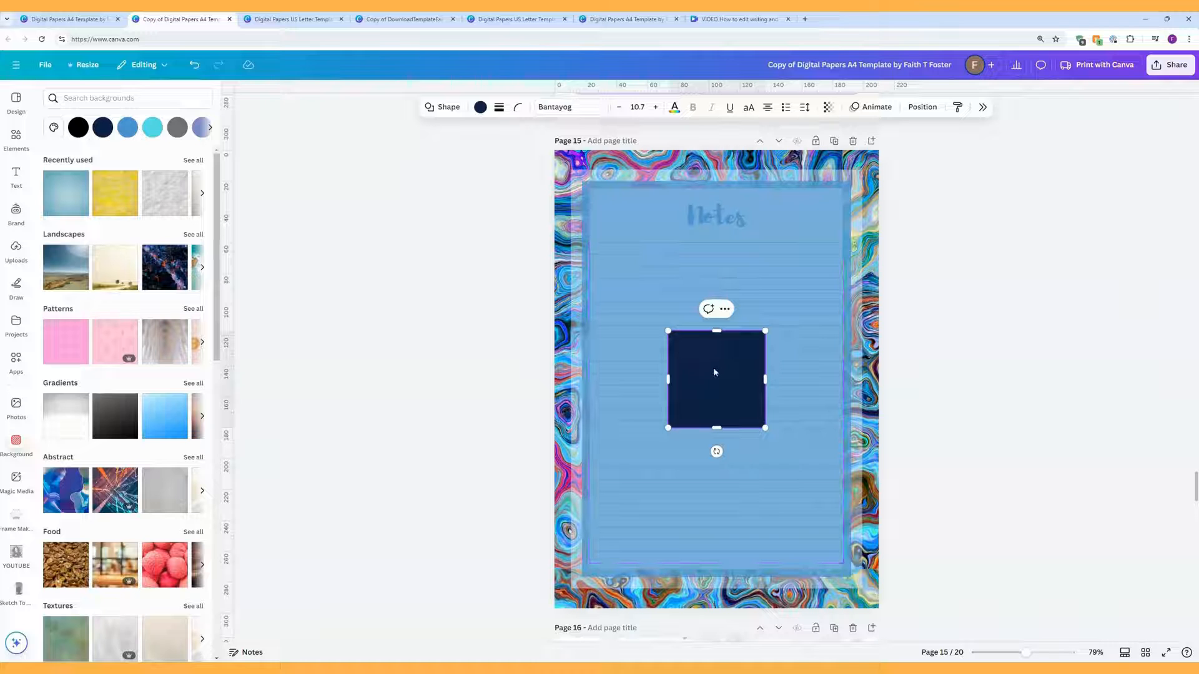
left_click_drag(713, 367, 638, 226)
left_click_drag(689, 286, 843, 296)
left_click_drag(716, 296, 706, 568)
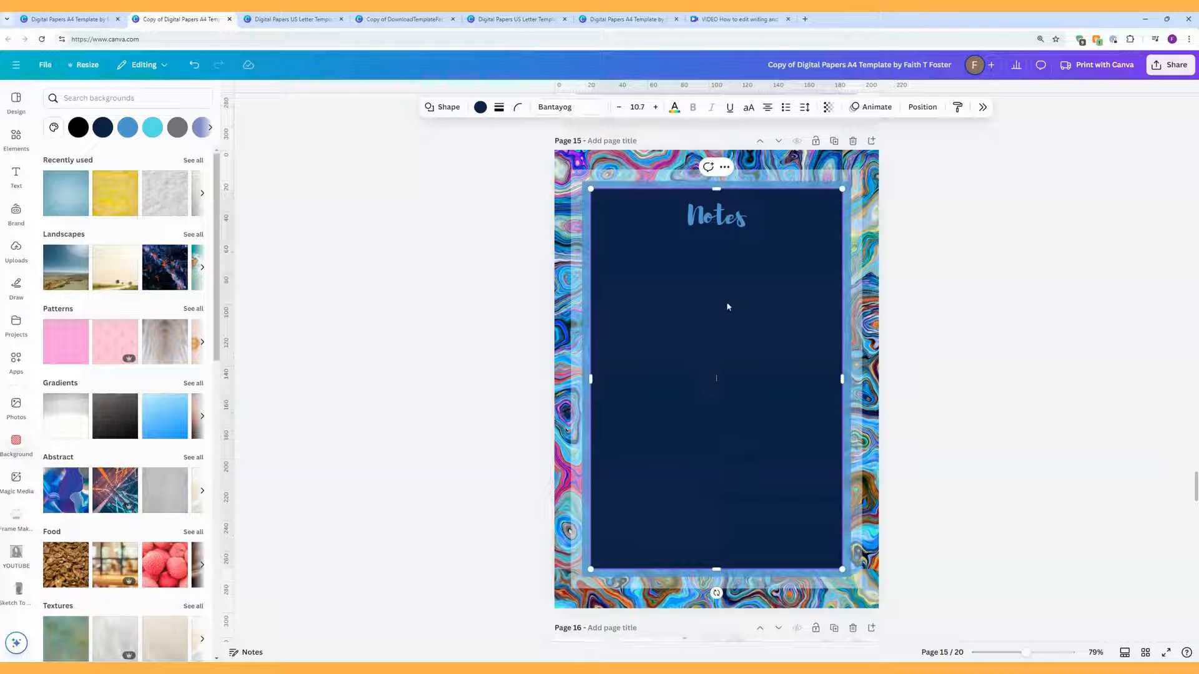
Step: Colour the rectangle white and open the page's Layers list
left_click(479, 108)
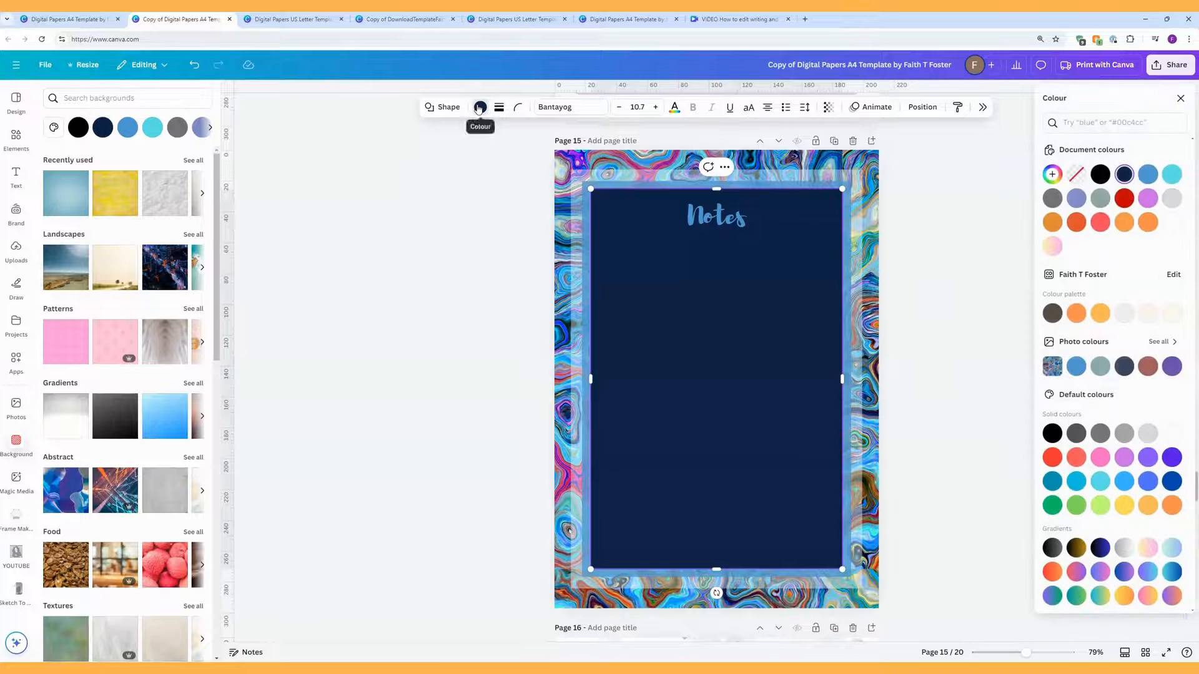
left_click(1172, 222)
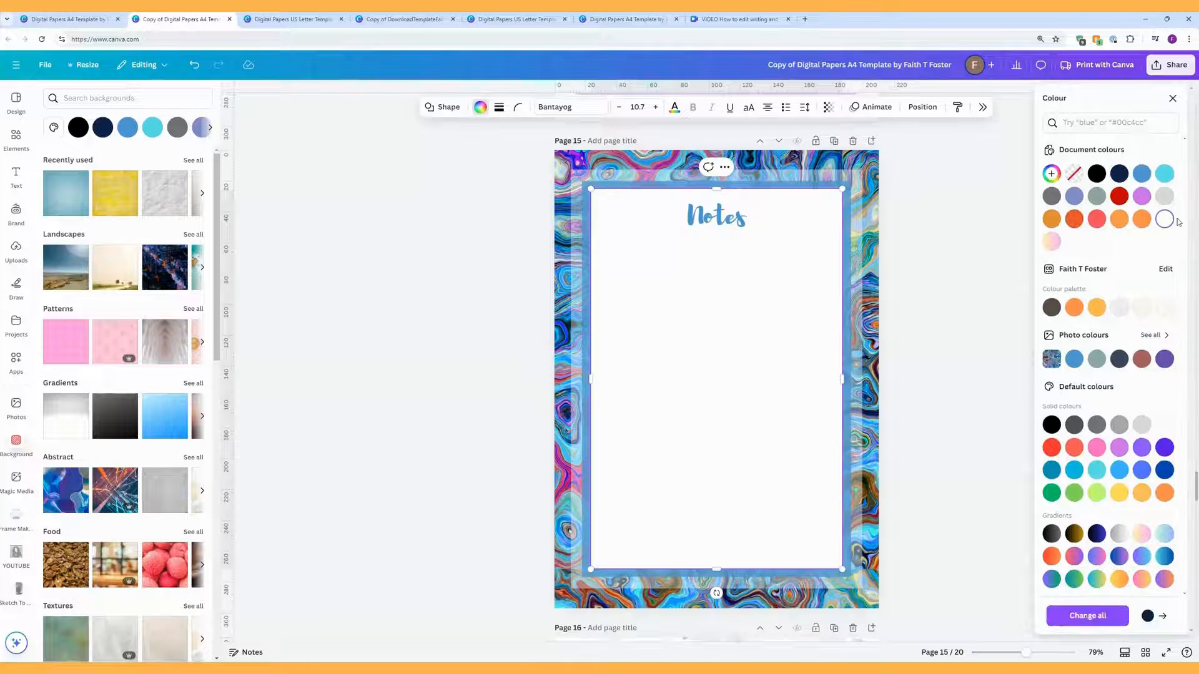
left_click(924, 108)
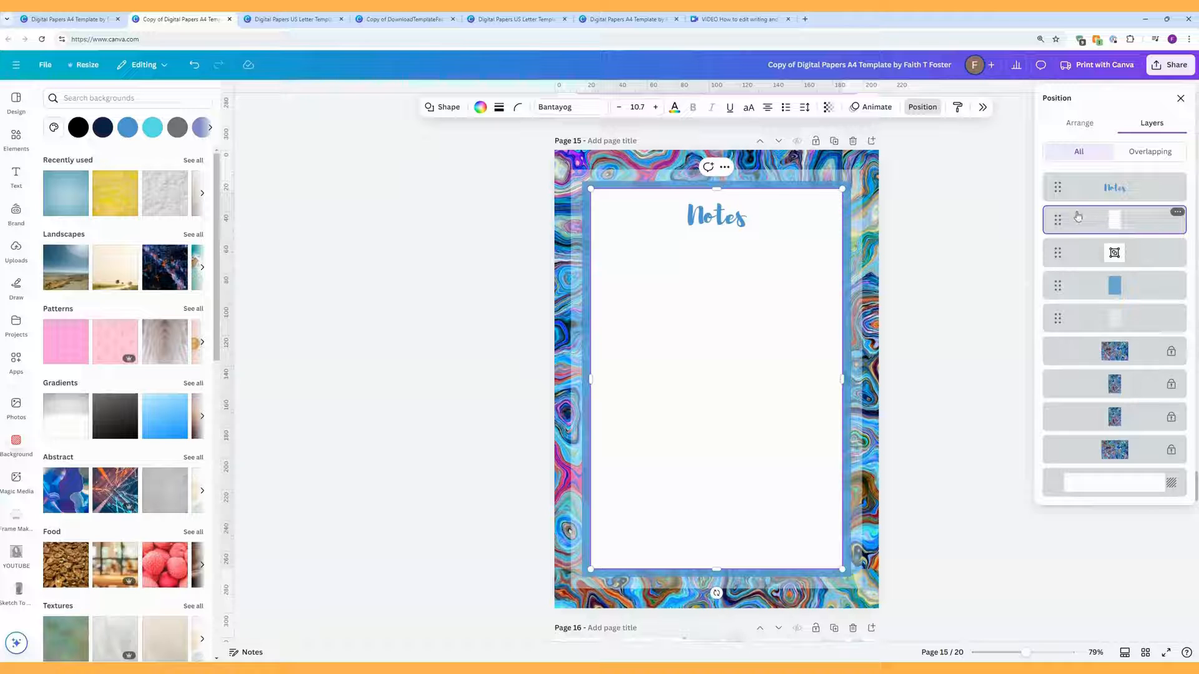
Step: Move the white rectangle below the lines group in Layers, then select the outer frame
left_click_drag(1057, 232, 1058, 263)
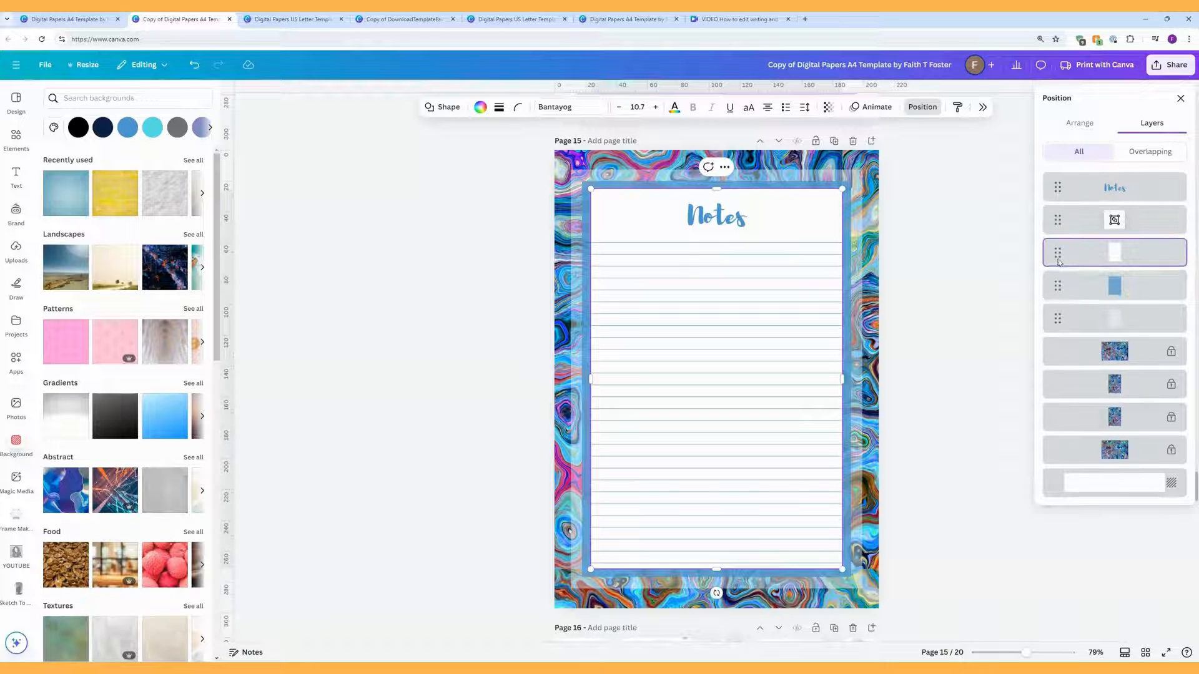
left_click(931, 254)
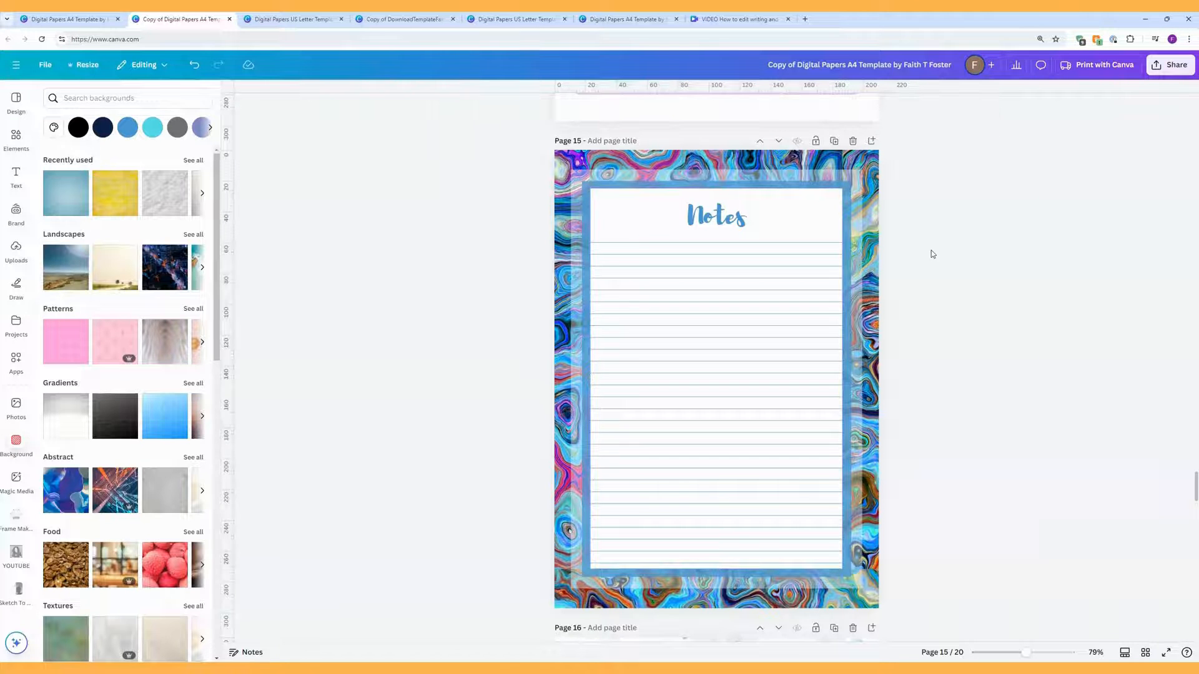
left_click(841, 178)
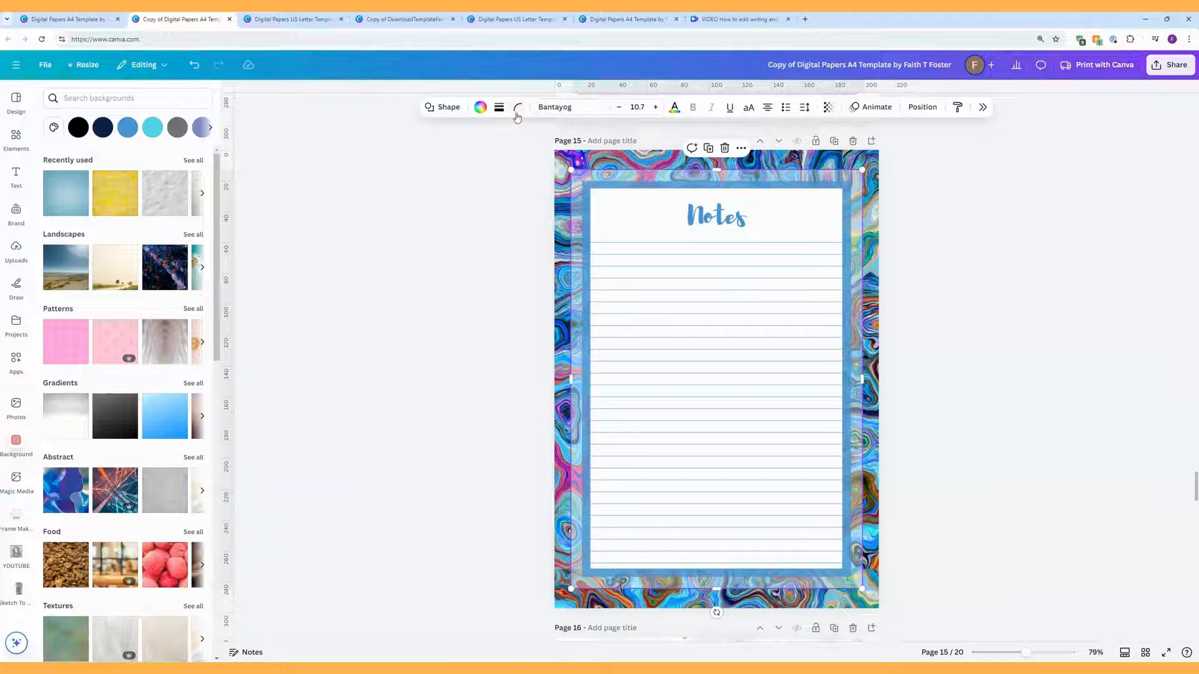
Step: Recolour the outer frame with the grey-green swatch from Photo colours
left_click(479, 108)
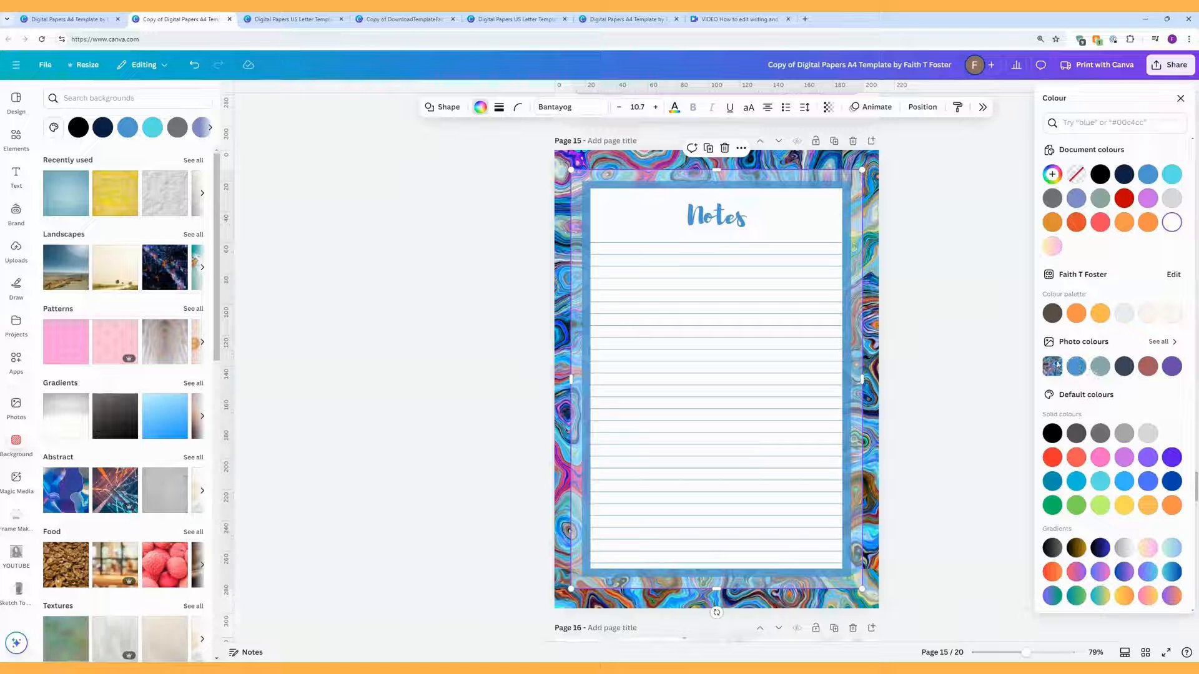
left_click(1102, 368)
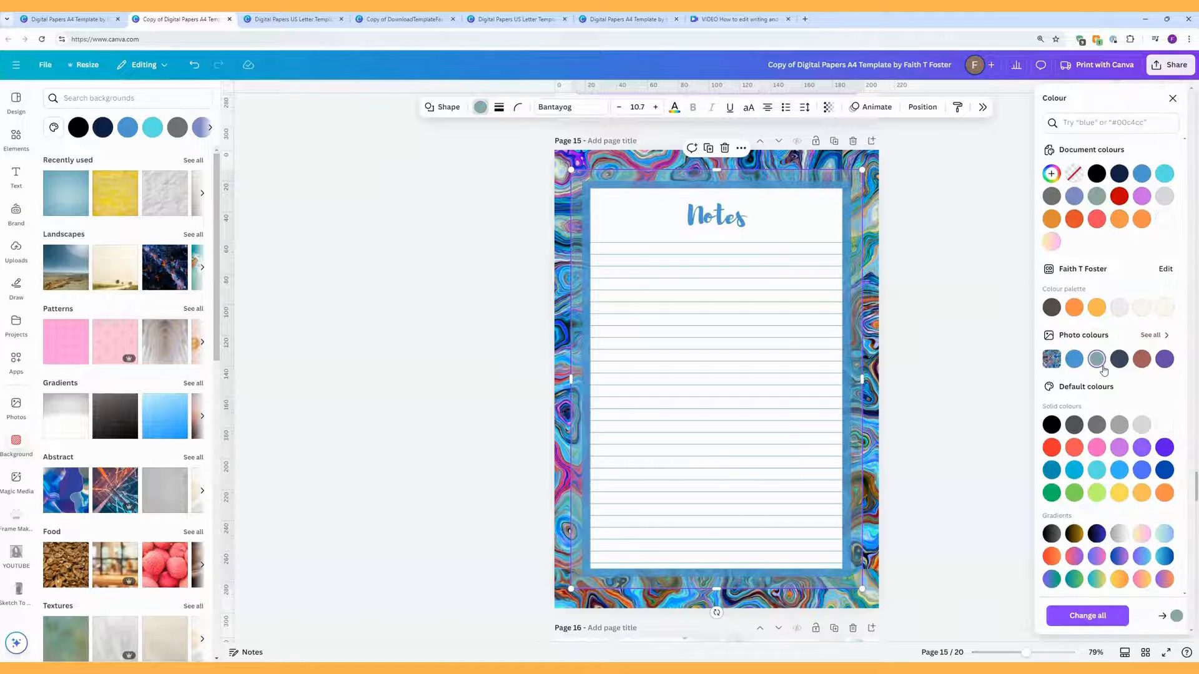
left_click(991, 329)
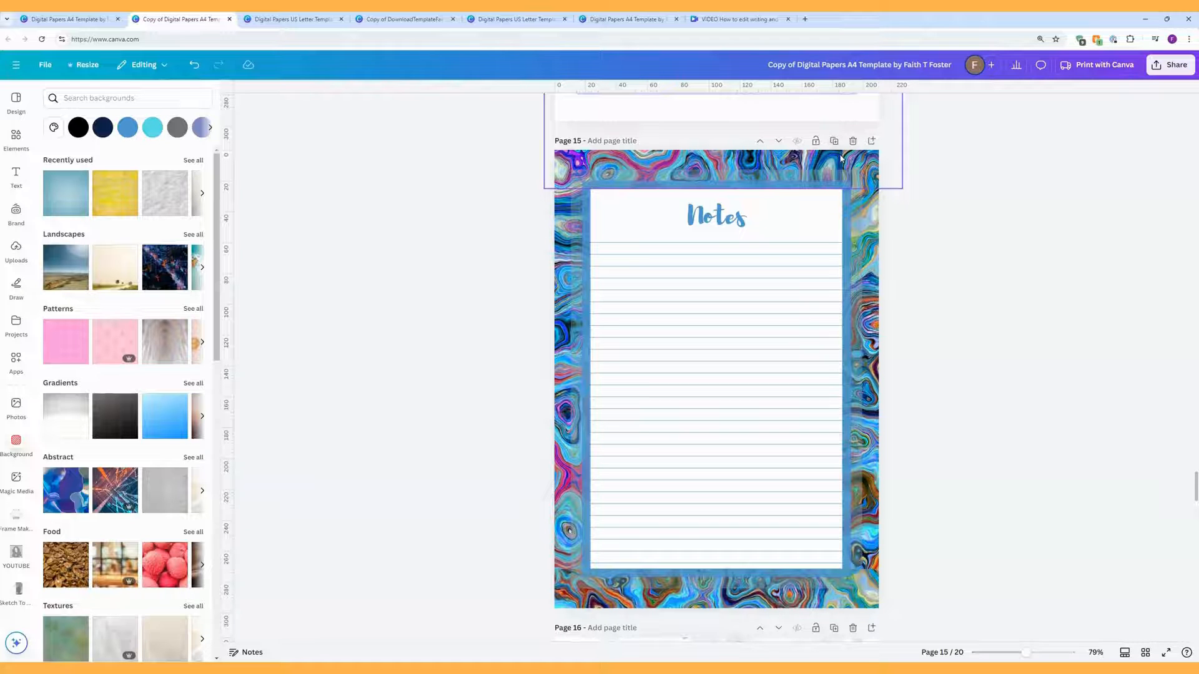
Step: Unlock the four marbled background images in the Layers list and delete them
left_click(873, 162)
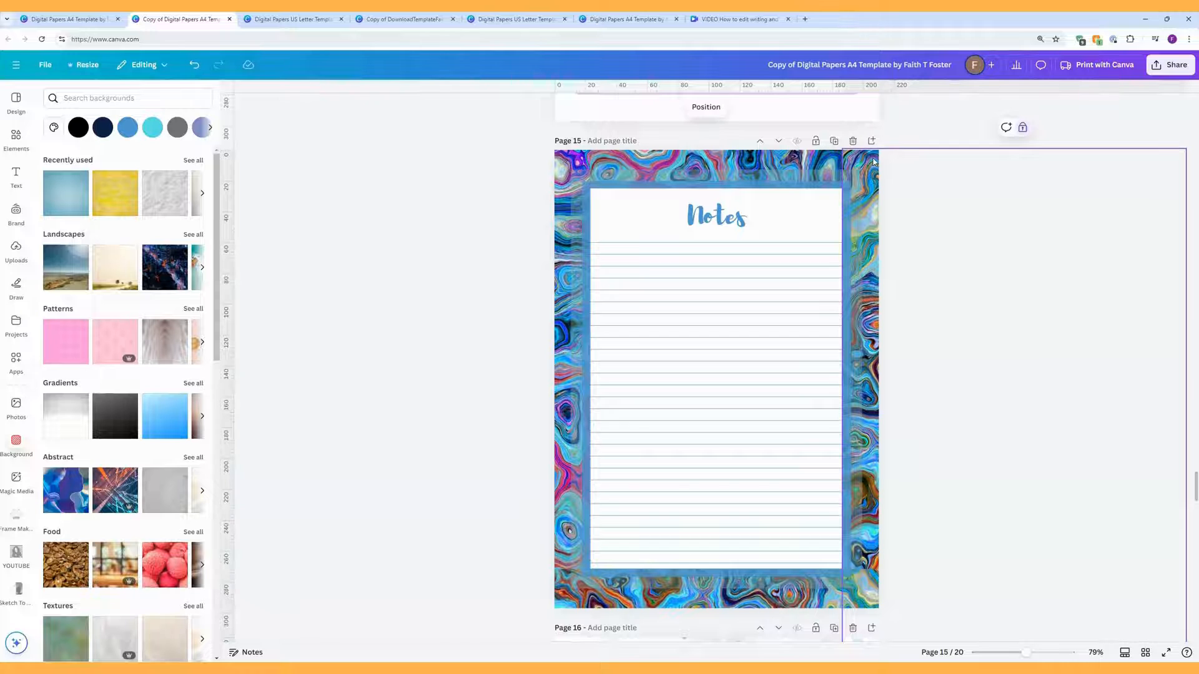
left_click(706, 107)
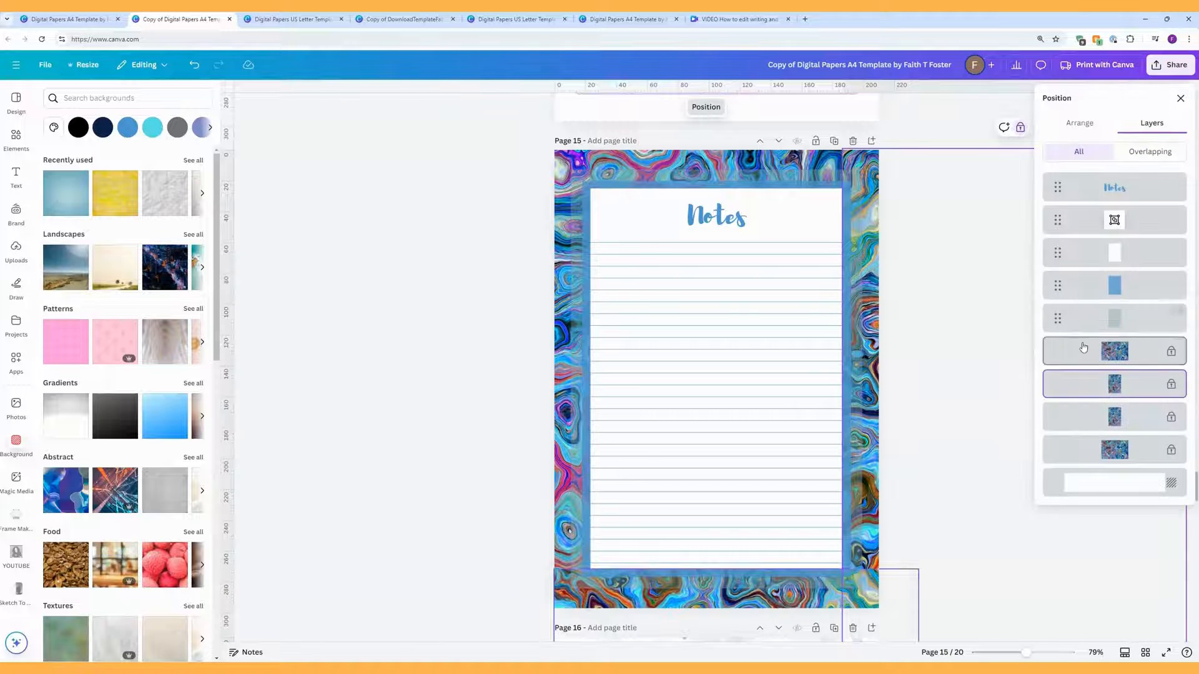
left_click(1060, 354)
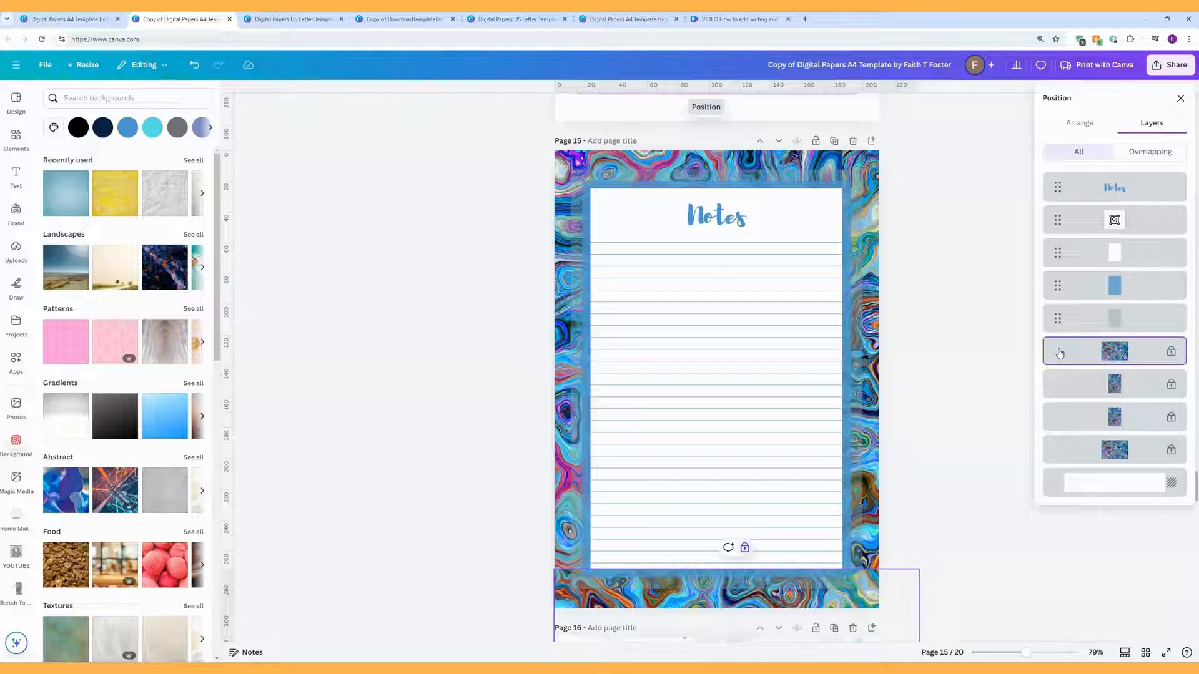
left_click(1067, 456, "shift")
right_click(1068, 454)
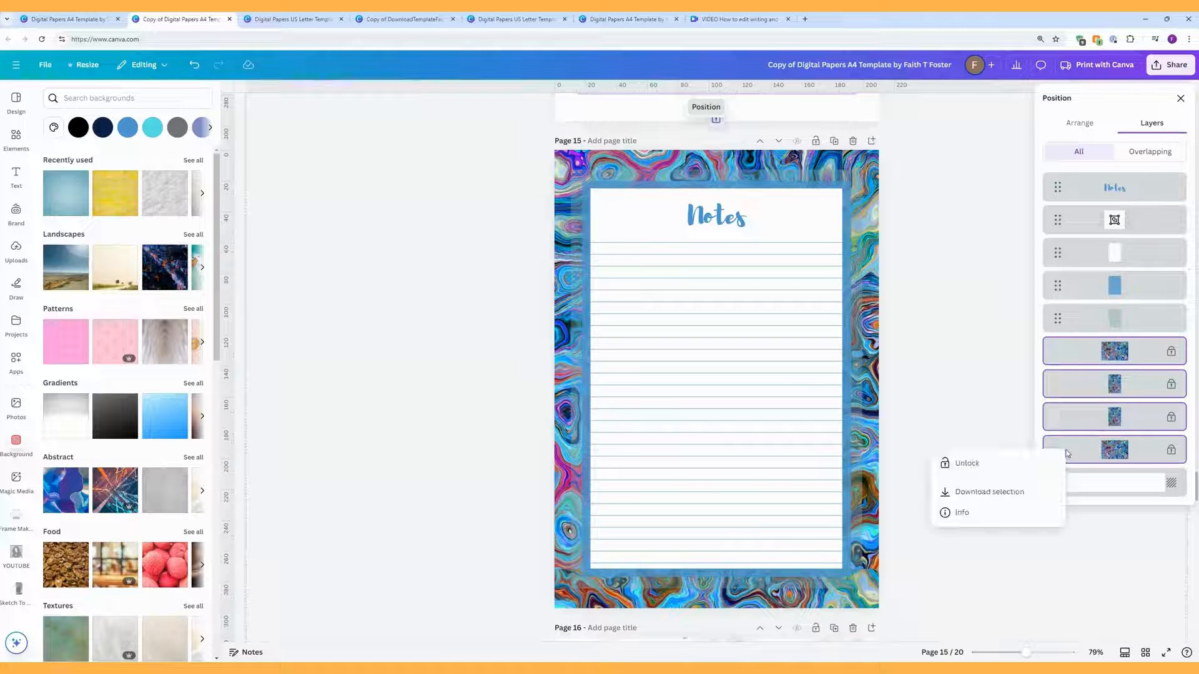
left_click(990, 463)
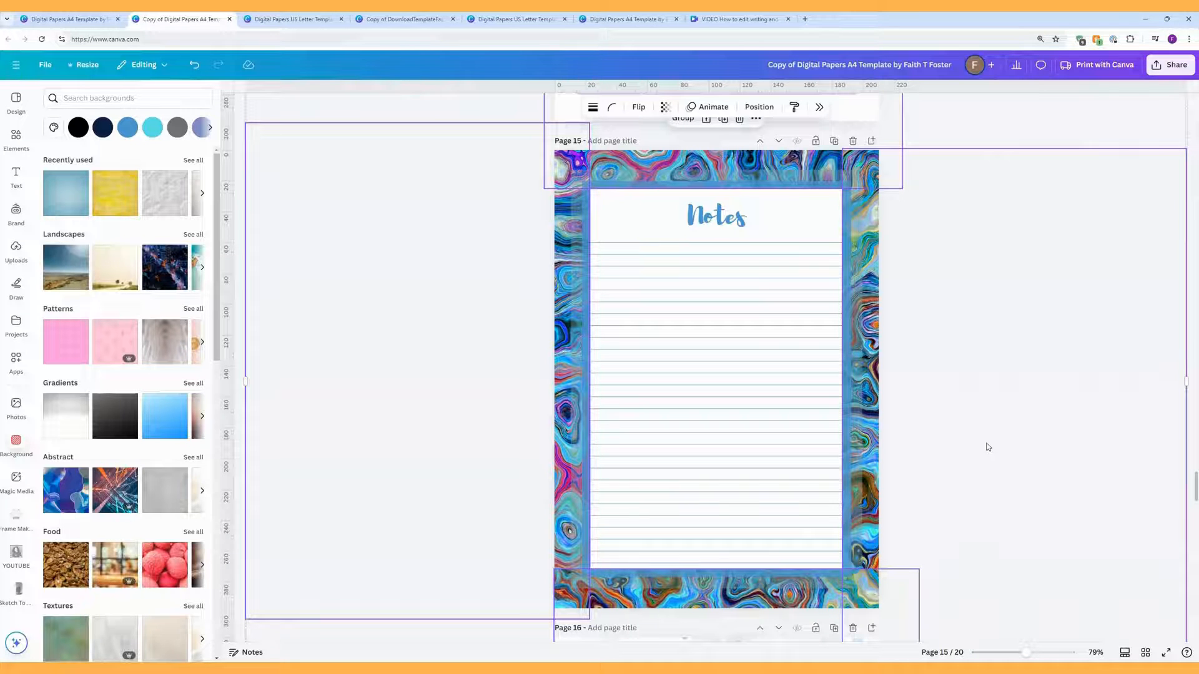
key("Delete")
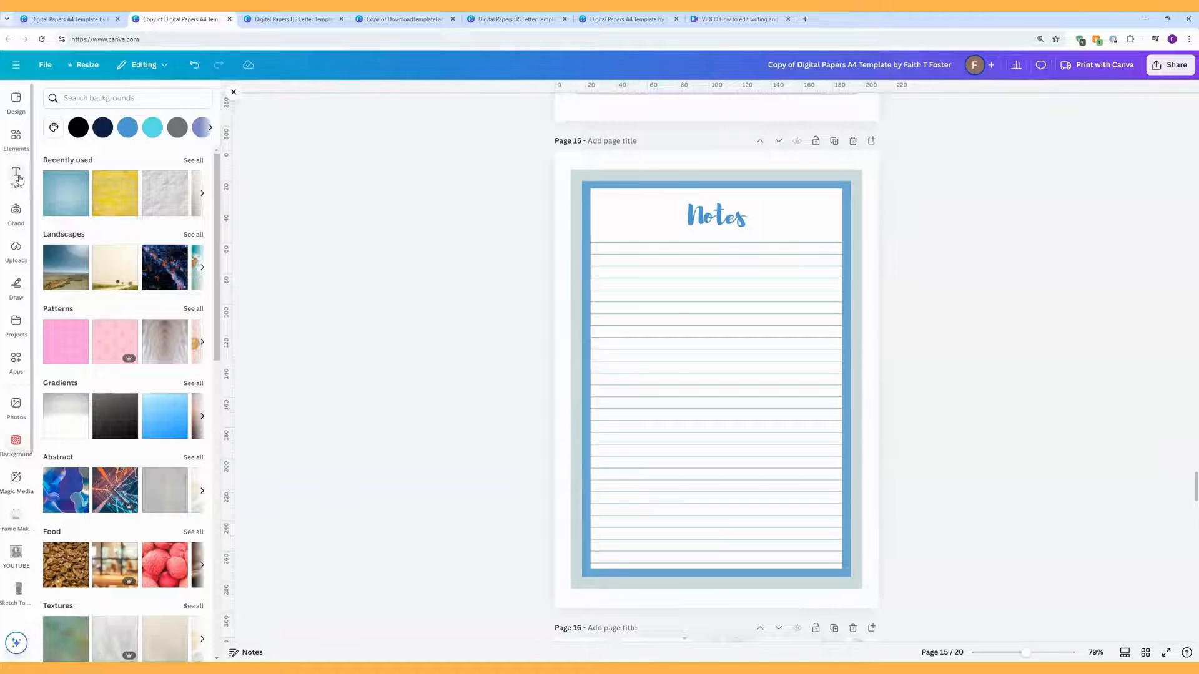
left_click(57, 201)
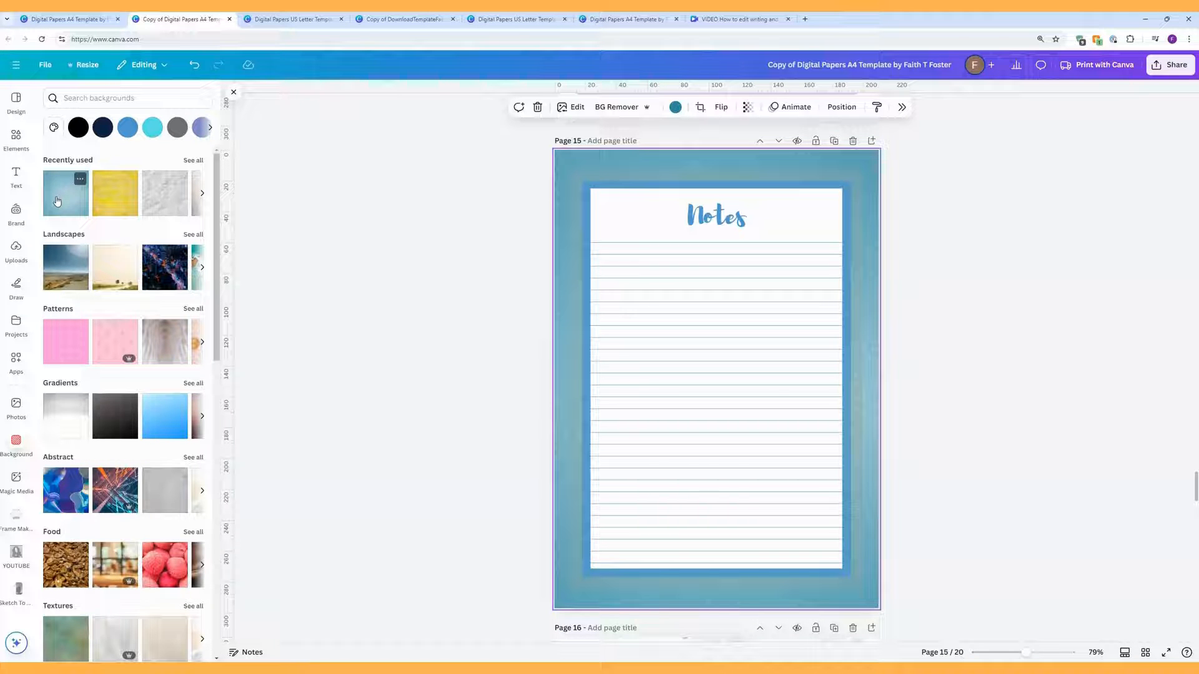
left_click(163, 203)
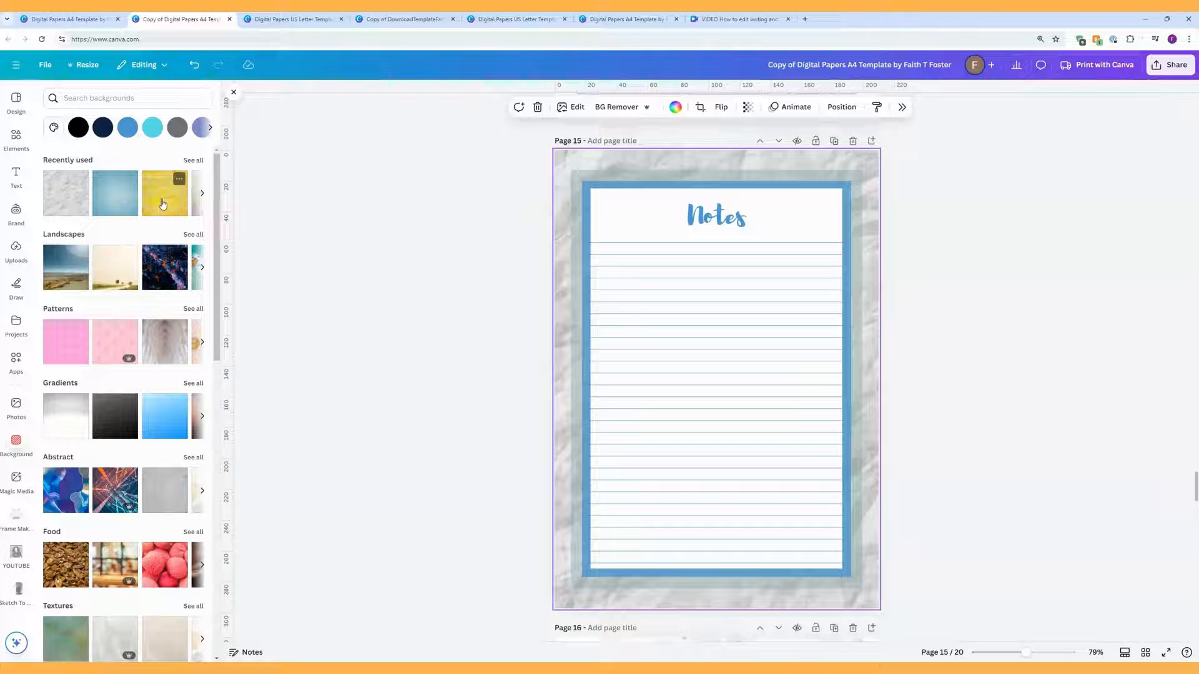
left_click(172, 417)
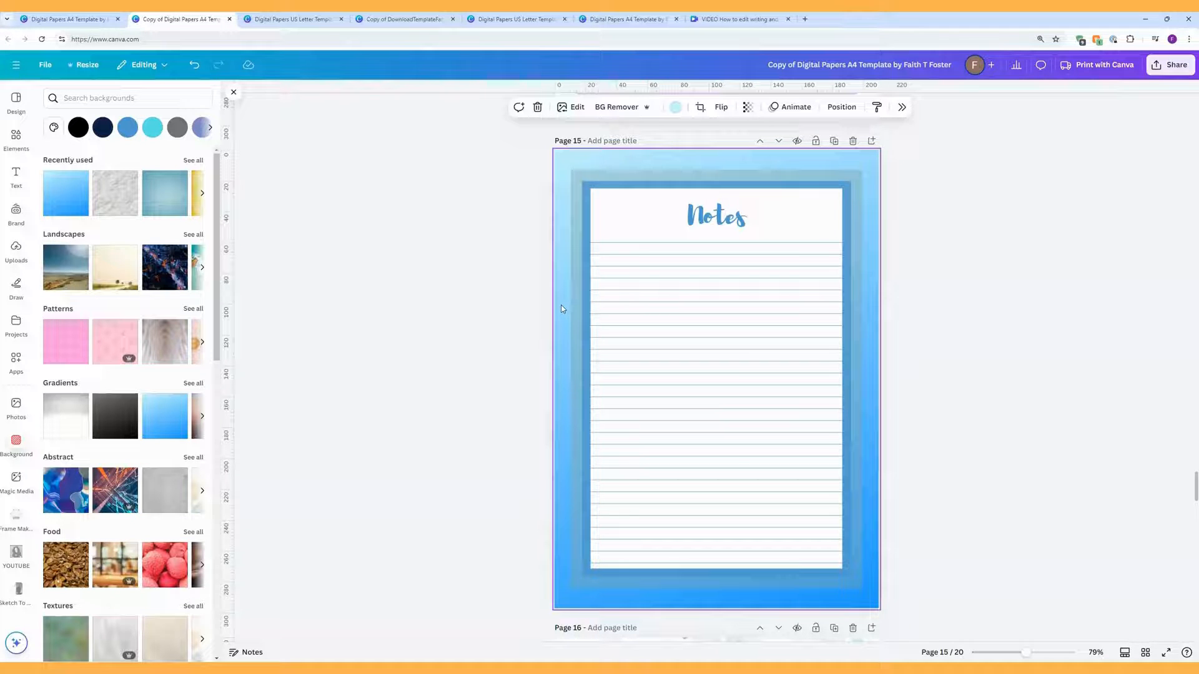
right_click(562, 308)
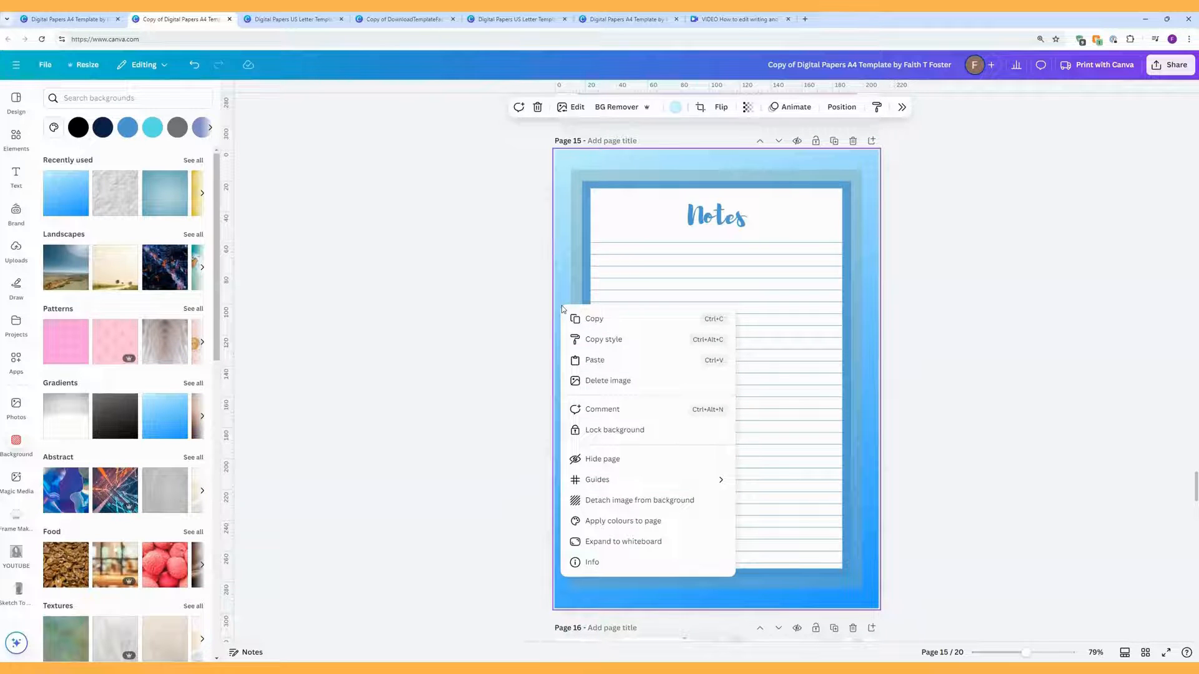
left_click(607, 502)
key("Delete")
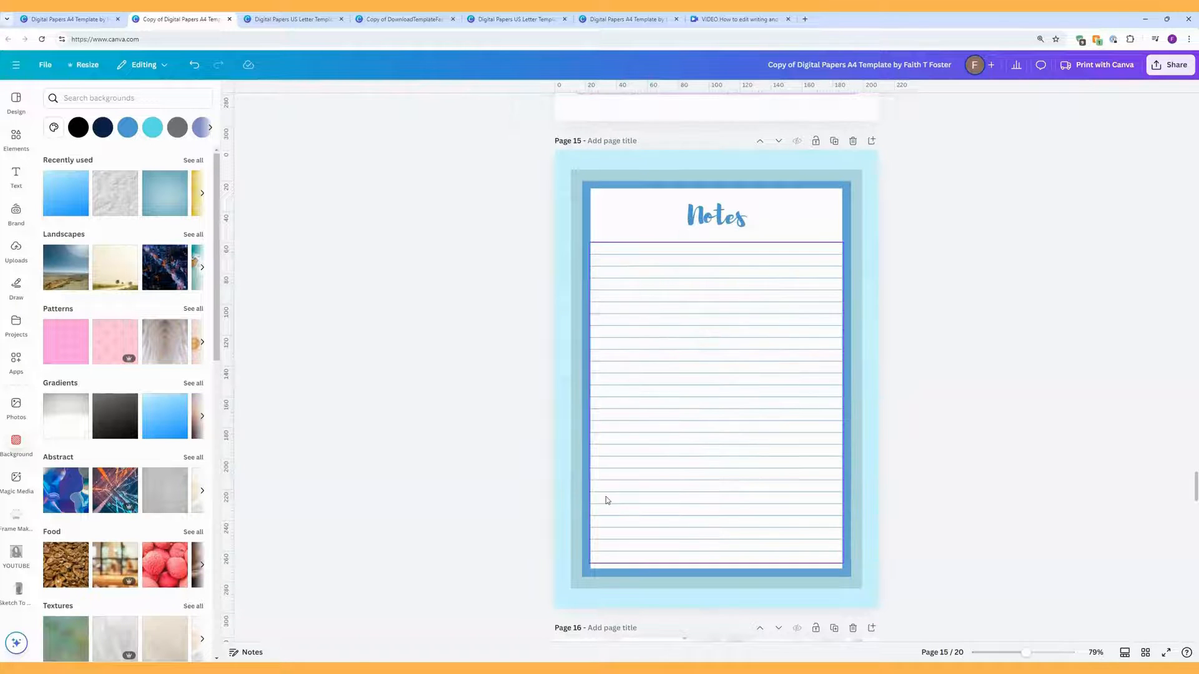
right_click(562, 446)
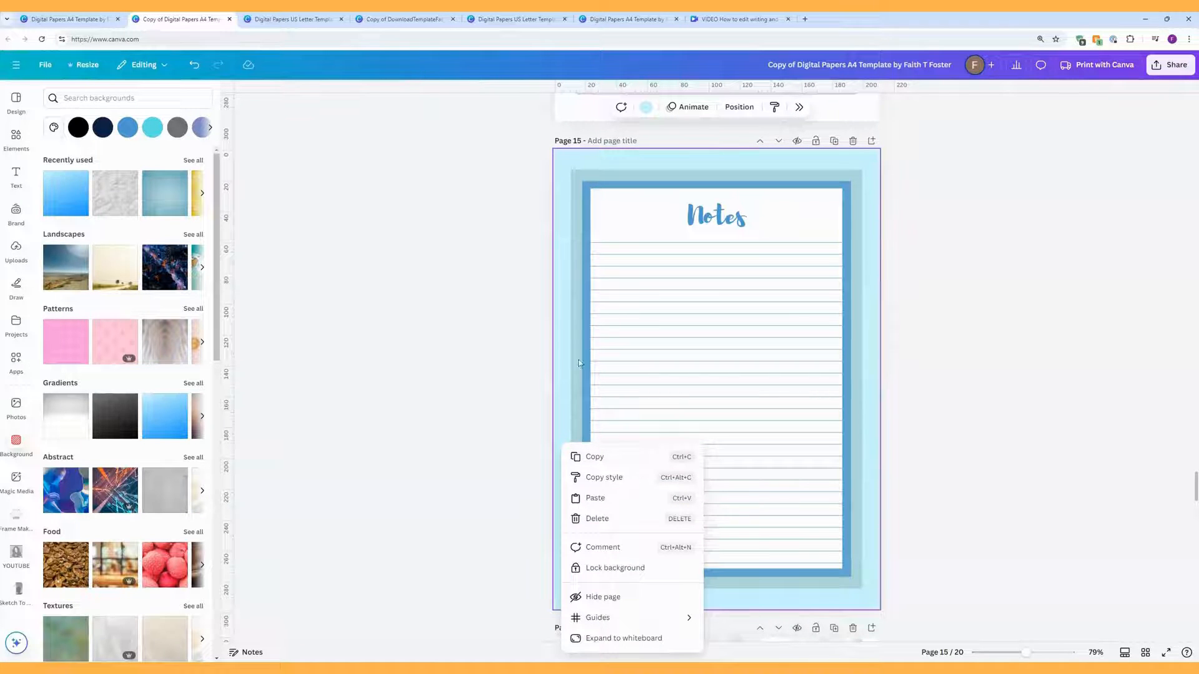
left_click(648, 113)
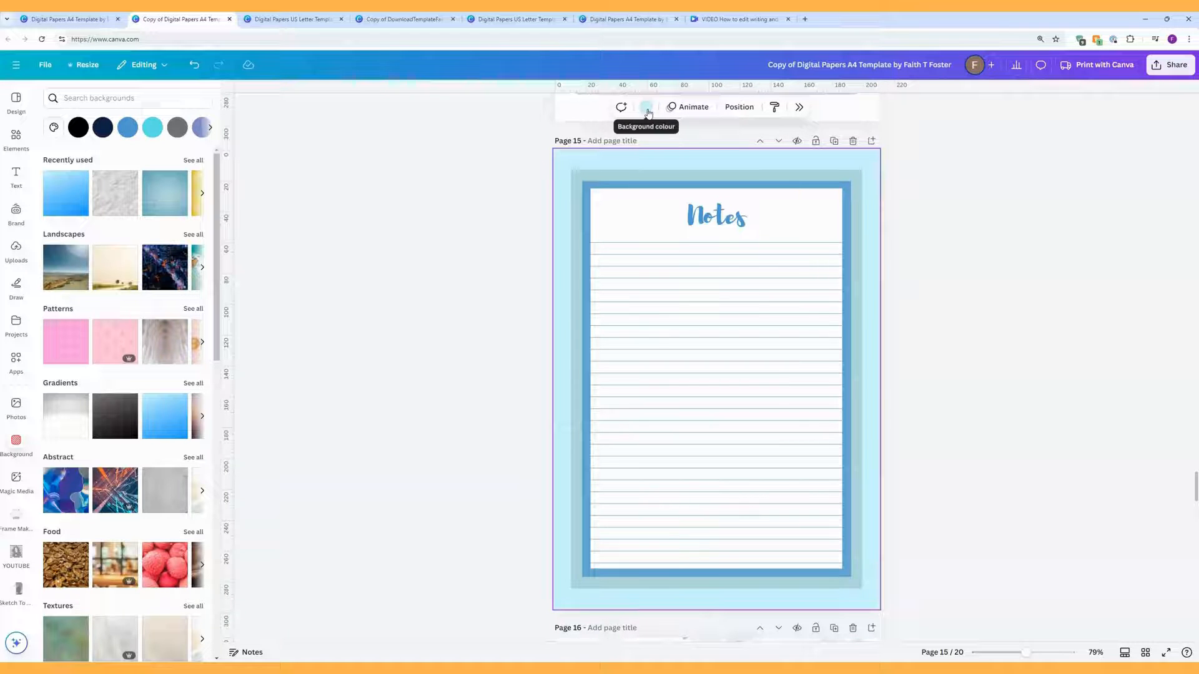
left_click(15, 441)
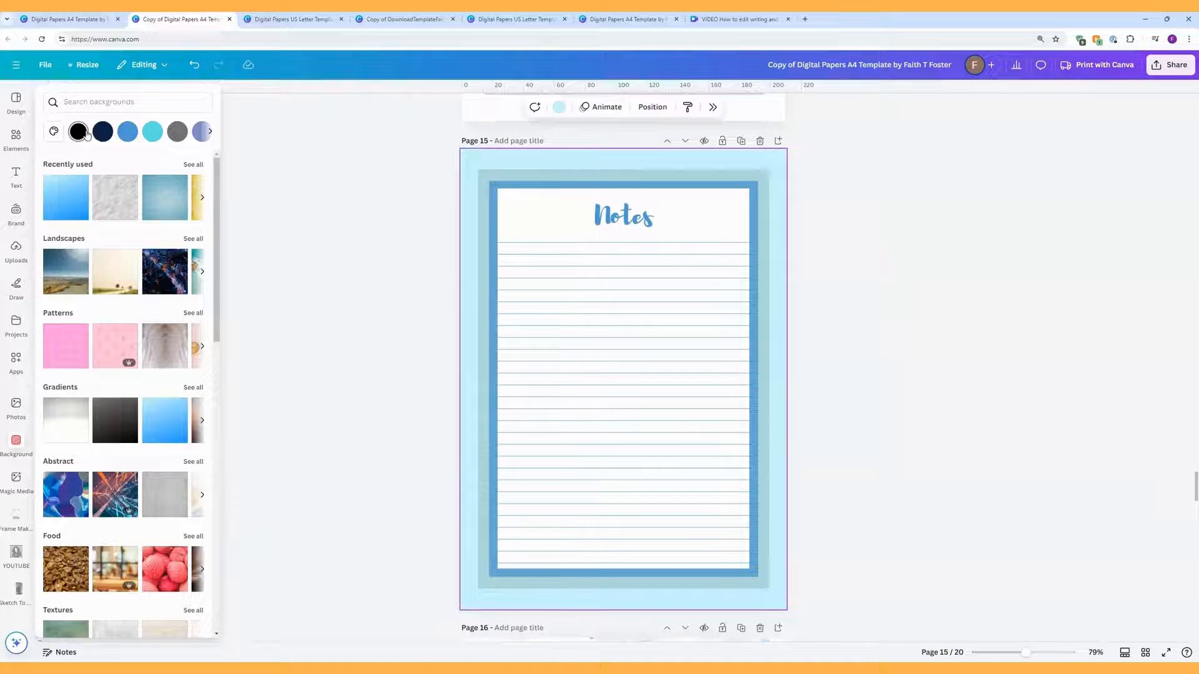
left_click(209, 132)
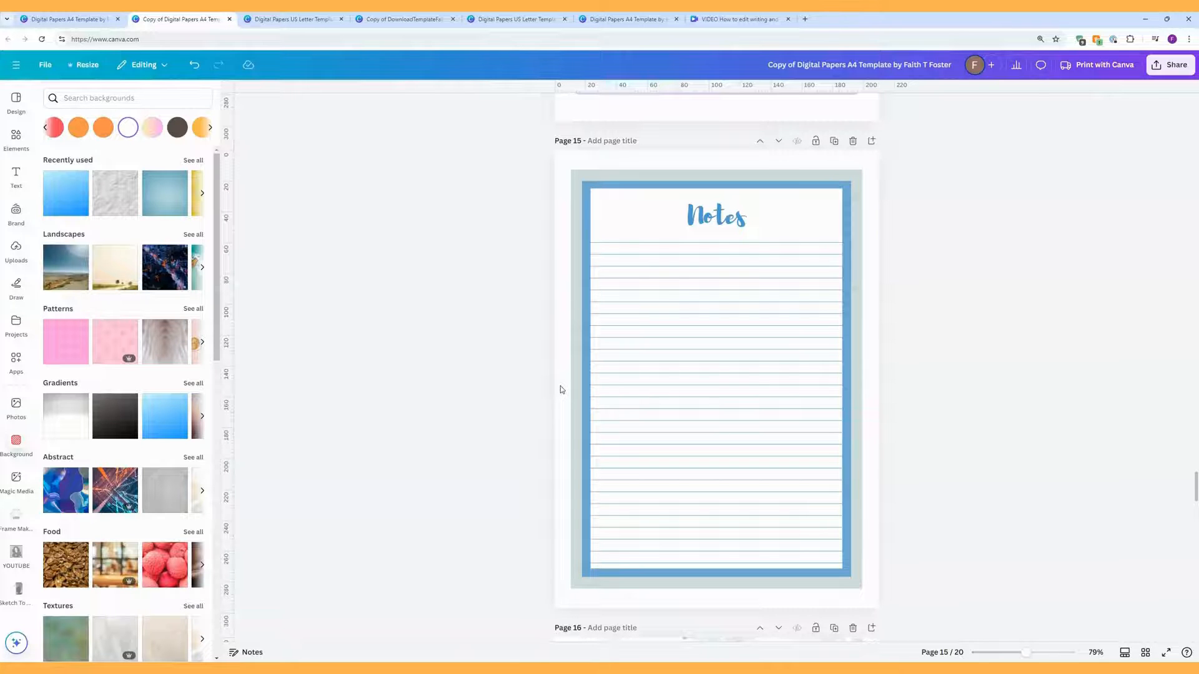
Step: Detach the floral image, set it back as page 16's background, and list the lined group's layers
scroll(560, 389, "down", 6)
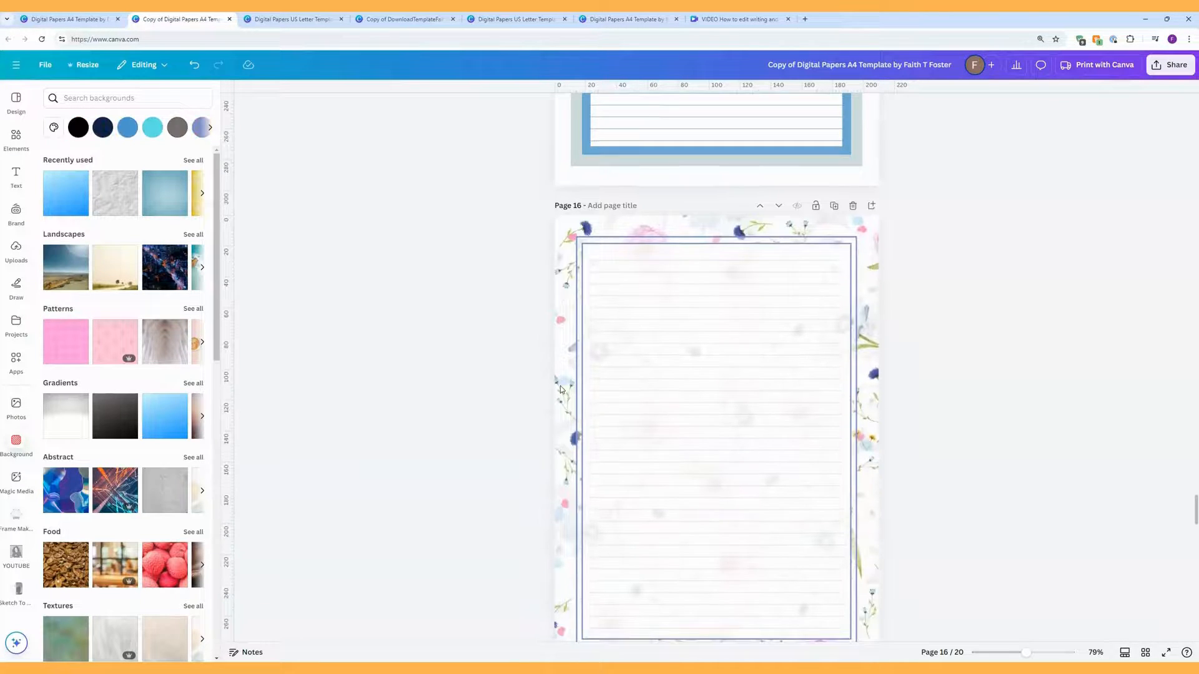
scroll(560, 389, "down", 3)
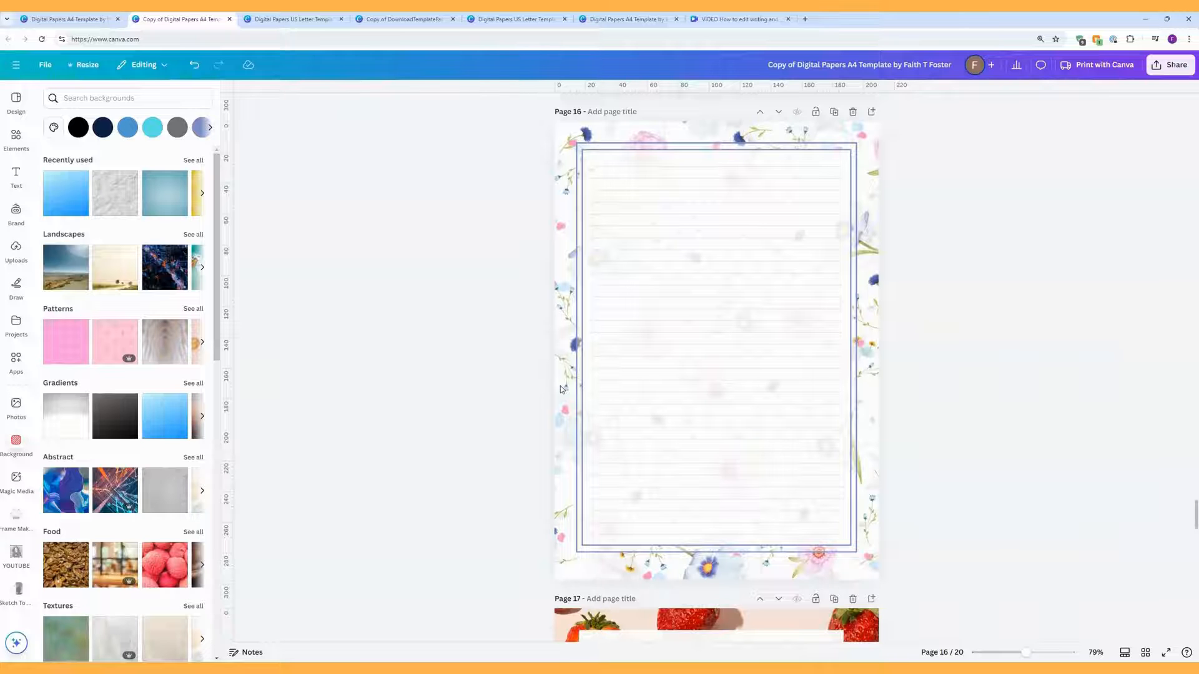
right_click(564, 153)
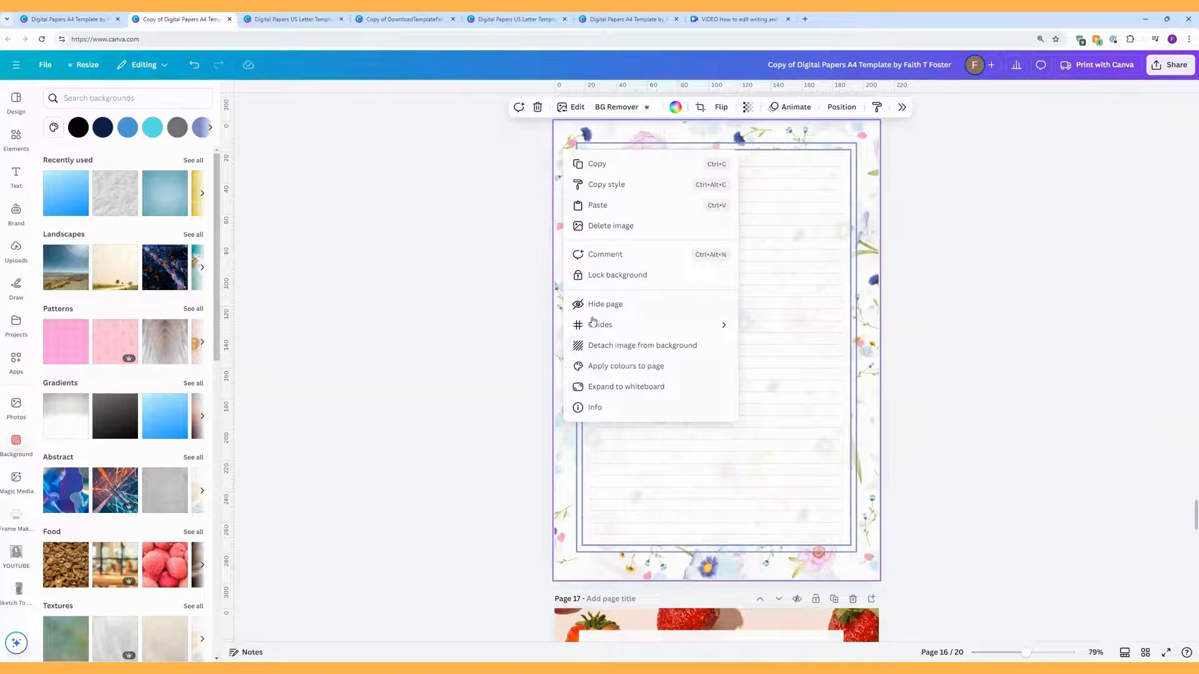
left_click(610, 348)
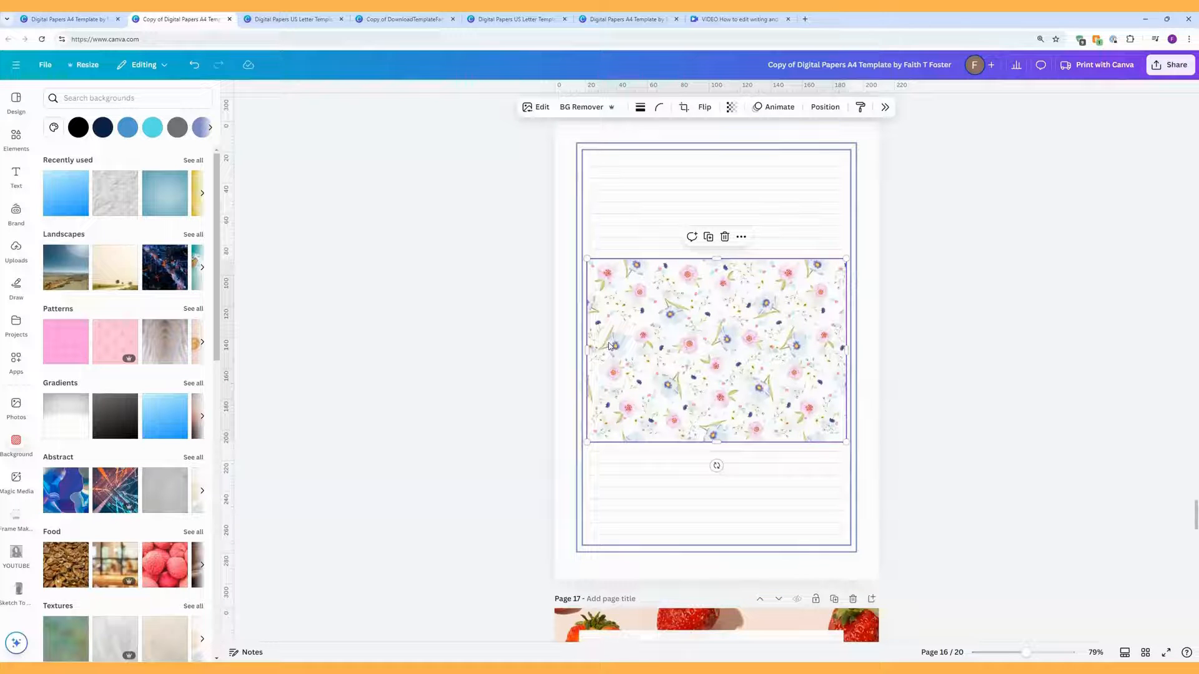
right_click(702, 336)
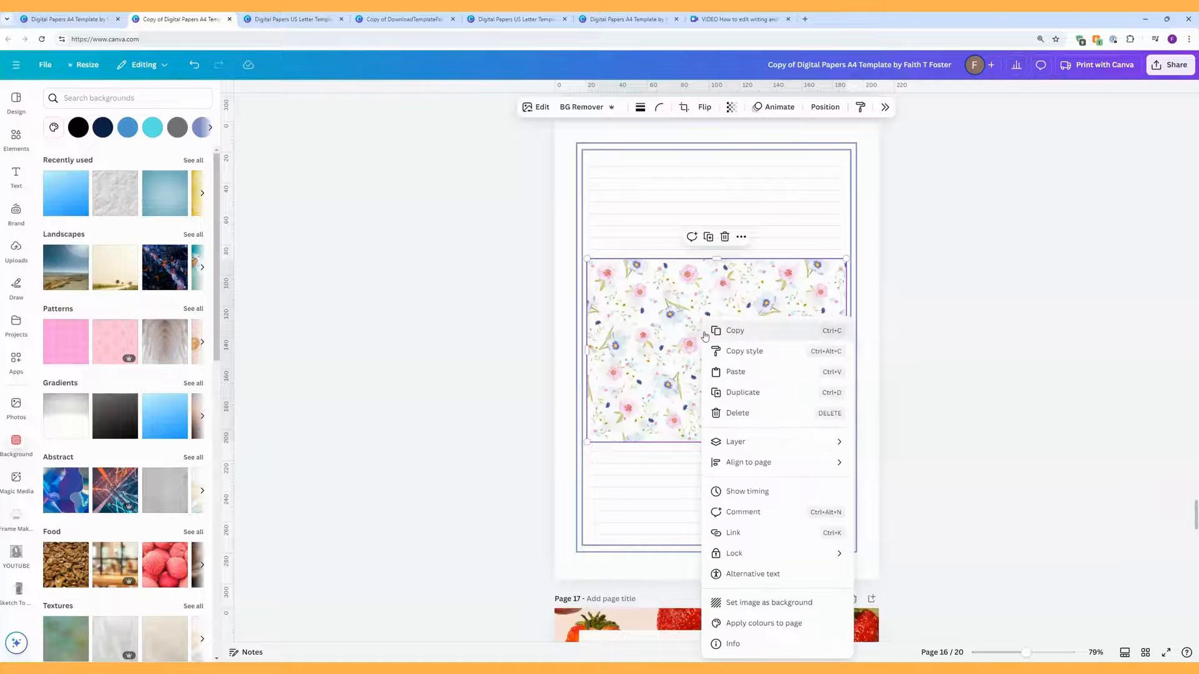
left_click(756, 603)
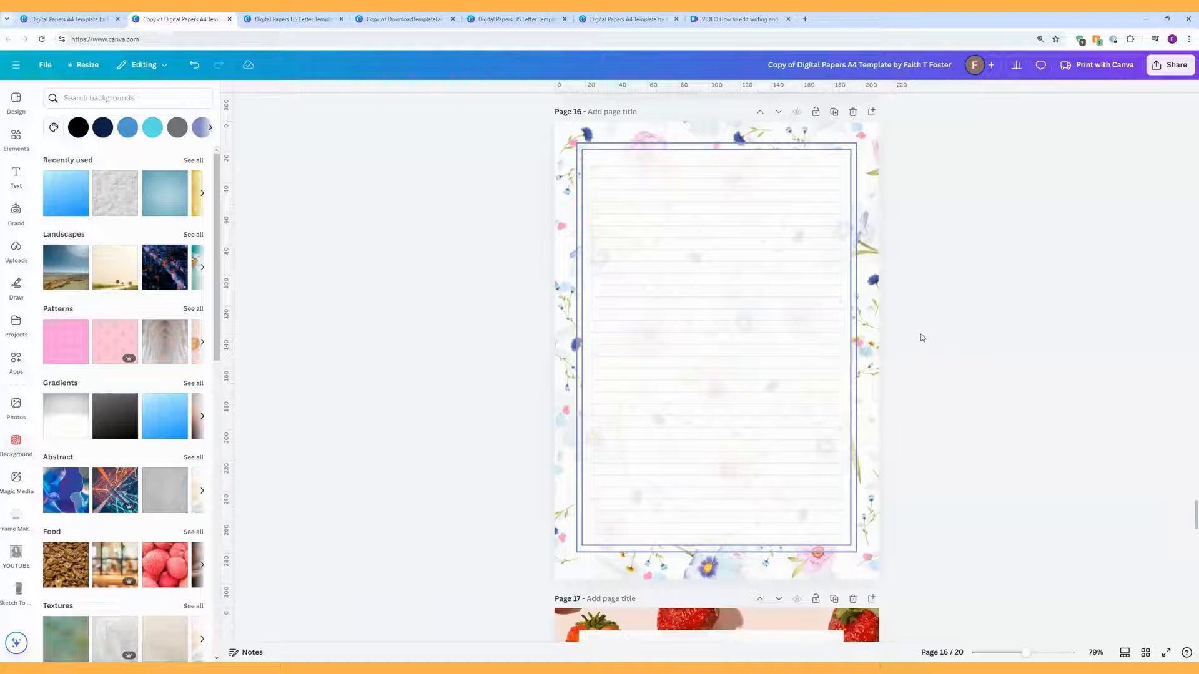
left_click(851, 185)
left_click(770, 108)
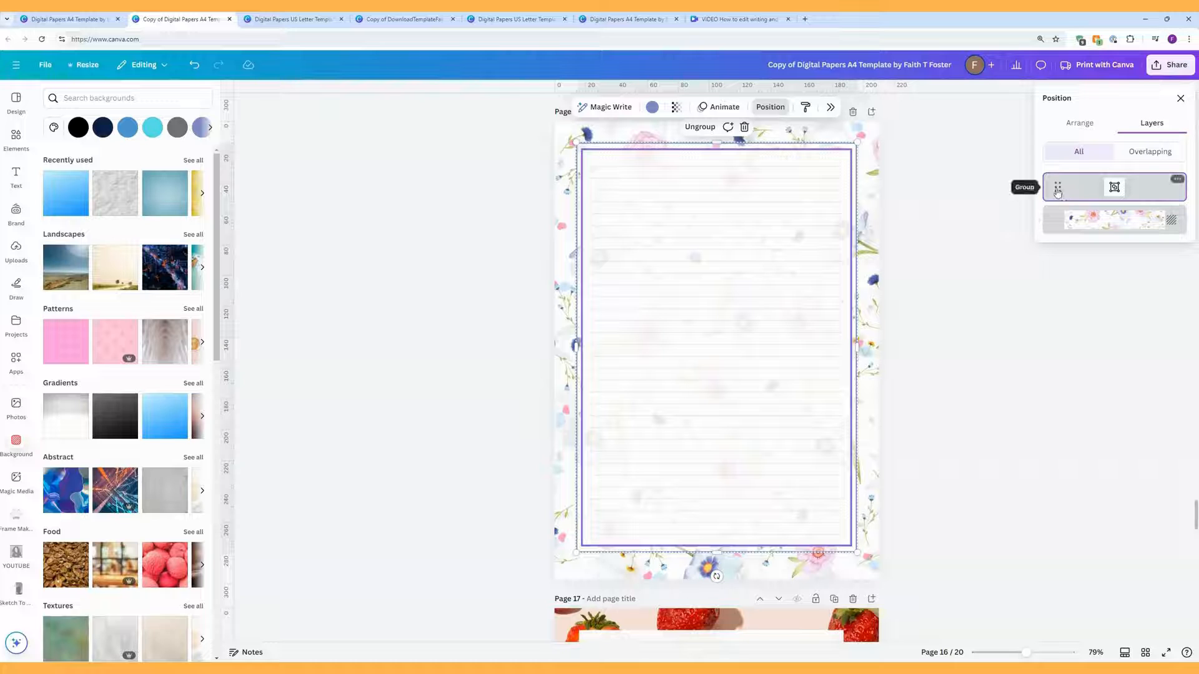
Step: Ungroup the lined-paper group and step through its nine separate line layers
left_click(1177, 180)
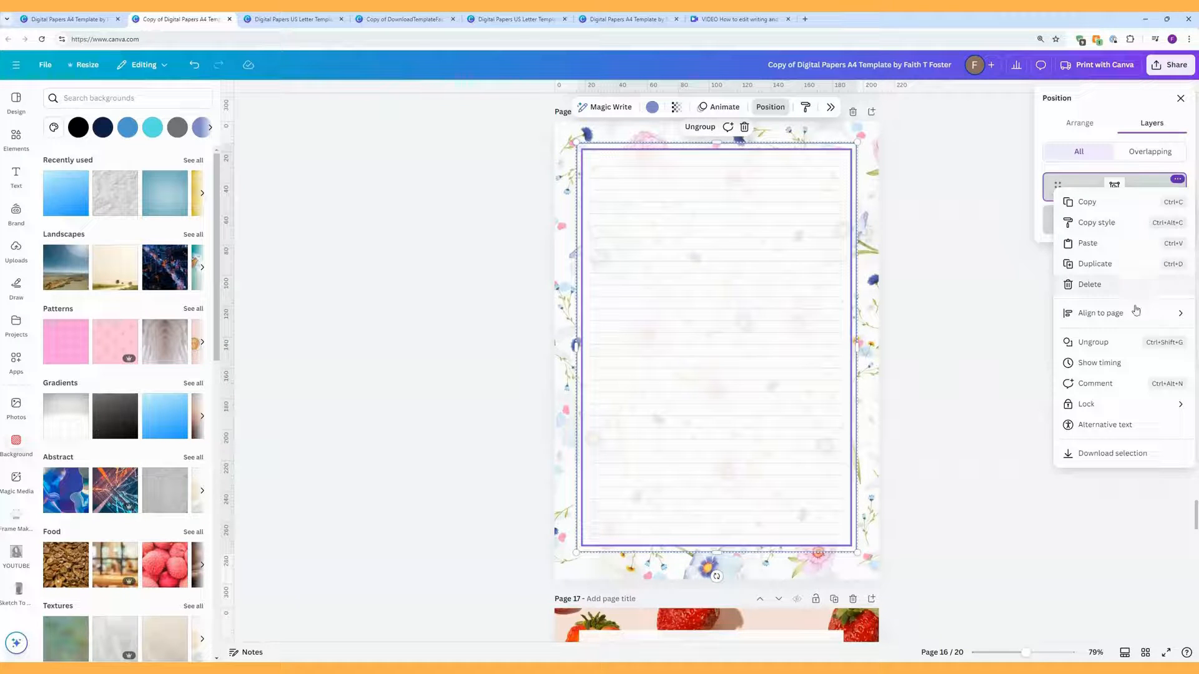
left_click(1130, 343)
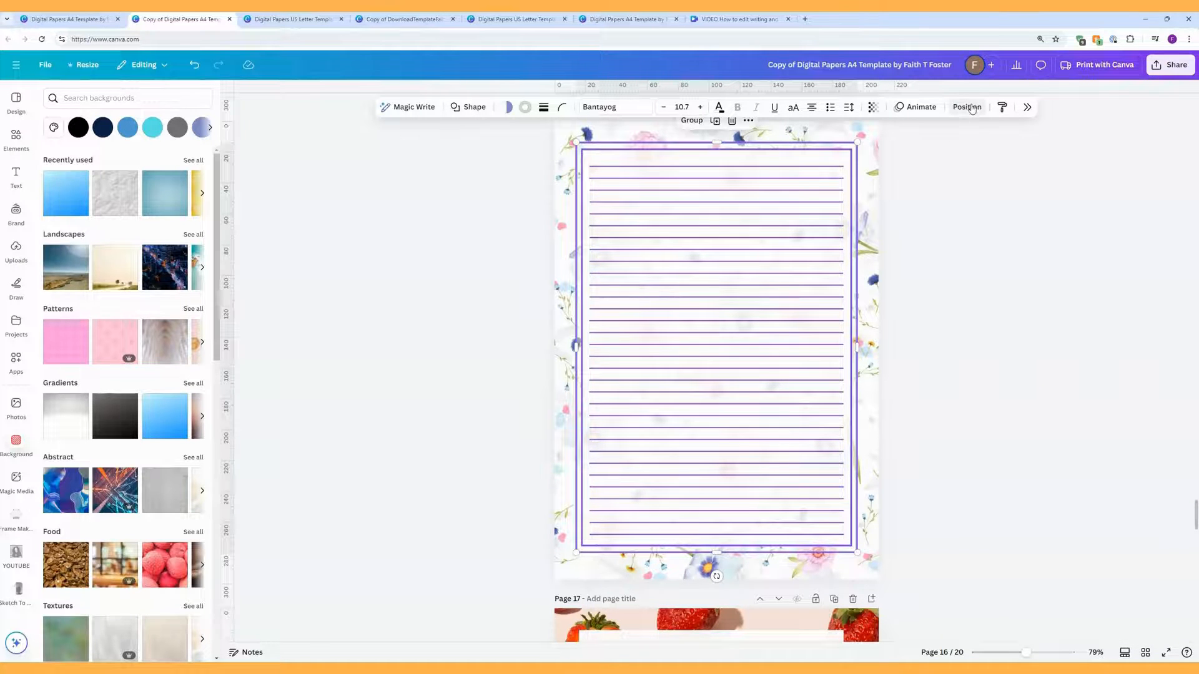
left_click(1107, 191)
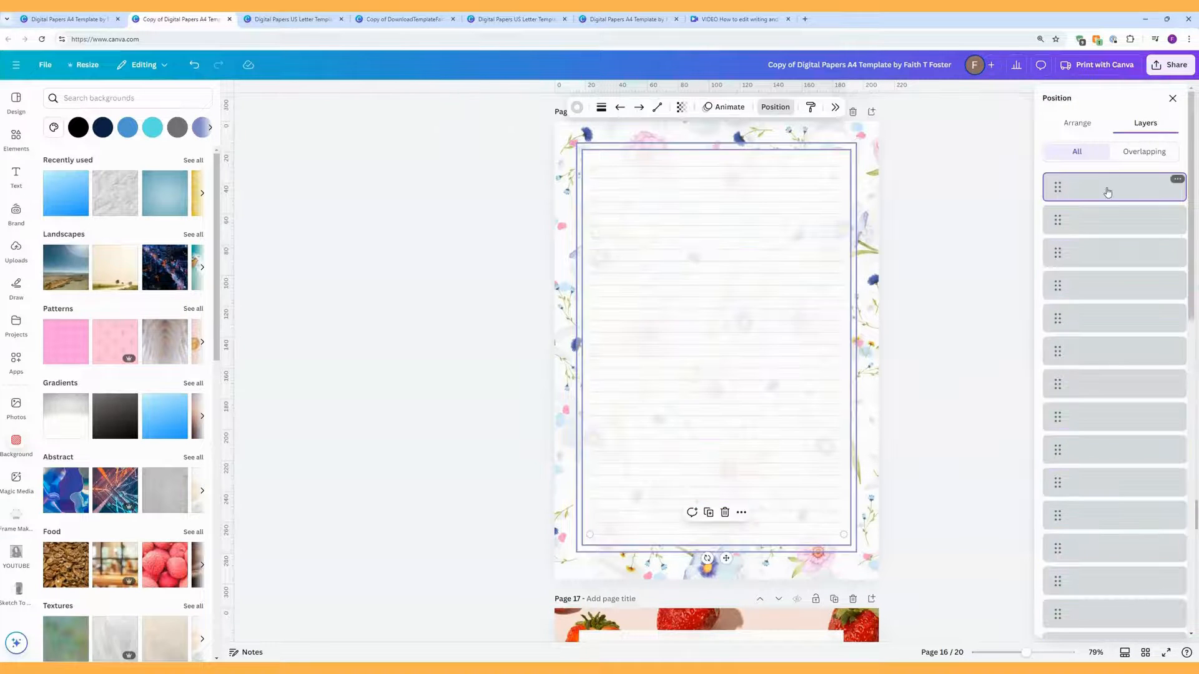
left_click(1110, 219)
left_click(1113, 252)
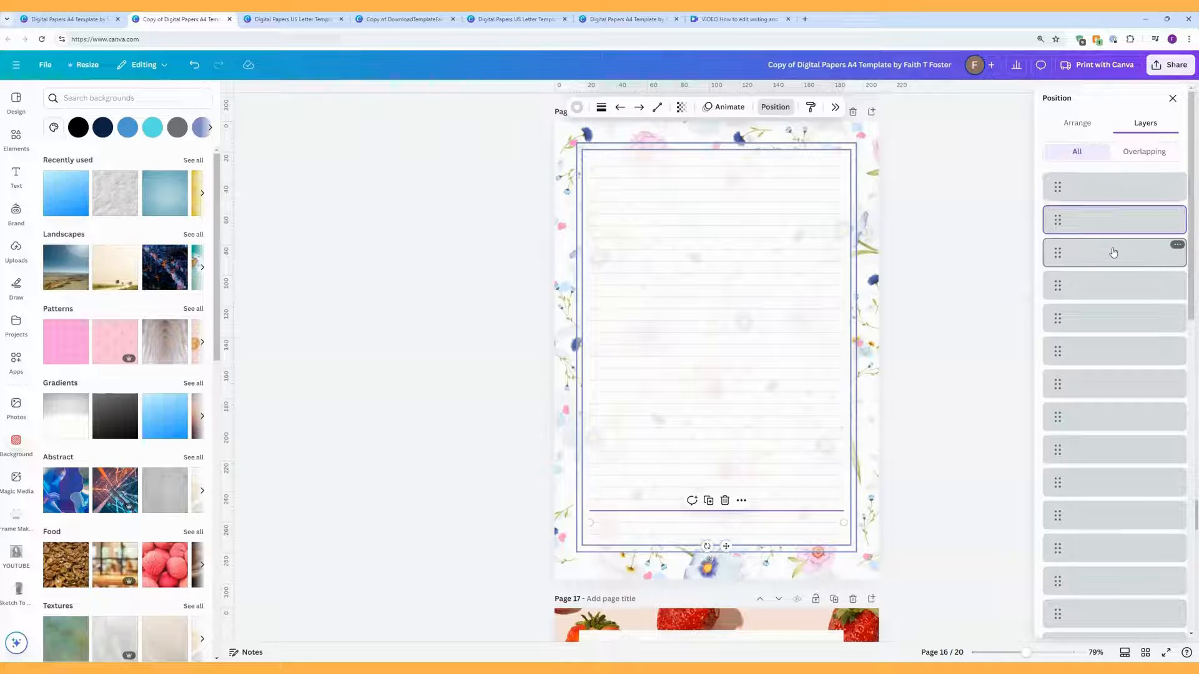
left_click(1114, 282)
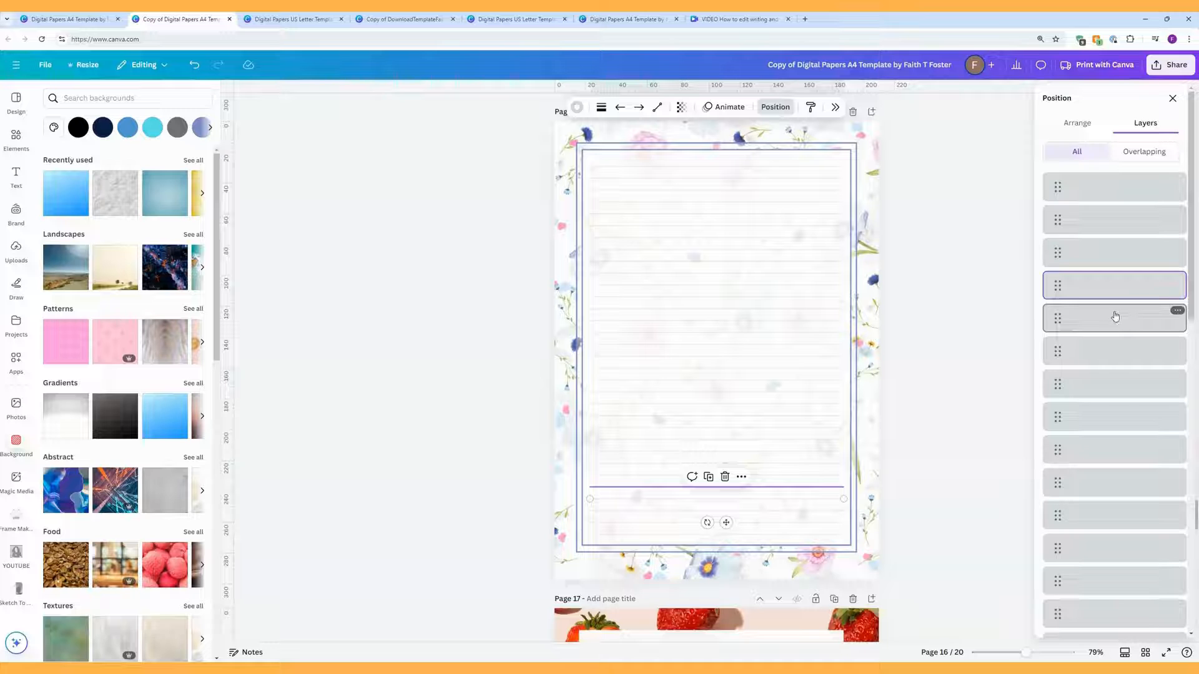
left_click(1115, 318)
left_click(1112, 351)
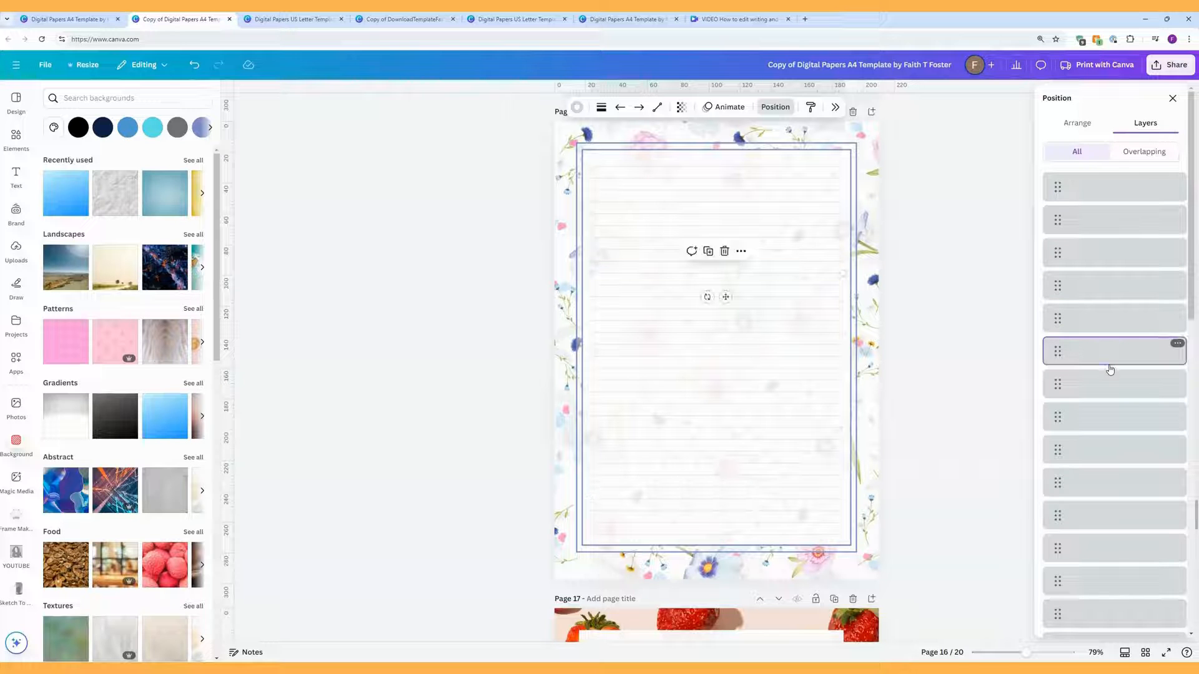
left_click(1114, 381)
left_click(1113, 416)
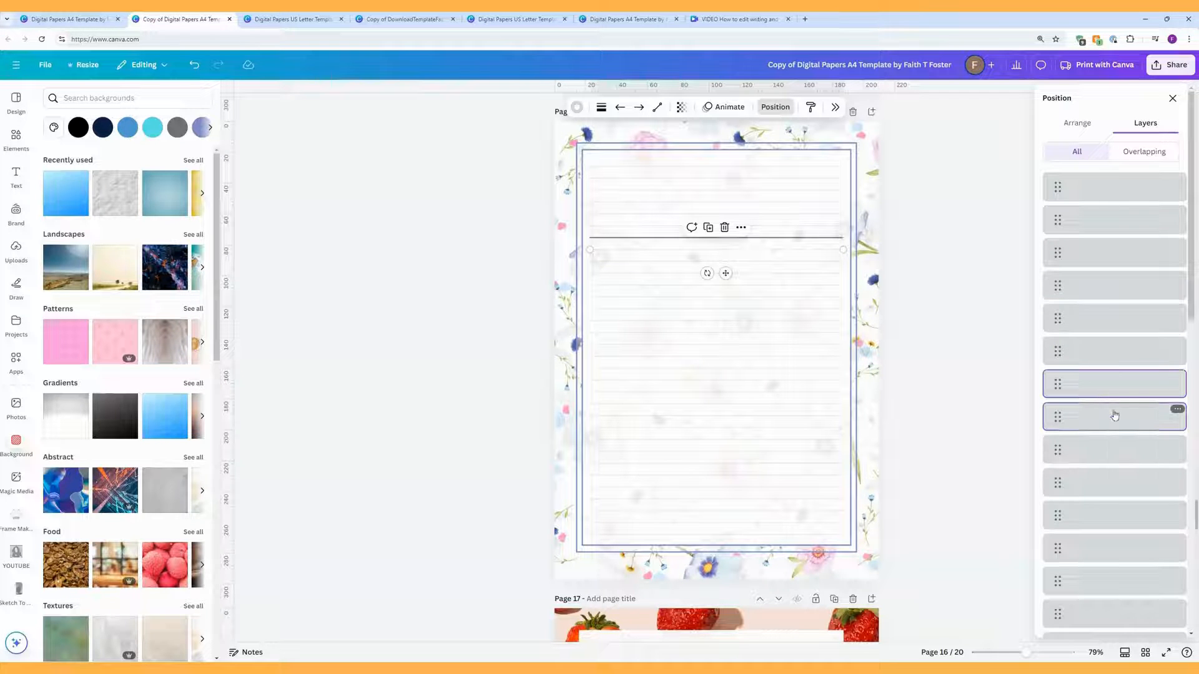
left_click(1123, 453)
Step: Find the inner and outer frame elements further down the layer list, ending on the inner lined-paper element
scroll(1102, 478, "down", 5)
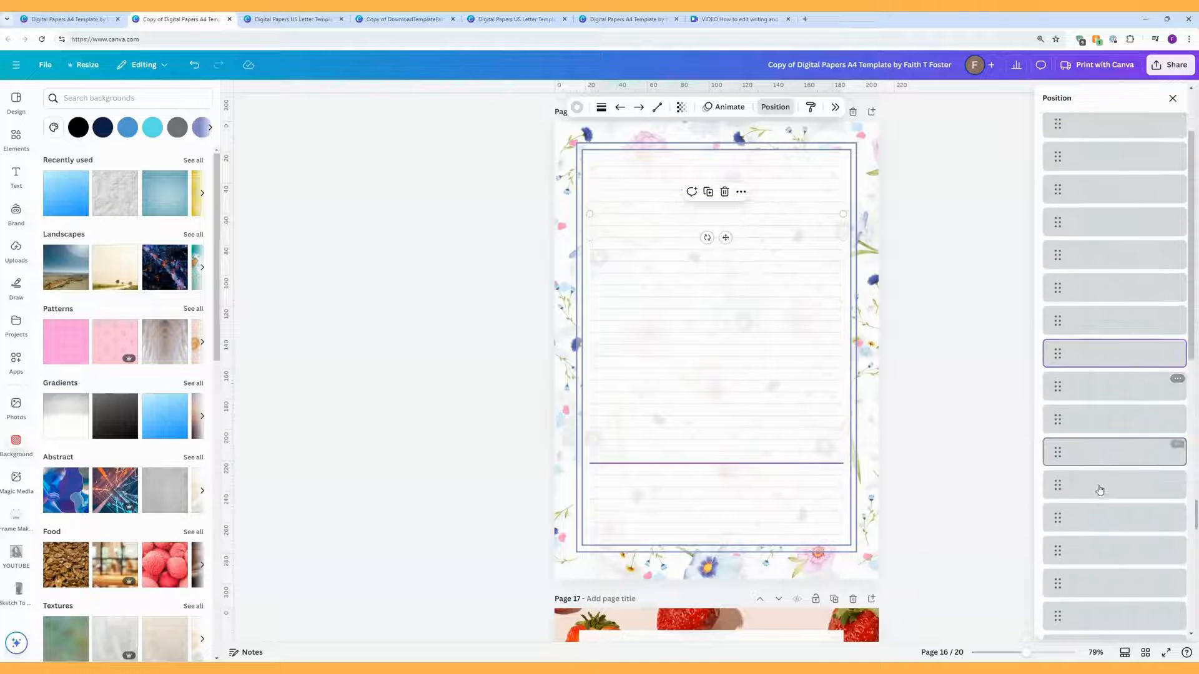
scroll(1101, 480, "down", 6)
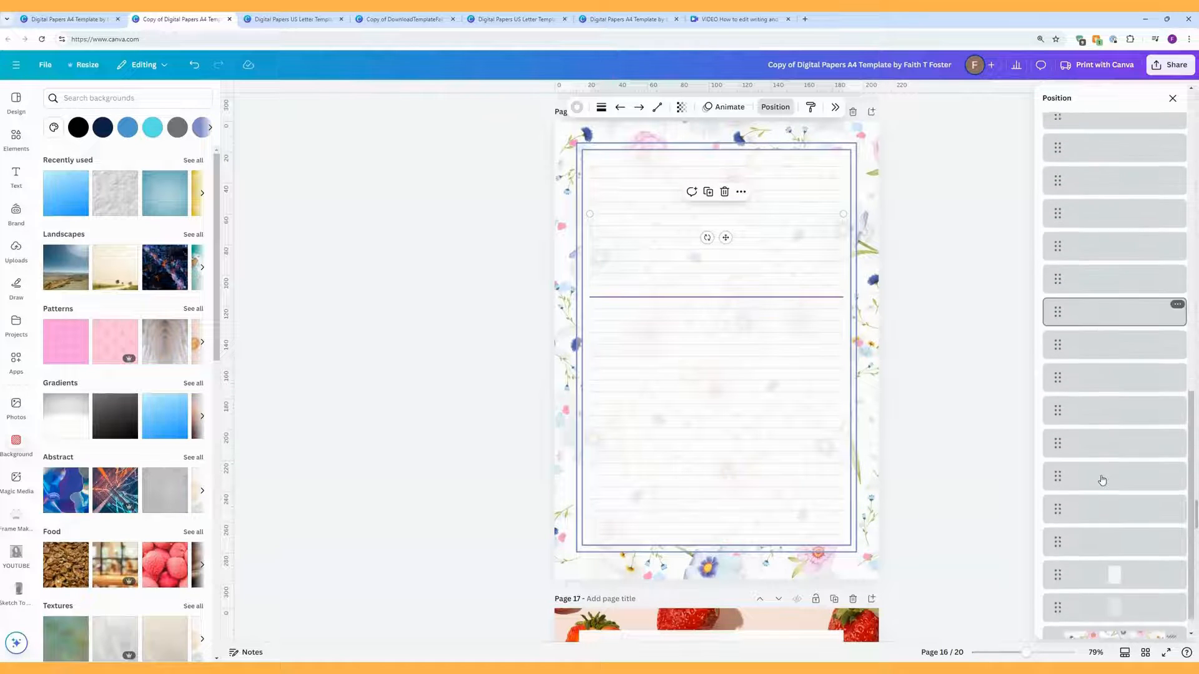
left_click(1093, 255)
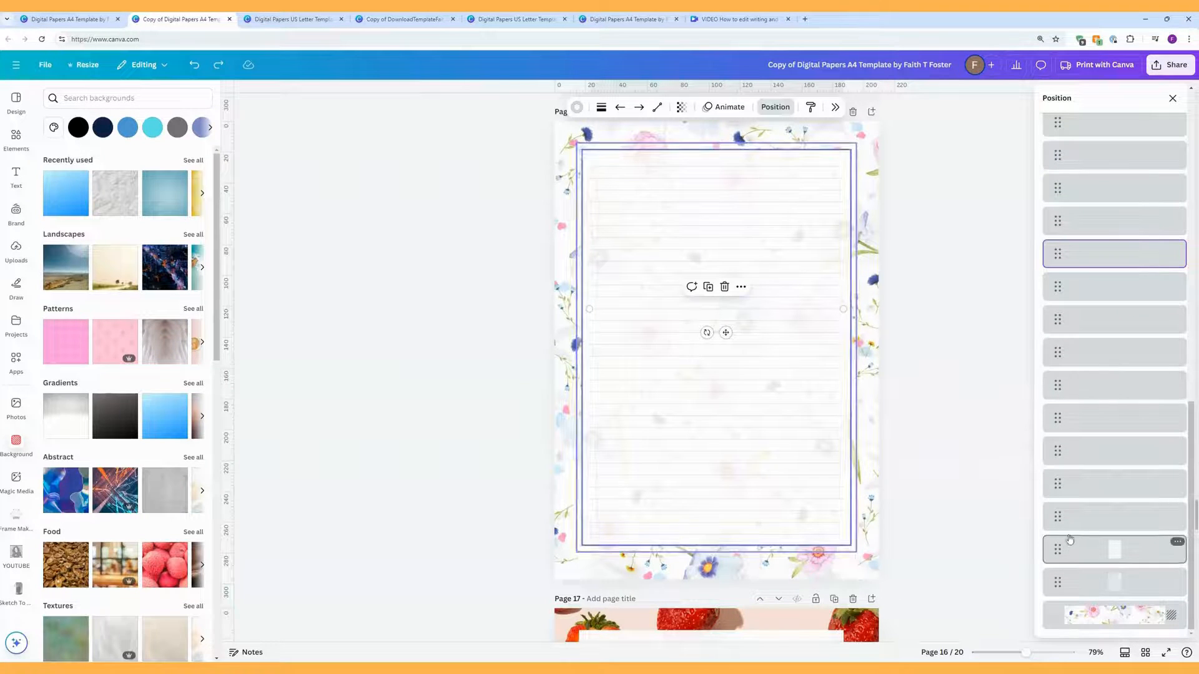
left_click(1081, 494)
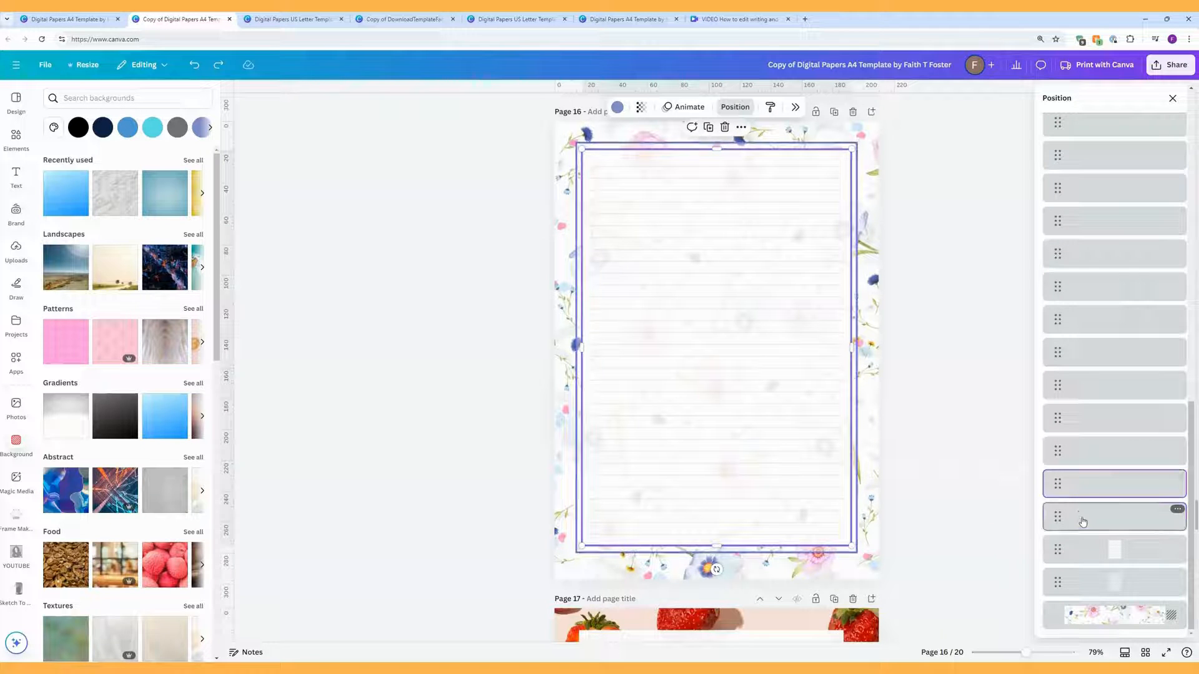
left_click(1082, 522)
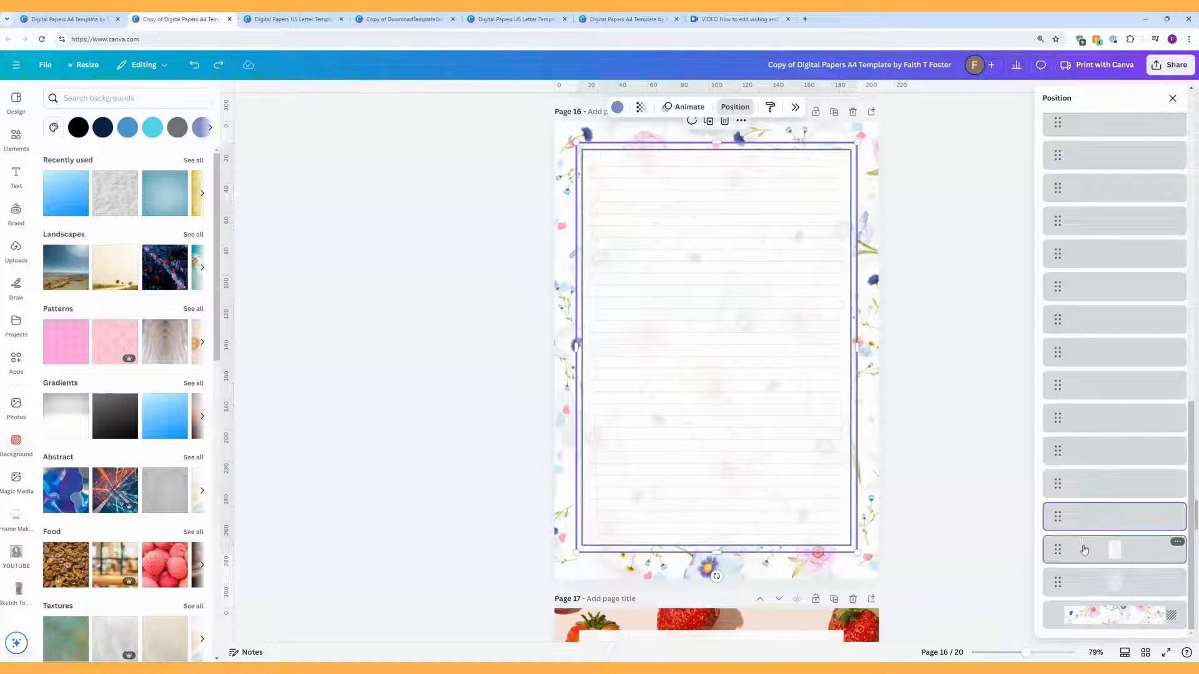
left_click(1084, 550)
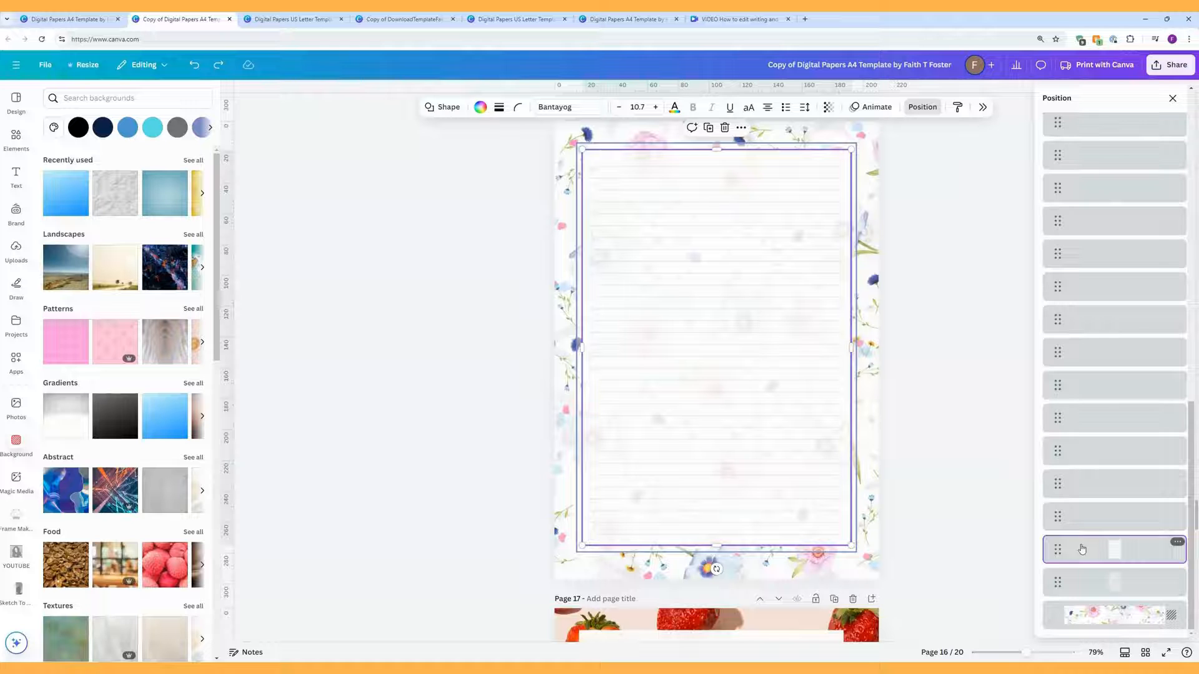
left_click(1082, 583)
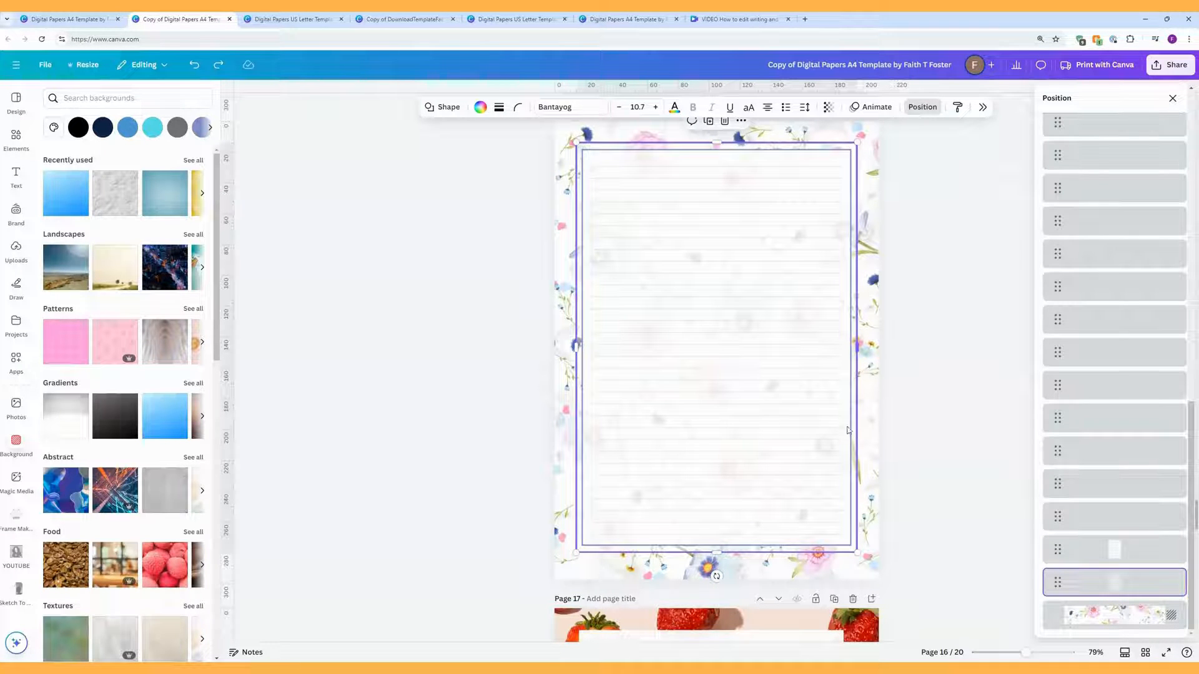
left_click(1126, 553)
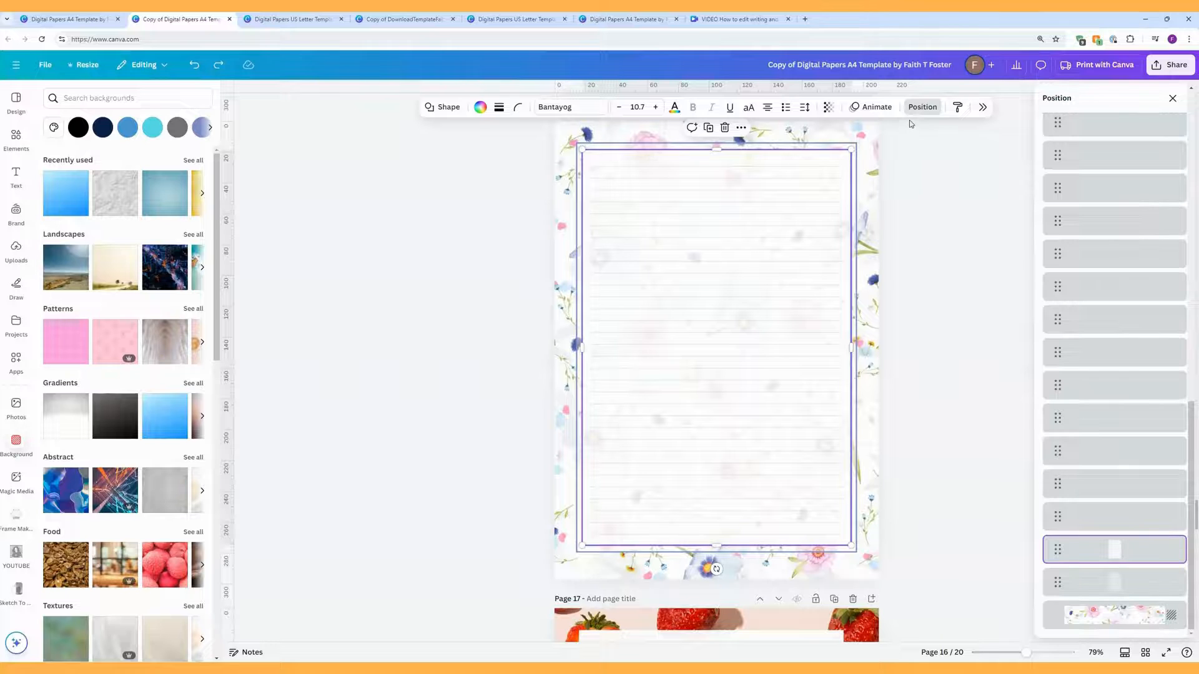
Step: Set the lined paper's transparency to 100 and raise the frame's from 41 to 72
left_click(828, 107)
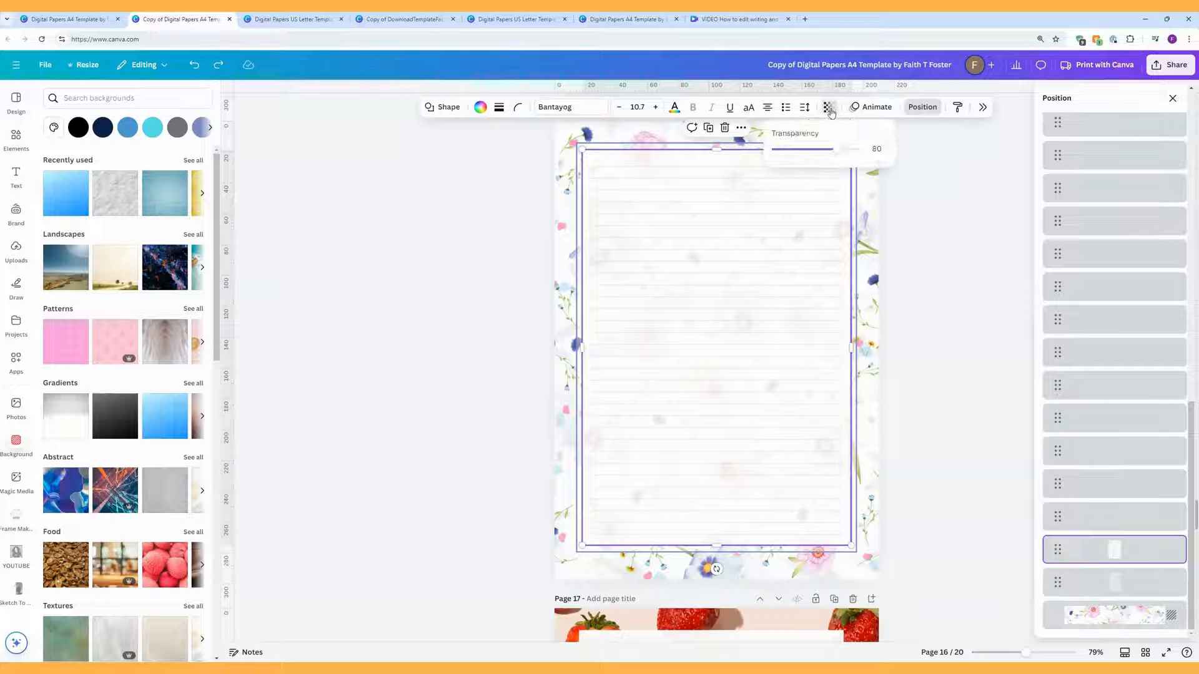
left_click_drag(837, 151, 883, 152)
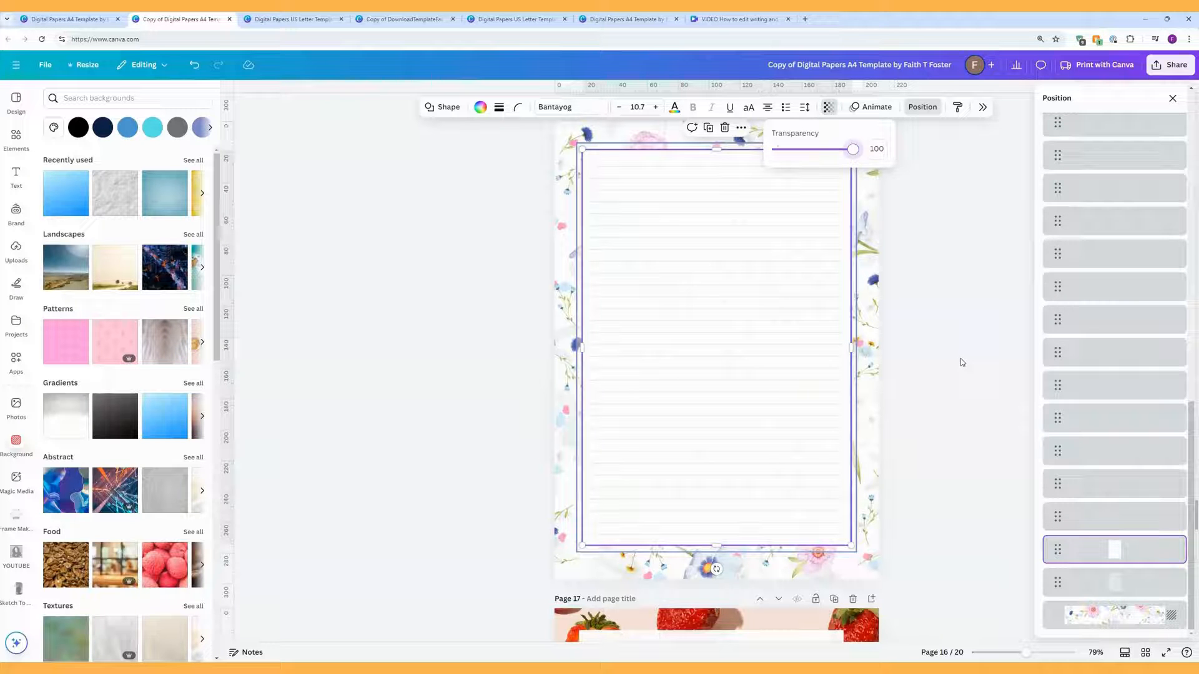
left_click(1112, 586)
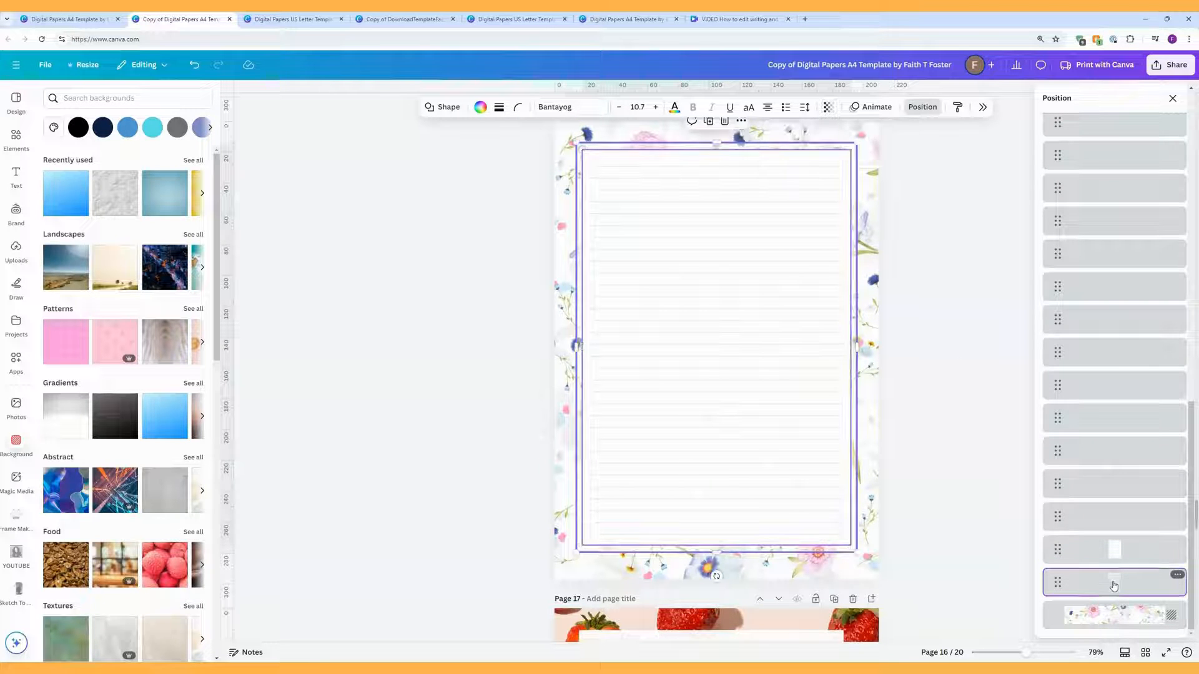
left_click(825, 108)
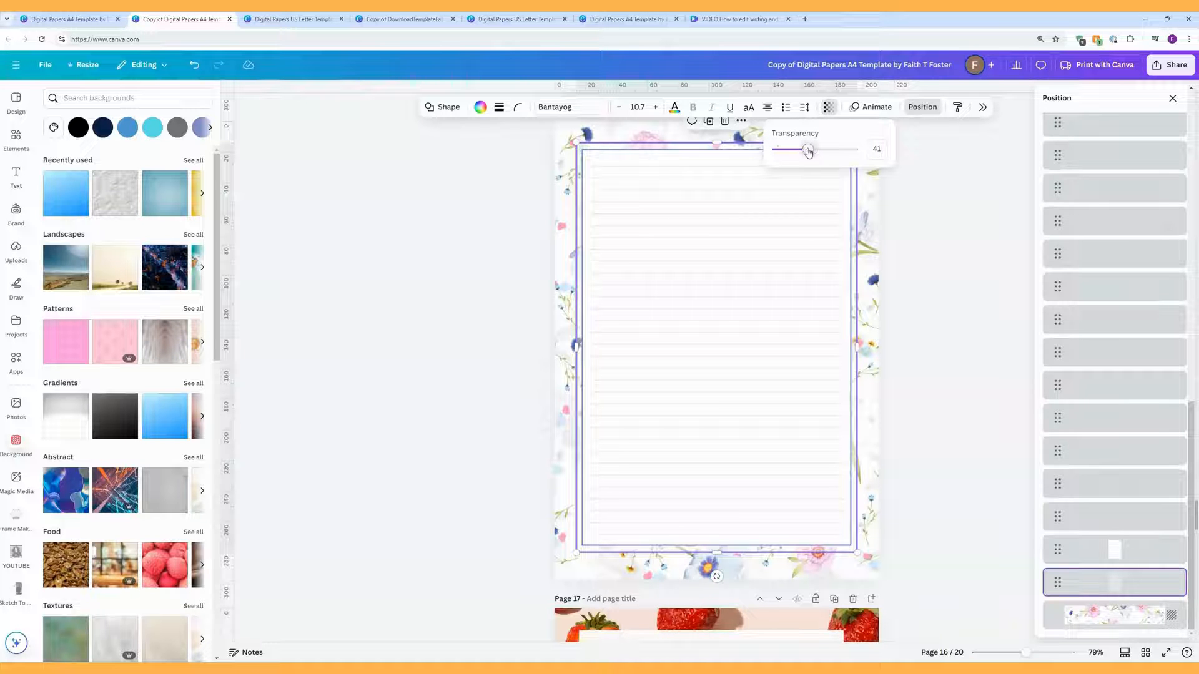
left_click_drag(808, 152, 833, 153)
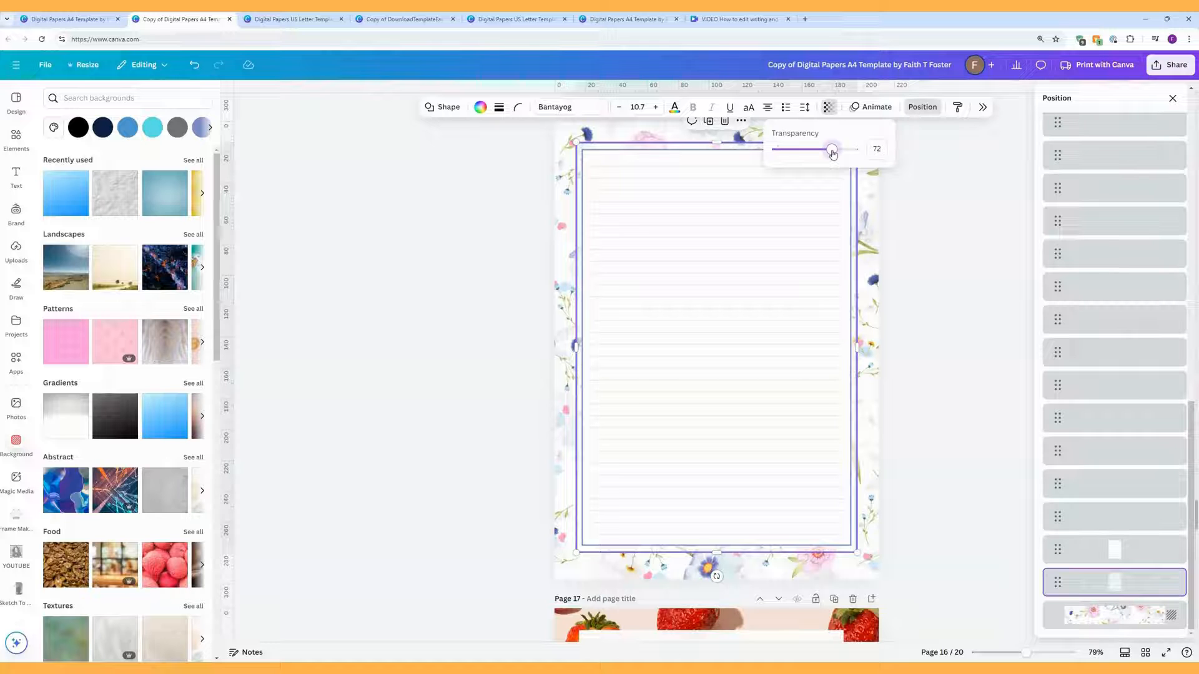
left_click(974, 252)
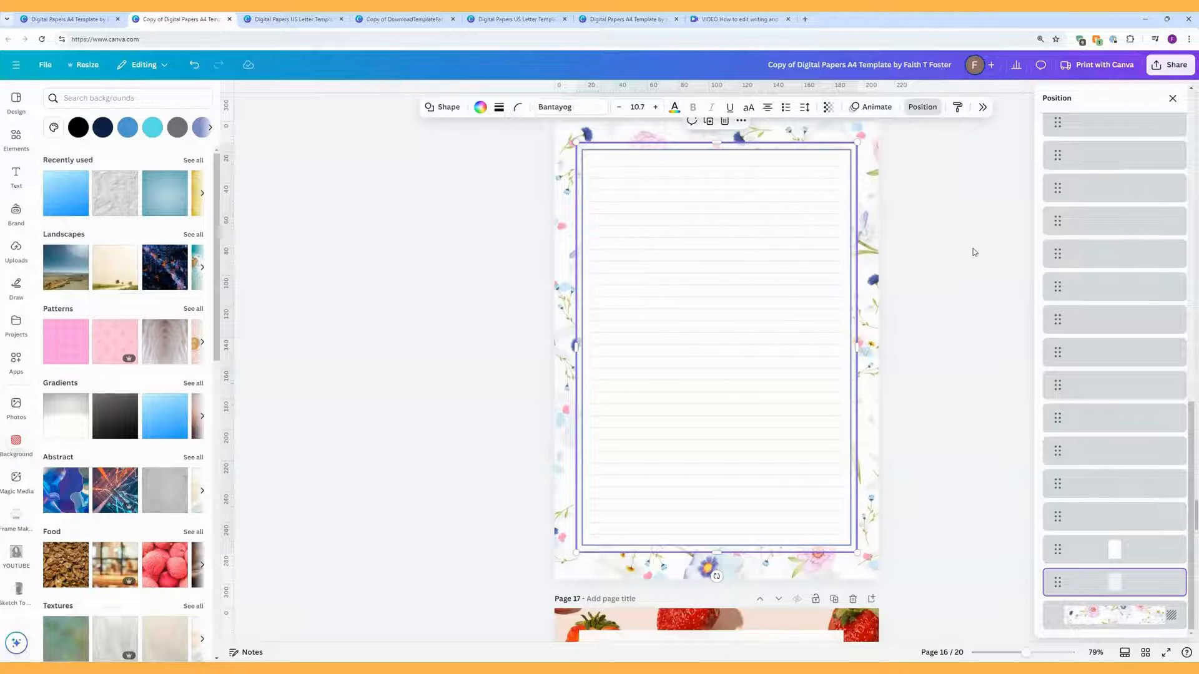
left_click(974, 252)
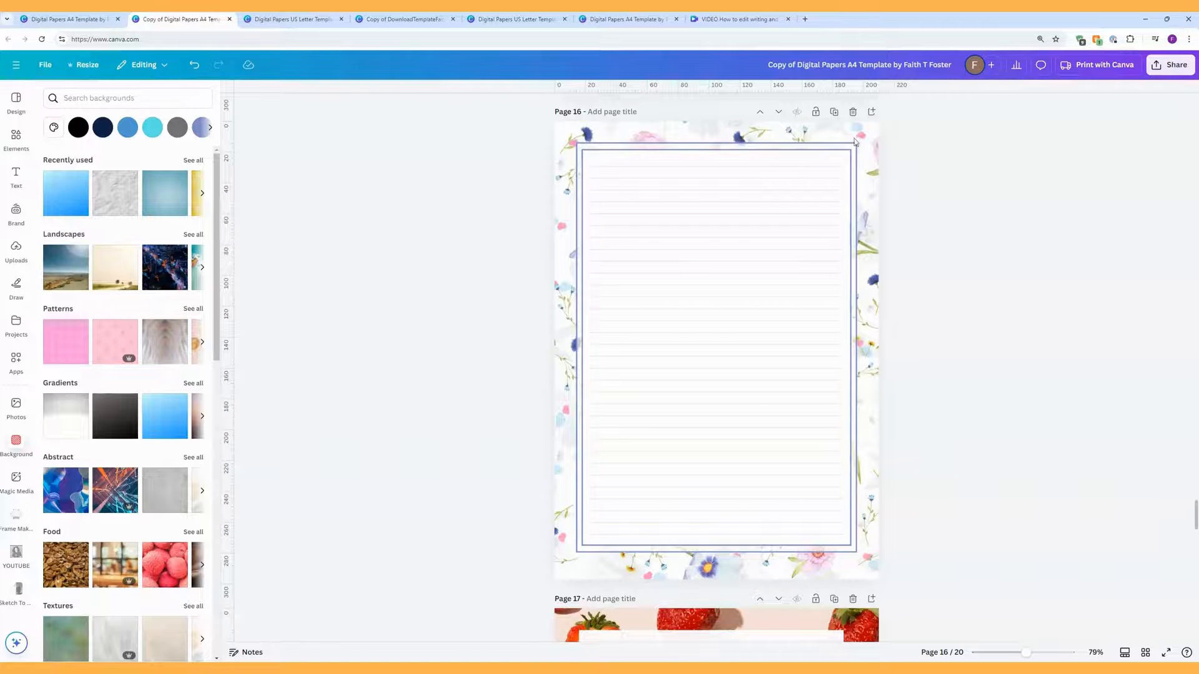
Step: Select all of page 16's ruled line layers together and bring up their border colour choices
left_click(835, 166)
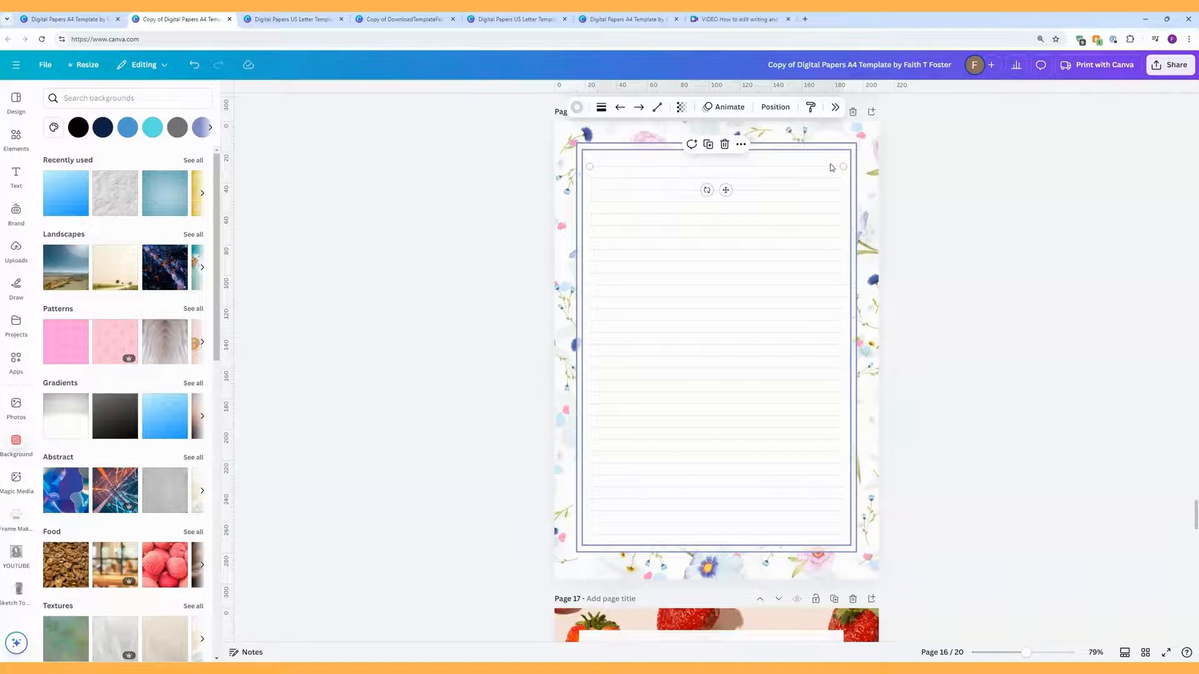
left_click(783, 115)
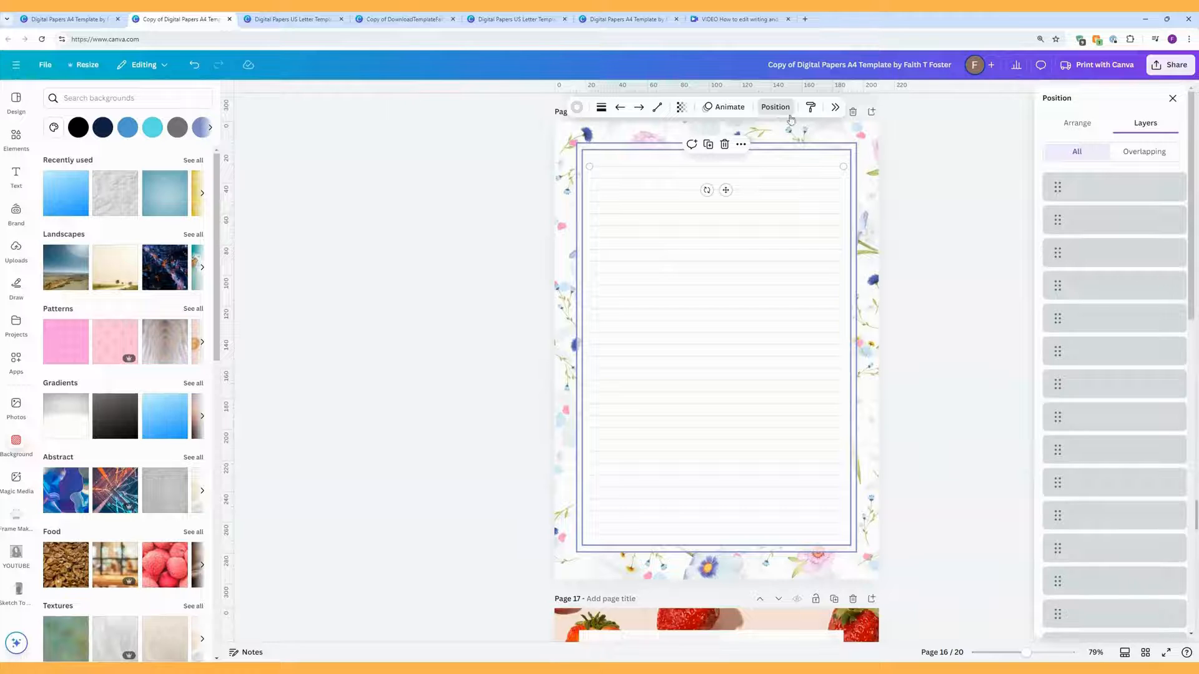
left_click(1059, 185)
scroll(1071, 241, "down", 2)
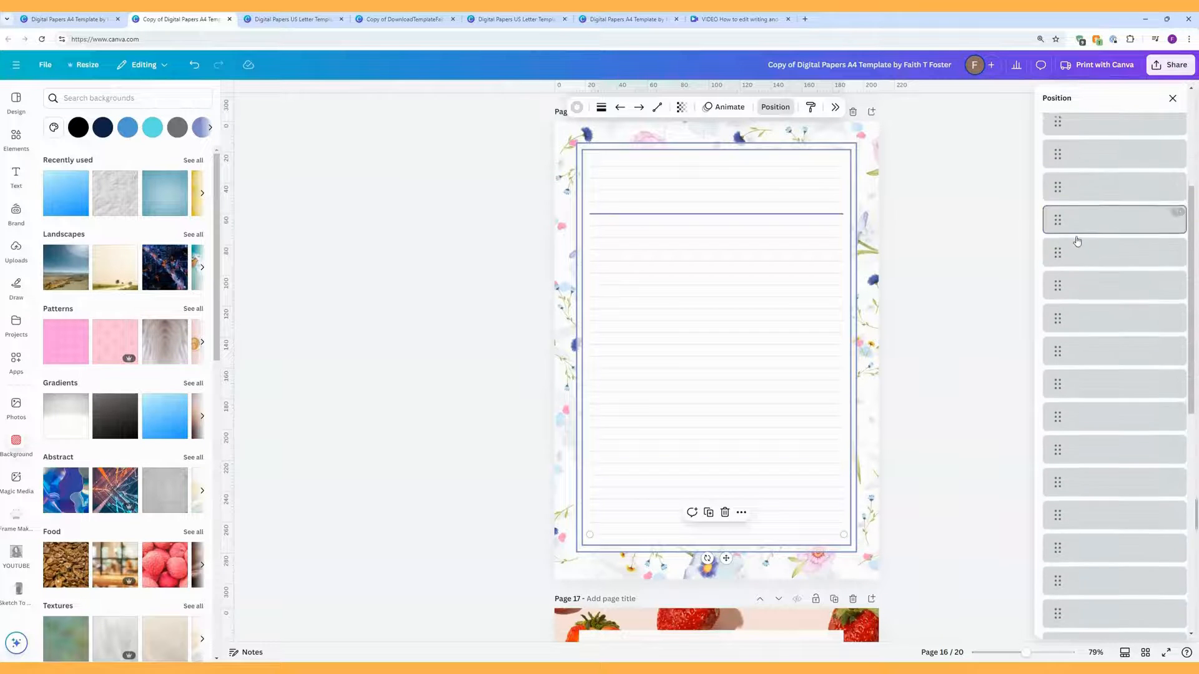
scroll(1078, 244, "down", 3)
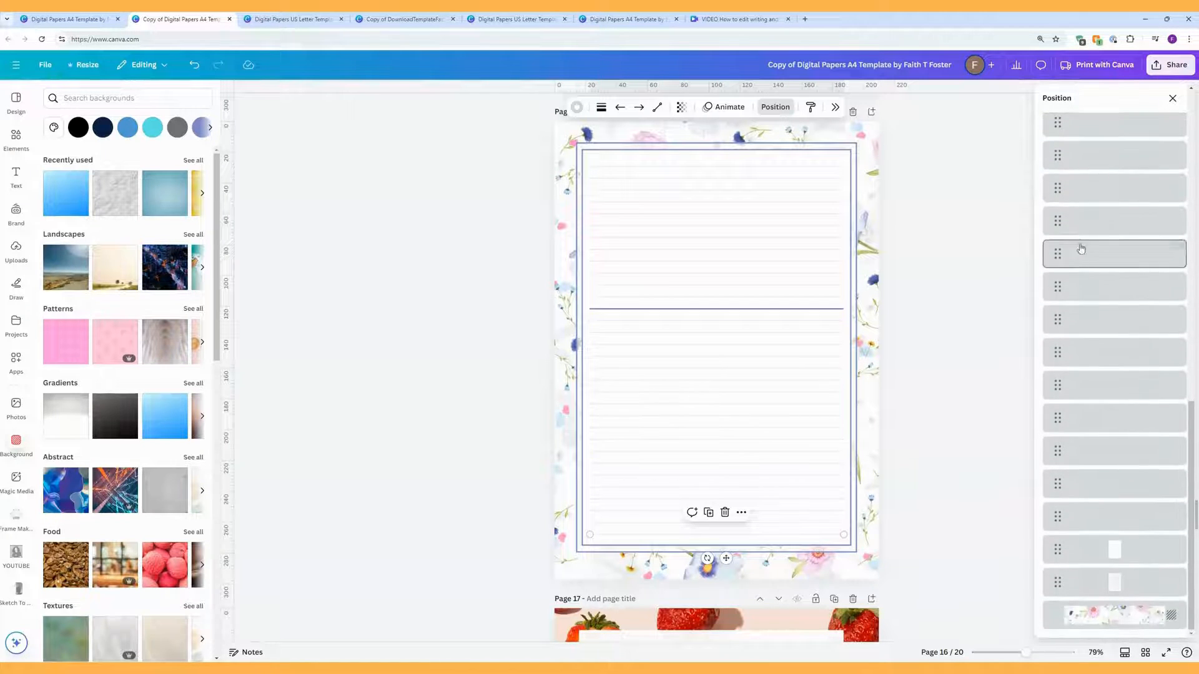
left_click(1050, 452, "shift")
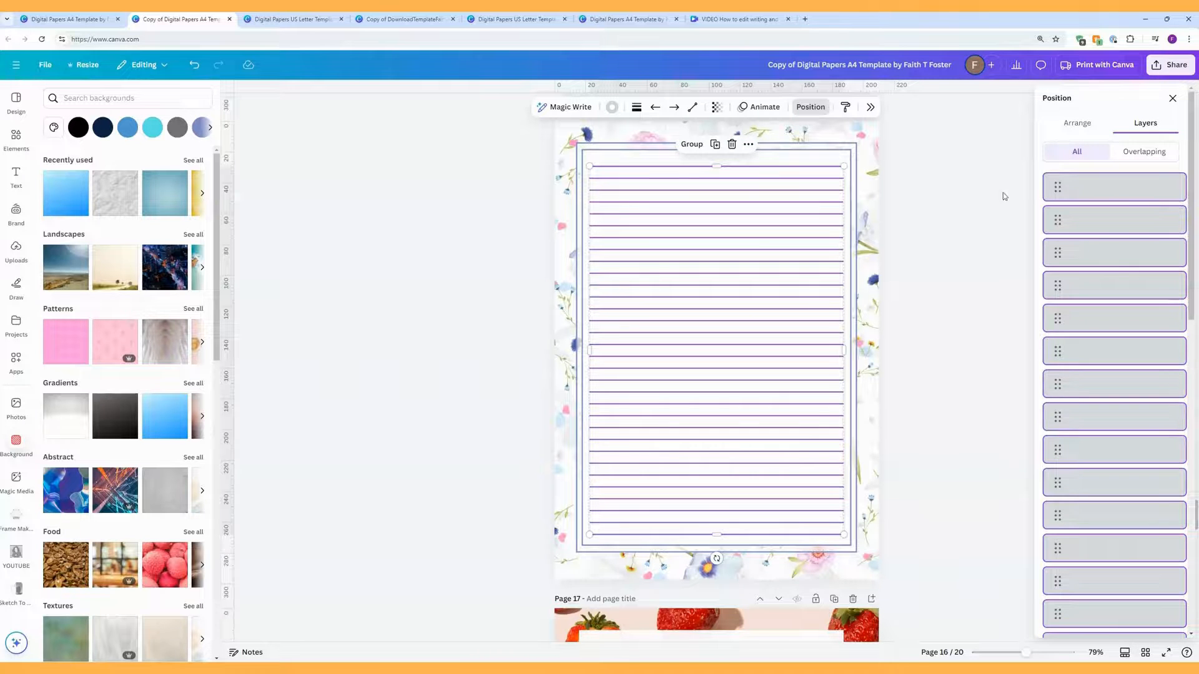
left_click(612, 107)
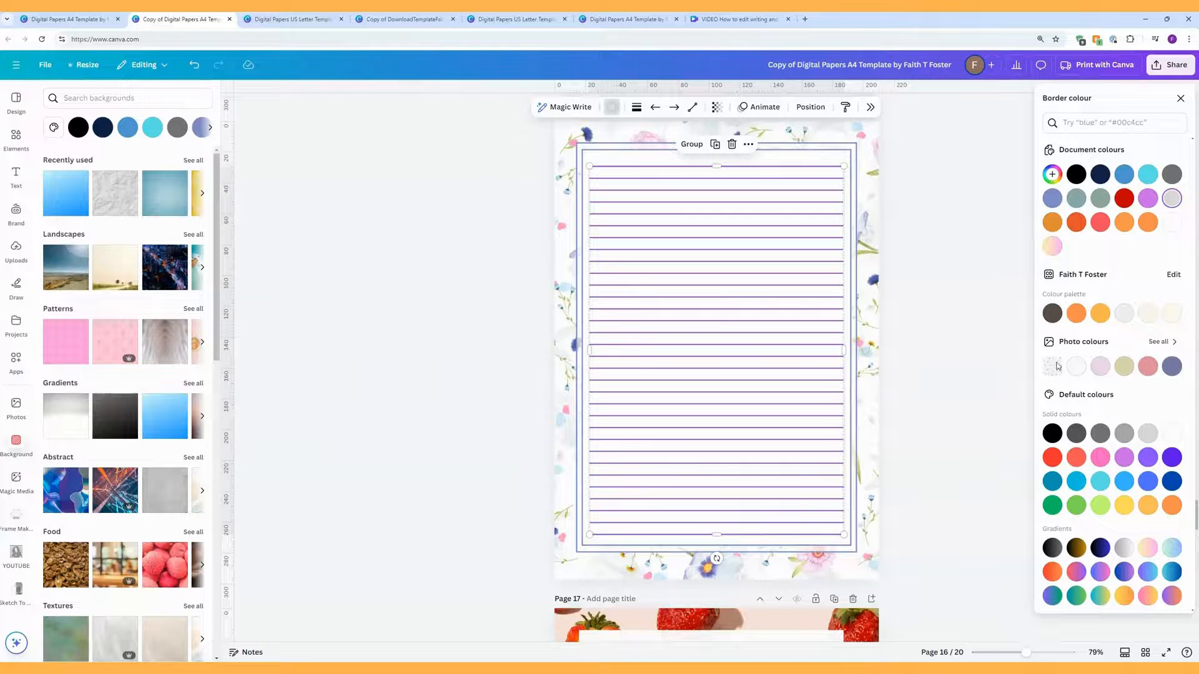
Step: Recolour the lines muted blue #7677A5 and copy the frame's #808DC7 hex code
left_click(1172, 367)
left_click(982, 314)
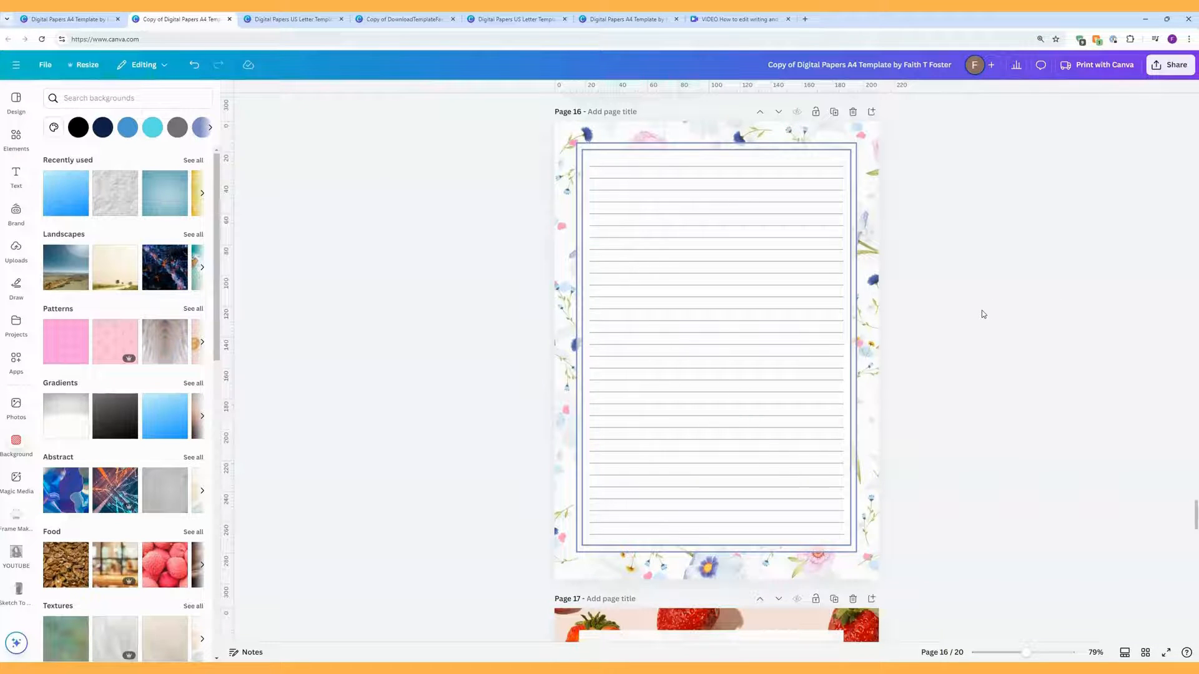
left_click(827, 153)
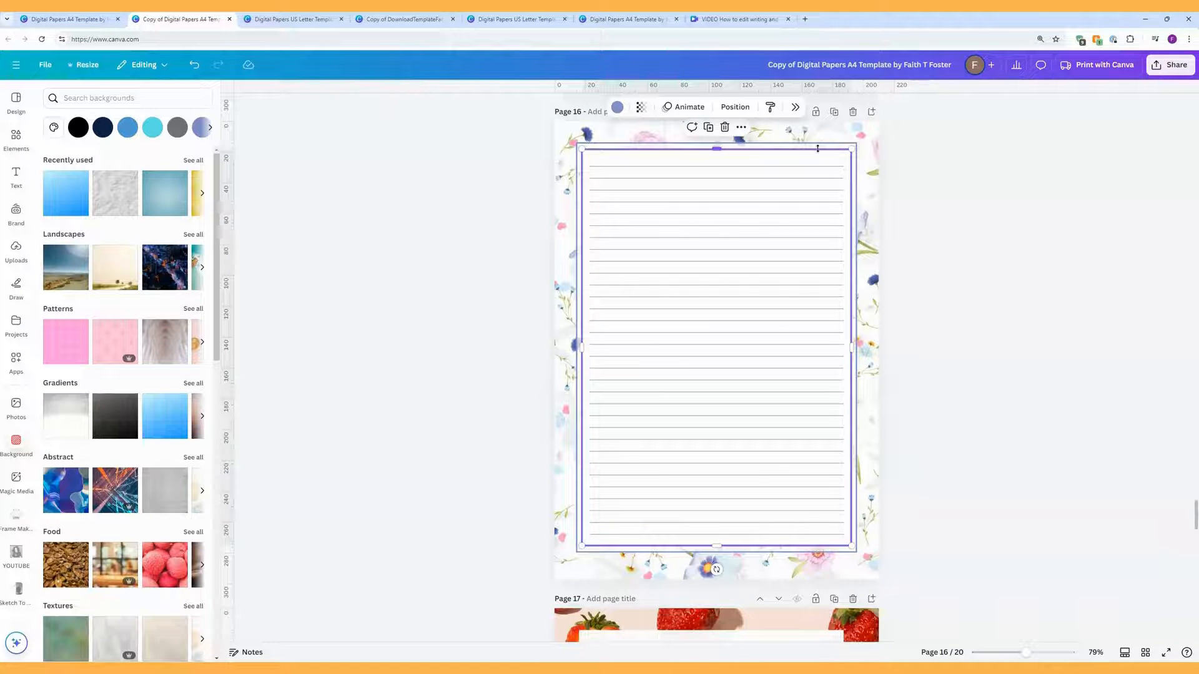
left_click(618, 109)
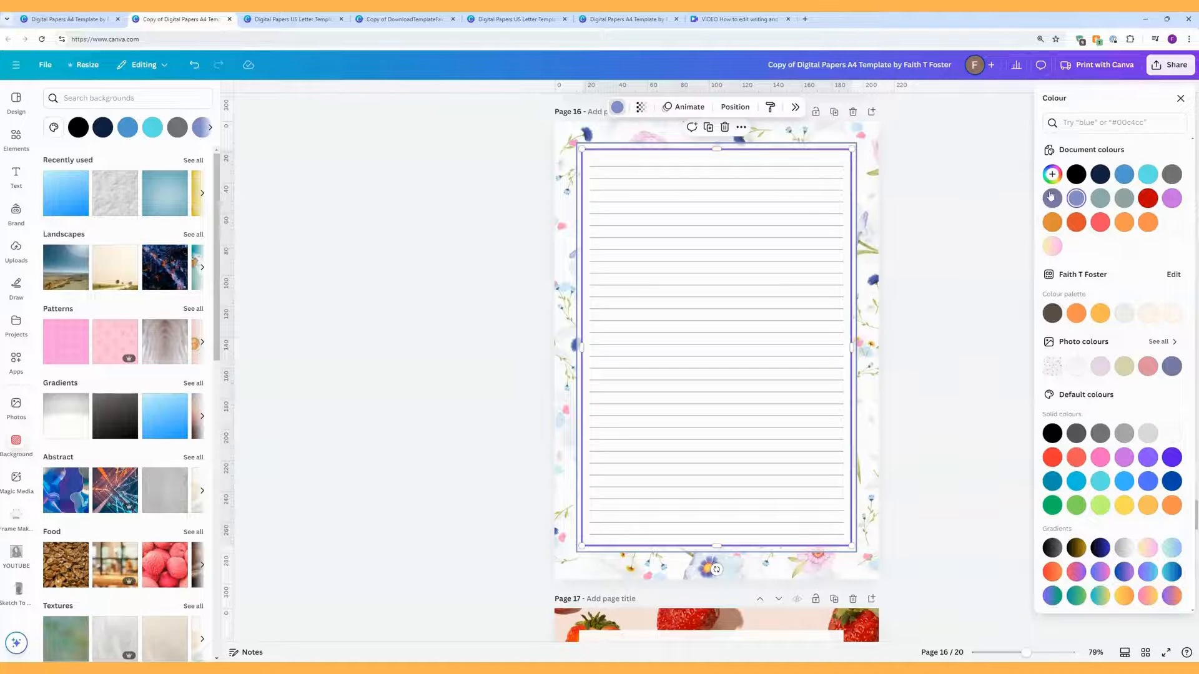
left_click(1078, 199)
key("ctrl+c")
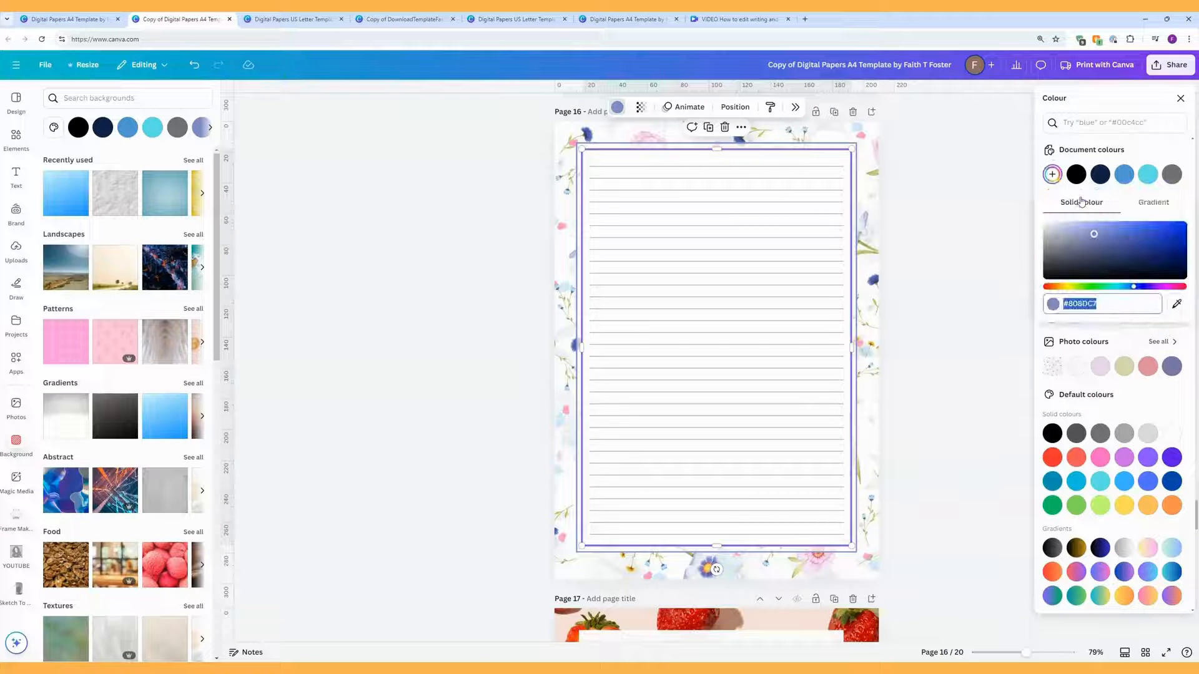
right_click(1080, 303)
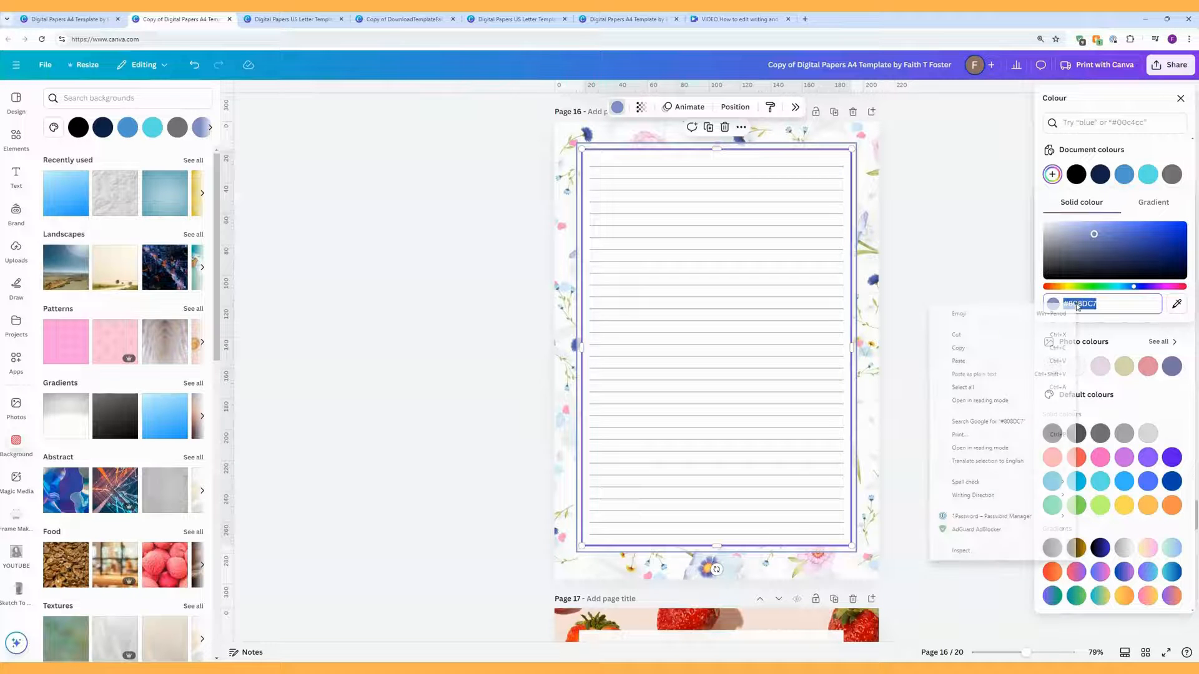
left_click(1024, 349)
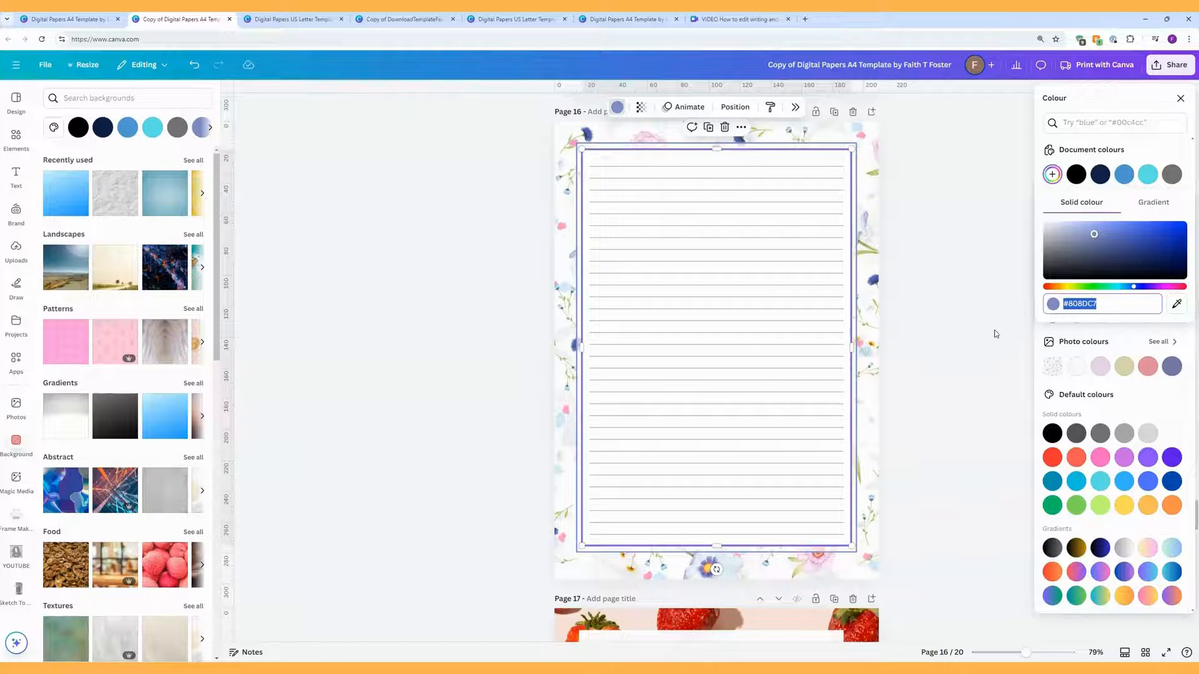
left_click(831, 215)
left_click(779, 110)
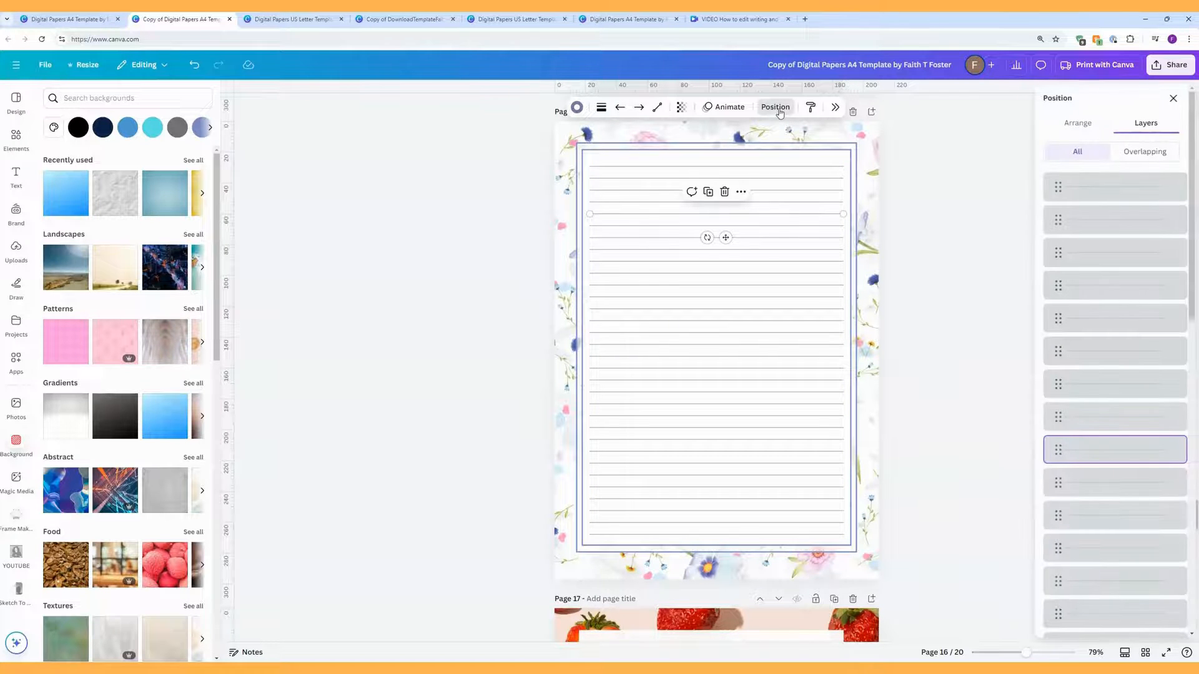
Step: Select all ruled lines and paste #808DC7 into a new custom border colour
left_click(1104, 200)
scroll(1104, 204, "down", 1)
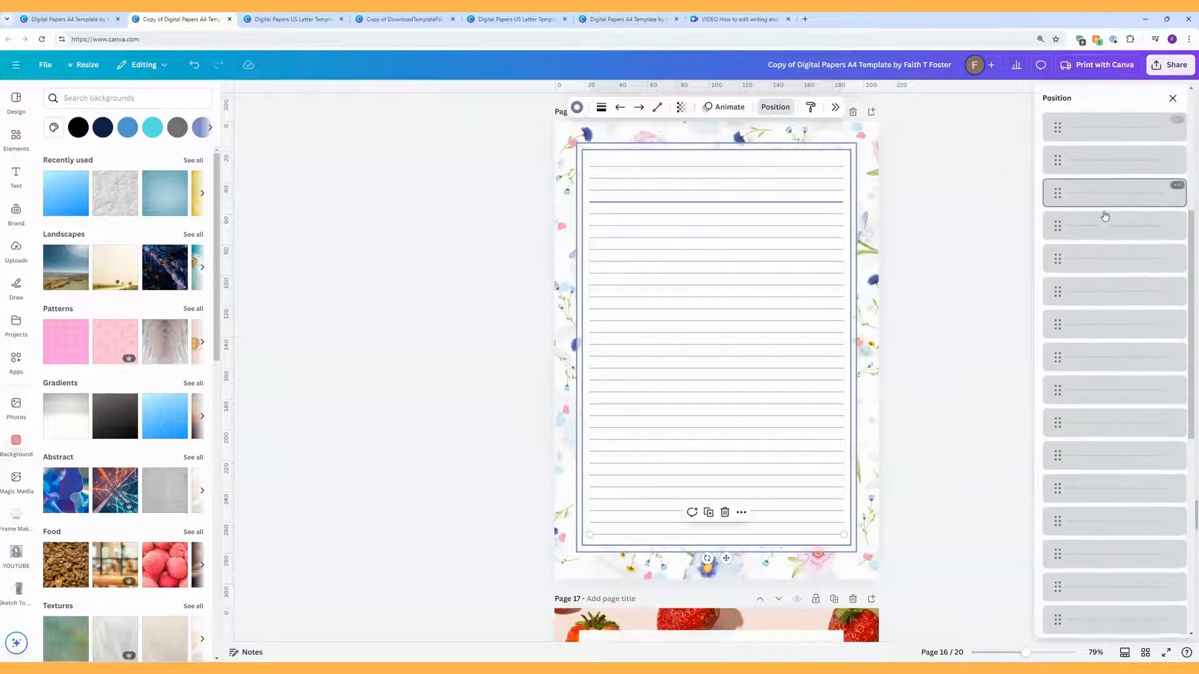
scroll(1104, 215, "down", 5)
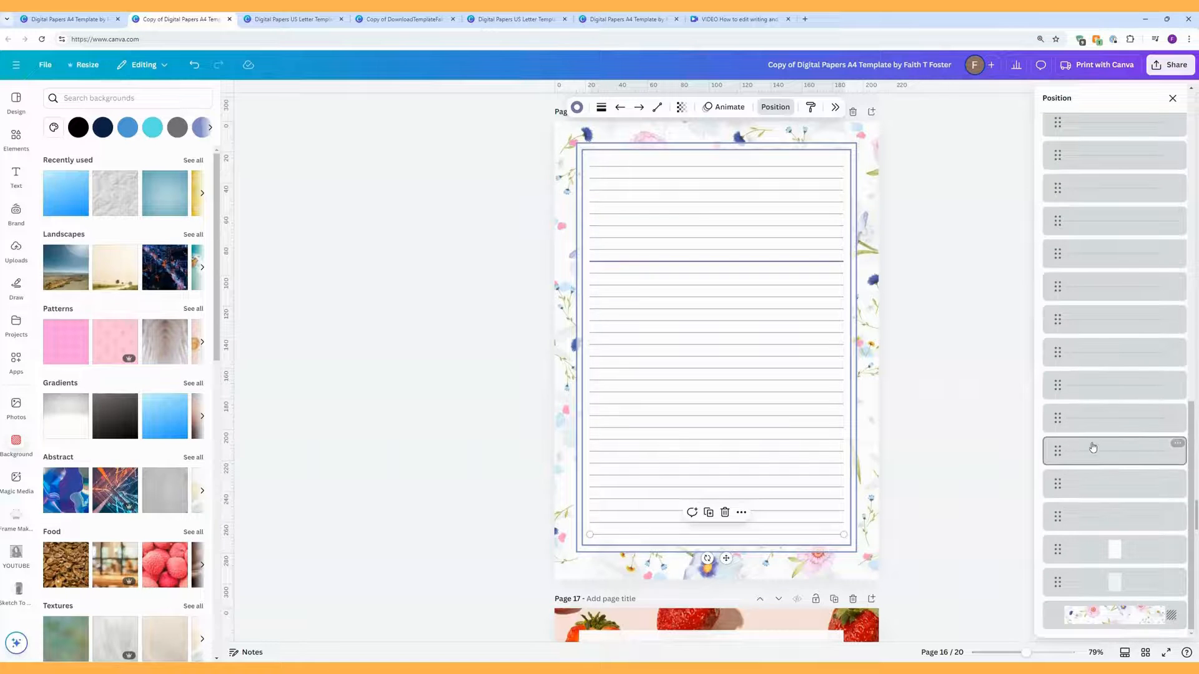
key("ctrl+a")
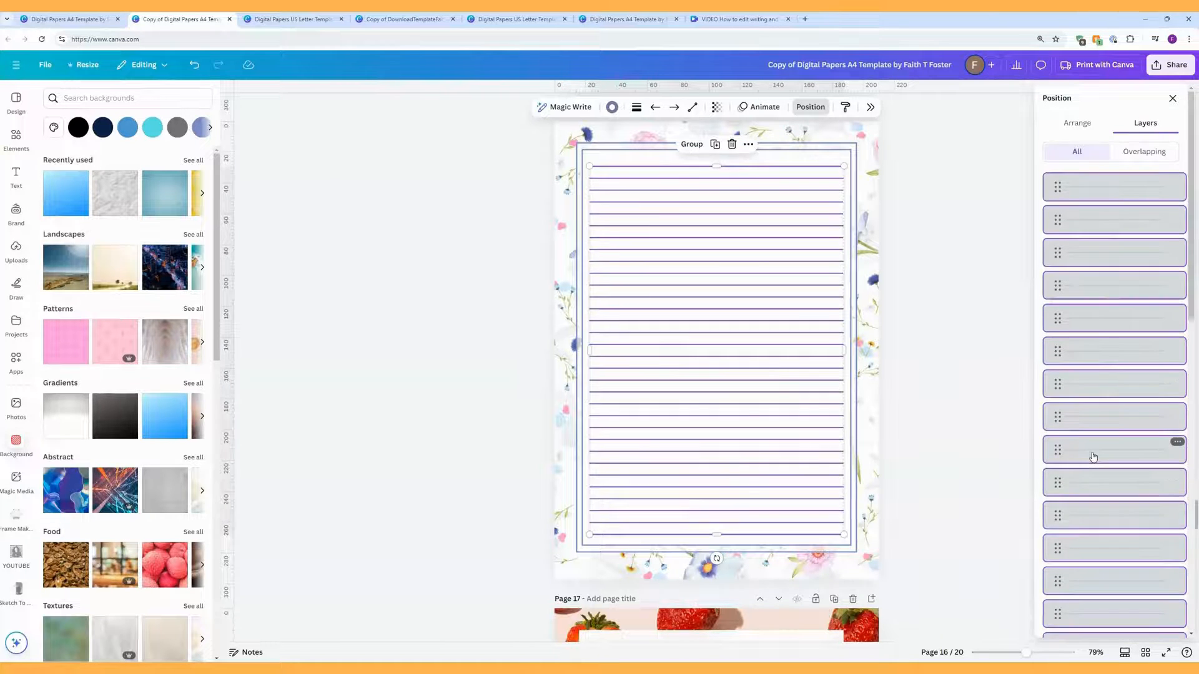
left_click(613, 108)
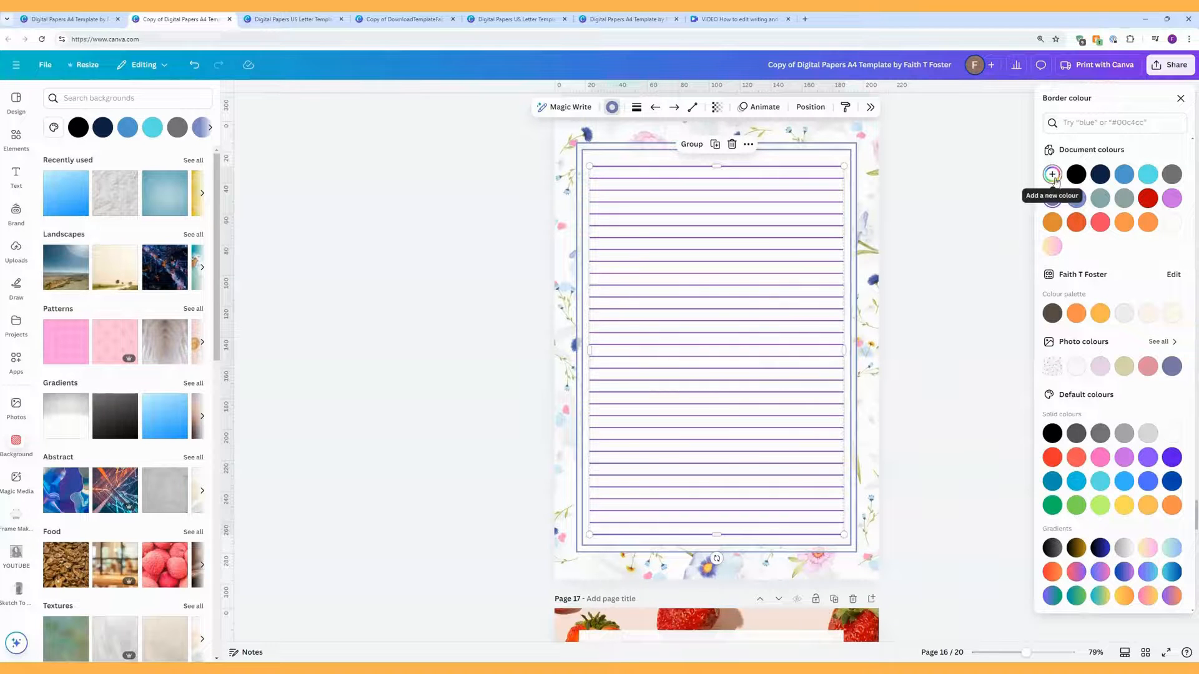
left_click(1053, 175)
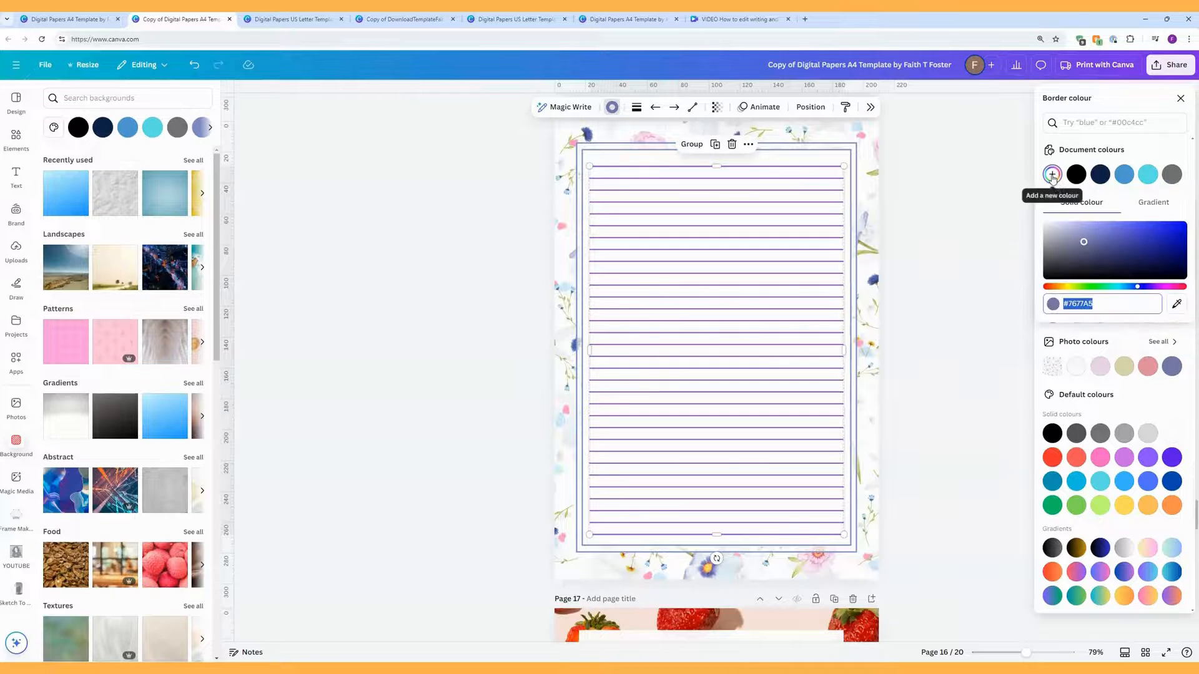
right_click(1081, 303)
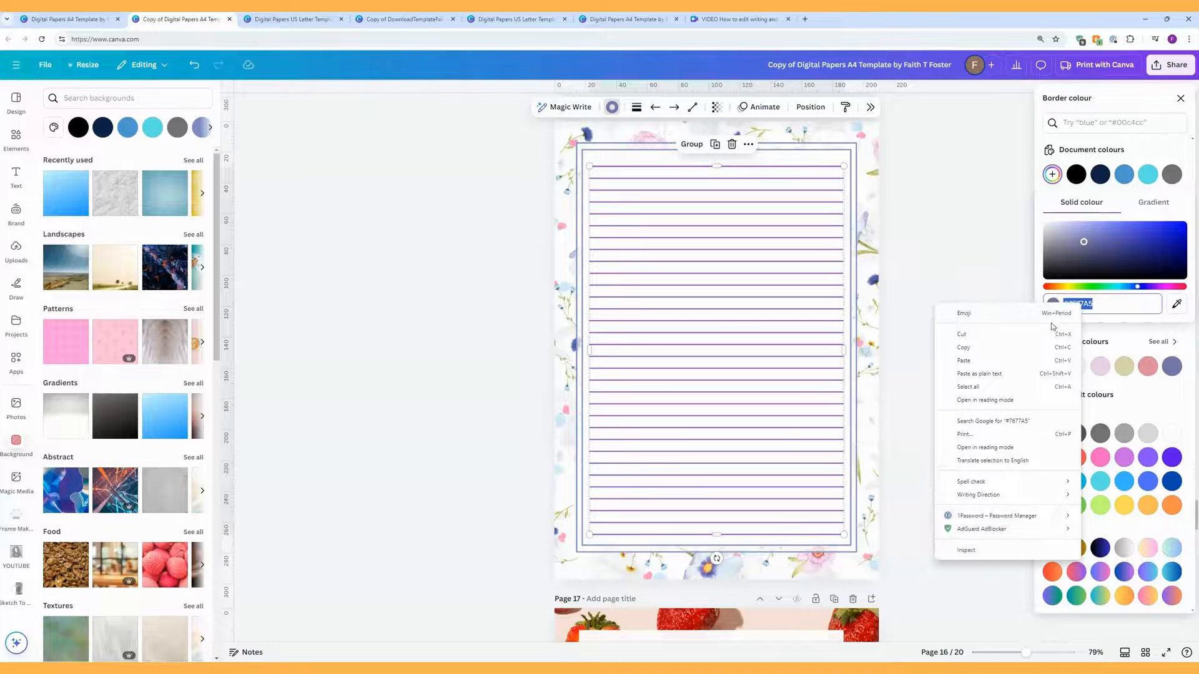
left_click(1015, 360)
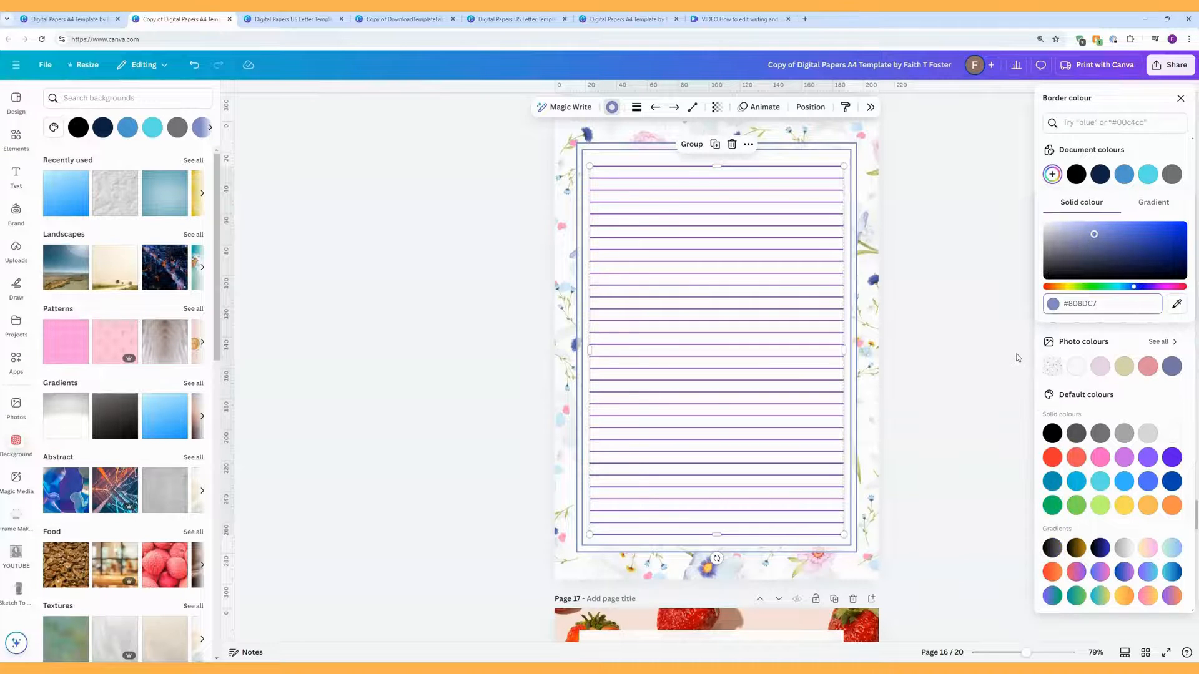
Step: Try sampling a purple from the page, then reapply #808DC7 to the lines and deselect
left_click(1177, 304)
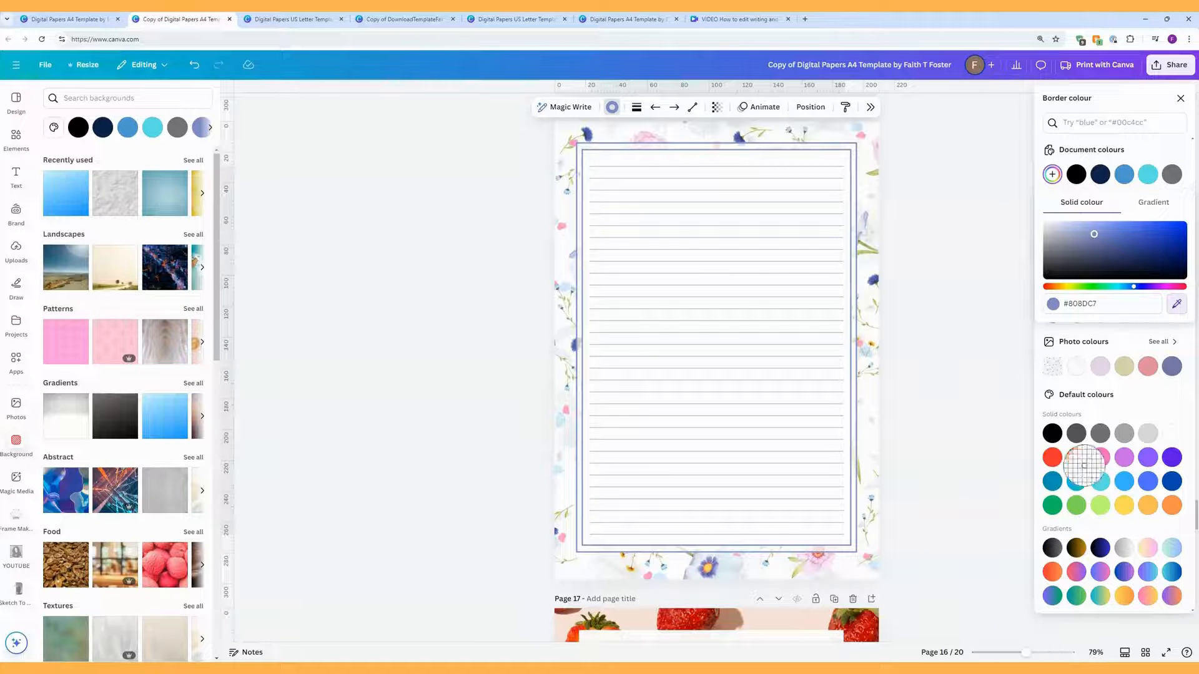
left_click(1178, 298)
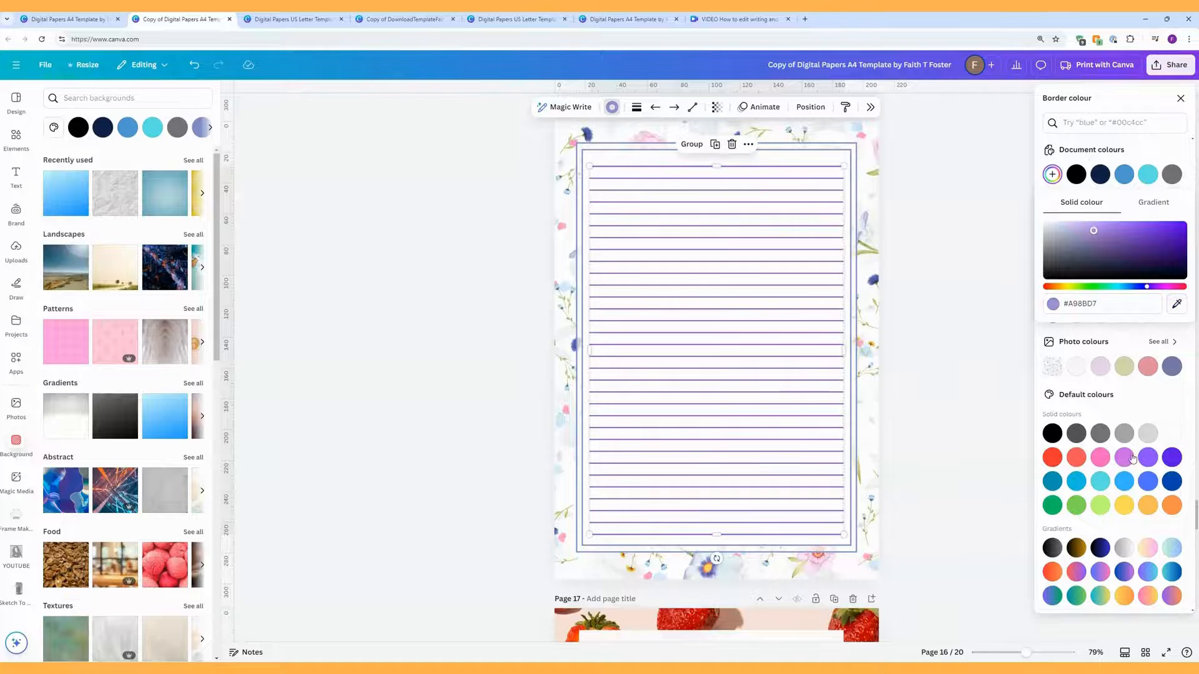
mouse_move(1026, 652)
left_mouse_down()
mouse_move(1049, 652)
mouse_move(1026, 652)
left_mouse_up()
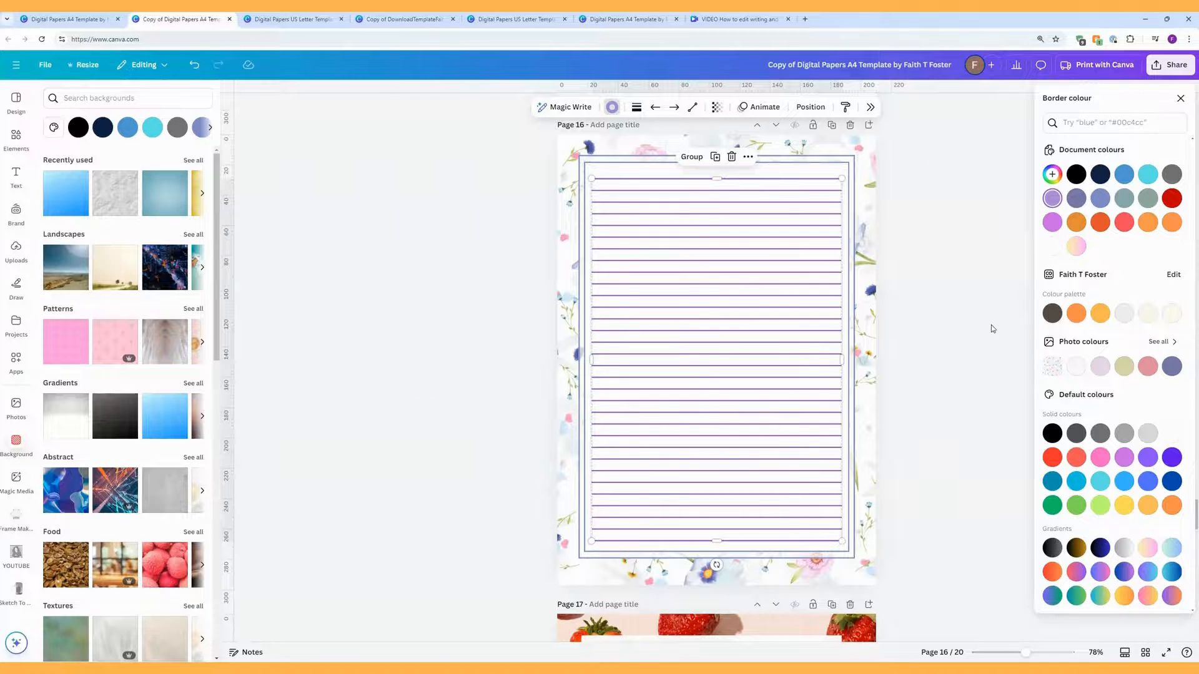
left_click(1054, 176)
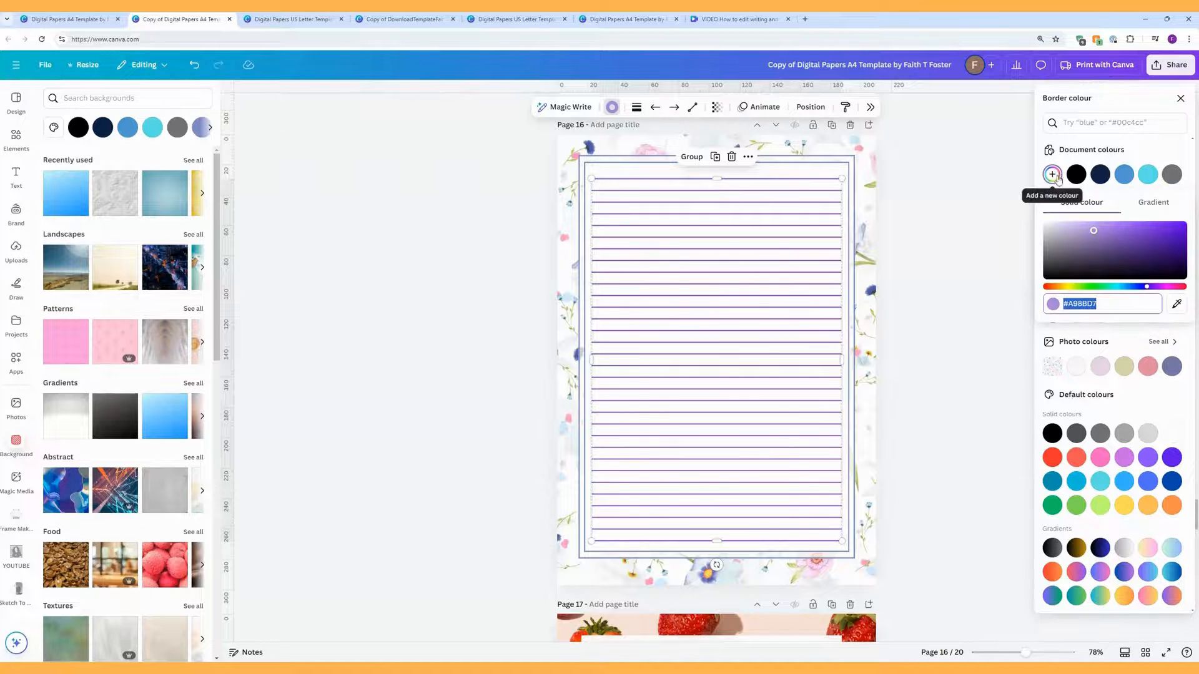
right_click(1077, 307)
left_click(974, 364)
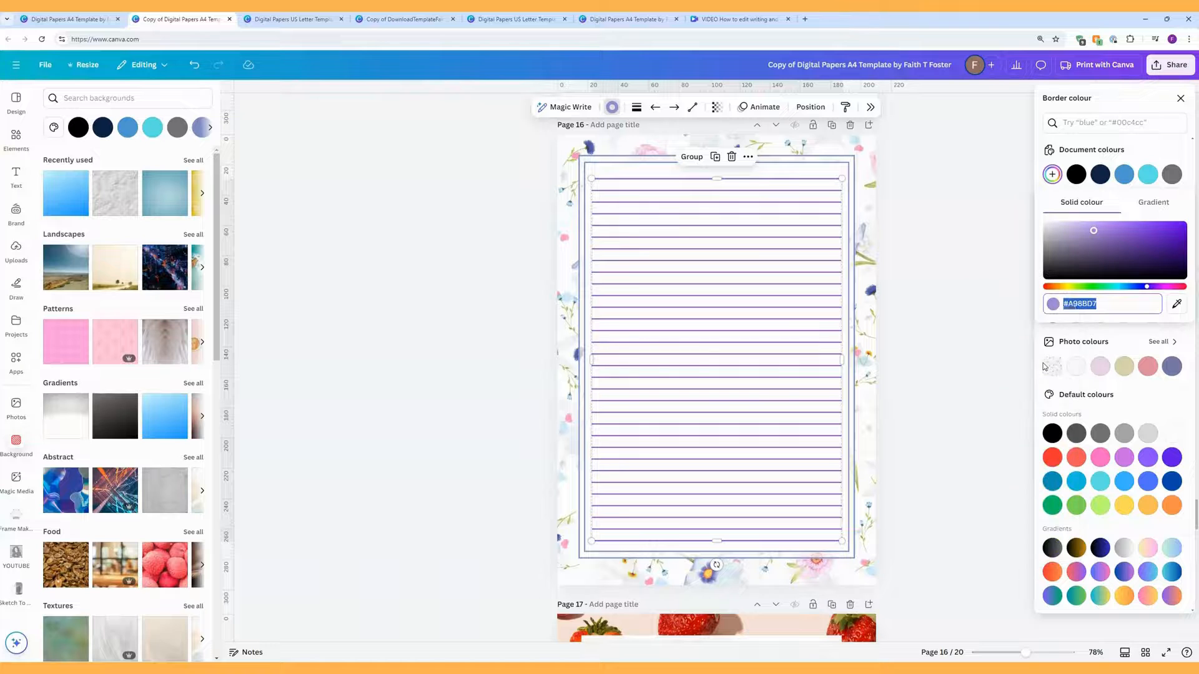
left_click(1048, 362)
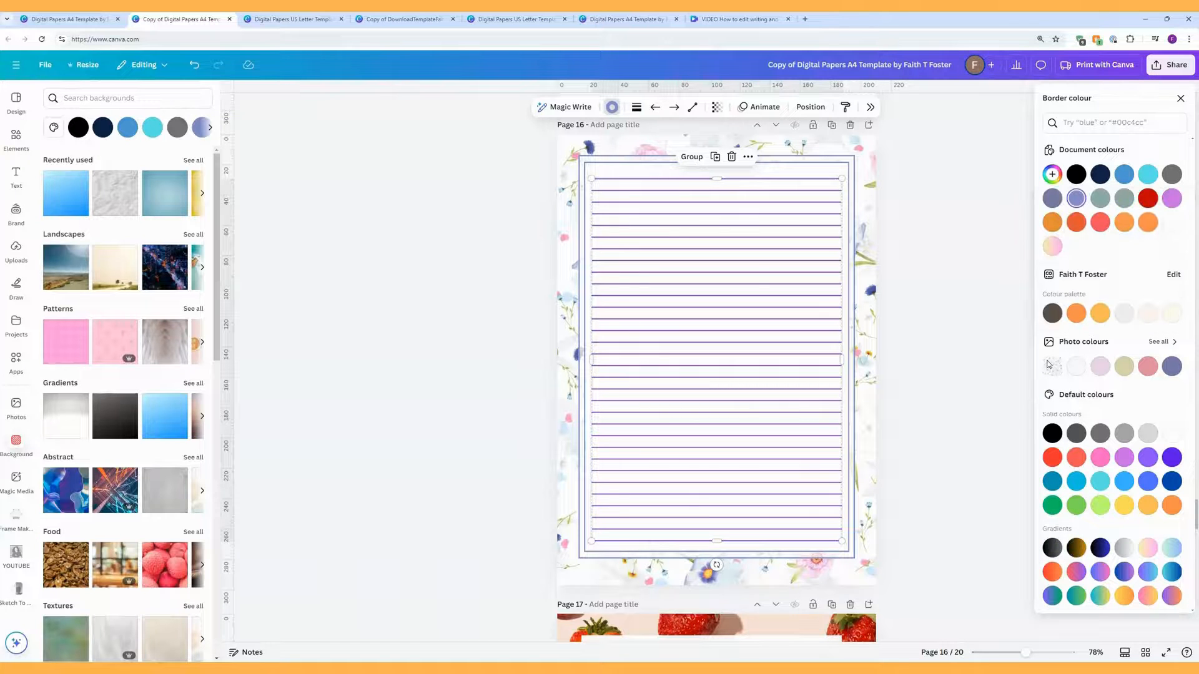
left_click(924, 291)
left_click(925, 291)
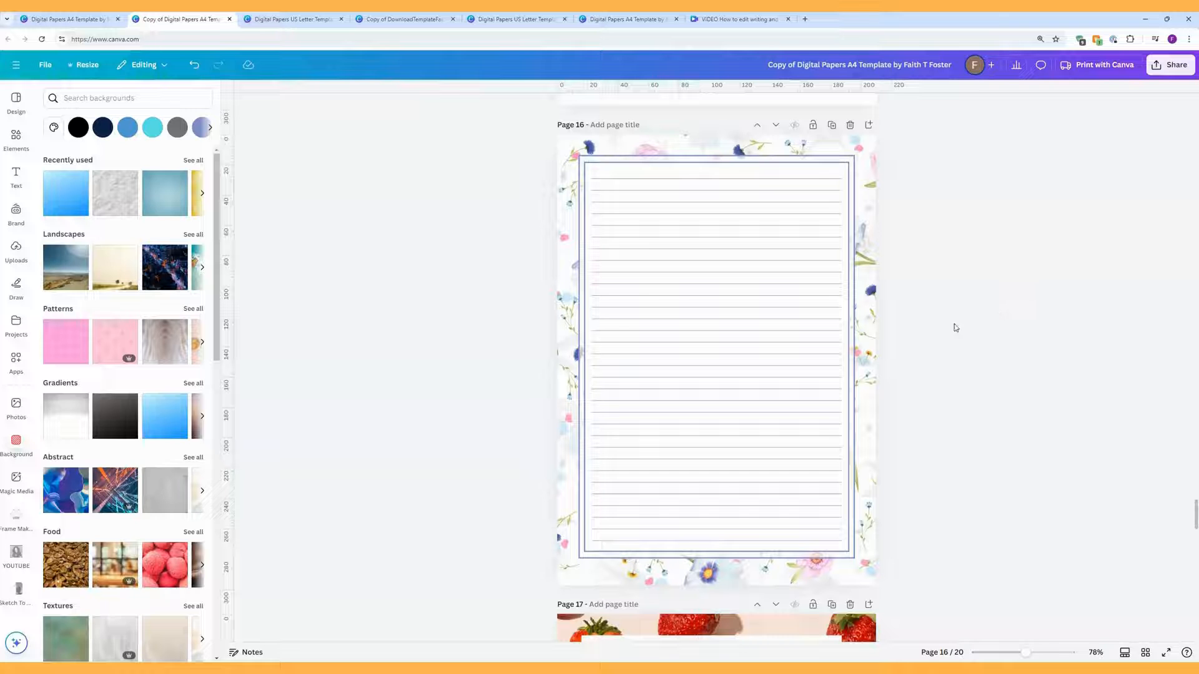
Step: Scroll to page 17 and select the lined writing block inside its strawberry border
scroll(952, 325, "down", 4)
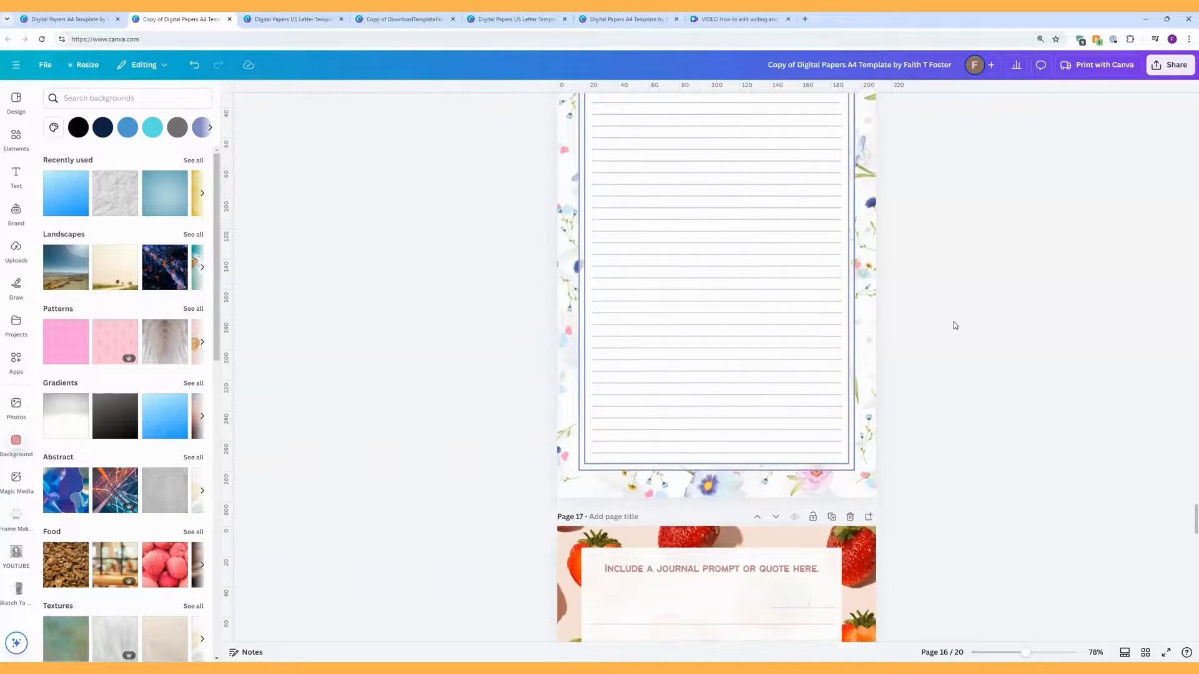
scroll(957, 324, "down", 4)
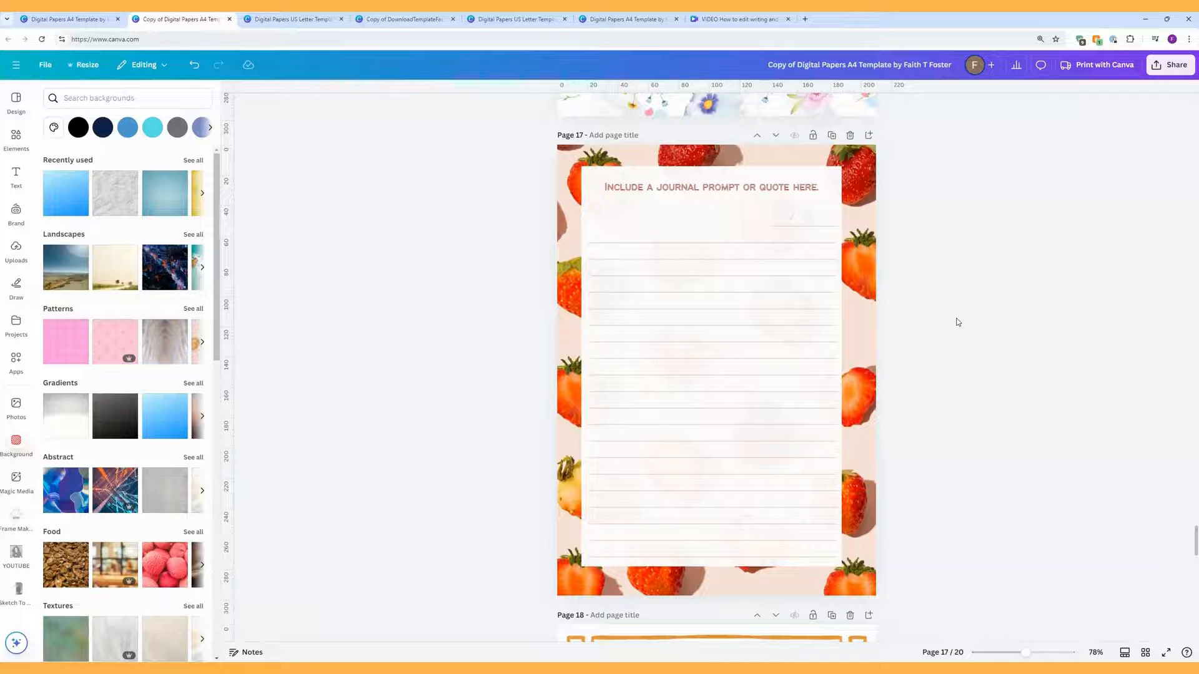
left_click(739, 208)
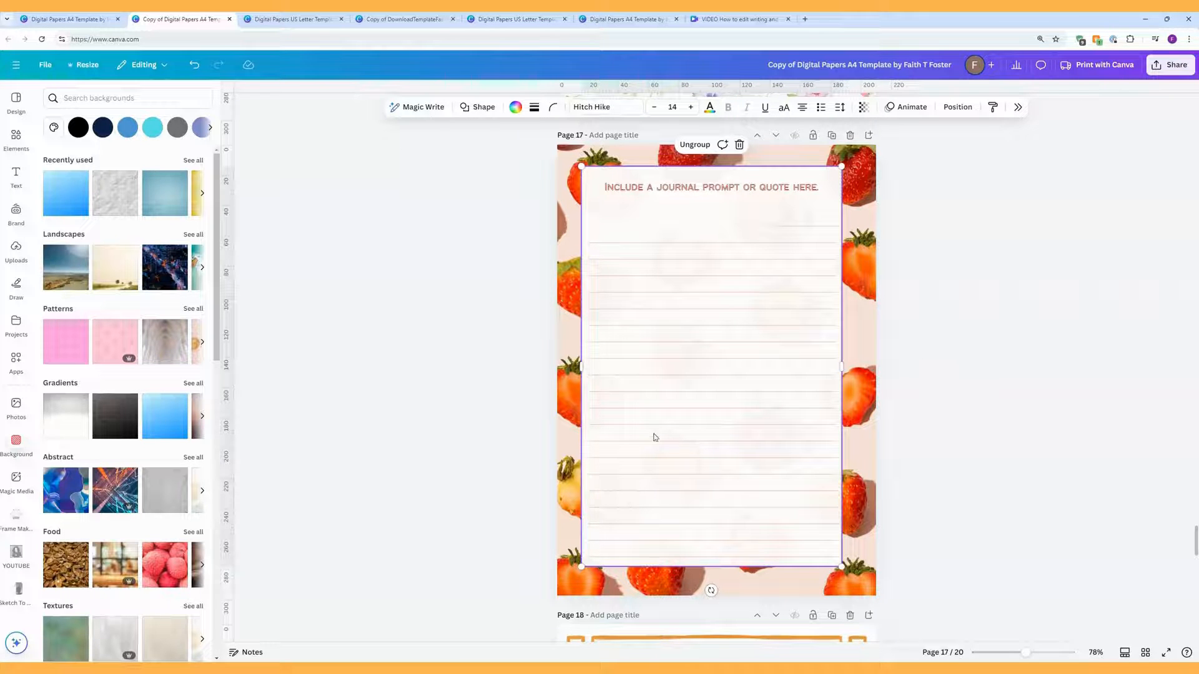
Step: Delete page 17's strawberry image to reveal the orange-and-blue abstract background beneath it
left_click(113, 489)
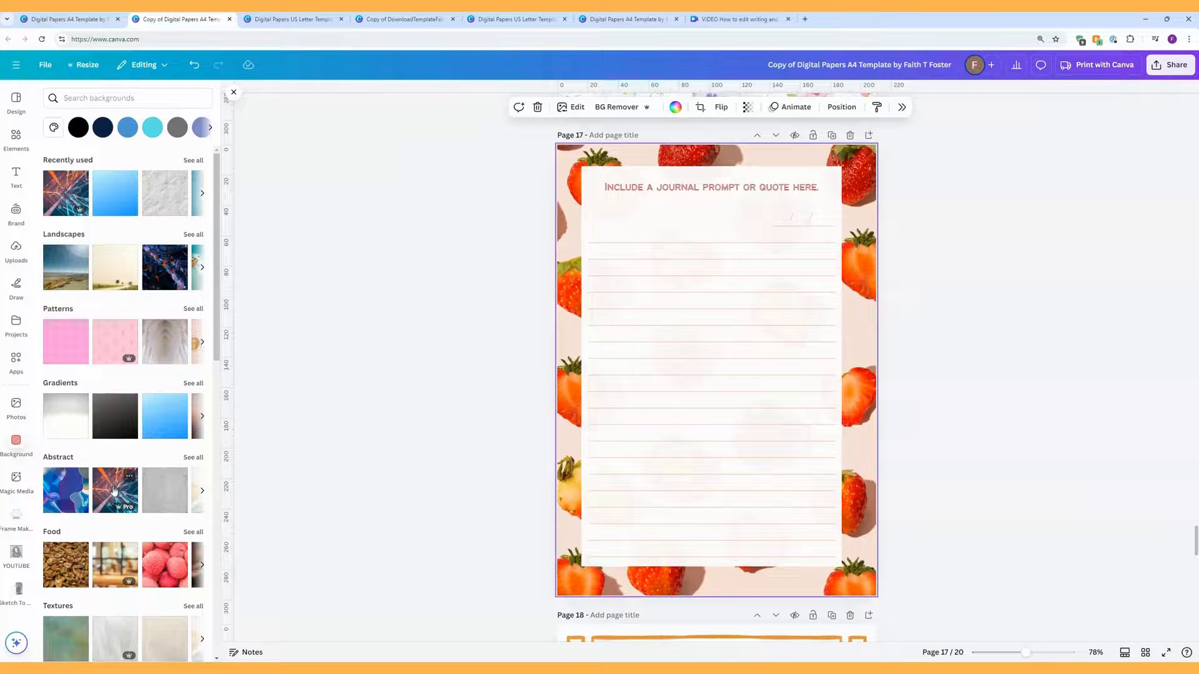
key("ctrl+z")
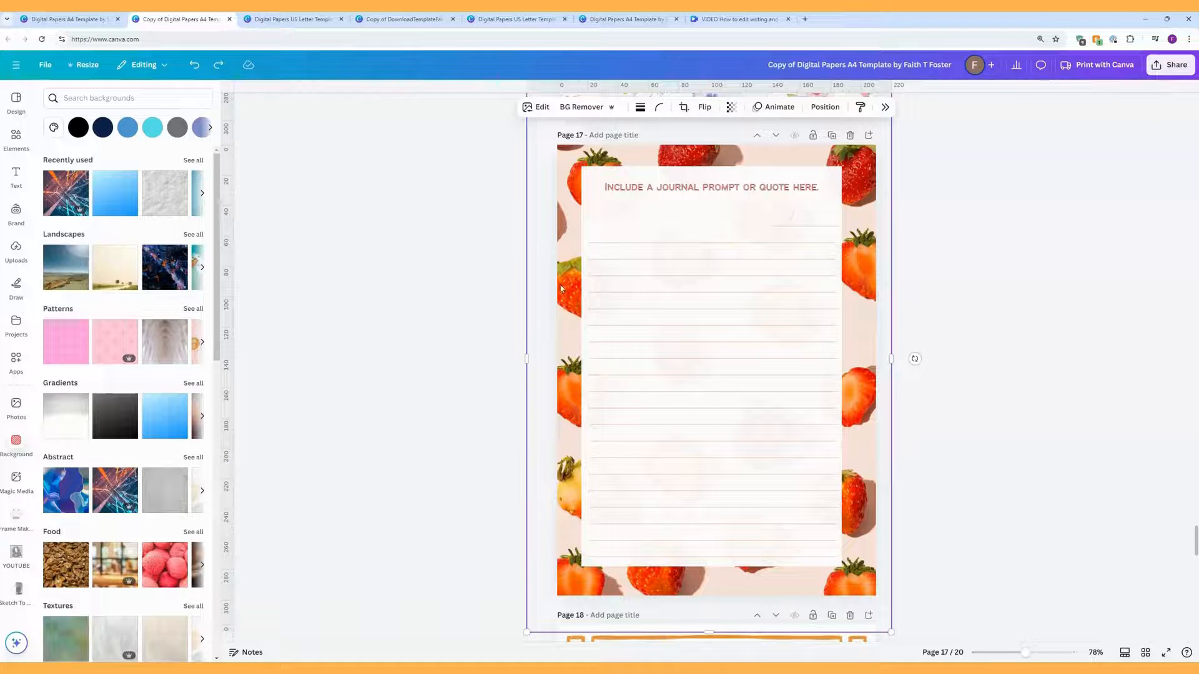
mouse_move(560, 289)
left_mouse_down()
mouse_move(543, 292)
mouse_move(586, 284)
mouse_move(562, 285)
mouse_move(572, 283)
left_mouse_up()
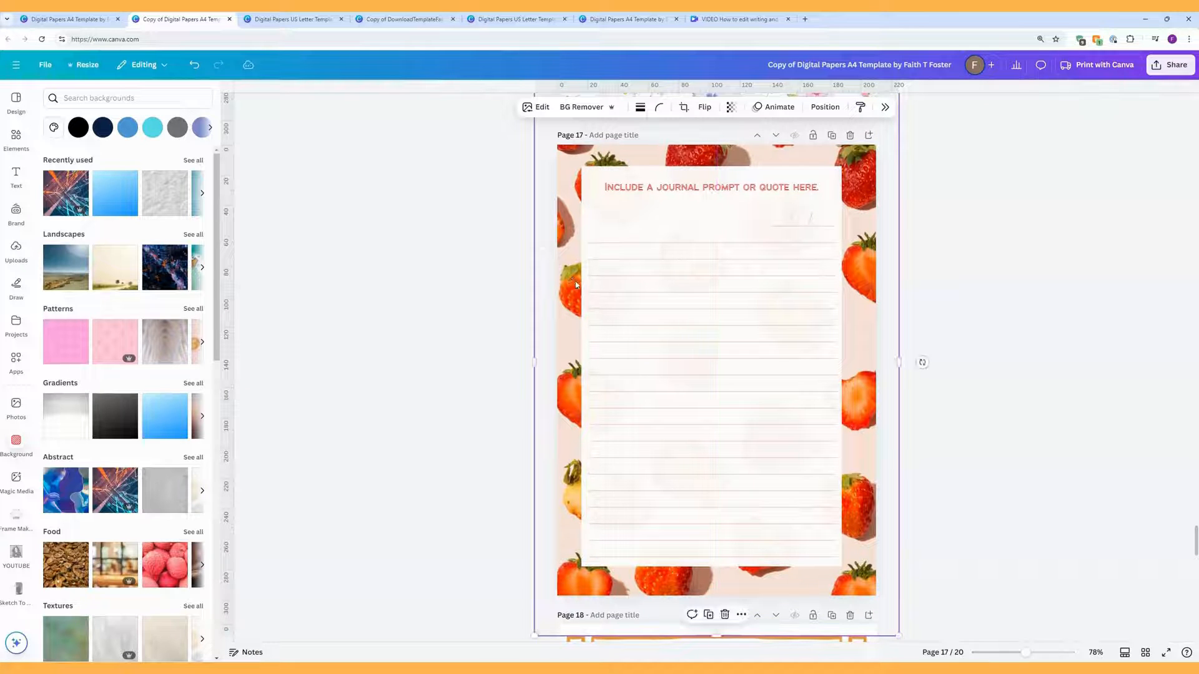
key("Delete")
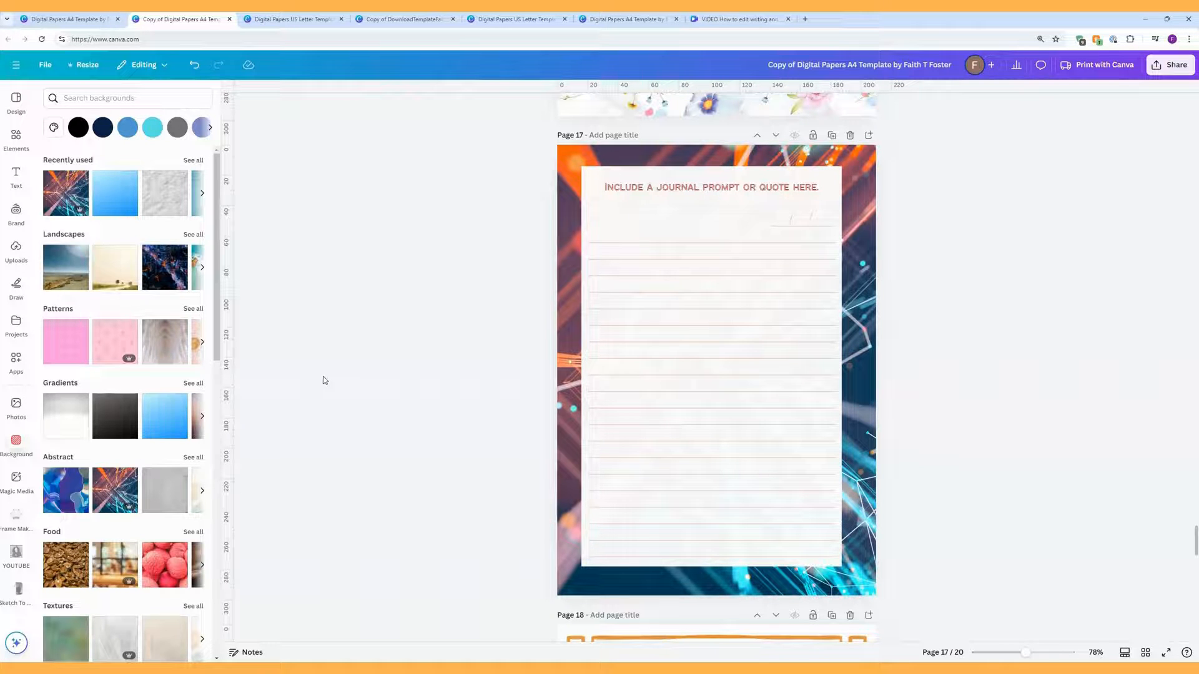
left_click(650, 337)
Step: Ungroup the journal box and lock the white lined paper in place
left_click(696, 148)
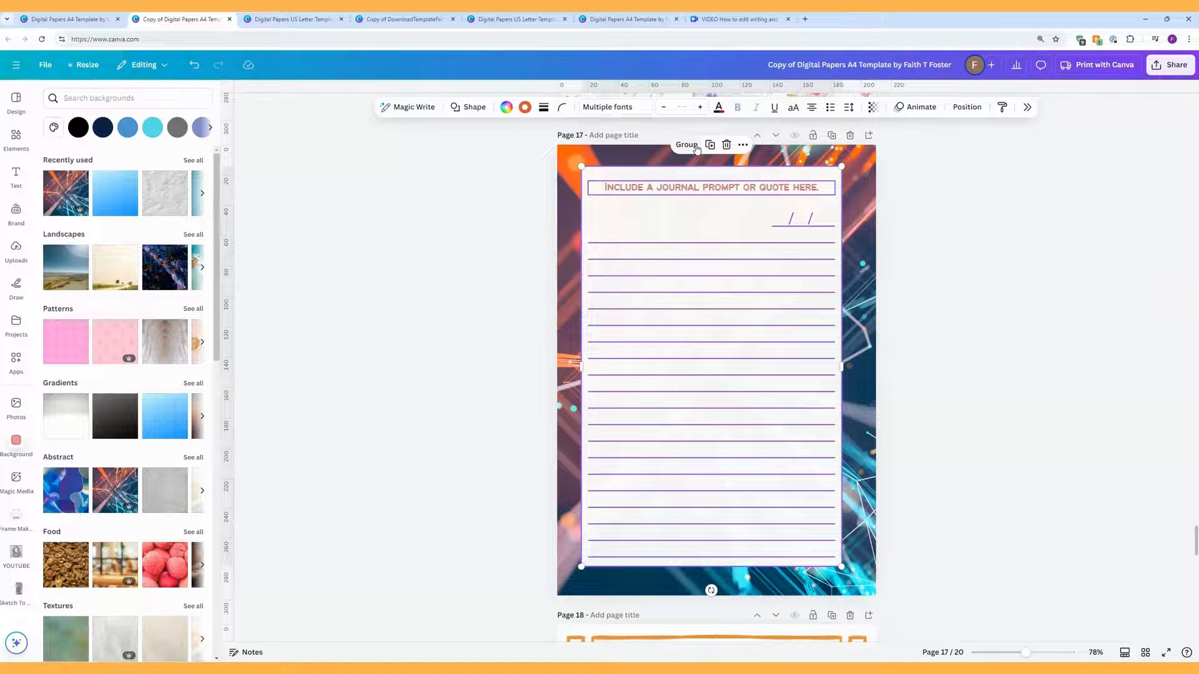
left_click(699, 215)
right_click(701, 218)
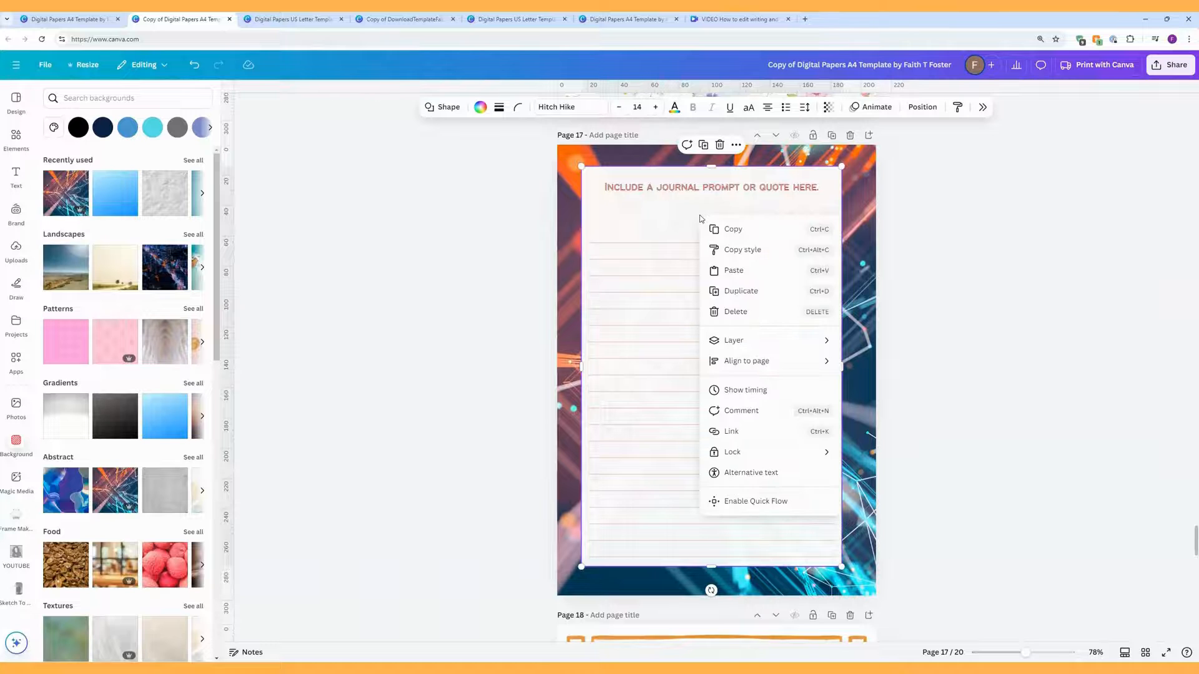
mouse_move(774, 452)
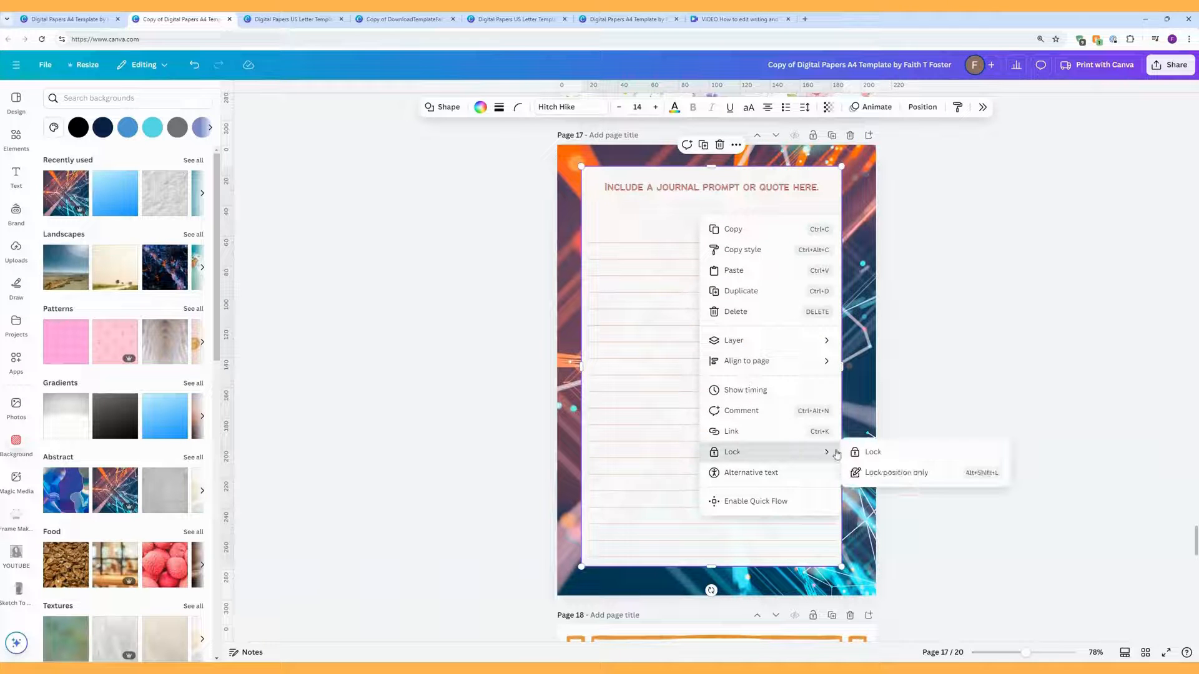
left_click(870, 452)
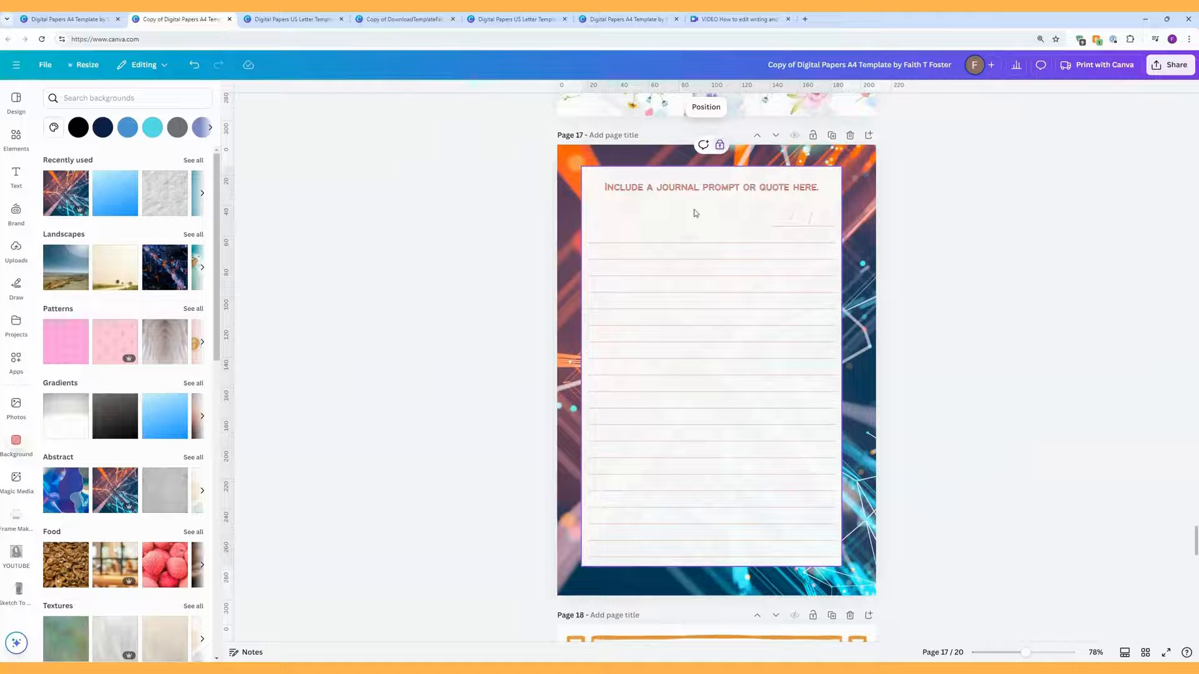
Step: Recolour all the ruled lines to the dark navy photo colour #2e405c
left_click_drag(591, 214, 837, 563)
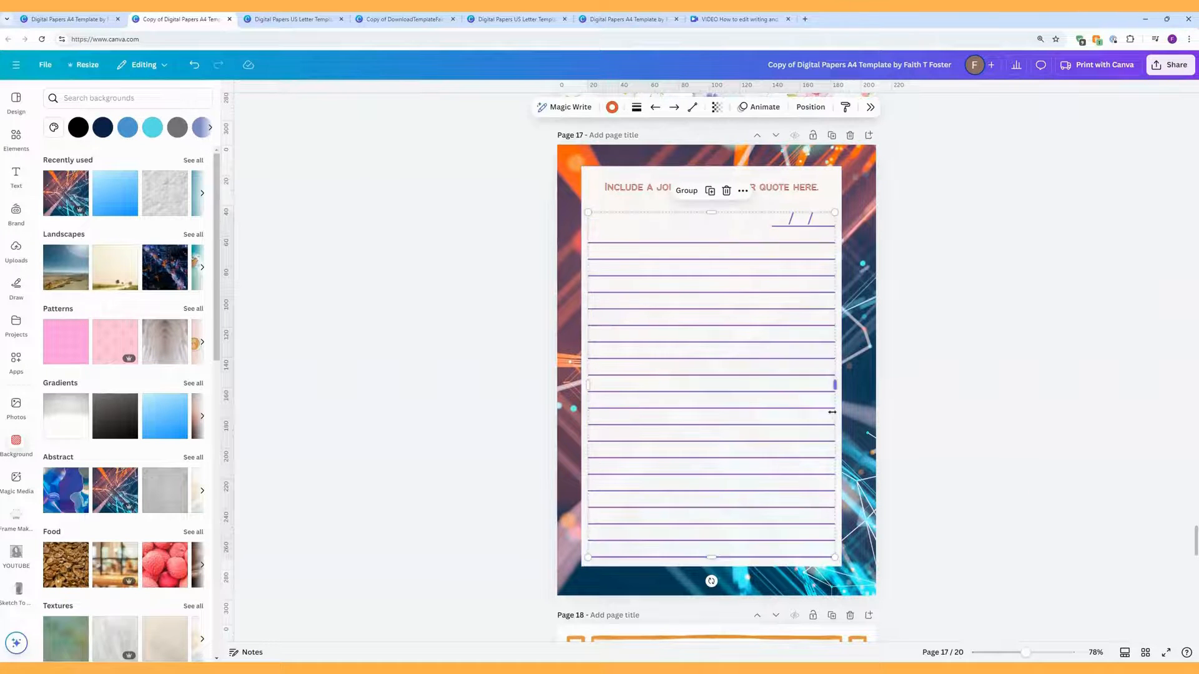
left_click(611, 107)
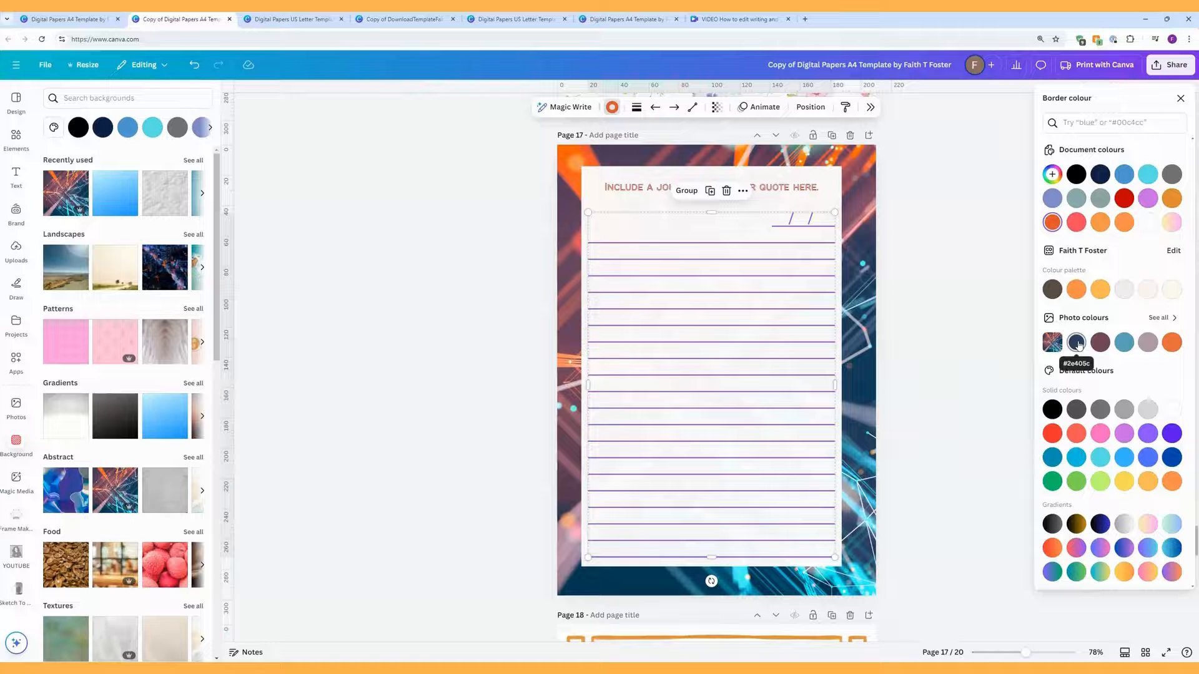
left_click(1077, 342)
left_click(886, 216)
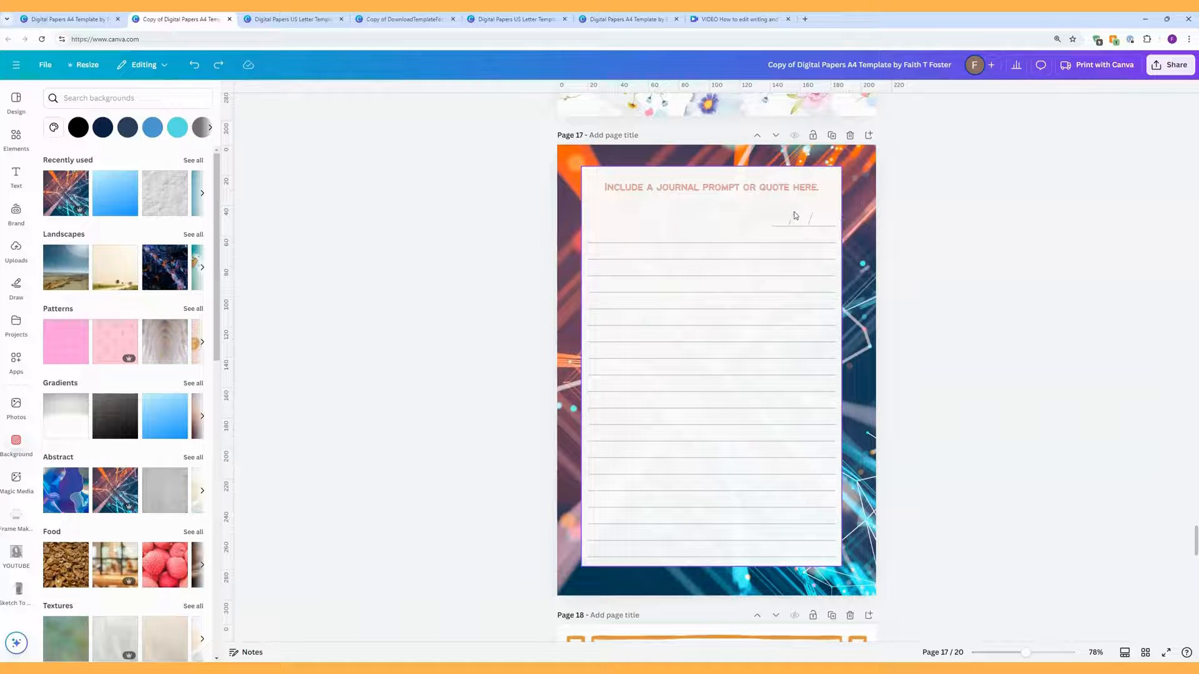
Step: Delete the two date slashes so only the plain ruled date line remains
left_click(770, 222)
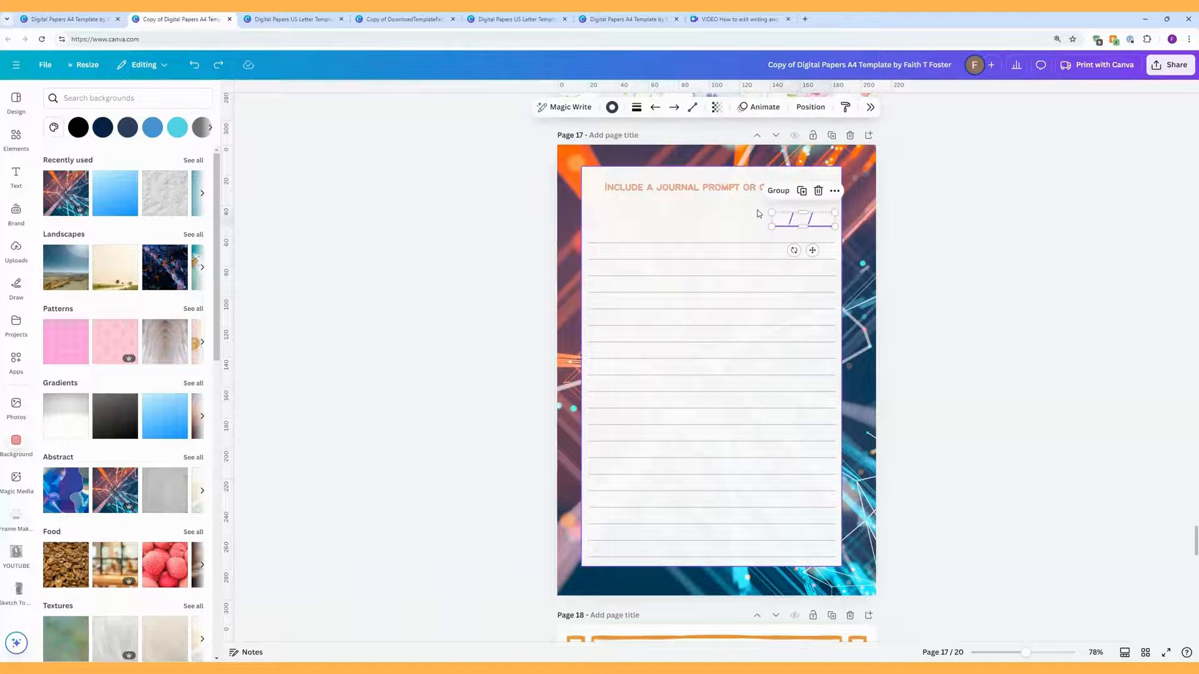
left_click_drag(851, 218, 587, 227)
key("Delete")
left_click(774, 226)
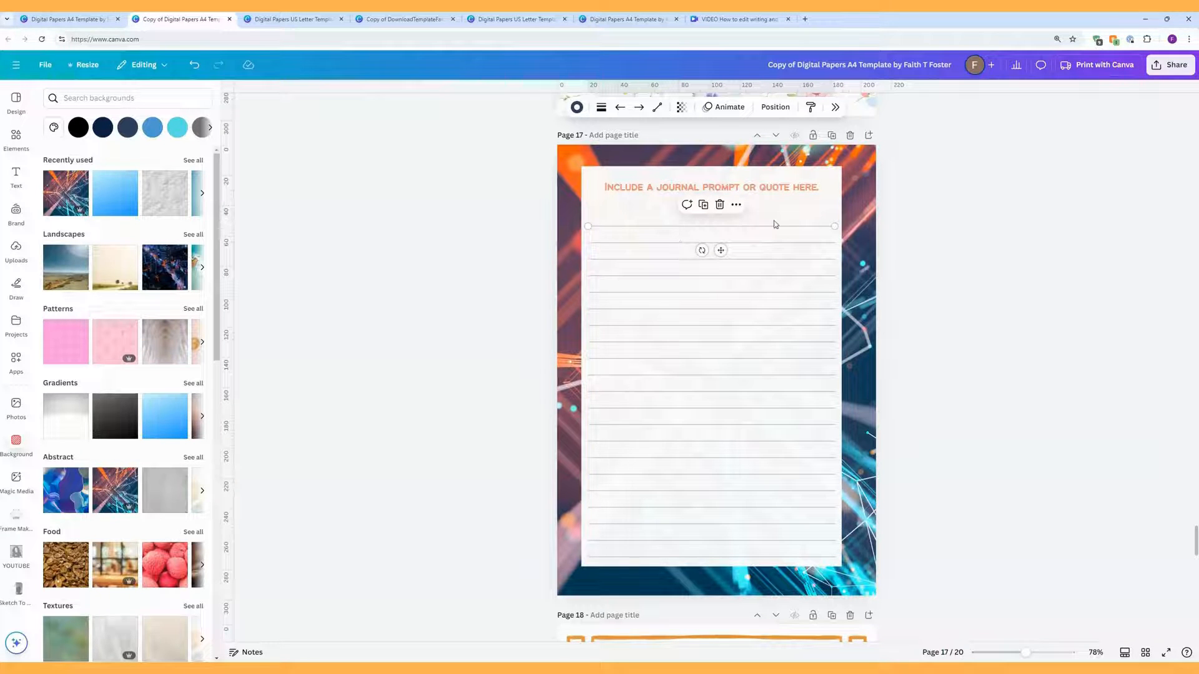
left_click_drag(780, 215, 781, 577)
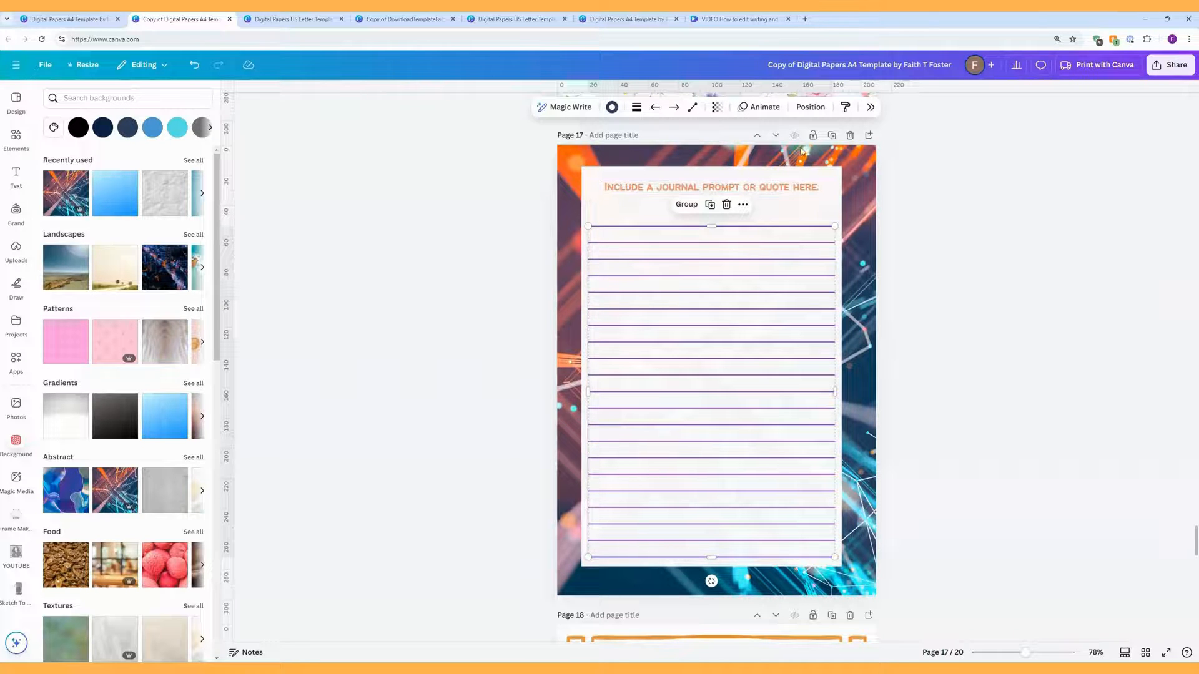
left_click(807, 110)
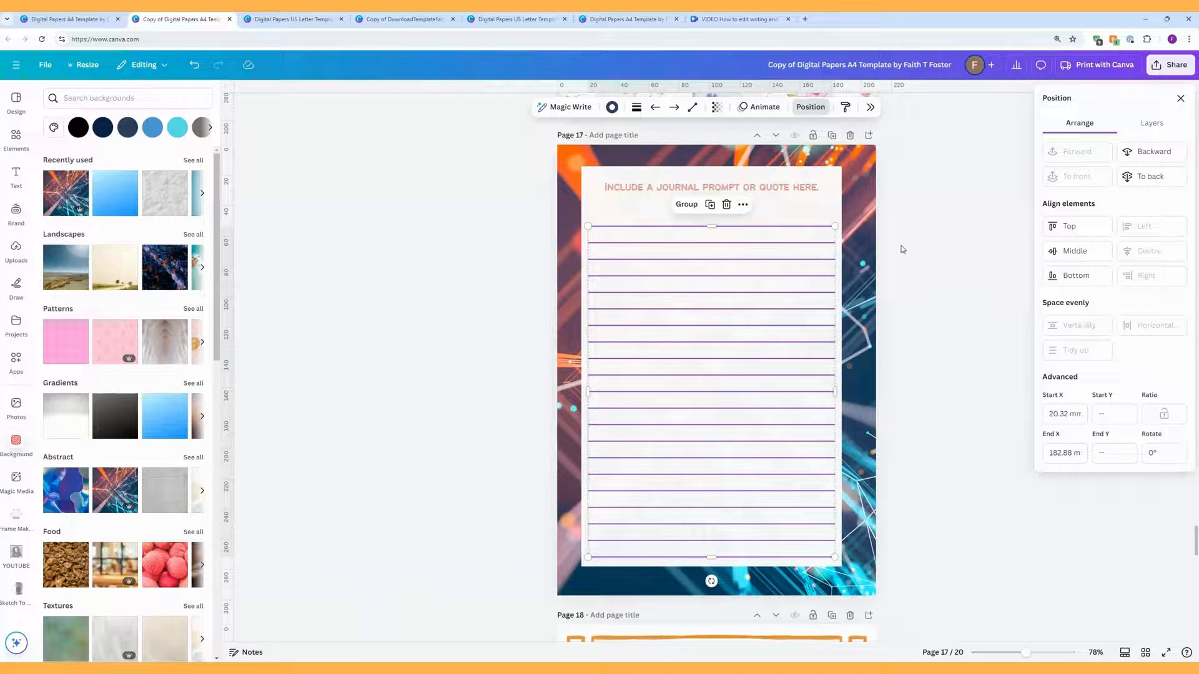
left_click(821, 206)
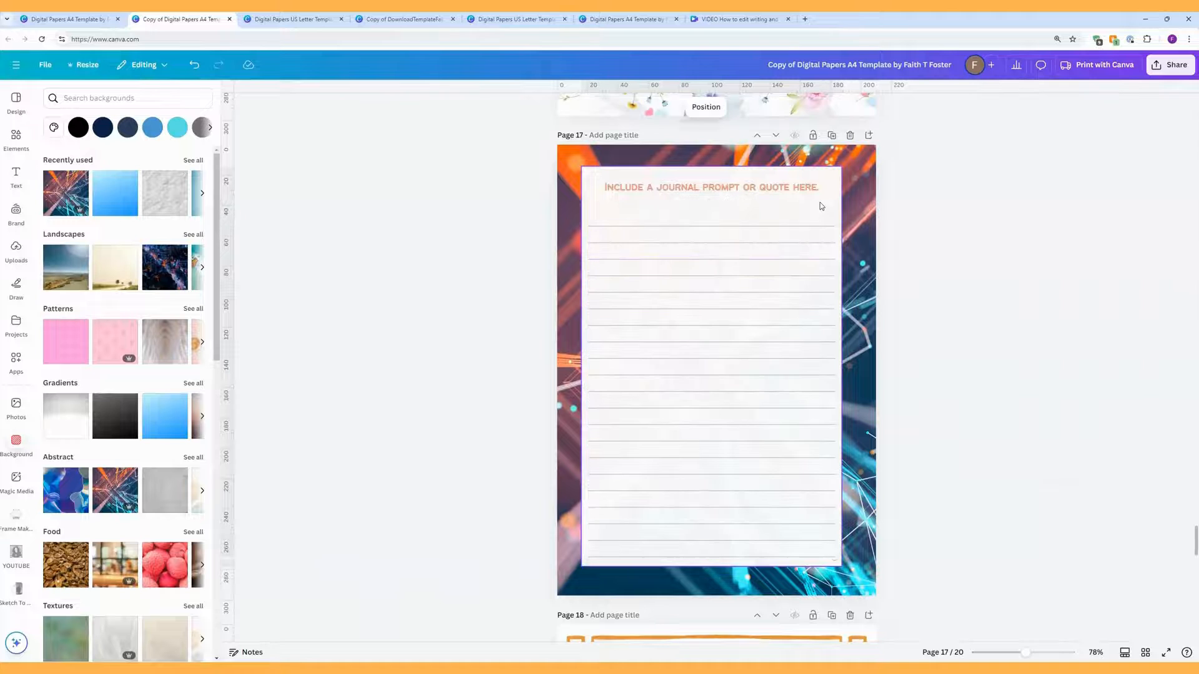
Step: Colour the journal prompt heading with the orange photo swatch
left_click(804, 188)
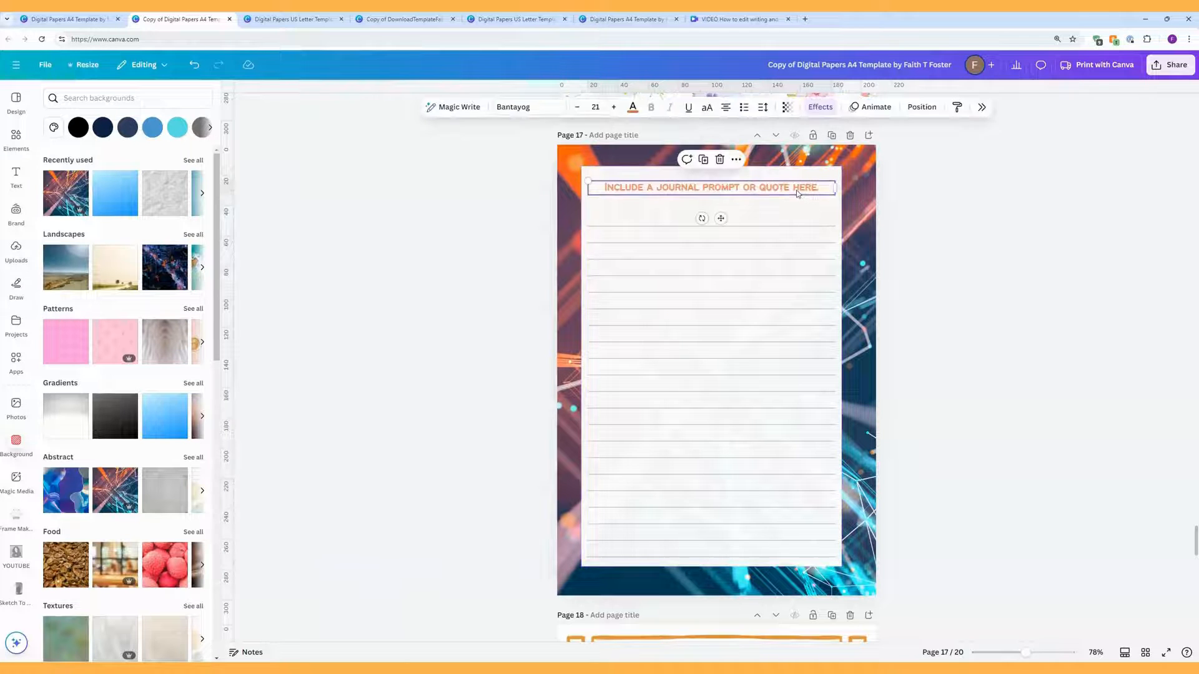
left_click(633, 108)
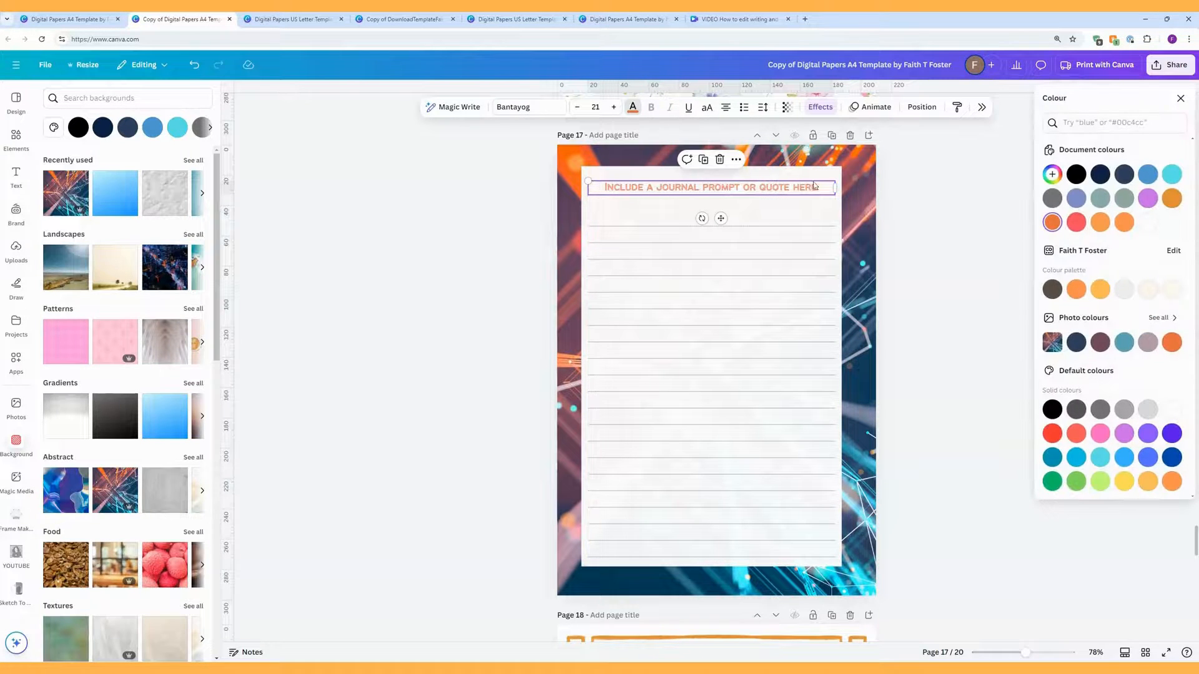
left_click(1173, 342)
Step: Set the heading to font size 32 with a Splice effect at offset 85
left_click(821, 108)
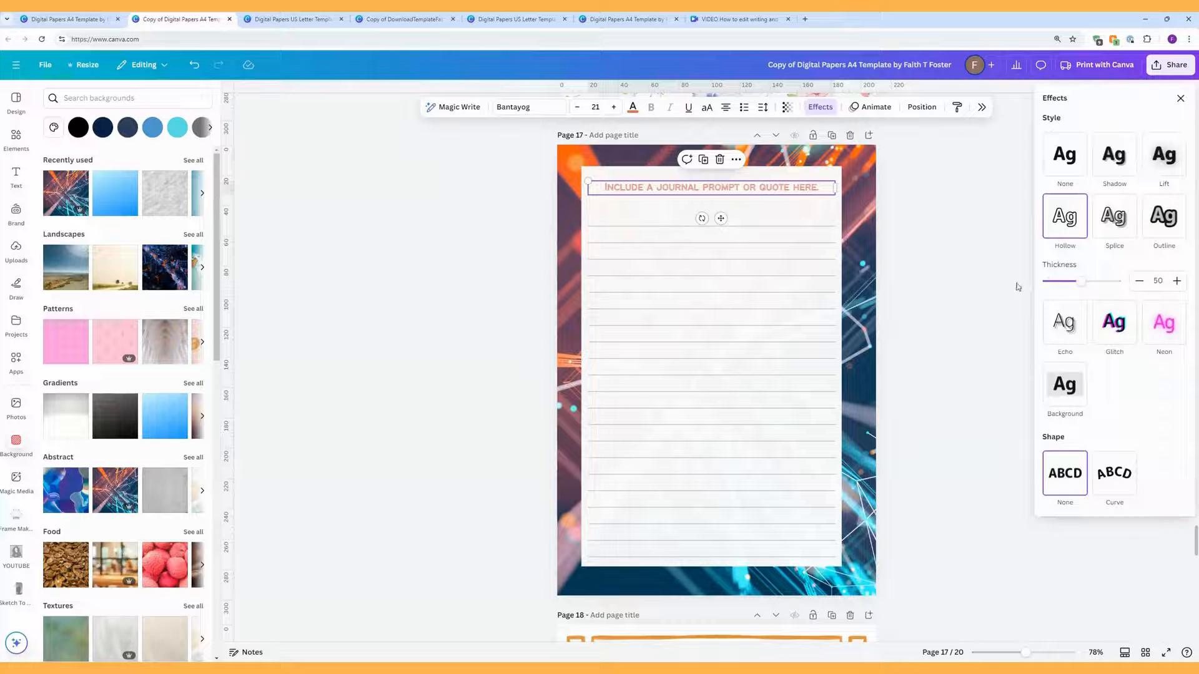
left_click(1068, 322)
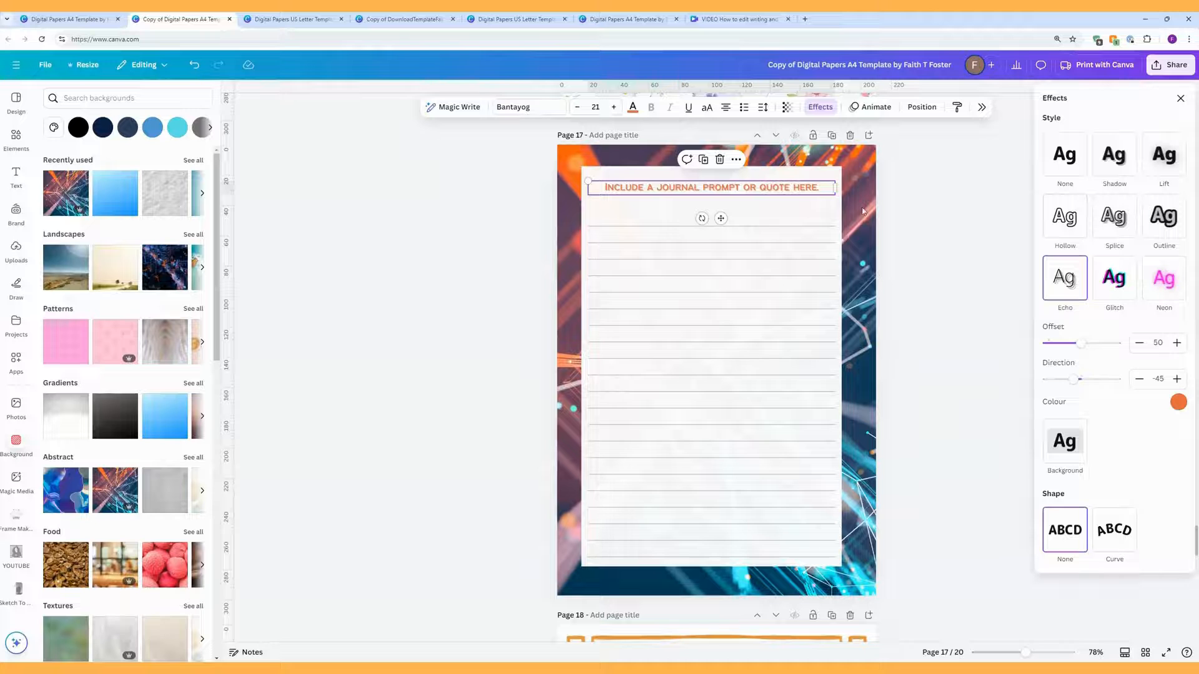
left_click(596, 107)
left_click(592, 339)
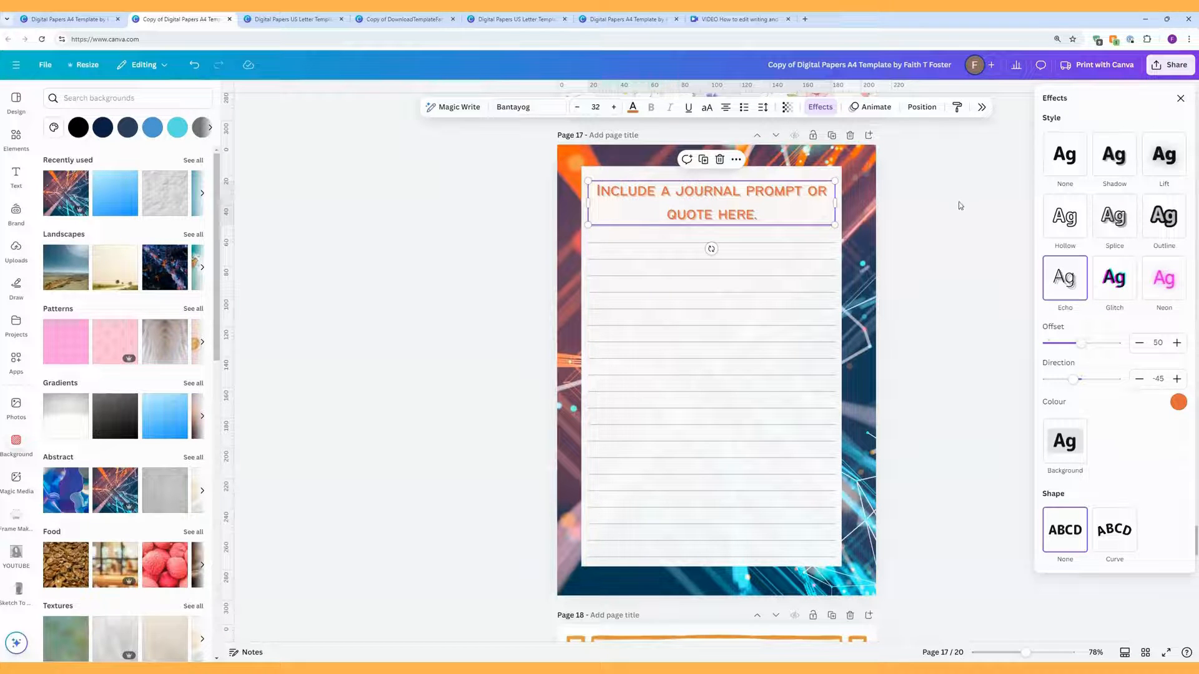
left_click(1123, 226)
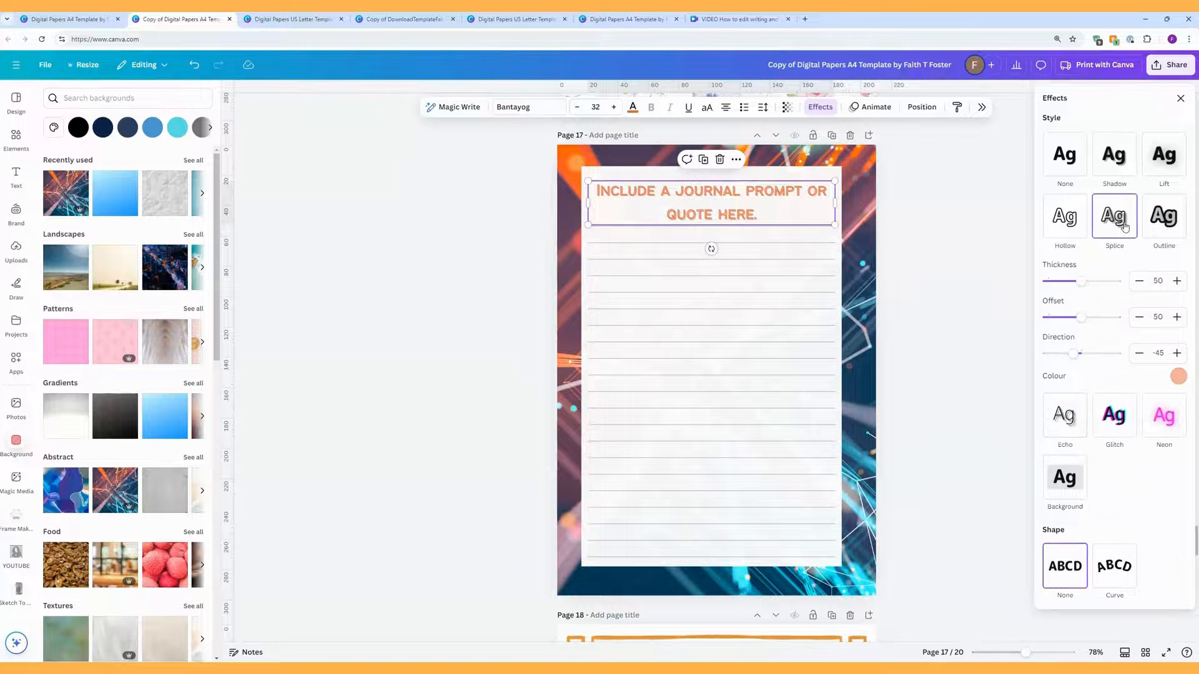
left_click_drag(1082, 318, 1108, 319)
left_click(916, 193)
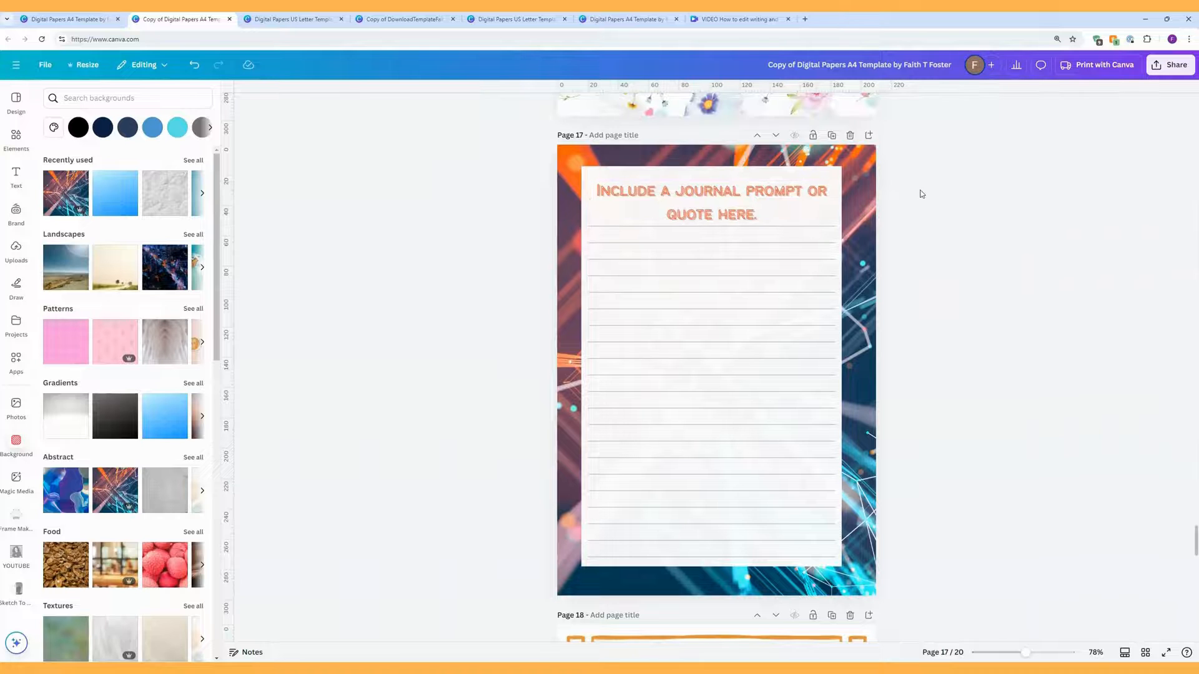
Step: Nudge the heading up, unlock the lined paper and stretch all four of its edges outward
left_click_drag(750, 202, 750, 189)
left_click(975, 223)
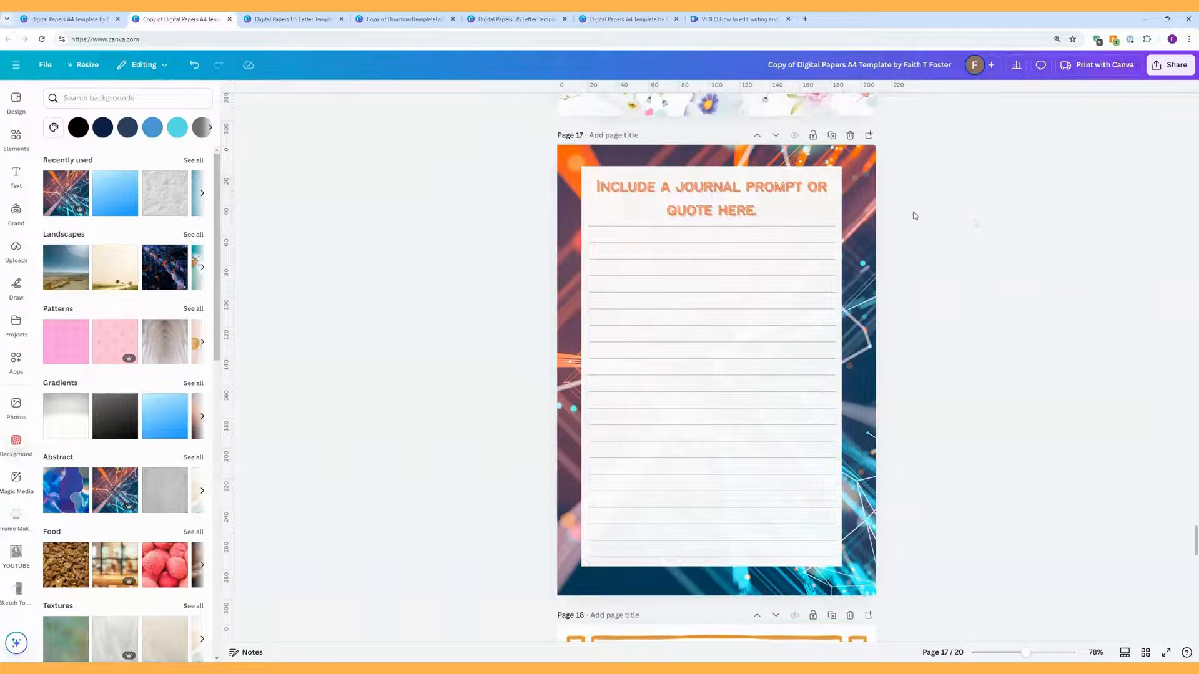
left_click(841, 208)
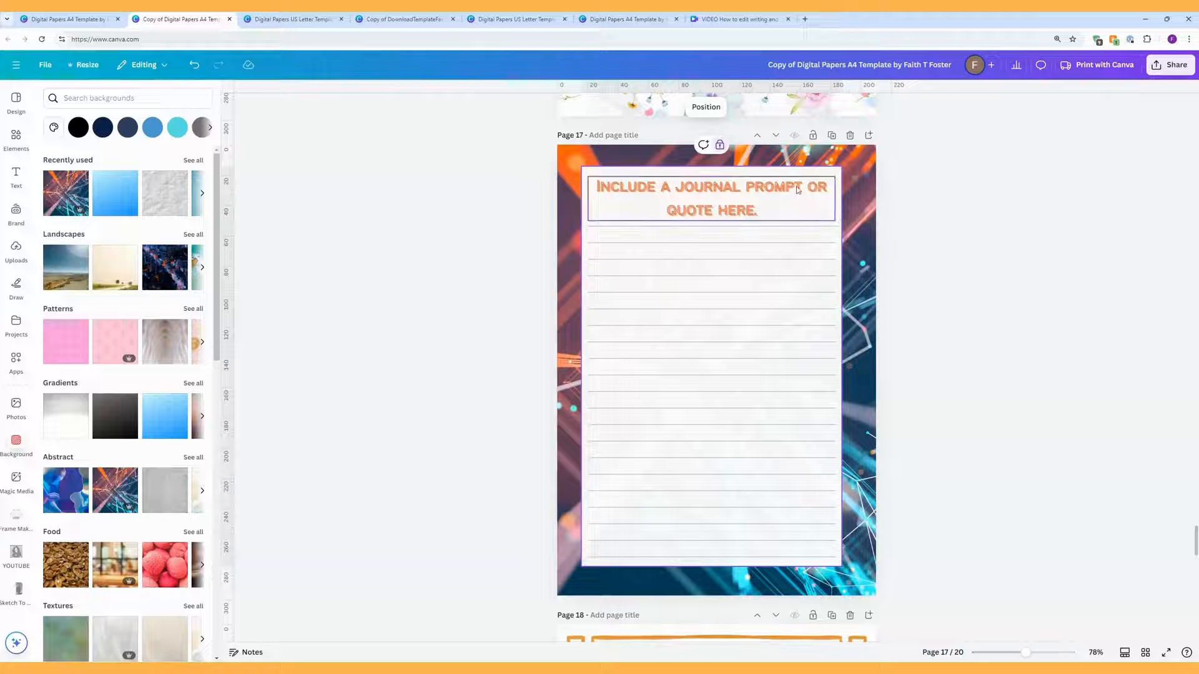
left_click(720, 145)
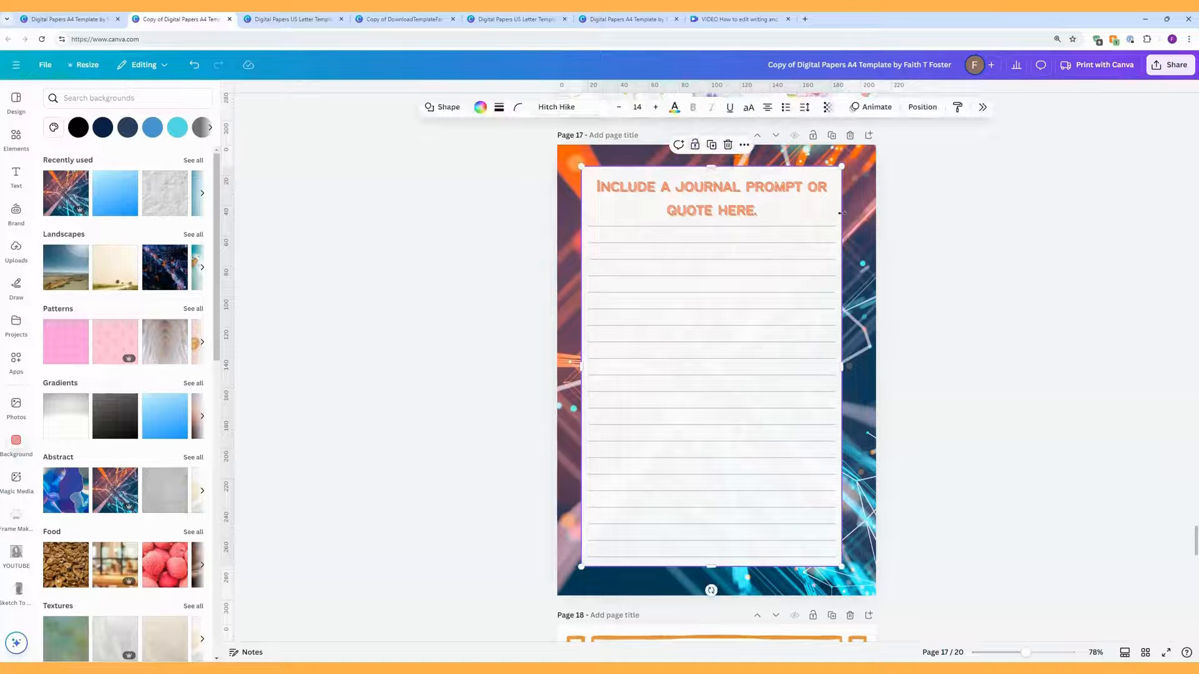
left_click_drag(843, 367, 865, 369)
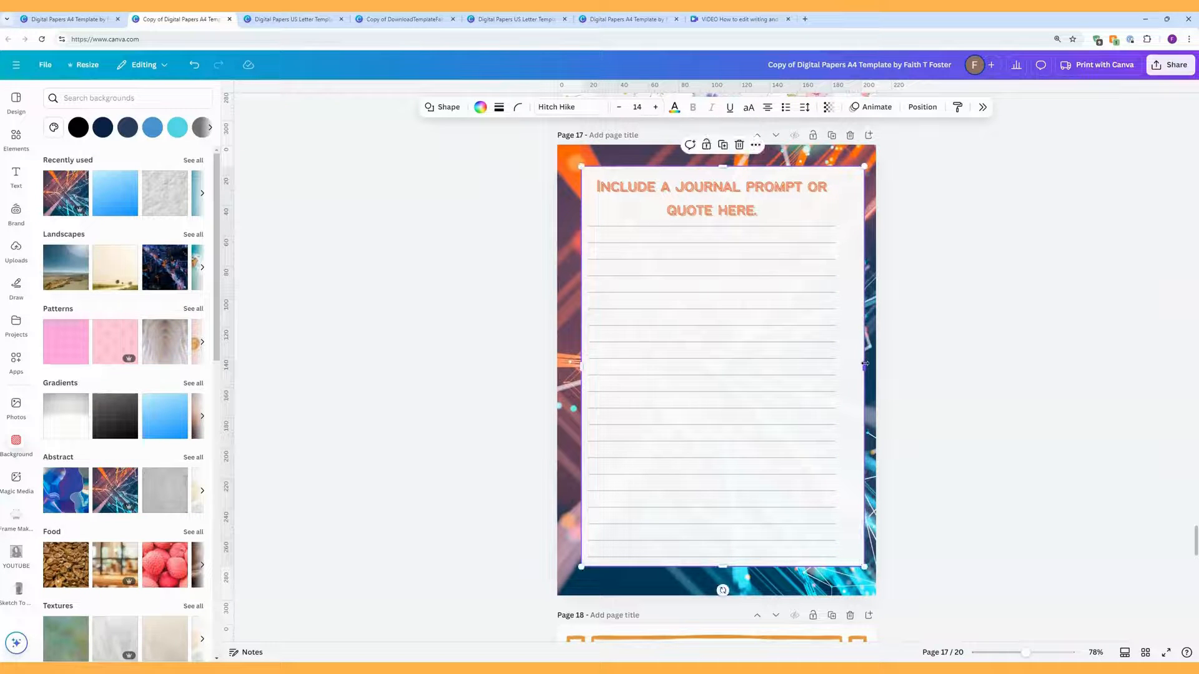
left_click_drag(723, 166, 724, 155)
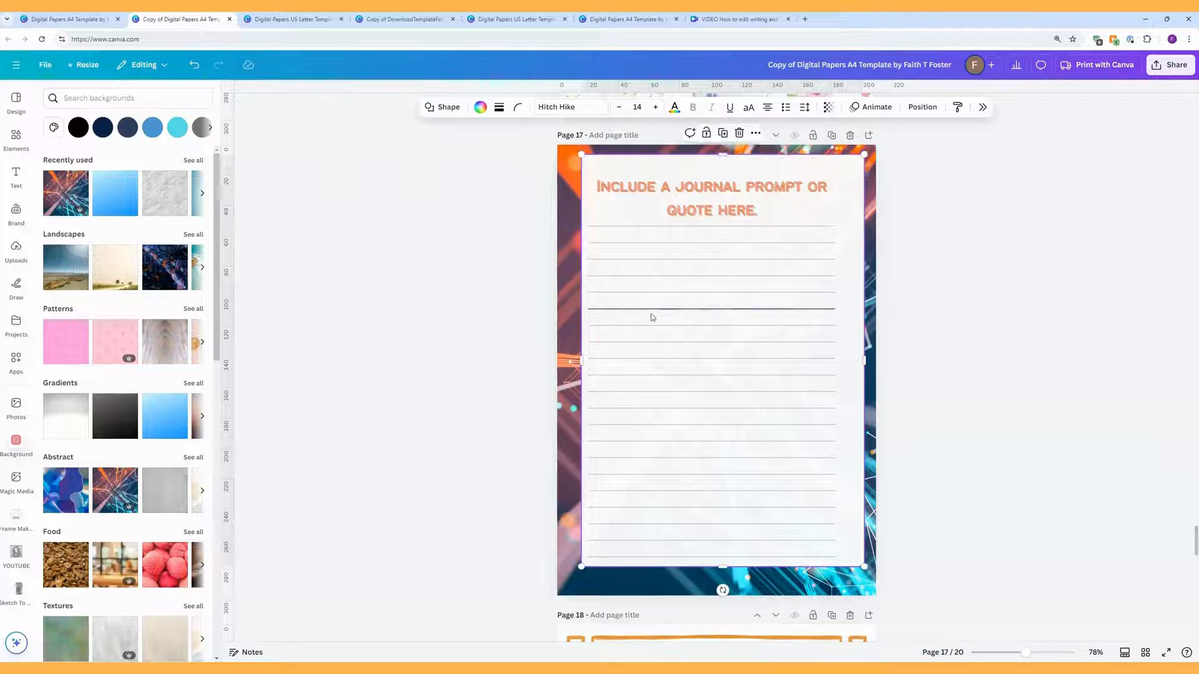
left_click_drag(580, 361, 569, 361)
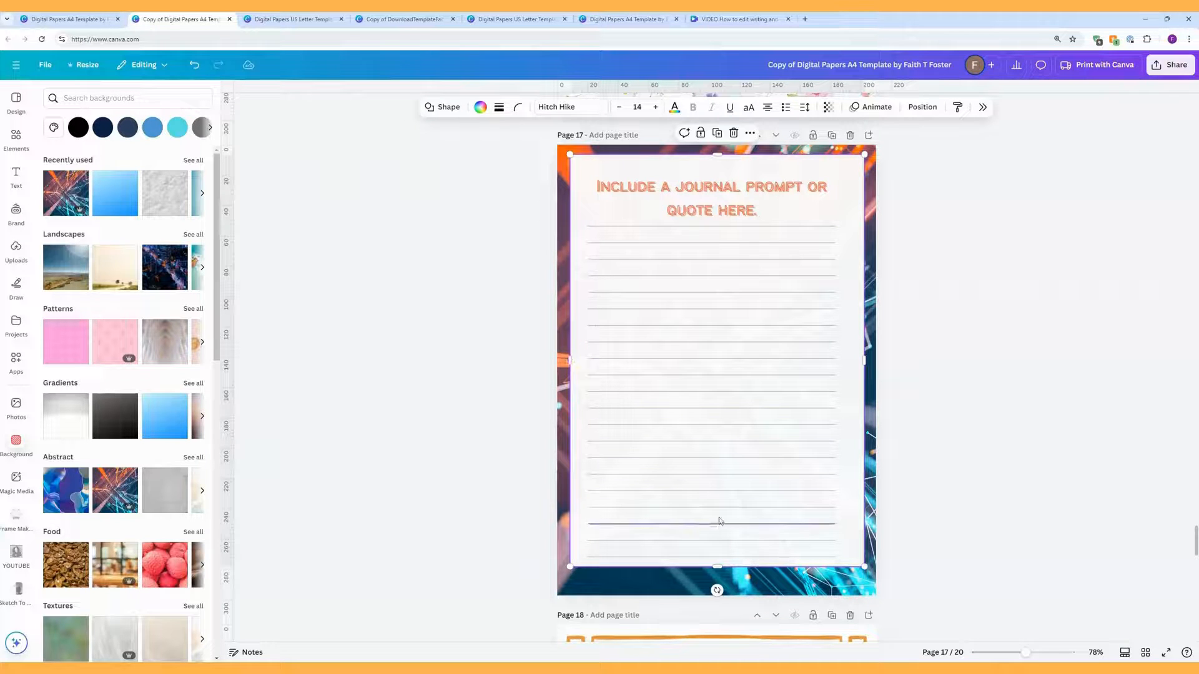
left_click_drag(719, 567, 718, 581)
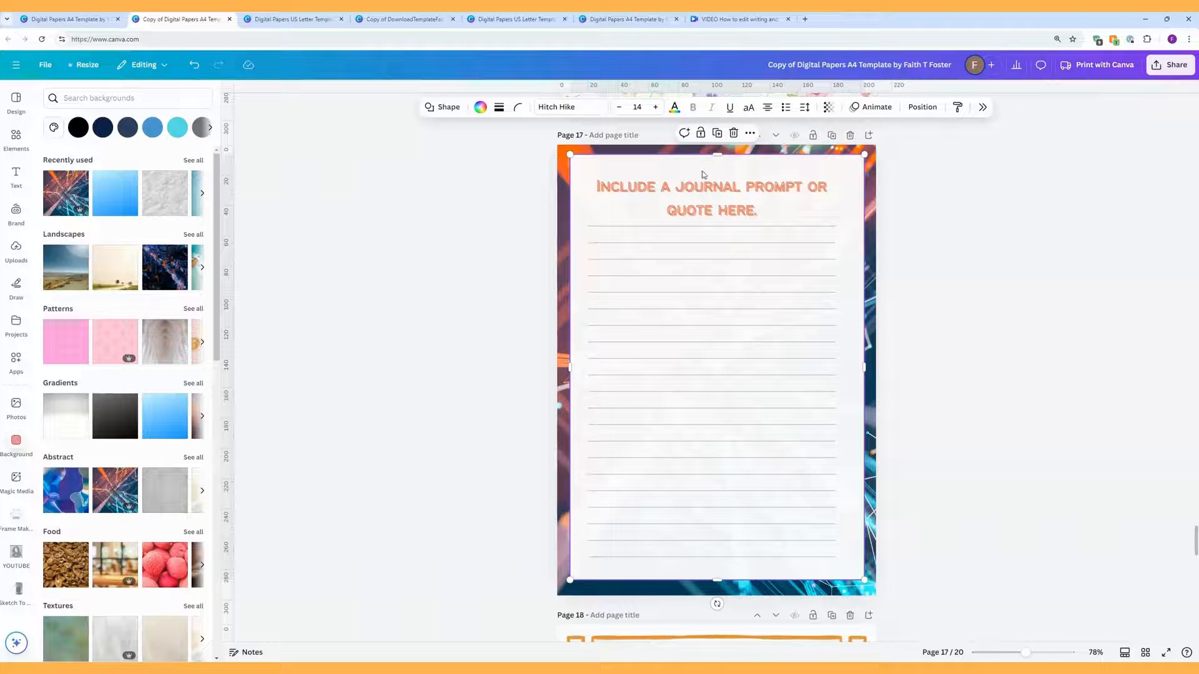
Step: Undo the four edge resizes, restoring the paper's narrower inset size
left_click(193, 65)
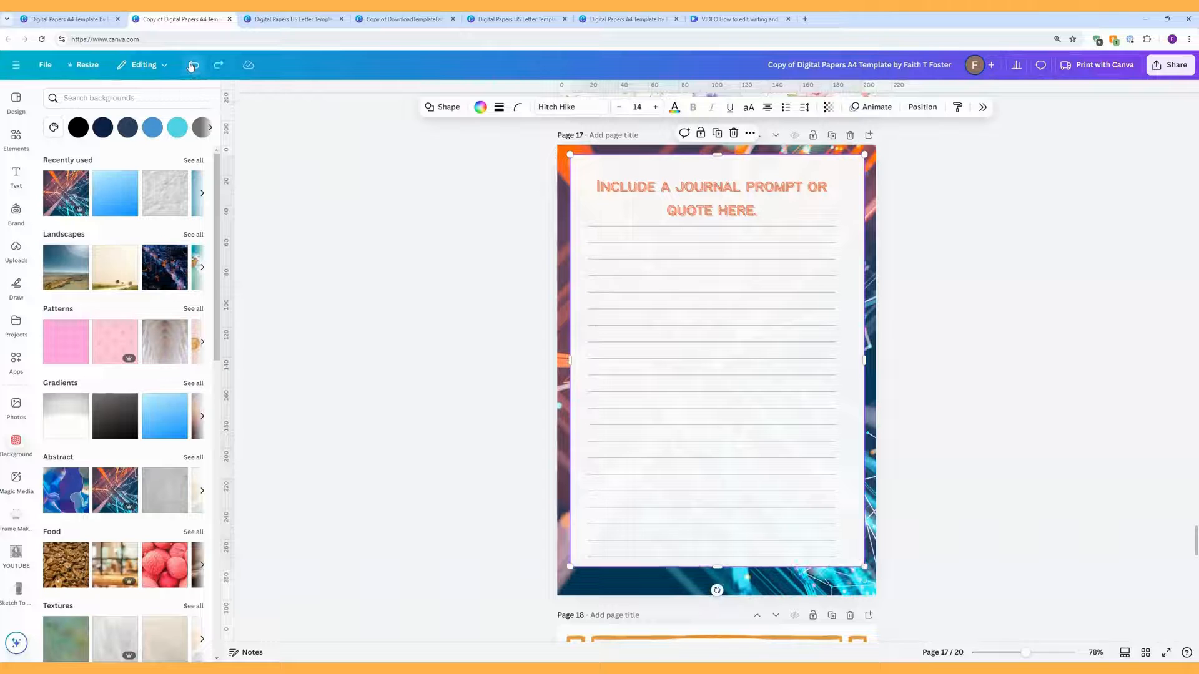
left_click(192, 66)
left_click(193, 65)
left_click(192, 65)
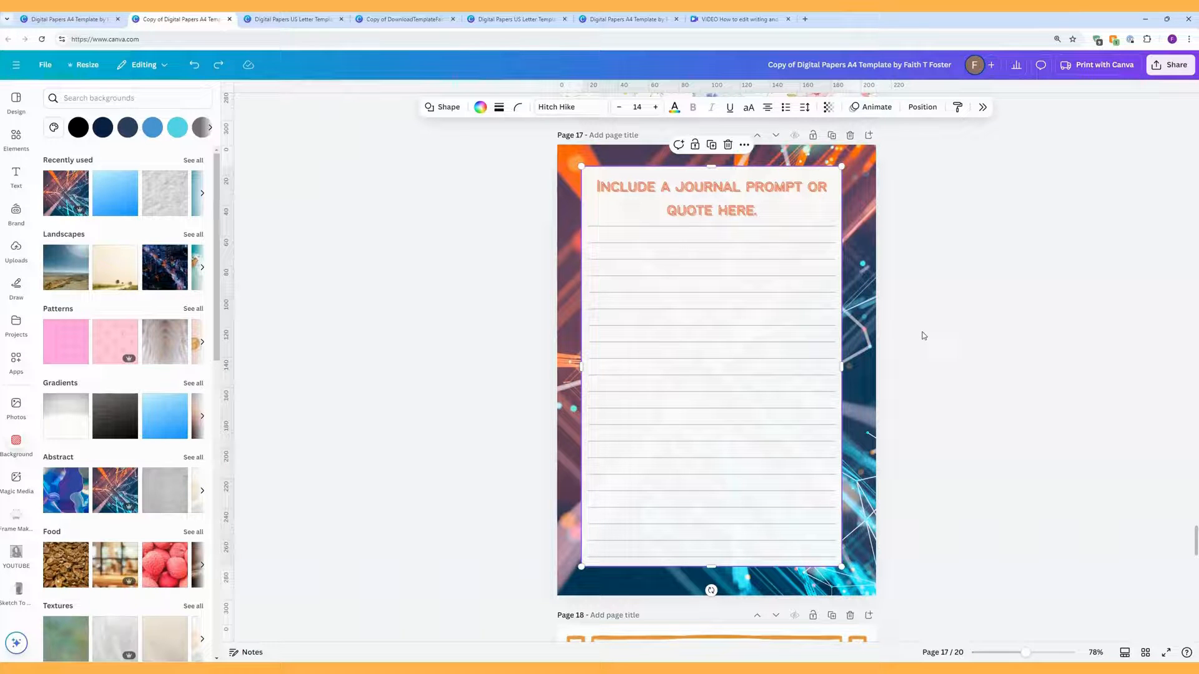
left_click(926, 580)
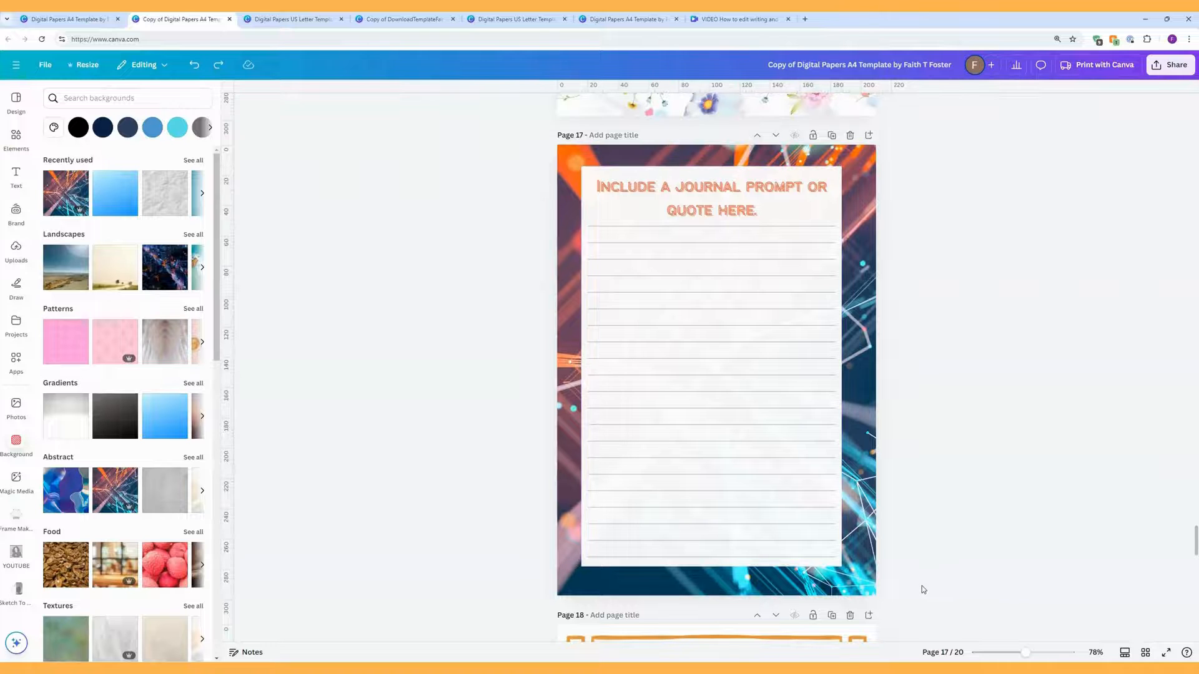
Step: Move all of page 17's lined-paper elements together slightly right and down
left_click_drag(922, 586, 553, 157)
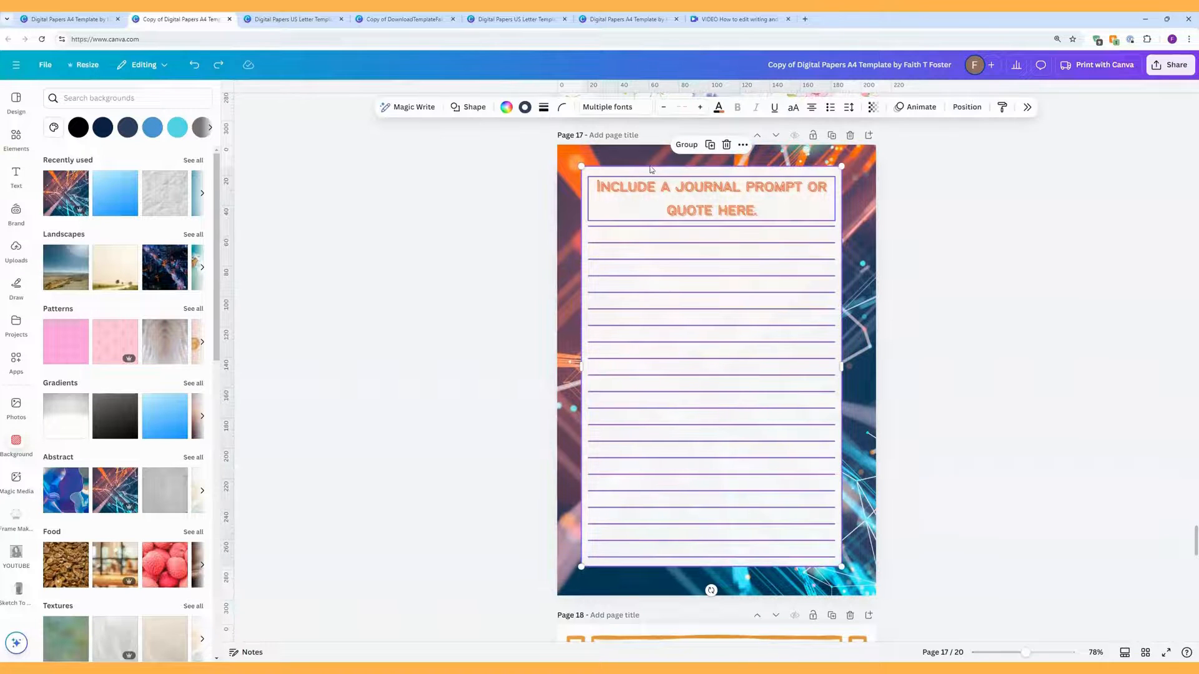
left_click(965, 110)
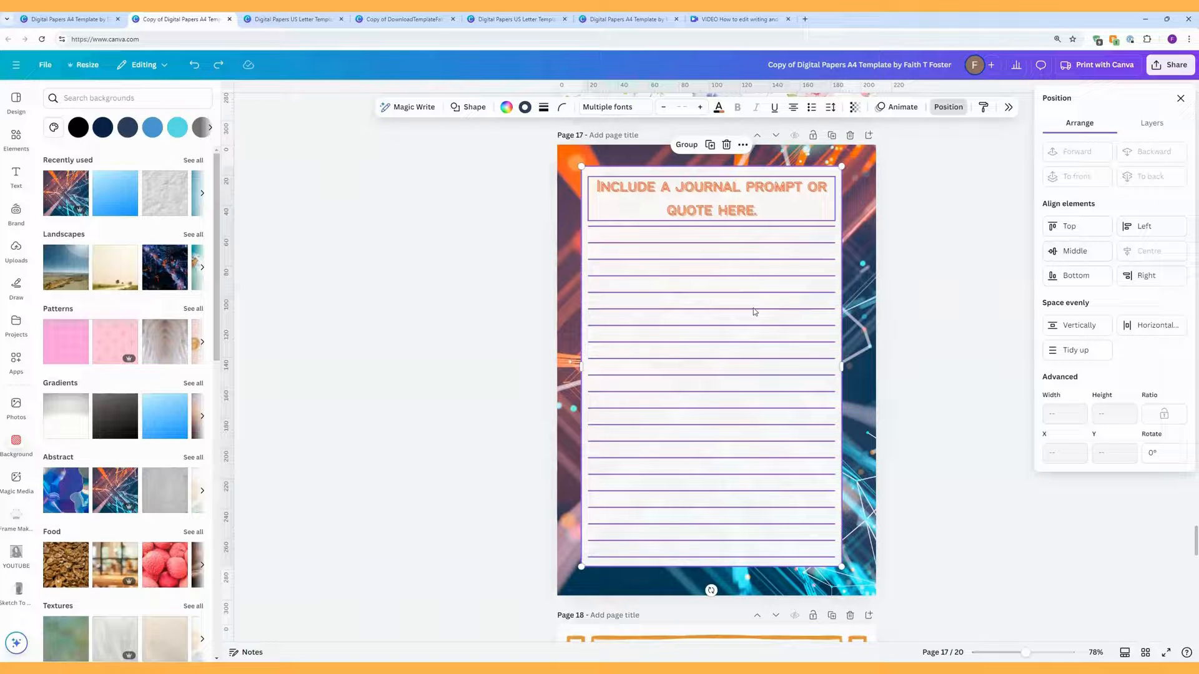
left_click_drag(753, 309, 759, 314)
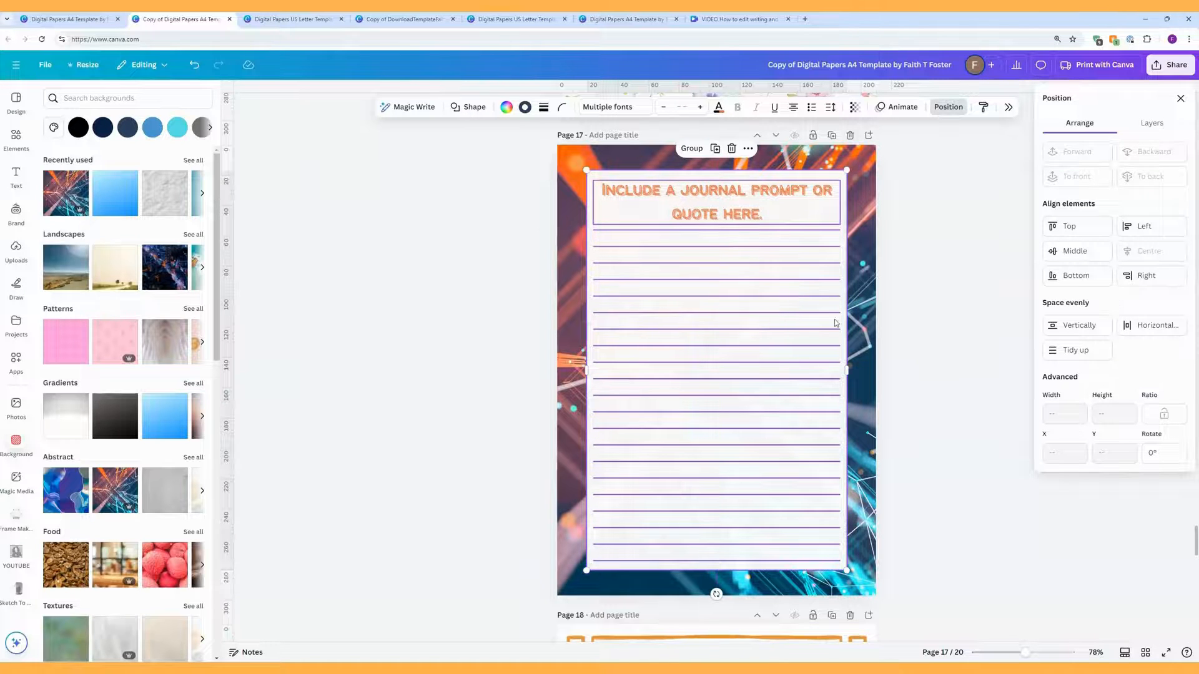
left_click(941, 334)
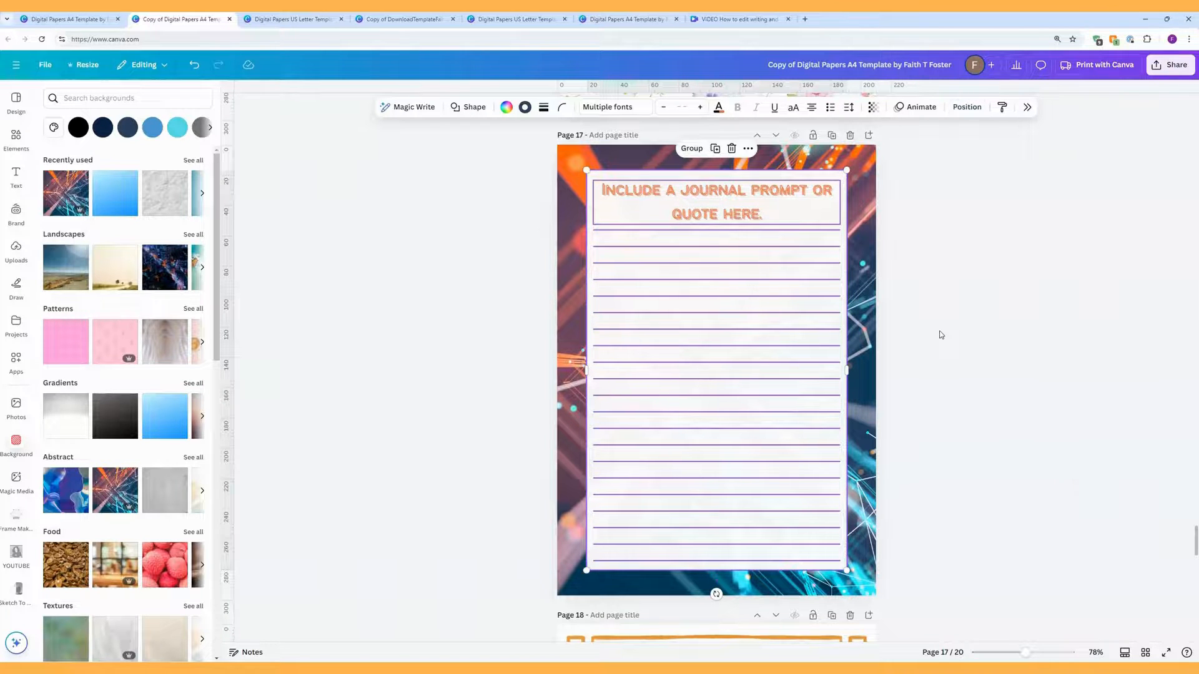
left_click(196, 65)
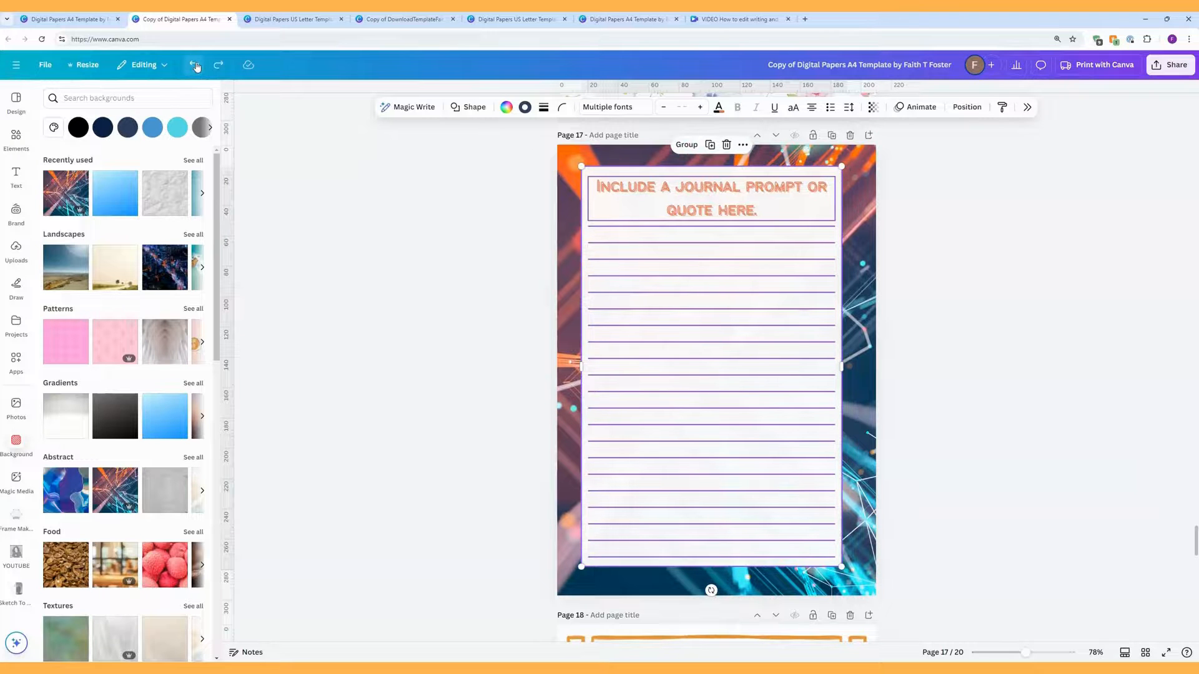
left_click(218, 65)
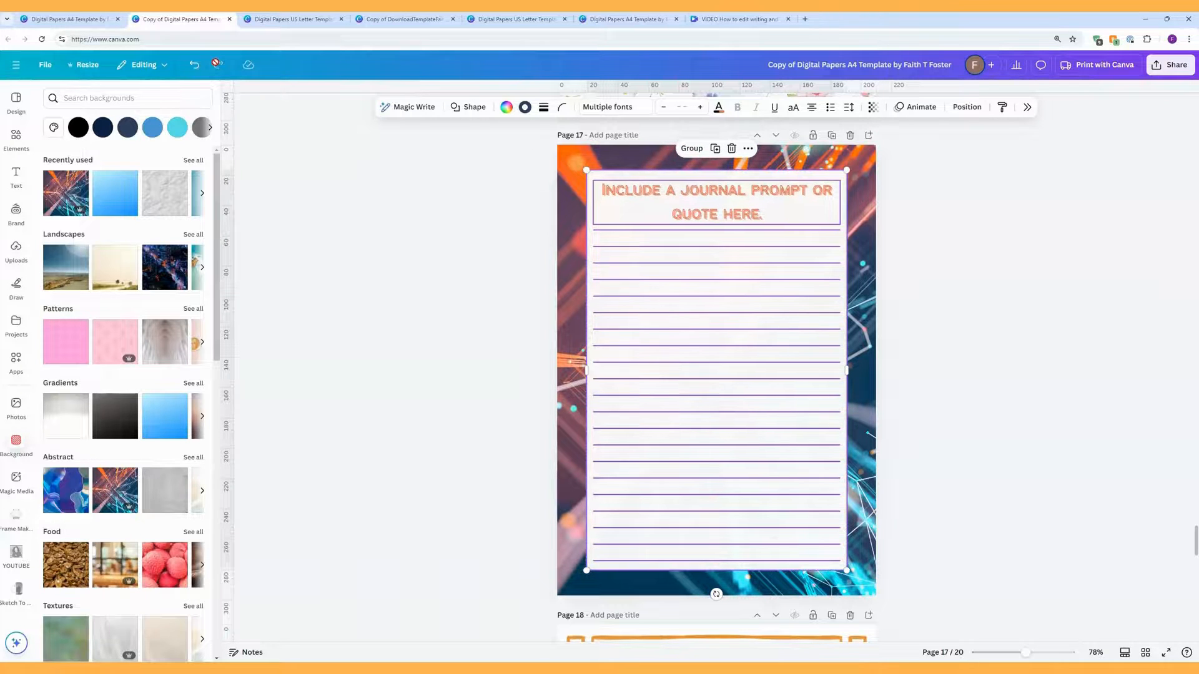
Step: Scroll down to page 18 and ungroup its orange border frame into separate elements
left_click(1019, 380)
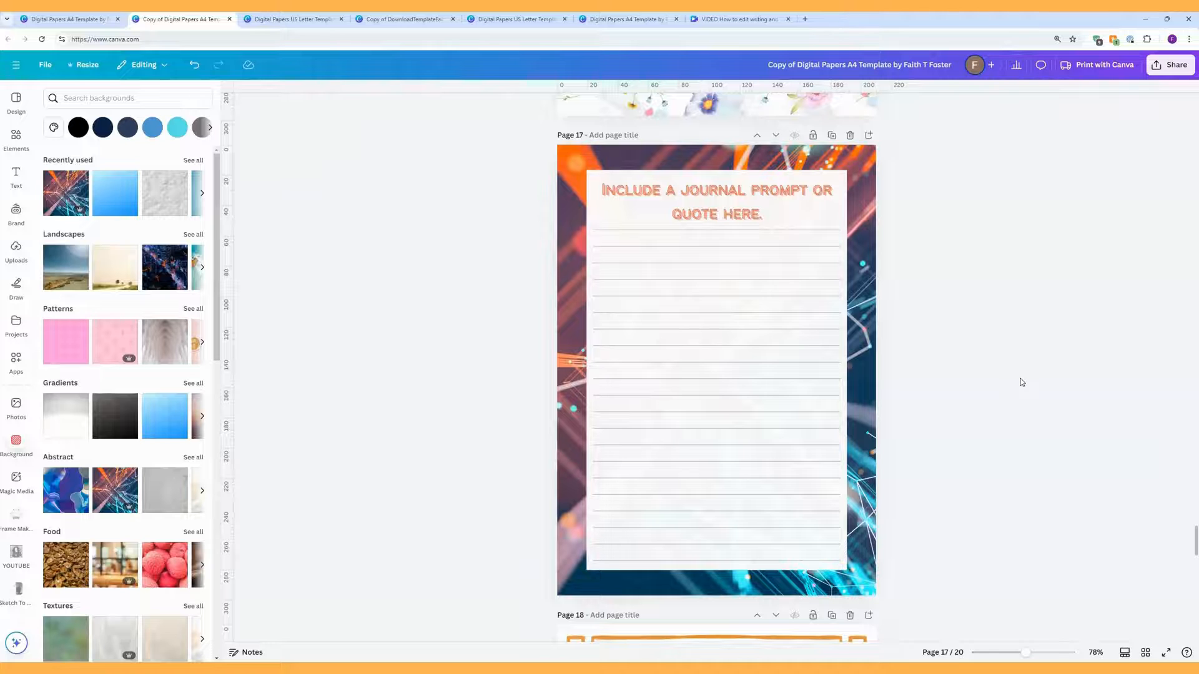
scroll(958, 396, "down", 4)
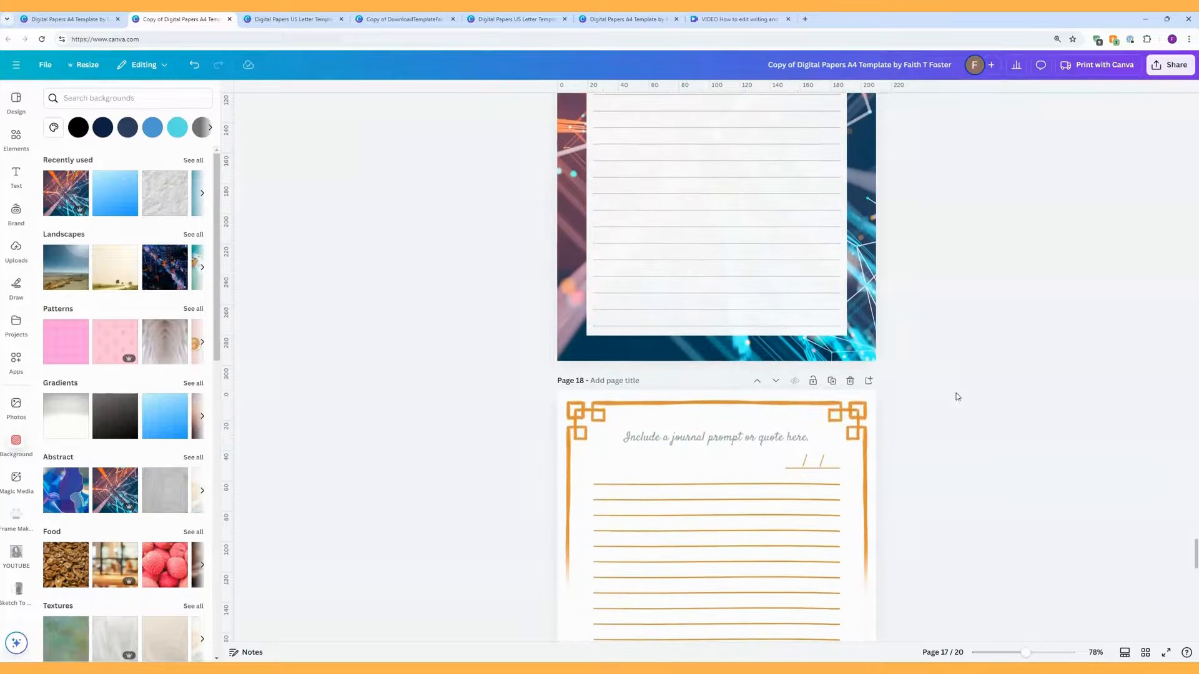
scroll(475, 244, "down", 4)
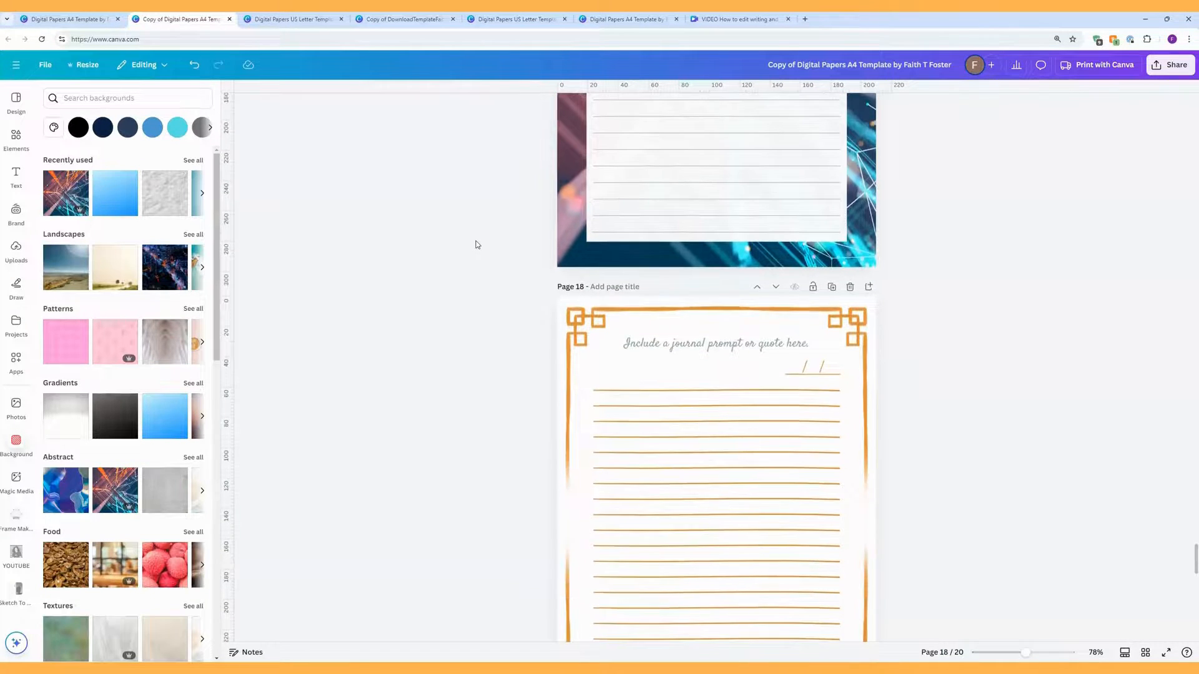
scroll(476, 244, "down", 1)
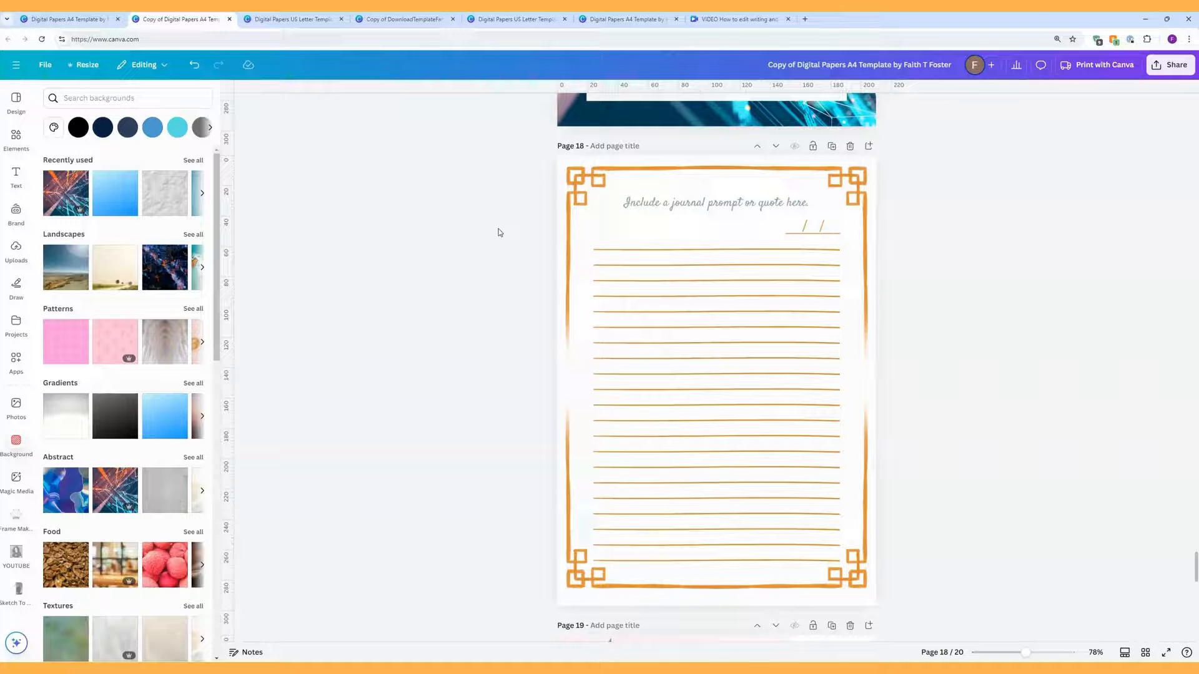
left_click(646, 246)
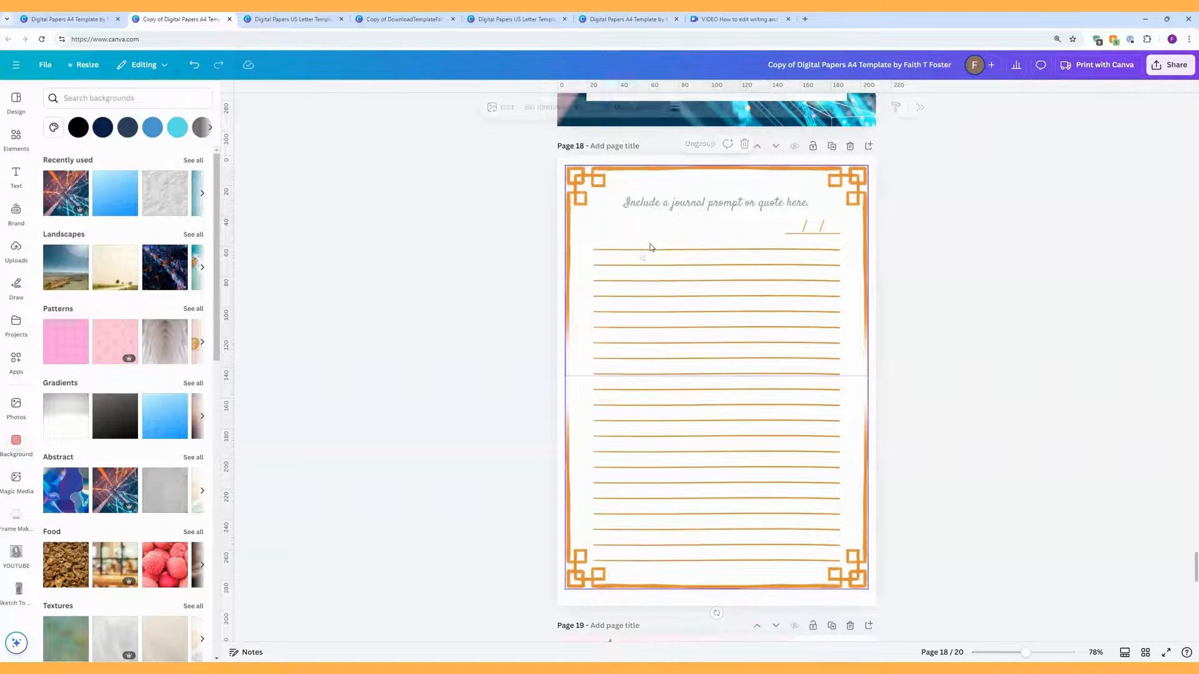
left_click(700, 144)
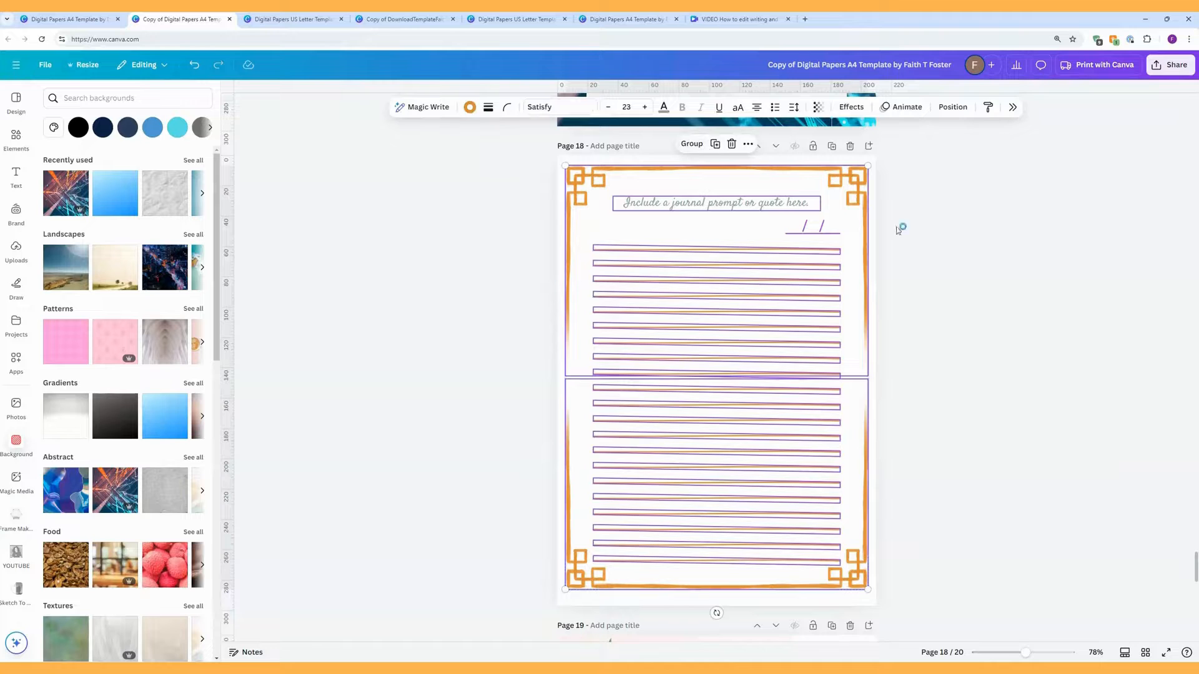
left_click(962, 257)
left_click(808, 252)
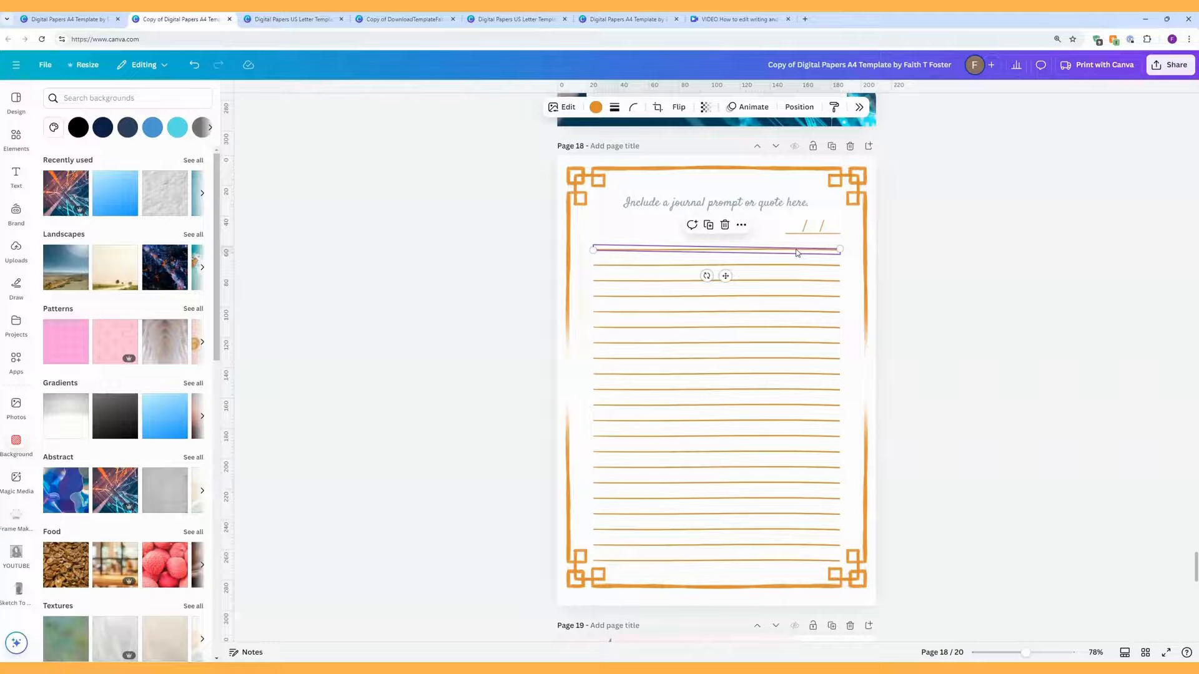
Step: Make page 18's first writing line black with a border weight of 11
left_click(595, 107)
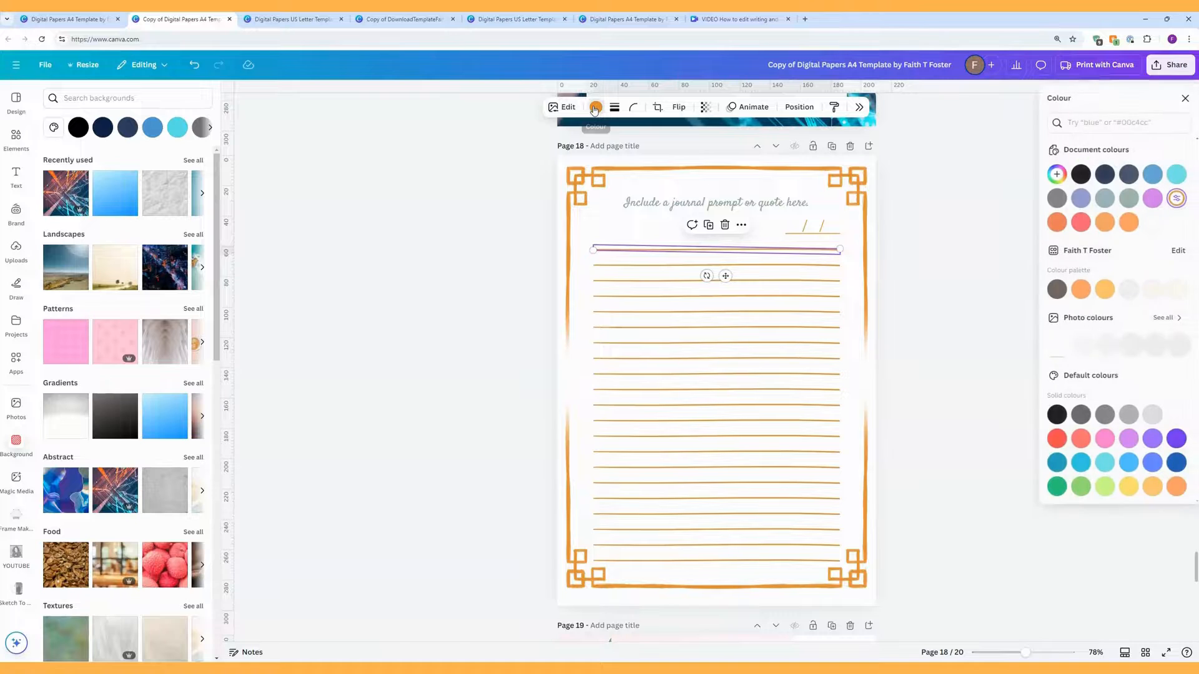
left_click(1077, 175)
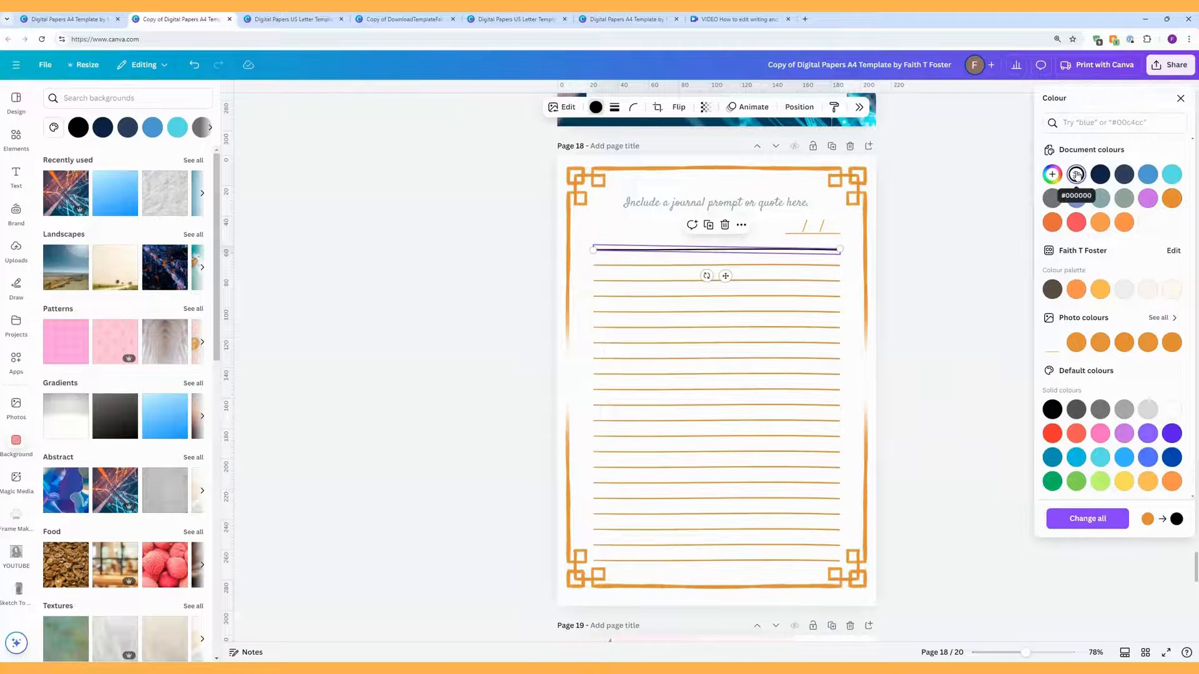
left_click(615, 107)
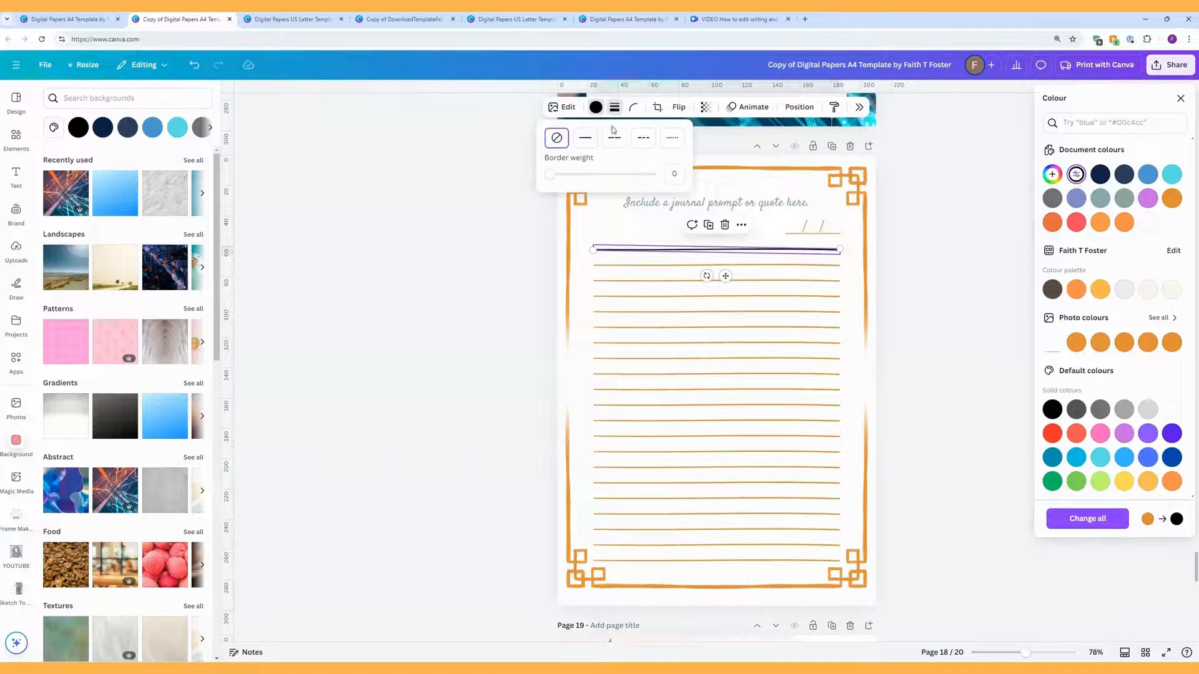
mouse_move(550, 175)
left_mouse_down()
mouse_move(600, 180)
mouse_move(563, 183)
mouse_move(569, 174)
mouse_move(556, 185)
mouse_move(610, 183)
mouse_move(545, 175)
left_mouse_up()
Step: Close the line settings, then select the date slashes, date line and border frame image
left_click(596, 108)
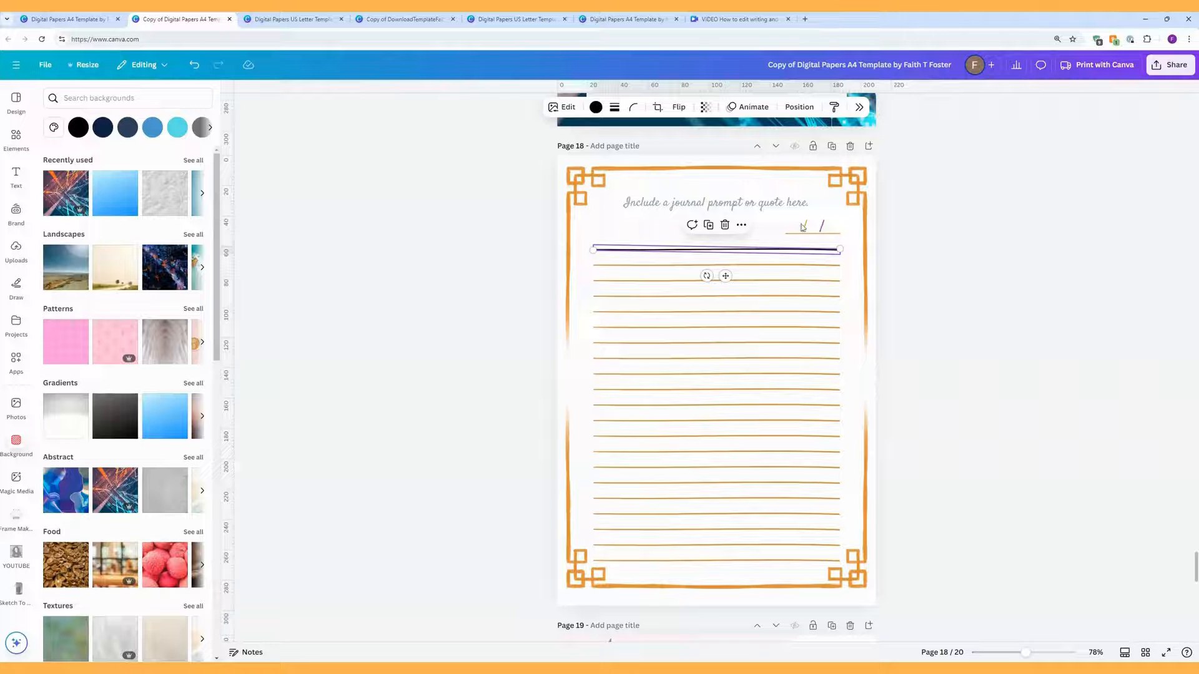
left_click(822, 230)
left_click(805, 227)
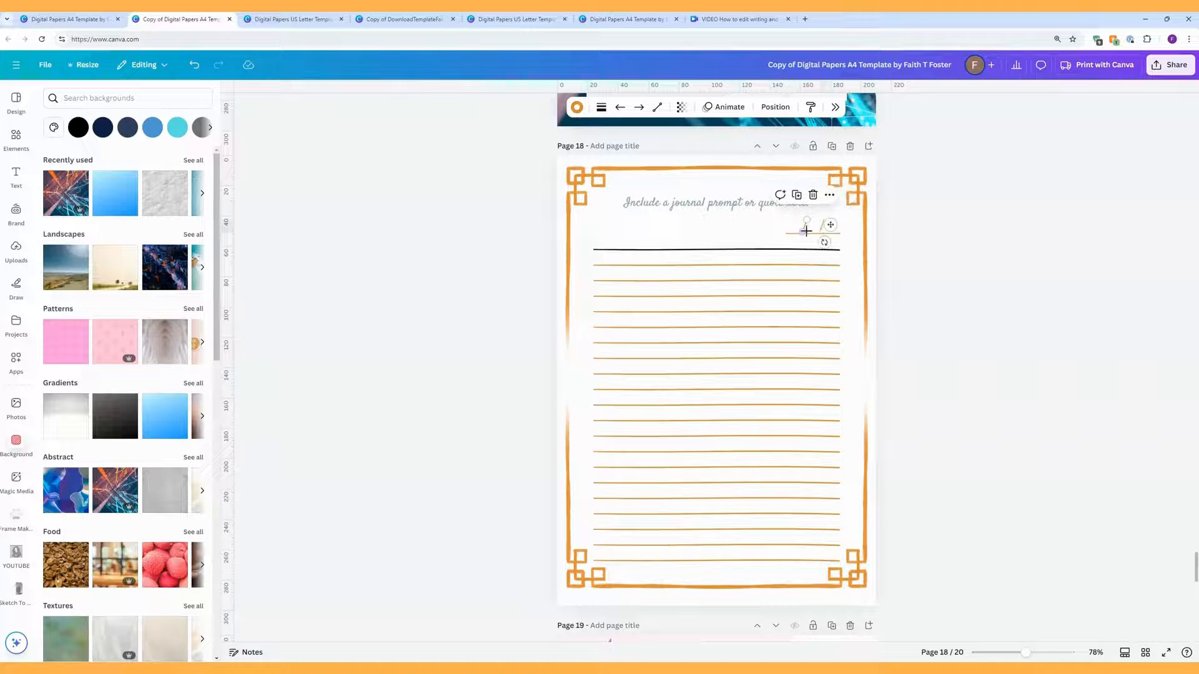
left_click(813, 237)
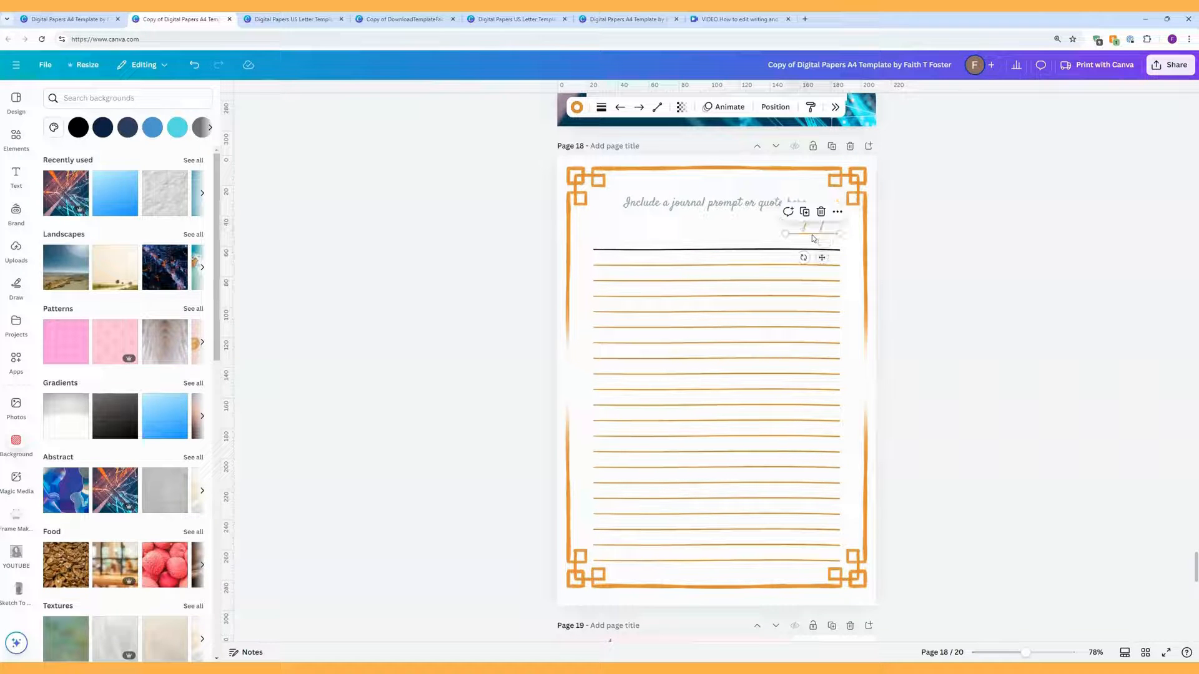
left_click(821, 226)
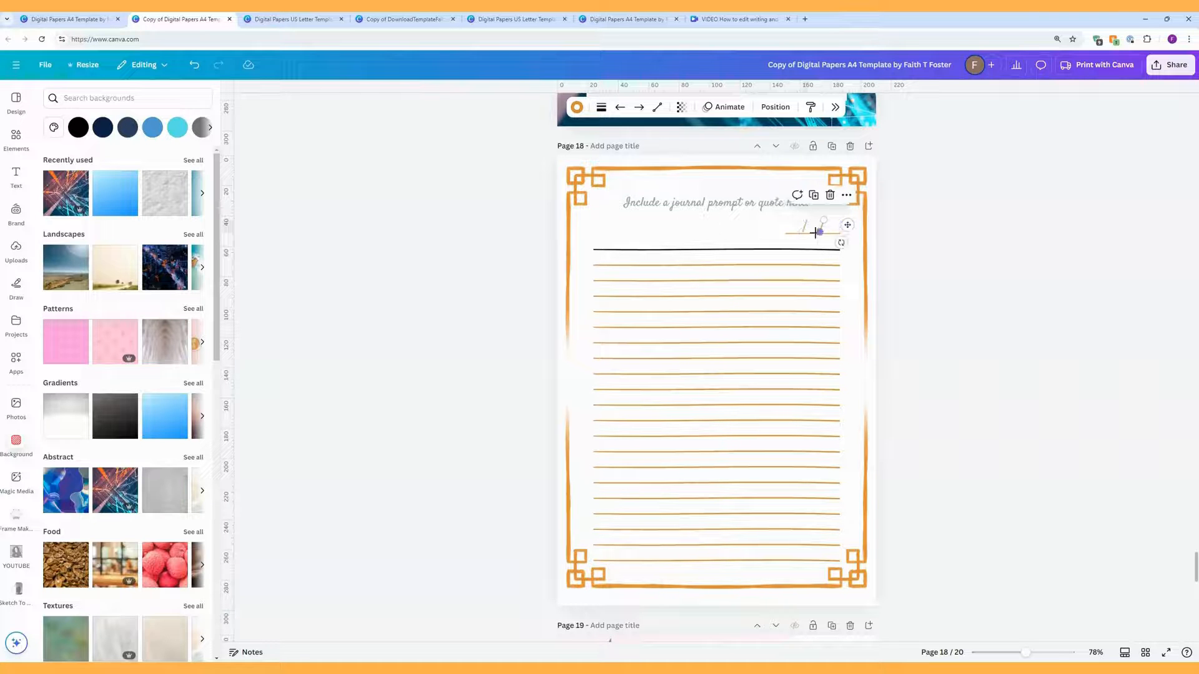
left_click(815, 232)
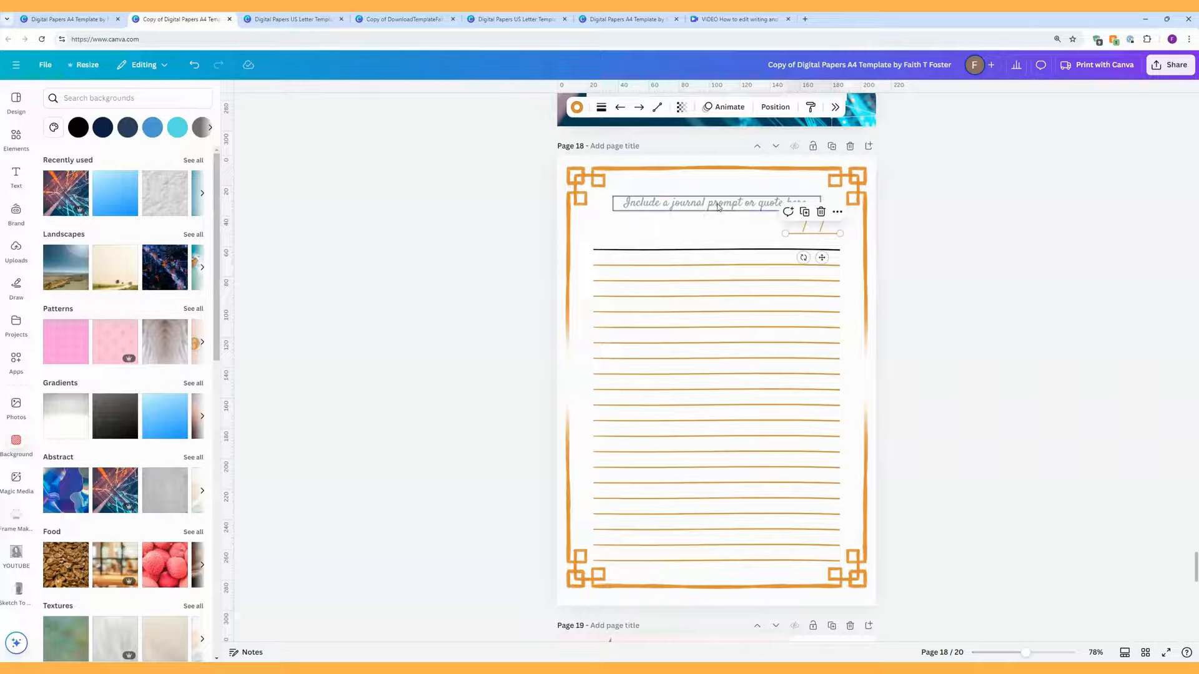
left_click(585, 175)
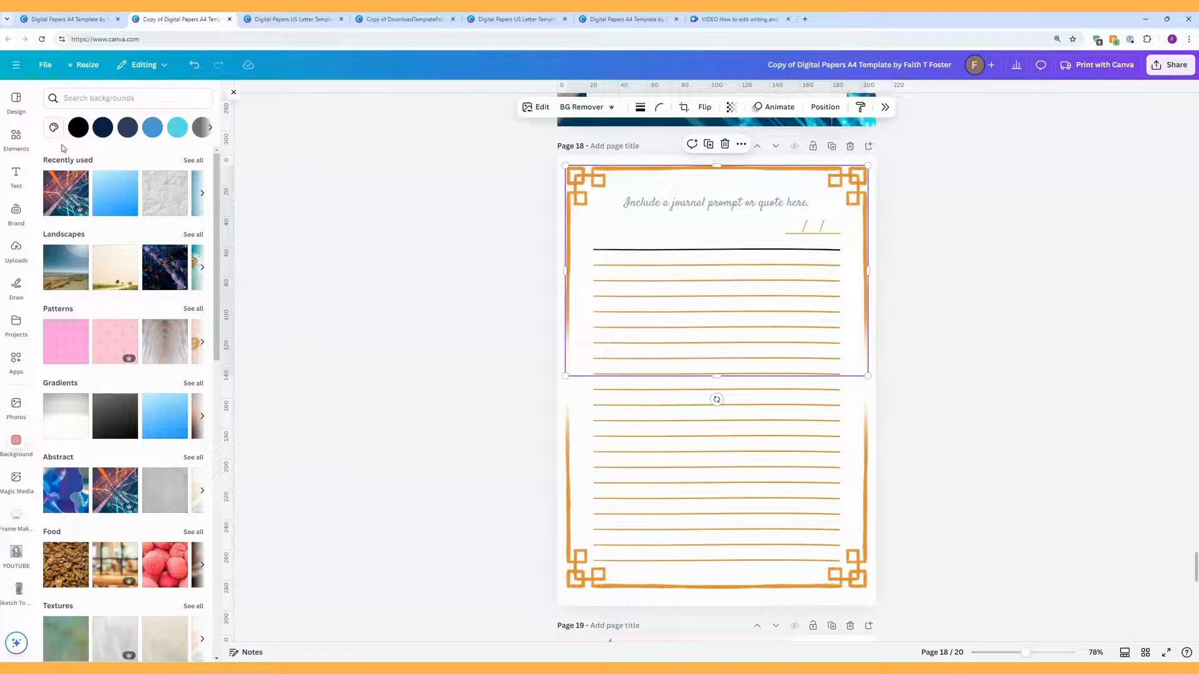
Step: Search graphics for 'border', try the rainbow dashed border on page 18, then delete it
left_click(16, 137)
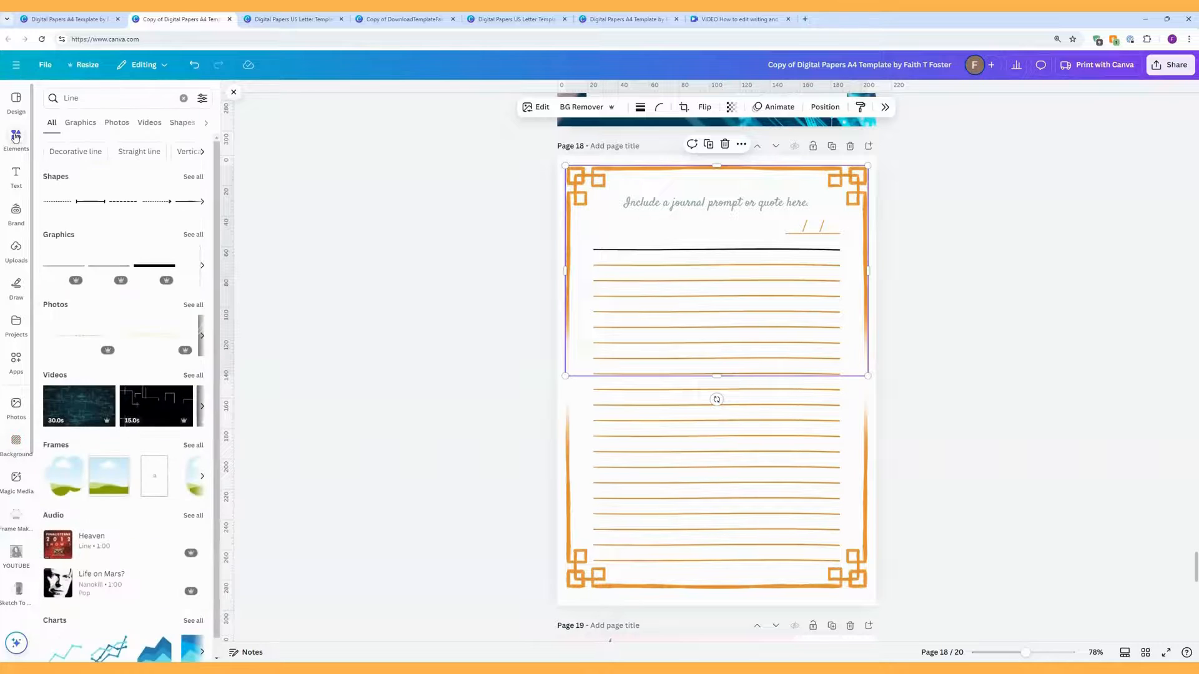
left_click(86, 101)
double_click(86, 102)
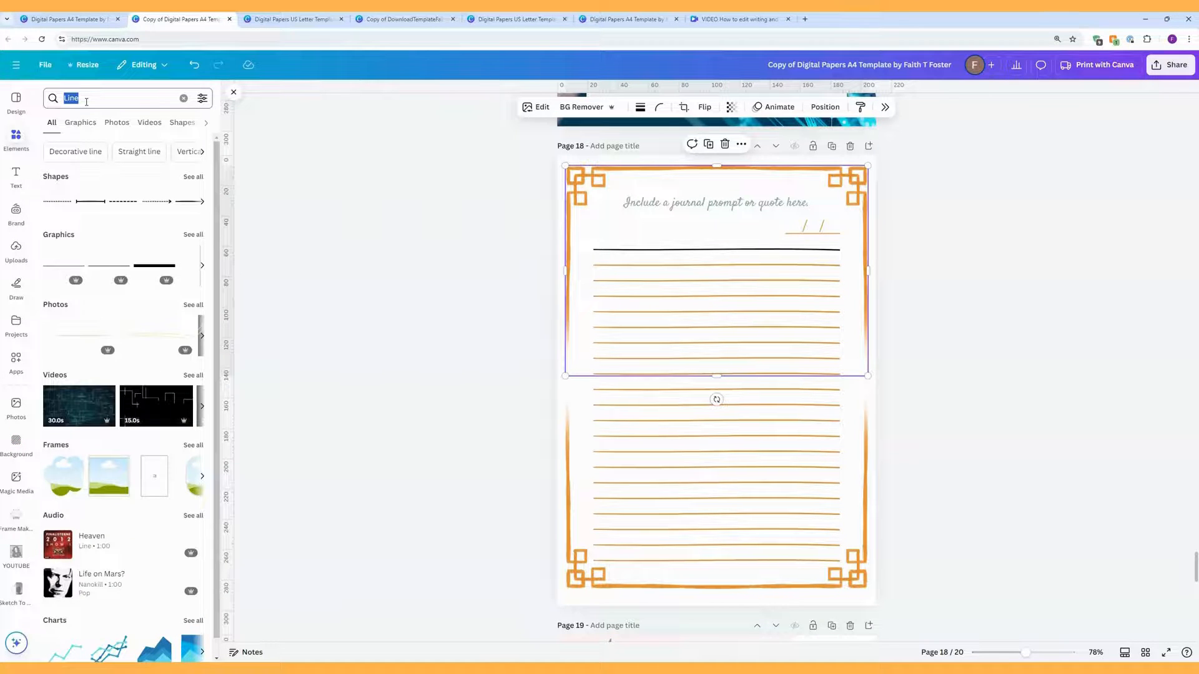
type("border")
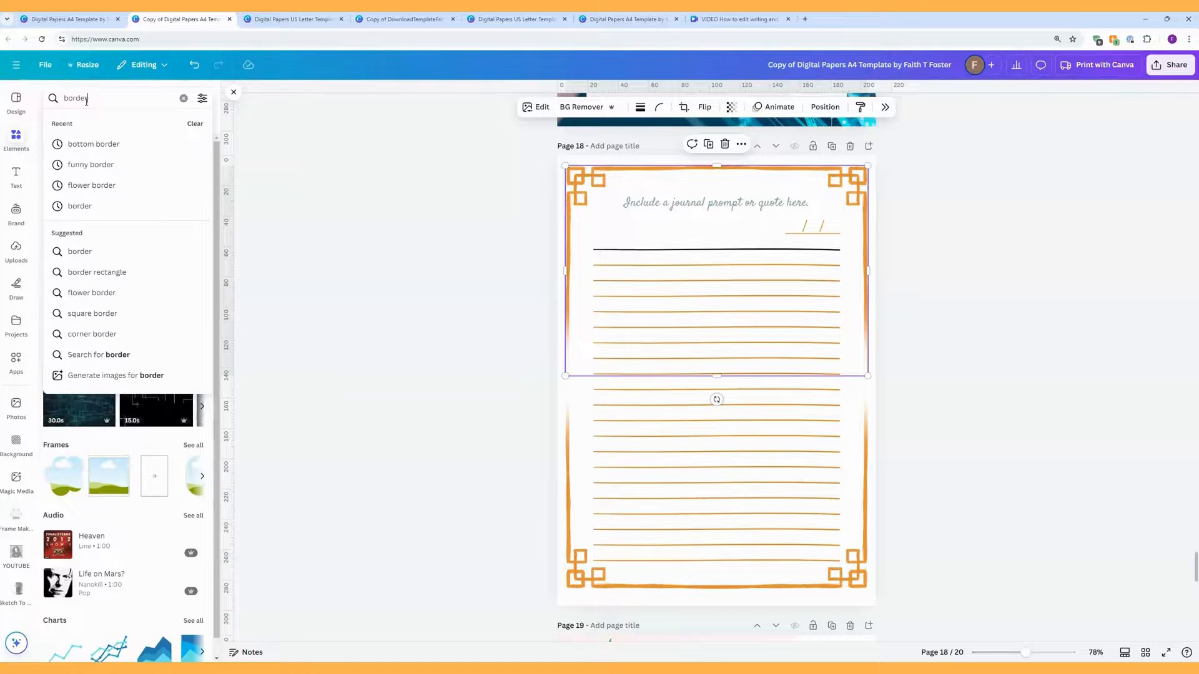
key("Return")
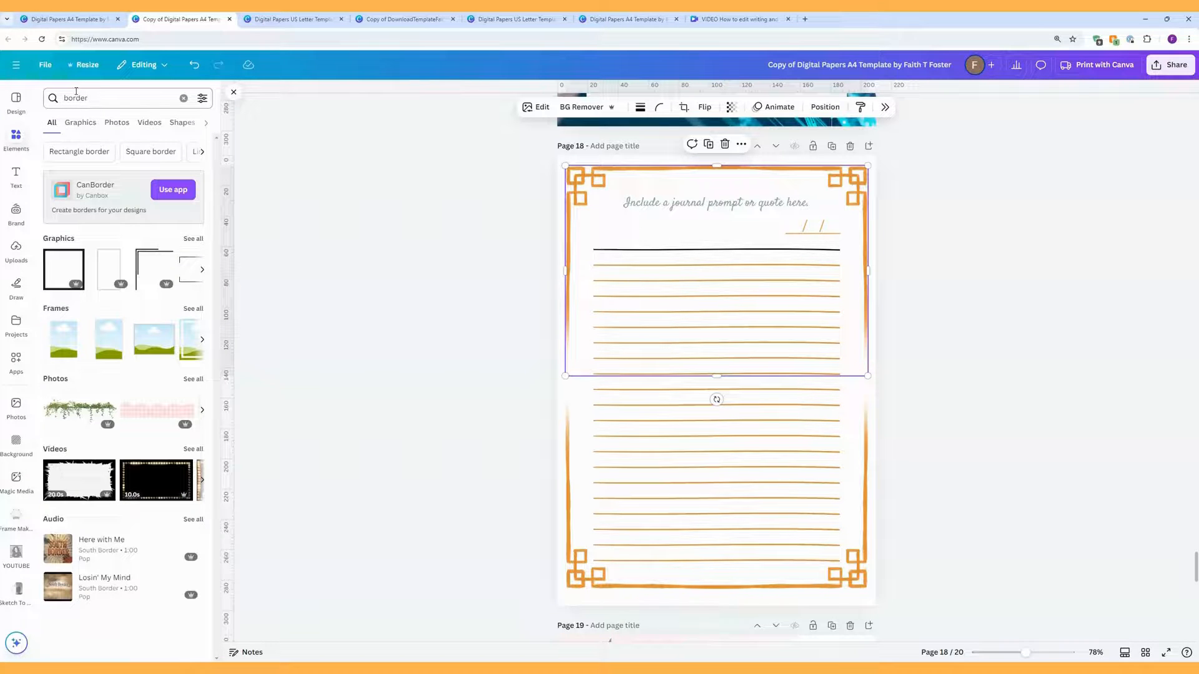
left_click(81, 122)
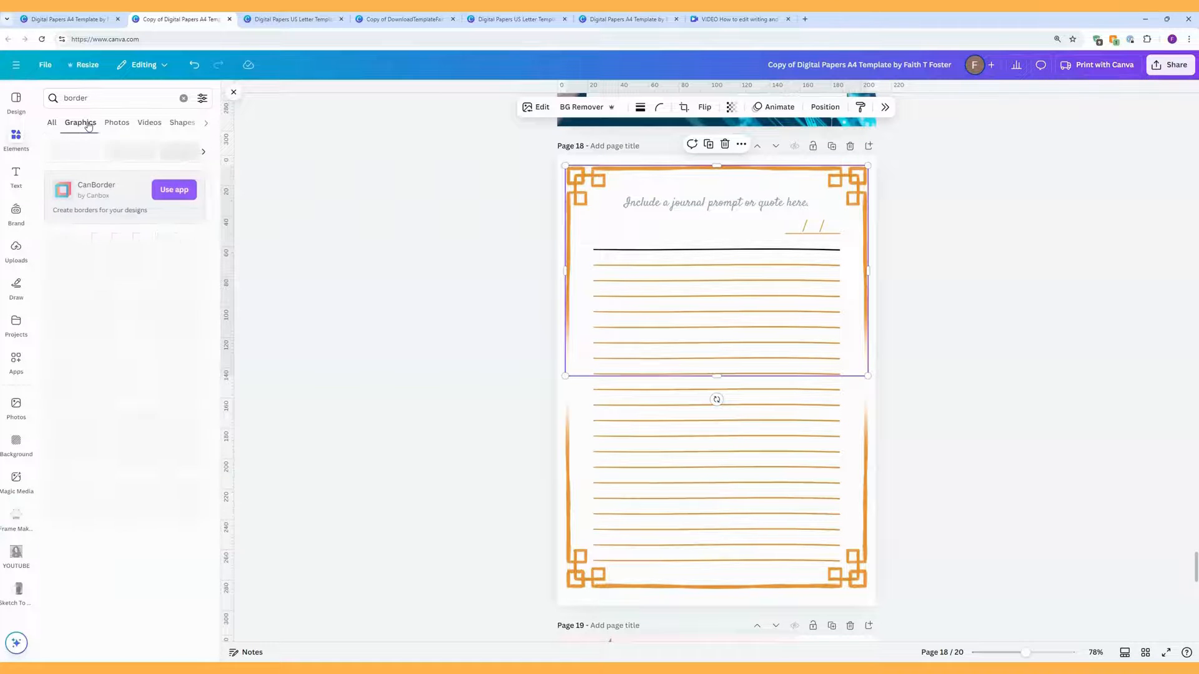
scroll(185, 293, "down", 3)
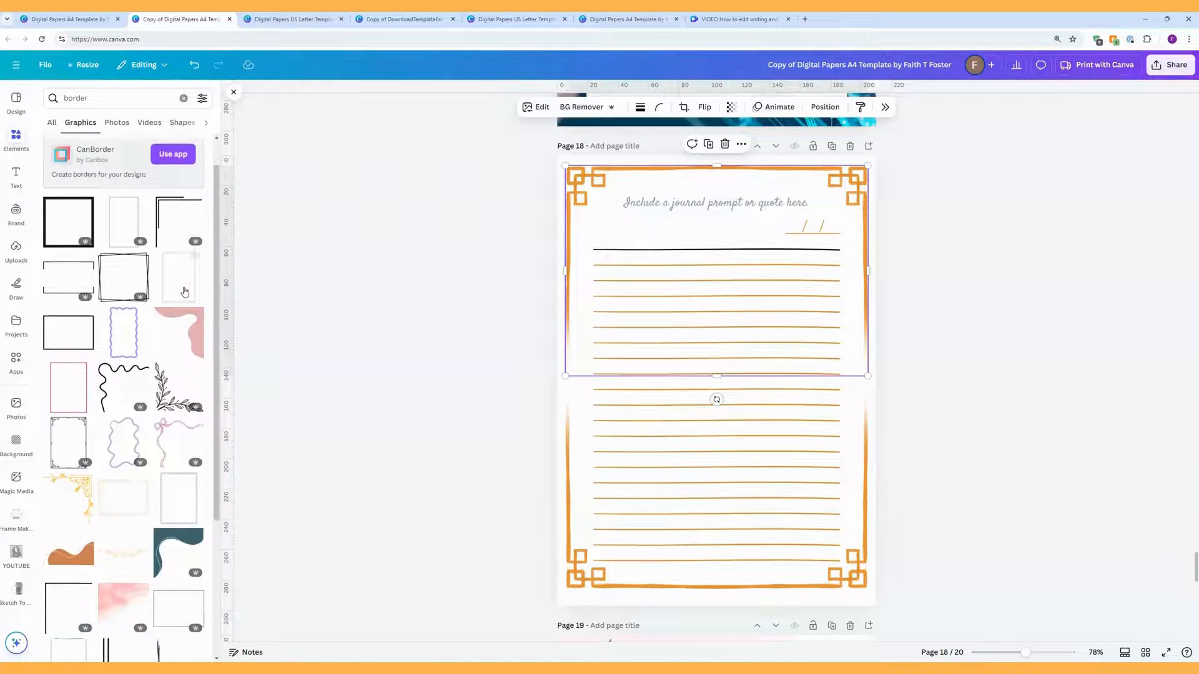
scroll(185, 292, "down", 6)
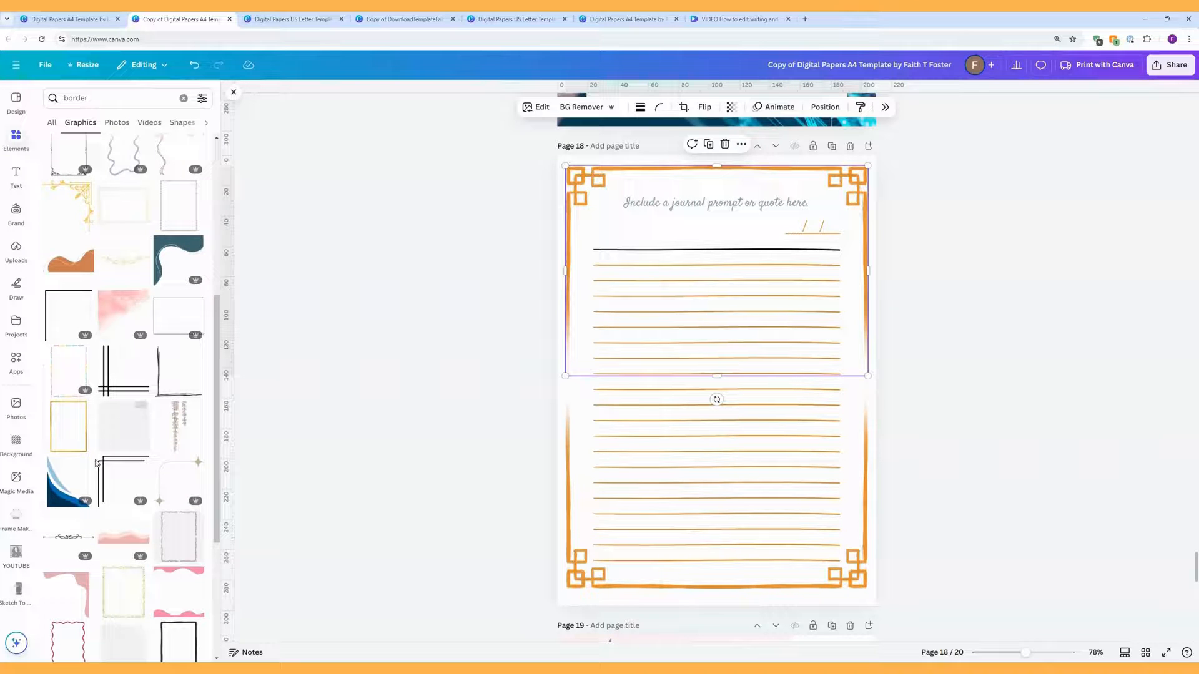
left_click(68, 373)
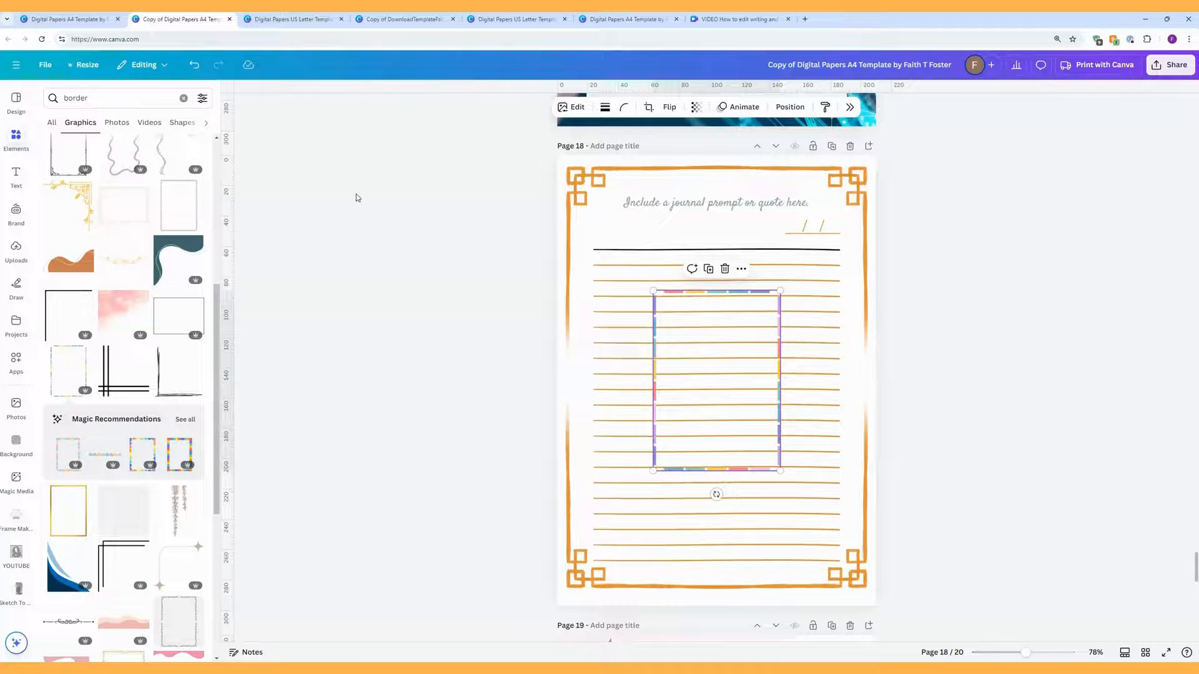
key("Delete")
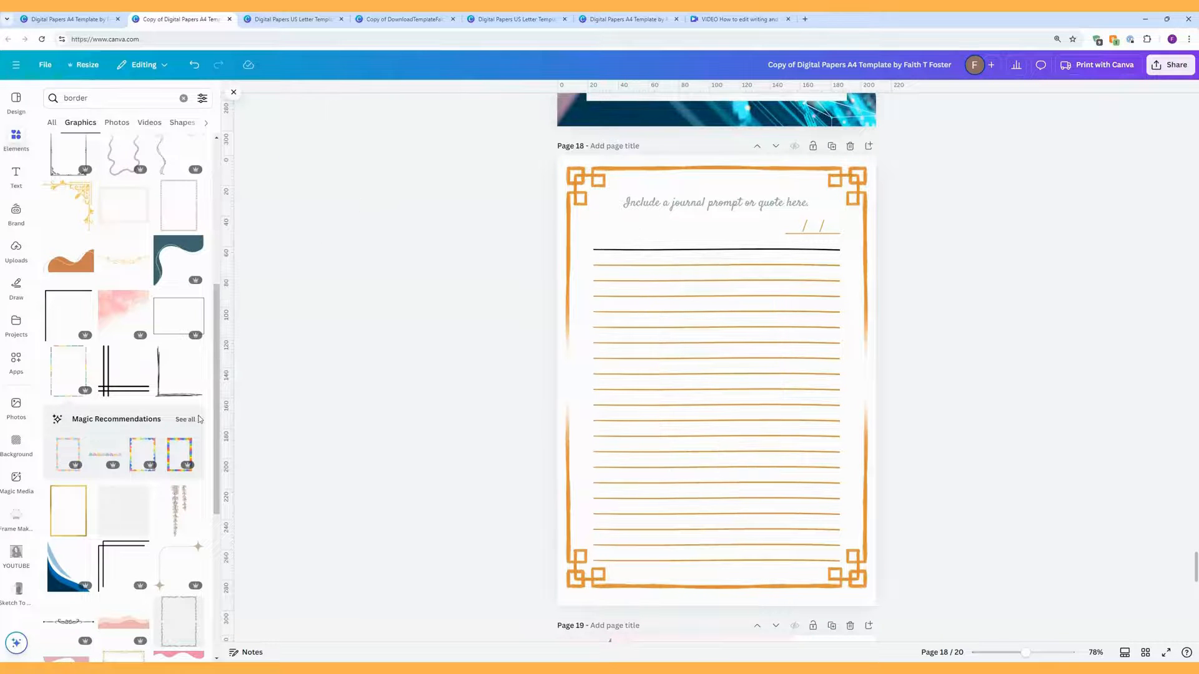
Step: Search the graphics for 'half border' and browse the results
scroll(197, 409, "down", 10)
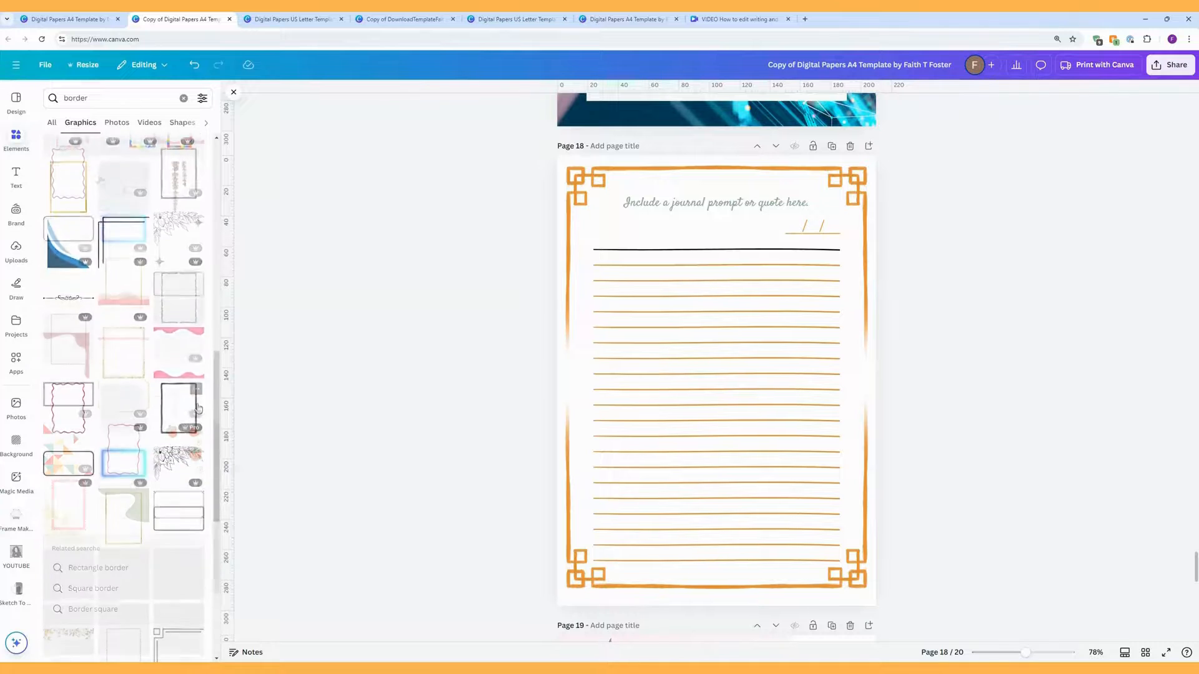
left_click(63, 98)
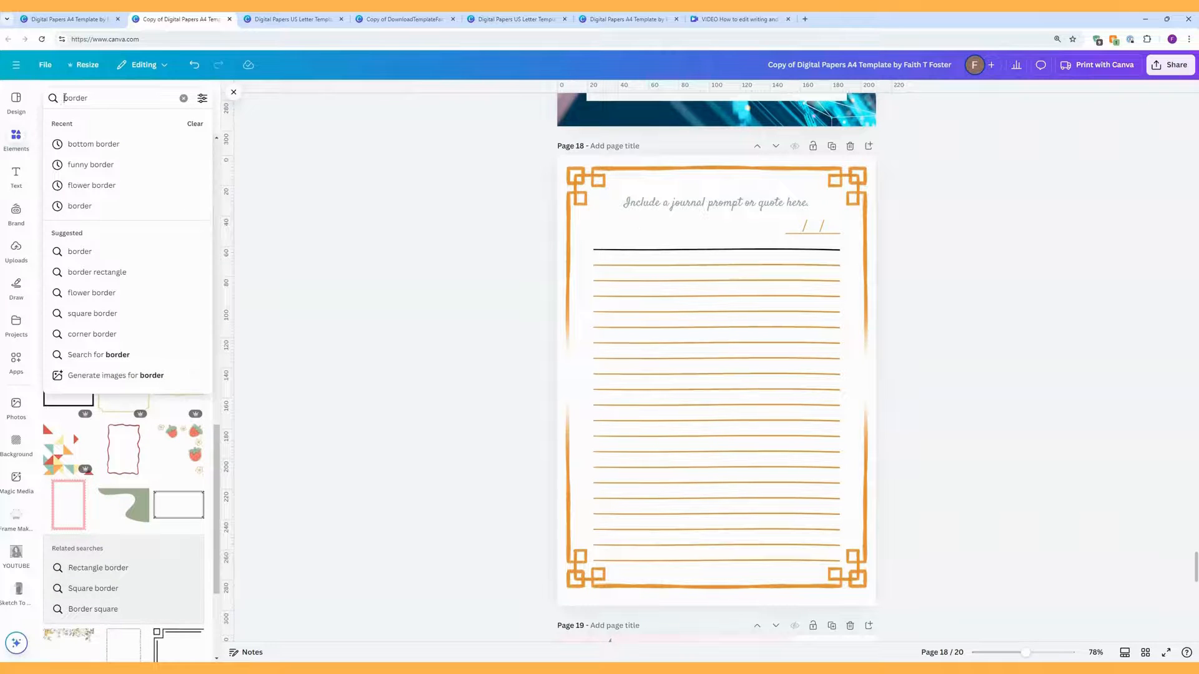
type("half")
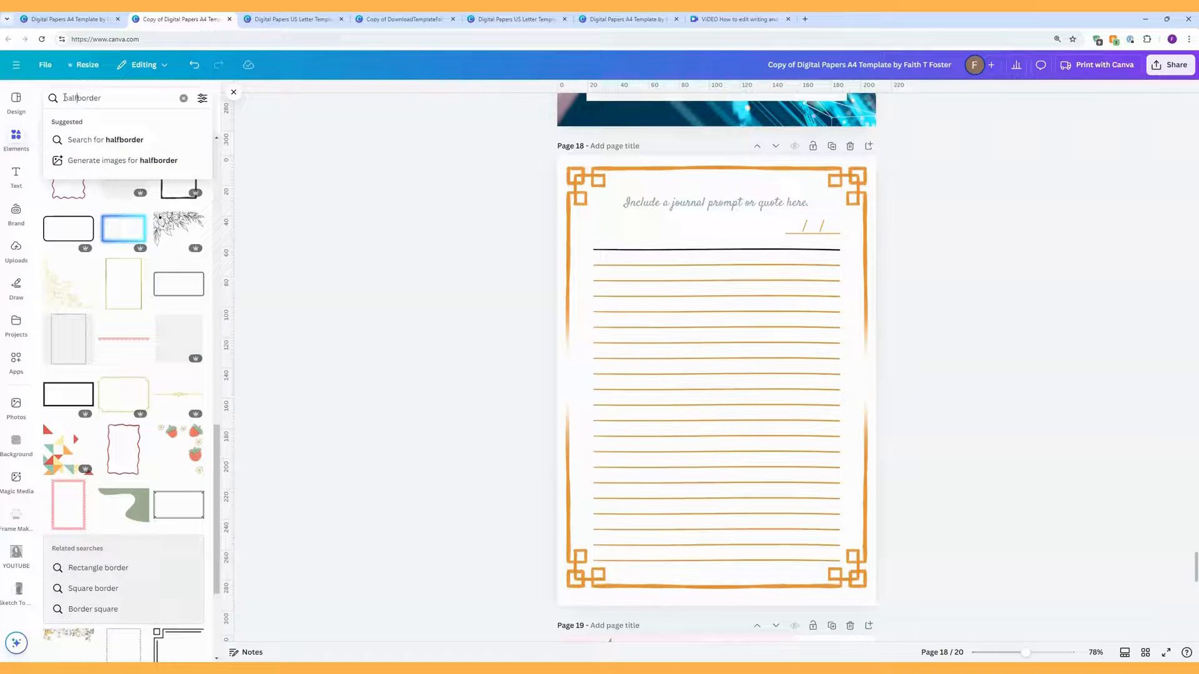
key("Return")
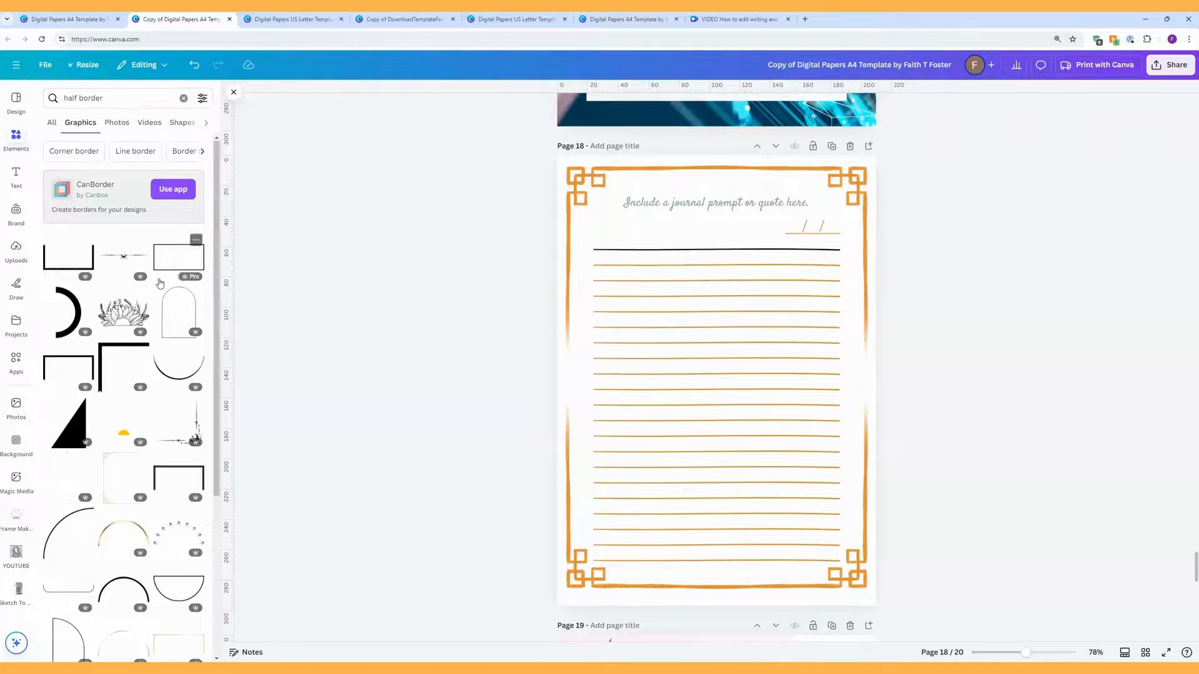
scroll(162, 282, "down", 5)
scroll(168, 312, "down", 5)
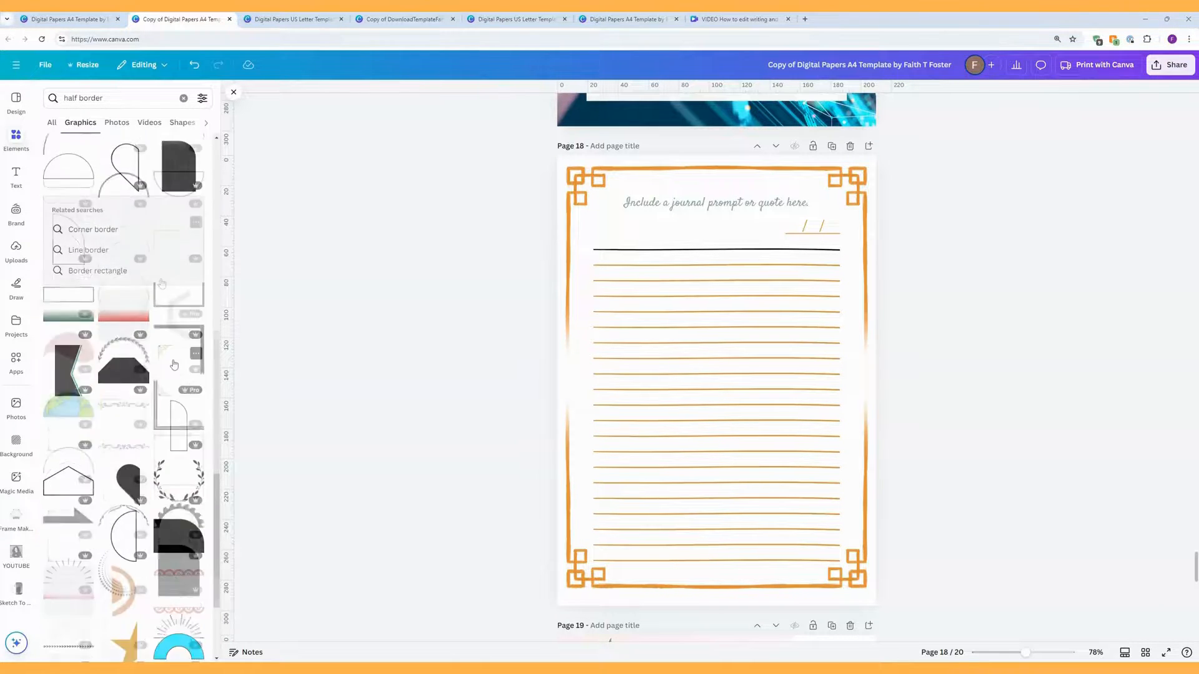
Step: Add the ornate corner-border graphic to page 18 and delete the top and bottom orange borders
left_click(173, 368)
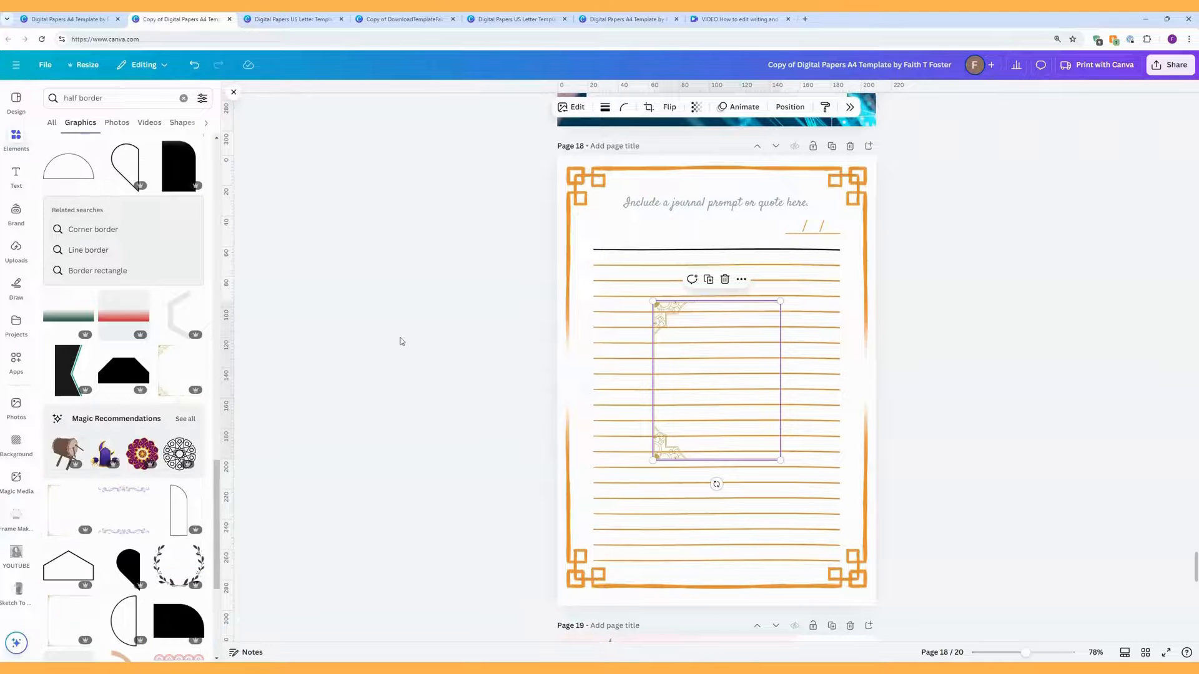
left_click_drag(671, 329, 603, 238)
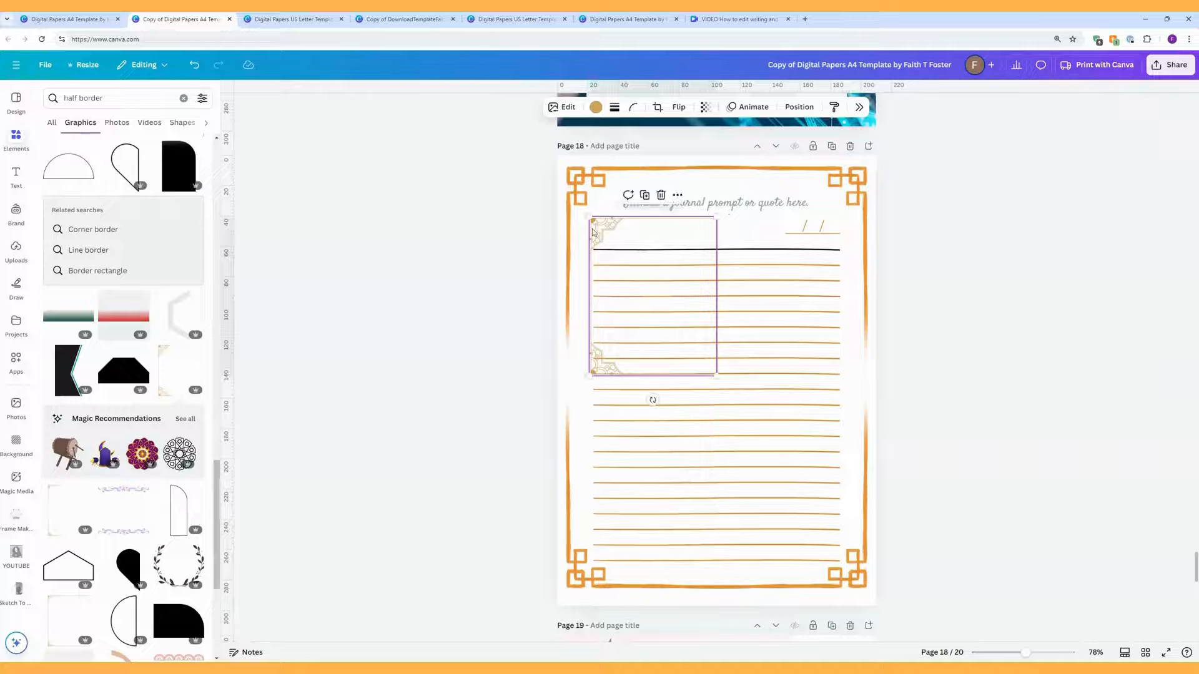
left_click(580, 193)
key("Delete")
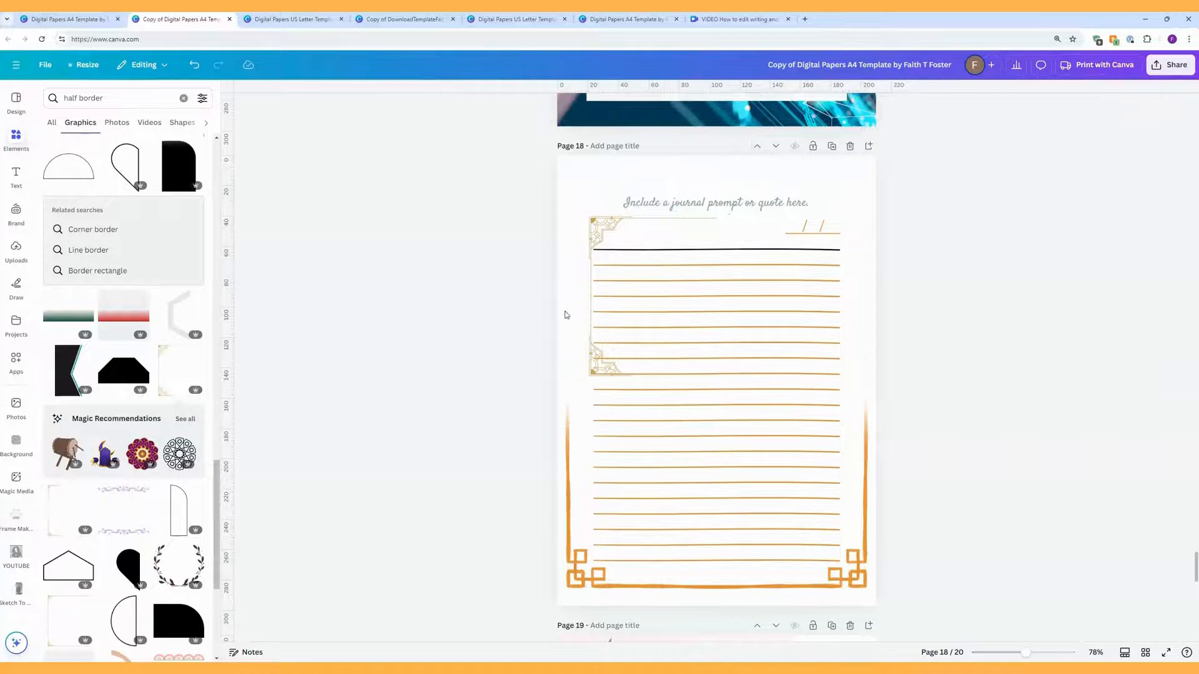
left_click(579, 570)
key("Delete")
Step: Rotate the corner border 90°, move it to the top-left, and stretch it across the top half
left_click(615, 354)
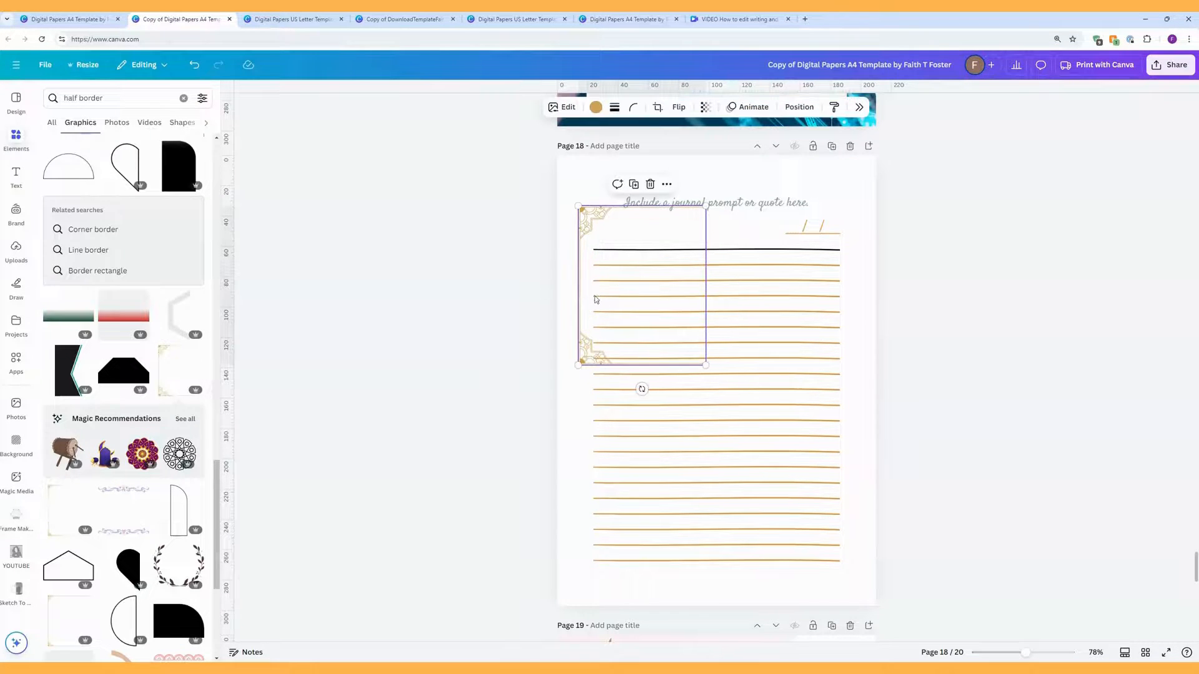
left_click_drag(643, 388, 573, 288)
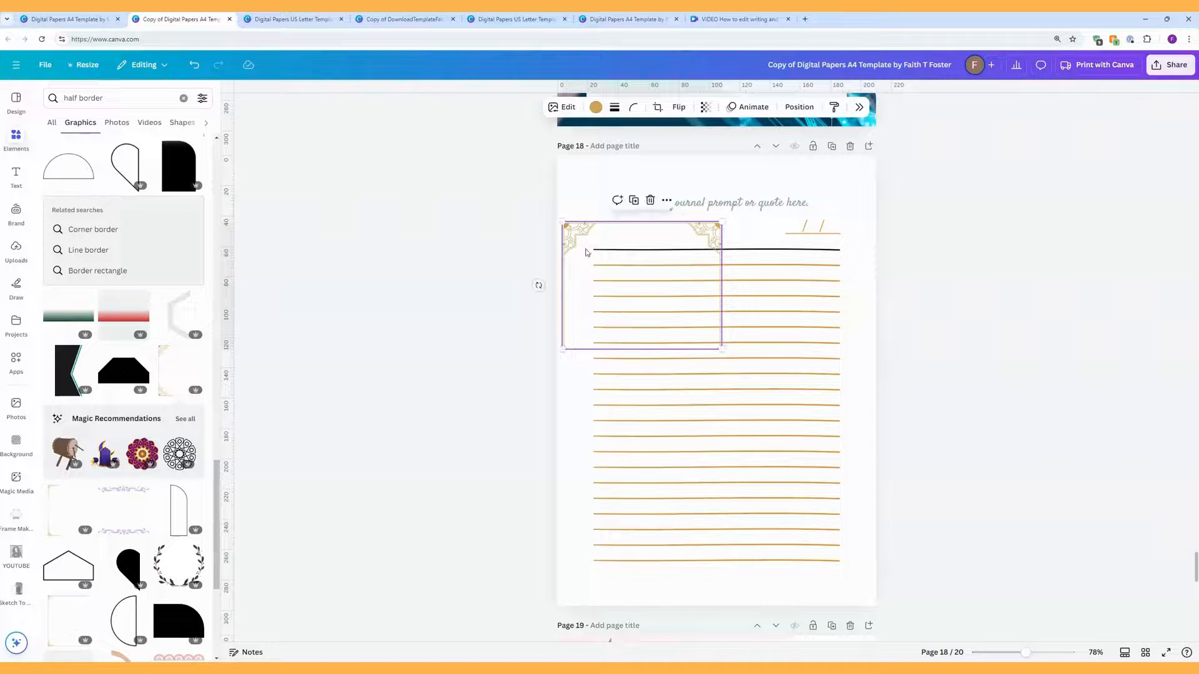
left_click_drag(590, 237, 596, 179)
left_click_drag(728, 291, 891, 361)
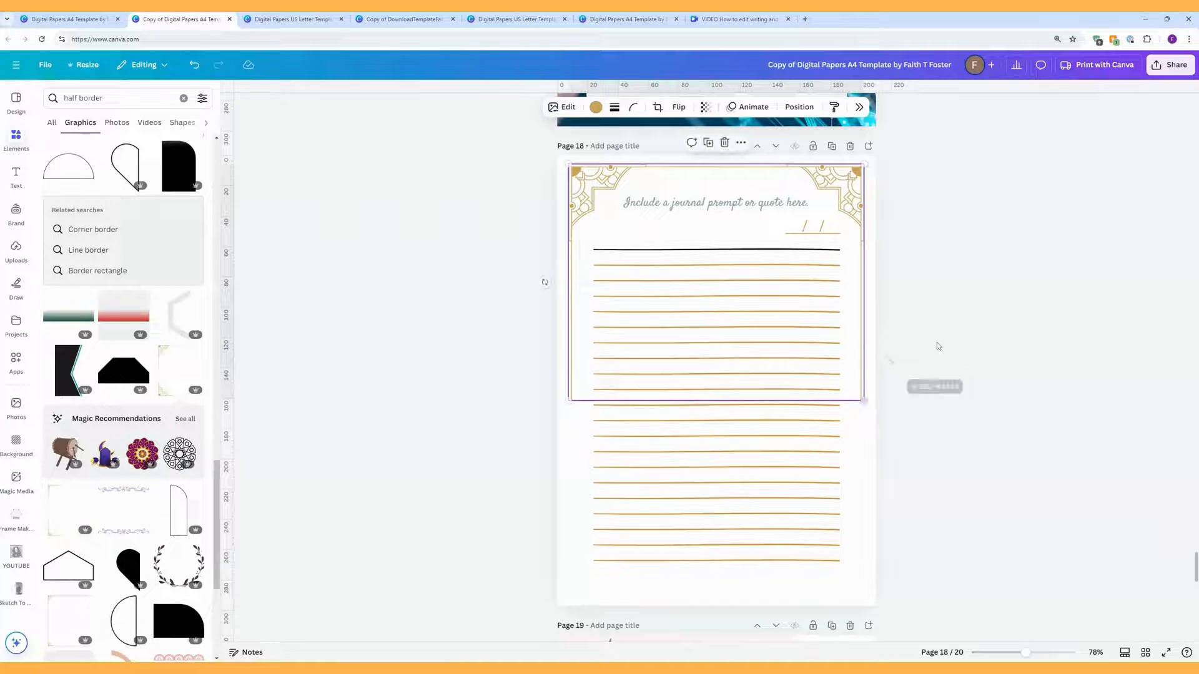
Step: Make the ornate border black, duplicate it, and flip the copy vertically
left_click(595, 108)
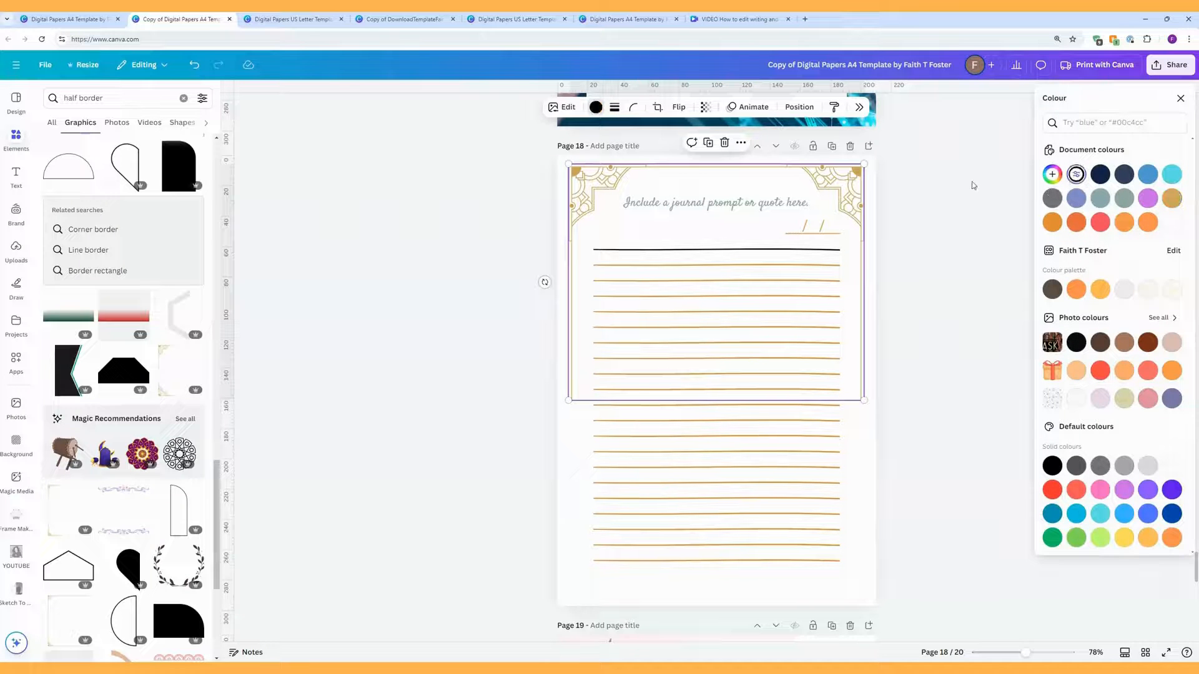
left_click(915, 205)
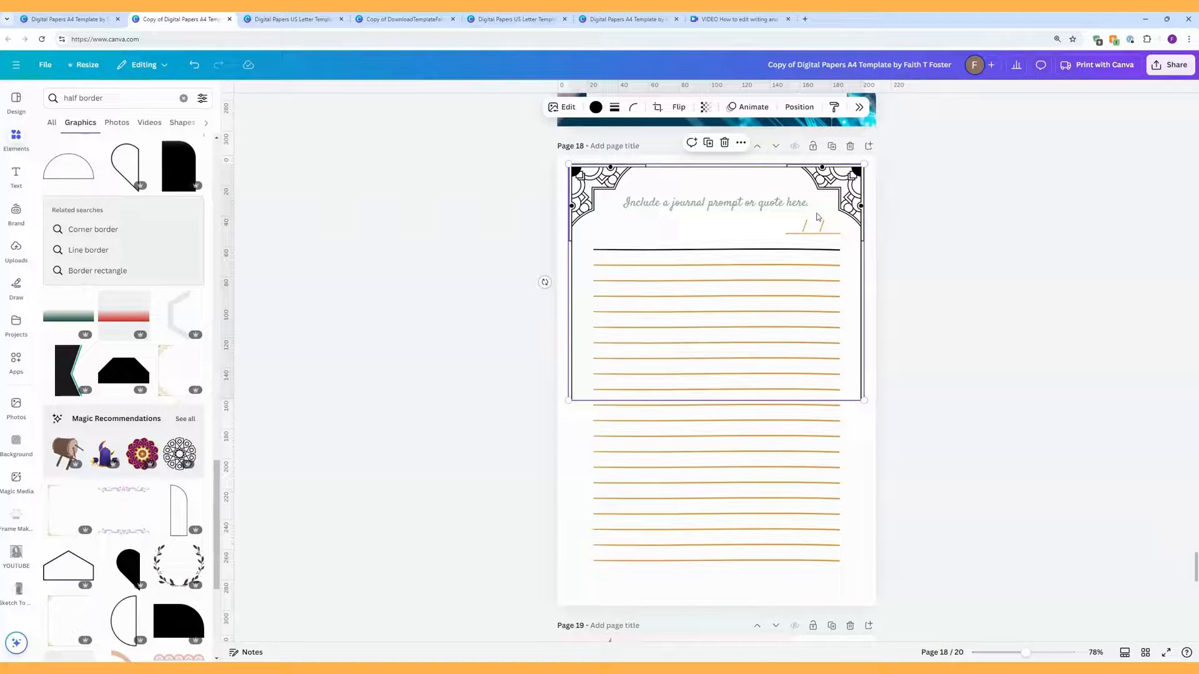
key("ctrl+d")
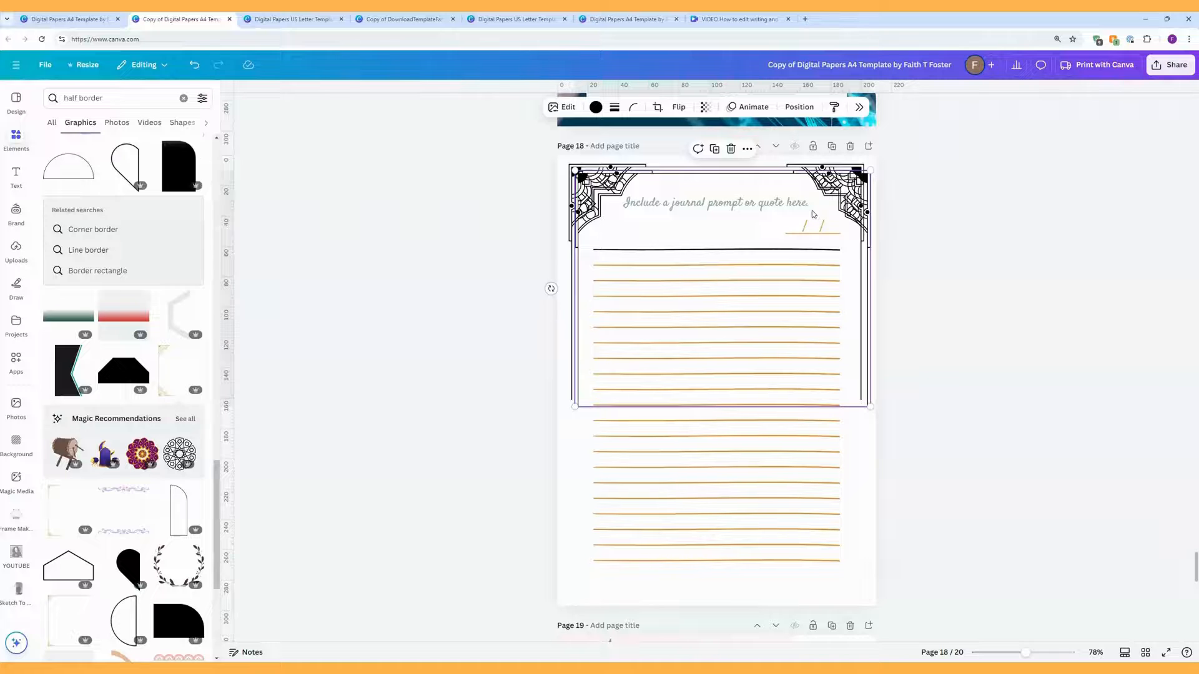
left_click(680, 110)
left_click(682, 158)
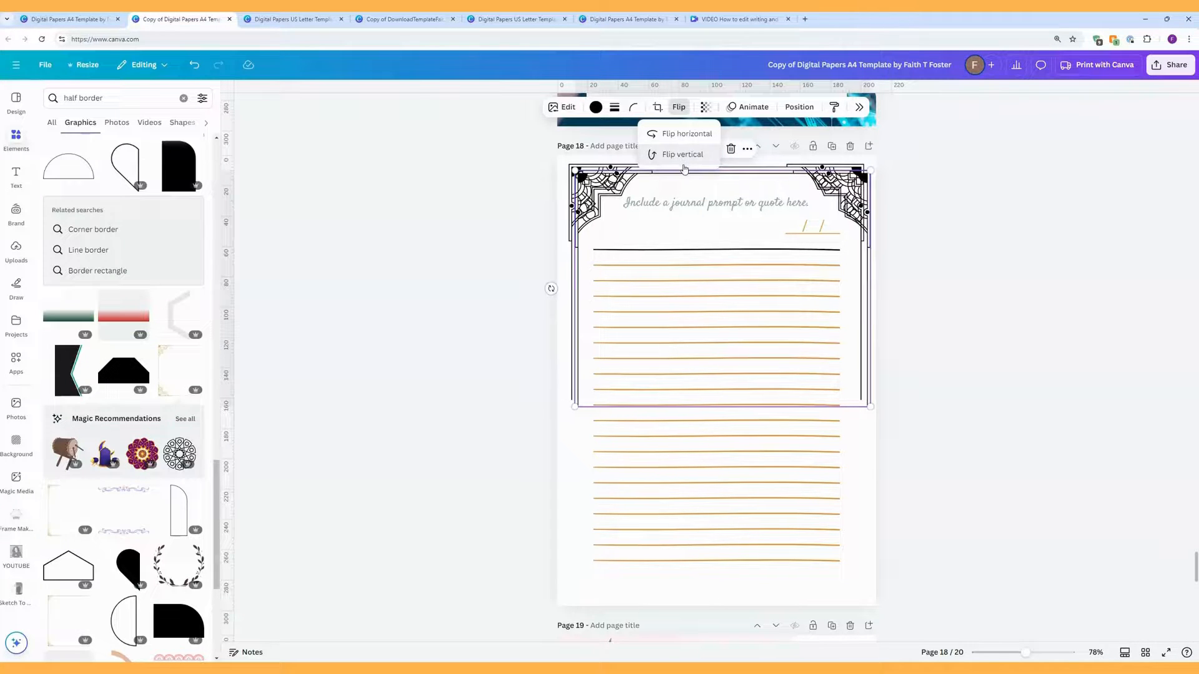
Step: Flip the copy again so its ornaments sit at the bottom, and move it into the lower half
left_click_drag(685, 178, 683, 199)
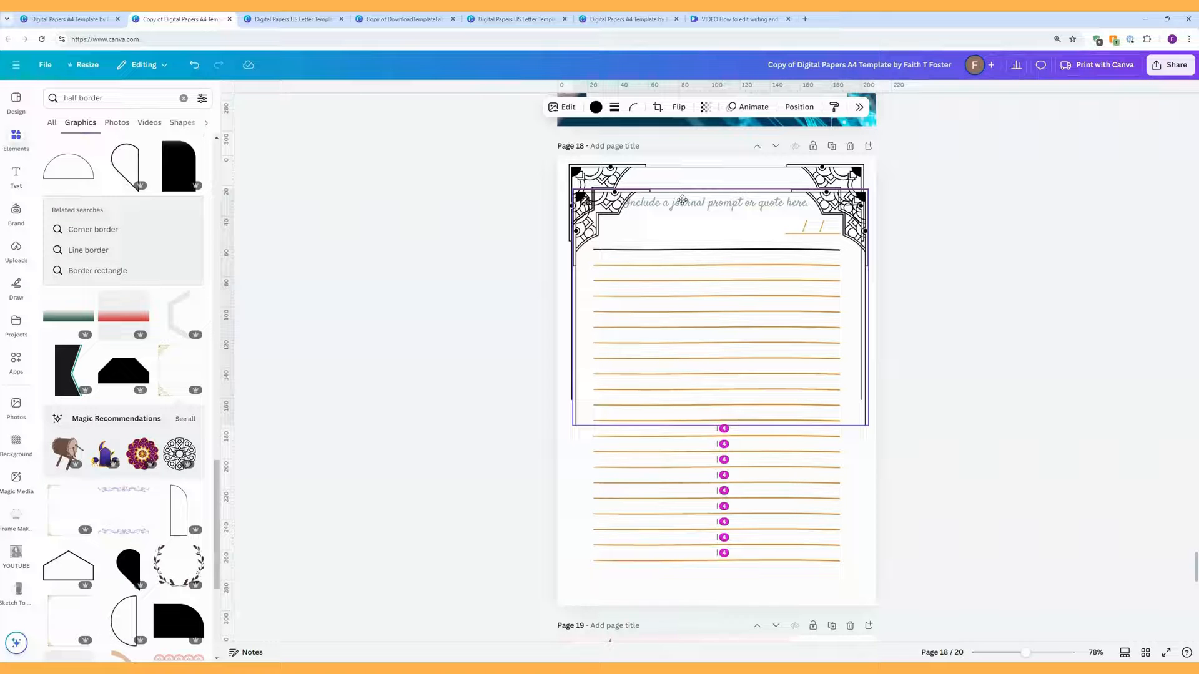
left_click_drag(683, 199, 680, 200)
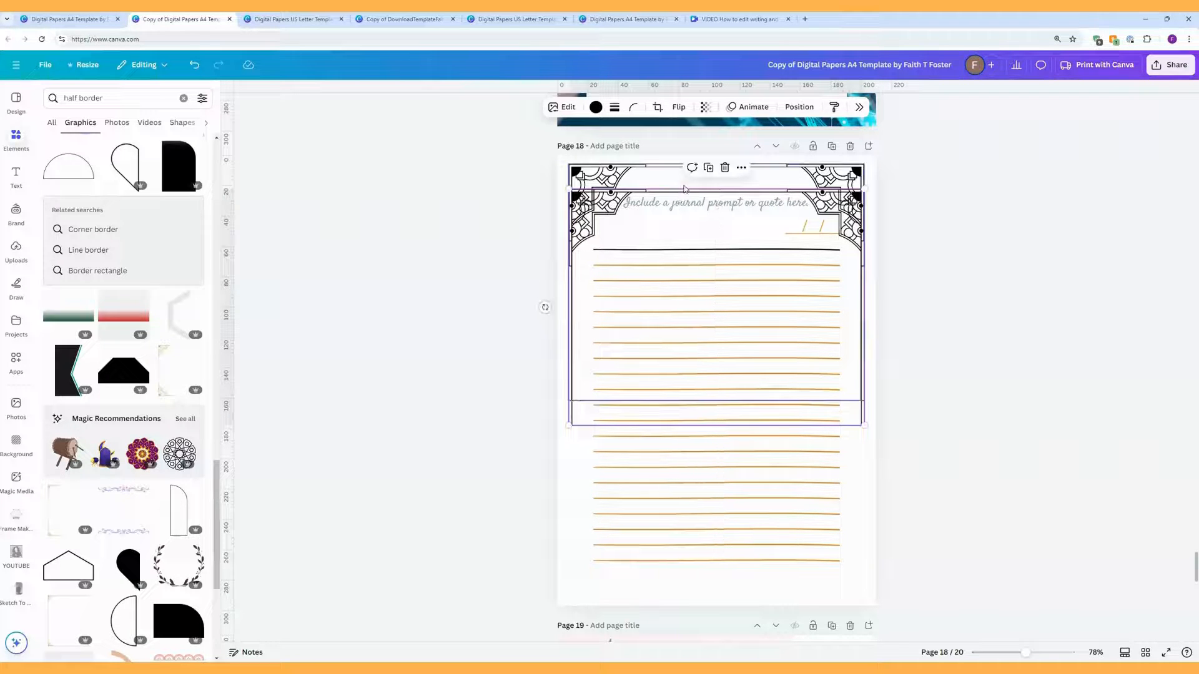
left_click(679, 107)
left_click(682, 155)
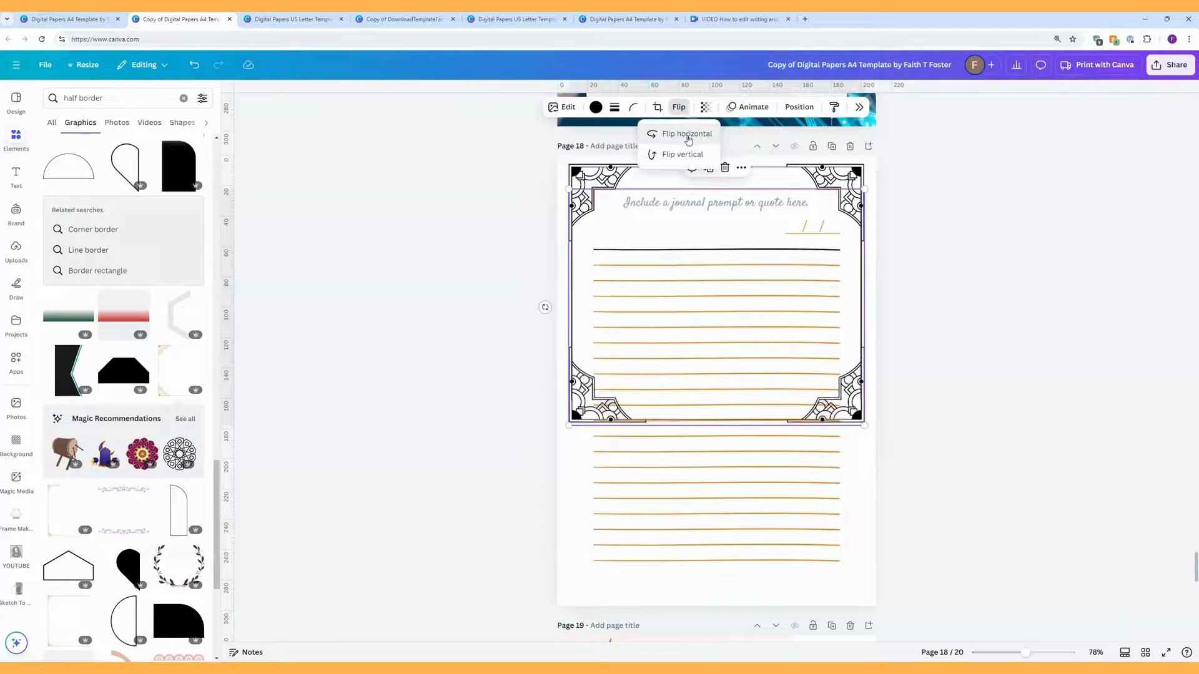
left_click(856, 407)
left_click_drag(856, 406, 854, 571)
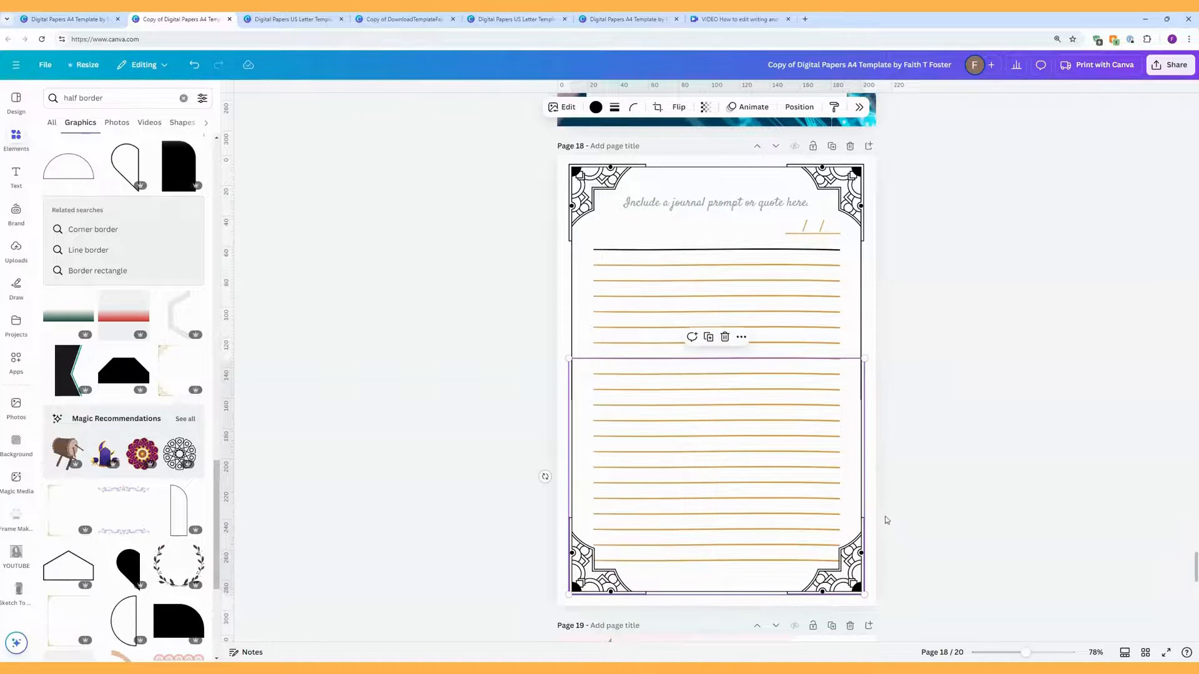
Step: Nudge the bottom border left and right with the arrow keys until it lines up horizontally
left_click(918, 537)
left_click(863, 542)
key("Left")
key("Right")
key("Left")
key("Right")
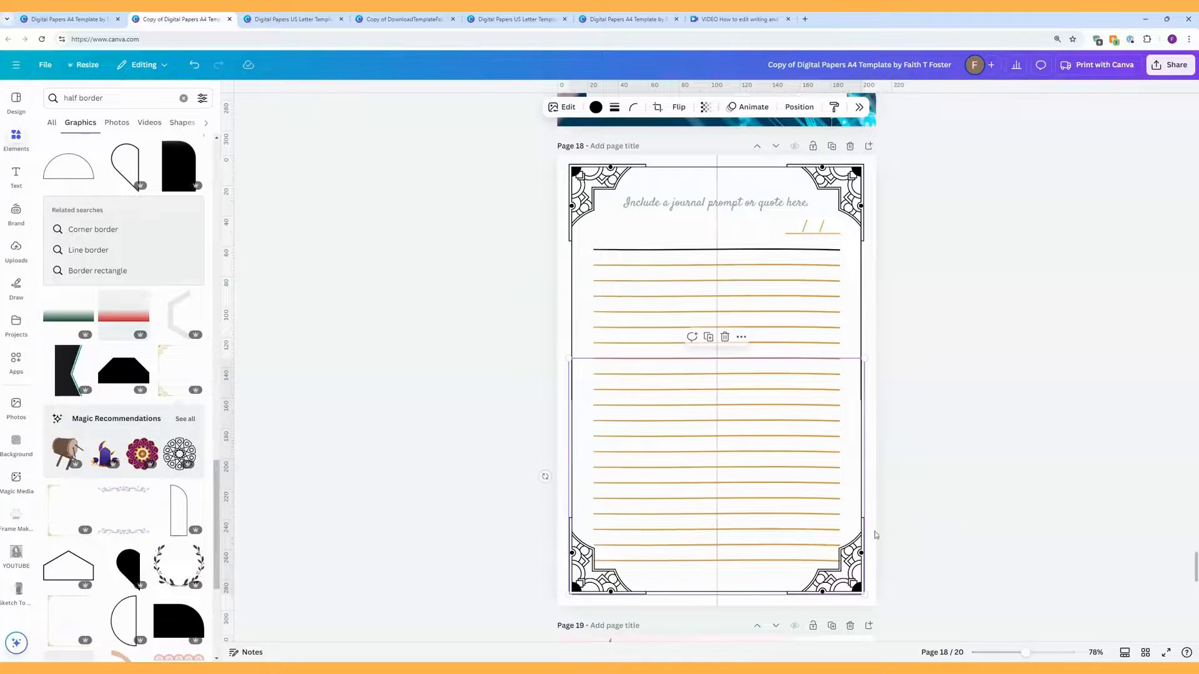
key("Left")
key("Left")
key("Left")
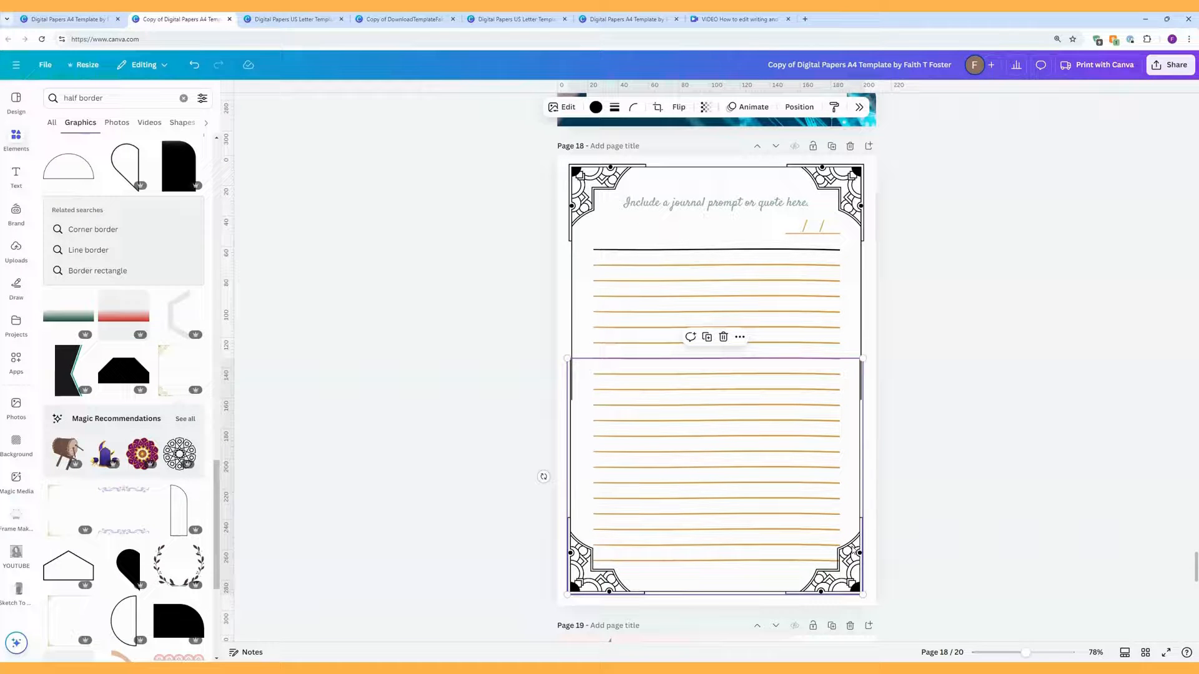
key("Right")
key("Right")
key("Right")
key("Left")
key("Left")
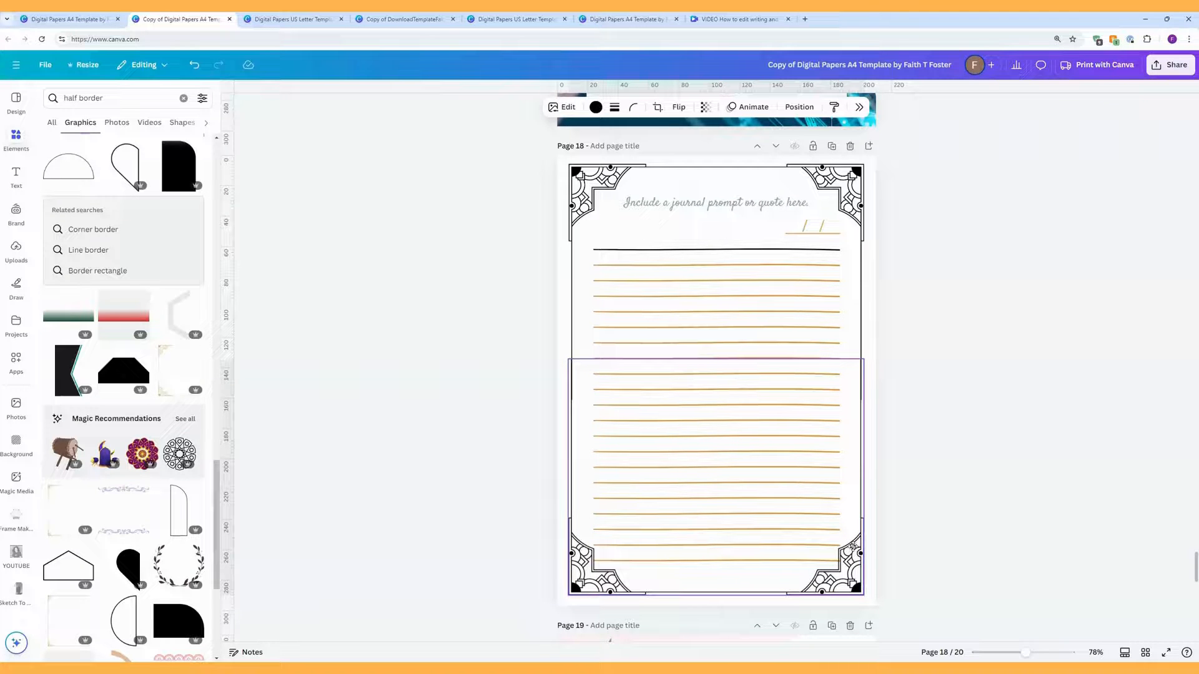
key("Right")
key("Right")
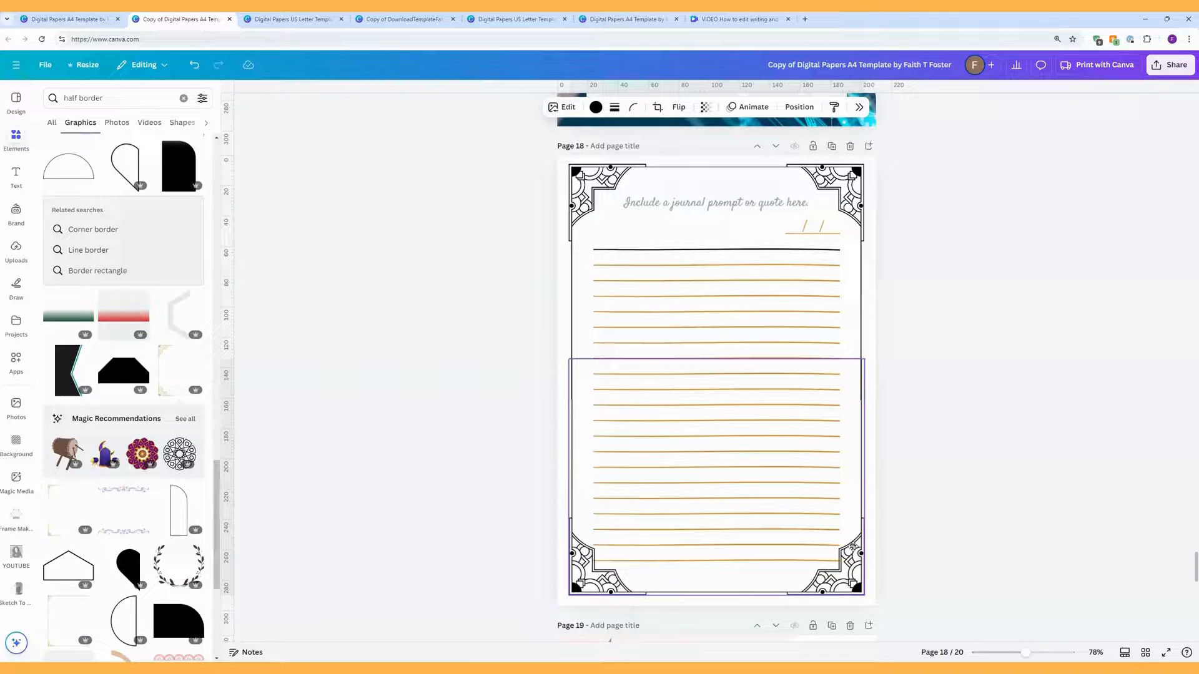
left_click(918, 486)
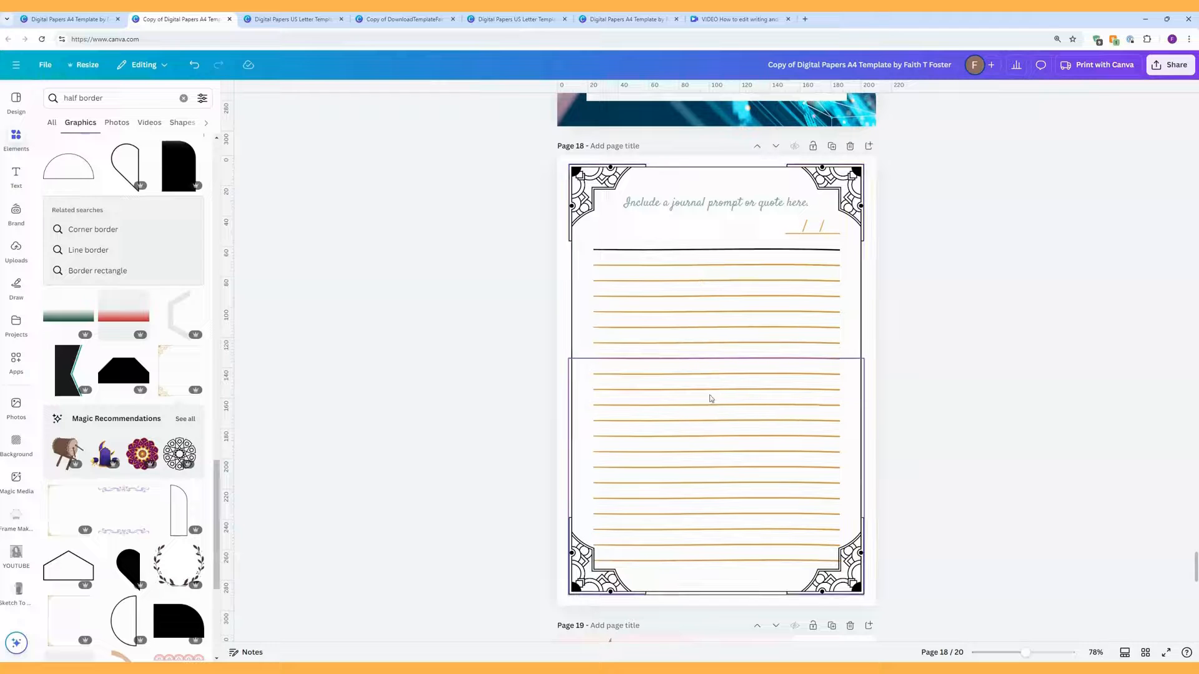
Step: Compare the top and bottom border halves to check their alignment
left_click(711, 322)
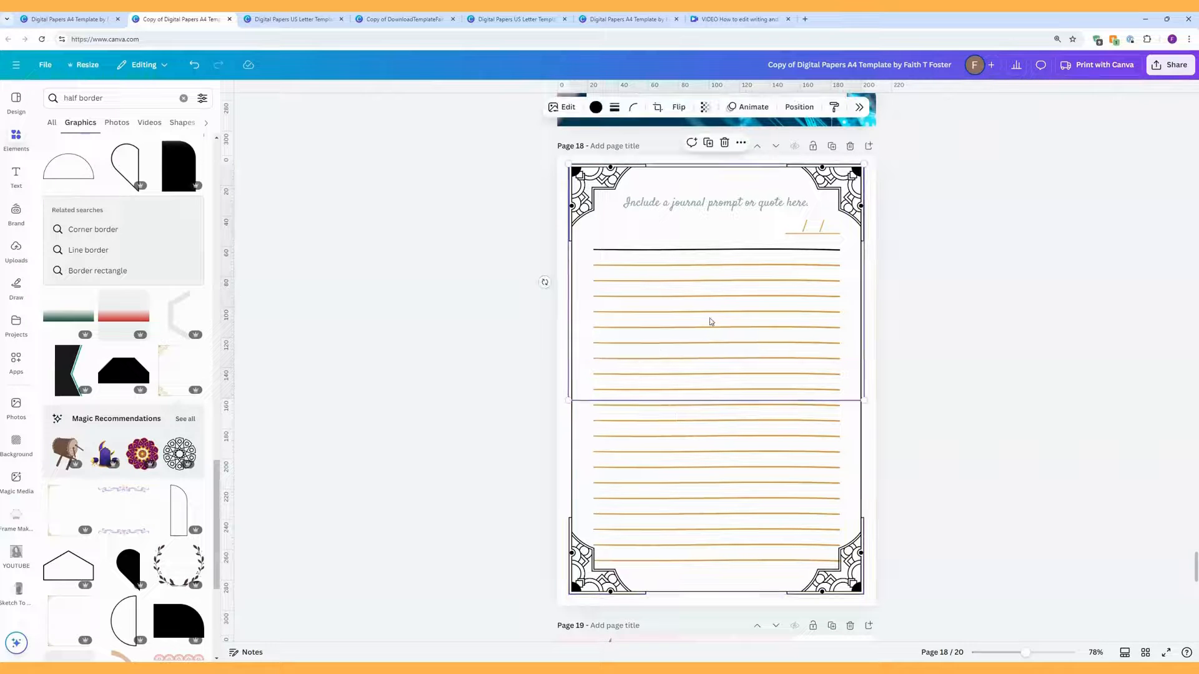
left_click(680, 447)
left_click(770, 311)
left_click(769, 428)
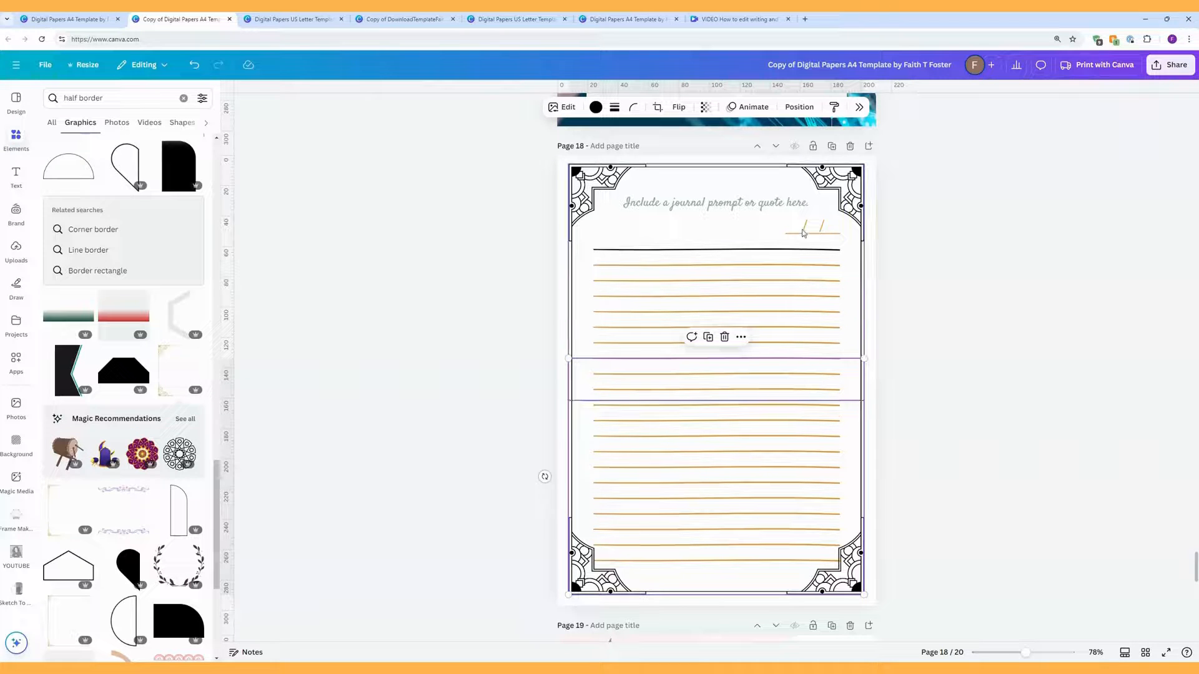
left_click(801, 108)
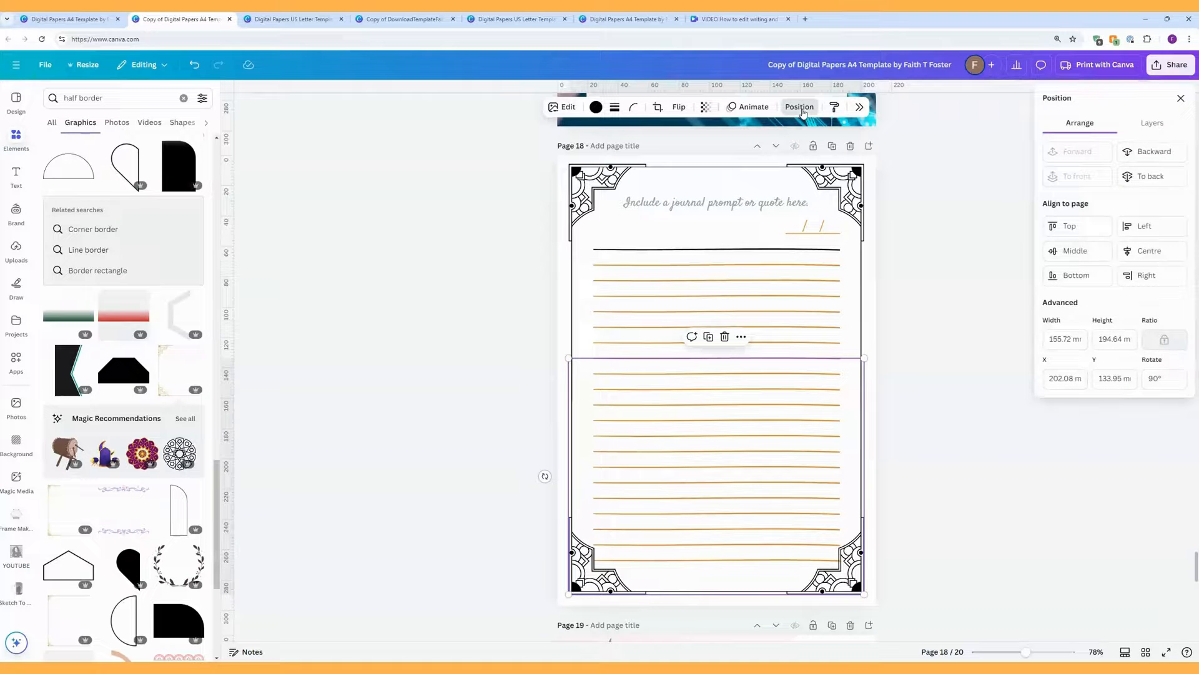
left_click(1151, 123)
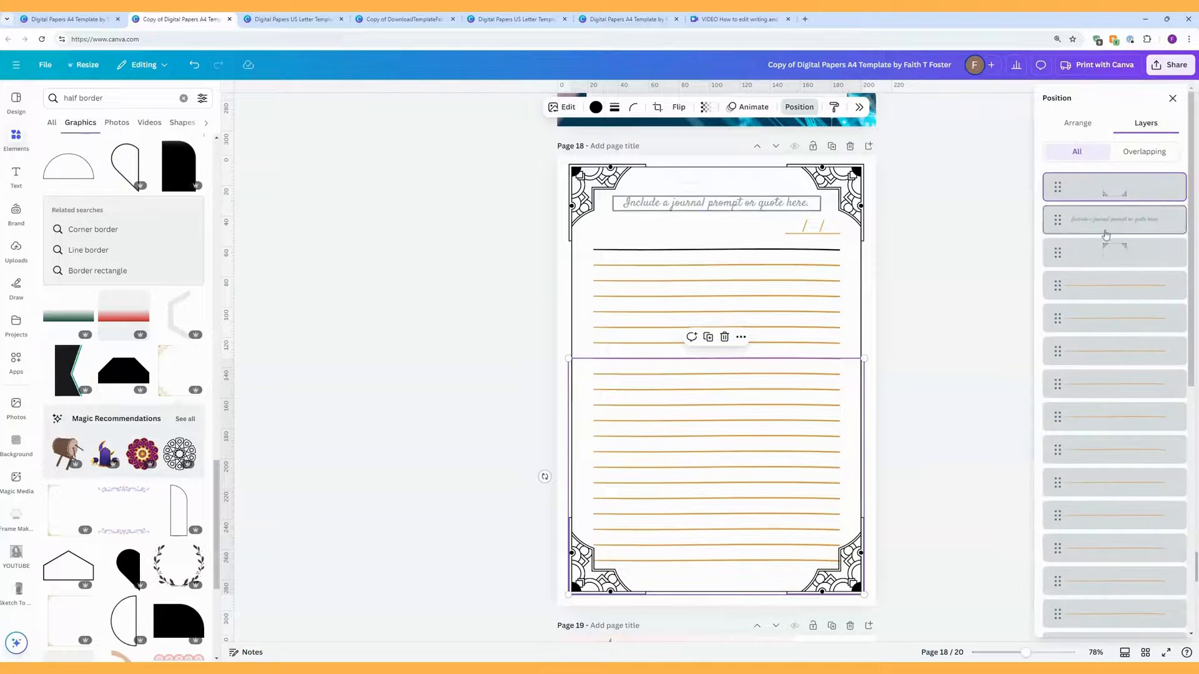
left_click(1066, 288)
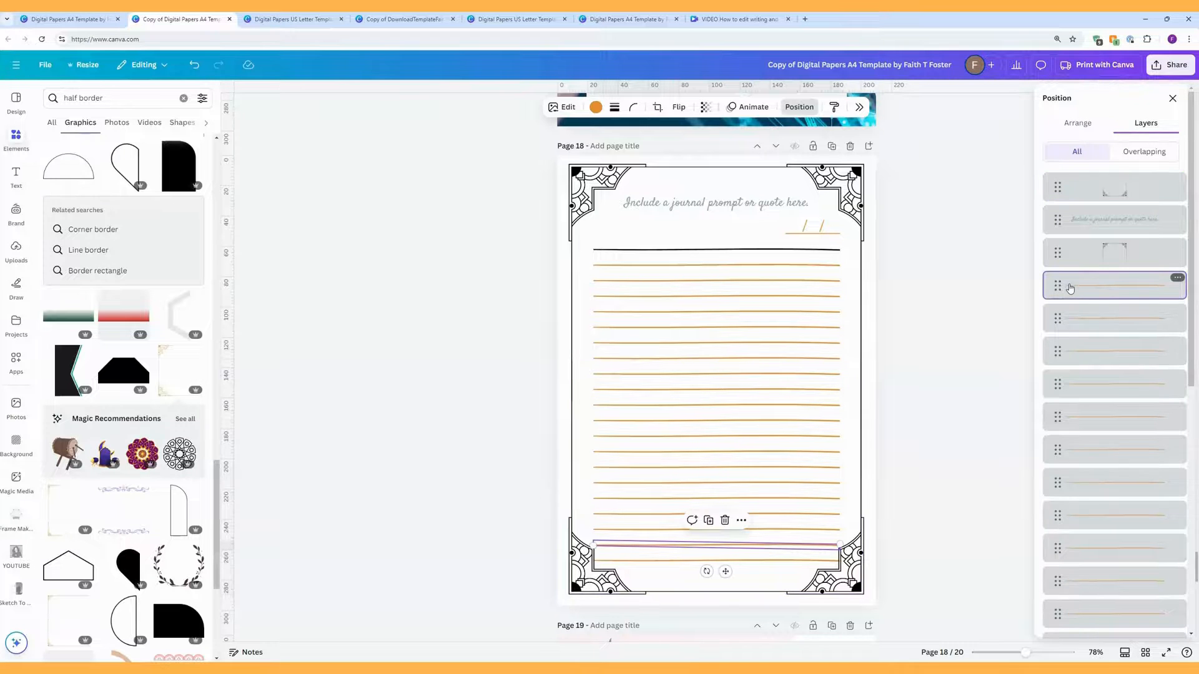
scroll(1070, 288, "down", 5)
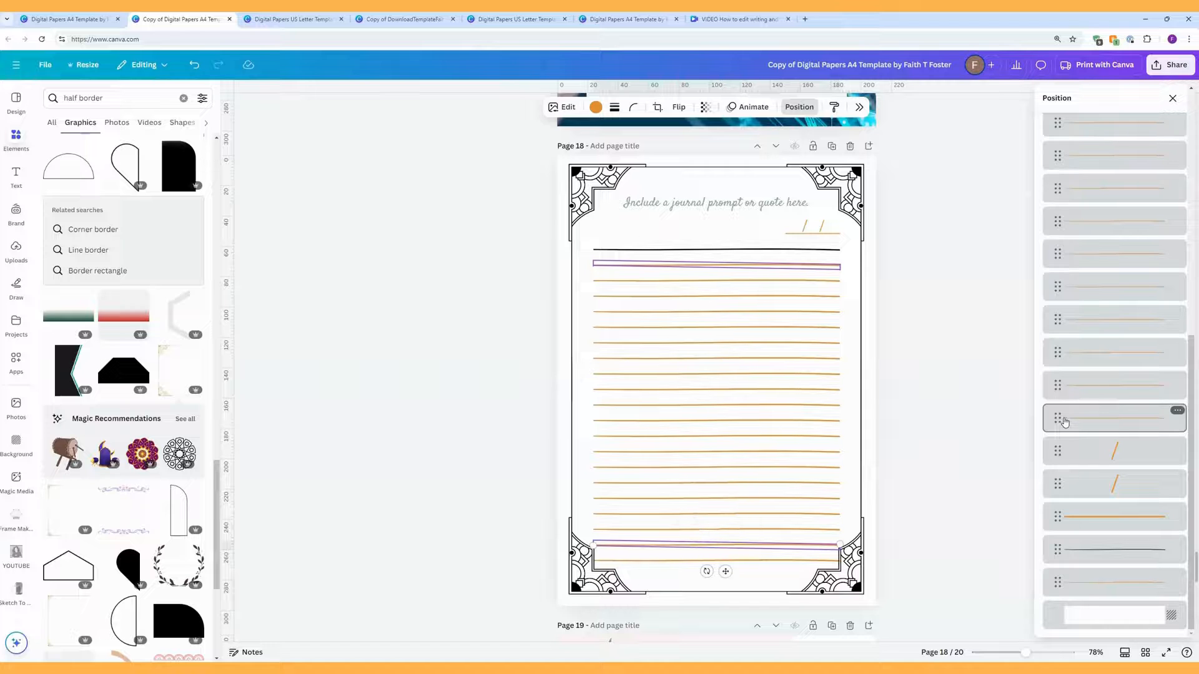
left_click(1066, 422, "shift")
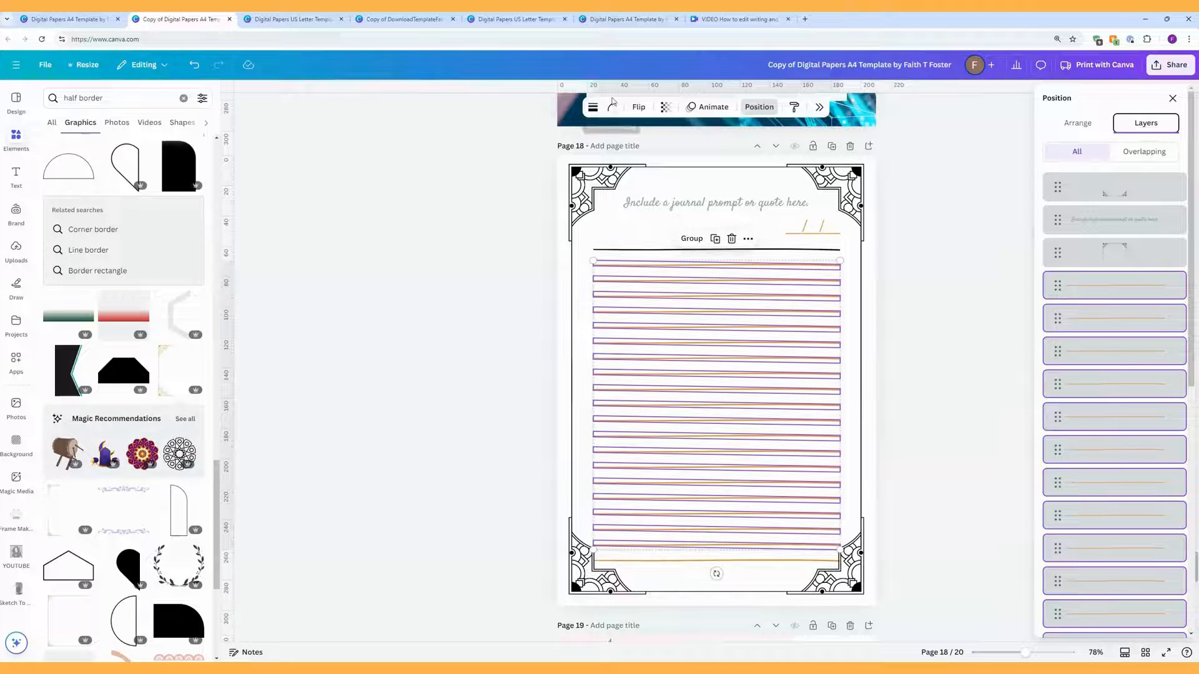
left_click(997, 311)
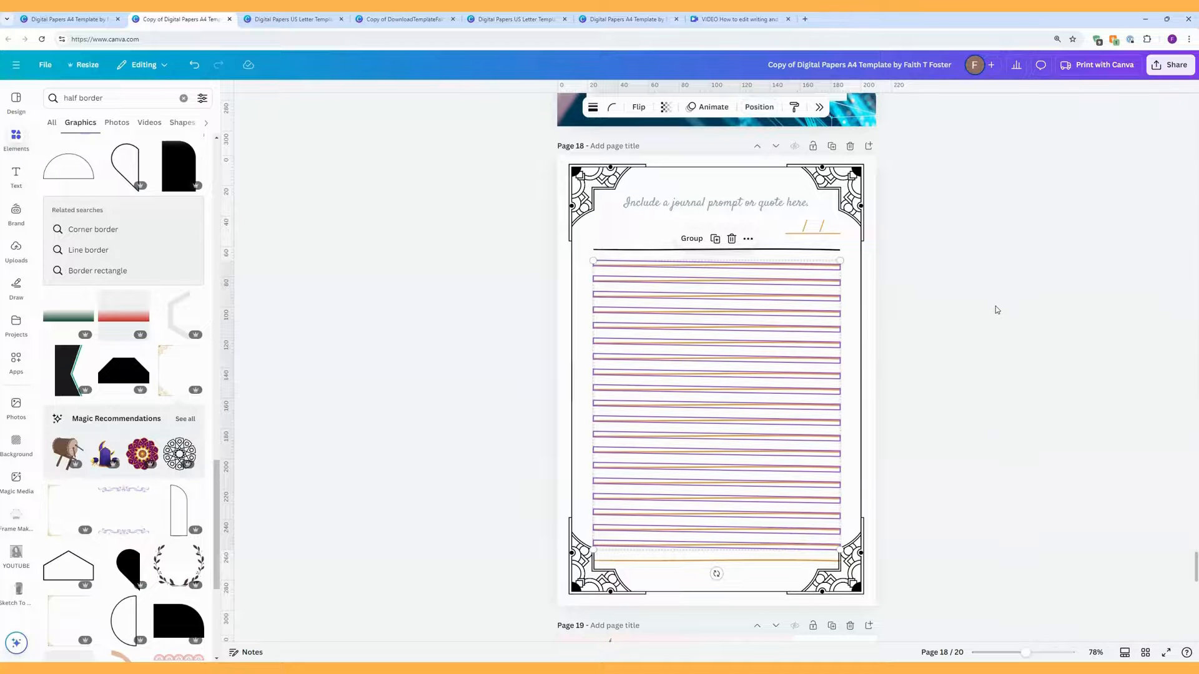
left_click(759, 107)
left_click(1111, 286)
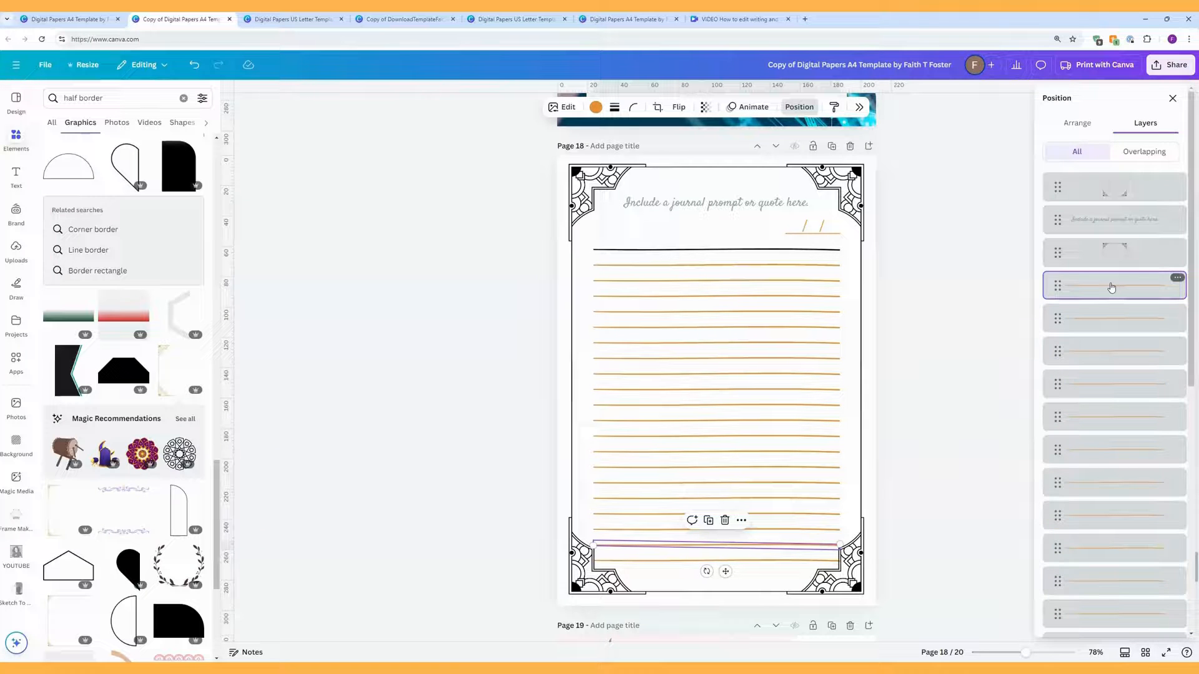
Step: Recolour the first two orange ruled lines black
left_click(596, 107)
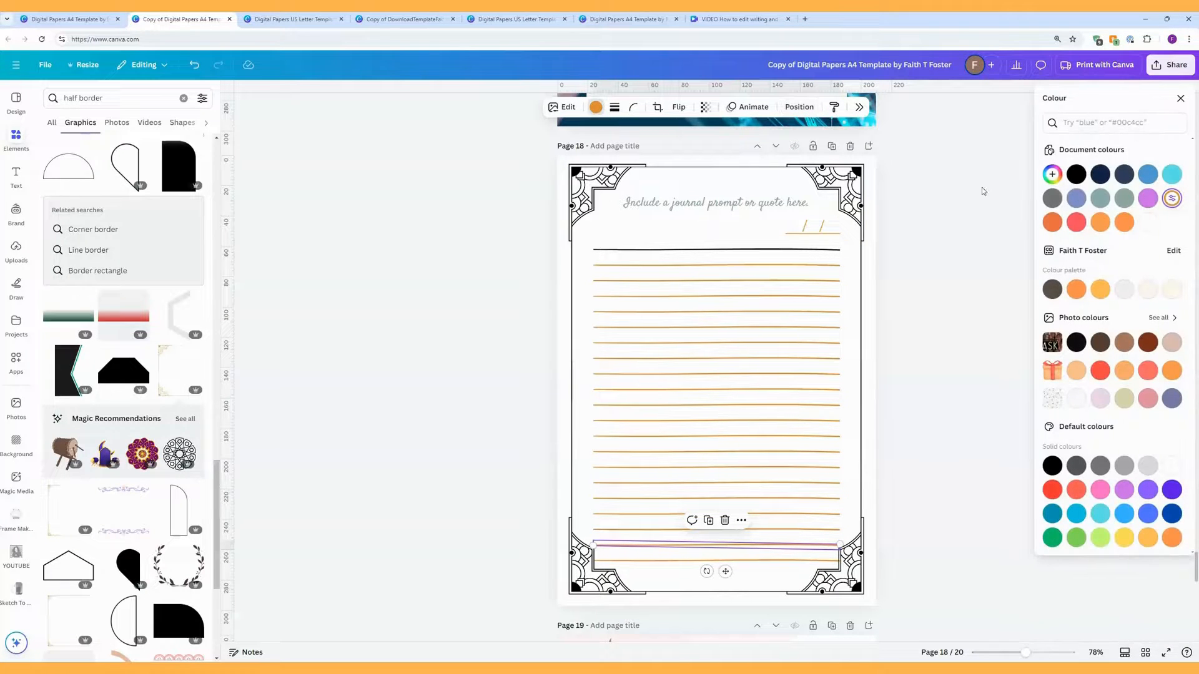
left_click(1076, 175)
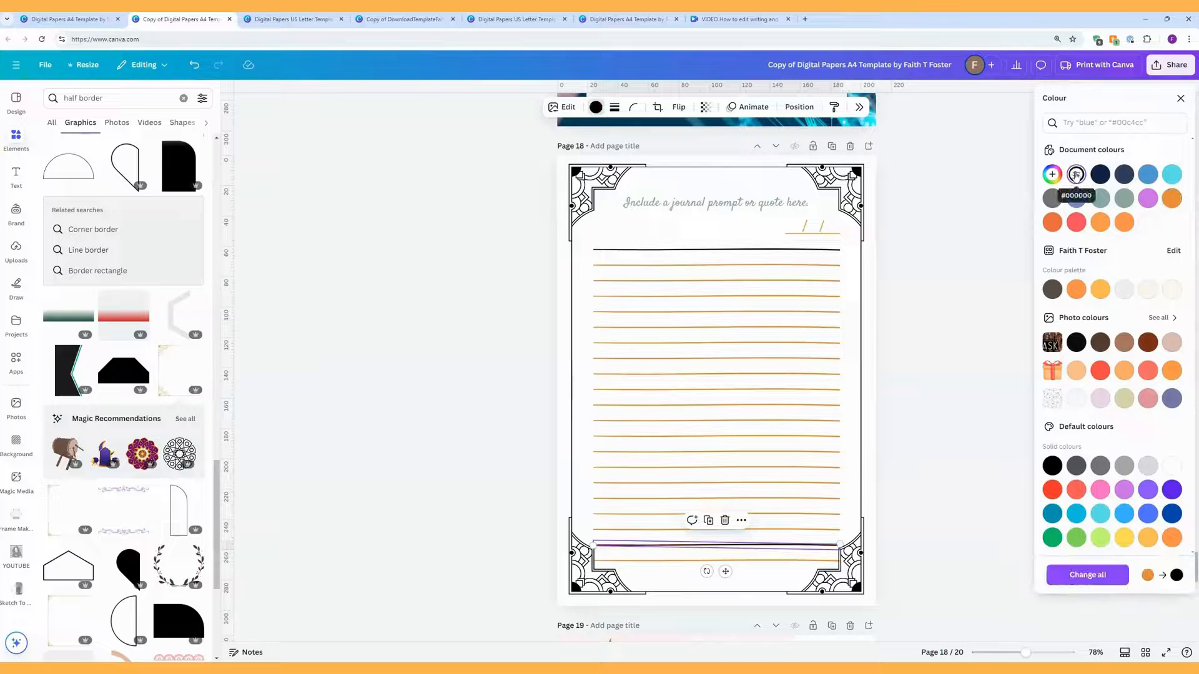
left_click(800, 108)
left_click(1117, 320)
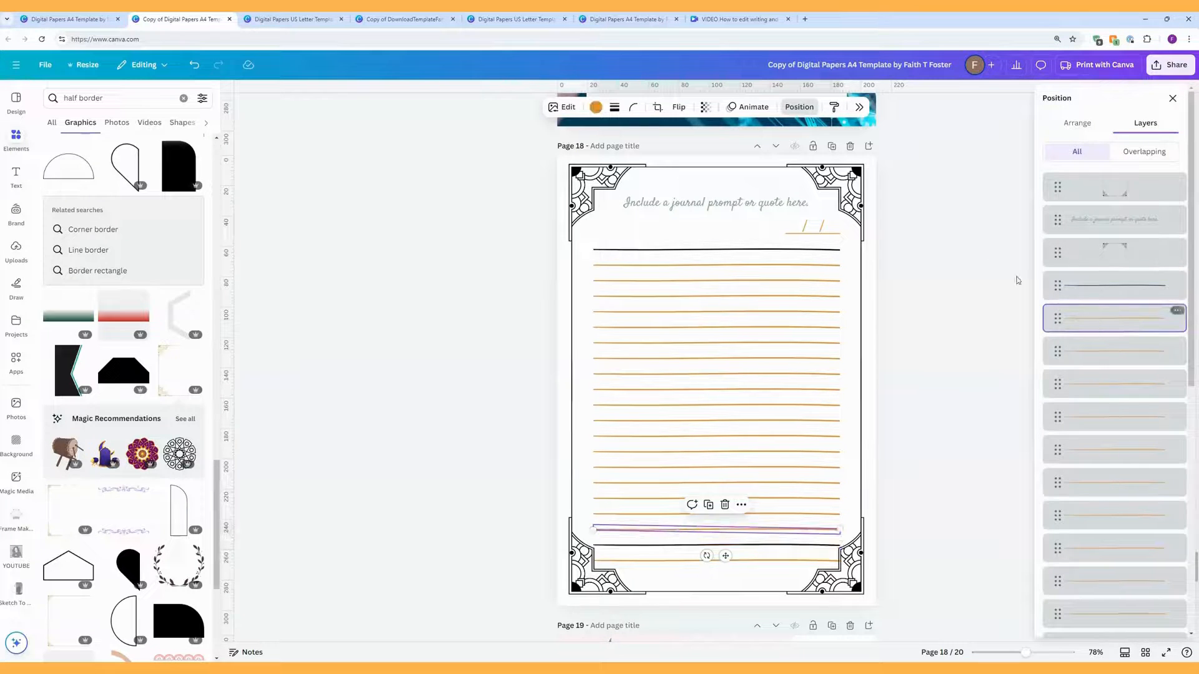
left_click(595, 107)
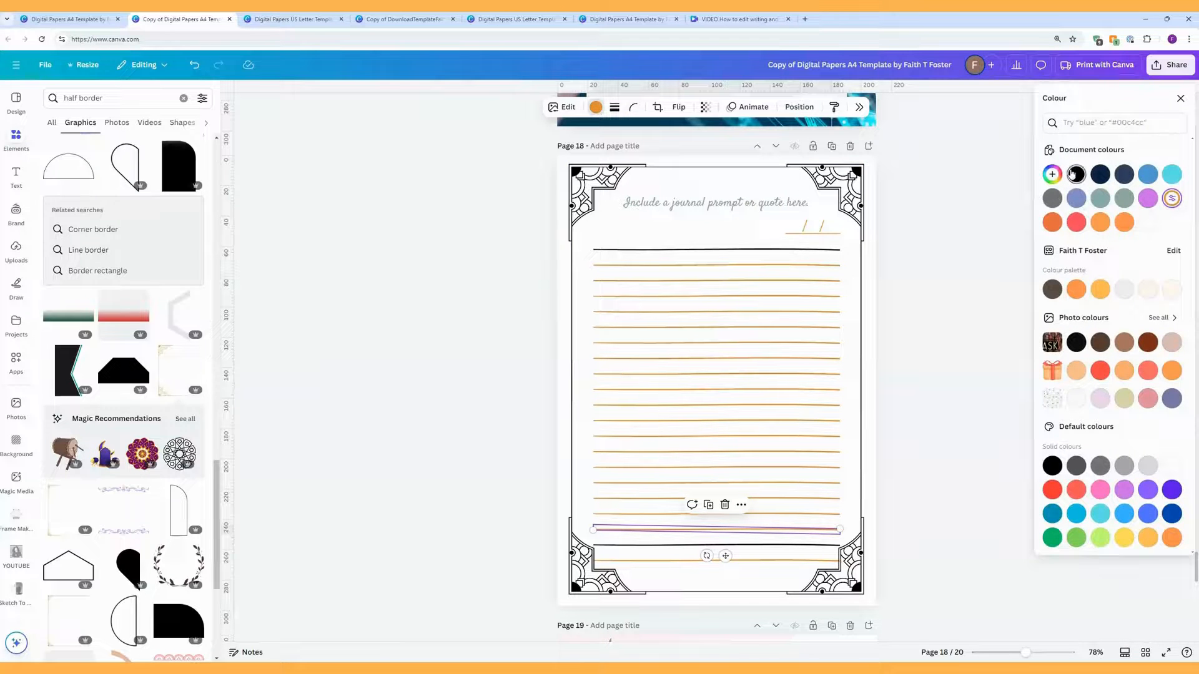
left_click(1074, 174)
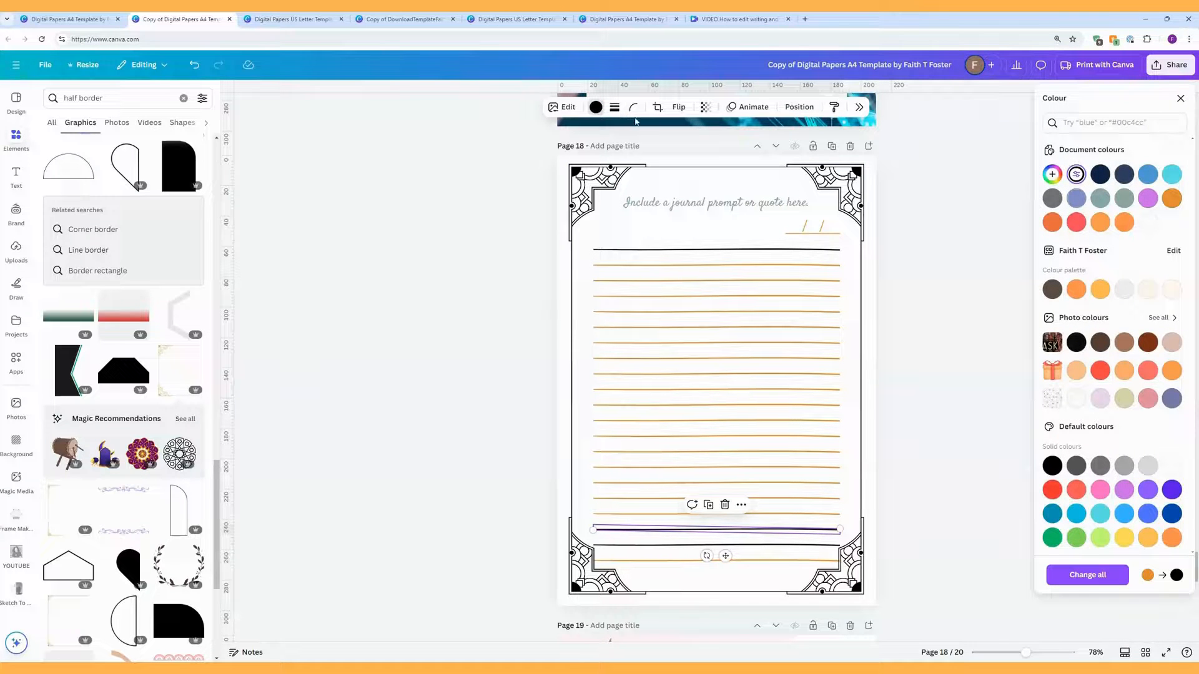
left_click(799, 107)
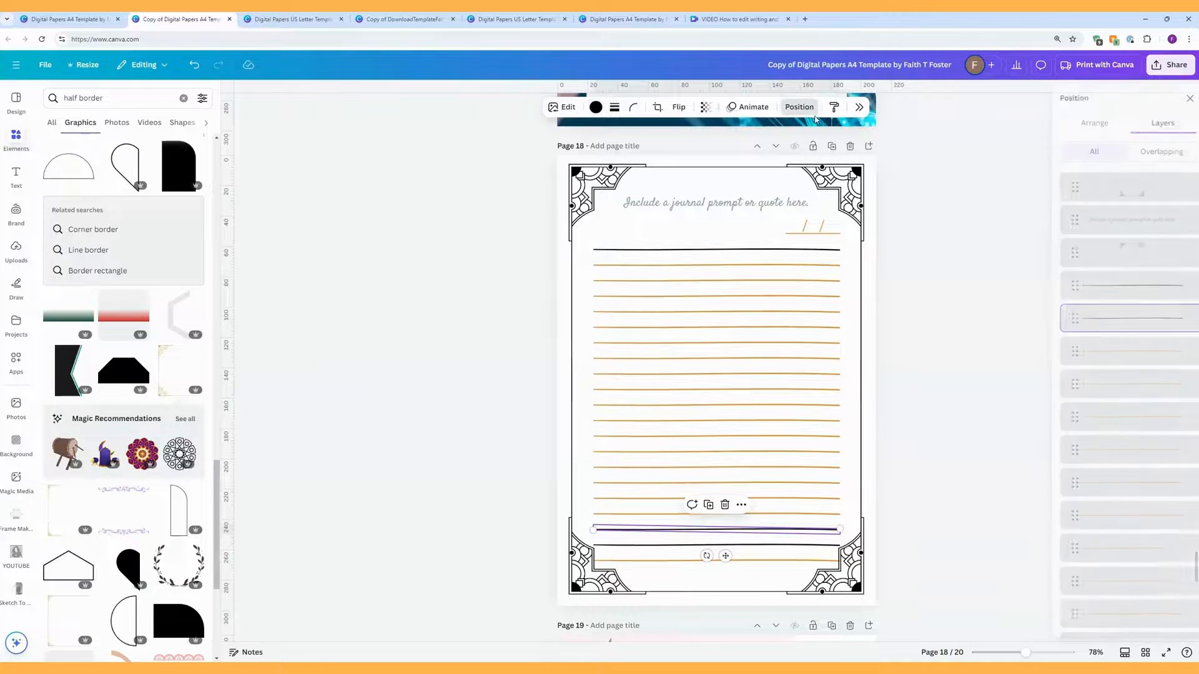
Step: Make a third line black and apply Change all to turn orange black on every page
left_click(1115, 361)
left_click(595, 107)
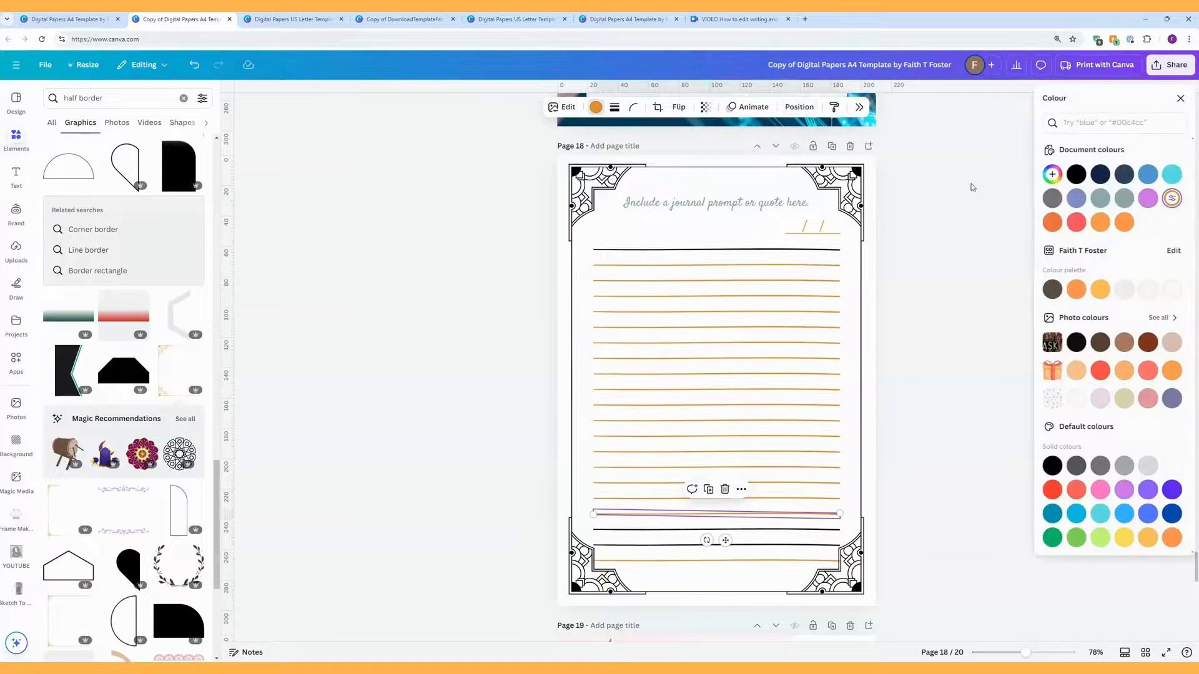
left_click(1075, 174)
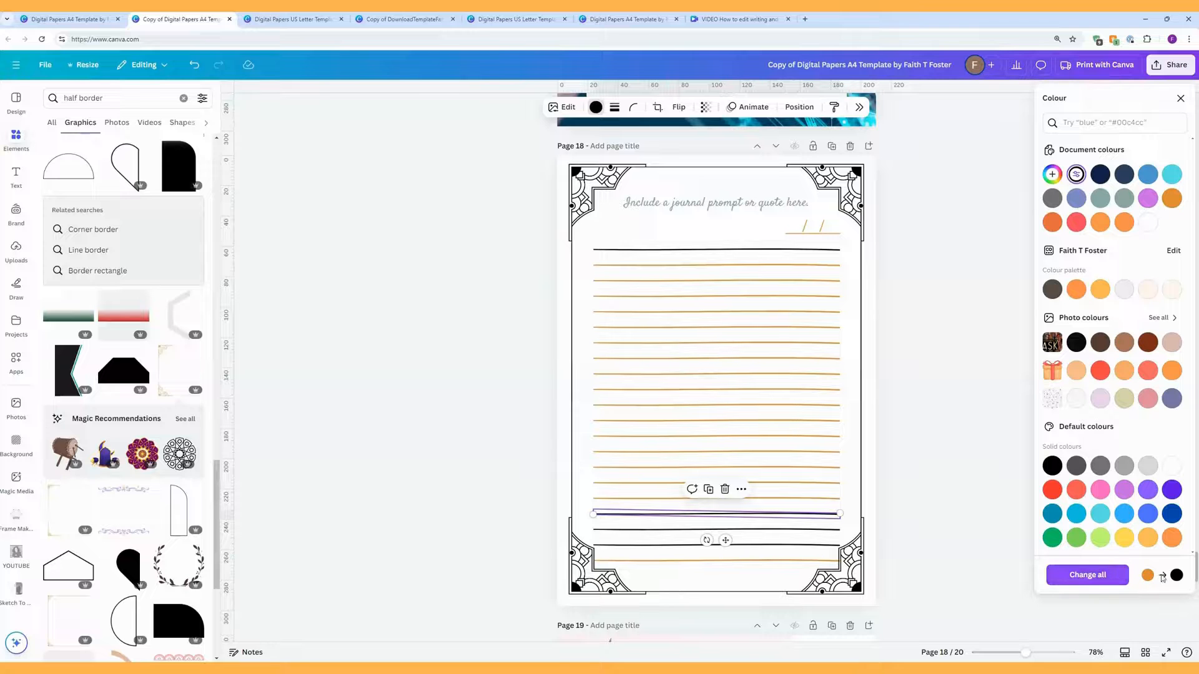
left_click(1098, 582)
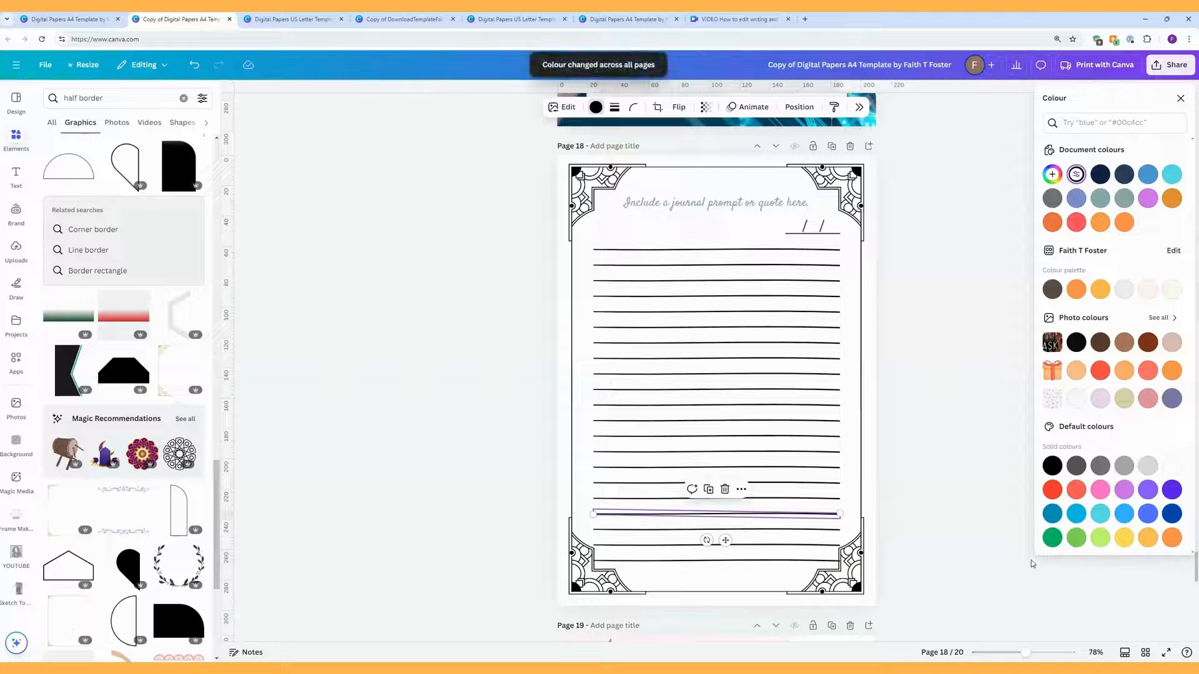
left_click(910, 462)
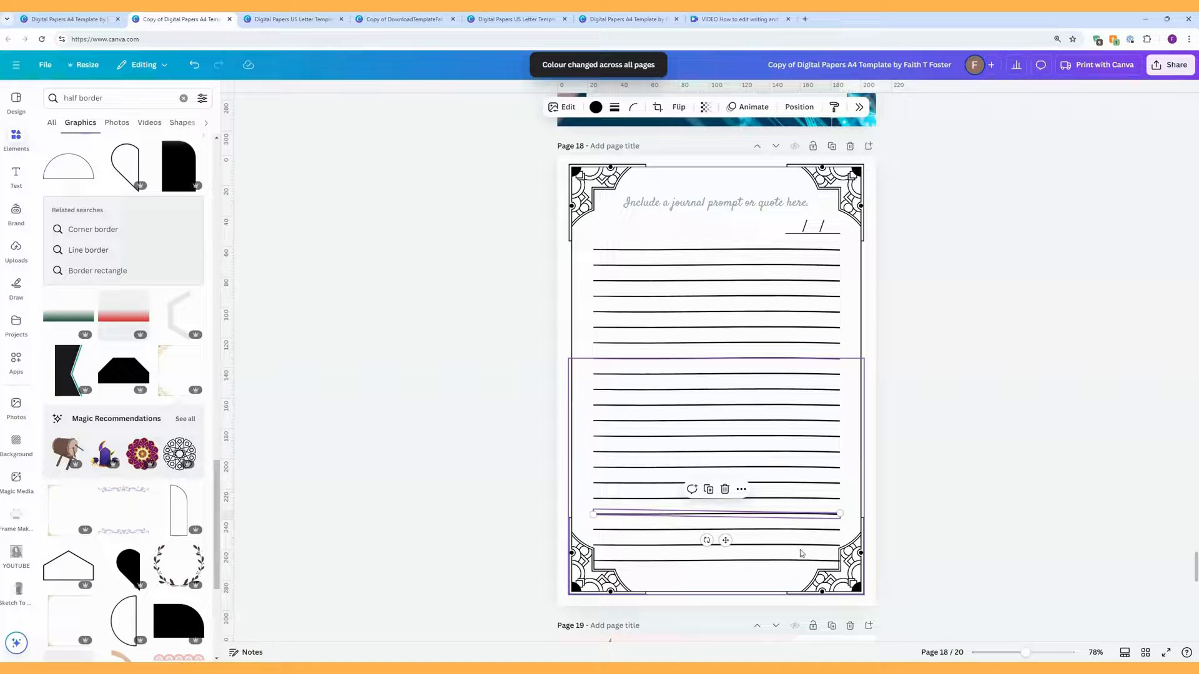
Step: Delete the bottom two ruled lines on page 18
left_click(944, 563)
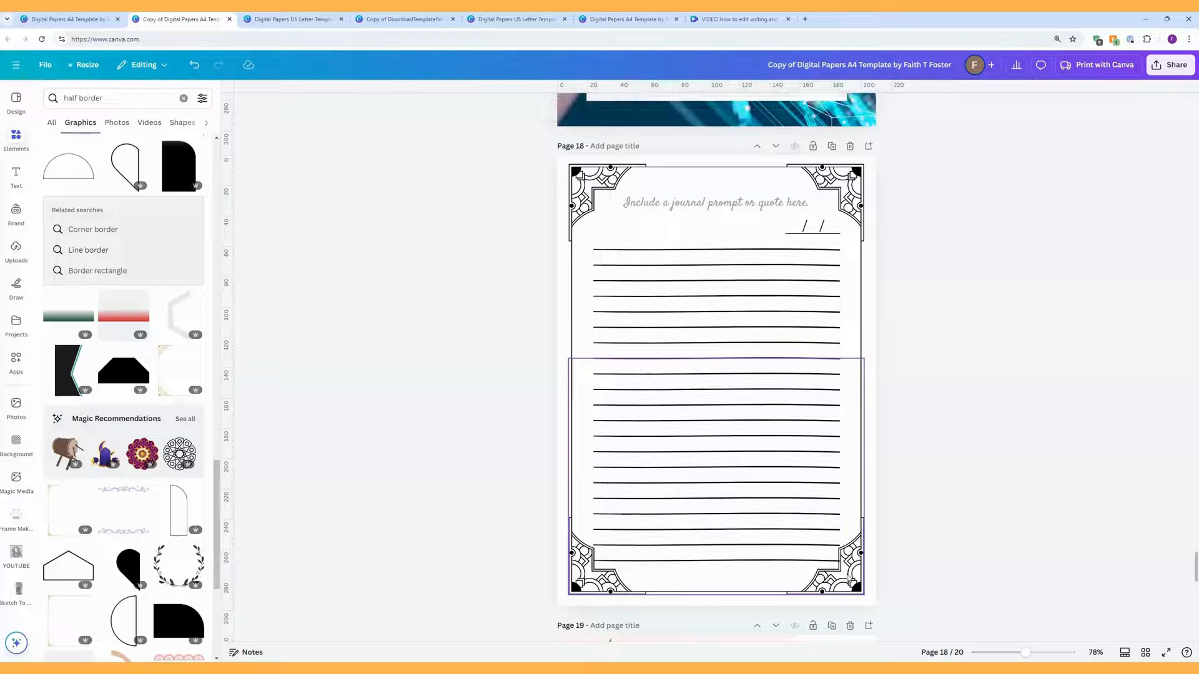
left_click_drag(849, 578, 827, 544)
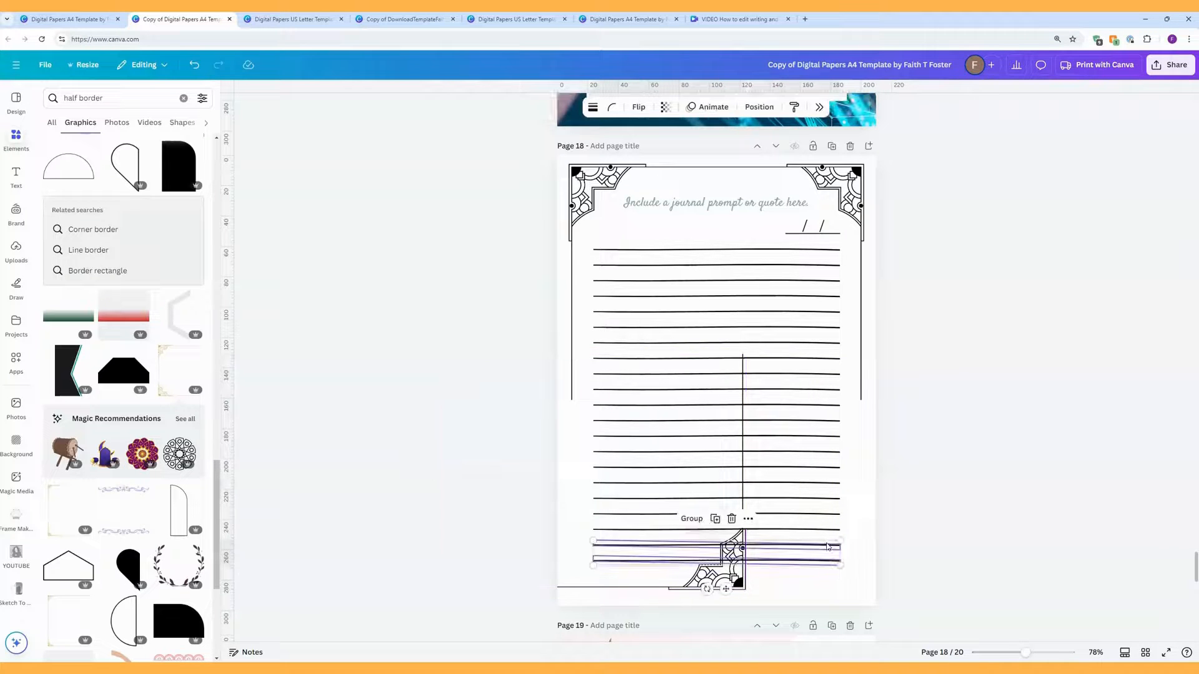
key("Delete")
Step: Move the lower border half to the page bottom and nudge the top half down slightly
left_click_drag(708, 548, 851, 558)
left_click(948, 544)
left_click_drag(843, 184, 842, 188)
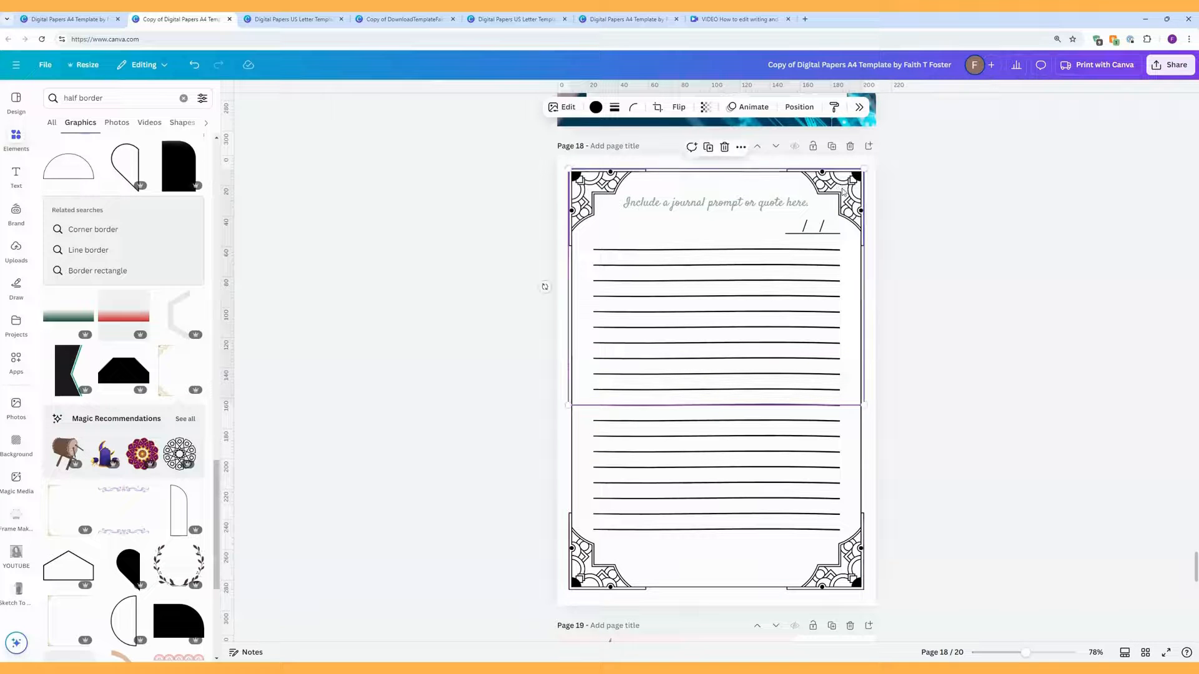
left_click(1012, 331)
Step: Make the journal prompt text black
left_click(742, 211)
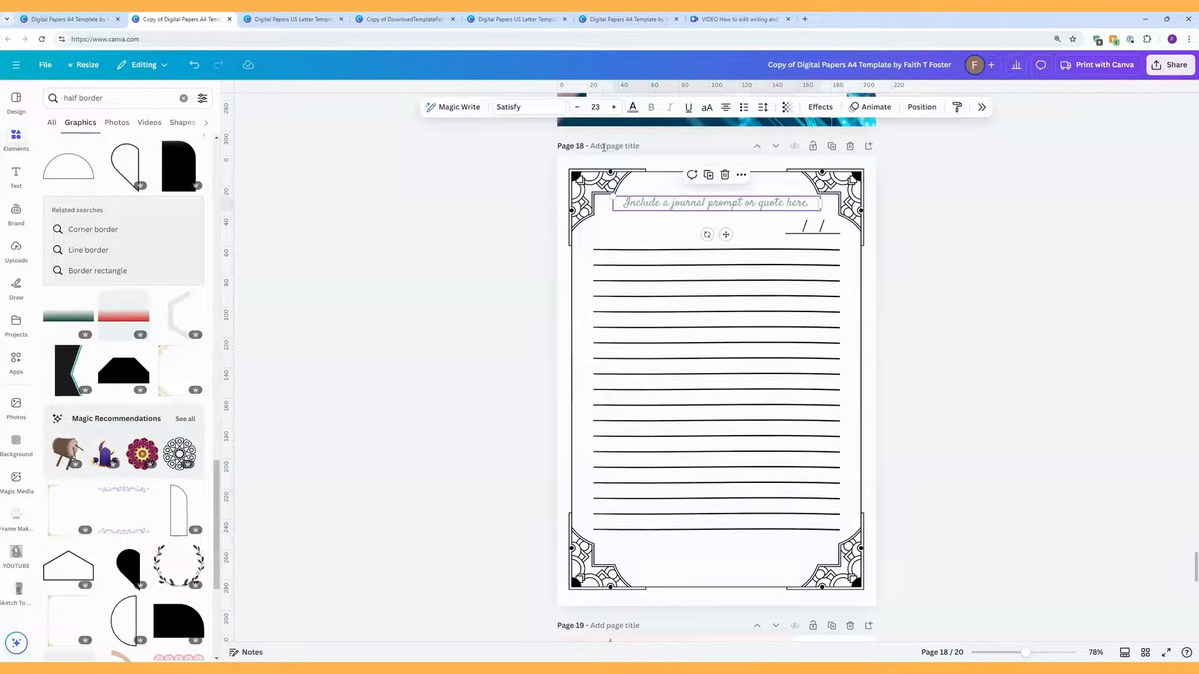
left_click(632, 108)
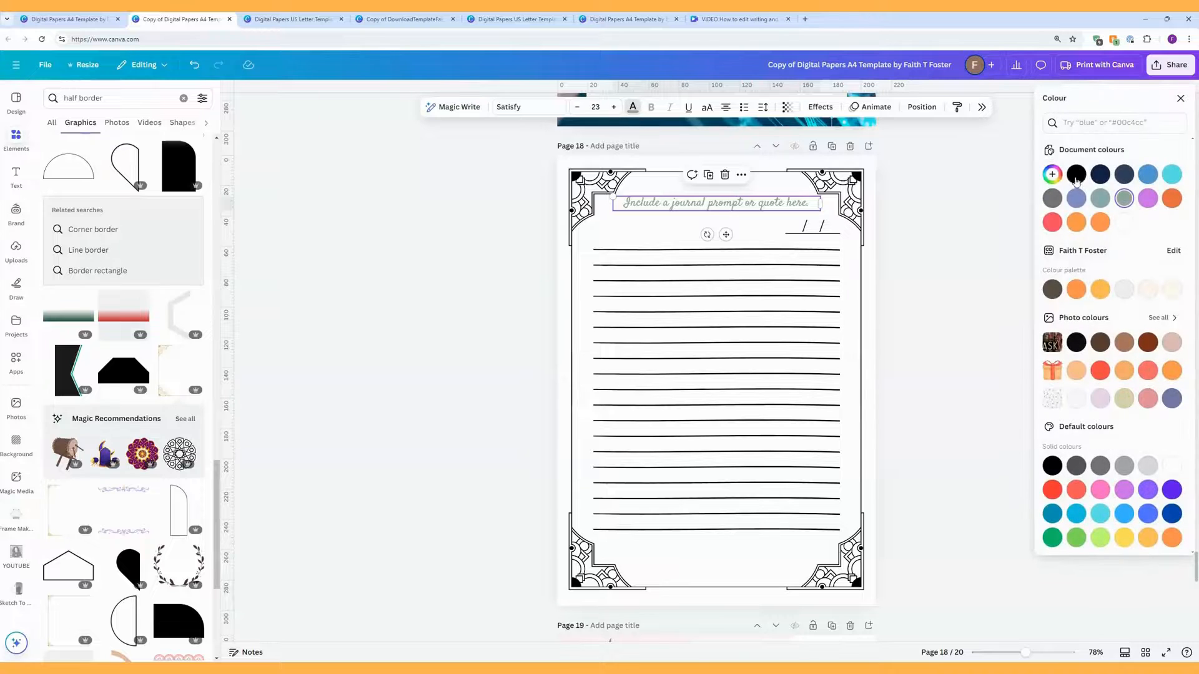
left_click(960, 287)
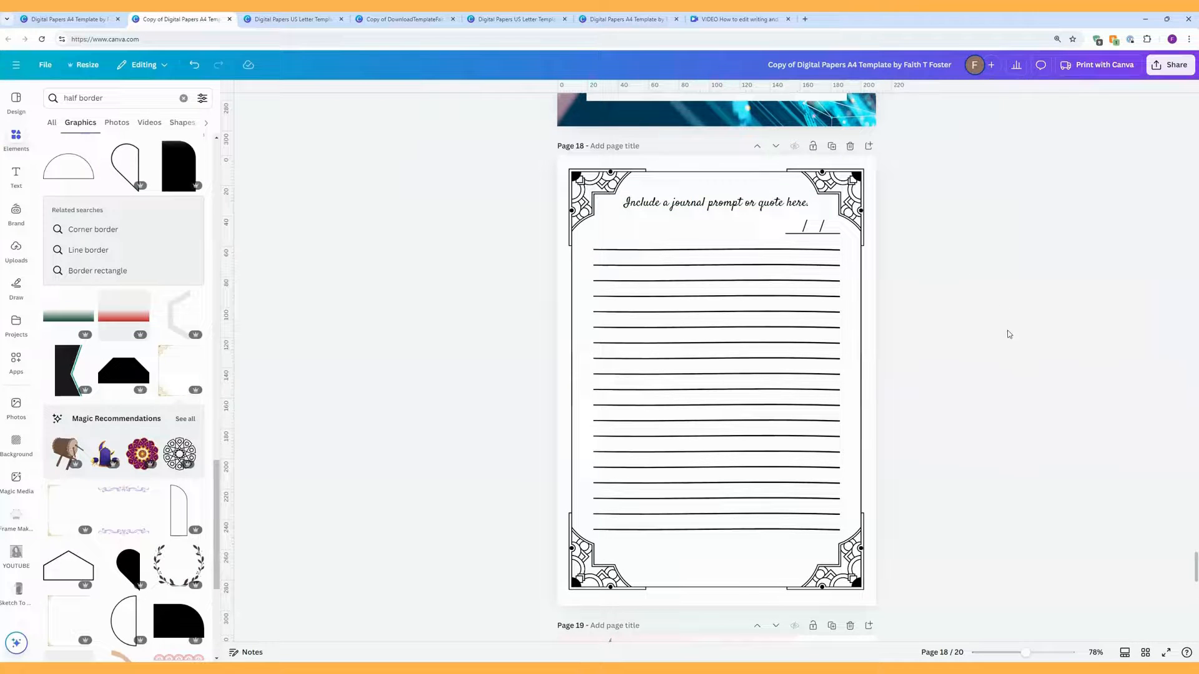
Step: Search Elements for 'border' and add the rainbow dashed frame to page 18
double_click(70, 98)
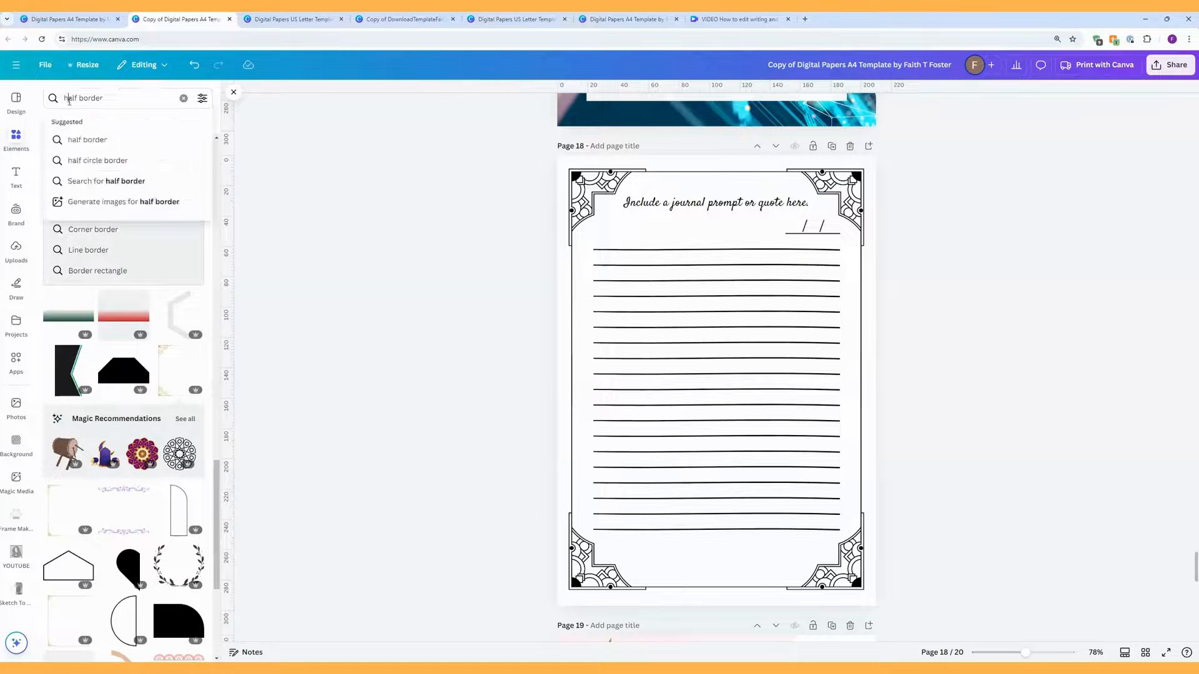
key("BackSpace")
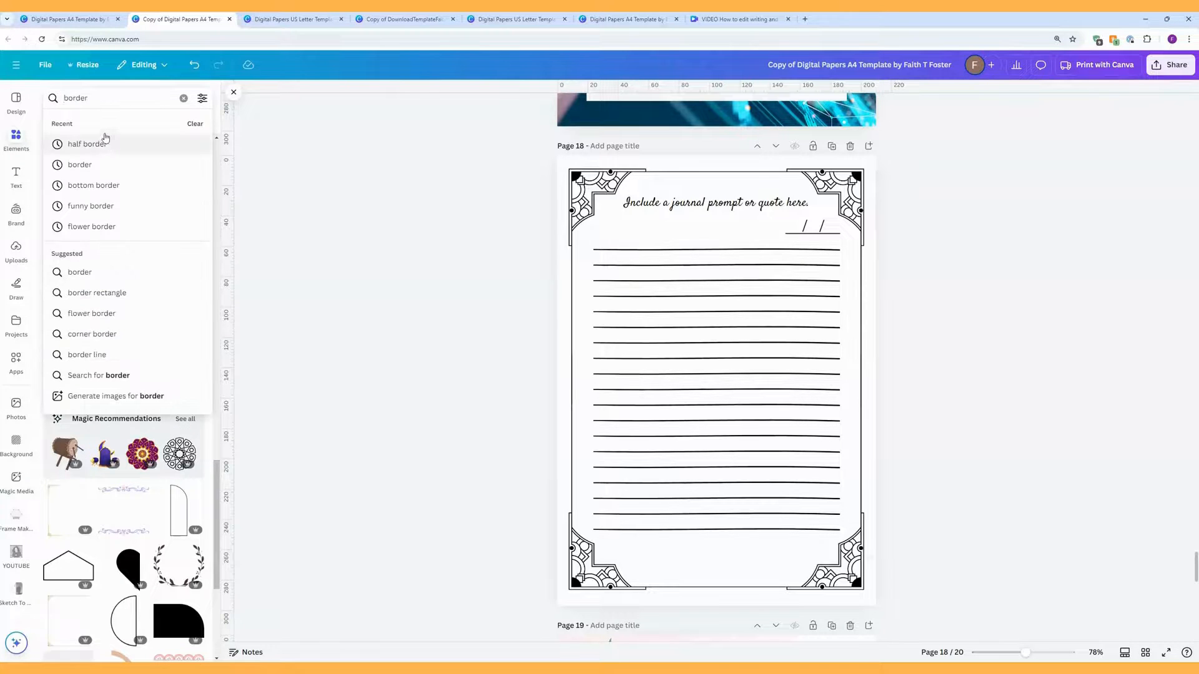
key("Return")
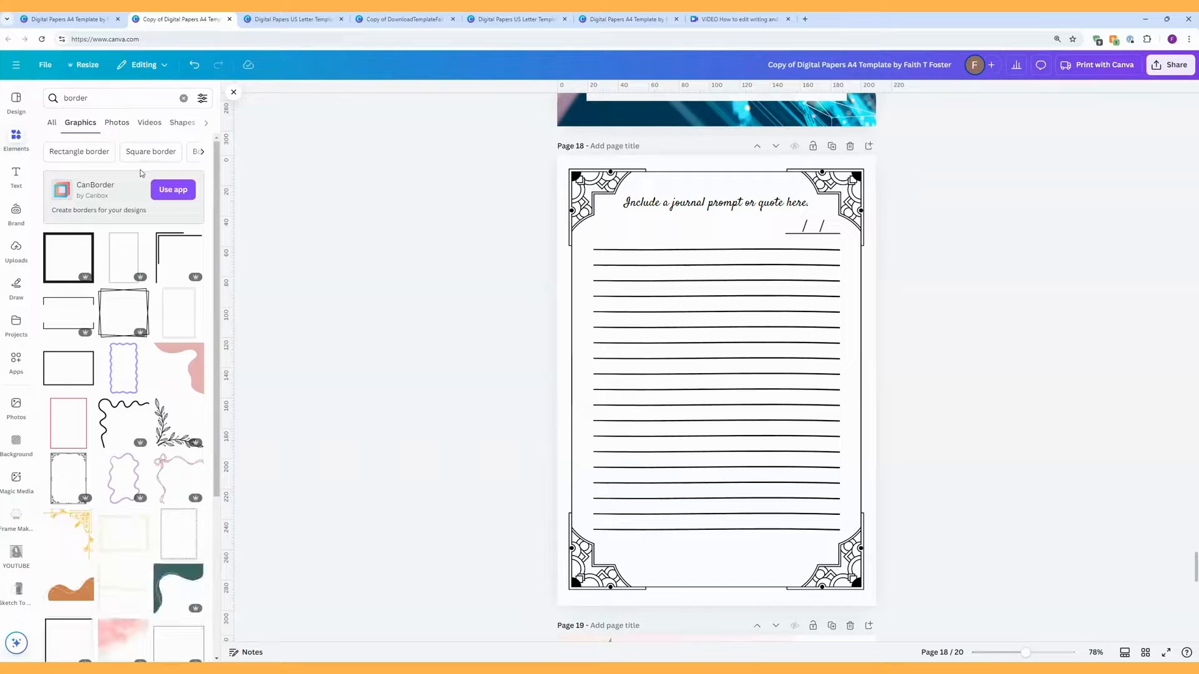
scroll(152, 334, "down", 10)
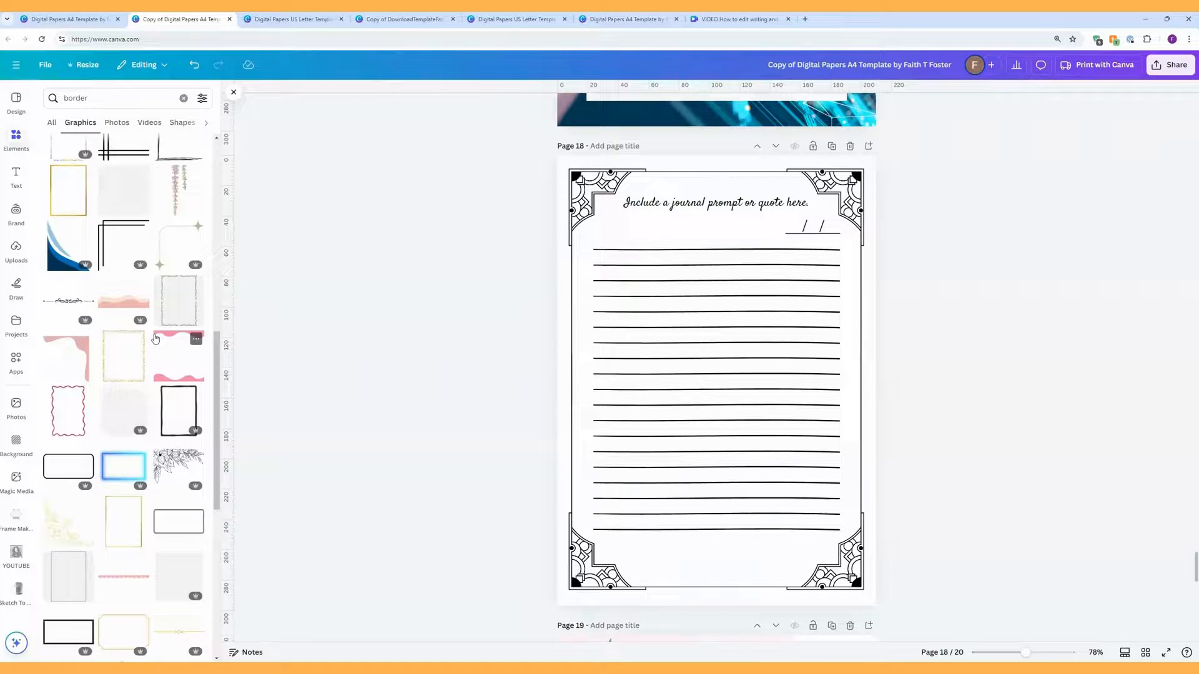
scroll(155, 338, "up", 3)
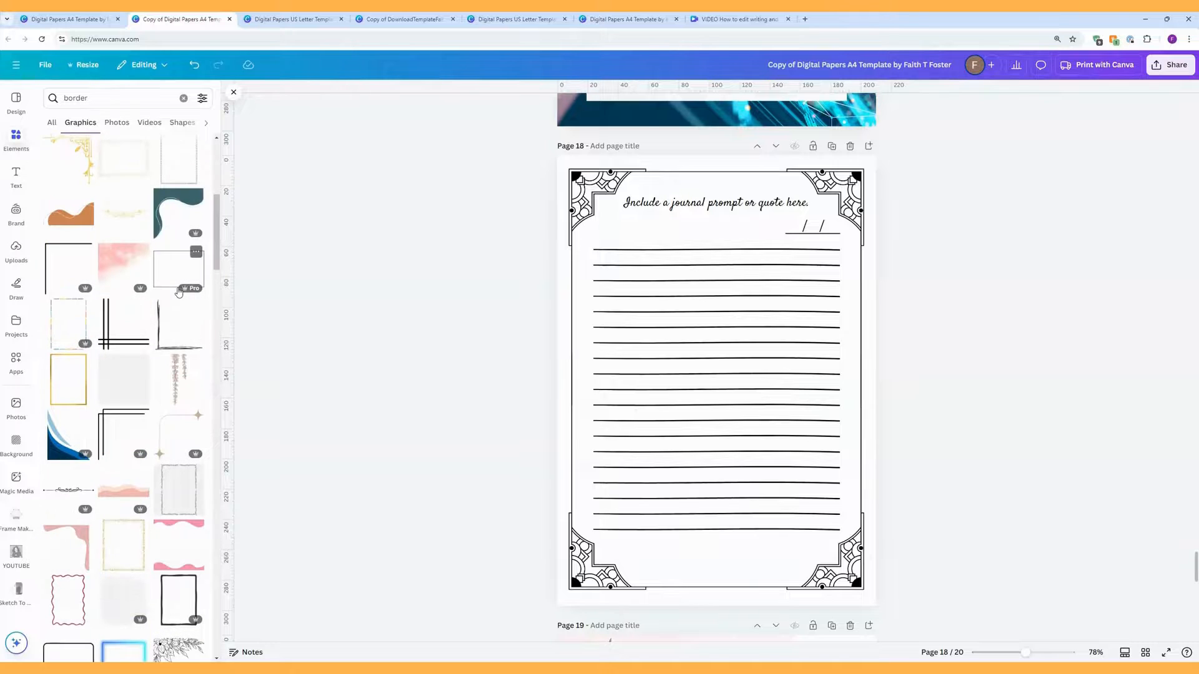
left_click(72, 331)
Step: Delete both black corner borders and stretch the rainbow frame to the page edges
left_click(574, 217)
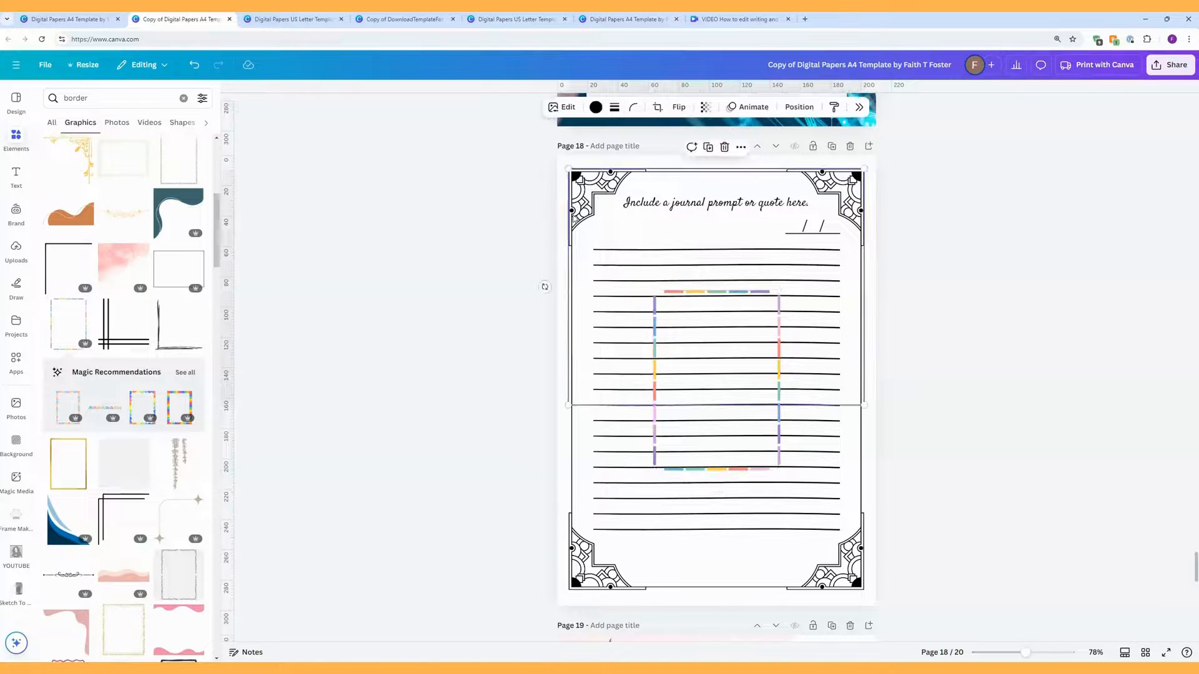
key("Delete")
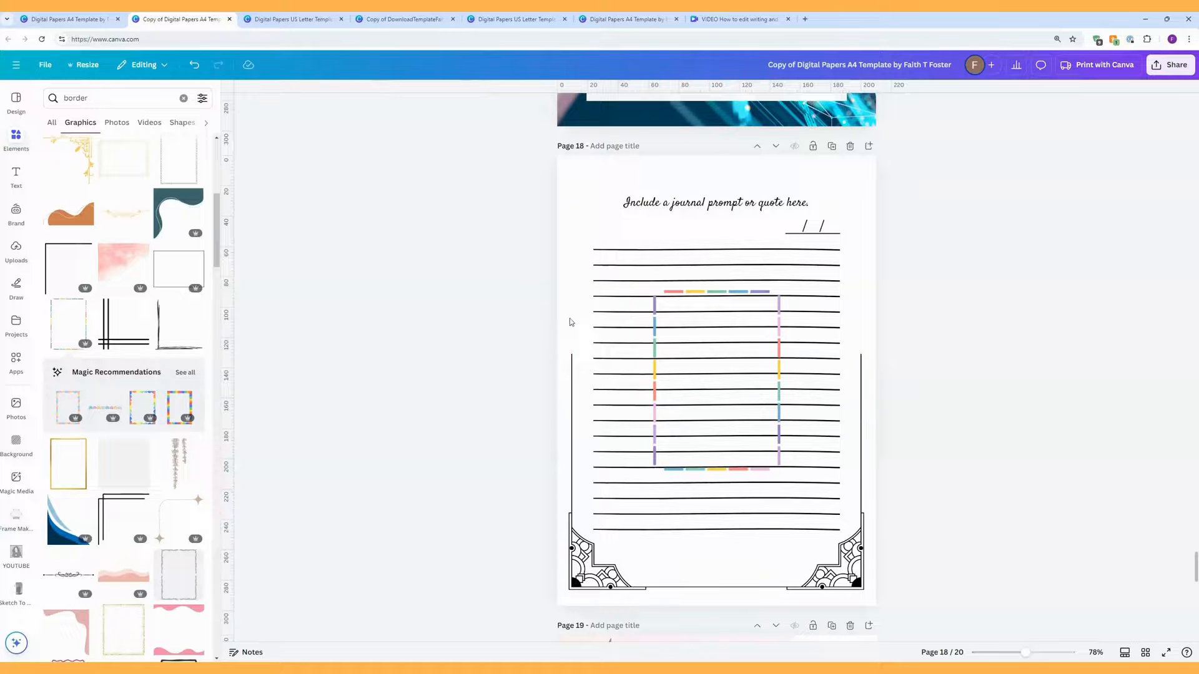
left_click(573, 426)
key("Delete")
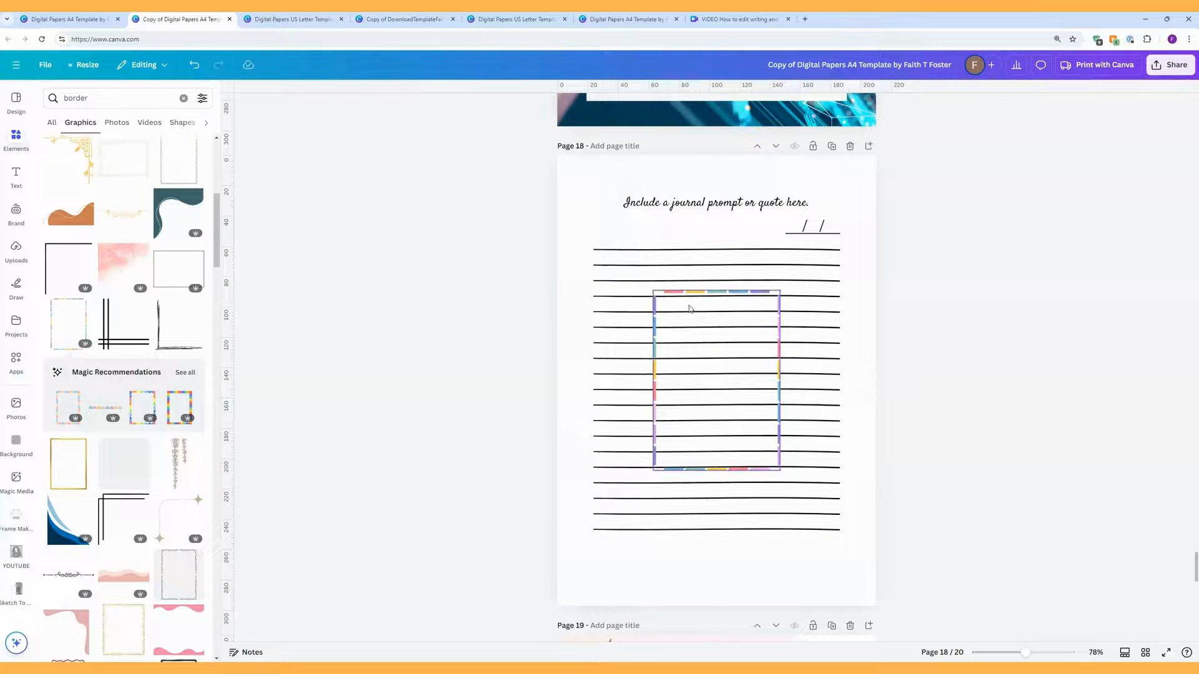
left_click_drag(693, 306, 614, 185)
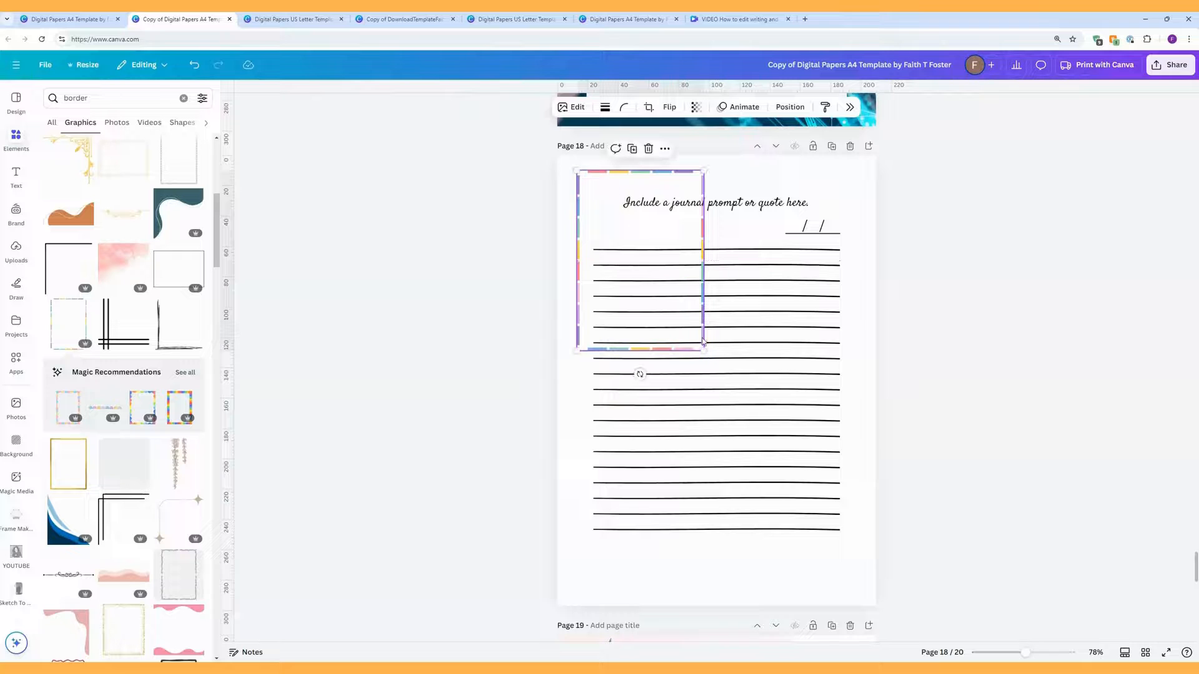
left_click_drag(704, 350, 877, 579)
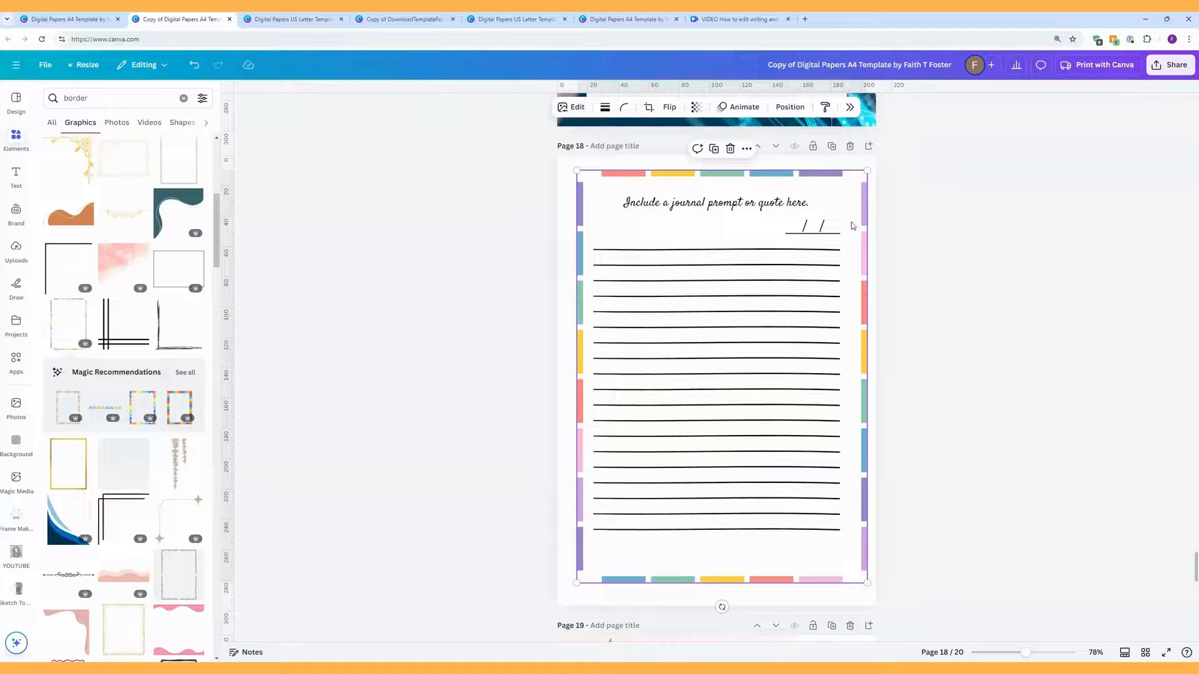
Step: Centre the rainbow frame on the page, both middle and centre
left_click(790, 107)
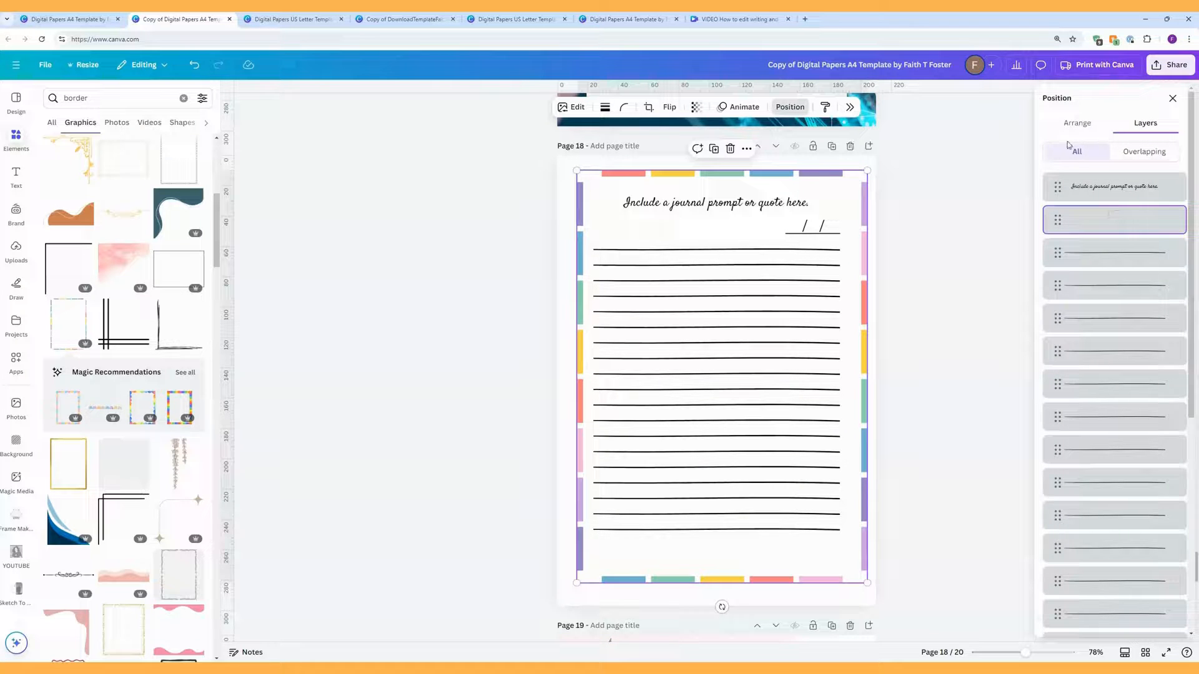
left_click(1076, 124)
left_click(1073, 250)
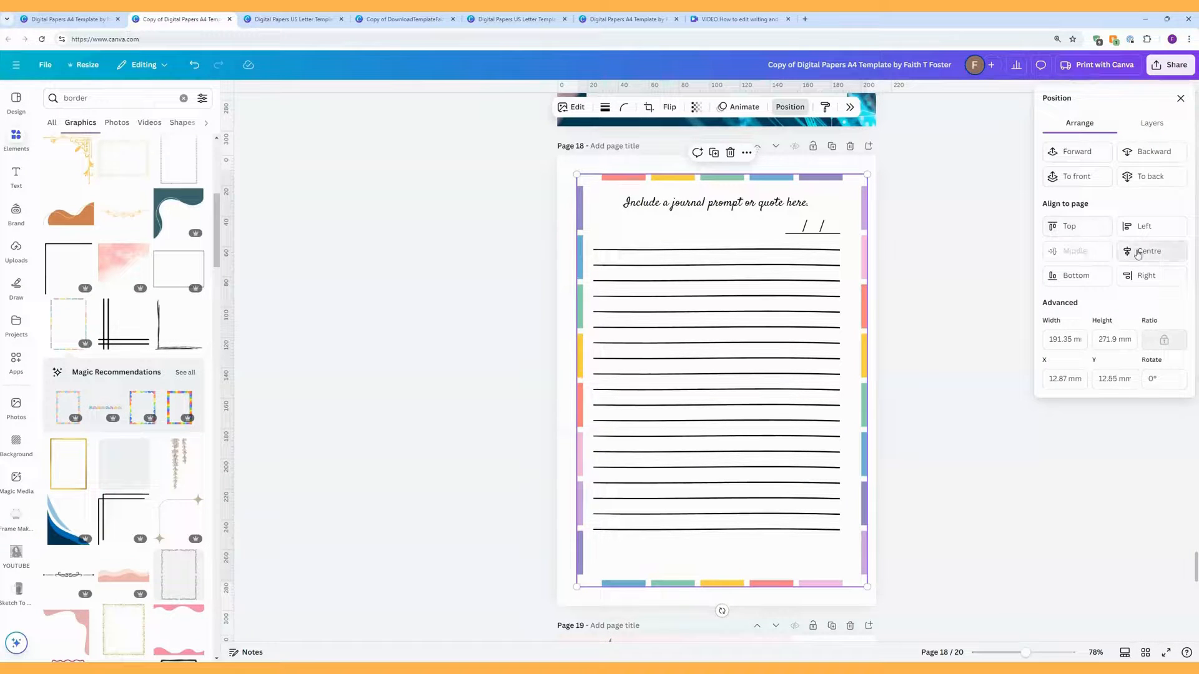
left_click(1138, 252)
left_click(901, 357)
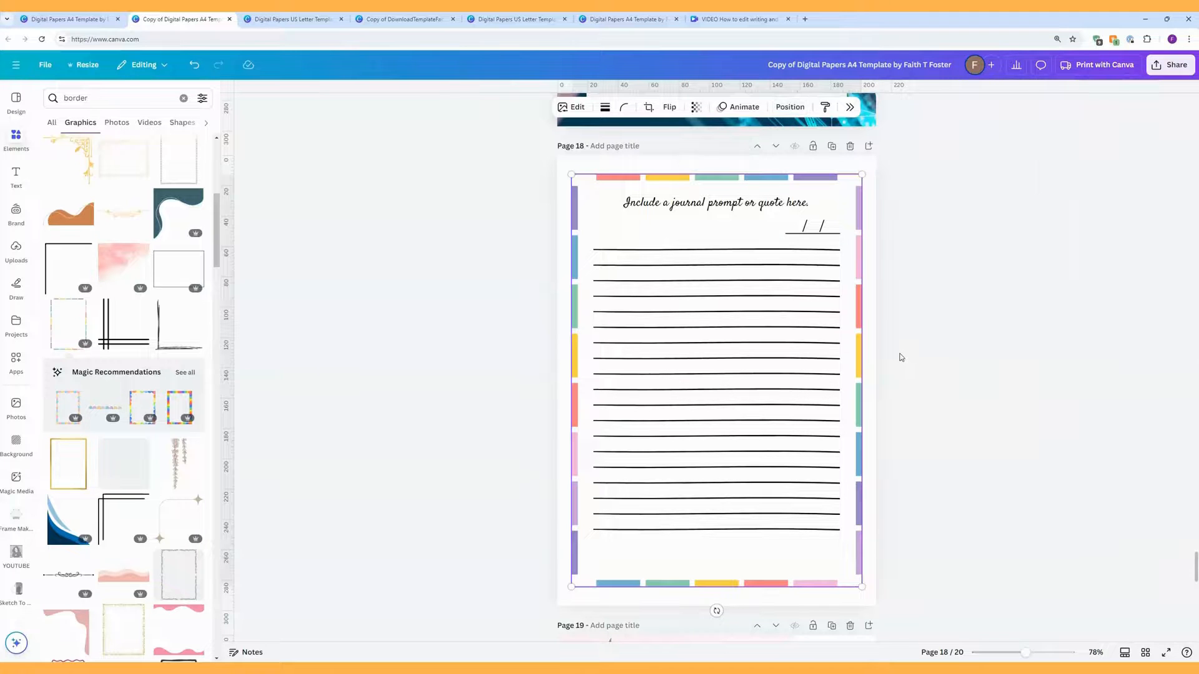
Step: Send the frame to the back and lock it
right_click(855, 400)
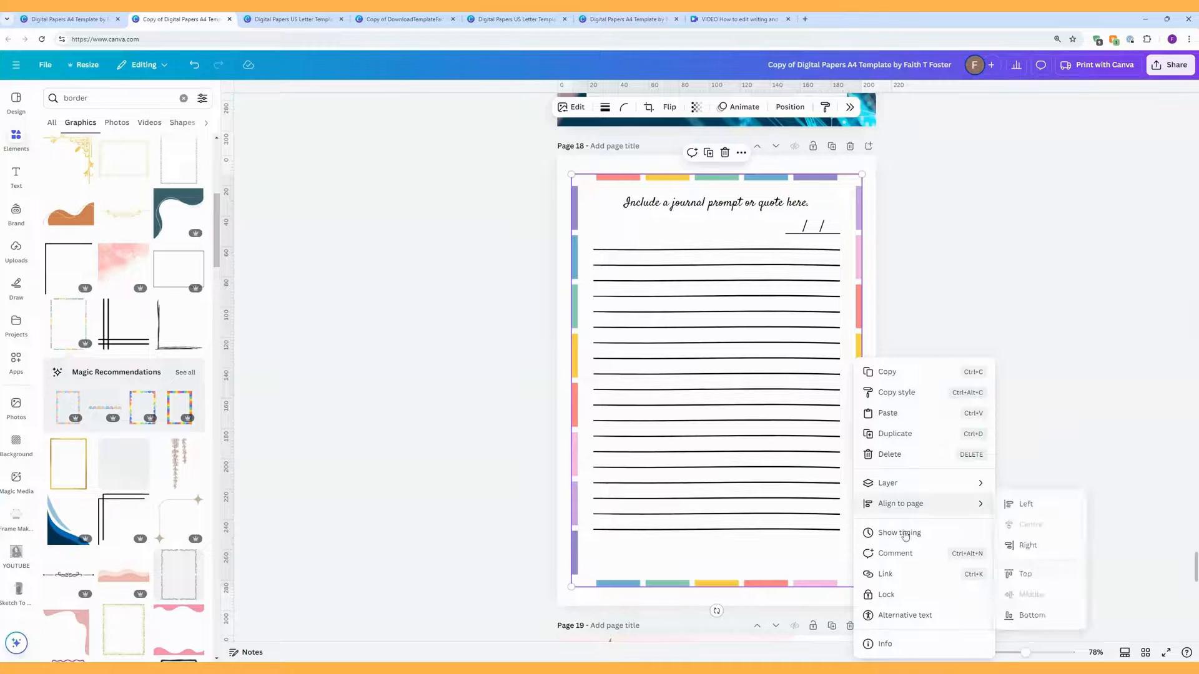
left_click(849, 446)
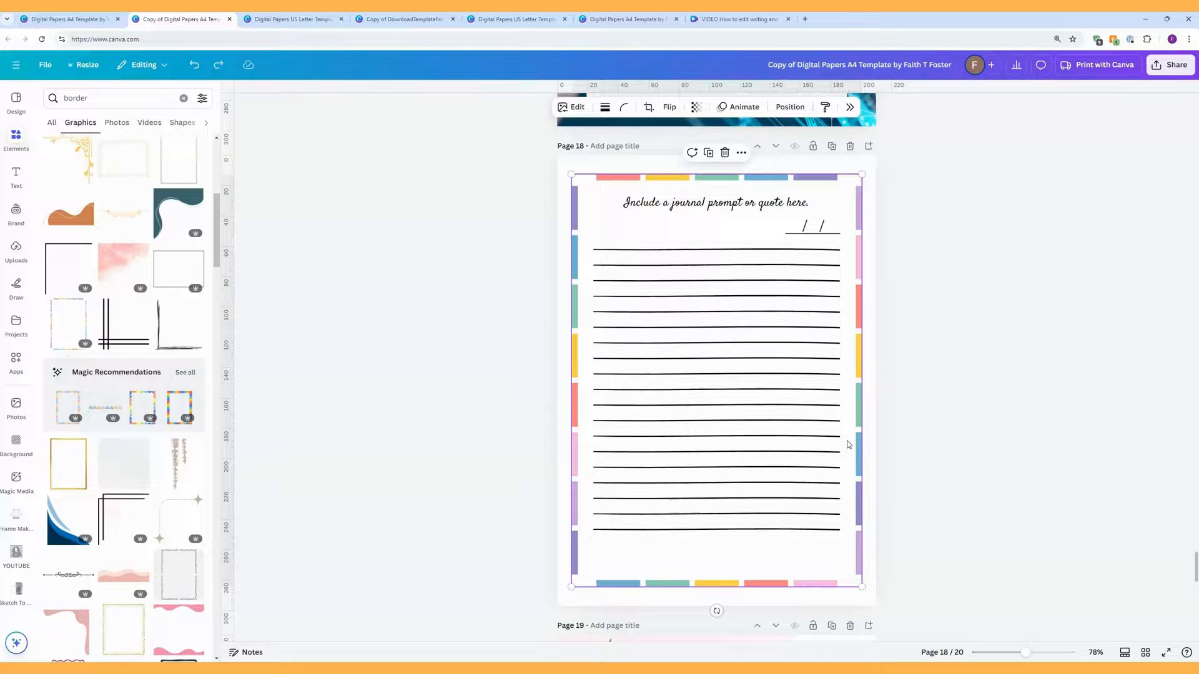
right_click(848, 444)
mouse_move(900, 486)
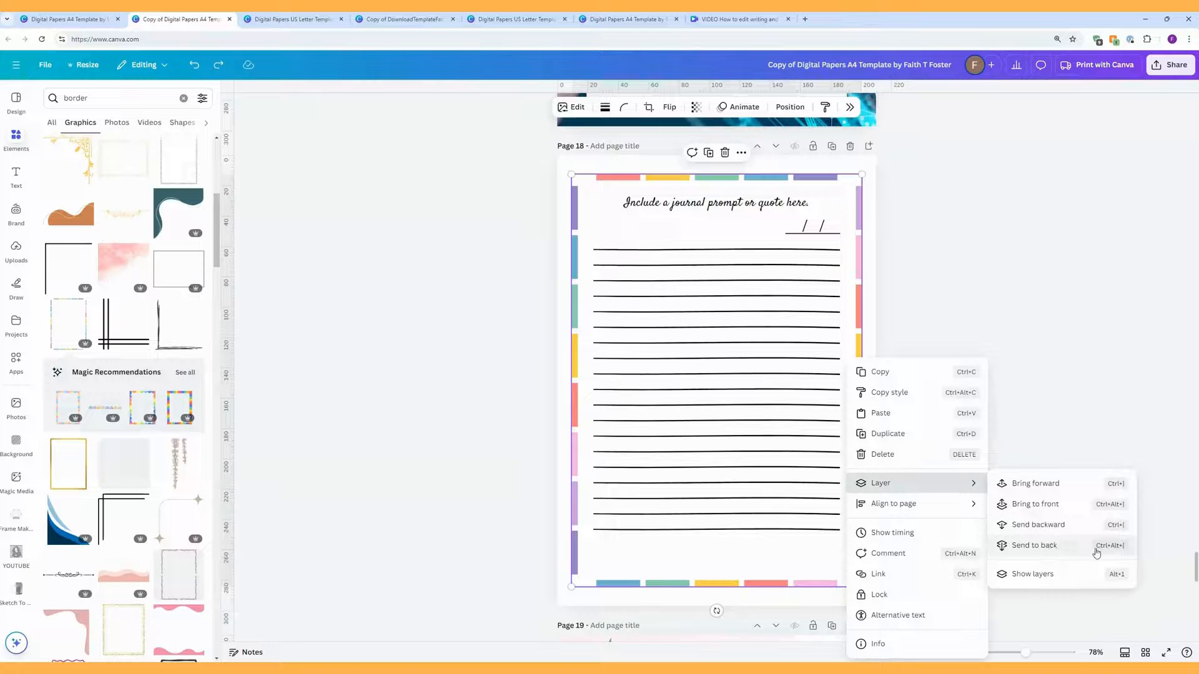
left_click(1127, 549)
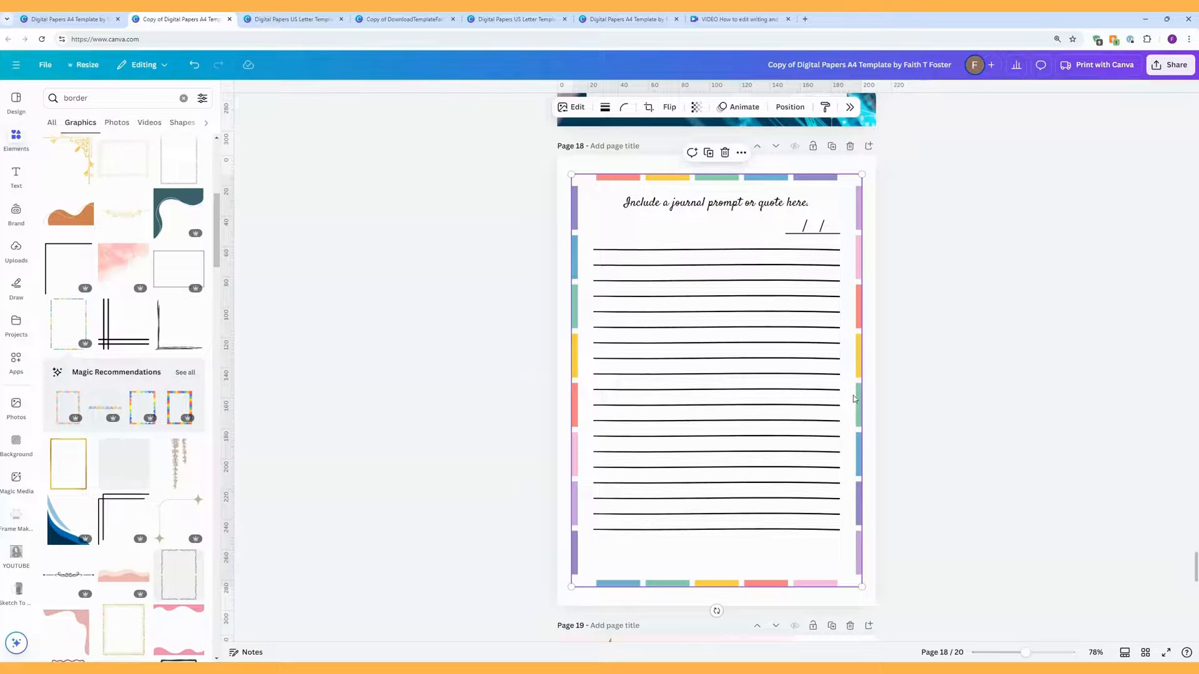
right_click(854, 398)
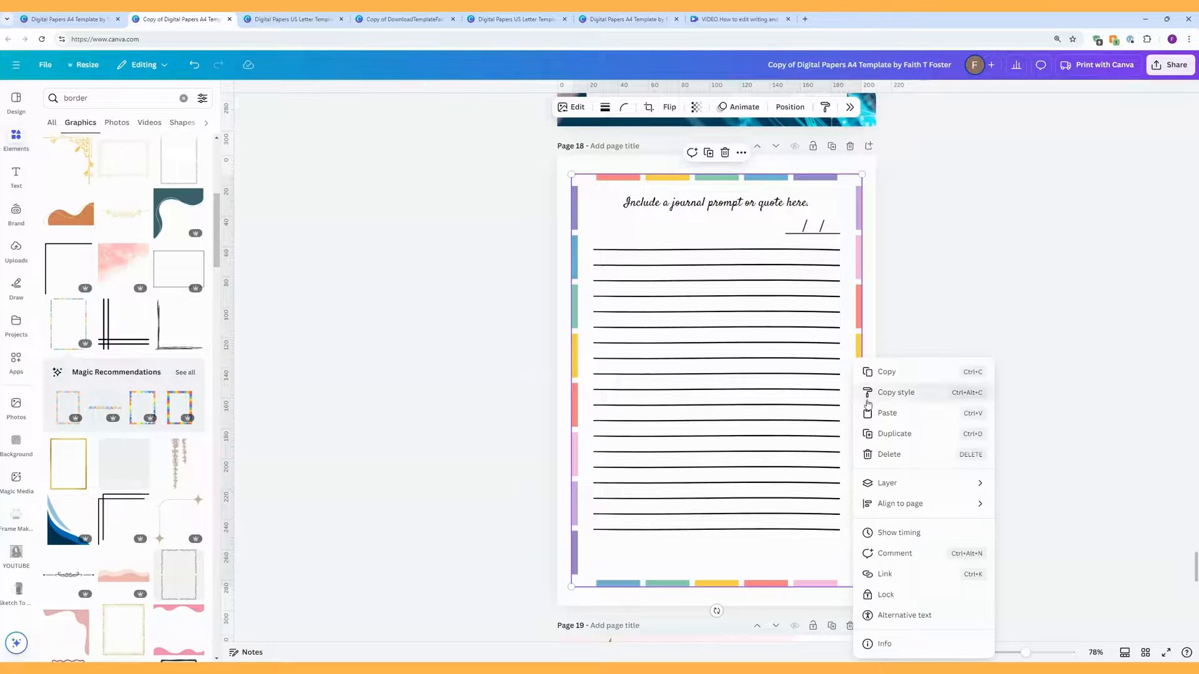
left_click(898, 594)
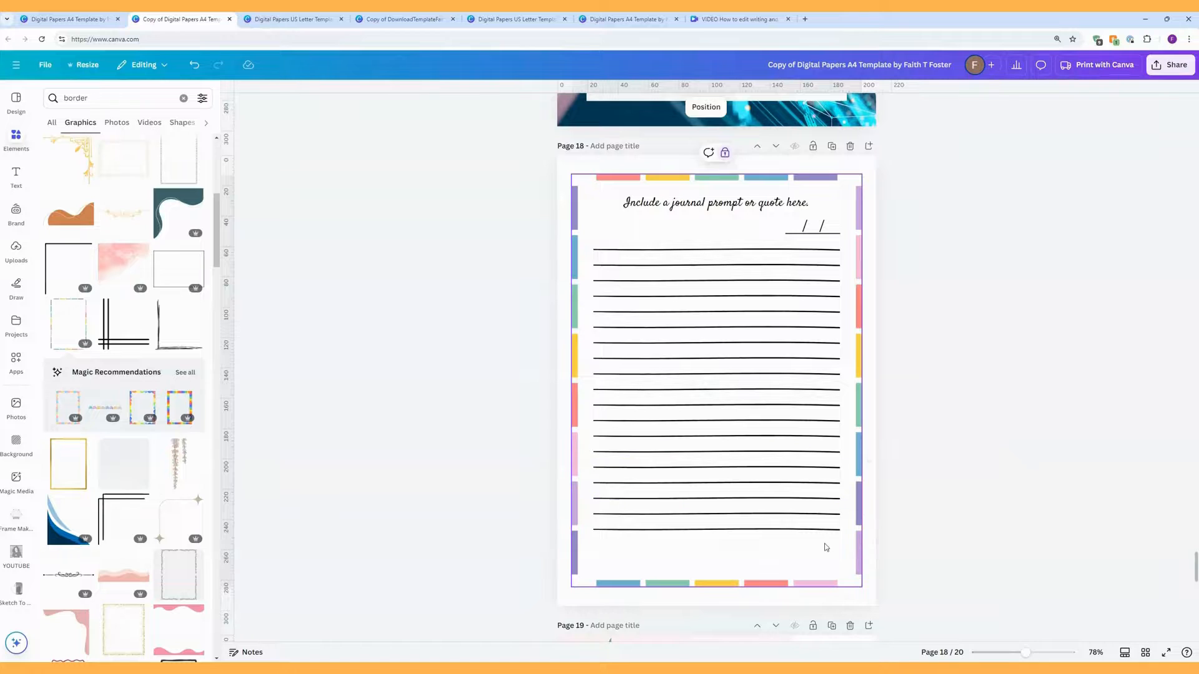
Step: Move the bottom two ruled lines lower on the page
left_click_drag(820, 540, 808, 513)
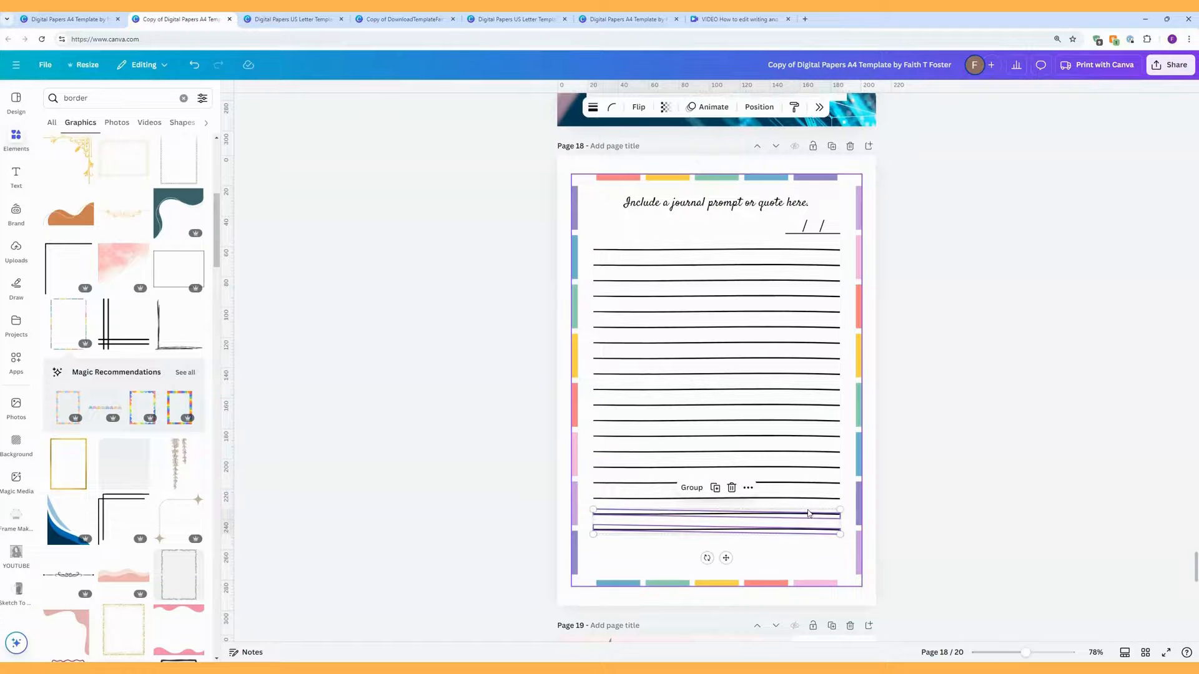
left_click_drag(726, 558, 727, 589)
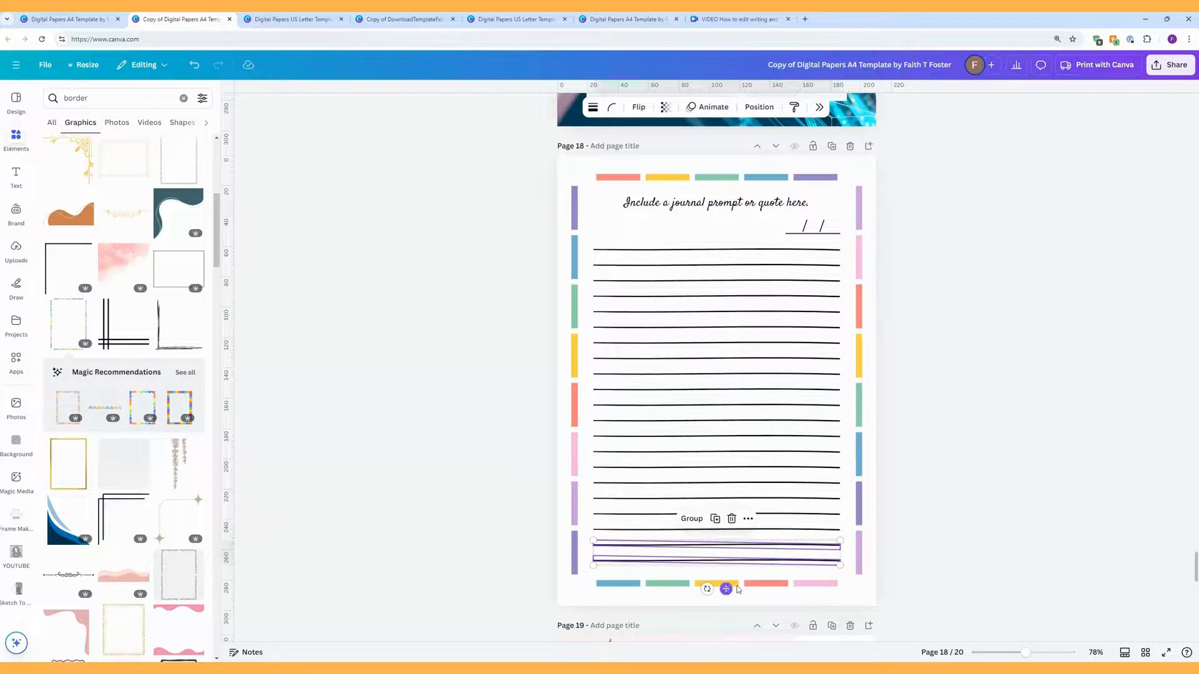
left_click(922, 517)
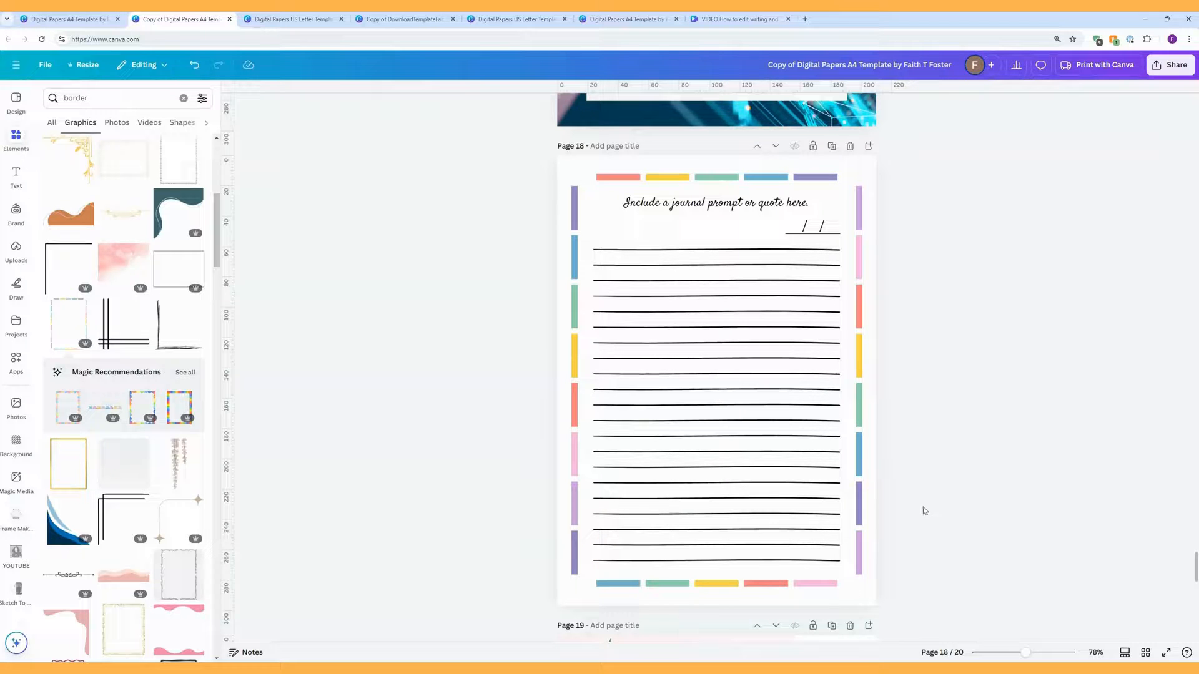
Step: Colour the first ruled line pink, sampled from the frame's pink bar with the eyedropper
left_click(632, 253)
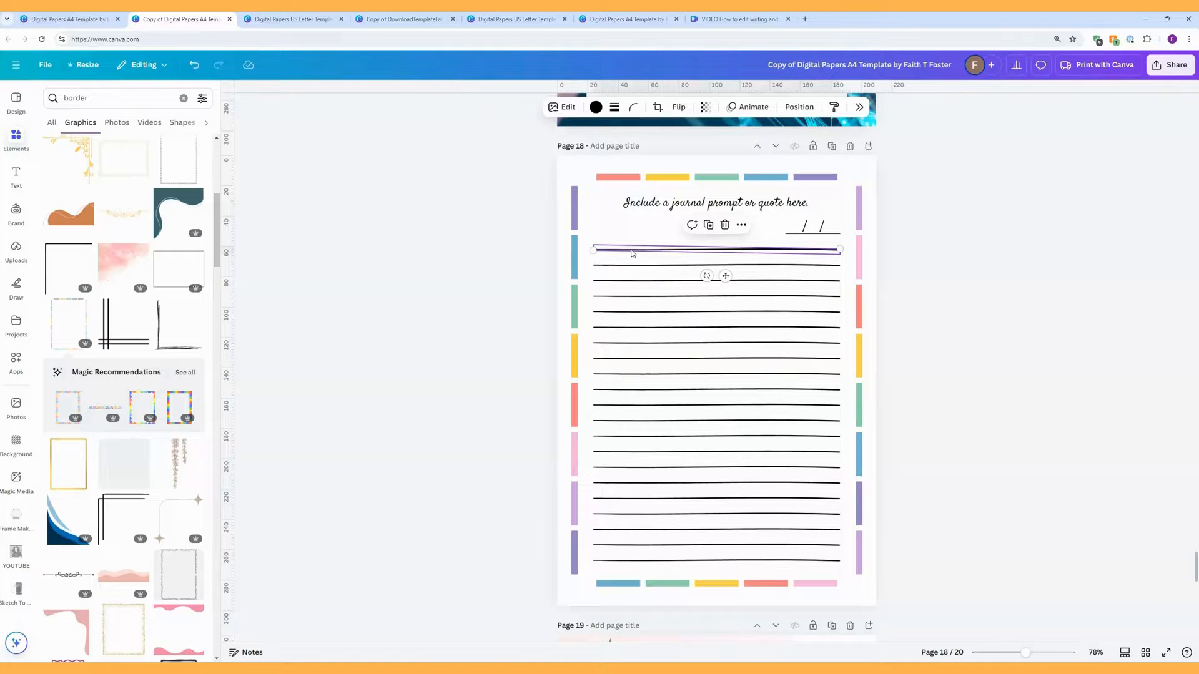
left_click(597, 108)
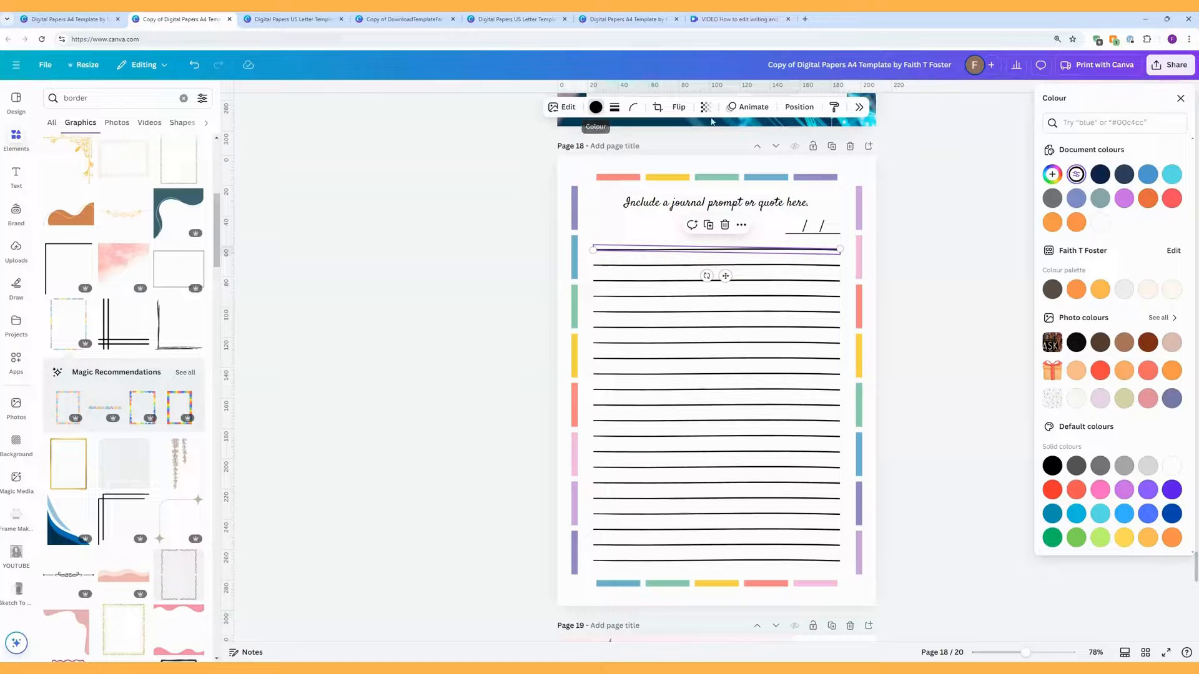
left_click(1052, 175)
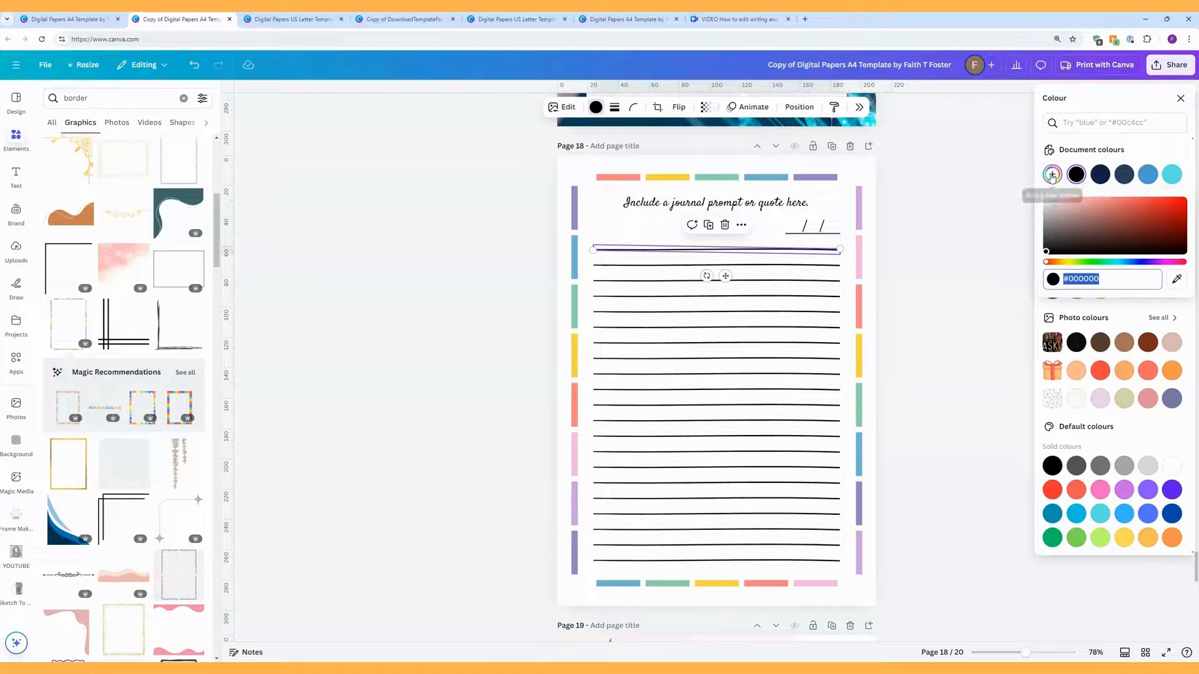
left_click(1177, 282)
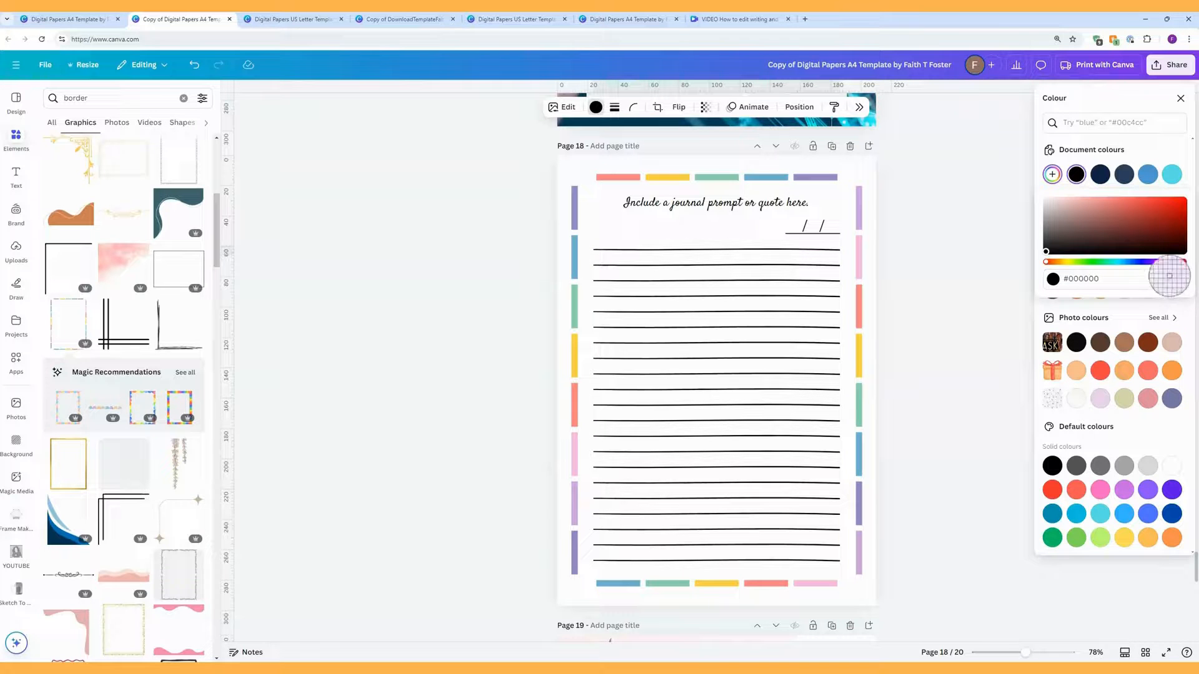
left_click(625, 178)
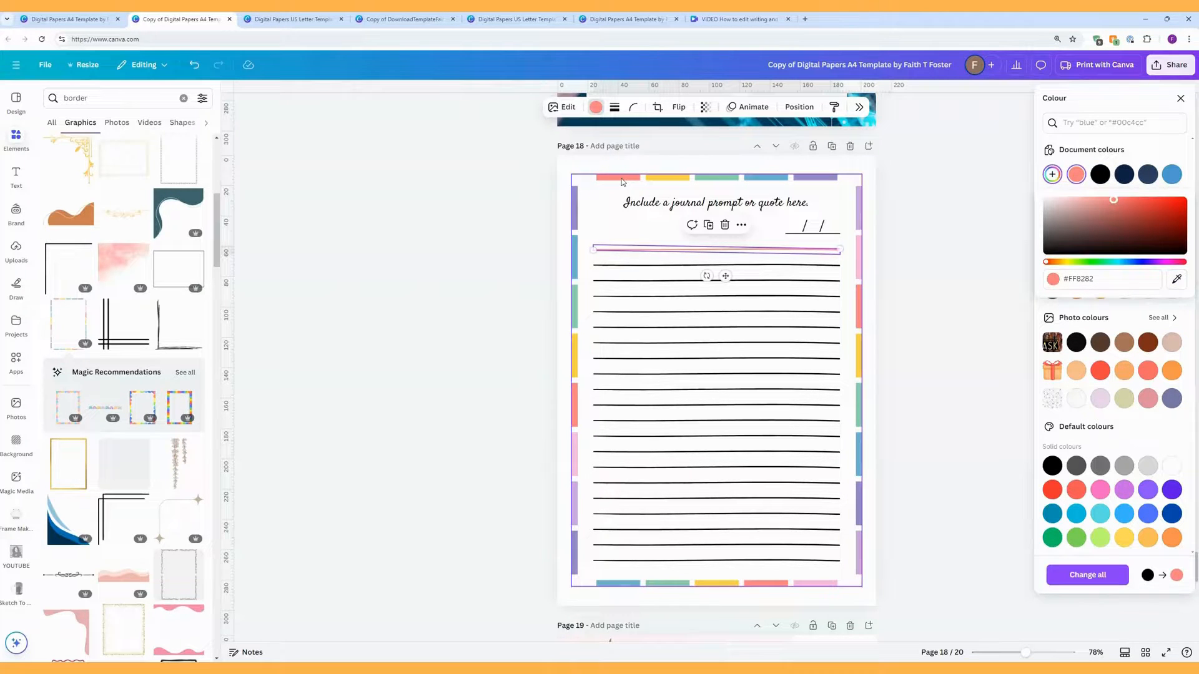
Step: Colour the second ruled line yellow from the frame's yellow bar, then select a date slash
left_click(657, 267)
left_click(597, 108)
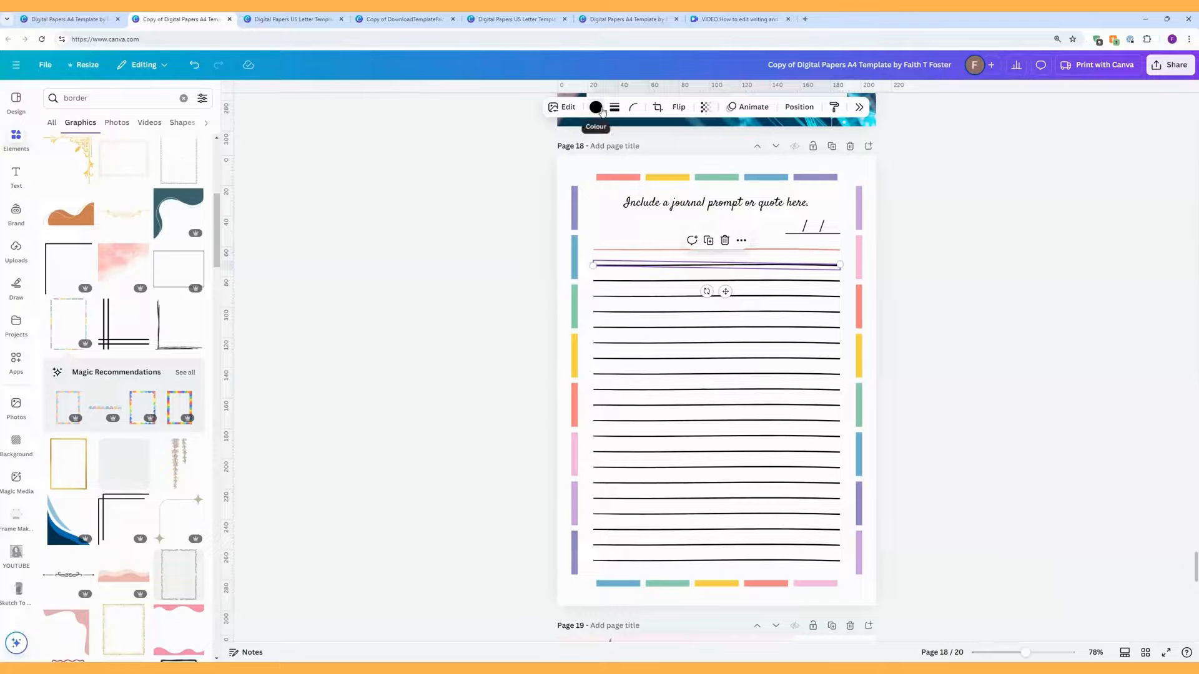
left_click(597, 107)
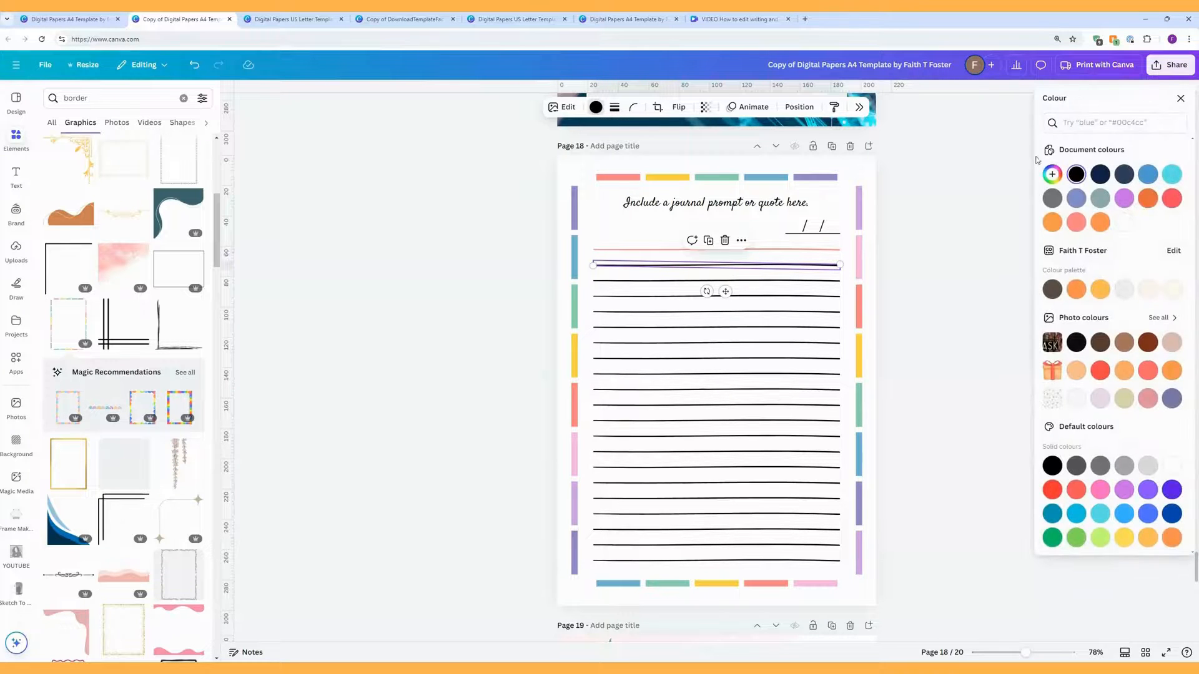
left_click(1052, 175)
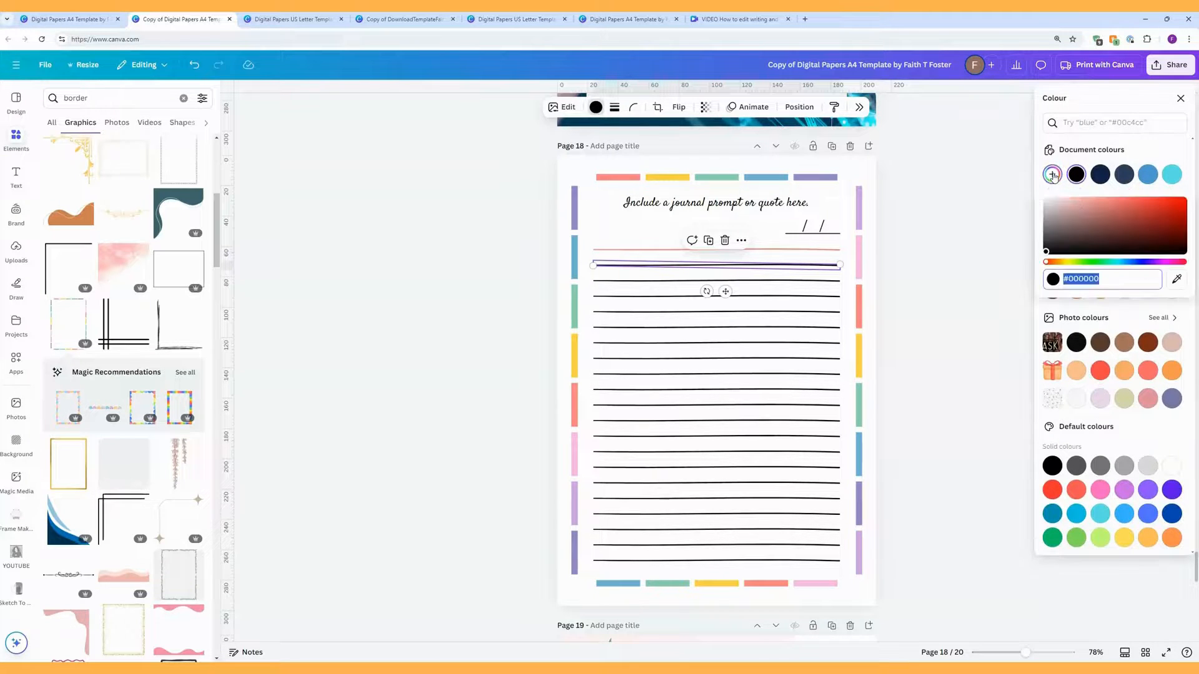
left_click(1179, 279)
left_click(677, 179)
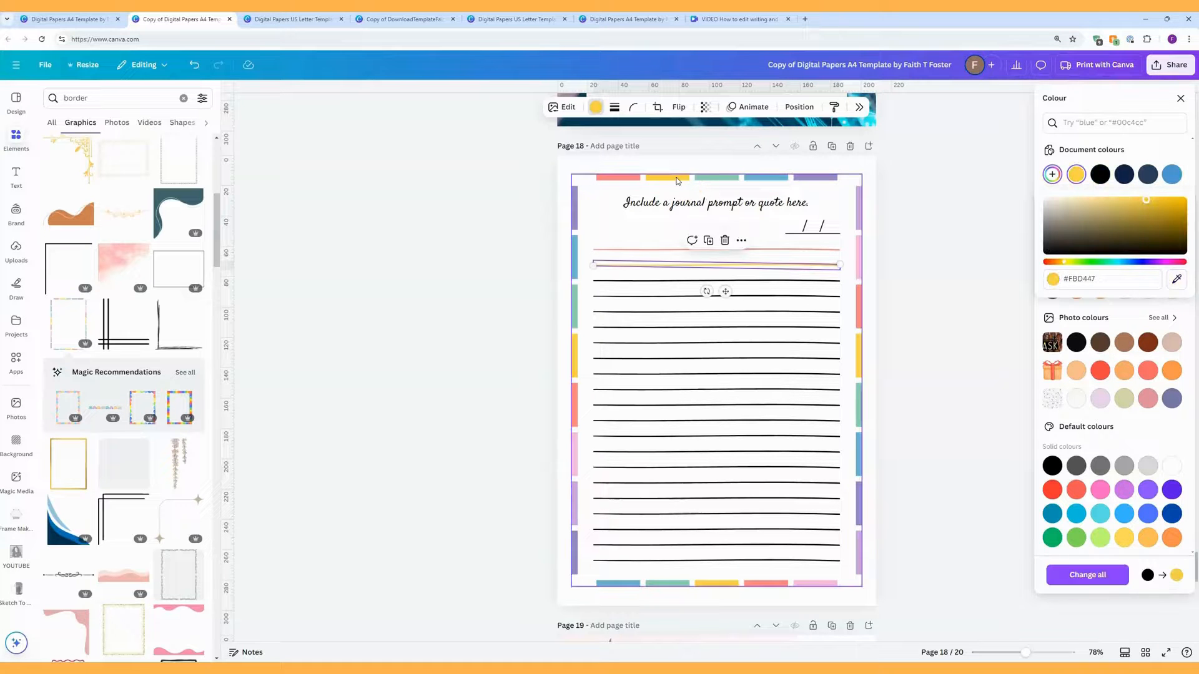
left_click(669, 279)
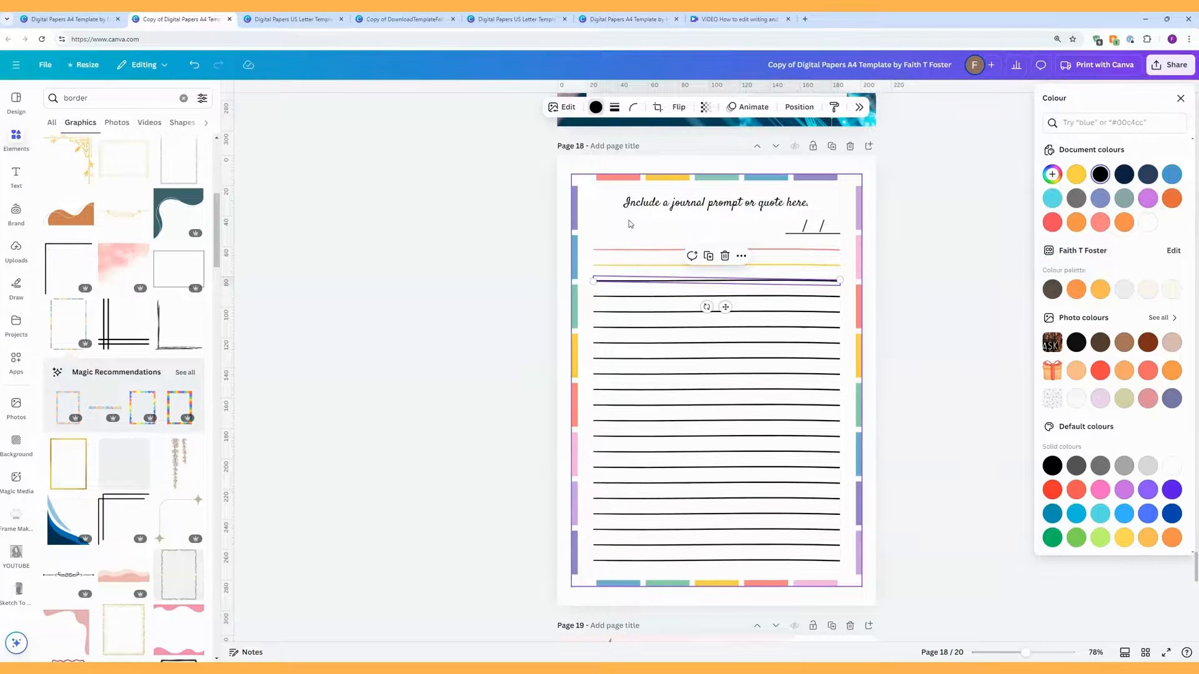
left_click(403, 345)
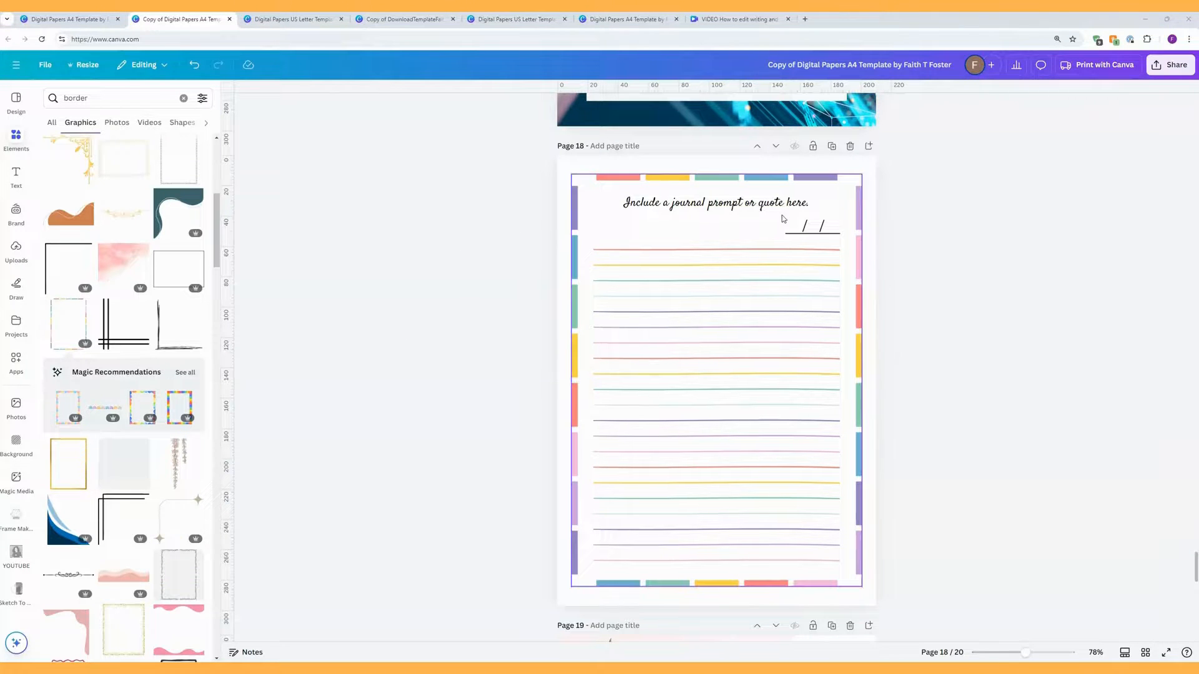
left_click(806, 228)
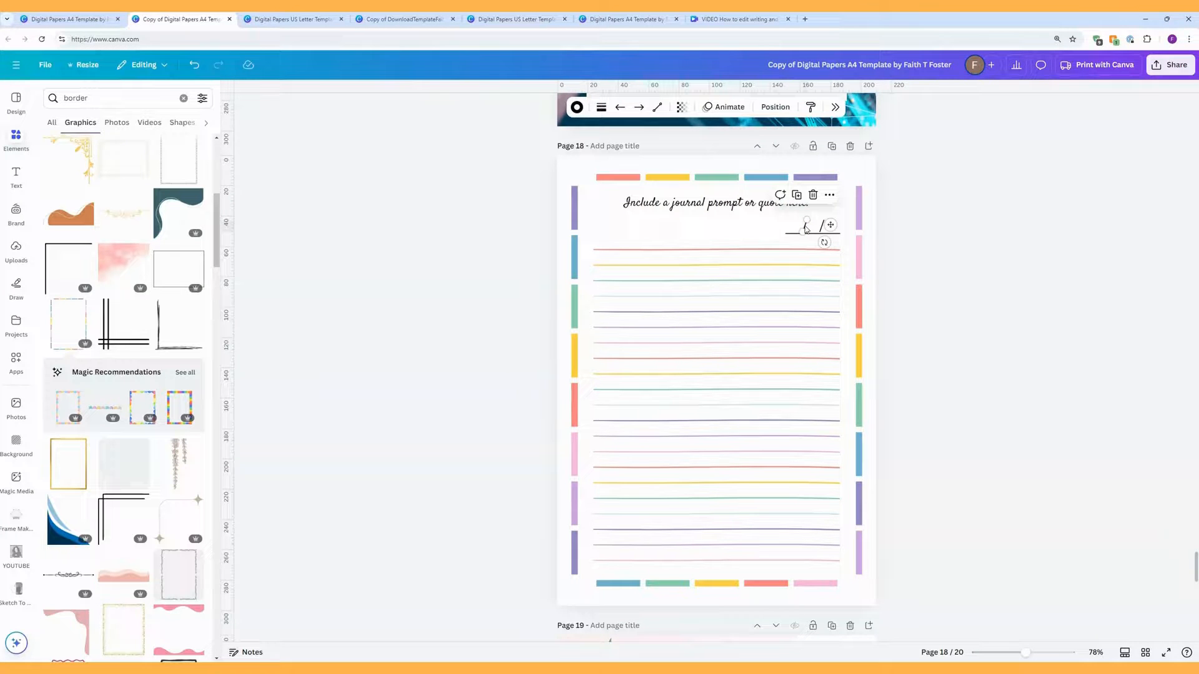
Step: Delete the date slashes and underline from page 18
key("Delete")
left_click(822, 228)
key("Delete")
left_click(808, 234)
key("Delete")
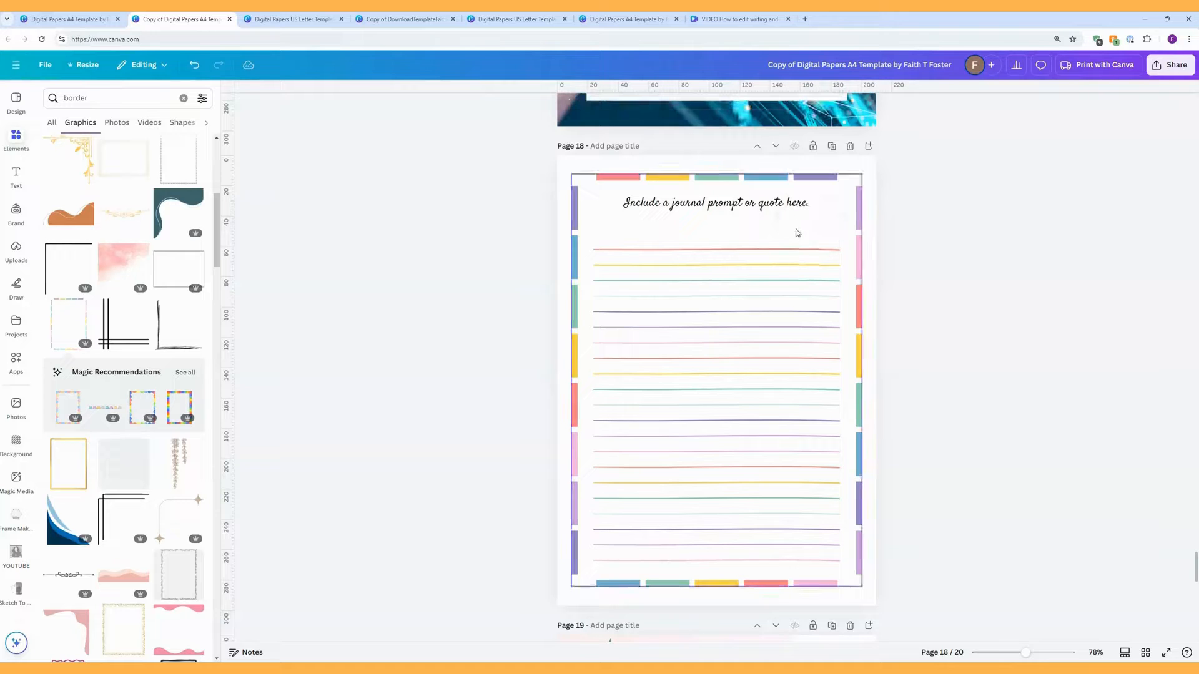
Step: Set the prompt text font to Hangyaboly at size 36
left_click(756, 209)
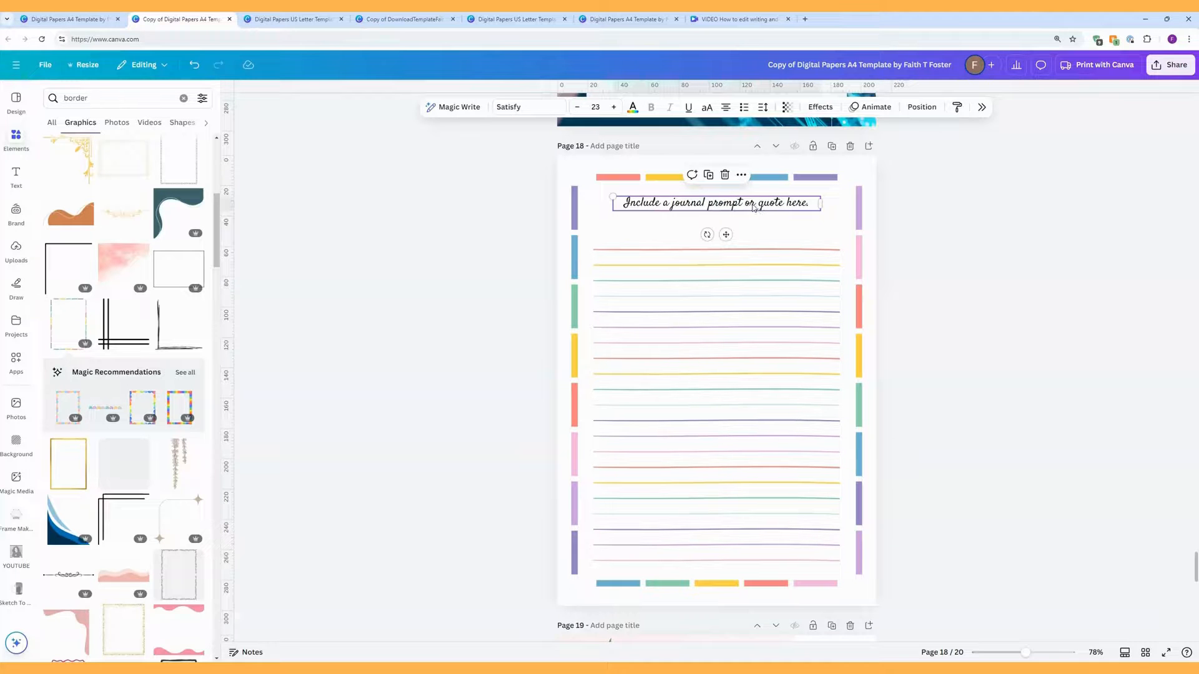
left_click(533, 110)
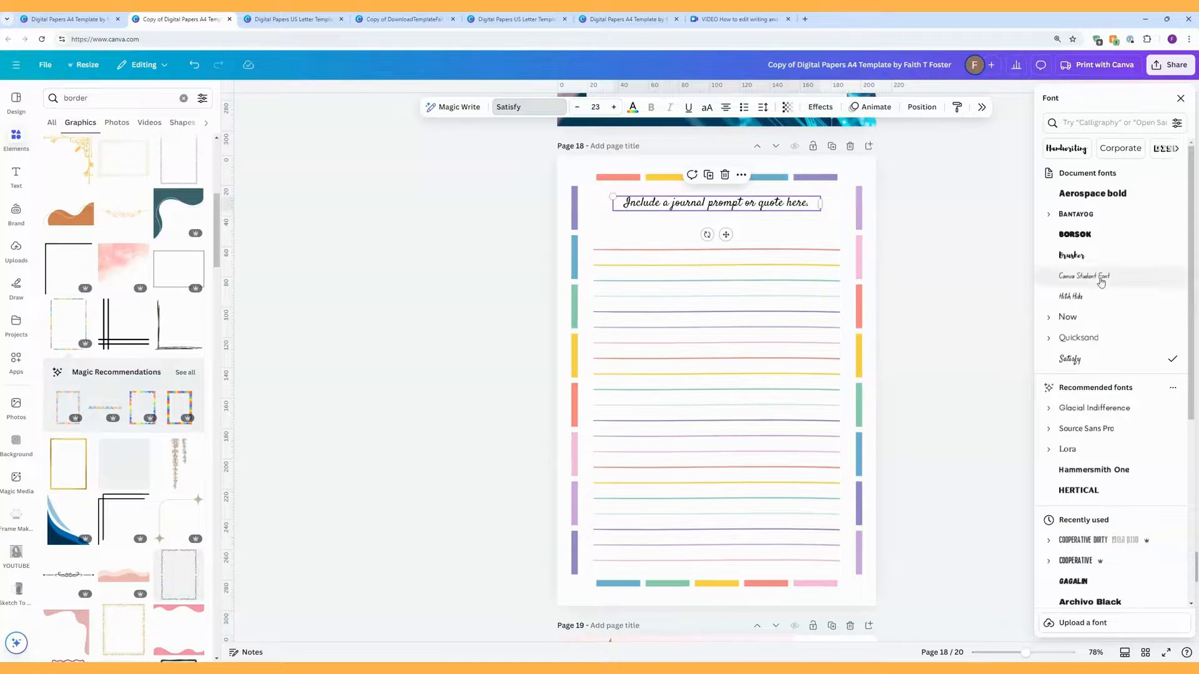
scroll(1106, 298, "down", 3)
scroll(1107, 297, "down", 15)
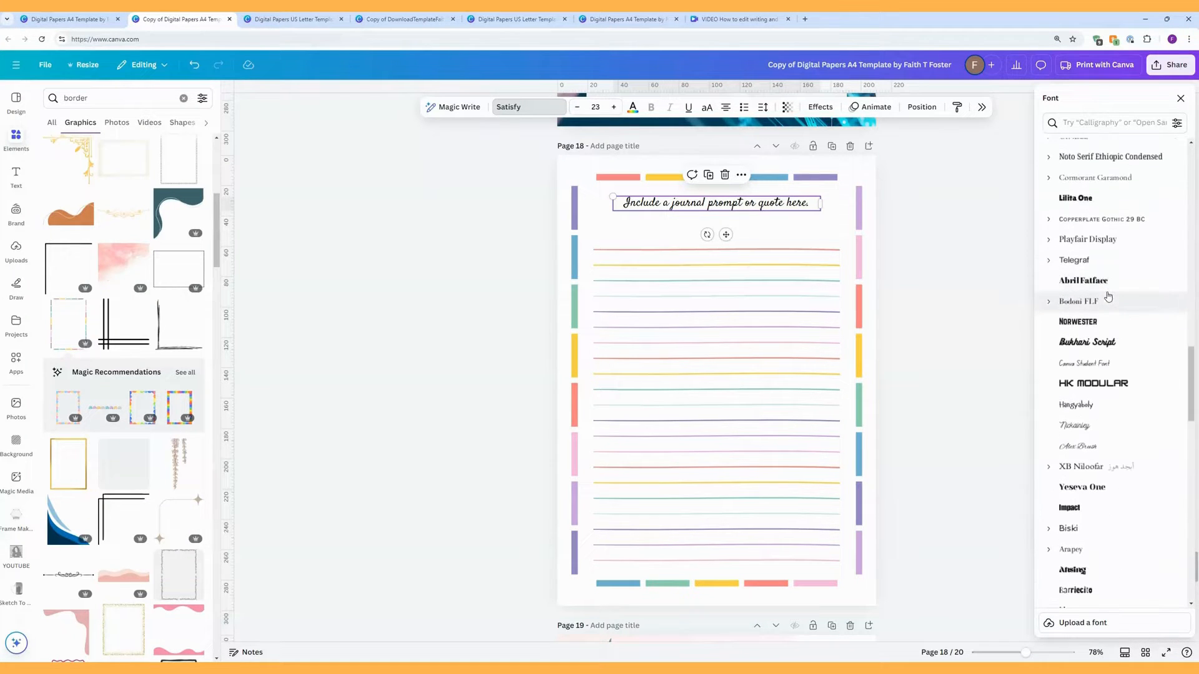
left_click(1105, 409)
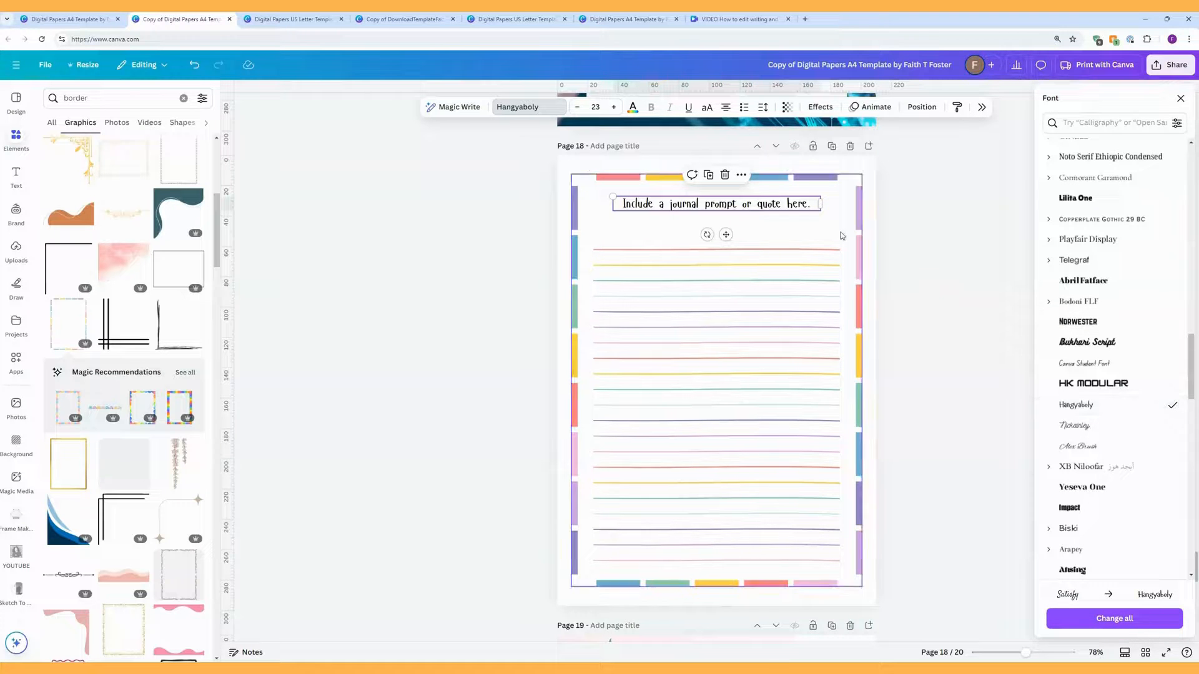
left_click(599, 108)
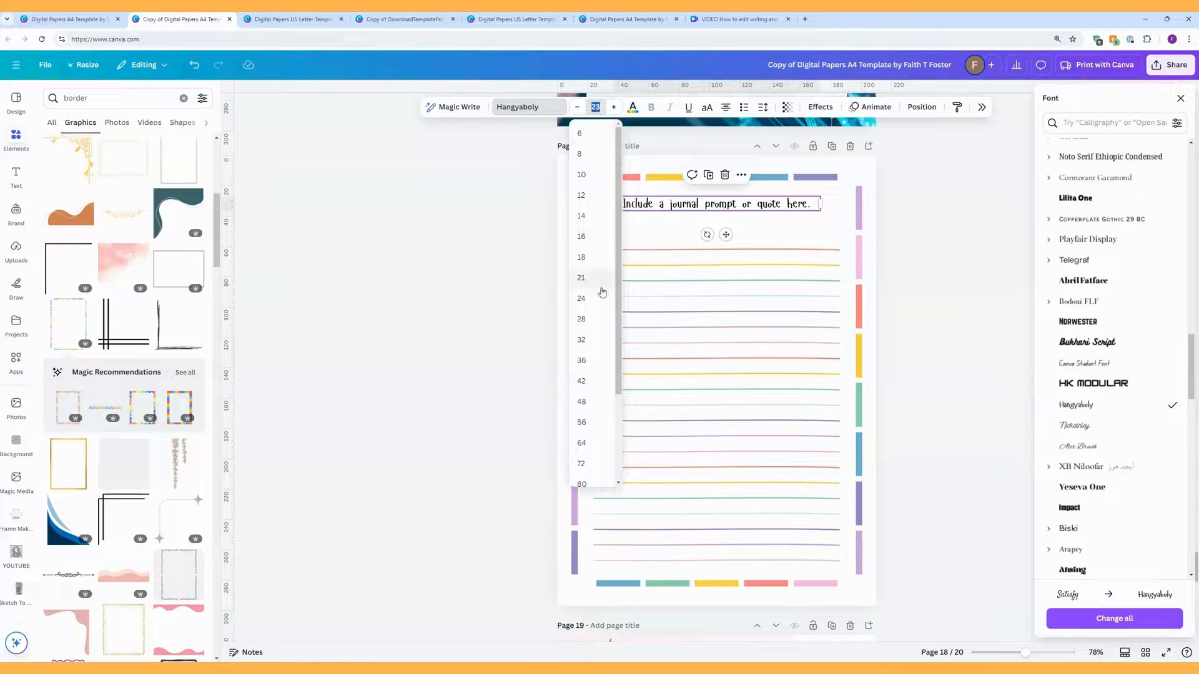
left_click(592, 341)
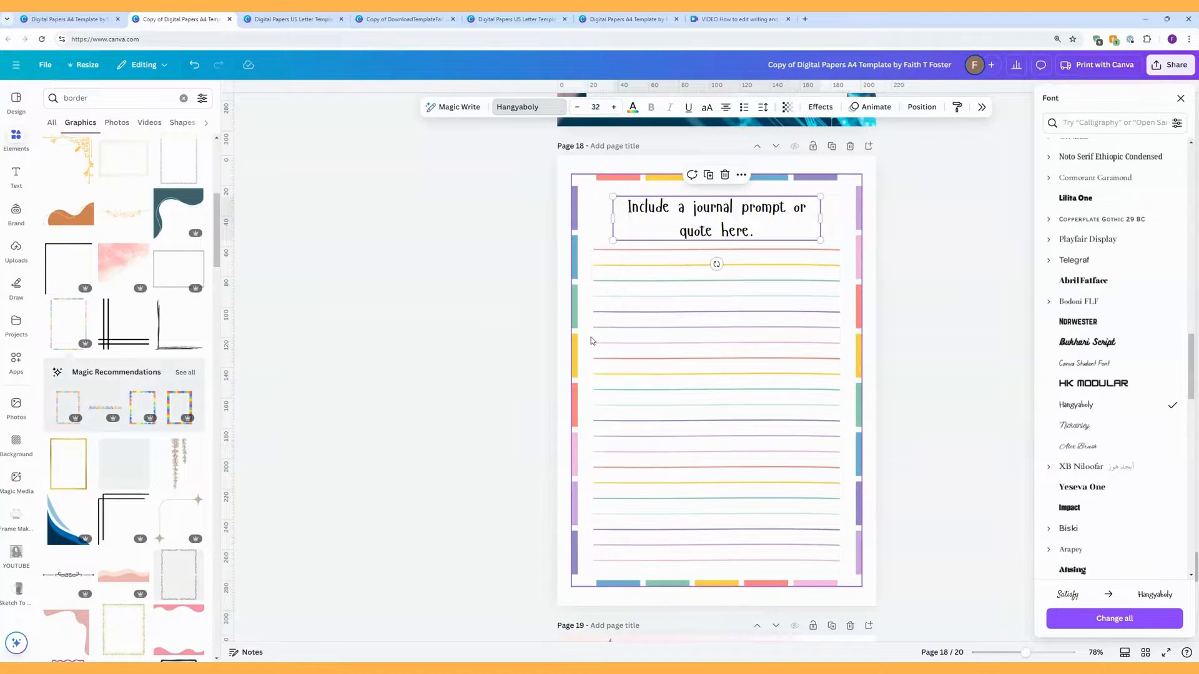
left_click(614, 106)
left_click(613, 107)
left_click(614, 107)
left_click(614, 107)
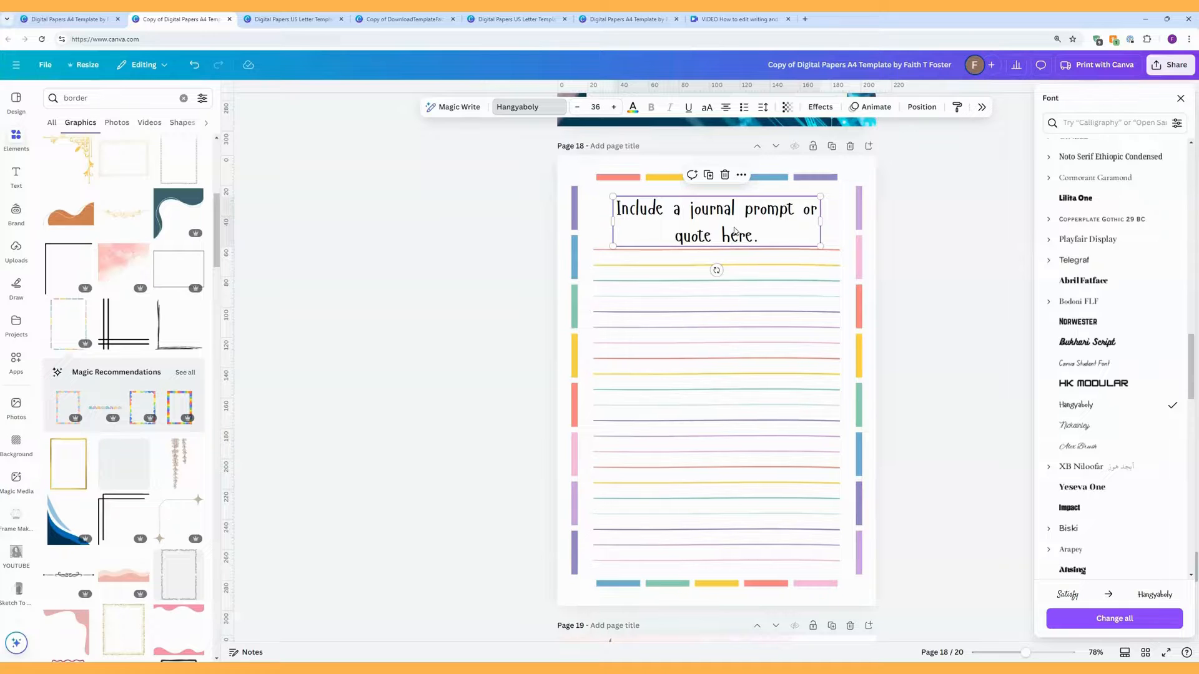
Step: Move the prompt text up slightly and tighten its letter spacing
left_click_drag(735, 232, 732, 210)
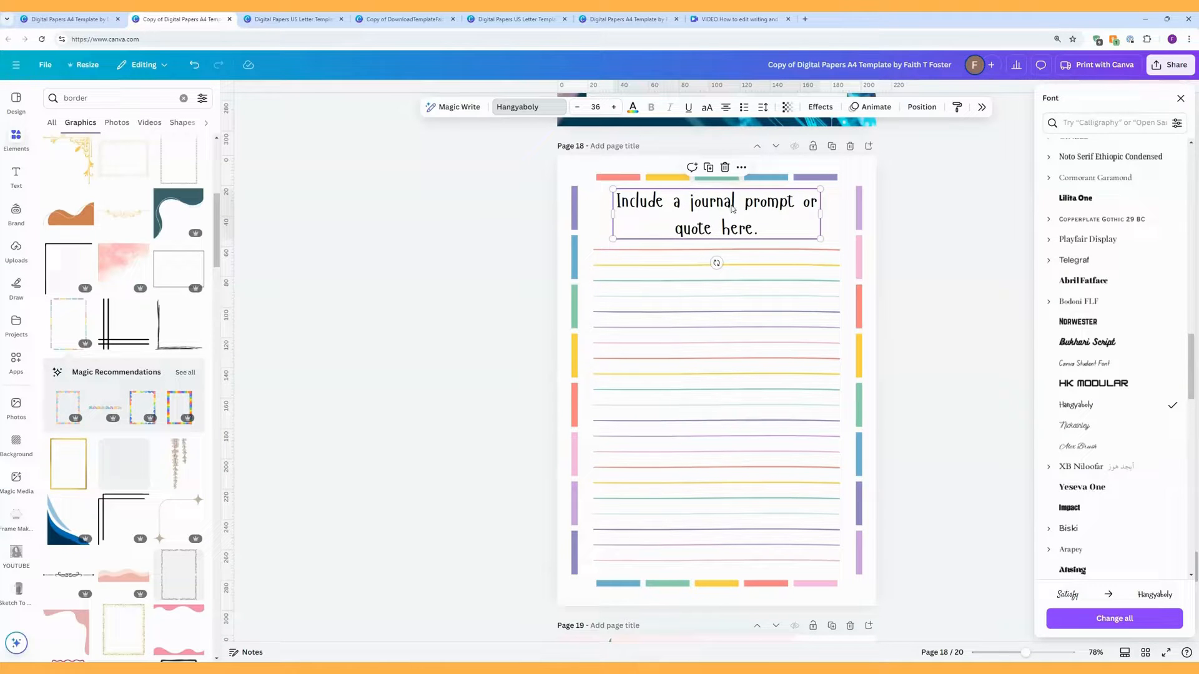
left_click(763, 108)
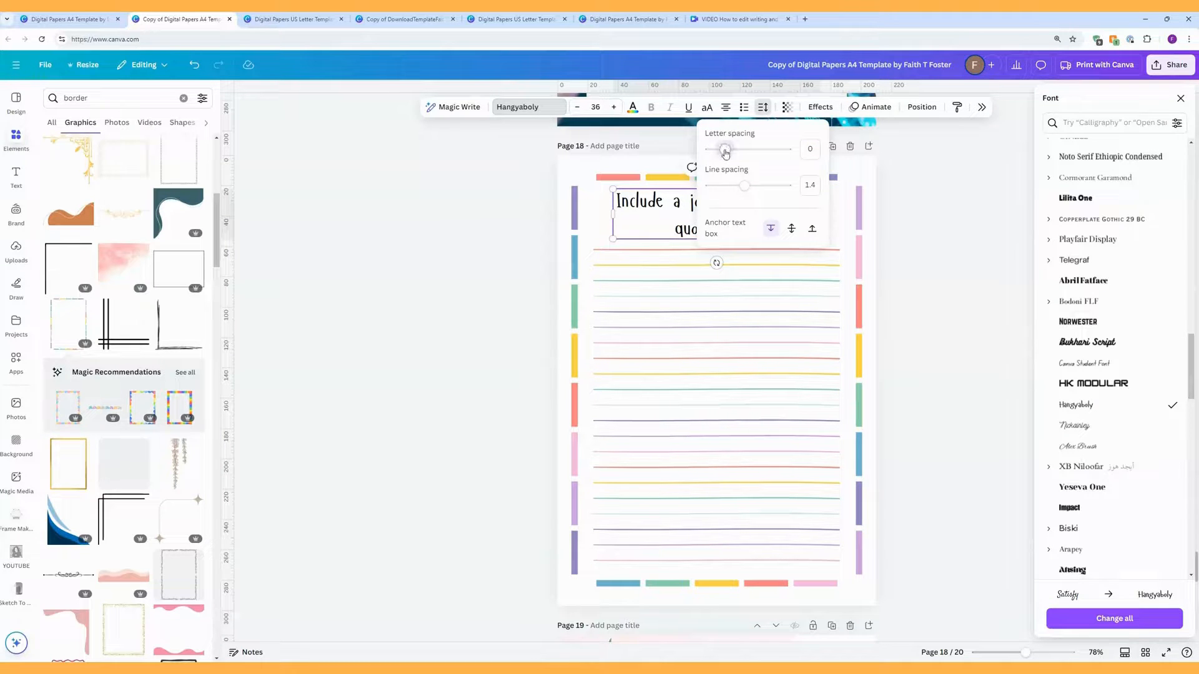
left_click_drag(725, 153, 762, 215)
left_click(829, 213)
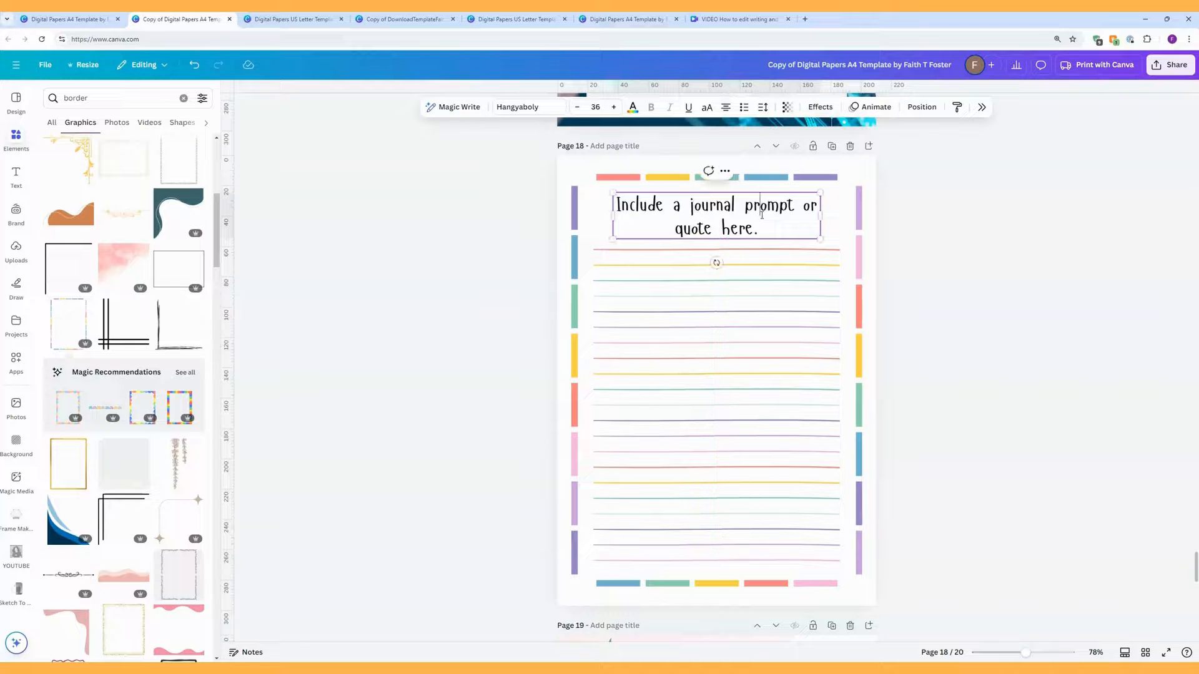
Step: Colour the word 'Include' salmon, sampled from the frame's top bar
left_click_drag(622, 204, 616, 205)
left_click(634, 109)
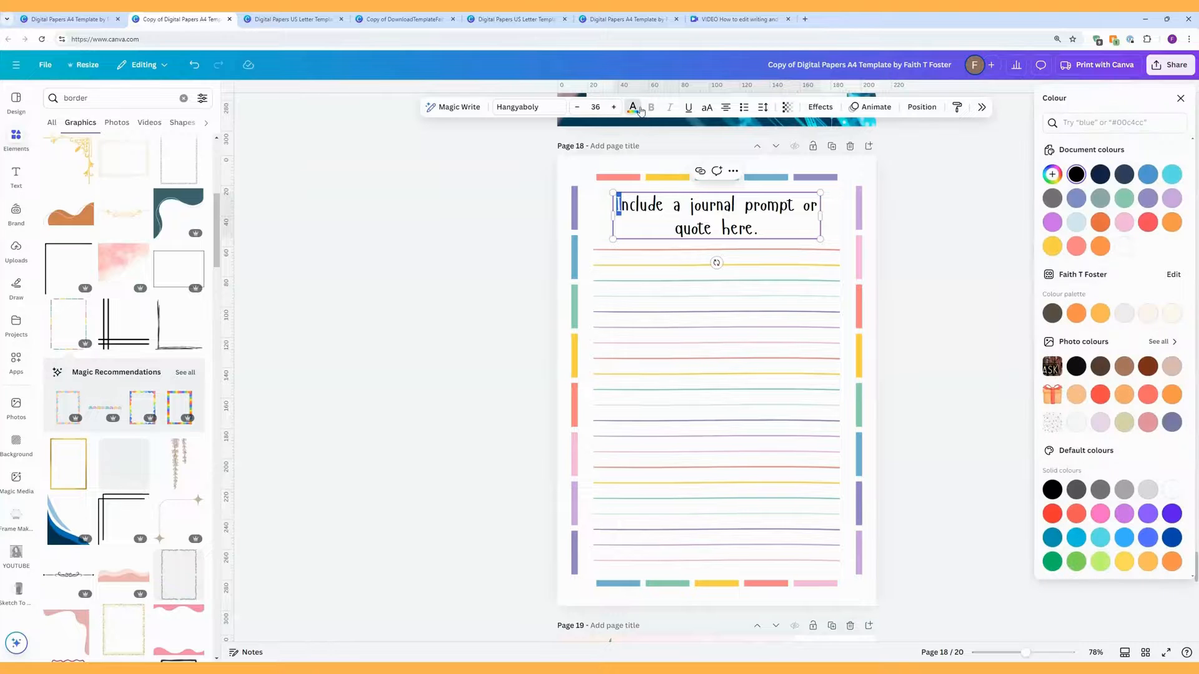
left_click(1052, 174)
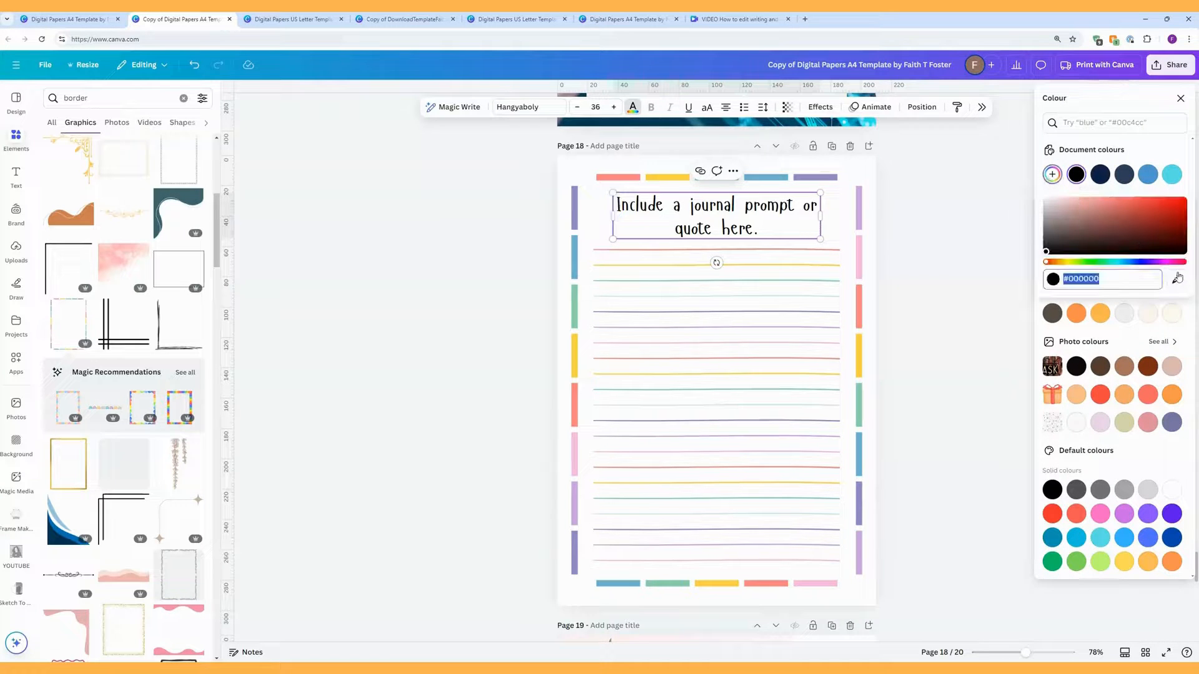
left_click(628, 178)
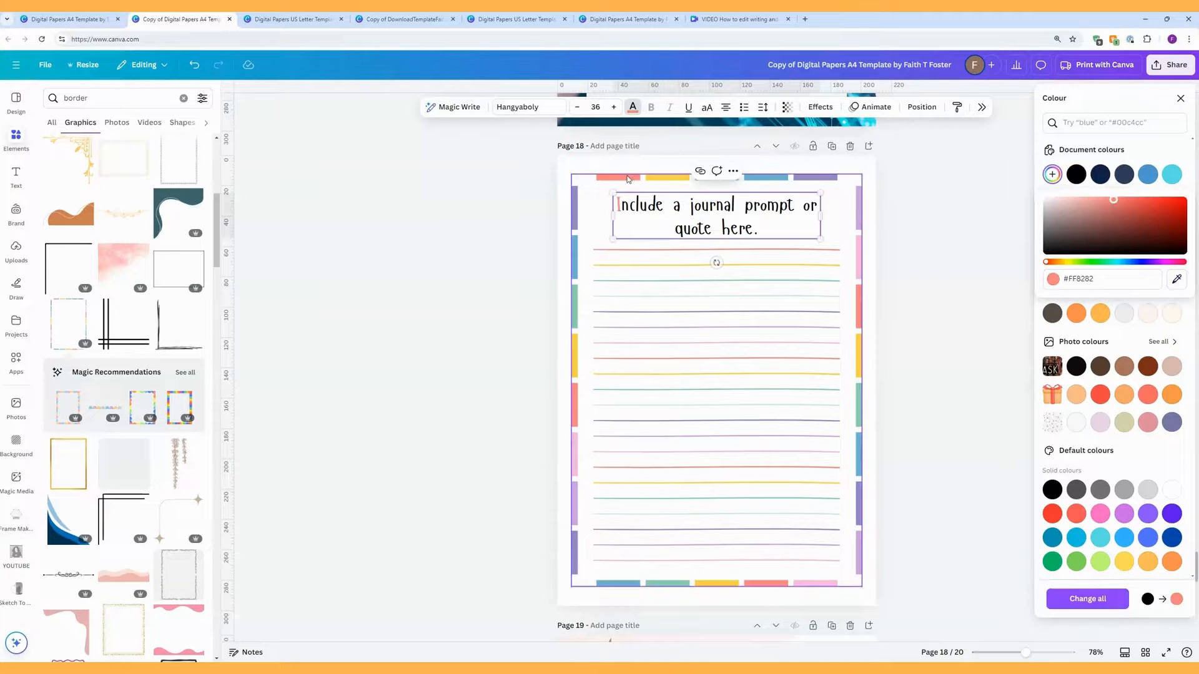
left_click(623, 206)
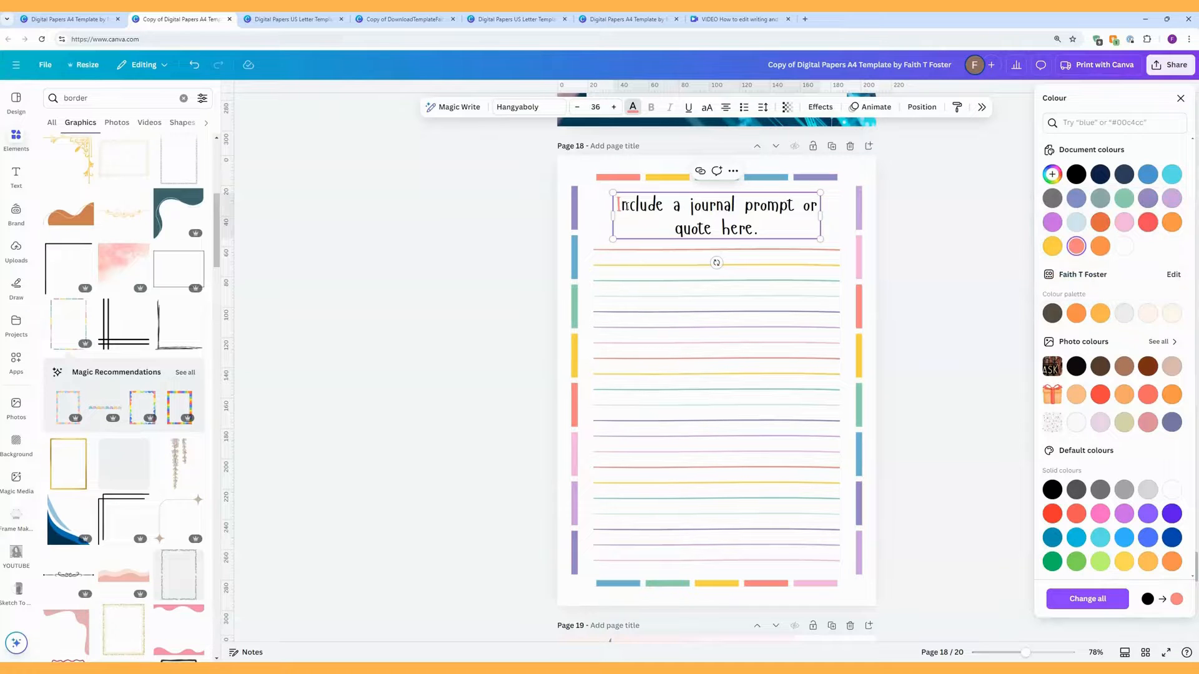
double_click(626, 206)
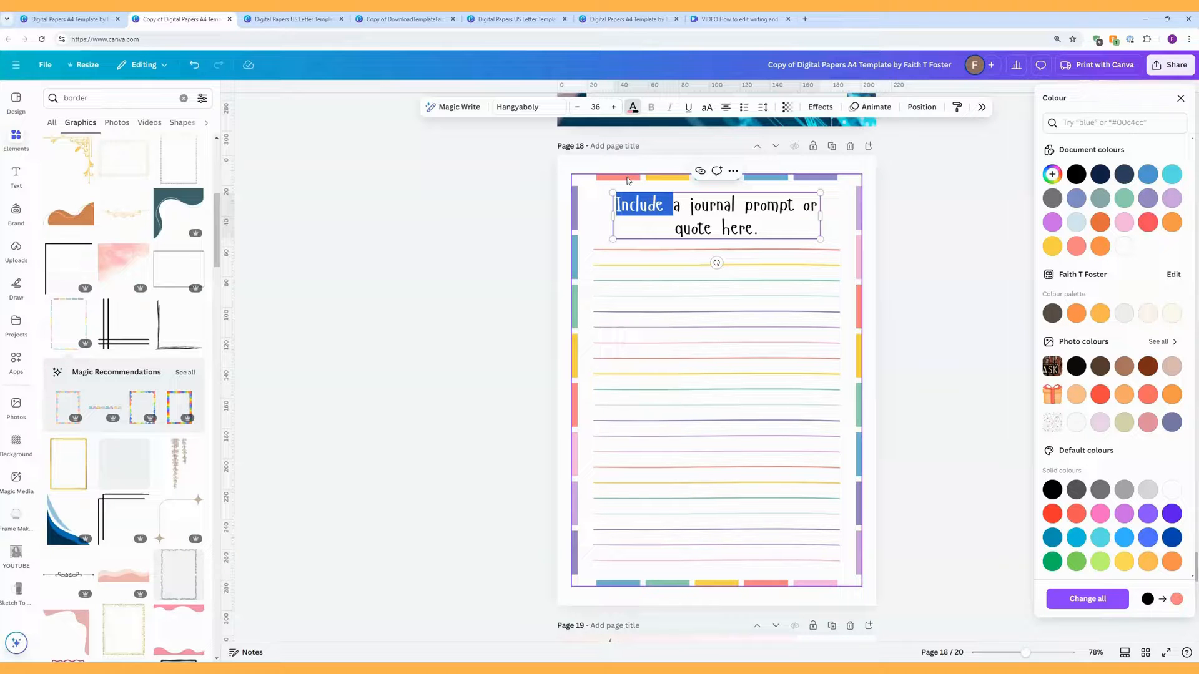
left_click(1052, 174)
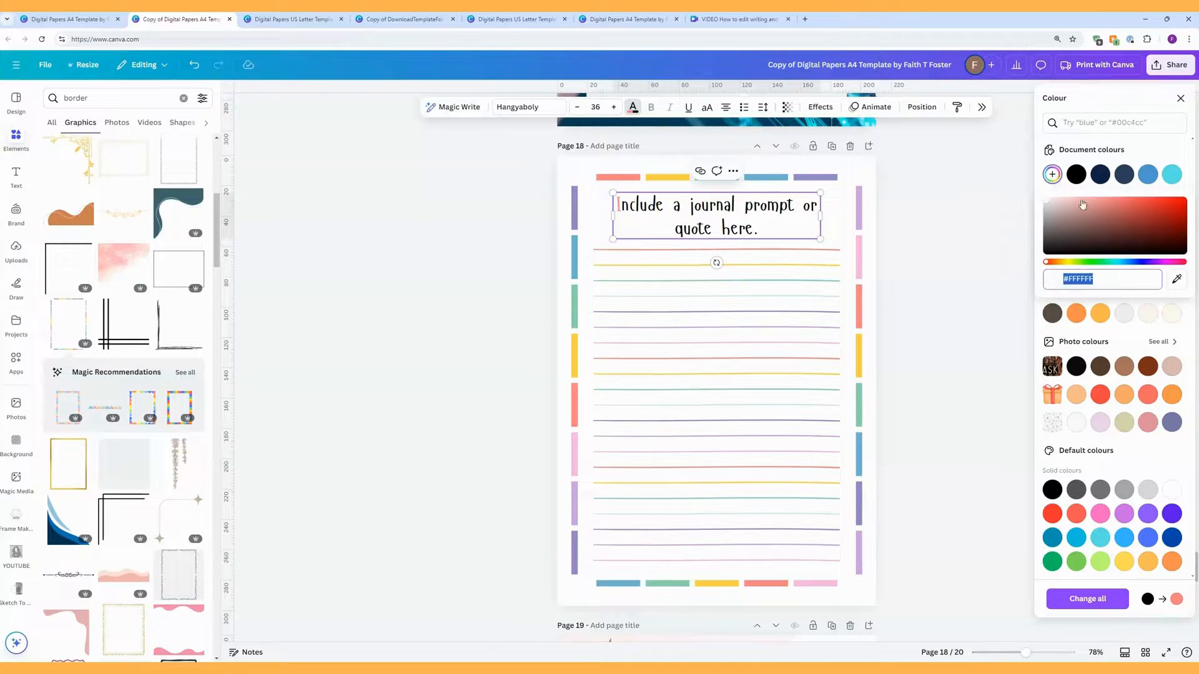
left_click(1177, 279)
left_click(620, 178)
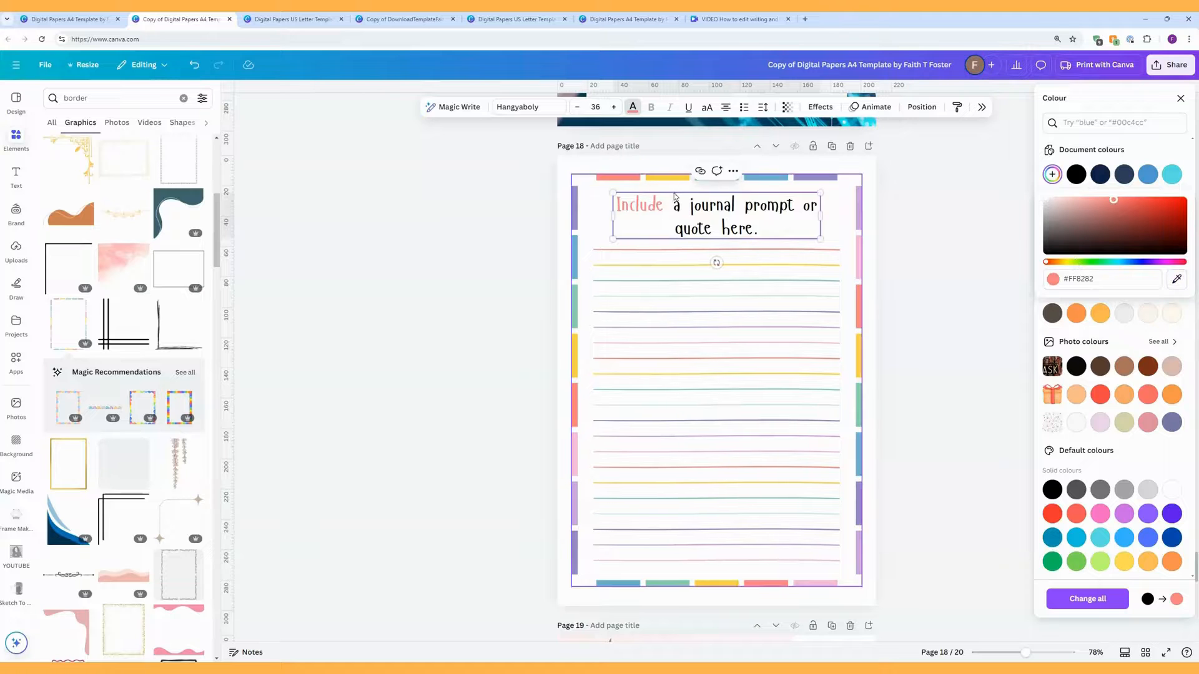
left_click(674, 205)
Step: Colour the word 'a' yellow, sampled from the frame's yellow bar
double_click(678, 206)
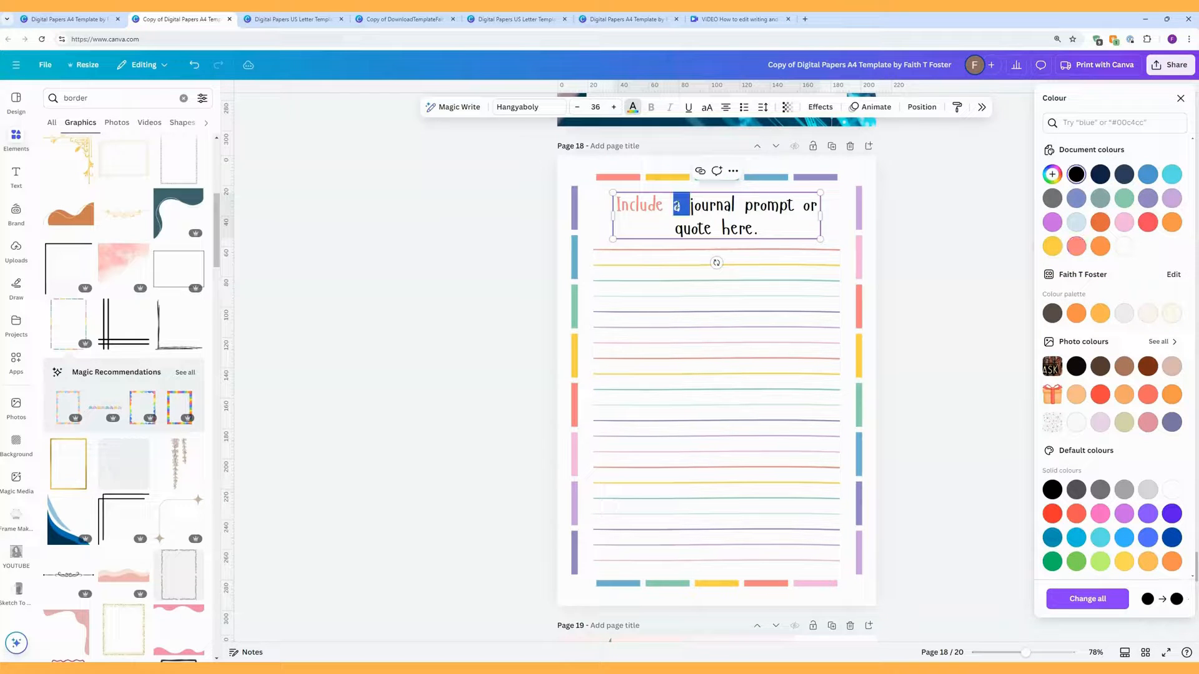
left_click(1052, 174)
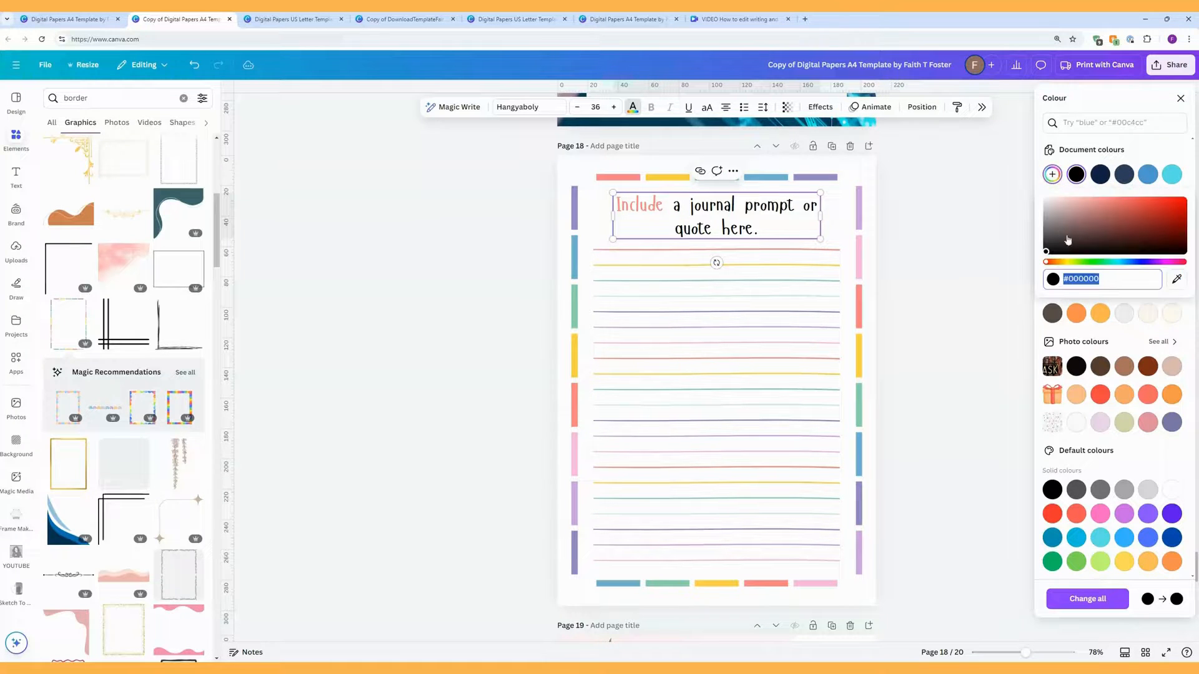
left_click(1178, 279)
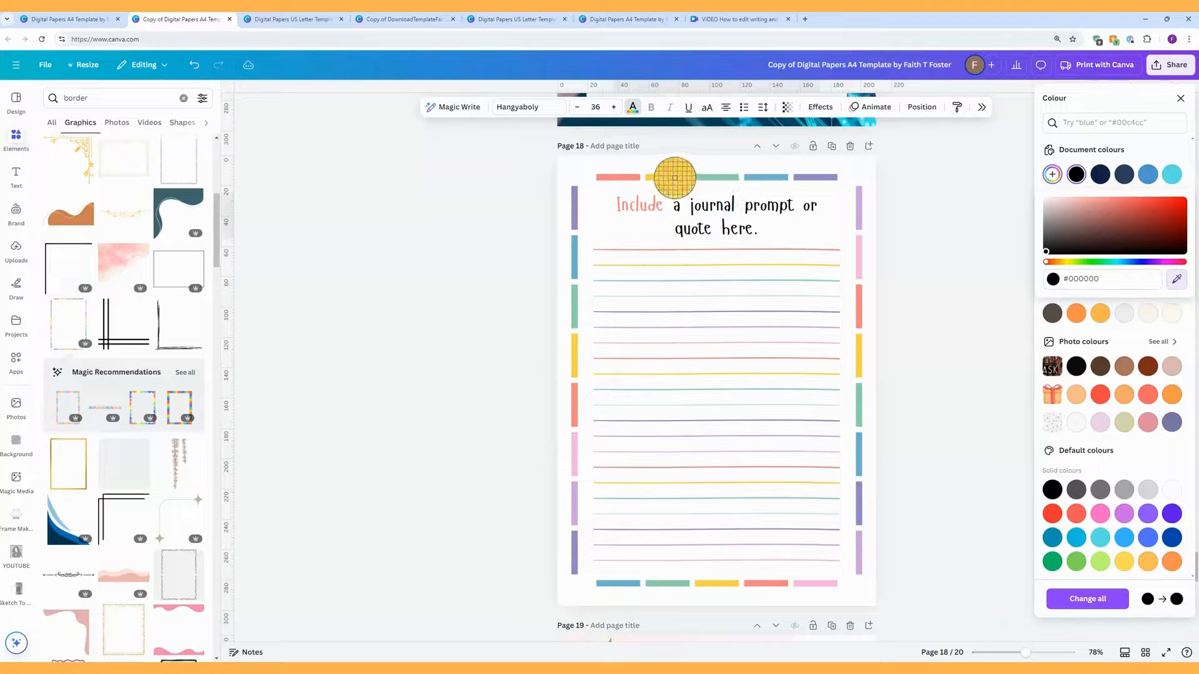
left_click(672, 178)
left_click(972, 238)
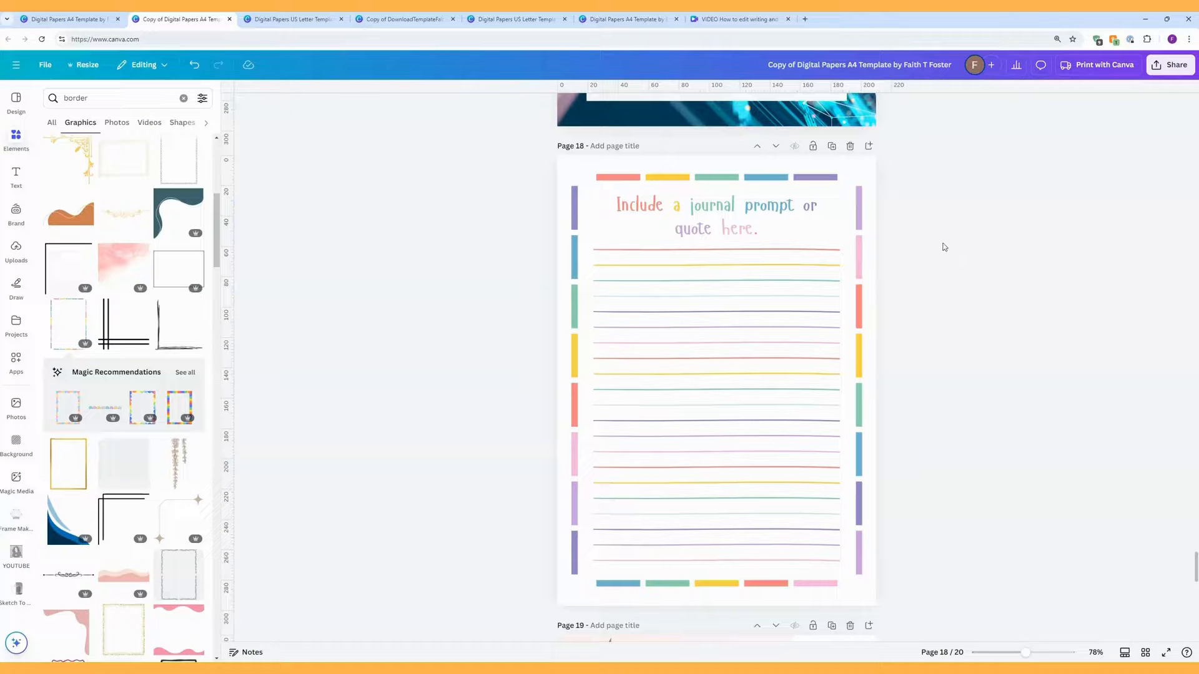
Step: Nudge page 19's floral corner group slightly and ungroup it into separate pieces
scroll(957, 301, "down", 5)
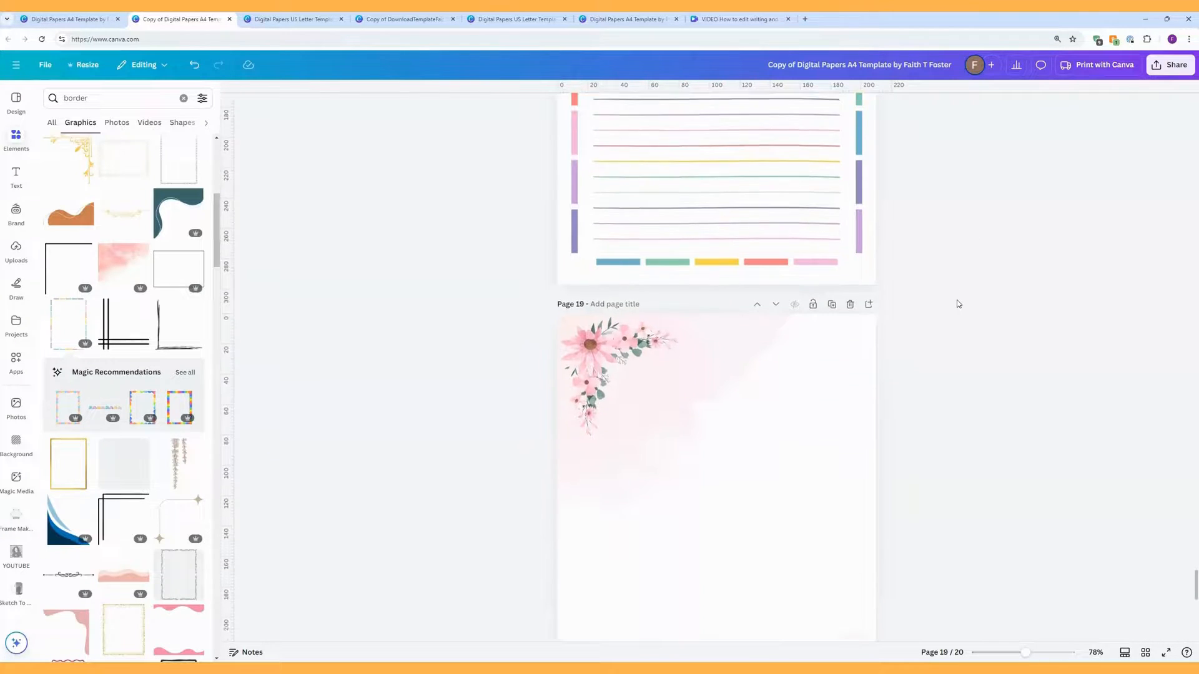
scroll(959, 304, "down", 3)
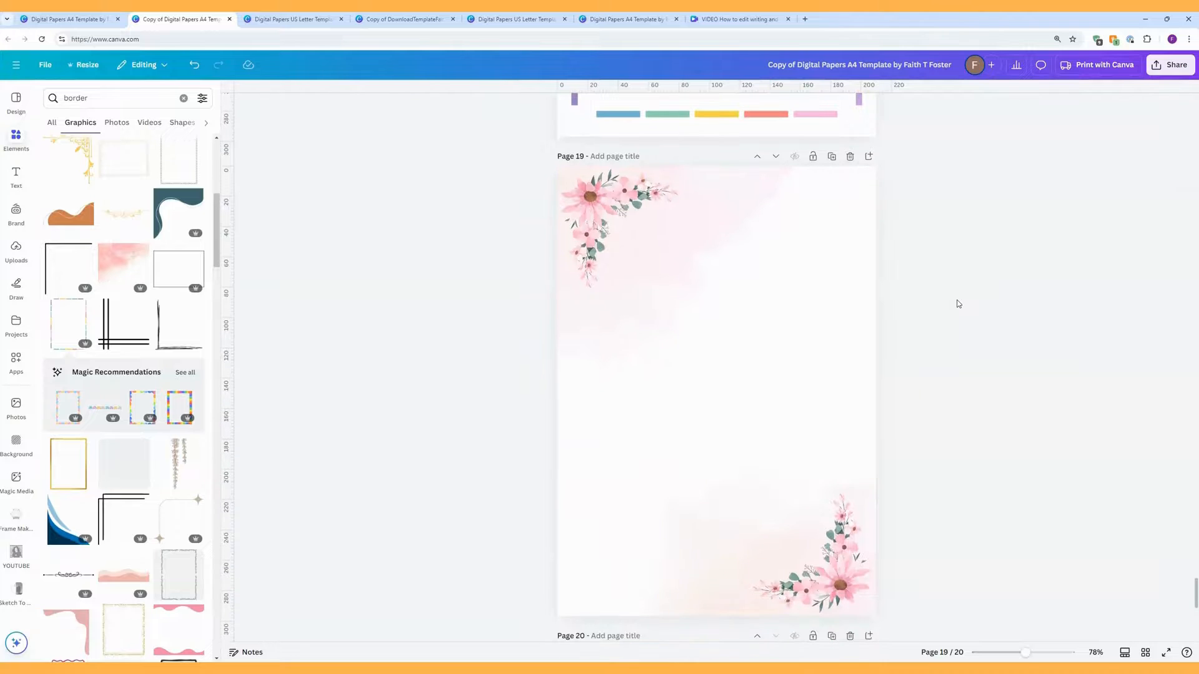
scroll(959, 304, "down", 1)
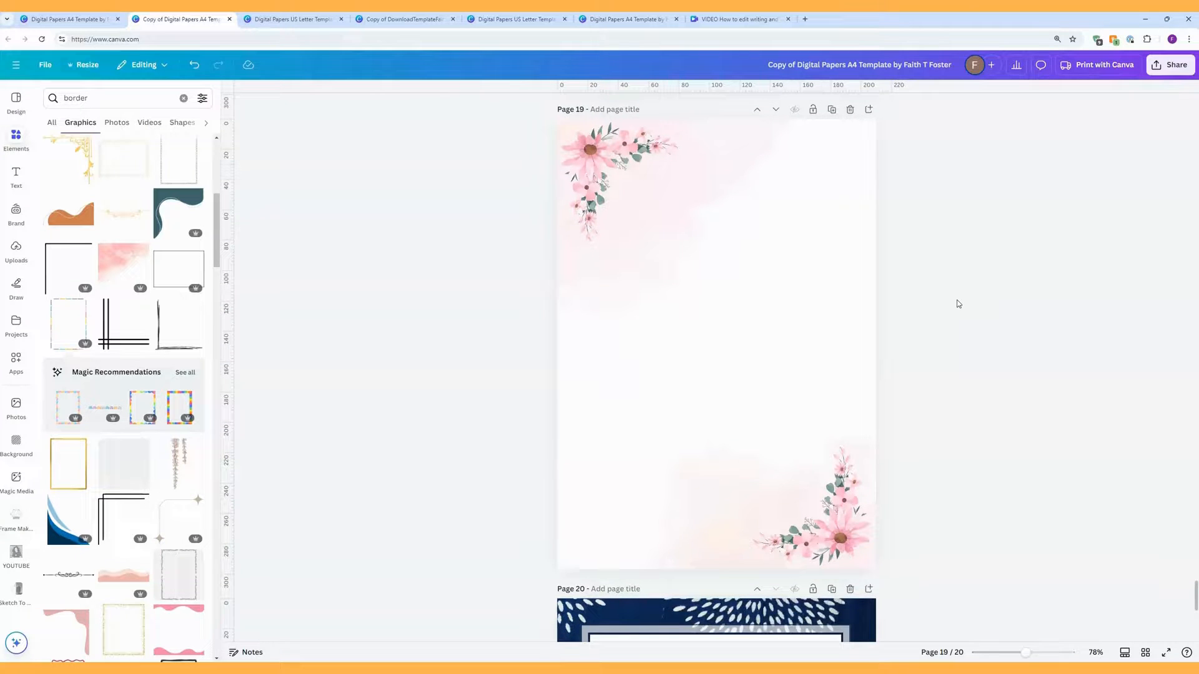
scroll(958, 304, "up", 1)
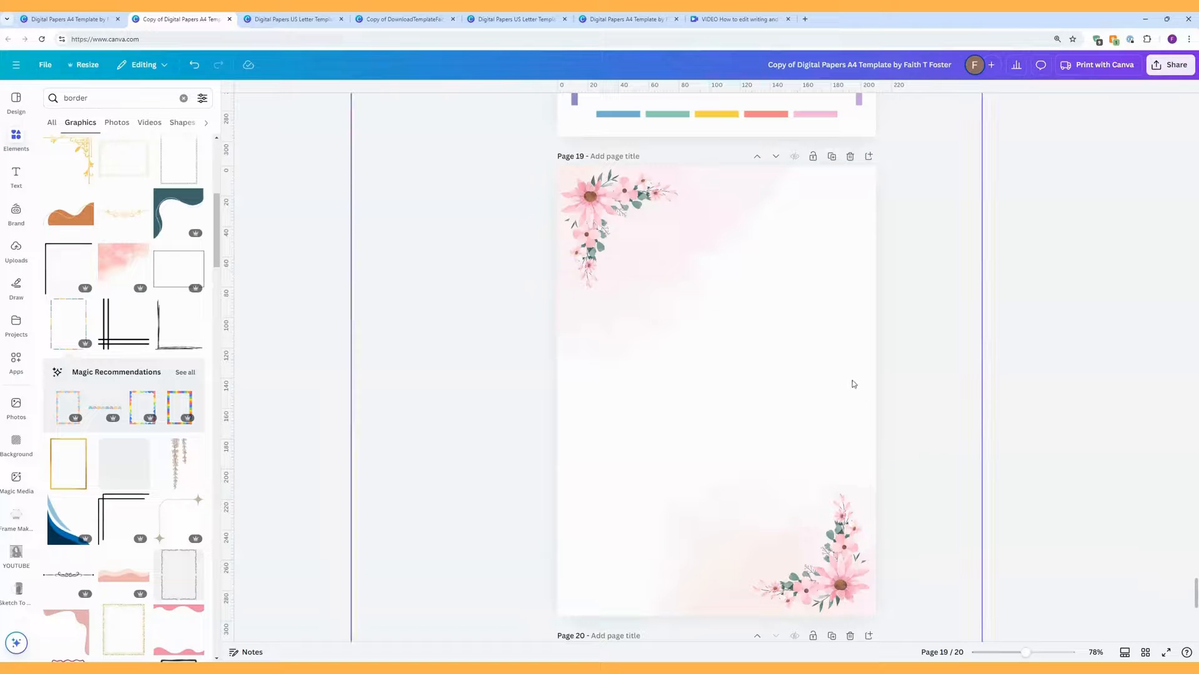
left_click(764, 308)
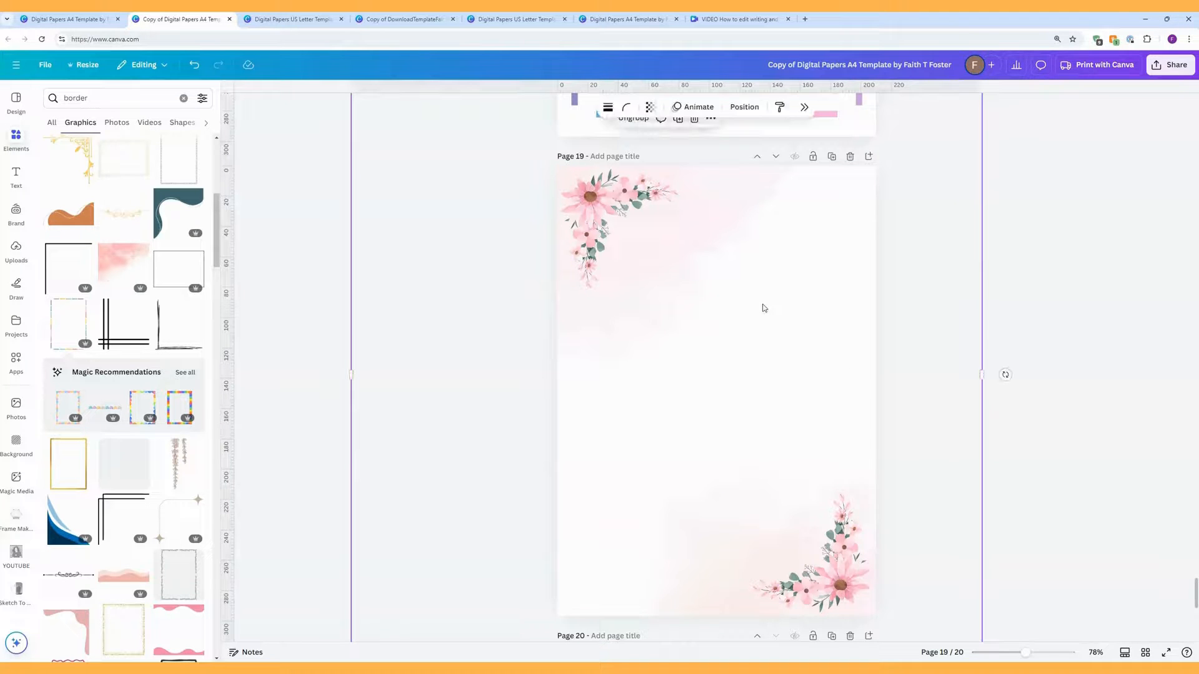
mouse_move(762, 306)
left_mouse_down()
mouse_move(701, 356)
mouse_move(763, 287)
mouse_move(758, 299)
left_mouse_up()
right_click(759, 298)
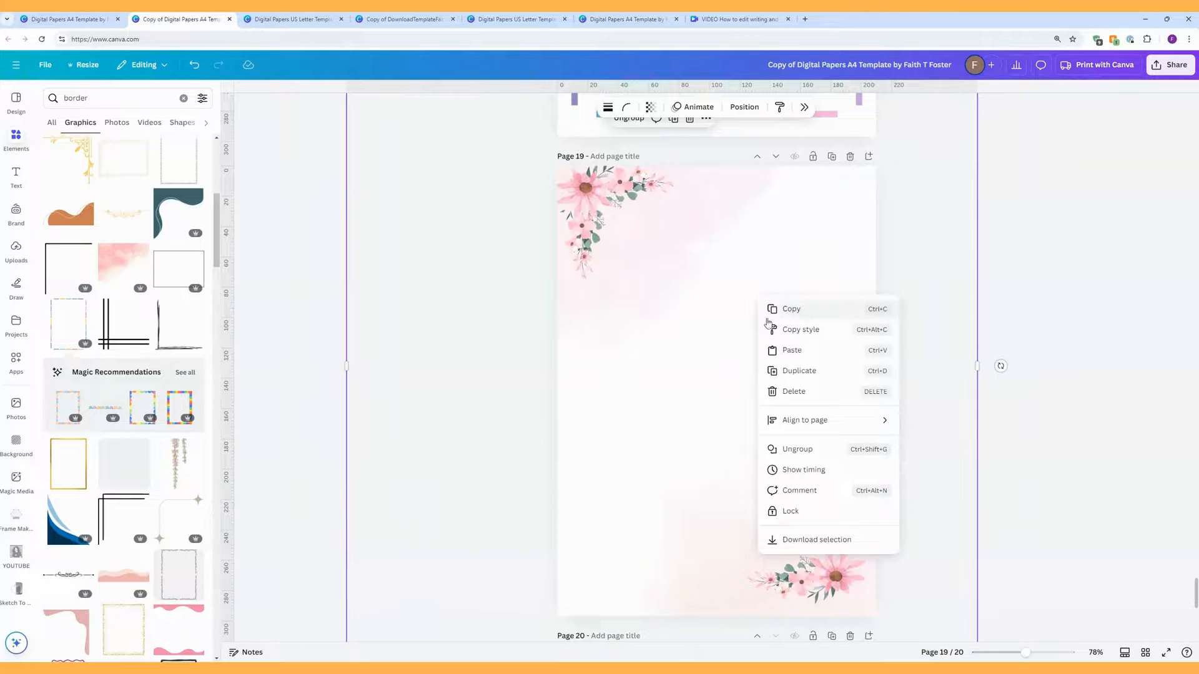
left_click(806, 449)
Step: Reposition the top-left flower, both pink watercolour shapes and the bottom-right flower
left_click(928, 380)
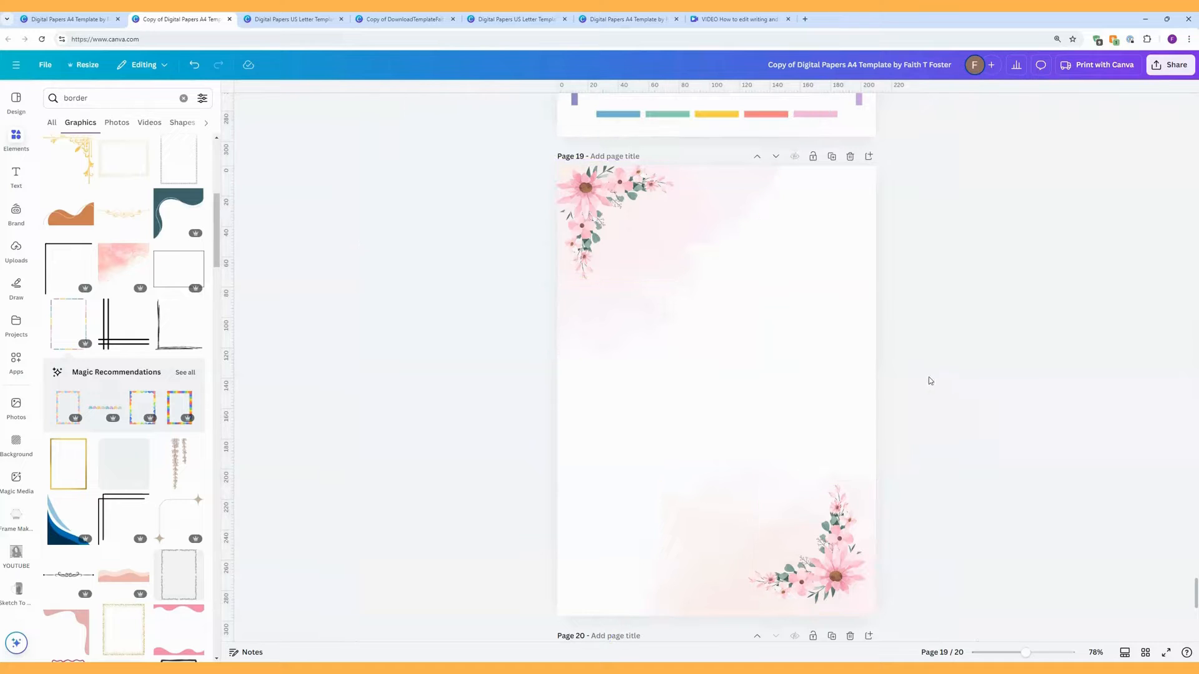
left_click(663, 252)
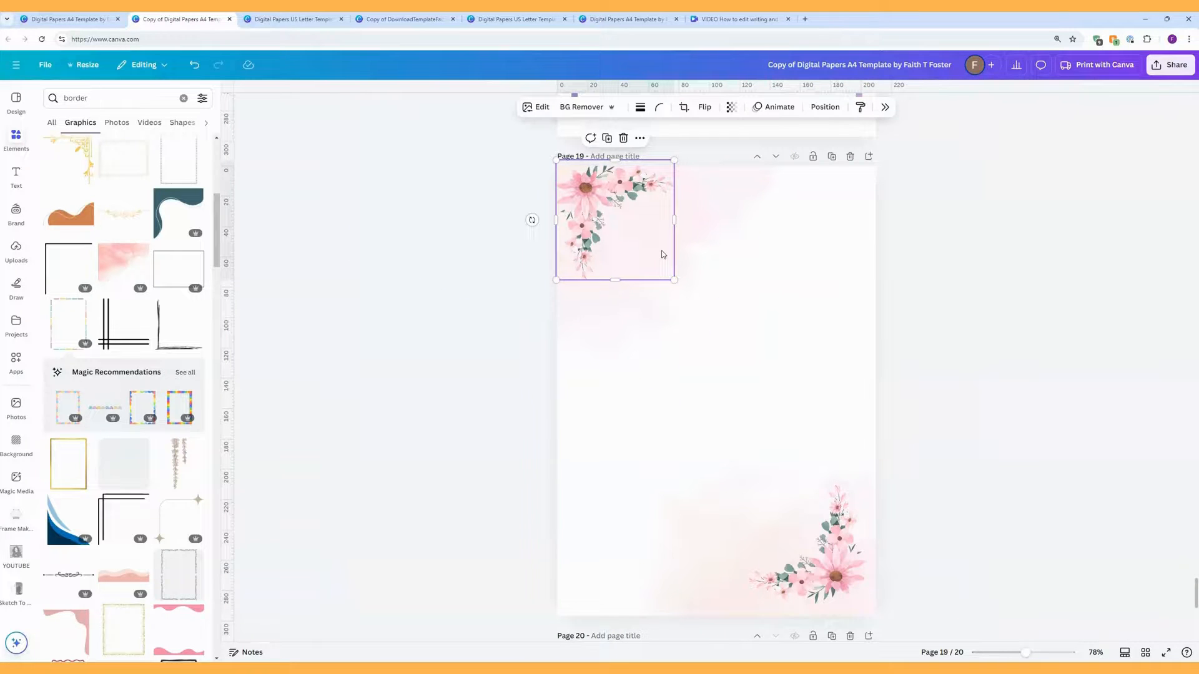
left_click_drag(663, 254, 677, 262)
left_click(627, 316)
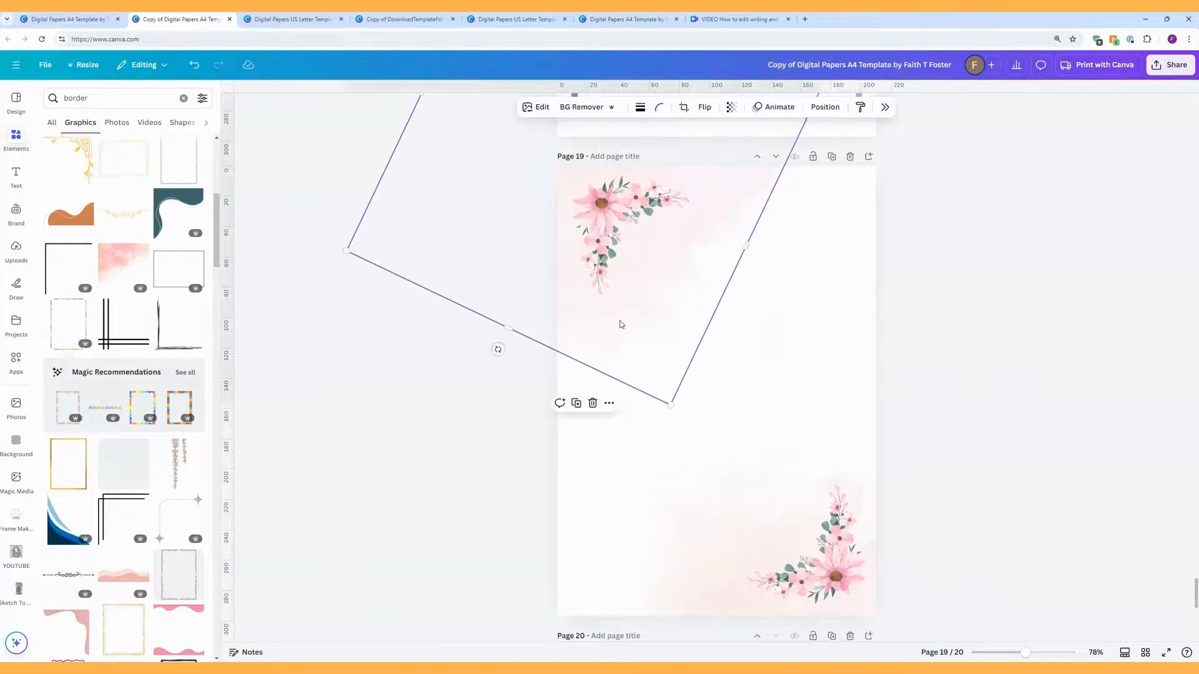
left_click_drag(622, 324, 594, 361)
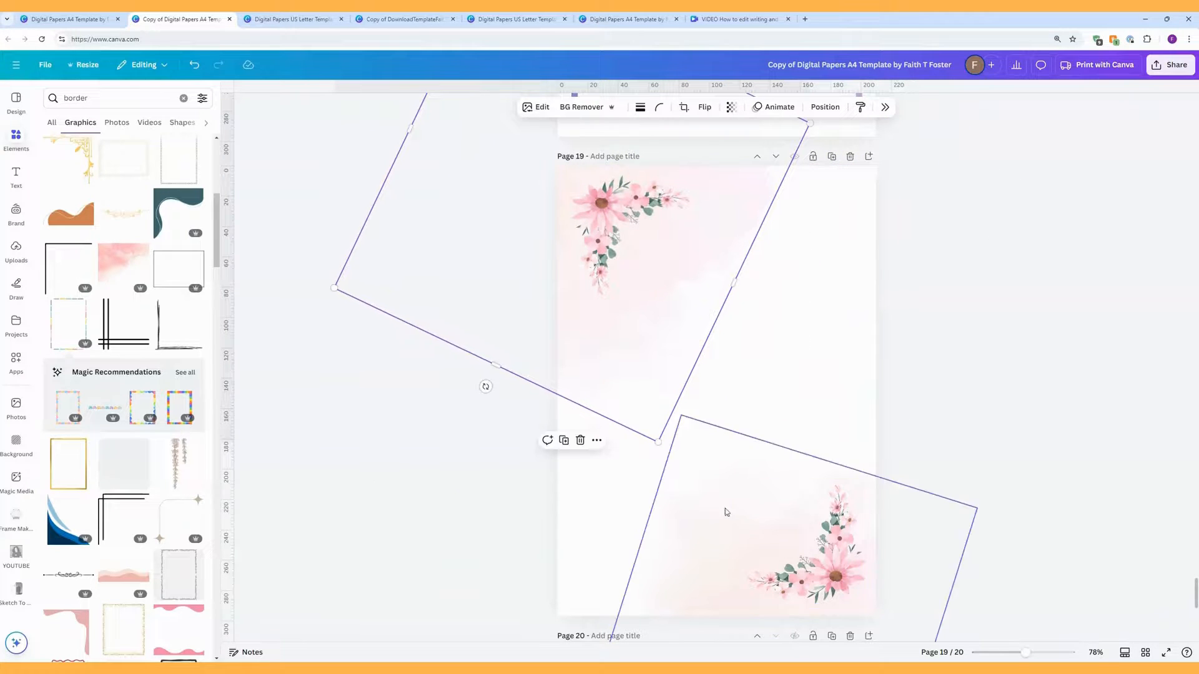
left_click_drag(757, 526, 716, 467)
mouse_move(824, 555)
left_mouse_down()
mouse_move(819, 529)
mouse_move(802, 534)
mouse_move(815, 549)
left_mouse_up()
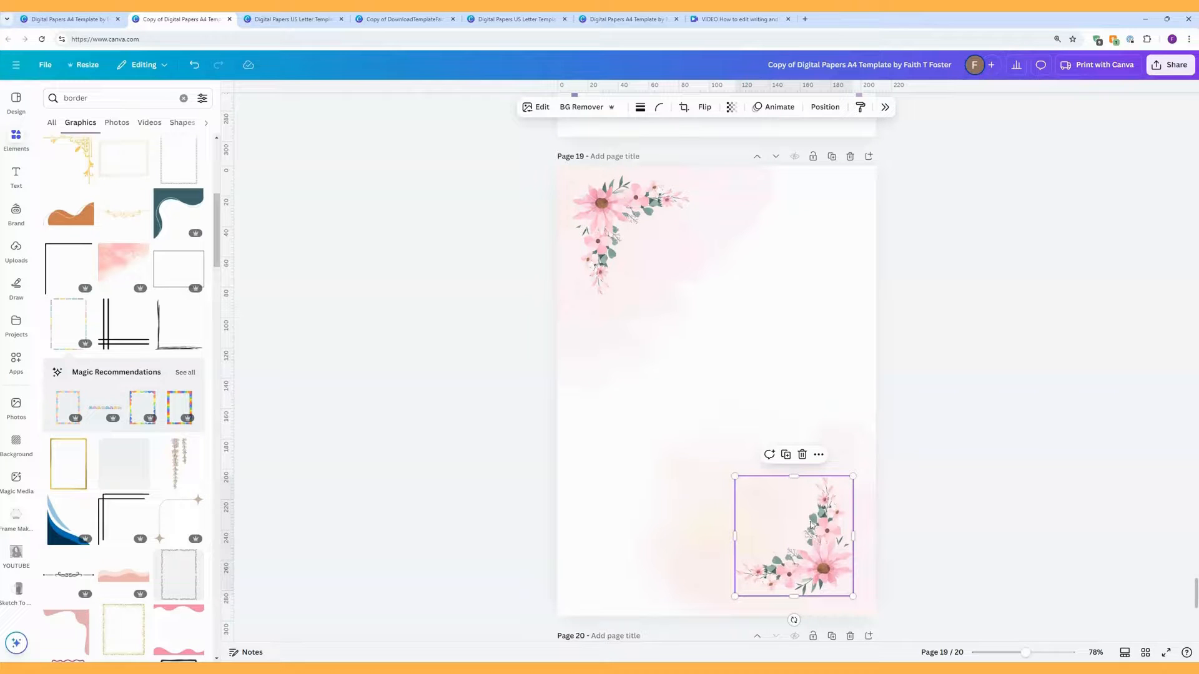
Step: Search graphics for 'corner' and add the eucalyptus corner graphic to page 19
left_click(102, 95)
double_click(102, 96)
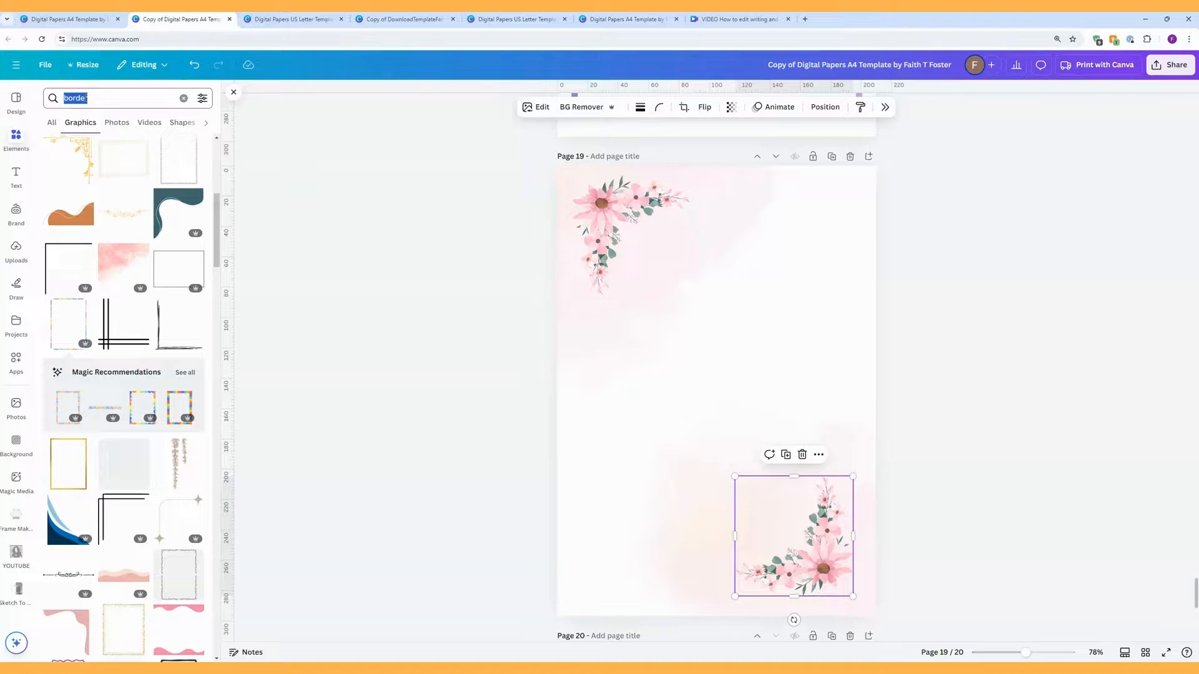
type("corner")
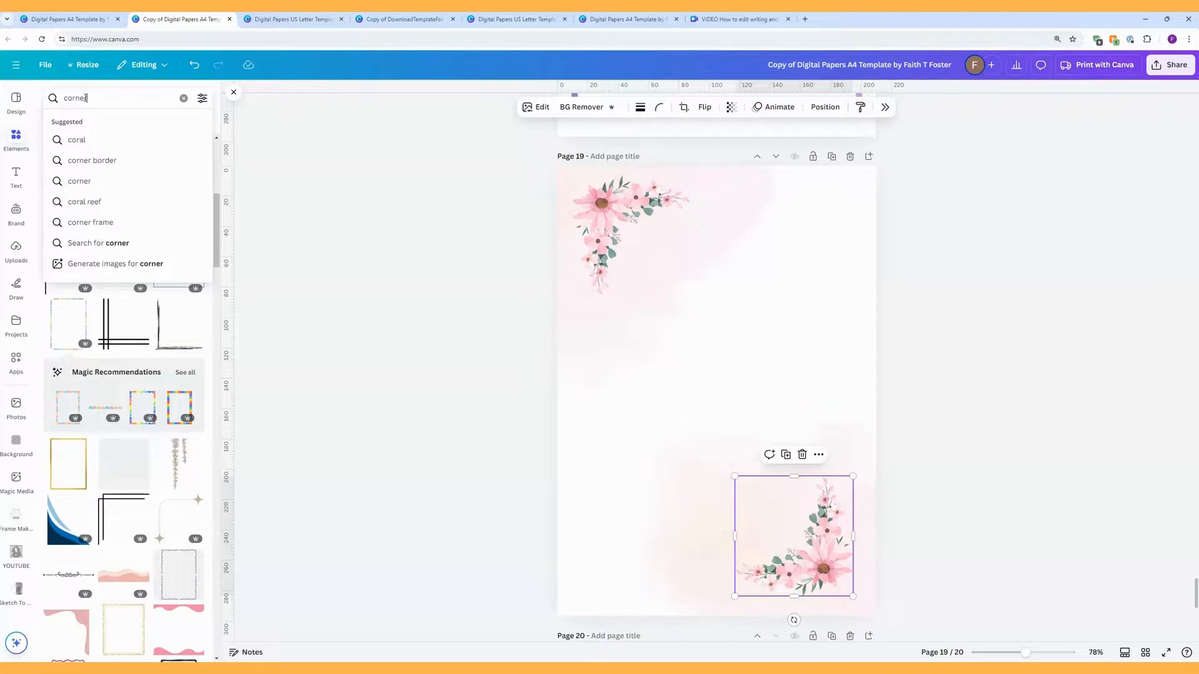
key("Return")
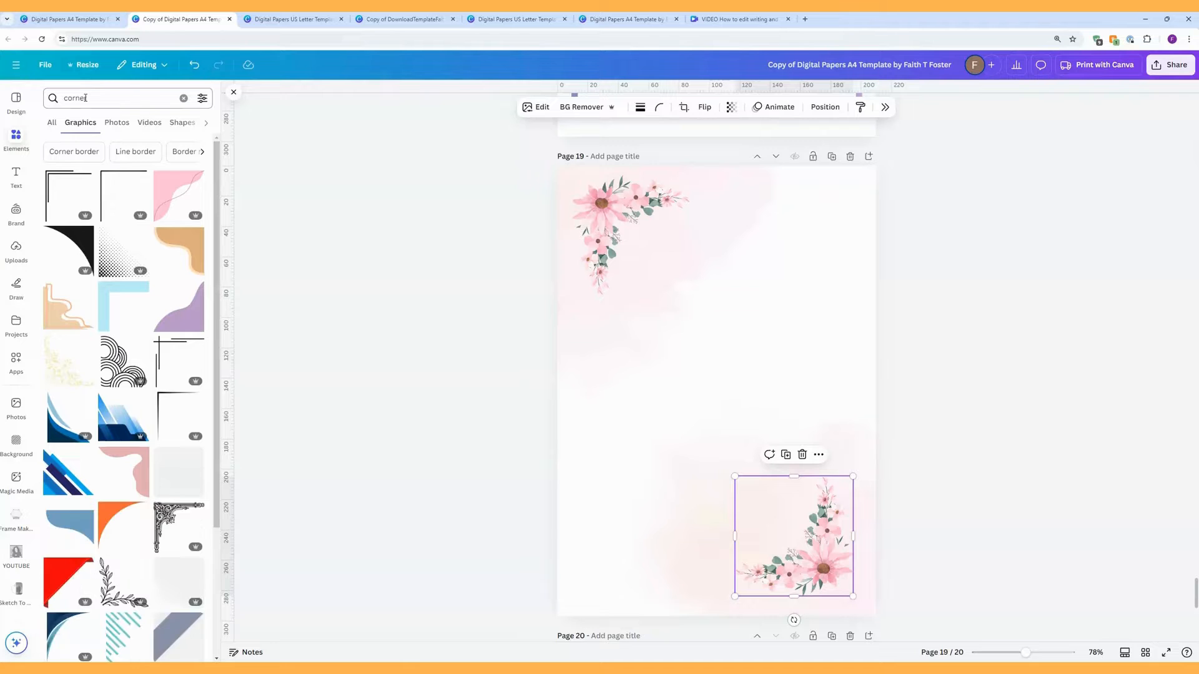
scroll(142, 243, "down", 3)
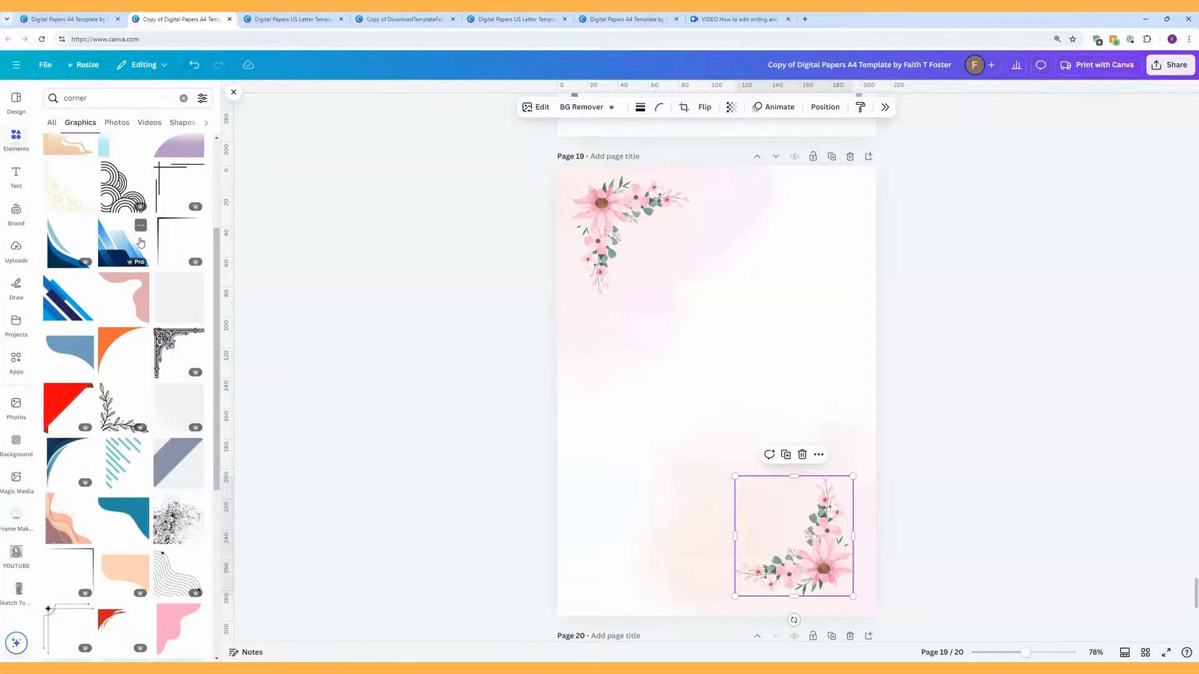
scroll(141, 243, "down", 3)
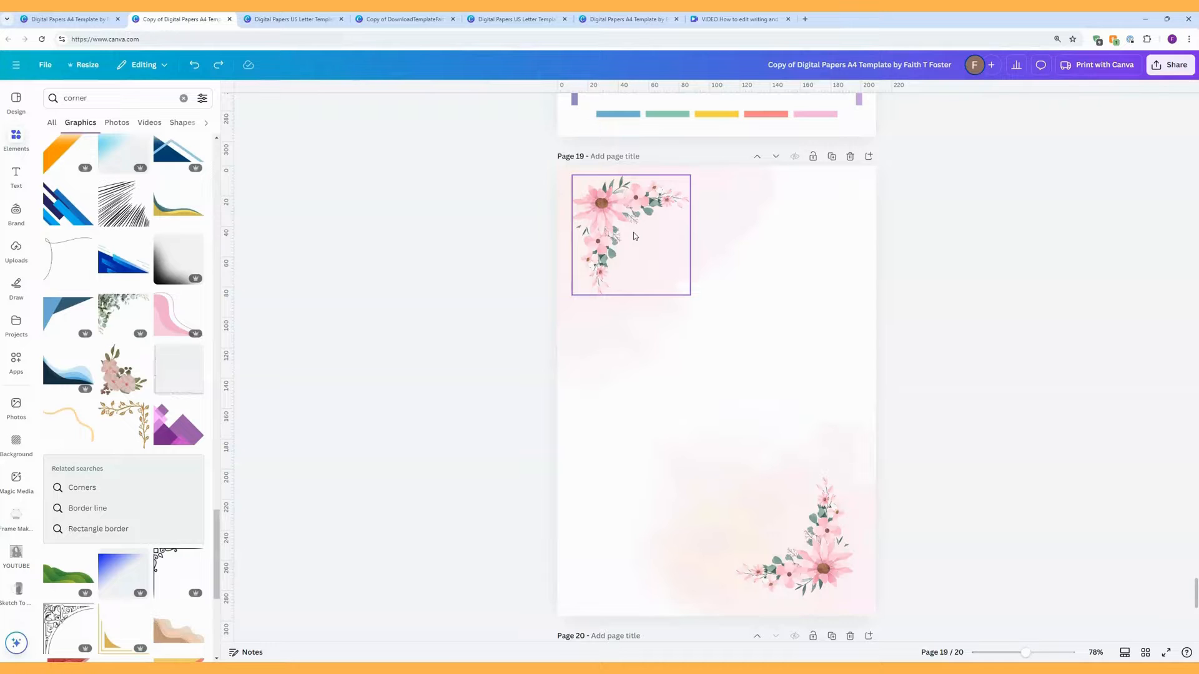
left_click(635, 236)
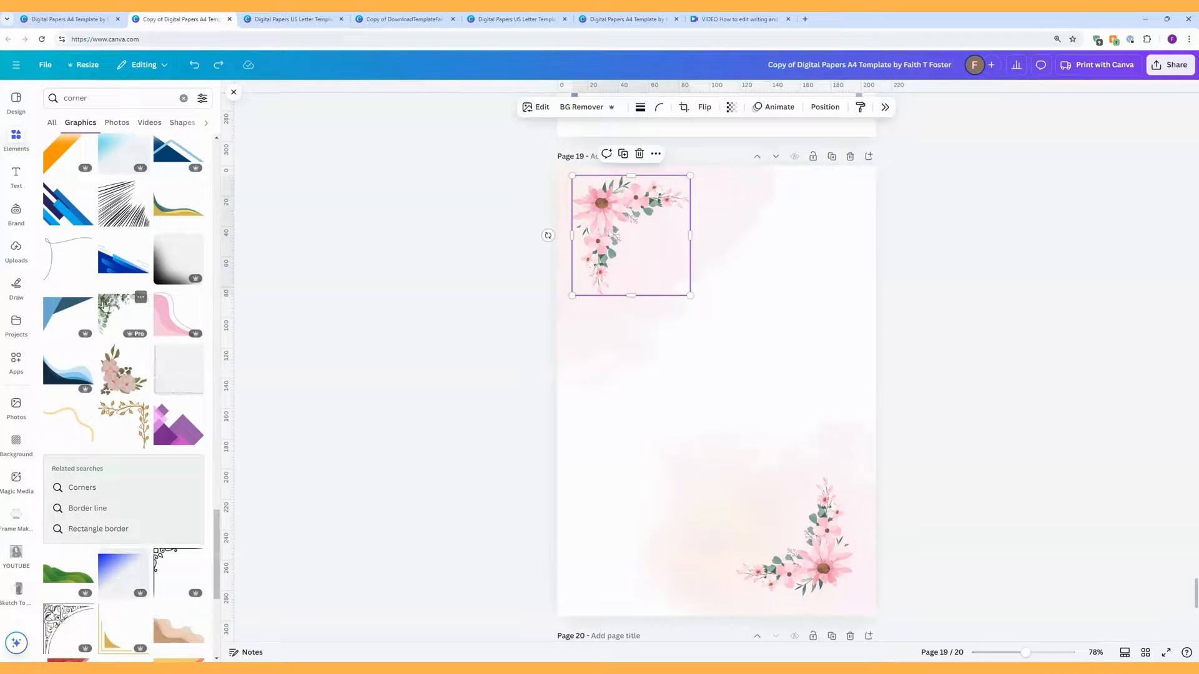
left_click(105, 306)
Step: Delete the top-left and bottom-right pink flowers and the pink watercolour wash
left_click(612, 246)
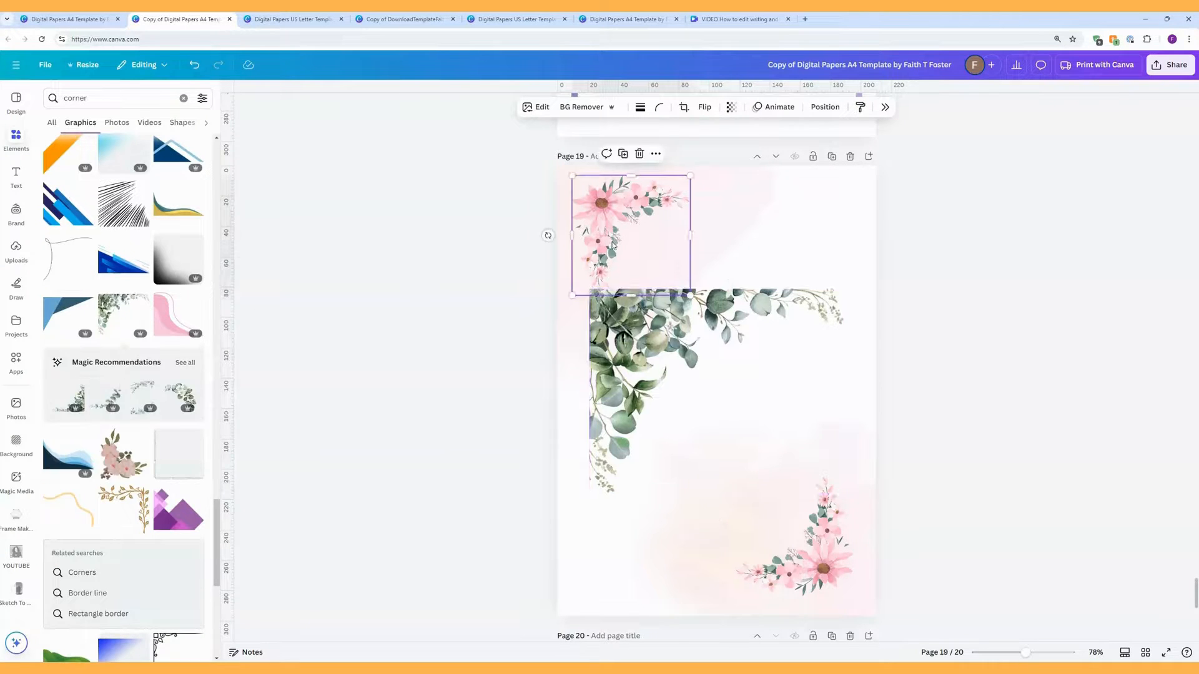
key("Delete")
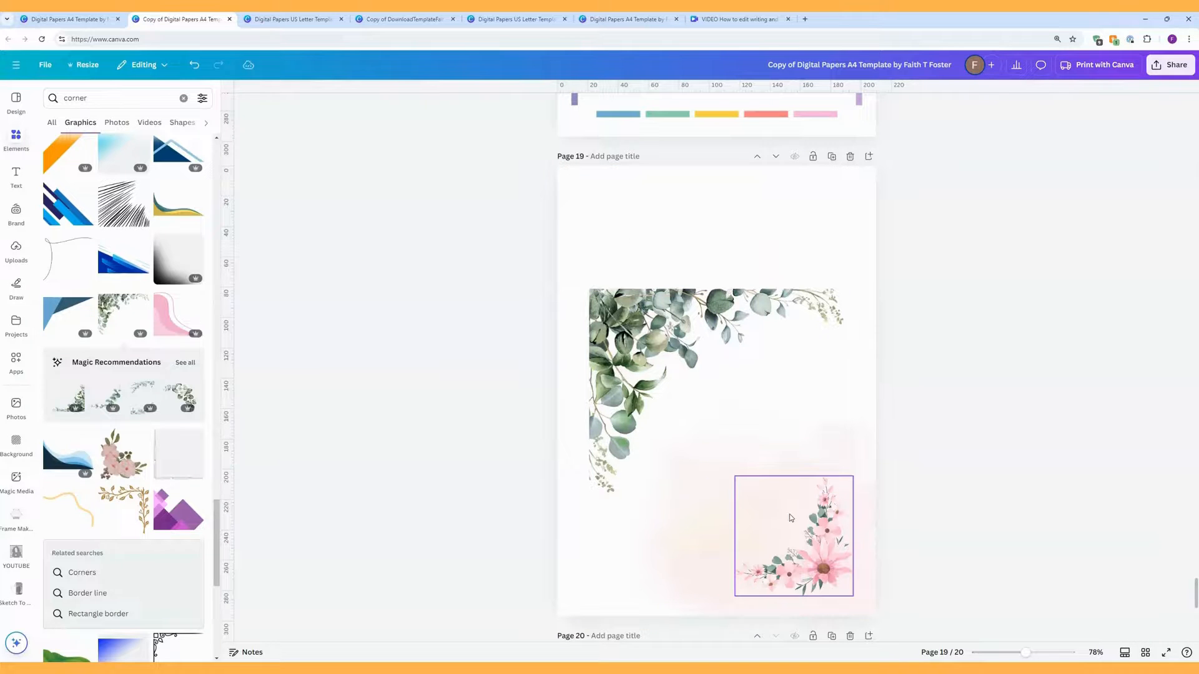
left_click(792, 518)
key("Delete")
left_click(792, 531)
key("Delete")
Step: Shrink the eucalyptus corner into the top-left and snap a 180°-rotated copy bottom-right
left_click_drag(651, 342, 618, 216)
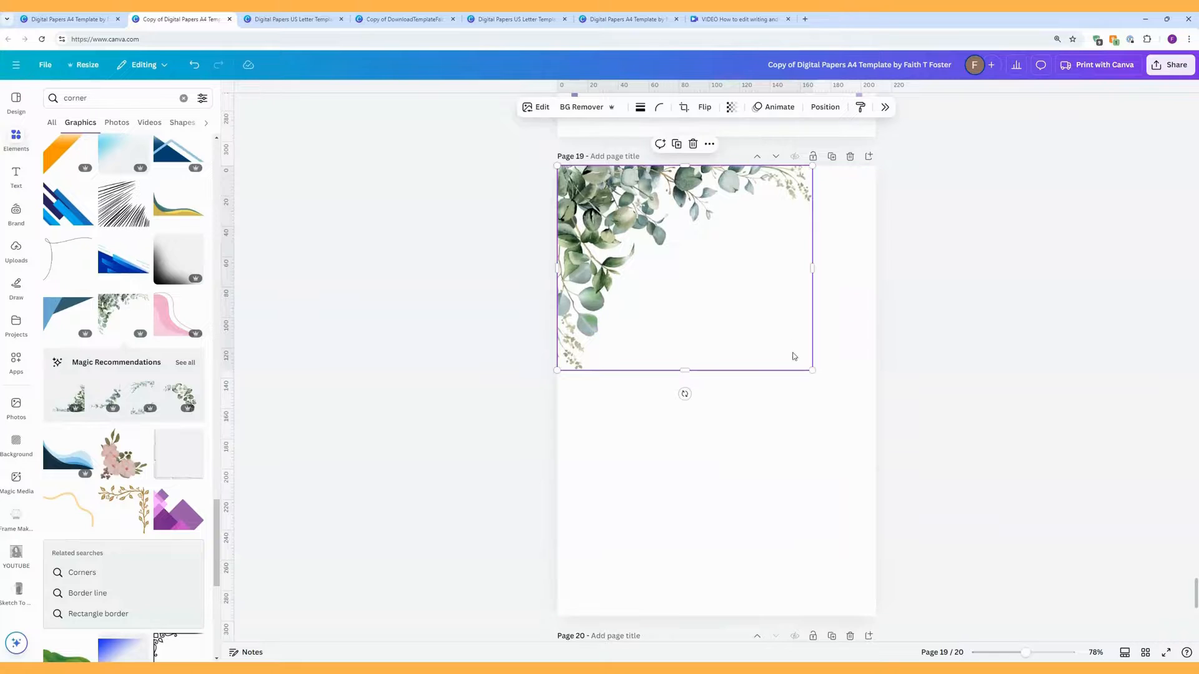
left_click_drag(812, 370, 665, 282)
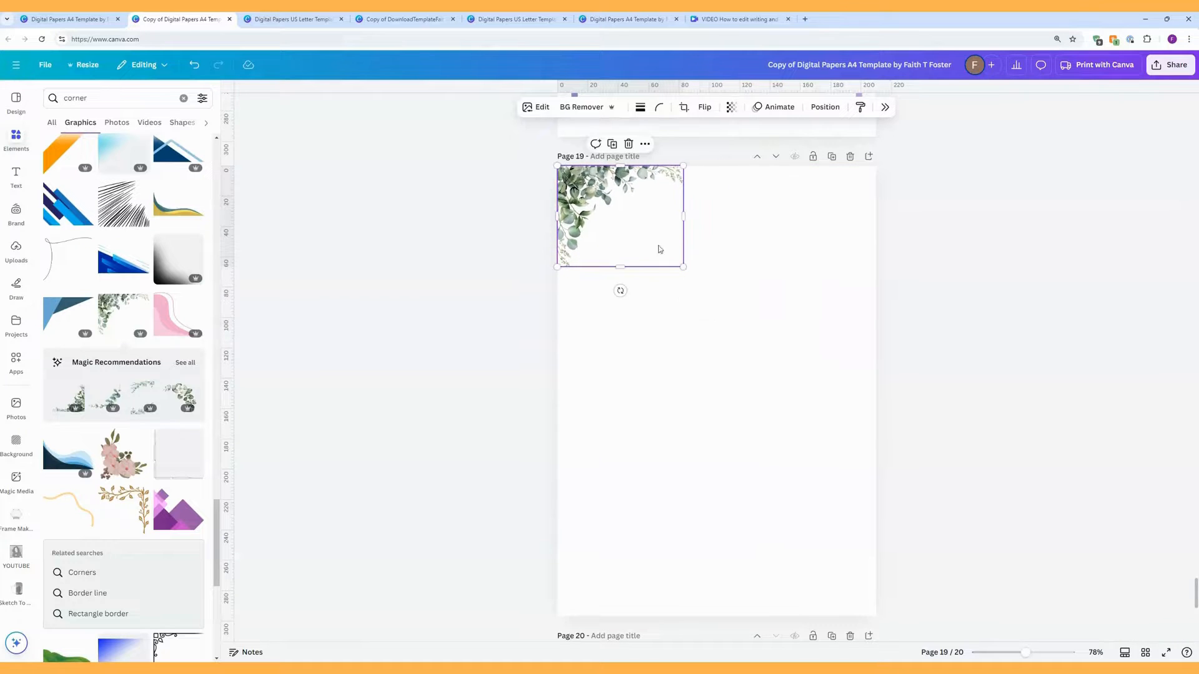
left_click(612, 144)
left_click_drag(604, 227, 720, 529)
left_click_drag(735, 593, 738, 437)
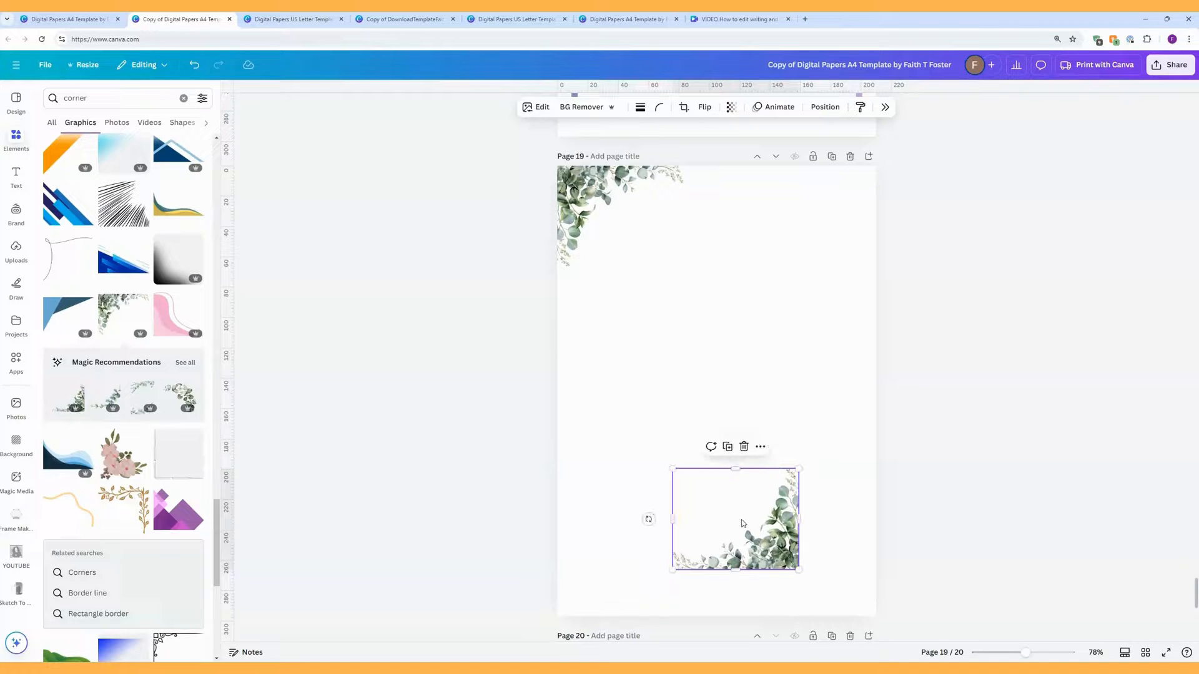
left_click_drag(737, 517, 815, 562)
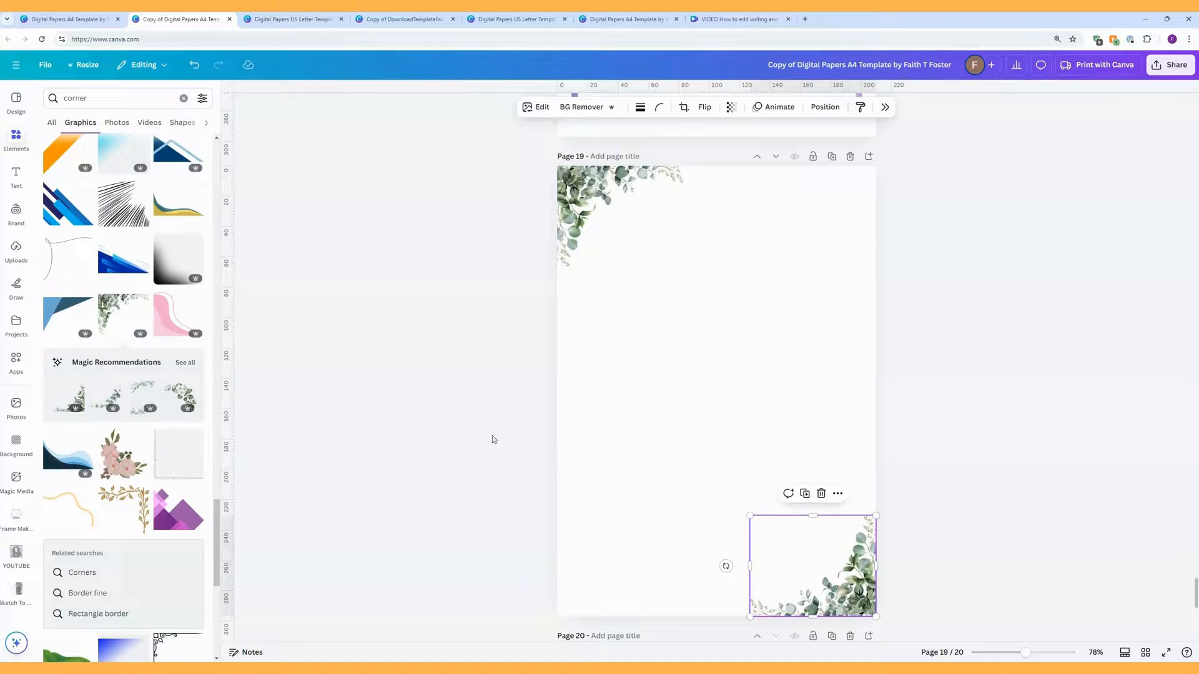
Step: Add a green watercolour graphic, rotated a quarter turn, against page 19's left edge
double_click(118, 94)
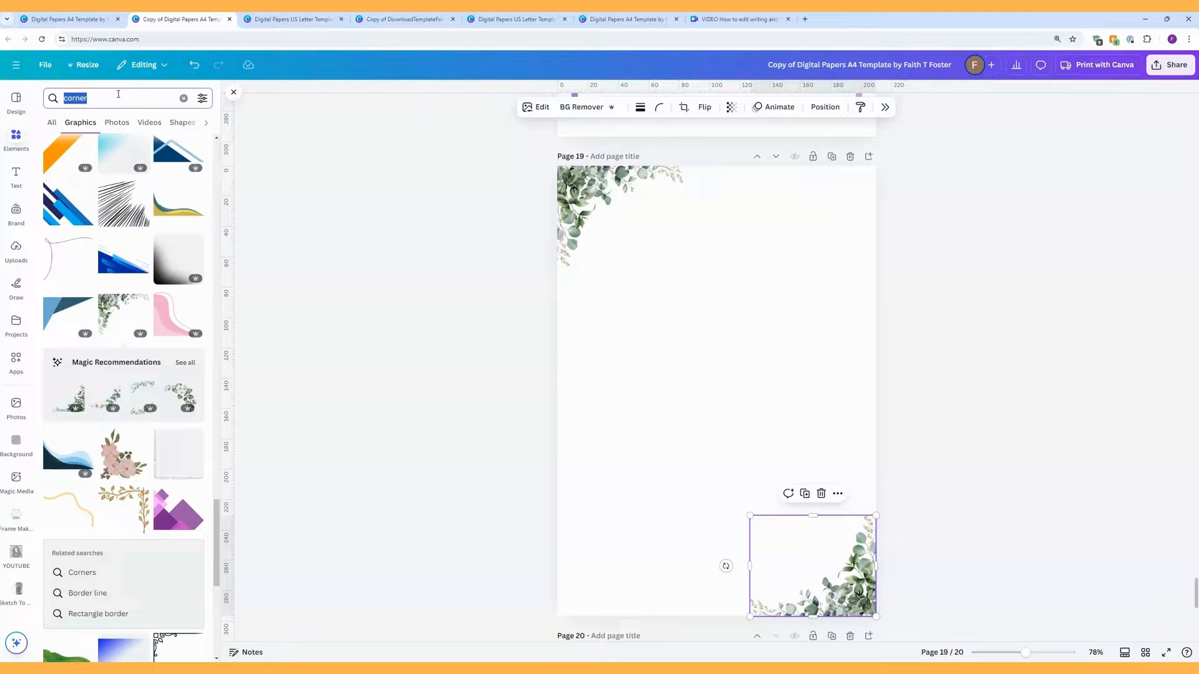
type("green ")
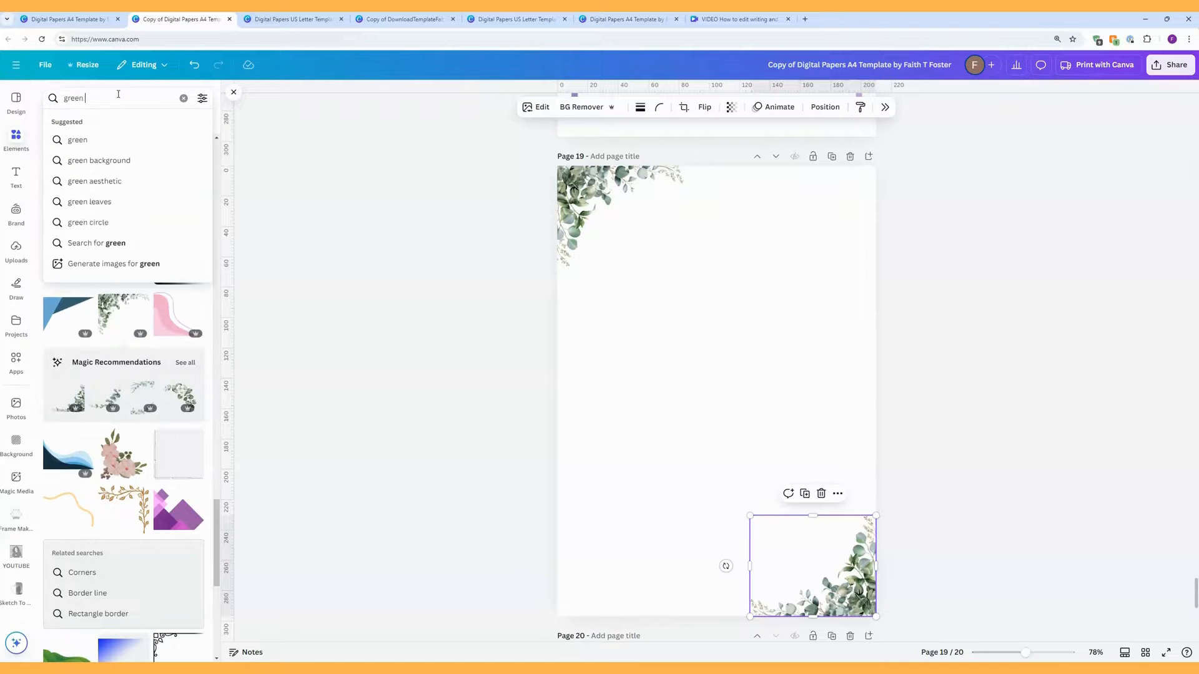
type("watercolo")
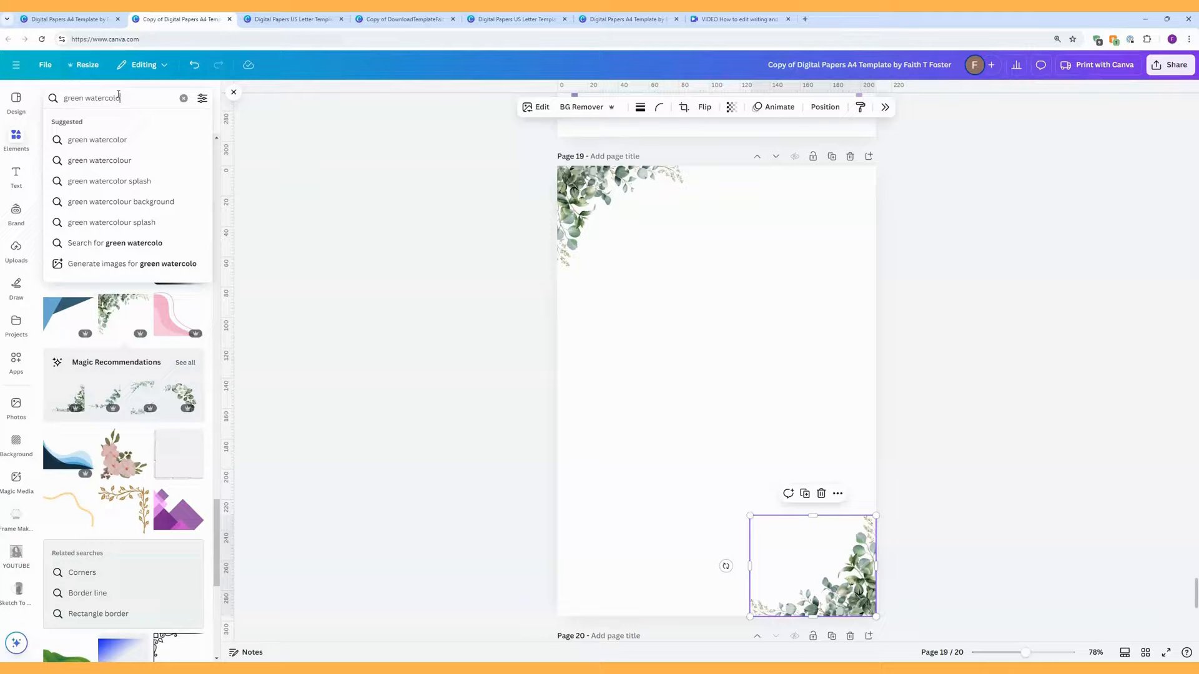
left_click(116, 136)
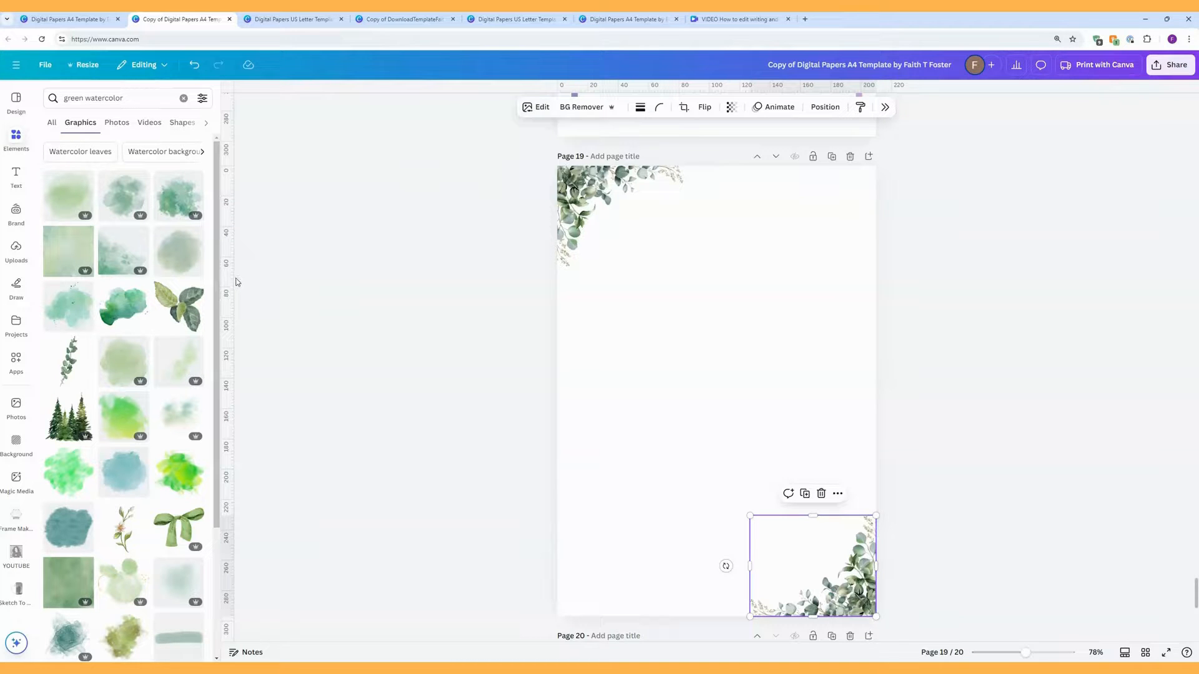
left_click(128, 247)
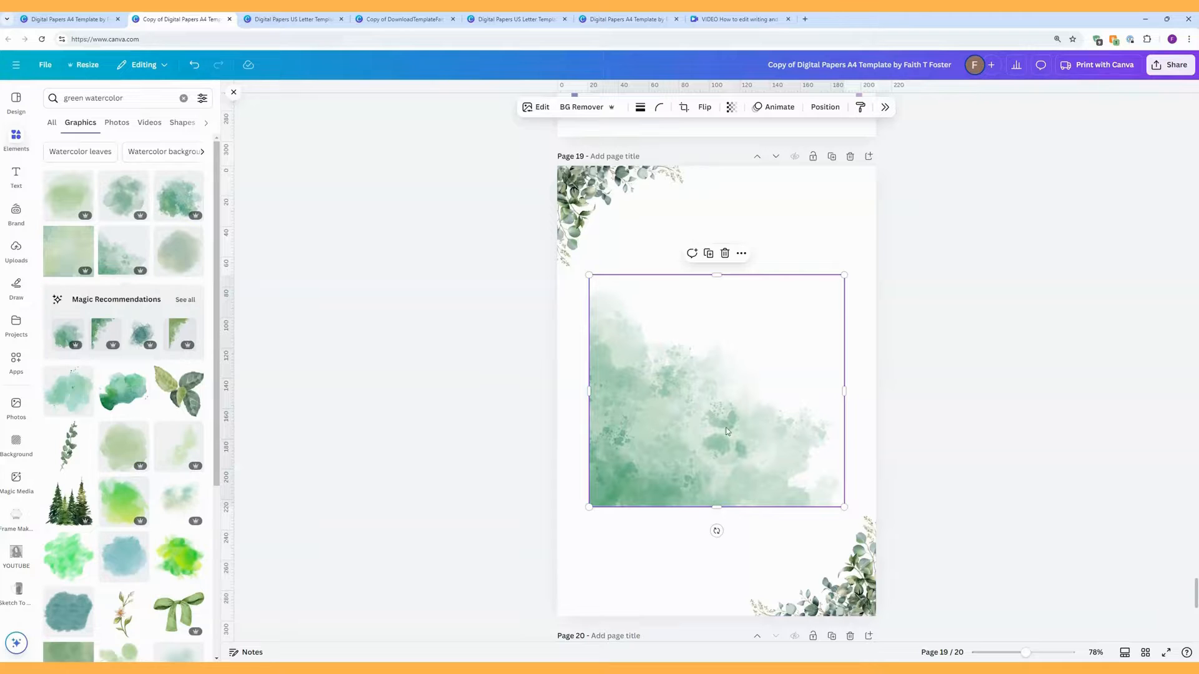
left_click_drag(717, 531, 637, 399)
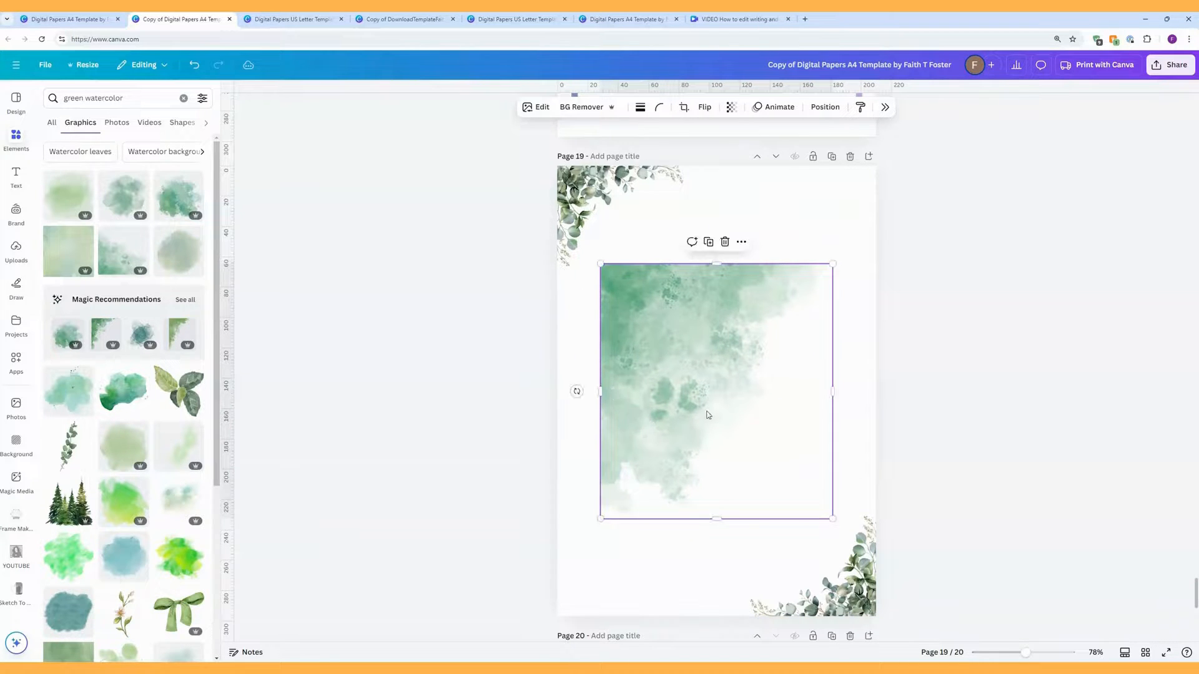
left_click_drag(708, 410, 663, 313)
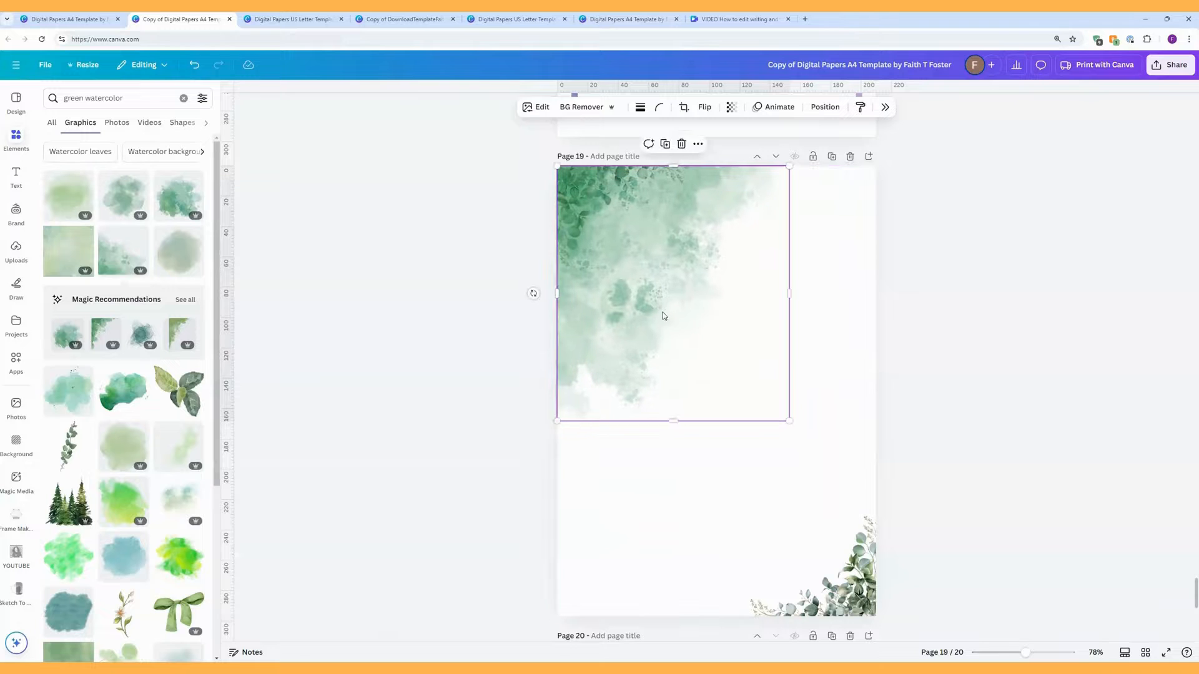
Step: Send the watercolour behind the leaves, shrink it into the top-left and lower its transparency
right_click(675, 317)
mouse_move(743, 439)
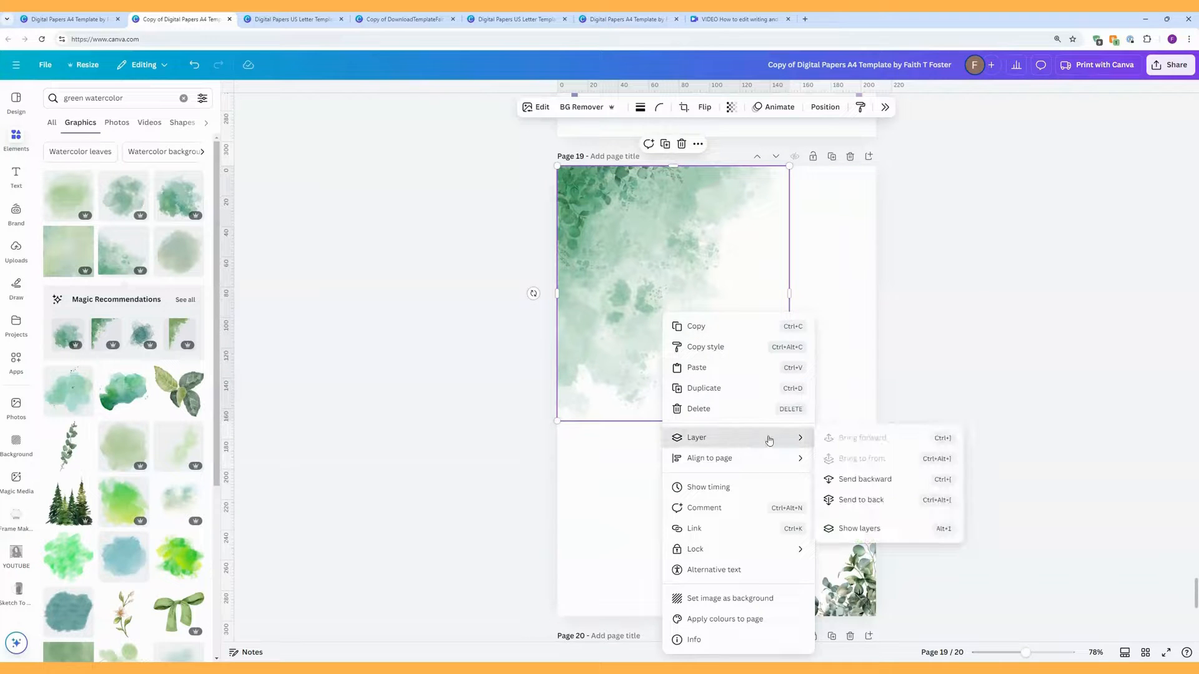
left_click(859, 499)
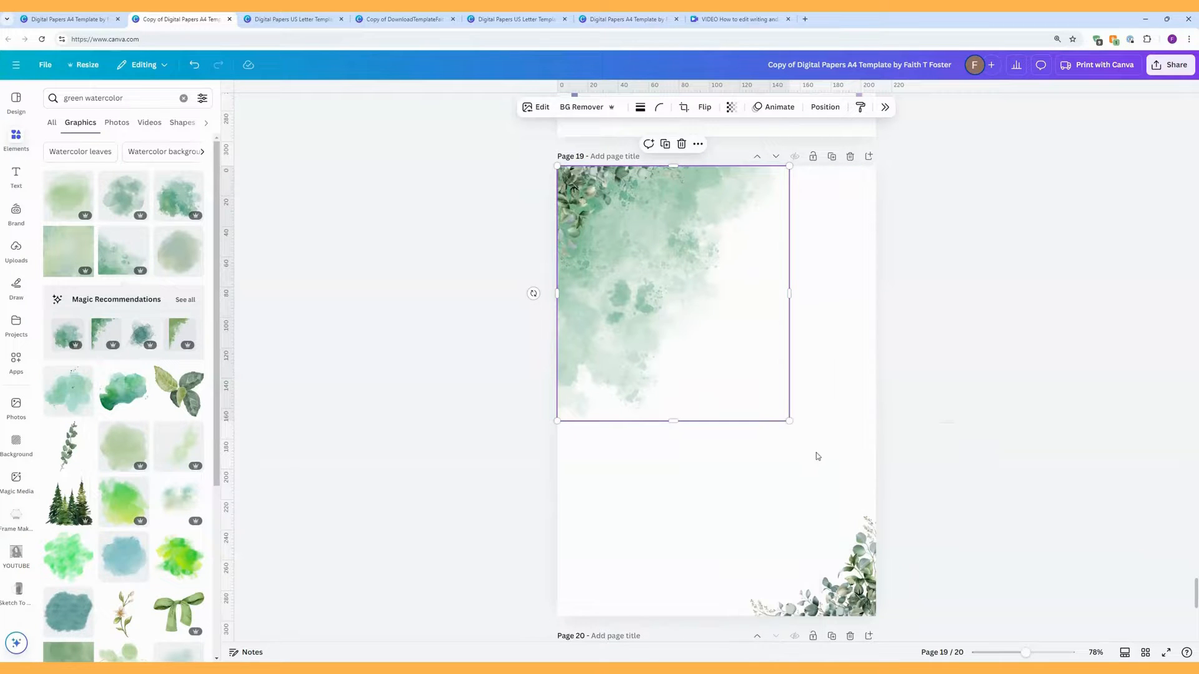
left_click_drag(790, 422, 716, 309)
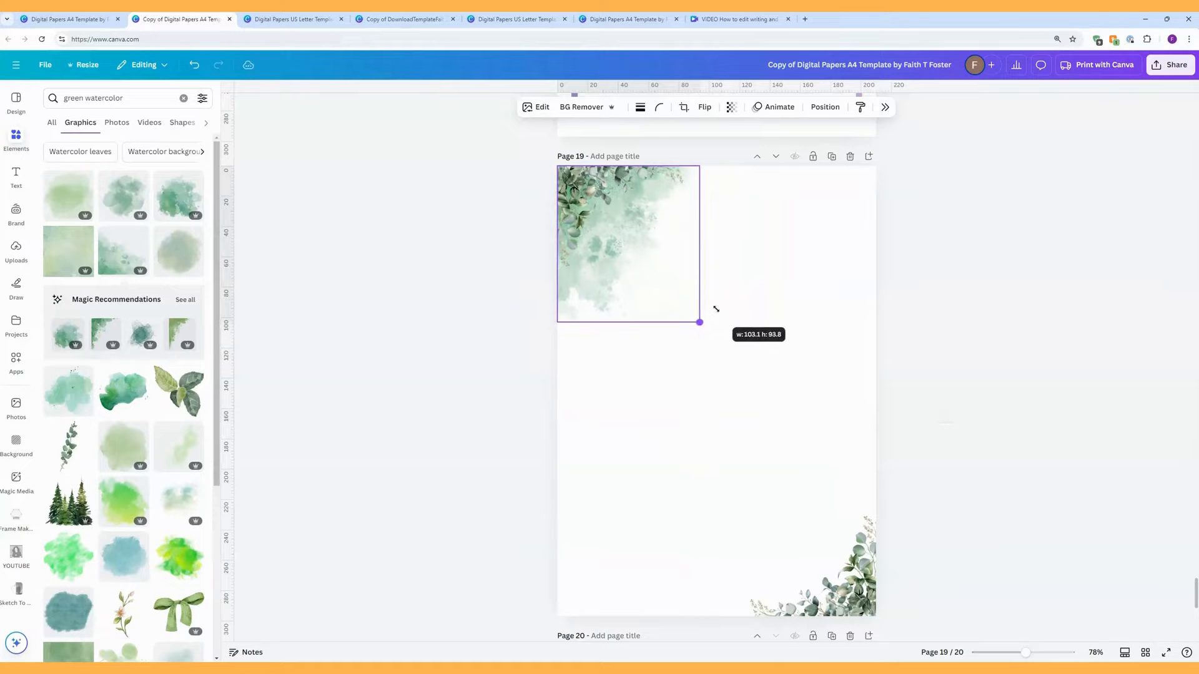
left_click(732, 107)
left_click_drag(755, 150, 719, 160)
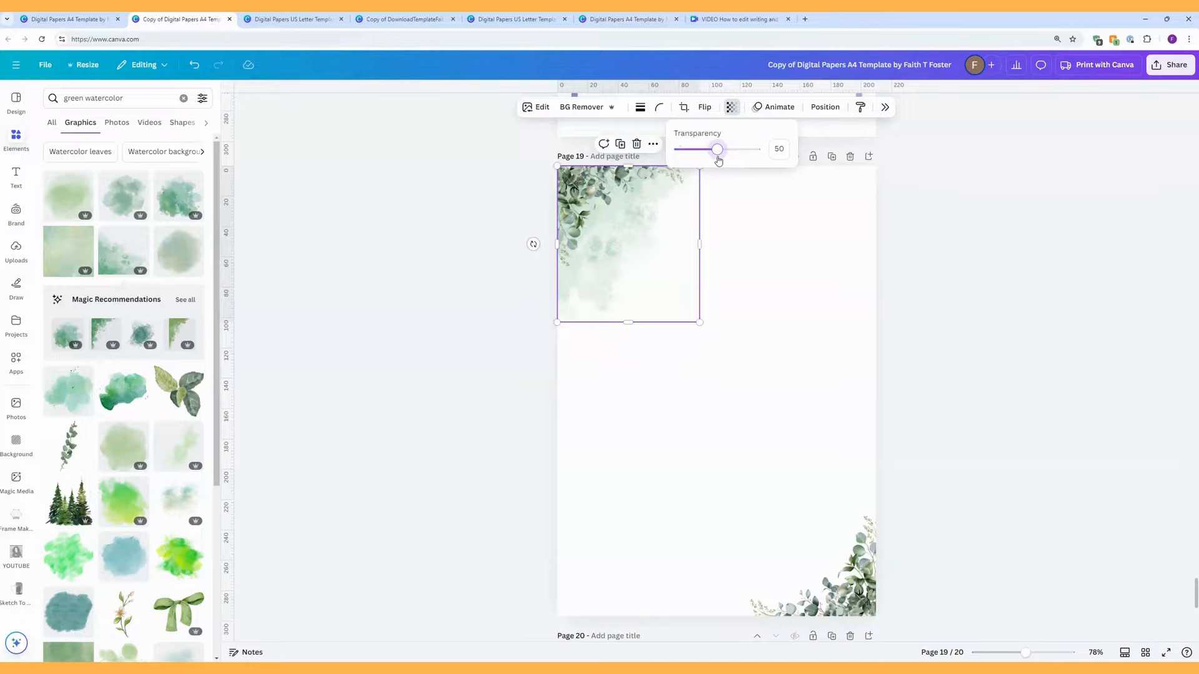
left_click_drag(719, 160, 720, 160)
Step: Flip a watercolour copy horizontally, tilt and enlarge it bottom-right, and fade it to 33
left_click_drag(633, 234, 773, 402)
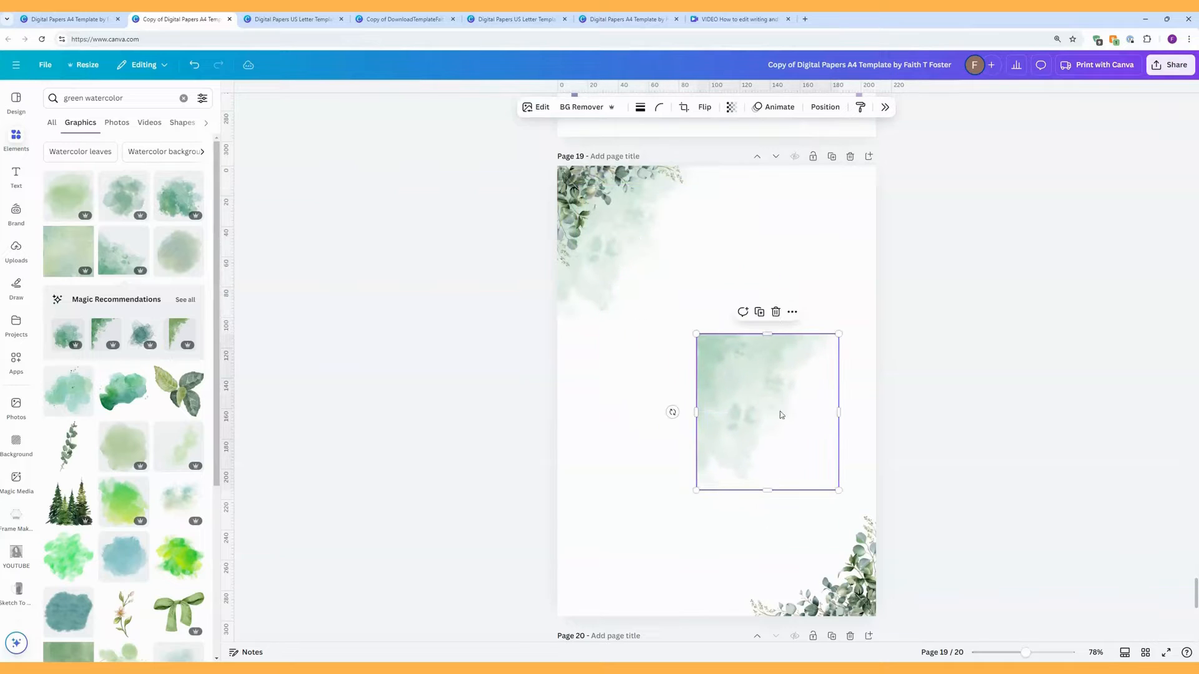
left_click(704, 107)
left_click(709, 135)
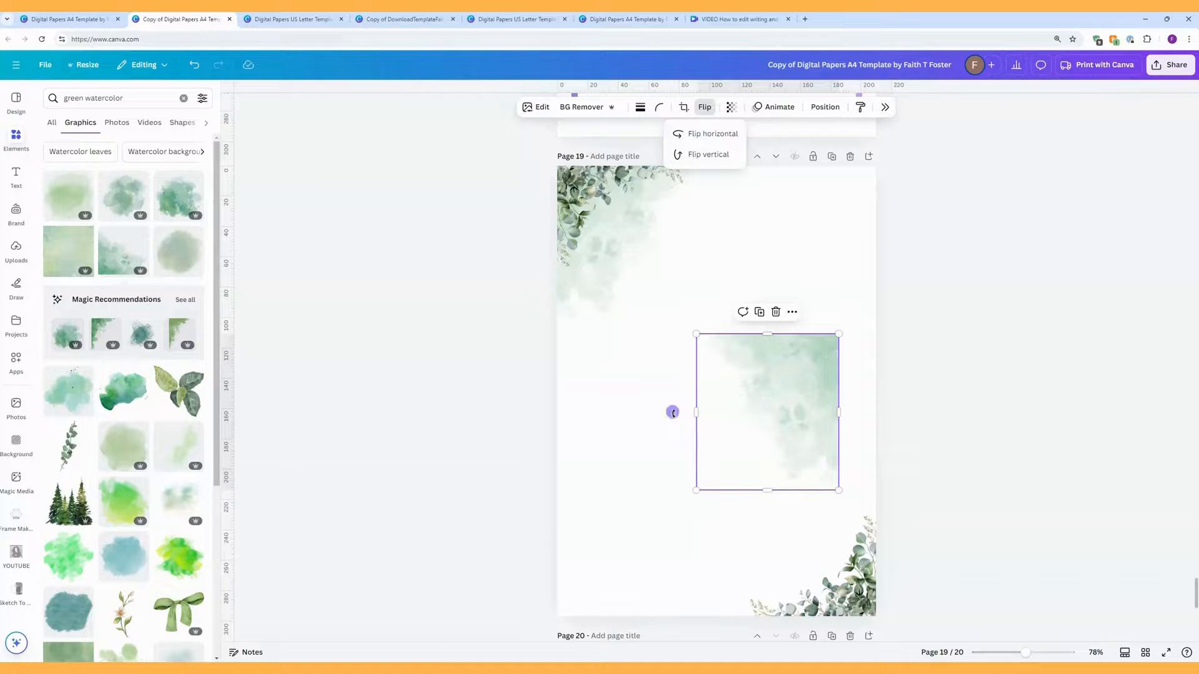
left_click_drag(673, 412, 770, 326)
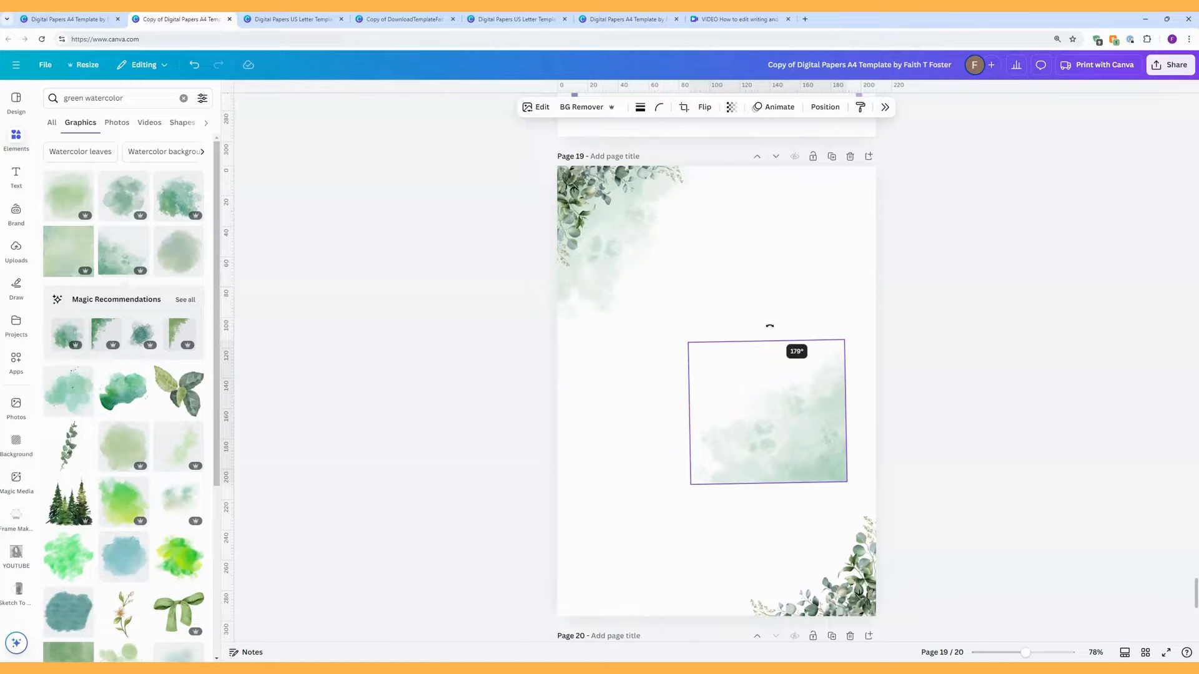
left_click_drag(770, 325, 742, 332)
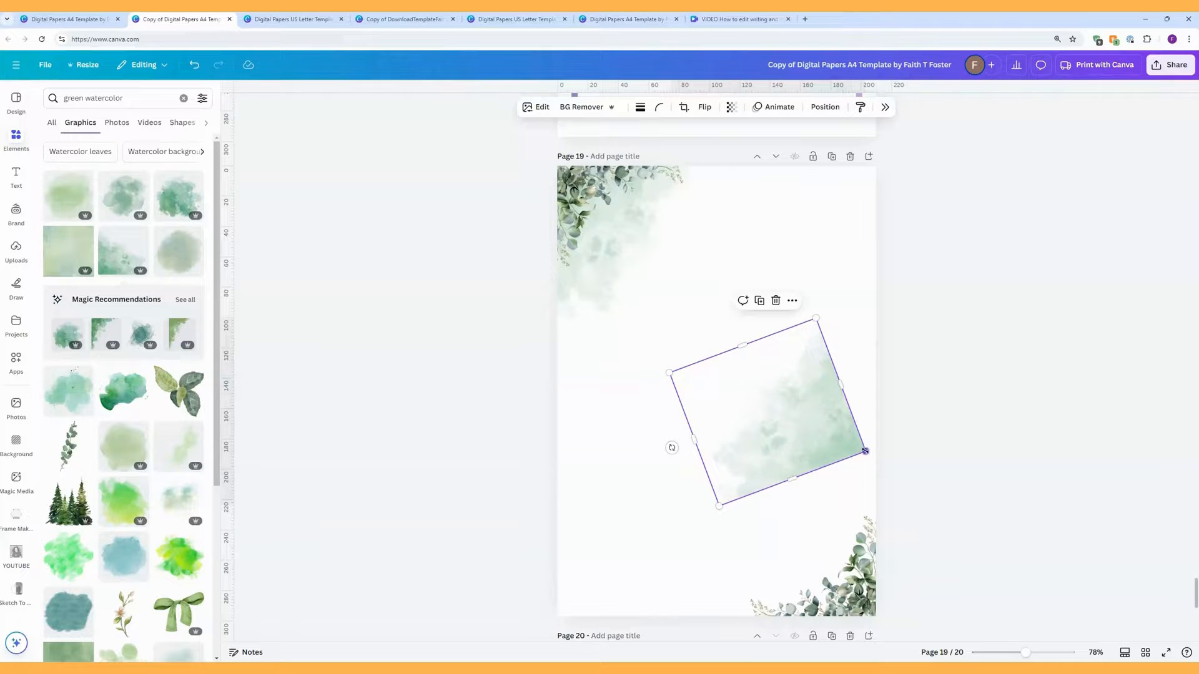
left_click_drag(865, 451, 1040, 562)
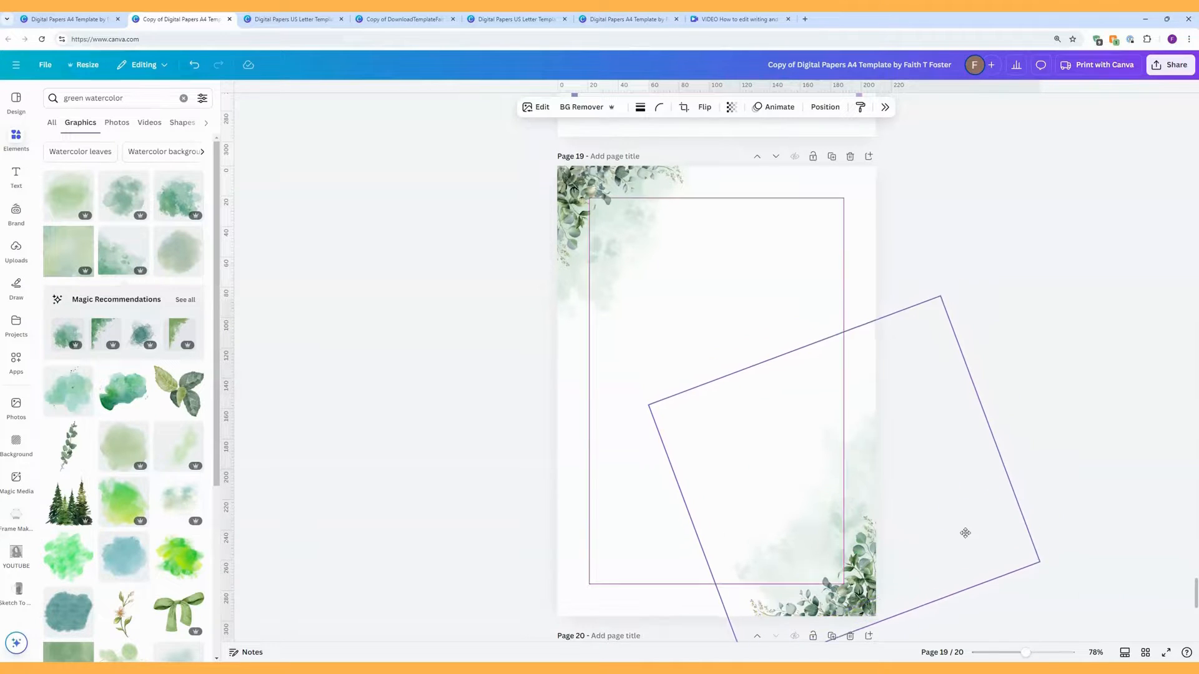
left_click_drag(965, 532, 921, 586)
left_click(731, 107)
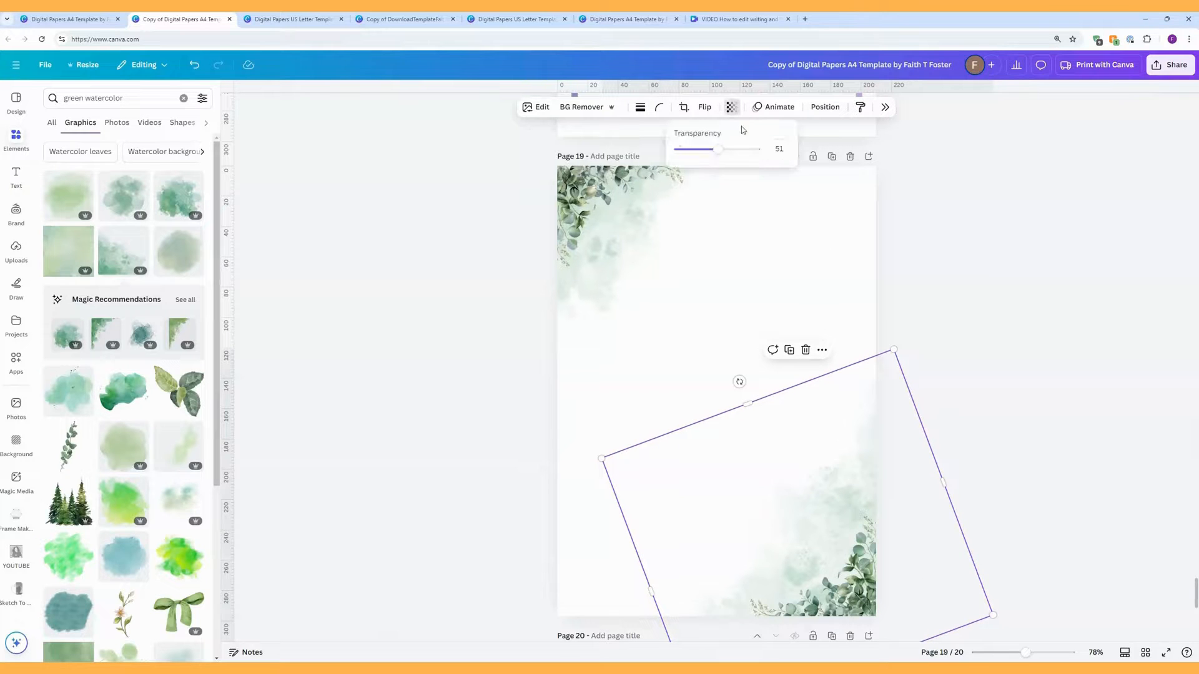
left_click_drag(728, 150, 706, 157)
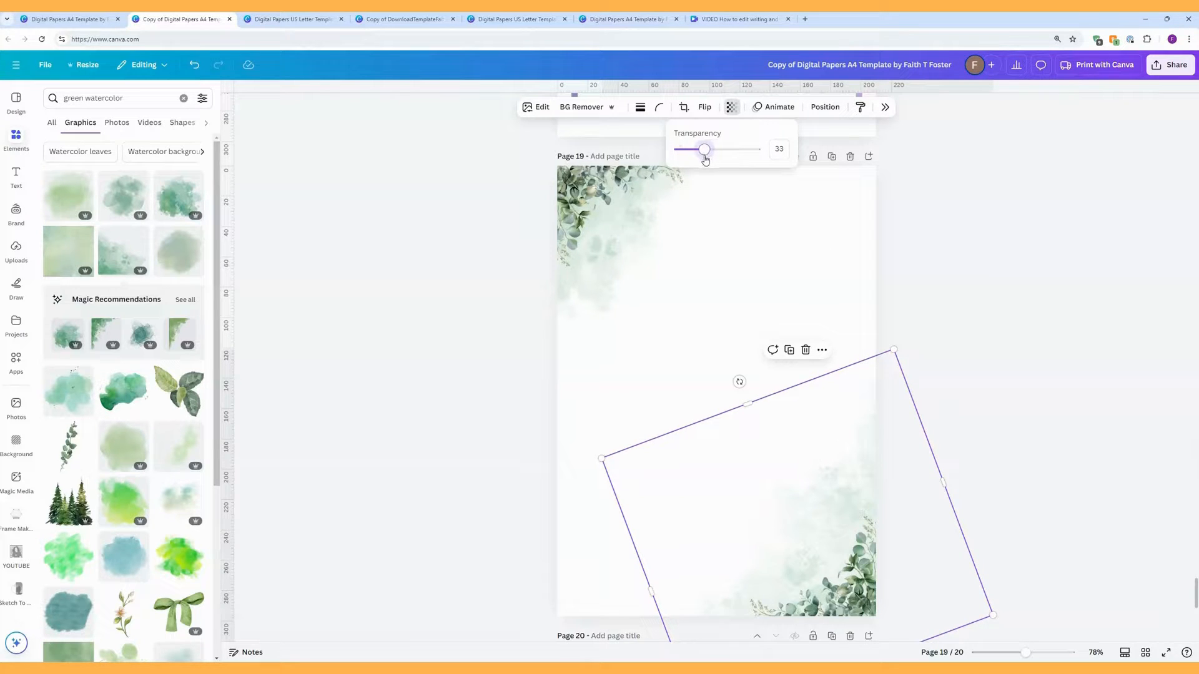
Step: Undo an enlargement of the top-left eucalyptus corner and enlarge the top-left watercolour instead
left_click(658, 235)
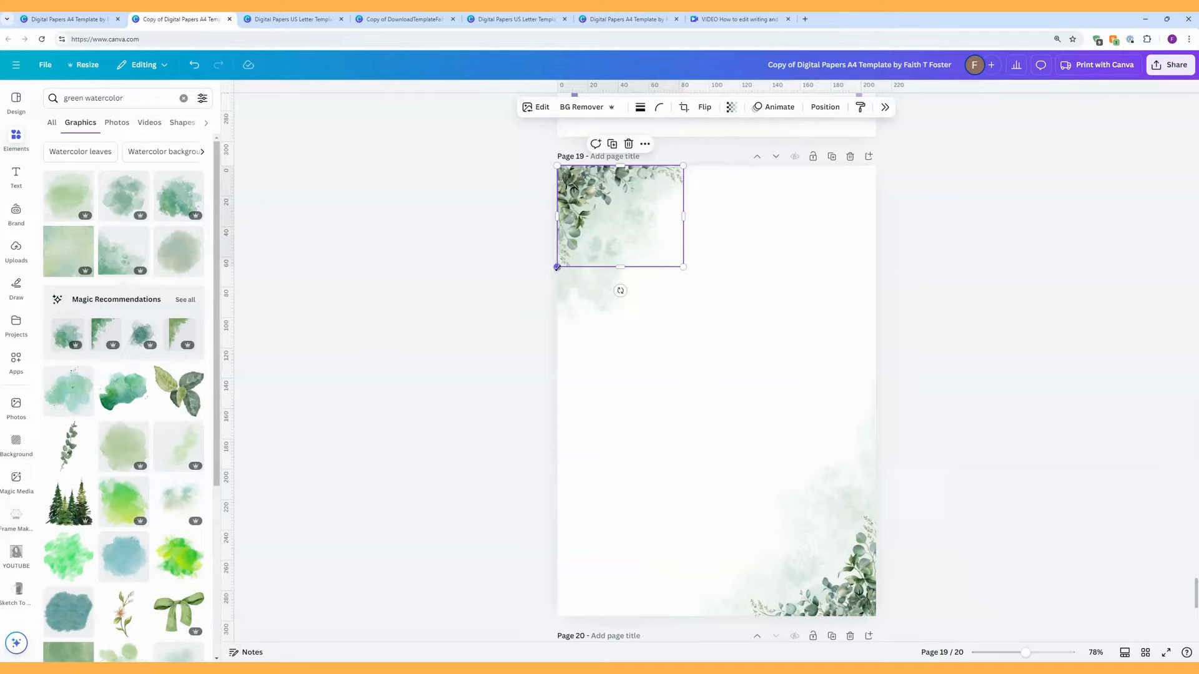
left_click_drag(557, 268, 489, 322)
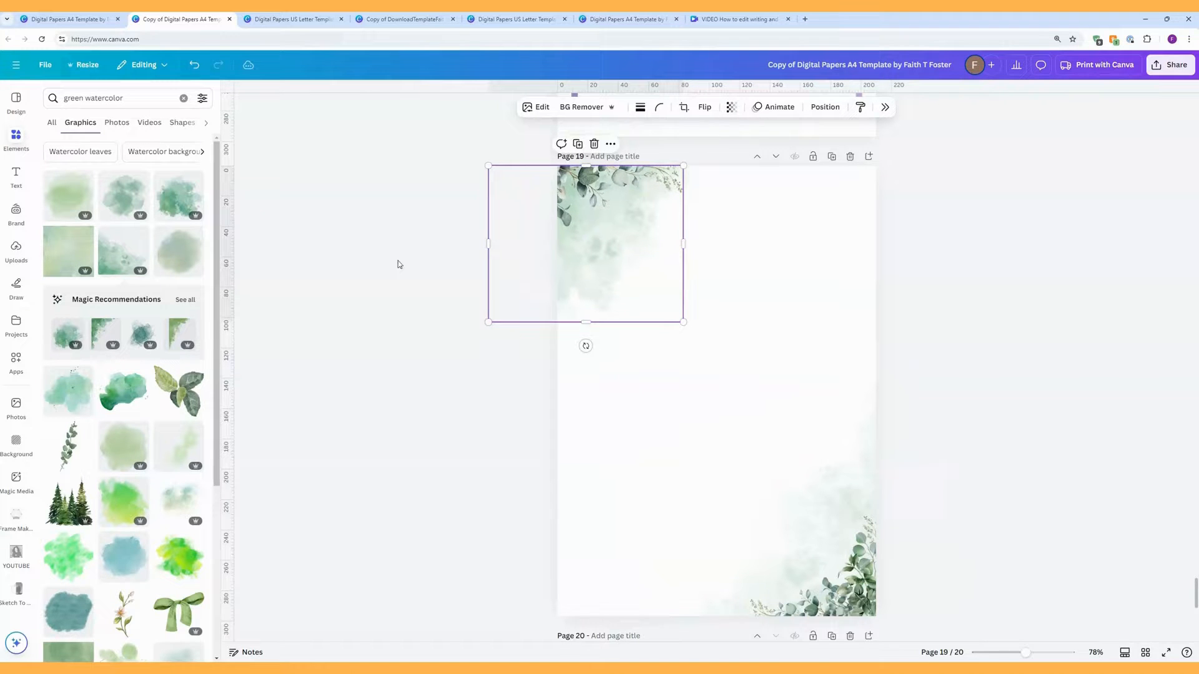
left_click(194, 65)
left_click(601, 304)
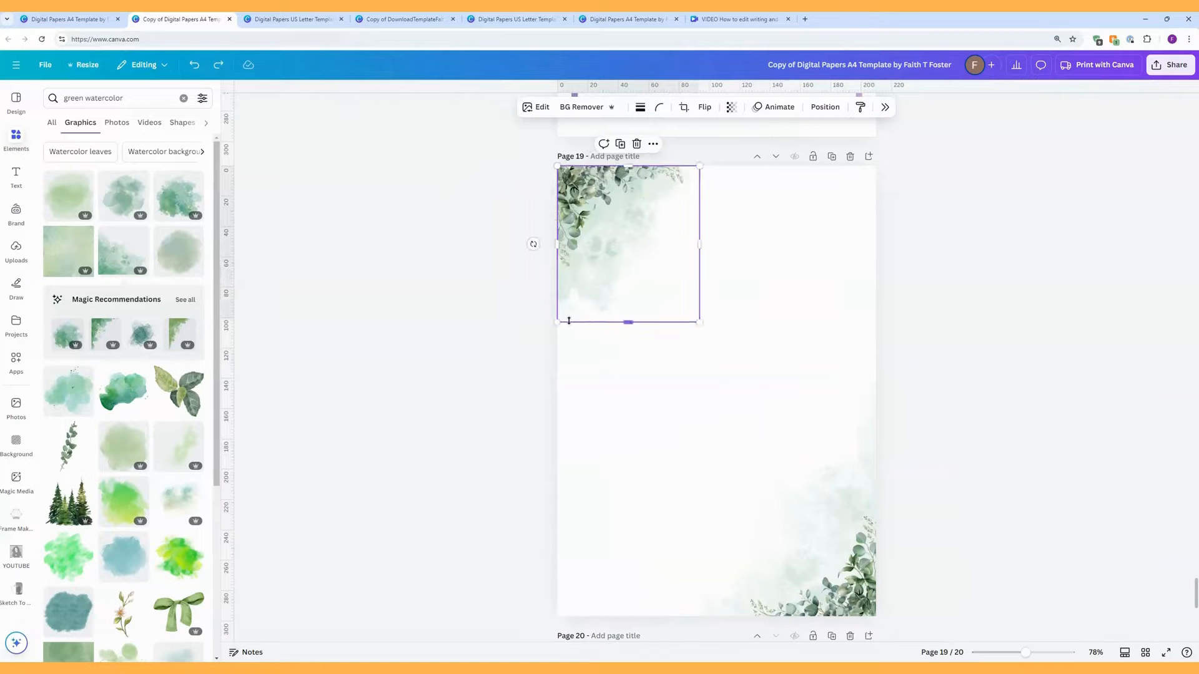
left_click_drag(557, 322, 480, 449)
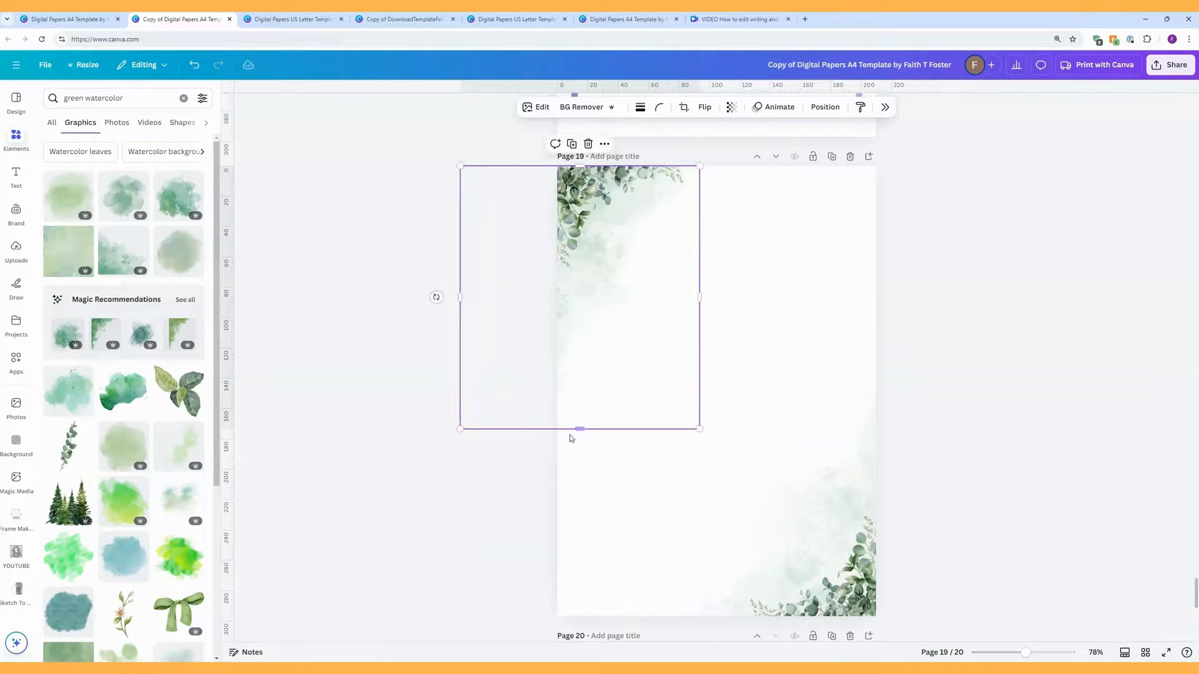
left_click(435, 299)
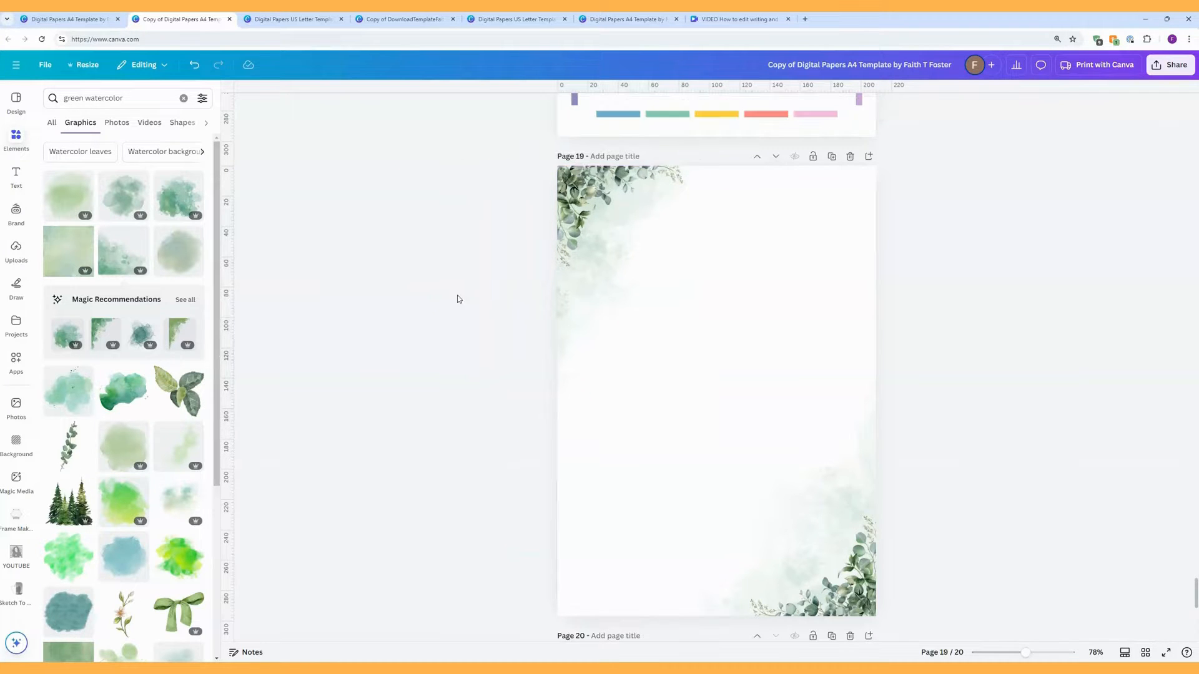
Step: Move, tilt and enlarge the top-left watercolour, and shift the leaves slightly up-left
left_click_drag(603, 287, 662, 286)
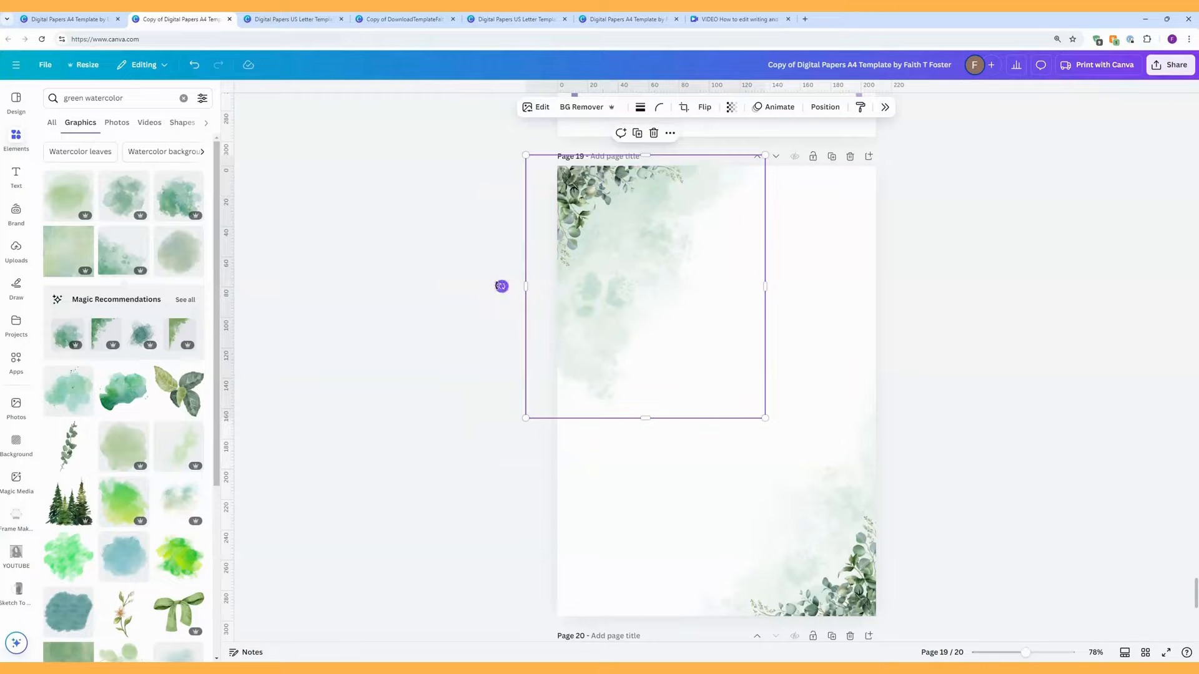
left_click_drag(501, 286, 499, 243)
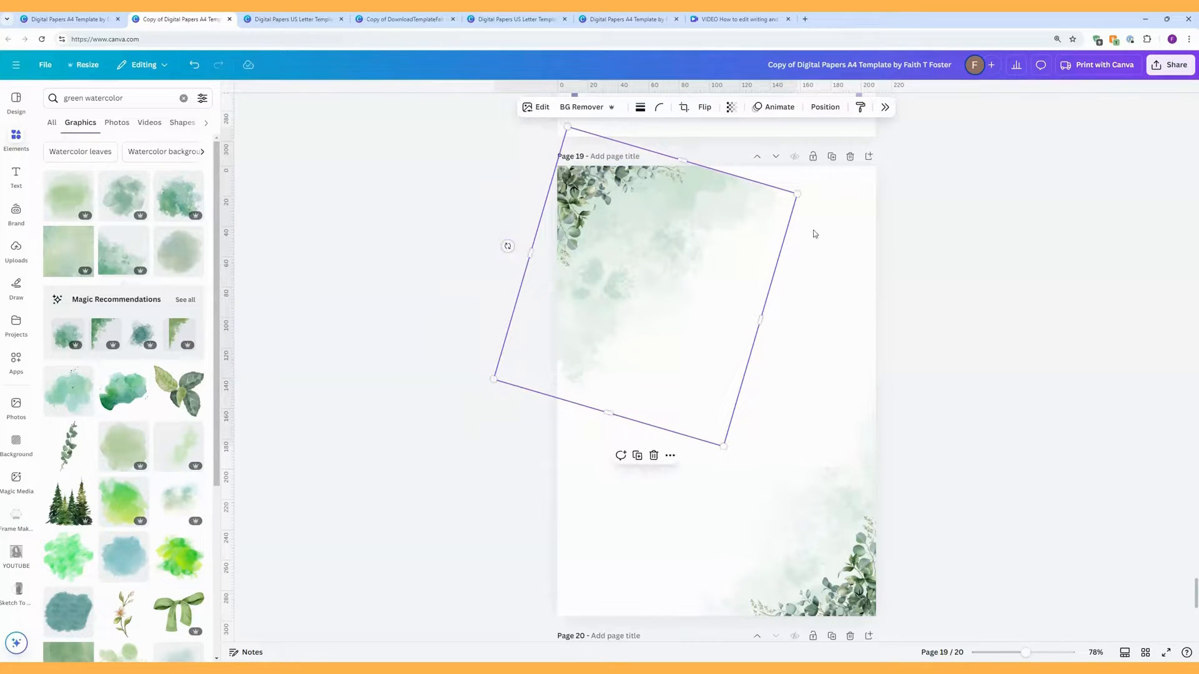
left_click_drag(797, 195, 817, 180)
left_click_drag(682, 238, 671, 232)
Step: Nudge the large tilted watercolour and set its transparency to 25
left_click(602, 321)
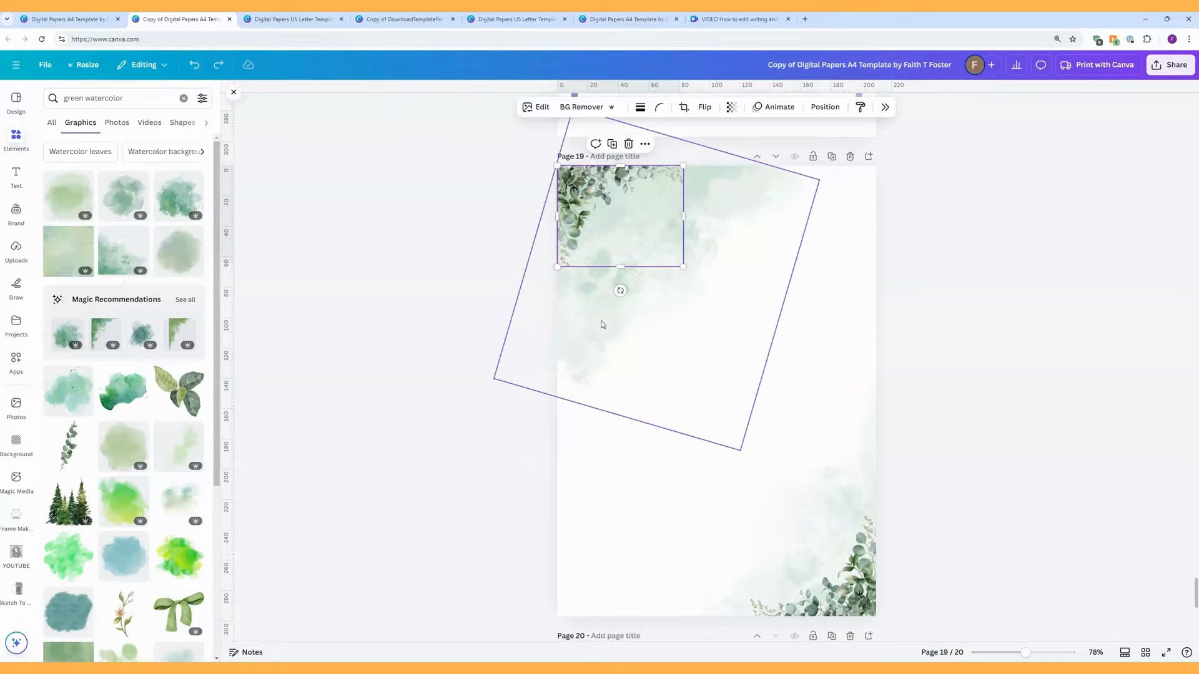
left_click_drag(603, 326, 596, 321)
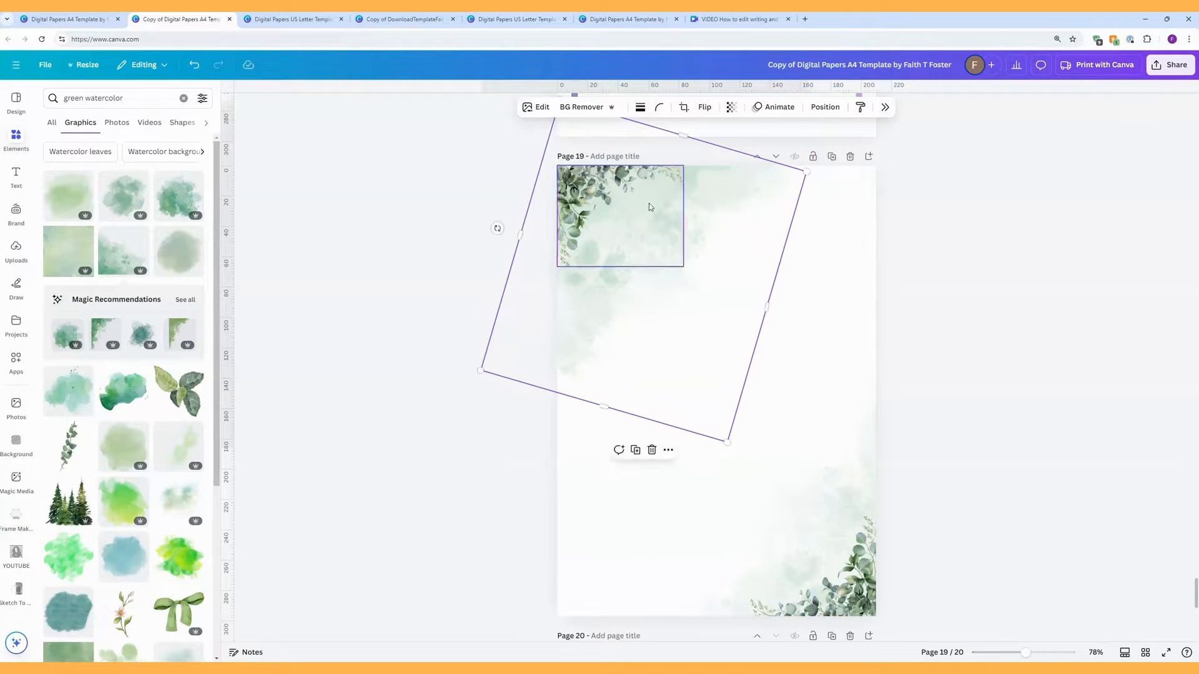
left_click(731, 107)
left_click_drag(755, 149, 700, 157)
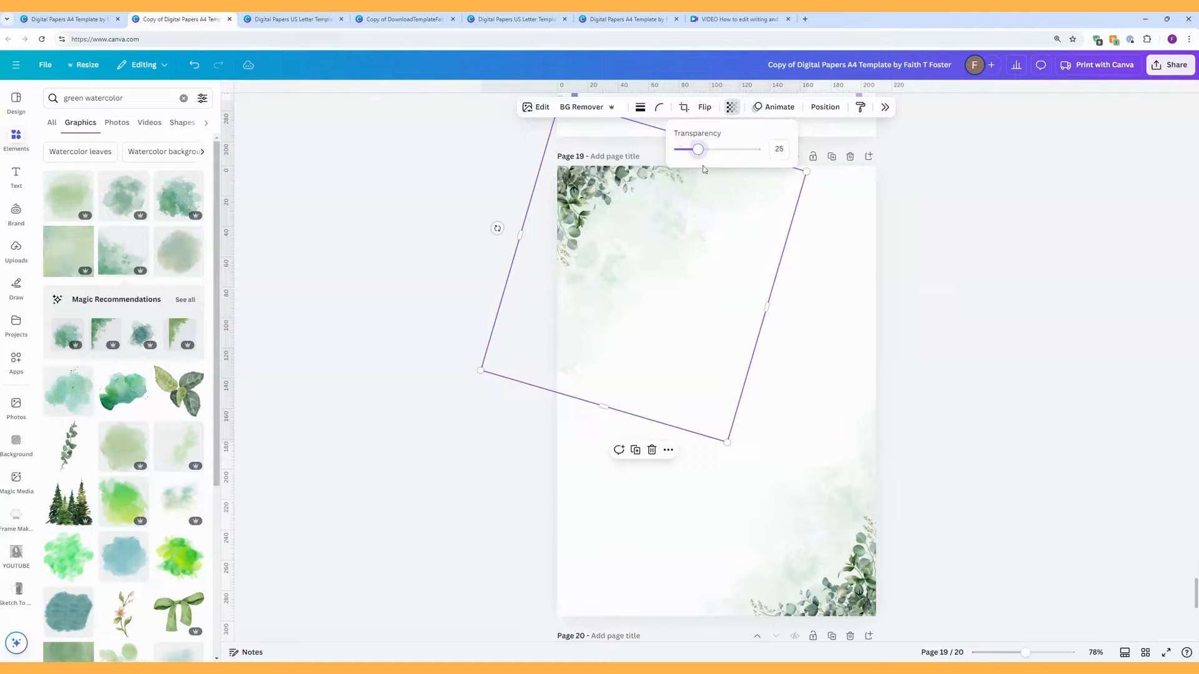
left_click(944, 307)
left_click(945, 307)
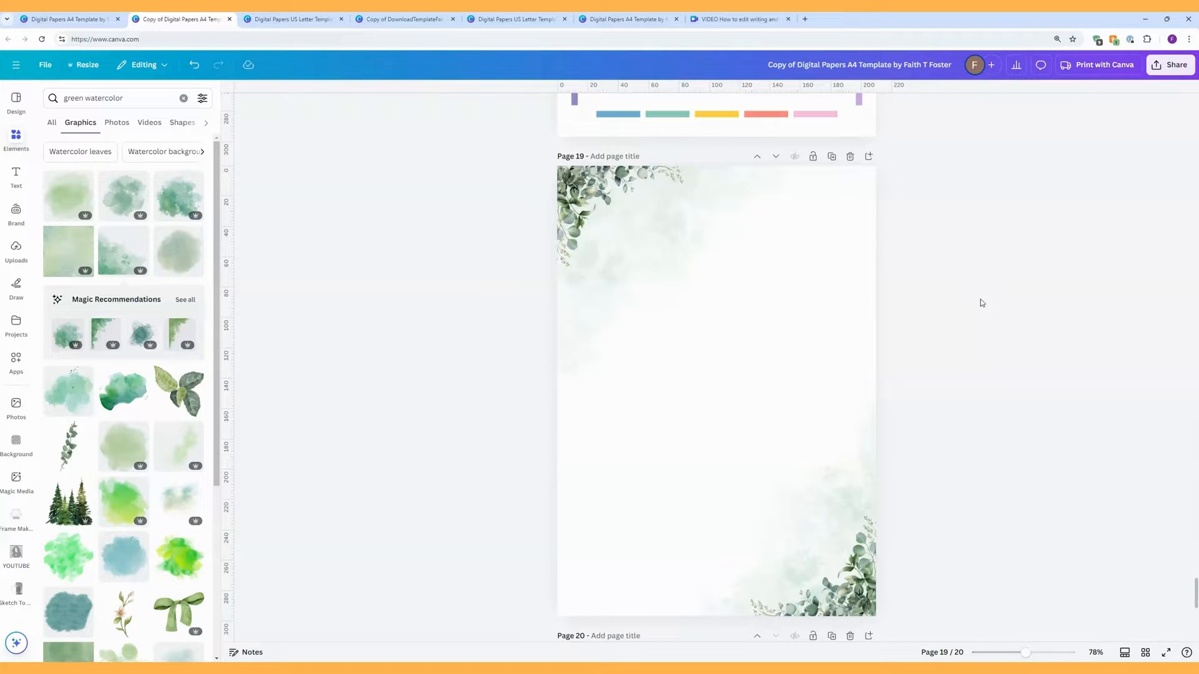
scroll(984, 302, "down", 7)
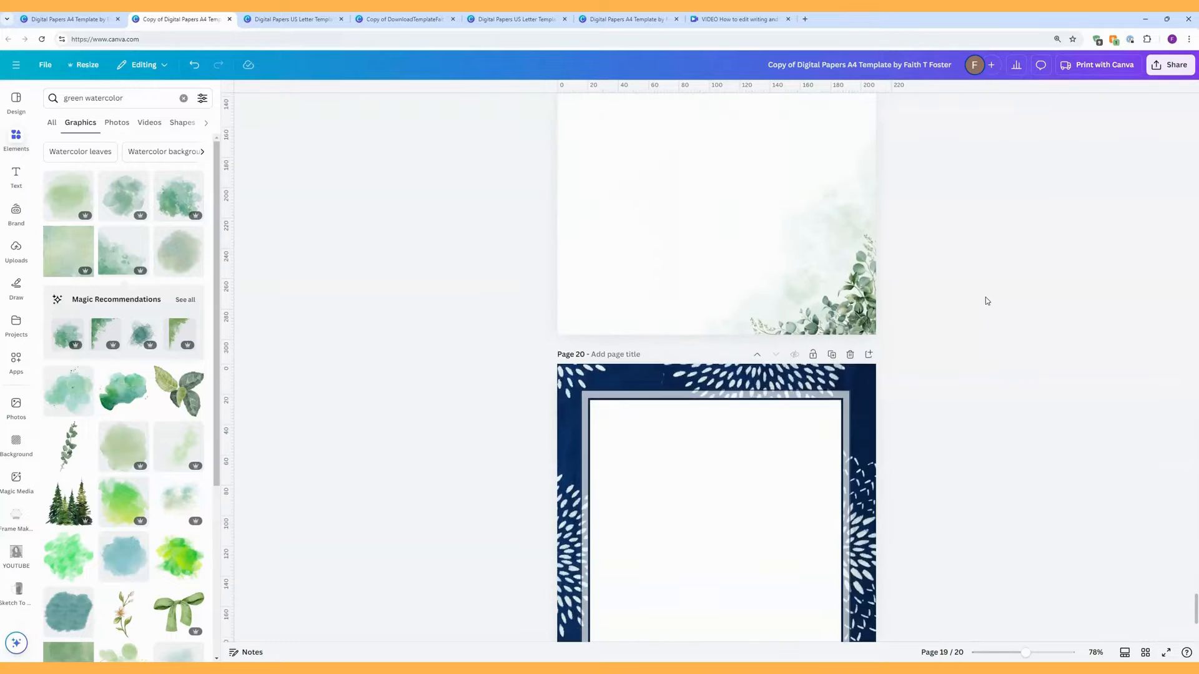
Step: Open page 20's Layers list and ungroup the grey frame group
scroll(986, 301, "down", 1)
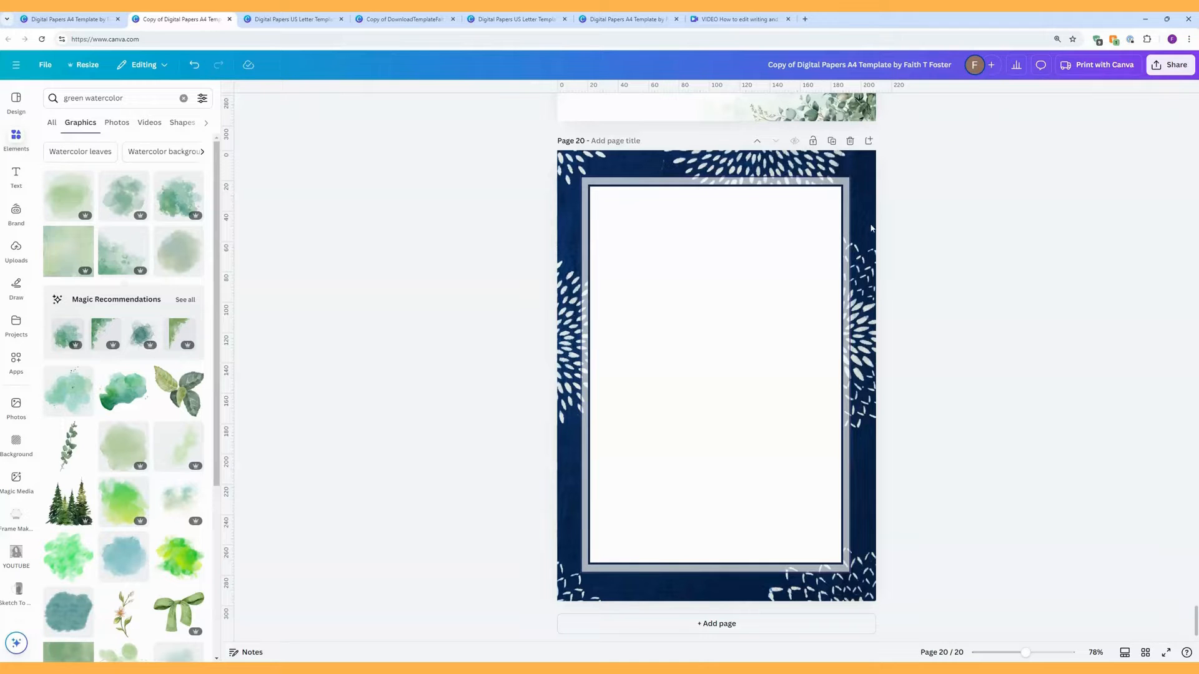
left_click(818, 207)
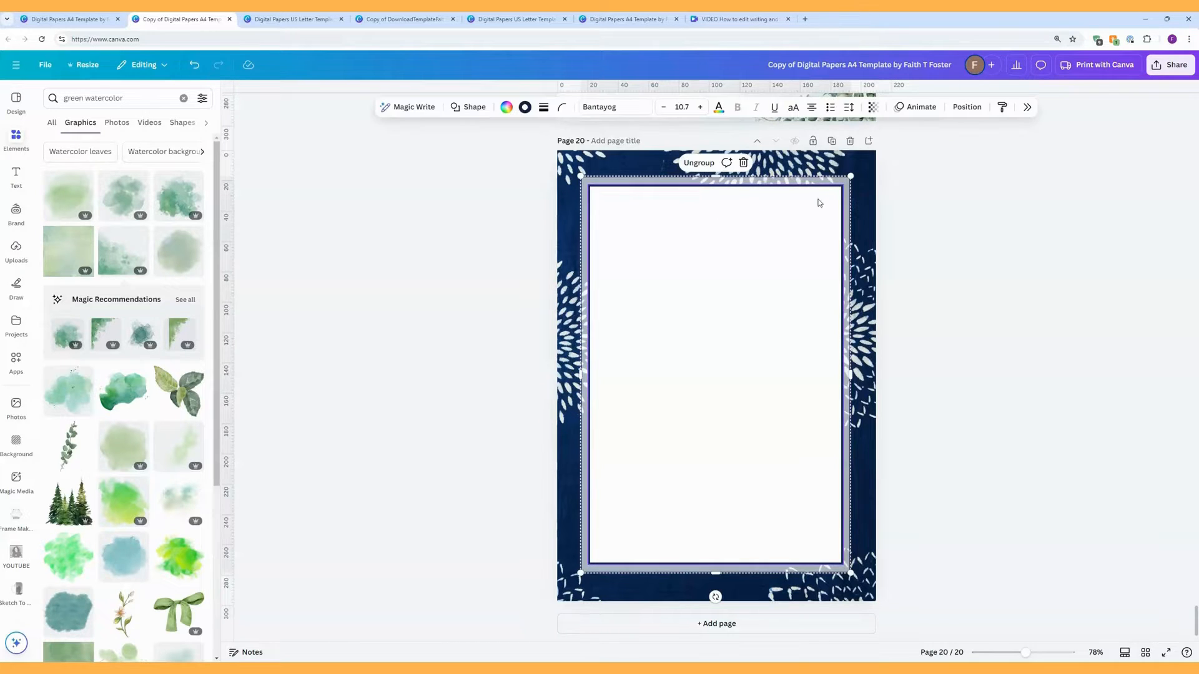
left_click(966, 107)
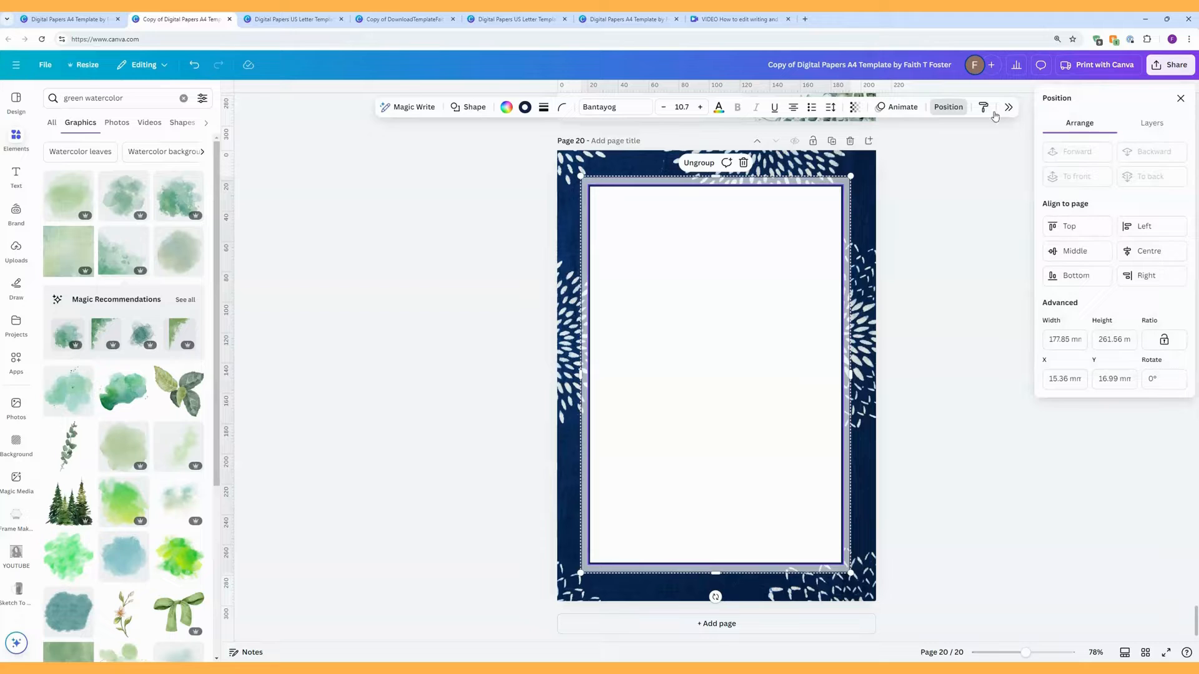
left_click(1152, 123)
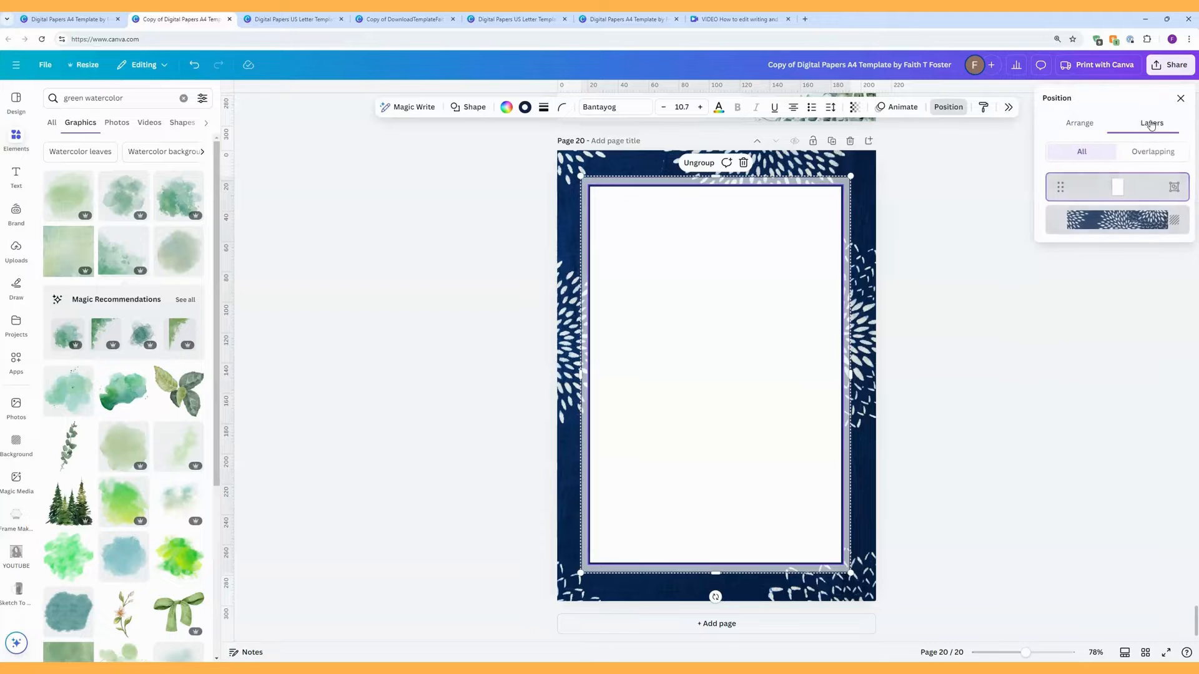
left_click(1177, 180)
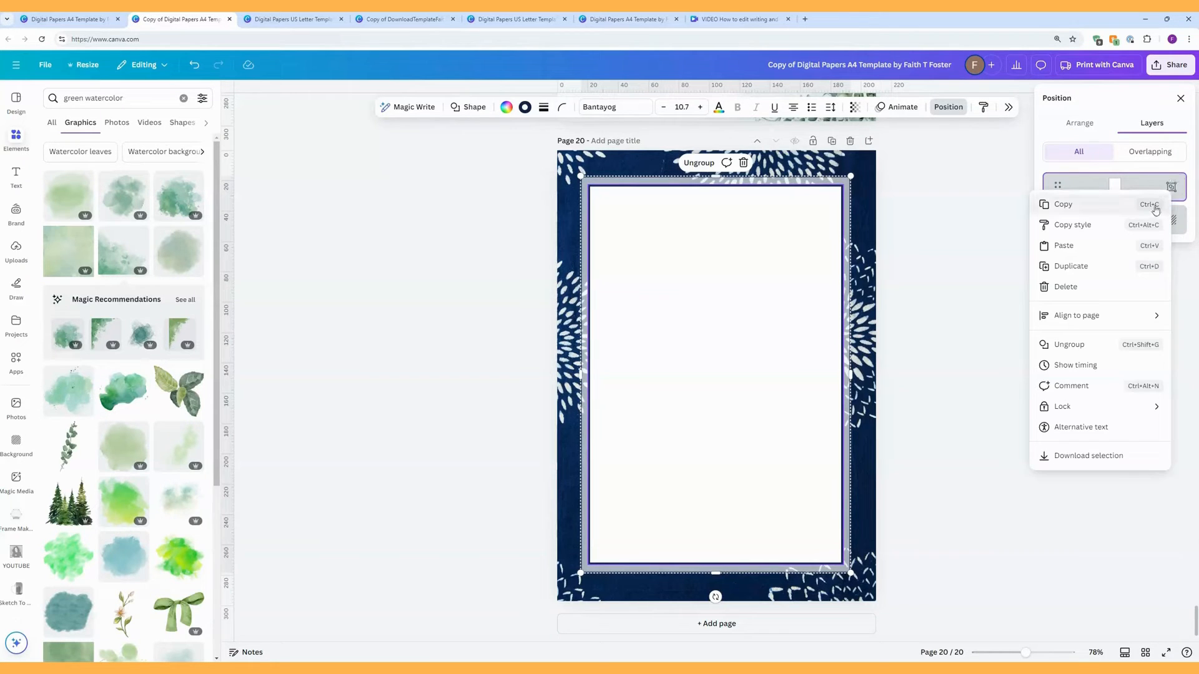
left_click(1070, 345)
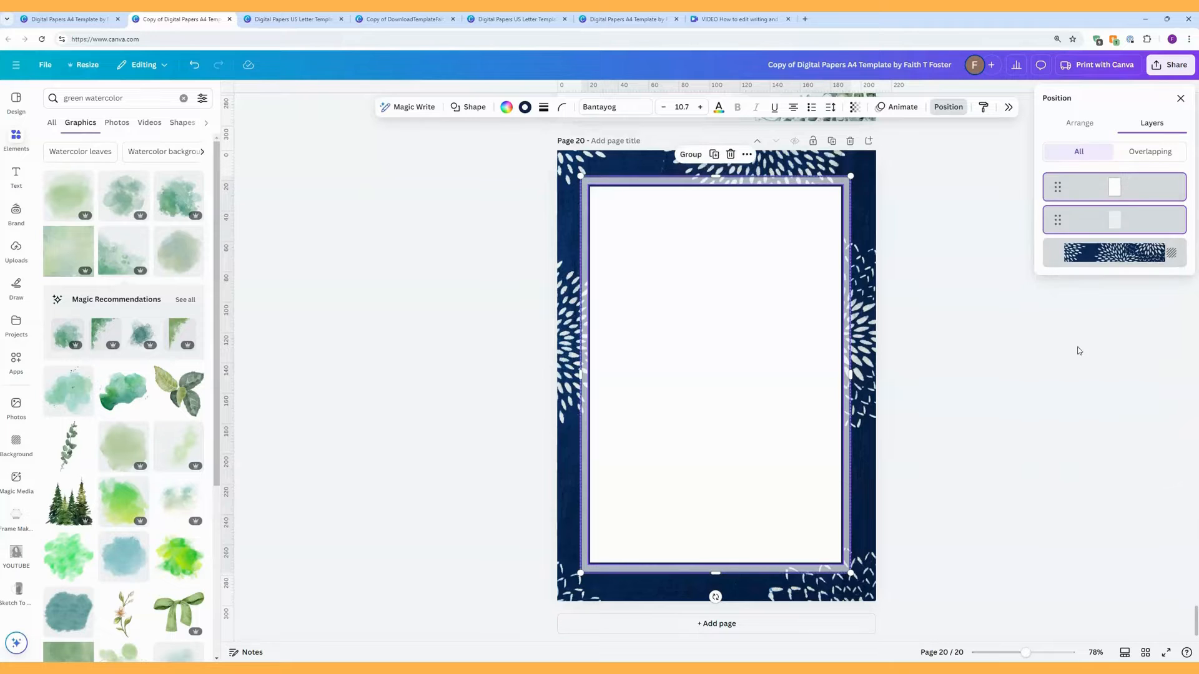
Step: Select the white page, grey frame and navy pattern background layers in turn
left_click(1081, 182)
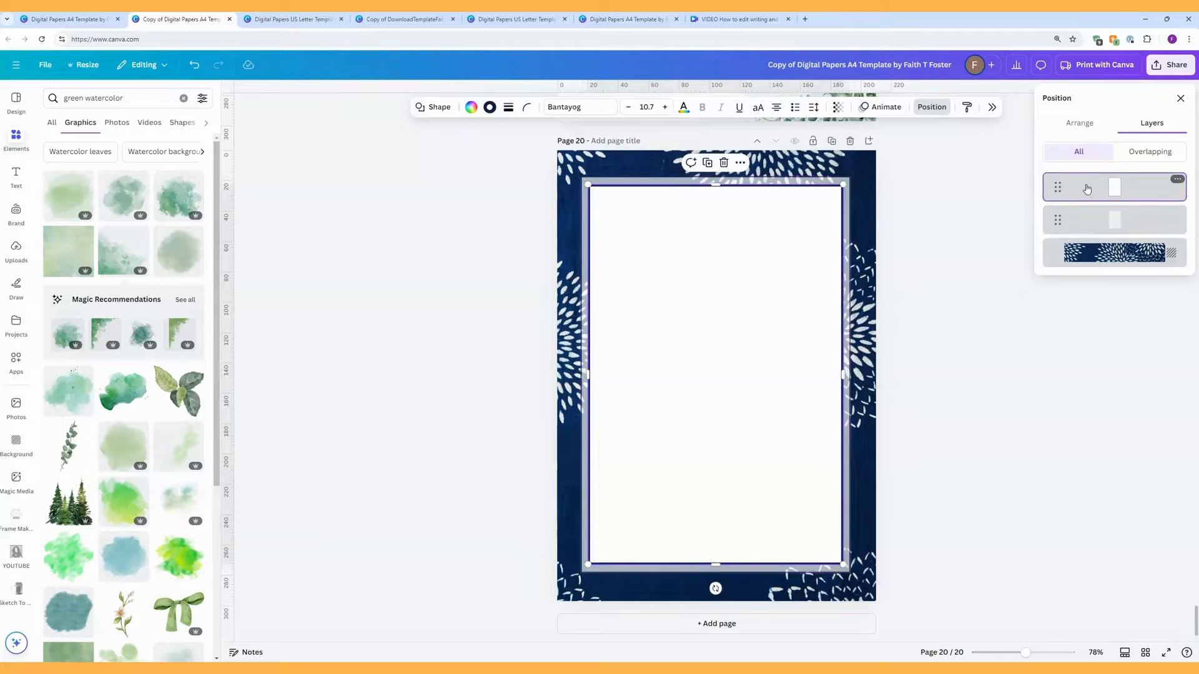
left_click(1085, 218)
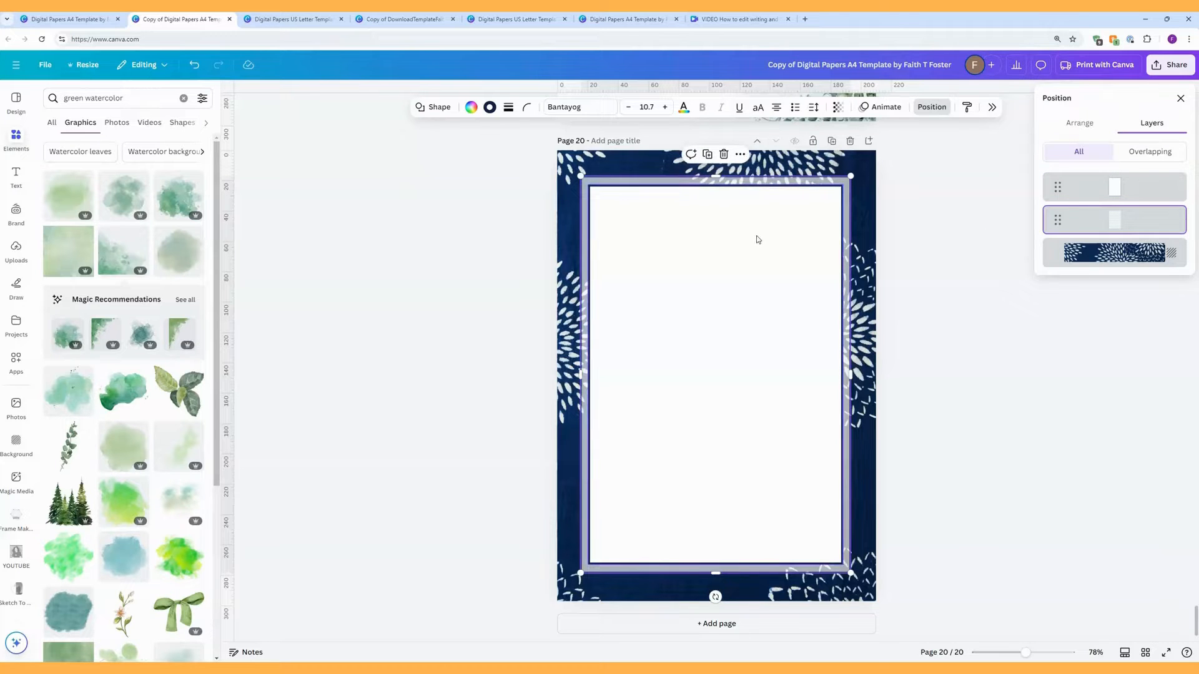
left_click(1107, 258)
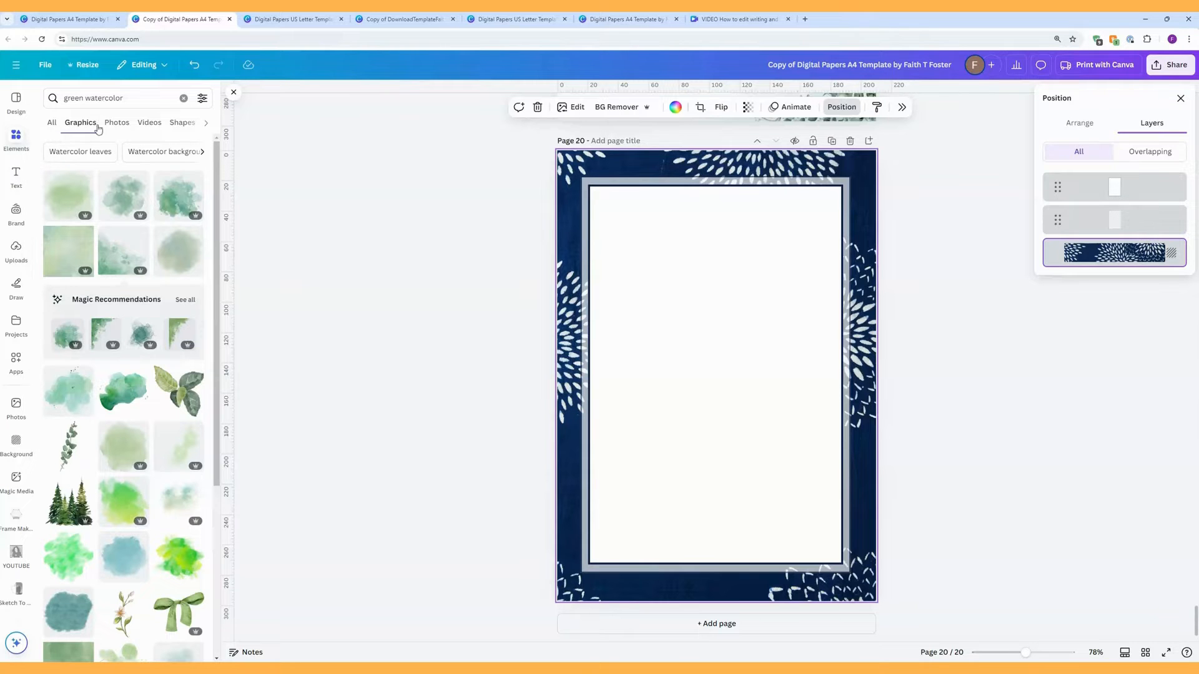
Step: Clear the green watercolor search and add the pink-purple gradient stock photo to page 20
left_click(119, 125)
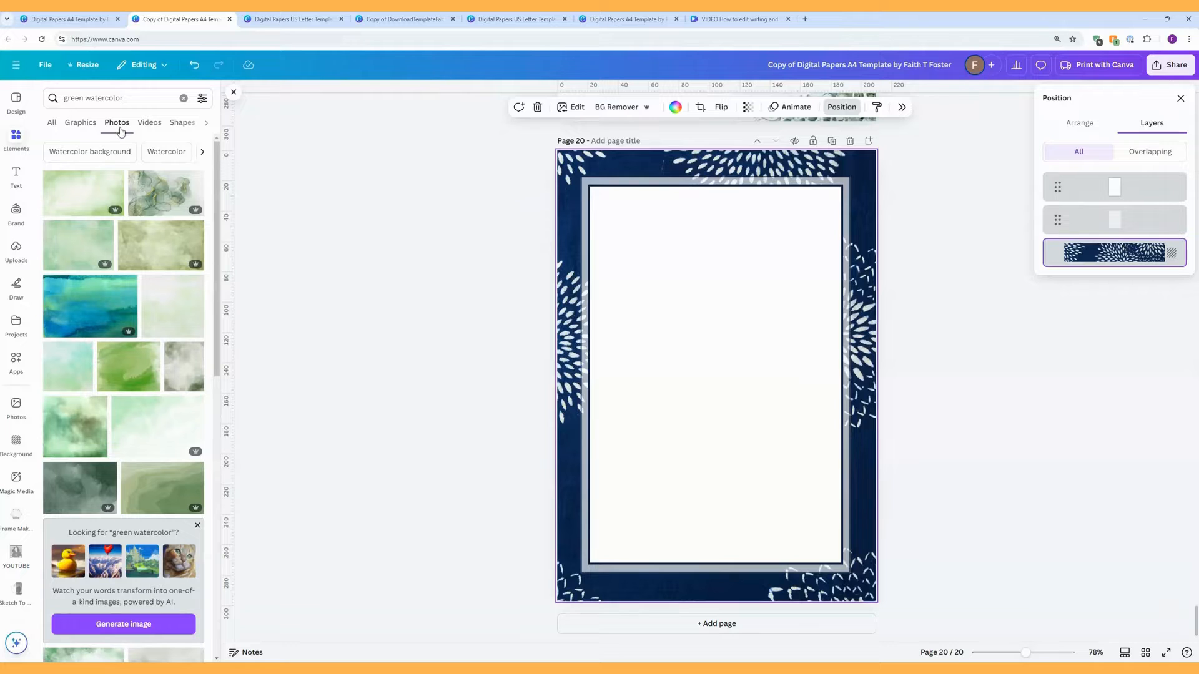
left_click(183, 99)
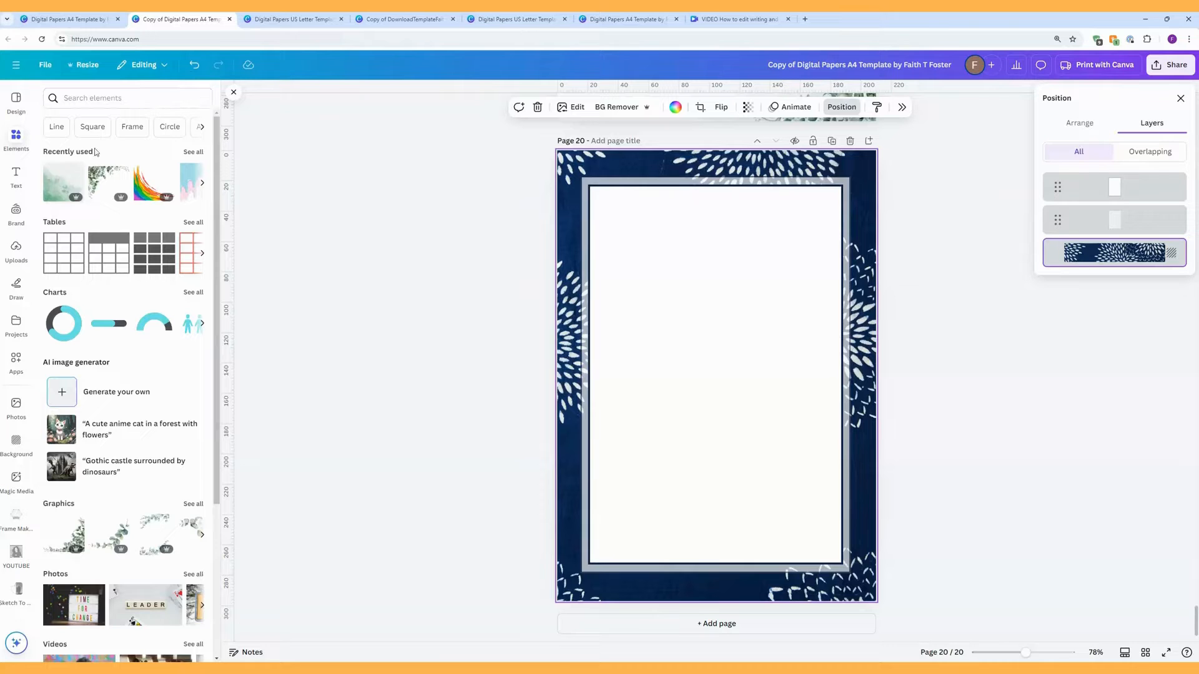
left_click(21, 139)
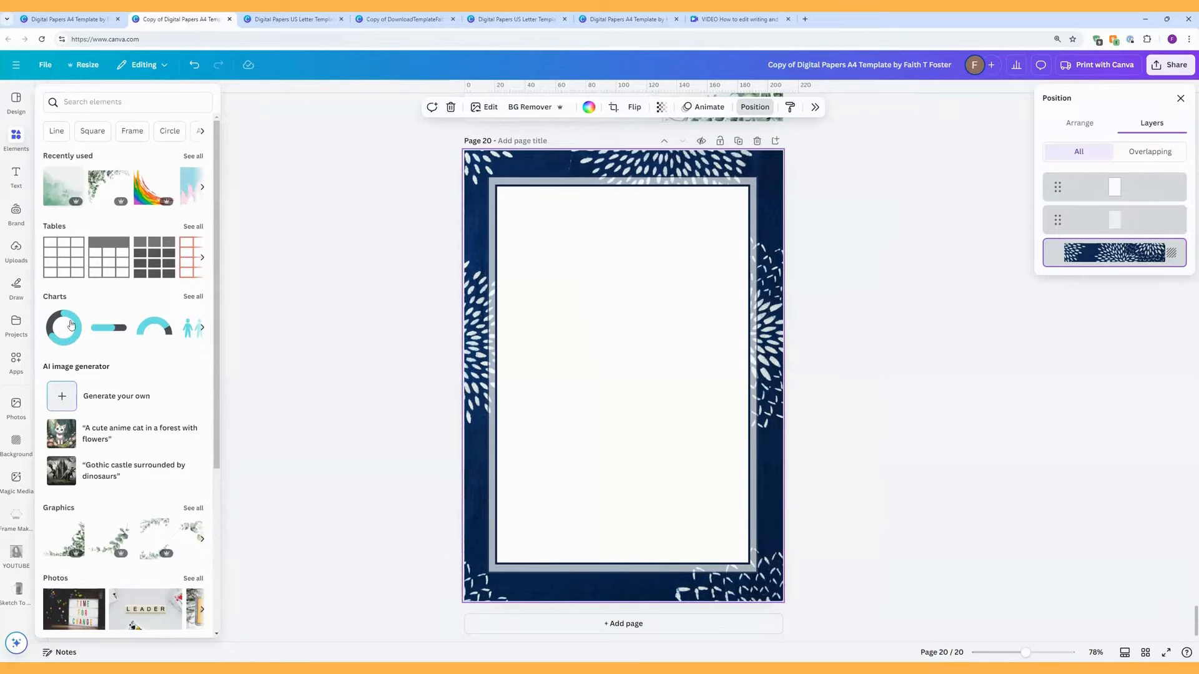
scroll(67, 387, "down", 4)
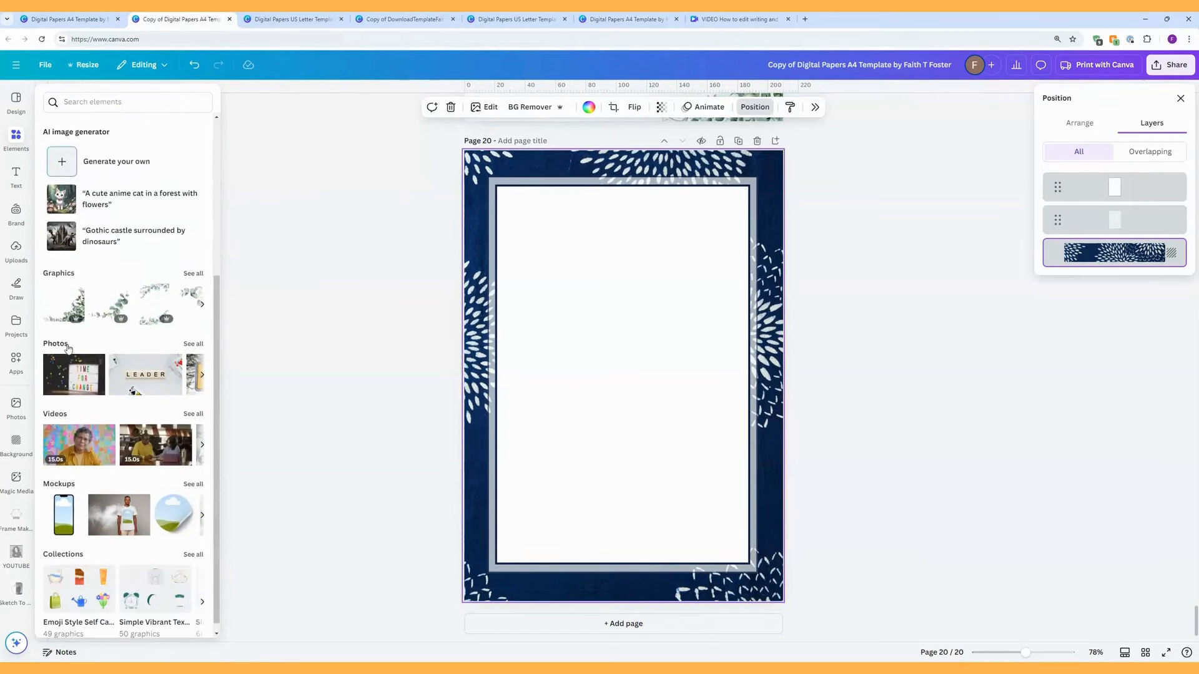
left_click(195, 344)
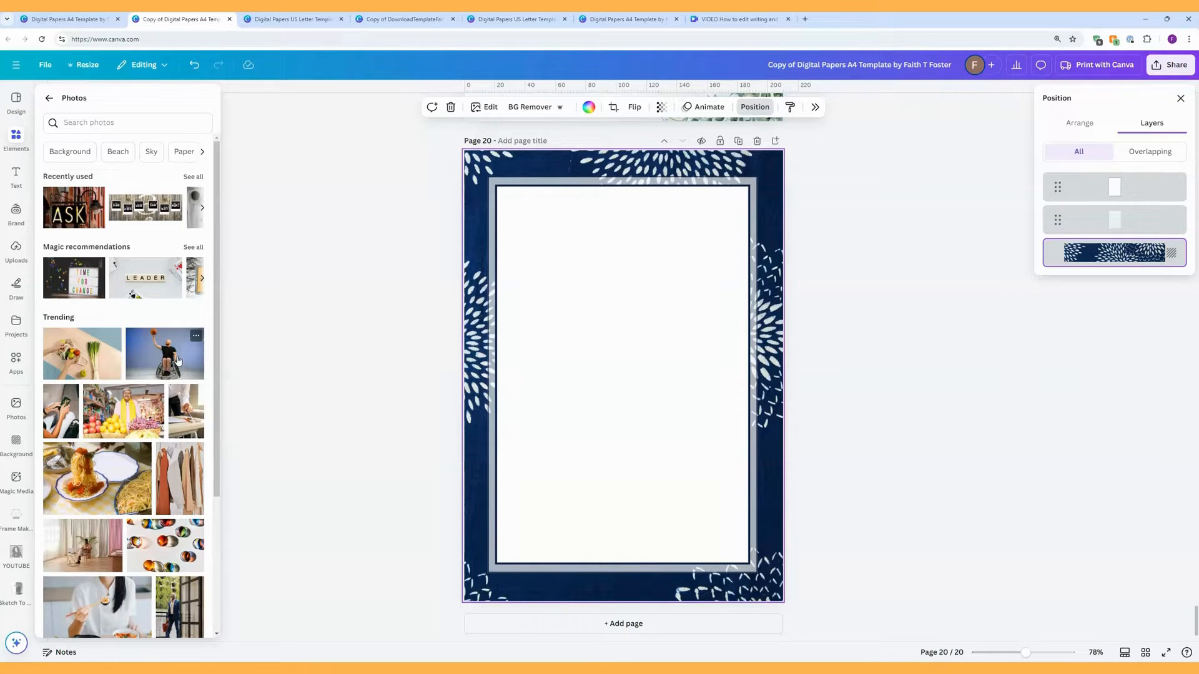
scroll(178, 360, "down", 6)
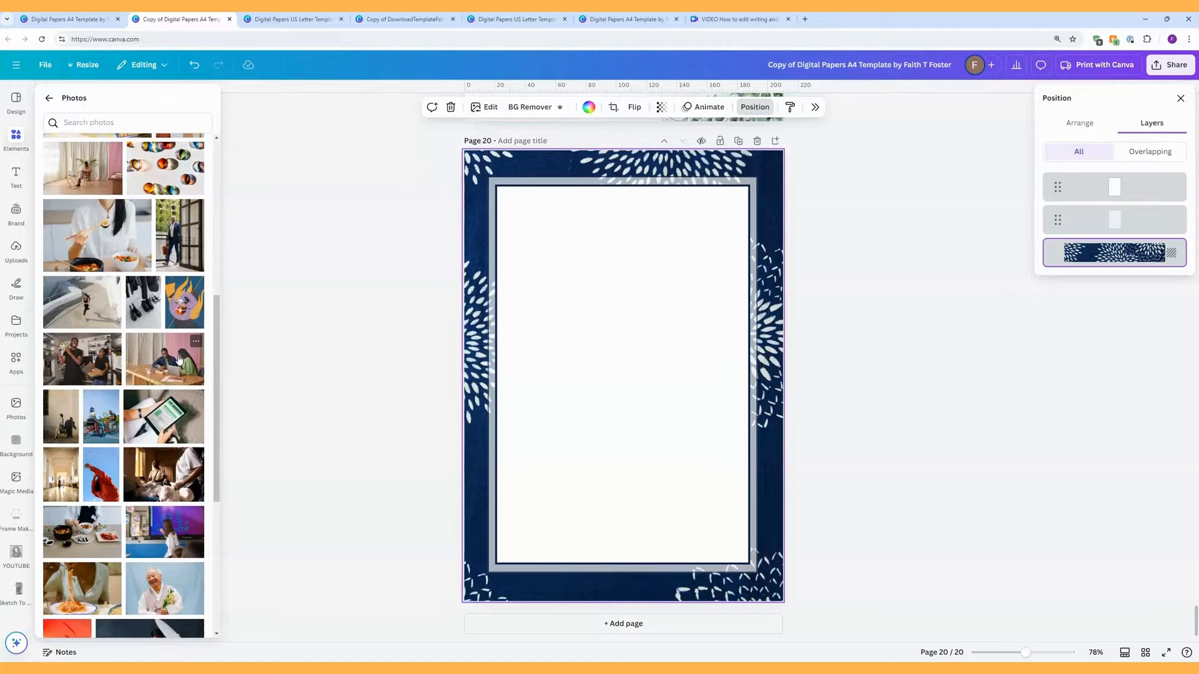
scroll(178, 360, "down", 6)
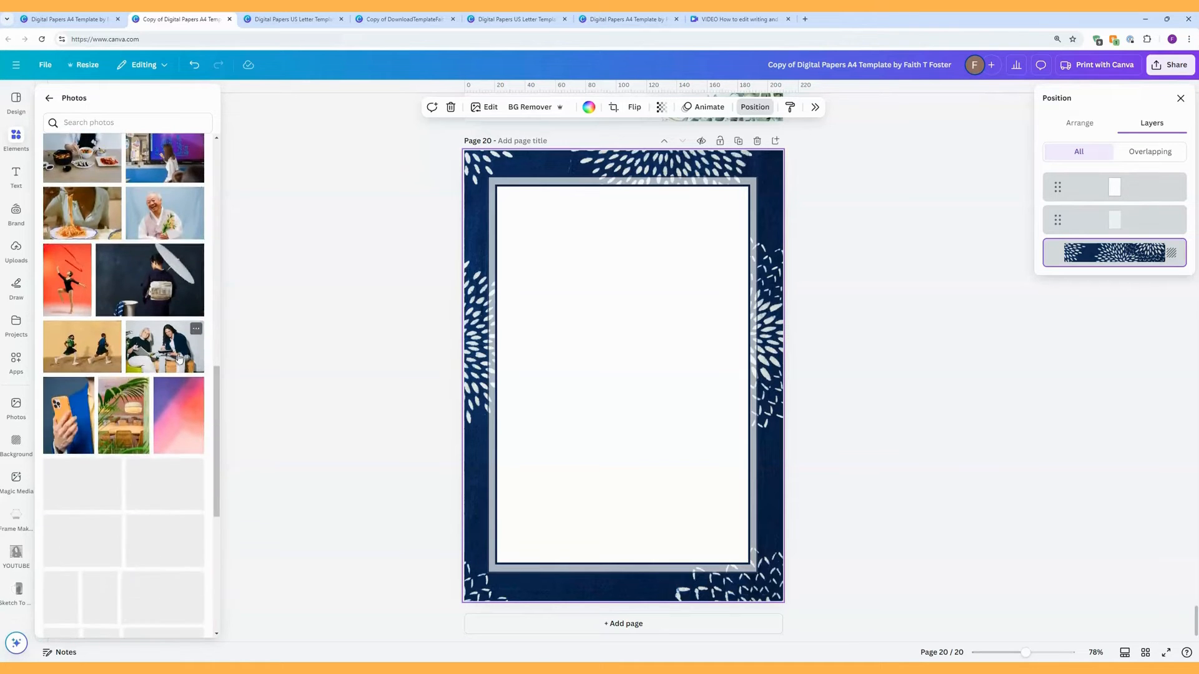
left_click(176, 421)
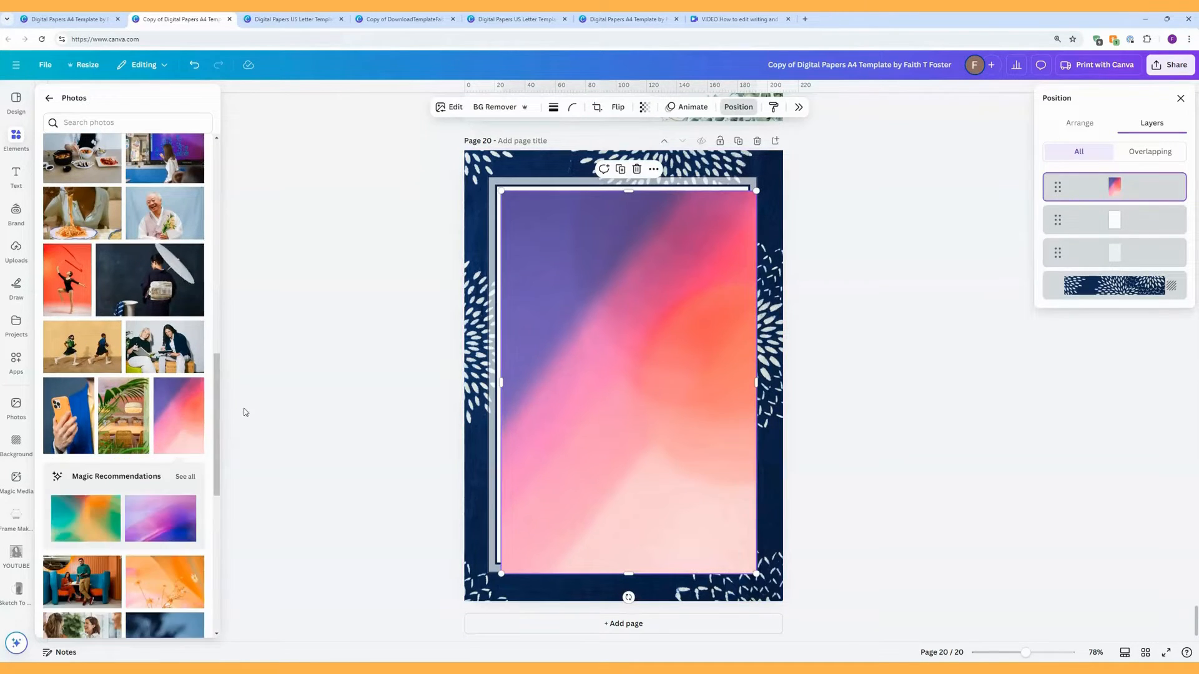
Step: Replace page 20's navy background with the gradient photo, undoing a trial resize of the outer frame
right_click(597, 350)
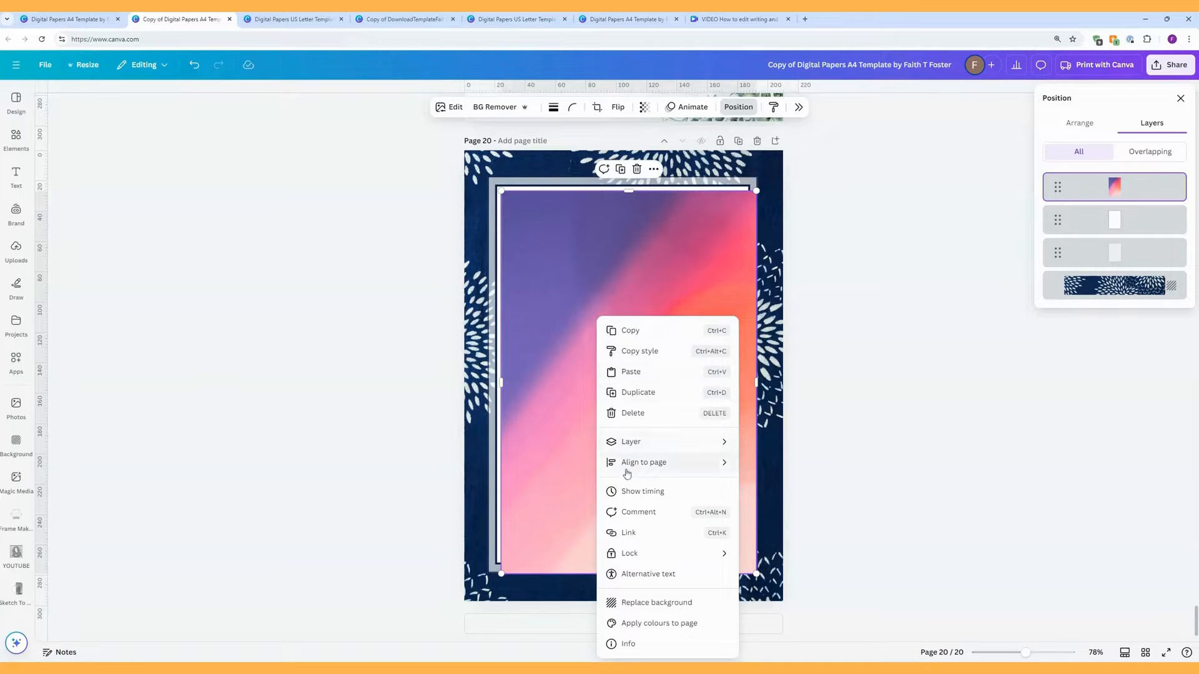
left_click(637, 603)
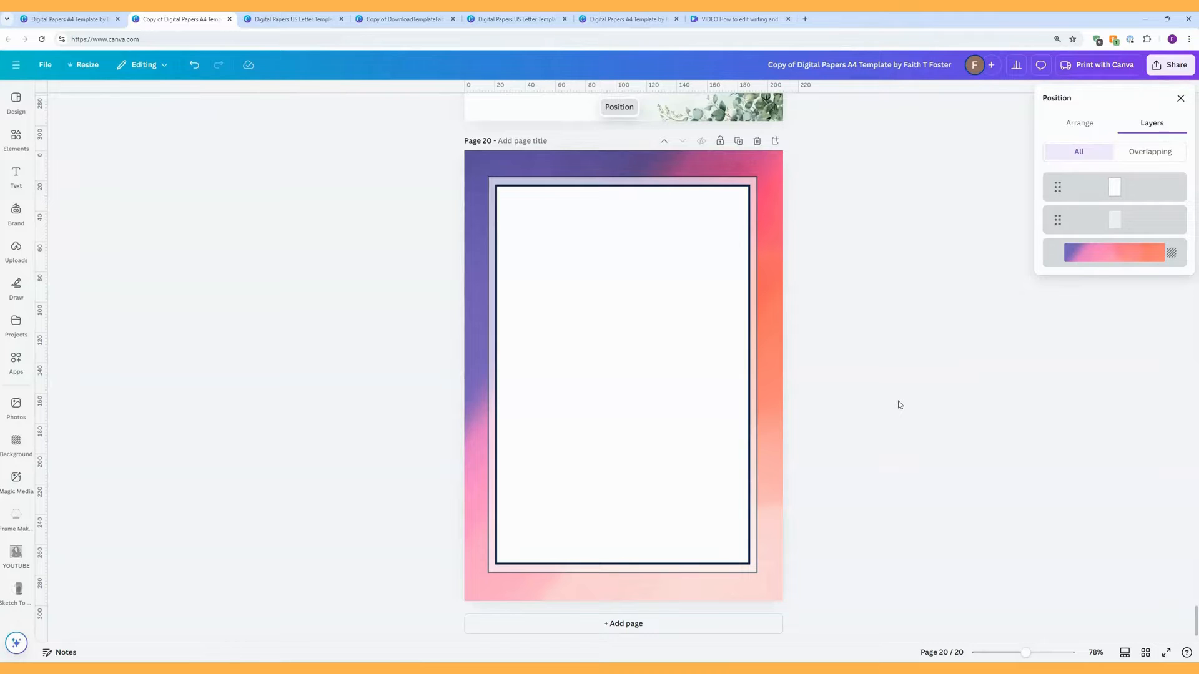
left_click(720, 314)
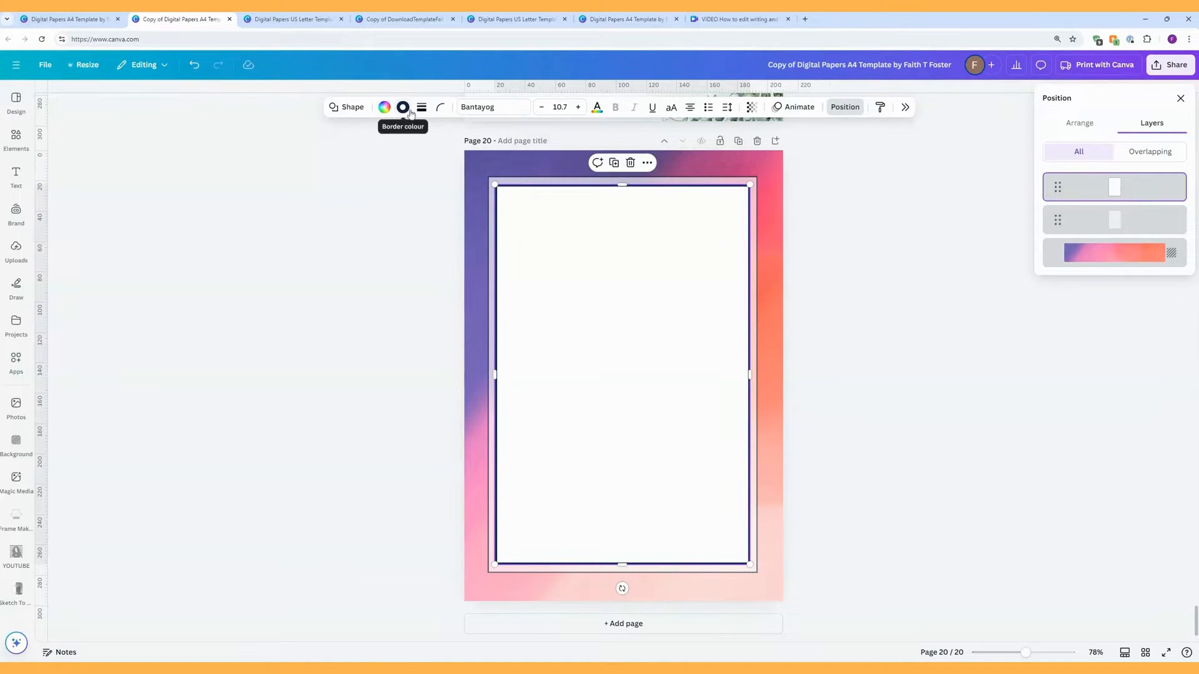
left_click(496, 172)
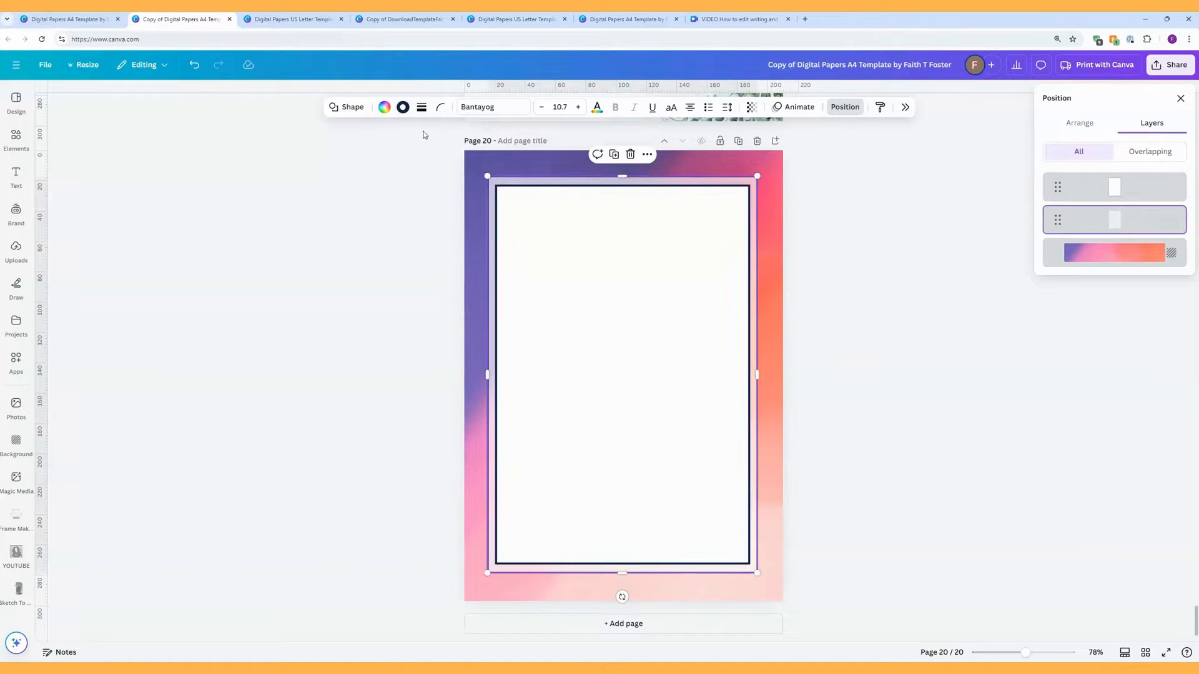
left_click_drag(487, 176, 483, 168)
left_click(194, 72)
left_click(831, 278)
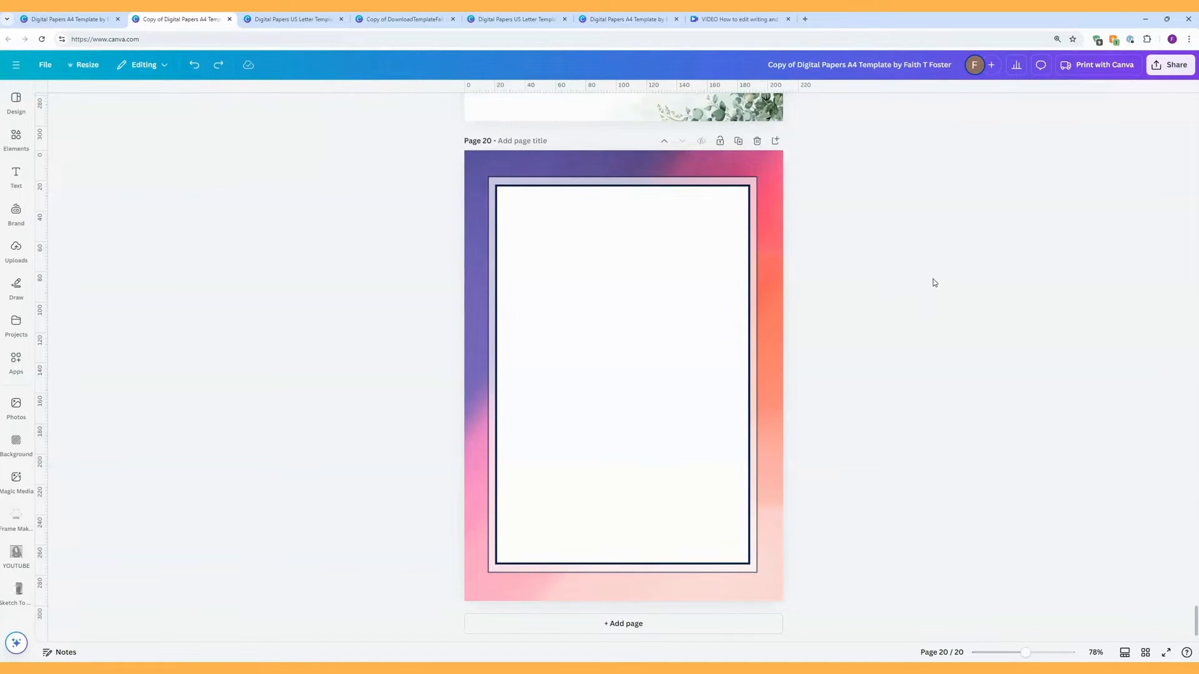